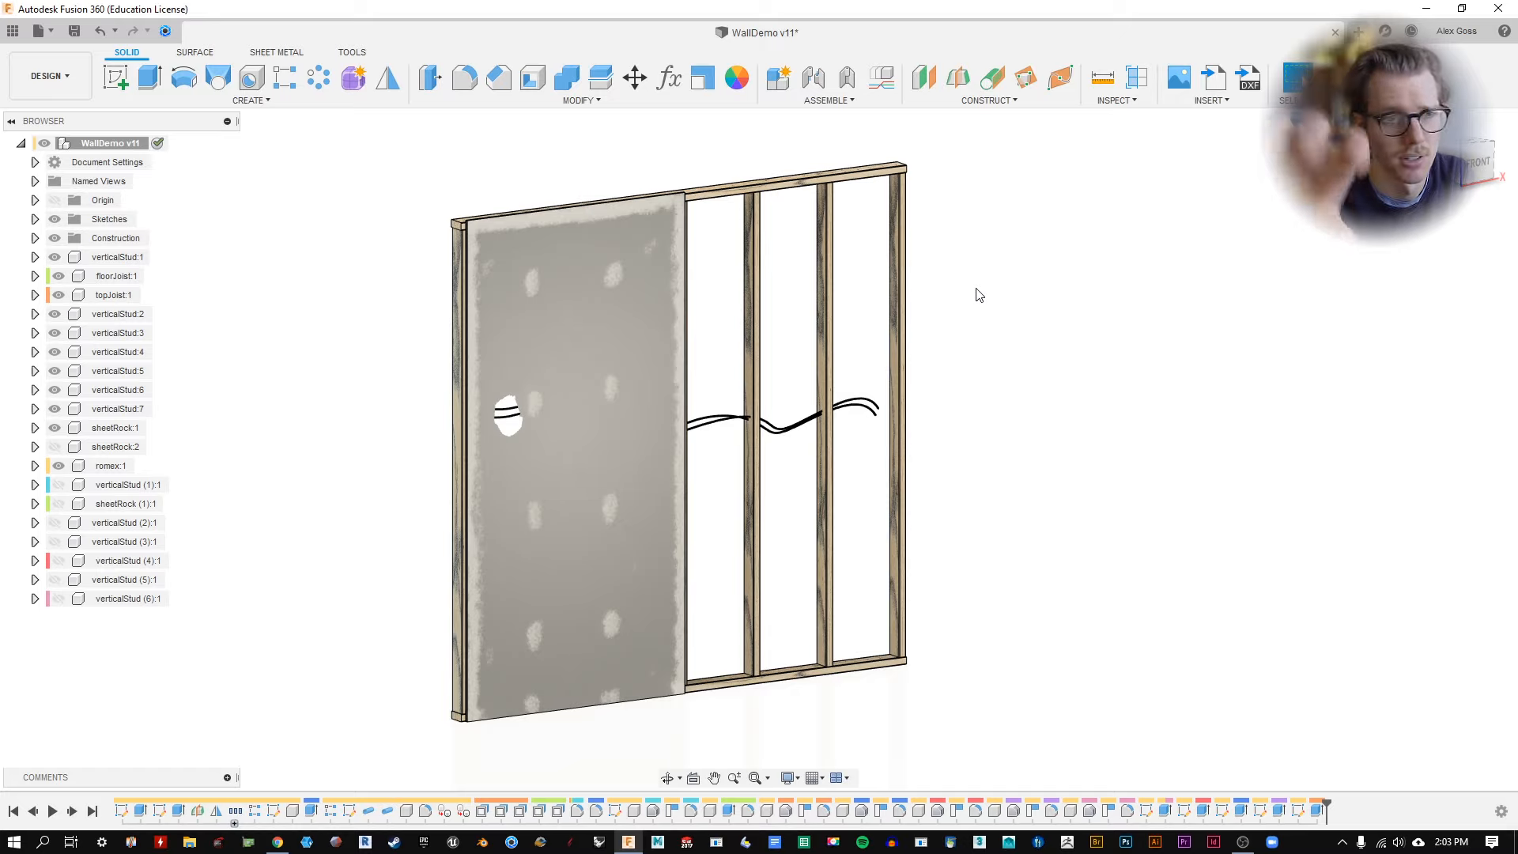
# Inspect the spline sketch that defines the cable paths and the first Pipe feature that forms the romex wires.
pyautogui.keyDown('shift'); pyautogui.moveTo(979, 295); pyautogui.dragTo(928, 277, button='middle'); pyautogui.keyUp('shift')
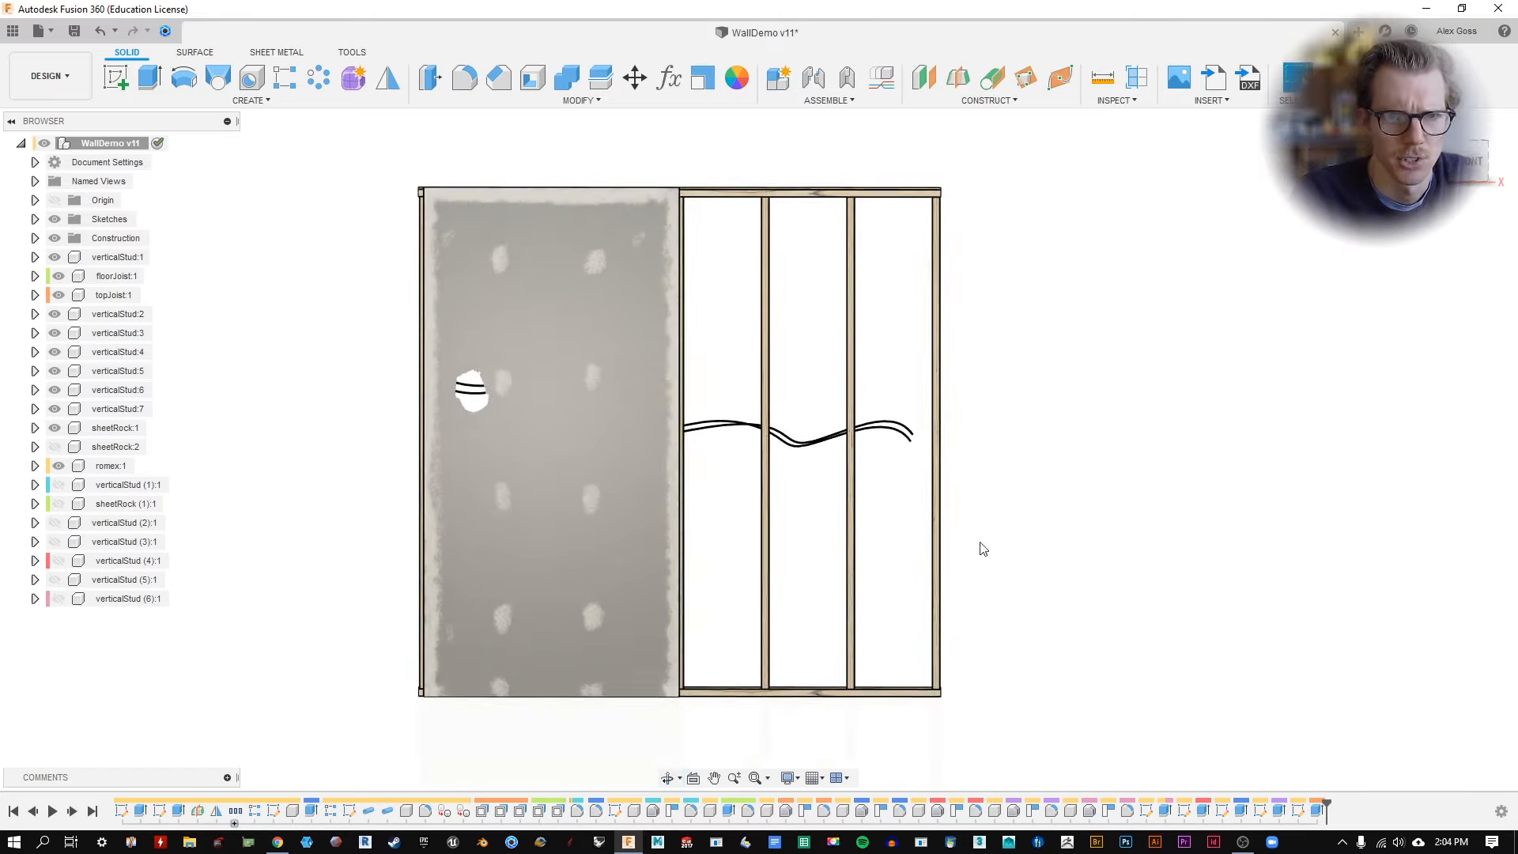
pyautogui.keyDown('shift'); pyautogui.moveTo(823, 309); pyautogui.dragTo(1049, 322, button='middle'); pyautogui.keyUp('shift')
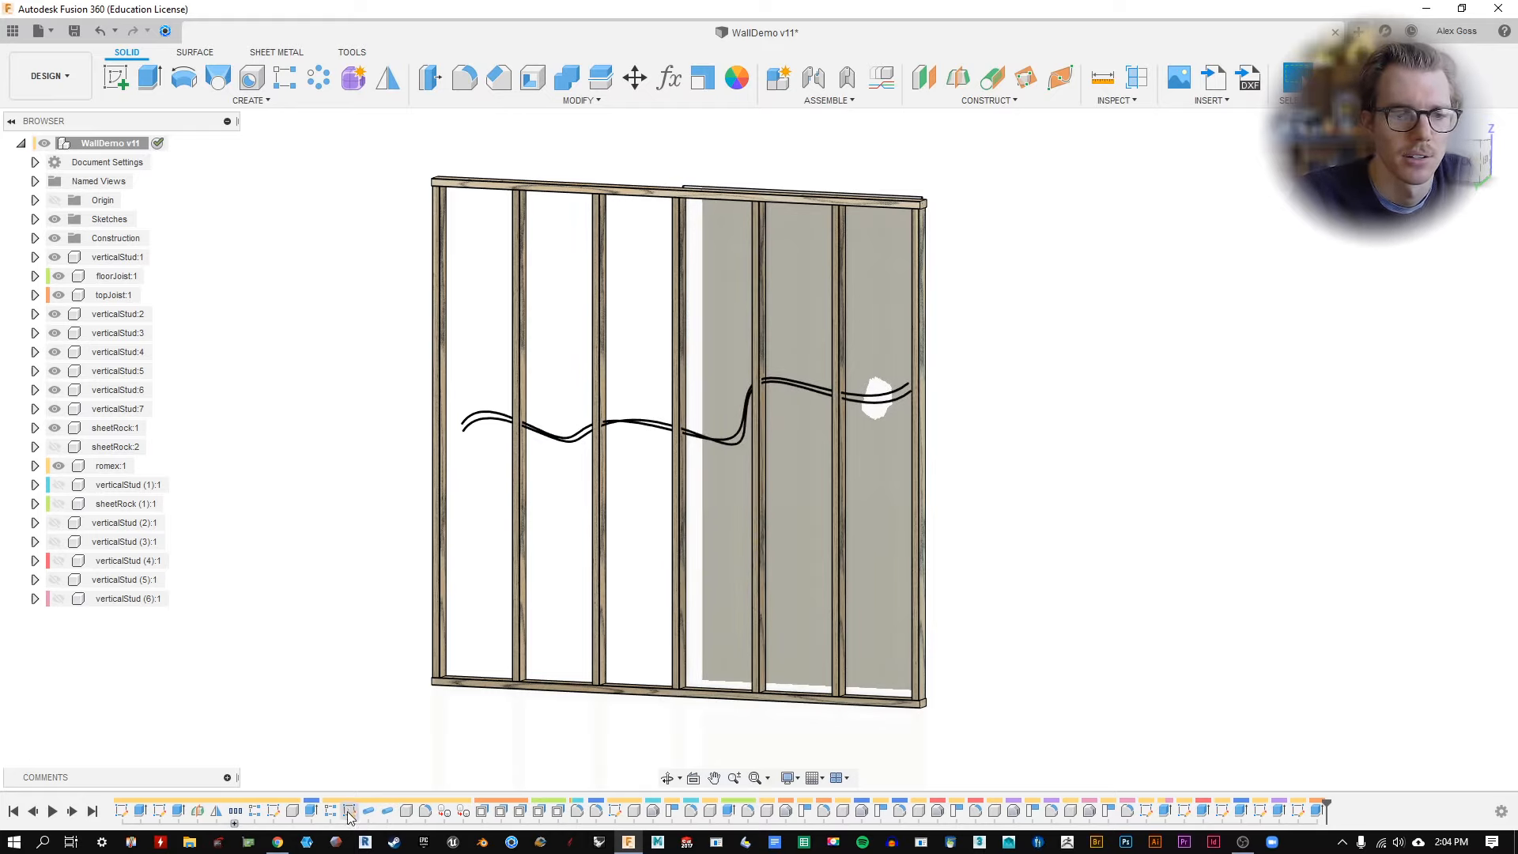
pyautogui.doubleClick(348, 811)
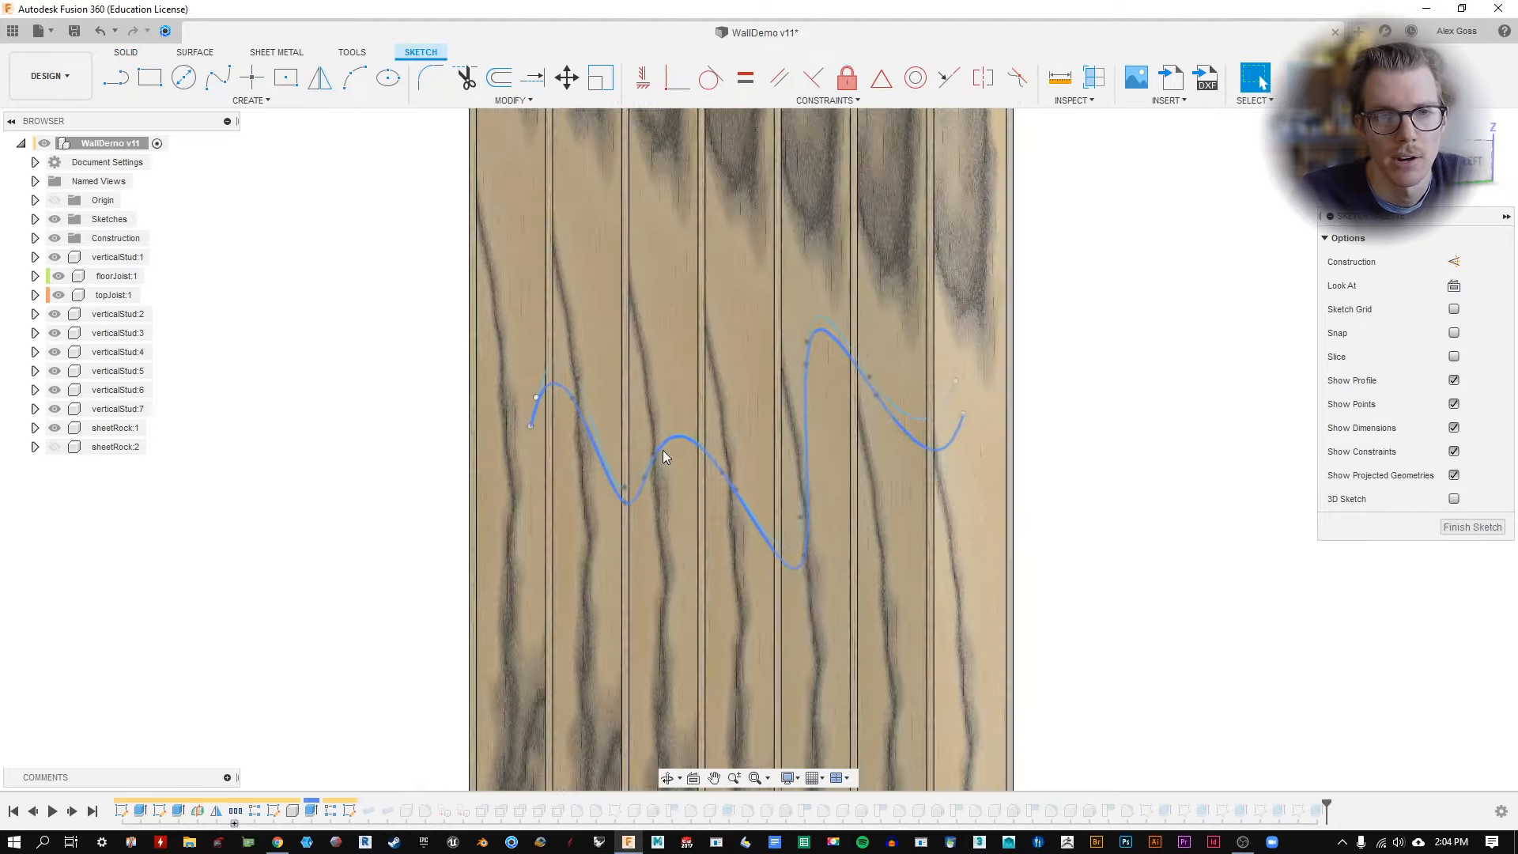
pyautogui.scroll(-10, 664, 456)
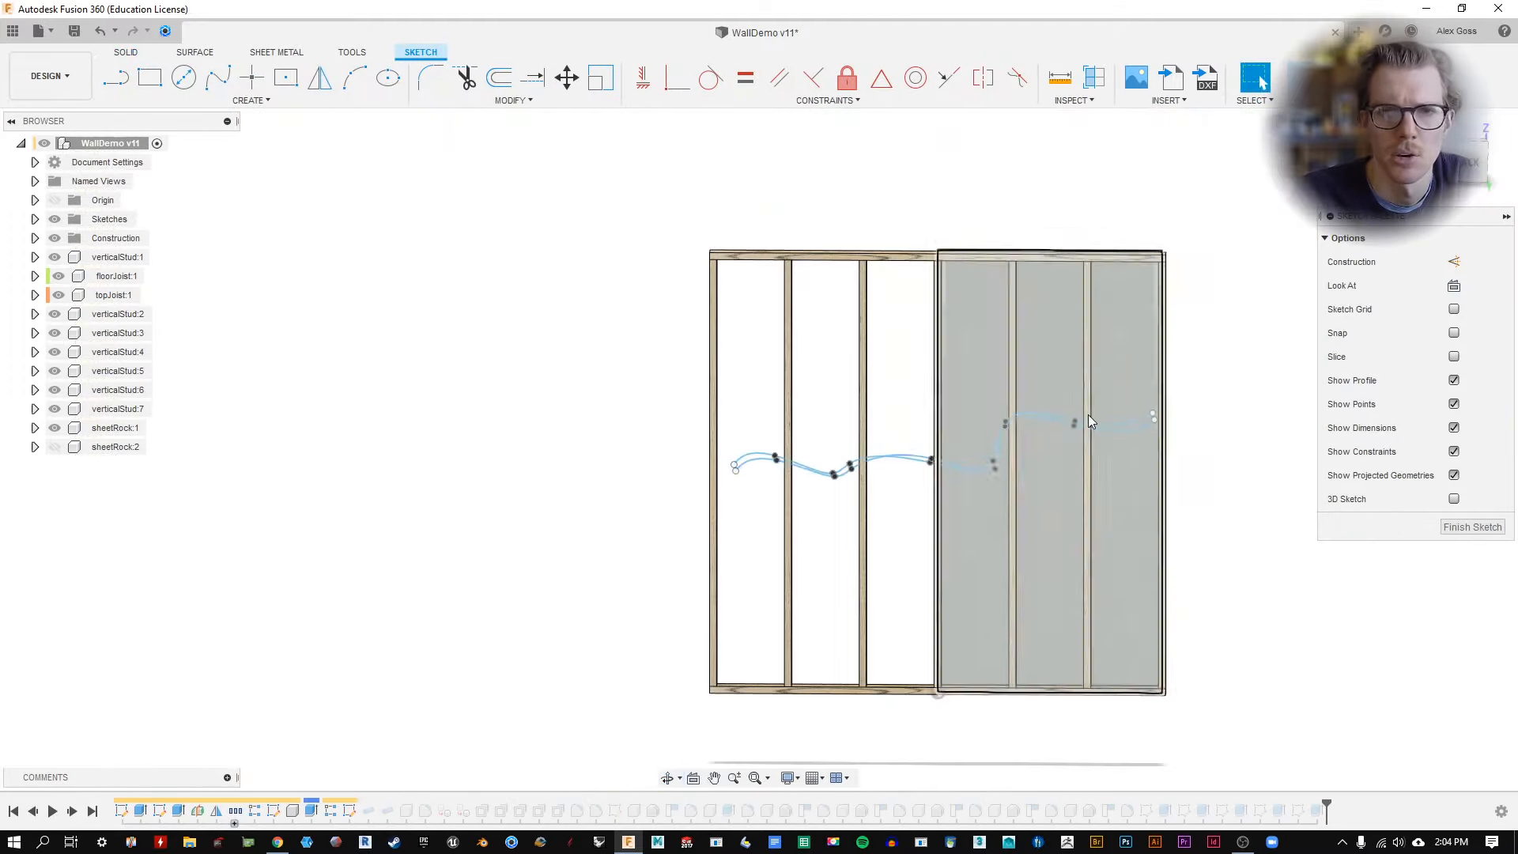
pyautogui.click(1471, 527)
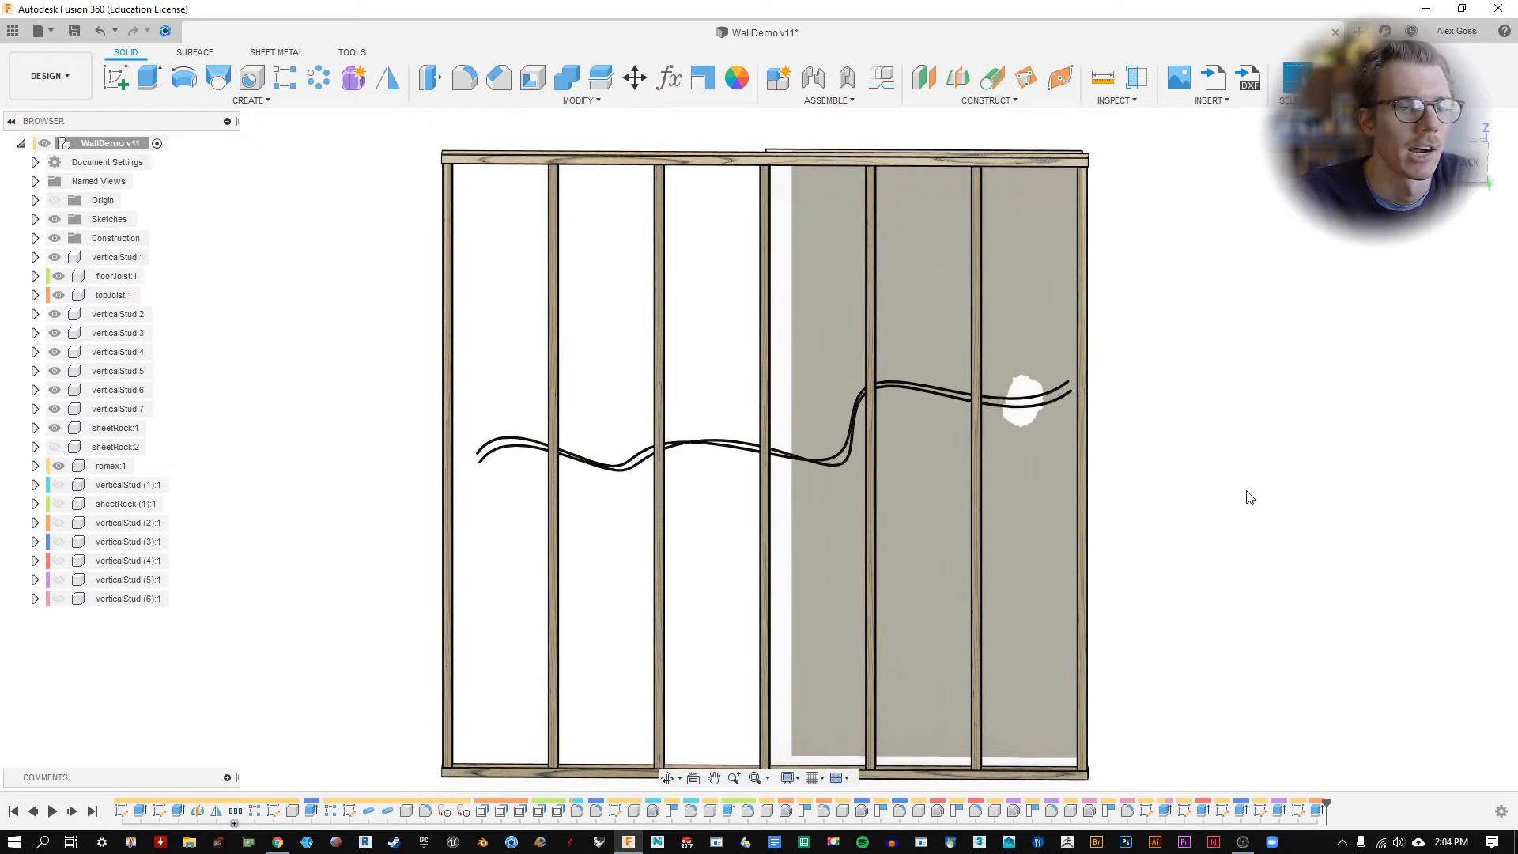
pyautogui.doubleClick(372, 813)
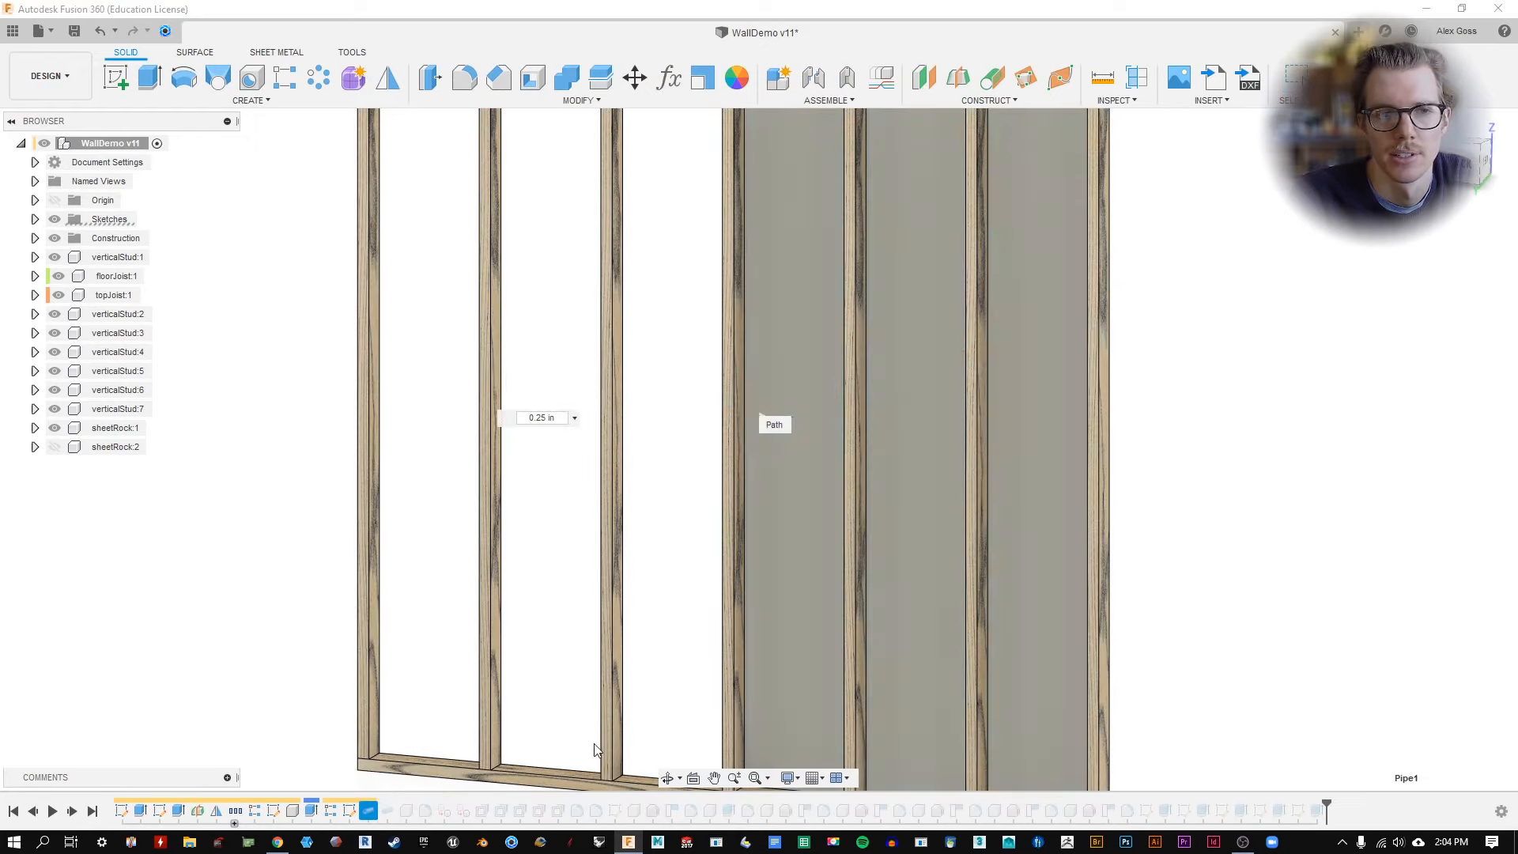
pyautogui.click(1481, 411)
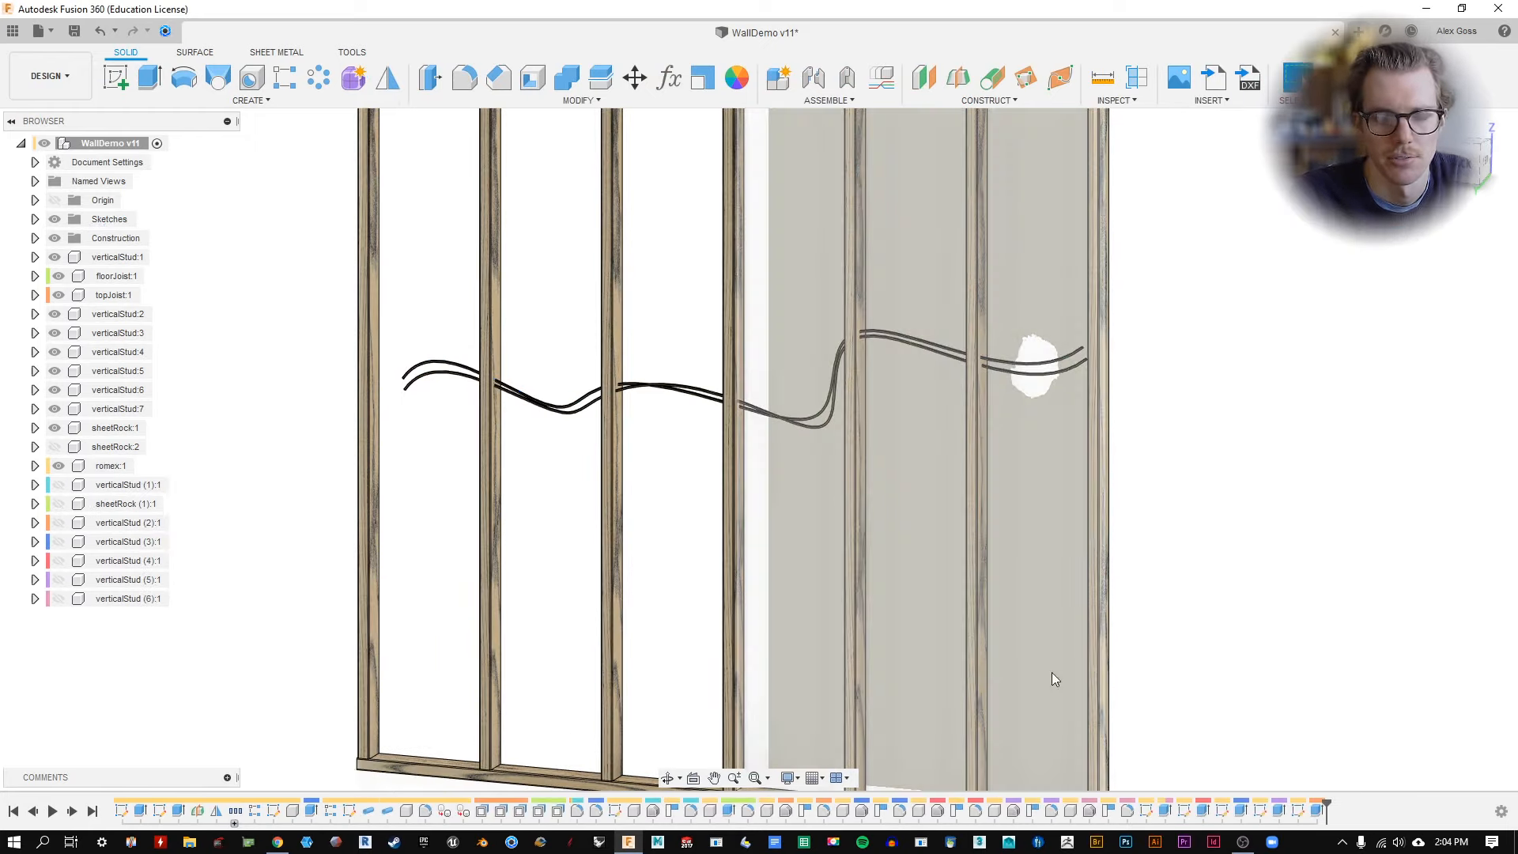
# Examine from both sides of the wall where the romex wires meet the vertical studs.
pyautogui.keyDown('shift'); pyautogui.moveTo(1233, 419); pyautogui.dragTo(1033, 435, button='middle'); pyautogui.keyUp('shift')
pyautogui.scroll(4, 990, 362)
pyautogui.keyDown('shift'); pyautogui.moveTo(990, 362); pyautogui.dragTo(915, 525, button='middle'); pyautogui.keyUp('shift')
pyautogui.scroll(-5, 878, 603)
pyautogui.moveTo(921, 577); pyautogui.dragTo(898, 522, button='middle')
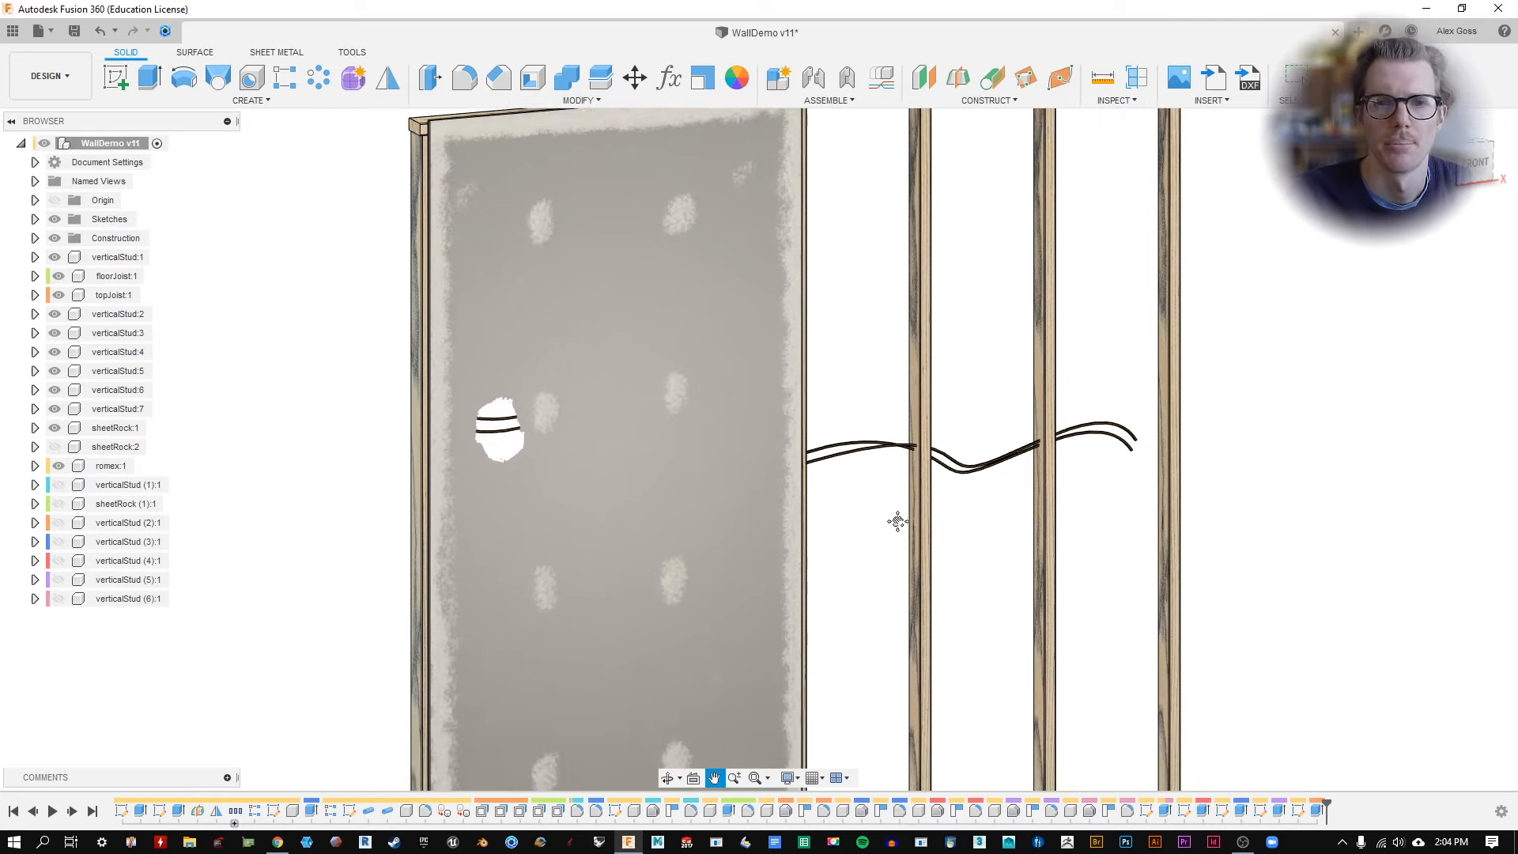
pyautogui.scroll(5, 890, 420)
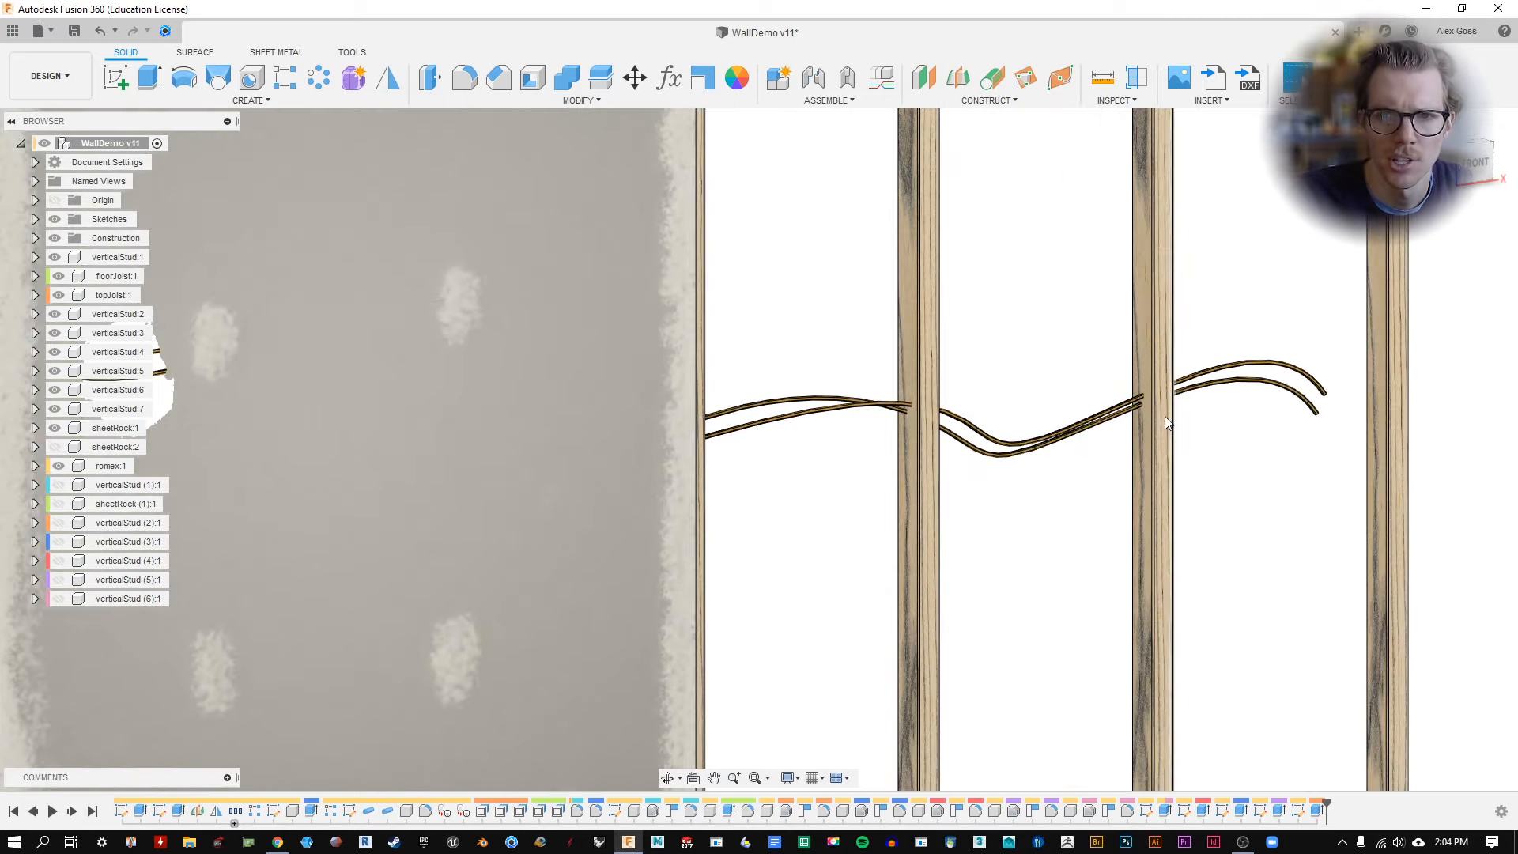
pyautogui.keyDown('shift'); pyautogui.moveTo(974, 478); pyautogui.dragTo(1123, 463, button='middle'); pyautogui.keyUp('shift')
pyautogui.moveTo(1123, 462); pyautogui.dragTo(604, 476, button='middle')
pyautogui.scroll(-4, 862, 439)
pyautogui.scroll(-1, 604, 476)
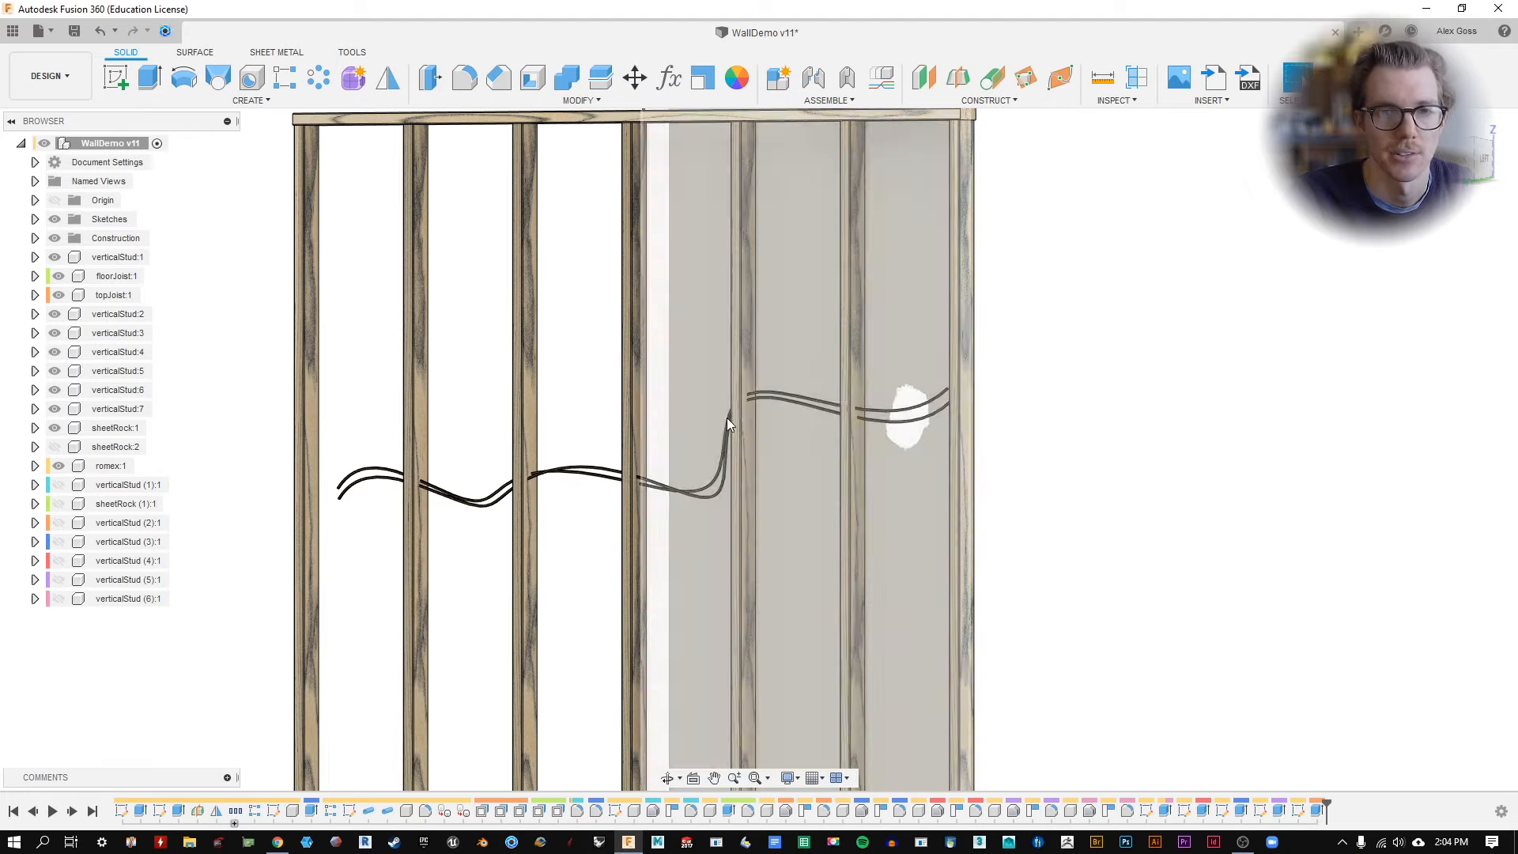
pyautogui.scroll(-1, 633, 481)
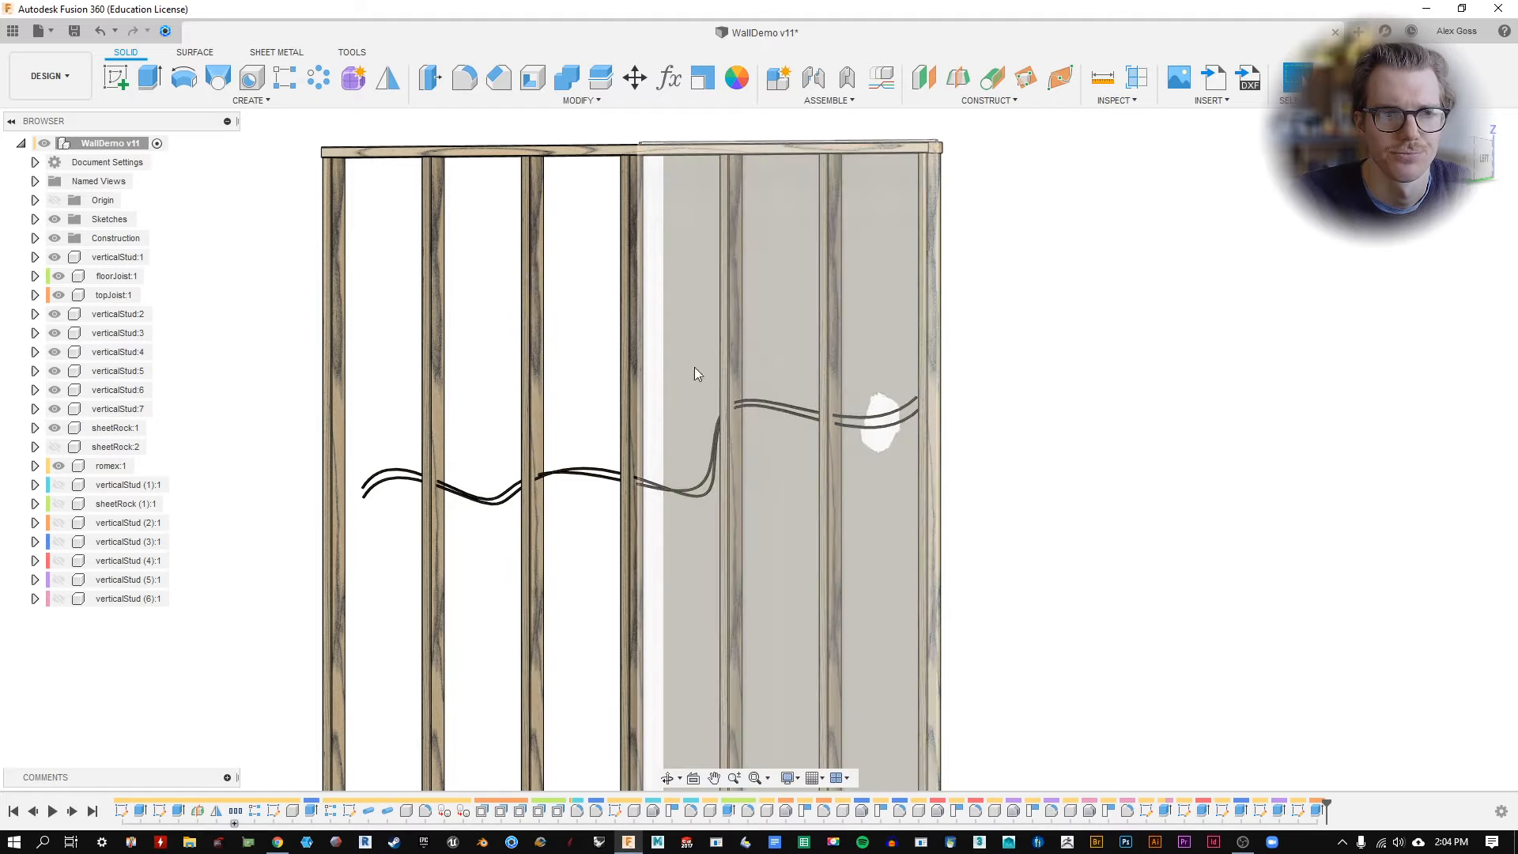
pyautogui.moveTo(838, 383)
pyautogui.keyDown('shift'); pyautogui.mouseDown(button='middle')
pyautogui.moveTo(807, 383)
pyautogui.moveTo(822, 388)
pyautogui.mouseUp(button='middle'); pyautogui.keyUp('shift')
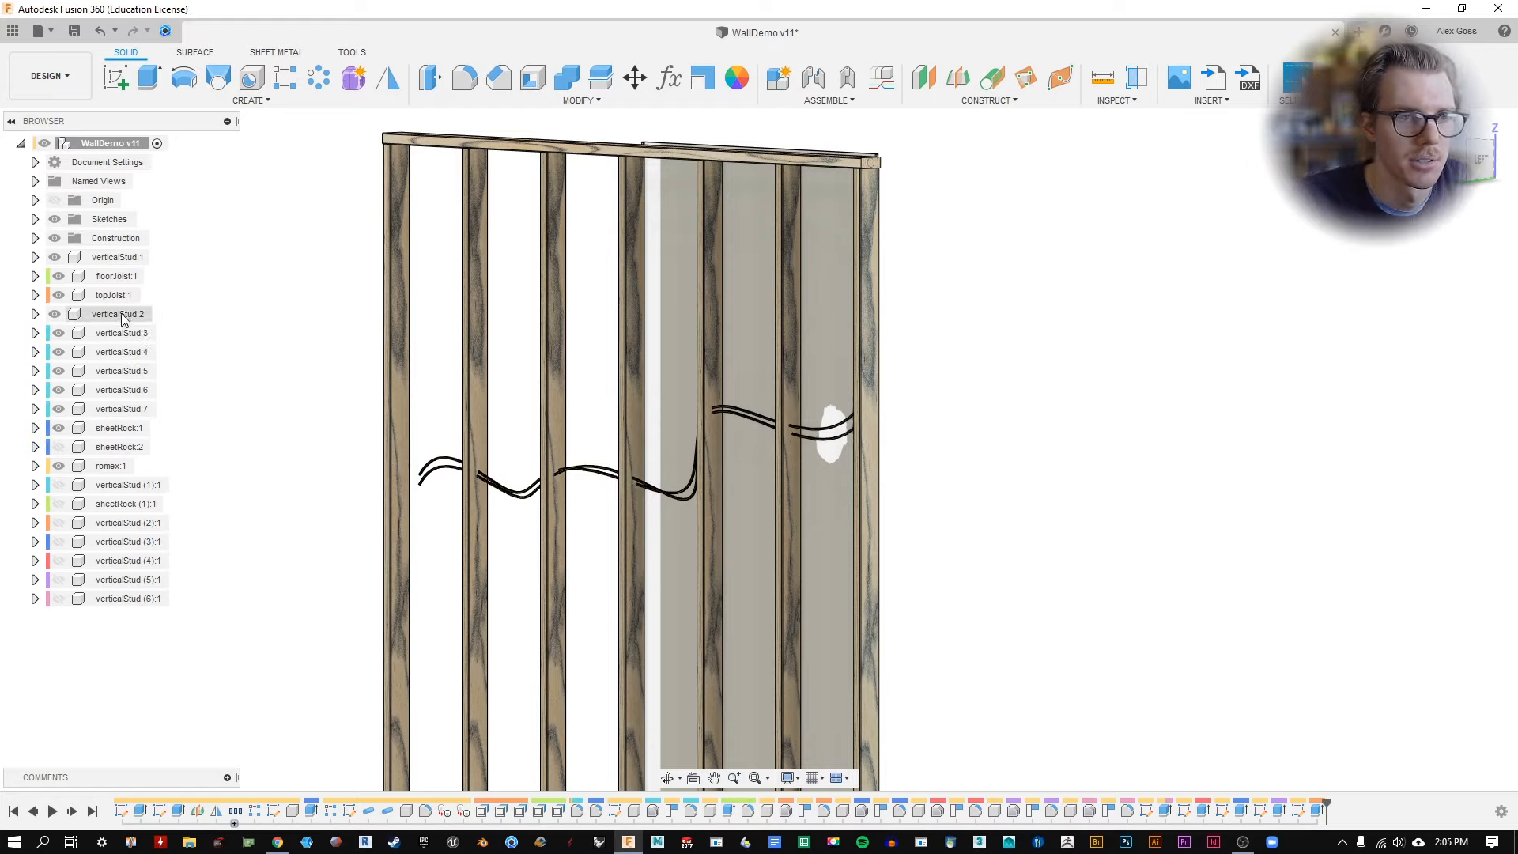
pyautogui.click(141, 256)
pyautogui.click(319, 431)
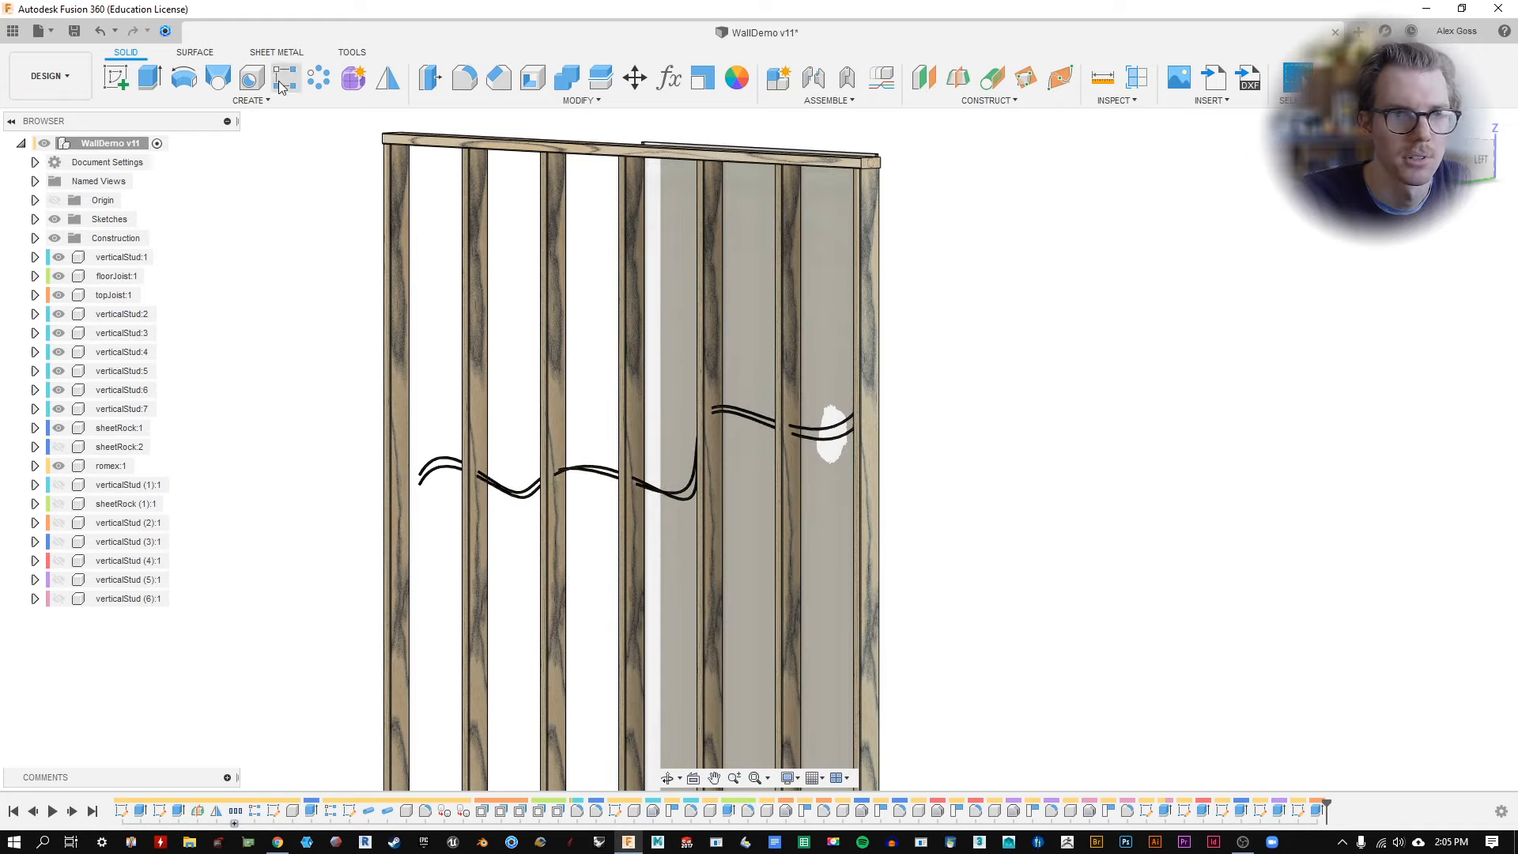
# Start a sketch on the side face of the stud beside the sheetrock opening and draw a circle around the two wire ends.
pyautogui.click(116, 78)
pyautogui.scroll(5, 561, 340)
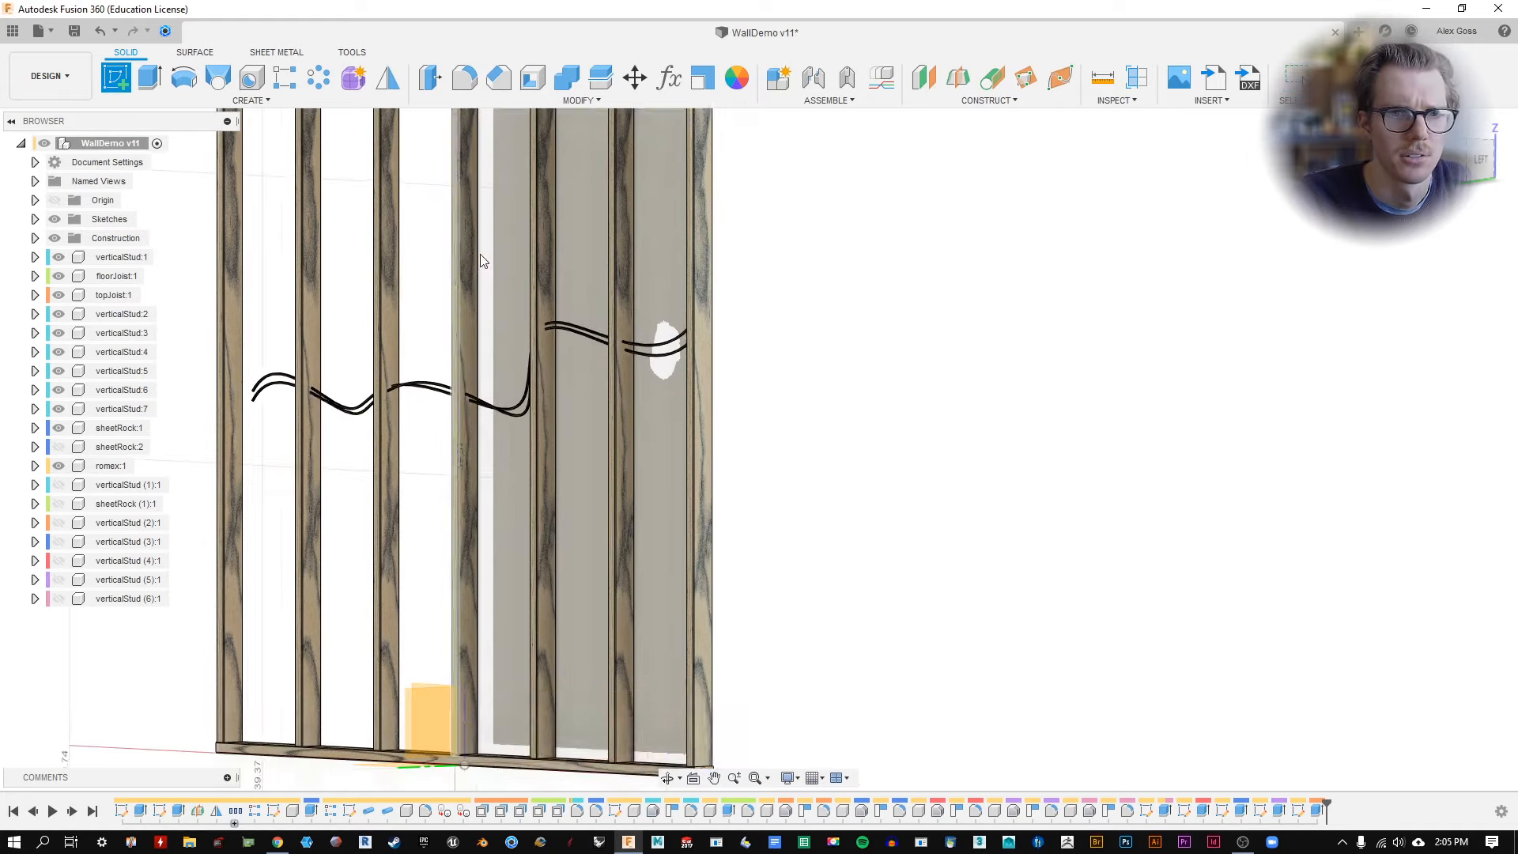
pyautogui.scroll(3, 621, 372)
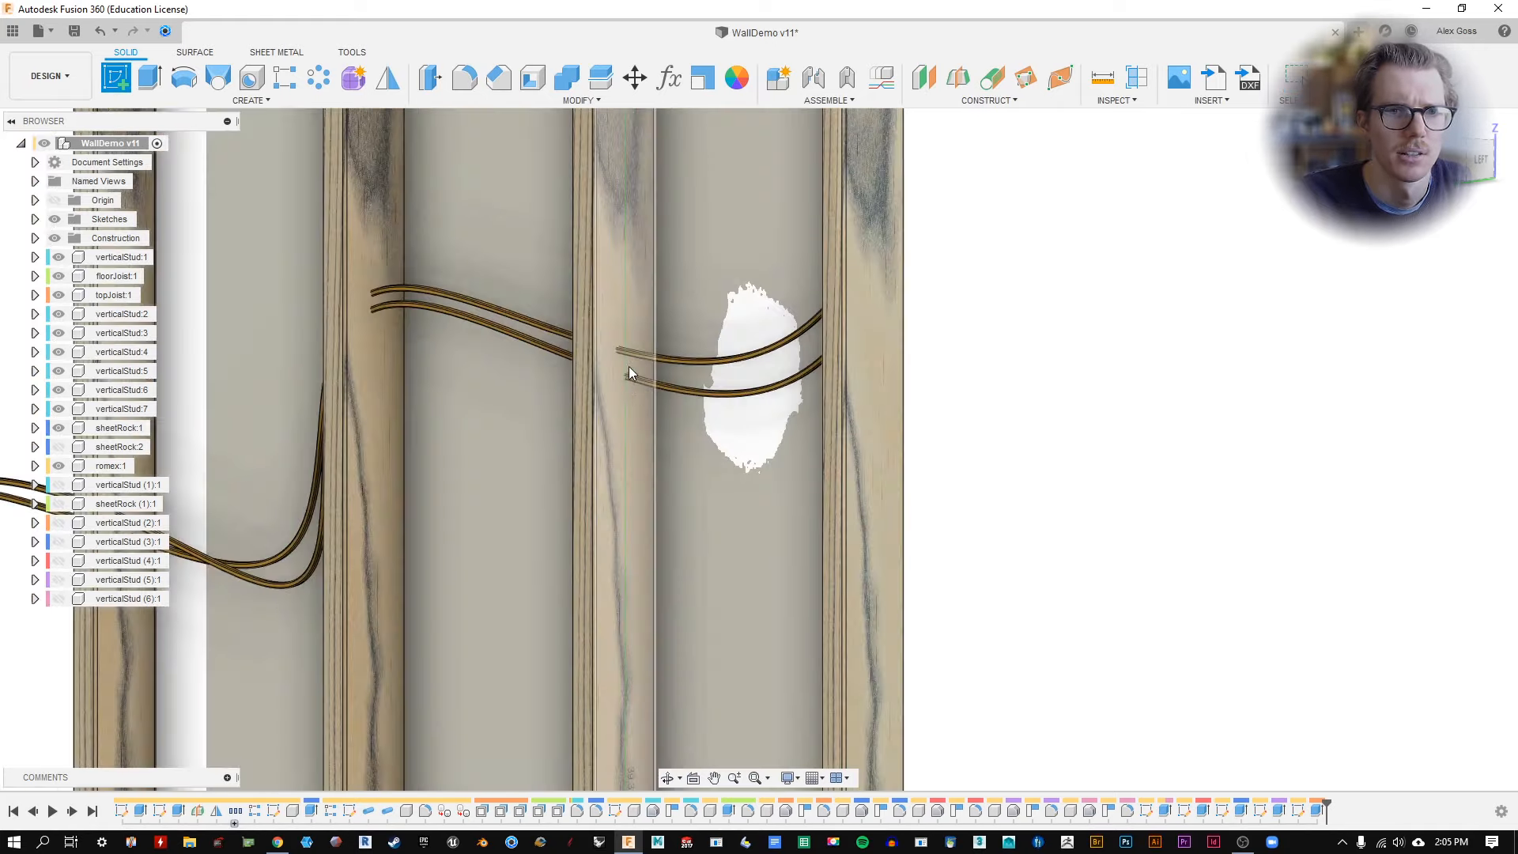
pyautogui.click(617, 399)
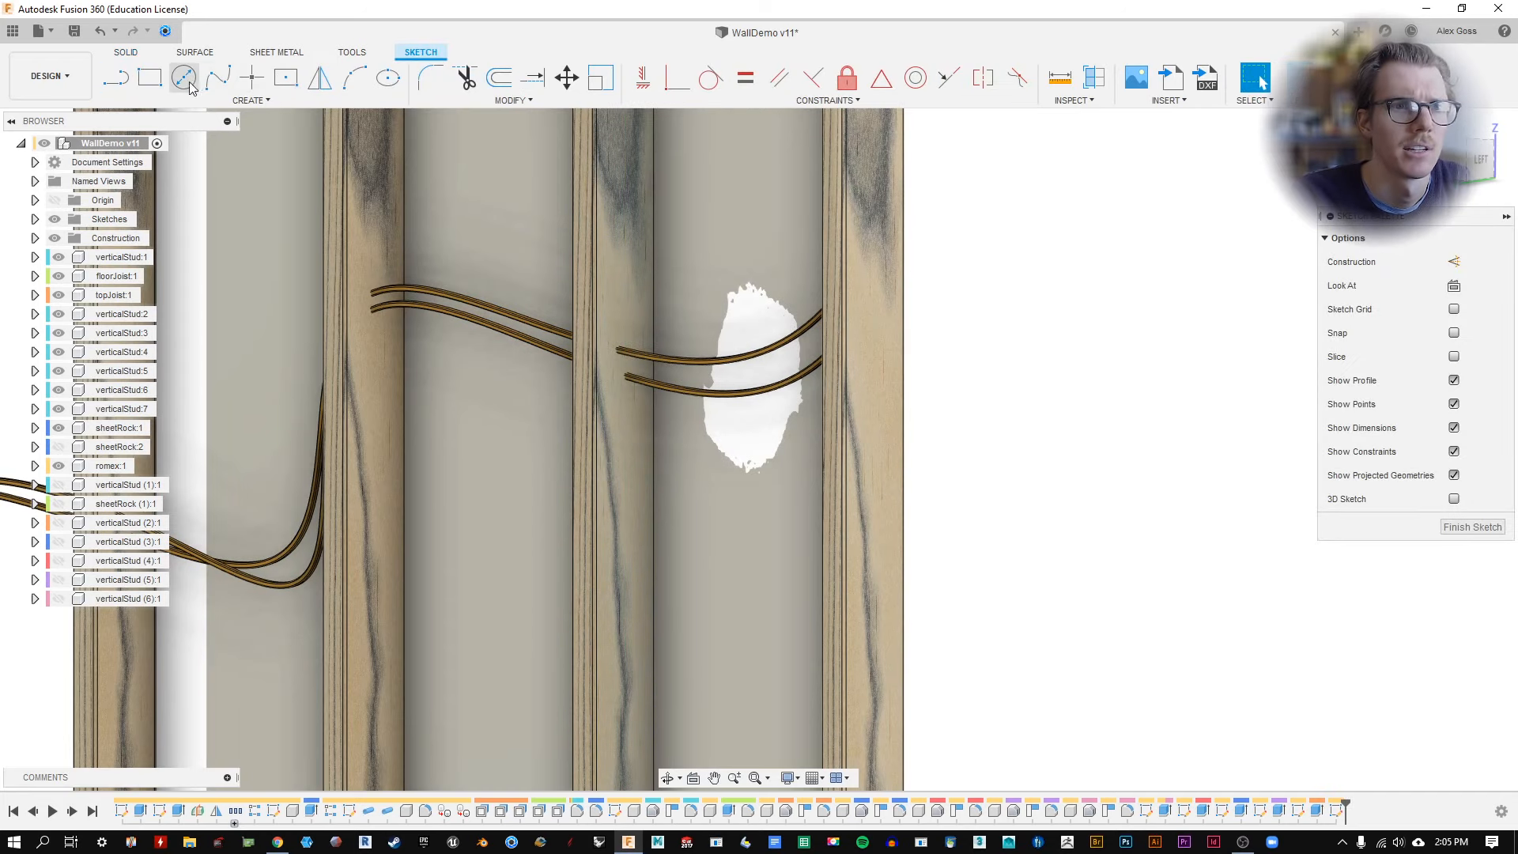
pyautogui.press('c')
pyautogui.scroll(3, 629, 368)
pyautogui.click(612, 358)
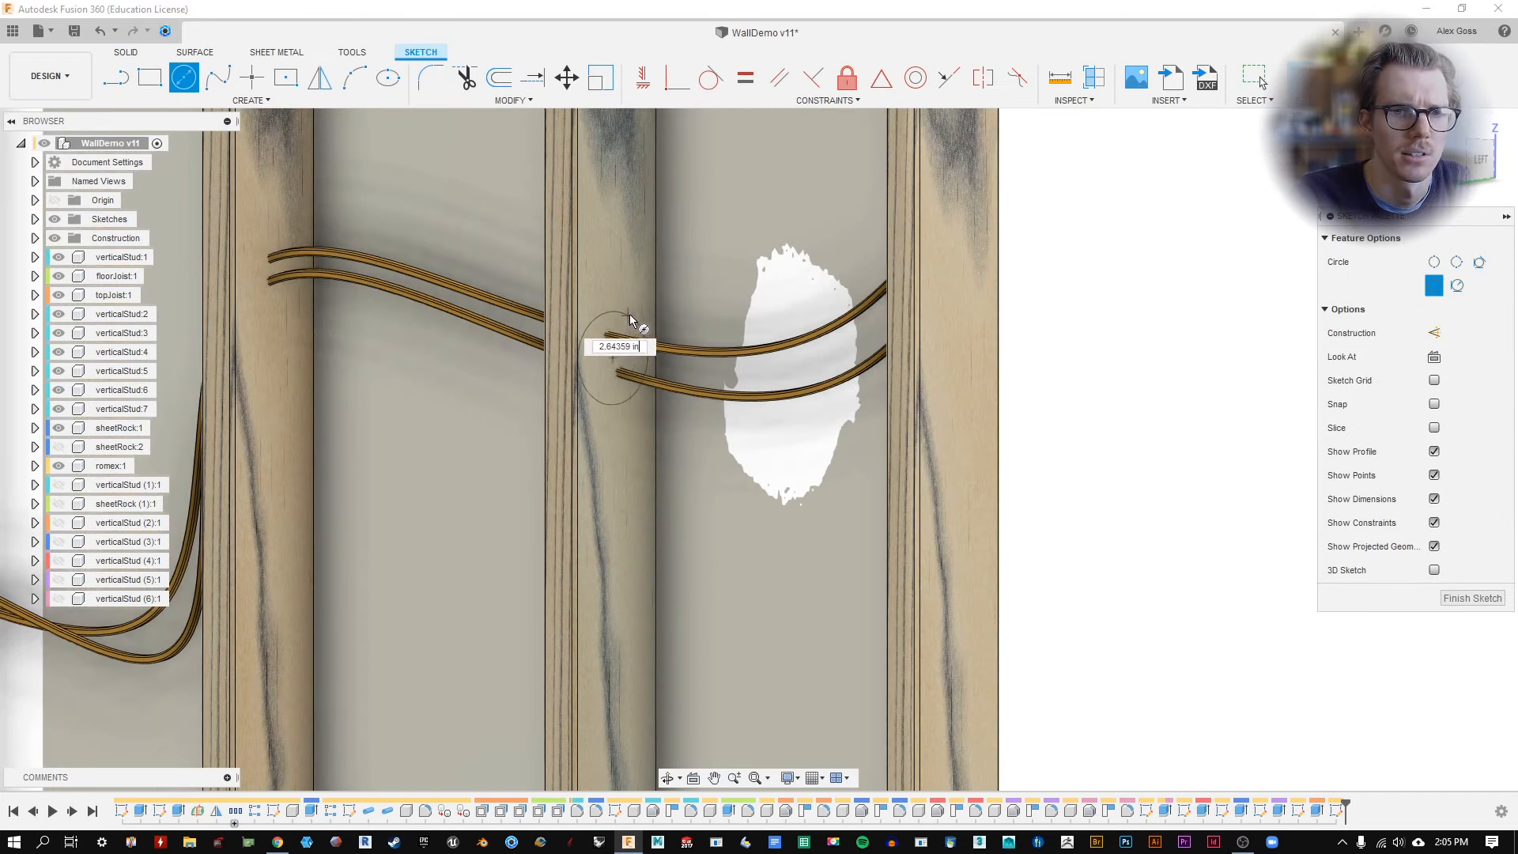
pyautogui.click(631, 320)
# Resize the circle to a radius of about 0.95 in, shift its centre between the two wires, and finish the sketch.
pyautogui.press('Escape')
pyautogui.click(593, 353)
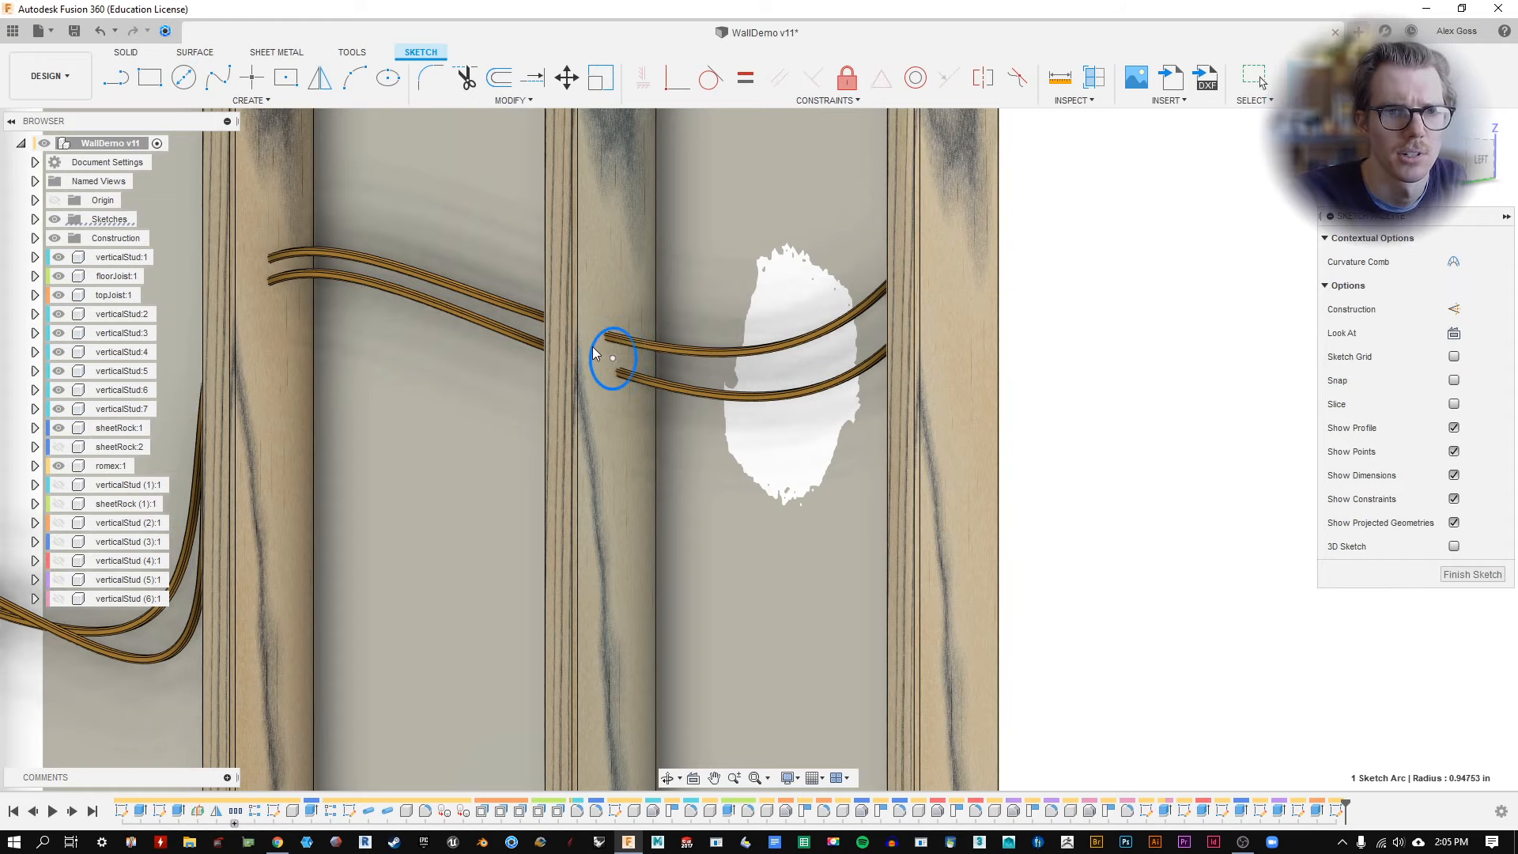
pyautogui.click(616, 352)
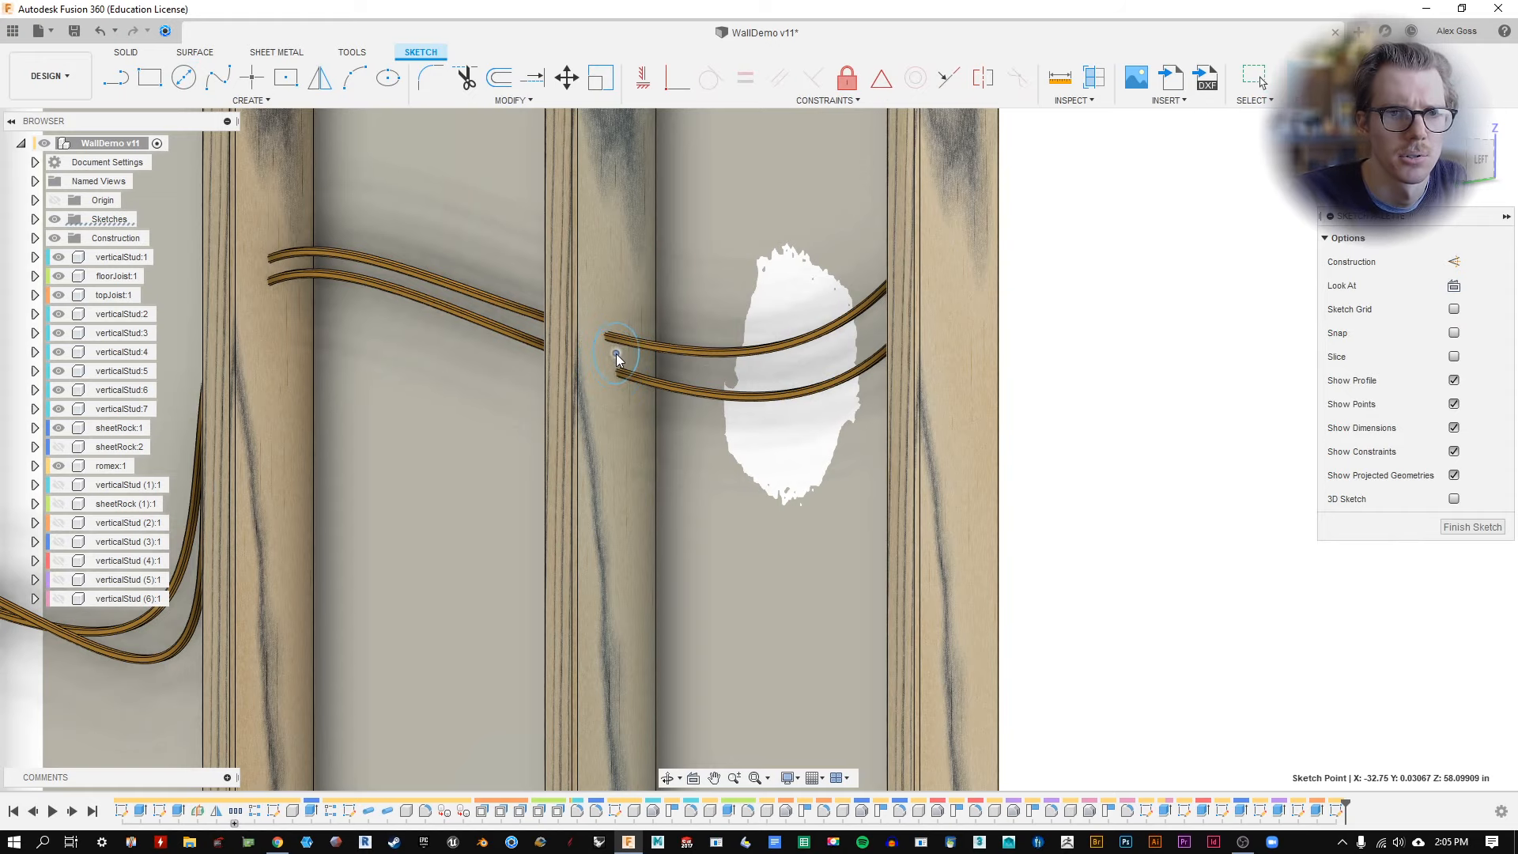
pyautogui.click(1467, 526)
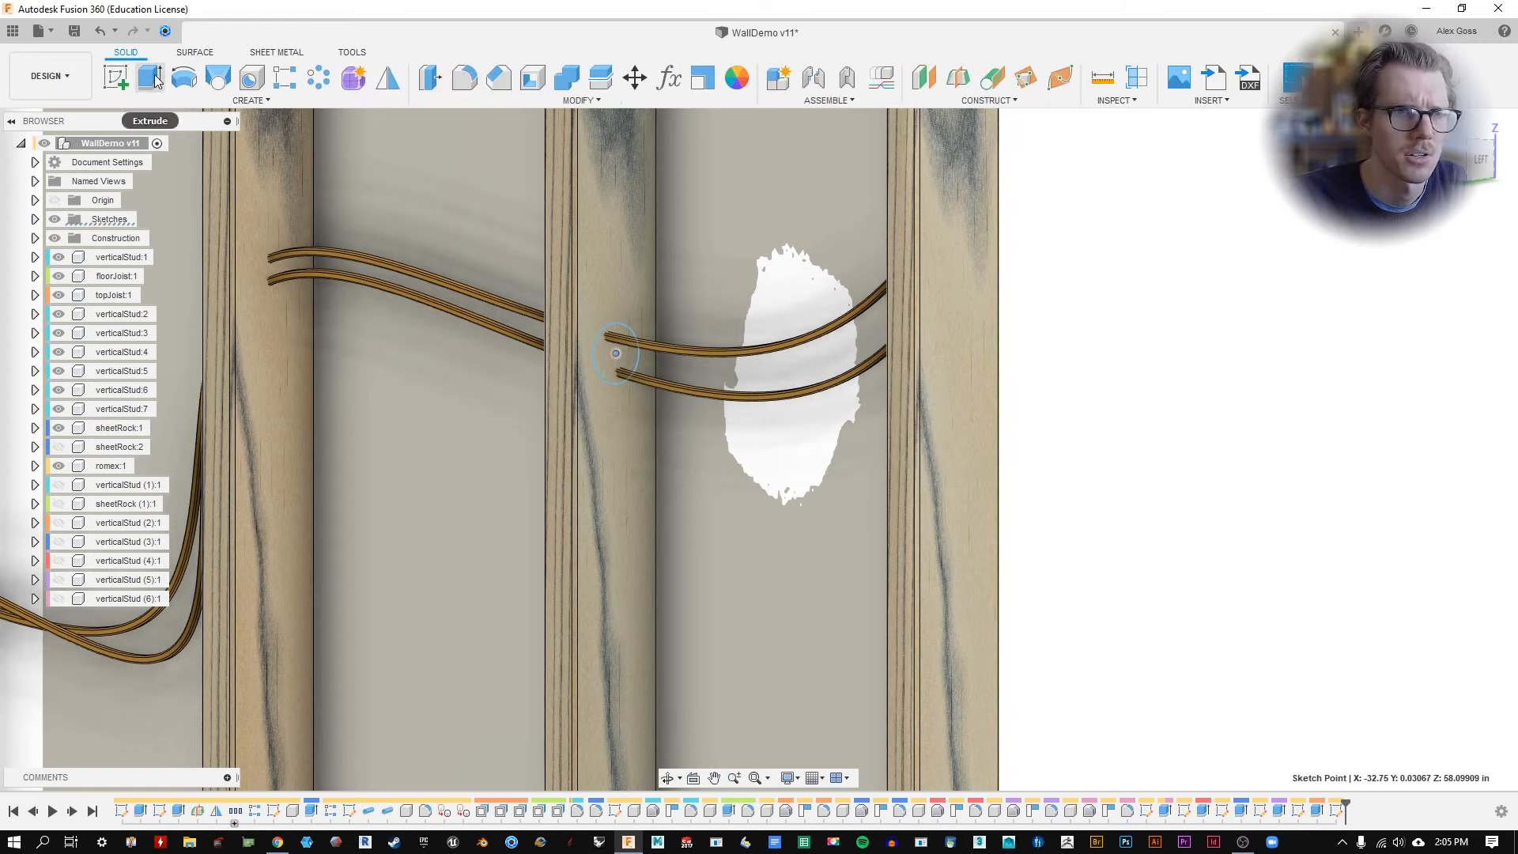
# Try an Extrude cut of the circle -1.50 in through the stud with the romex component hidden, and undo it.
pyautogui.click(155, 78)
pyautogui.click(616, 352)
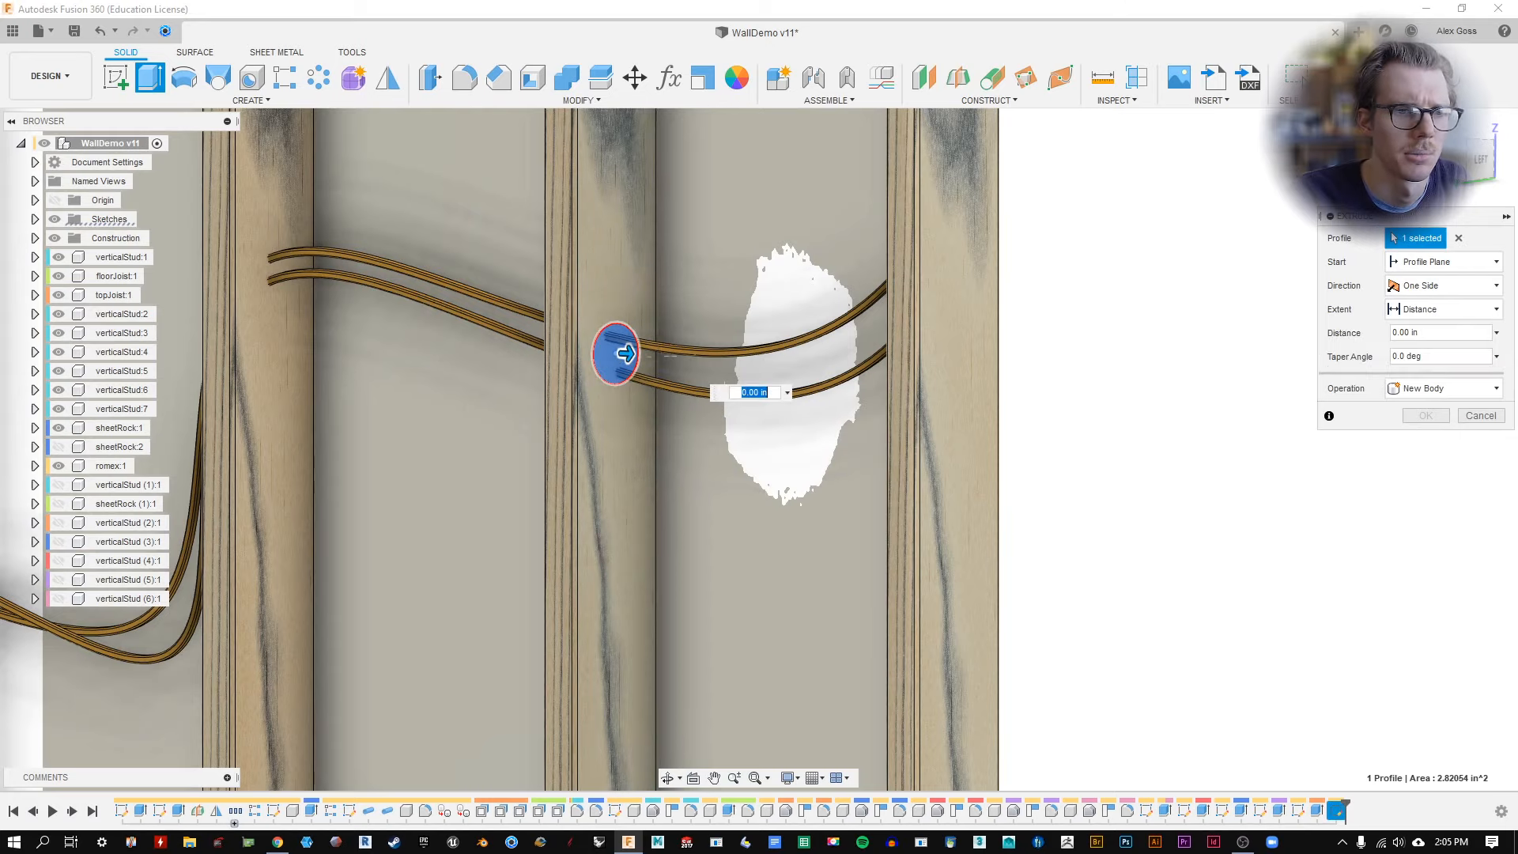
pyautogui.click(58, 466)
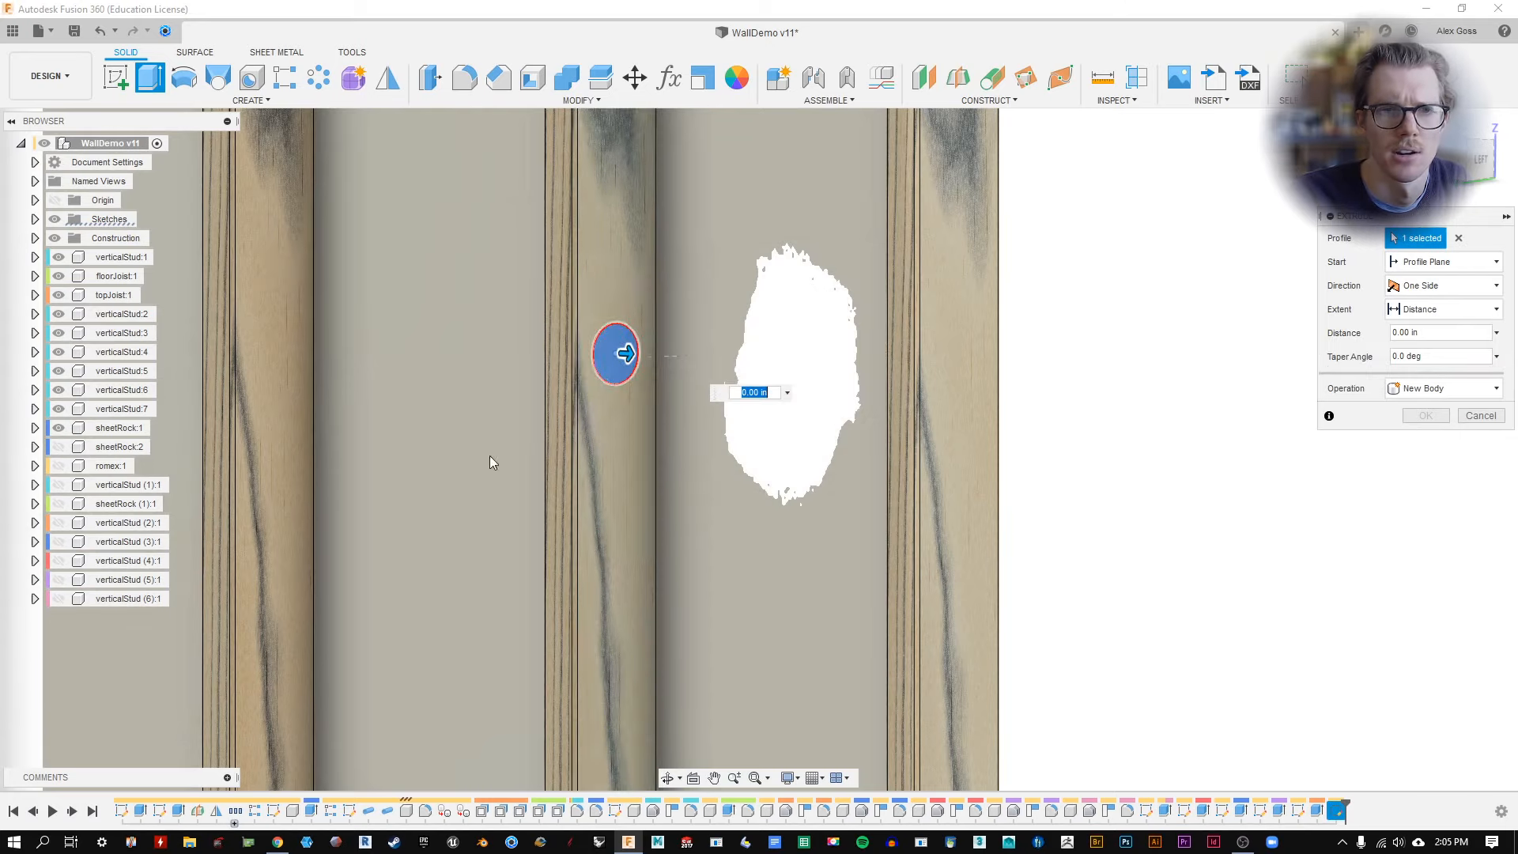
pyautogui.keyDown('shift'); pyautogui.moveTo(490, 455); pyautogui.dragTo(775, 335, button='middle'); pyautogui.keyUp('shift')
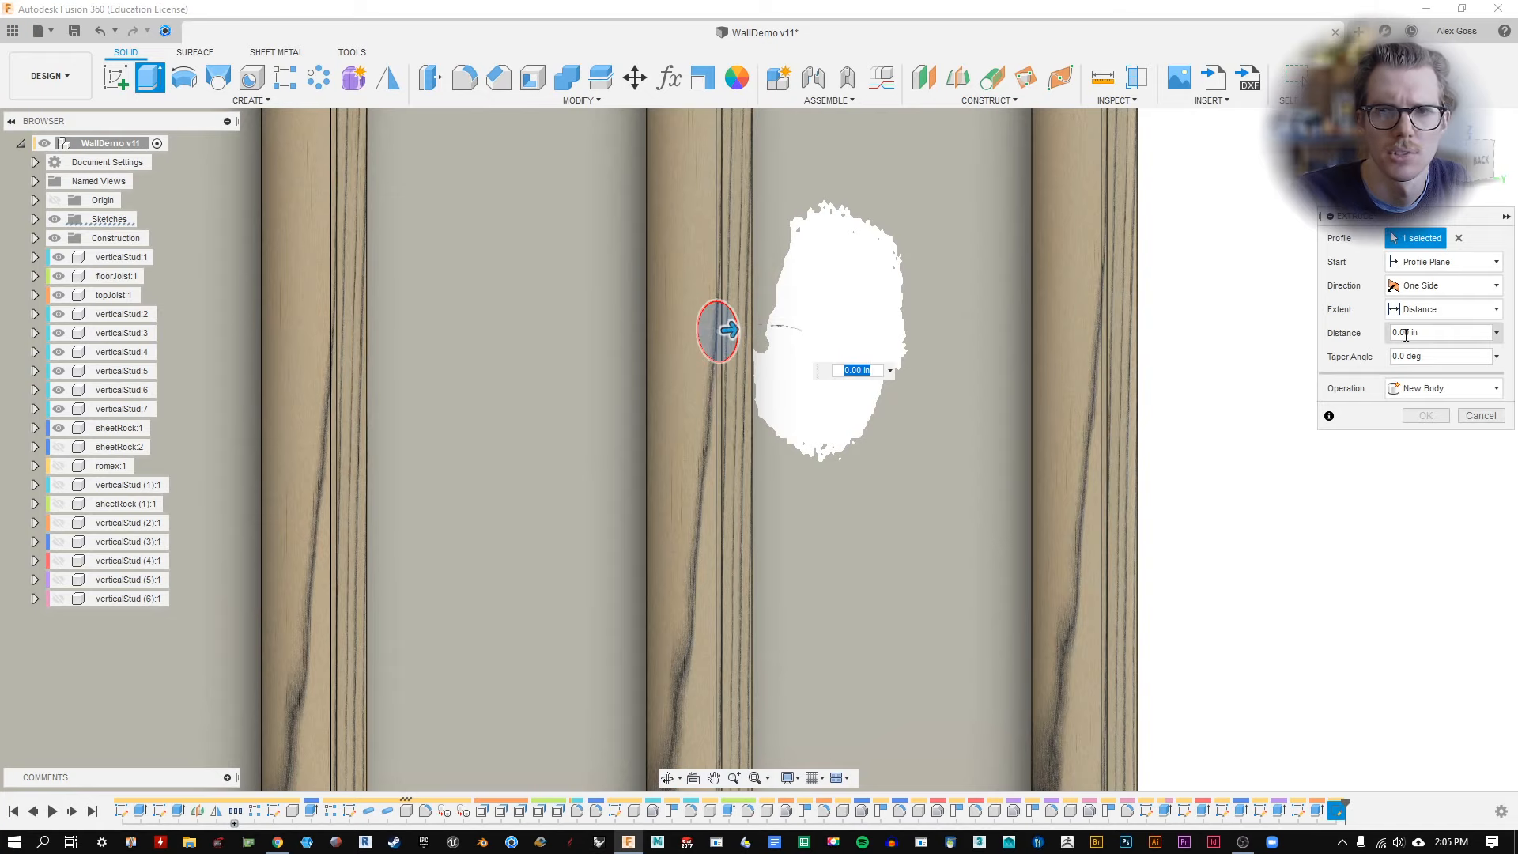
pyautogui.moveTo(729, 329); pyautogui.dragTo(695, 353)
pyautogui.keyDown('shift'); pyautogui.moveTo(696, 354); pyautogui.dragTo(552, 387, button='middle'); pyautogui.keyUp('shift')
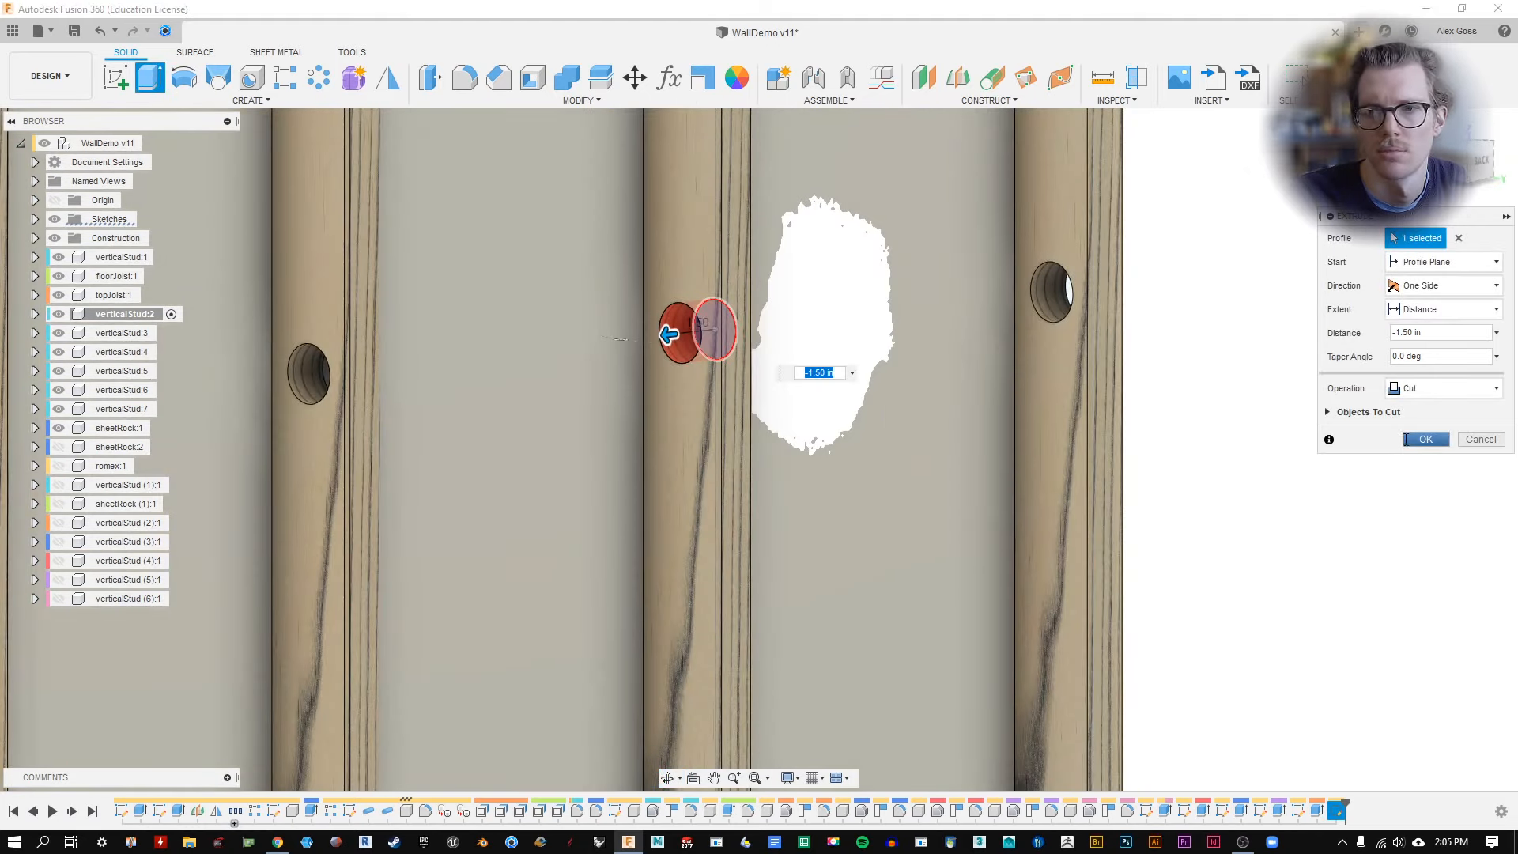
pyautogui.press('Return')
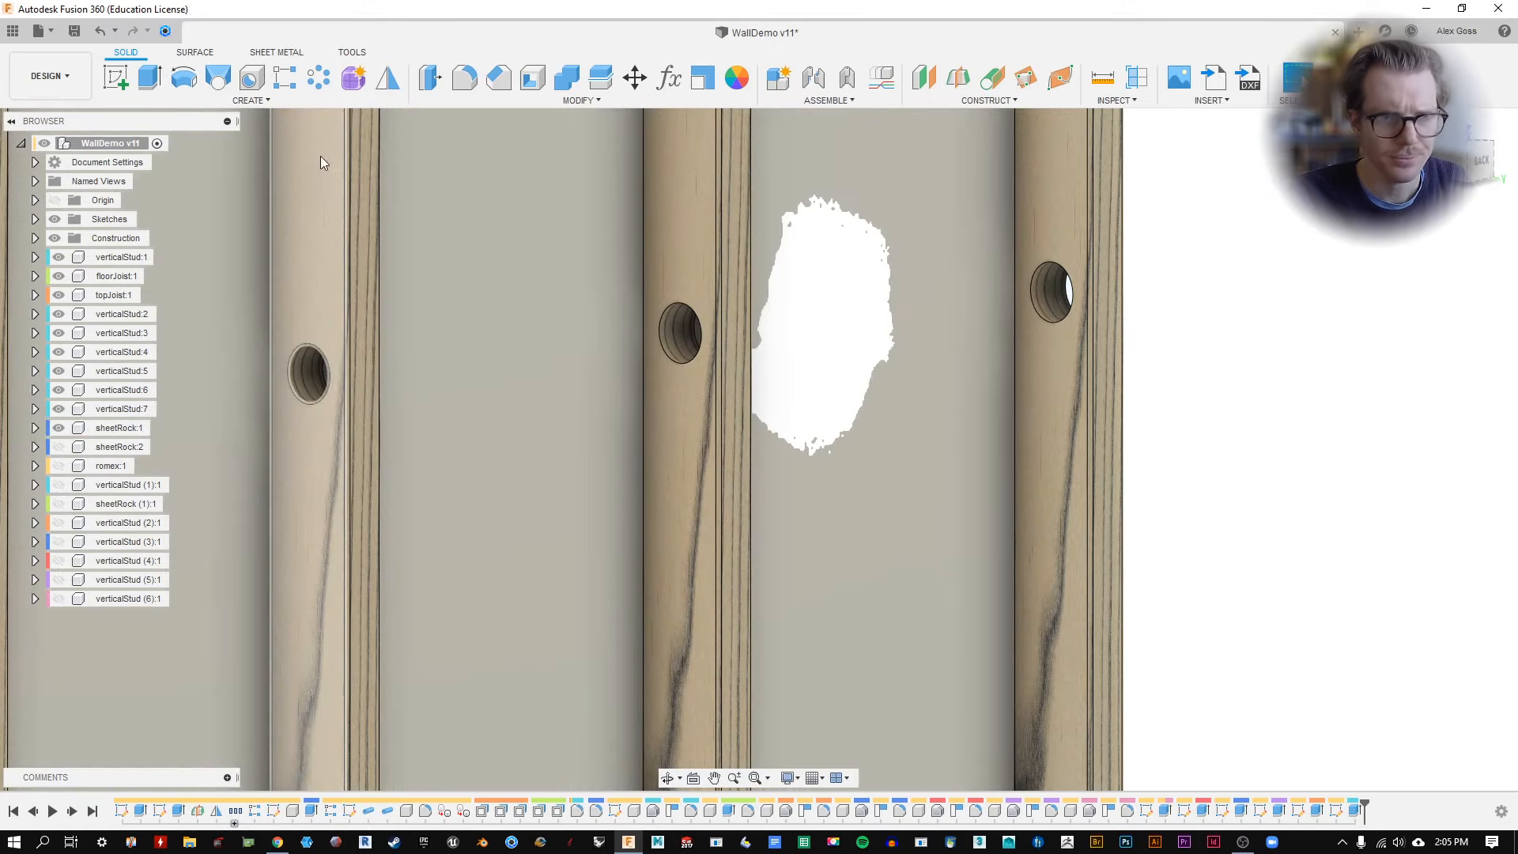
pyautogui.click(100, 31)
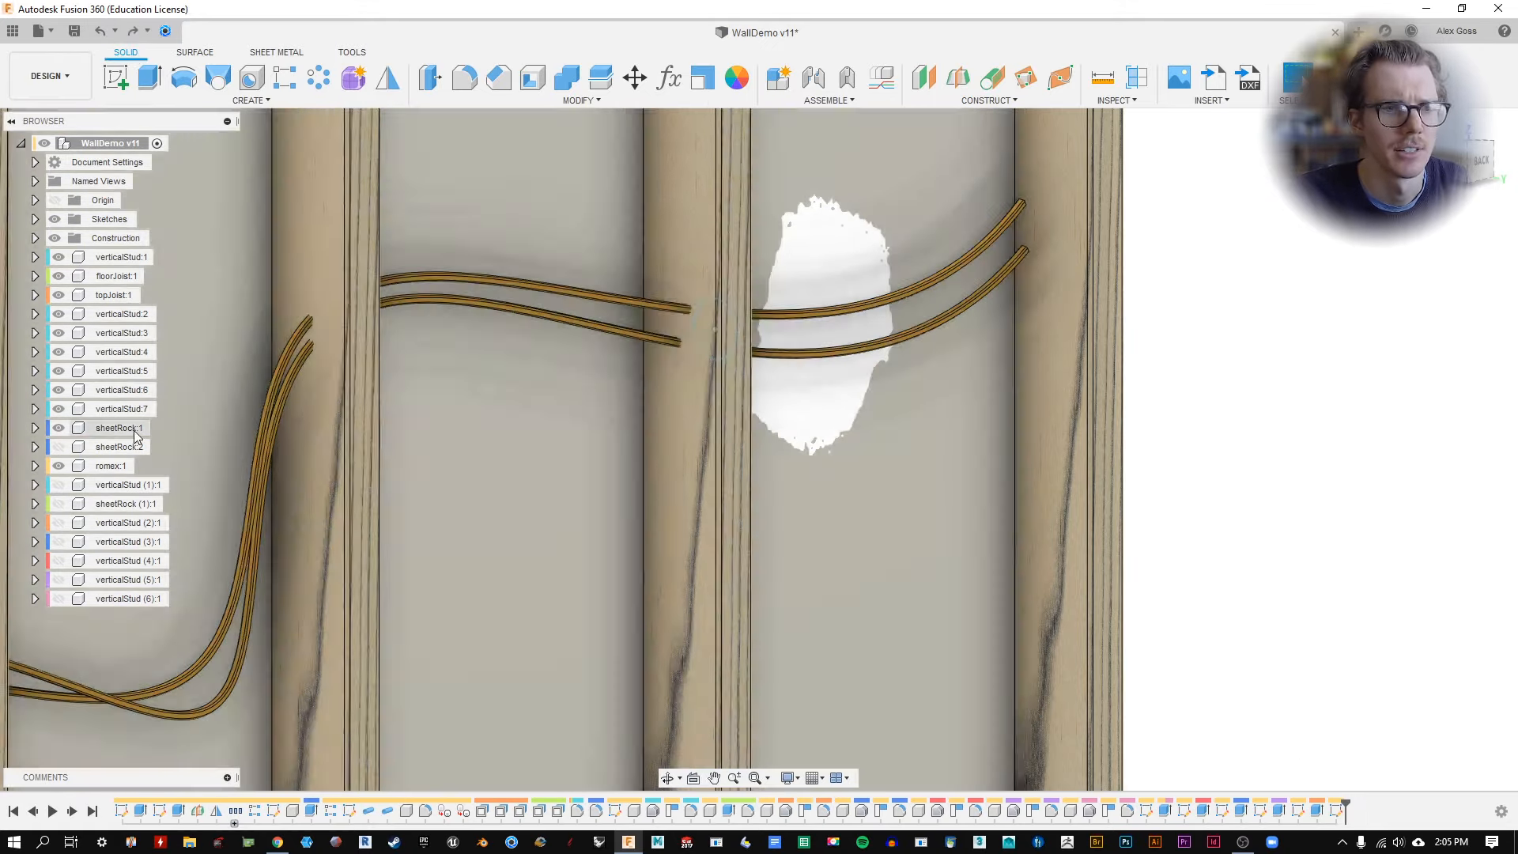
# Activate the verticalStud:2 component and expand its contents.
pyautogui.click(147, 314)
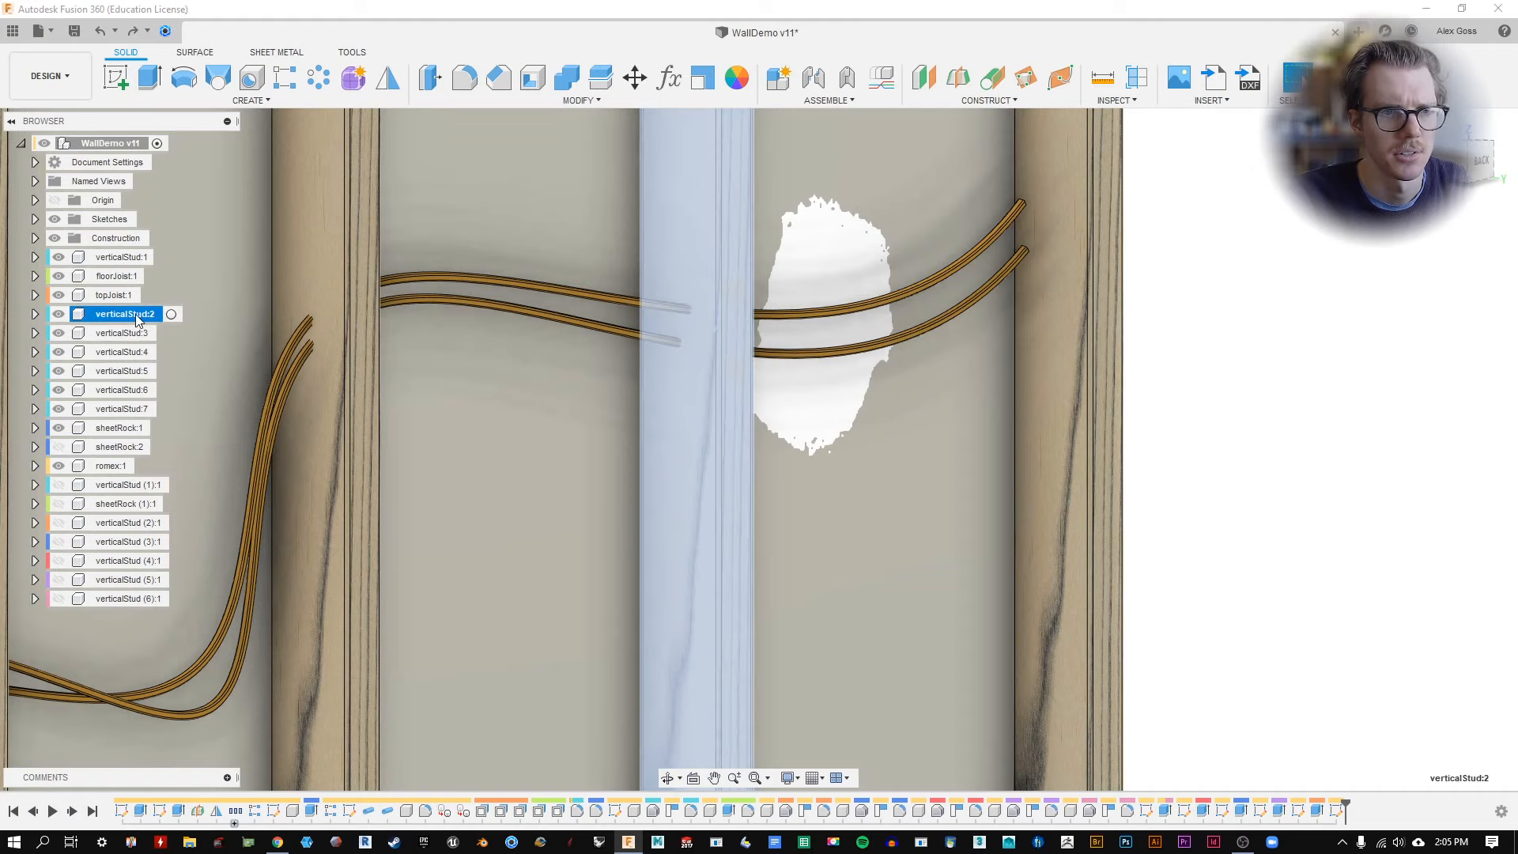
pyautogui.click(172, 315)
pyautogui.click(35, 313)
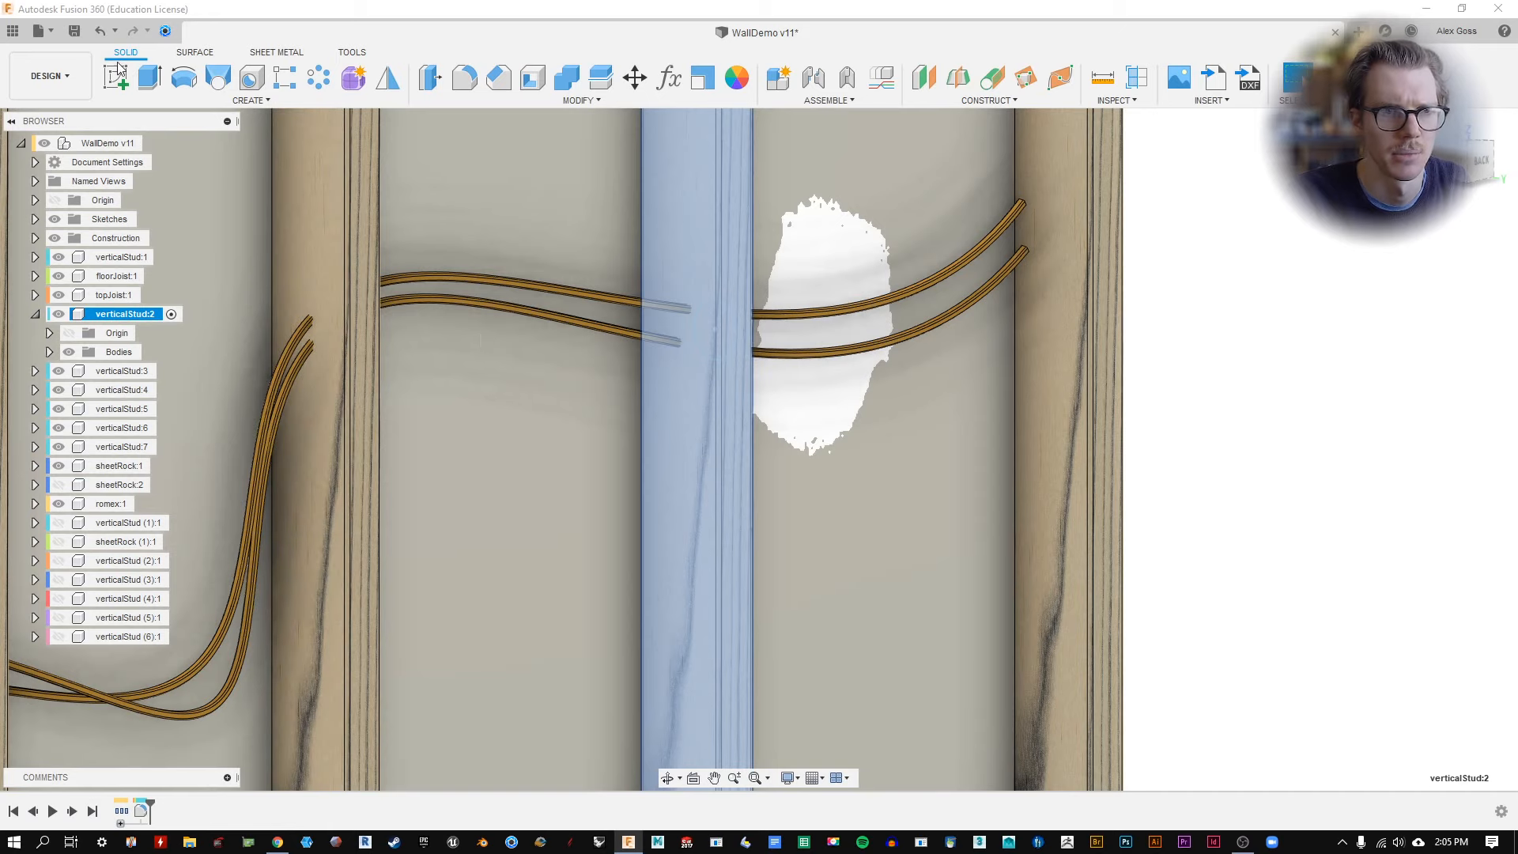
# Try an Extrude cut of the circle -2.50 in through the stud with verticalStud:2 active, and cancel it.
pyautogui.click(116, 71)
pyautogui.keyDown('shift'); pyautogui.moveTo(743, 291); pyautogui.dragTo(625, 303, button='middle'); pyautogui.keyUp('shift')
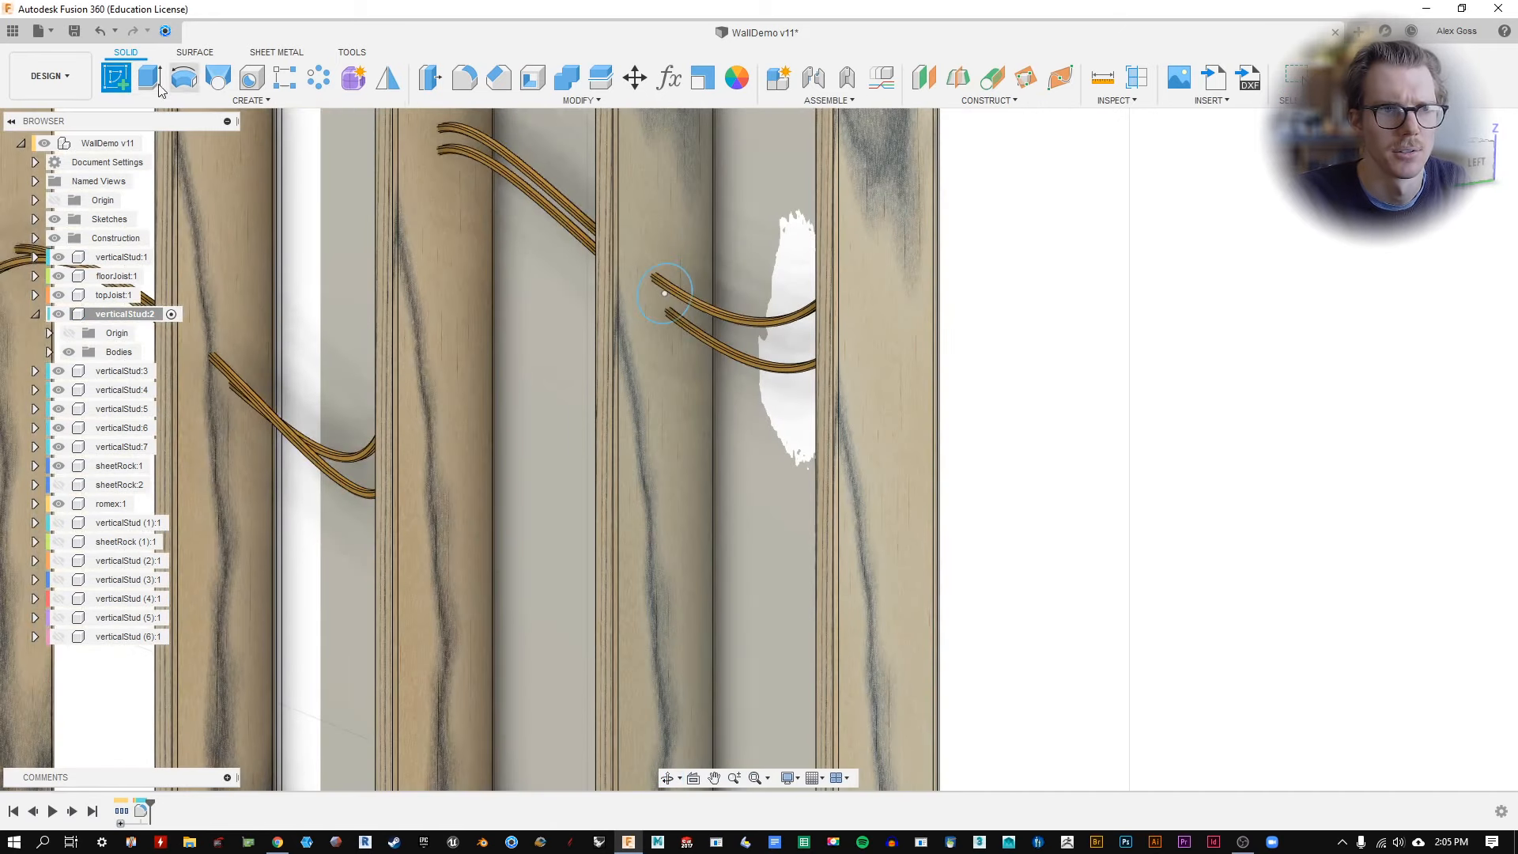
pyautogui.click(151, 78)
pyautogui.click(669, 294)
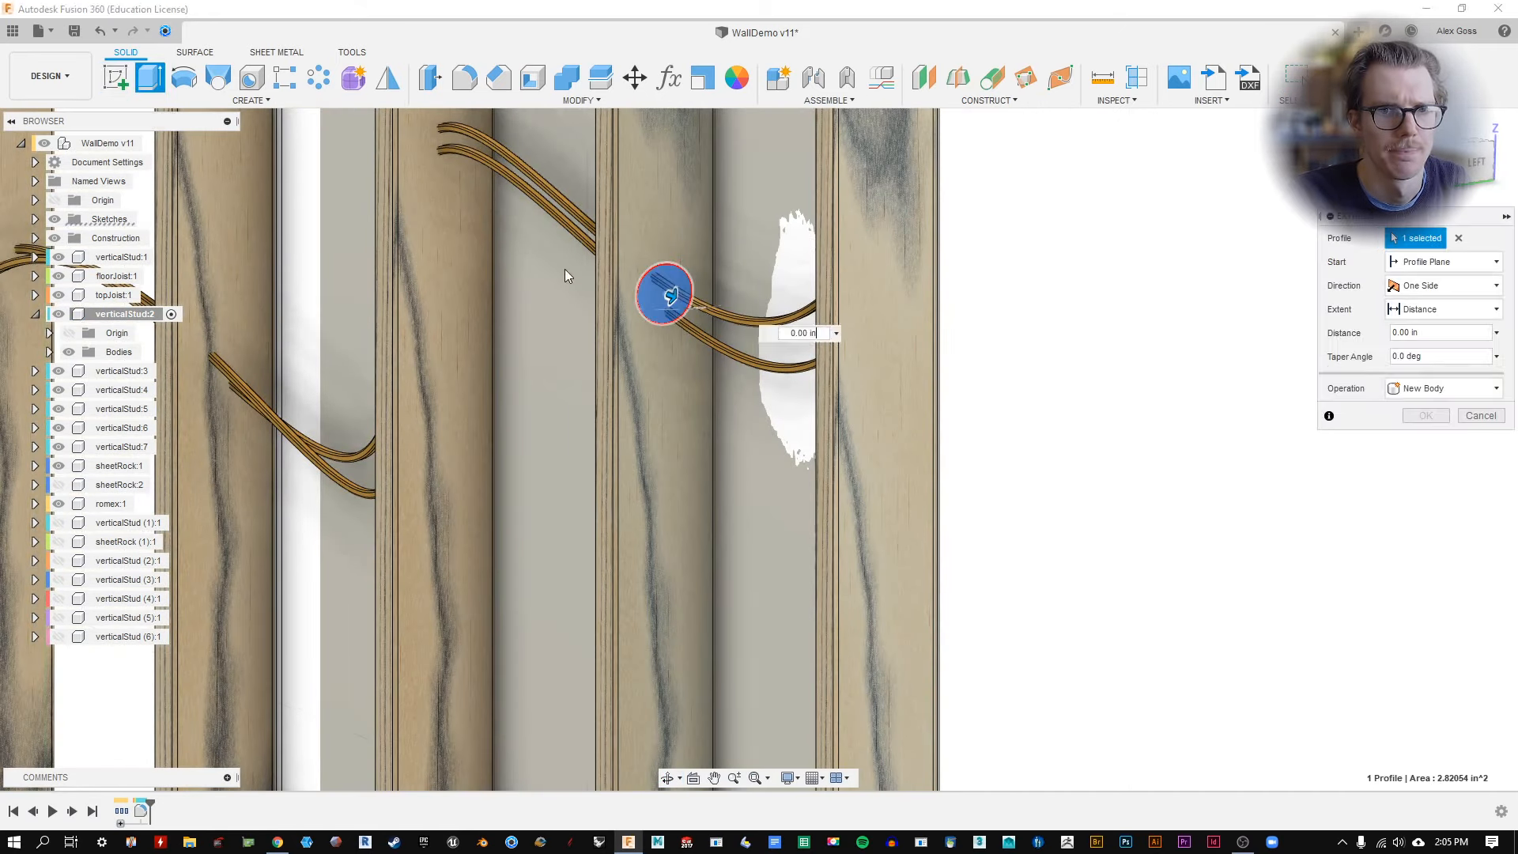
pyautogui.keyDown('shift'); pyautogui.moveTo(571, 263); pyautogui.dragTo(666, 273, button='middle'); pyautogui.keyUp('shift')
pyautogui.keyDown('shift'); pyautogui.moveTo(776, 250); pyautogui.dragTo(835, 252, button='middle'); pyautogui.keyUp('shift')
pyautogui.moveTo(800, 265); pyautogui.dragTo(704, 343, button='middle')
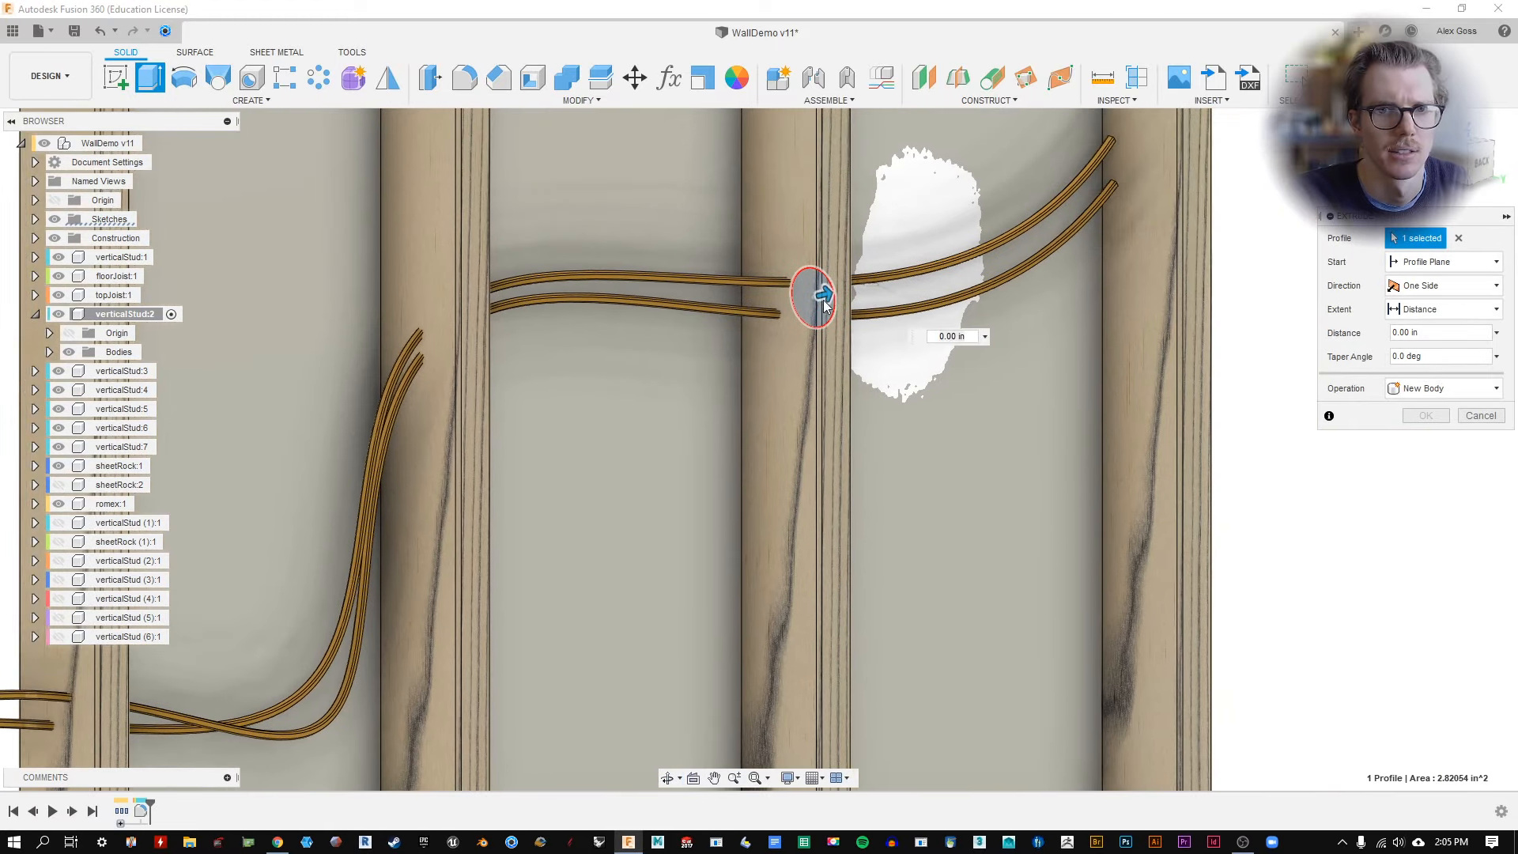
pyautogui.scroll(1, 817, 299)
pyautogui.moveTo(799, 304); pyautogui.dragTo(739, 314)
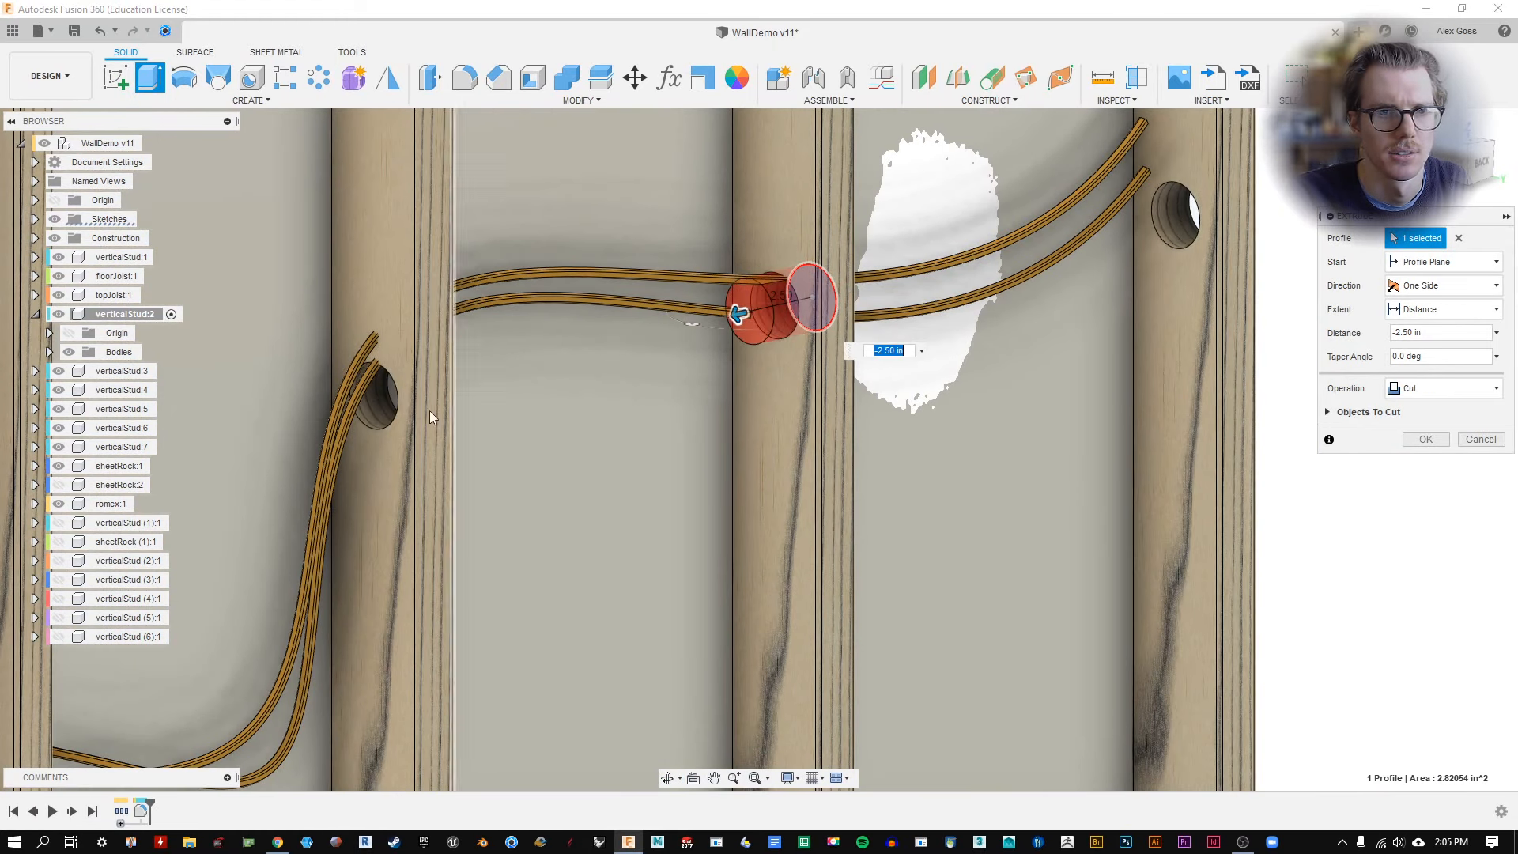
pyautogui.click(1464, 443)
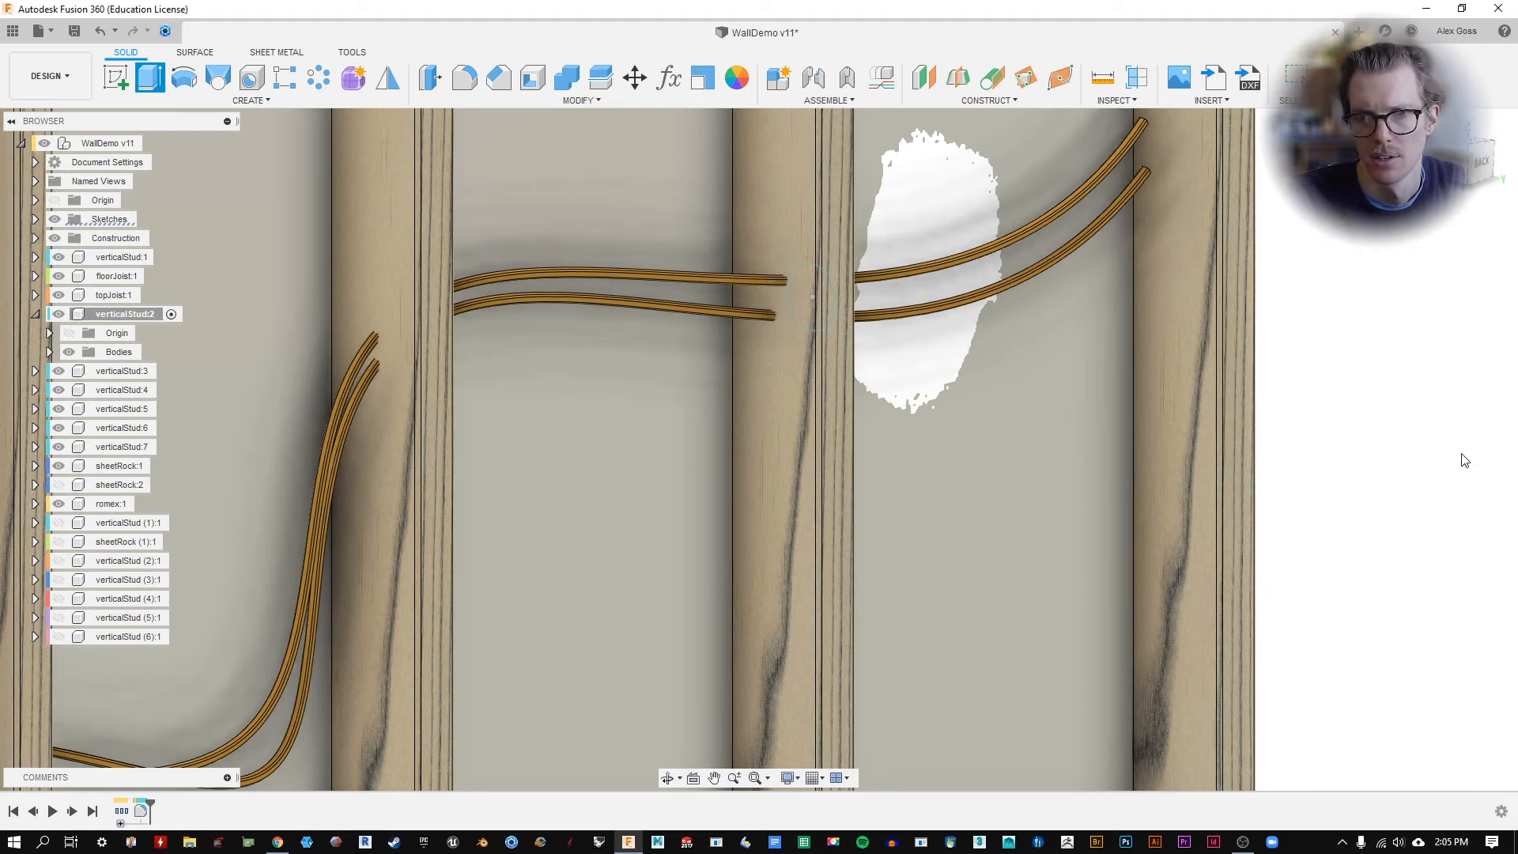
# Collapse the contents of the verticalStud:2 component.
pyautogui.scroll(-3, 903, 379)
pyautogui.keyDown('shift'); pyautogui.moveTo(906, 385); pyautogui.dragTo(386, 644, button='middle'); pyautogui.keyUp('shift')
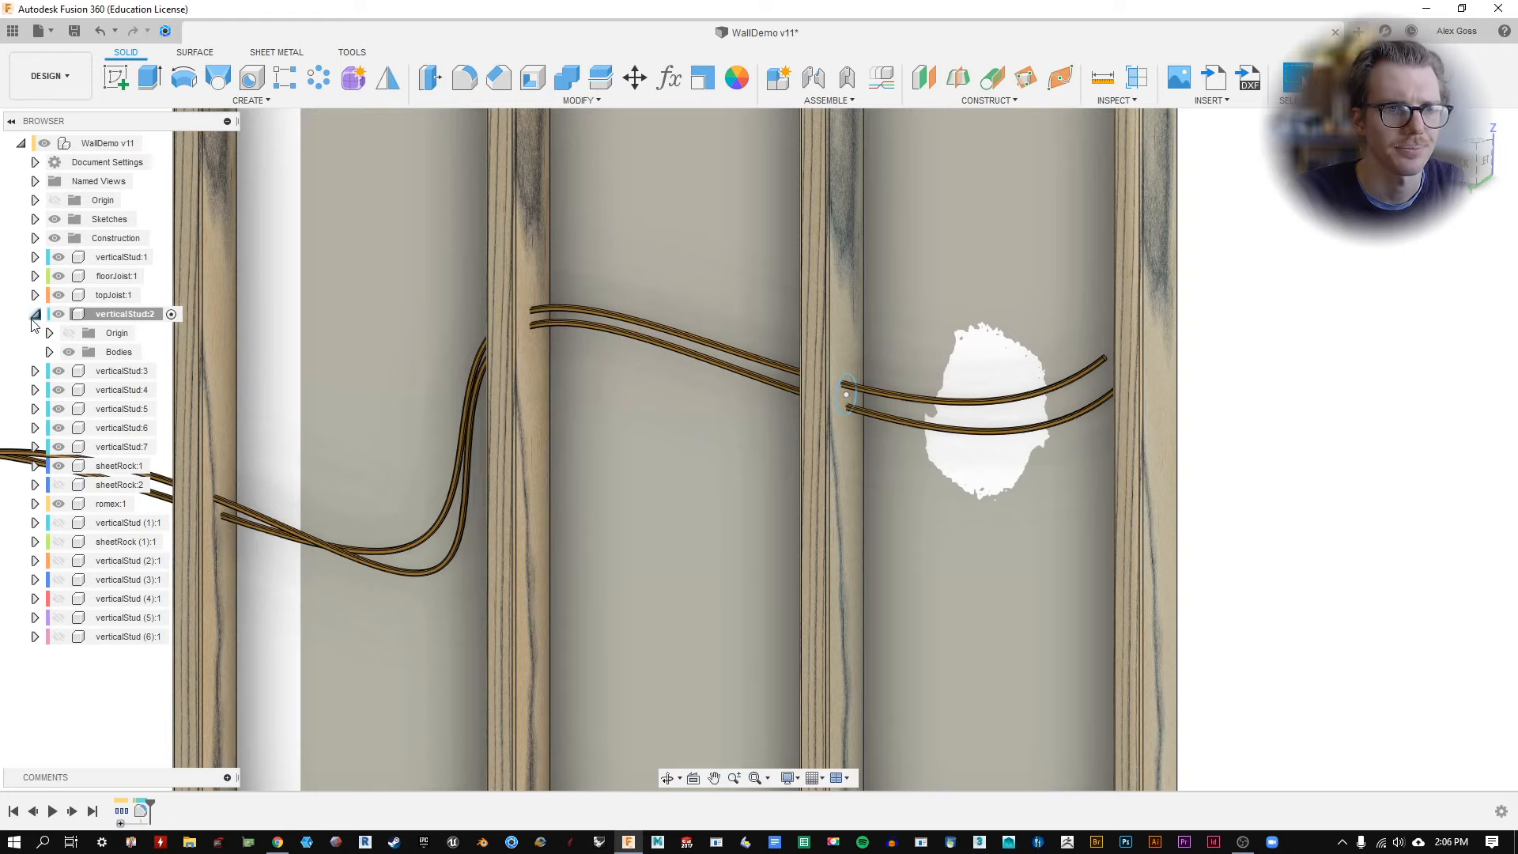
pyautogui.click(35, 315)
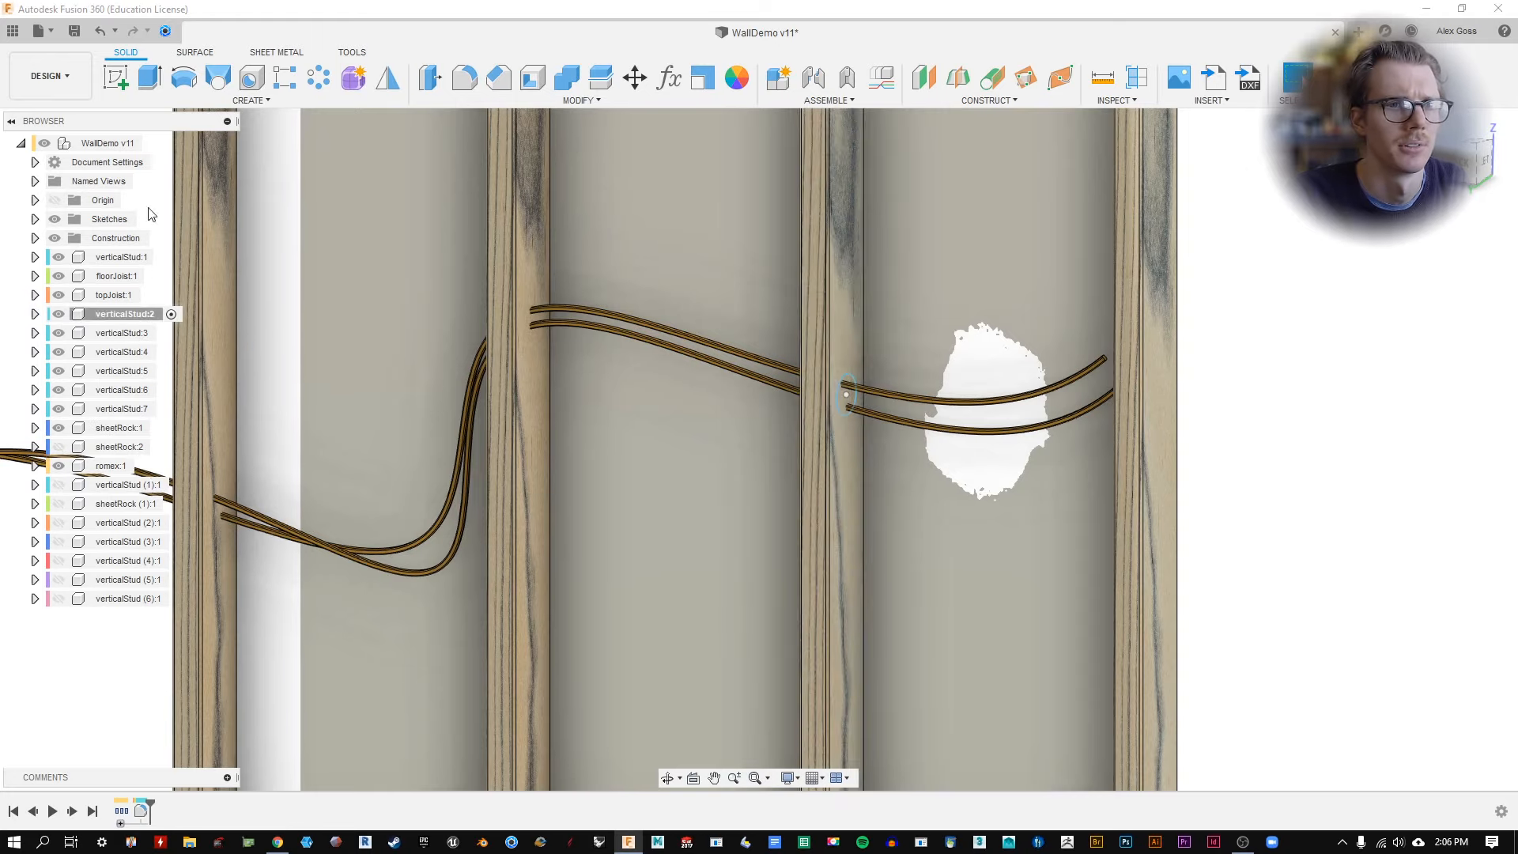
# Activate the top-level WallDemo component and copy the verticalStud:2 component.
pyautogui.click(136, 147)
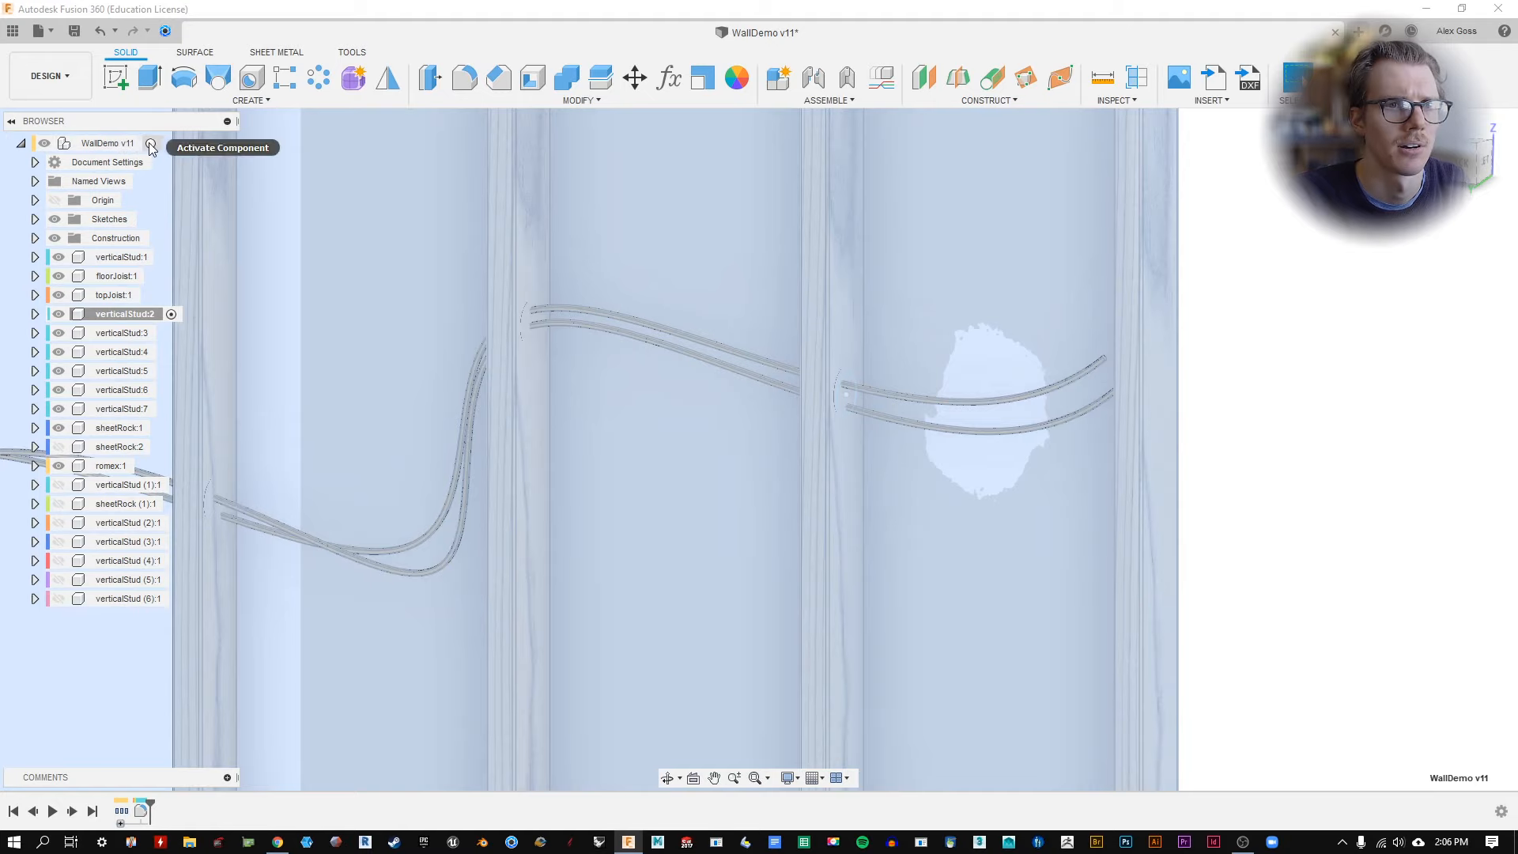
pyautogui.click(151, 145)
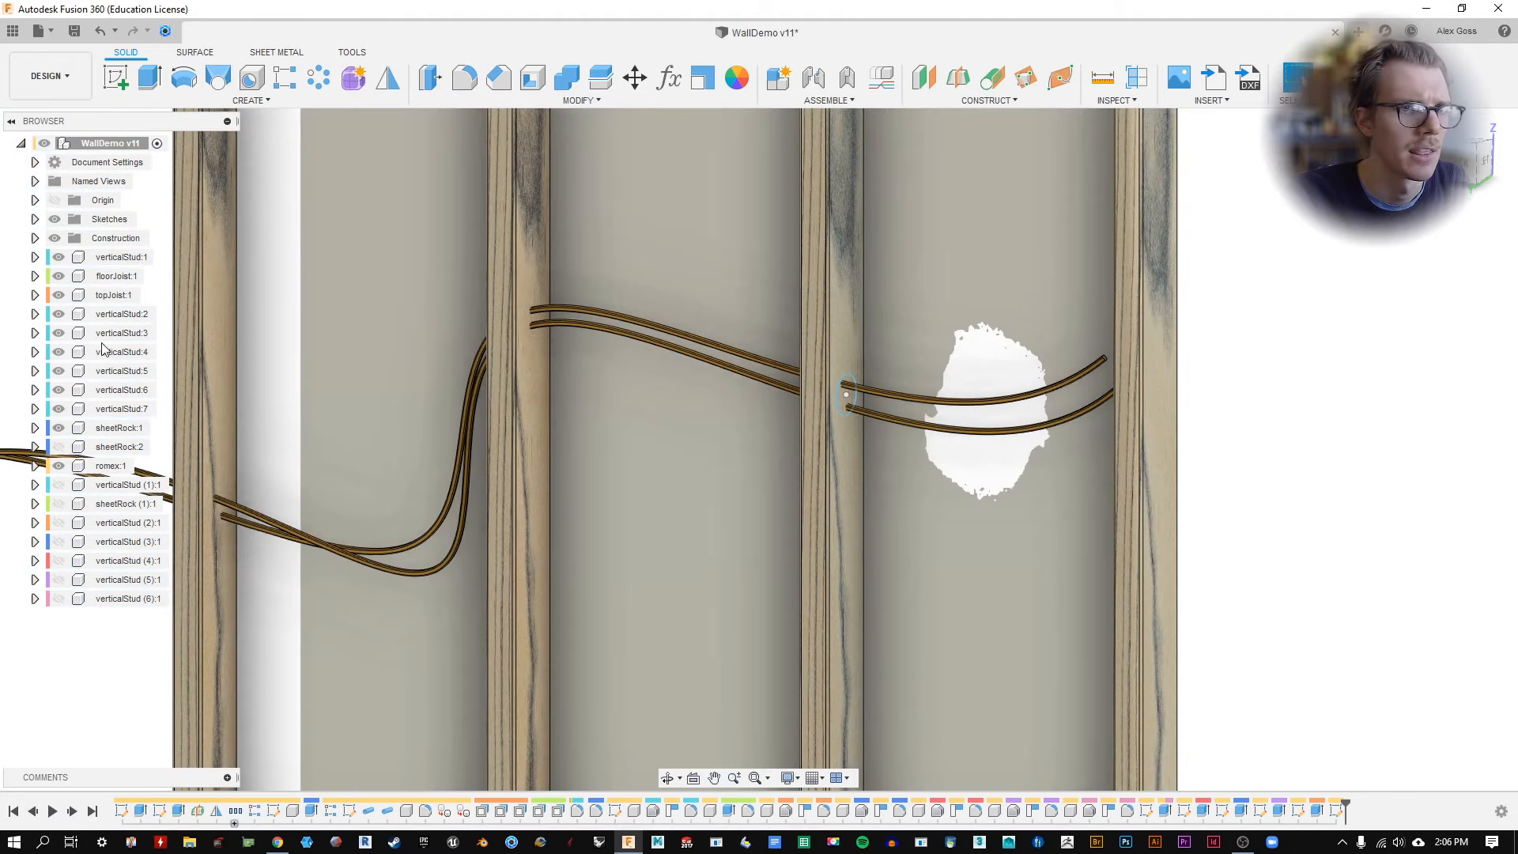
pyautogui.click(122, 314)
pyautogui.scroll(-3, 797, 333)
pyautogui.scroll(-5, 797, 327)
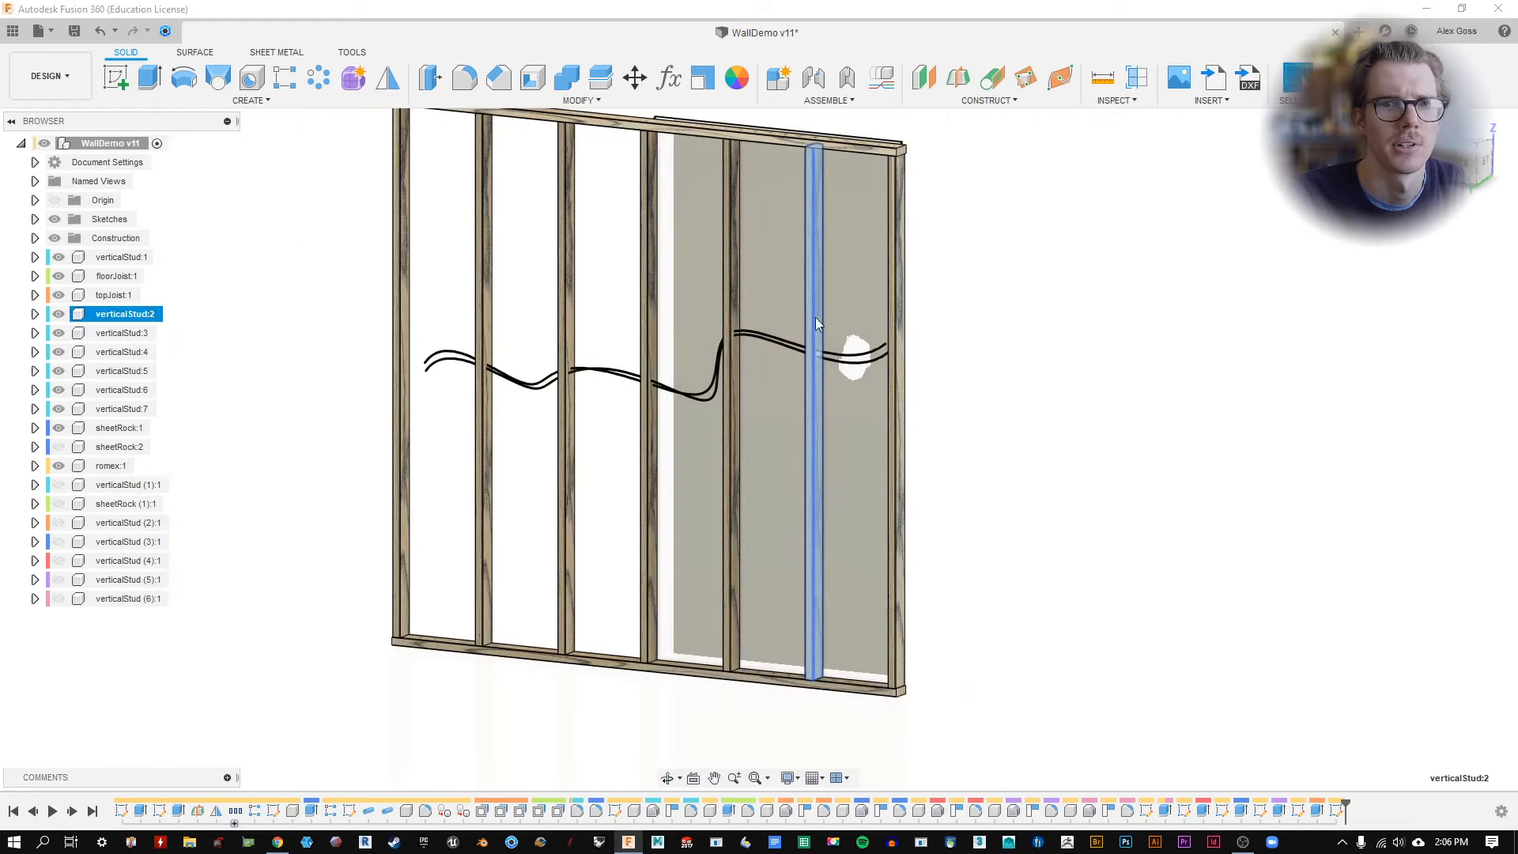
pyautogui.scroll(5, 814, 415)
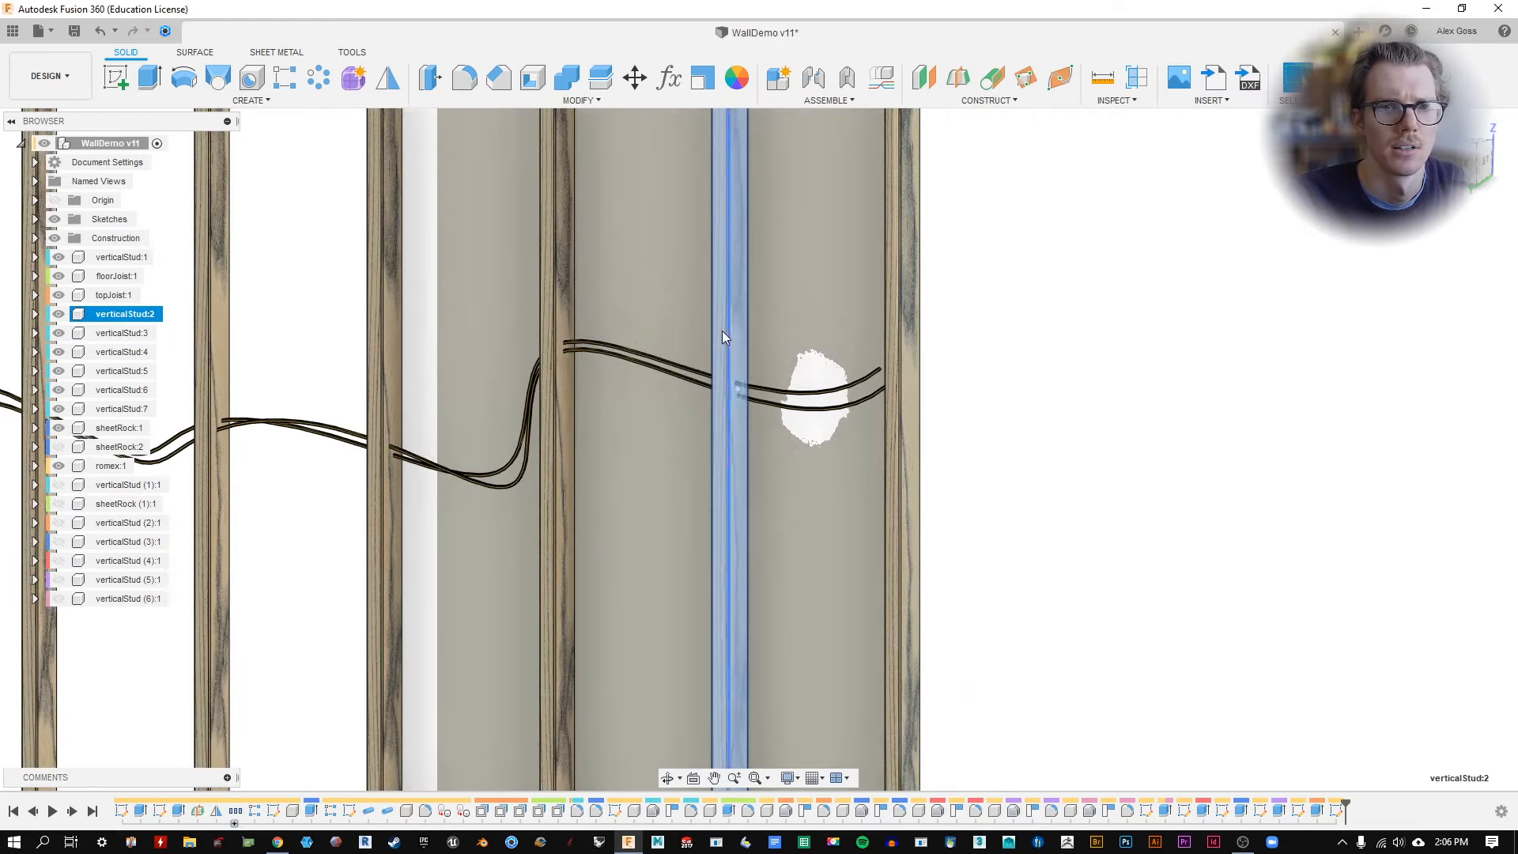
pyautogui.rightClick(112, 314)
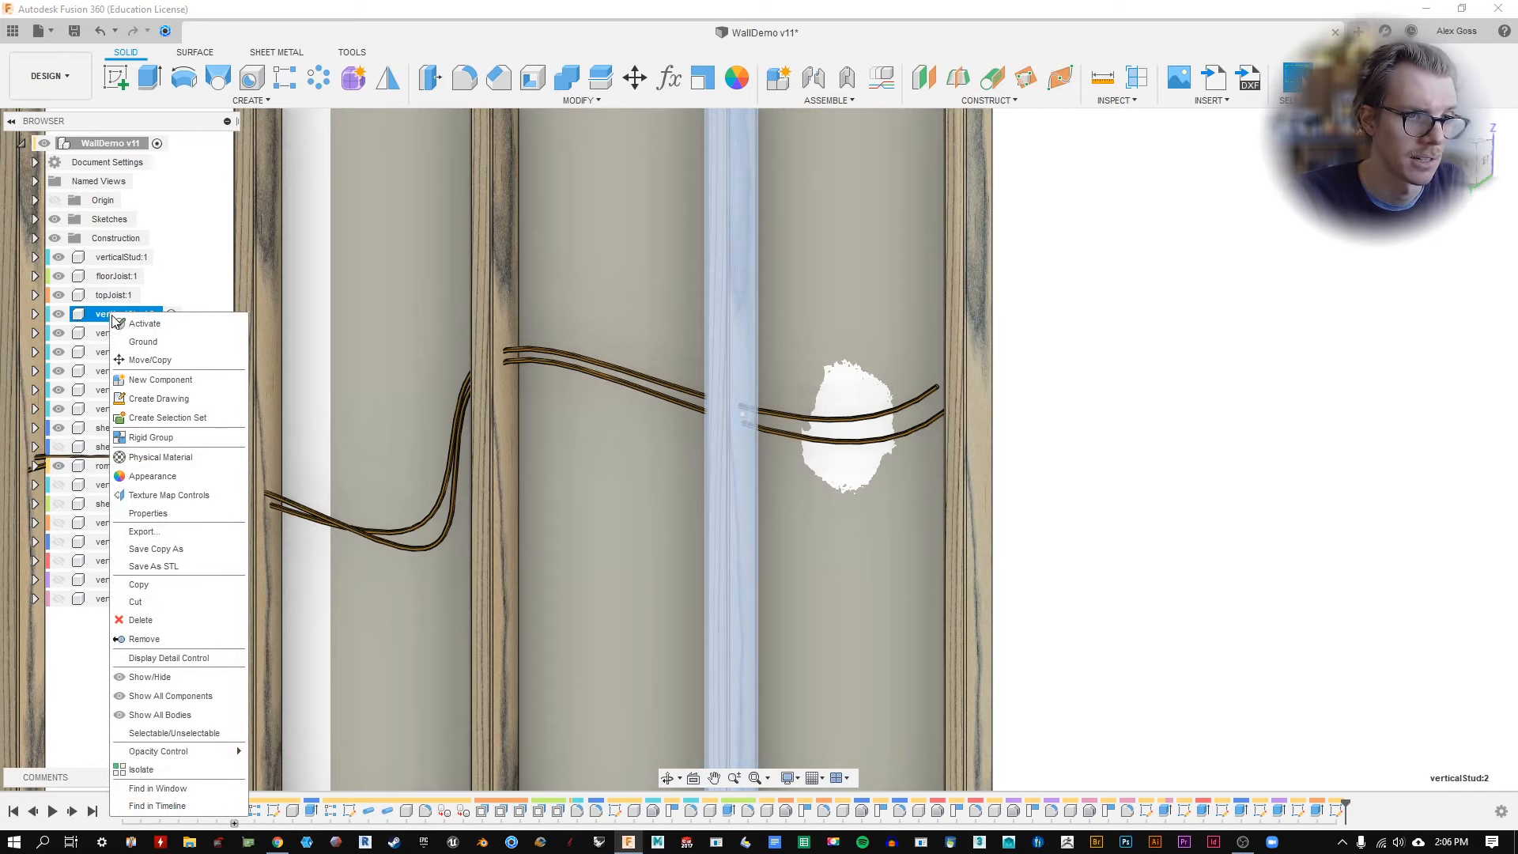
pyautogui.click(183, 600)
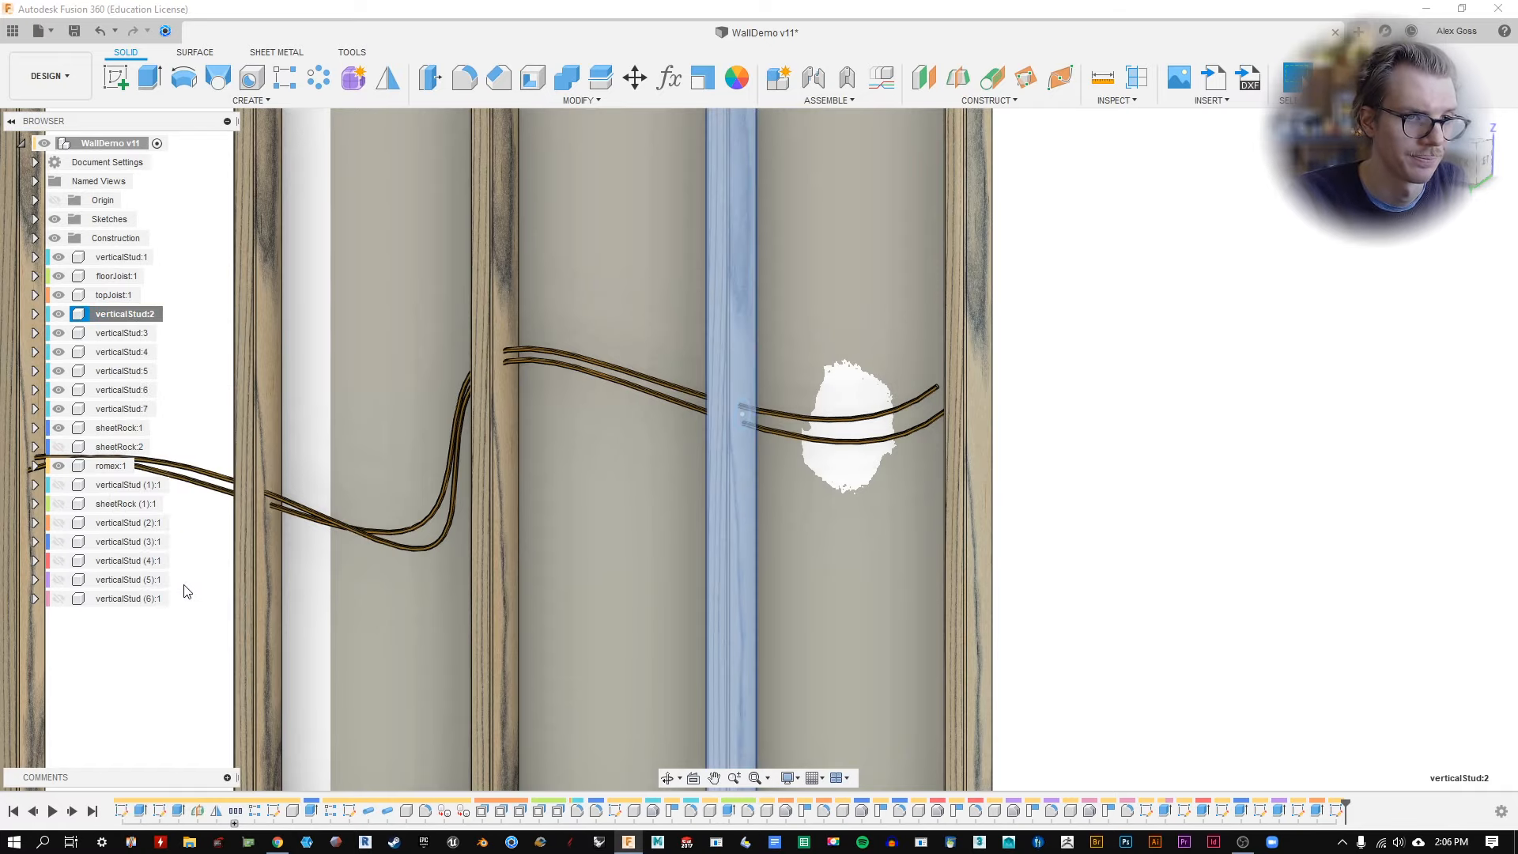
# Review the Paste and Paste New options for the top-level WallDemo component without pasting anything.
pyautogui.click(177, 634)
pyautogui.click(93, 143)
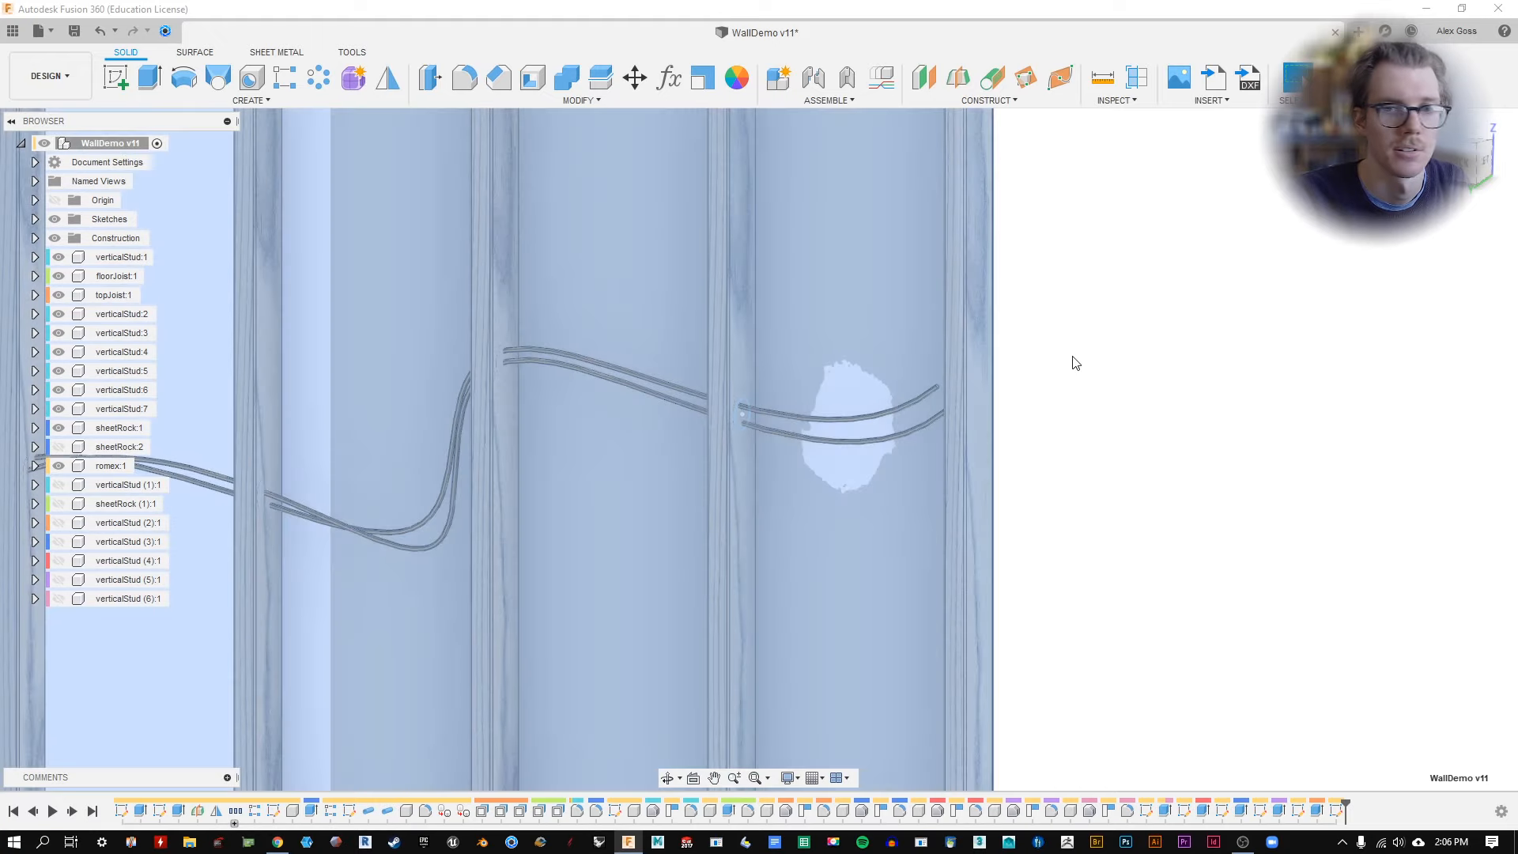
pyautogui.click(1074, 359)
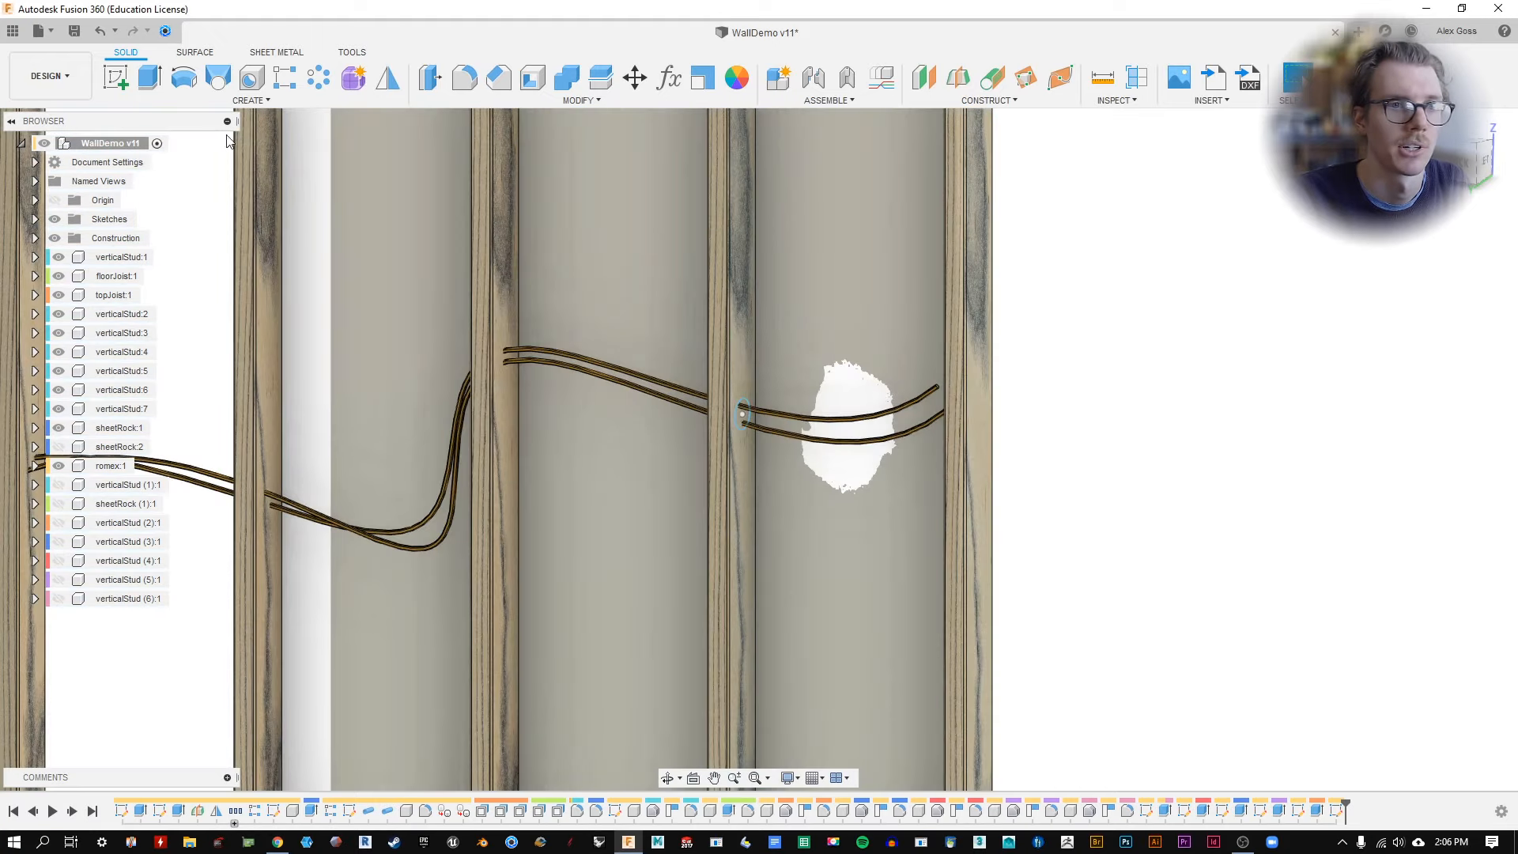
pyautogui.rightClick(94, 146)
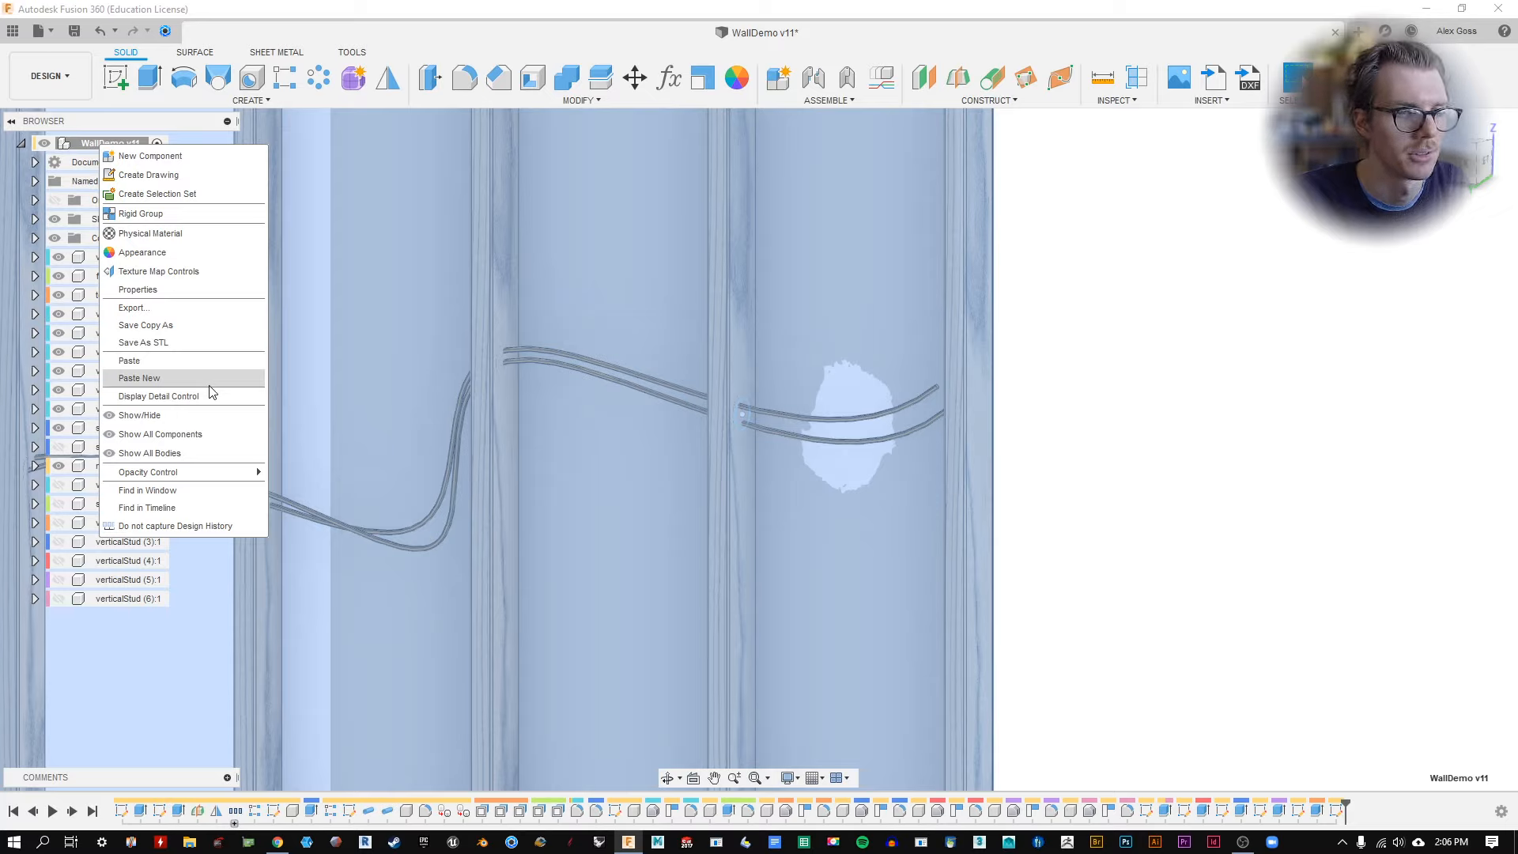
pyautogui.click(1072, 476)
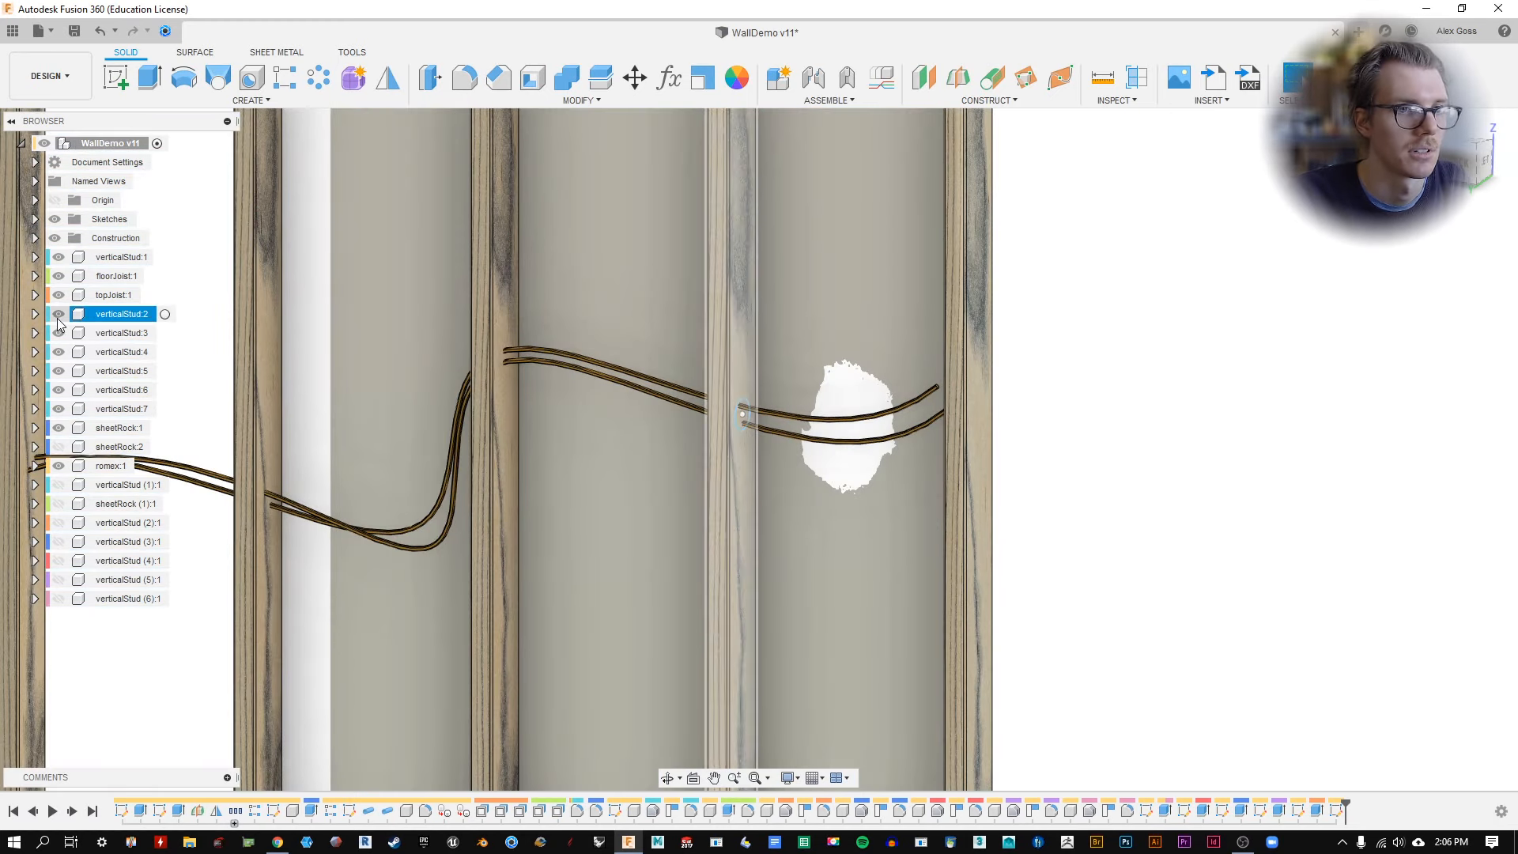
# Show the independent copies verticalStud (1):1 through verticalStud (6):1 and sheetRock (1):1.
pyautogui.click(59, 484)
pyautogui.click(59, 505)
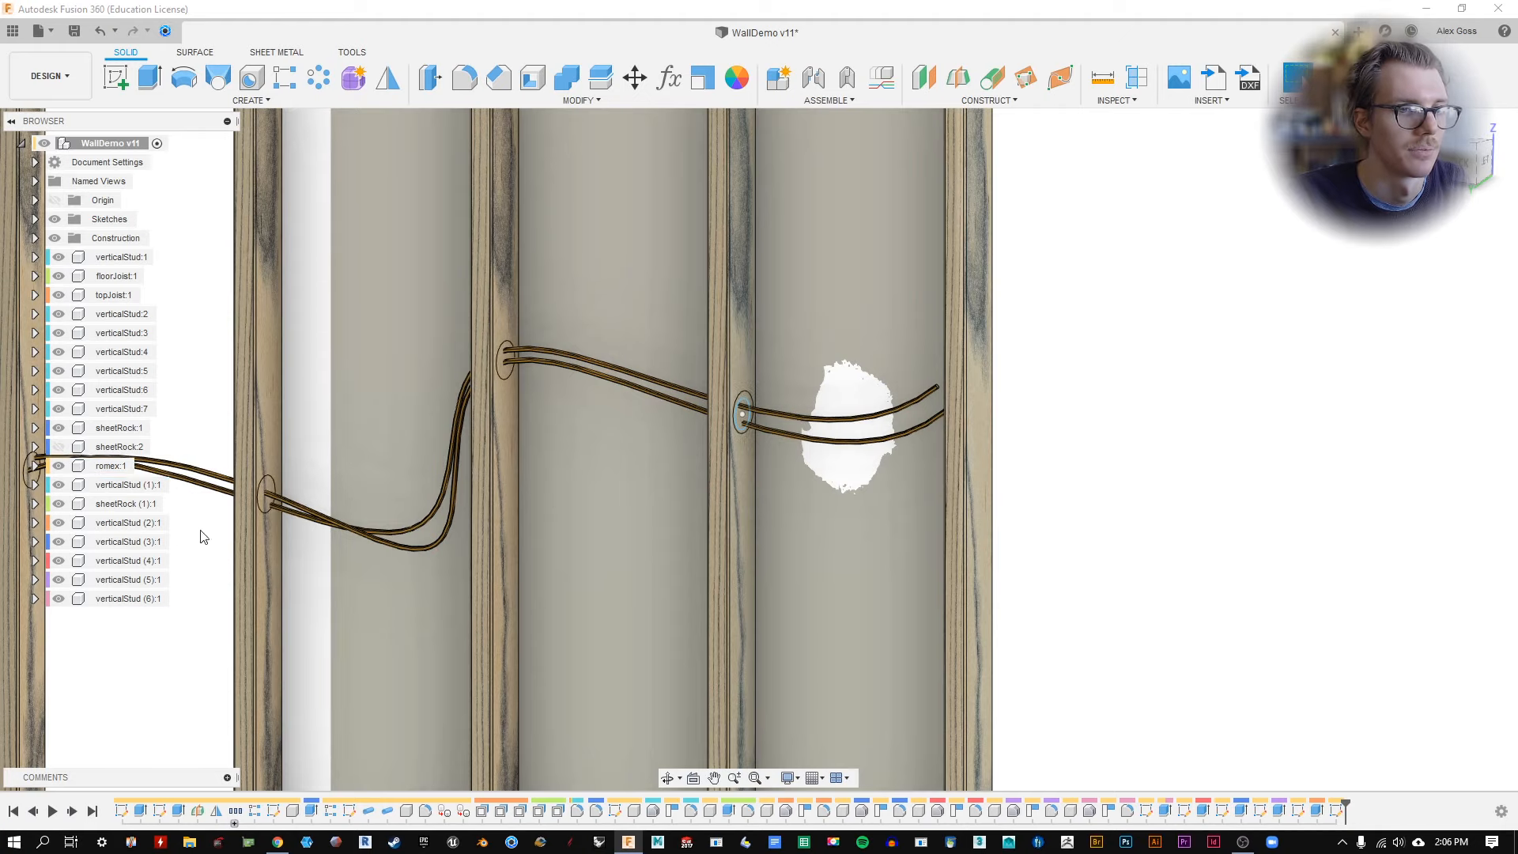
pyautogui.scroll(-5, 401, 531)
pyautogui.moveTo(362, 513); pyautogui.dragTo(690, 476, button='middle')
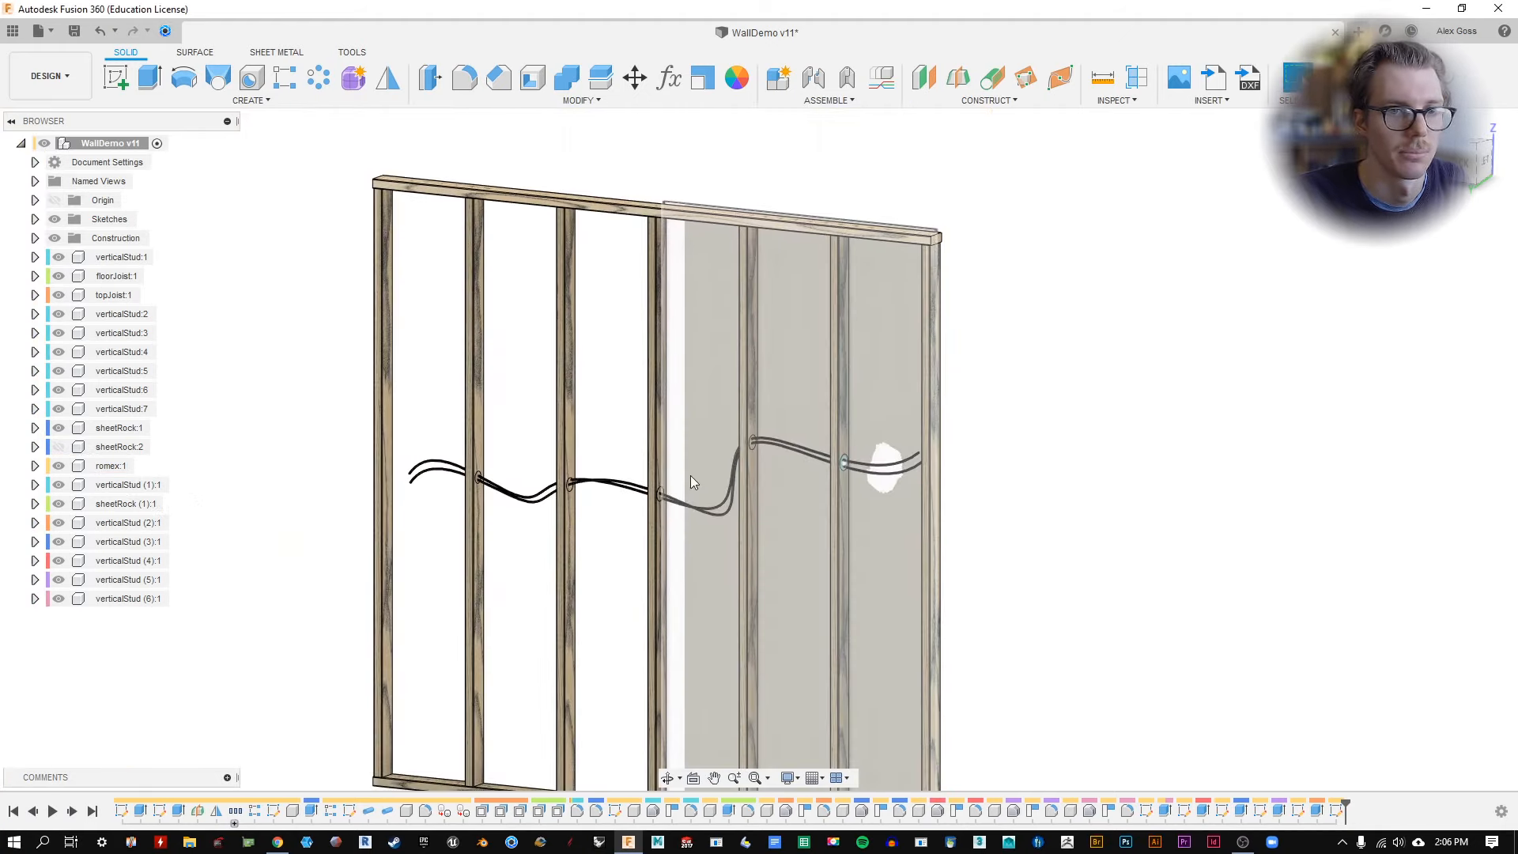
pyautogui.scroll(1, 695, 452)
pyautogui.moveTo(811, 410); pyautogui.dragTo(698, 399, button='middle')
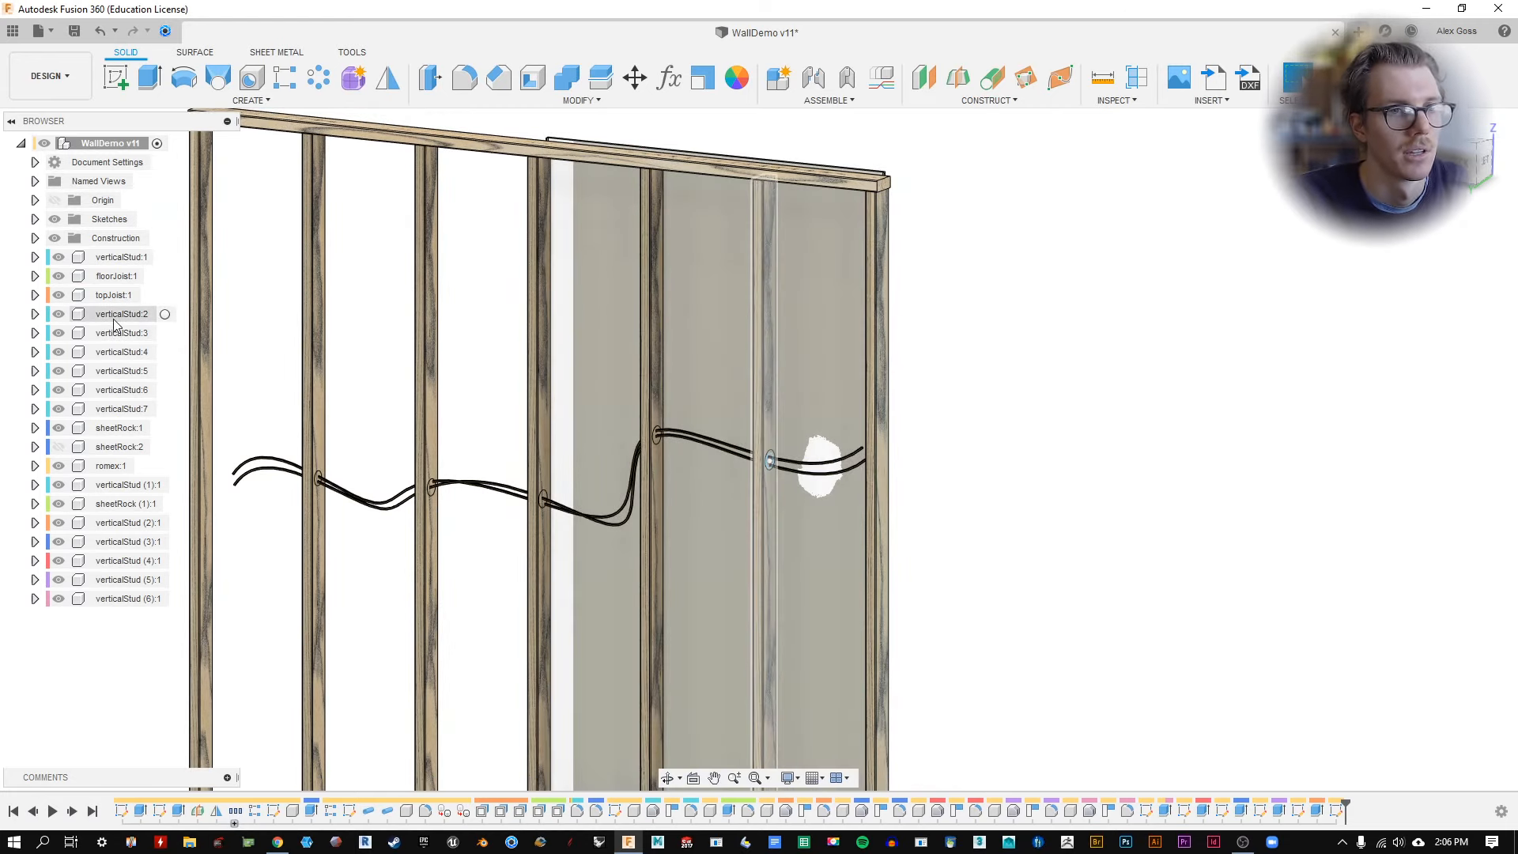
# Hide the linked stud instances verticalStud:2 through verticalStud:7.
pyautogui.click(60, 333)
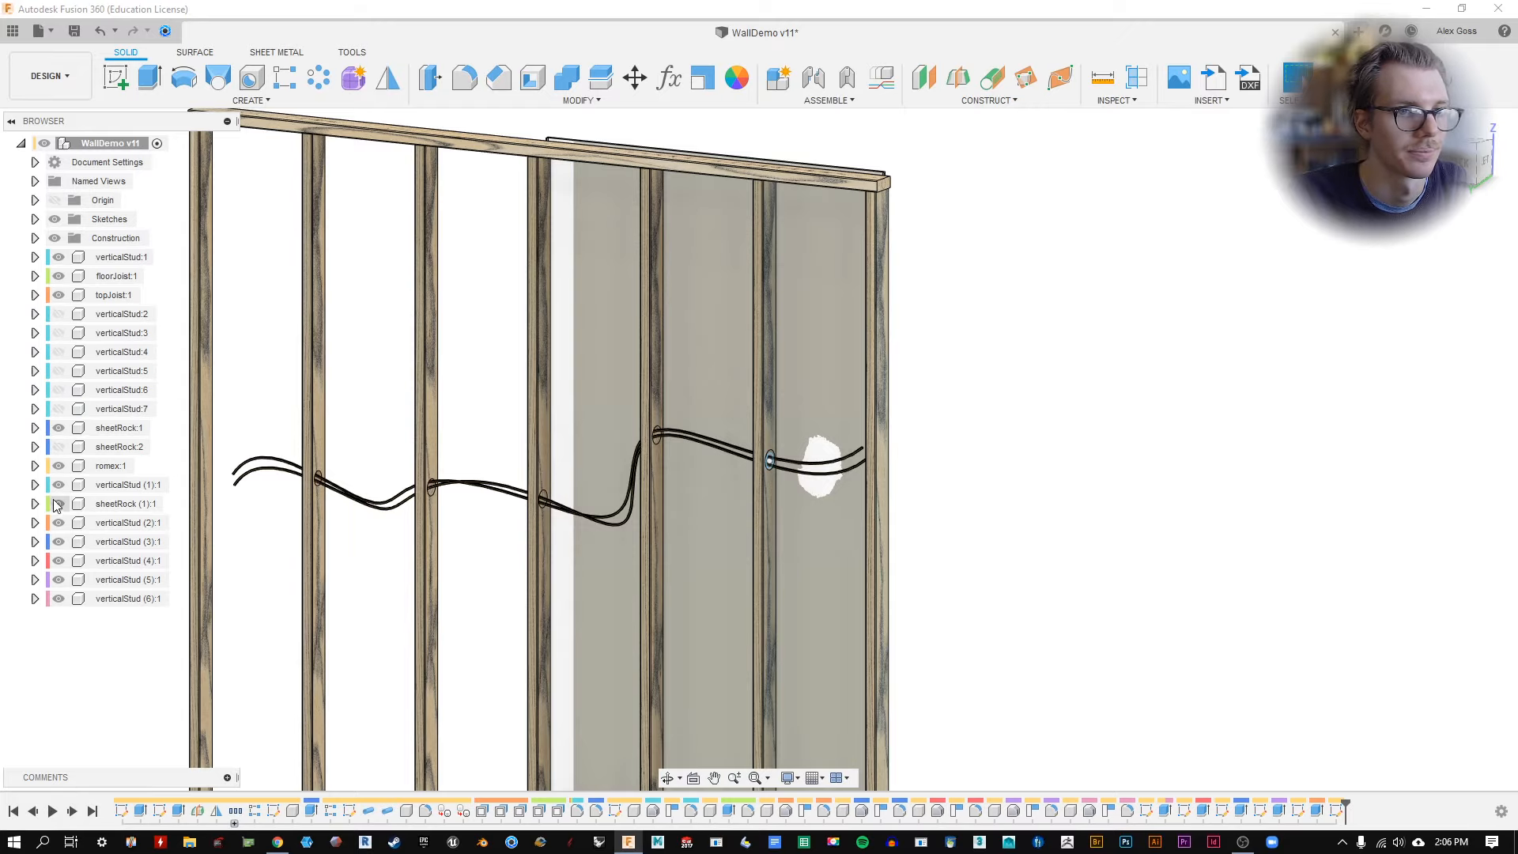
pyautogui.click(91, 489)
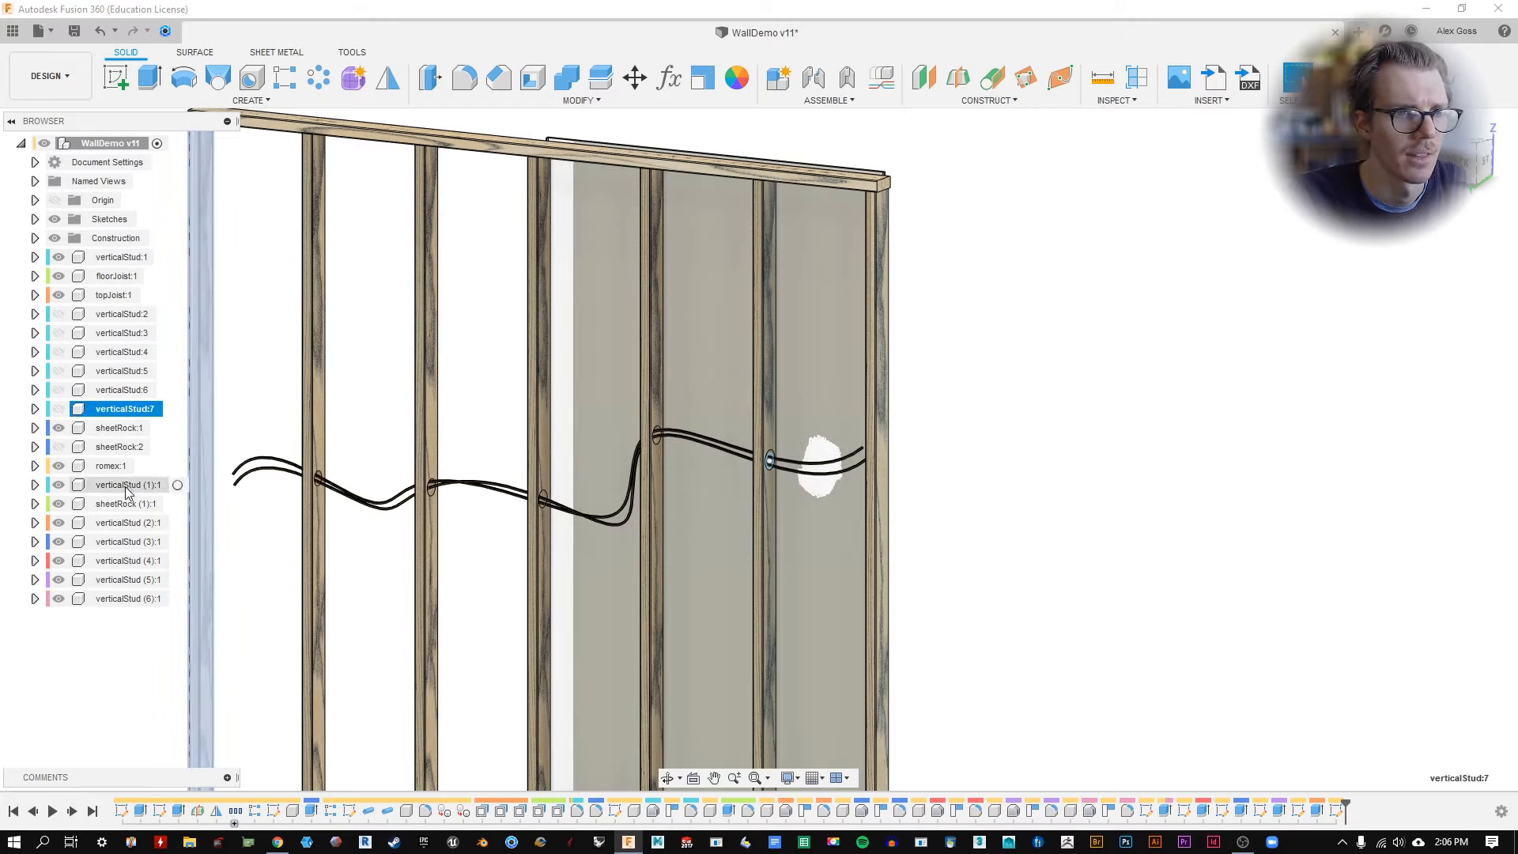
pyautogui.press('Escape')
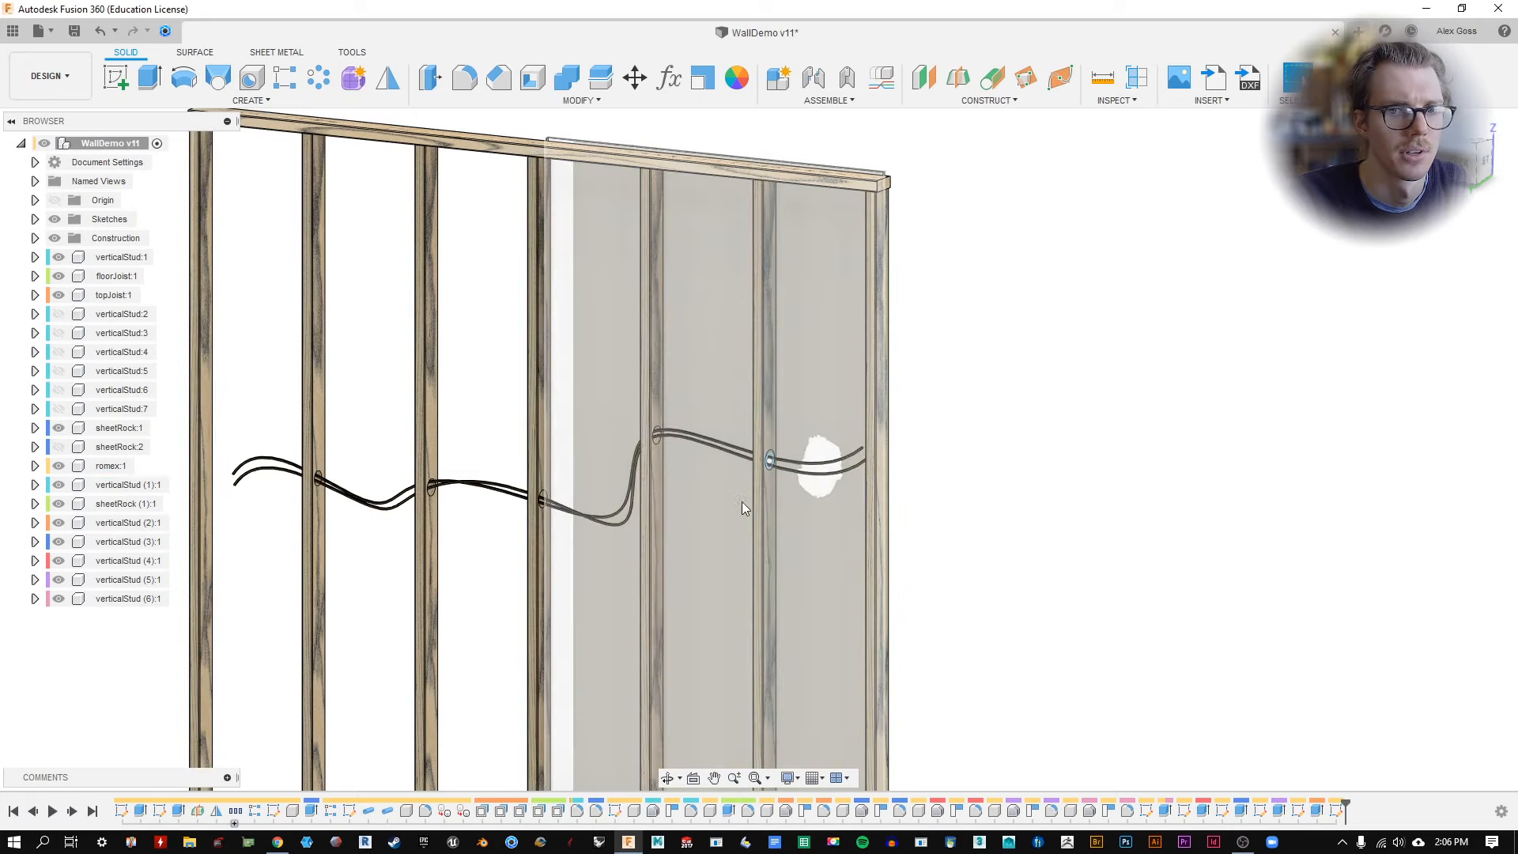
# Delete the leftover hole circle sketch, the last feature in the design history.
pyautogui.scroll(3, 744, 497)
pyautogui.scroll(-1, 871, 409)
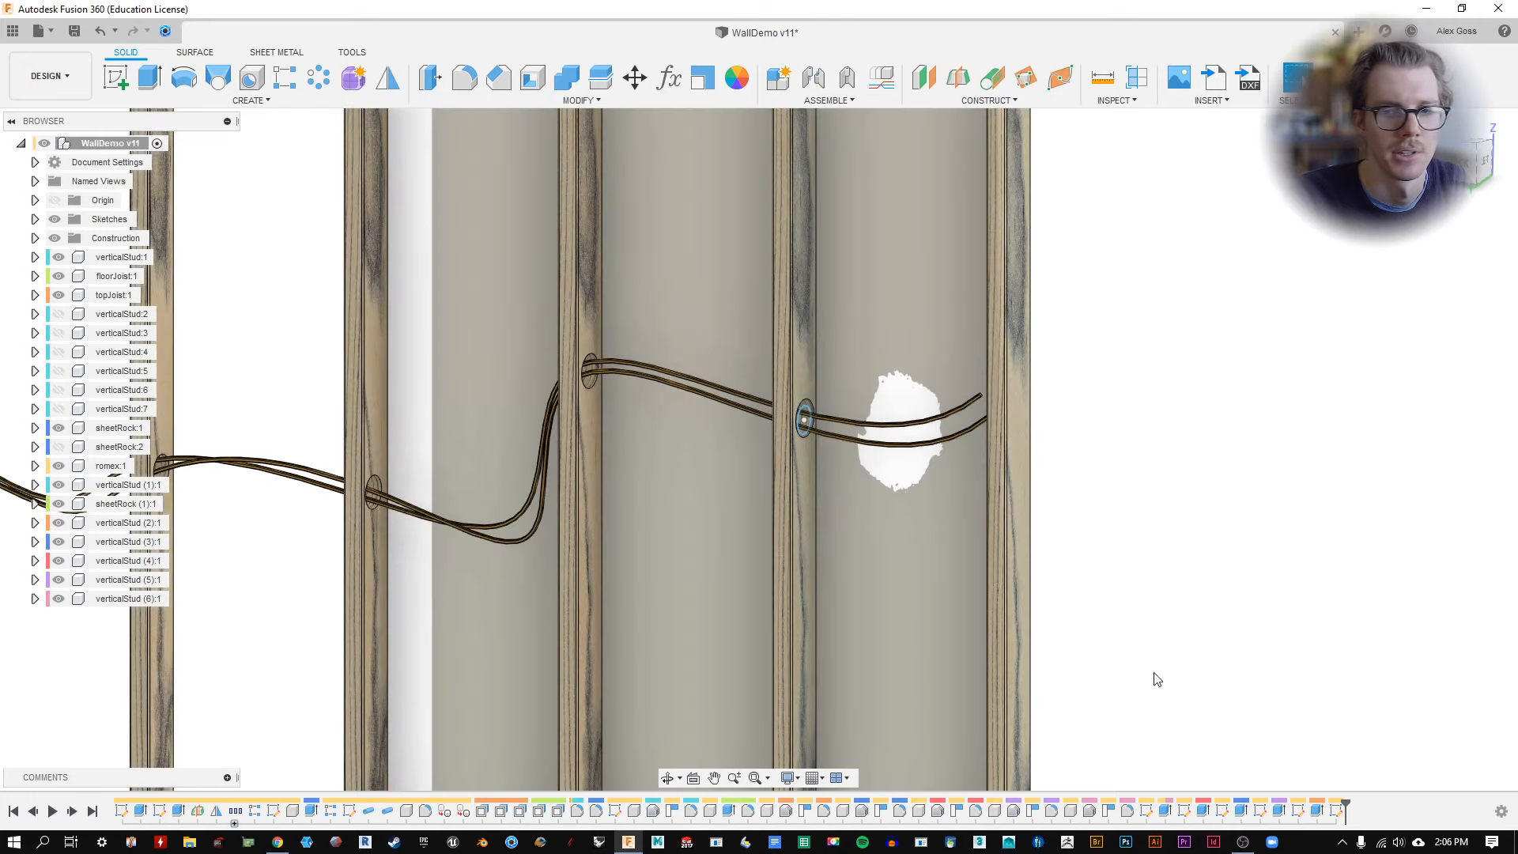
pyautogui.rightClick(1336, 809)
pyautogui.click(1374, 716)
pyautogui.moveTo(489, 399); pyautogui.dragTo(676, 275, button='middle')
pyautogui.moveTo(560, 321); pyautogui.dragTo(649, 392, button='middle')
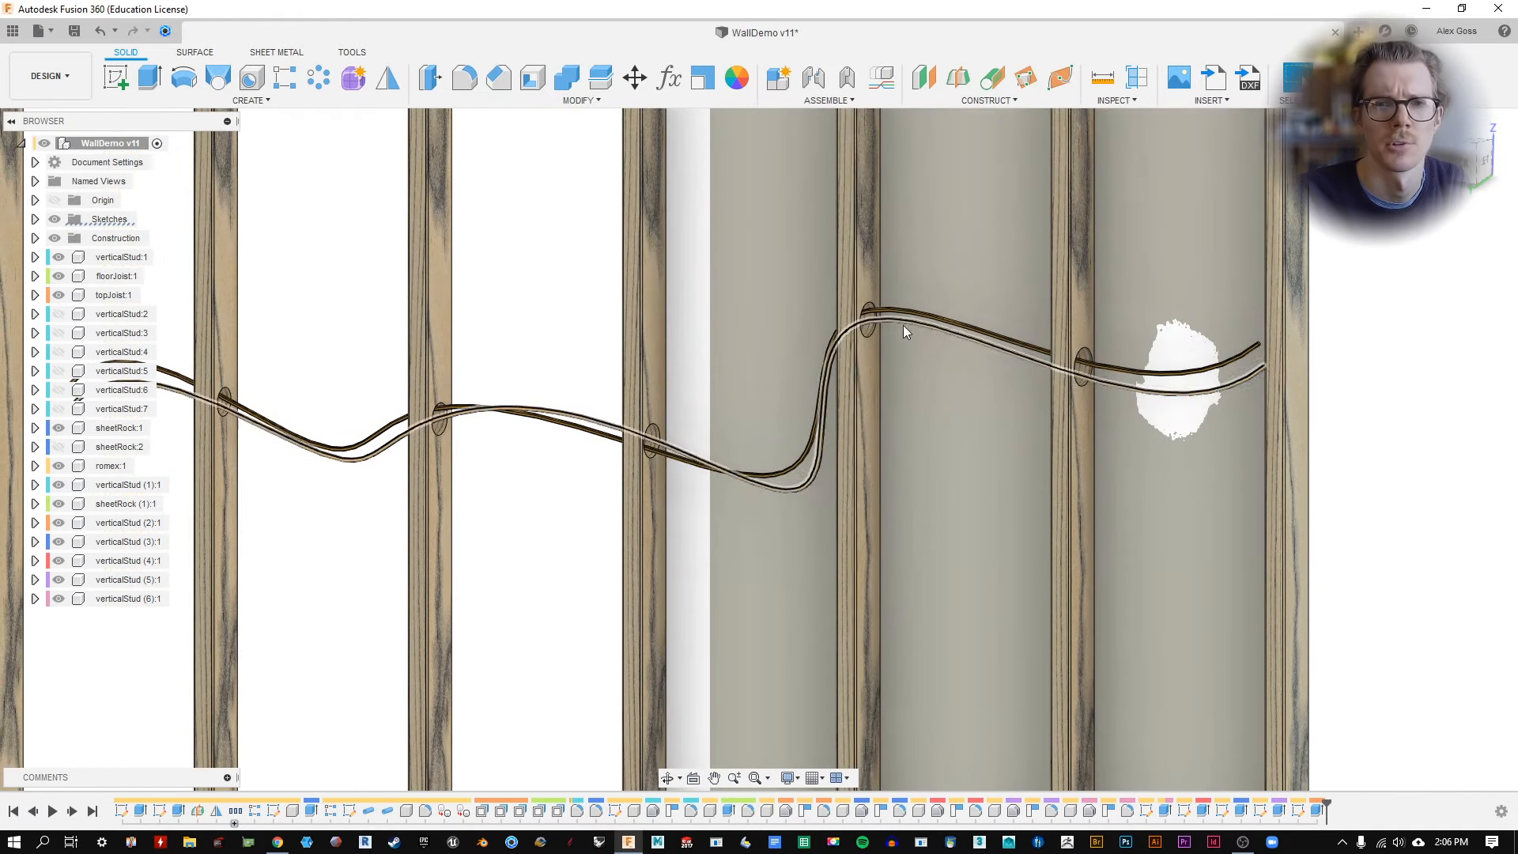
pyautogui.moveTo(515, 335); pyautogui.dragTo(553, 365, button='middle')
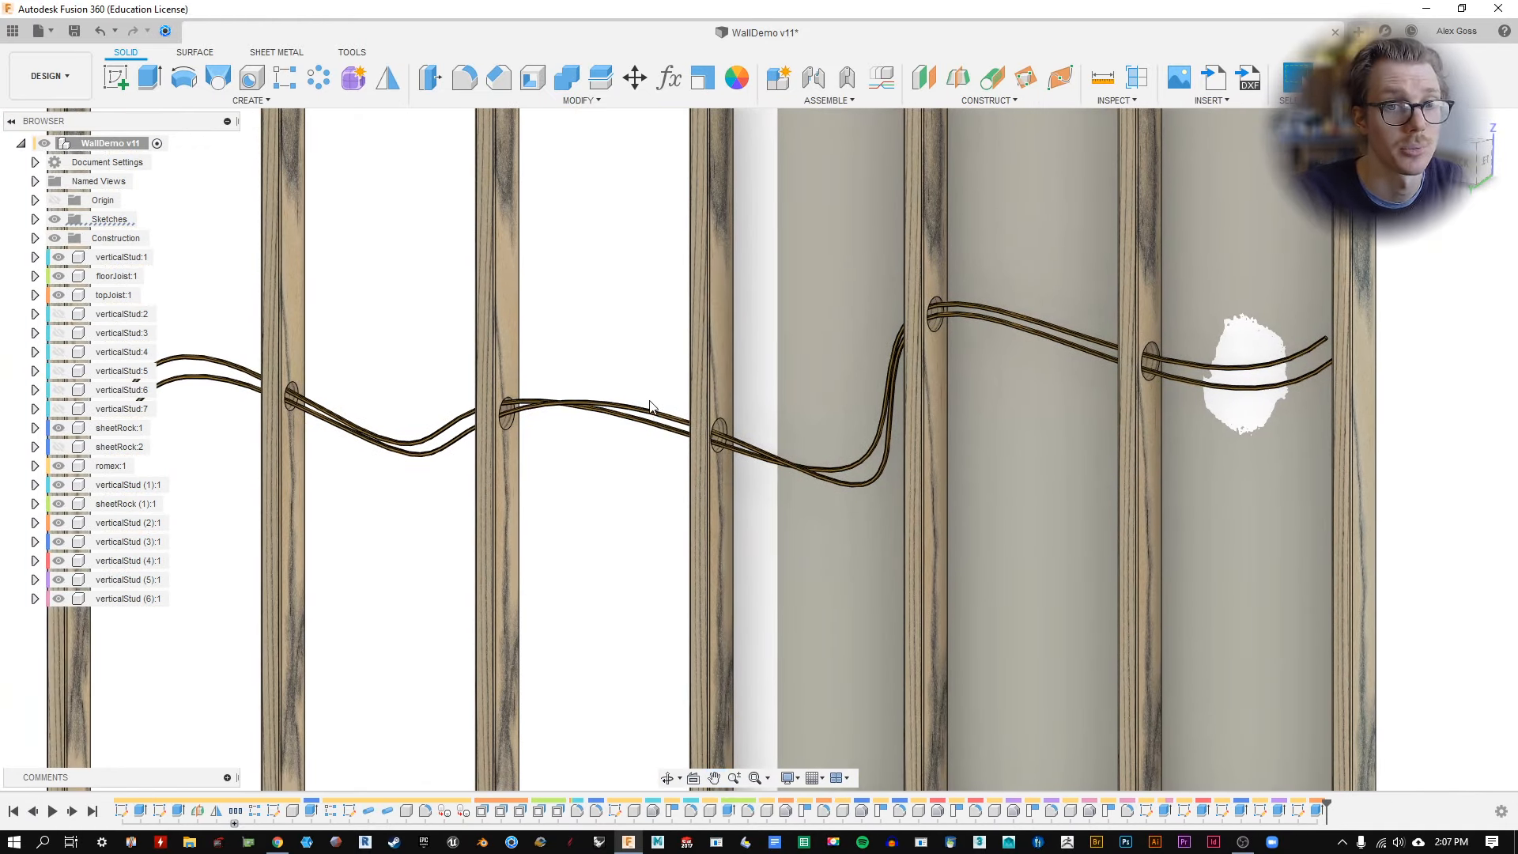
pyautogui.keyDown('shift'); pyautogui.moveTo(650, 408); pyautogui.dragTo(840, 390, button='middle'); pyautogui.keyUp('shift')
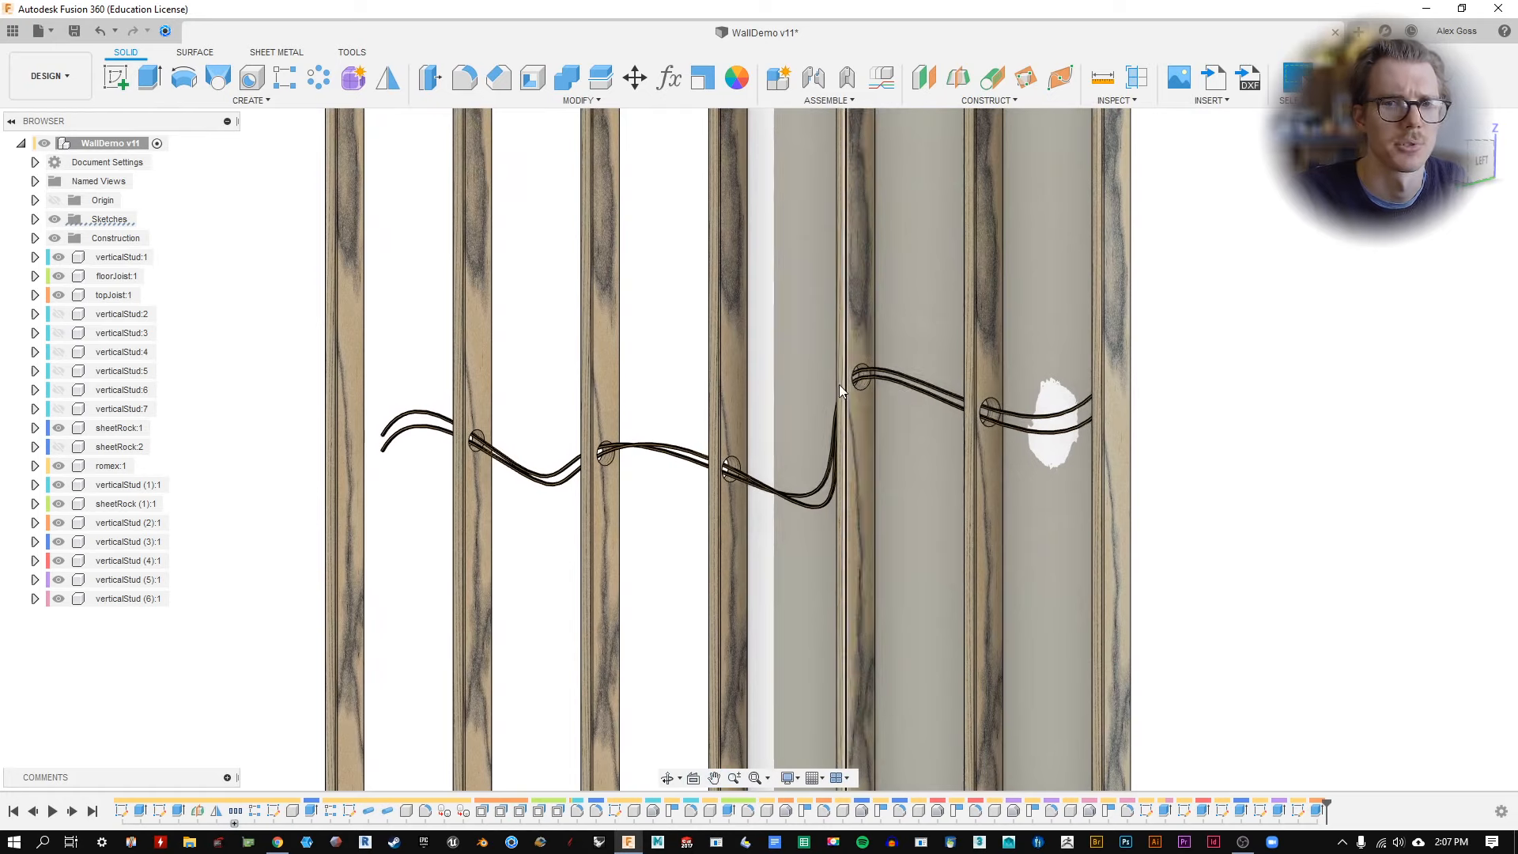
pyautogui.keyDown('shift'); pyautogui.moveTo(691, 343); pyautogui.dragTo(625, 352, button='middle'); pyautogui.keyUp('shift')
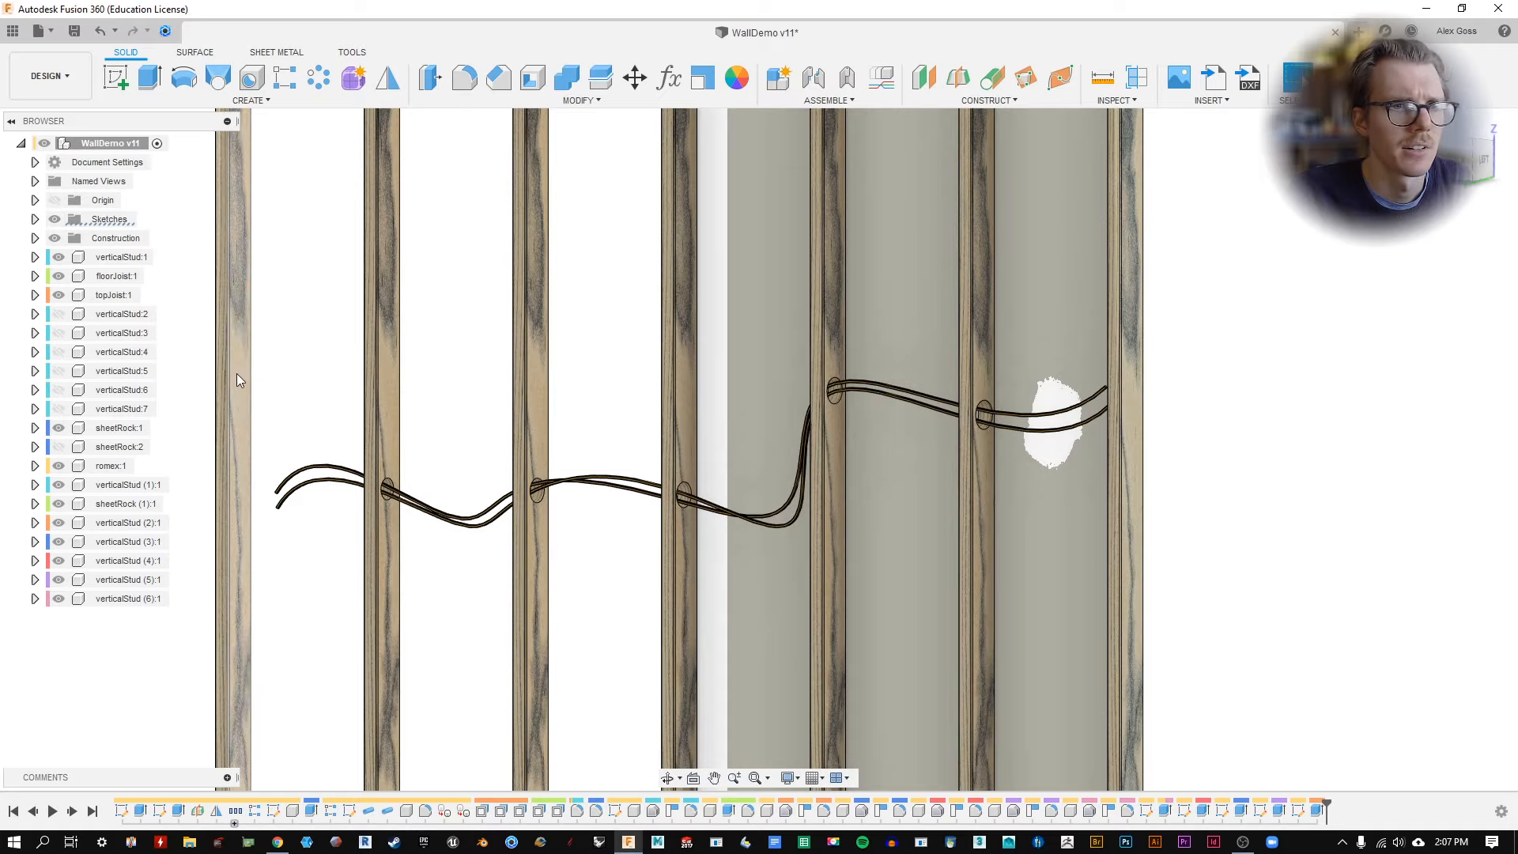
# Examine which stud in the wall frame is the independent component verticalStud (1):1 and inspect the whole frame.
pyautogui.click(148, 487)
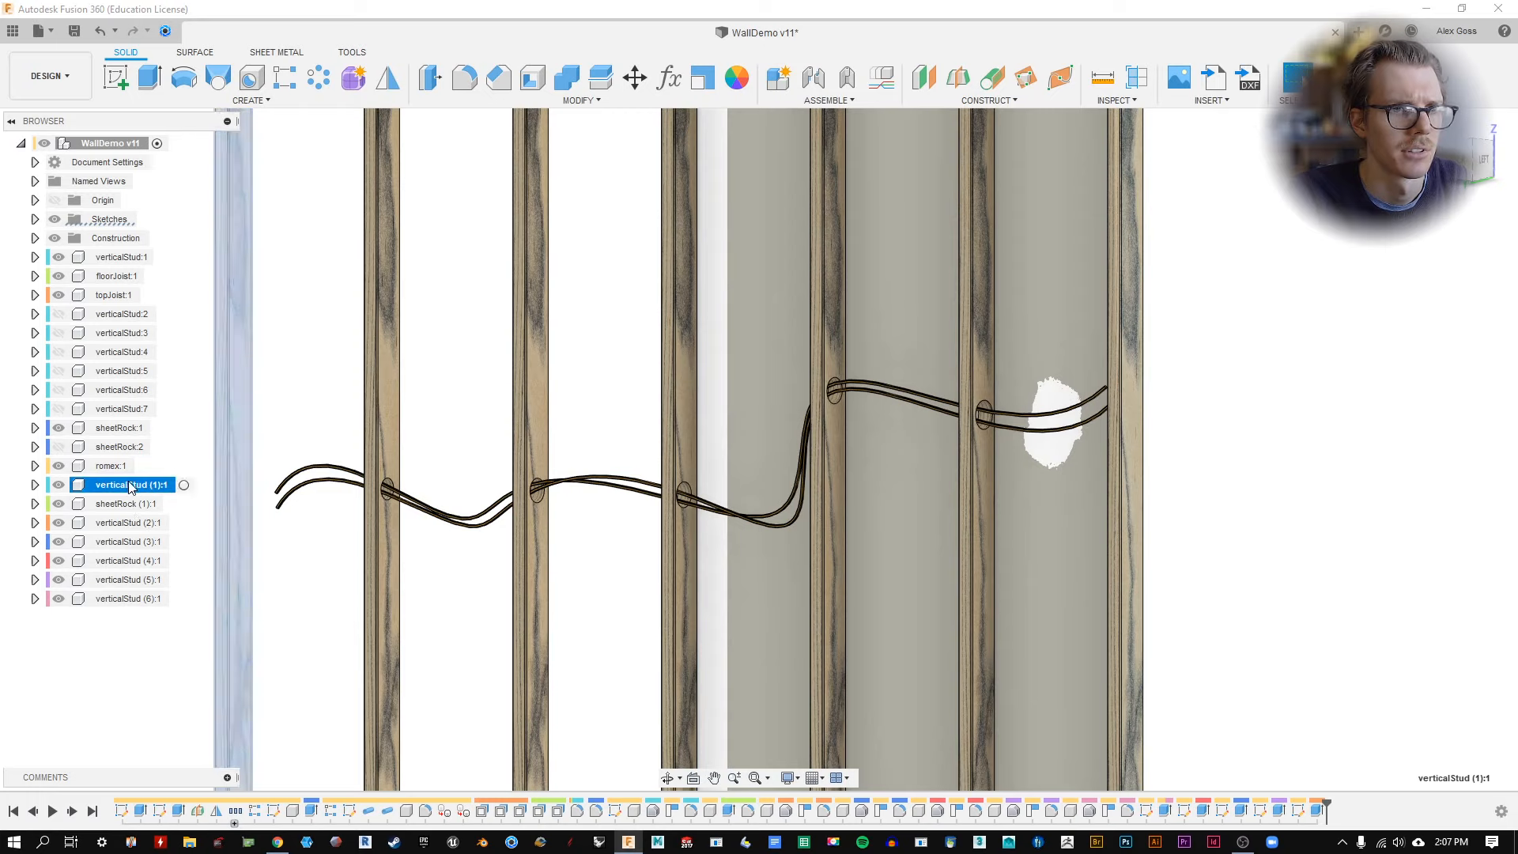
pyautogui.click(154, 429)
pyautogui.click(123, 447)
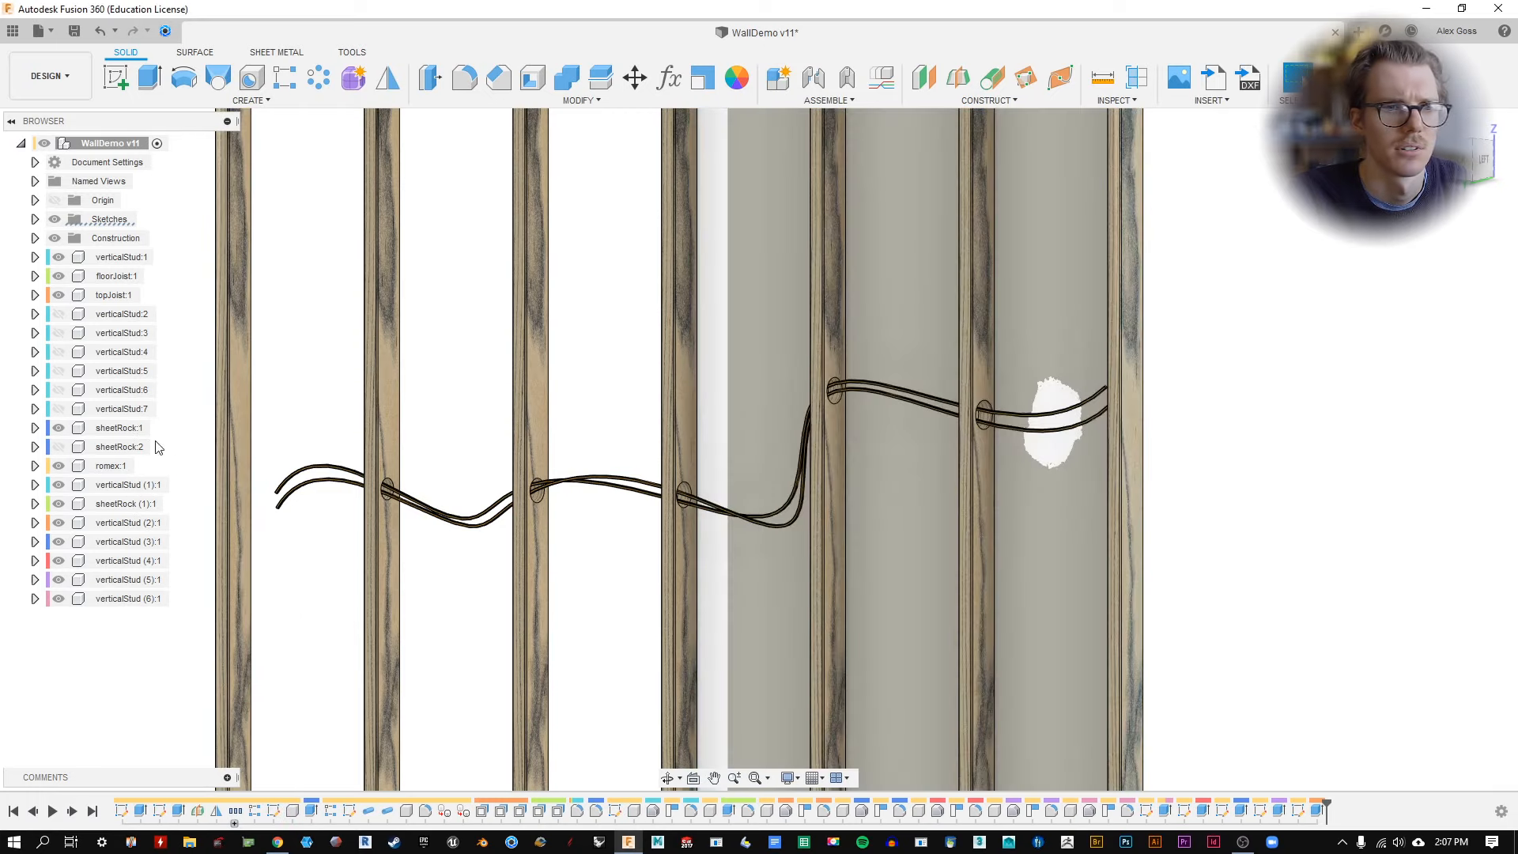
pyautogui.click(126, 505)
pyautogui.click(124, 488)
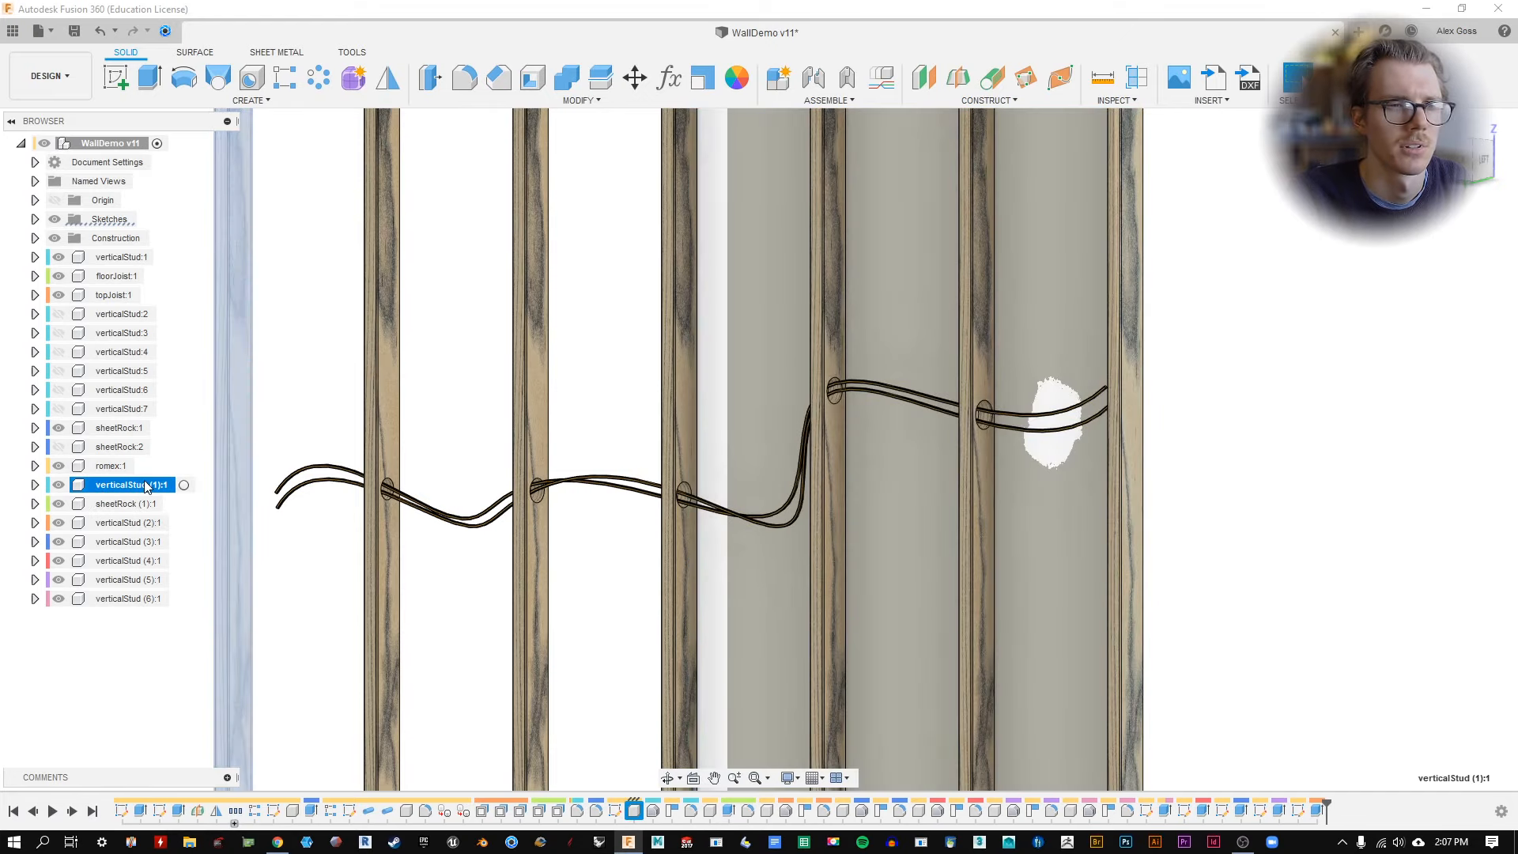
pyautogui.click(336, 309)
pyautogui.scroll(-3, 965, 411)
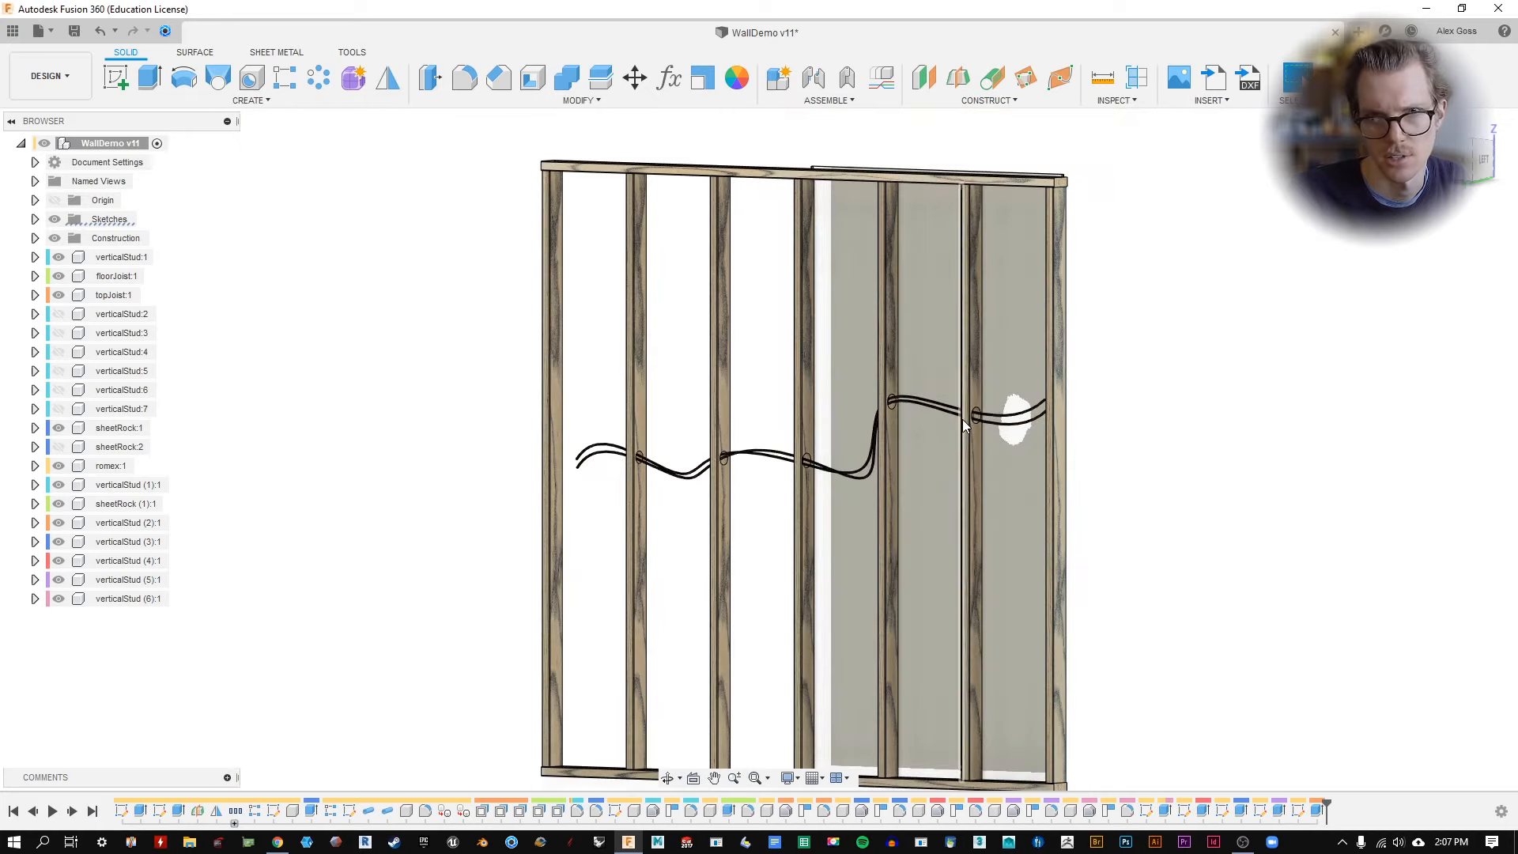
pyautogui.keyDown('shift'); pyautogui.moveTo(1144, 377); pyautogui.dragTo(978, 416, button='middle'); pyautogui.keyUp('shift')
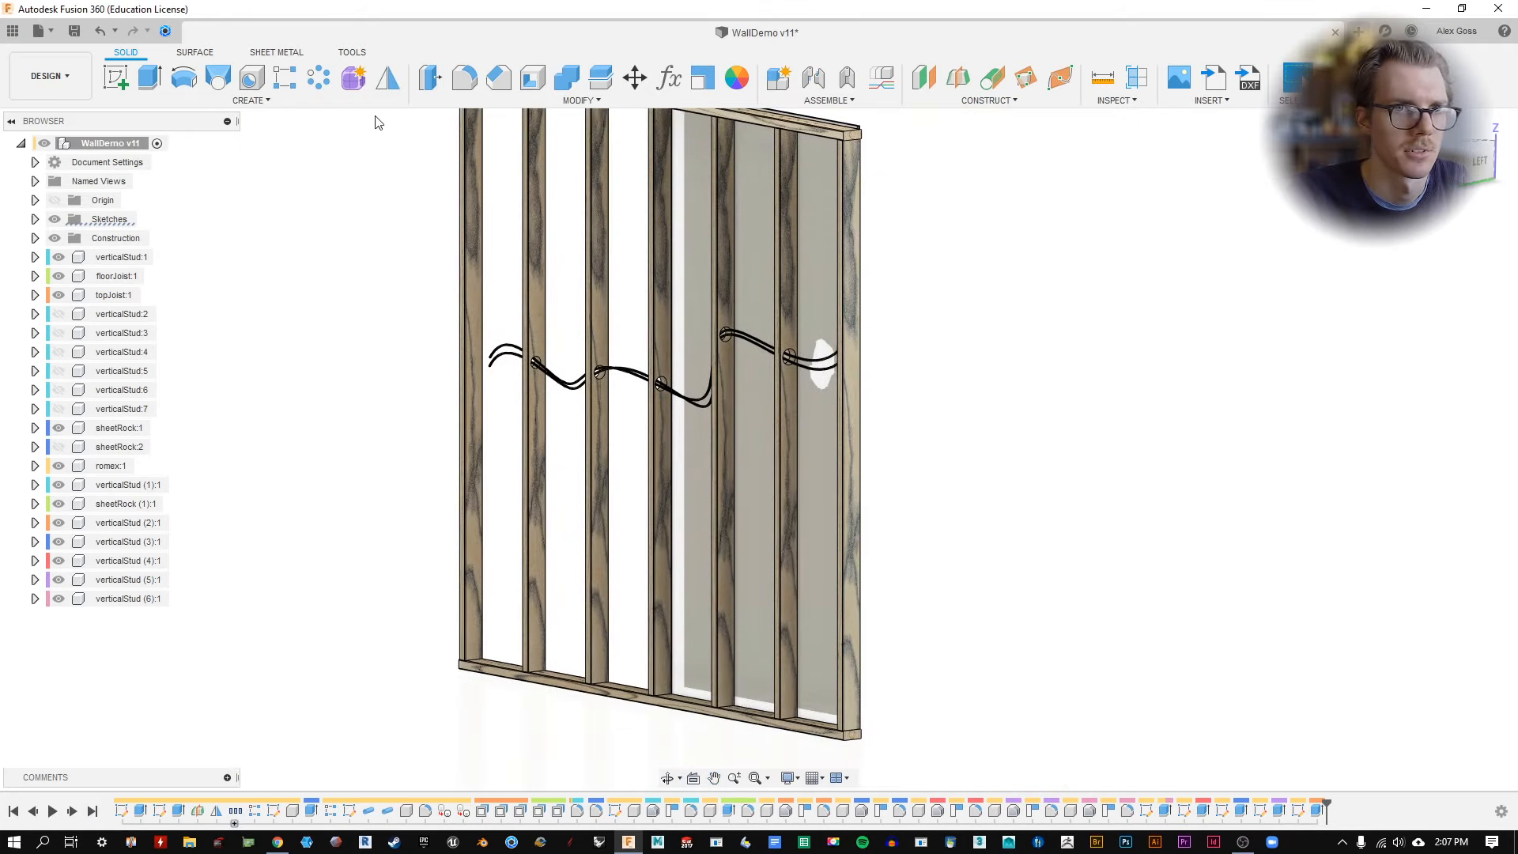
# Open the Appearance settings and switch from the Design to the Render workspace.
pyautogui.press('a')
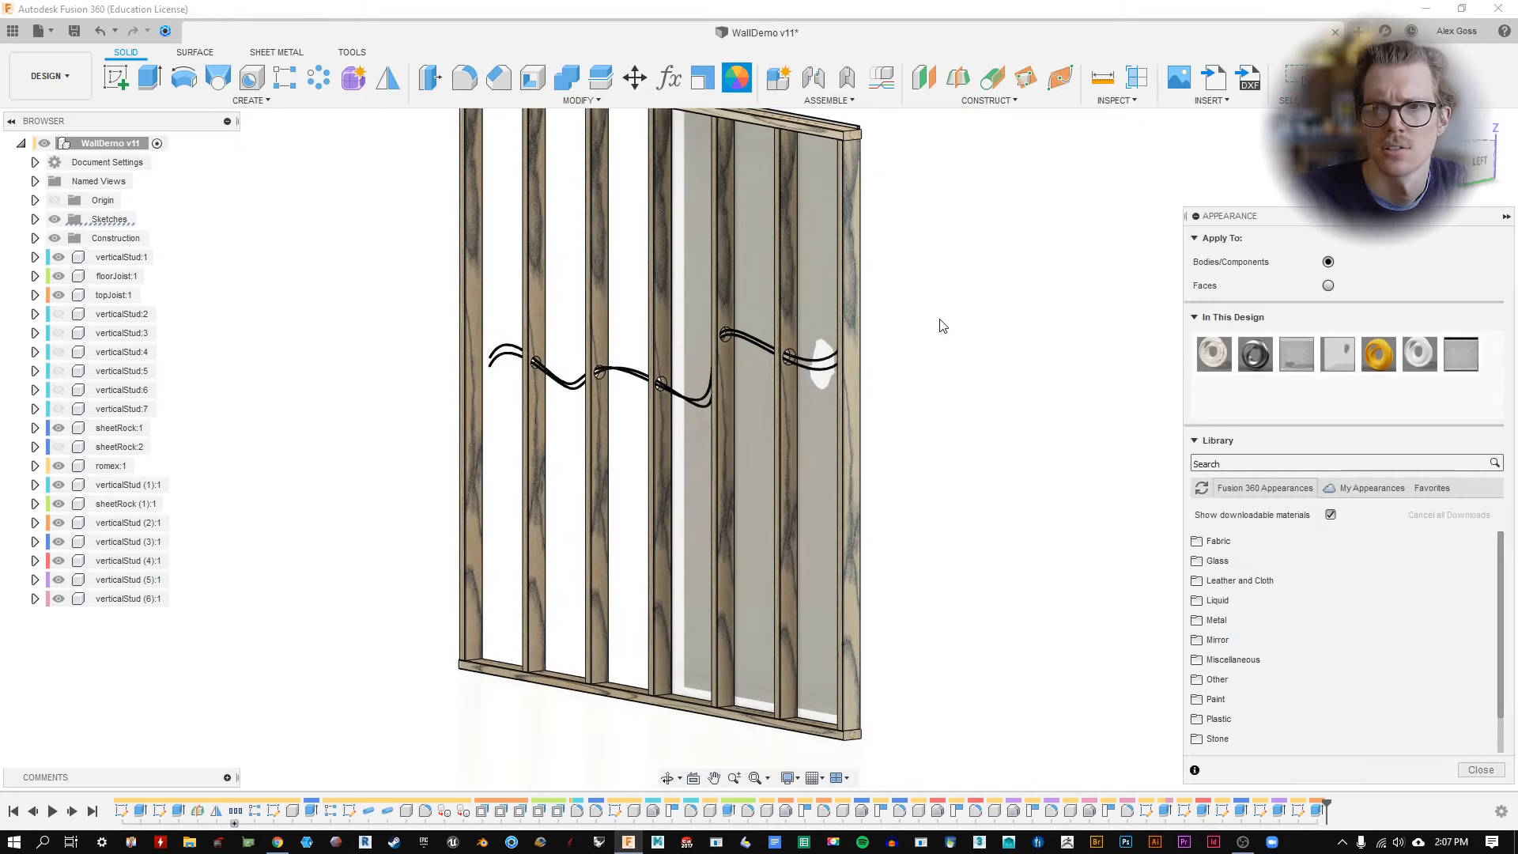
pyautogui.scroll(2, 941, 325)
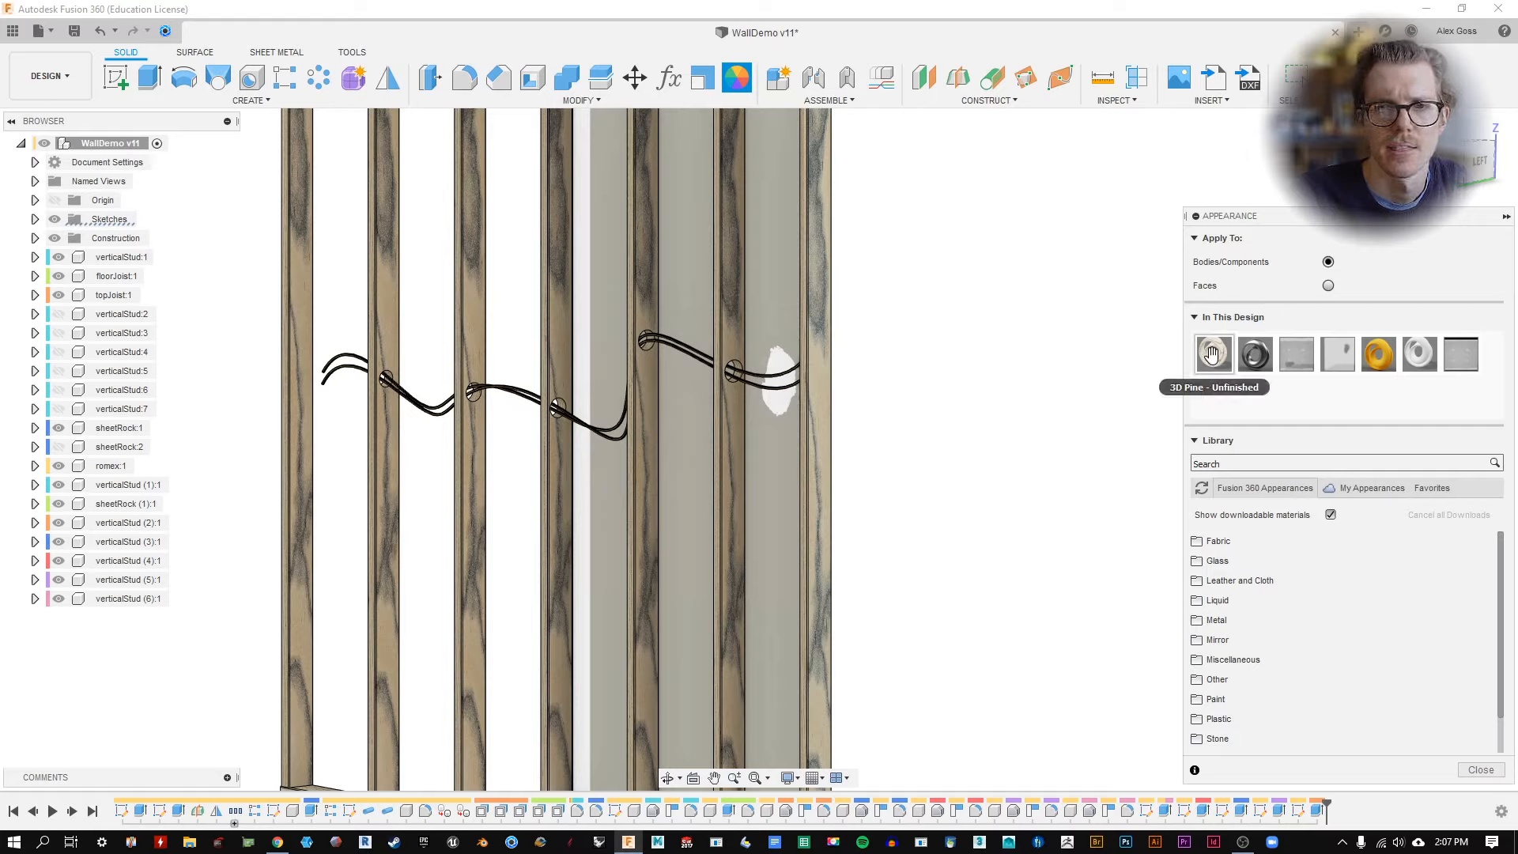
pyautogui.click(1229, 466)
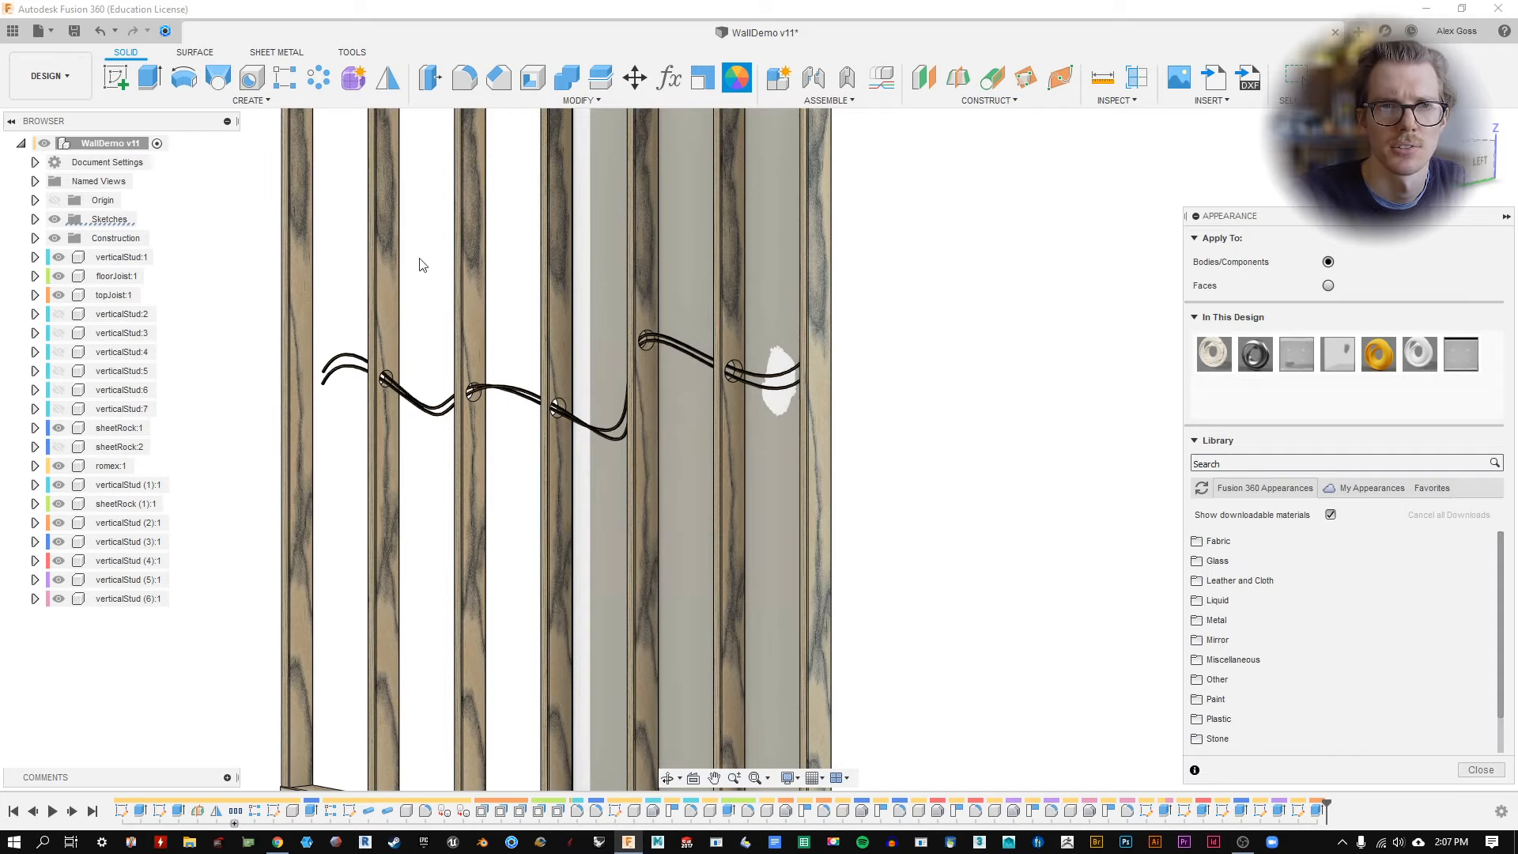
pyautogui.click(49, 76)
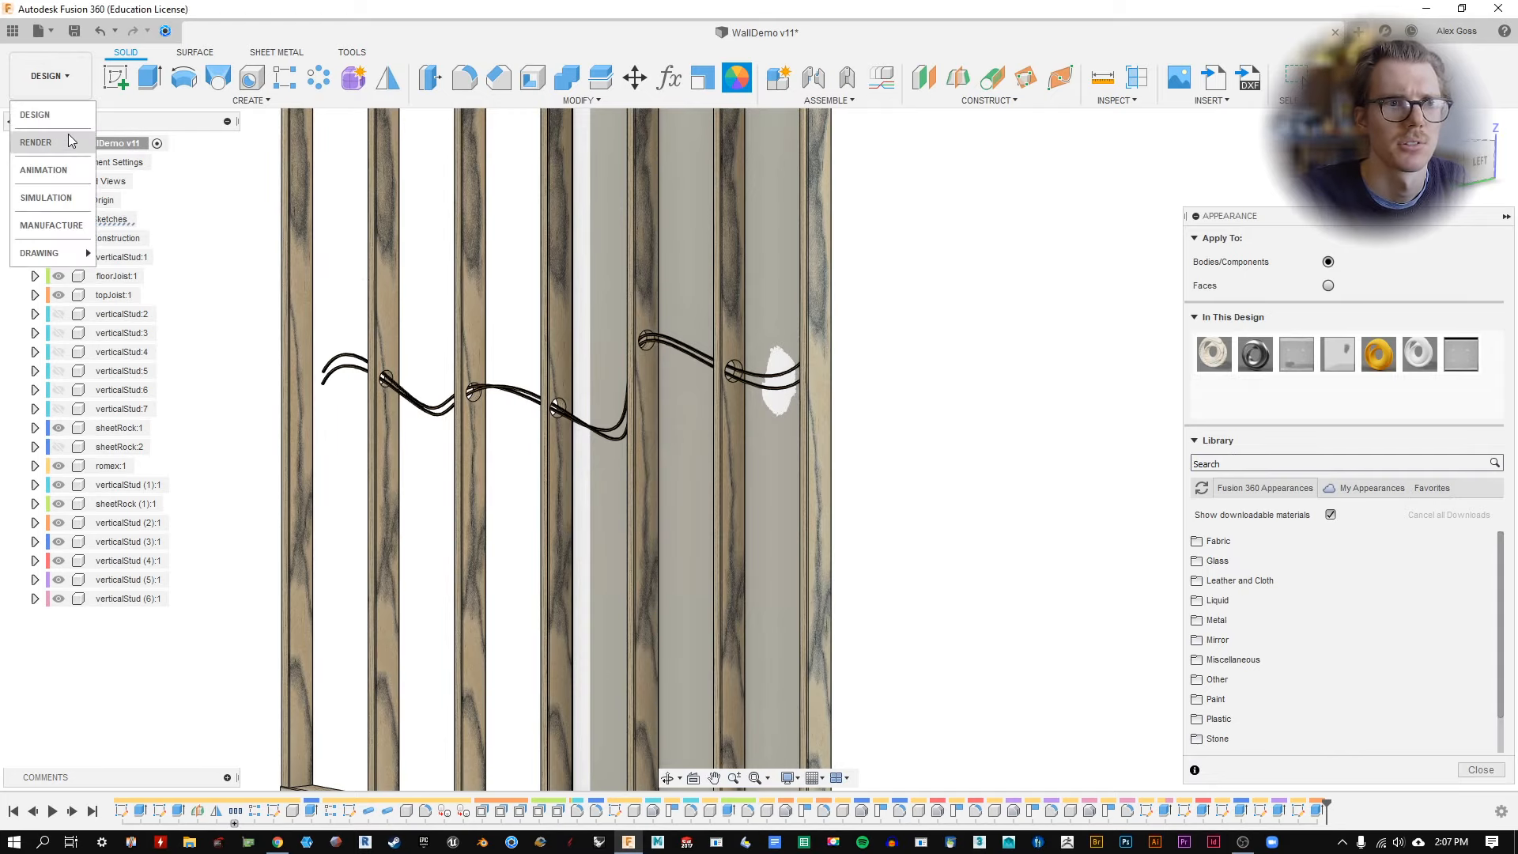
pyautogui.click(44, 180)
pyautogui.moveTo(748, 210); pyautogui.dragTo(766, 333, button='middle')
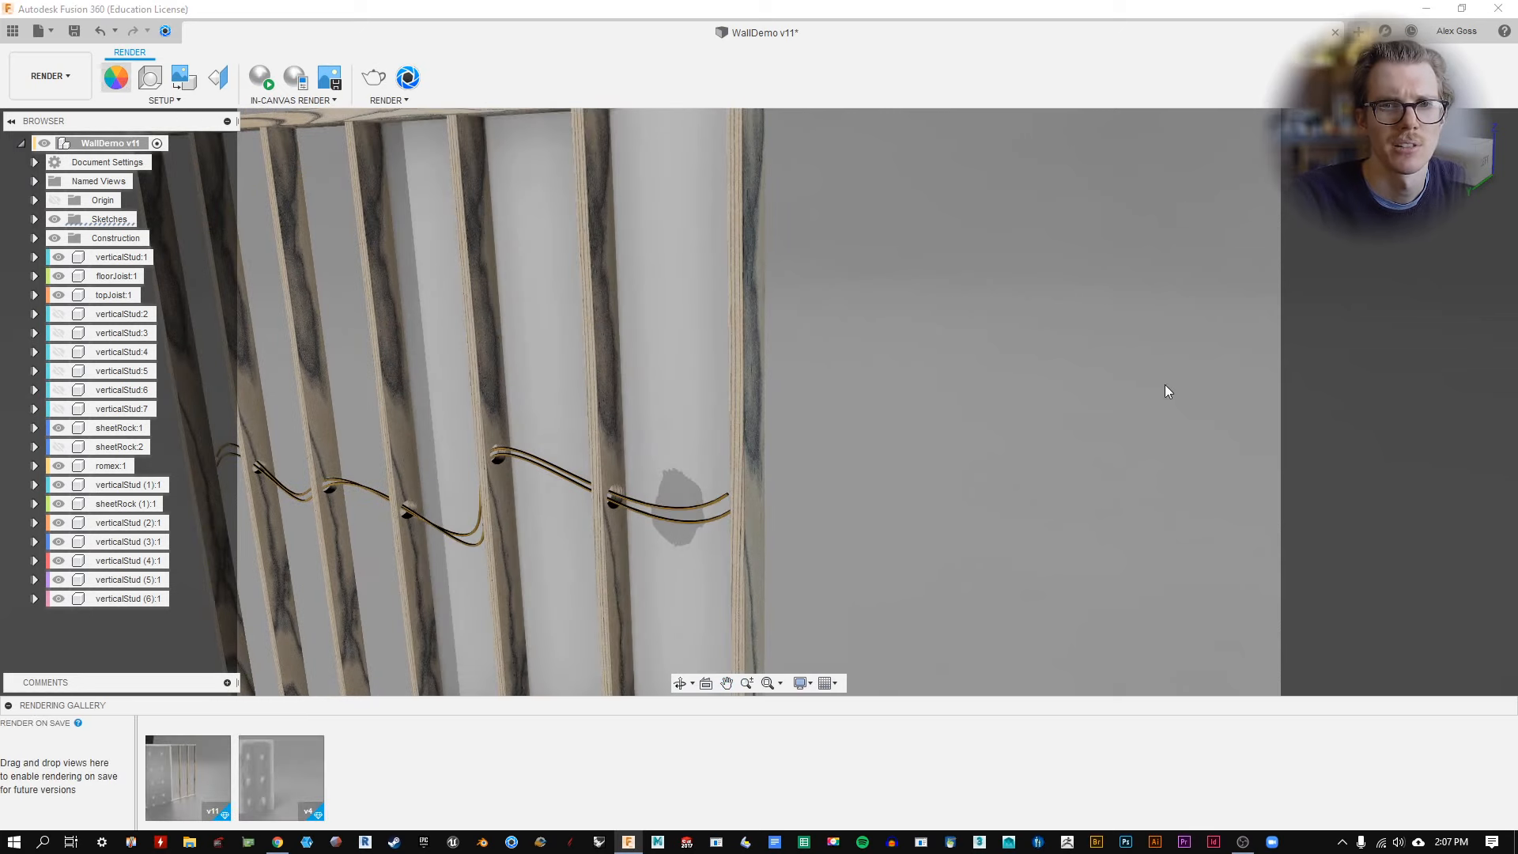
# Open the 3D Pine - Unfinished appearance for editing, review its wood grain settings, and close the editor.
pyautogui.rightClick(1216, 361)
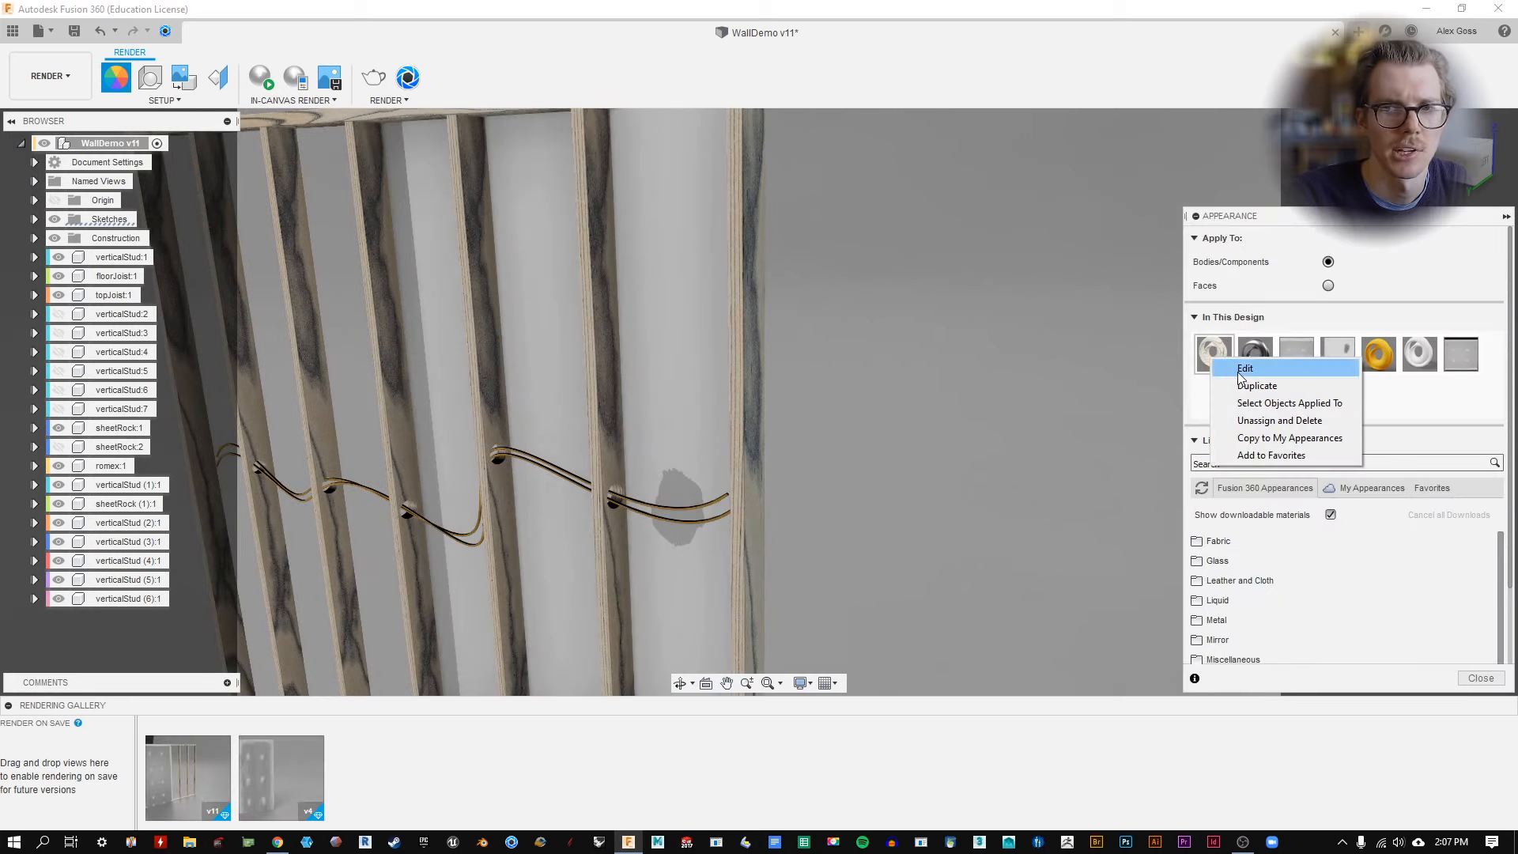
pyautogui.click(1245, 368)
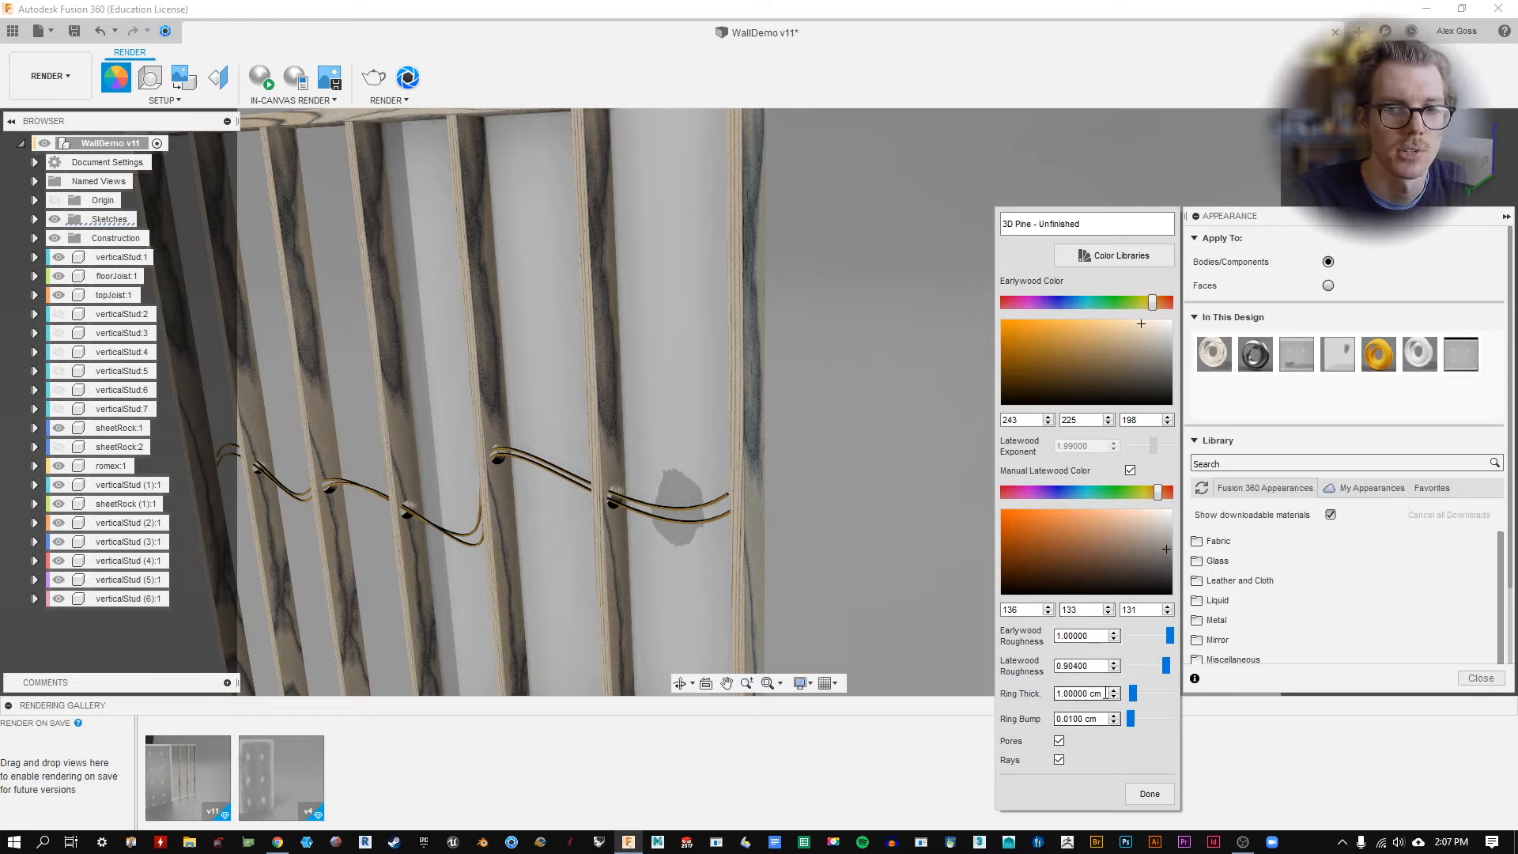
pyautogui.click(1155, 797)
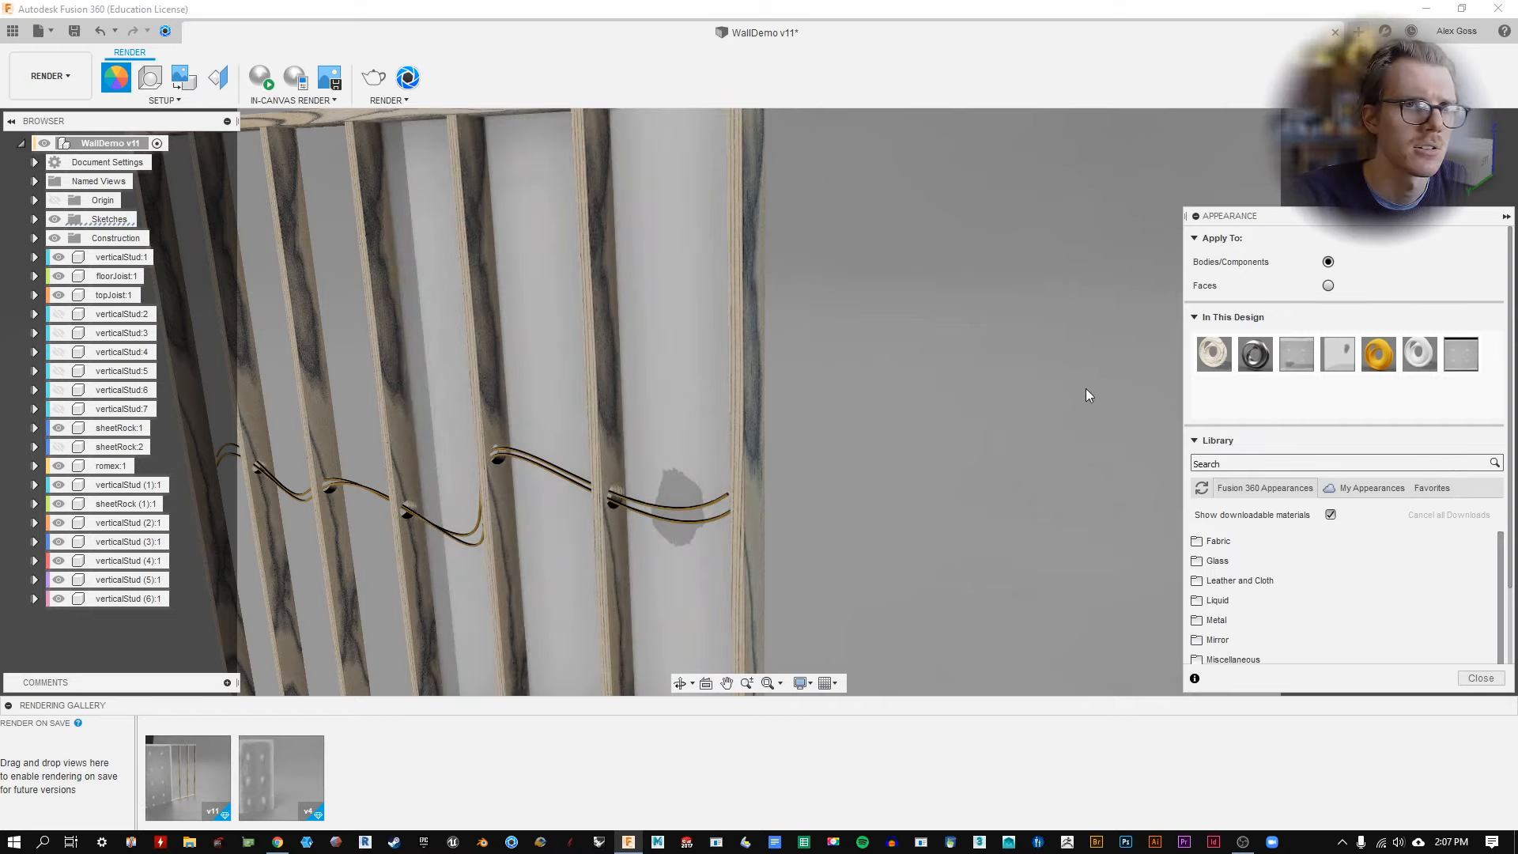
pyautogui.moveTo(830, 381); pyautogui.dragTo(890, 377, button='middle')
pyautogui.scroll(2, 933, 377)
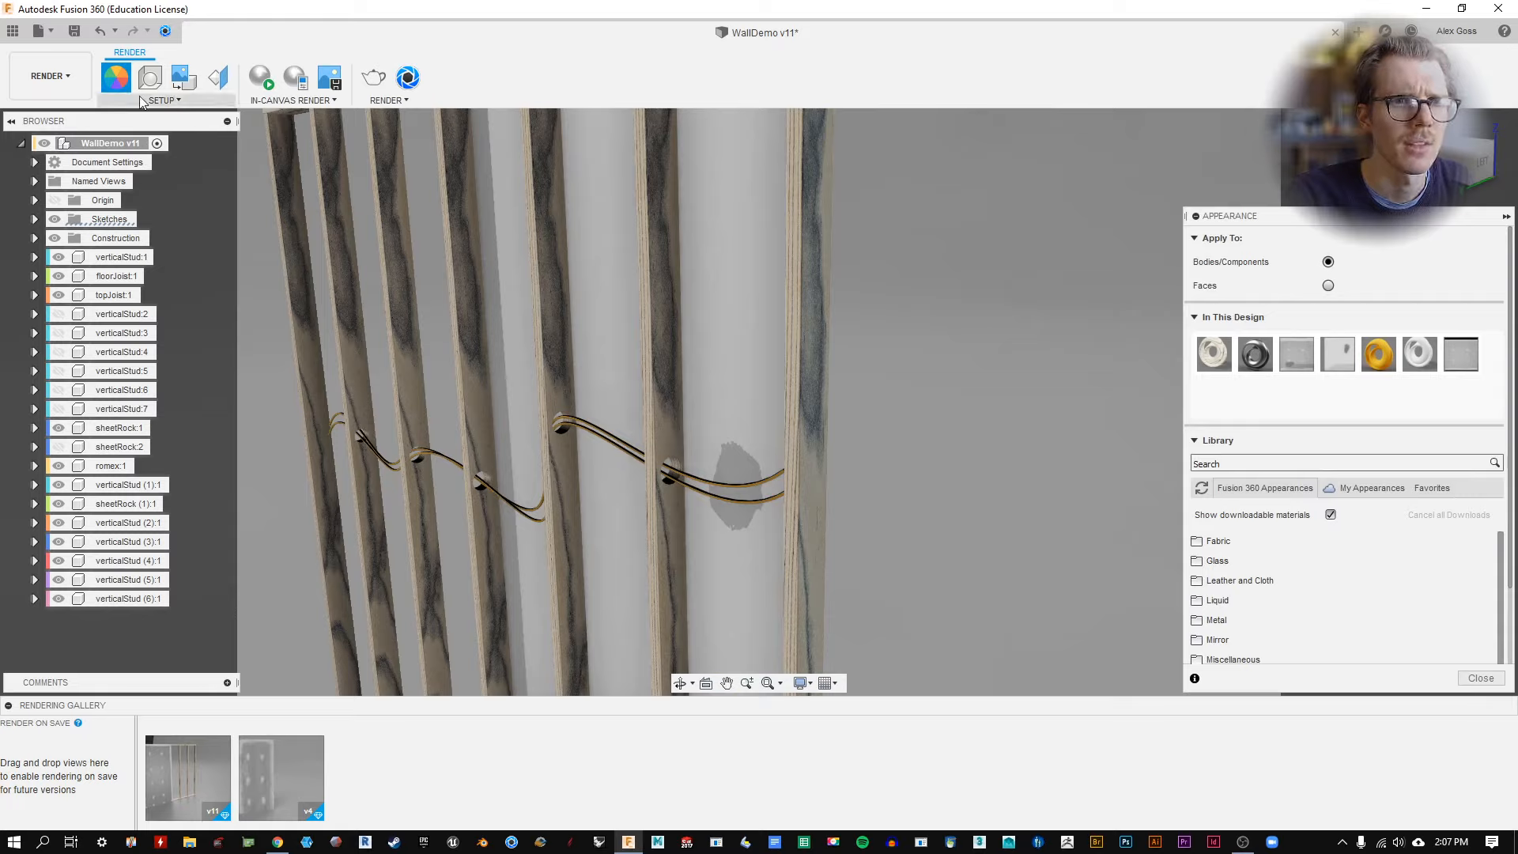
# Rotate the wood grain texture mapping of verticalStud (6):1 about the Z axis to vary its pattern.
pyautogui.click(219, 79)
pyautogui.click(656, 289)
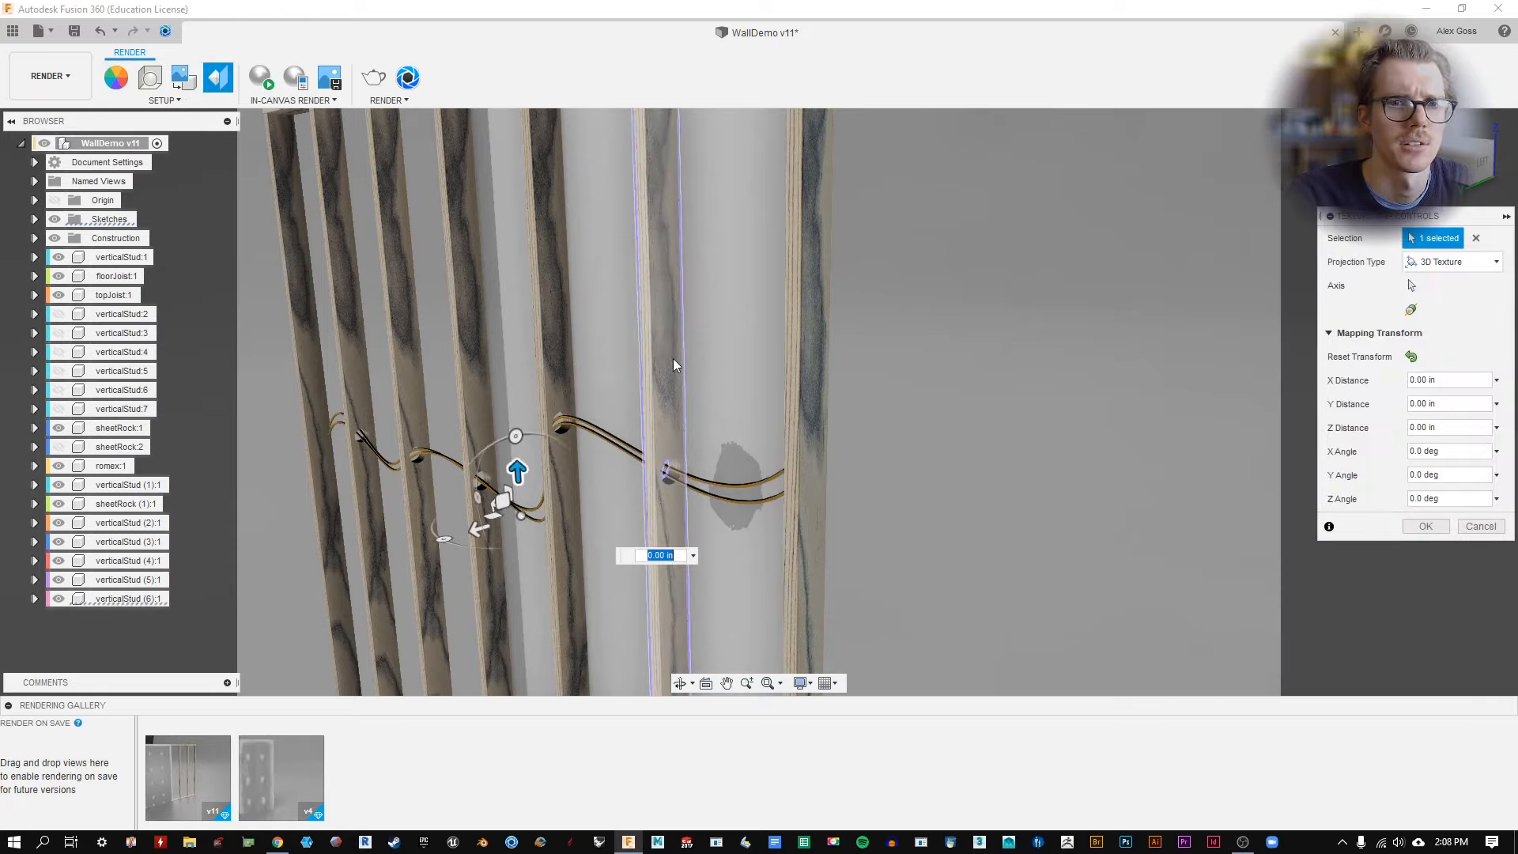
pyautogui.keyDown('shift'); pyautogui.moveTo(503, 506); pyautogui.dragTo(532, 520, button='middle'); pyautogui.keyUp('shift')
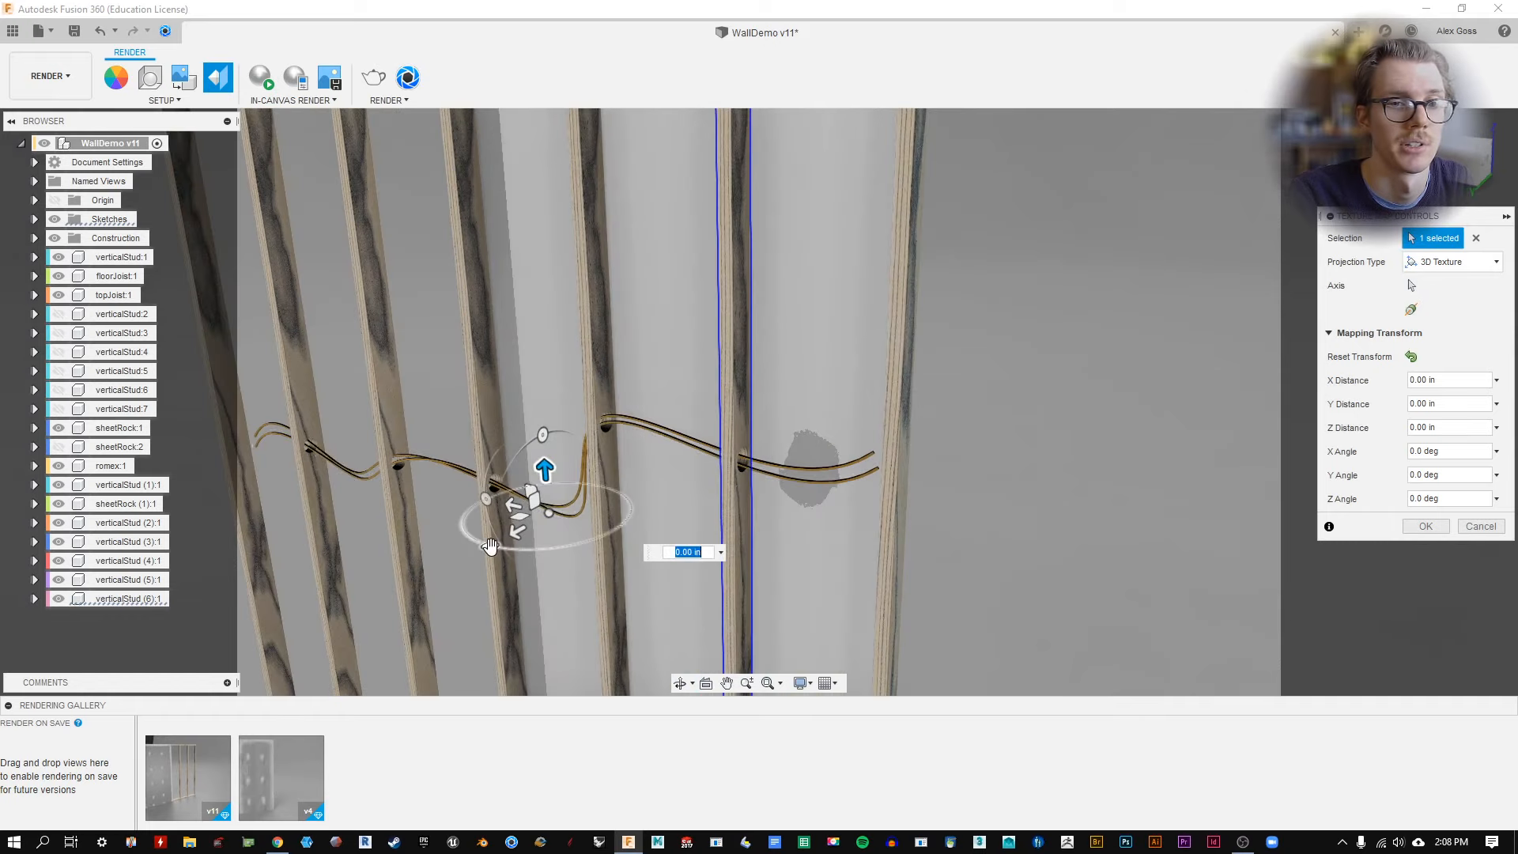
pyautogui.moveTo(493, 546); pyautogui.dragTo(672, 528)
pyautogui.click(1425, 526)
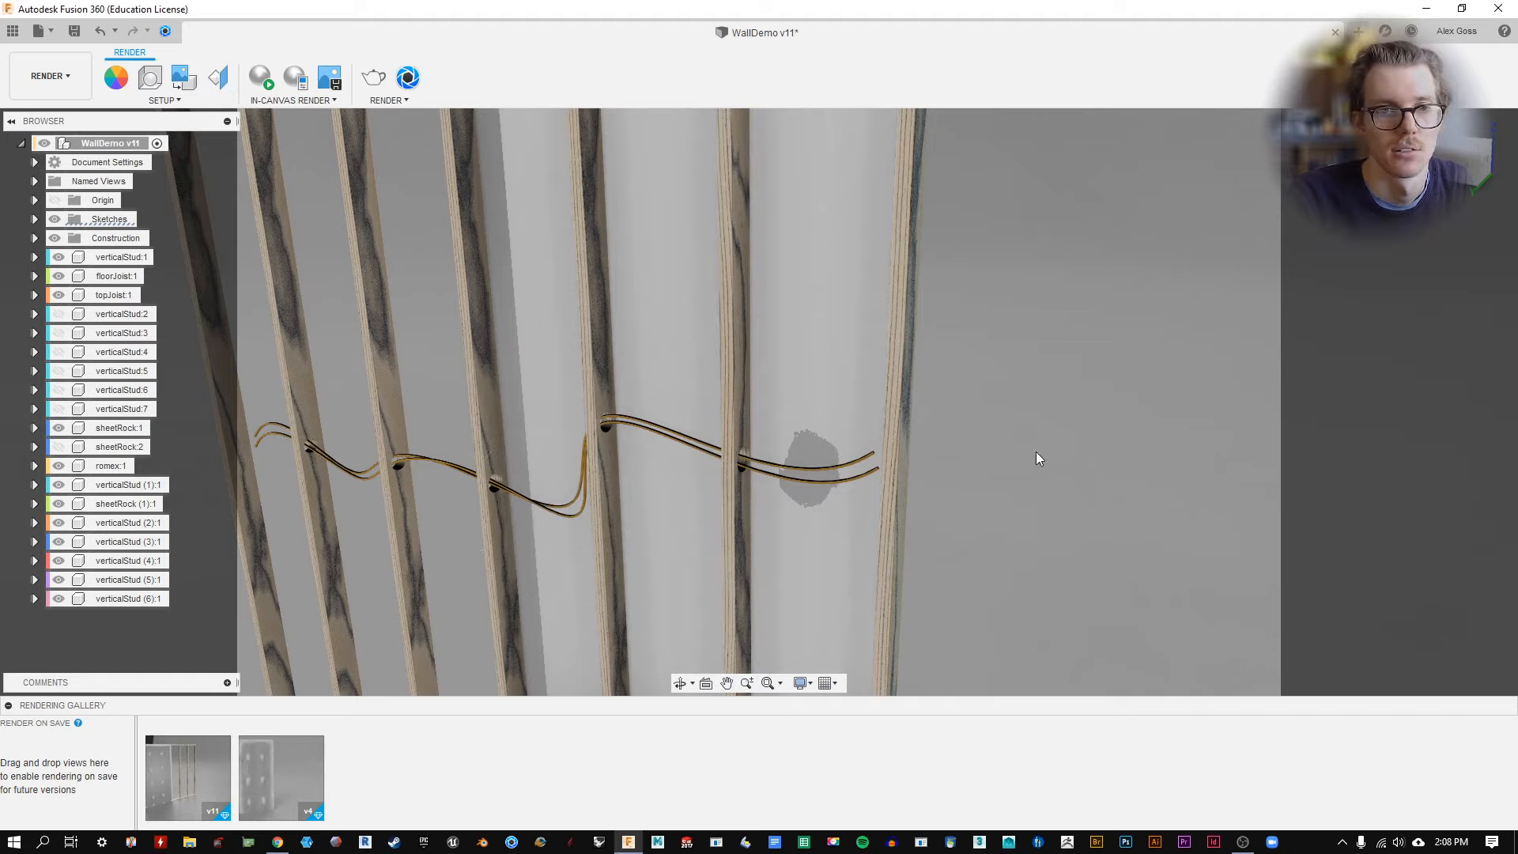
# Rotate the wood grain mapping of verticalStud (4):1 by about -65 degrees in Z and shift it about 8.9 in Y and 20.3 in Z.
pyautogui.click(215, 78)
pyautogui.click(599, 364)
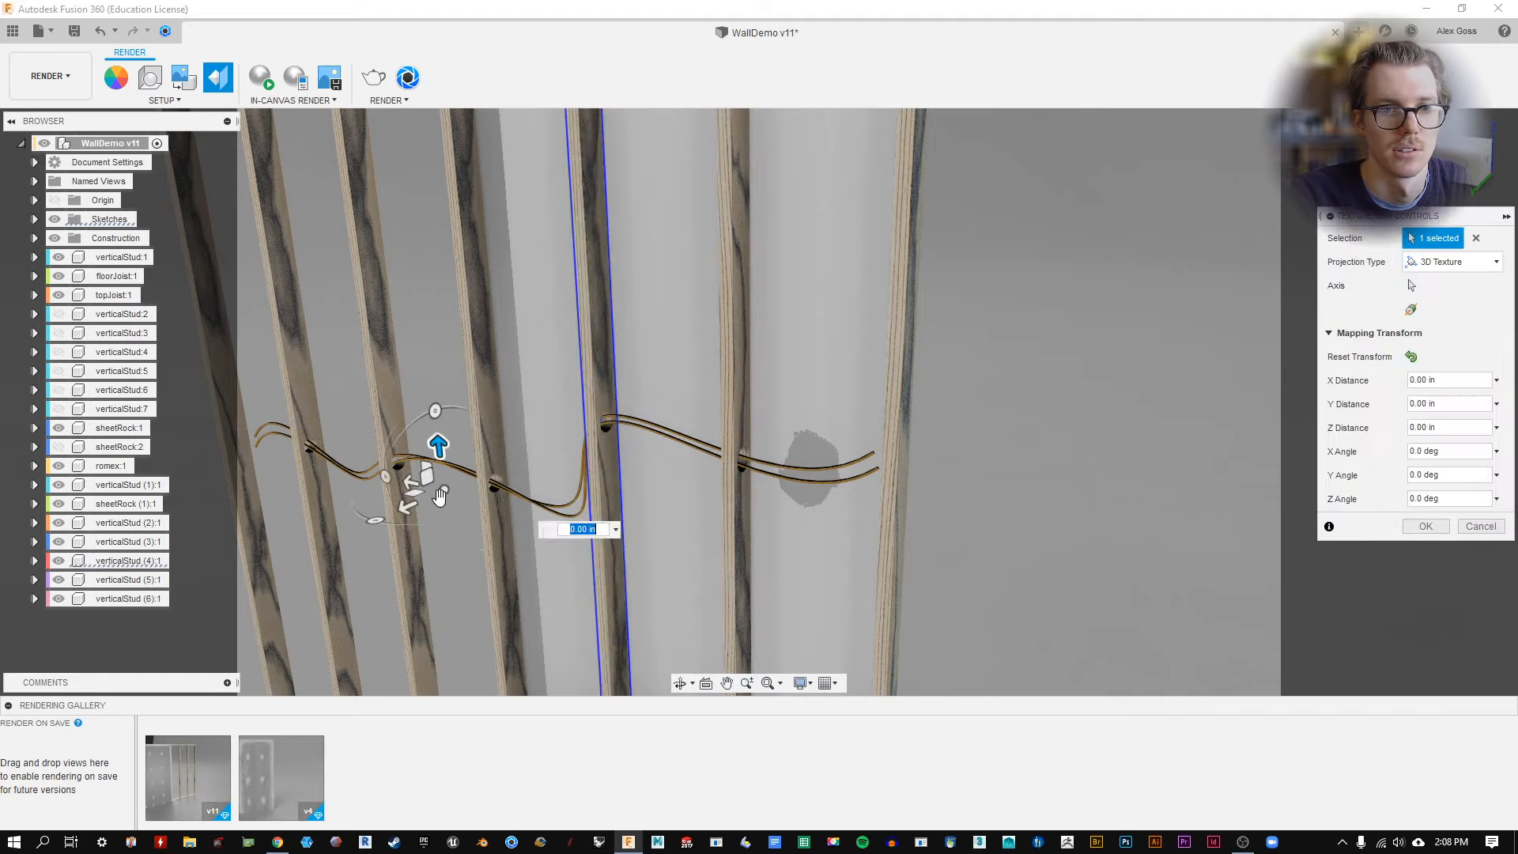
pyautogui.moveTo(374, 524); pyautogui.dragTo(296, 491)
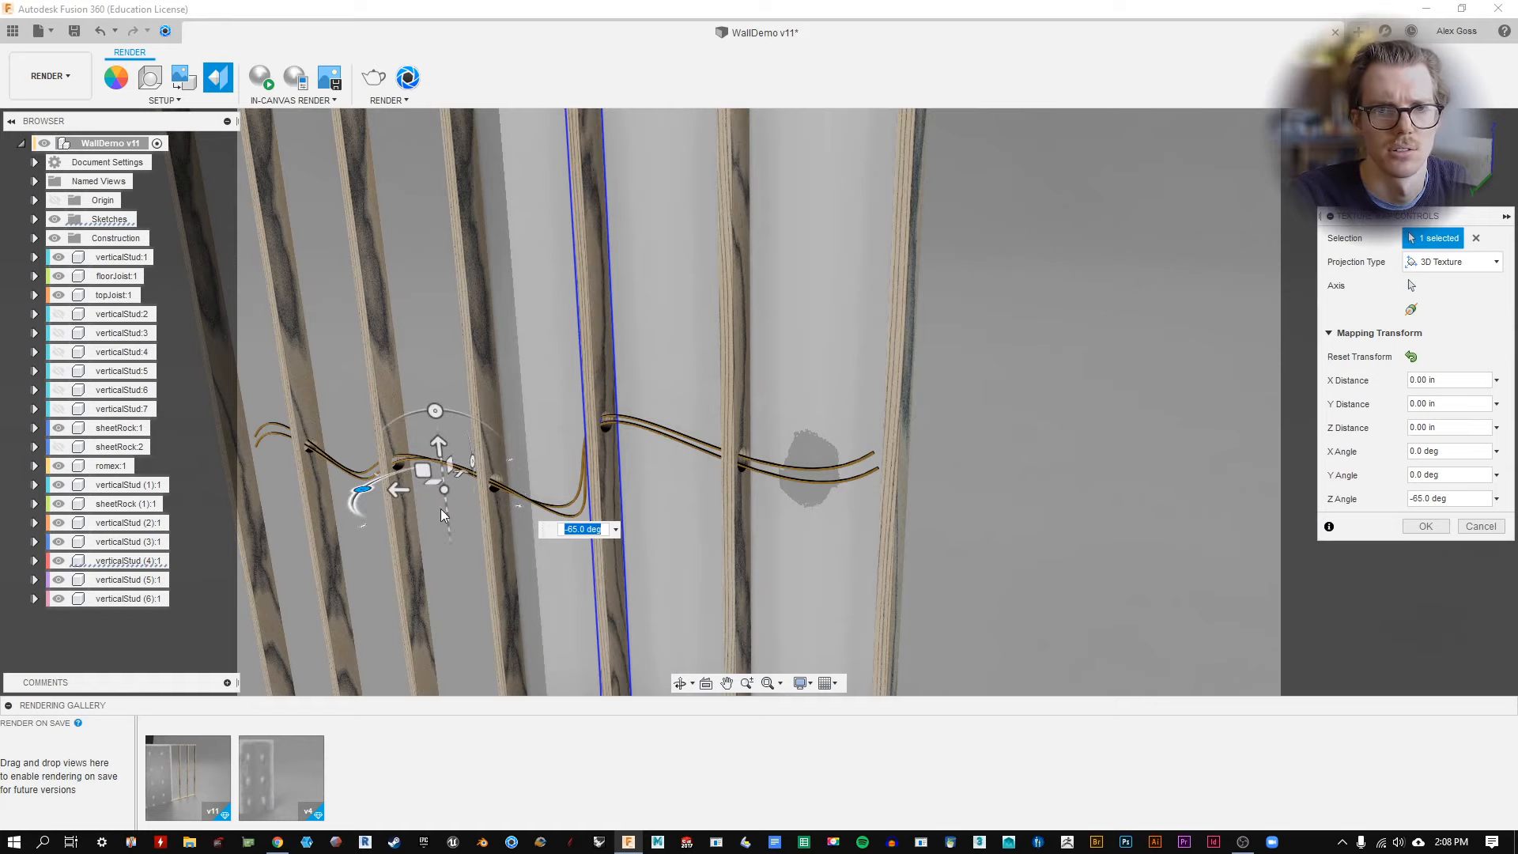
pyautogui.moveTo(444, 490); pyautogui.dragTo(329, 304)
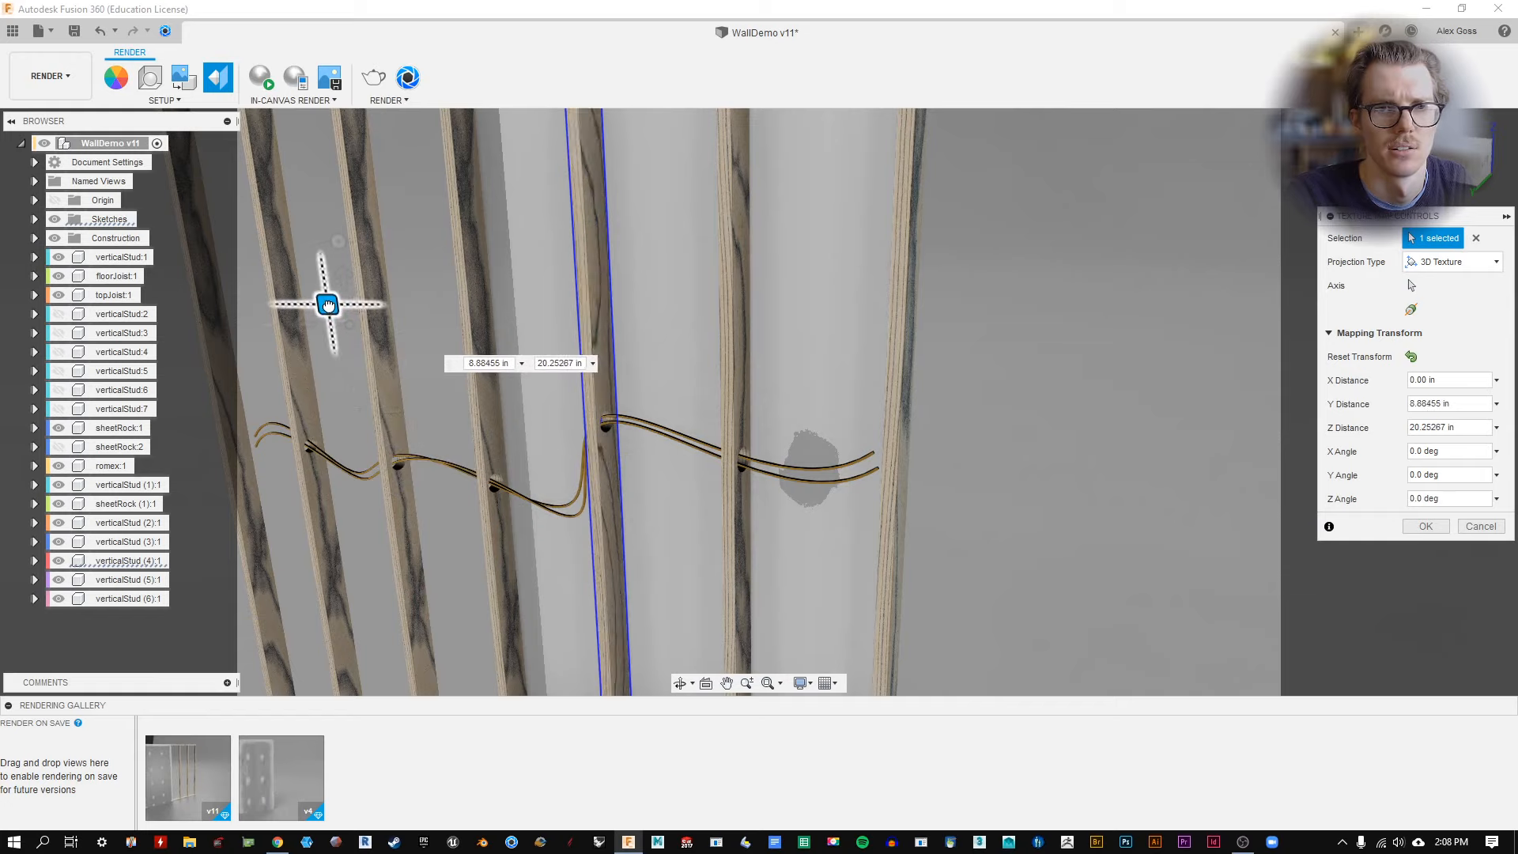
pyautogui.click(1433, 528)
pyautogui.moveTo(818, 381); pyautogui.dragTo(1065, 455, button='middle')
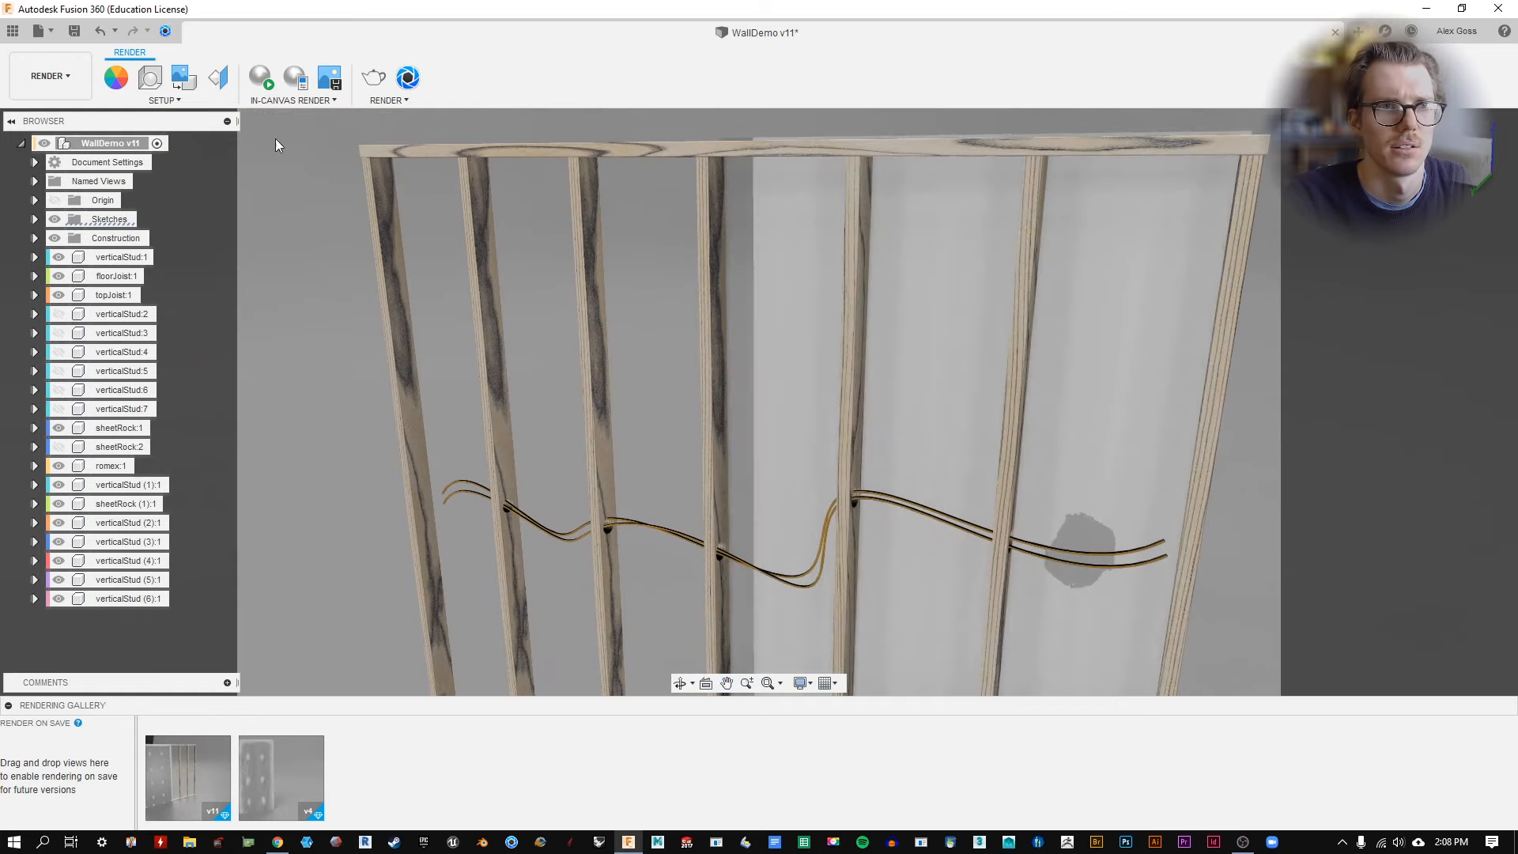
# Shift the wood grain texture mapping on verticalStud (3):1, the middle stud of the frame.
pyautogui.click(218, 78)
pyautogui.click(710, 345)
pyautogui.keyDown('shift'); pyautogui.moveTo(710, 345); pyautogui.dragTo(838, 347, button='middle'); pyautogui.keyUp('shift')
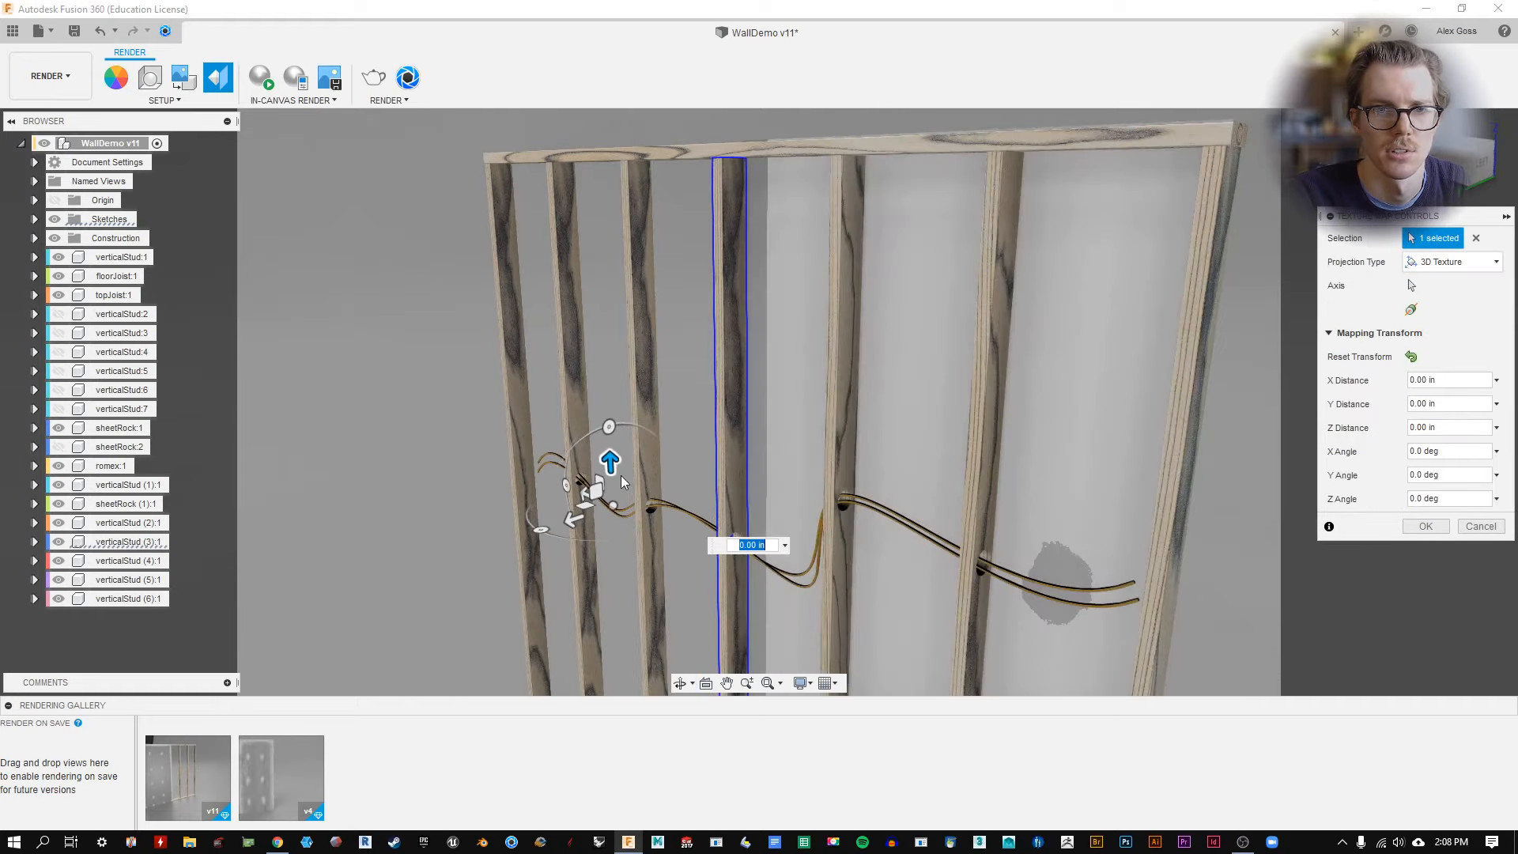
pyautogui.moveTo(597, 490); pyautogui.dragTo(645, 391)
pyautogui.click(1458, 529)
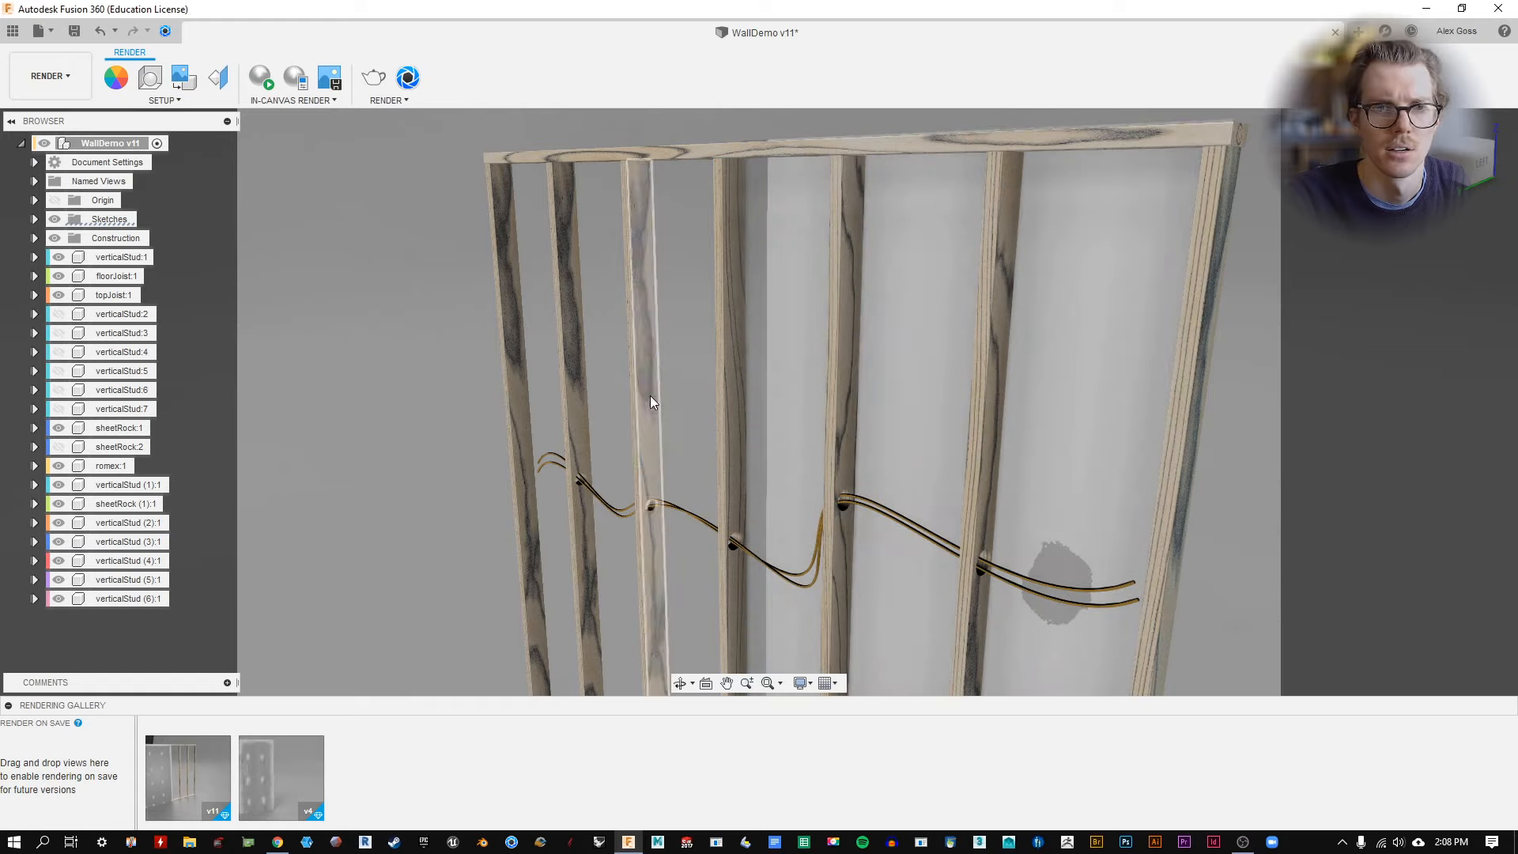
# Shift the wood grain texture mapping on the third stud from the frame's open end.
pyautogui.click(650, 395)
pyautogui.click(212, 79)
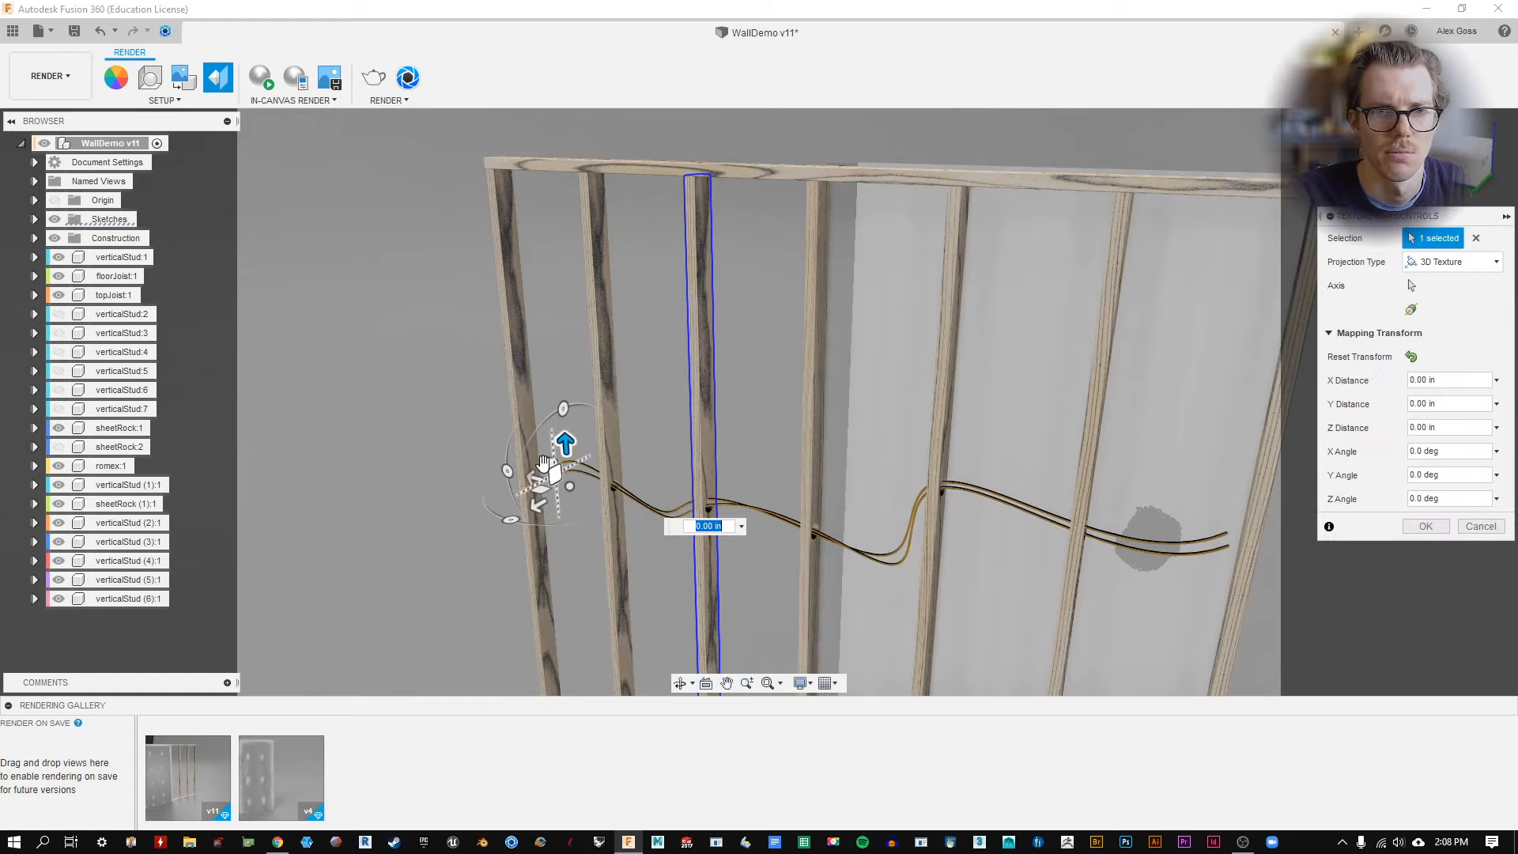
pyautogui.moveTo(551, 474); pyautogui.dragTo(571, 408)
pyautogui.click(557, 419)
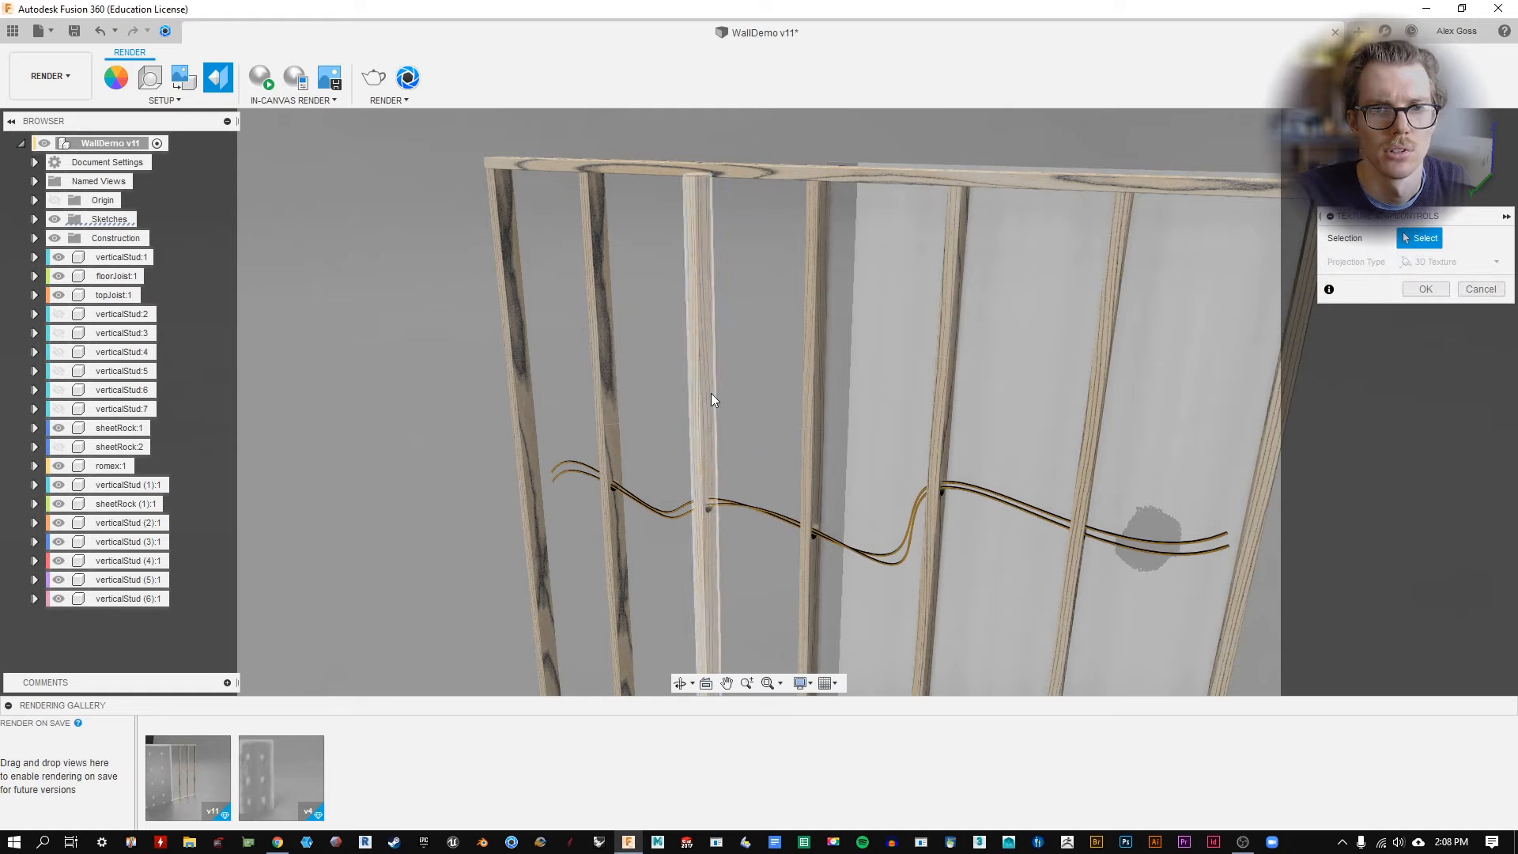
pyautogui.click(1428, 291)
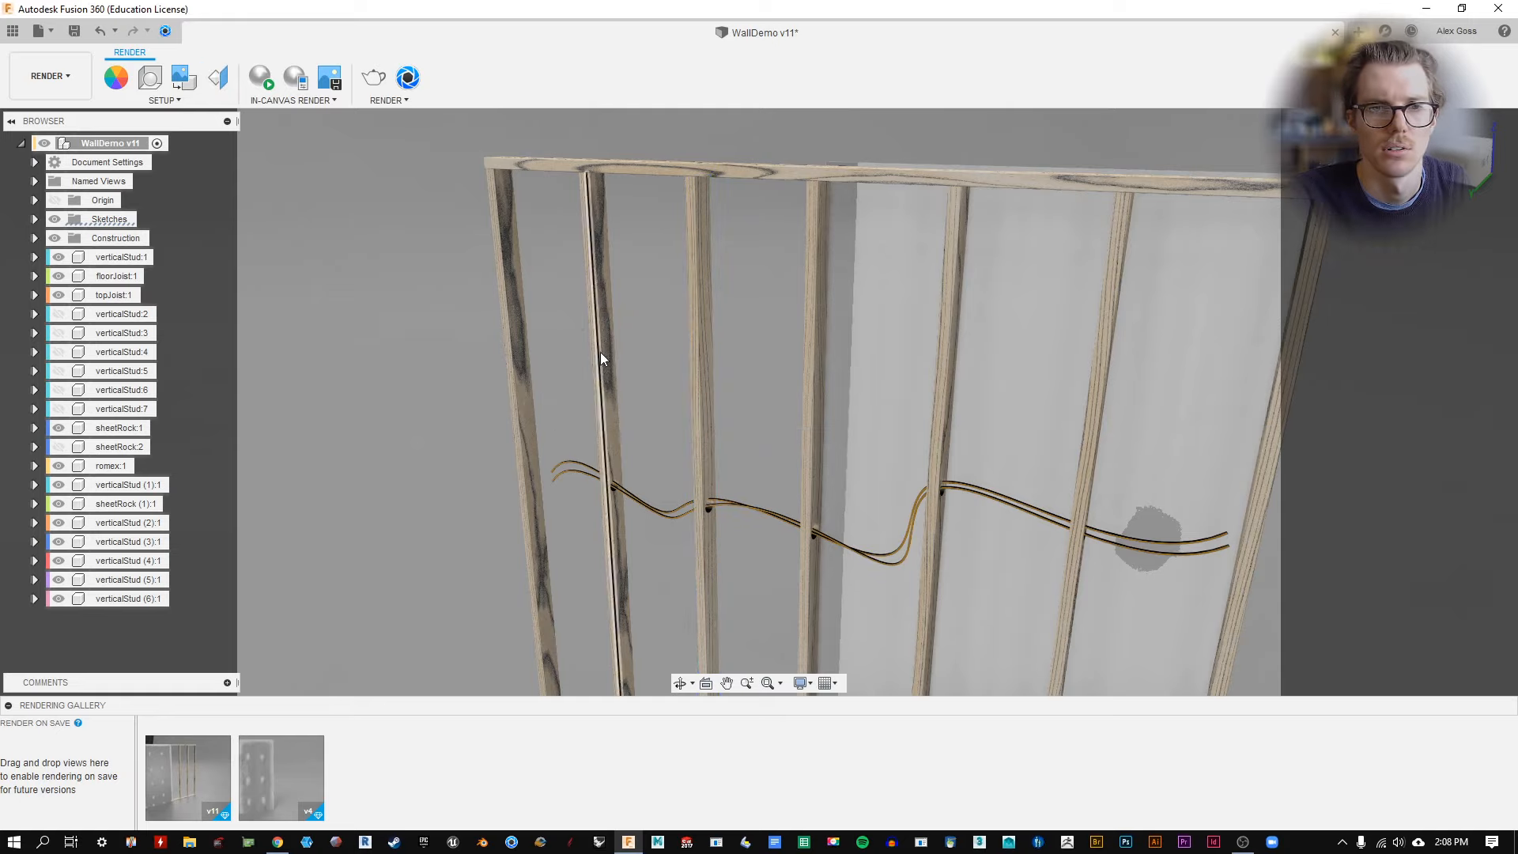
# Rotate the wood grain mapping of verticalStud (2):1 by about 50 degrees in Z and shift it about -2.6 in X and 6.6 in Z.
pyautogui.click(118, 77)
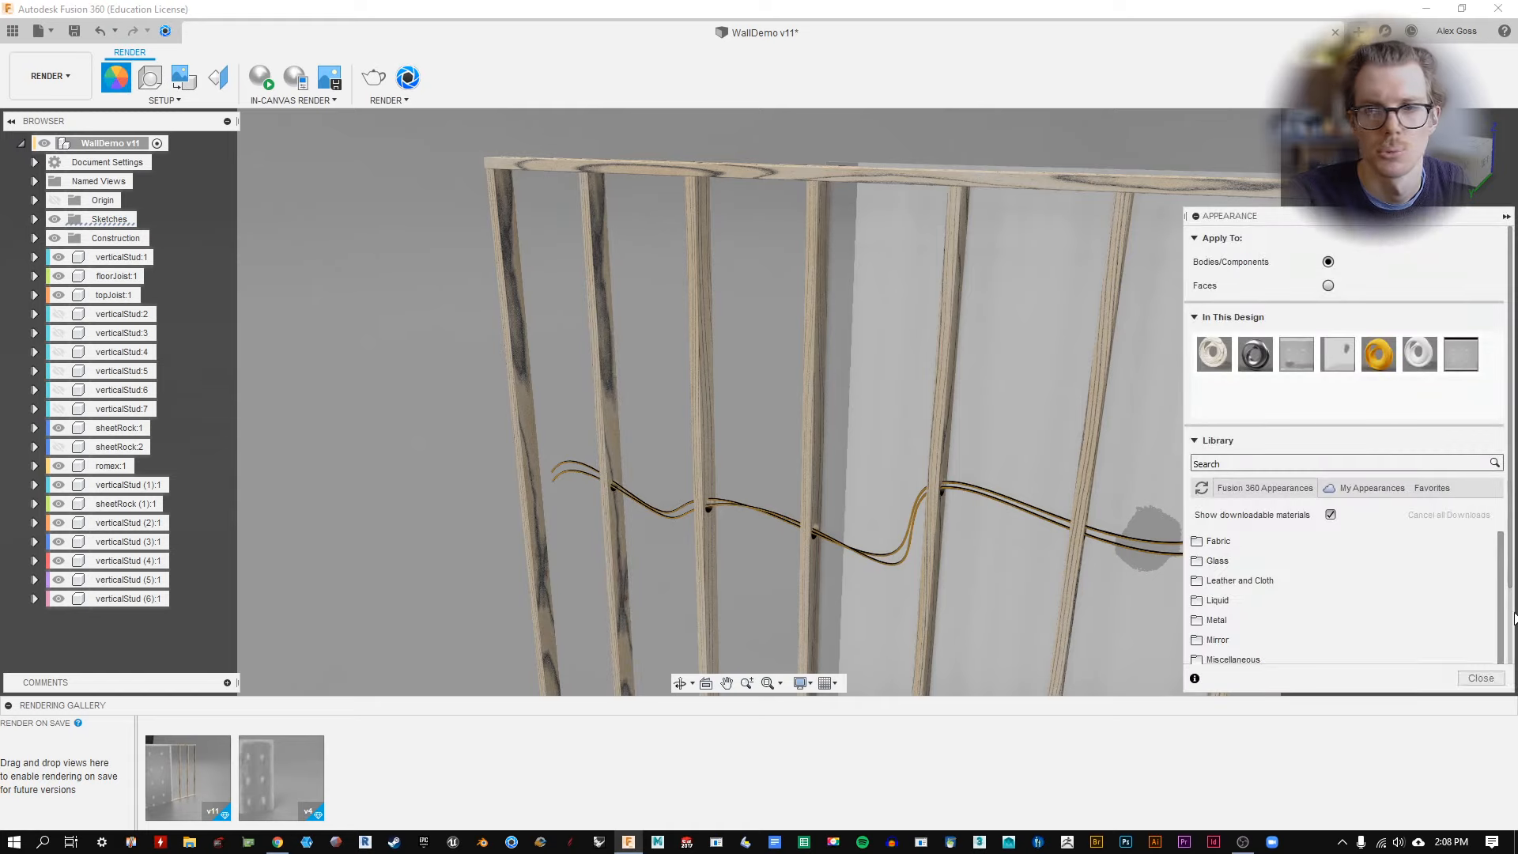
pyautogui.click(1476, 683)
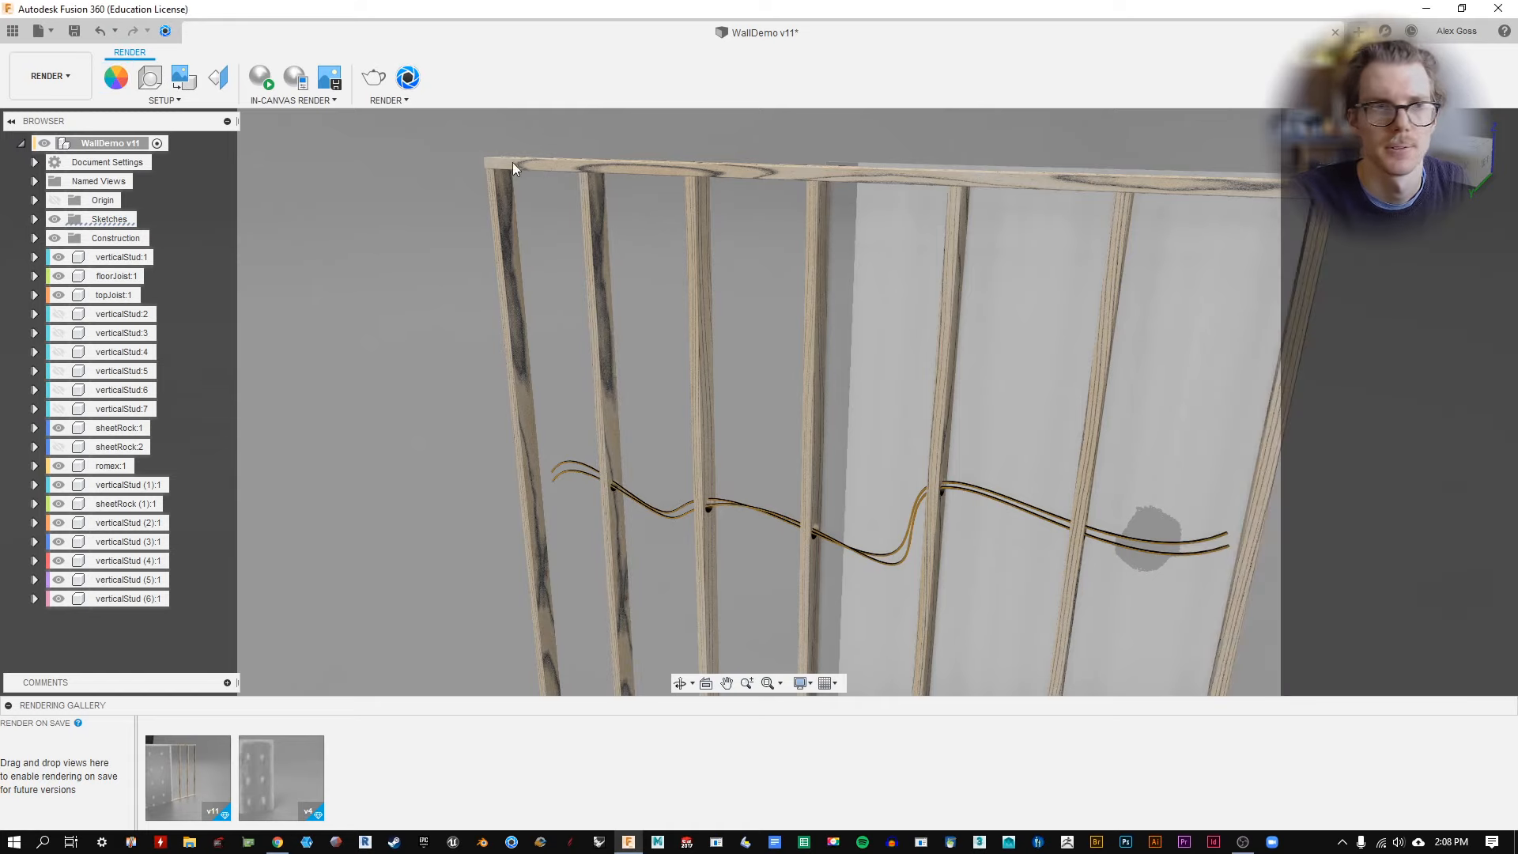
pyautogui.click(215, 77)
pyautogui.click(629, 337)
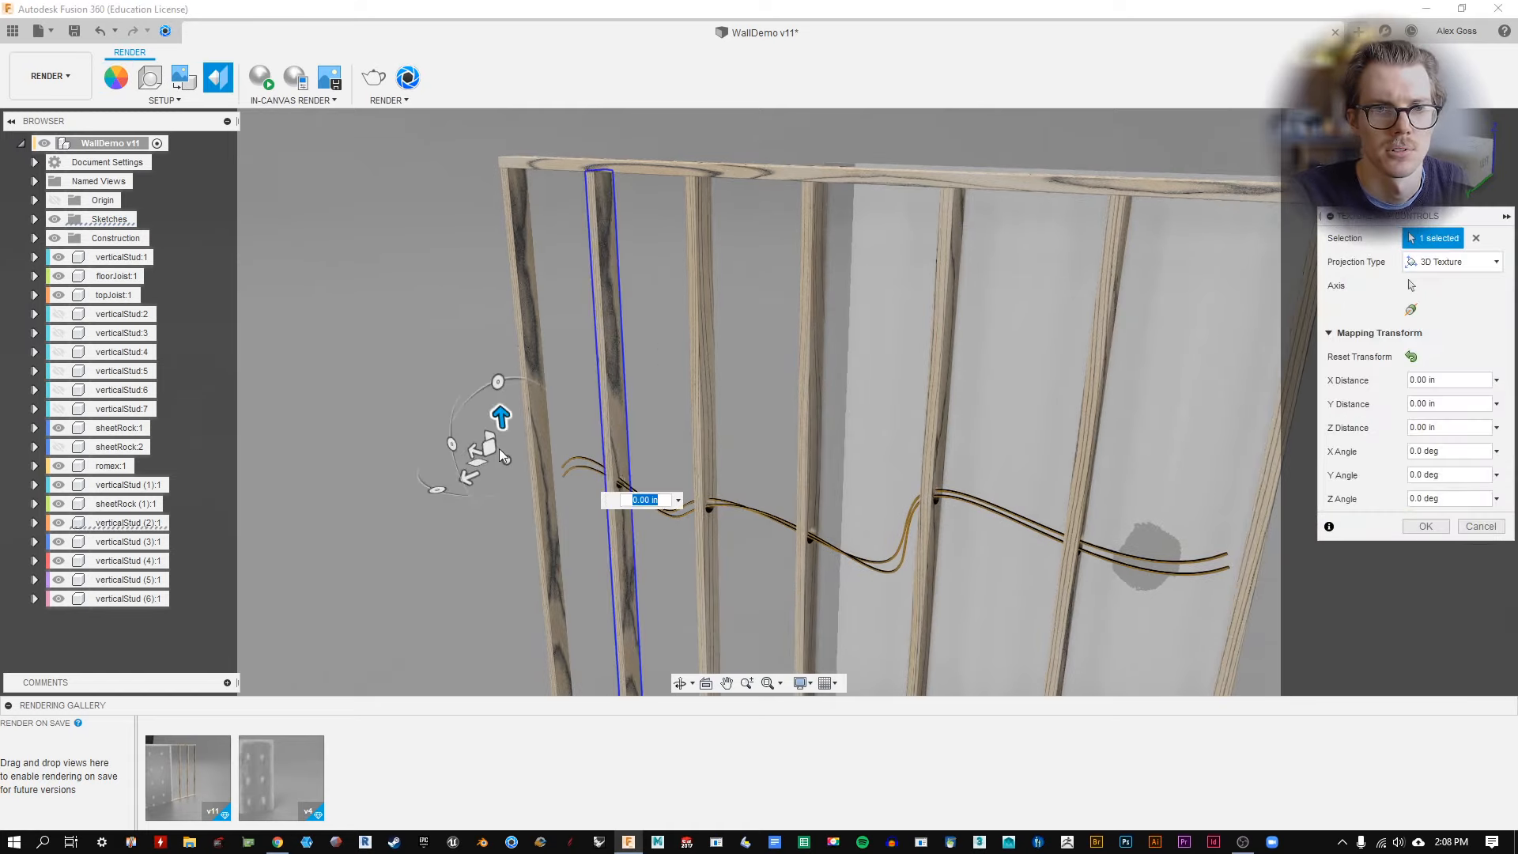
pyautogui.moveTo(498, 491); pyautogui.dragTo(513, 508)
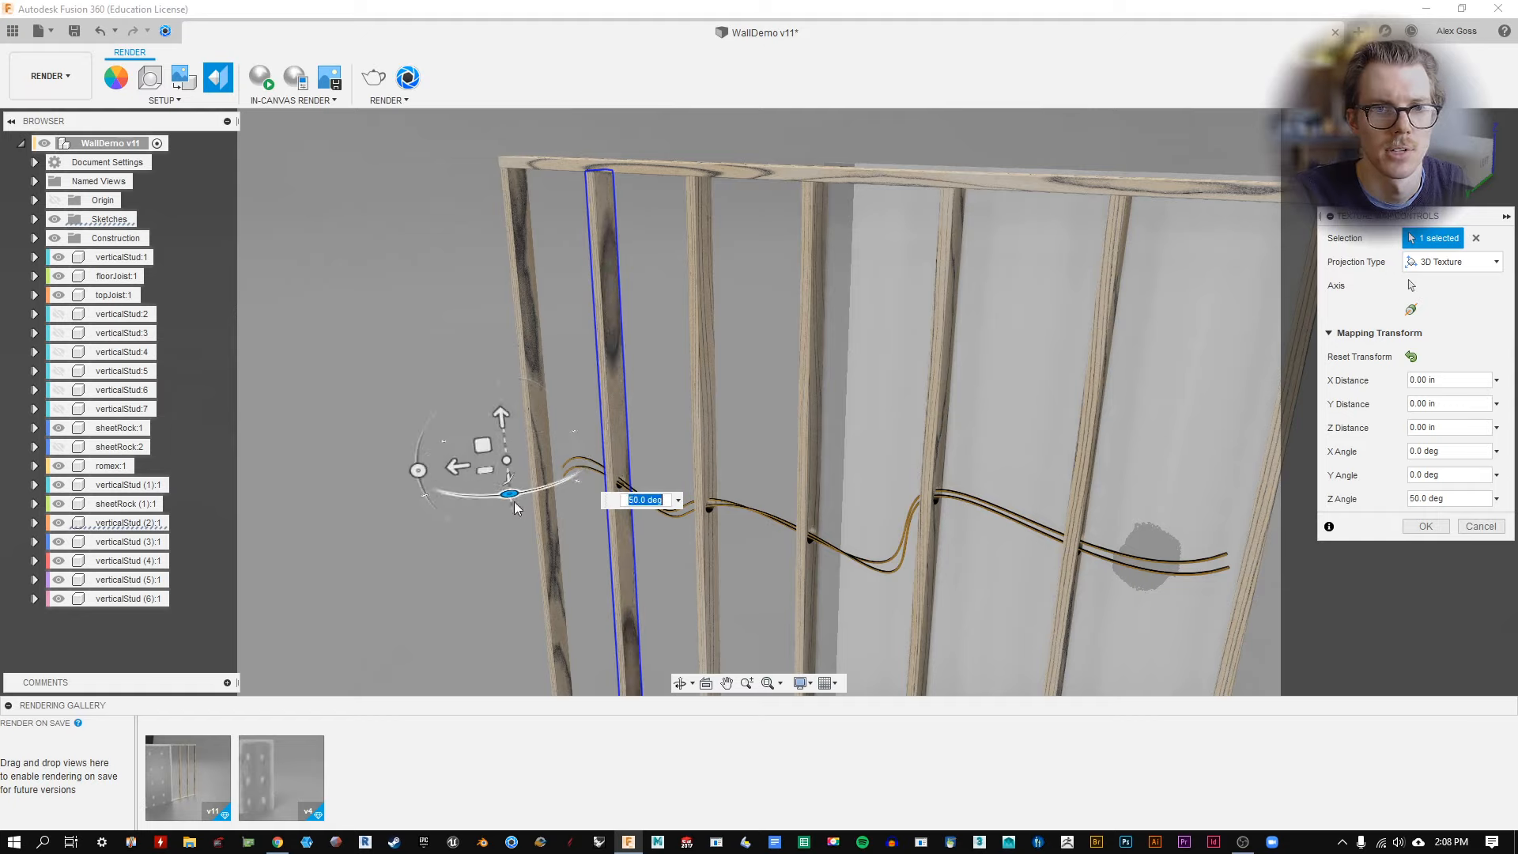
pyautogui.moveTo(481, 449); pyautogui.dragTo(490, 410)
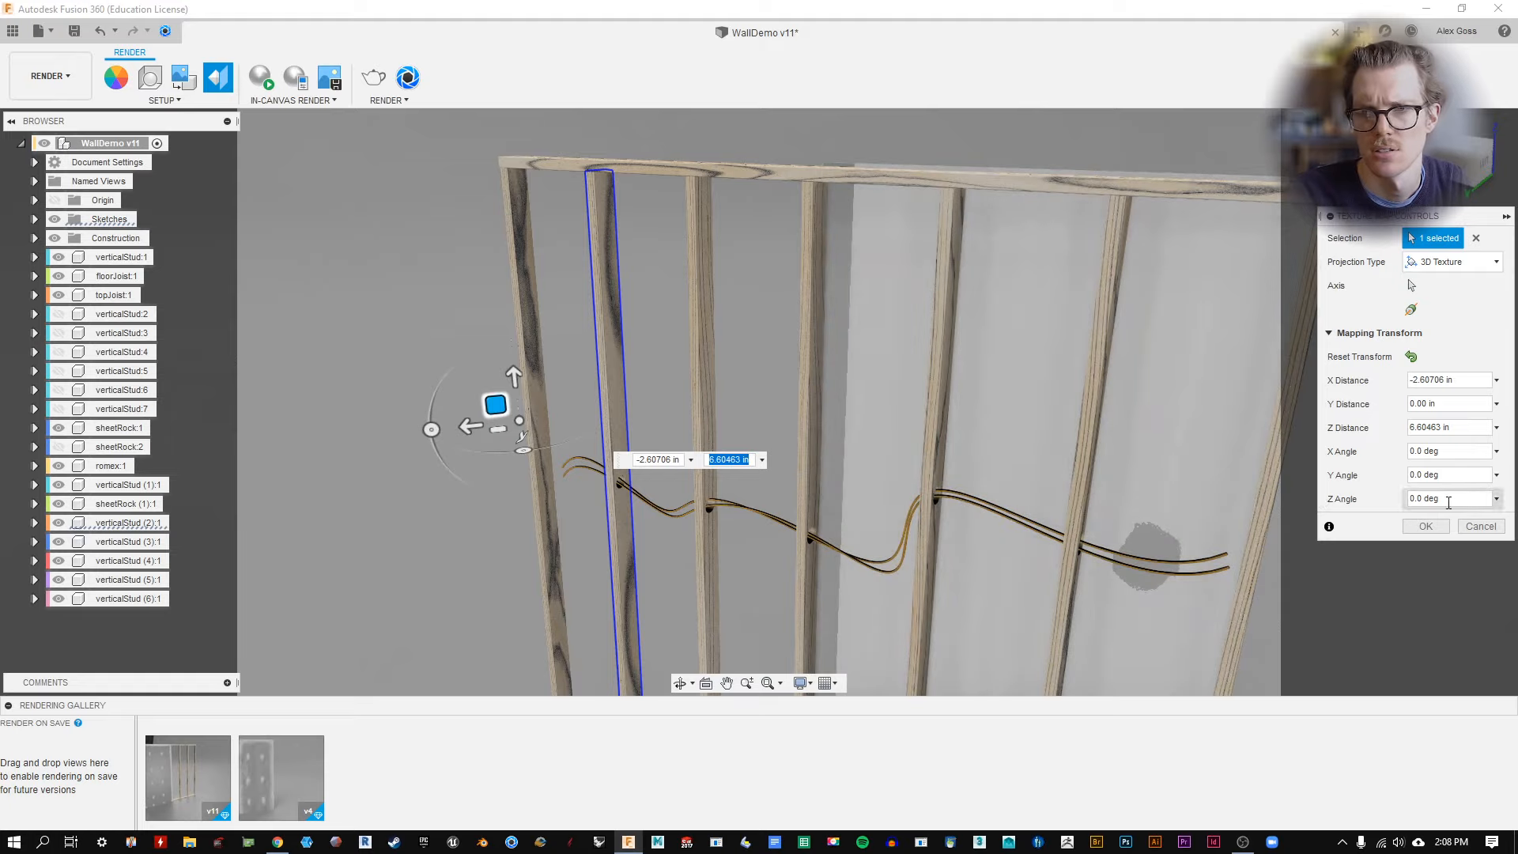
pyautogui.click(1426, 526)
# Rotate the wood grain texture mapping of verticalStud (2):1 by about -75 degrees around Z.
pyautogui.keyDown('shift'); pyautogui.moveTo(905, 409); pyautogui.dragTo(871, 427, button='middle'); pyautogui.keyUp('shift')
pyautogui.click(221, 78)
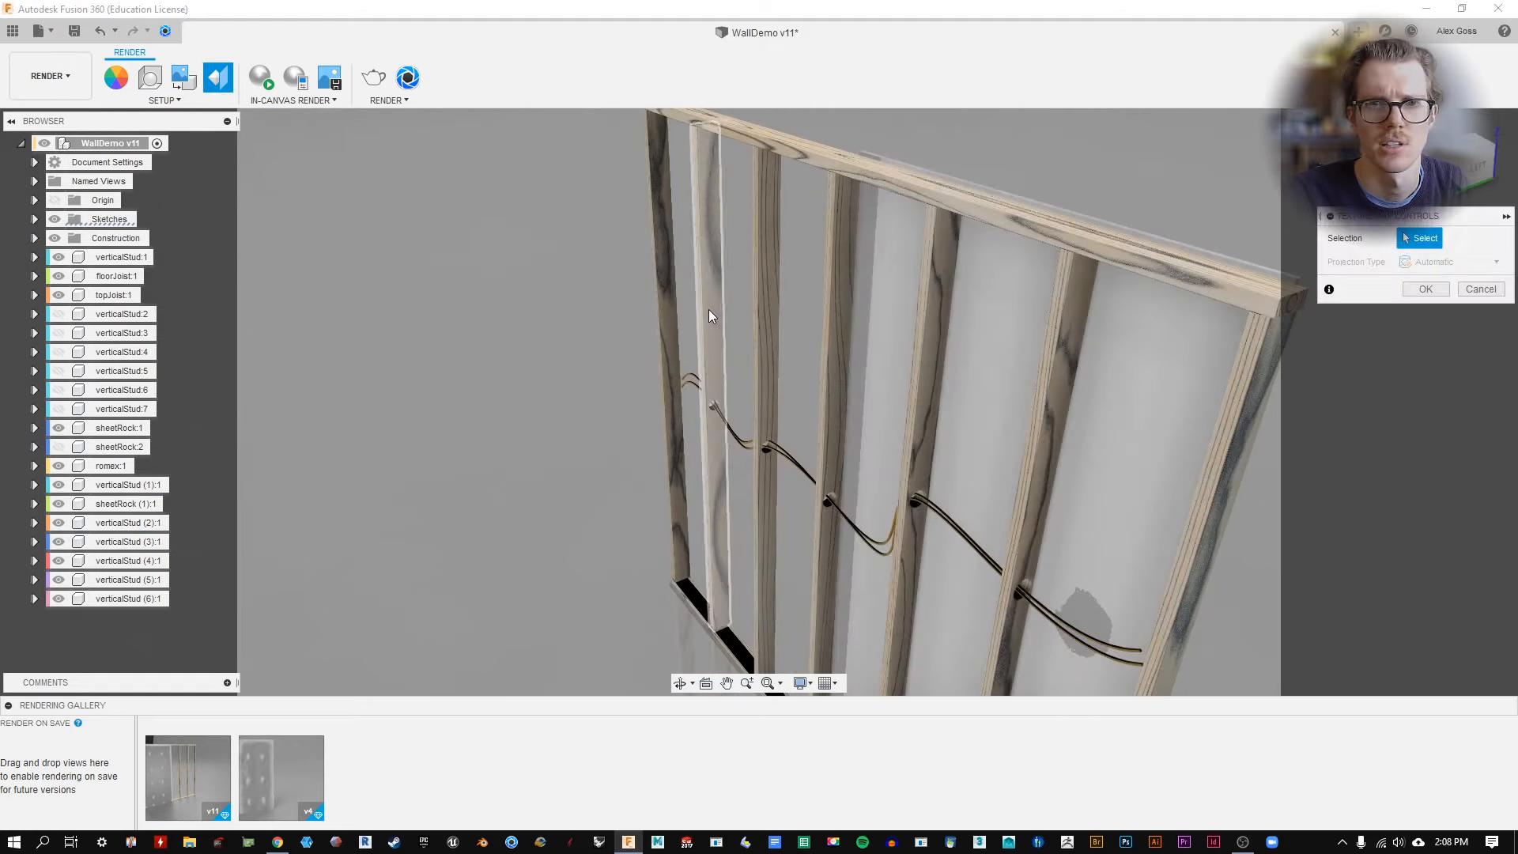
pyautogui.click(710, 312)
pyautogui.moveTo(633, 367); pyautogui.dragTo(556, 337)
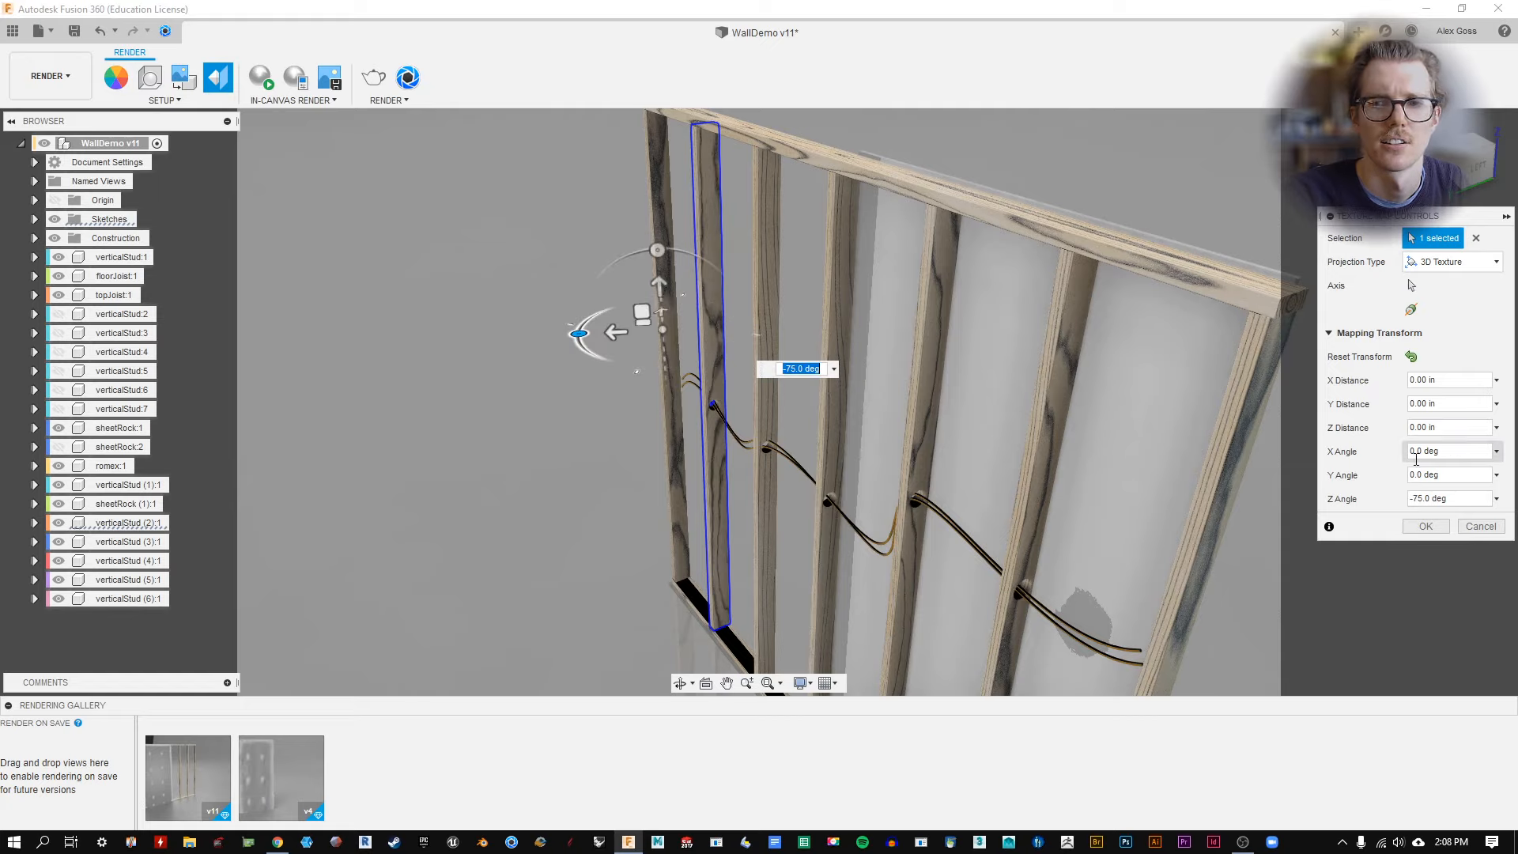
pyautogui.click(1413, 525)
# Rotate the wood grain texture mapping of the end stud verticalStud (1):1 by about 120 degrees around Z.
pyautogui.keyDown('shift'); pyautogui.moveTo(589, 326); pyautogui.dragTo(672, 269, button='middle'); pyautogui.keyUp('shift')
pyautogui.scroll(-5, 693, 281)
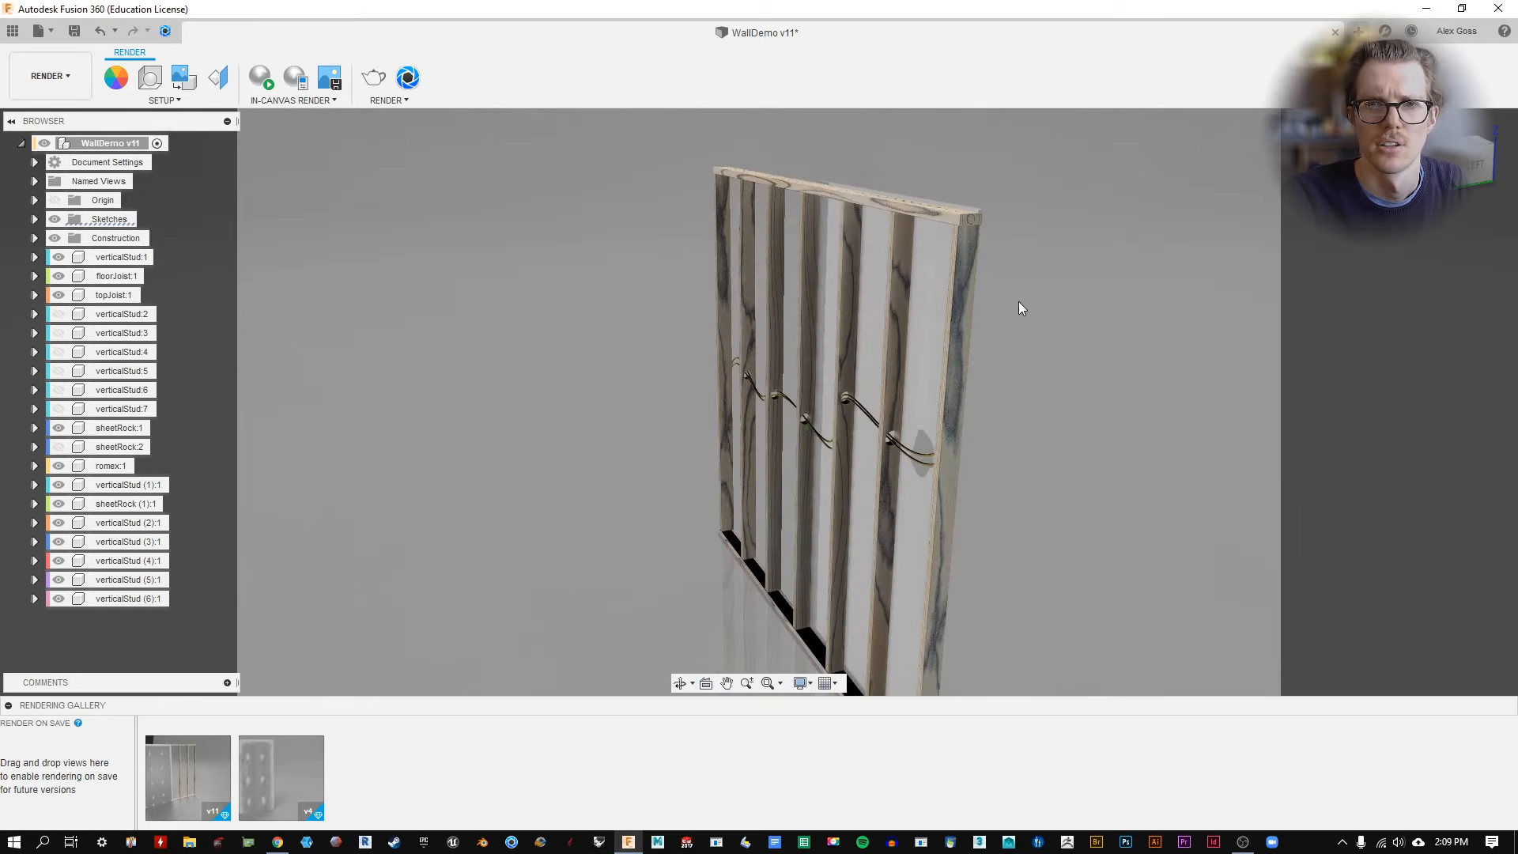
pyautogui.scroll(3, 726, 234)
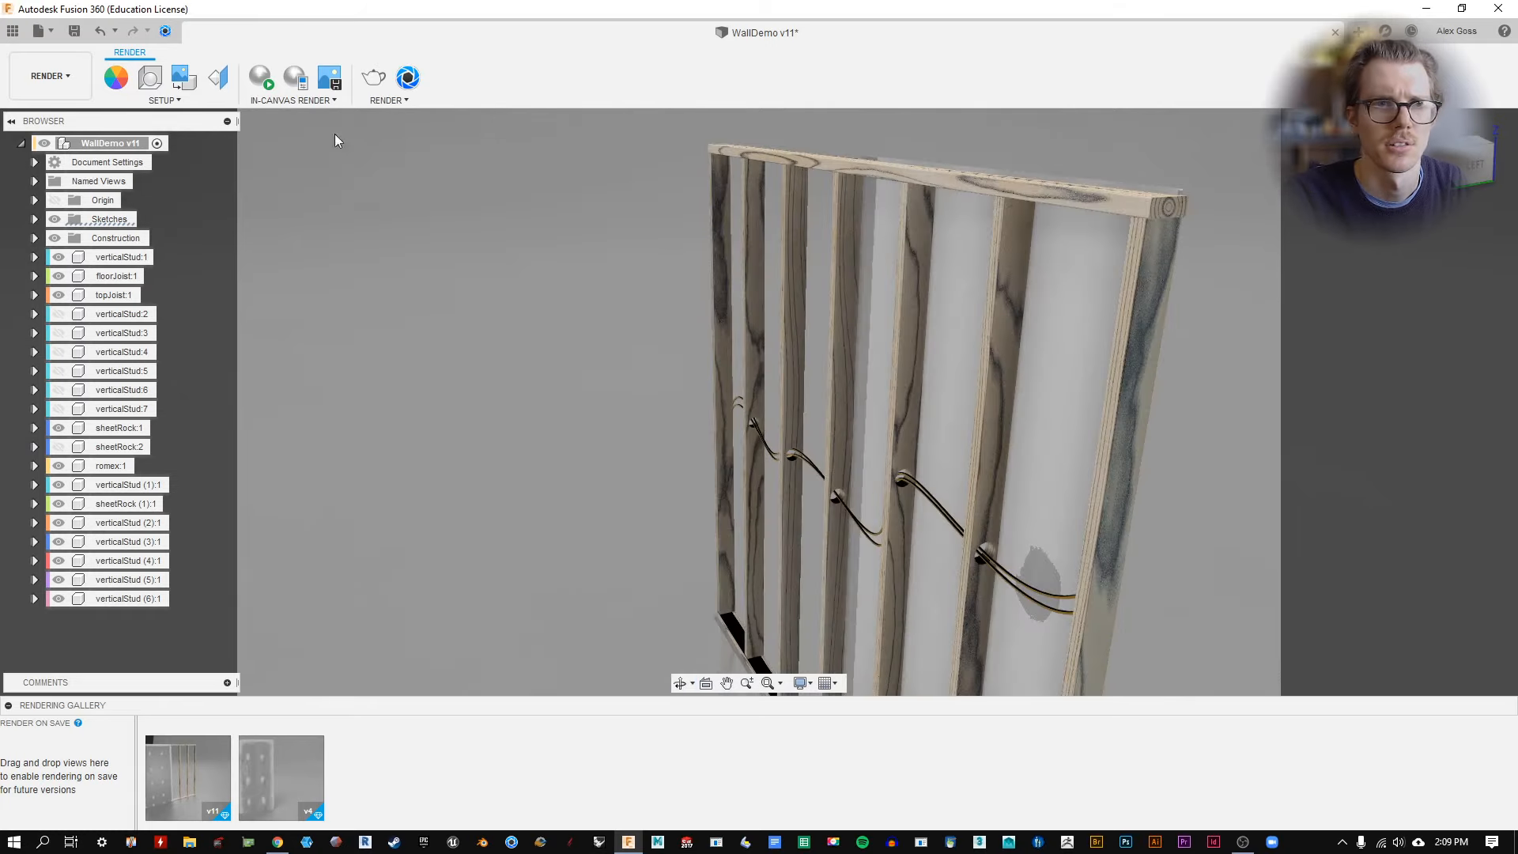
pyautogui.click(218, 80)
pyautogui.click(717, 283)
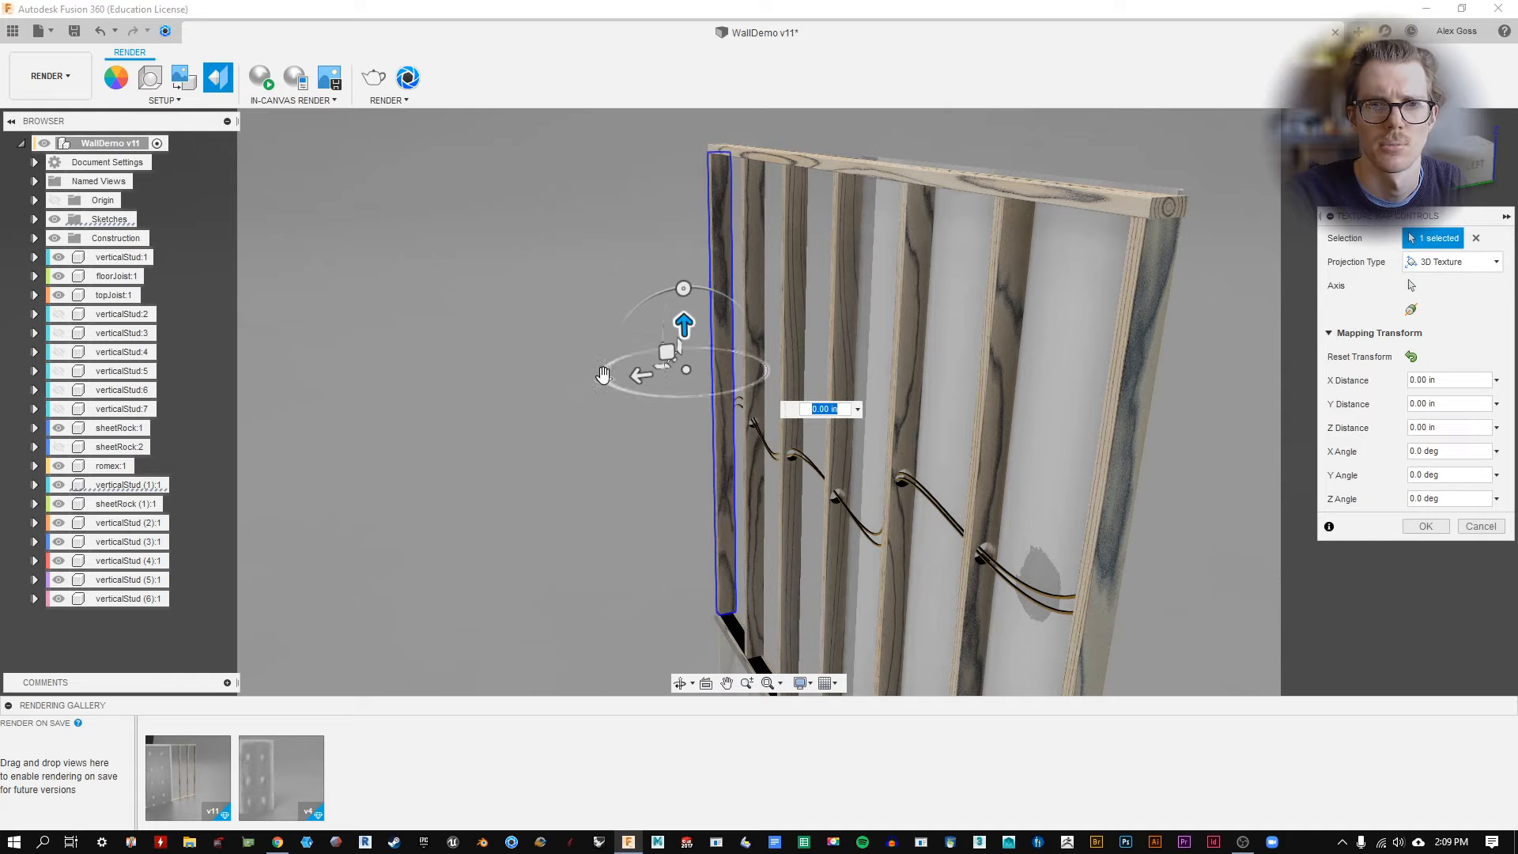
pyautogui.moveTo(603, 374); pyautogui.dragTo(744, 387)
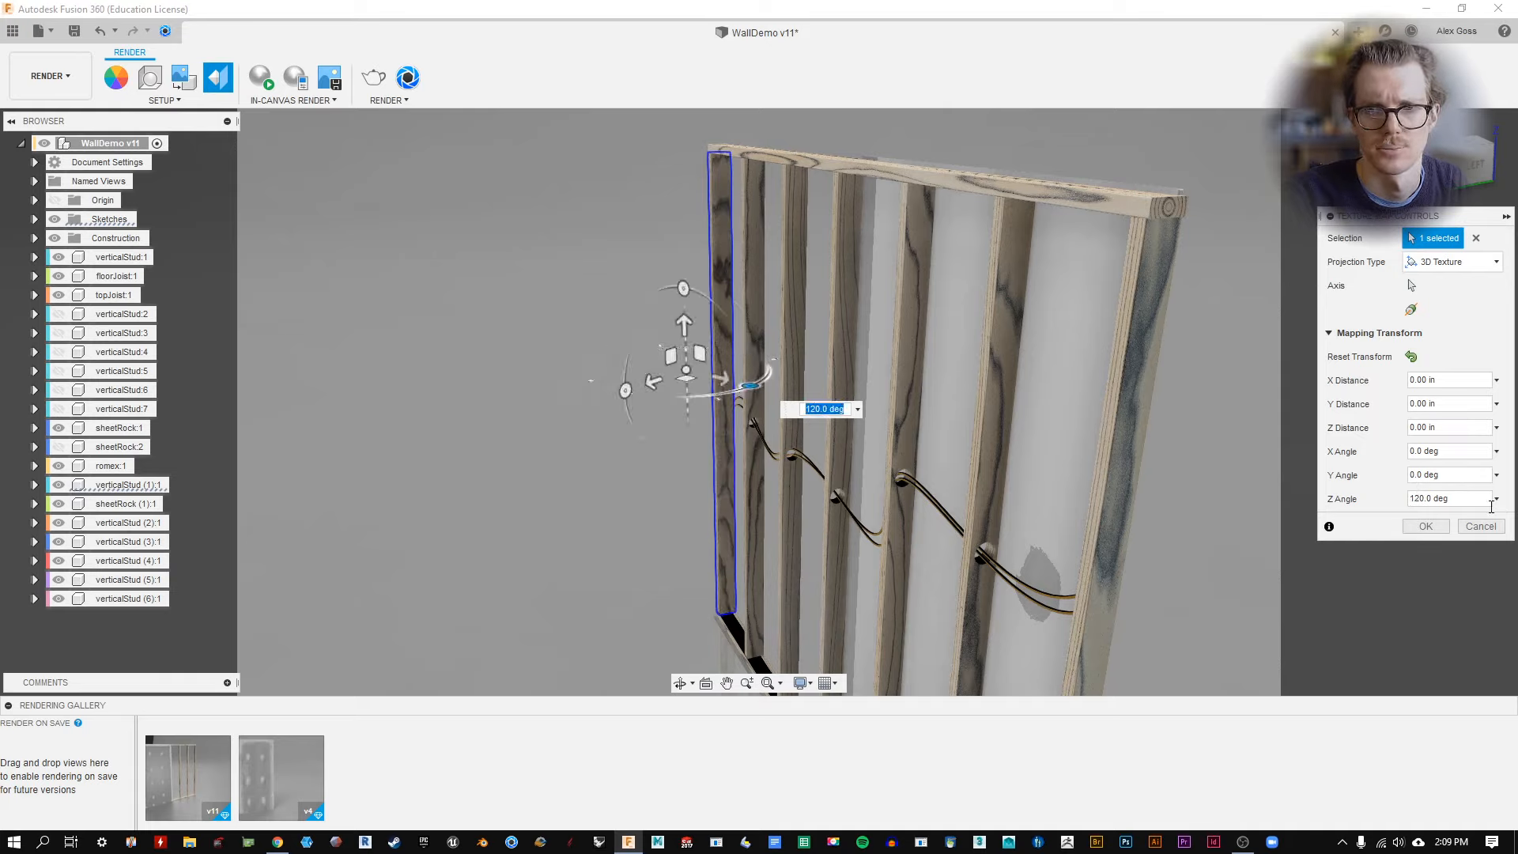
pyautogui.click(1420, 529)
# From the drywall side, rotate the wood grain mapping of verticalStud (1):1 by about -15 degrees around Z.
pyautogui.keyDown('shift'); pyautogui.moveTo(1415, 521); pyautogui.dragTo(1056, 231, button='middle'); pyautogui.keyUp('shift')
pyautogui.scroll(2, 1089, 474)
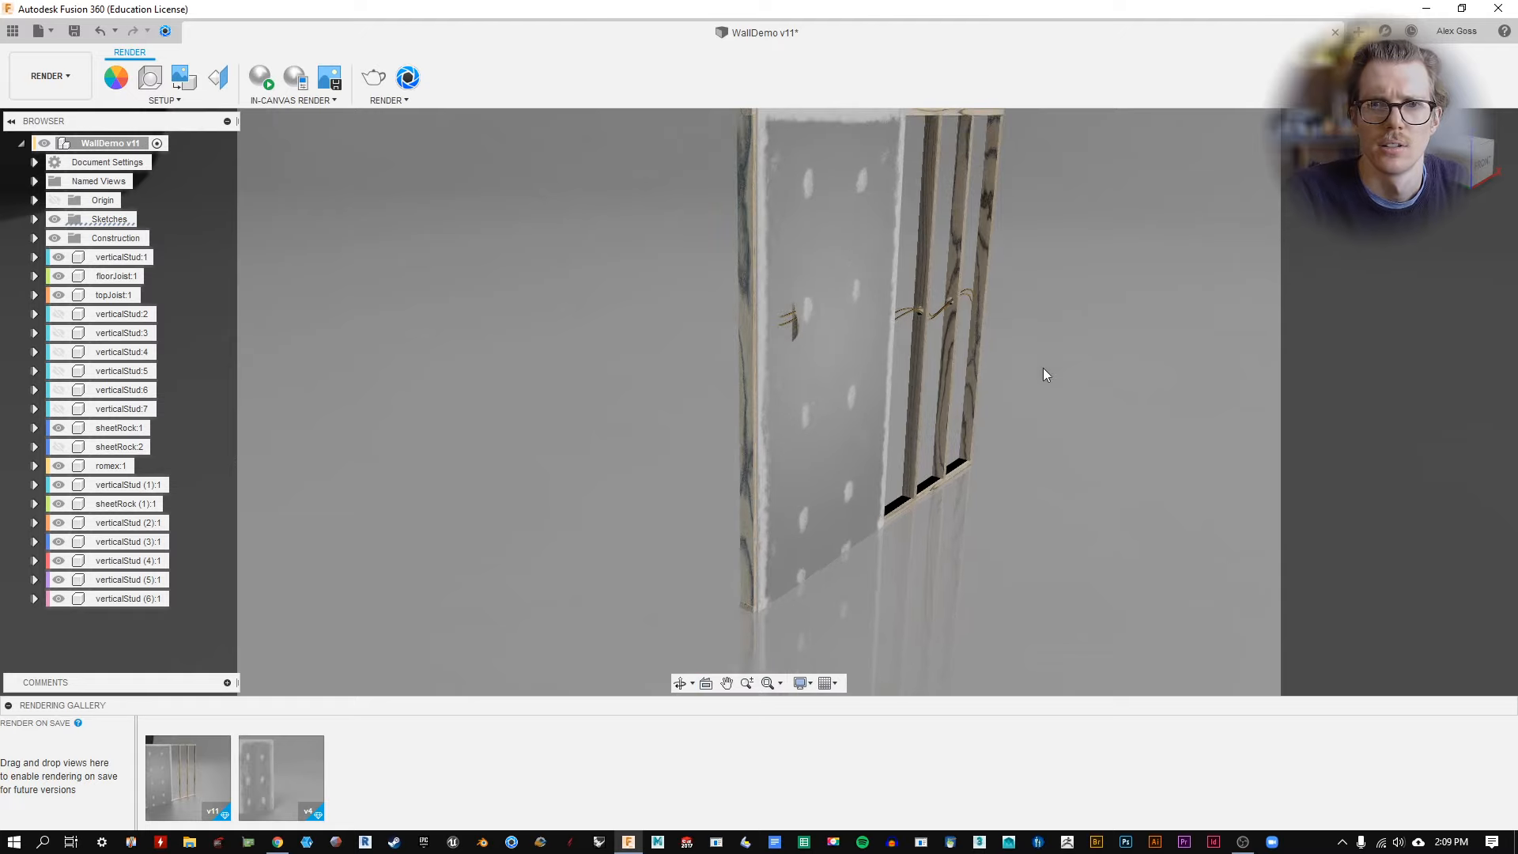
pyautogui.click(218, 77)
pyautogui.click(983, 222)
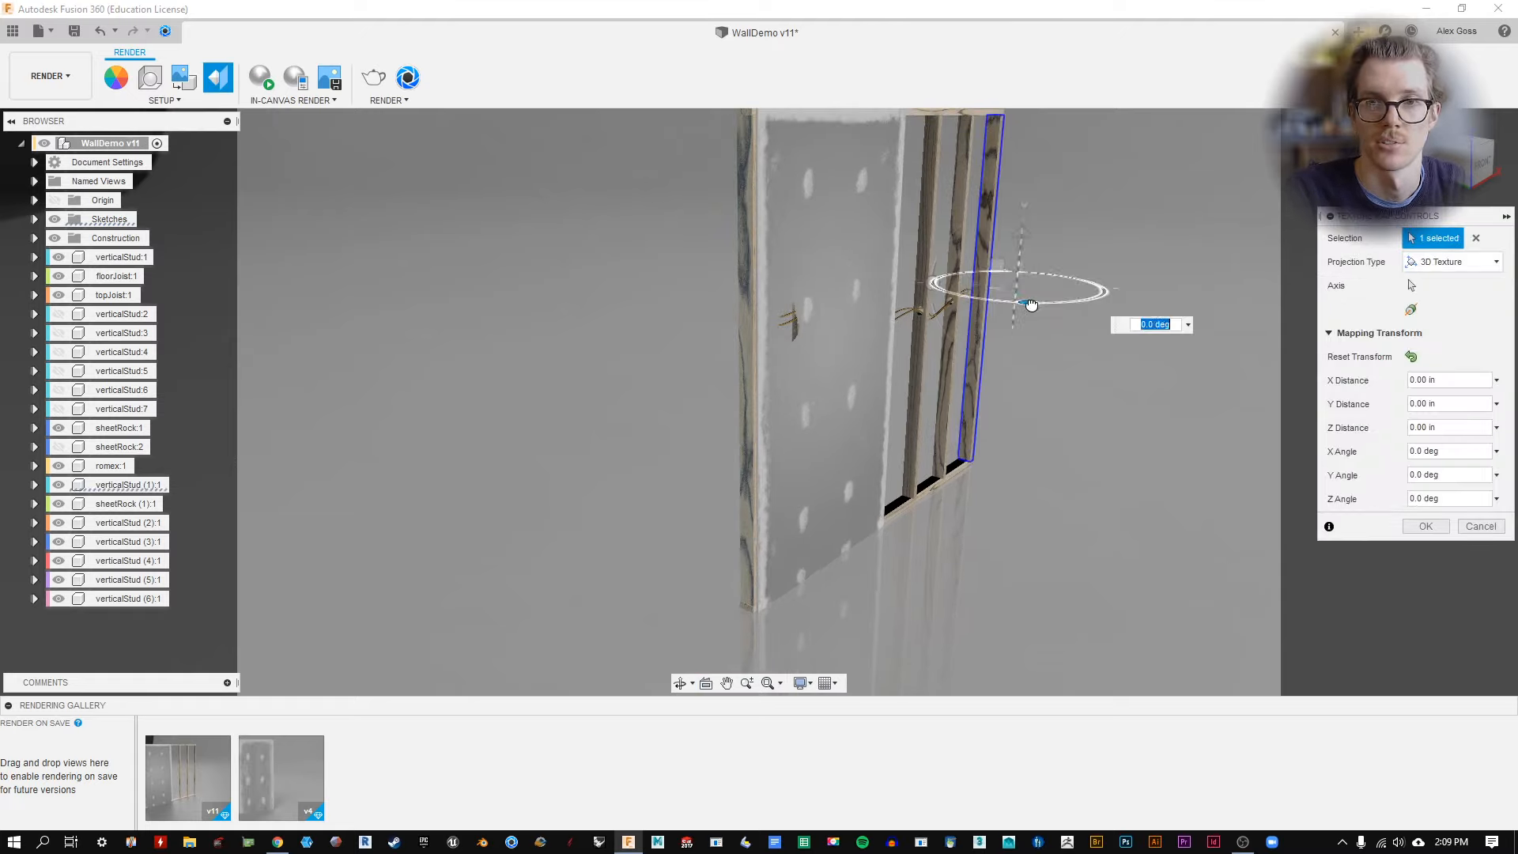
pyautogui.moveTo(1031, 306)
pyautogui.mouseDown()
pyautogui.moveTo(1084, 302)
pyautogui.moveTo(1014, 307)
pyautogui.mouseUp()
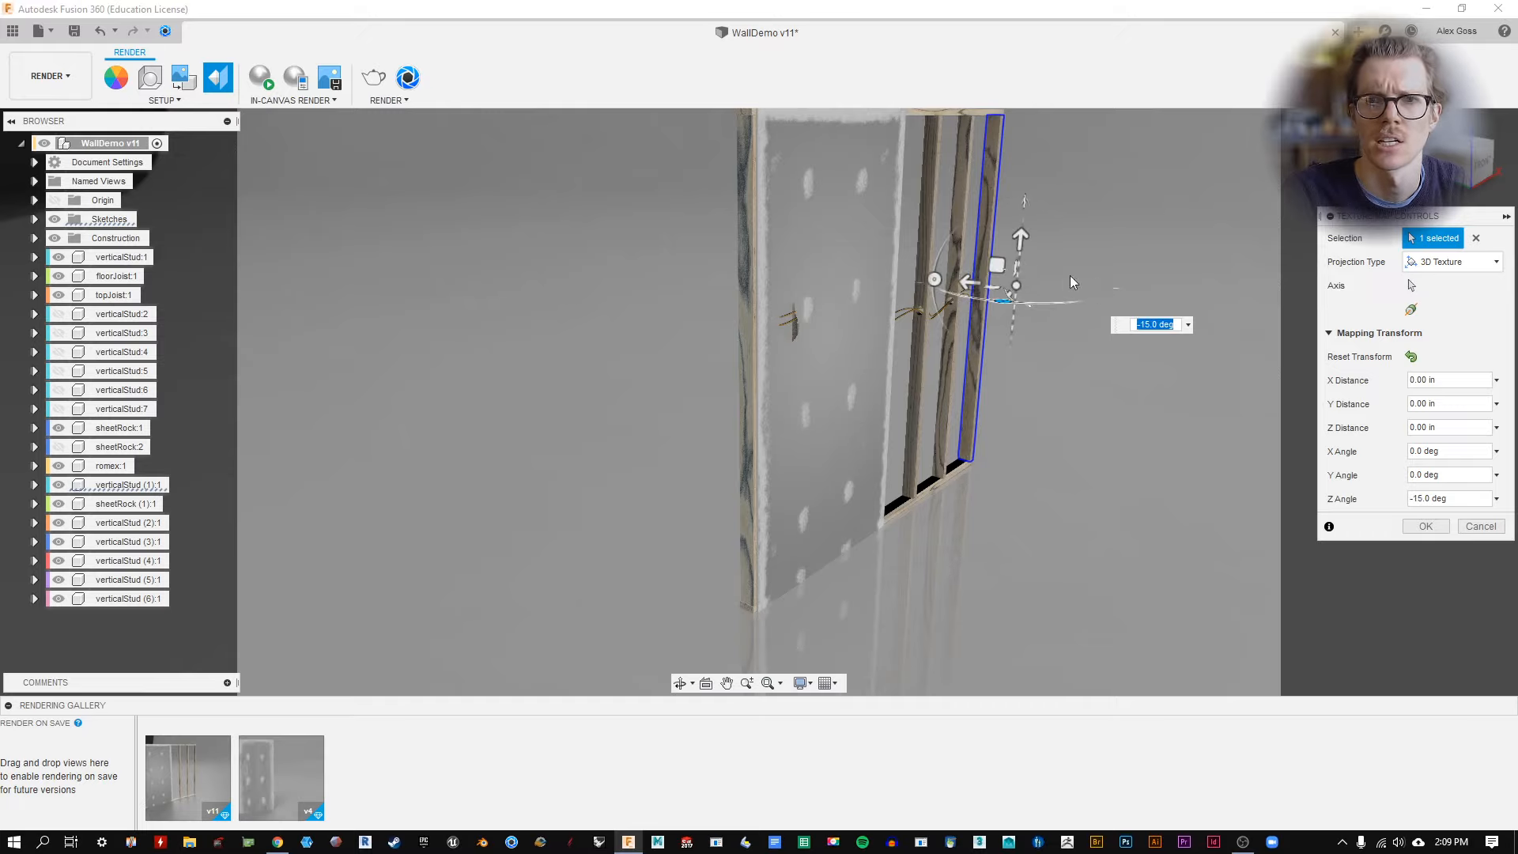
pyautogui.keyDown('shift'); pyautogui.moveTo(997, 309); pyautogui.dragTo(940, 238, button='middle'); pyautogui.keyUp('shift')
pyautogui.moveTo(940, 238); pyautogui.dragTo(1173, 291)
pyautogui.press('Return')
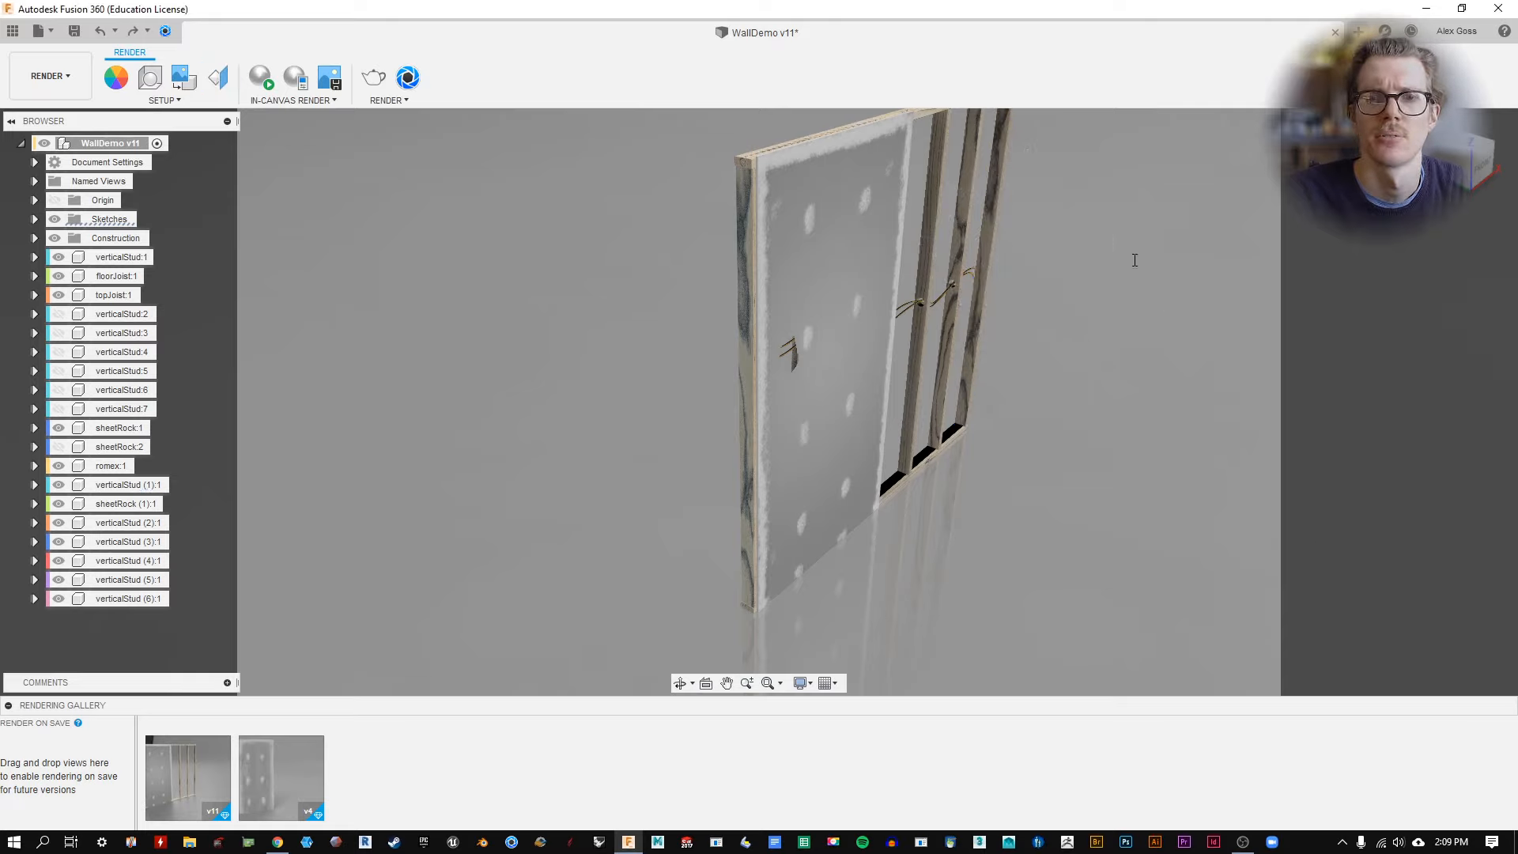
# Rotate the grain mapping of verticalStud (1):1 by about -25 degrees in Z and shift it about 7.9 in Y and 9.8 in Z.
pyautogui.keyDown('shift'); pyautogui.moveTo(1131, 261); pyautogui.dragTo(1016, 269, button='middle'); pyautogui.keyUp('shift')
pyautogui.click(218, 76)
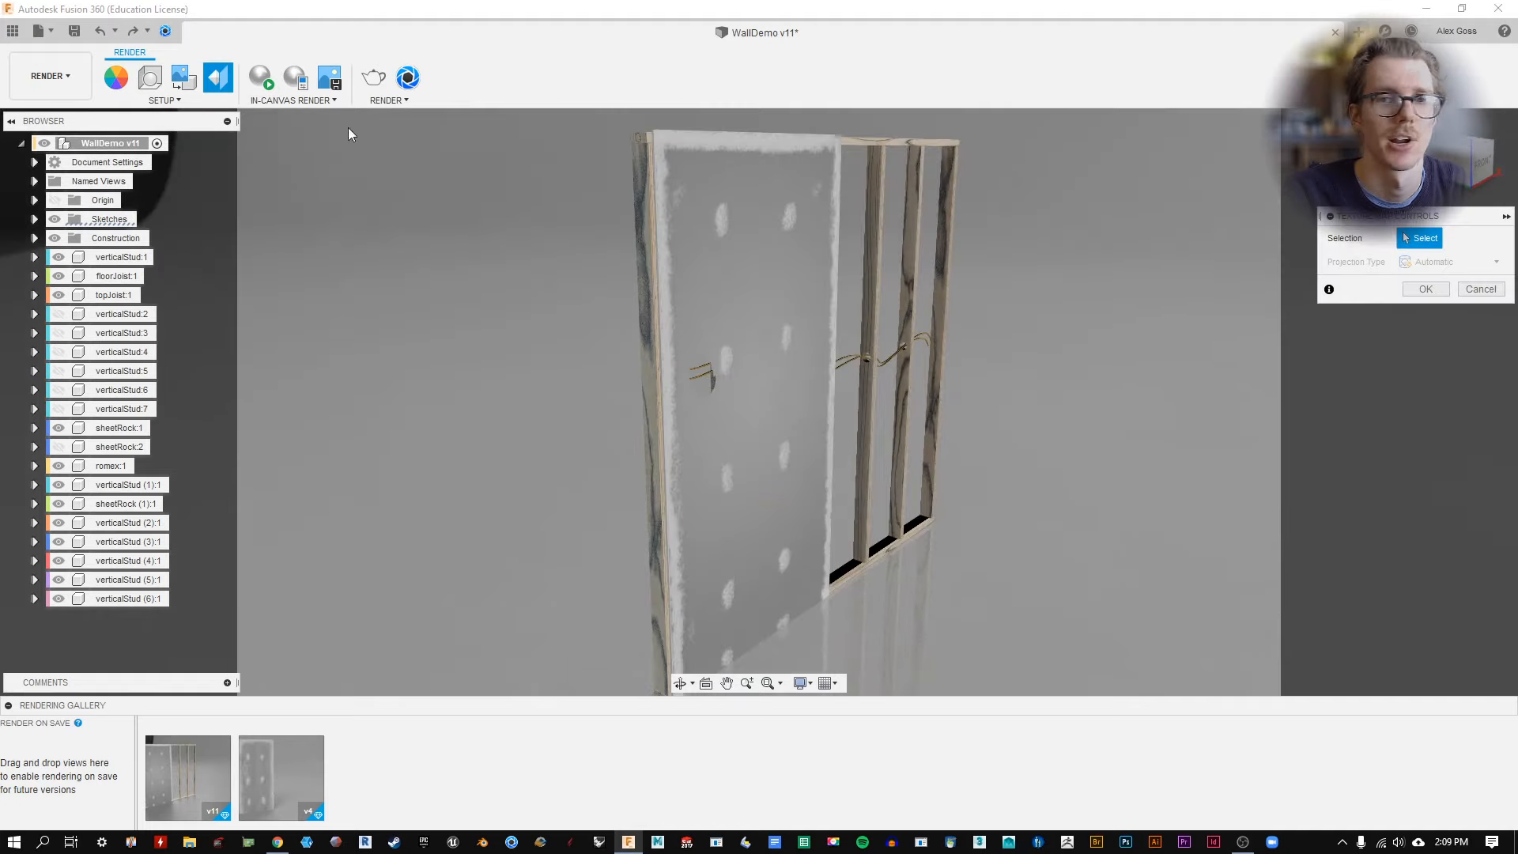
pyautogui.click(938, 292)
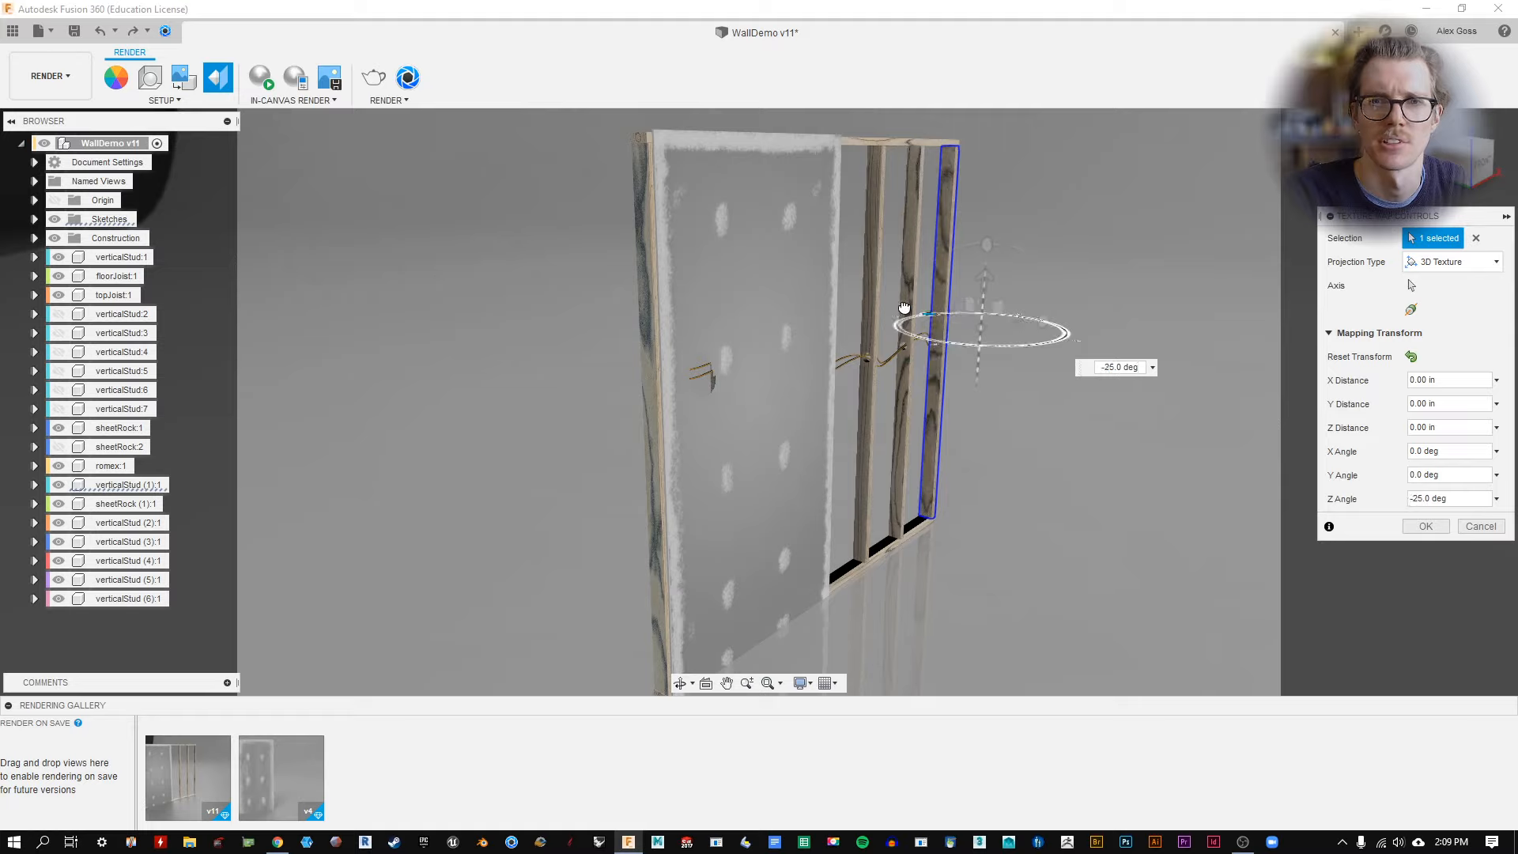
pyautogui.moveTo(964, 305); pyautogui.dragTo(953, 265)
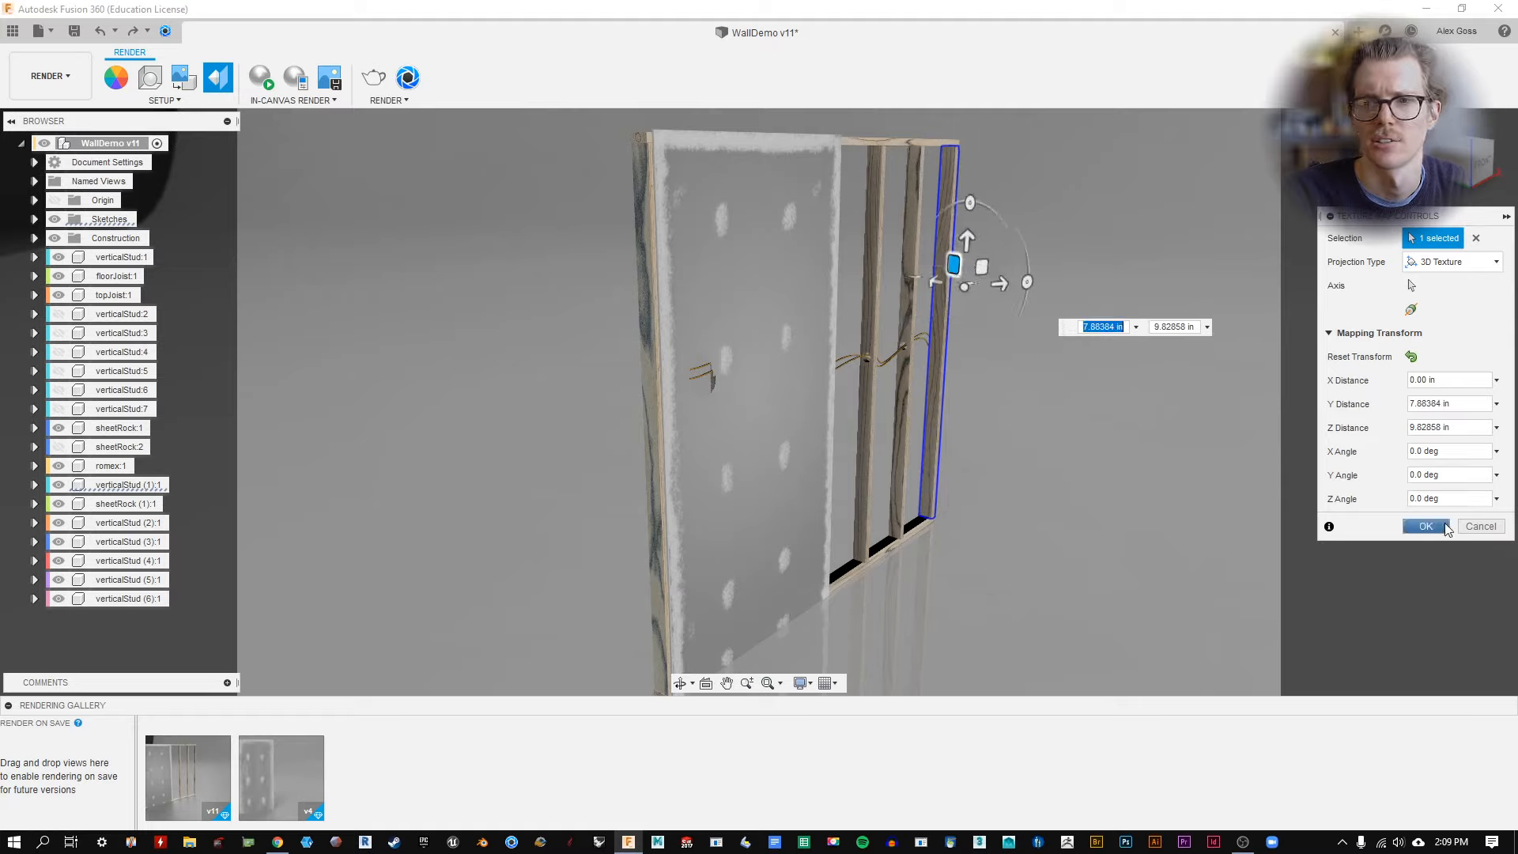
pyautogui.click(1426, 525)
# Inspect the wood grain on the studs, the wire passing through their holes and the whole wall from the drywall side.
pyautogui.keyDown('shift'); pyautogui.moveTo(1021, 408); pyautogui.dragTo(1019, 339, button='middle'); pyautogui.keyUp('shift')
pyautogui.scroll(3, 882, 308)
pyautogui.scroll(3, 880, 309)
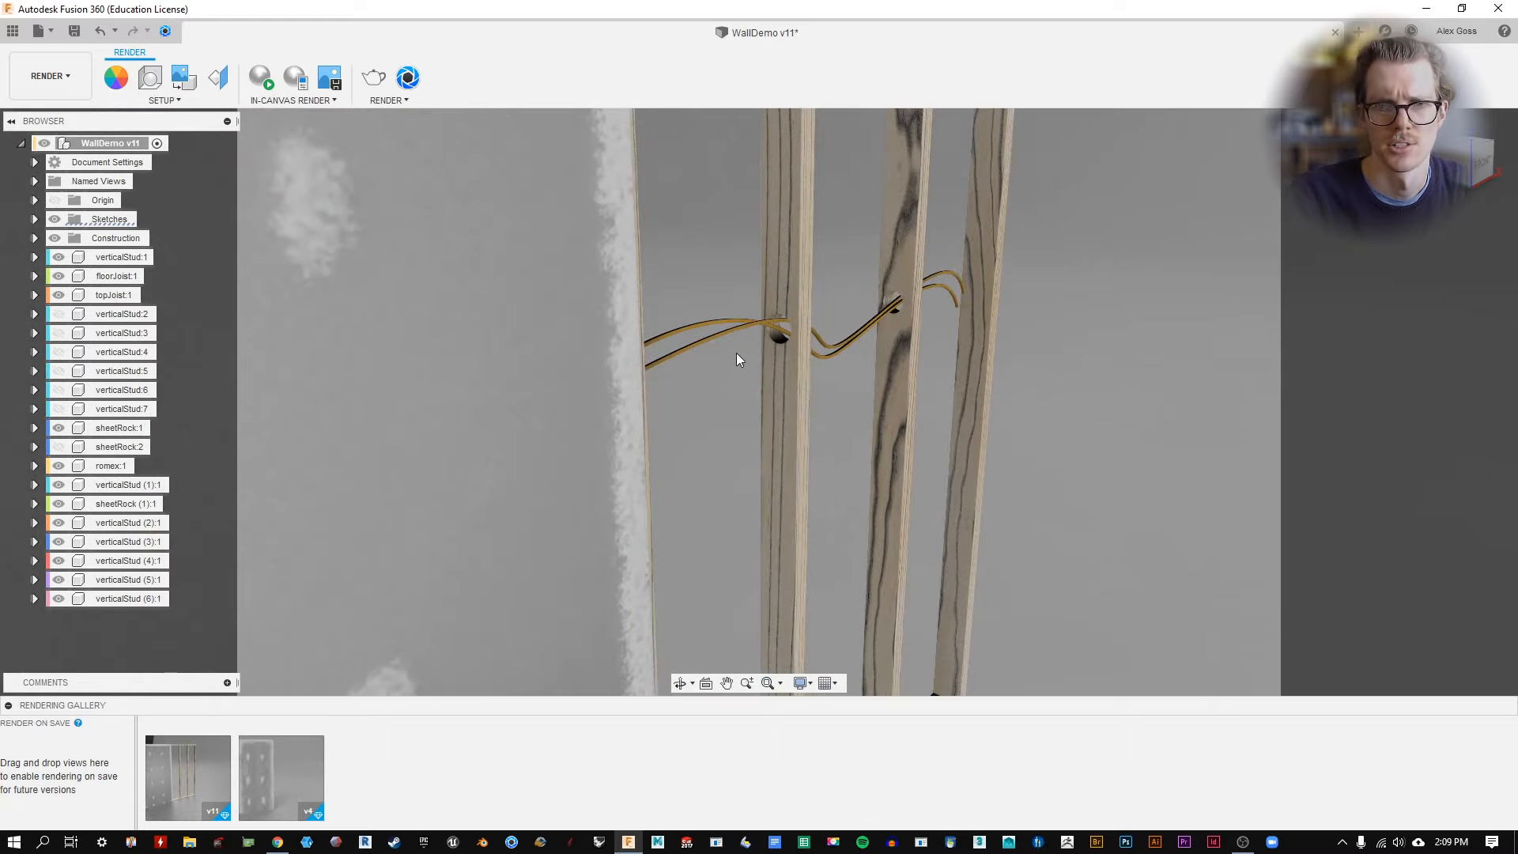
pyautogui.scroll(-5, 1084, 338)
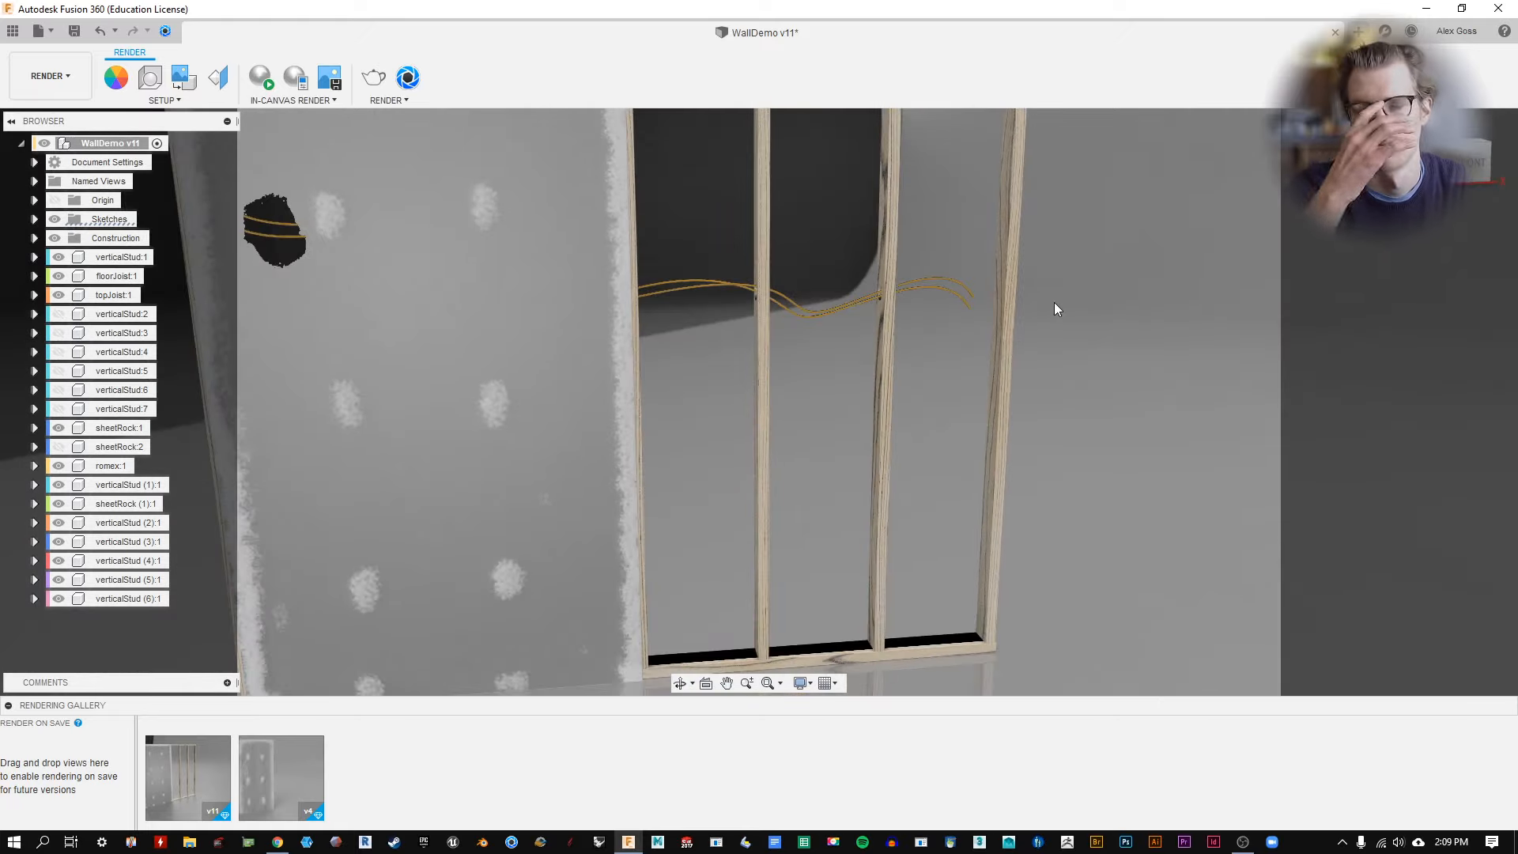
pyautogui.scroll(5, 968, 313)
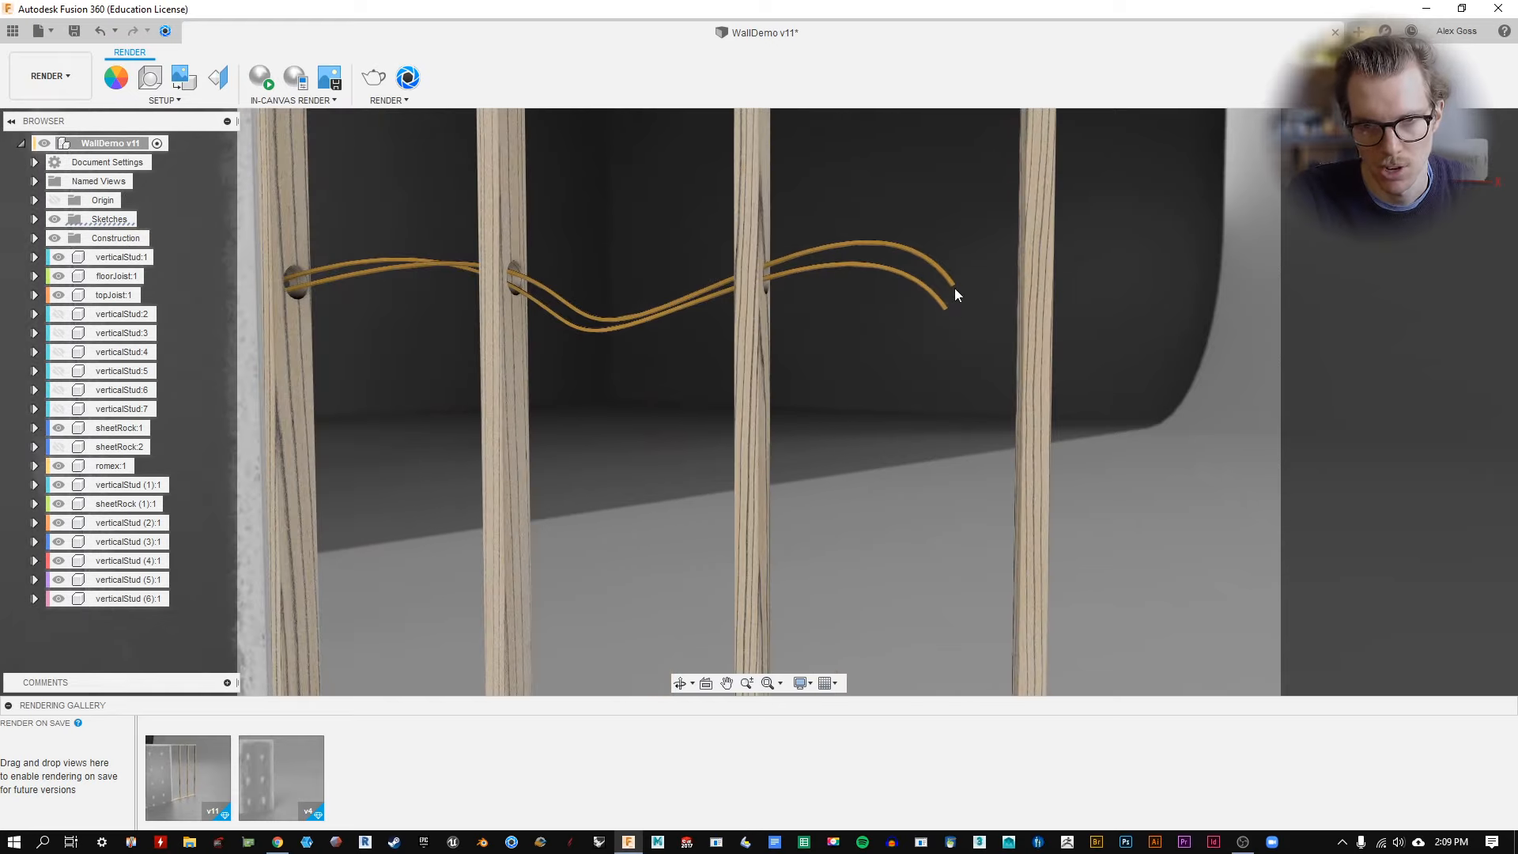
pyautogui.scroll(-6, 881, 396)
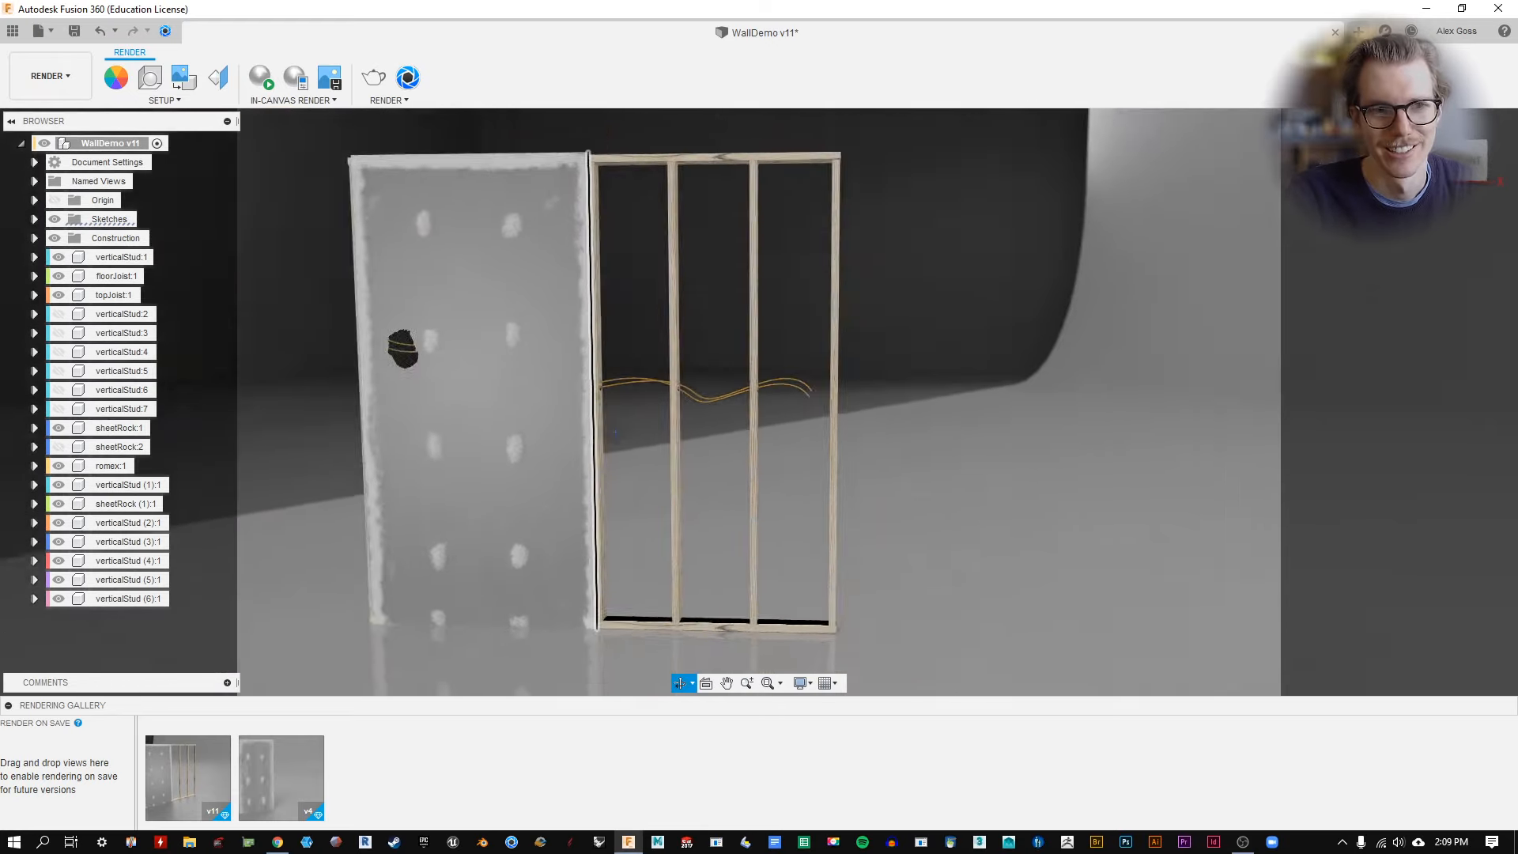
pyautogui.keyDown('shift'); pyautogui.moveTo(615, 433); pyautogui.dragTo(854, 428, button='middle'); pyautogui.keyUp('shift')
pyautogui.scroll(1, 841, 495)
pyautogui.scroll(-2, 835, 479)
pyautogui.scroll(-1, 834, 475)
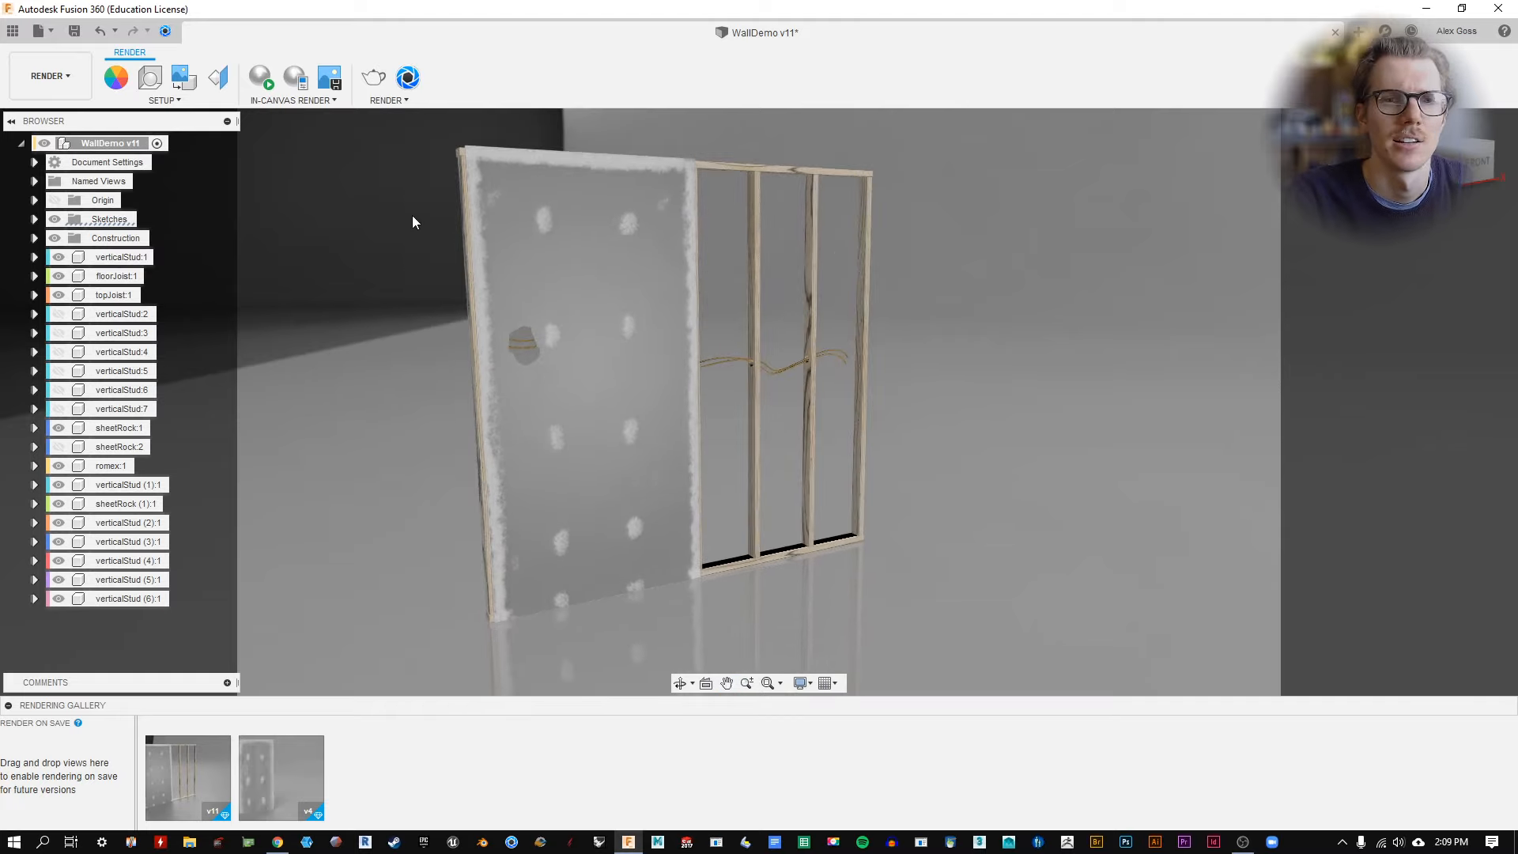
# Attach garage_8k.hdr from the wallBuilding hdri folder as the scene's custom environment.
pyautogui.click(153, 84)
pyautogui.click(1400, 238)
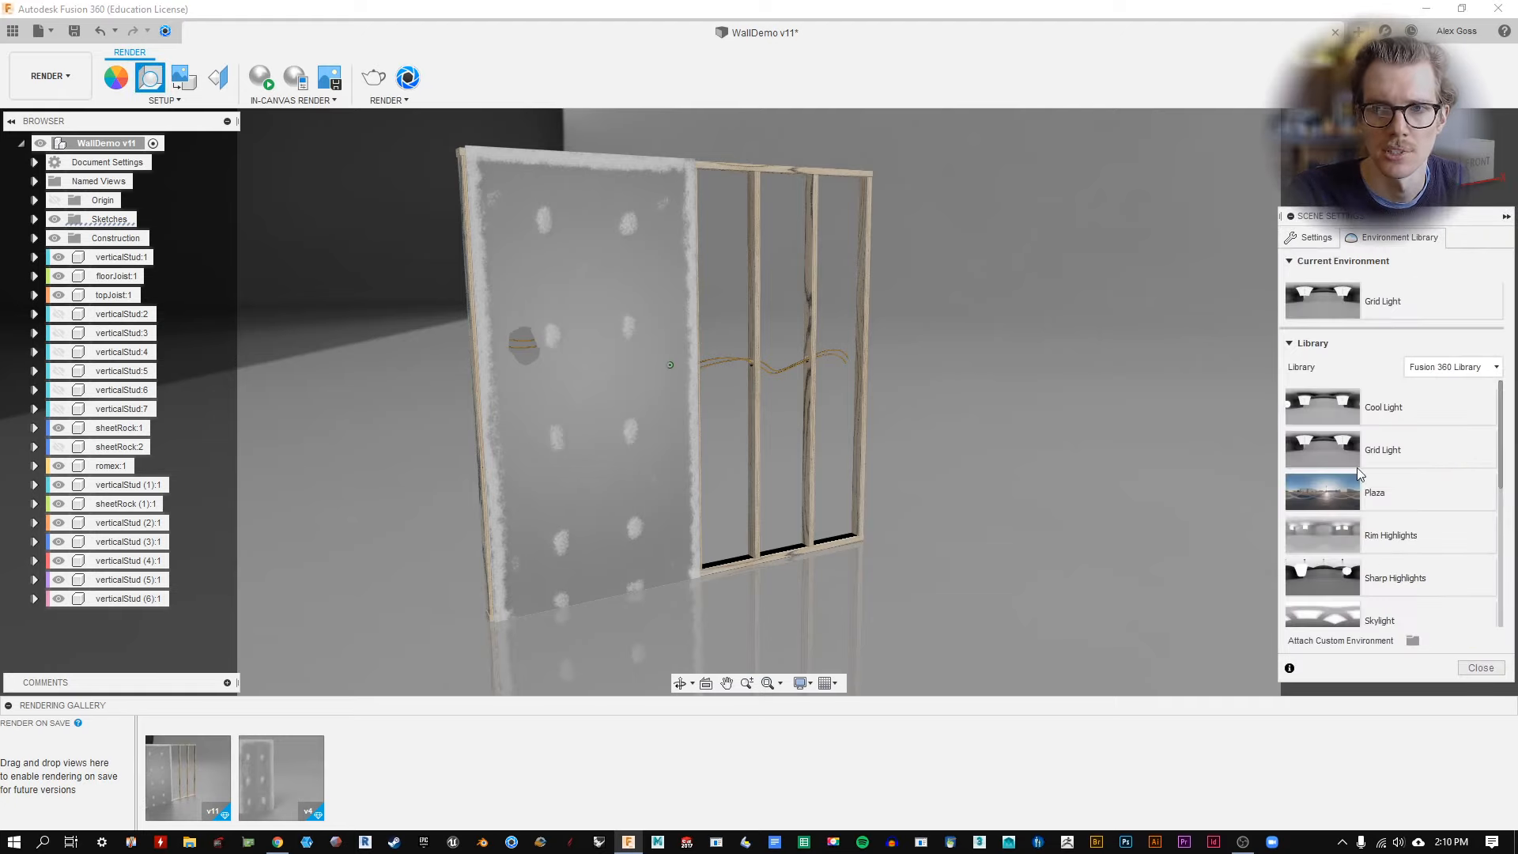
pyautogui.click(1413, 642)
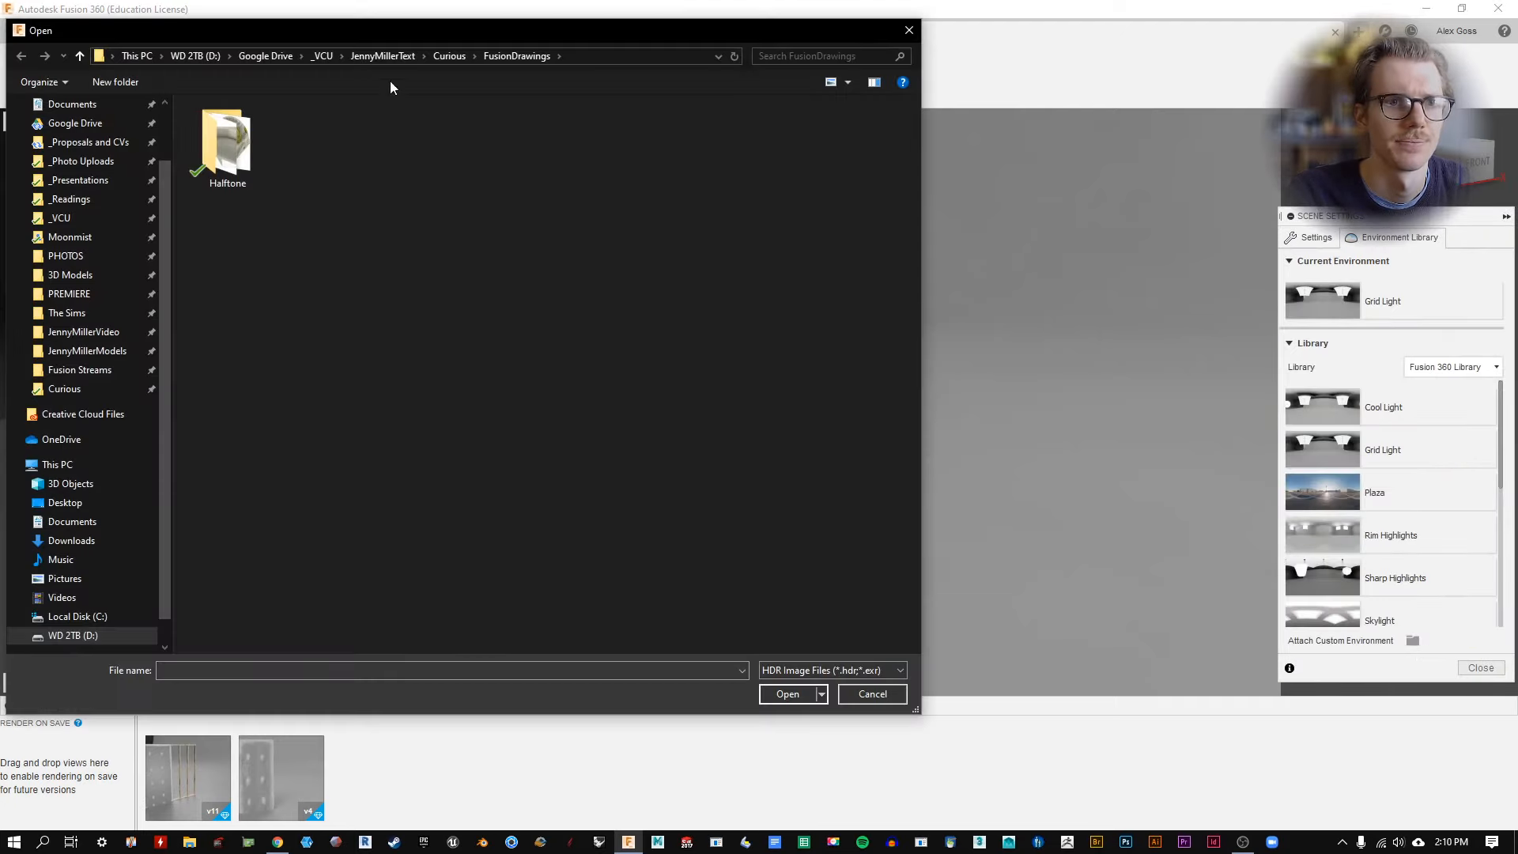
pyautogui.click(79, 370)
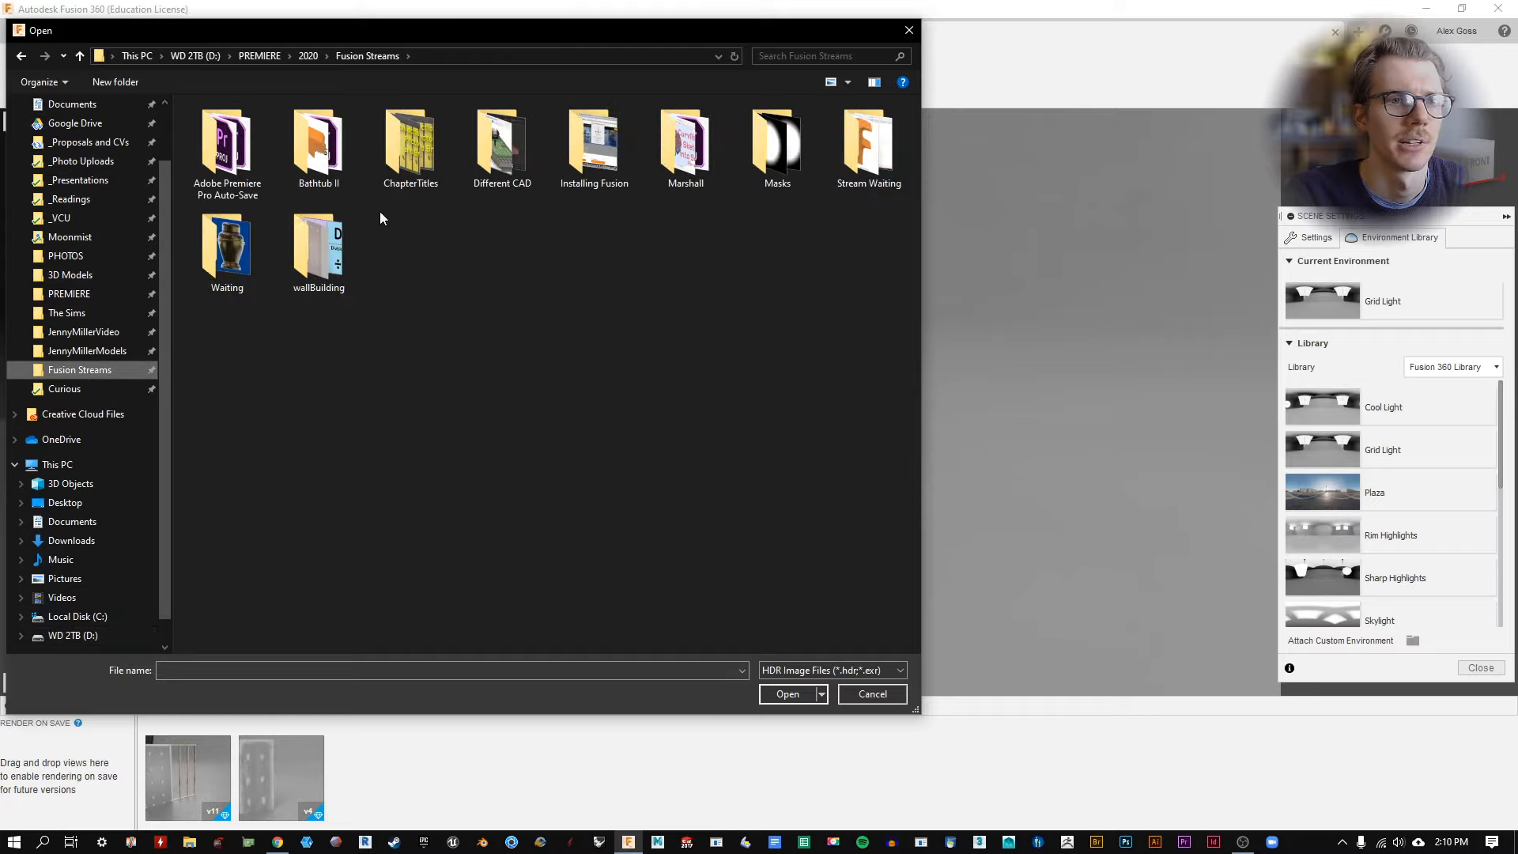
pyautogui.doubleClick(301, 230)
pyautogui.doubleClick(237, 170)
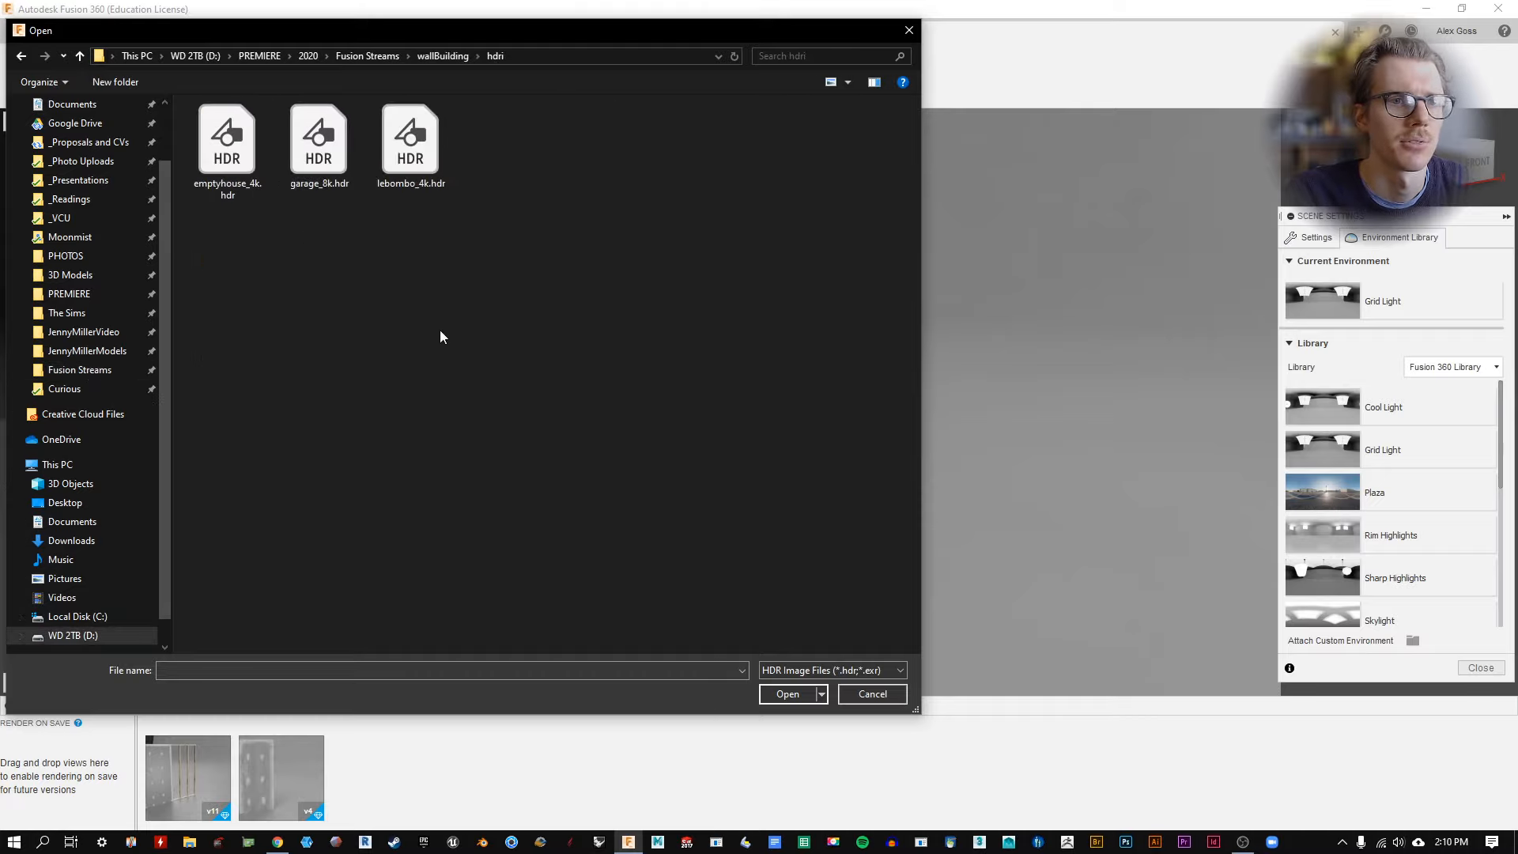
pyautogui.doubleClick(319, 142)
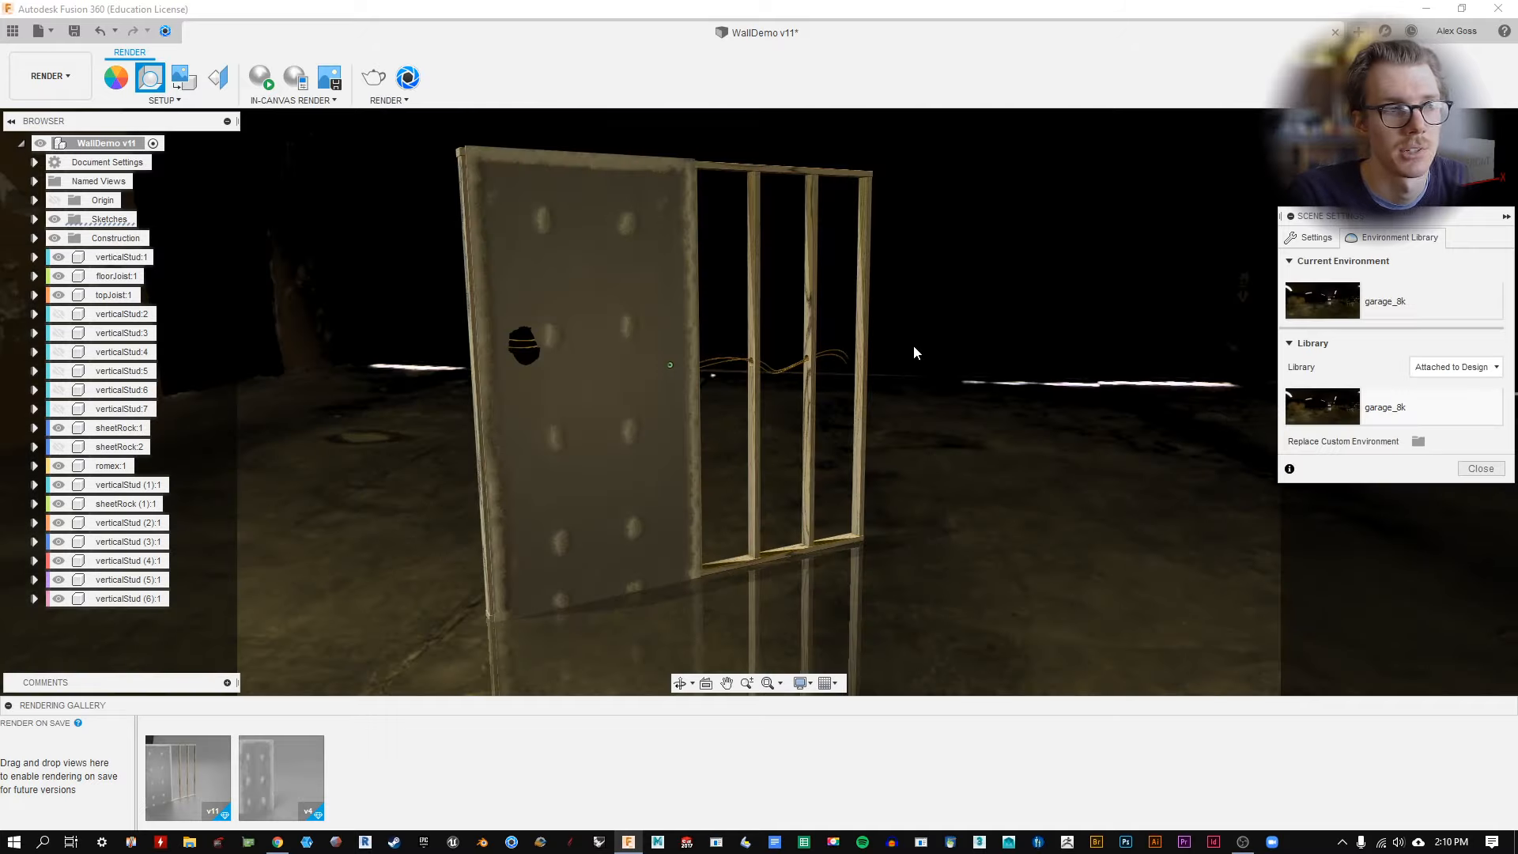
# Rotate the garage environment to -16.7 degrees behind the wall.
pyautogui.keyDown('shift'); pyautogui.moveTo(969, 294); pyautogui.dragTo(908, 266, button='middle'); pyautogui.keyUp('shift')
pyautogui.click(1313, 237)
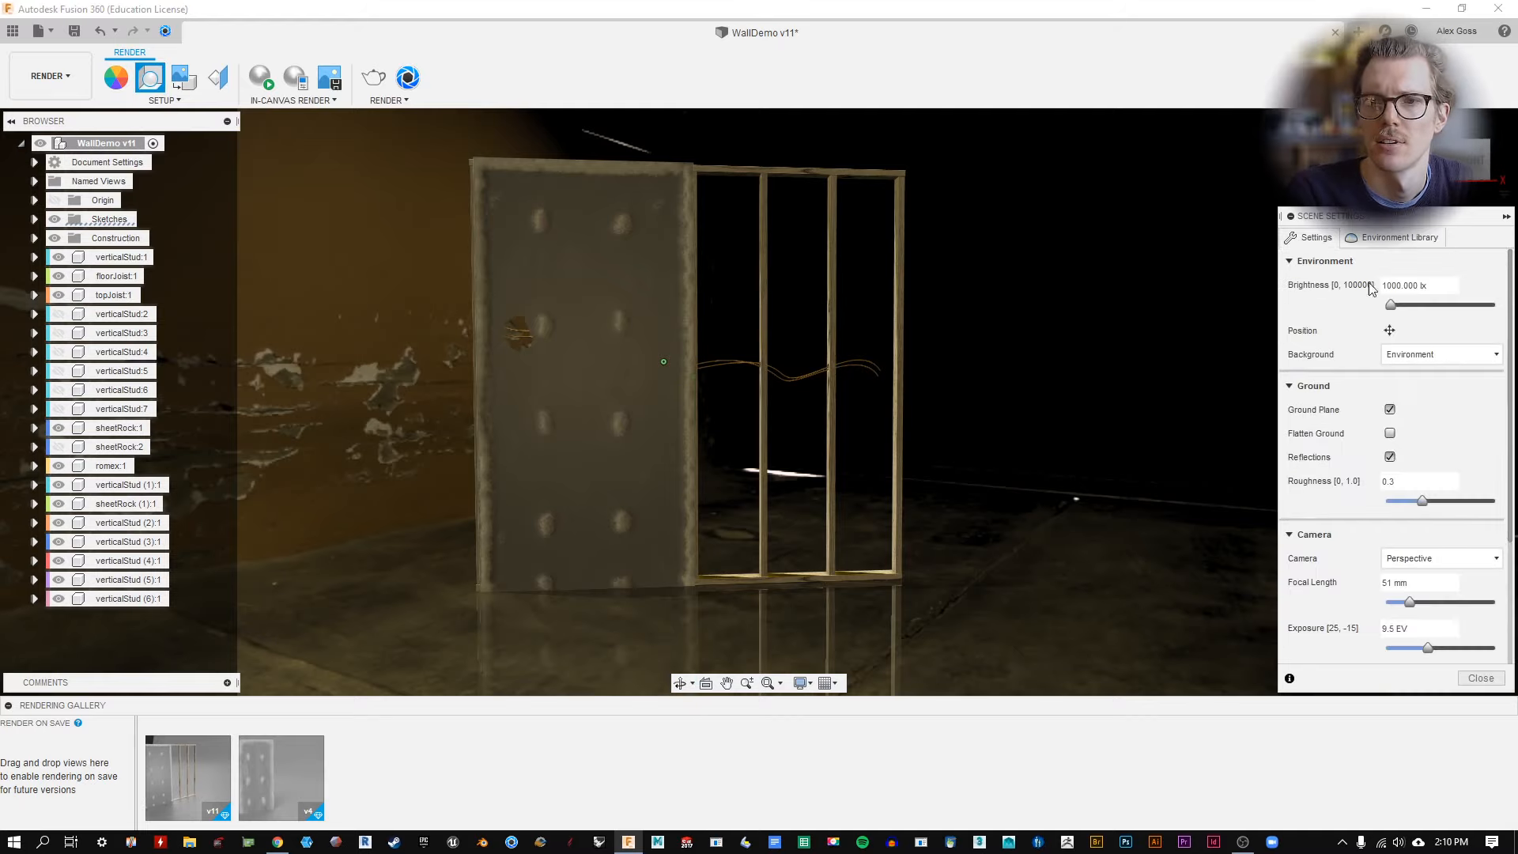
pyautogui.click(1390, 331)
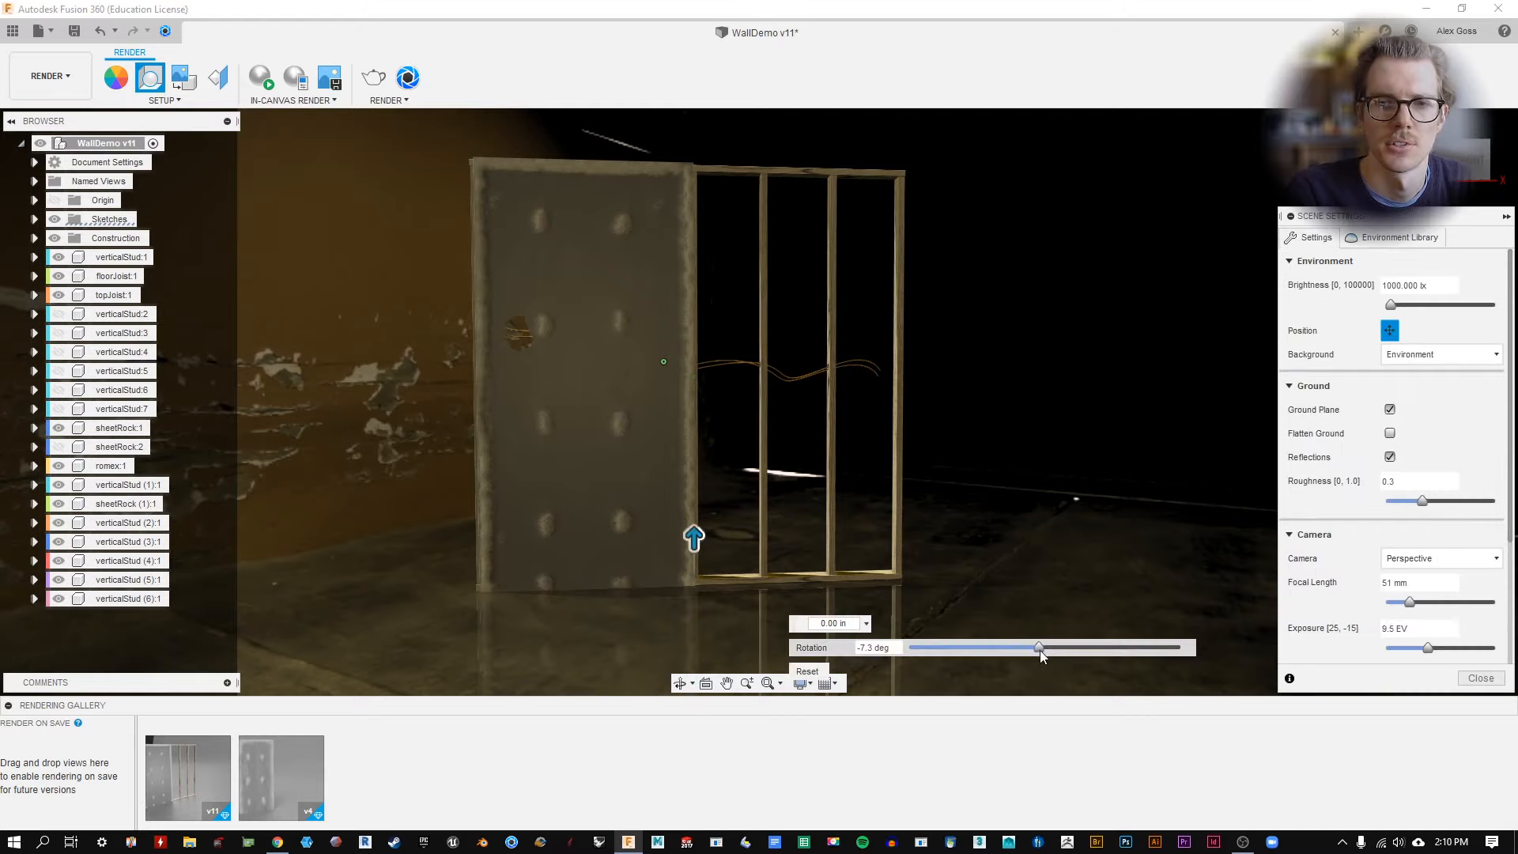
pyautogui.moveTo(1039, 647); pyautogui.dragTo(1032, 648)
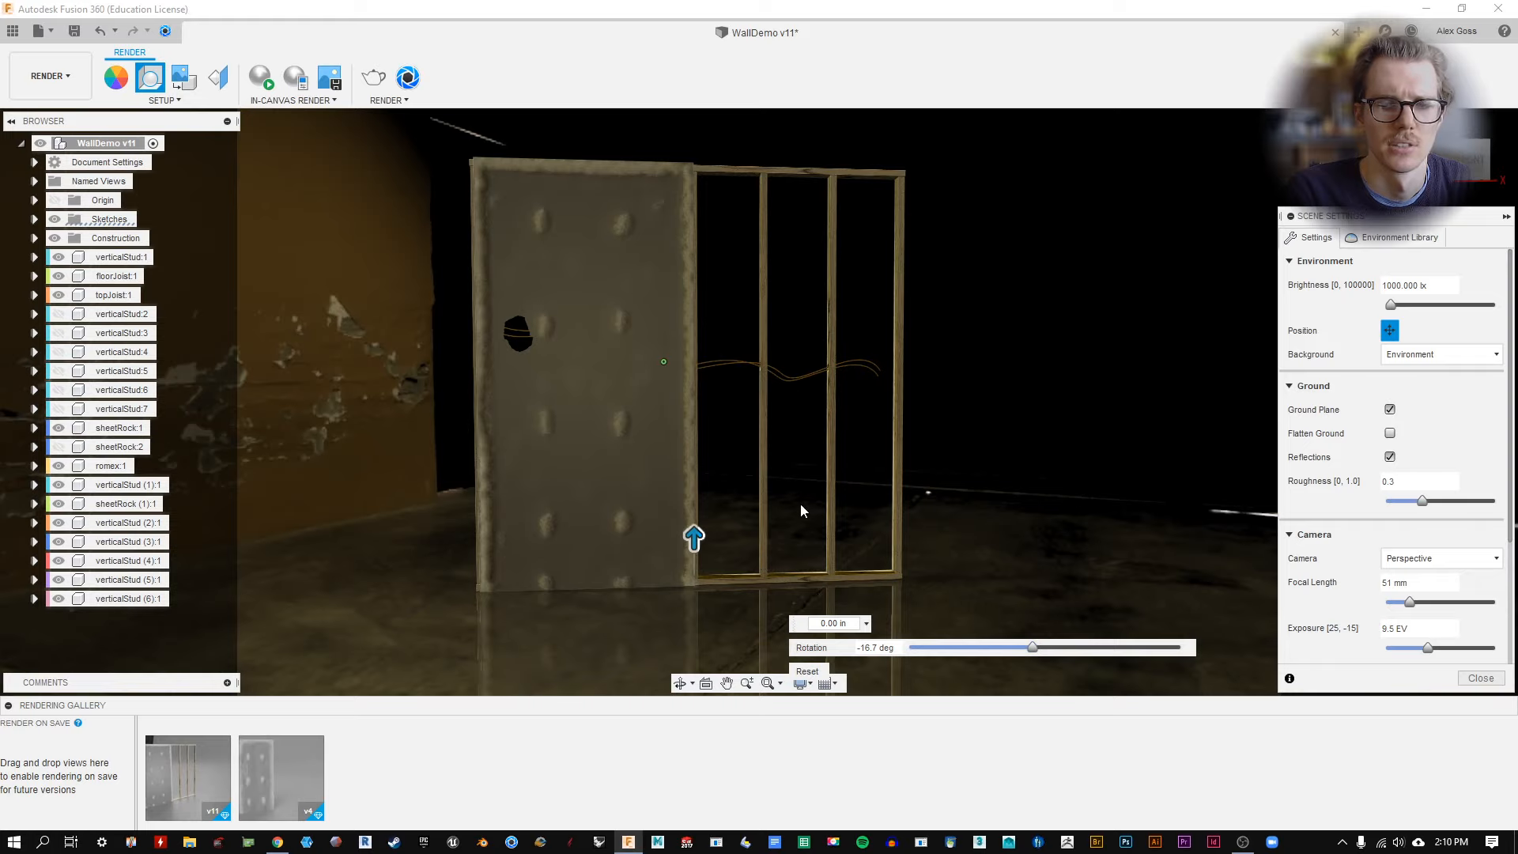
pyautogui.moveTo(851, 438)
pyautogui.keyDown('shift'); pyautogui.mouseDown(button='middle')
pyautogui.moveTo(868, 439)
pyautogui.moveTo(843, 484)
pyautogui.moveTo(923, 441)
pyautogui.moveTo(794, 383)
pyautogui.mouseUp(button='middle'); pyautogui.keyUp('shift')
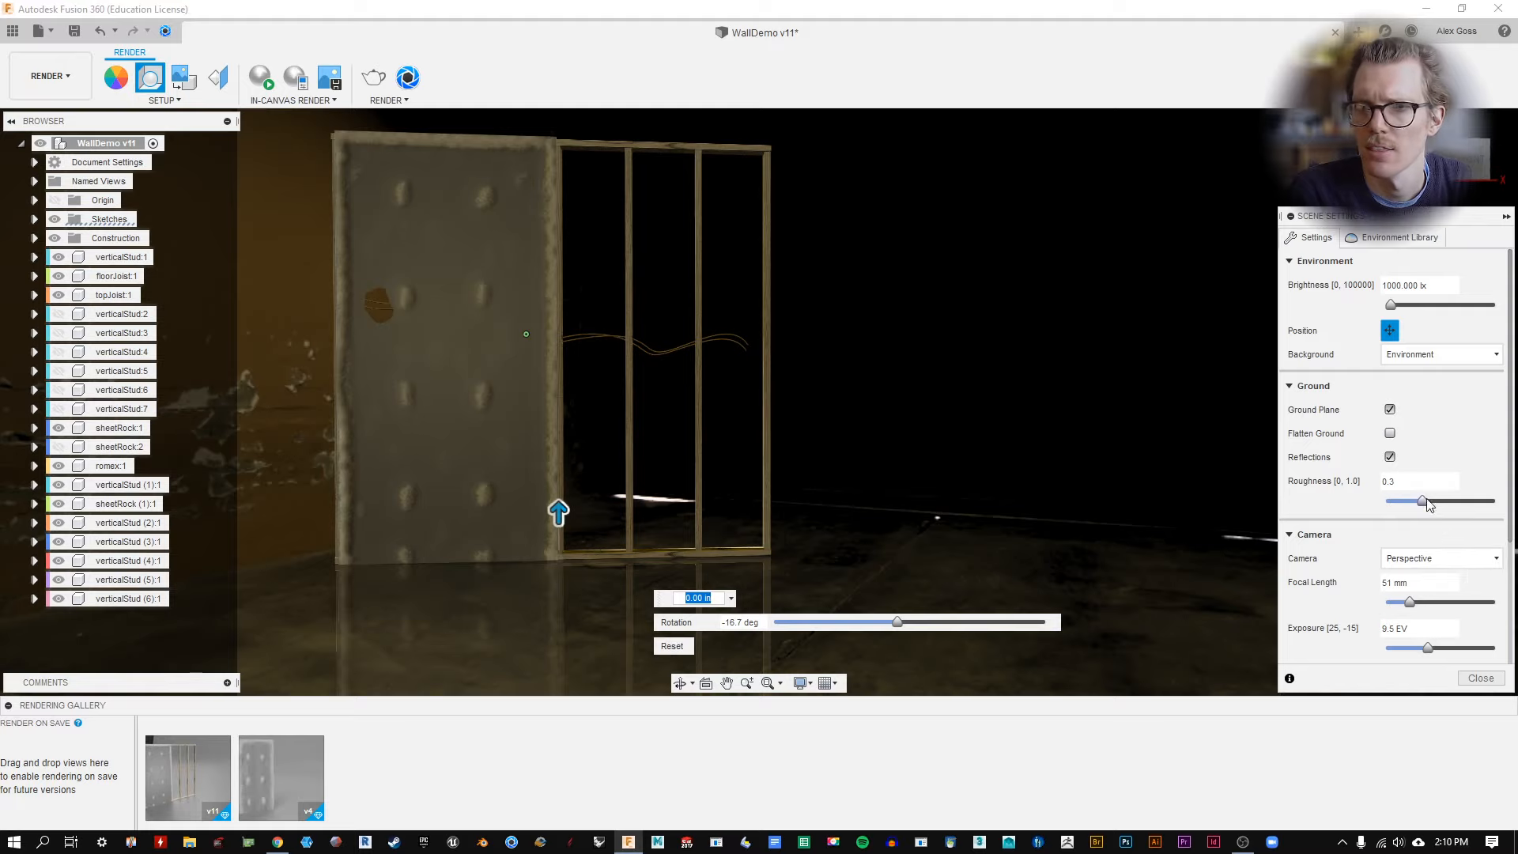
# Try a camera focal length of 56 mm and return it to 51 mm.
pyautogui.moveTo(1410, 600); pyautogui.dragTo(1413, 601)
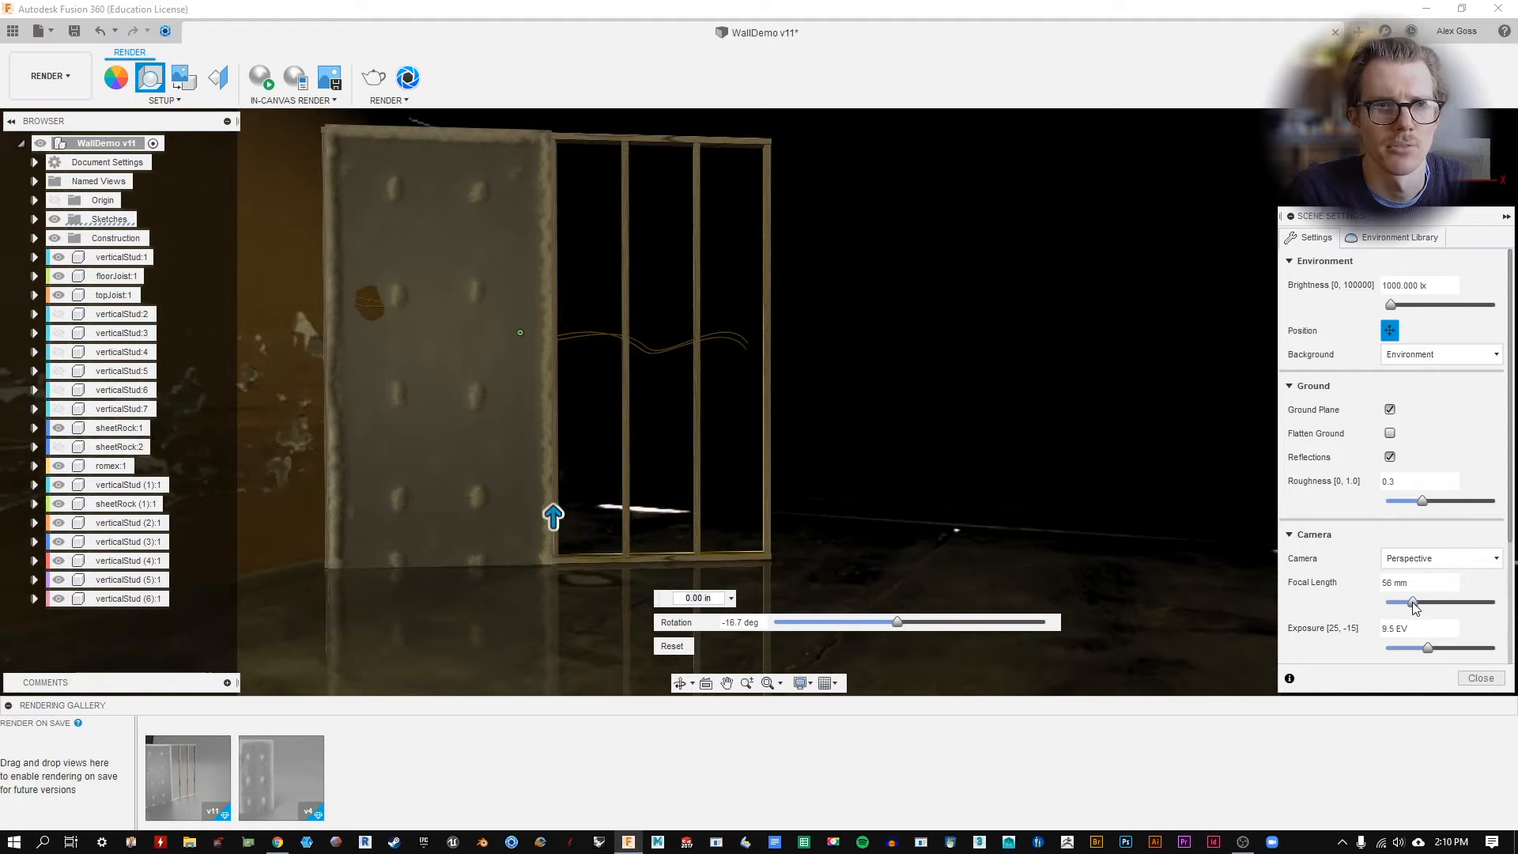
pyautogui.moveTo(1003, 355); pyautogui.dragTo(998, 425, button='middle')
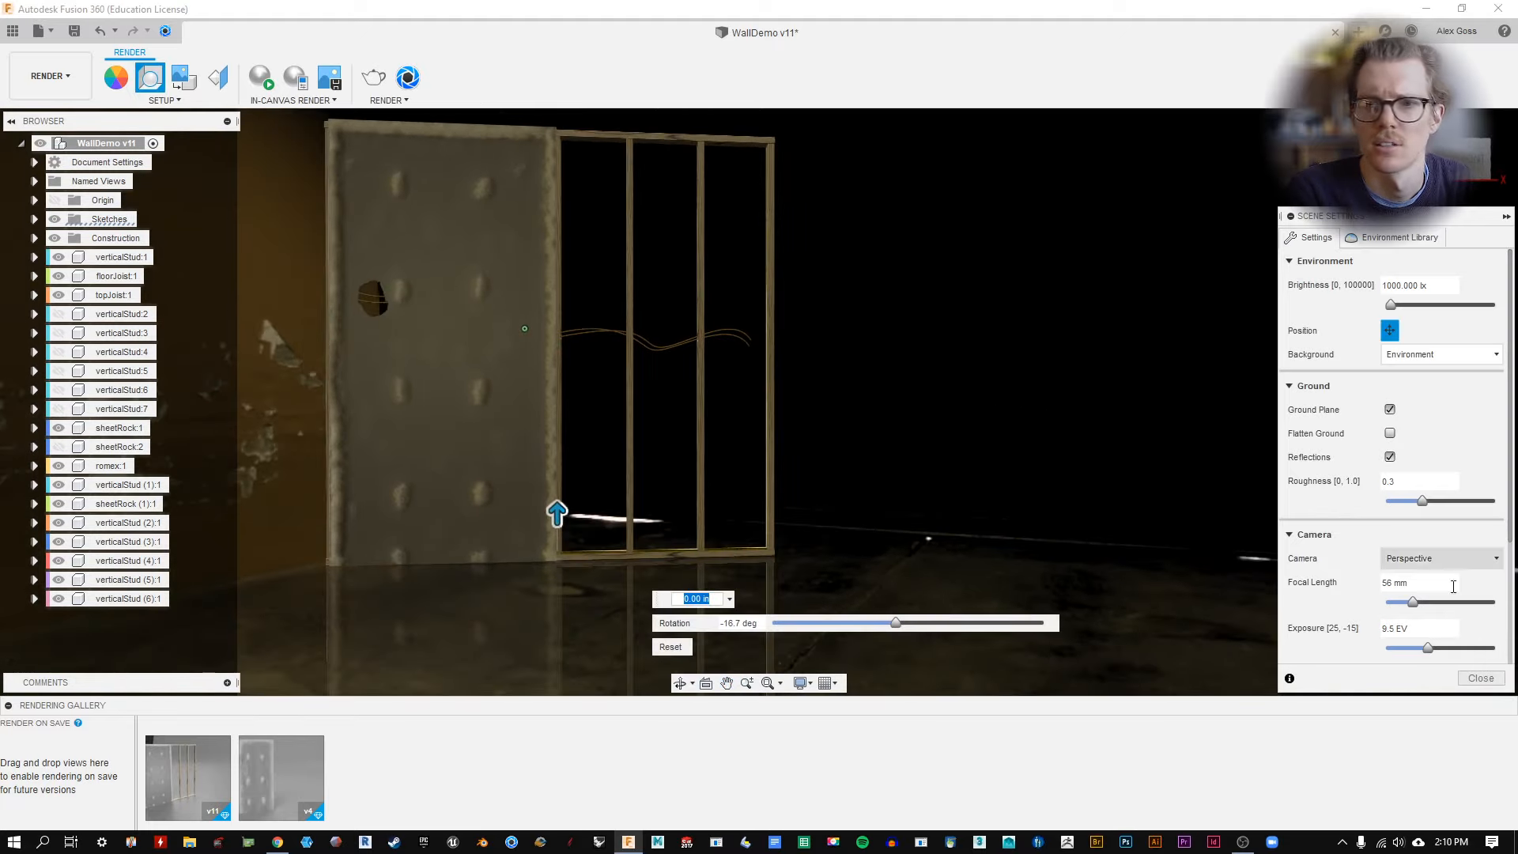
pyautogui.moveTo(1415, 604); pyautogui.dragTo(1412, 606)
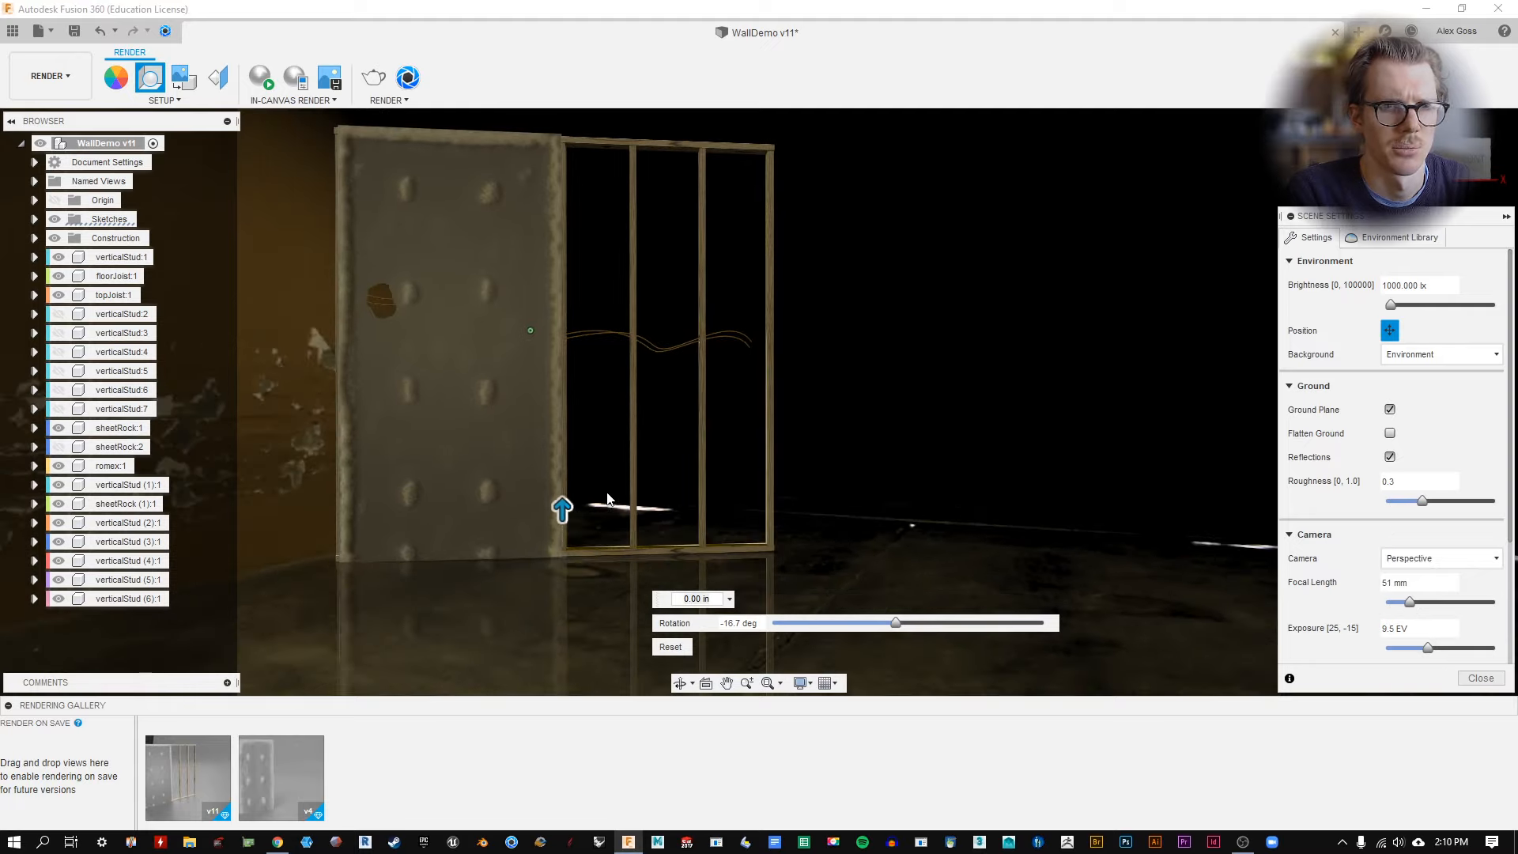
# Frame the whole wall in the garage scene and set the environment brightness to about 3333 lx.
pyautogui.moveTo(678, 419); pyautogui.dragTo(710, 425, button='middle')
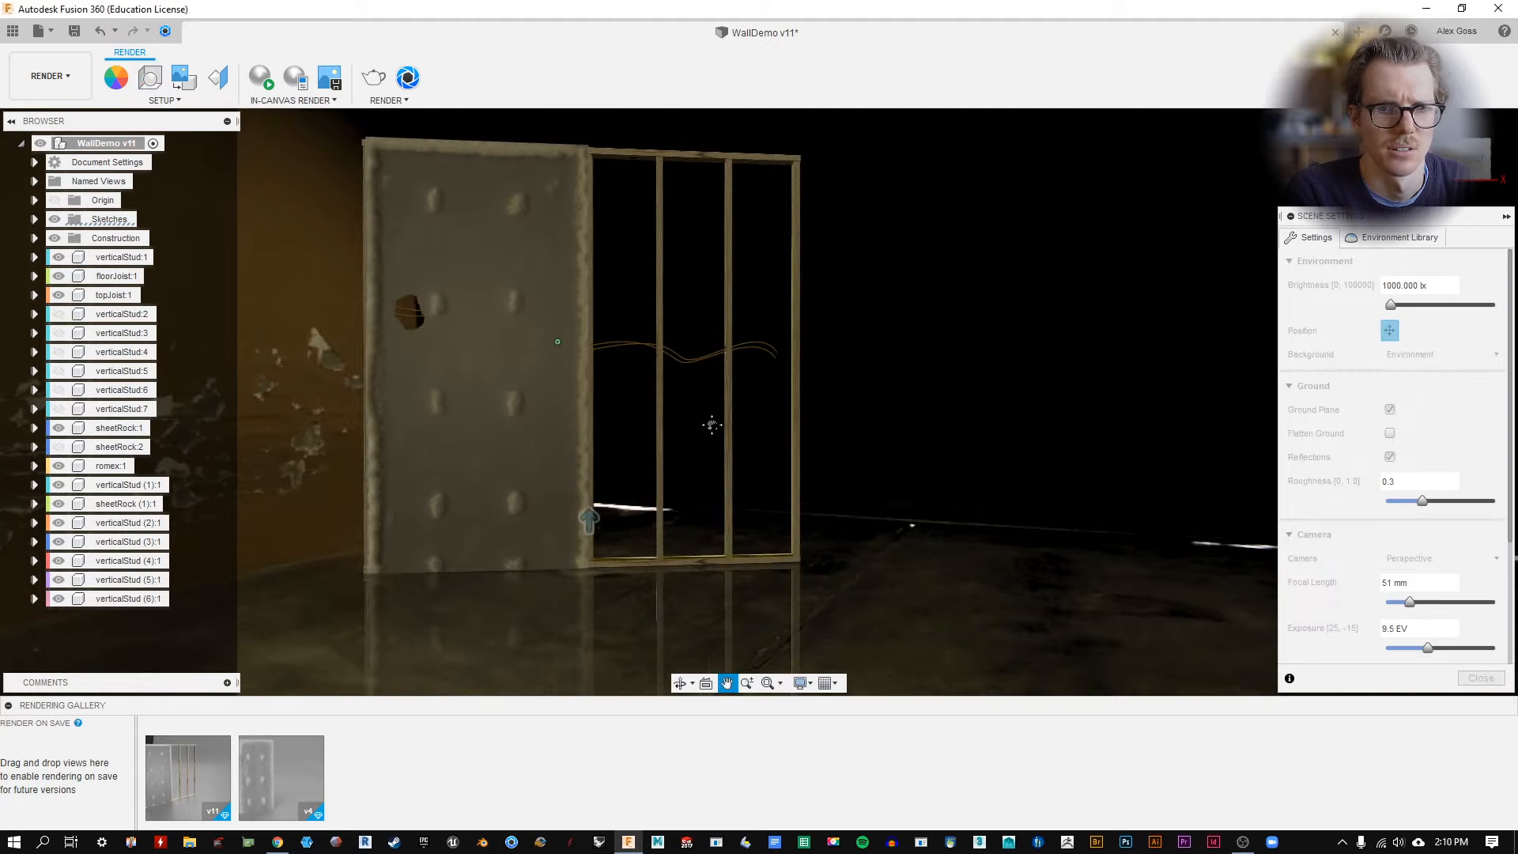
pyautogui.scroll(-1, 713, 426)
pyautogui.scroll(3, 713, 426)
pyautogui.scroll(-2, 714, 425)
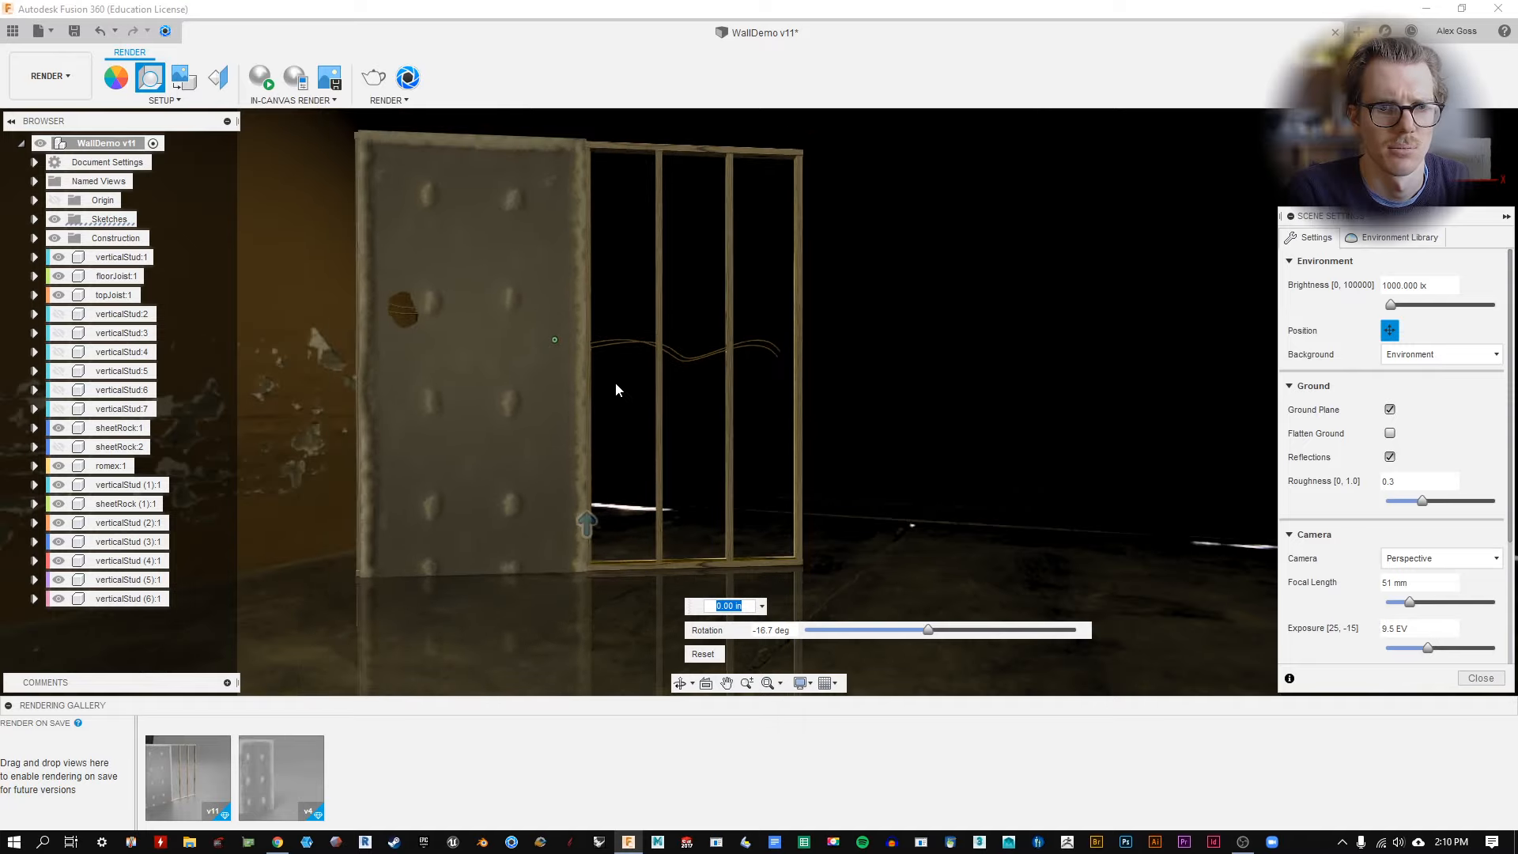
pyautogui.moveTo(617, 385)
pyautogui.mouseDown(button='middle')
pyautogui.moveTo(636, 386)
pyautogui.moveTo(644, 430)
pyautogui.moveTo(634, 410)
pyautogui.moveTo(654, 387)
pyautogui.moveTo(614, 392)
pyautogui.mouseUp(button='middle')
pyautogui.scroll(1, 635, 391)
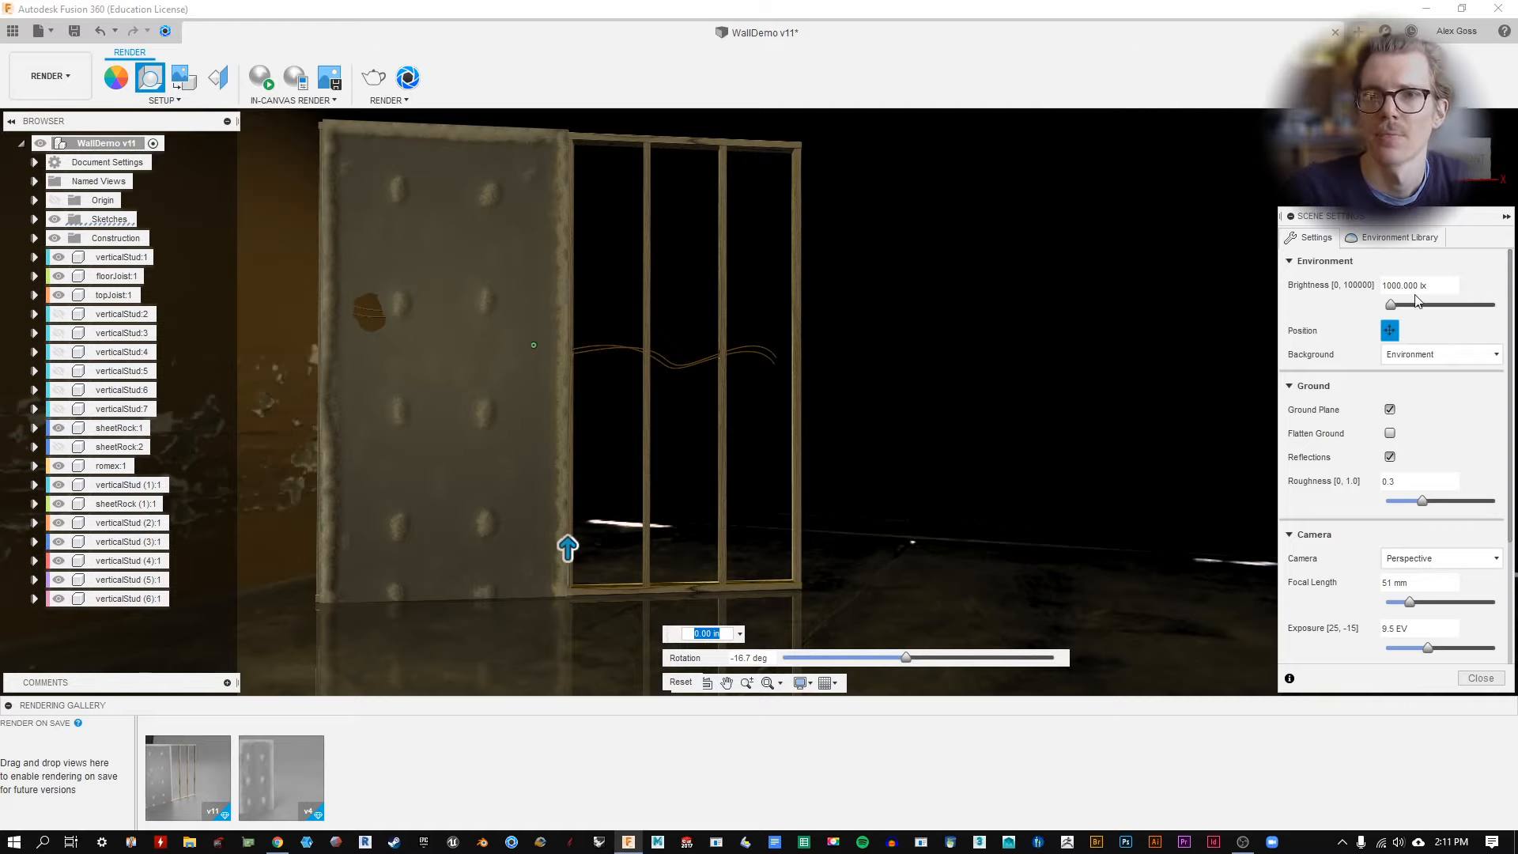
pyautogui.moveTo(1391, 307)
pyautogui.mouseDown()
pyautogui.moveTo(1476, 306)
pyautogui.moveTo(1394, 311)
pyautogui.moveTo(1407, 308)
pyautogui.mouseUp()
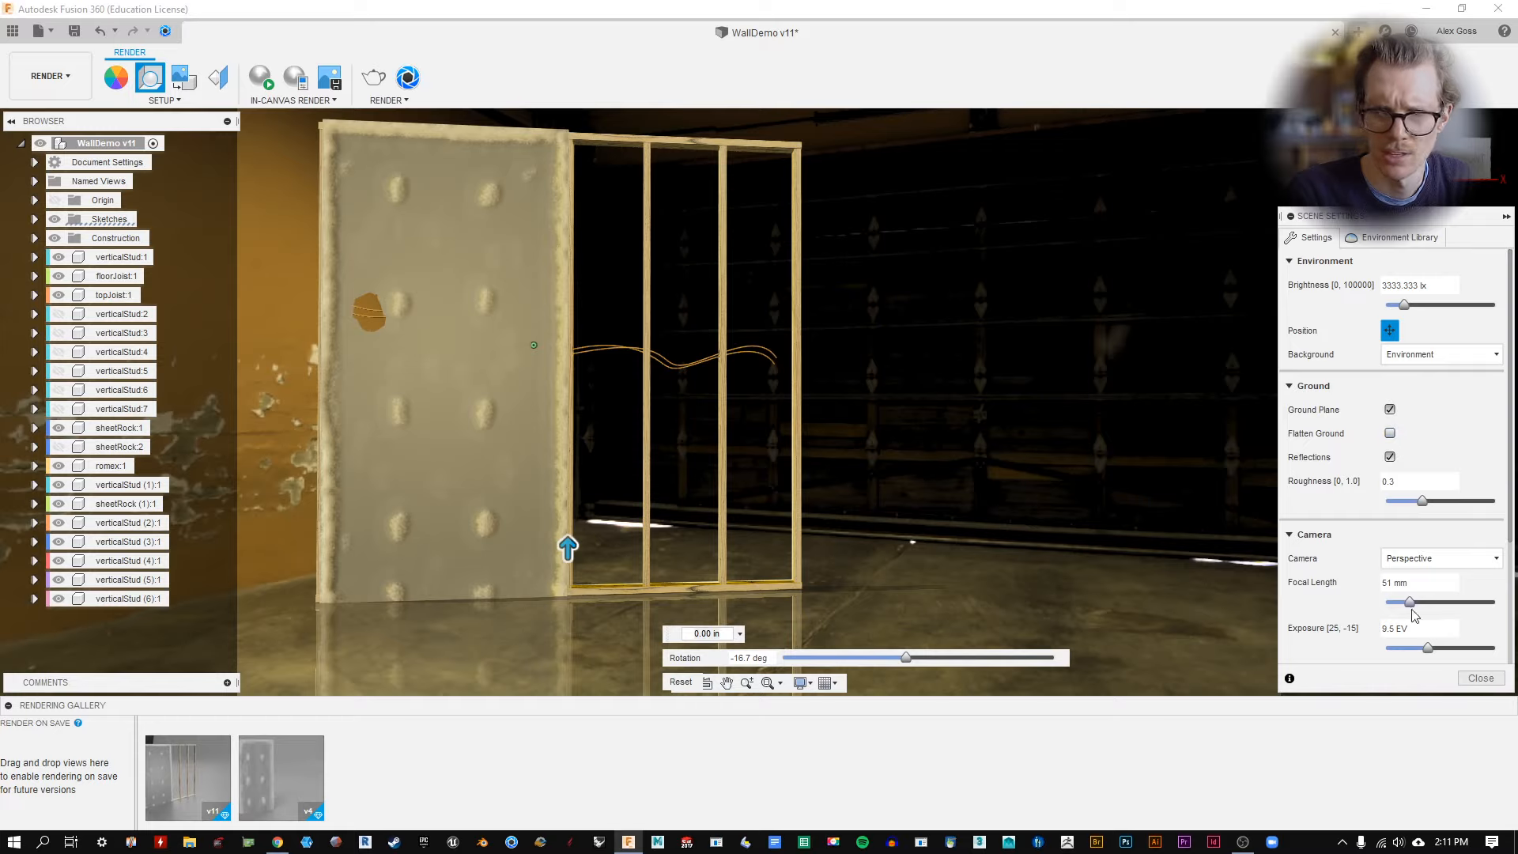
# Try the Orthographic camera, return it to Perspective and close the scene settings.
pyautogui.click(1465, 566)
pyautogui.click(1405, 579)
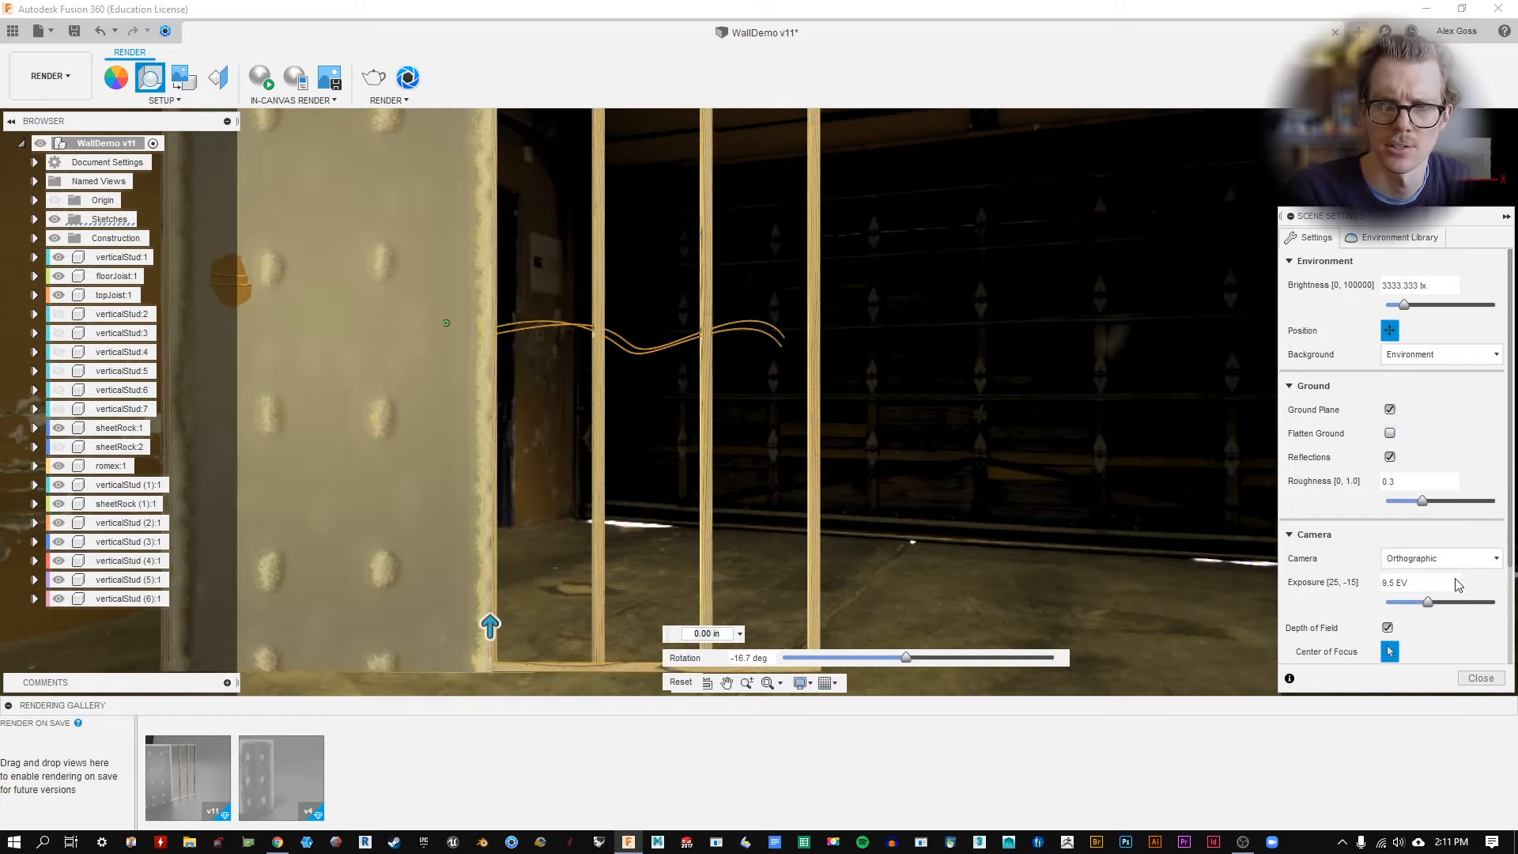
pyautogui.click(1437, 550)
pyautogui.click(1437, 597)
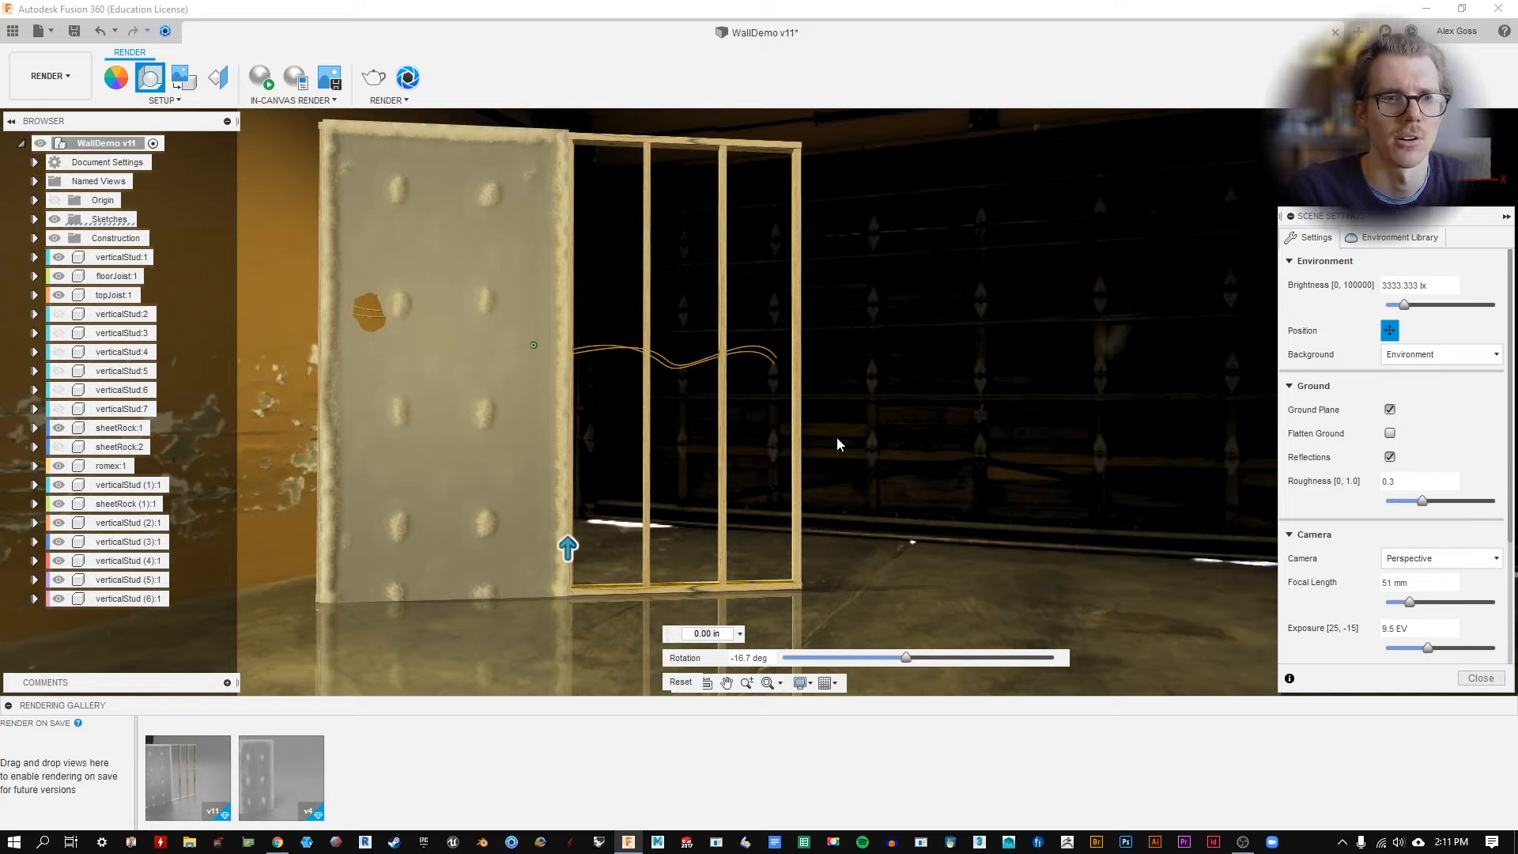
pyautogui.keyDown('shift'); pyautogui.moveTo(838, 441); pyautogui.dragTo(841, 436, button='middle'); pyautogui.keyUp('shift')
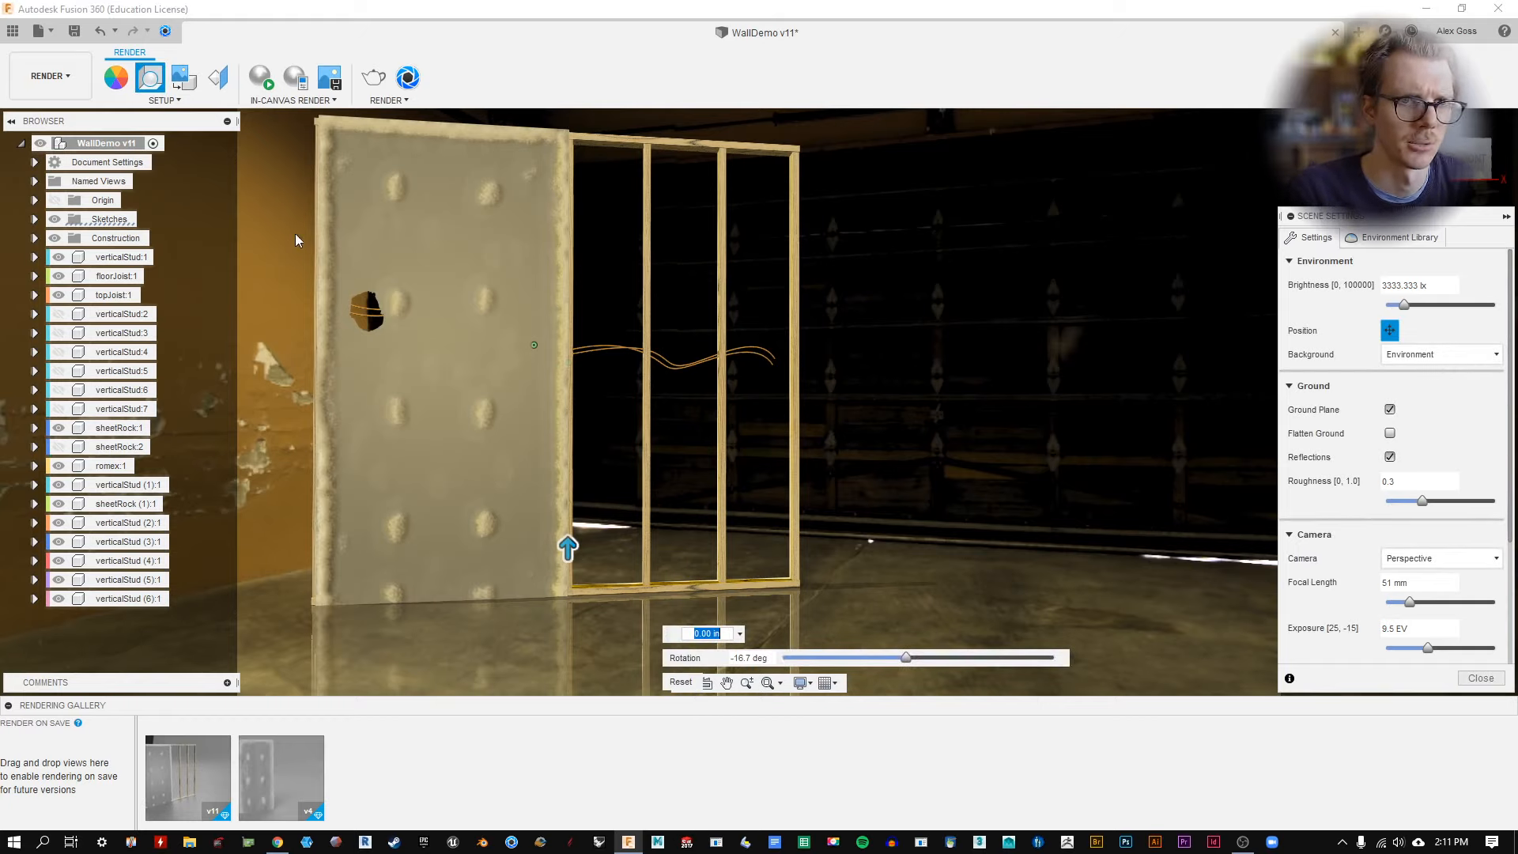
pyautogui.click(1481, 679)
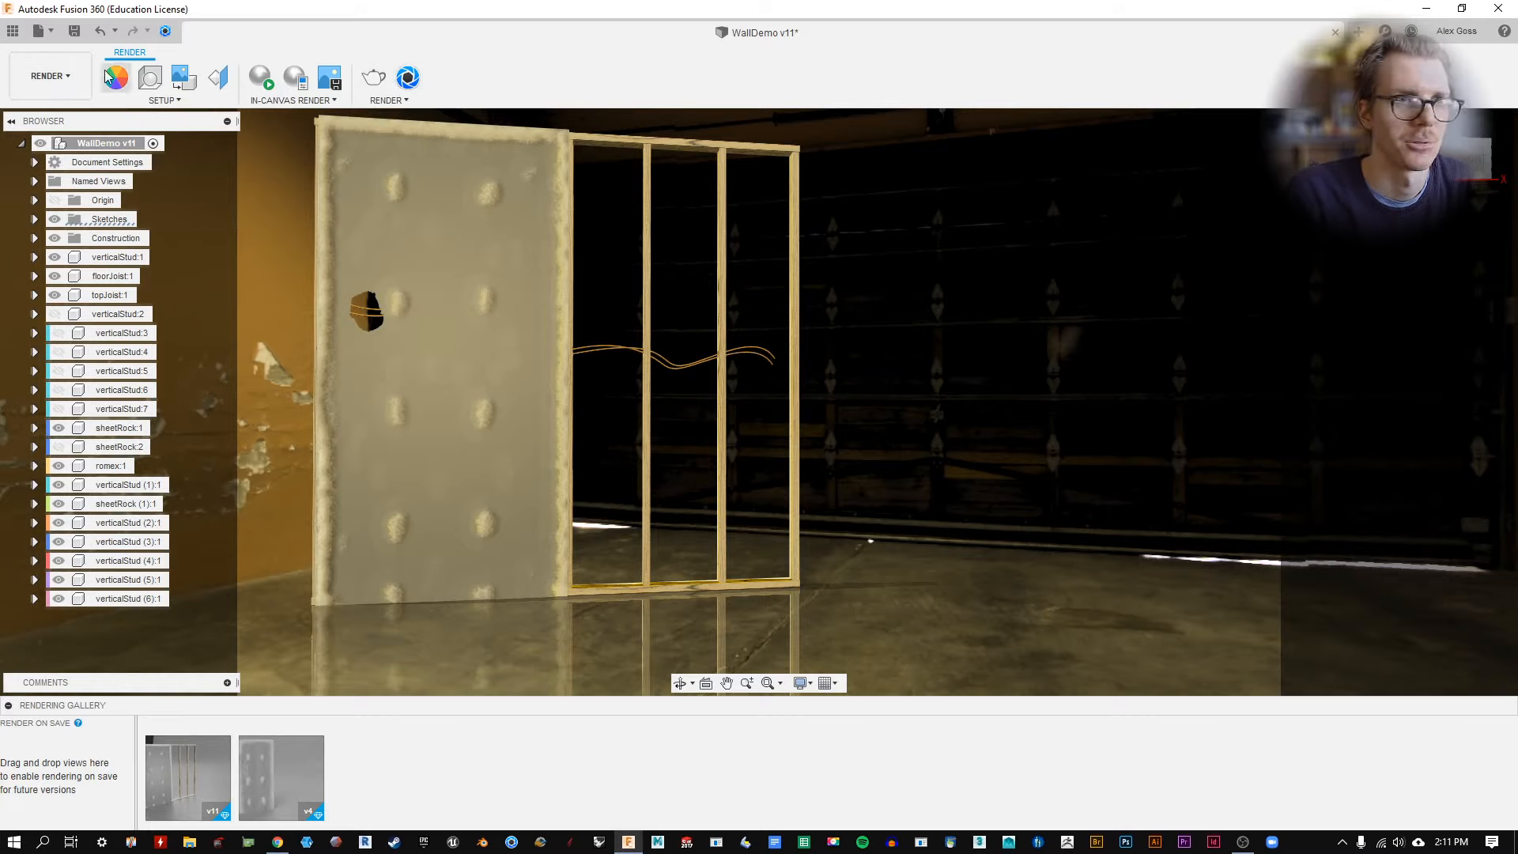
# Look through the prop models in the project's Wall Props folder.
pyautogui.click(22, 36)
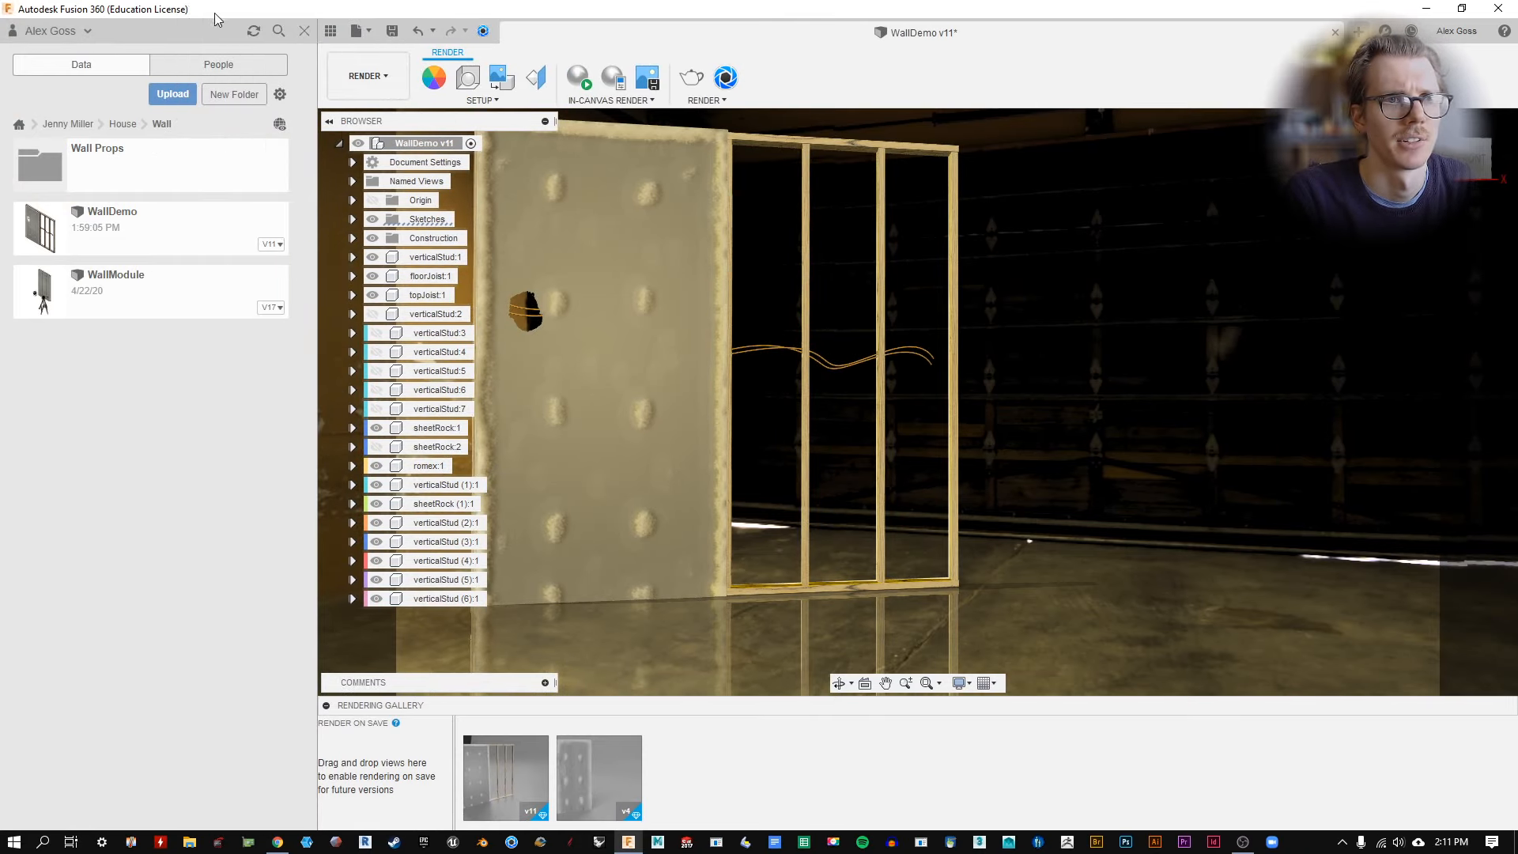
pyautogui.click(331, 32)
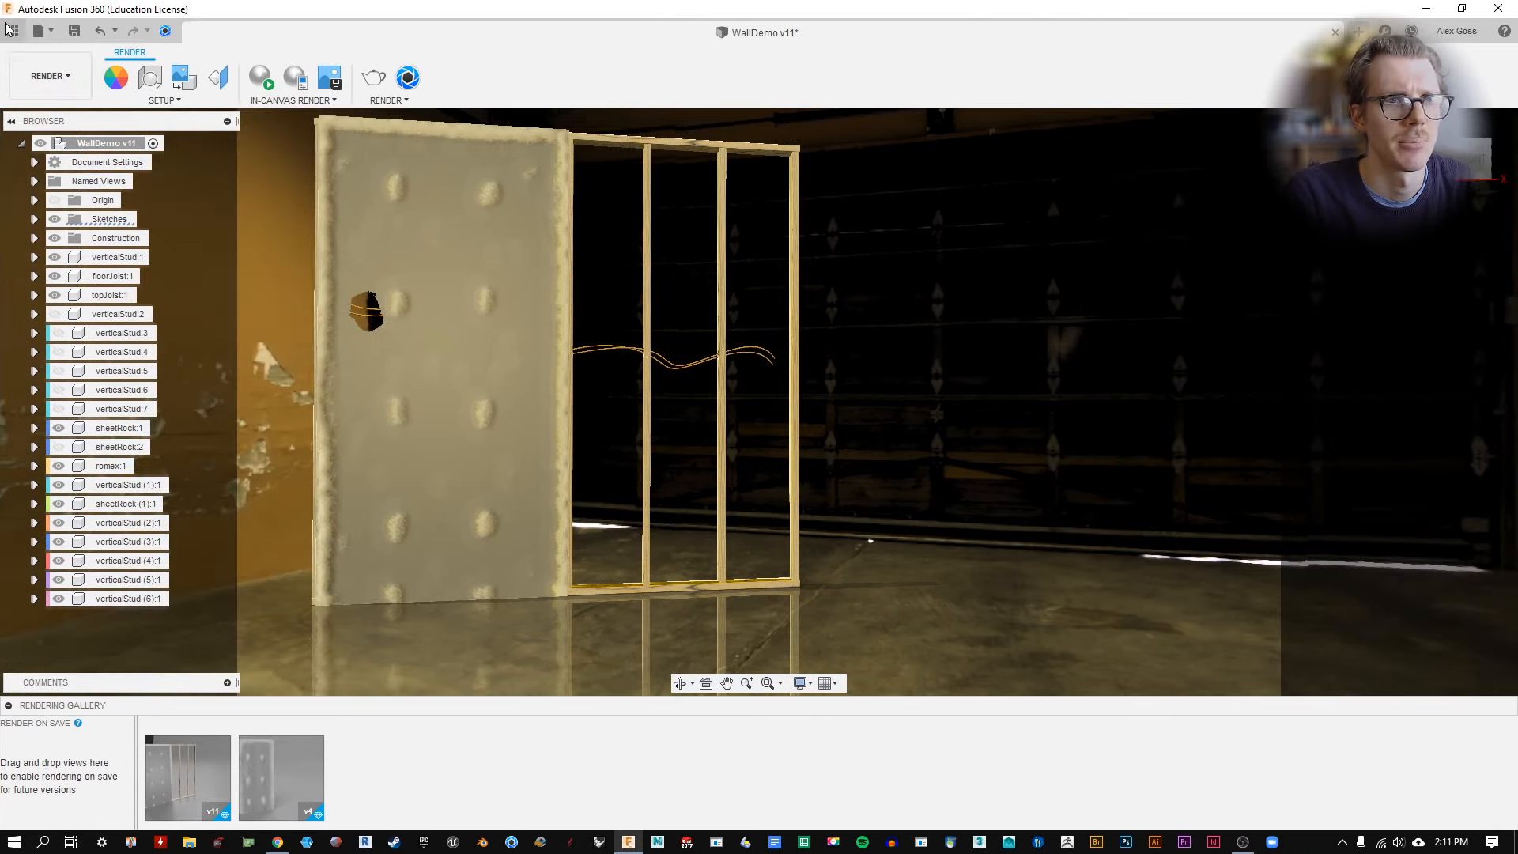
pyautogui.click(12, 30)
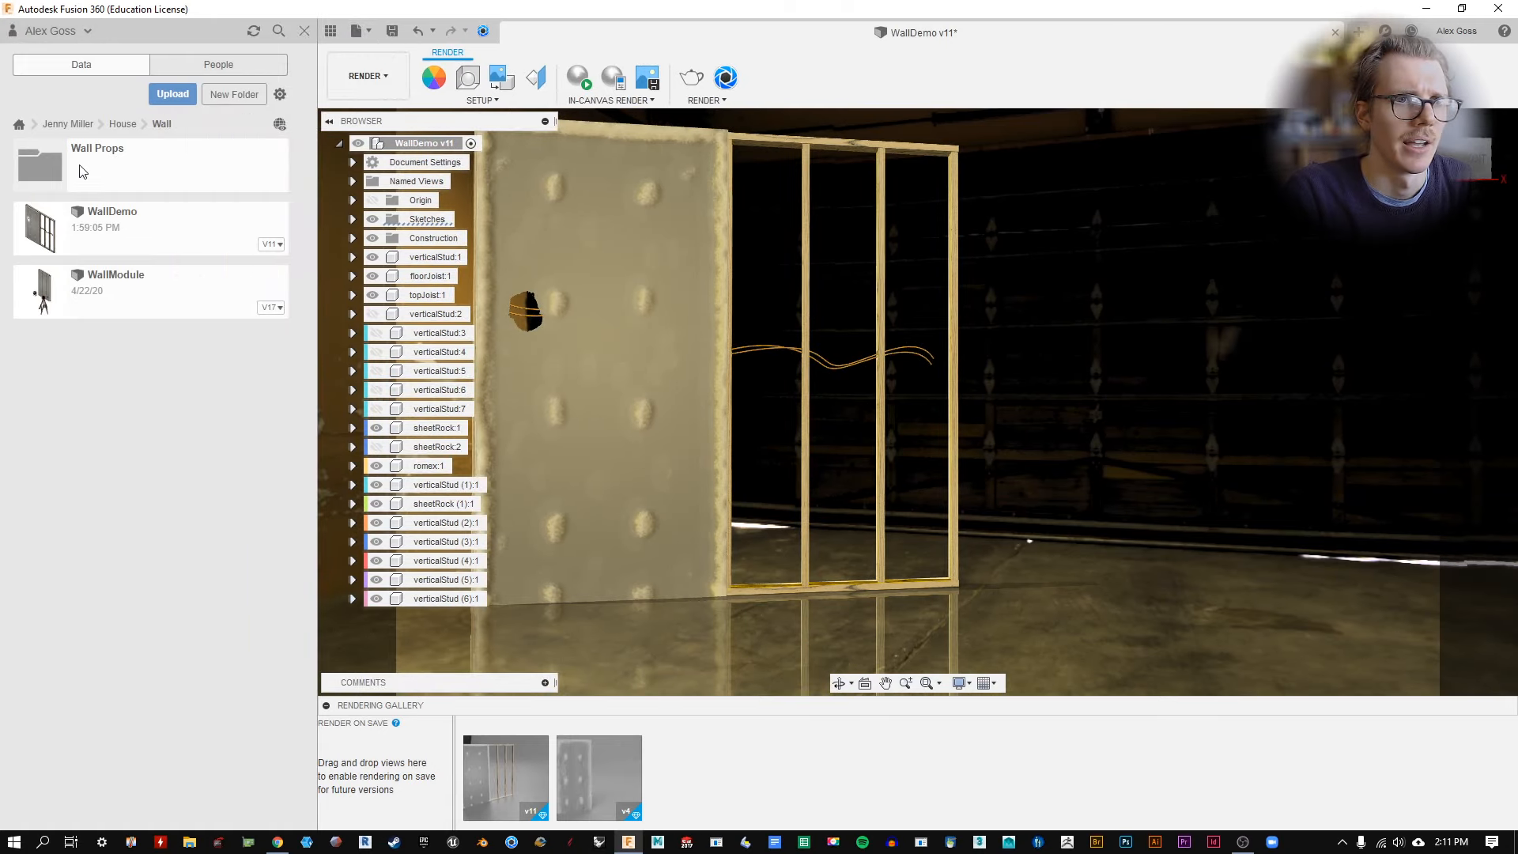
pyautogui.click(82, 171)
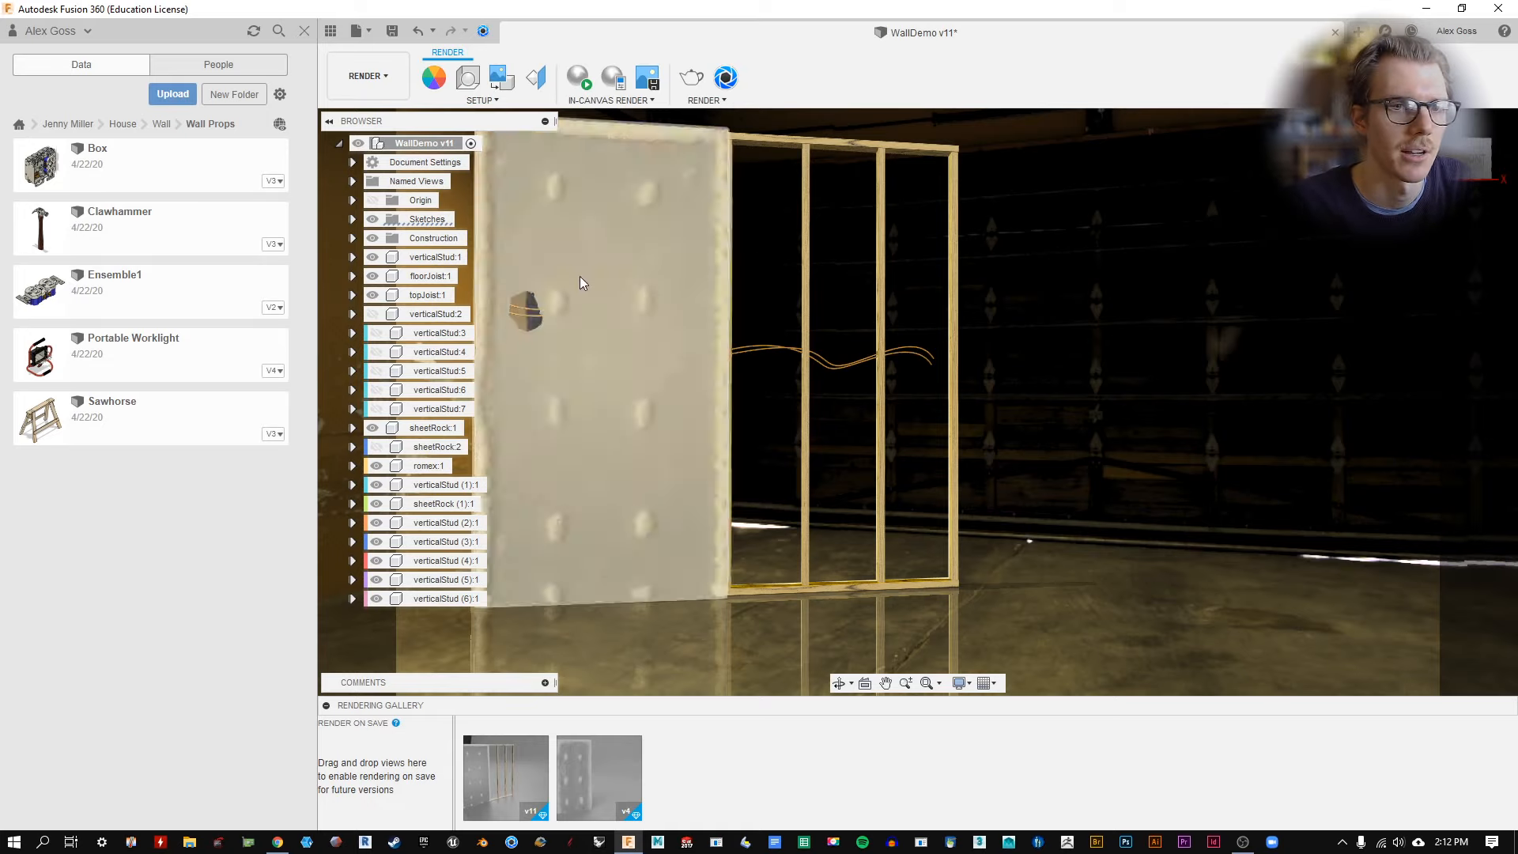
pyautogui.click(303, 30)
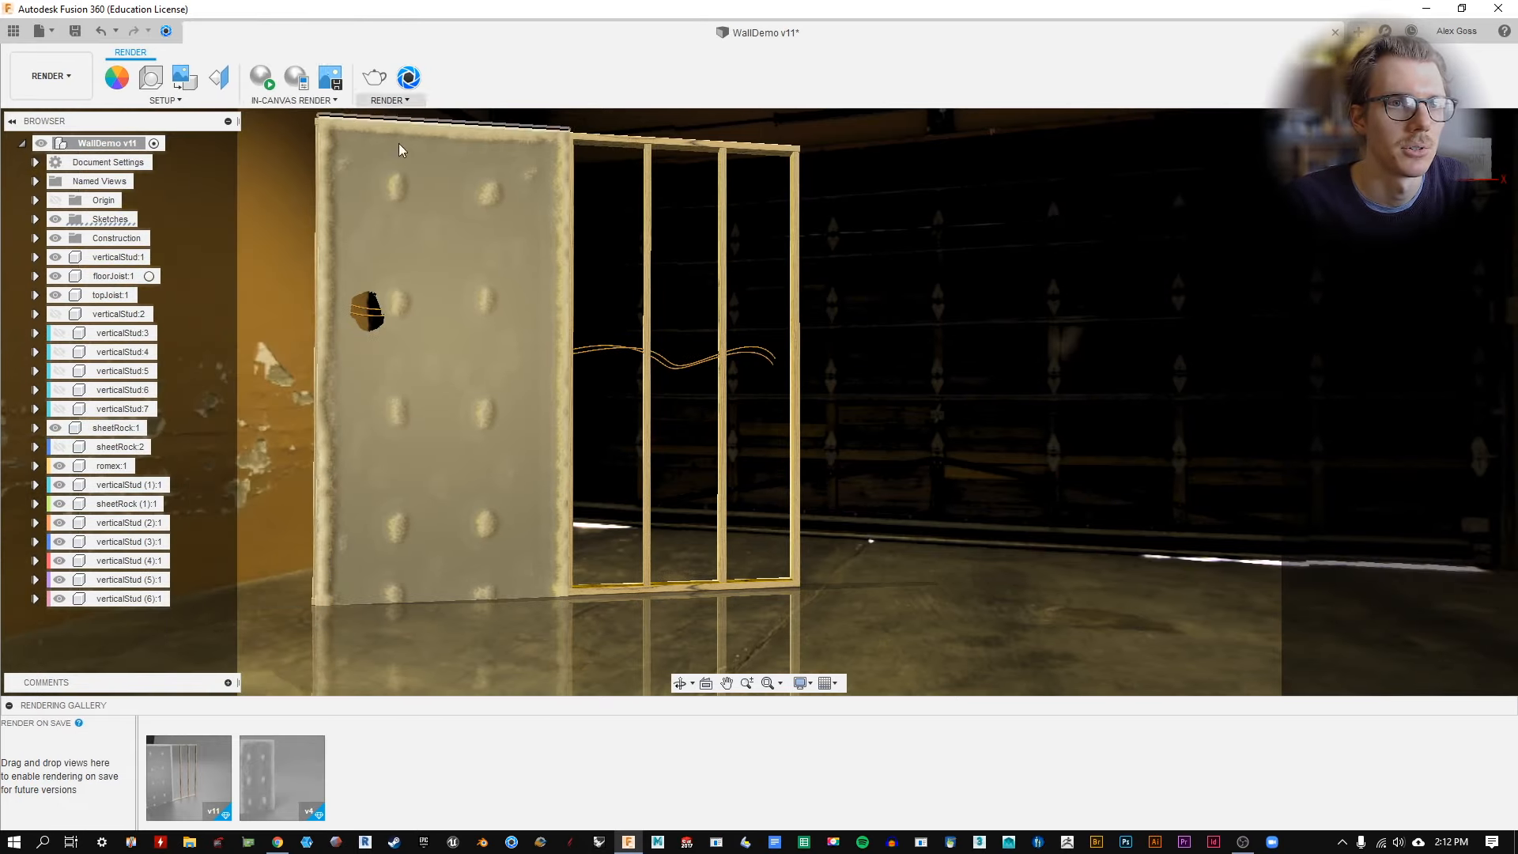
# Turn off depth of field for the scene camera.
pyautogui.click(150, 77)
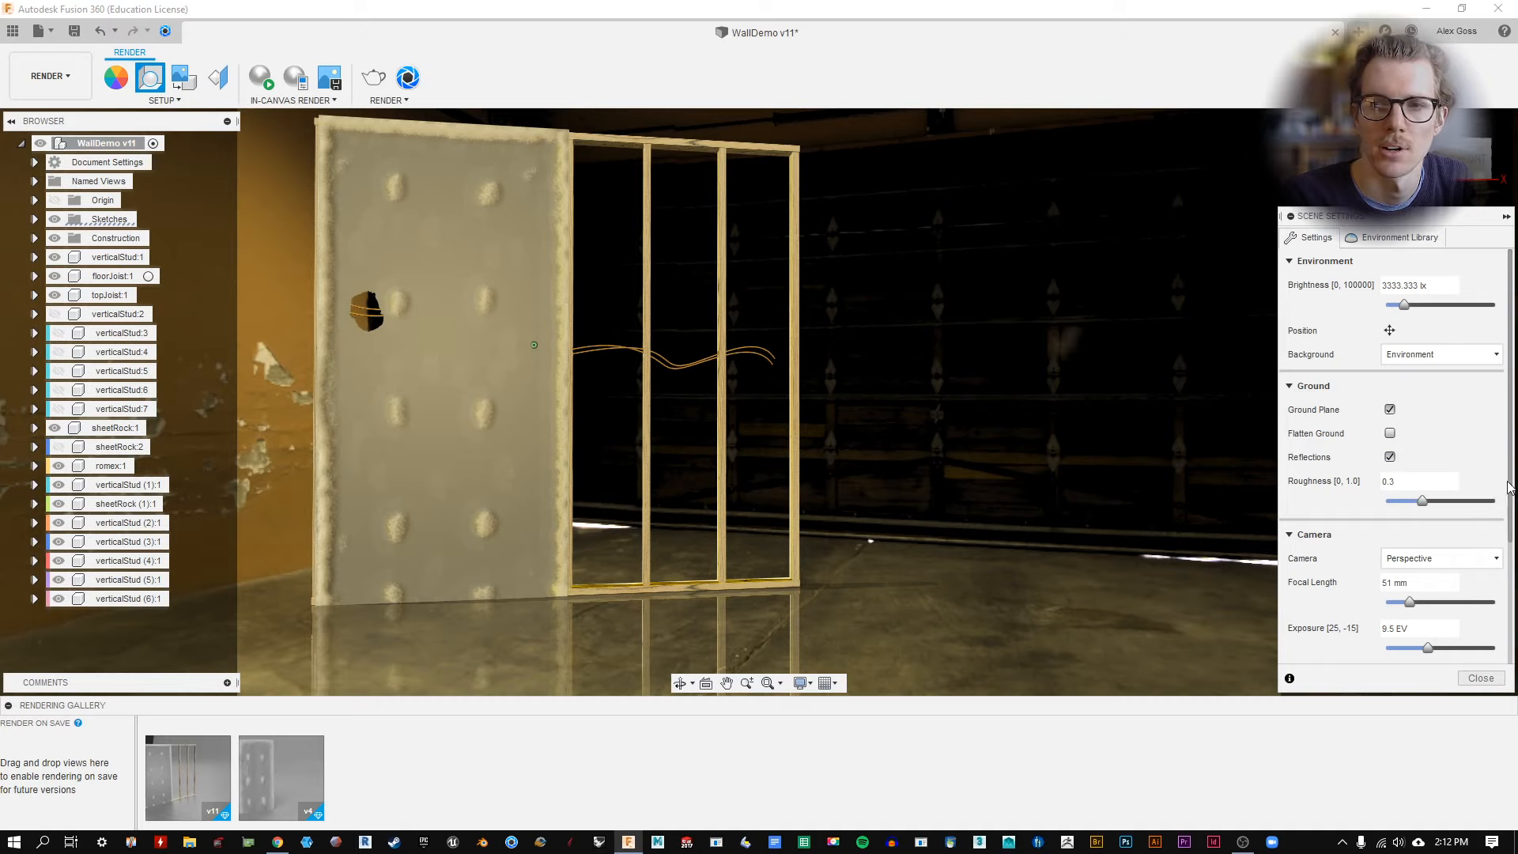
pyautogui.moveTo(1508, 486); pyautogui.dragTo(1508, 607)
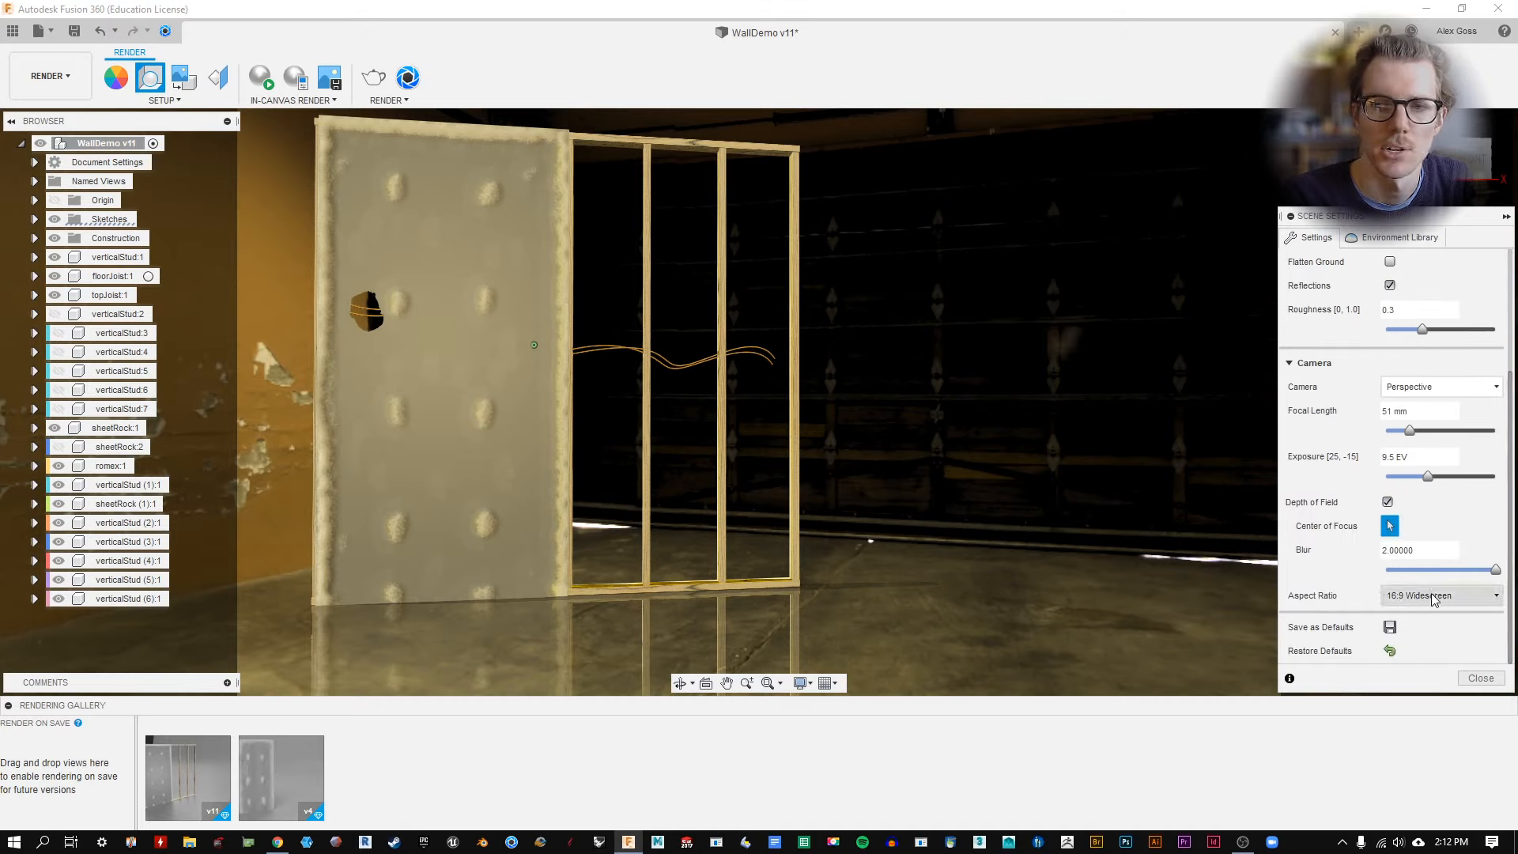
pyautogui.click(1388, 502)
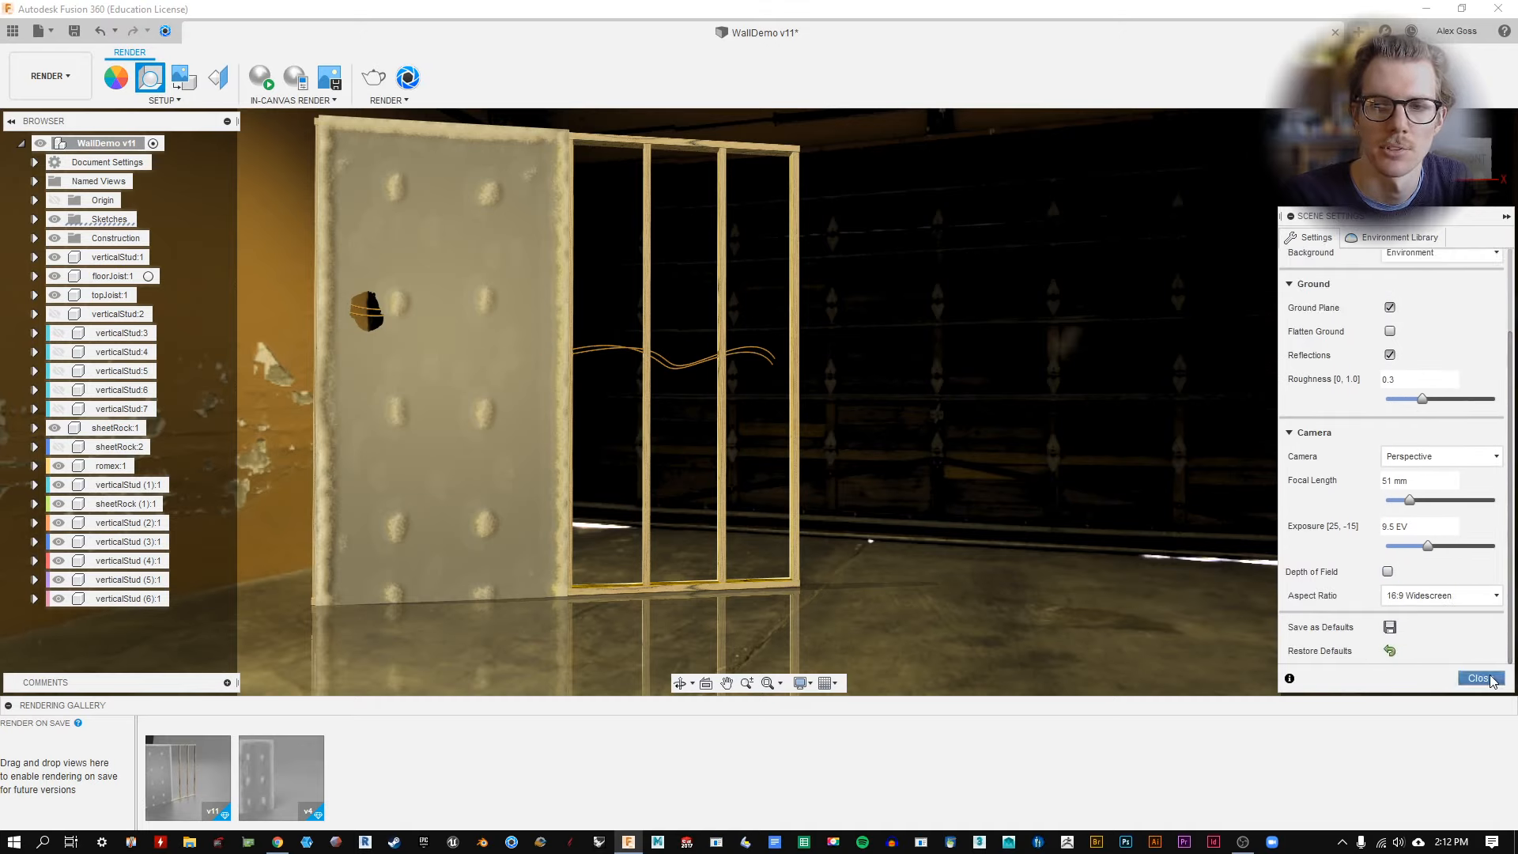
pyautogui.click(1479, 678)
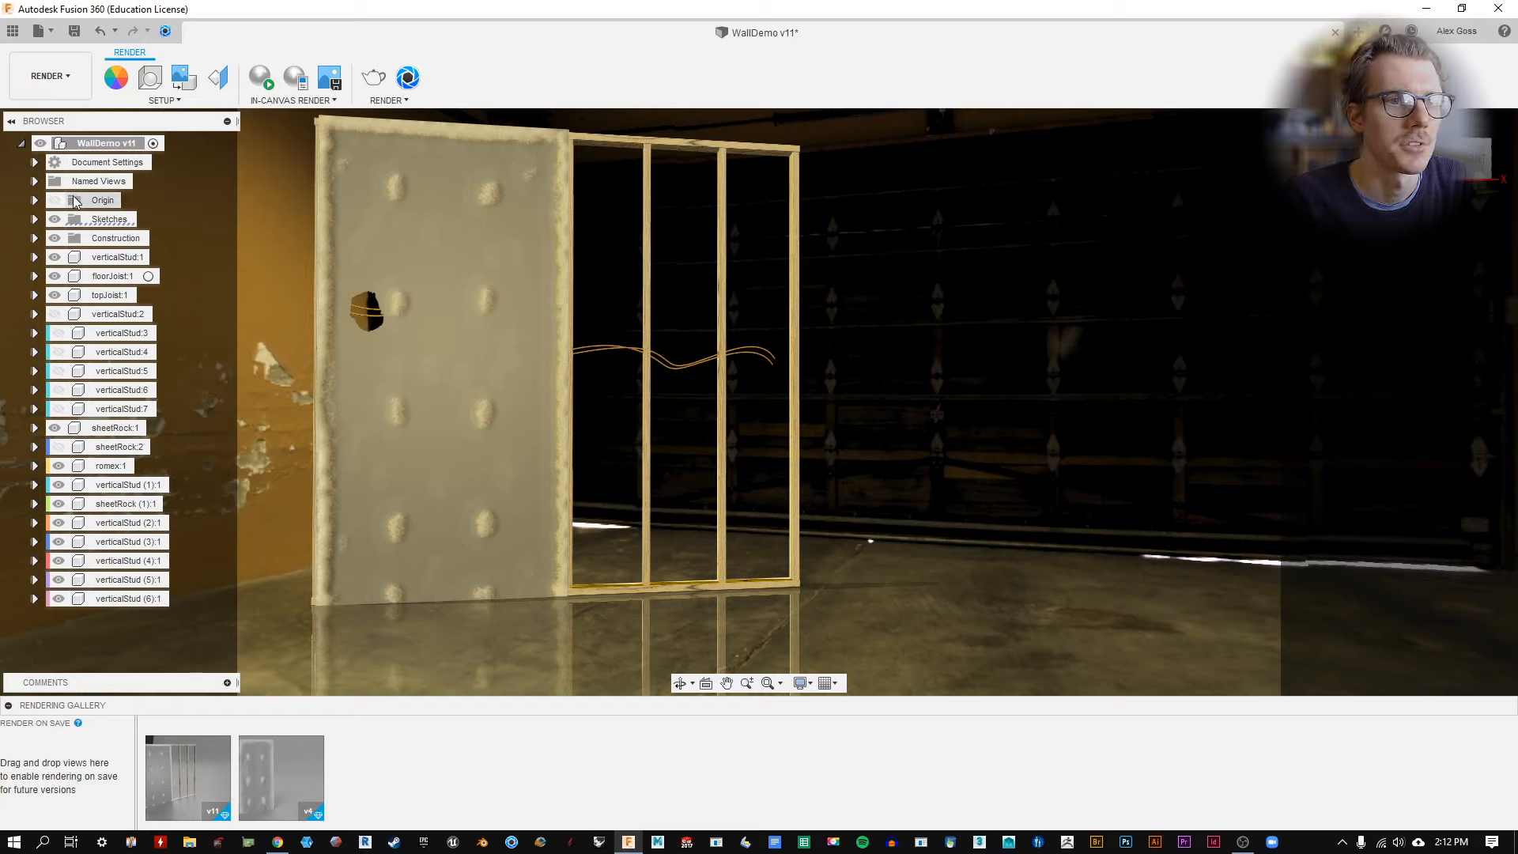
# Save the current camera position as a new named view called "Render 4-24".
pyautogui.click(34, 181)
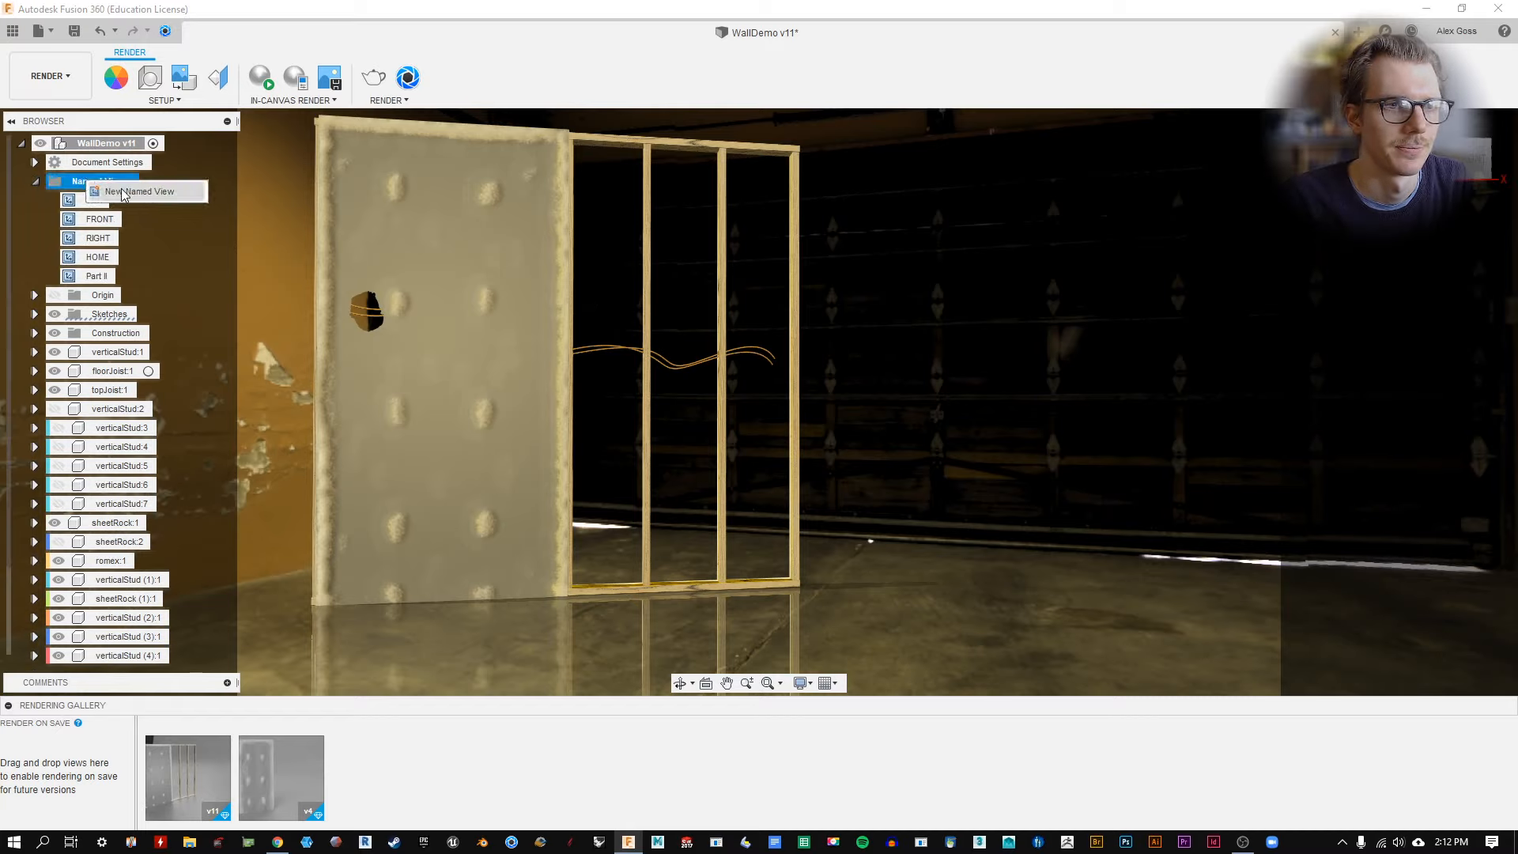
pyautogui.click(111, 295)
pyautogui.doubleClick(115, 295)
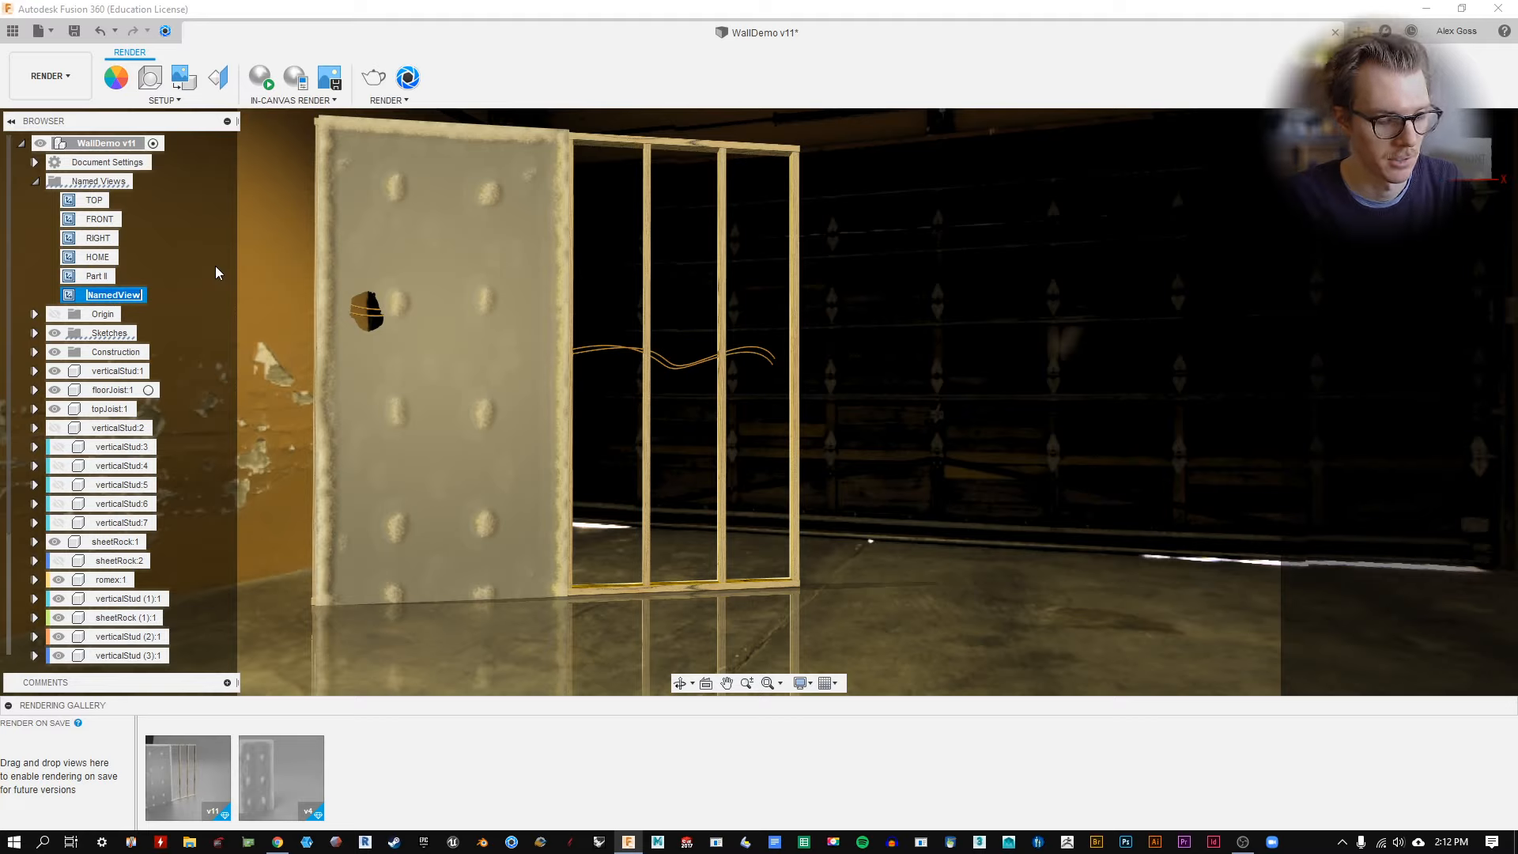
pyautogui.write('REnder 4-24')
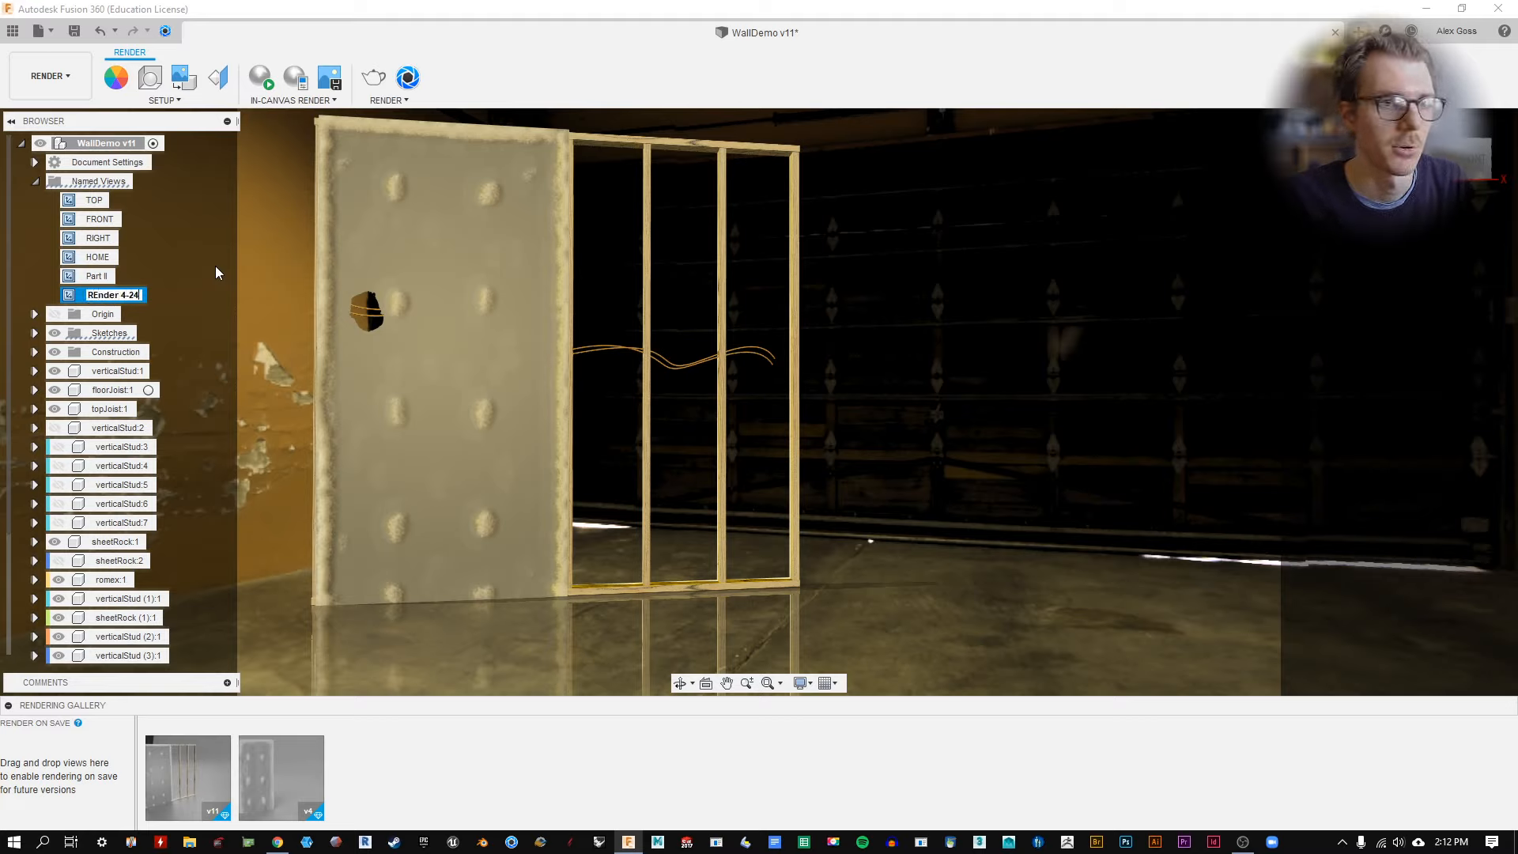
pyautogui.press('Return')
pyautogui.doubleClick(96, 301)
pyautogui.write('Render 4-24')
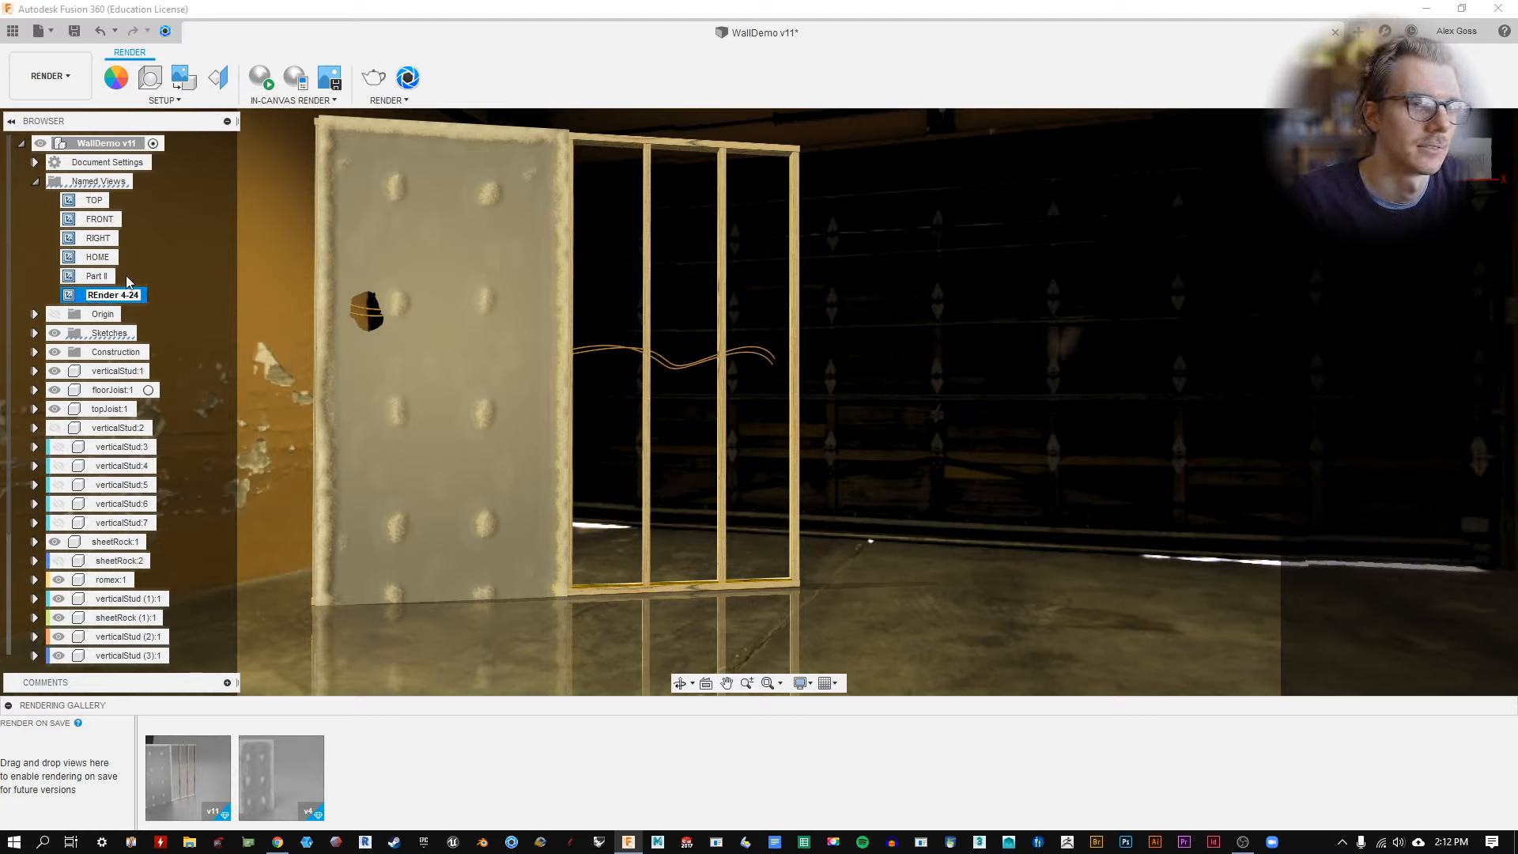
pyautogui.press('Return')
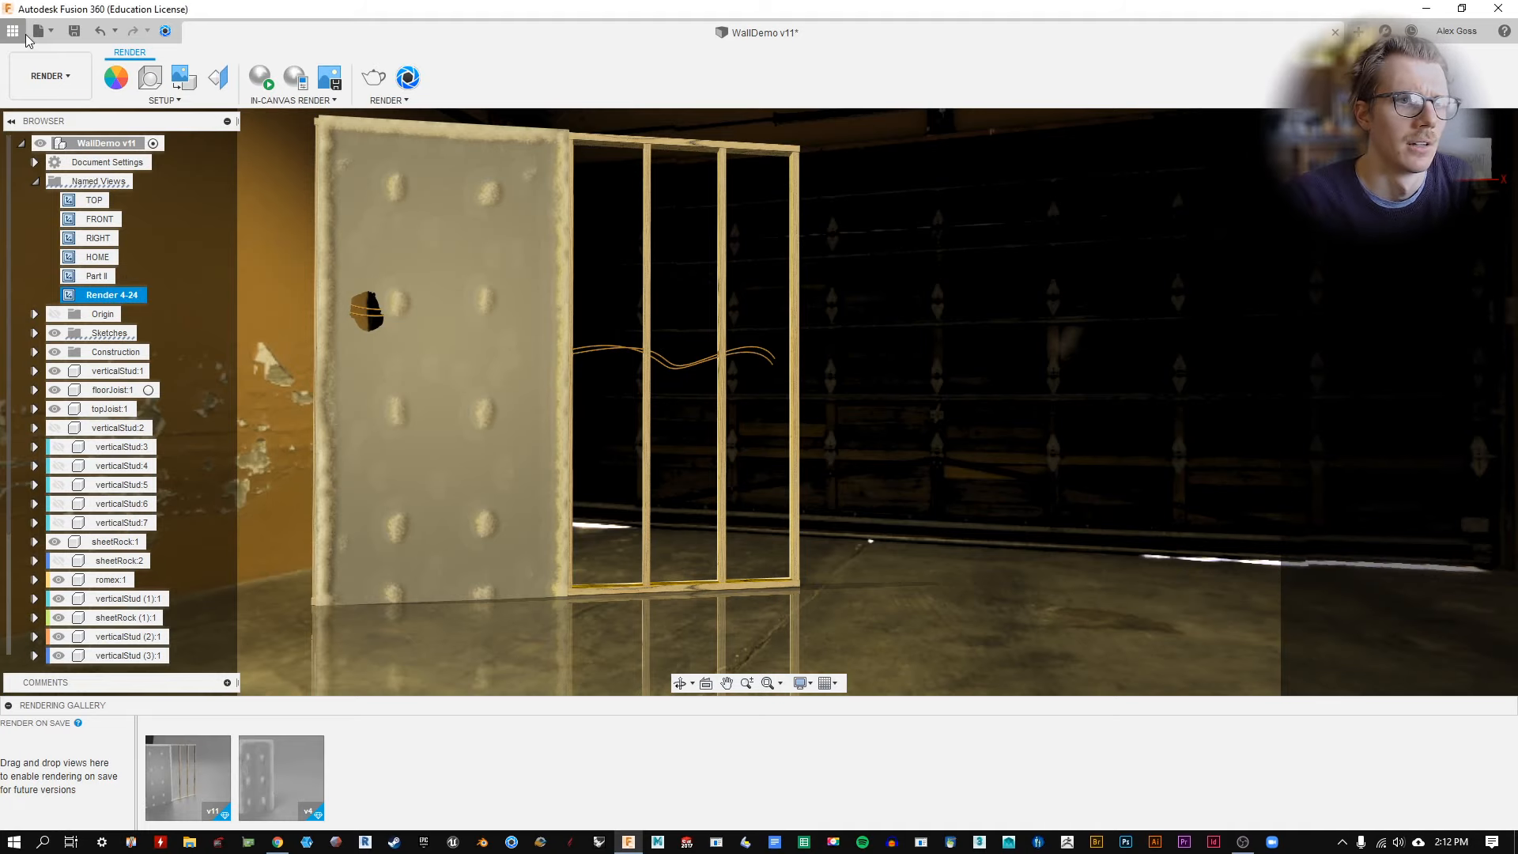
# Insert the Sawhorse model from the project's Wall Props folder into the wall design.
pyautogui.click(13, 31)
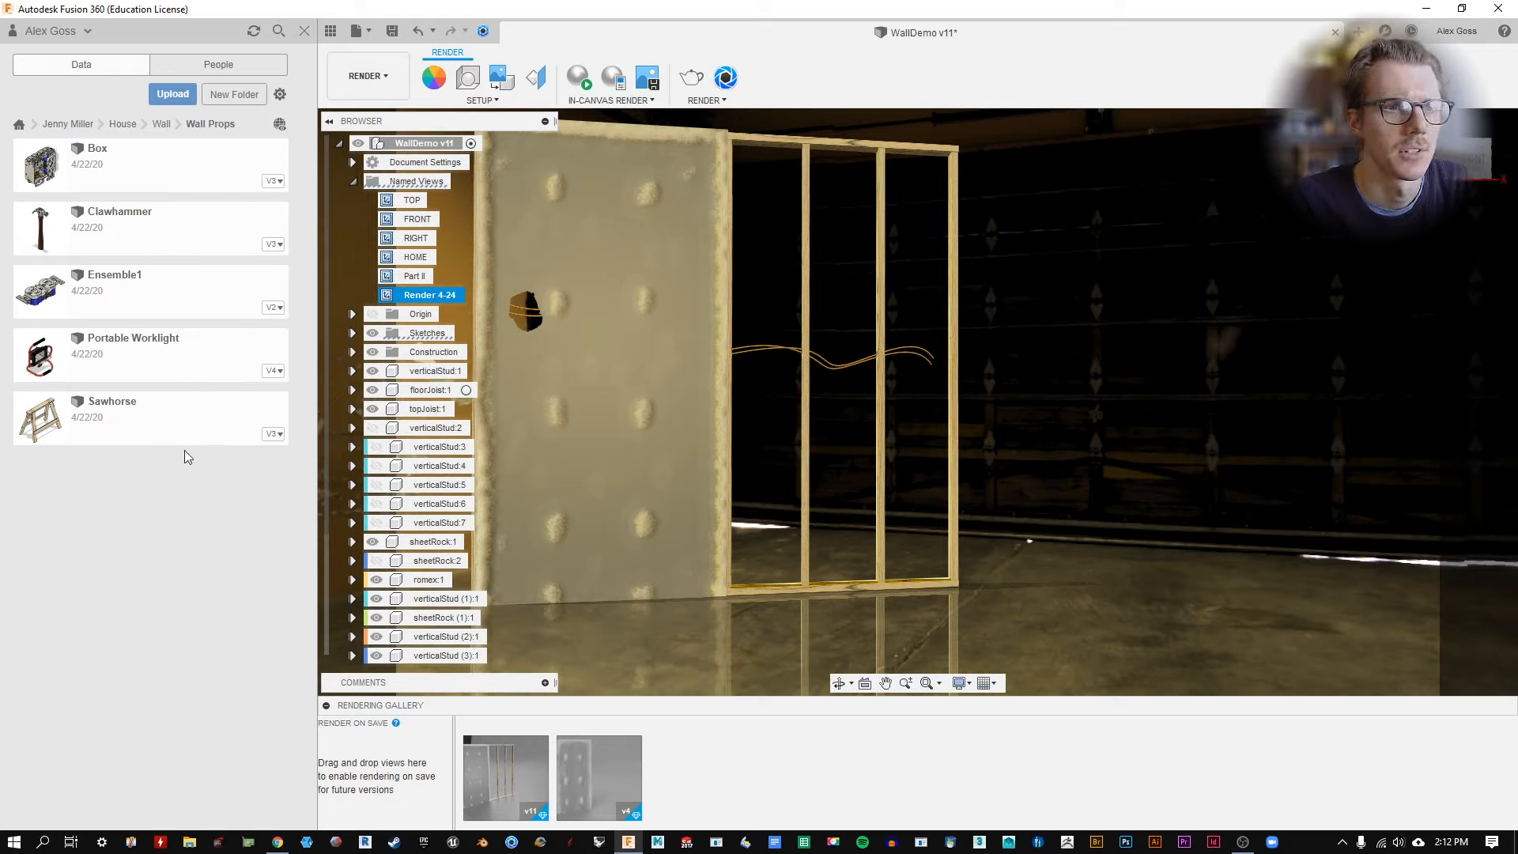
pyautogui.click(162, 124)
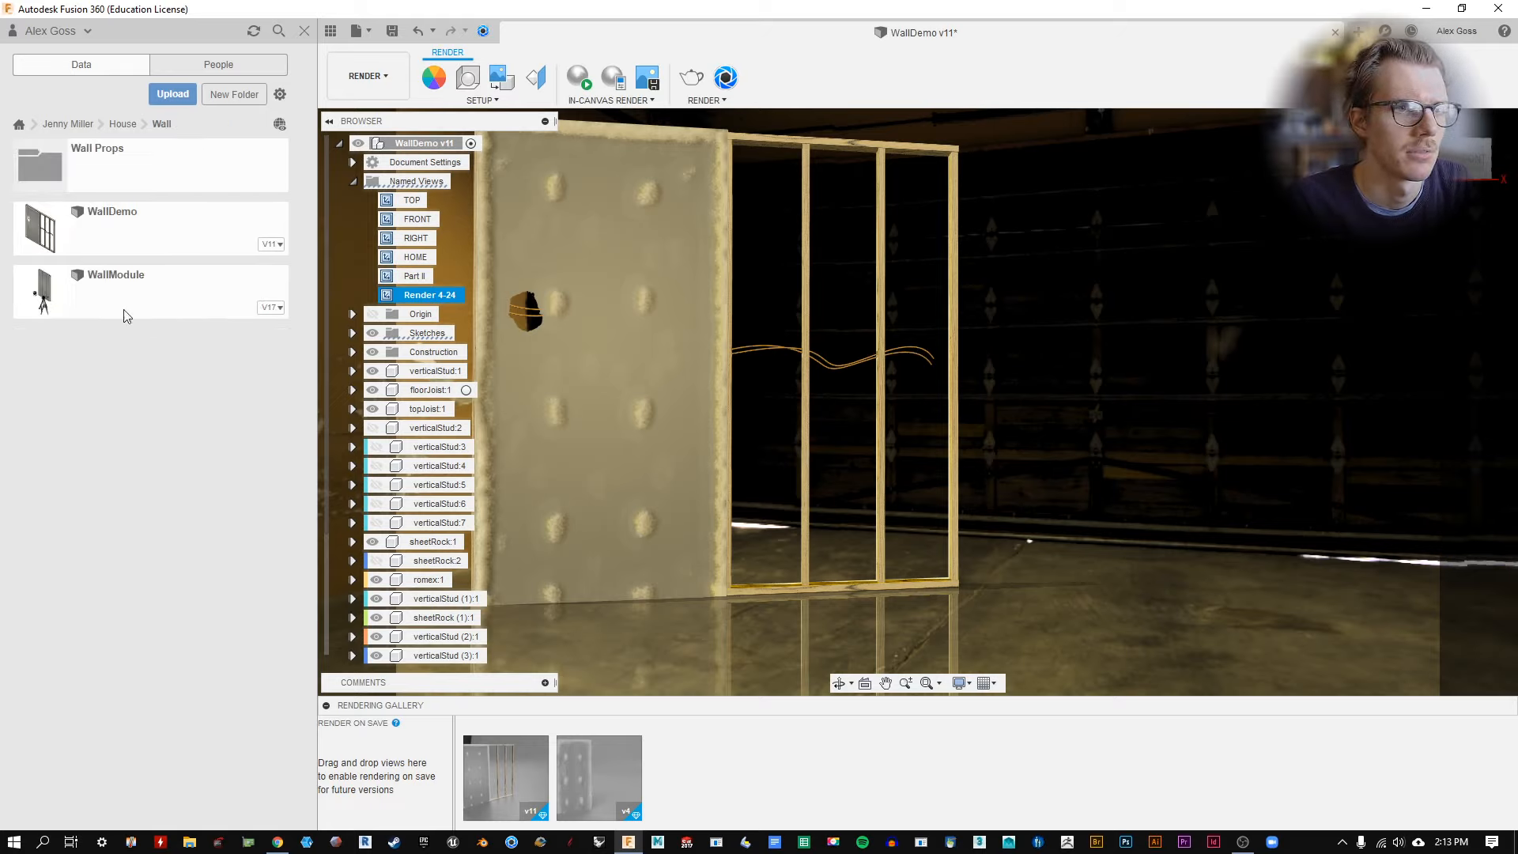
pyautogui.click(107, 169)
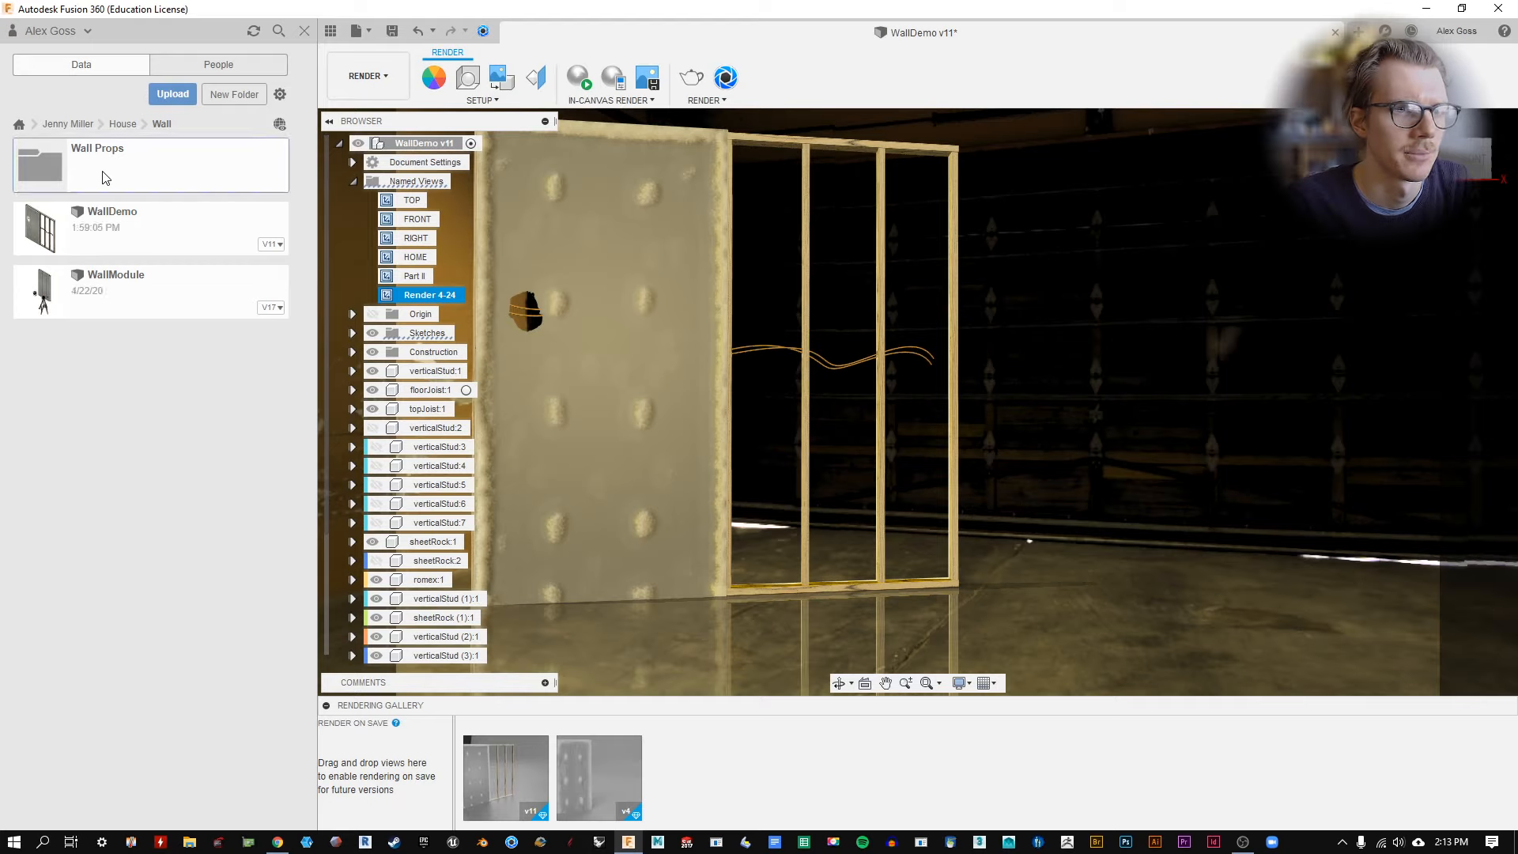
pyautogui.moveTo(134, 448); pyautogui.dragTo(153, 420)
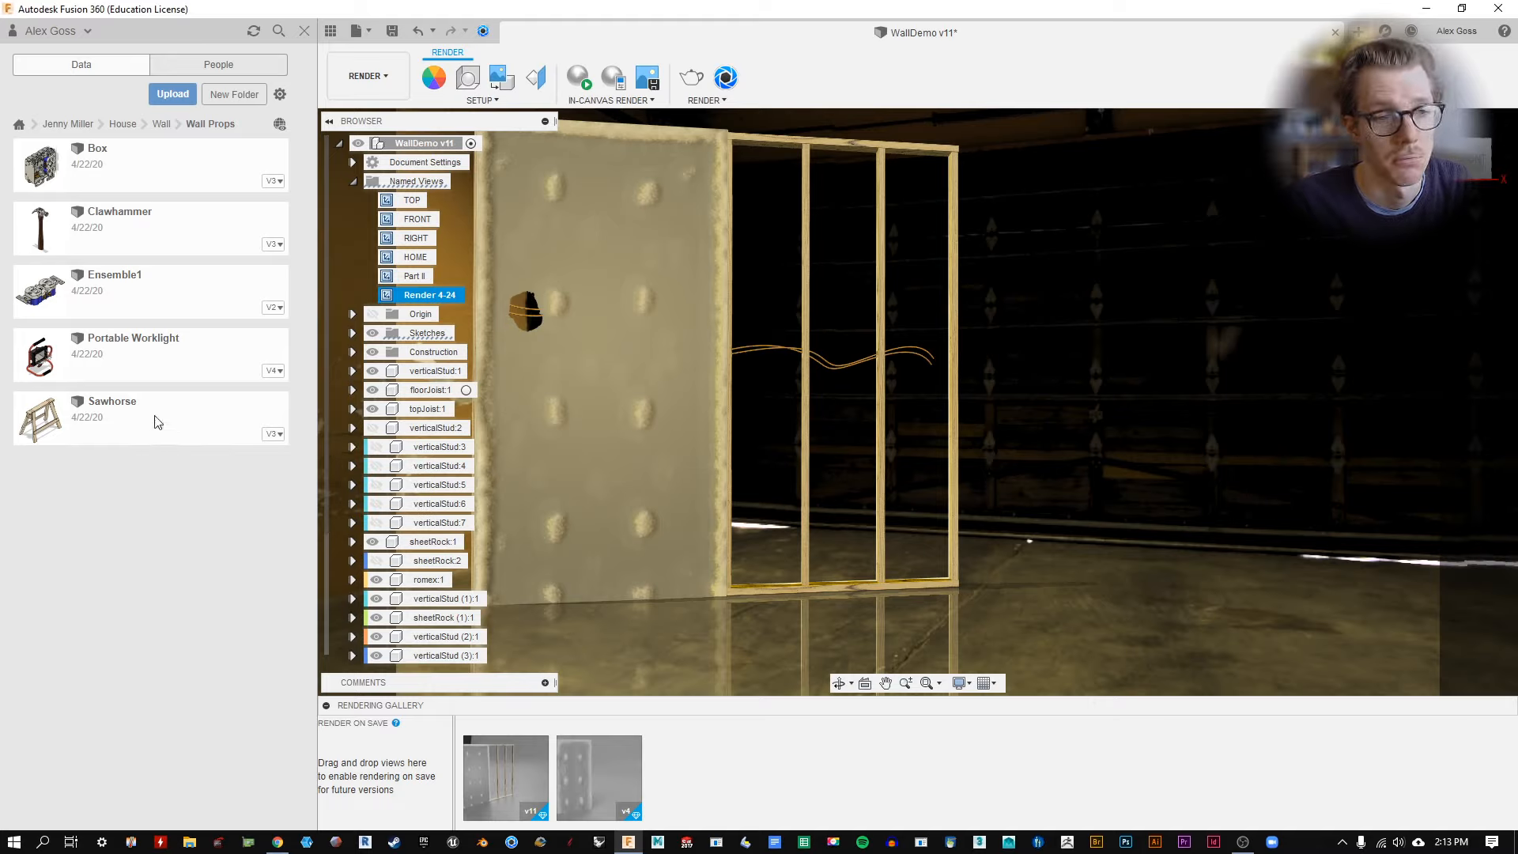
pyautogui.rightClick(155, 417)
pyautogui.click(102, 503)
pyautogui.rightClick(111, 403)
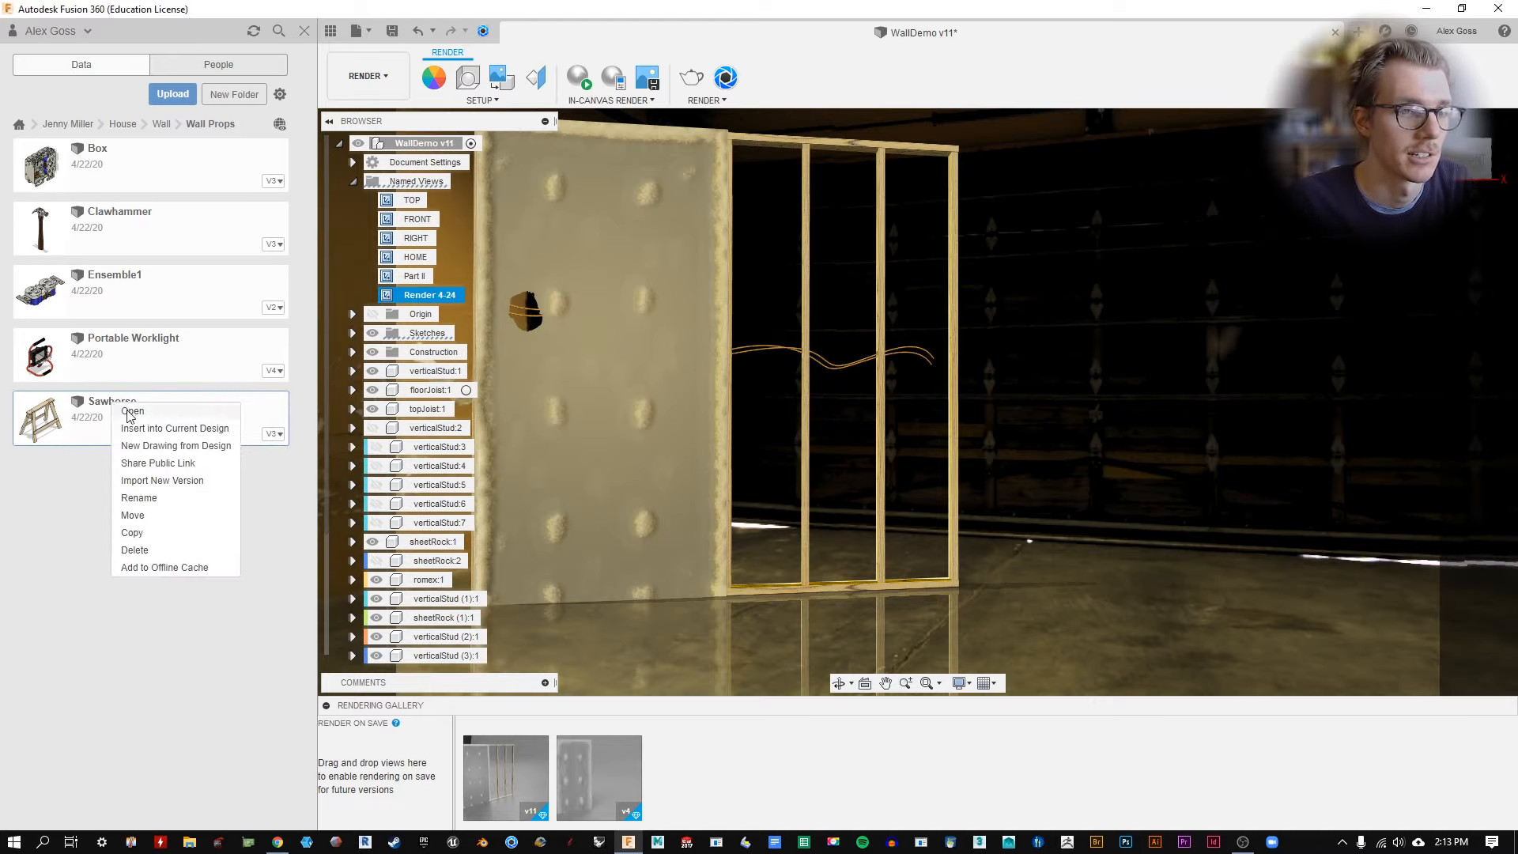
pyautogui.click(147, 428)
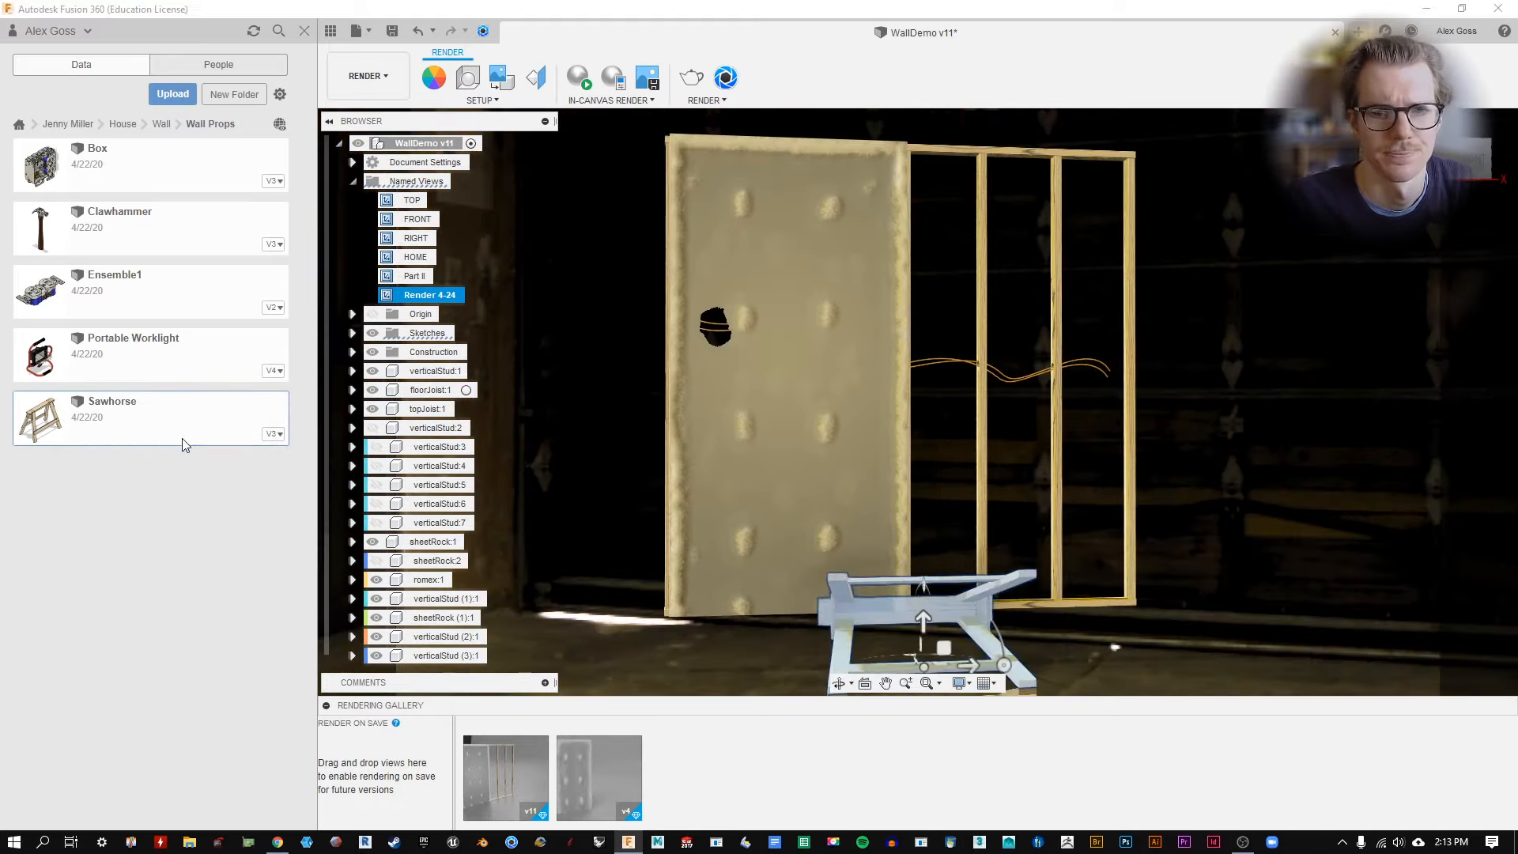
# Stand the inserted sawhorse upright by rotating it 90 degrees about the X axis.
pyautogui.keyDown('shift'); pyautogui.moveTo(803, 322); pyautogui.dragTo(868, 372, button='middle'); pyautogui.keyUp('shift')
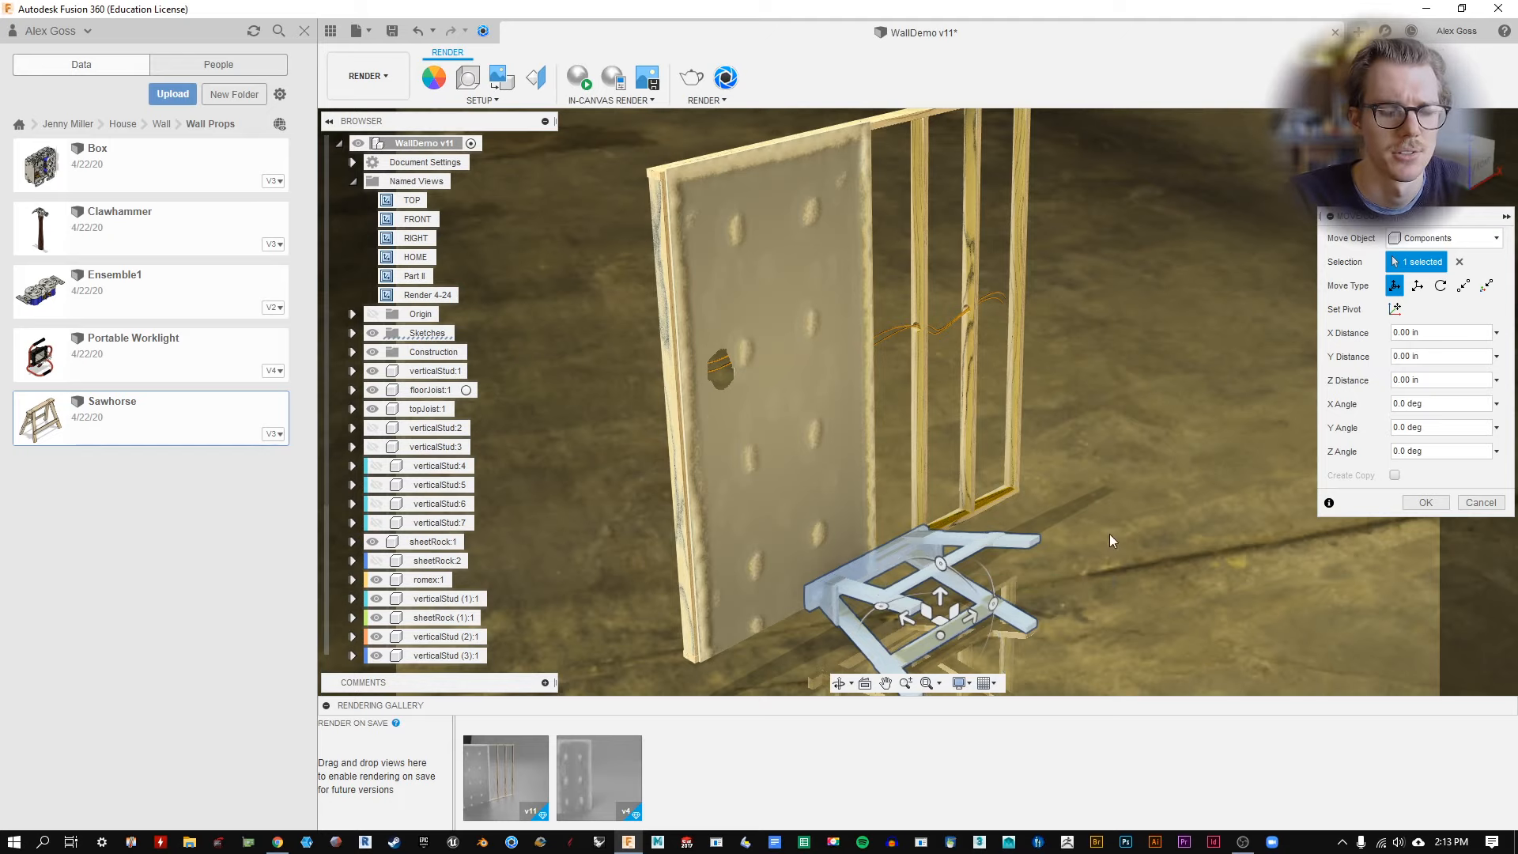
pyautogui.moveTo(1115, 591); pyautogui.dragTo(975, 525, button='middle')
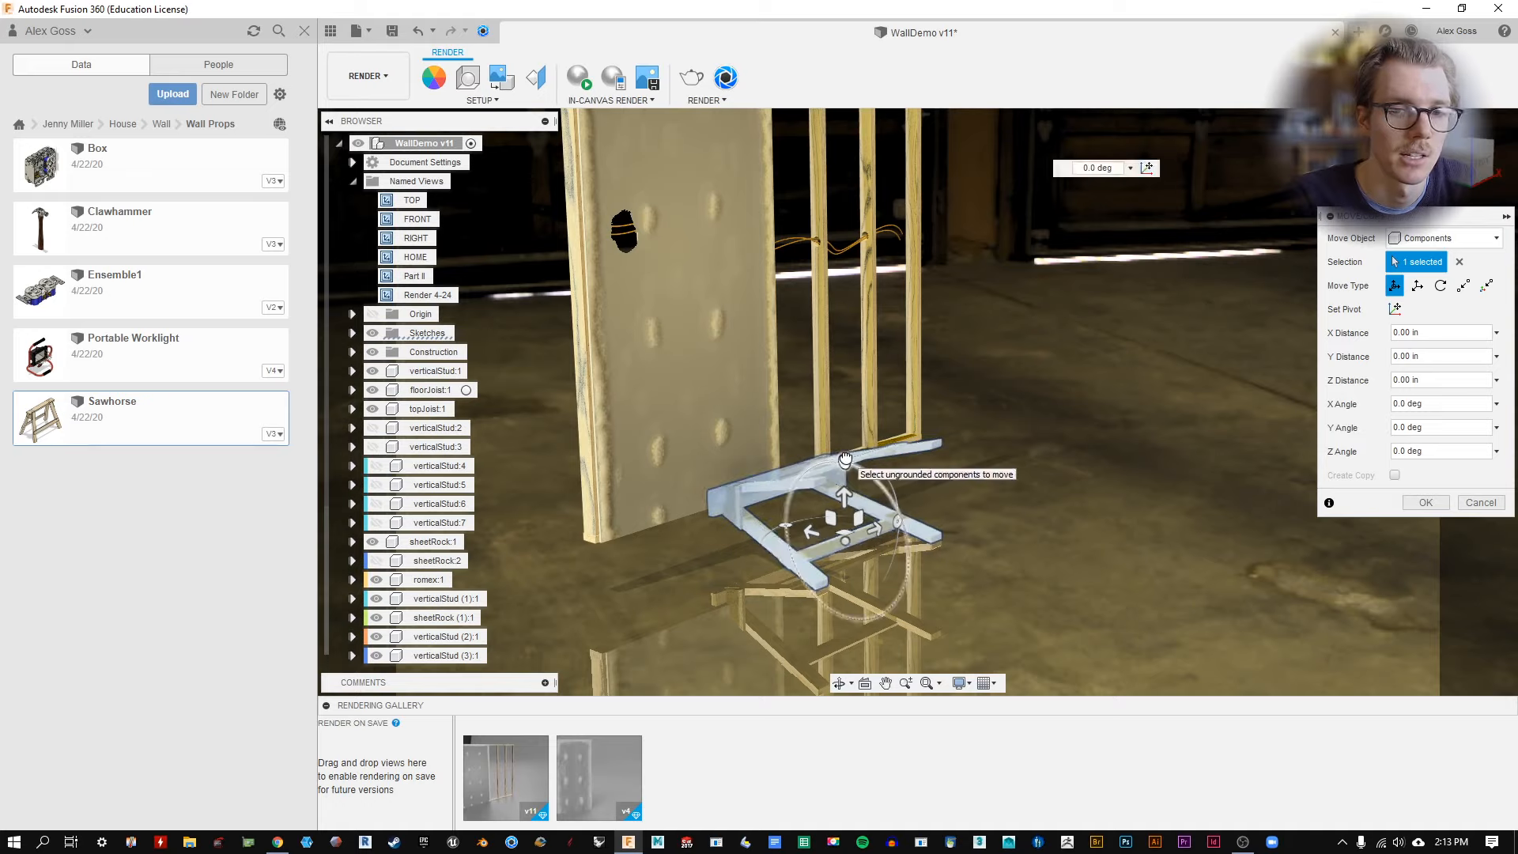
pyautogui.moveTo(845, 461); pyautogui.dragTo(895, 559)
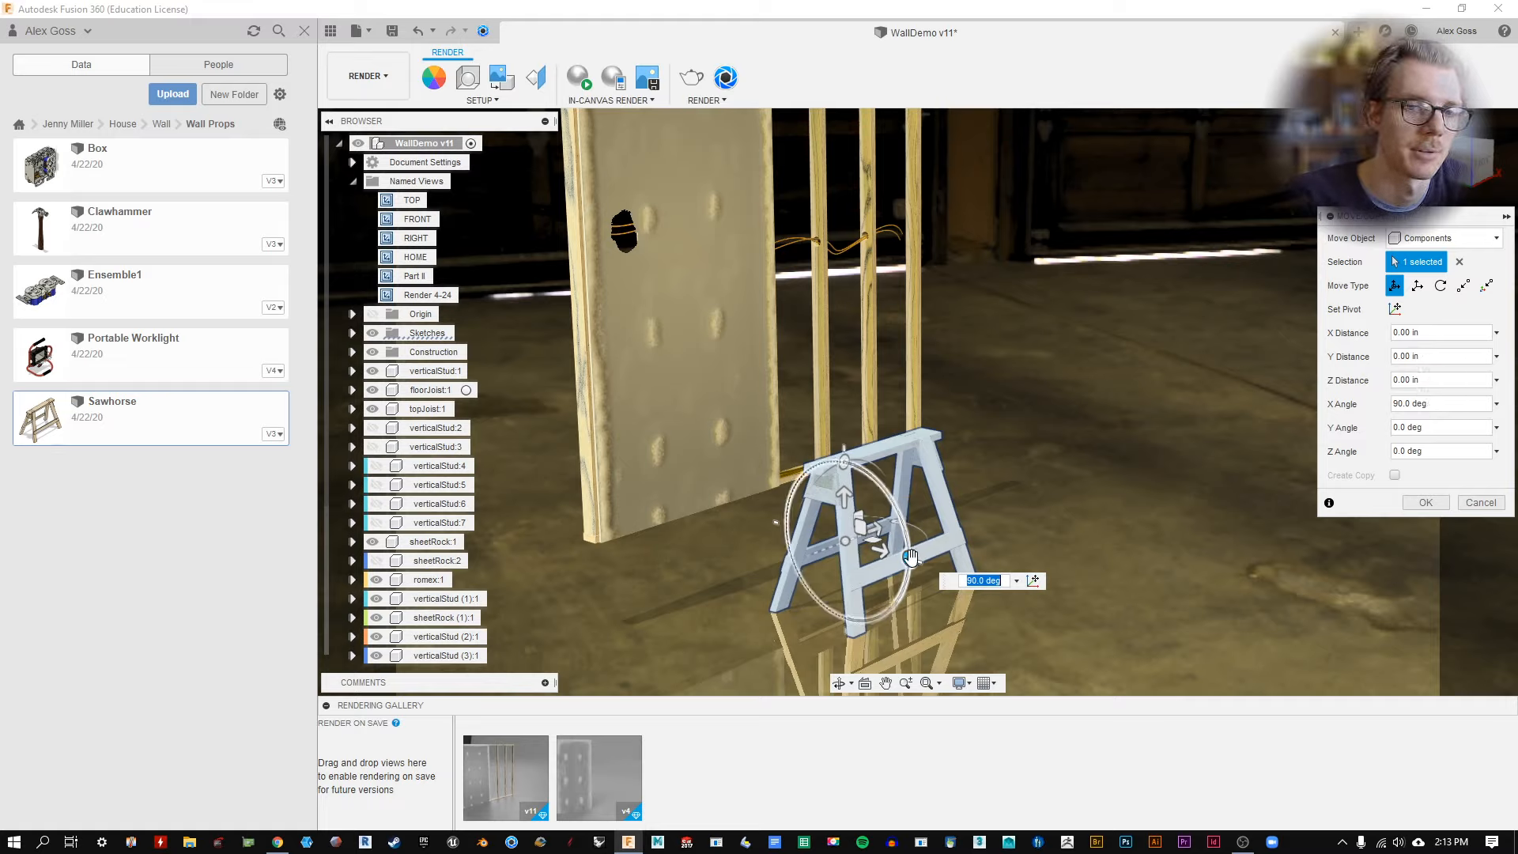
pyautogui.moveTo(912, 557)
pyautogui.mouseDown()
pyautogui.moveTo(857, 469)
pyautogui.moveTo(899, 511)
pyautogui.moveTo(918, 561)
pyautogui.mouseUp()
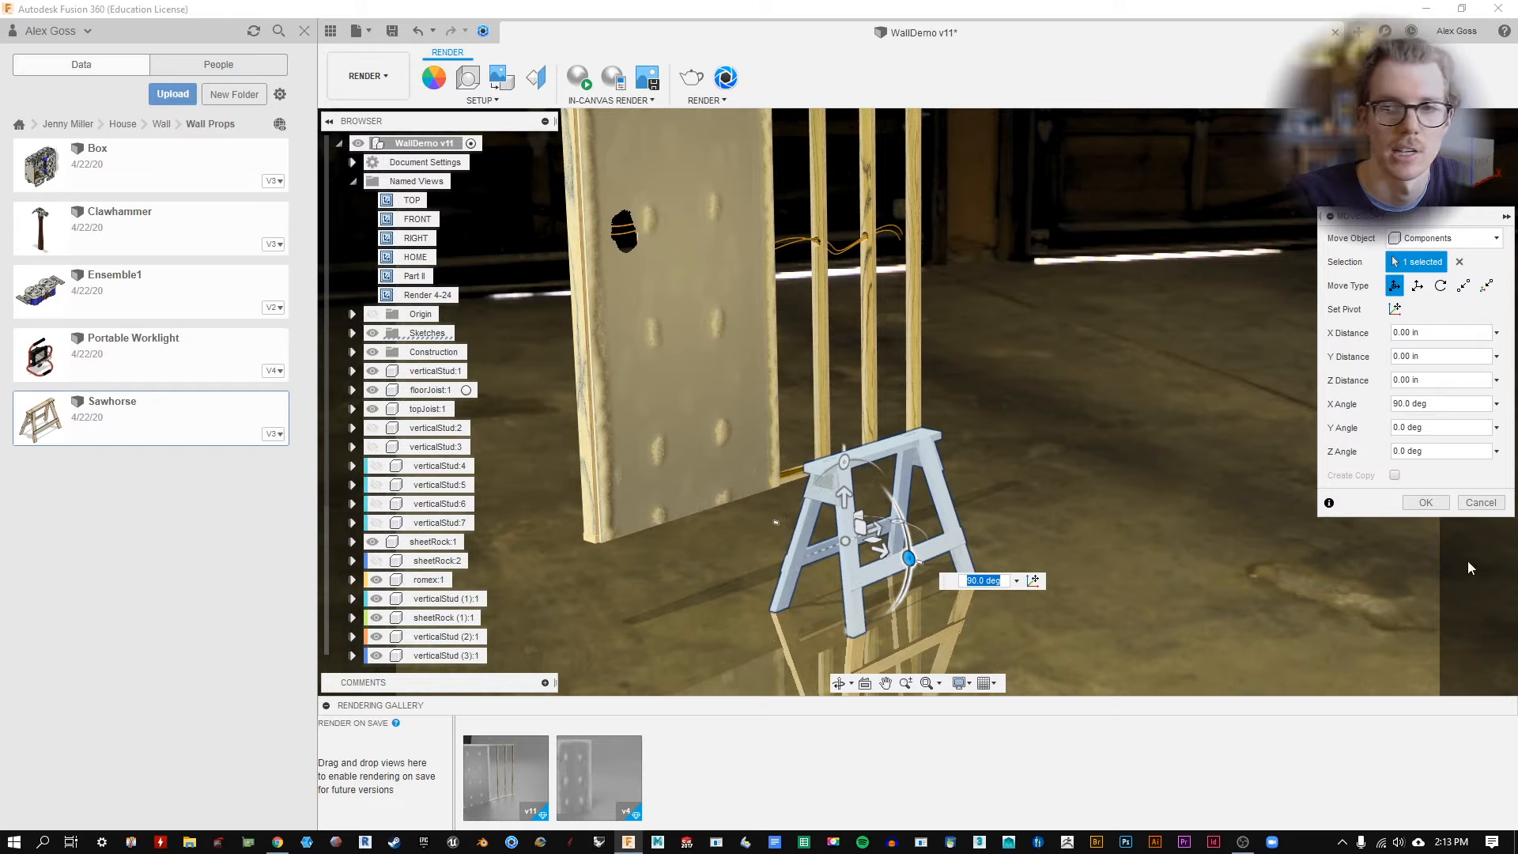
pyautogui.click(1433, 506)
# Switch from the Render workspace to the Design workspace.
pyautogui.keyDown('shift'); pyautogui.moveTo(921, 566); pyautogui.dragTo(1009, 525, button='middle'); pyautogui.keyUp('shift')
pyautogui.moveTo(1006, 527)
pyautogui.keyDown('shift'); pyautogui.mouseDown(button='middle')
pyautogui.moveTo(1045, 522)
pyautogui.moveTo(1034, 525)
pyautogui.mouseUp(button='middle'); pyautogui.keyUp('shift')
pyautogui.scroll(1, 1033, 525)
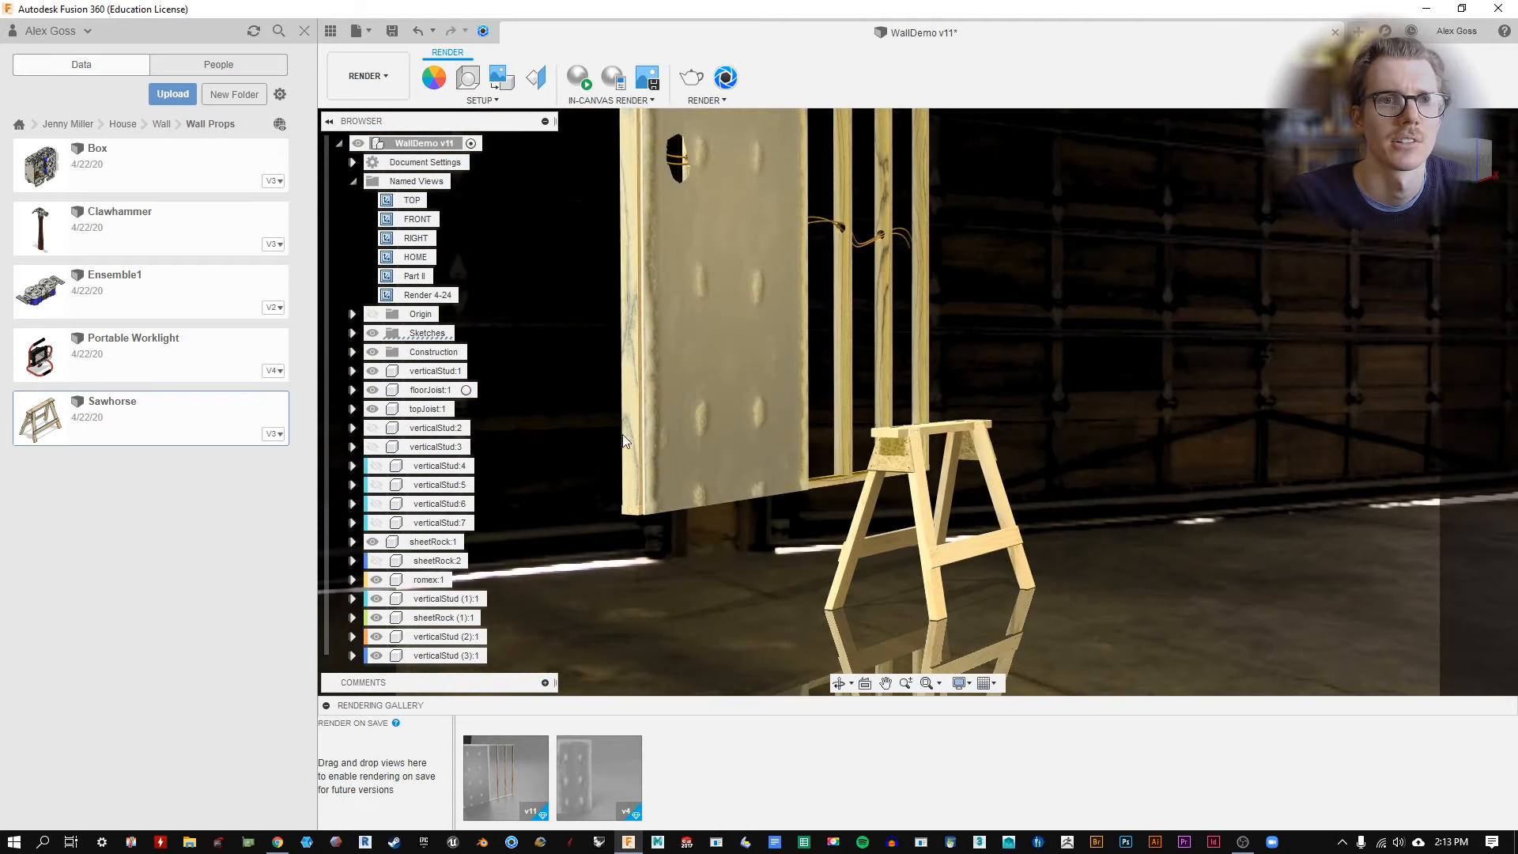
pyautogui.click(336, 79)
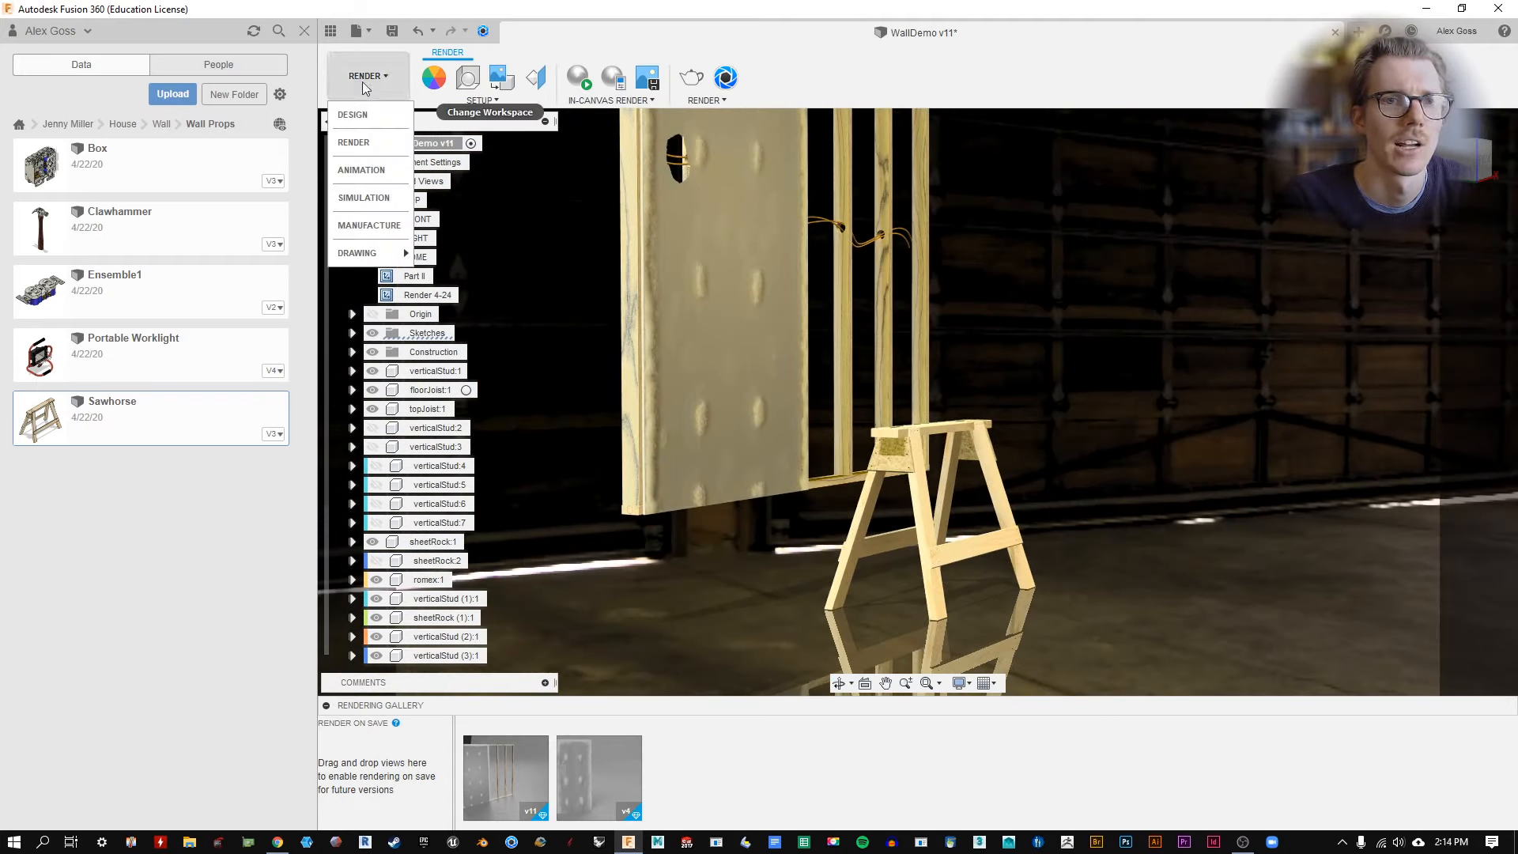
pyautogui.click(355, 115)
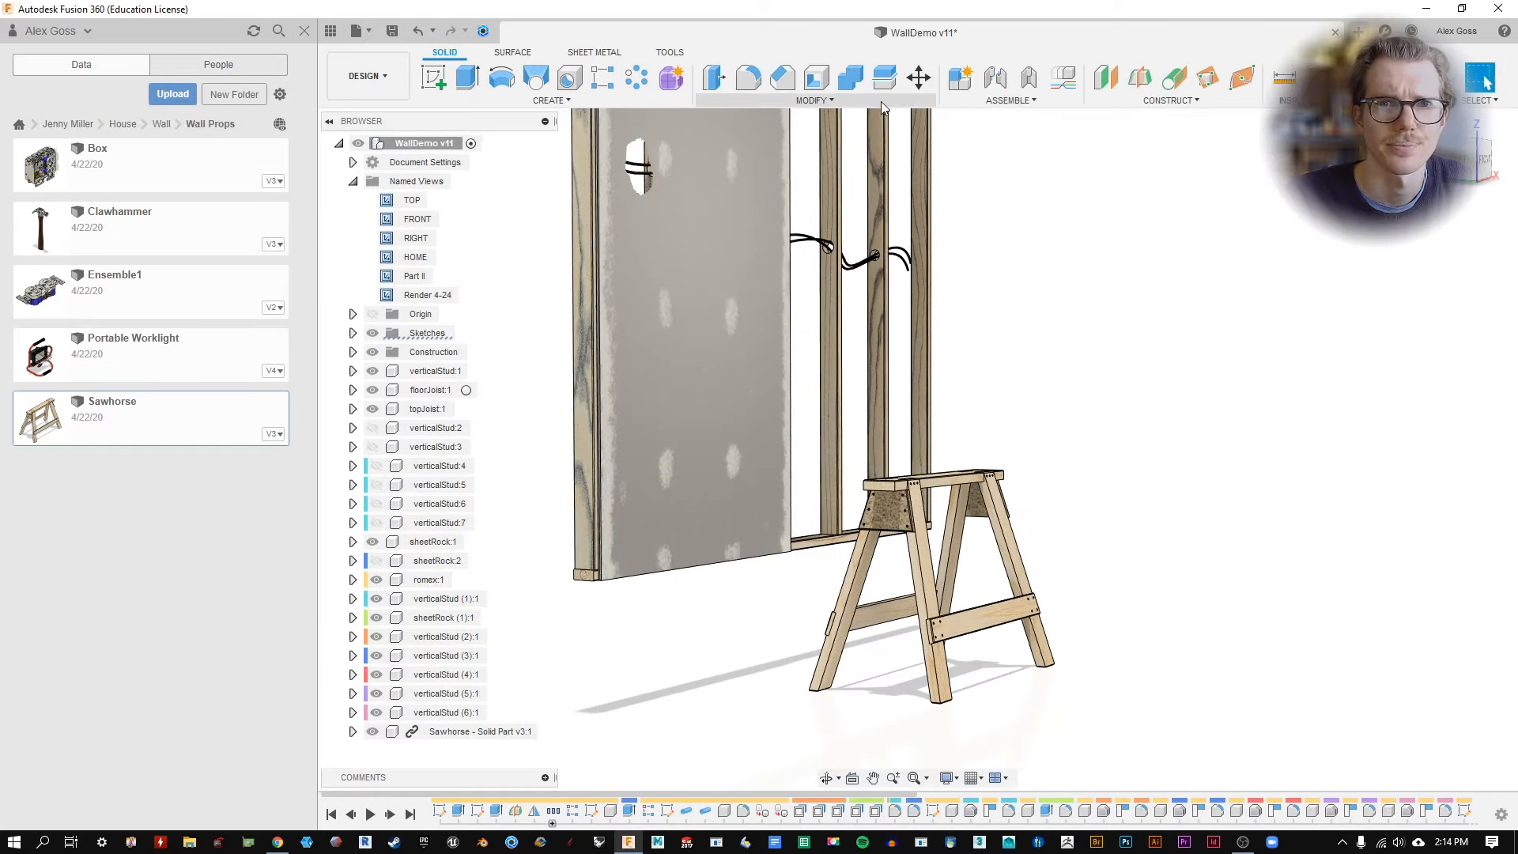
# Align the bottom face of a sawhorse leg to the XY origin plane and hide the origin.
pyautogui.click(1013, 100)
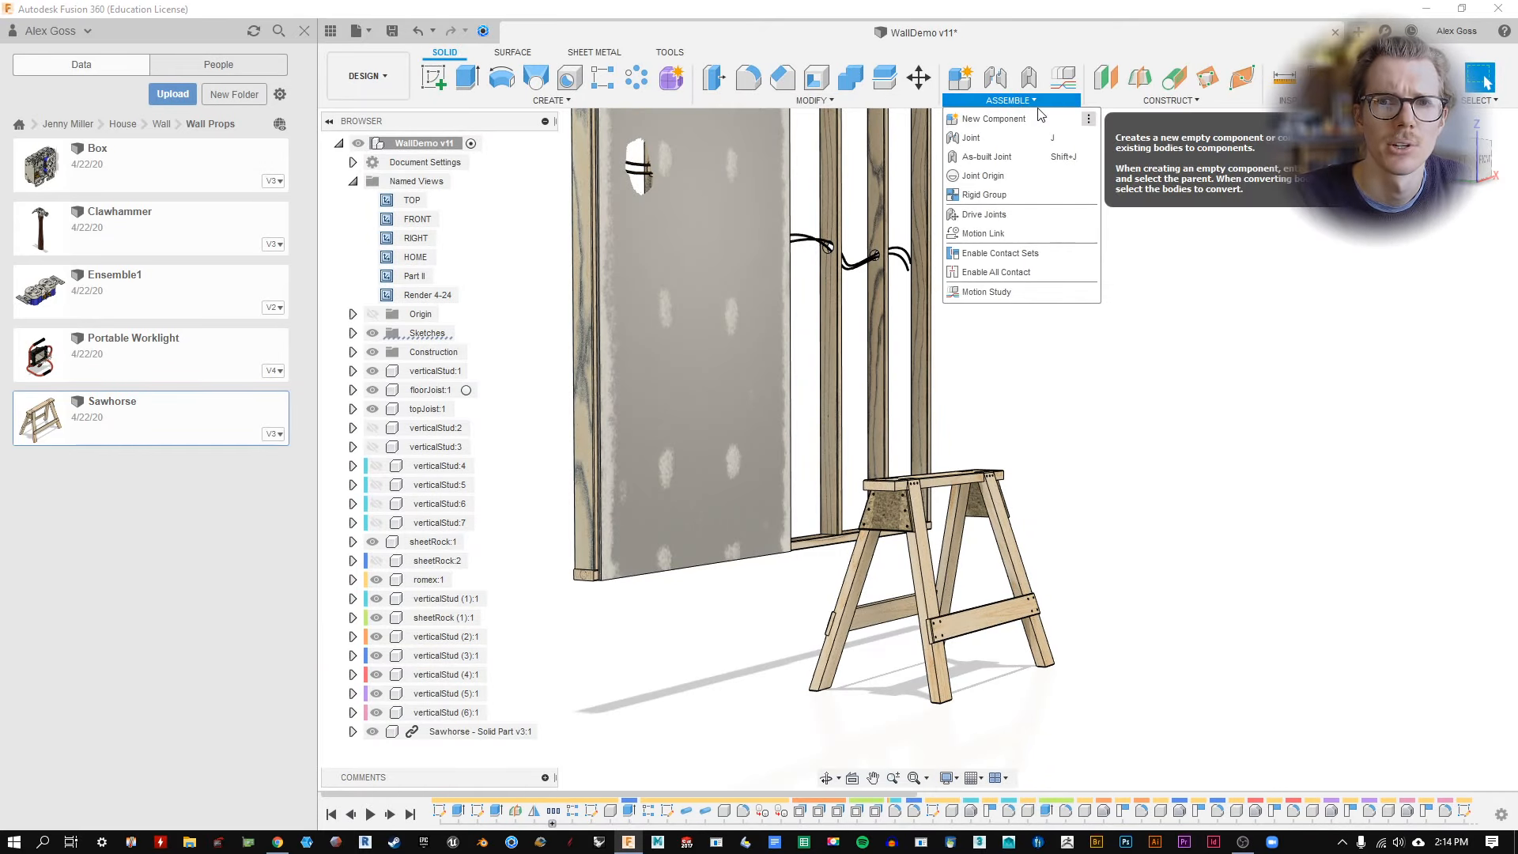
pyautogui.moveTo(862, 107)
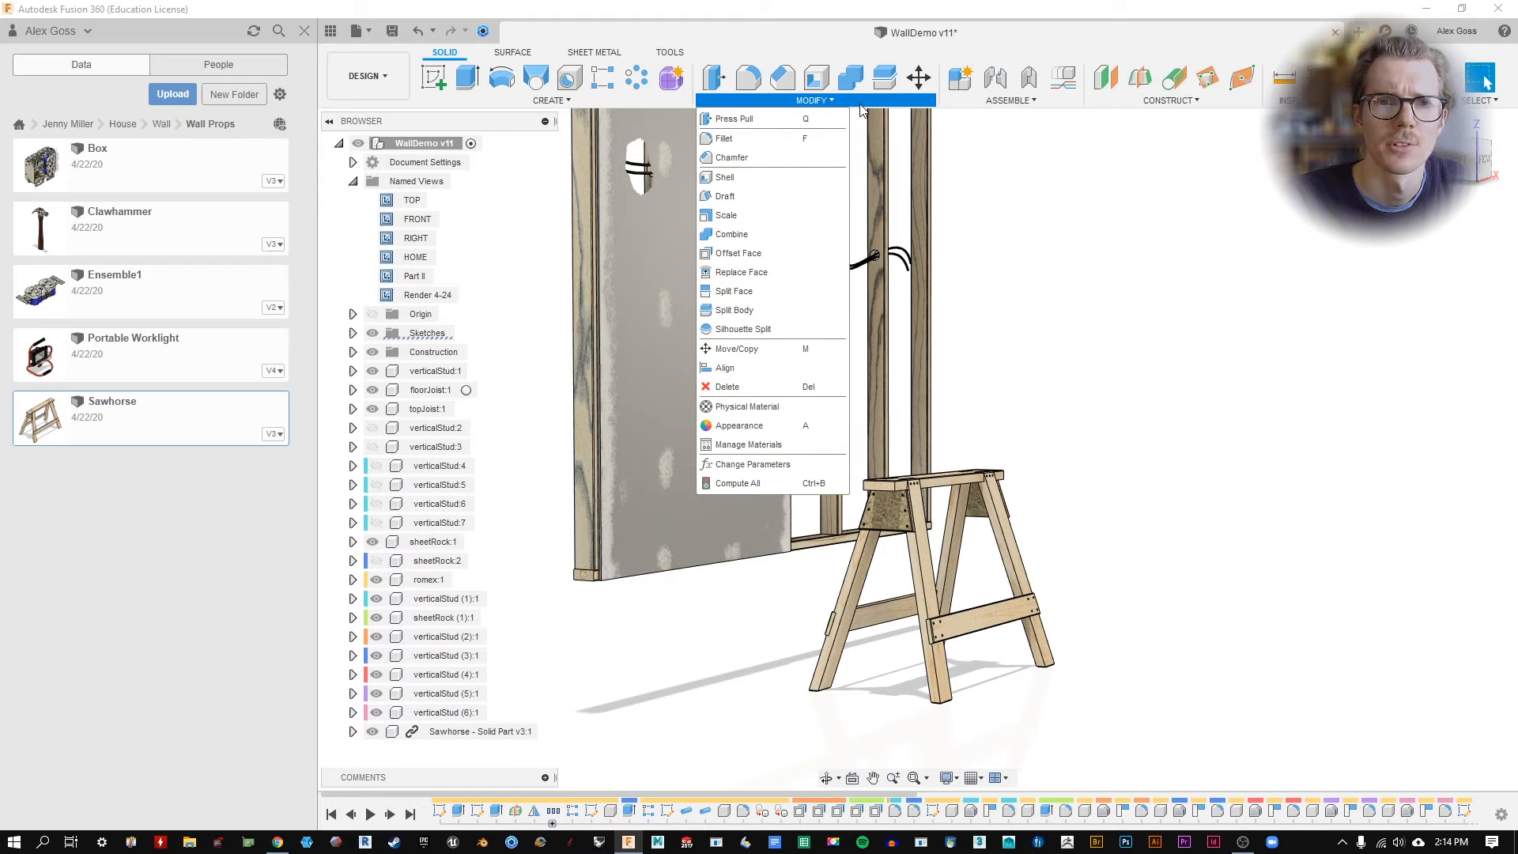
pyautogui.click(727, 368)
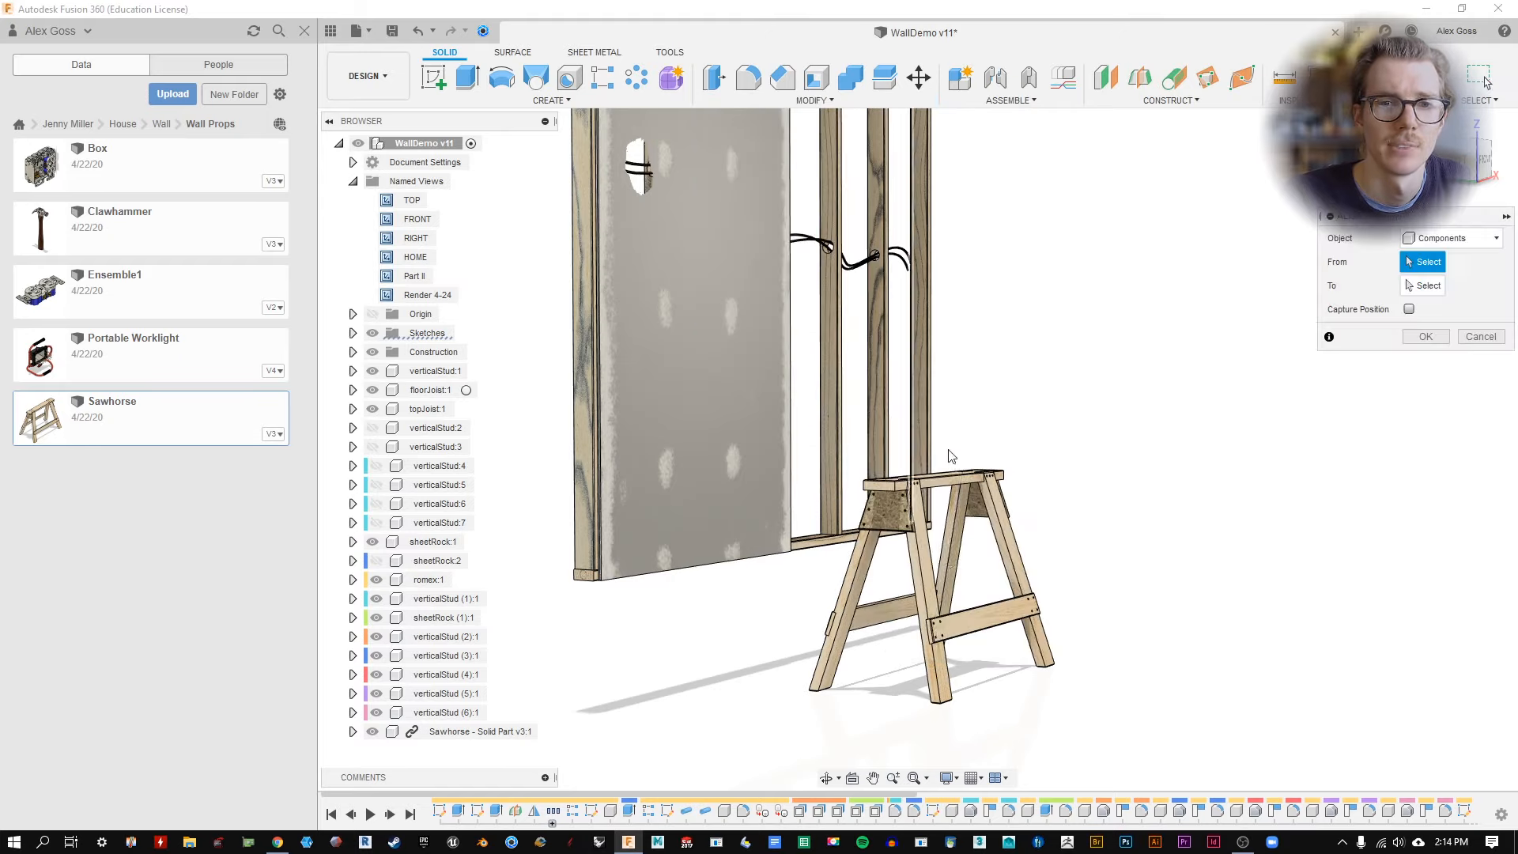
pyautogui.keyDown('shift'); pyautogui.moveTo(953, 457); pyautogui.dragTo(974, 312, button='middle'); pyautogui.keyUp('shift')
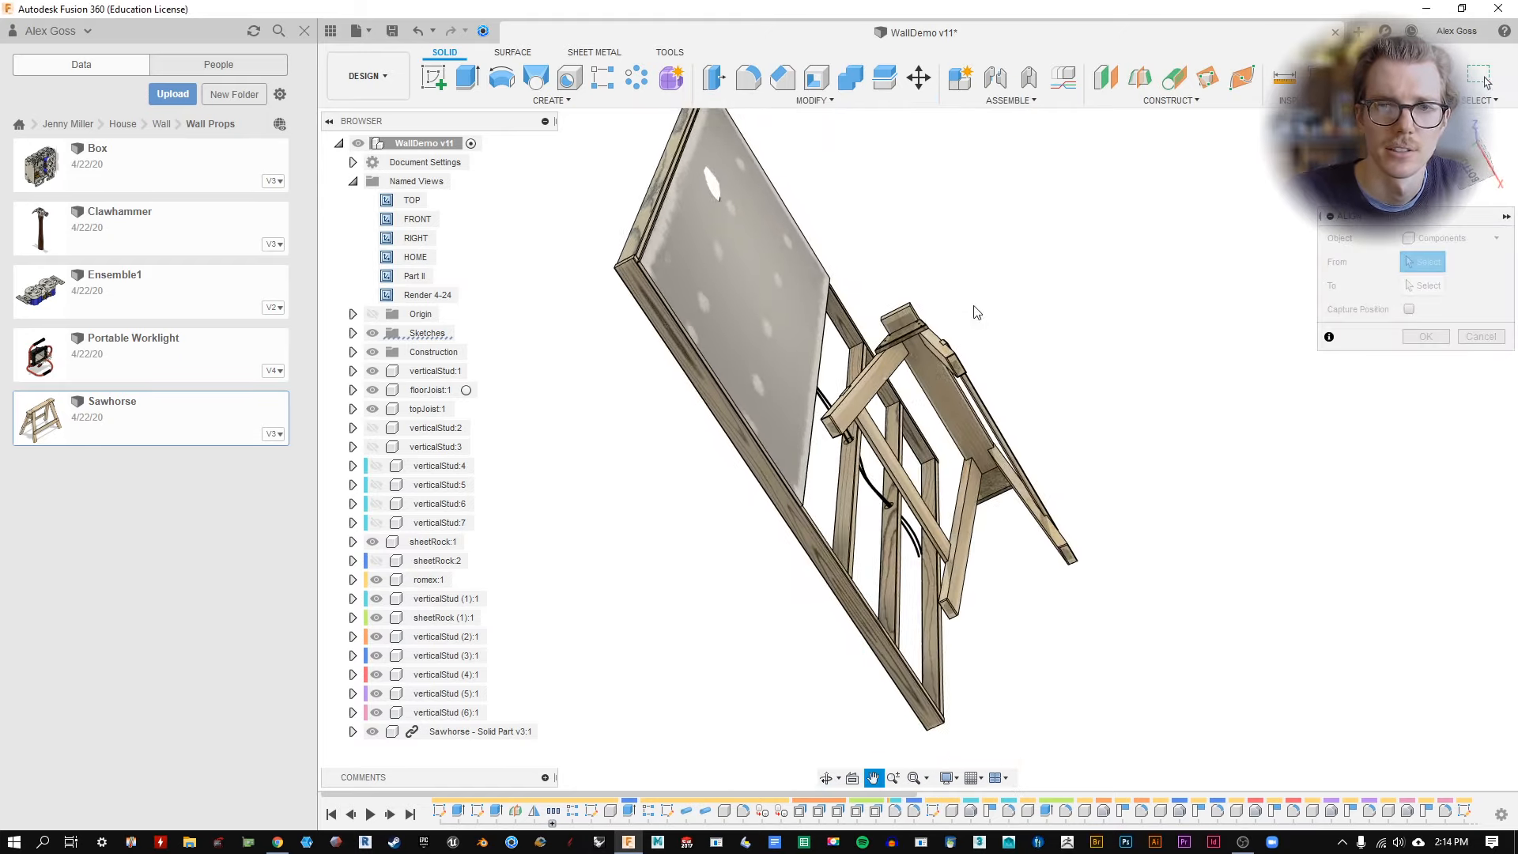
pyautogui.scroll(4, 885, 387)
pyautogui.scroll(3, 778, 458)
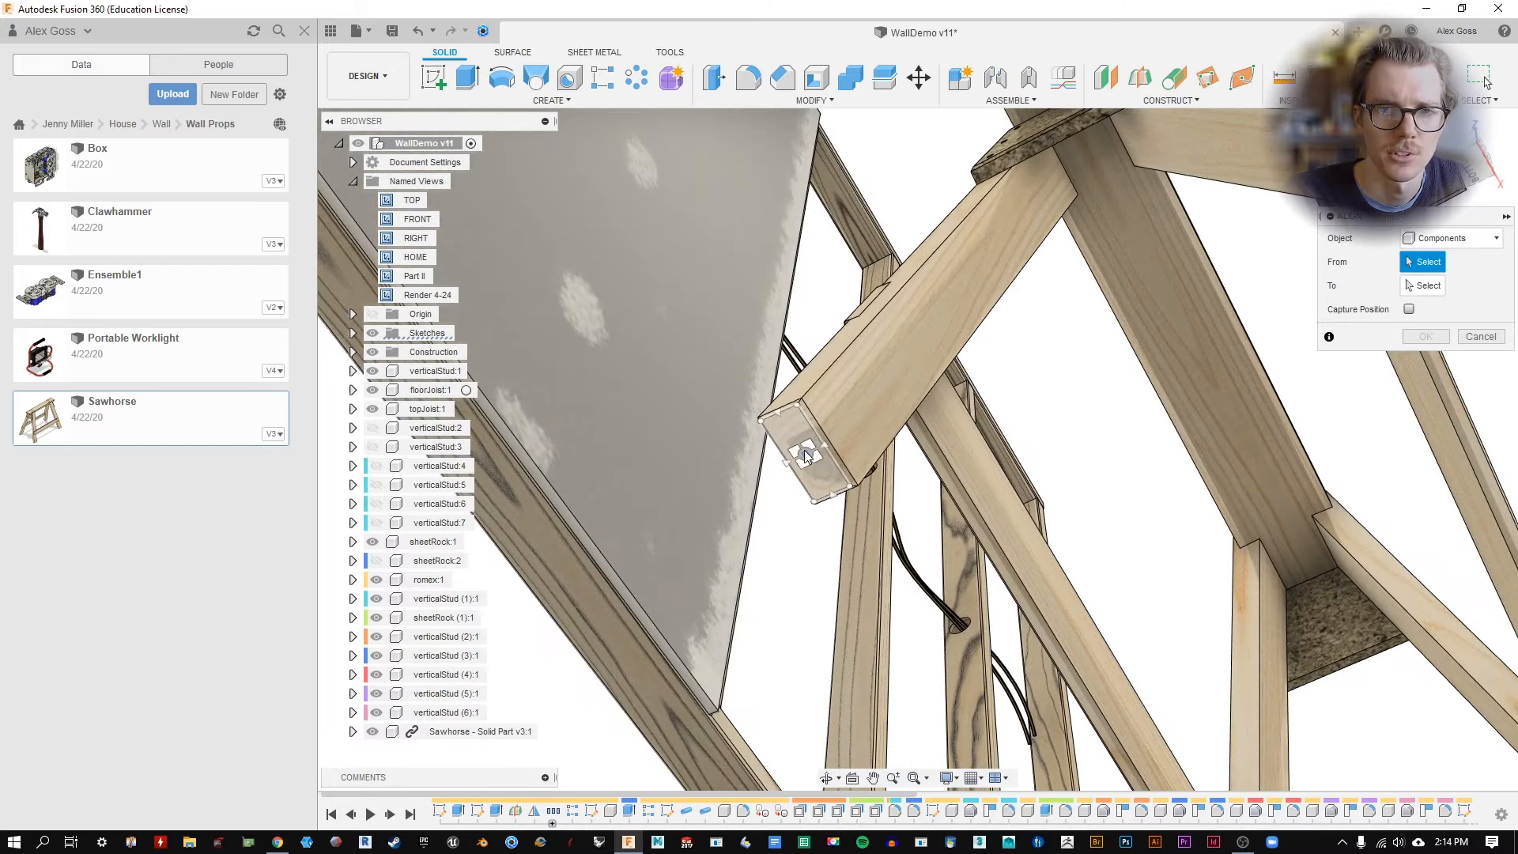
pyautogui.click(806, 456)
pyautogui.scroll(-6, 814, 316)
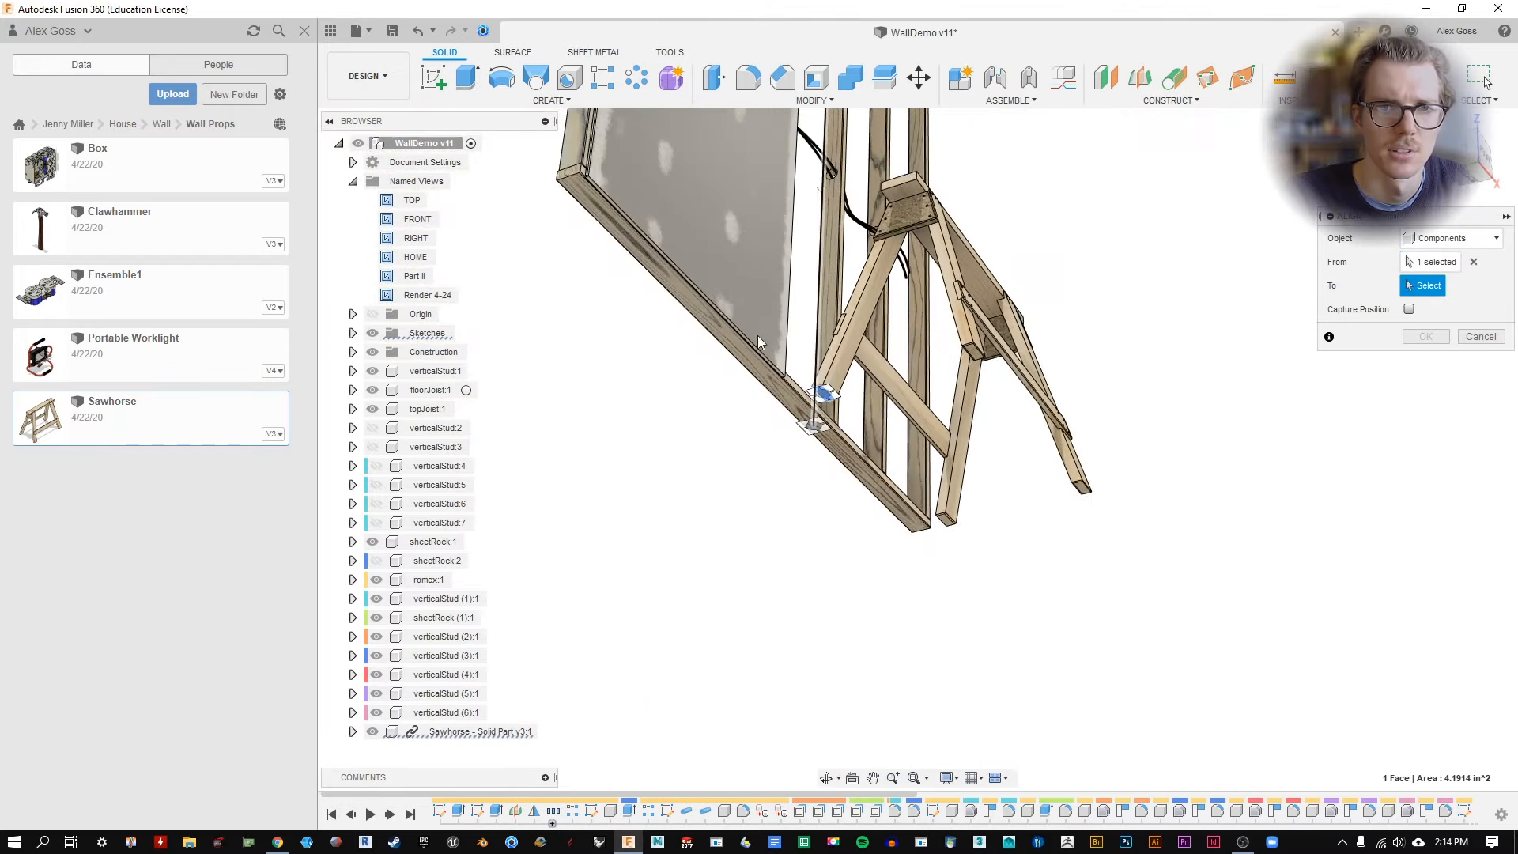
pyautogui.scroll(5, 758, 335)
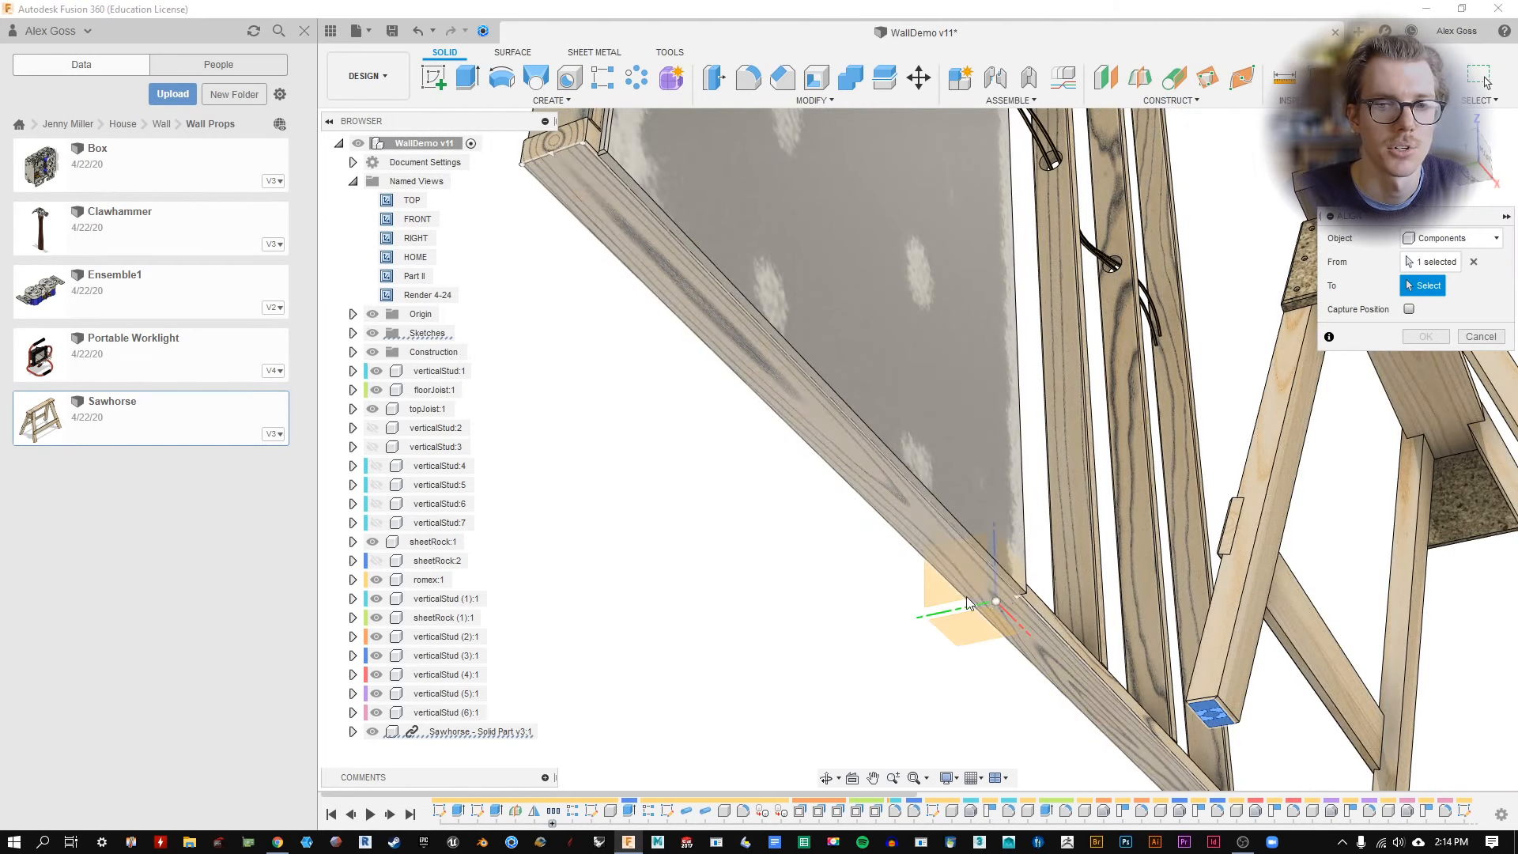
pyautogui.click(968, 633)
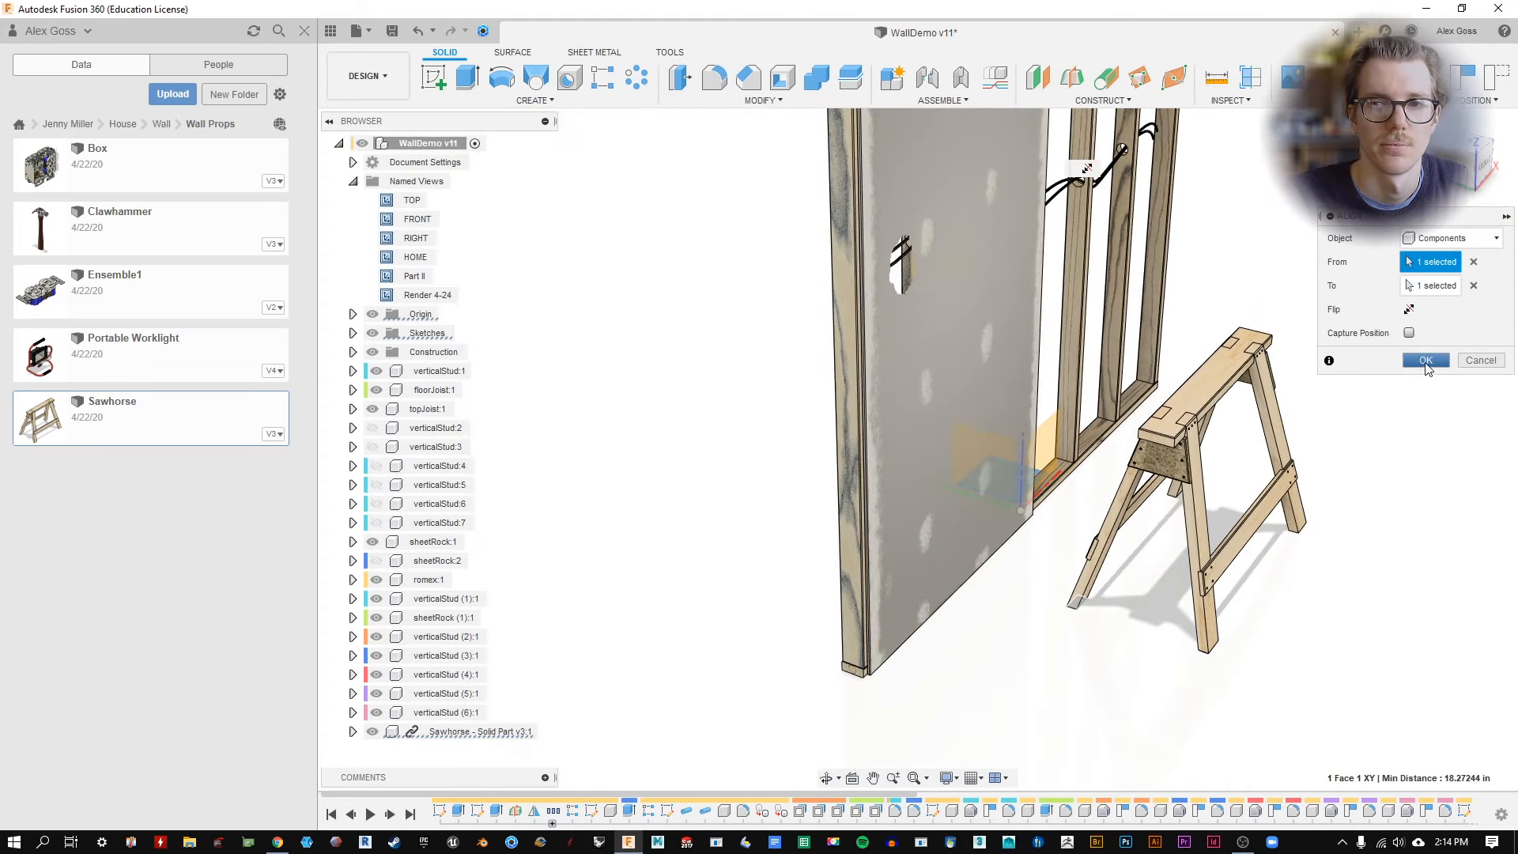
pyautogui.click(1426, 364)
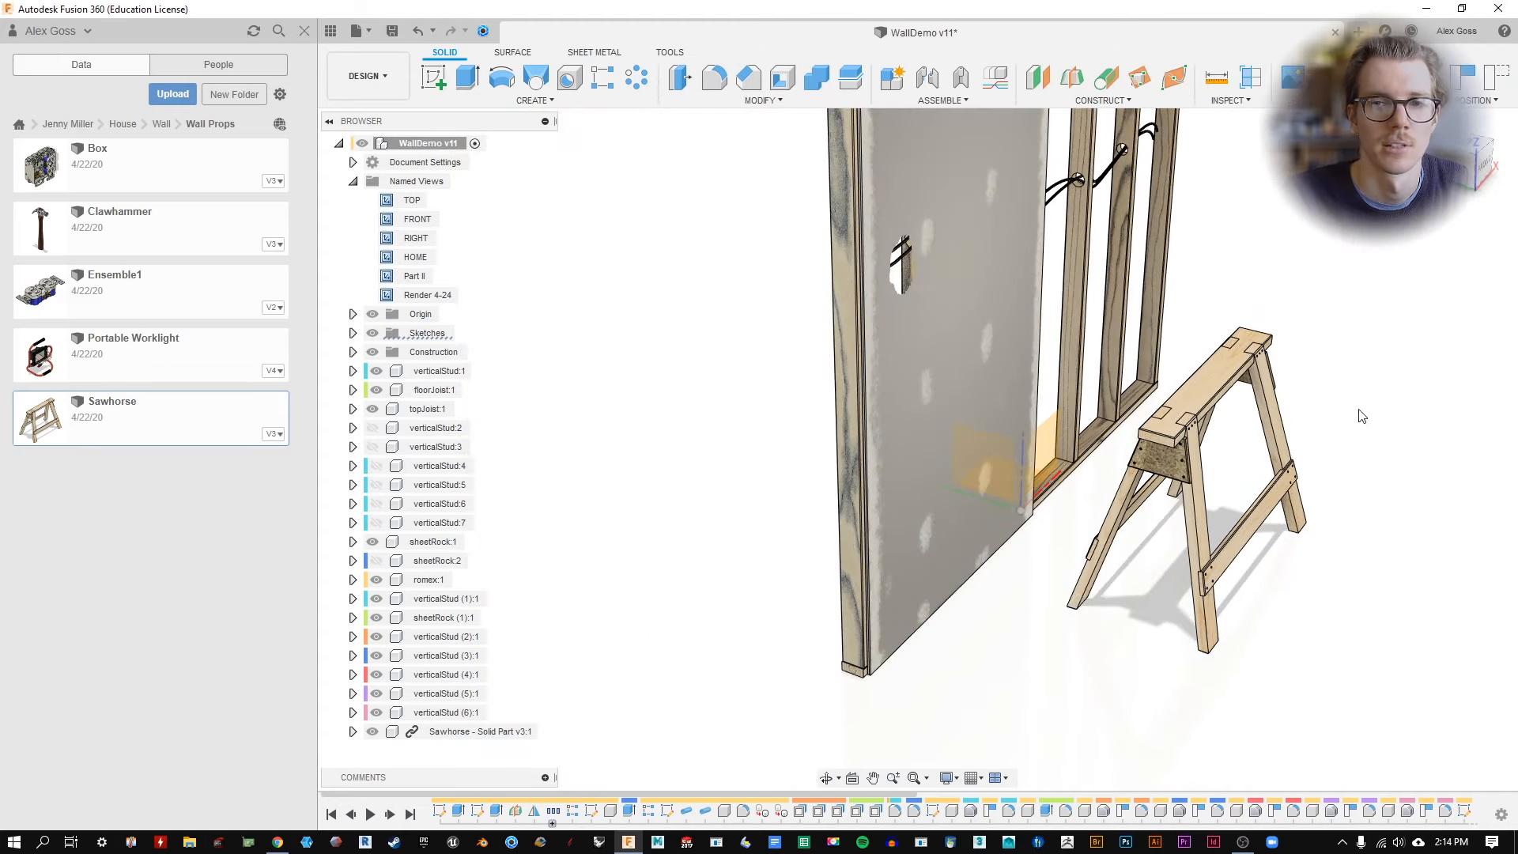
pyautogui.moveTo(1358, 411); pyautogui.dragTo(1051, 371, button='middle')
pyautogui.click(373, 315)
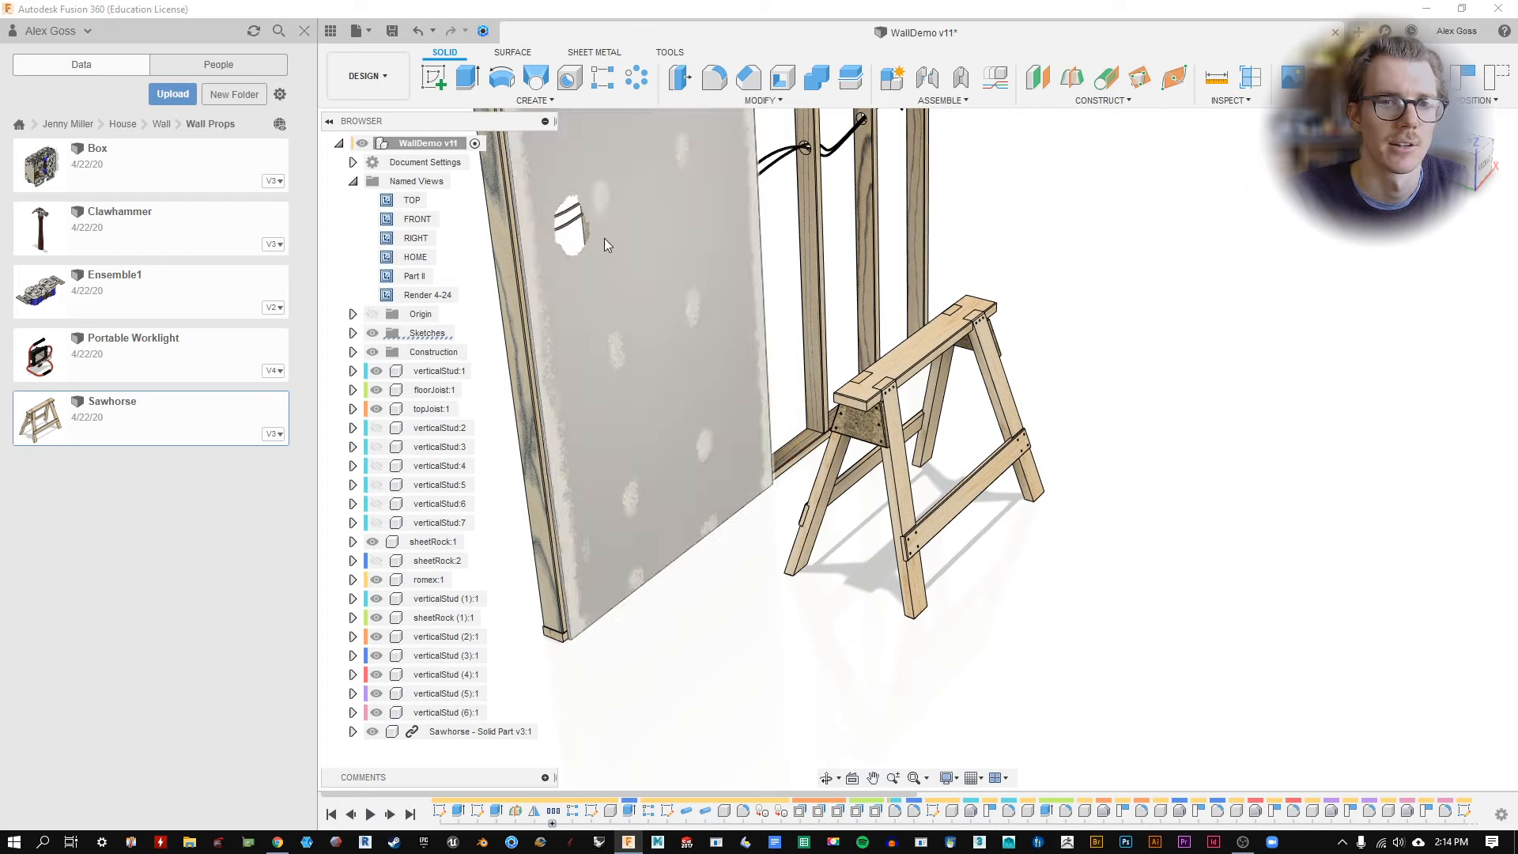
# Return to the Render workspace with the "Render 4-24" named view and close the project files.
pyautogui.click(368, 75)
pyautogui.click(378, 154)
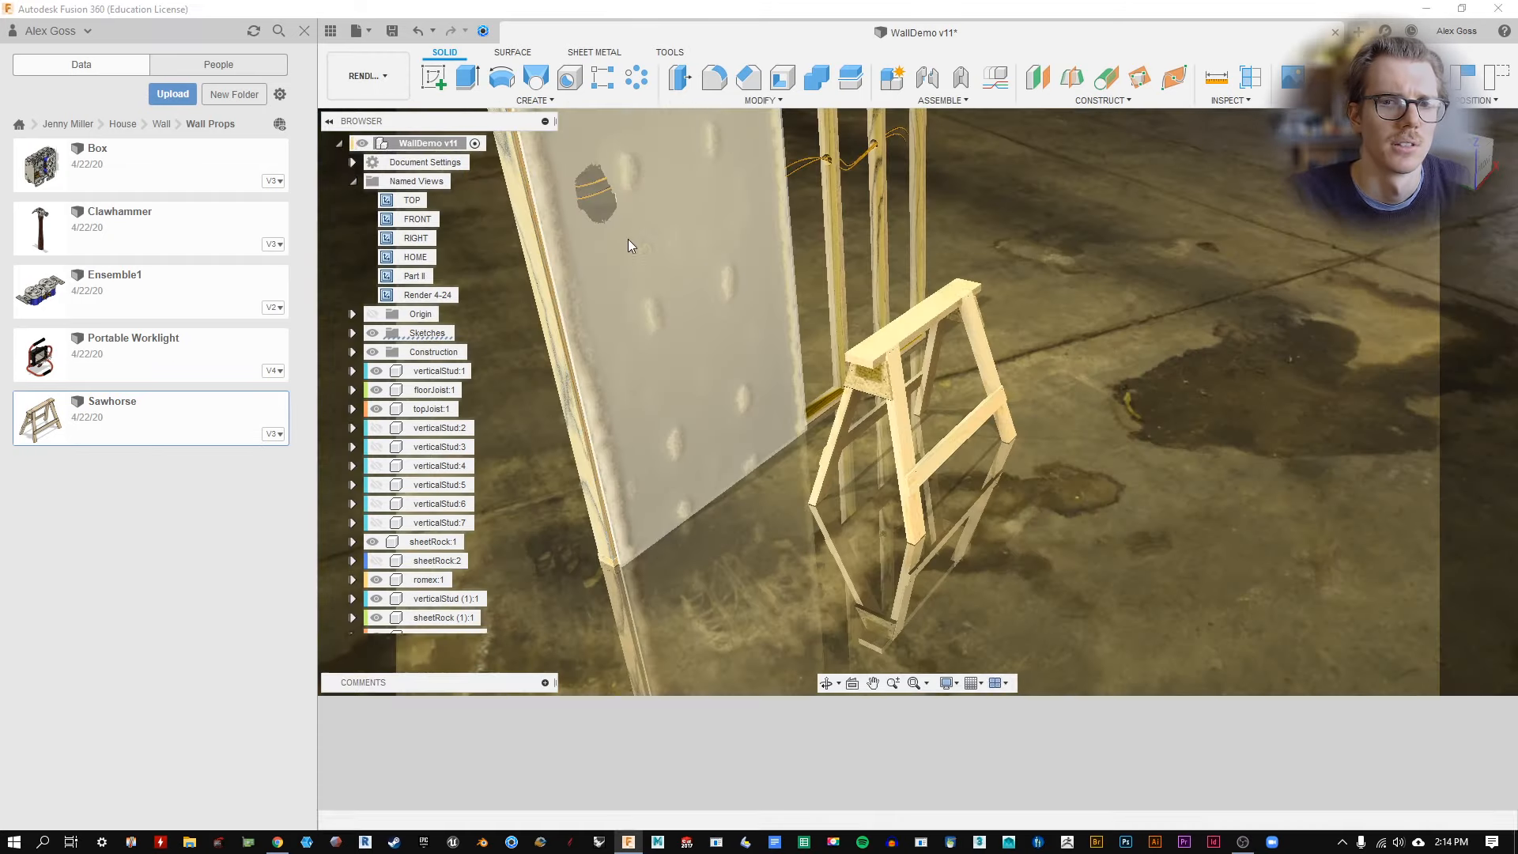
pyautogui.doubleClick(428, 295)
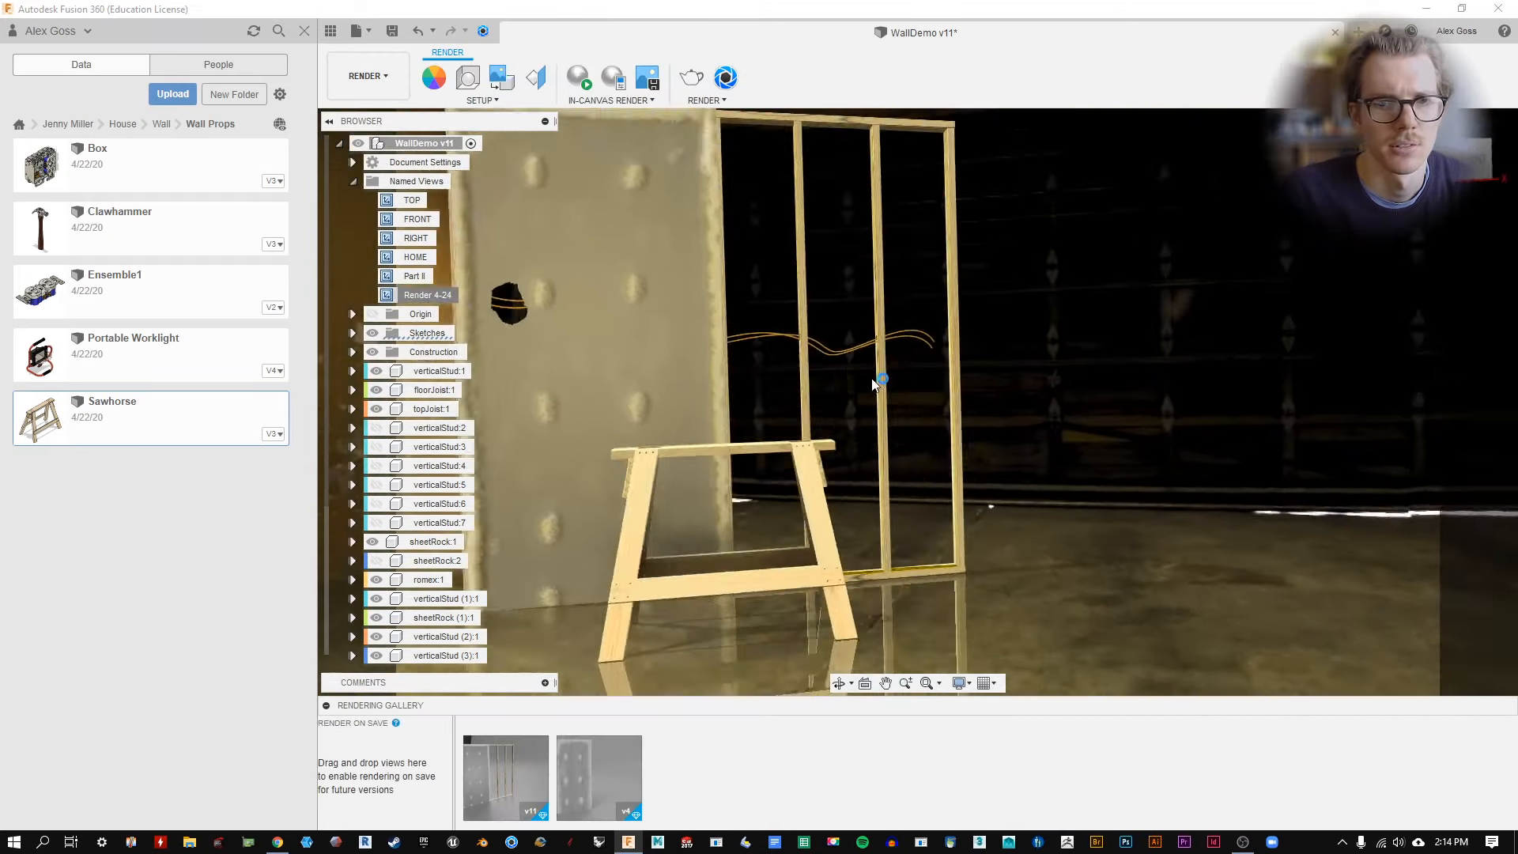
pyautogui.click(305, 31)
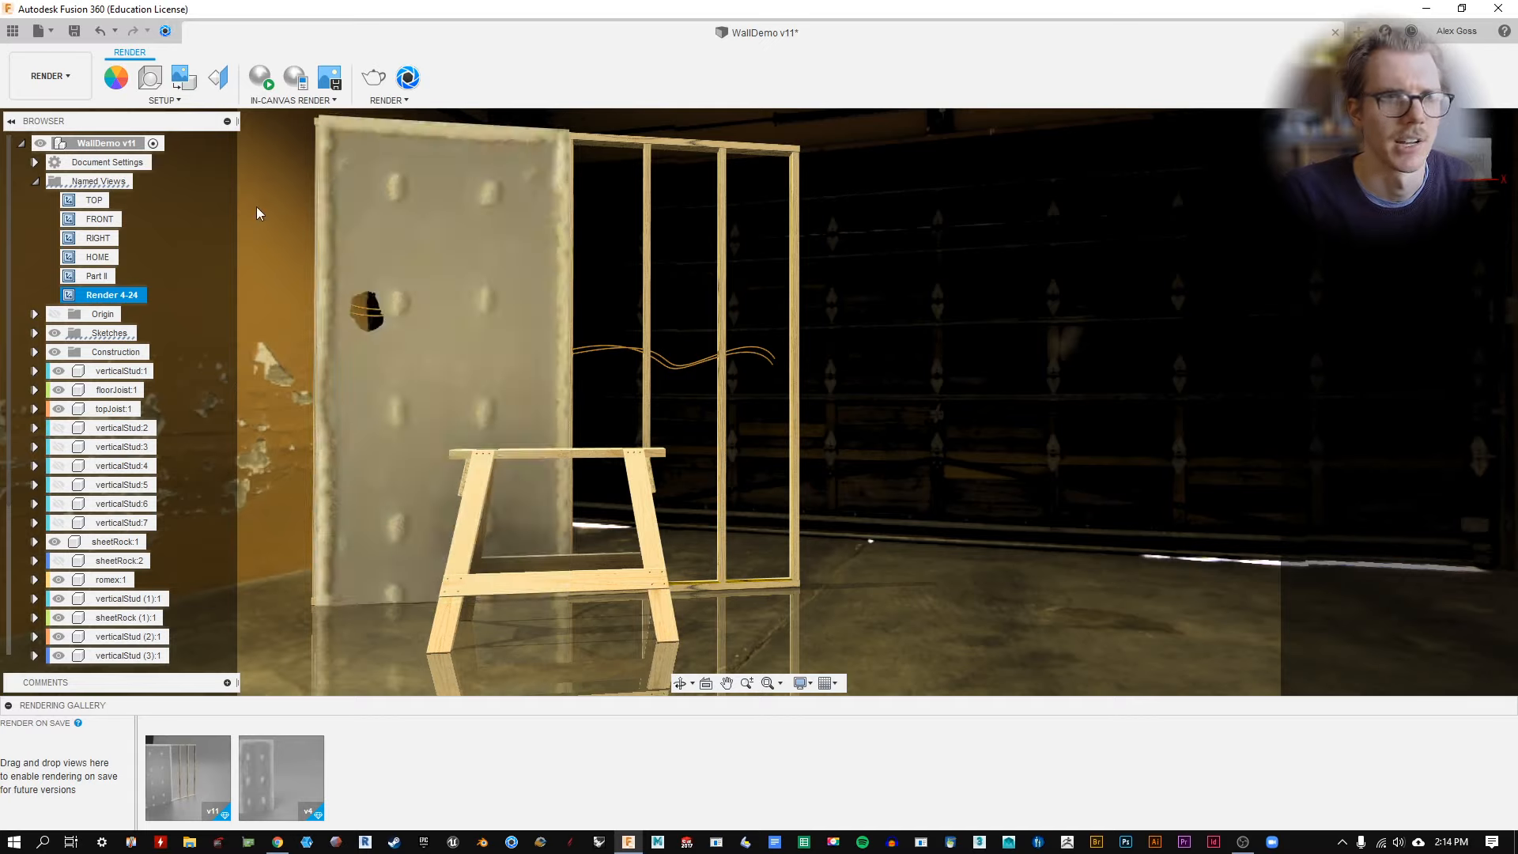
# Go back to the Design workspace with the whole wall and sawhorse in view, and collapse the named views list.
pyautogui.click(49, 76)
pyautogui.click(36, 113)
pyautogui.keyDown('shift'); pyautogui.moveTo(414, 302); pyautogui.dragTo(537, 381, button='middle'); pyautogui.keyUp('shift')
pyautogui.scroll(-5, 511, 397)
pyautogui.scroll(3, 535, 397)
pyautogui.scroll(2, 537, 403)
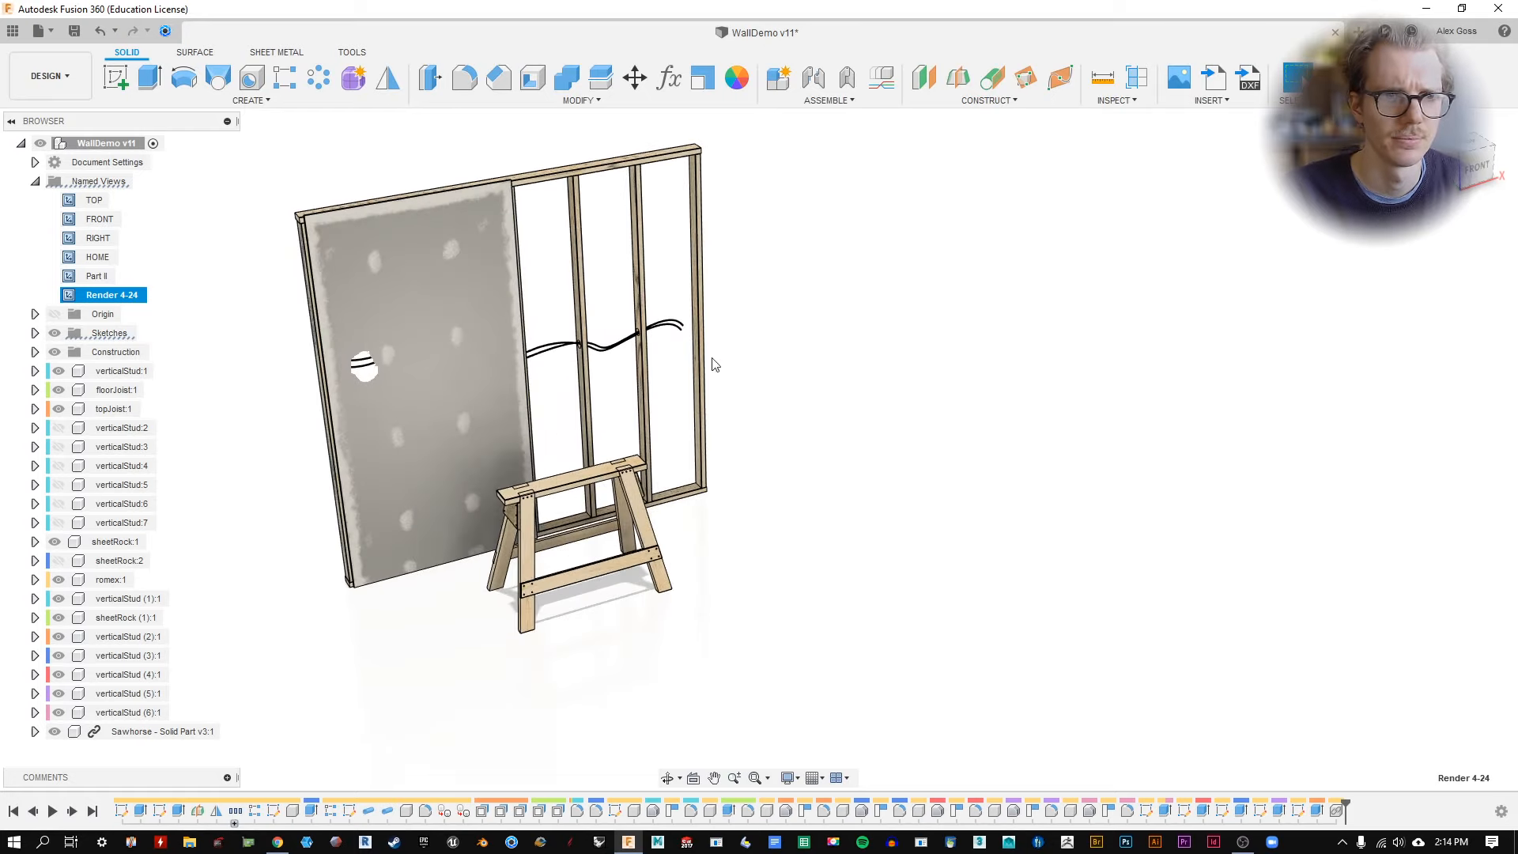
pyautogui.click(34, 181)
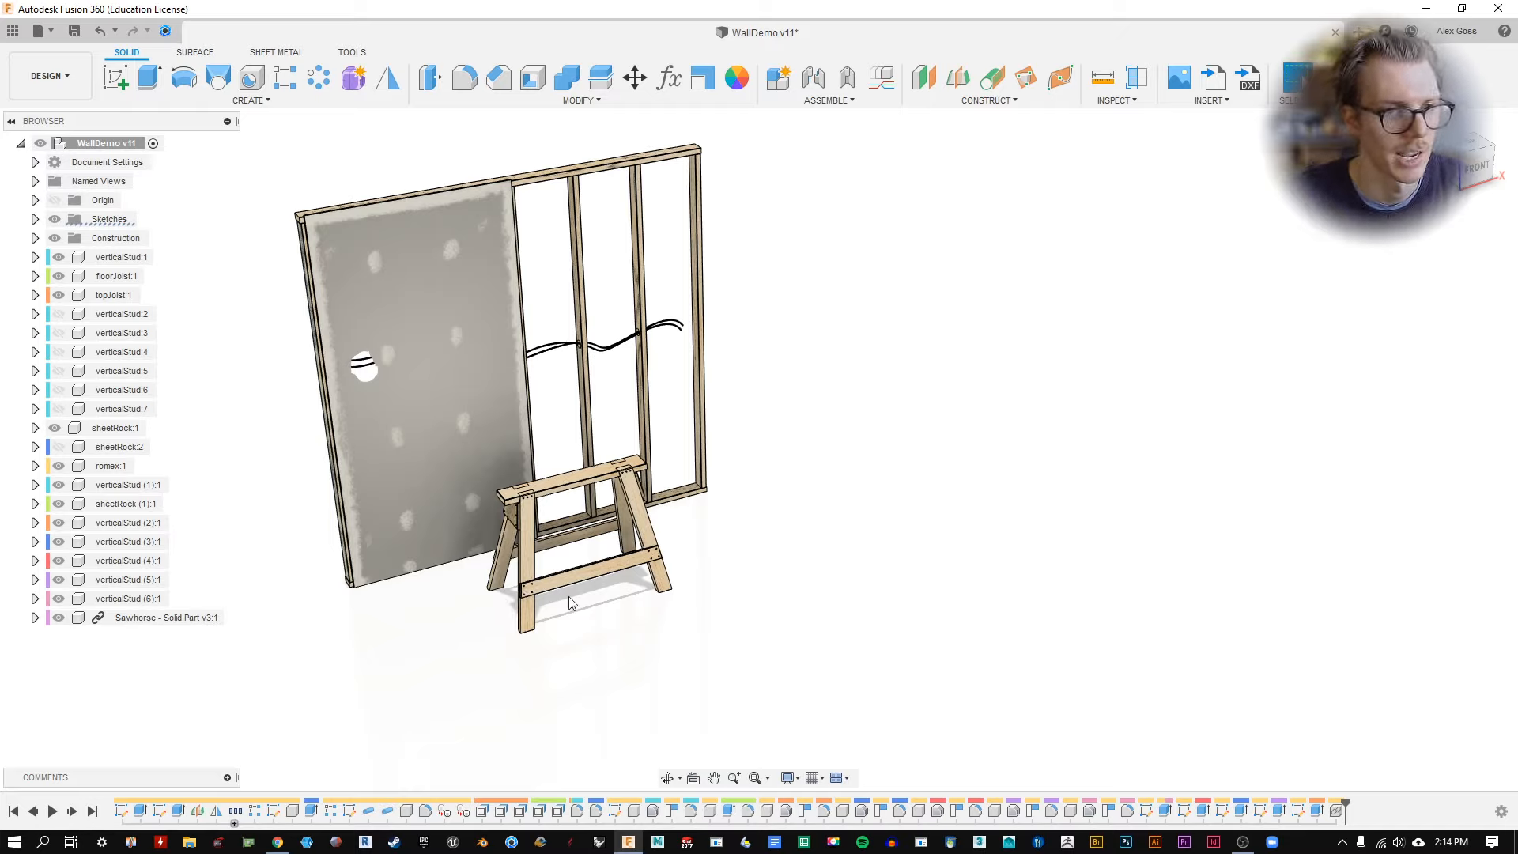
# Launch the Carnac keystroke display through the Windows search.
pyautogui.click(194, 617)
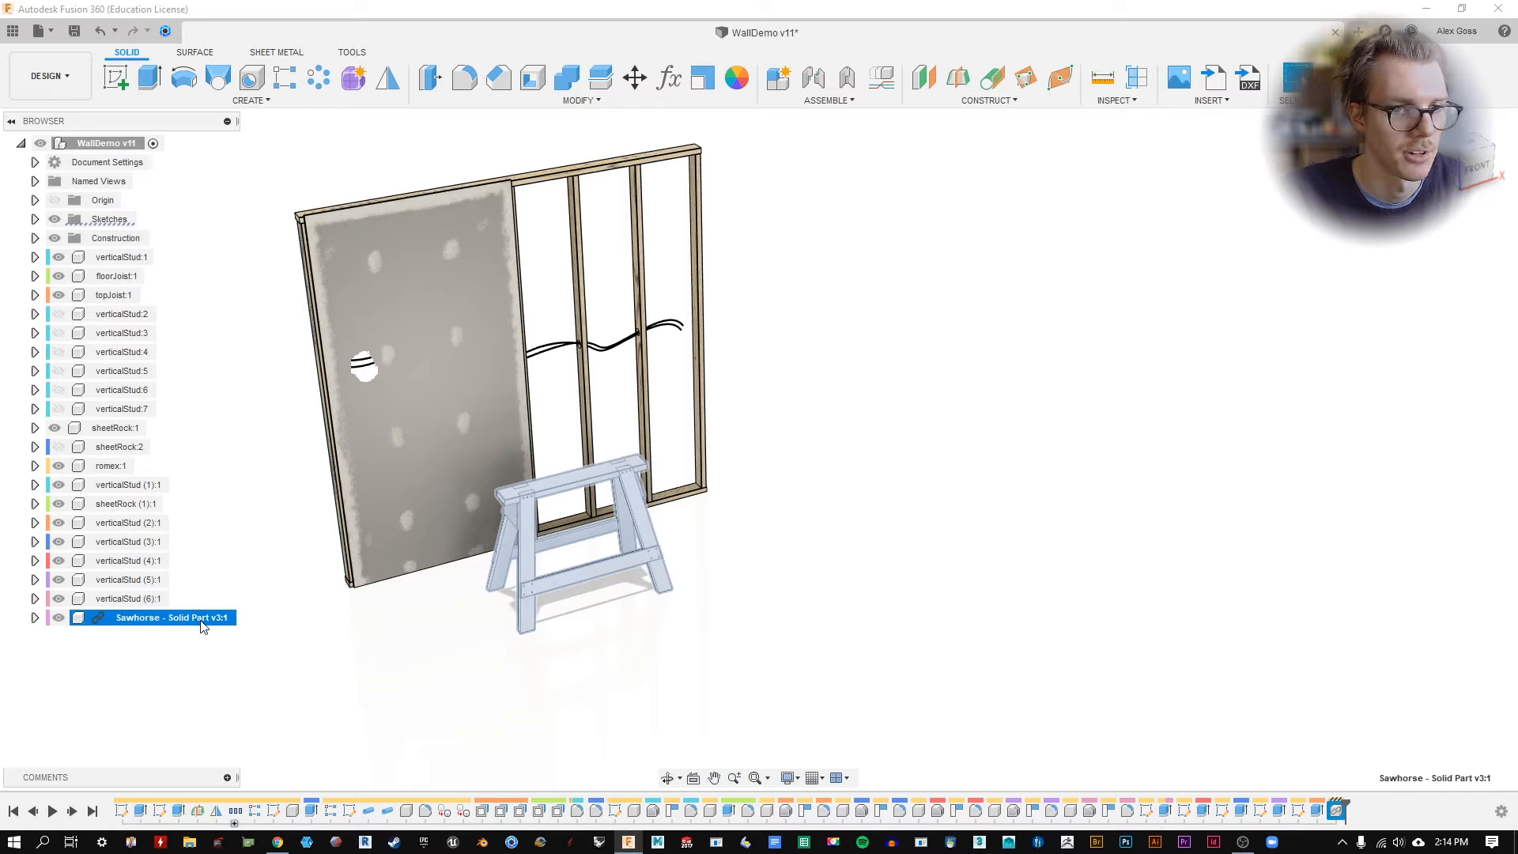
pyautogui.click(42, 843)
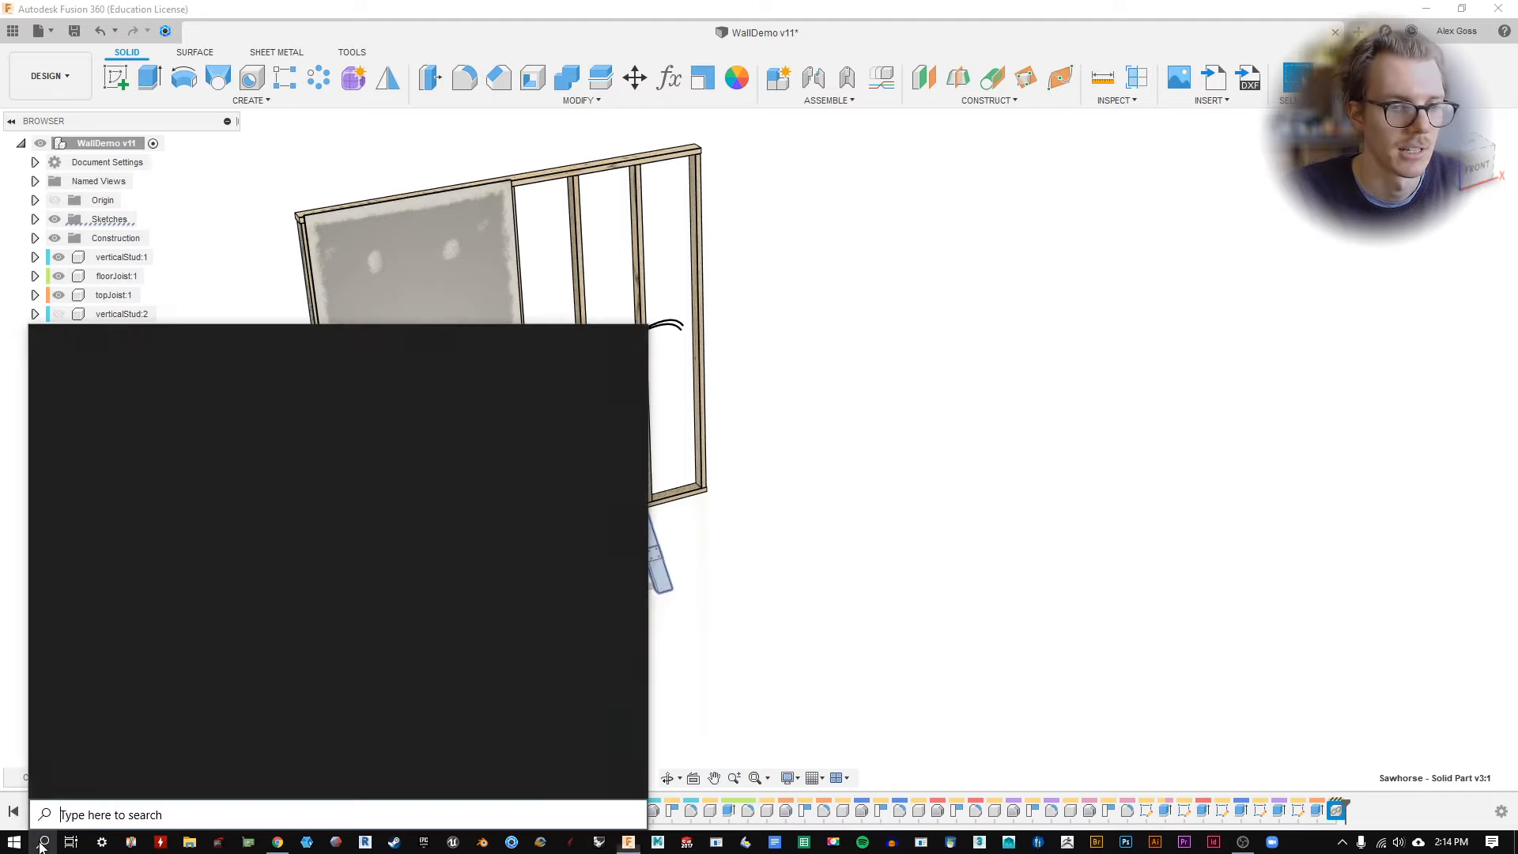
pyautogui.write('carnac')
pyautogui.press('Return')
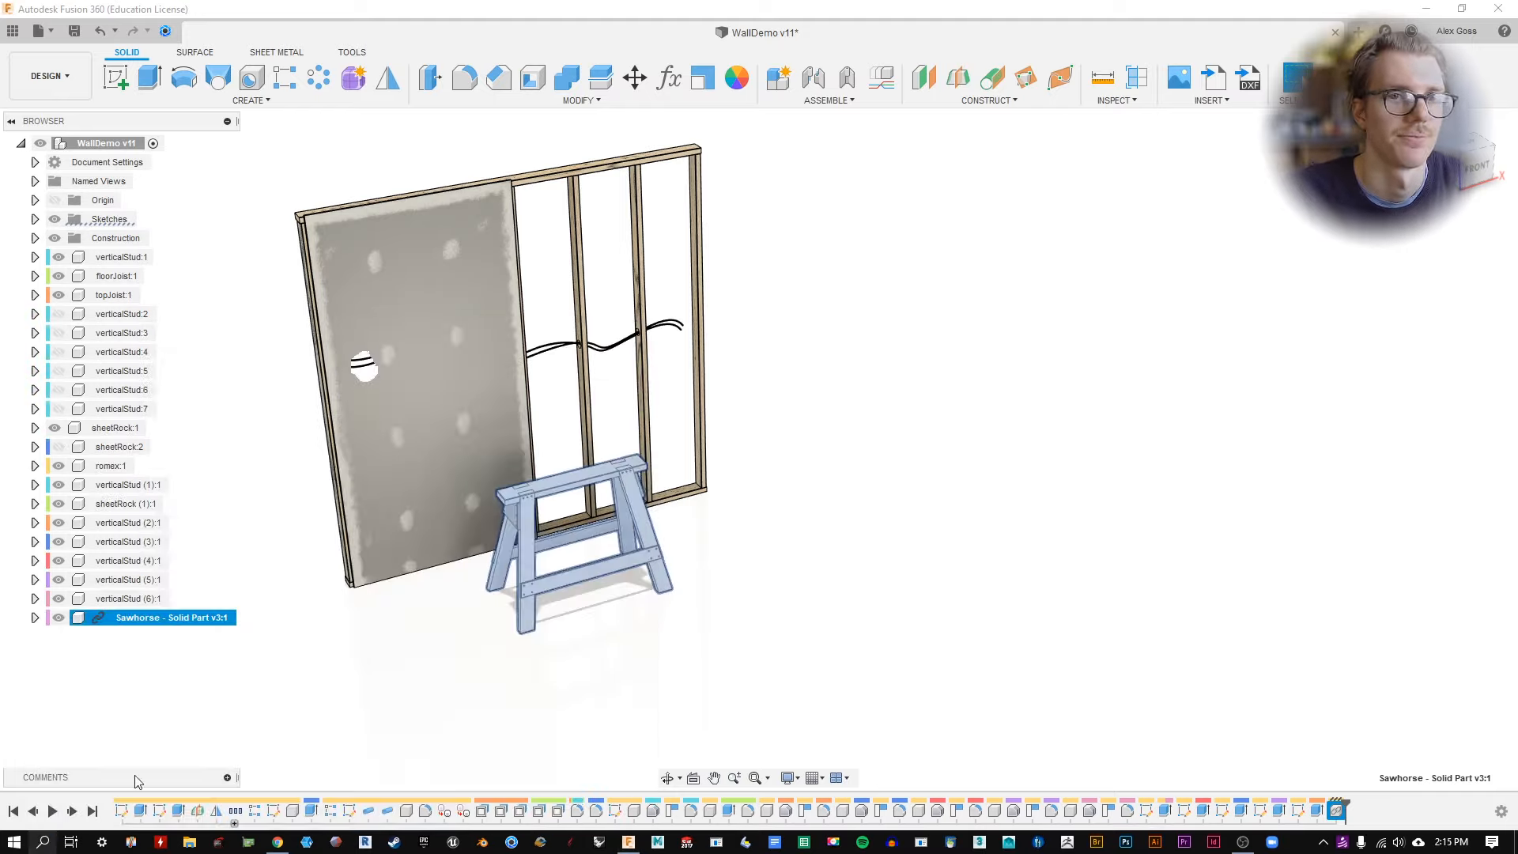
pyautogui.click(725, 459)
pyautogui.click(177, 619)
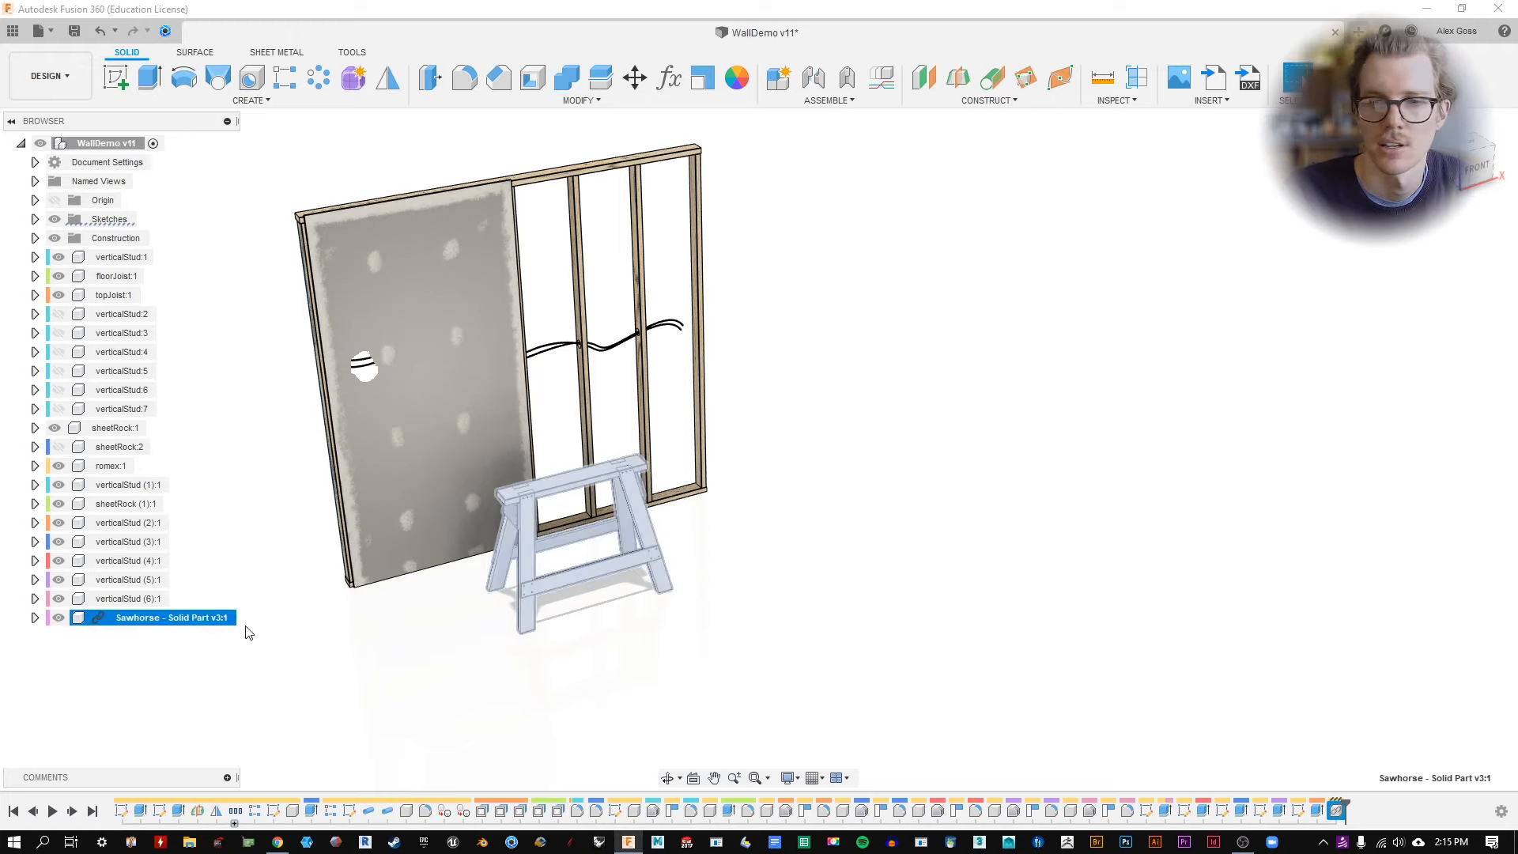
pyautogui.click(419, 642)
pyautogui.click(221, 619)
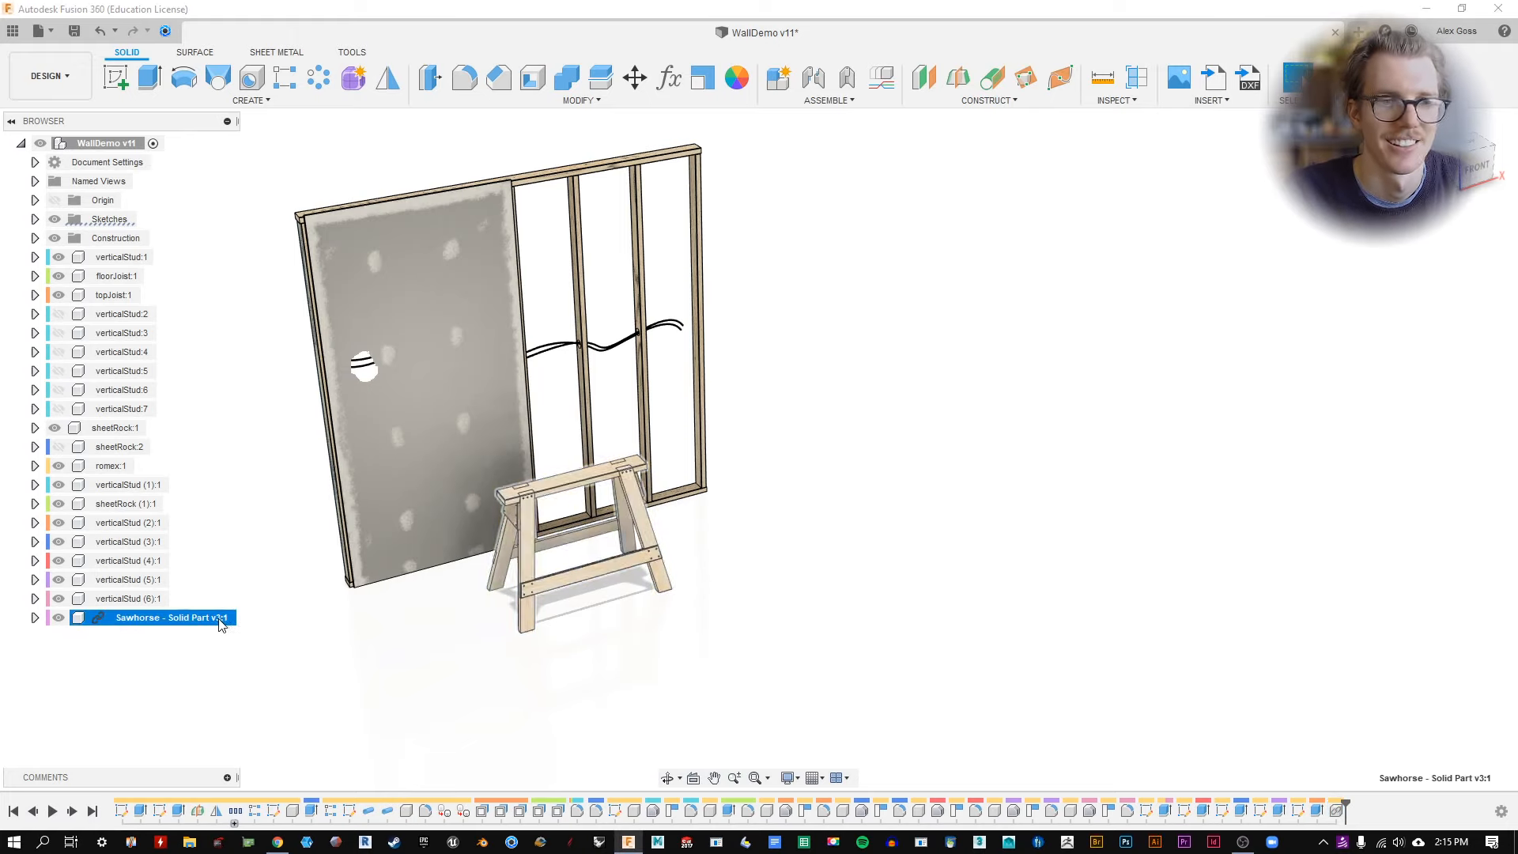
pyautogui.press('m')
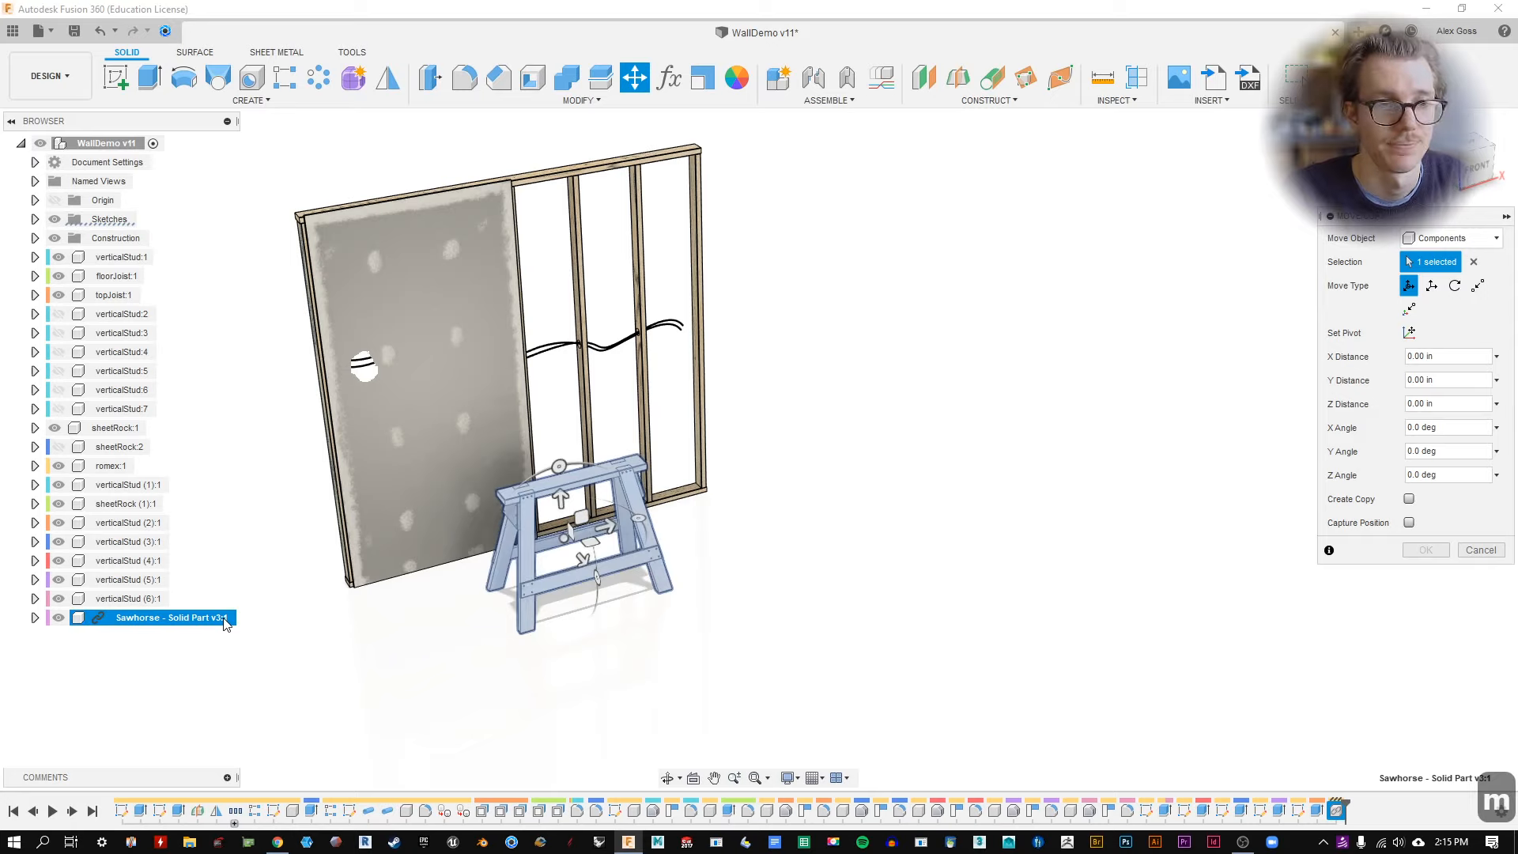
pyautogui.press('Escape')
pyautogui.click(224, 620)
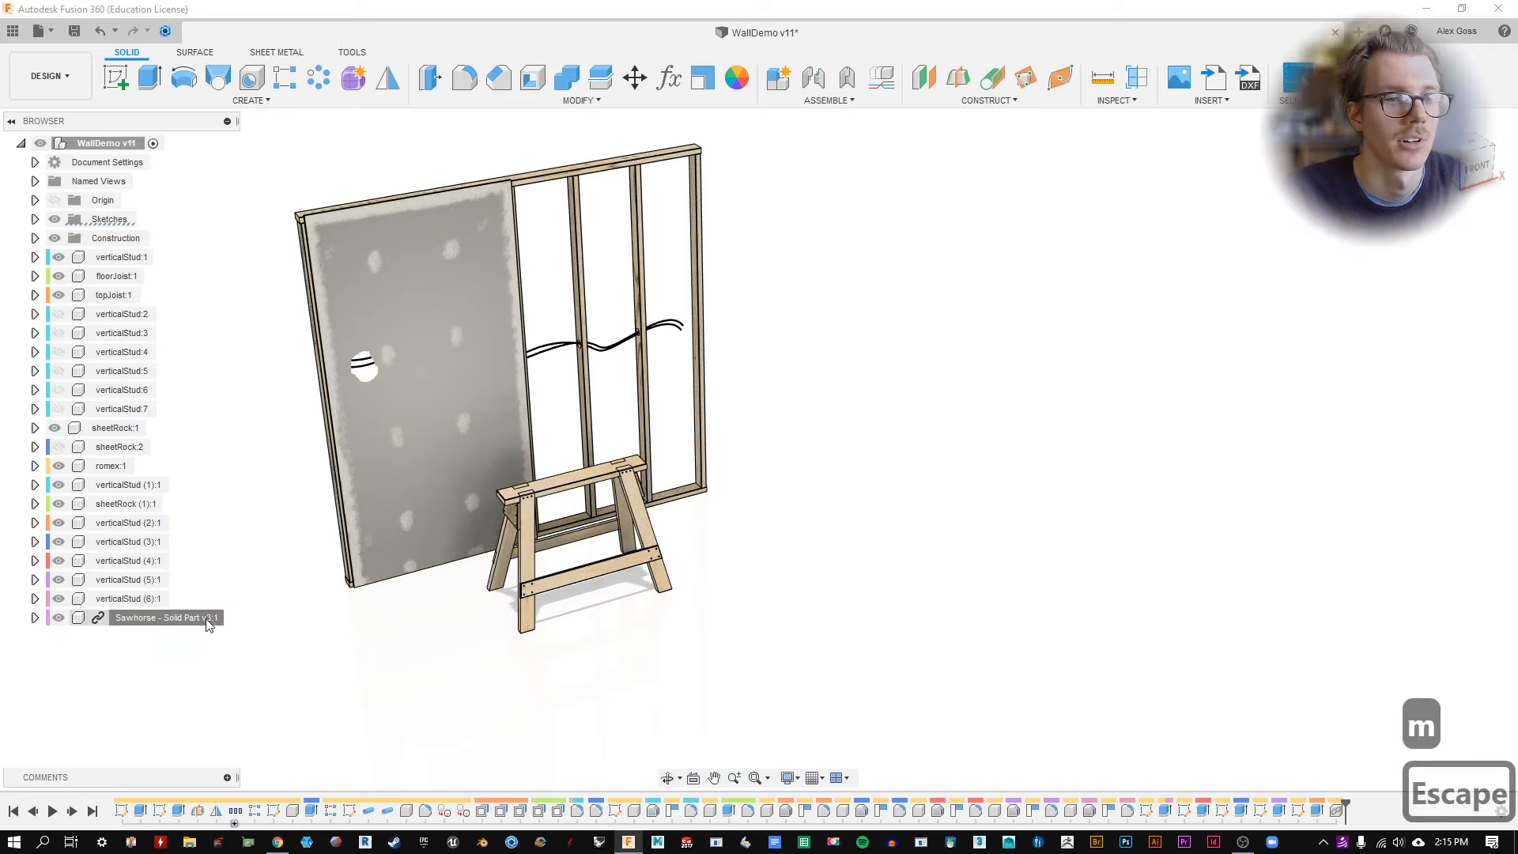
pyautogui.click(634, 78)
pyautogui.press('Escape')
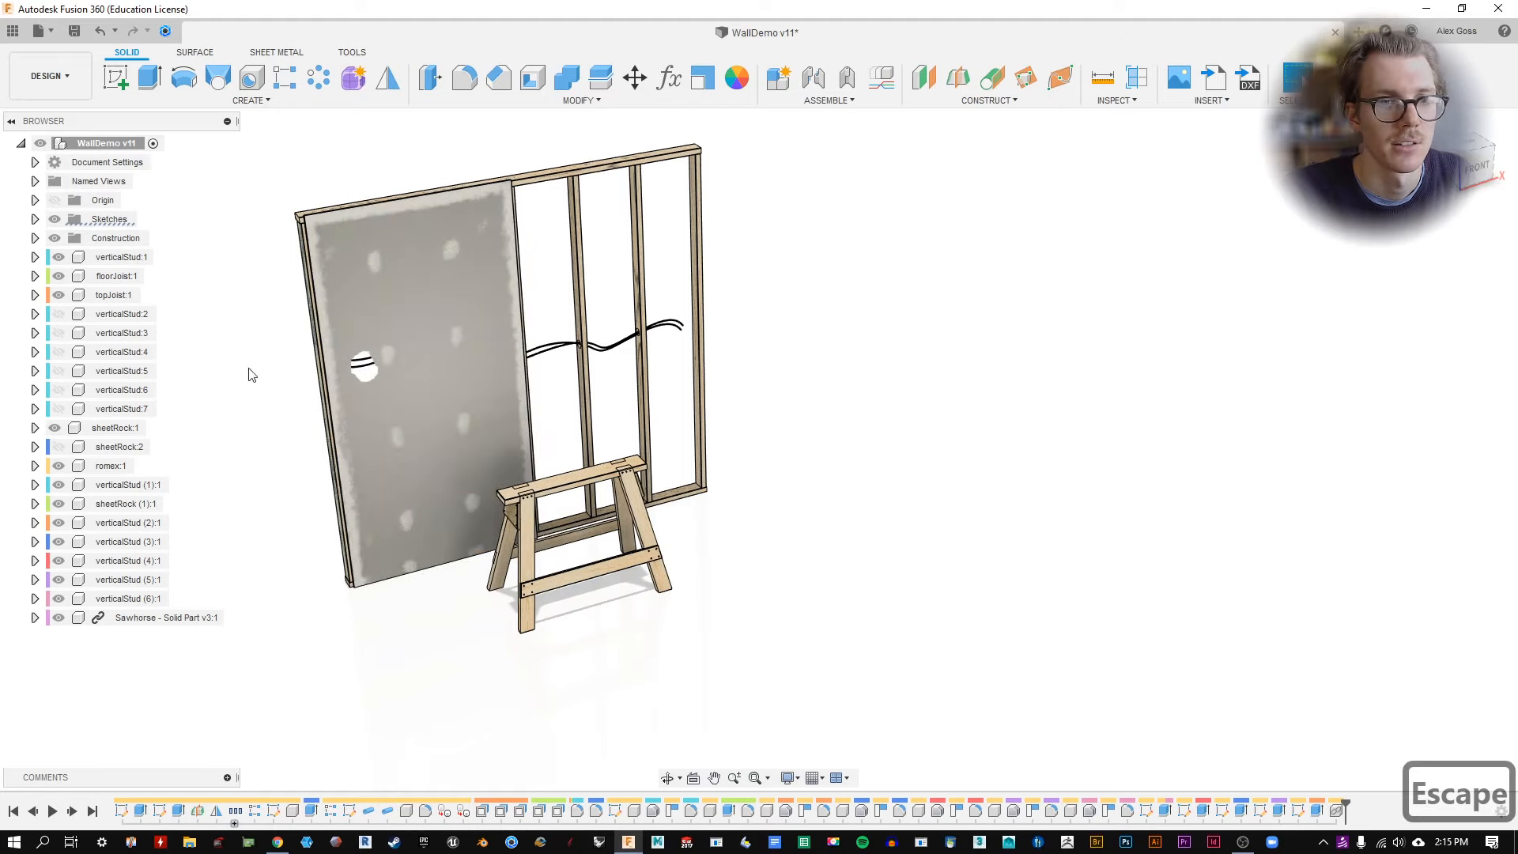
# Move the sawhorse component past the open end of the wall and turn it -50 degrees about its Y axis.
pyautogui.click(637, 79)
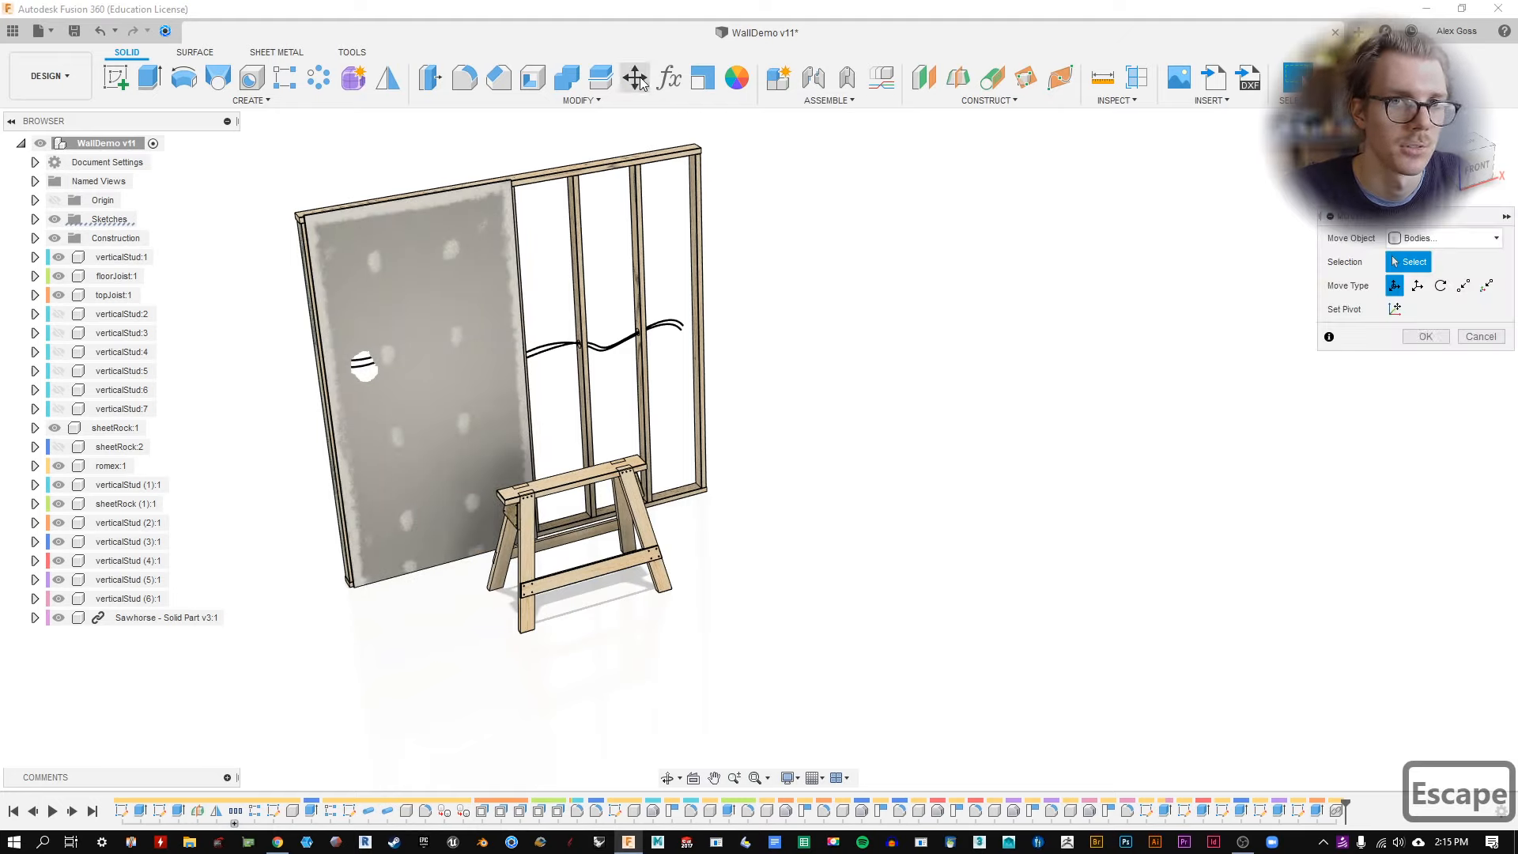
pyautogui.click(1476, 237)
pyautogui.click(1473, 236)
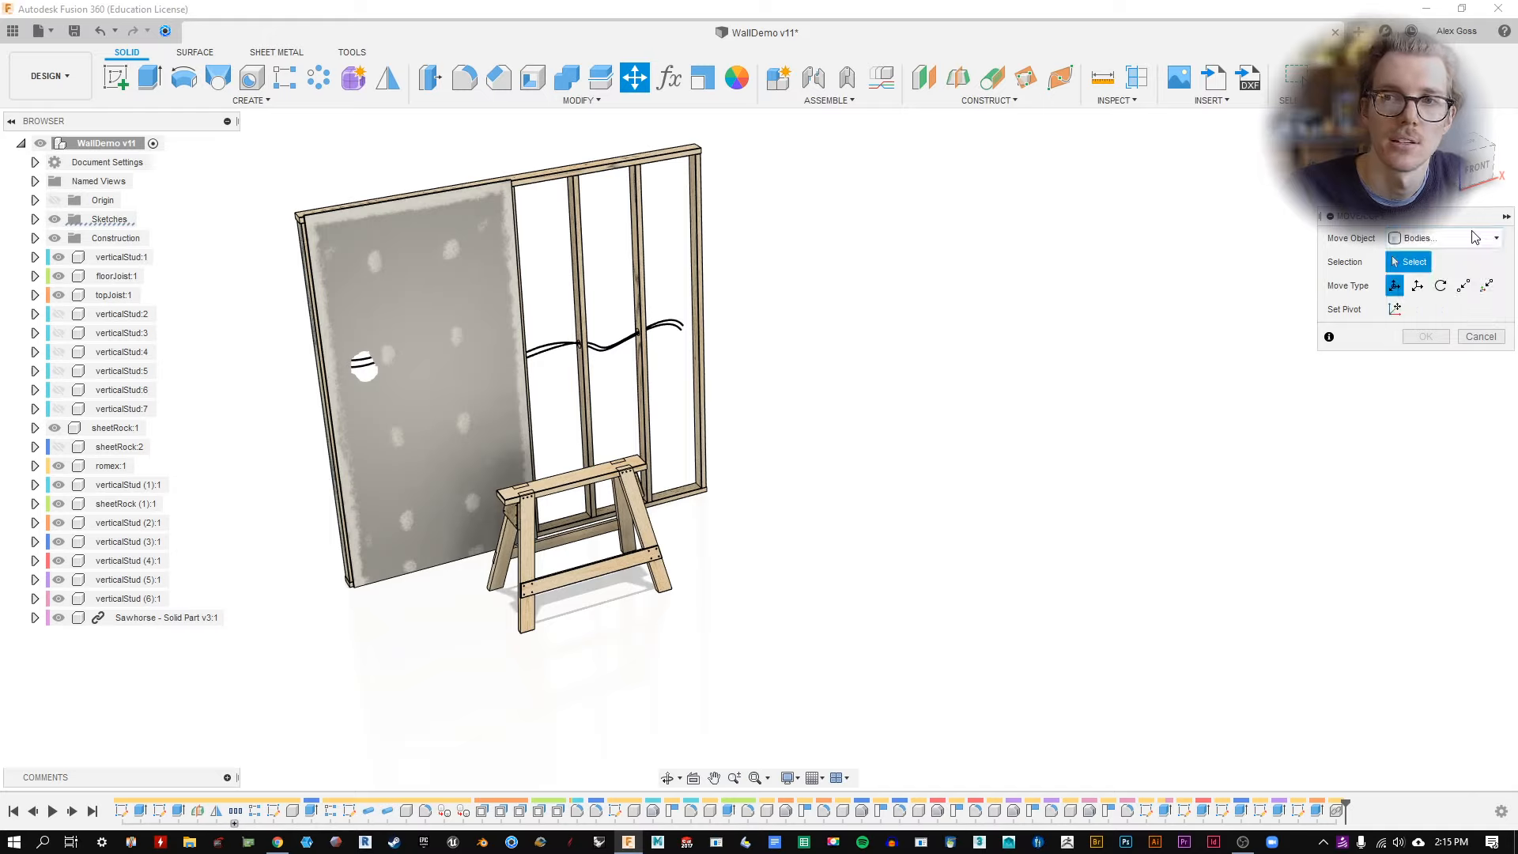
pyautogui.moveTo(1376, 215); pyautogui.dragTo(991, 265)
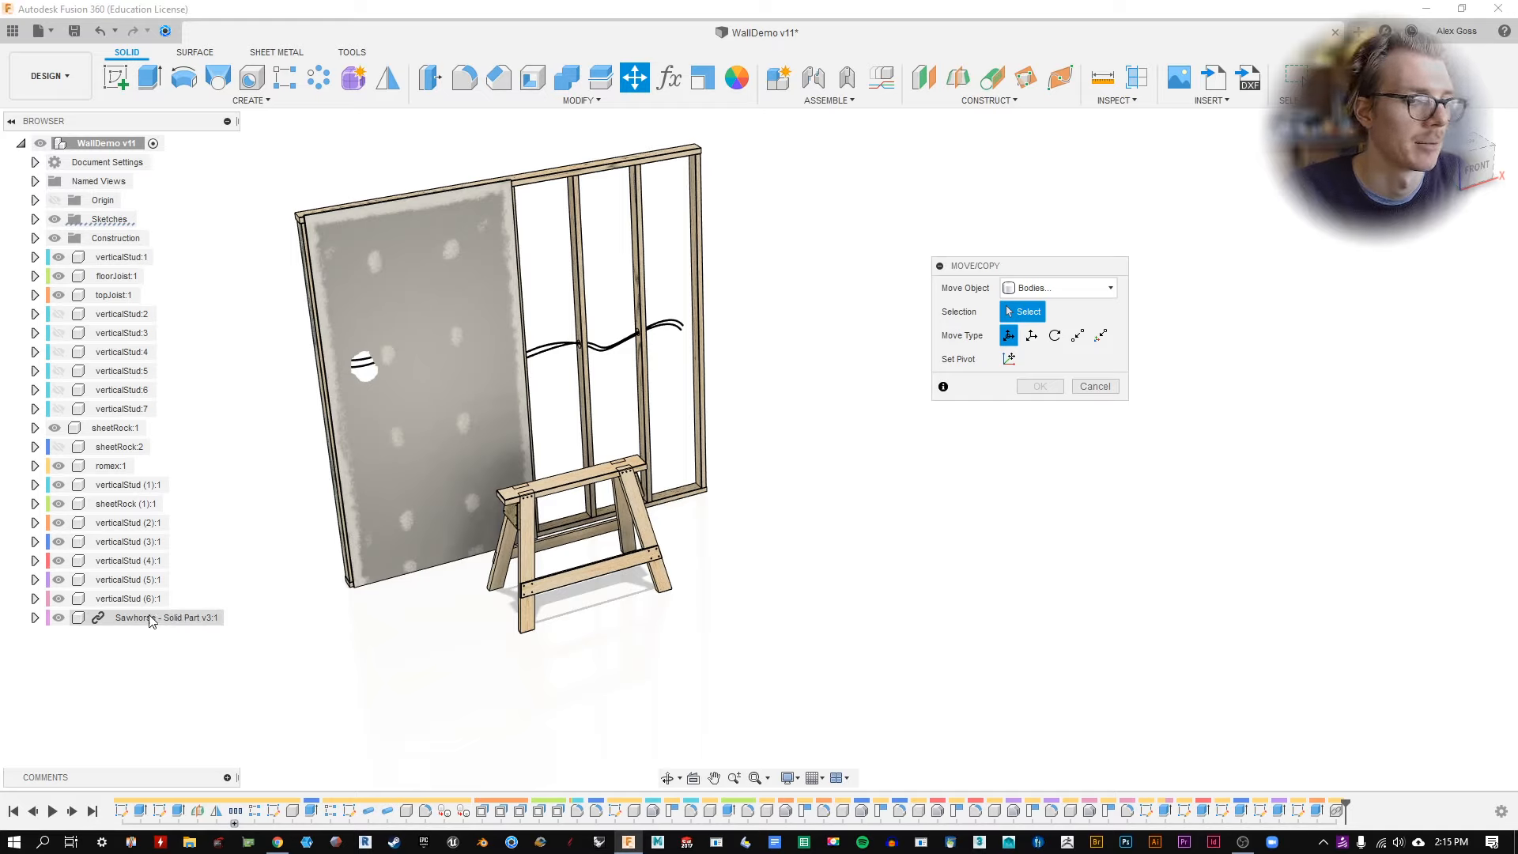
pyautogui.click(1090, 289)
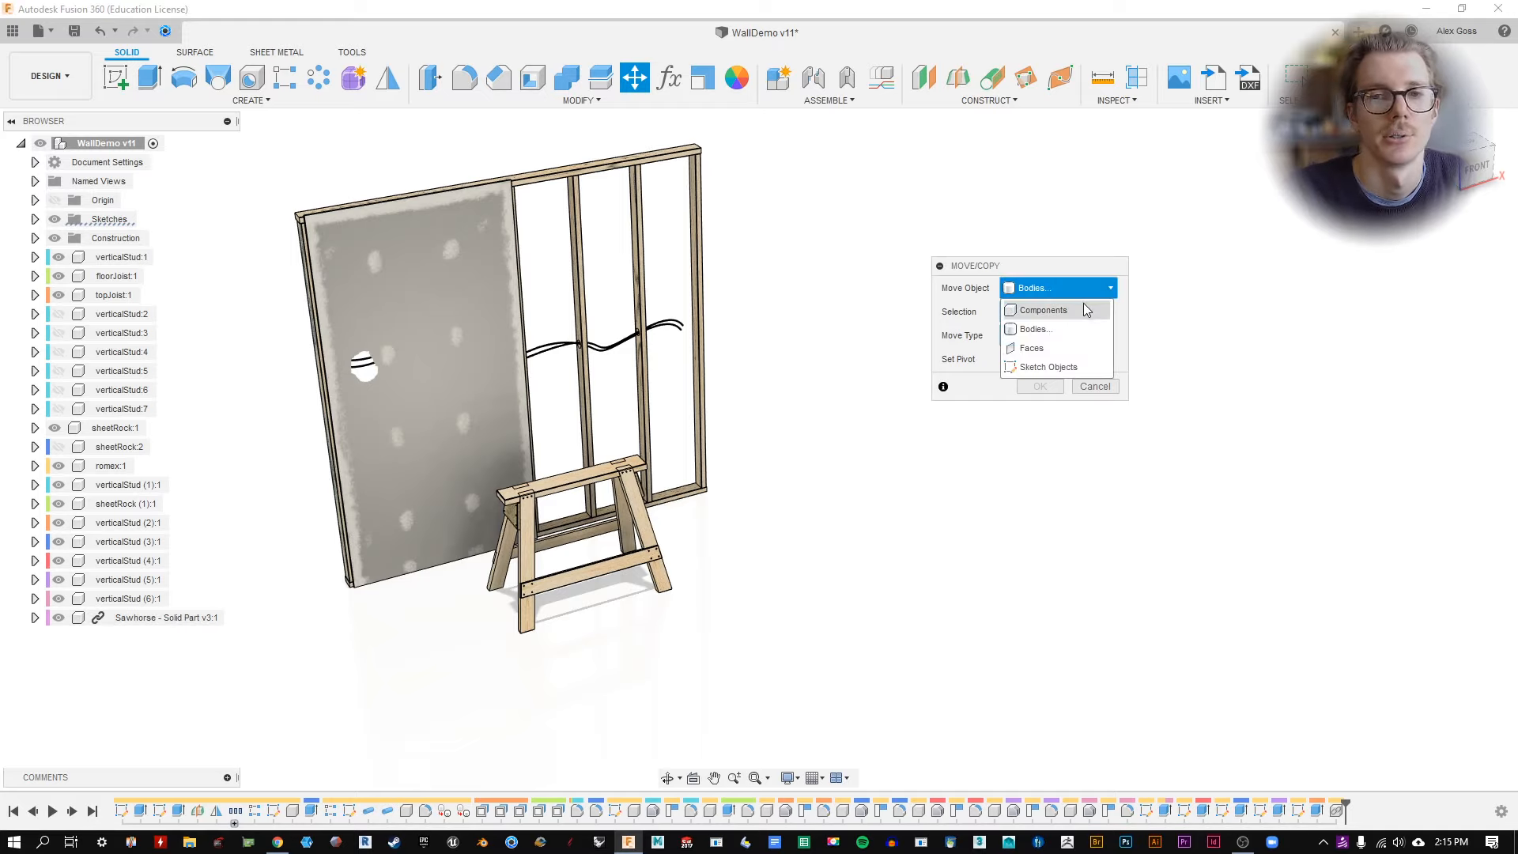
pyautogui.click(1087, 310)
pyautogui.click(163, 617)
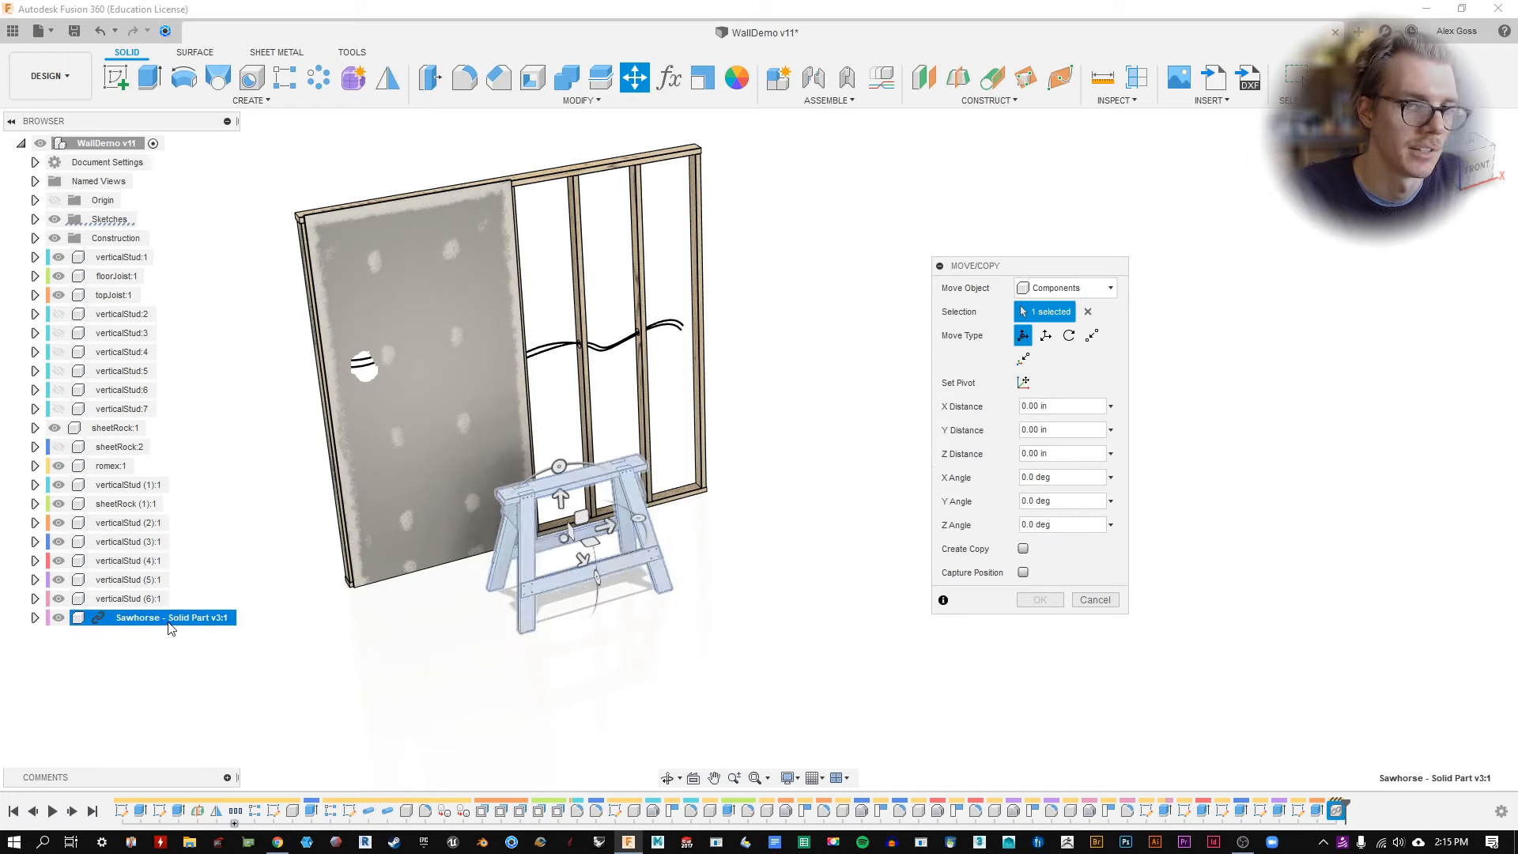
pyautogui.moveTo(574, 541); pyautogui.dragTo(905, 630)
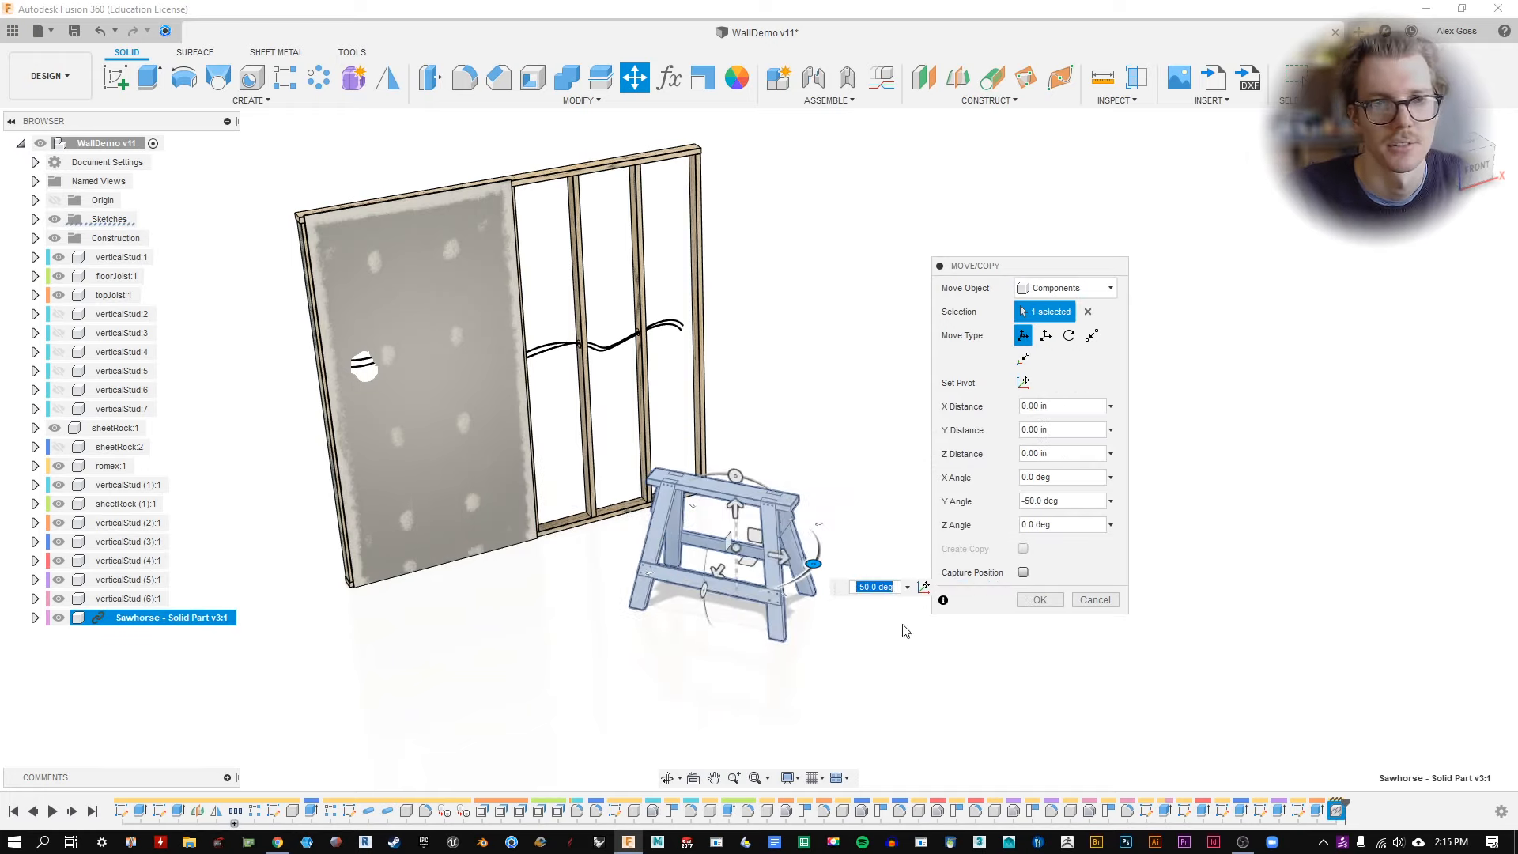
pyautogui.click(1059, 600)
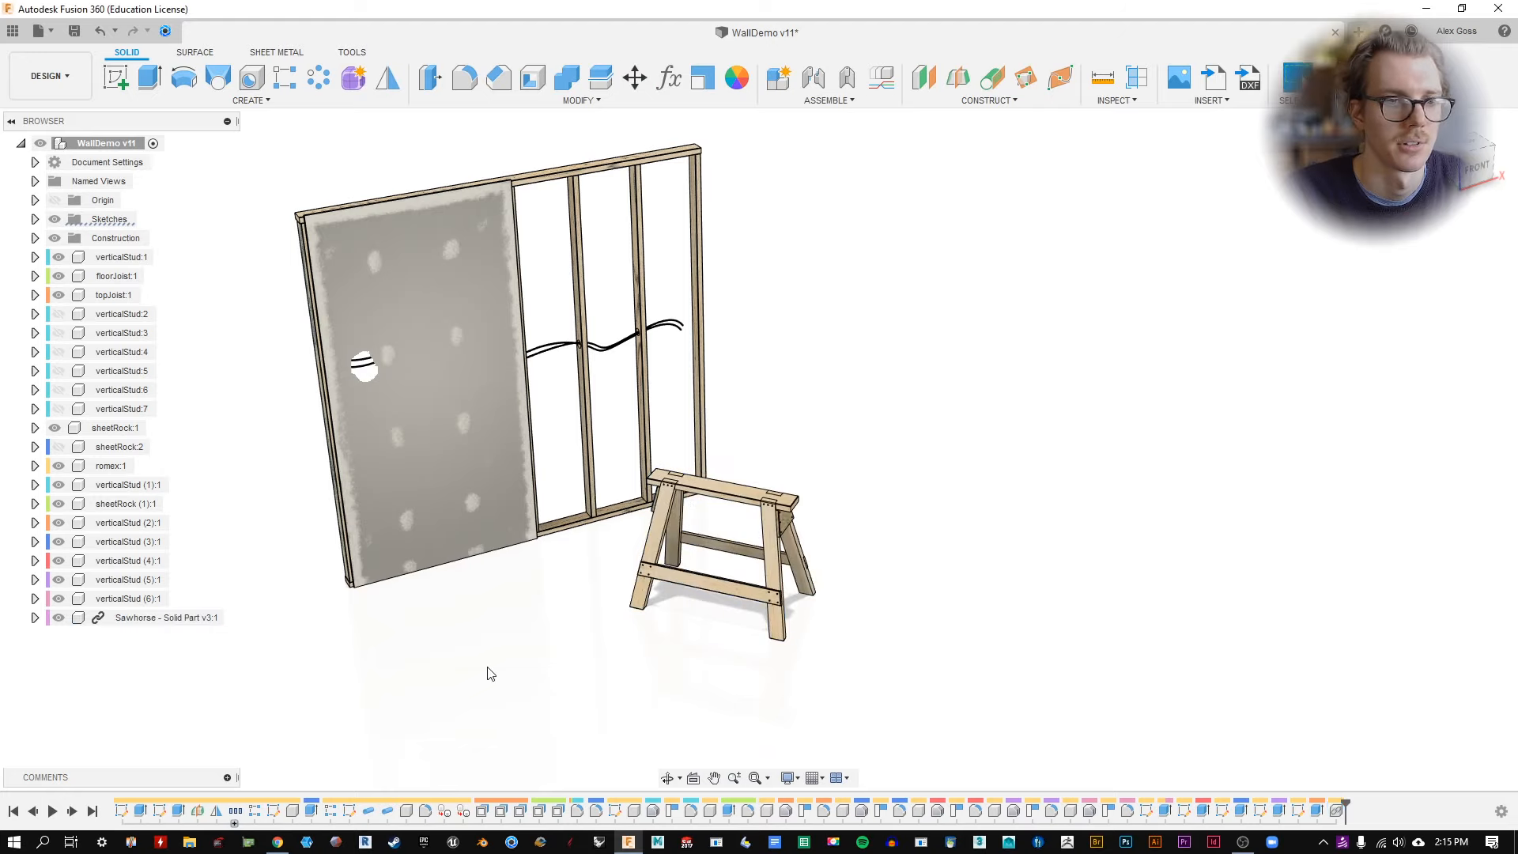
# Shift the sawhorse along the floor by about 6.03 in in X and -5.39 in in Z.
pyautogui.click(633, 78)
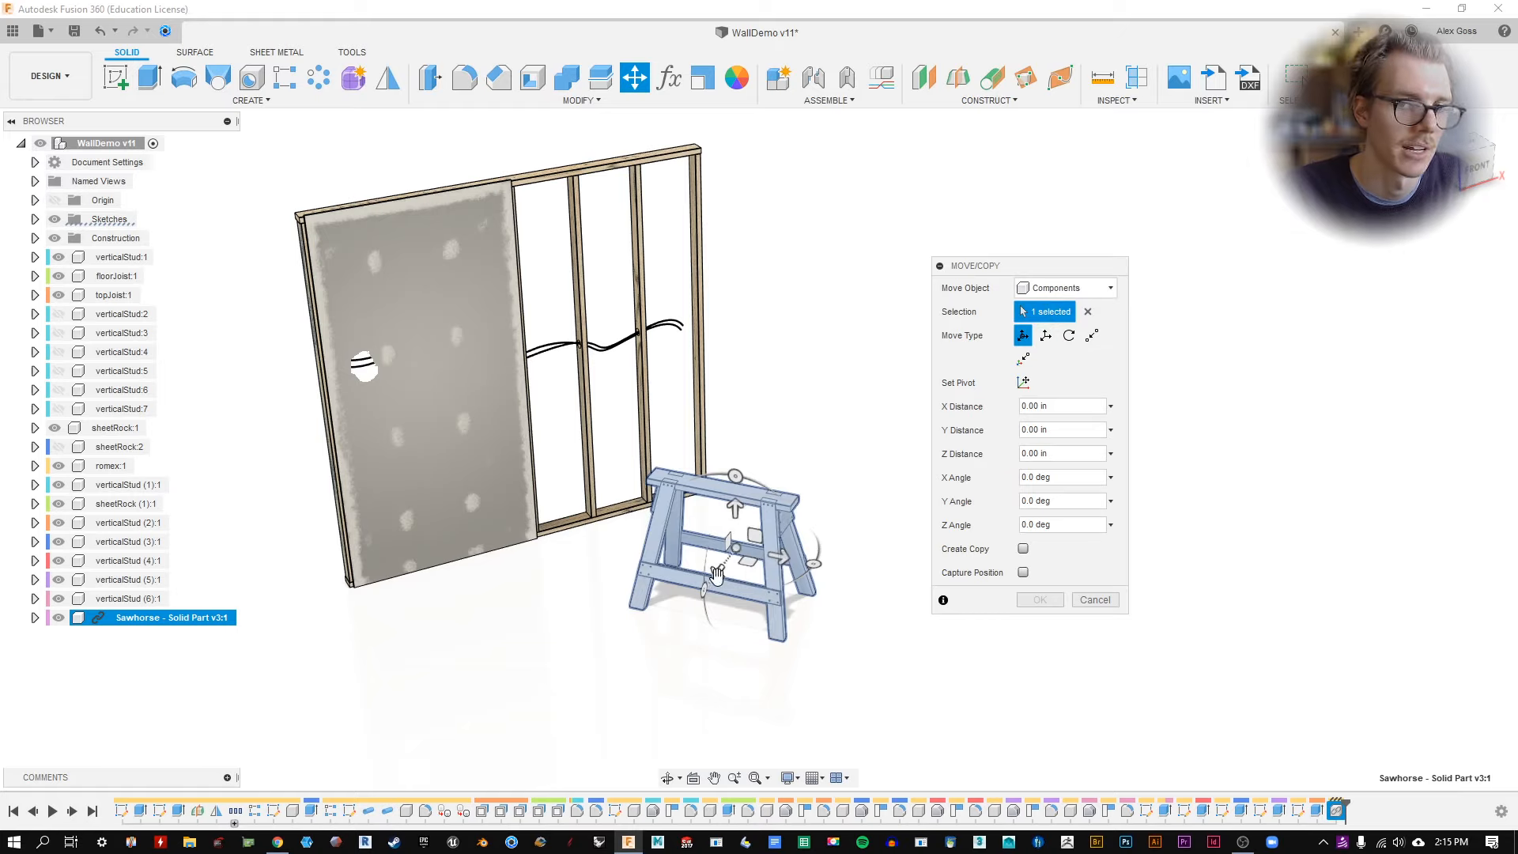
pyautogui.moveTo(744, 564); pyautogui.dragTo(780, 554)
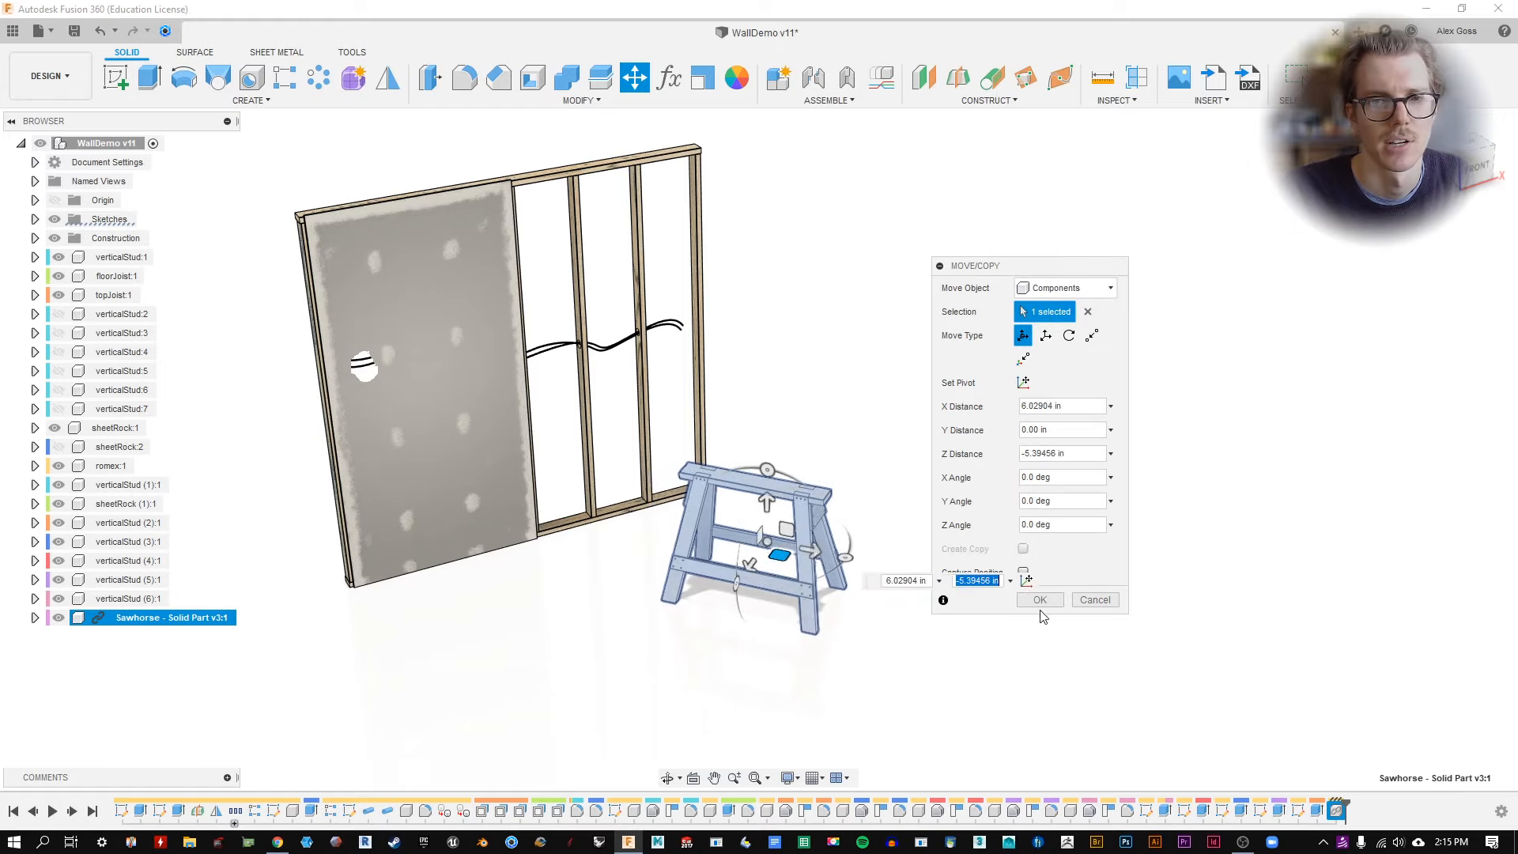
pyautogui.click(1044, 605)
pyautogui.moveTo(973, 471)
pyautogui.keyDown('shift'); pyautogui.mouseDown(button='middle')
pyautogui.moveTo(962, 414)
pyautogui.moveTo(960, 430)
pyautogui.moveTo(945, 414)
pyautogui.moveTo(961, 447)
pyautogui.mouseUp(button='middle'); pyautogui.keyUp('shift')
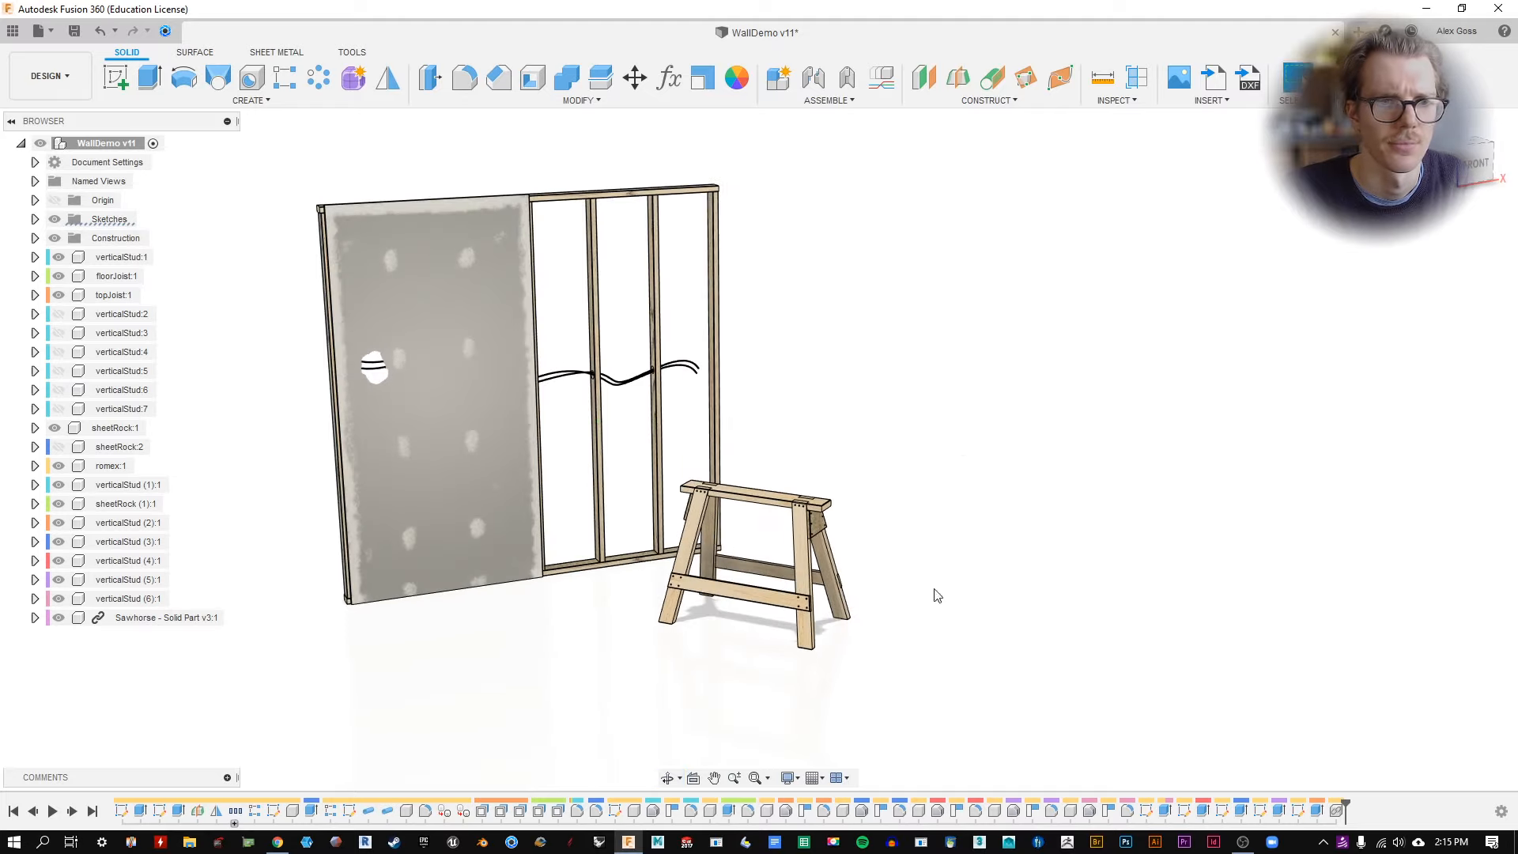
# Insert the Portable Worklight from the Wall Props folder into the current design.
pyautogui.rightClick(109, 620)
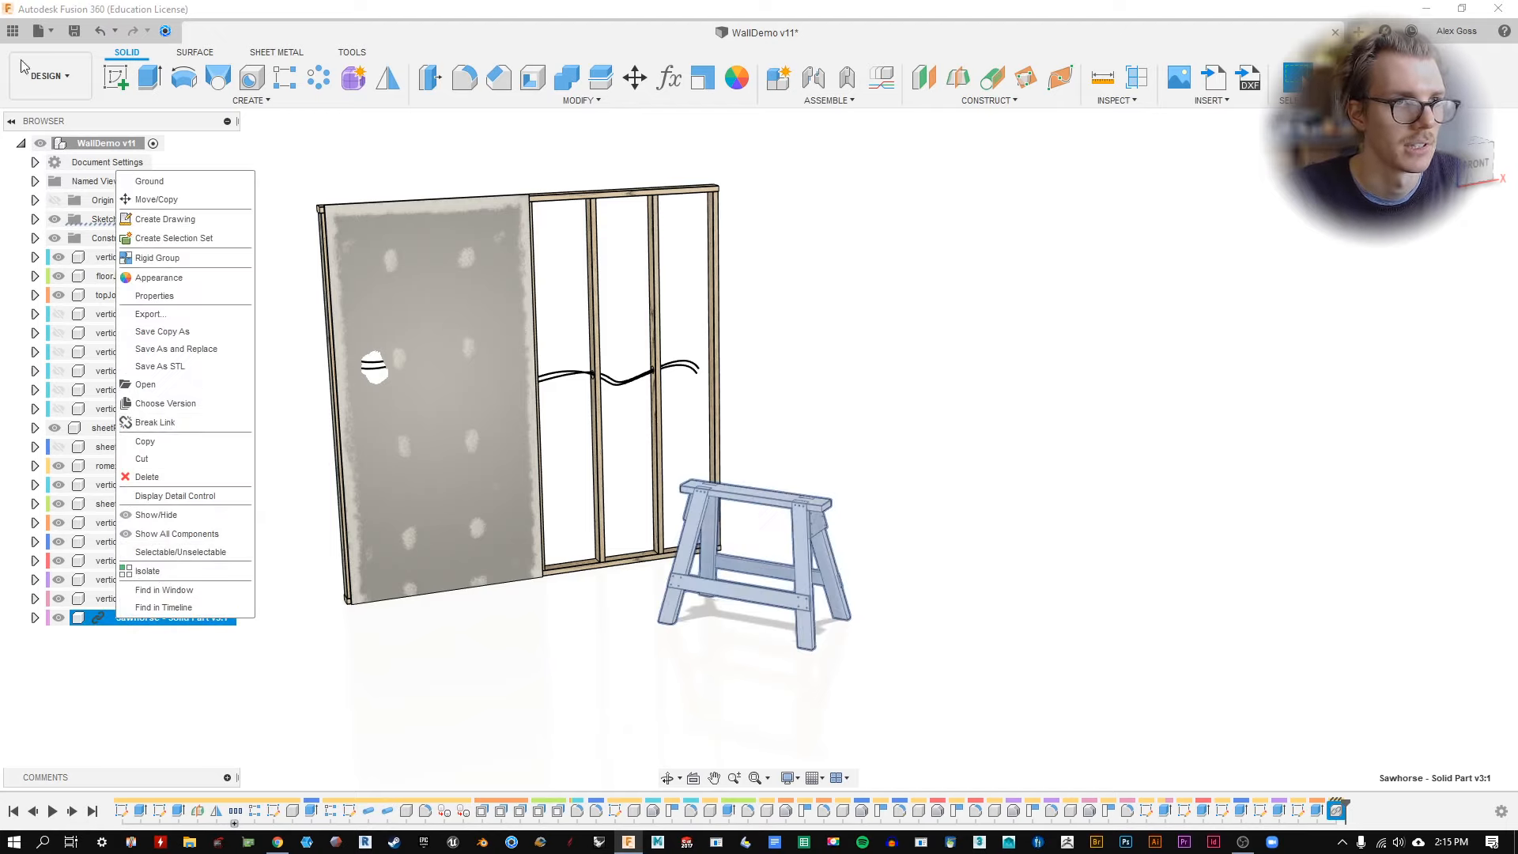
pyautogui.click(13, 31)
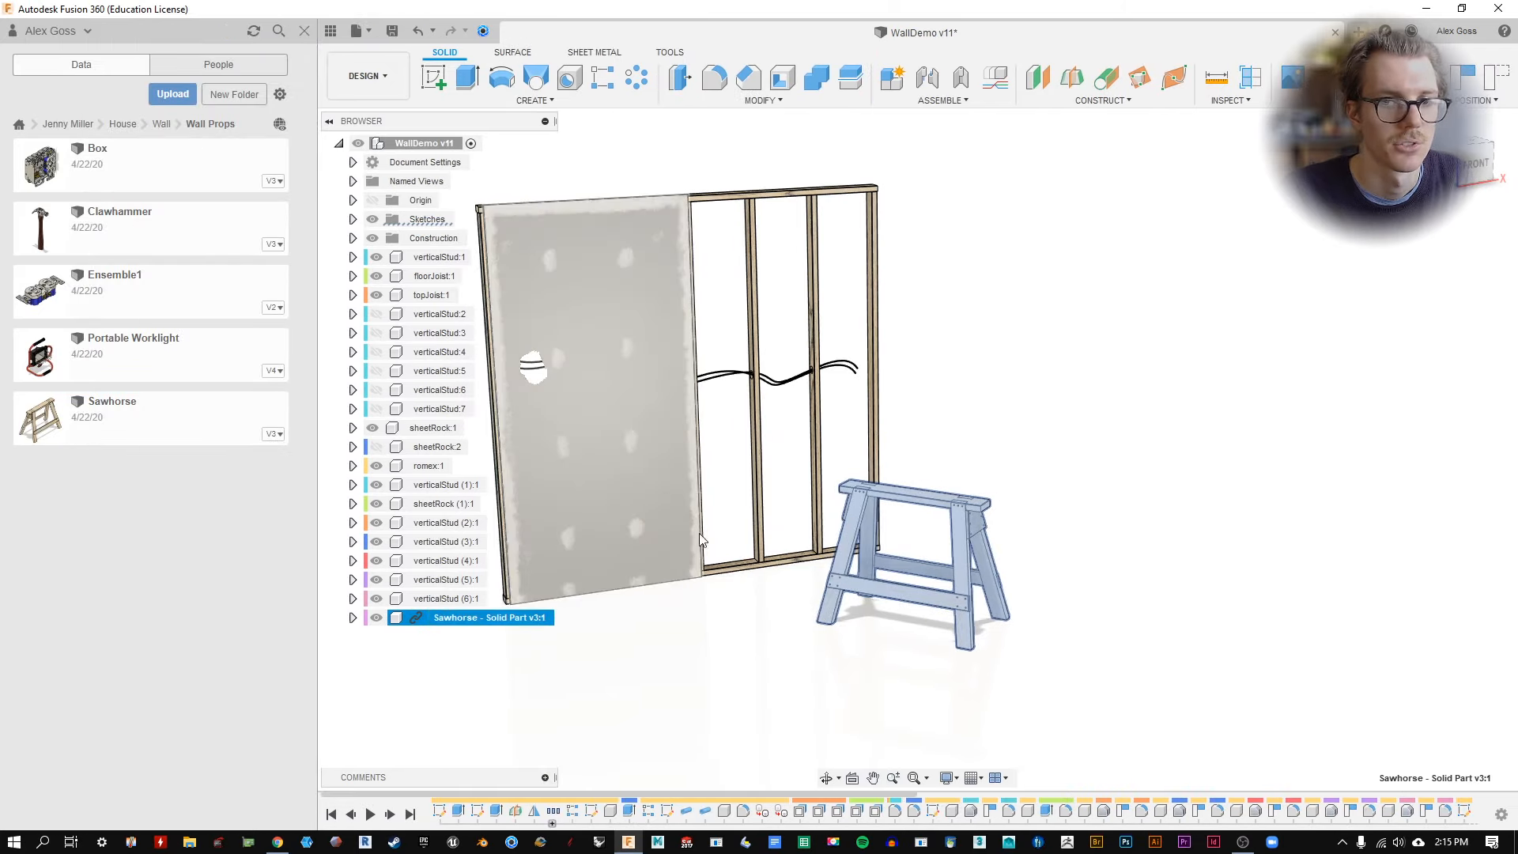
pyautogui.click(717, 662)
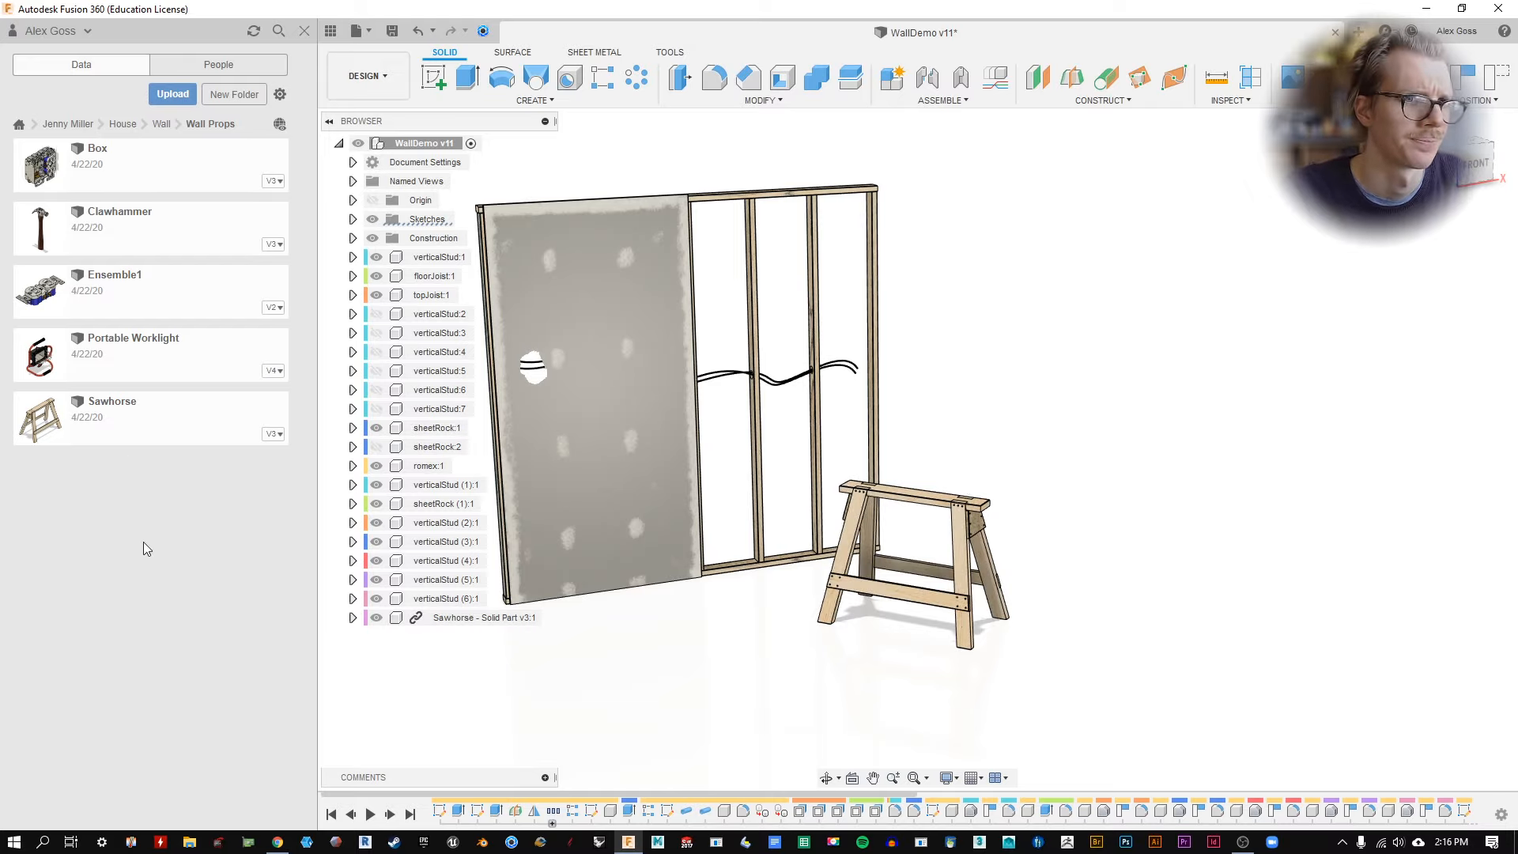
pyautogui.rightClick(191, 357)
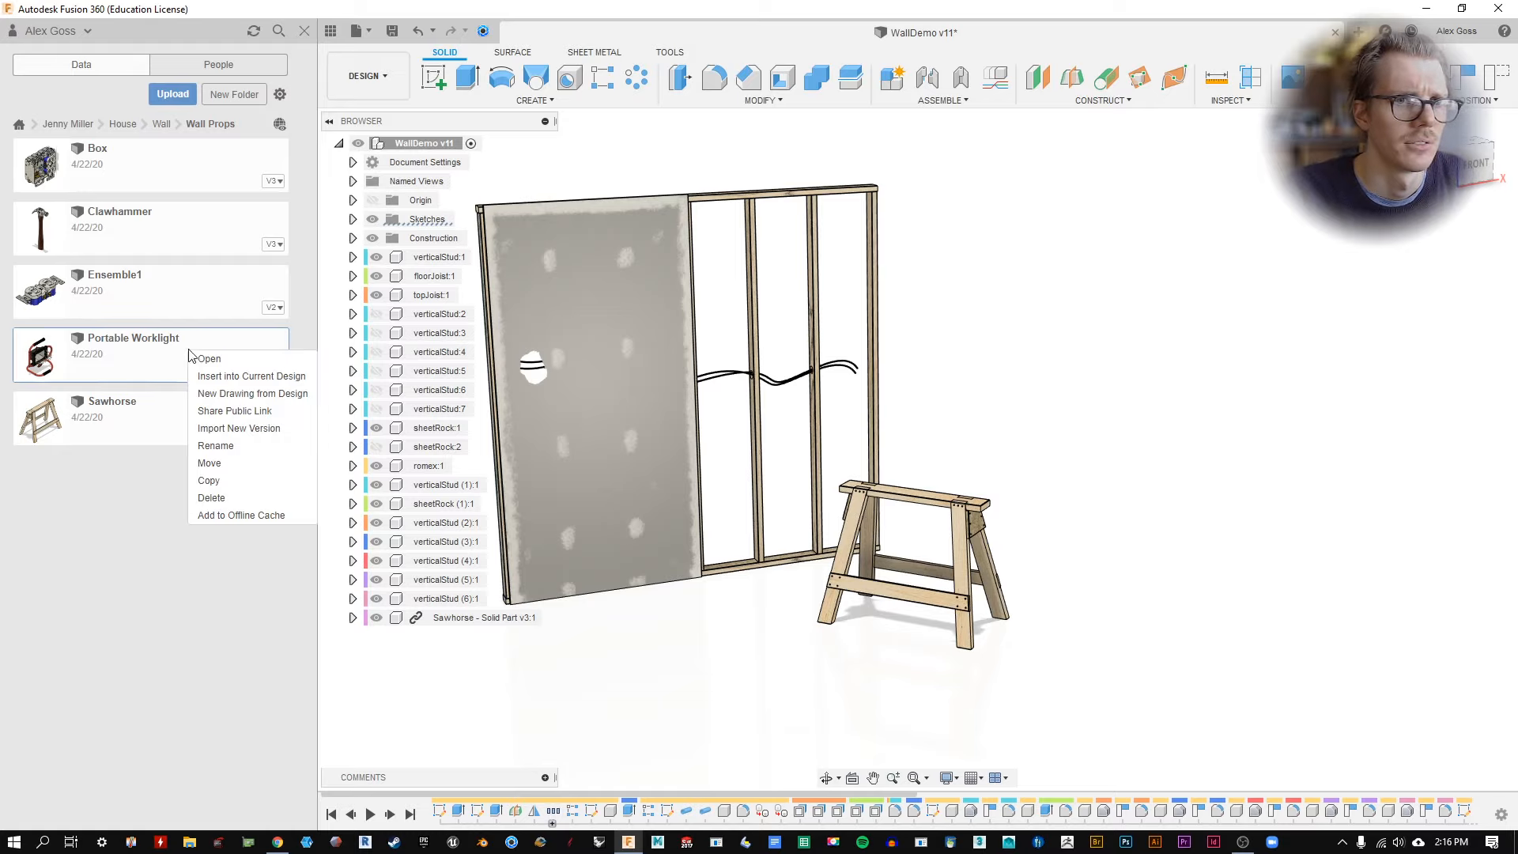
pyautogui.click(266, 377)
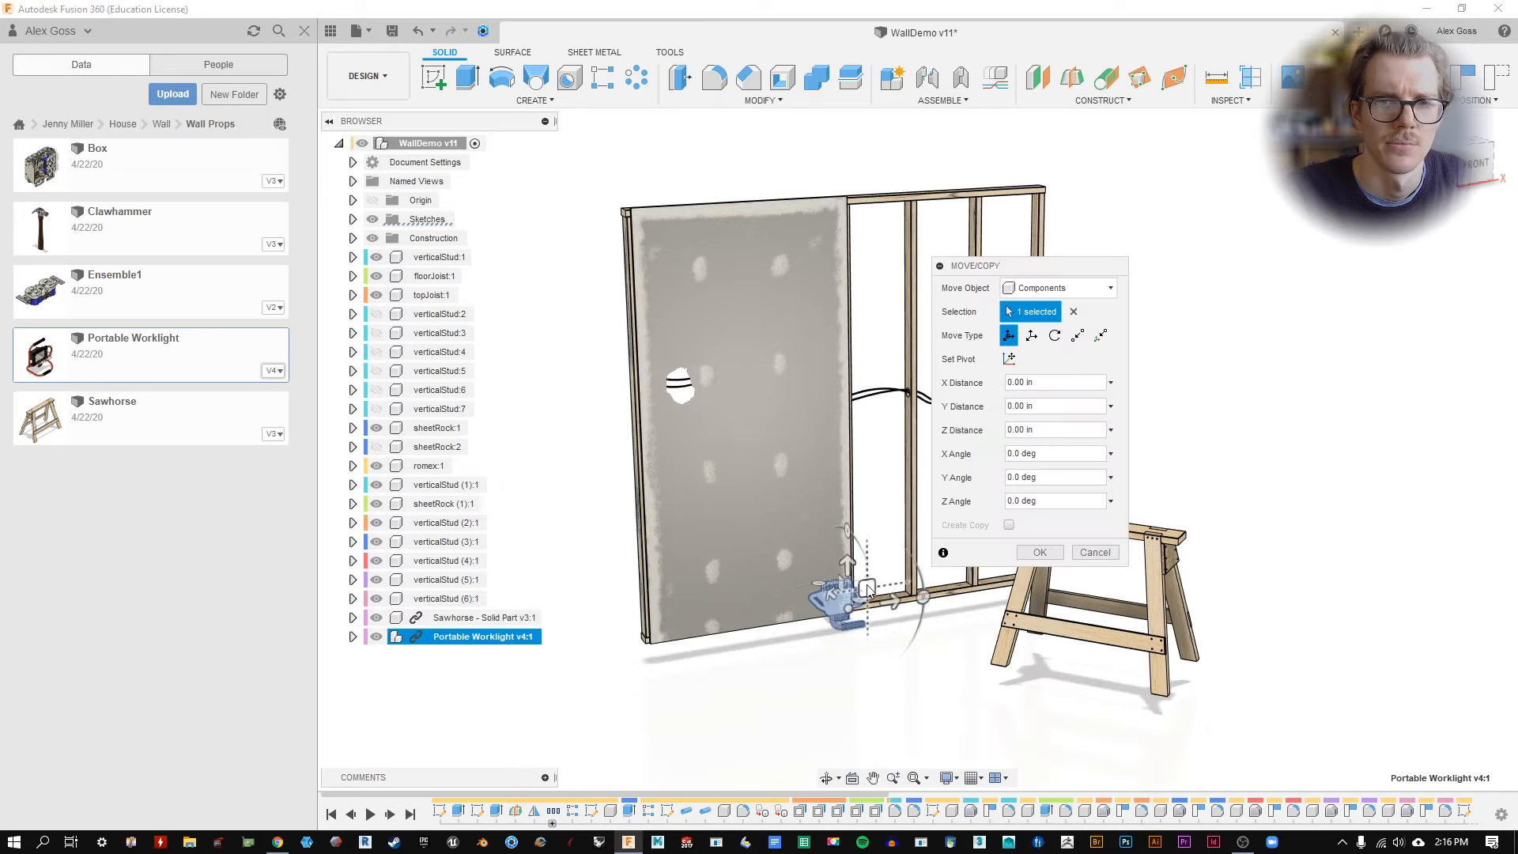
# Slide the worklight sideways along the wall and raise it 50 in along Z.
pyautogui.moveTo(868, 589); pyautogui.dragTo(997, 603)
pyautogui.keyDown('shift'); pyautogui.moveTo(1174, 546); pyautogui.dragTo(927, 636, button='middle'); pyautogui.keyUp('shift')
pyautogui.moveTo(853, 627); pyautogui.dragTo(865, 444)
pyautogui.keyDown('shift'); pyautogui.moveTo(878, 459); pyautogui.dragTo(1210, 488, button='middle'); pyautogui.keyUp('shift')
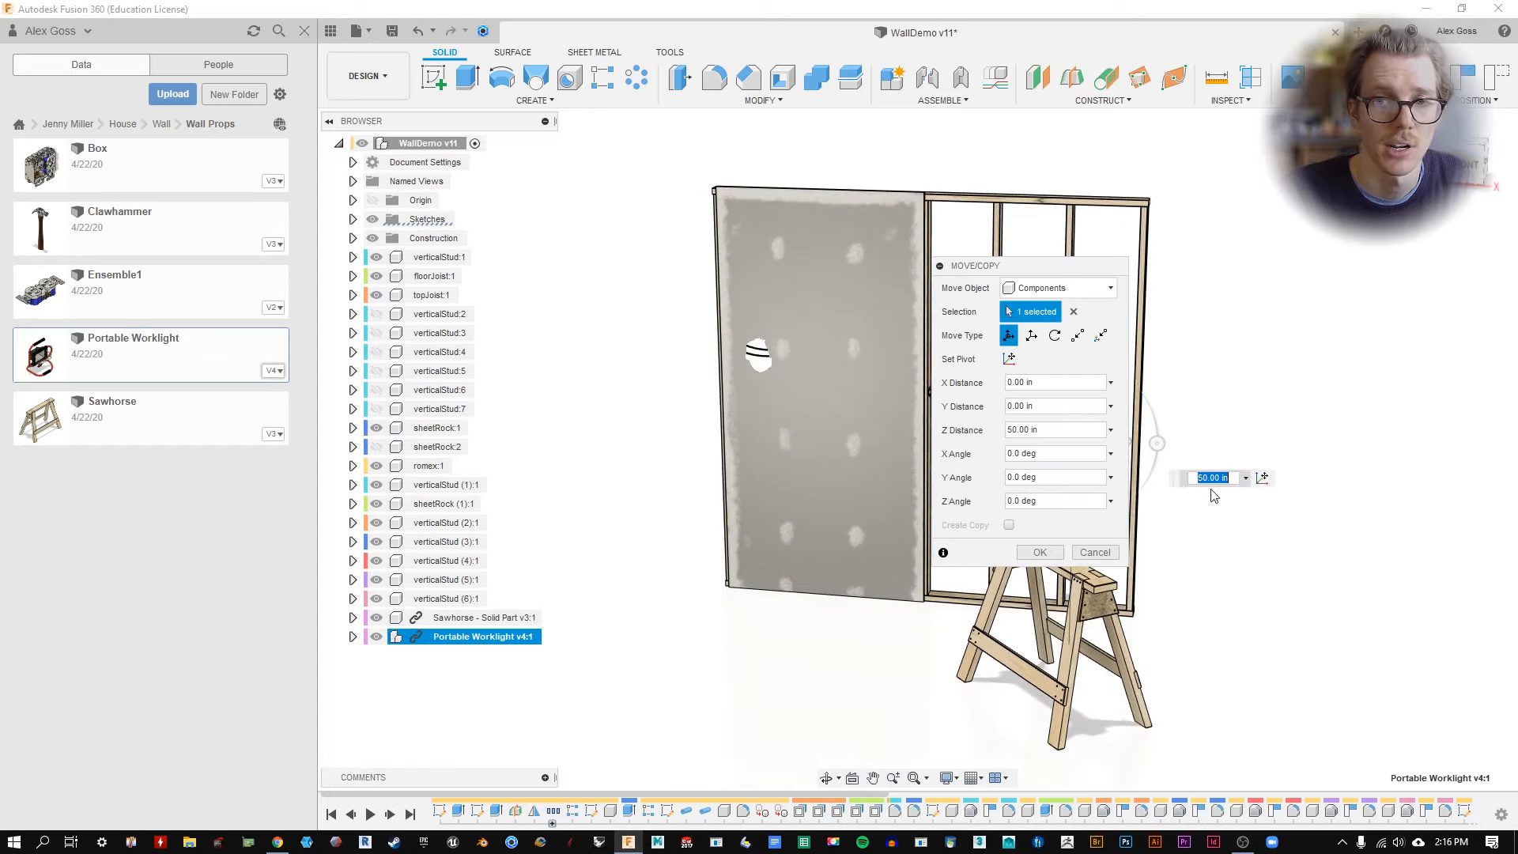
pyautogui.moveTo(1225, 550); pyautogui.dragTo(1008, 547, button='middle')
pyautogui.scroll(2, 902, 342)
pyautogui.keyDown('shift'); pyautogui.moveTo(902, 342); pyautogui.dragTo(893, 449, button='middle'); pyautogui.keyUp('shift')
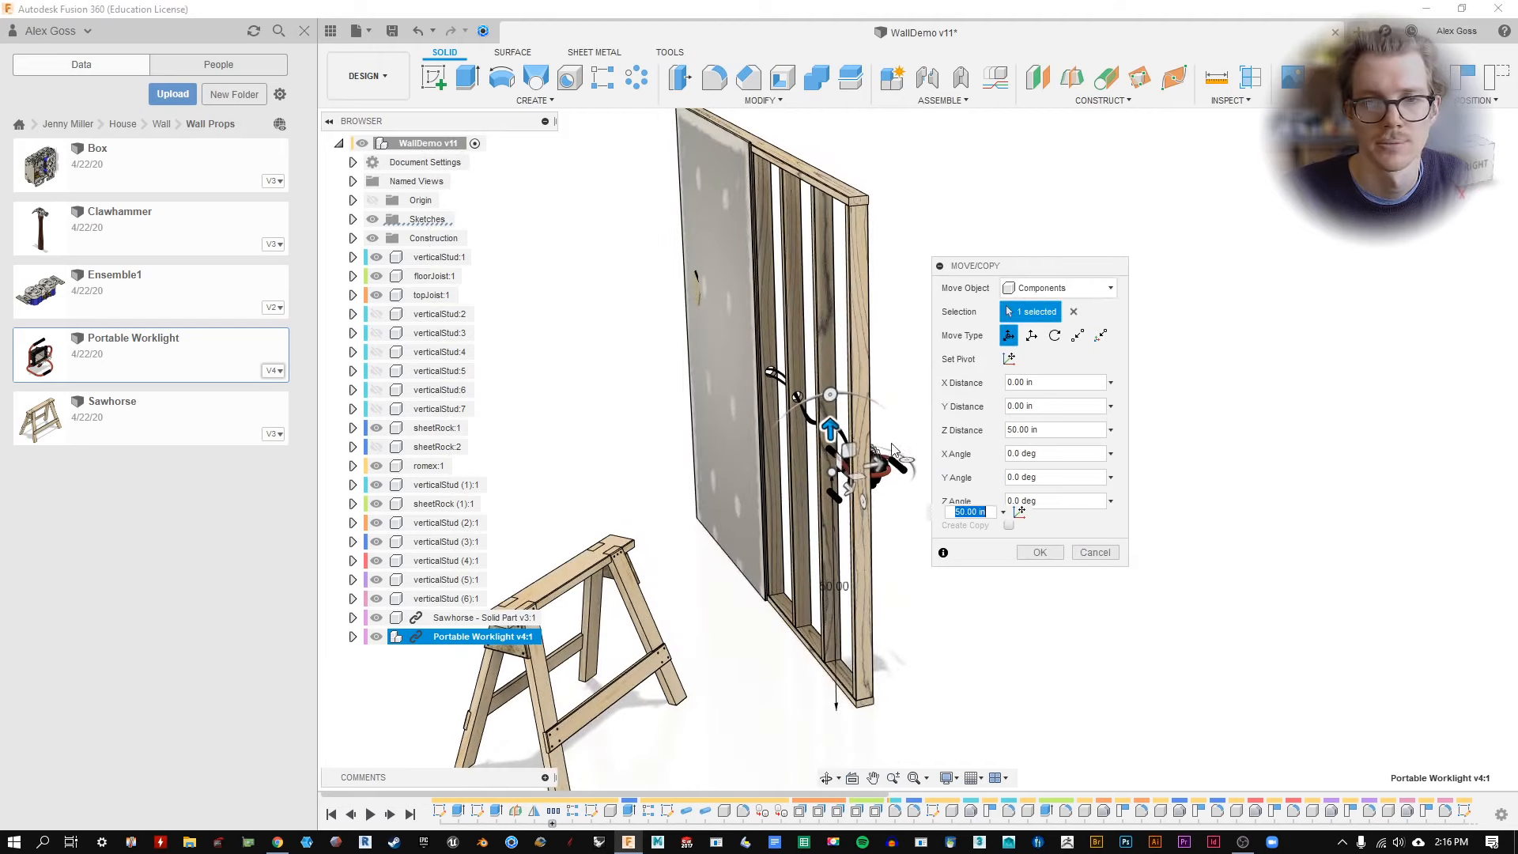
# Bring the worklight out from the wall by -55 in along Y so it sits above the sawhorse.
pyautogui.moveTo(876, 459); pyautogui.dragTo(581, 504)
pyautogui.moveTo(581, 500); pyautogui.dragTo(711, 494, button='middle')
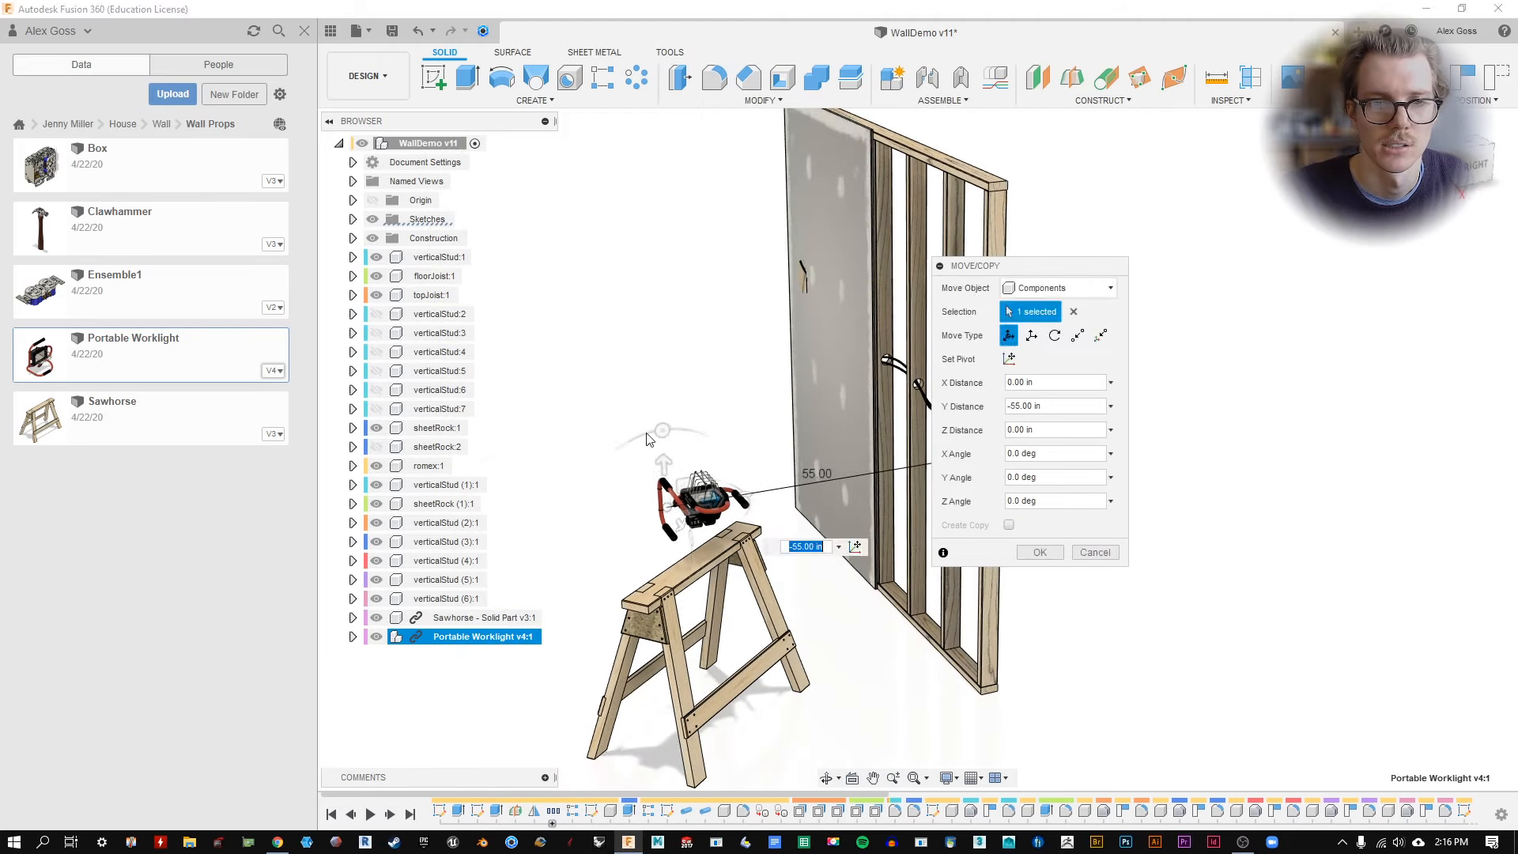
pyautogui.keyDown('shift'); pyautogui.moveTo(593, 458); pyautogui.dragTo(783, 444, button='middle'); pyautogui.keyUp('shift')
pyautogui.scroll(1, 915, 432)
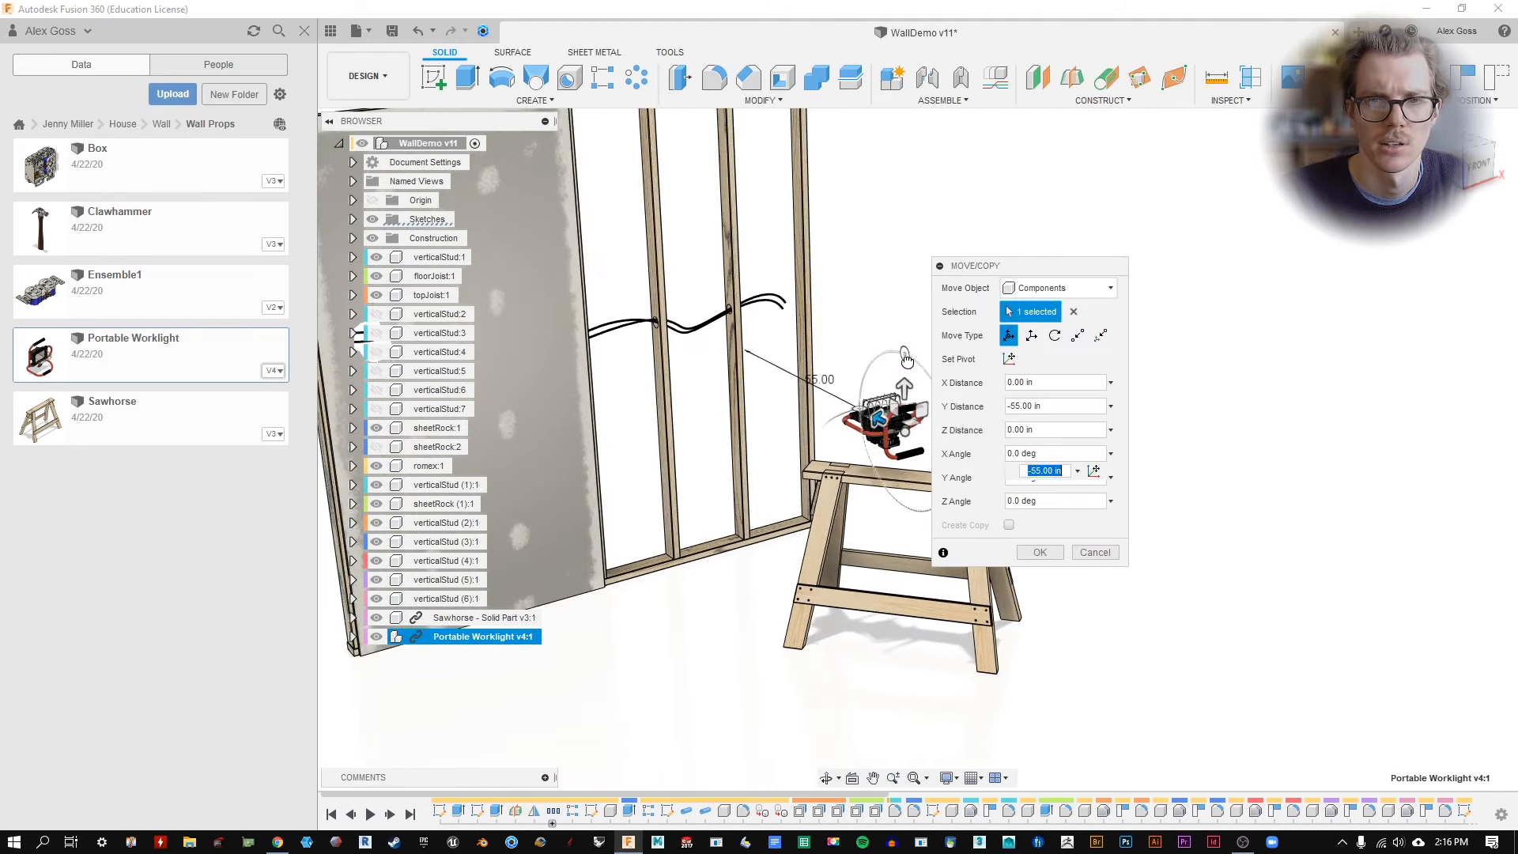
# Stand the worklight upright by rotating it 85 degrees about X, and shift it by about -5.41 in in Y and 9.17 in in Z.
pyautogui.moveTo(907, 360); pyautogui.dragTo(924, 440)
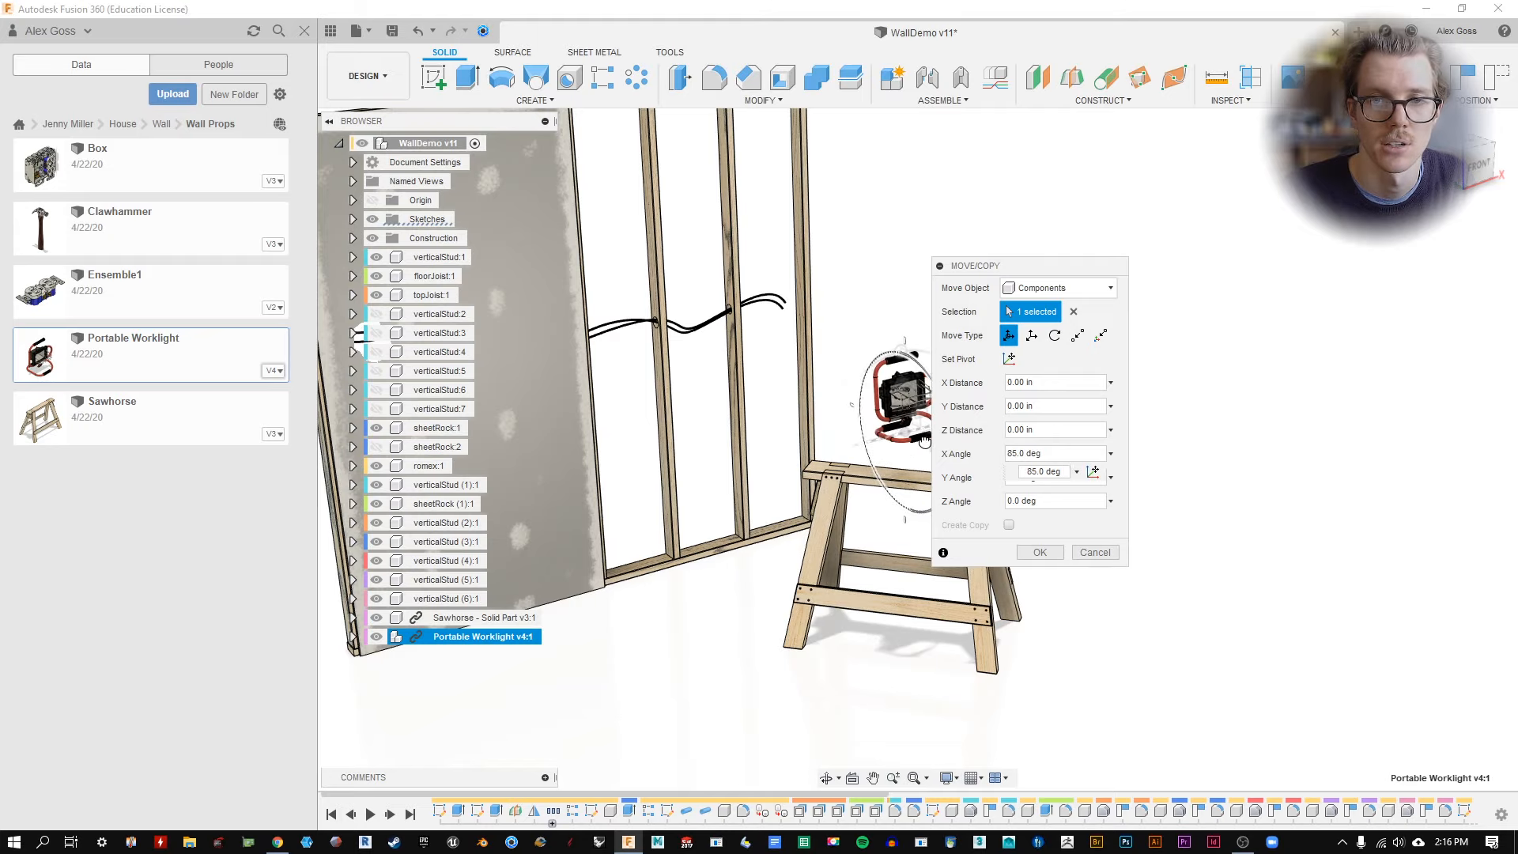
pyautogui.keyDown('shift'); pyautogui.moveTo(924, 440); pyautogui.dragTo(788, 470, button='middle'); pyautogui.keyUp('shift')
pyautogui.moveTo(759, 462); pyautogui.dragTo(721, 518)
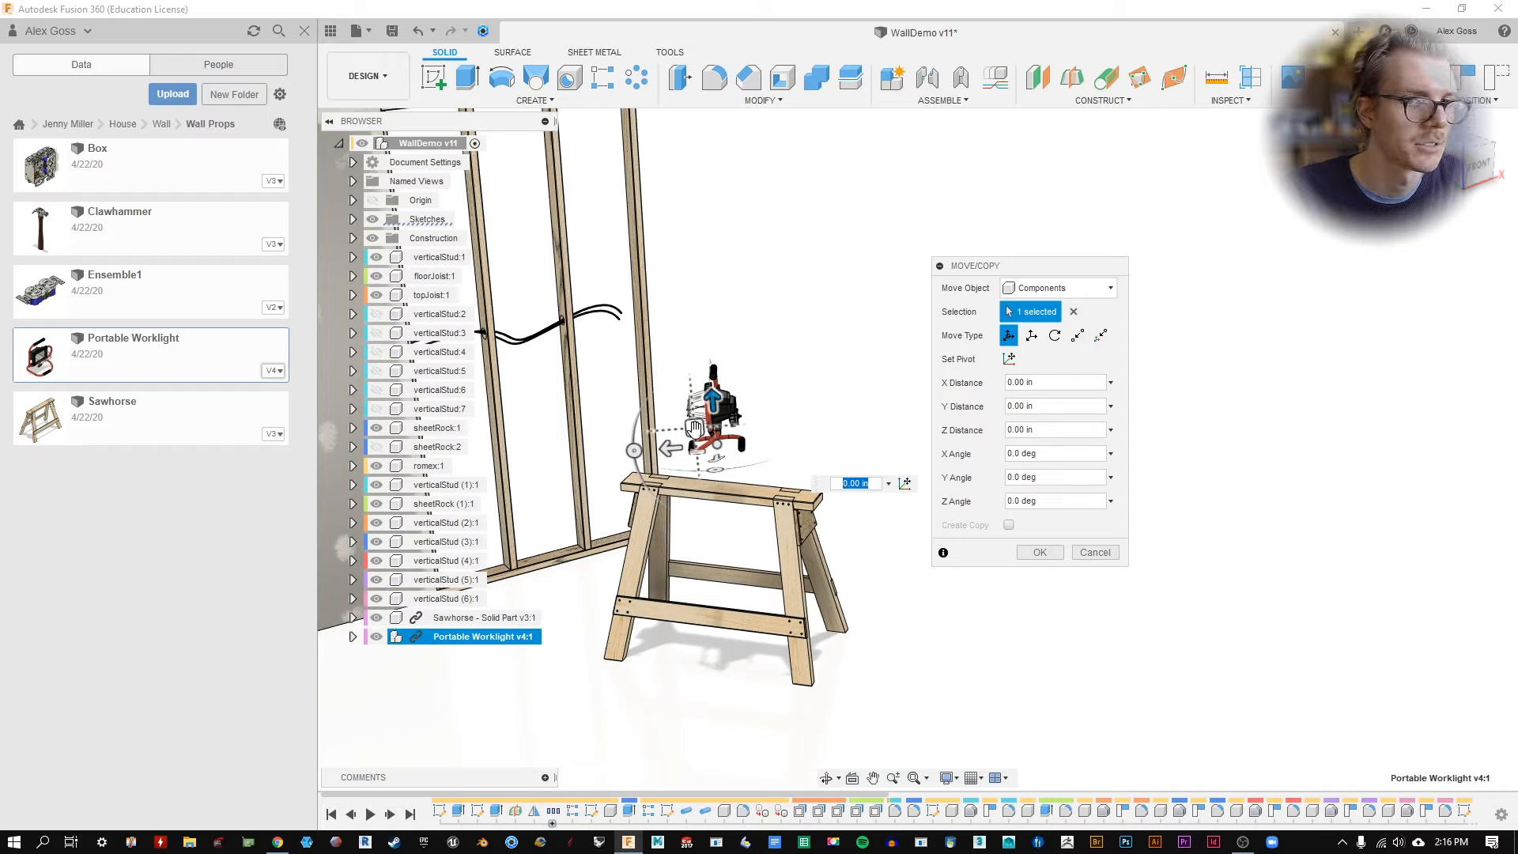
pyautogui.moveTo(692, 427); pyautogui.dragTo(644, 461)
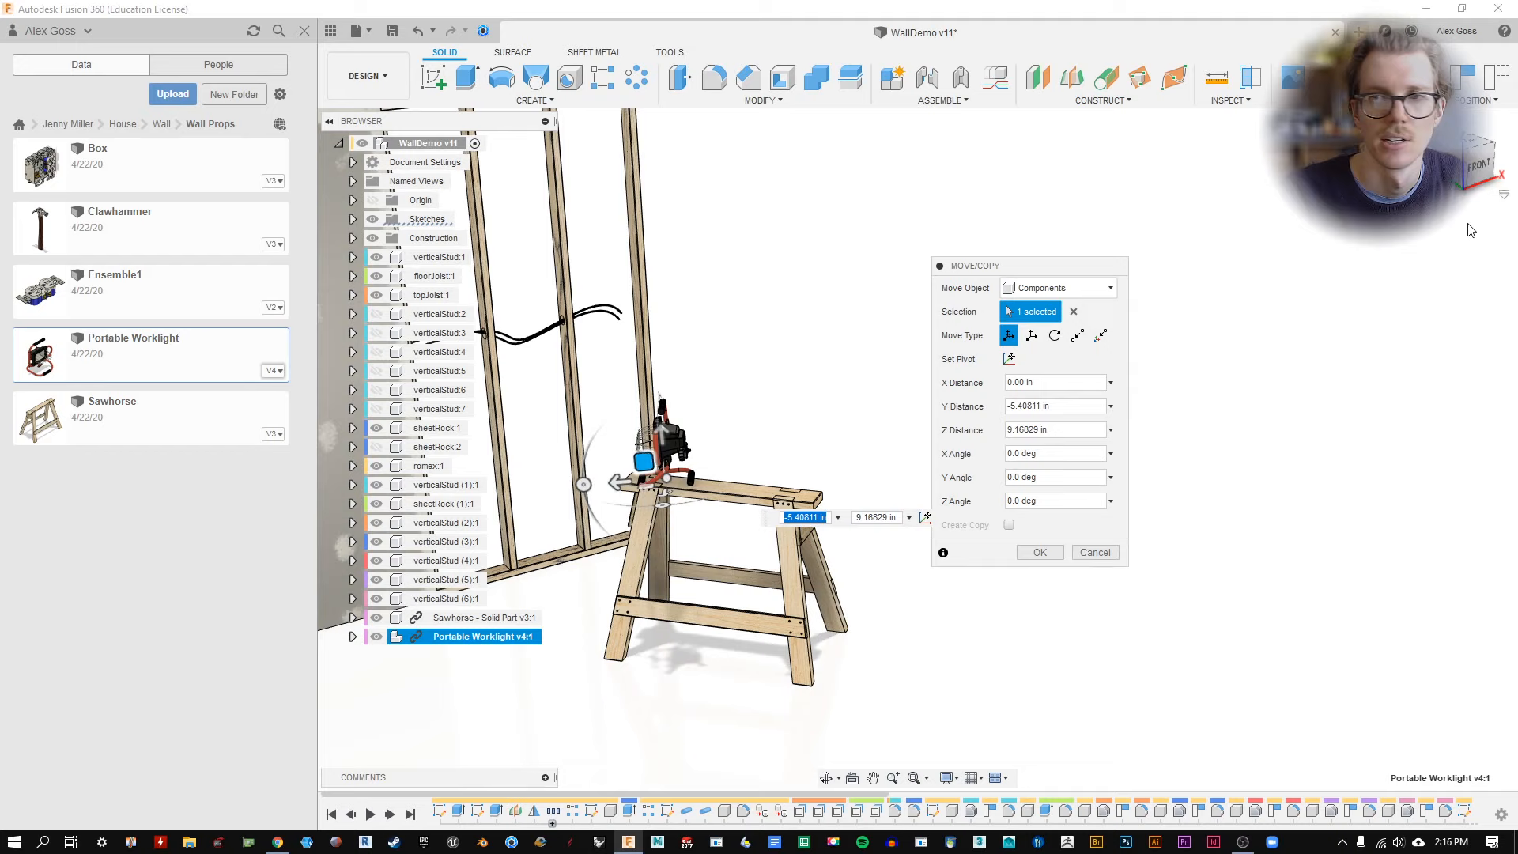
# Lower the worklight onto the end of the sawhorse's top board and turn it -10 degrees about Z.
pyautogui.click(1464, 176)
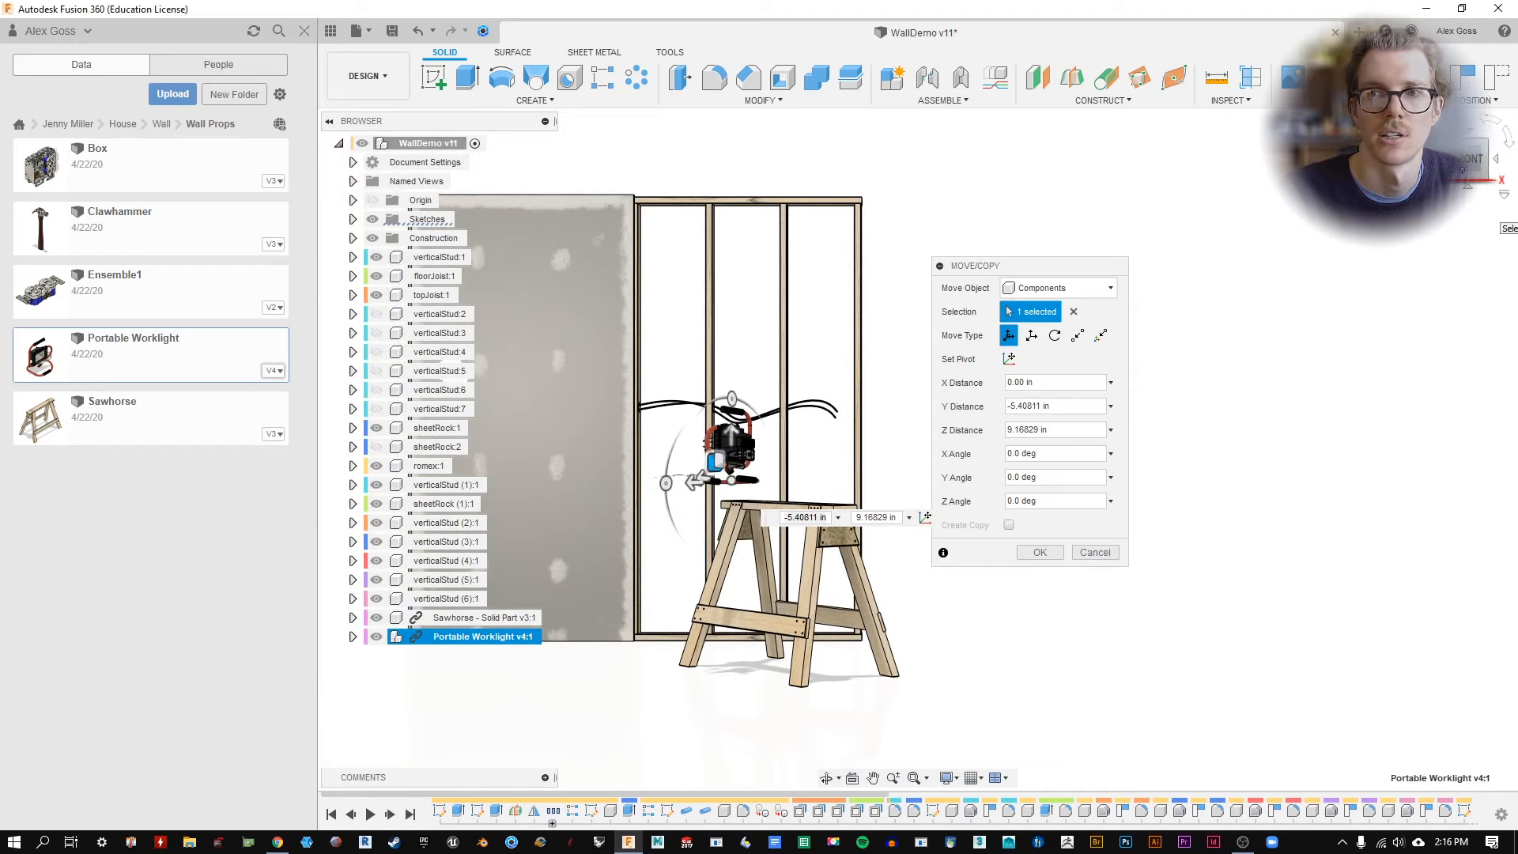
pyautogui.click(1440, 158)
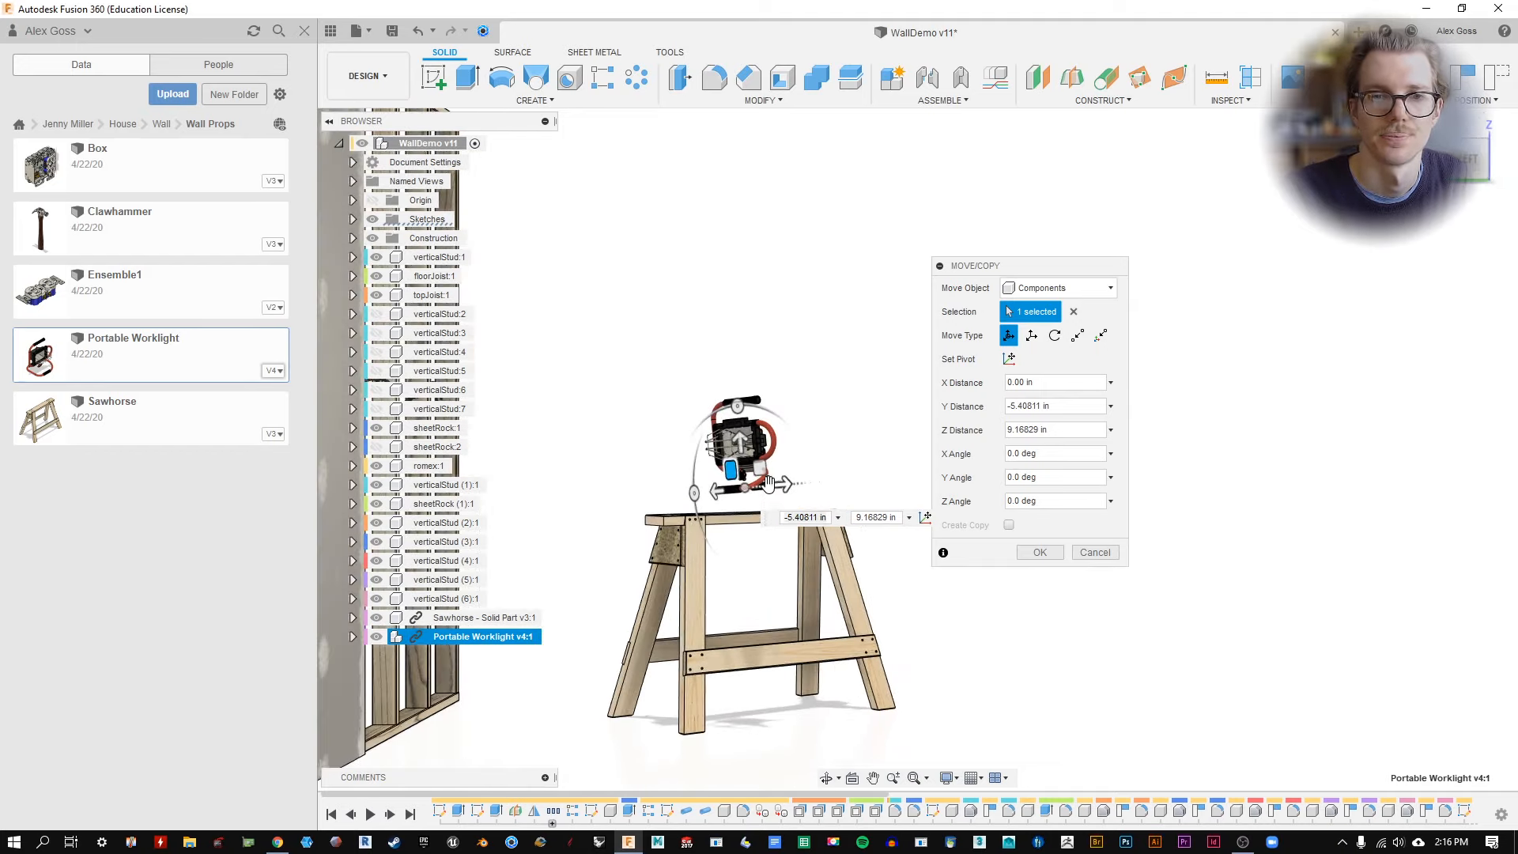
pyautogui.moveTo(768, 482); pyautogui.dragTo(708, 431)
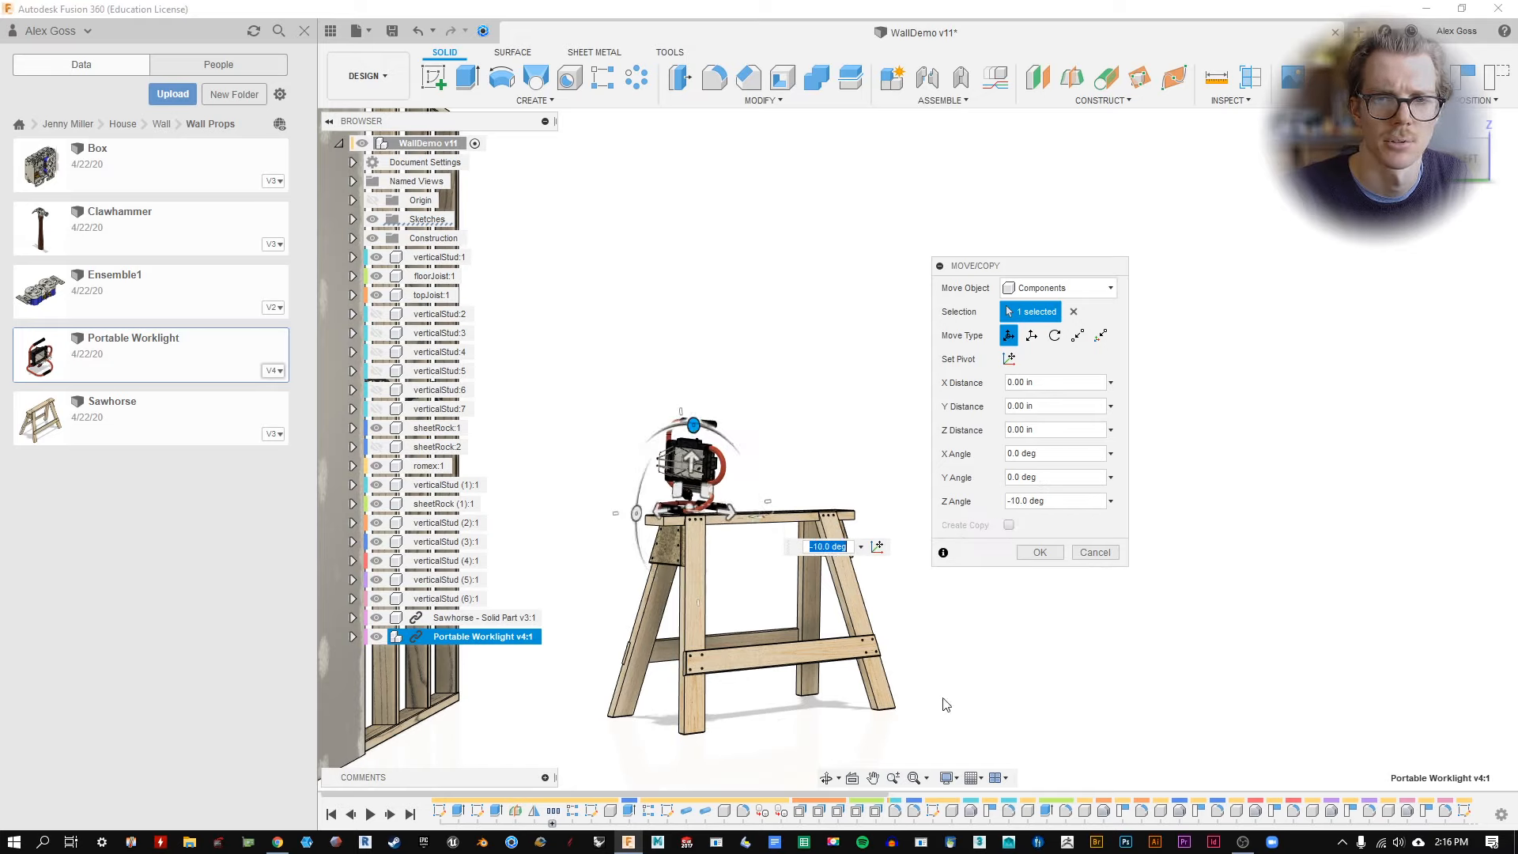
# Split the canvas into multiple synchronized views and close the data panel.
pyautogui.click(954, 779)
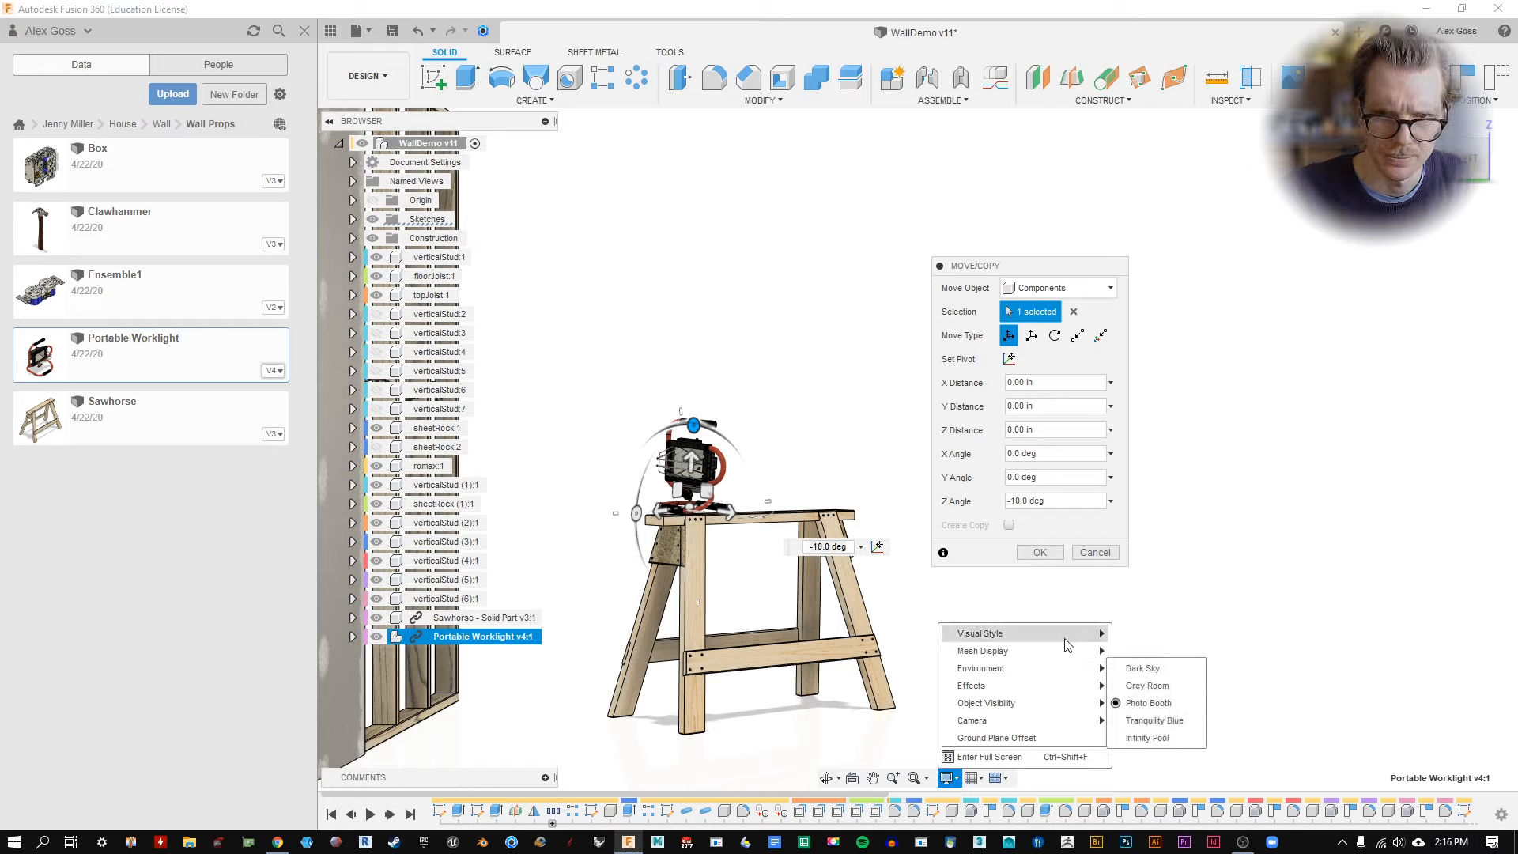
pyautogui.click(999, 778)
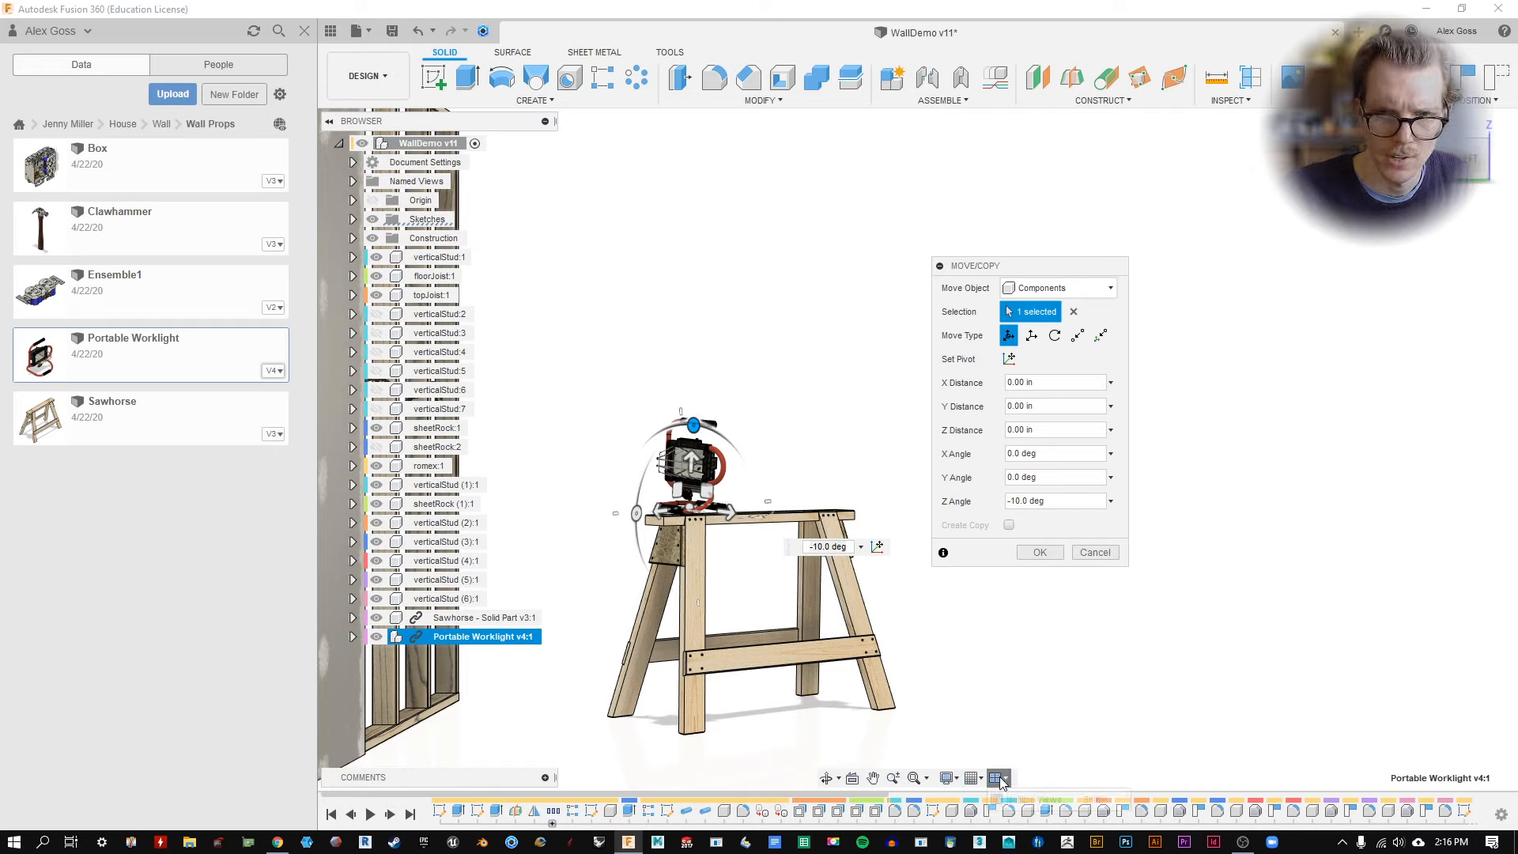
pyautogui.click(1025, 801)
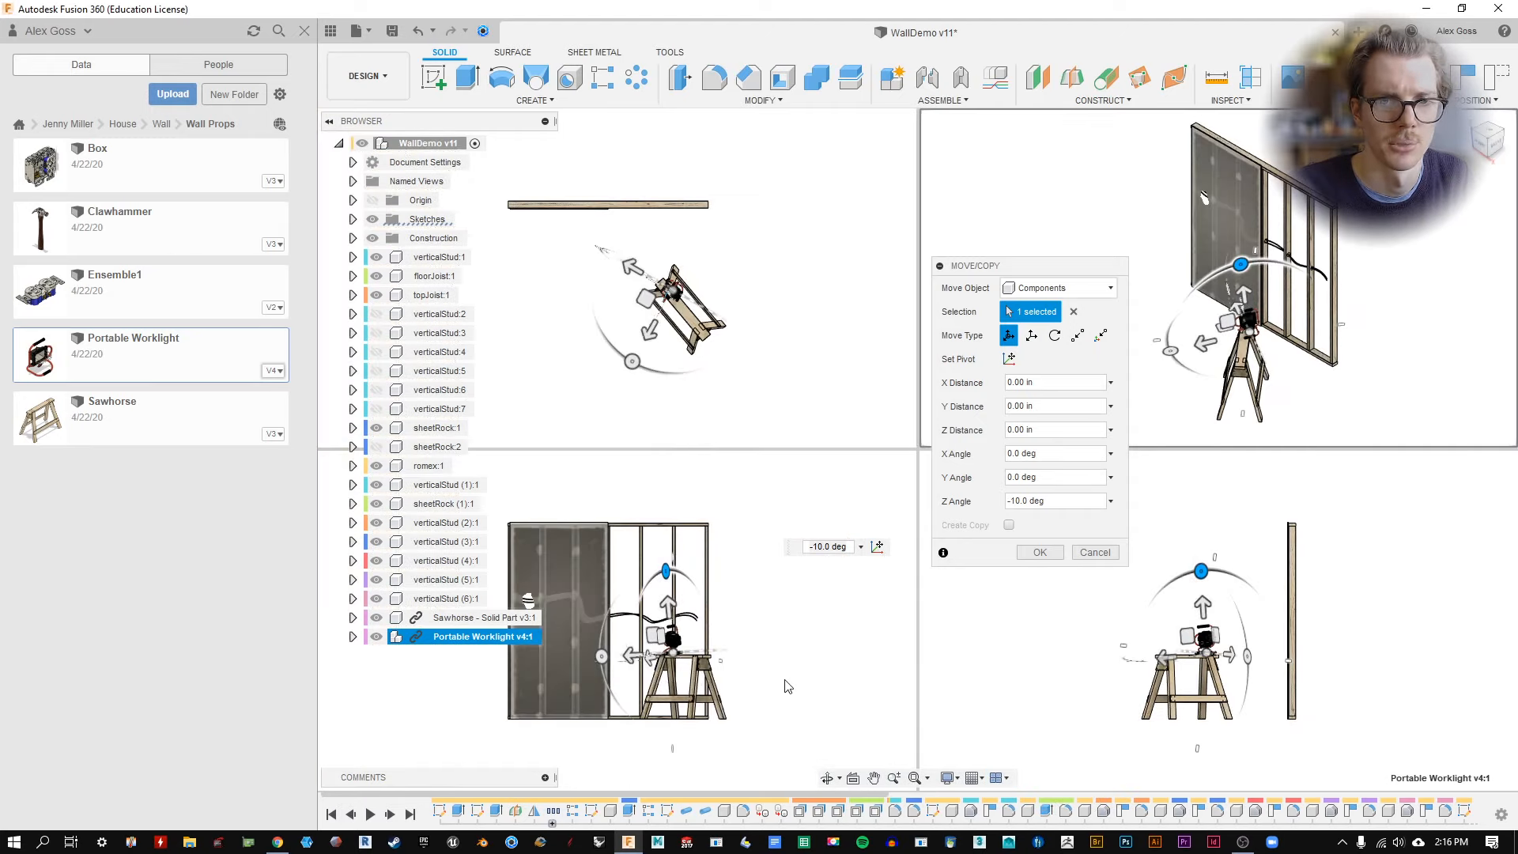
pyautogui.click(304, 31)
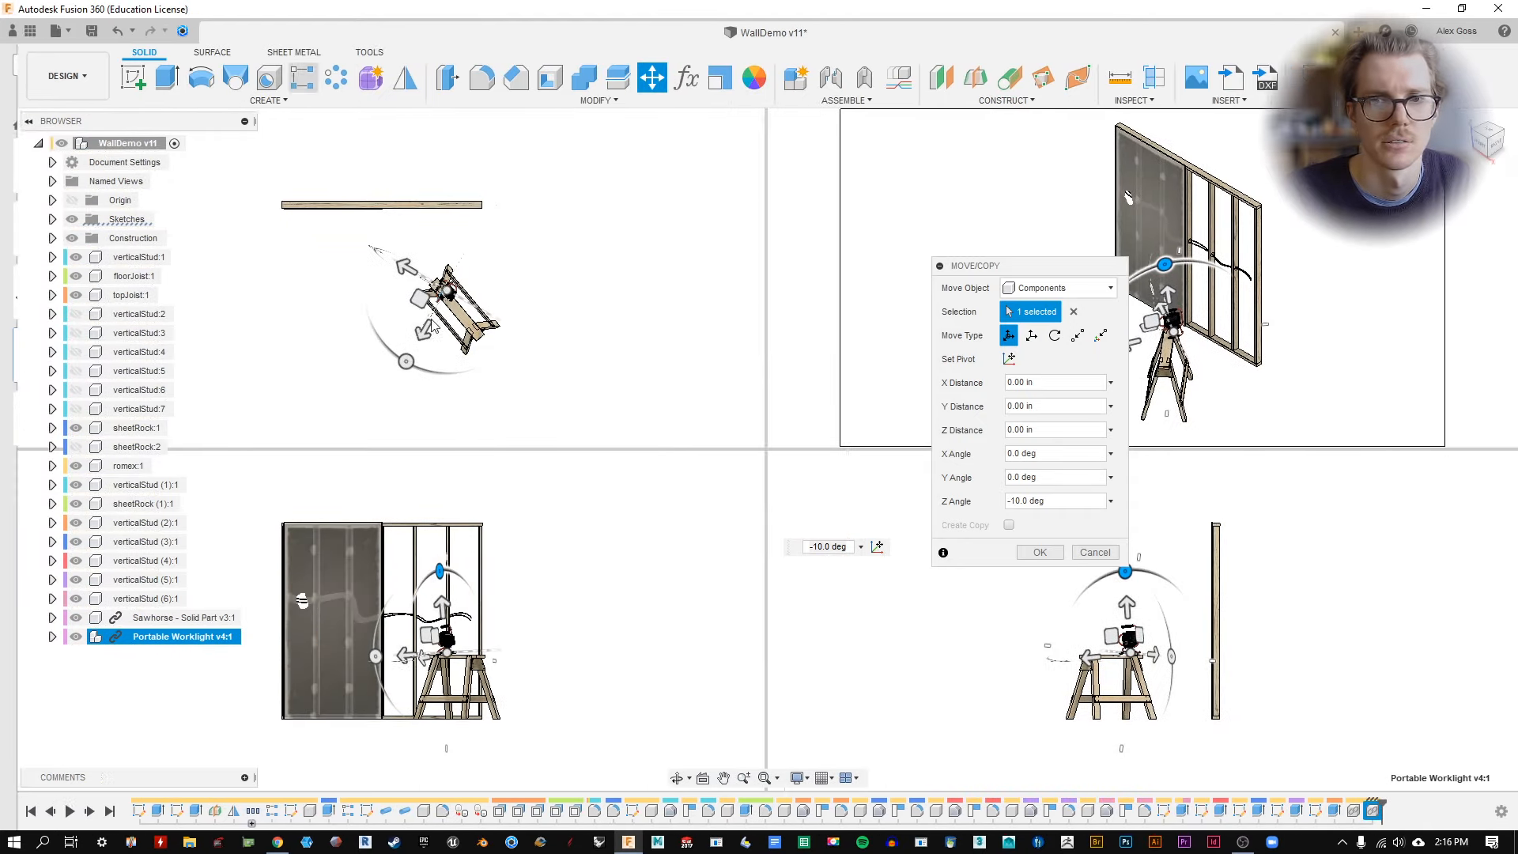
pyautogui.click(838, 779)
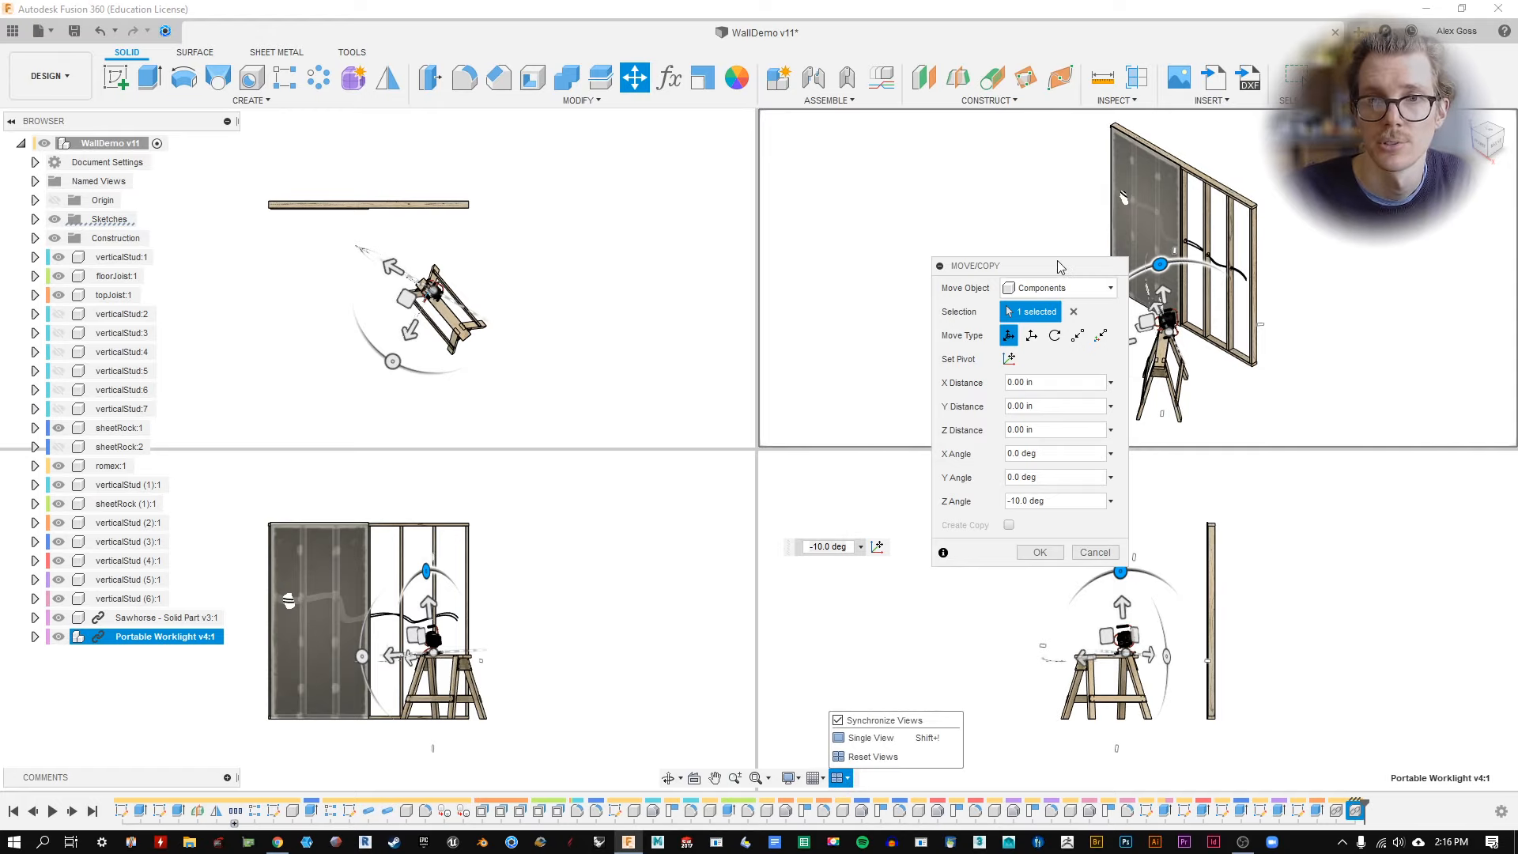
# Shift the worklight on the sawhorse by about -0.41 in in X and -0.79 in in Y, plus about 0.66 in in Y and 3.09 in in Z.
pyautogui.moveTo(1058, 269); pyautogui.dragTo(850, 167)
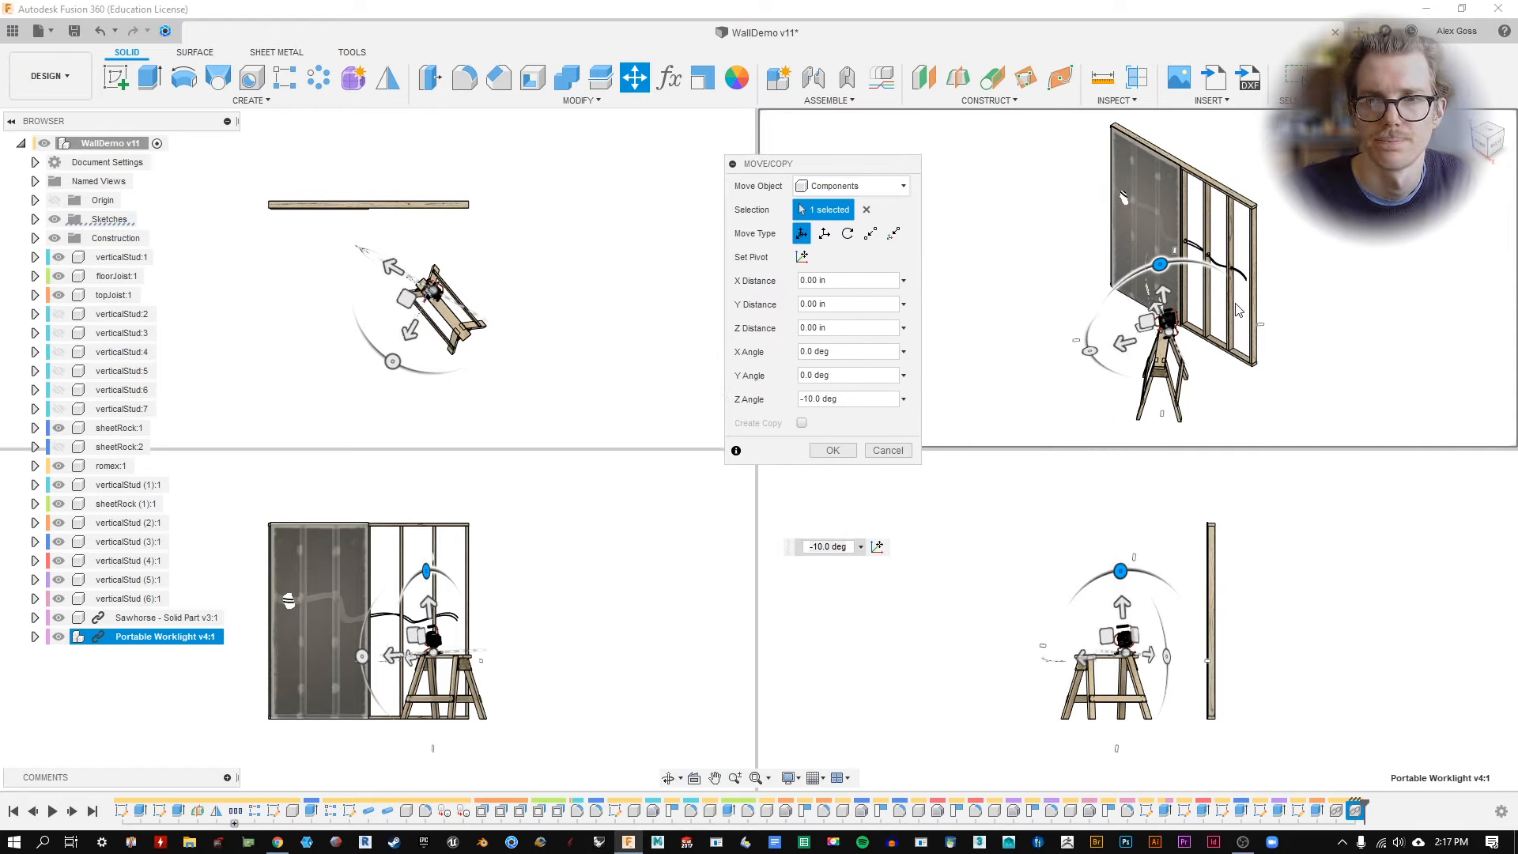
pyautogui.scroll(5, 1132, 696)
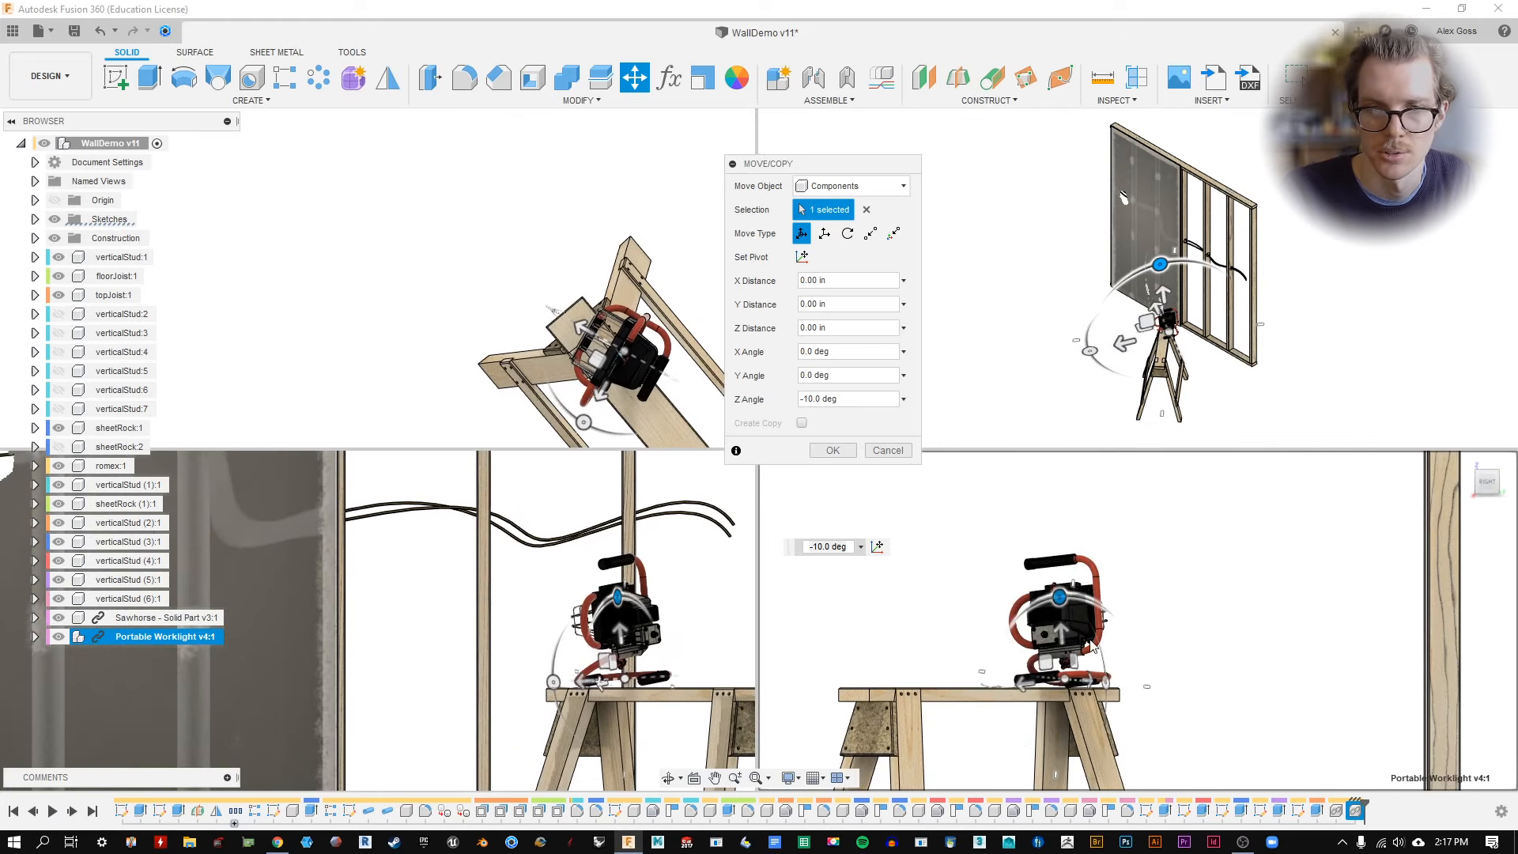
pyautogui.moveTo(1040, 601); pyautogui.dragTo(1048, 666)
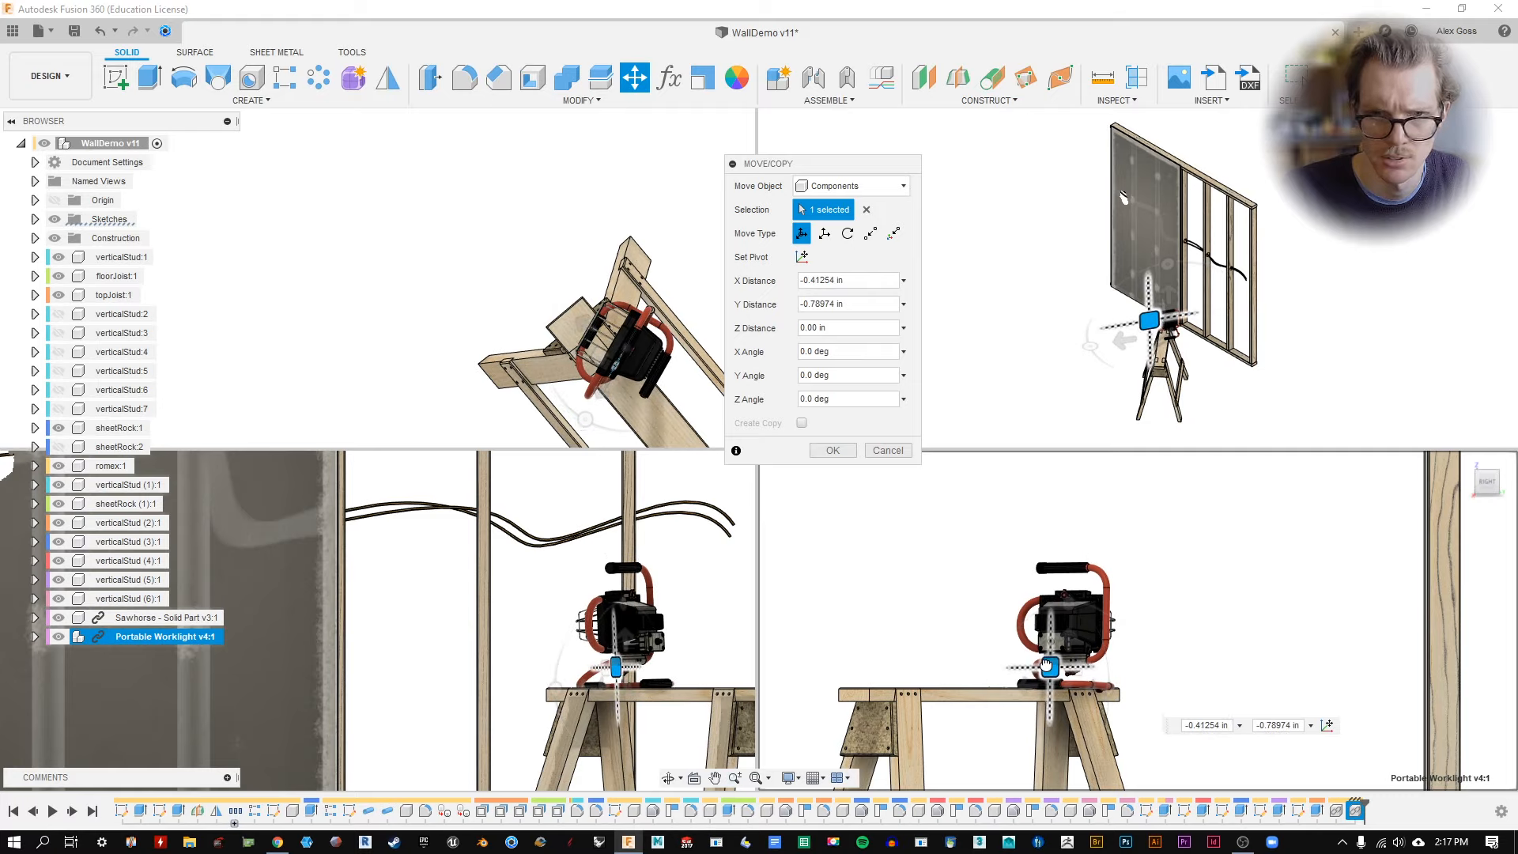
pyautogui.moveTo(616, 668); pyautogui.dragTo(585, 664)
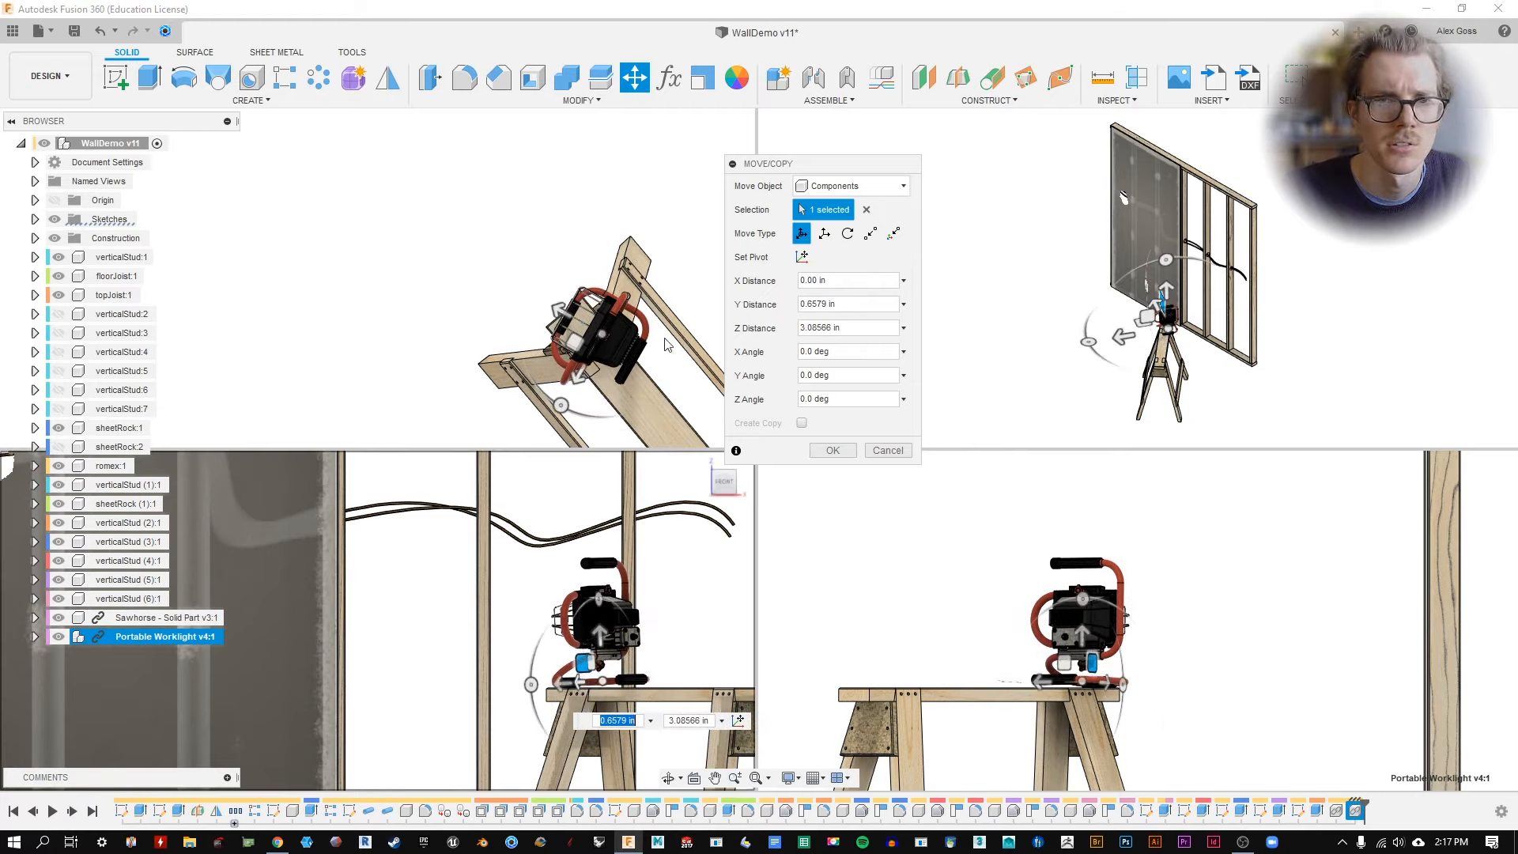
# Turn the worklight 5 degrees about Y and shift it about 0.24 in in X and 1.14 in in Z.
pyautogui.moveTo(672, 364); pyautogui.dragTo(541, 315, button='middle')
pyautogui.moveTo(430, 356); pyautogui.dragTo(436, 360)
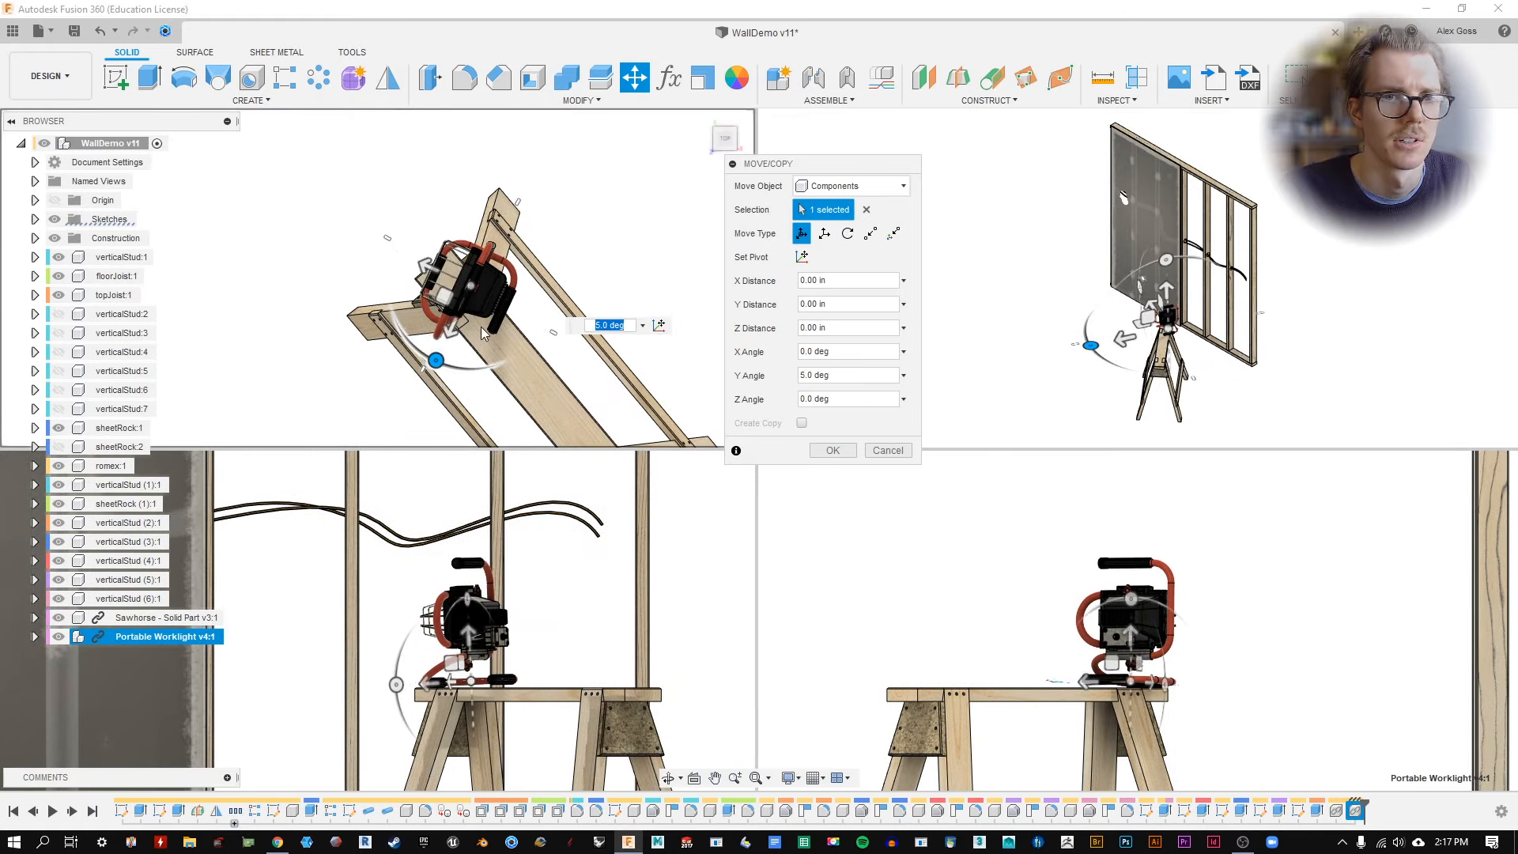
pyautogui.moveTo(439, 298); pyautogui.dragTo(429, 295)
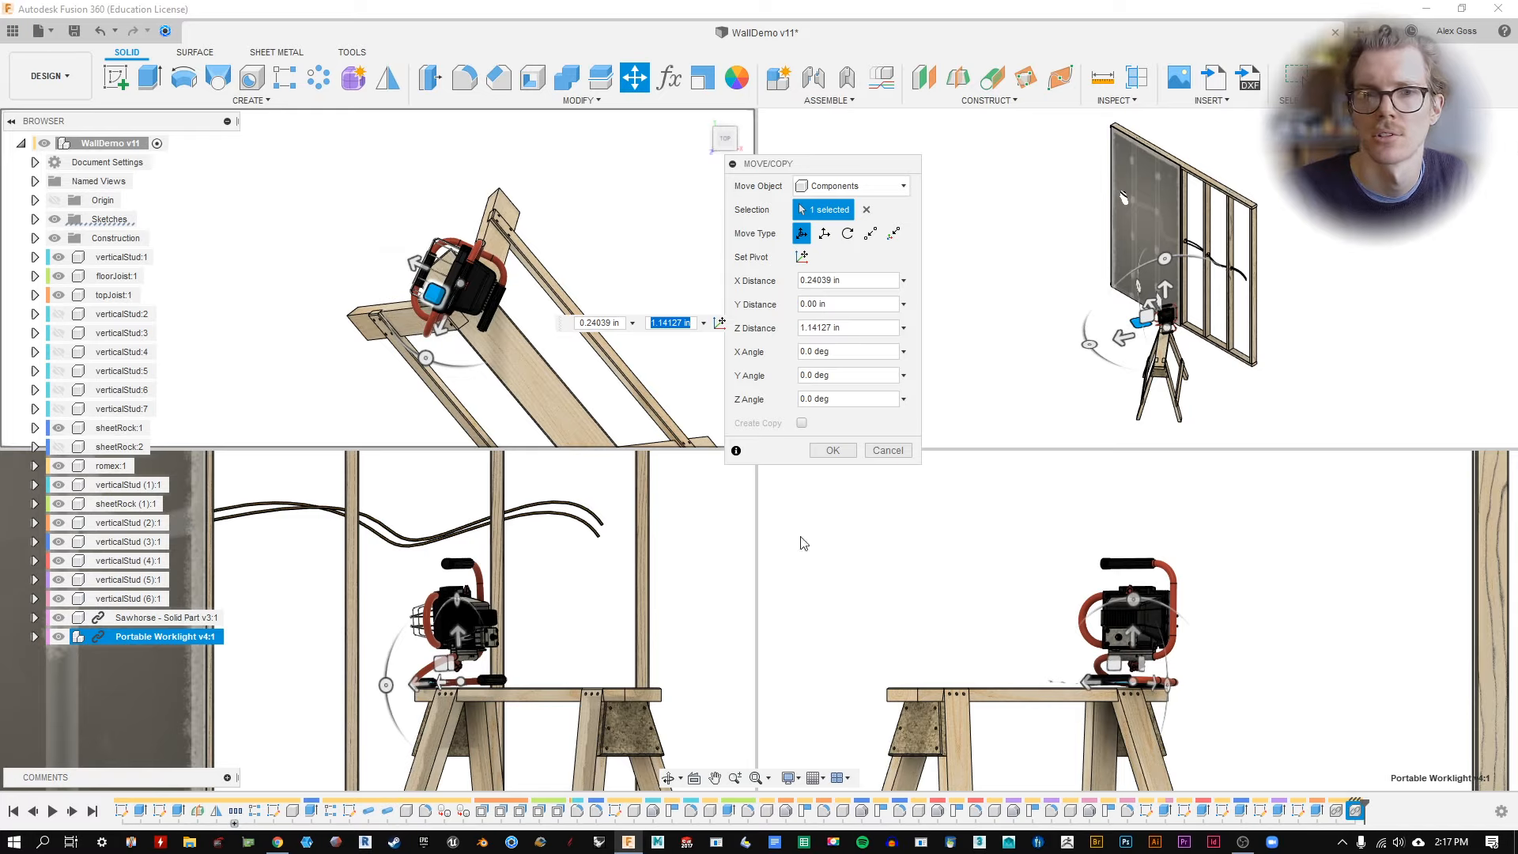
# Return the canvas to a single view and check how the worklight sits on the sawhorse's top board.
pyautogui.click(838, 778)
pyautogui.click(858, 721)
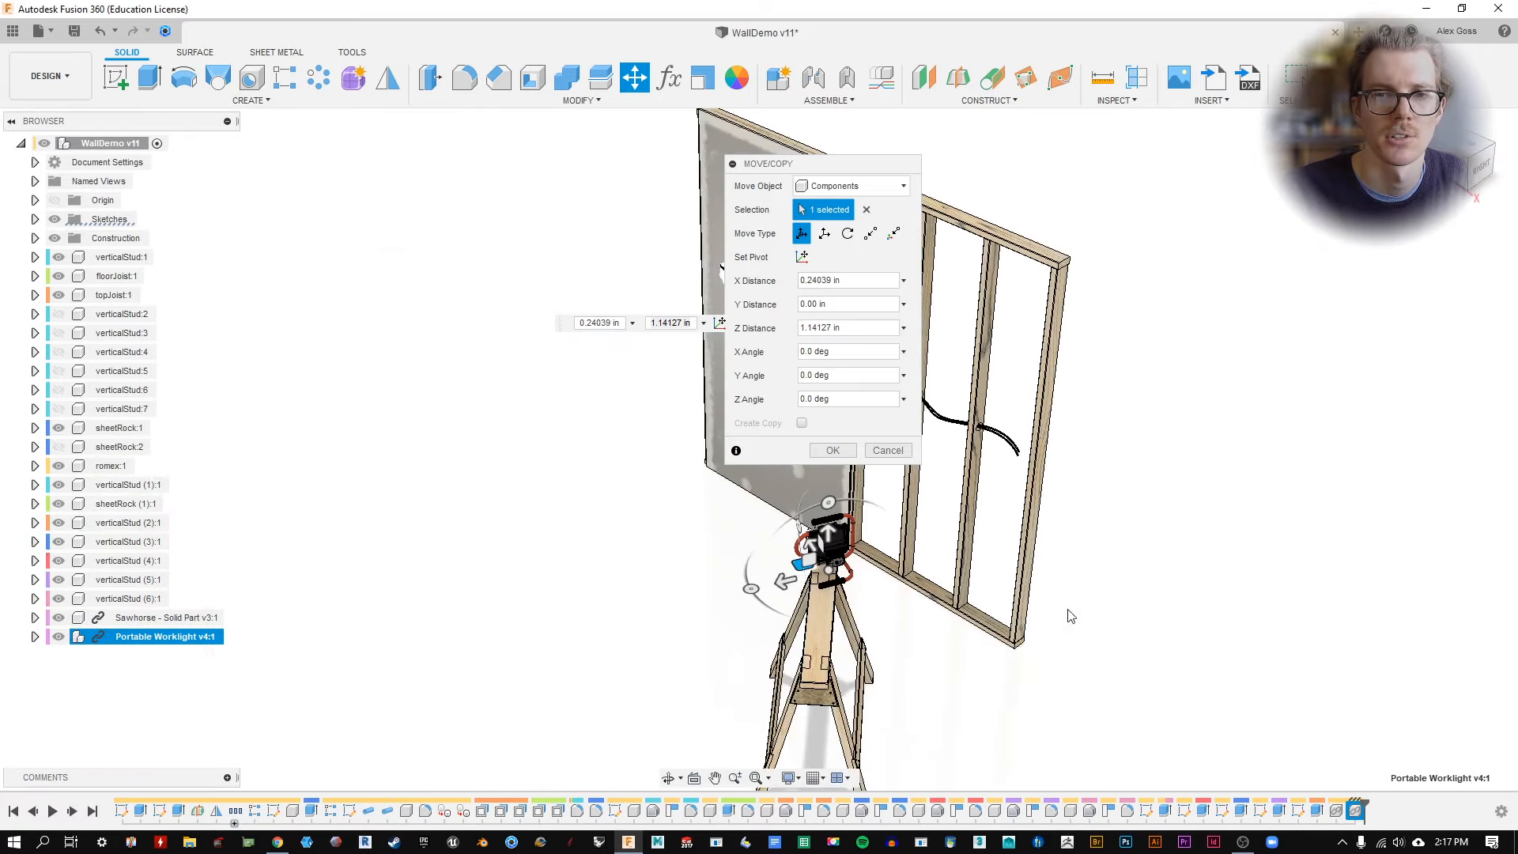
pyautogui.scroll(10, 843, 589)
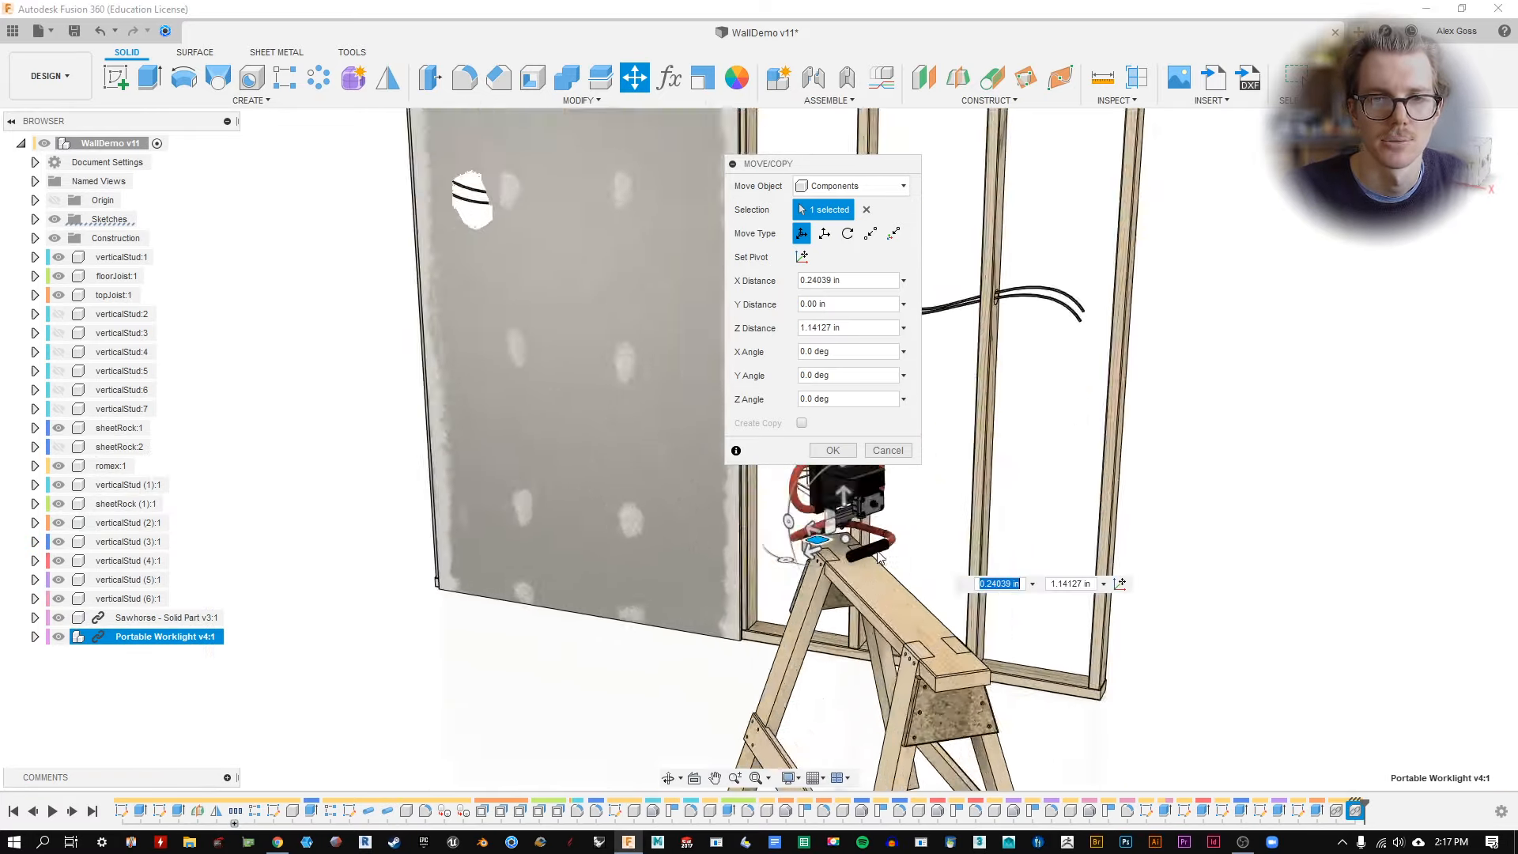
pyautogui.scroll(-5, 749, 574)
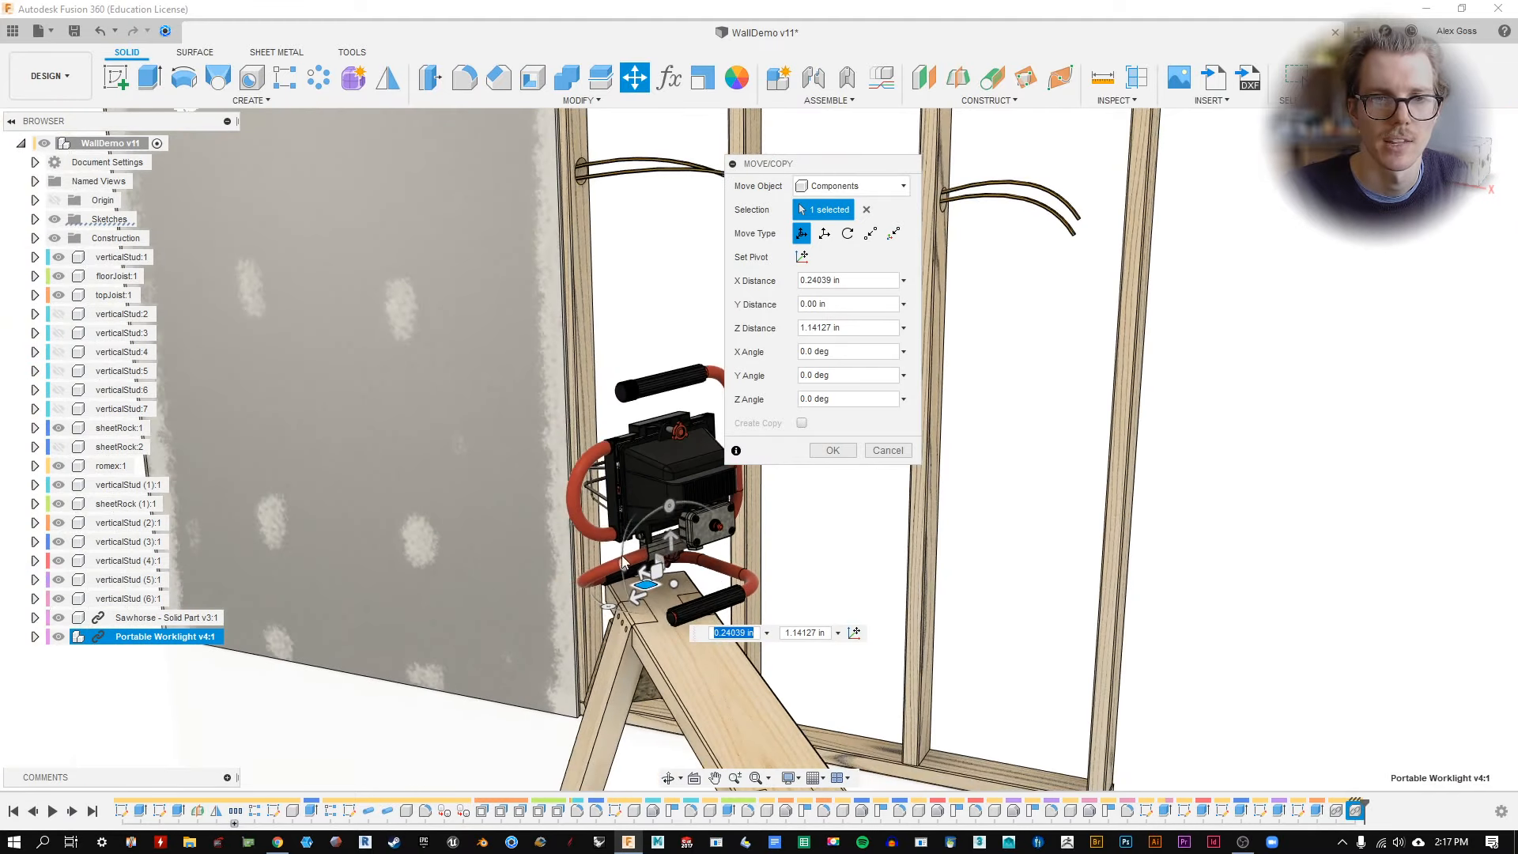
# Try moving the worklight -18 in along Z, undo that shift, and accept the worklight's placement.
pyautogui.moveTo(640, 565); pyautogui.dragTo(848, 662)
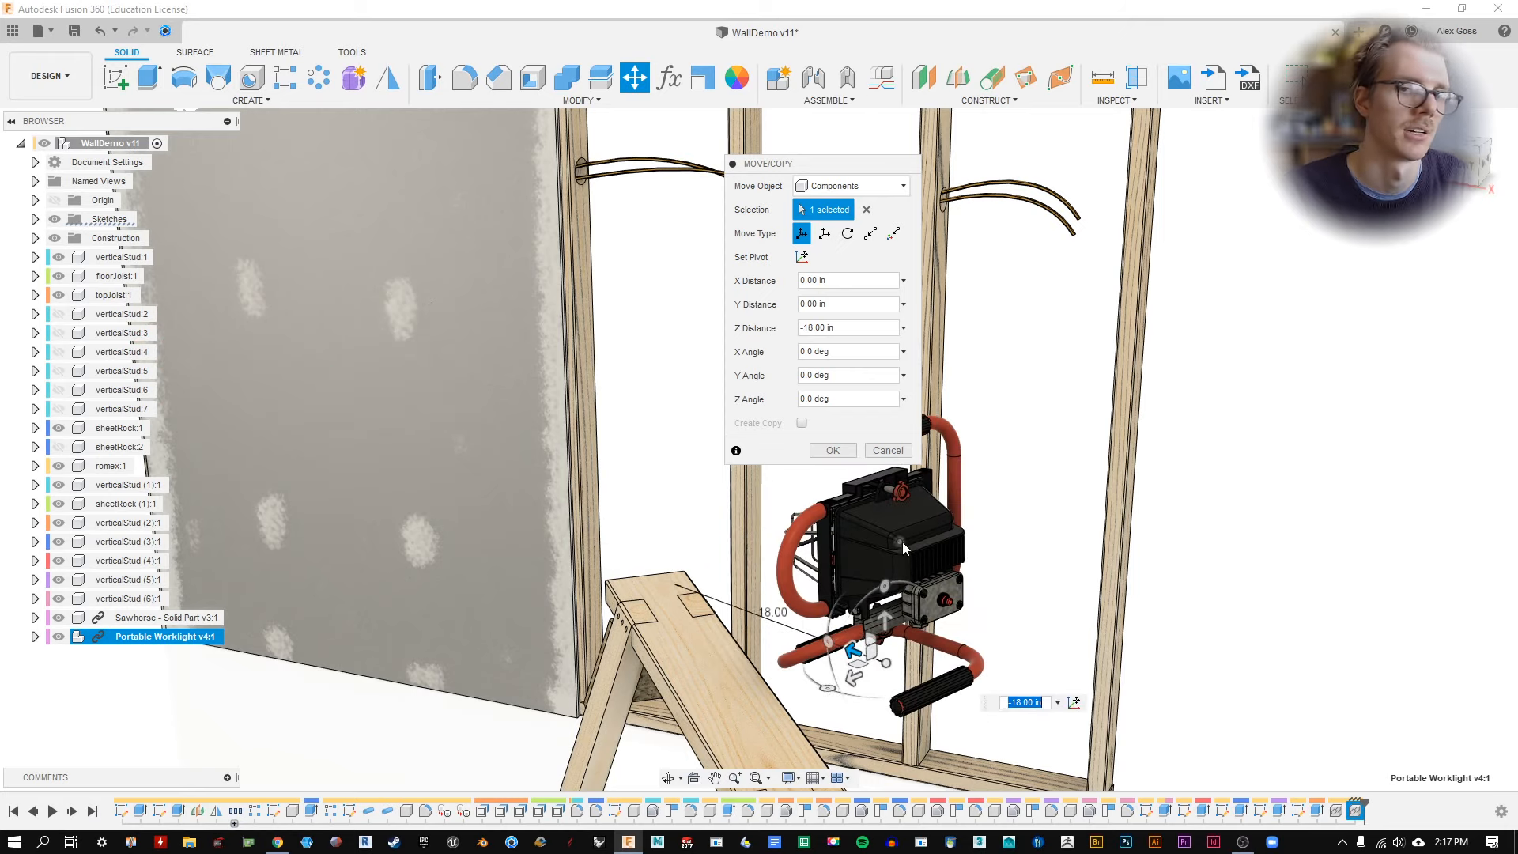
pyautogui.hotkey('ctrl', 'z')
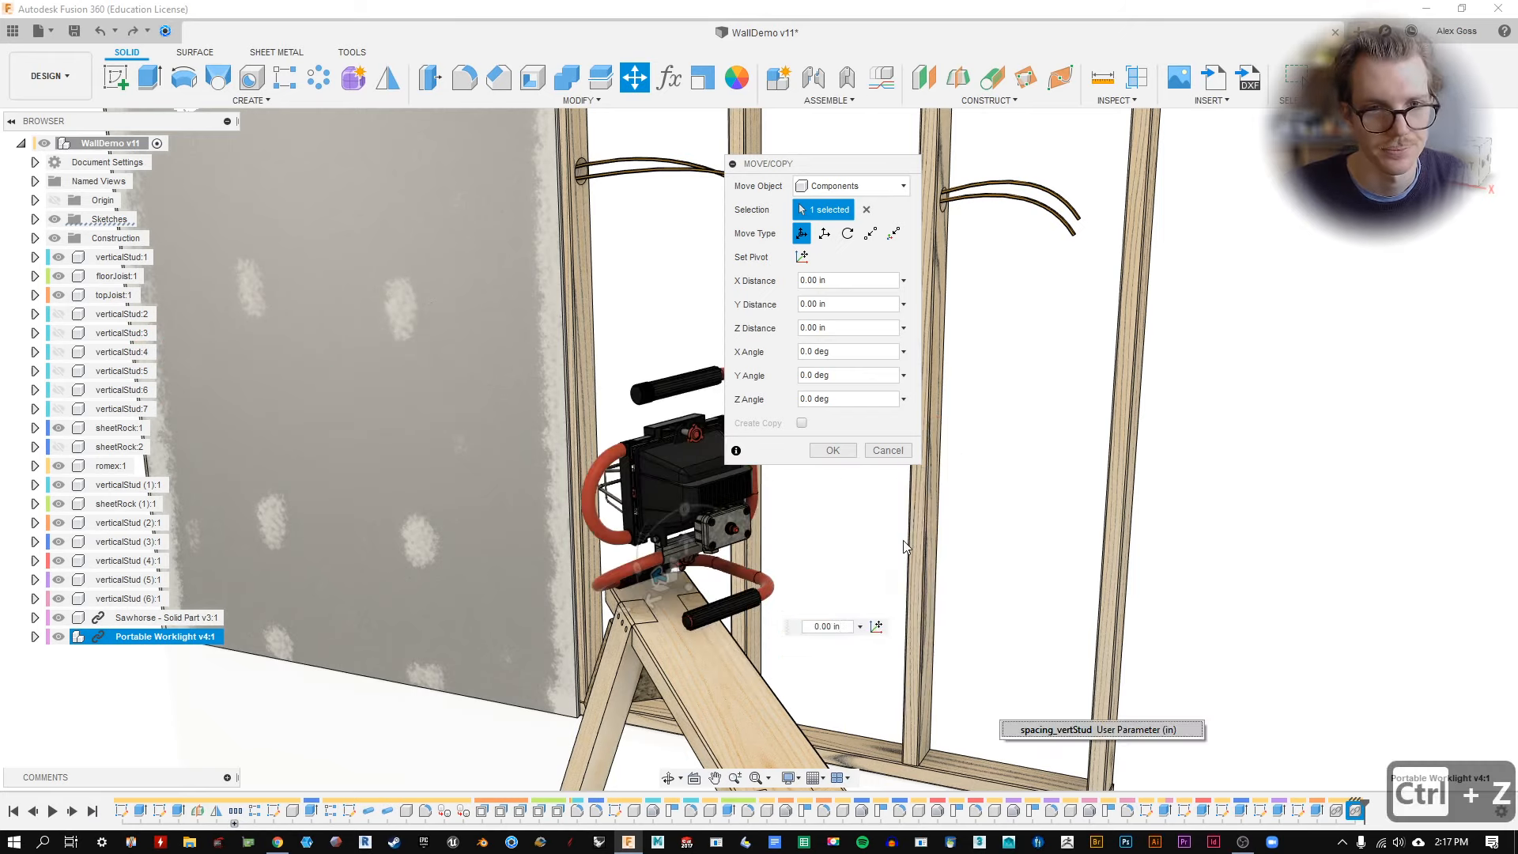
pyautogui.click(830, 450)
# Check the worklight's feet against the top board and start moving the Portable Worklight component again, with the move settings clear of the sawhorse.
pyautogui.keyDown('shift'); pyautogui.moveTo(780, 483); pyautogui.dragTo(849, 449, button='middle'); pyautogui.keyUp('shift')
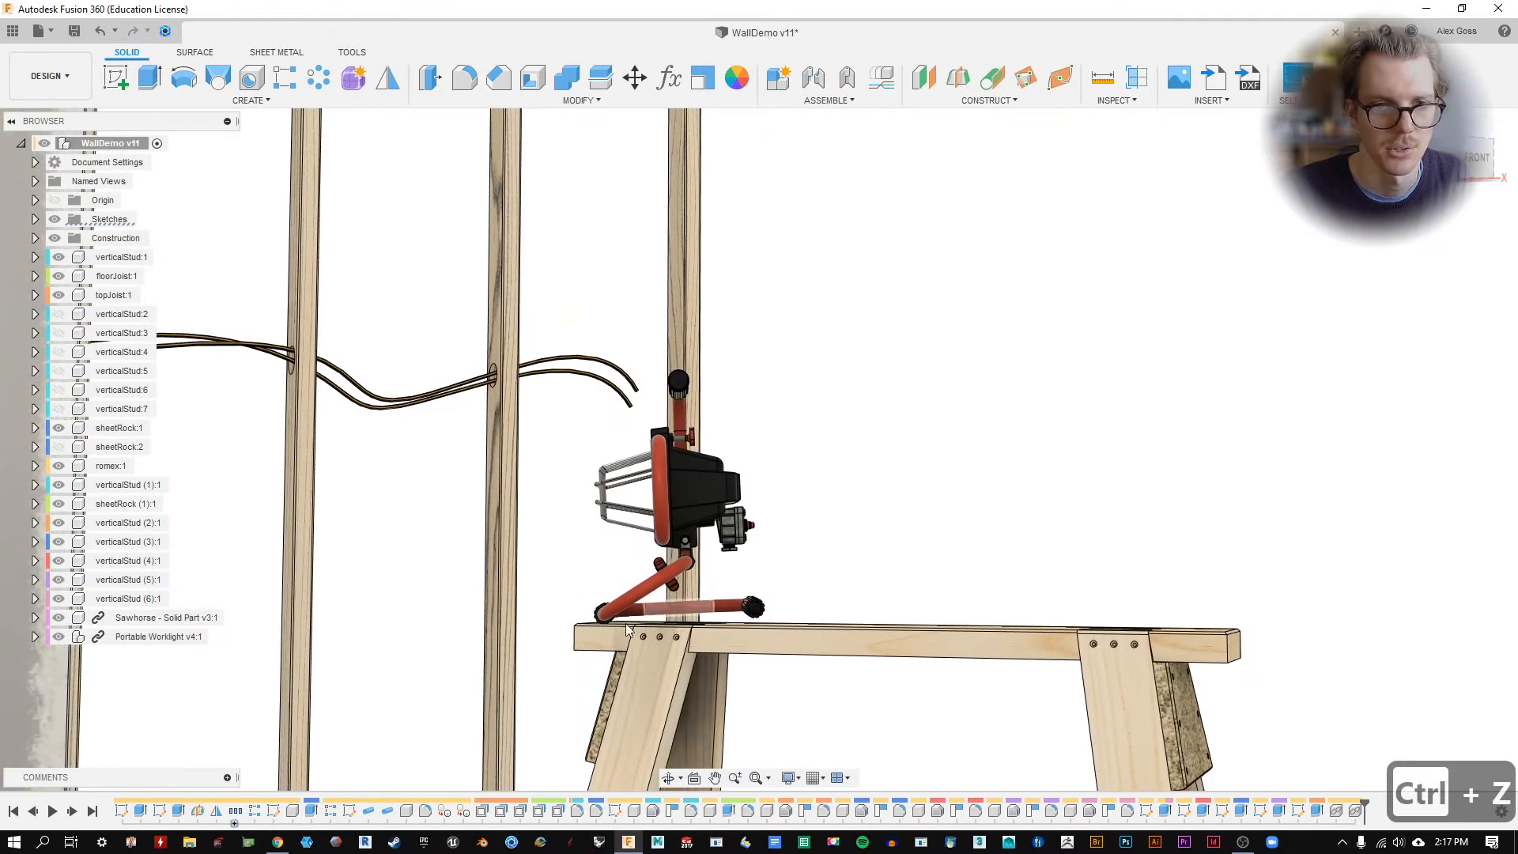
pyautogui.scroll(3, 620, 621)
pyautogui.scroll(-1, 521, 262)
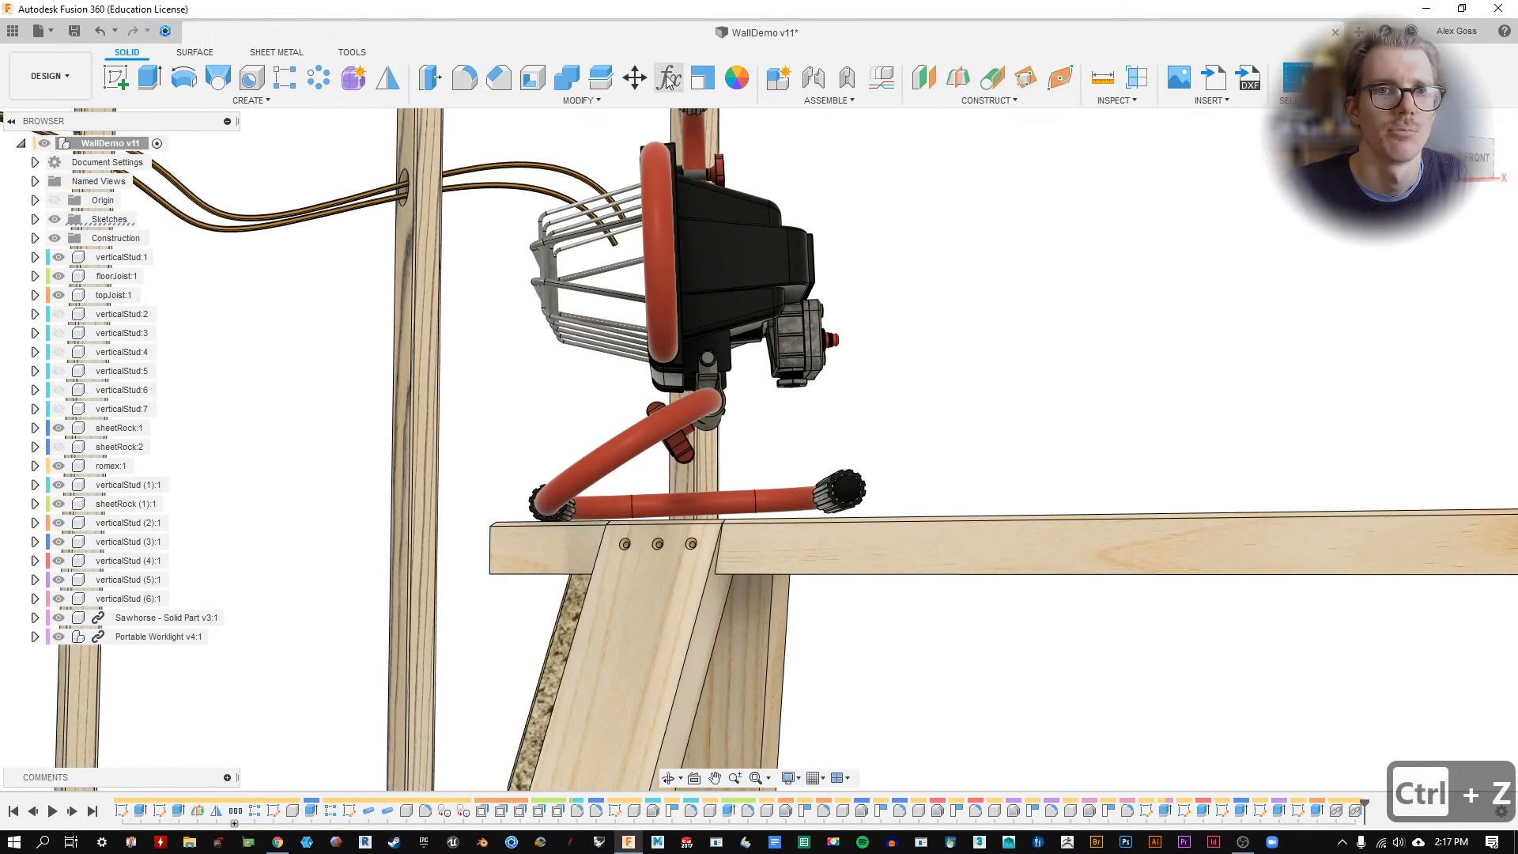
pyautogui.click(184, 634)
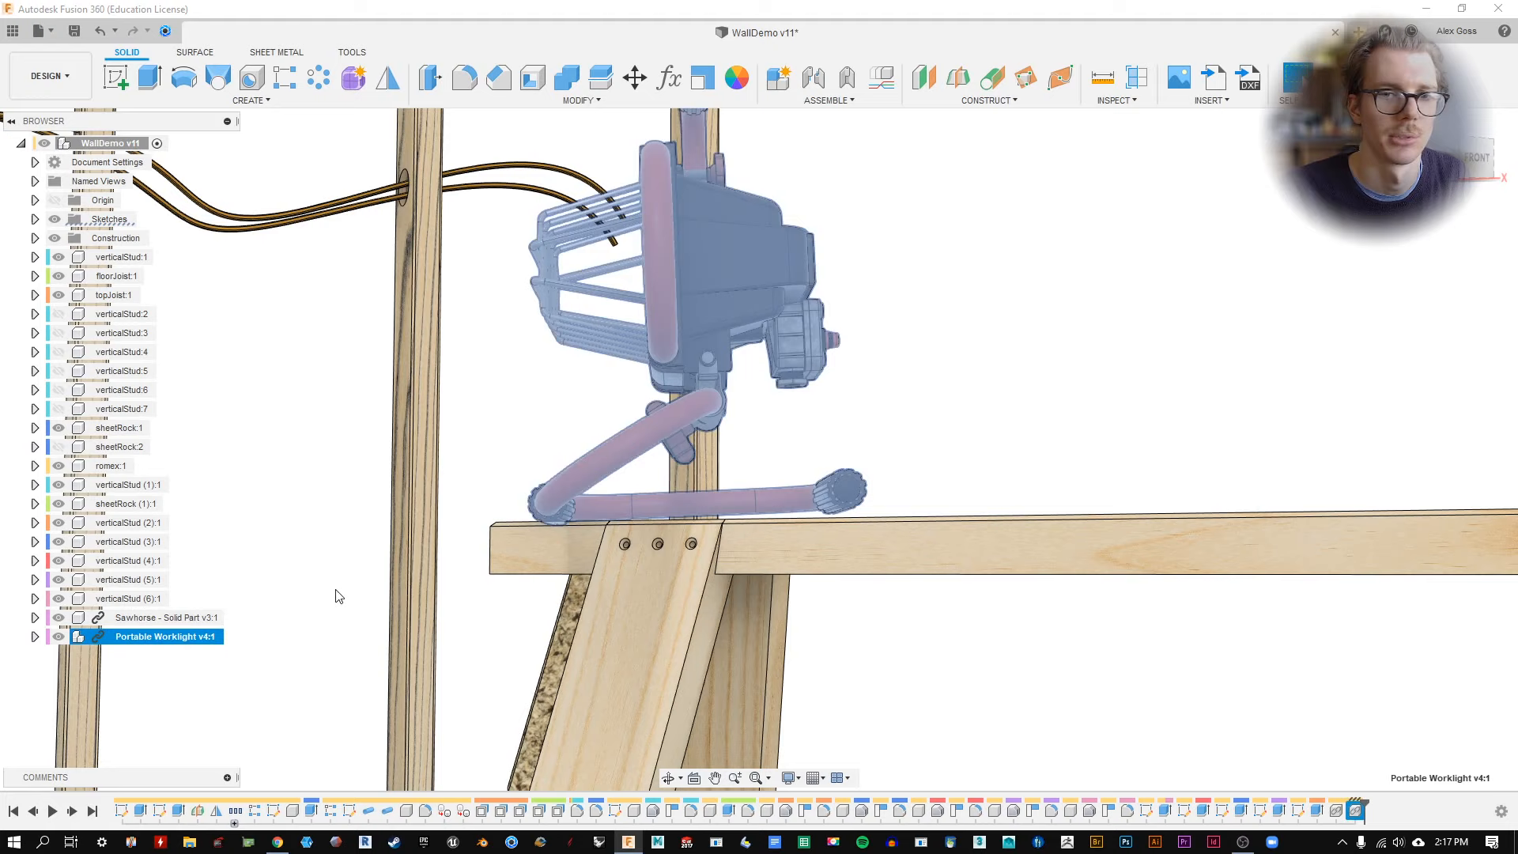
pyautogui.click(636, 79)
pyautogui.keyDown('shift'); pyautogui.moveTo(657, 265); pyautogui.dragTo(585, 288, button='middle'); pyautogui.keyUp('shift')
pyautogui.keyDown('shift'); pyautogui.moveTo(490, 419); pyautogui.dragTo(572, 433, button='middle'); pyautogui.keyUp('shift')
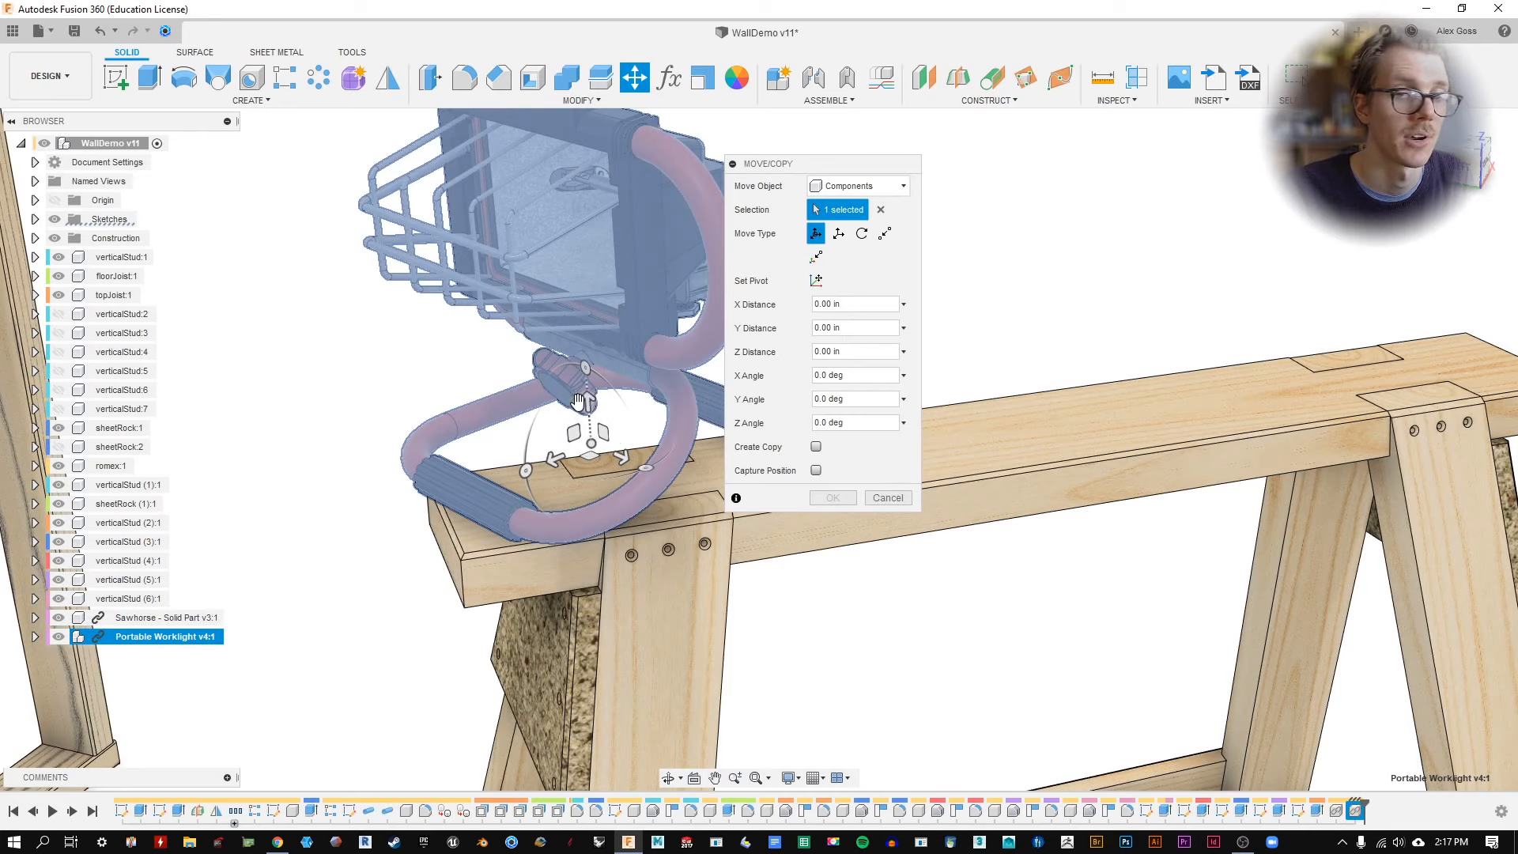
pyautogui.keyDown('shift'); pyautogui.moveTo(589, 449); pyautogui.dragTo(609, 301, button='middle'); pyautogui.keyUp('shift')
pyautogui.moveTo(653, 384)
pyautogui.keyDown('shift'); pyautogui.mouseDown(button='middle')
pyautogui.moveTo(651, 343)
pyautogui.moveTo(651, 356)
pyautogui.mouseUp(button='middle'); pyautogui.keyUp('shift')
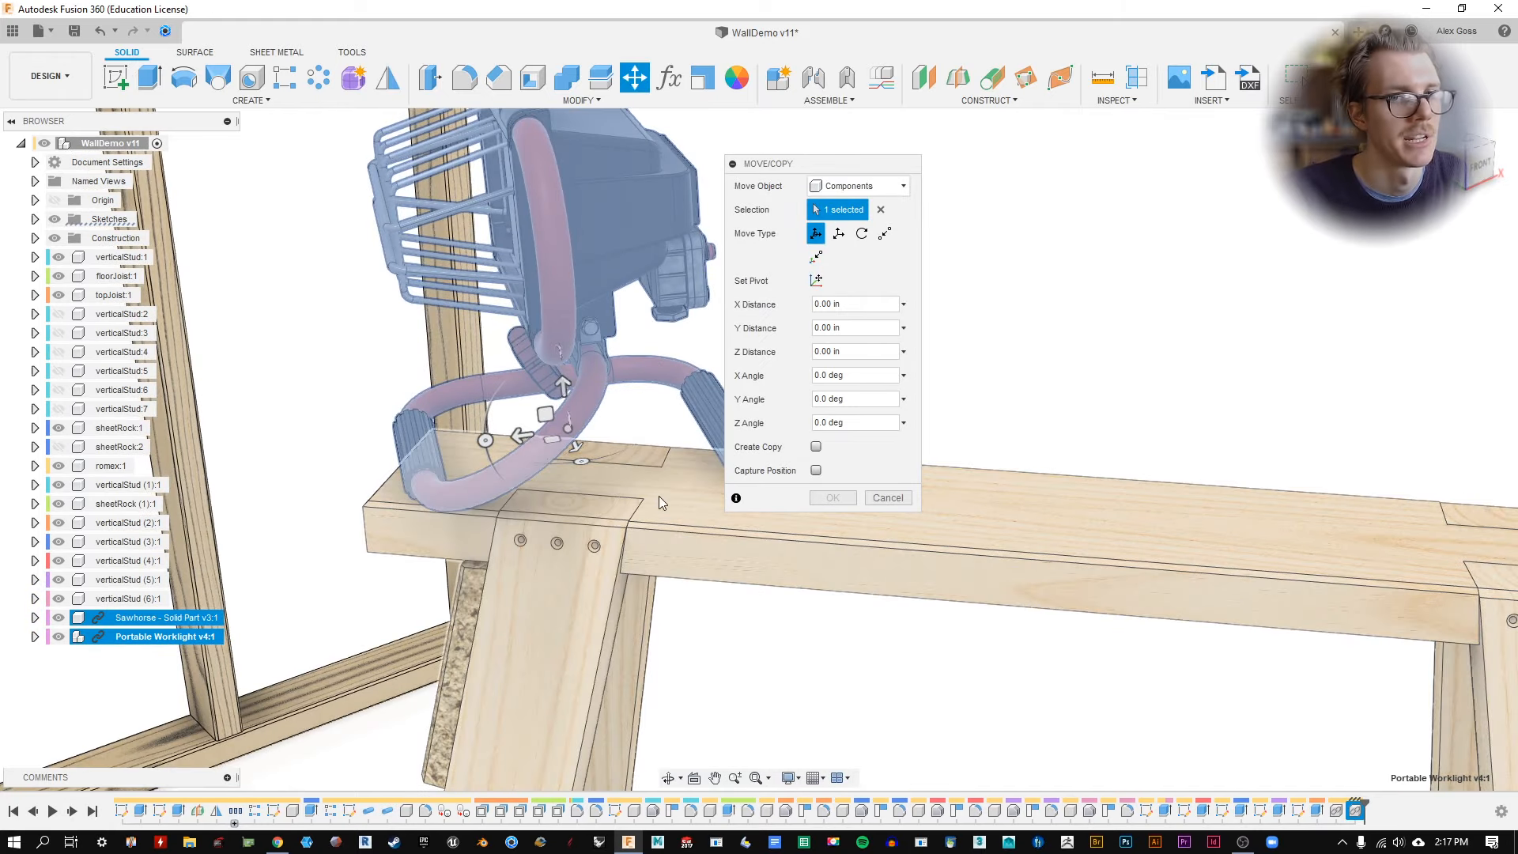
pyautogui.scroll(-3, 661, 490)
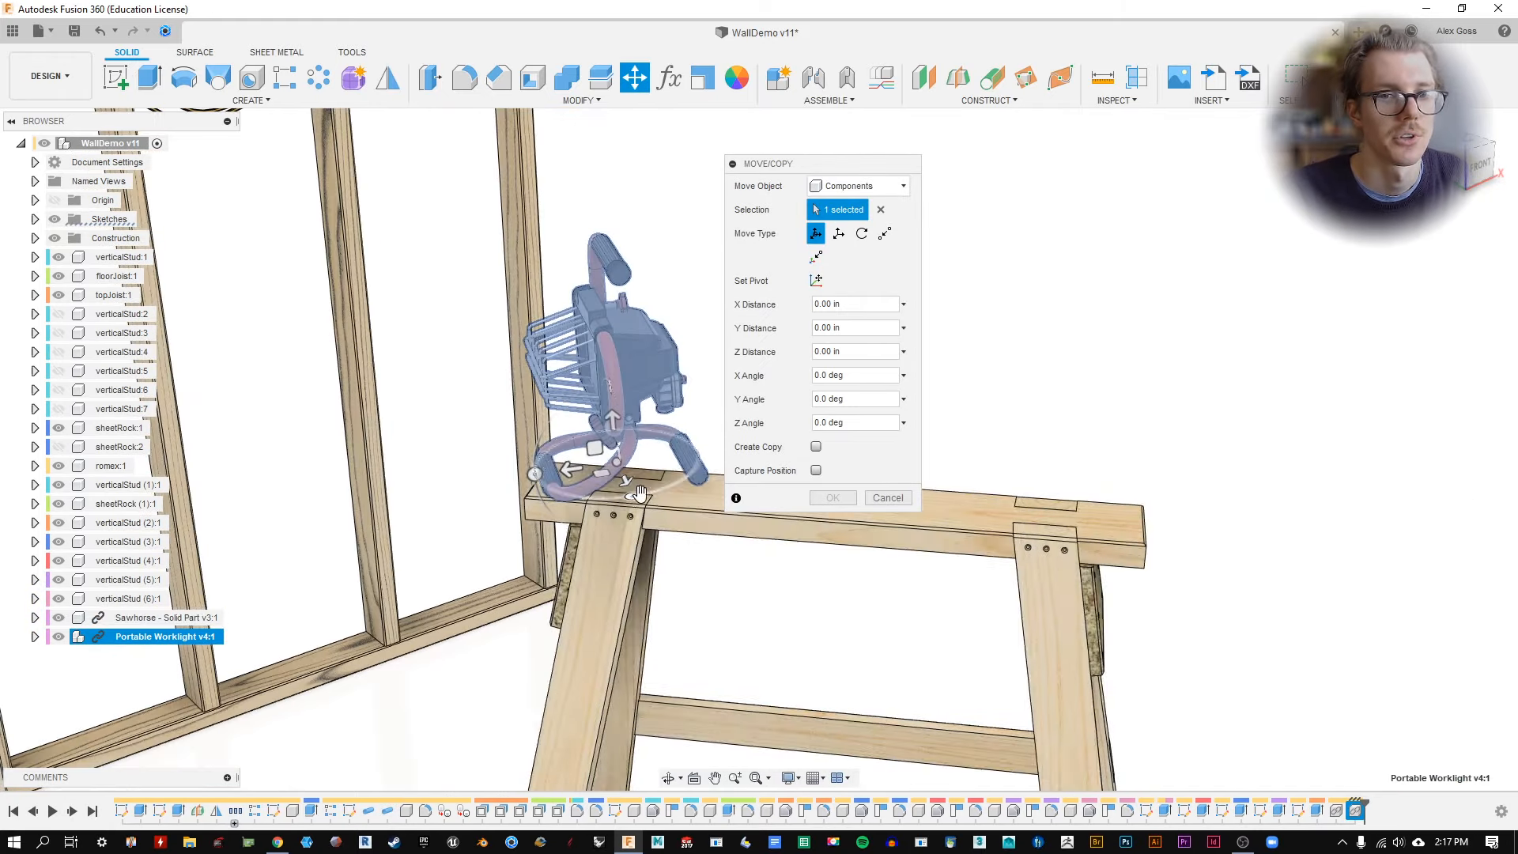
pyautogui.scroll(3, 649, 500)
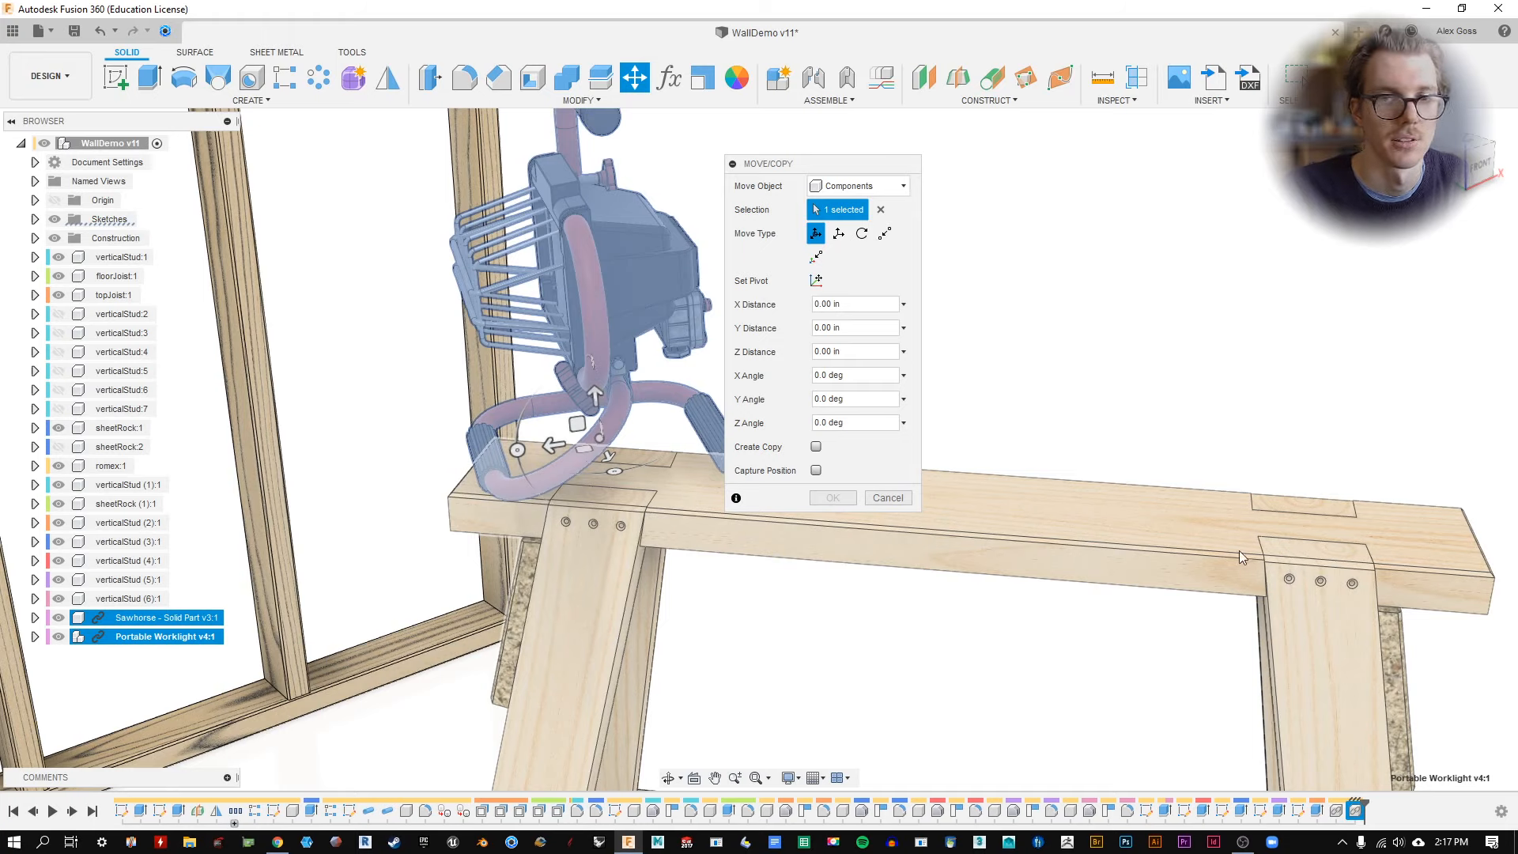
pyautogui.moveTo(807, 163); pyautogui.dragTo(1030, 98)
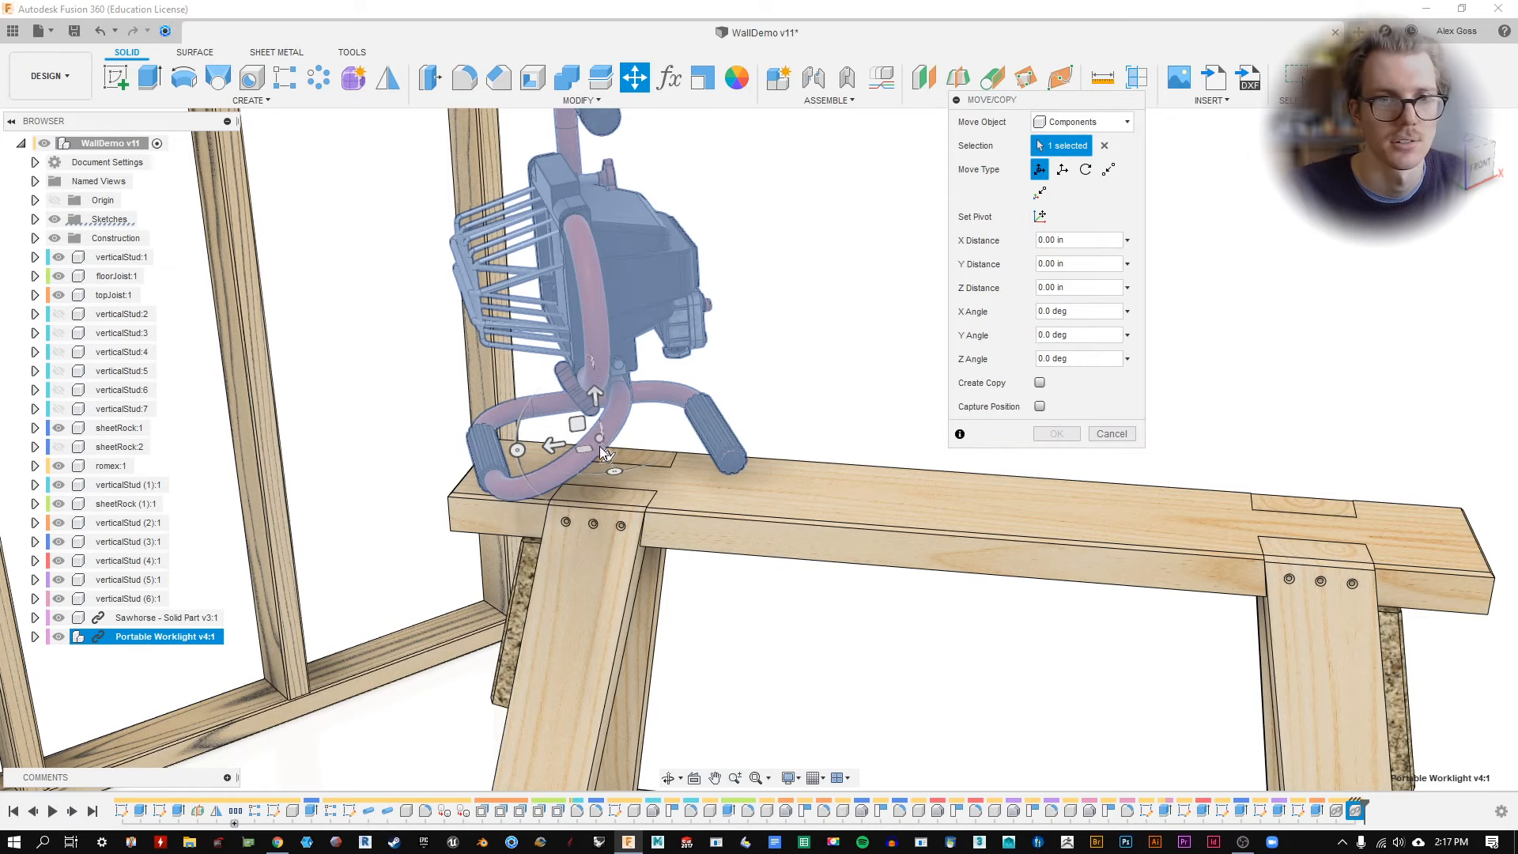
# Set the move pivot on the middle of the sawhorse's top face and shift it about 11.16 in in X and -0.48 in in Y.
pyautogui.click(1041, 218)
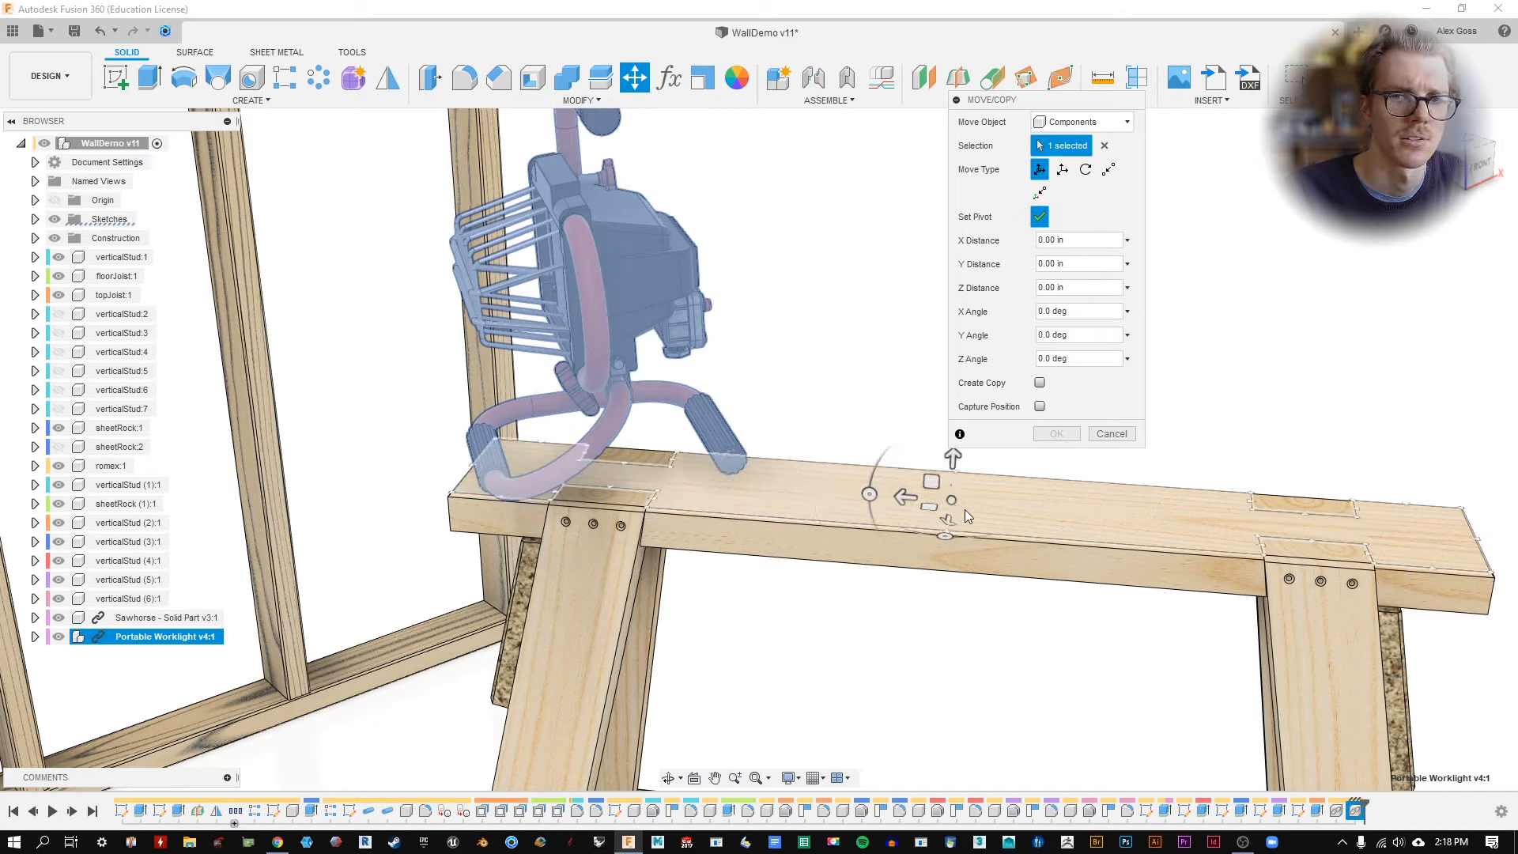
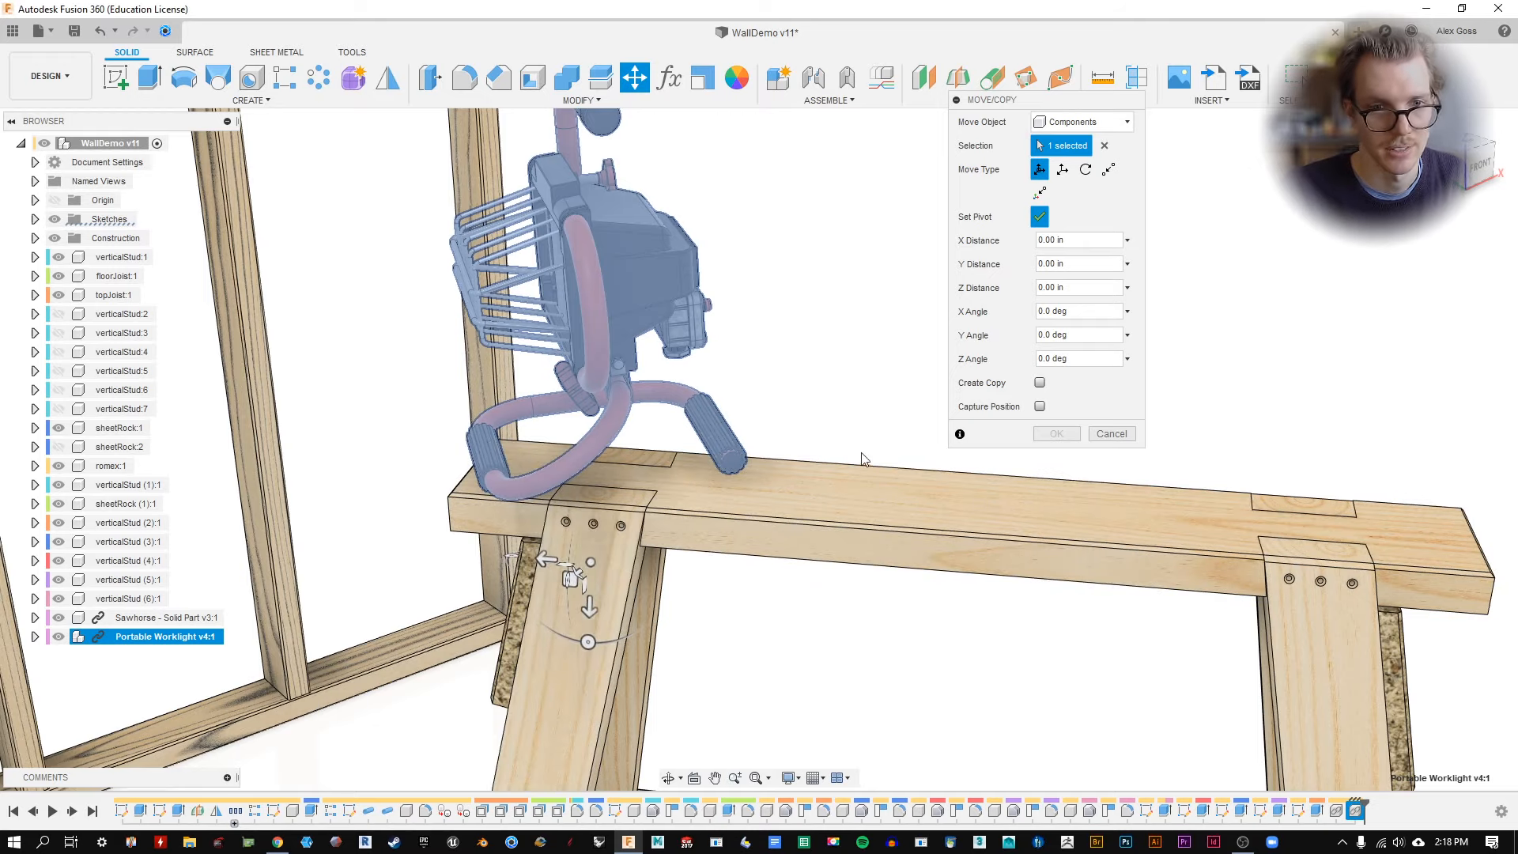
pyautogui.keyDown('shift'); pyautogui.moveTo(591, 562); pyautogui.dragTo(848, 473, button='middle'); pyautogui.keyUp('shift')
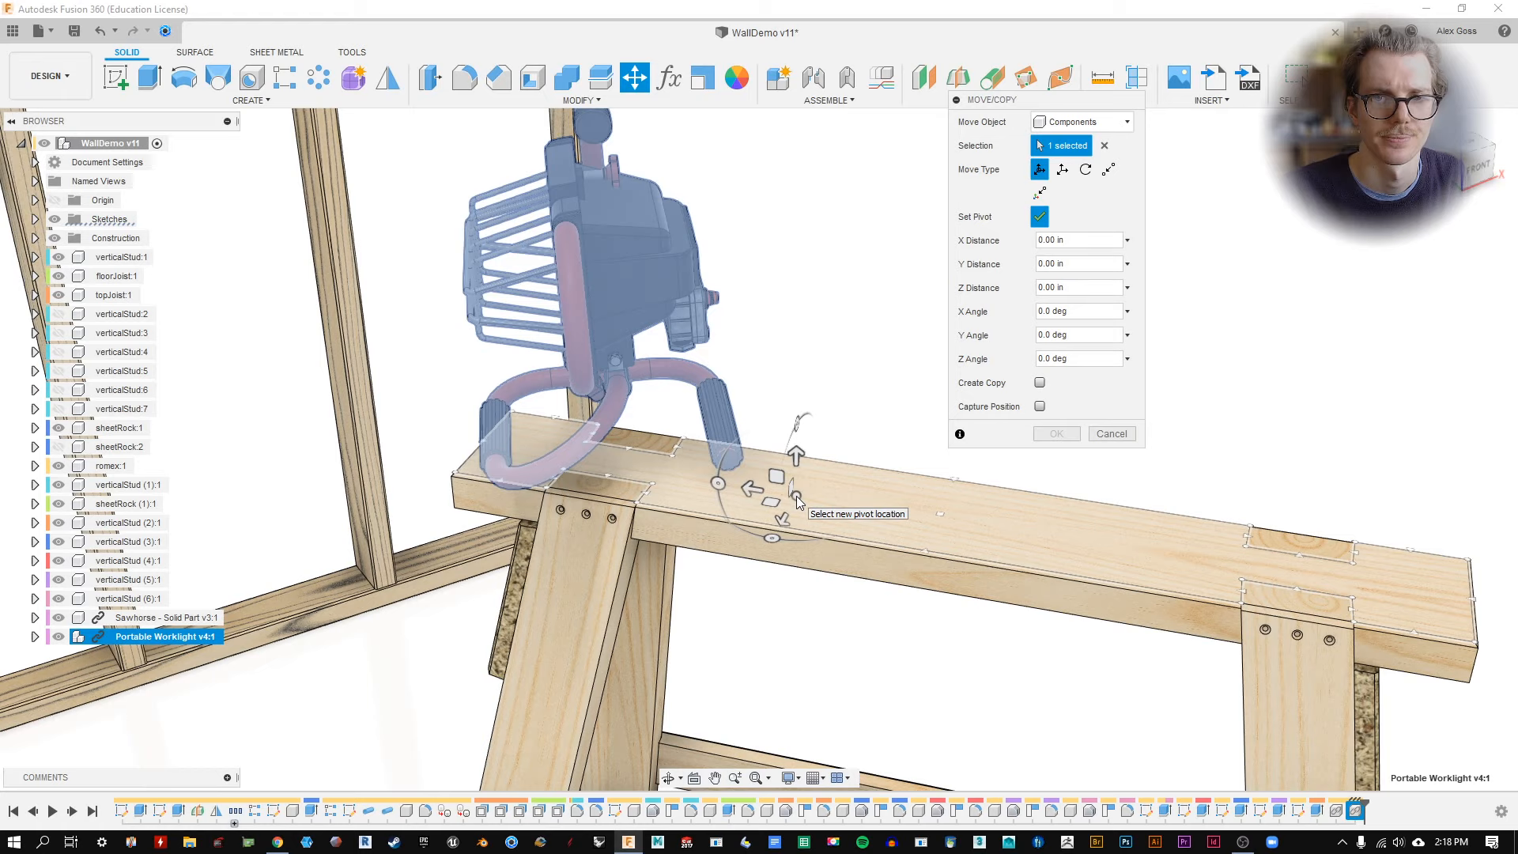
pyautogui.click(939, 514)
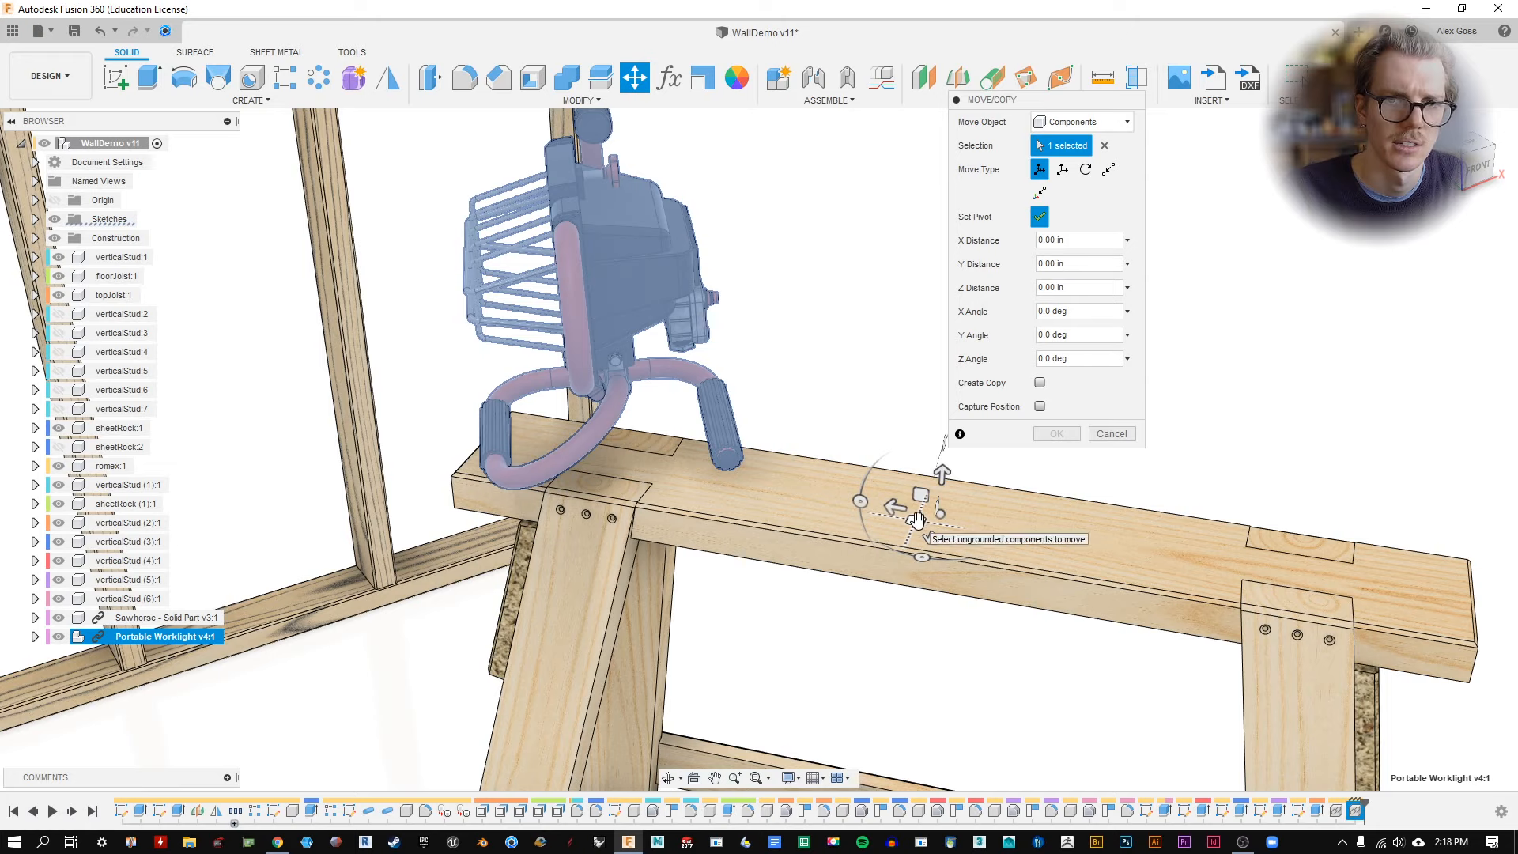
pyautogui.moveTo(917, 519); pyautogui.dragTo(626, 466)
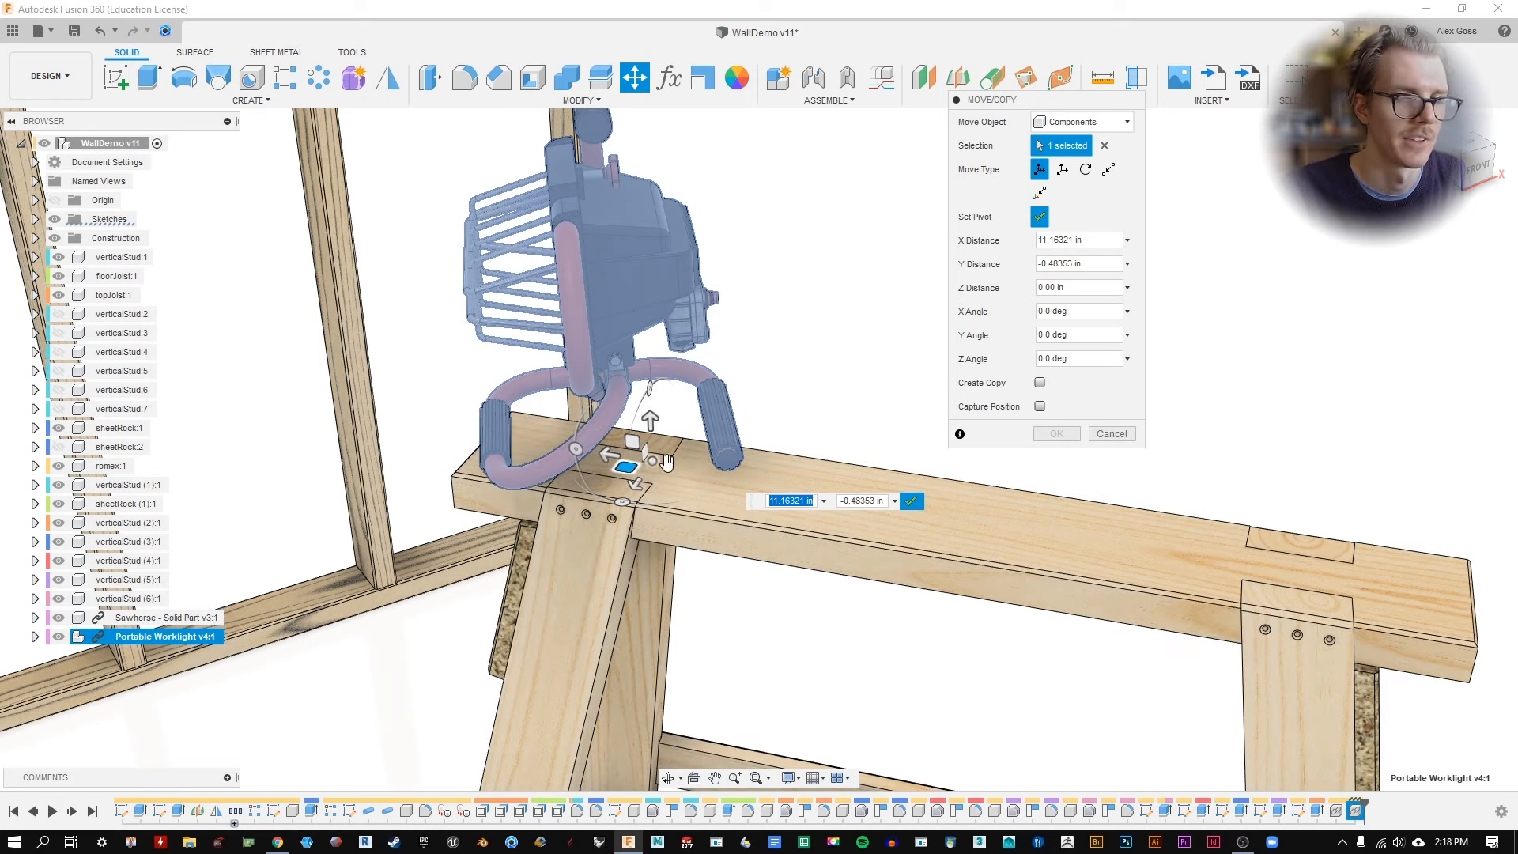
pyautogui.click(1040, 217)
# Reset the pivot to the middle of the sawhorse's top face and rotate it -55 degrees about Y.
pyautogui.click(1041, 217)
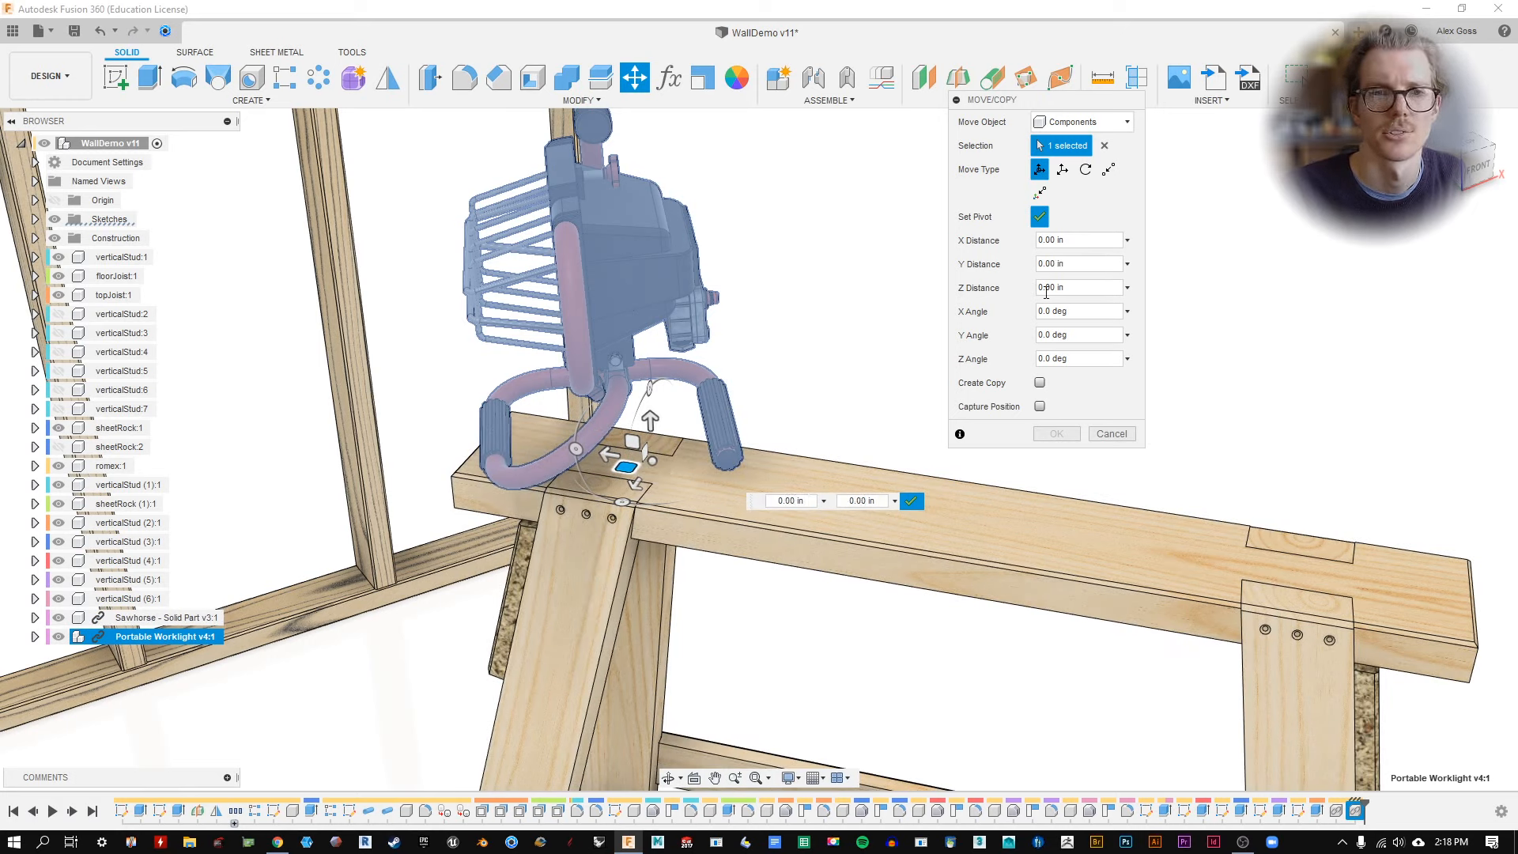
pyautogui.click(917, 518)
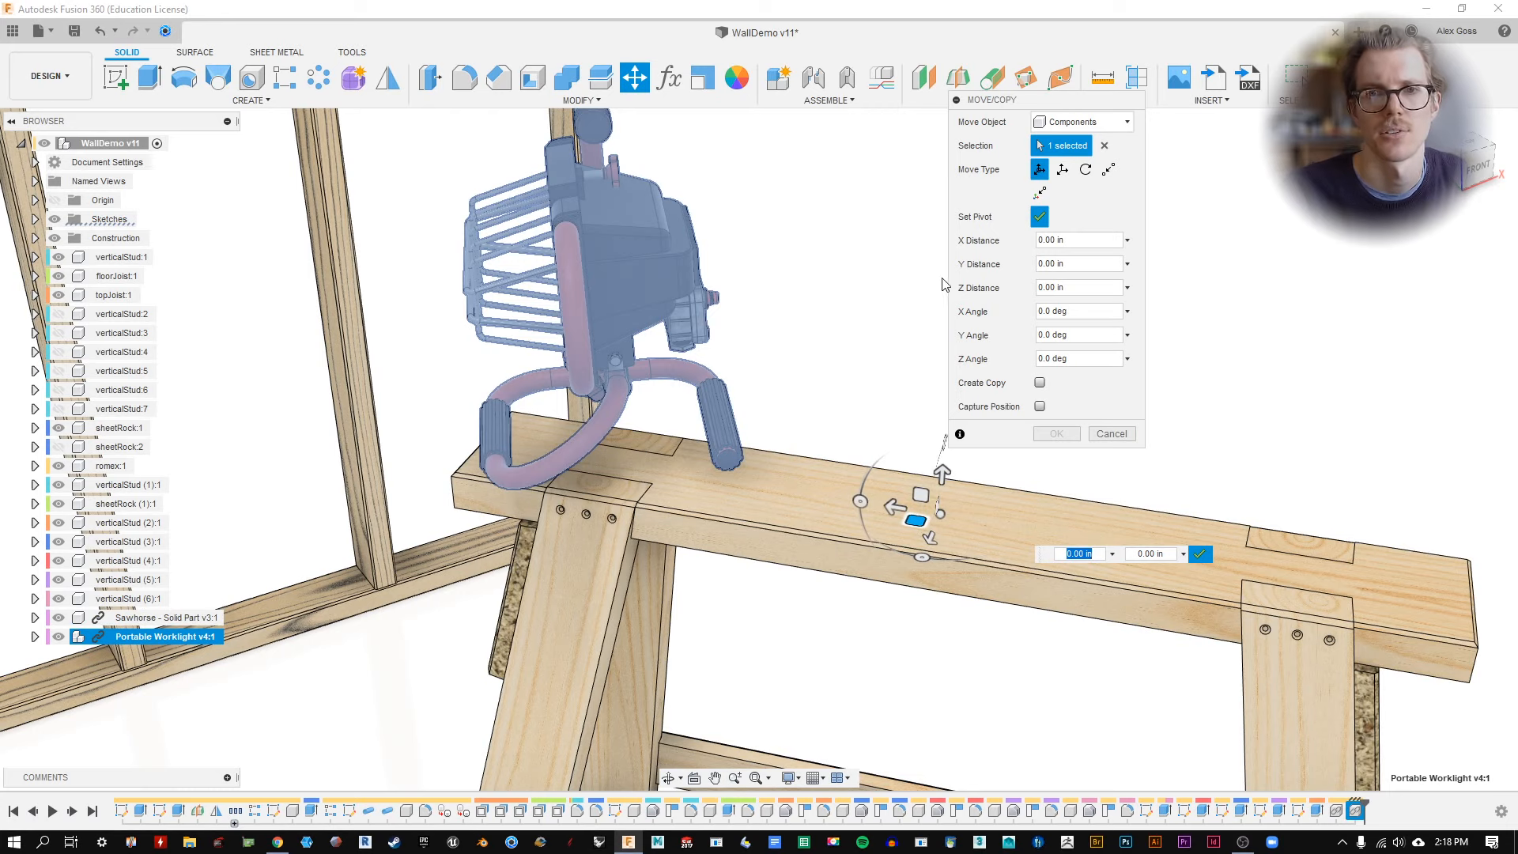
pyautogui.moveTo(906, 270); pyautogui.dragTo(809, 276, button='middle')
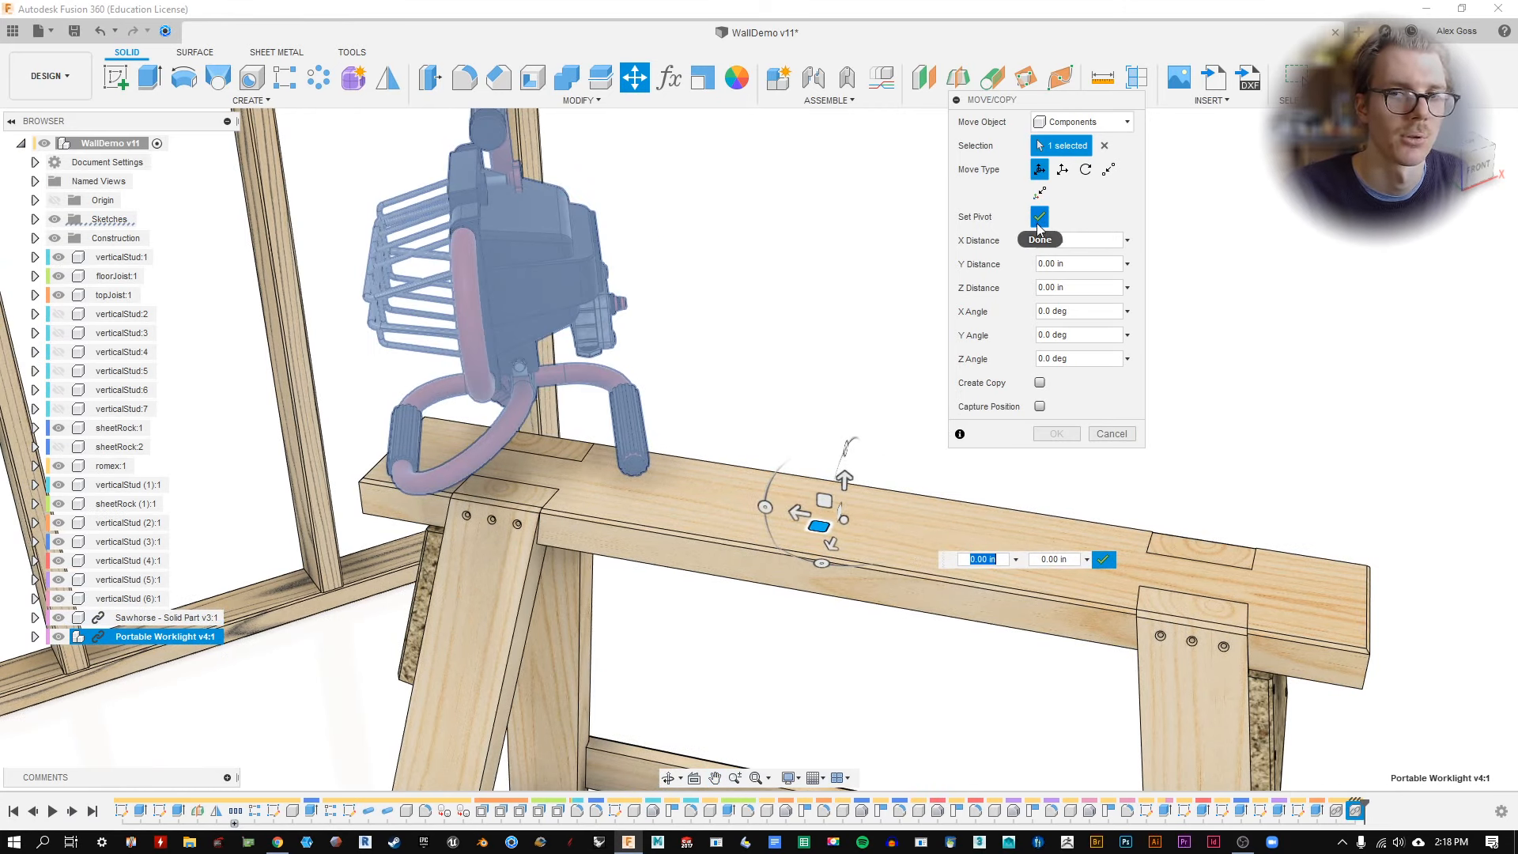
pyautogui.moveTo(765, 507); pyautogui.dragTo(799, 455)
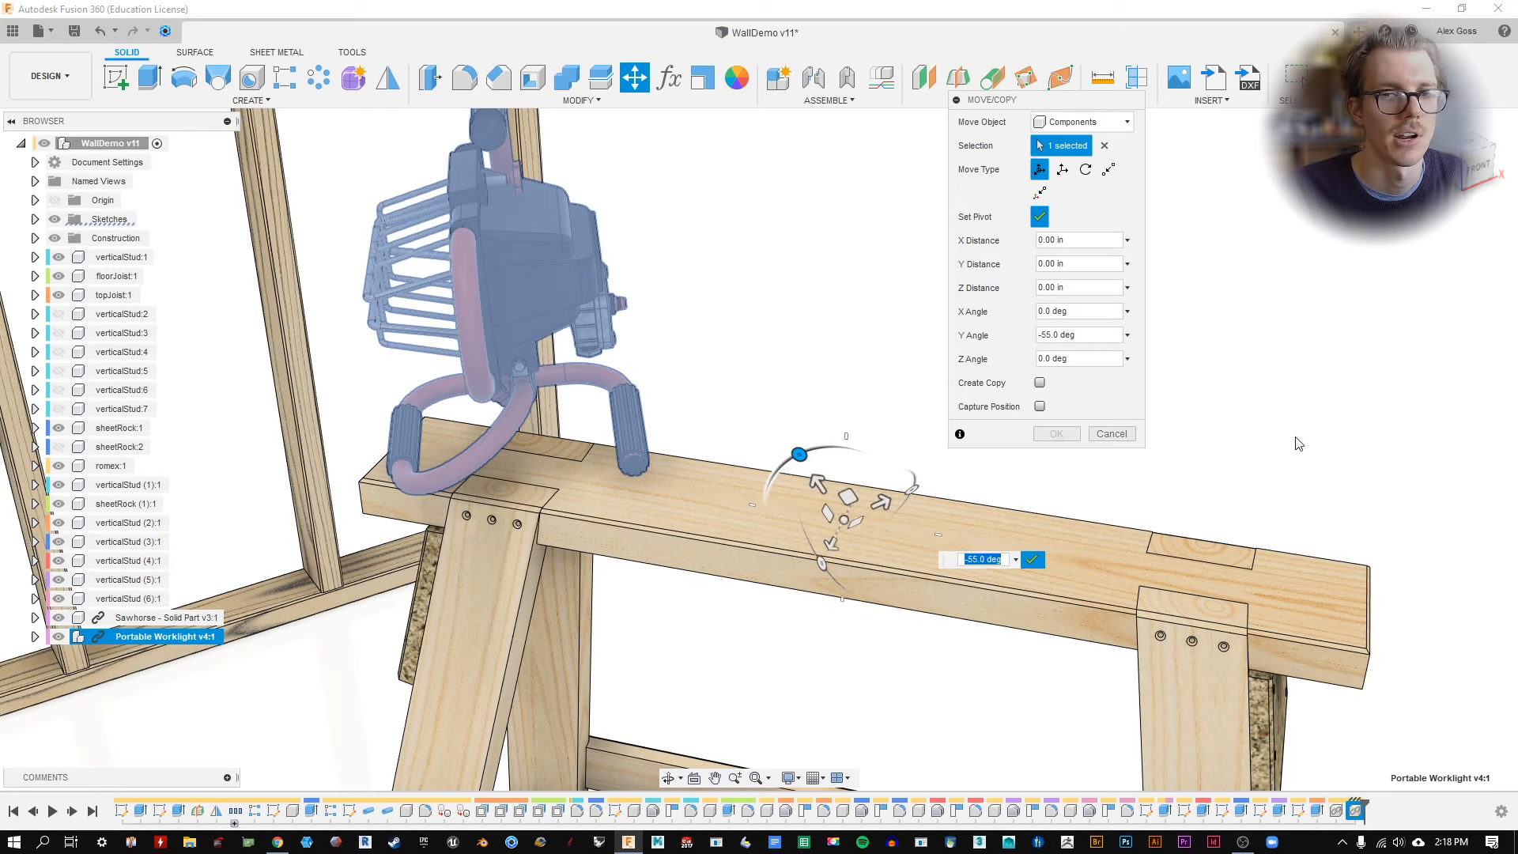
pyautogui.click(1041, 217)
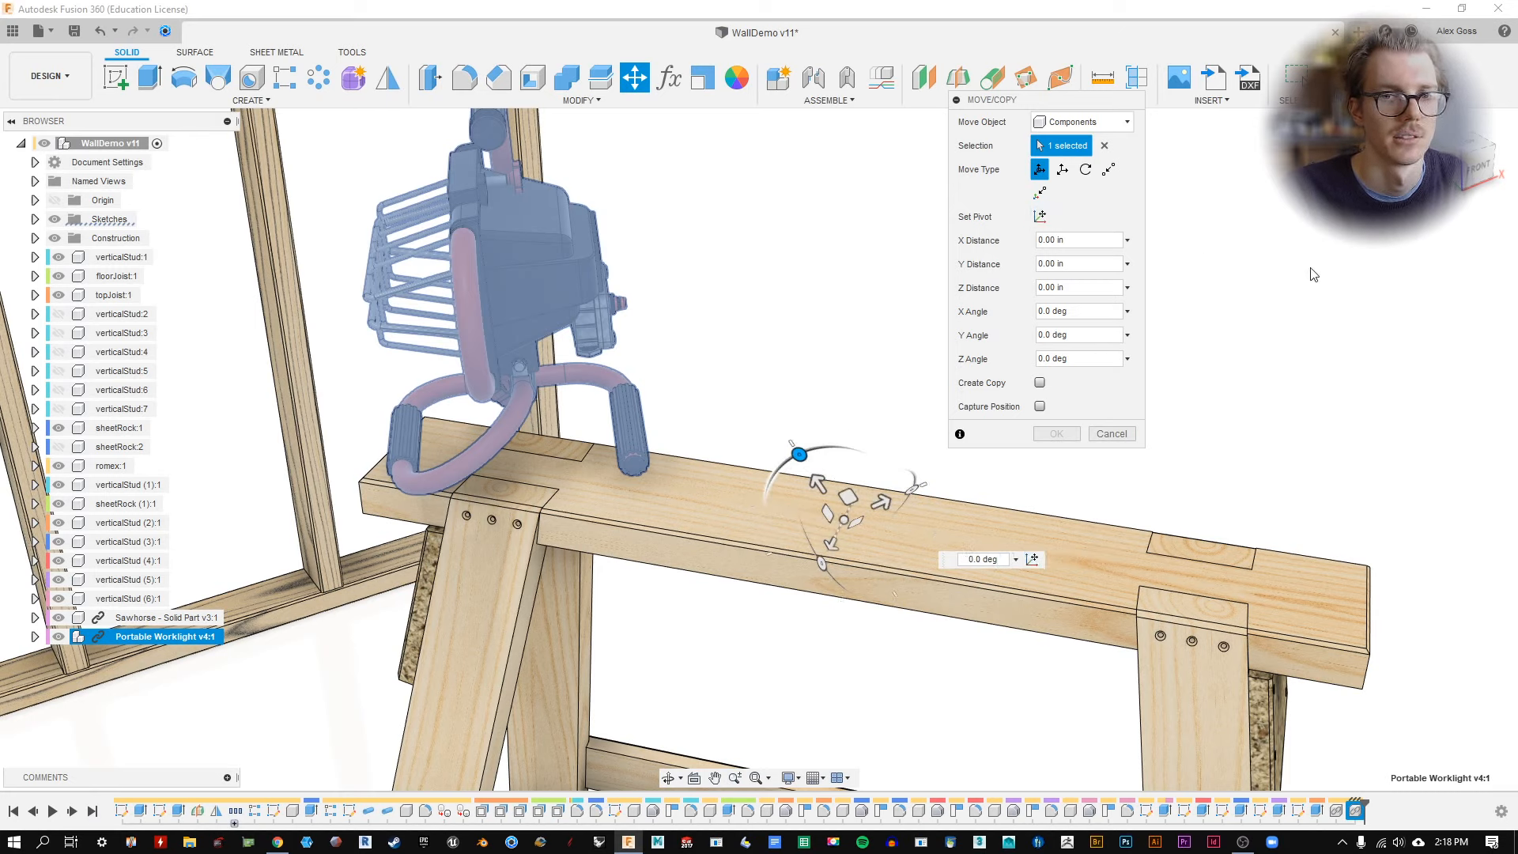
# Pick the middle of the sawhorse's top face again as the pivot to realign its axes with the board.
pyautogui.click(1041, 217)
pyautogui.click(838, 524)
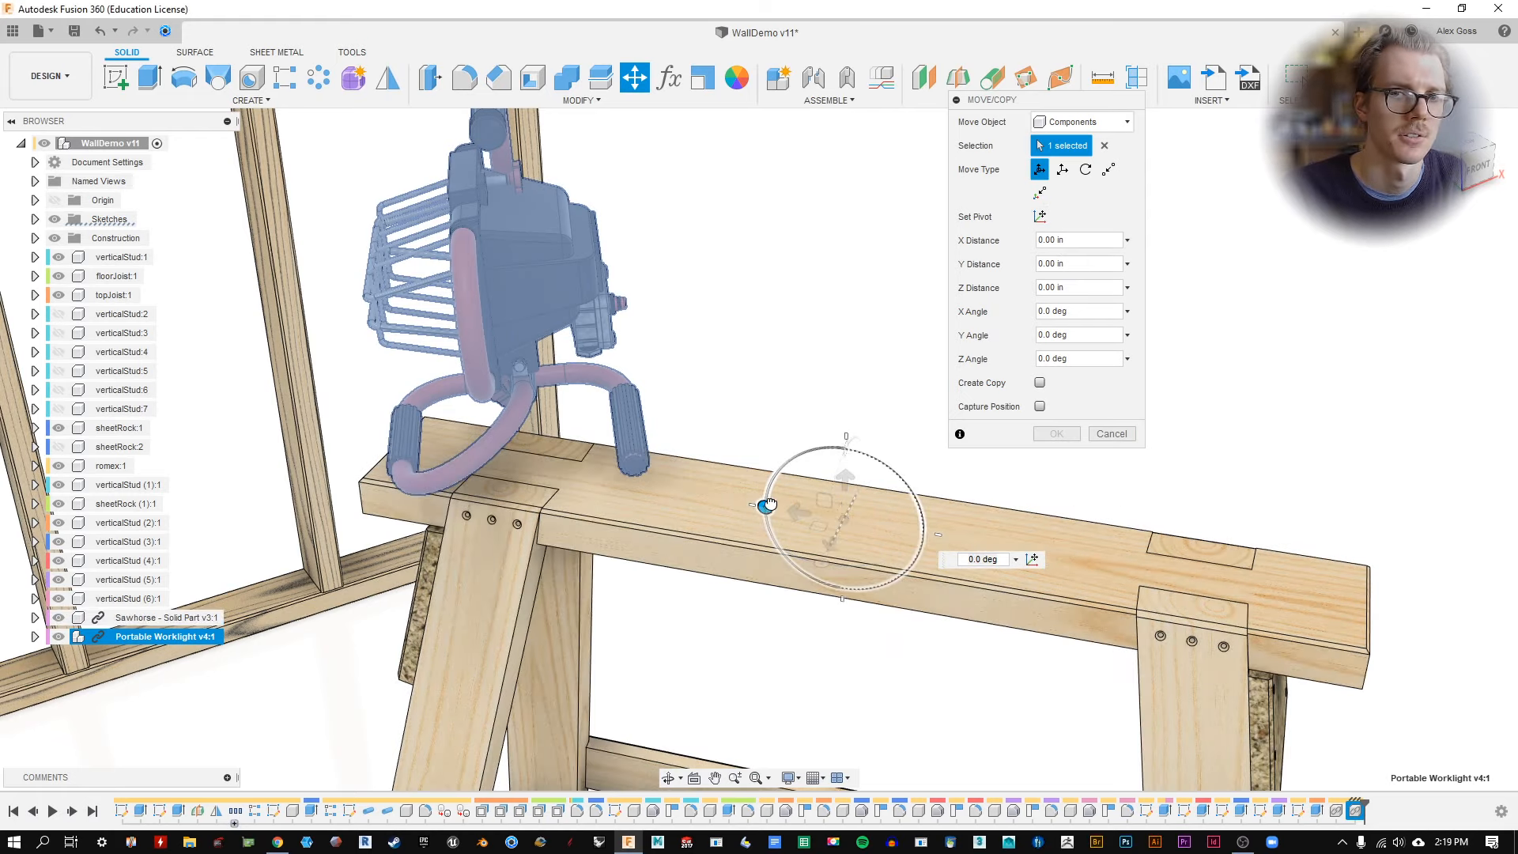
pyautogui.moveTo(767, 506); pyautogui.dragTo(775, 510)
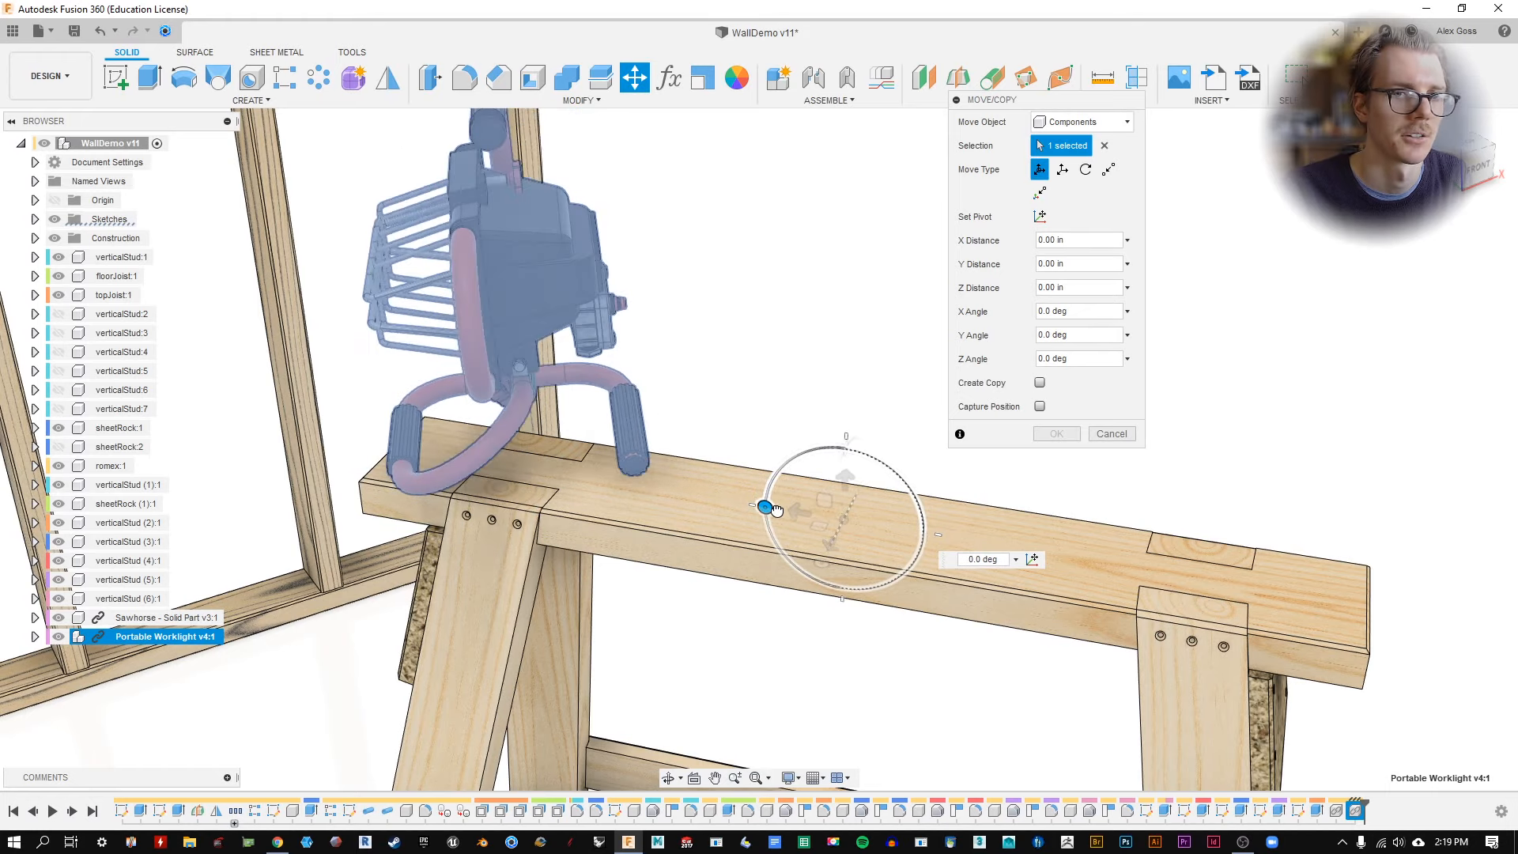
# Set the pivot on the leg joint at the sawhorse's far end and shift it about 26.29 in in X and -1.87 in in Y, beneath the worklight.
pyautogui.moveTo(718, 387)
pyautogui.keyDown('shift'); pyautogui.mouseDown(button='middle')
pyautogui.moveTo(702, 342)
pyautogui.moveTo(720, 385)
pyautogui.mouseUp(button='middle'); pyautogui.keyUp('shift')
pyautogui.click(1040, 216)
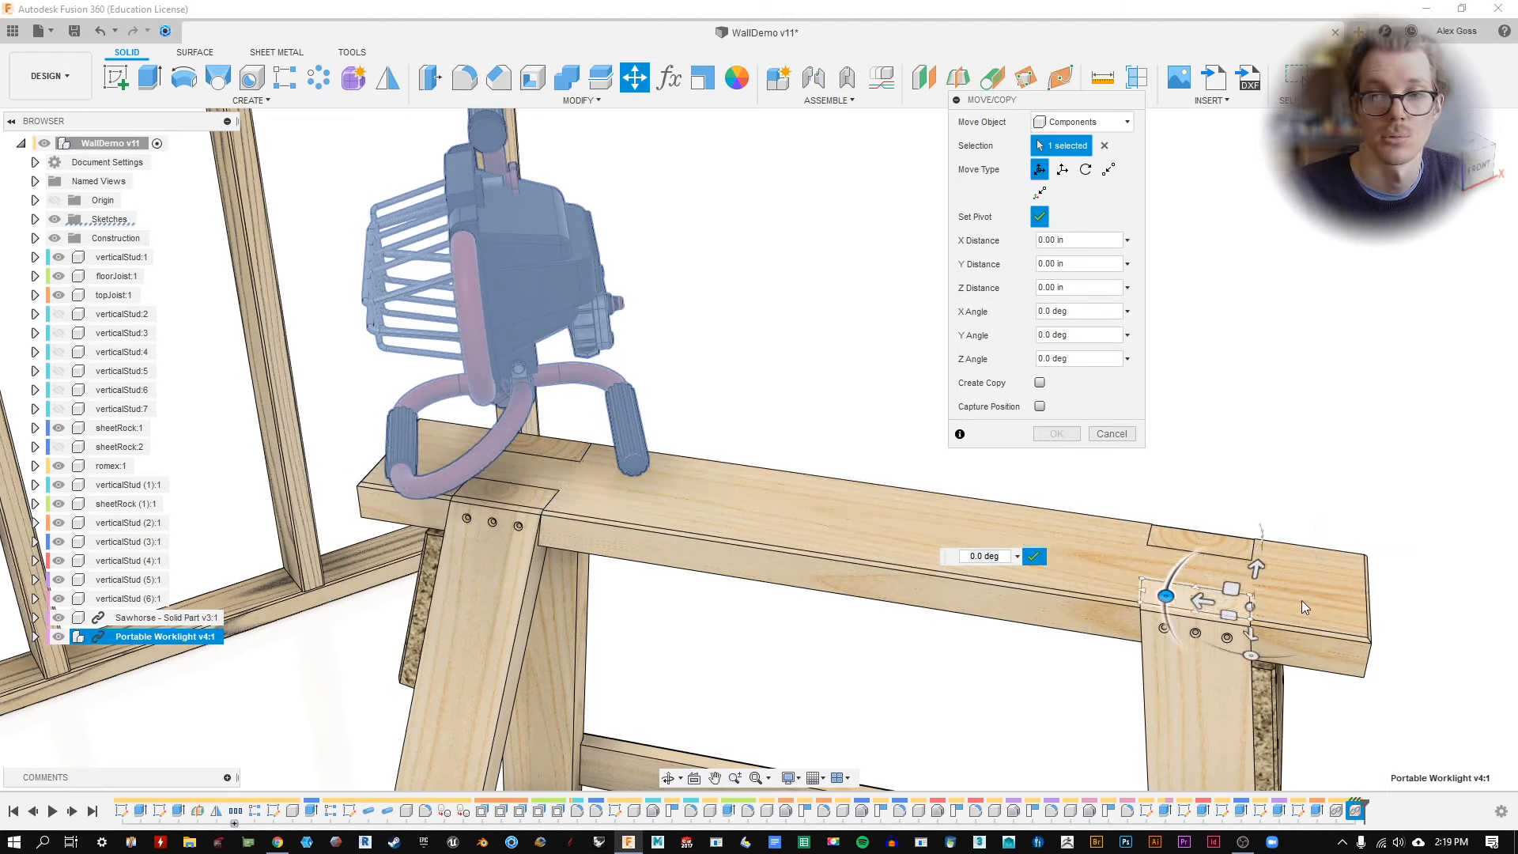
pyautogui.click(1251, 595)
pyautogui.moveTo(1218, 586); pyautogui.dragTo(620, 473)
# Shift the move pivot 5 in along X to the worklight's foot nearest the board's end and finish setting the pivot.
pyautogui.keyDown('shift'); pyautogui.moveTo(755, 435); pyautogui.dragTo(754, 391, button='middle'); pyautogui.keyUp('shift')
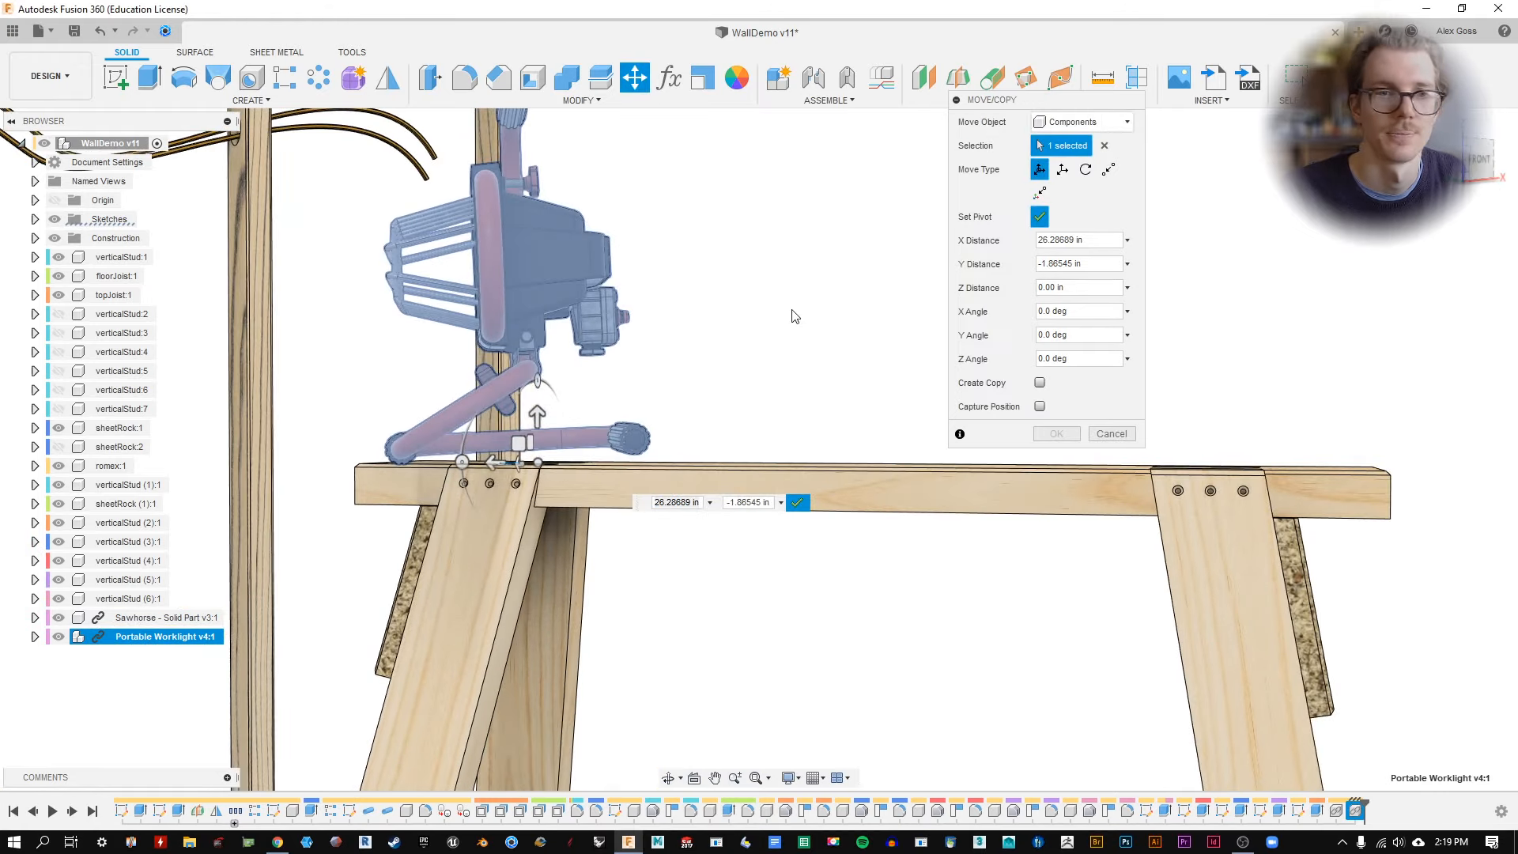
pyautogui.scroll(10, 560, 463)
pyautogui.scroll(-5, 644, 490)
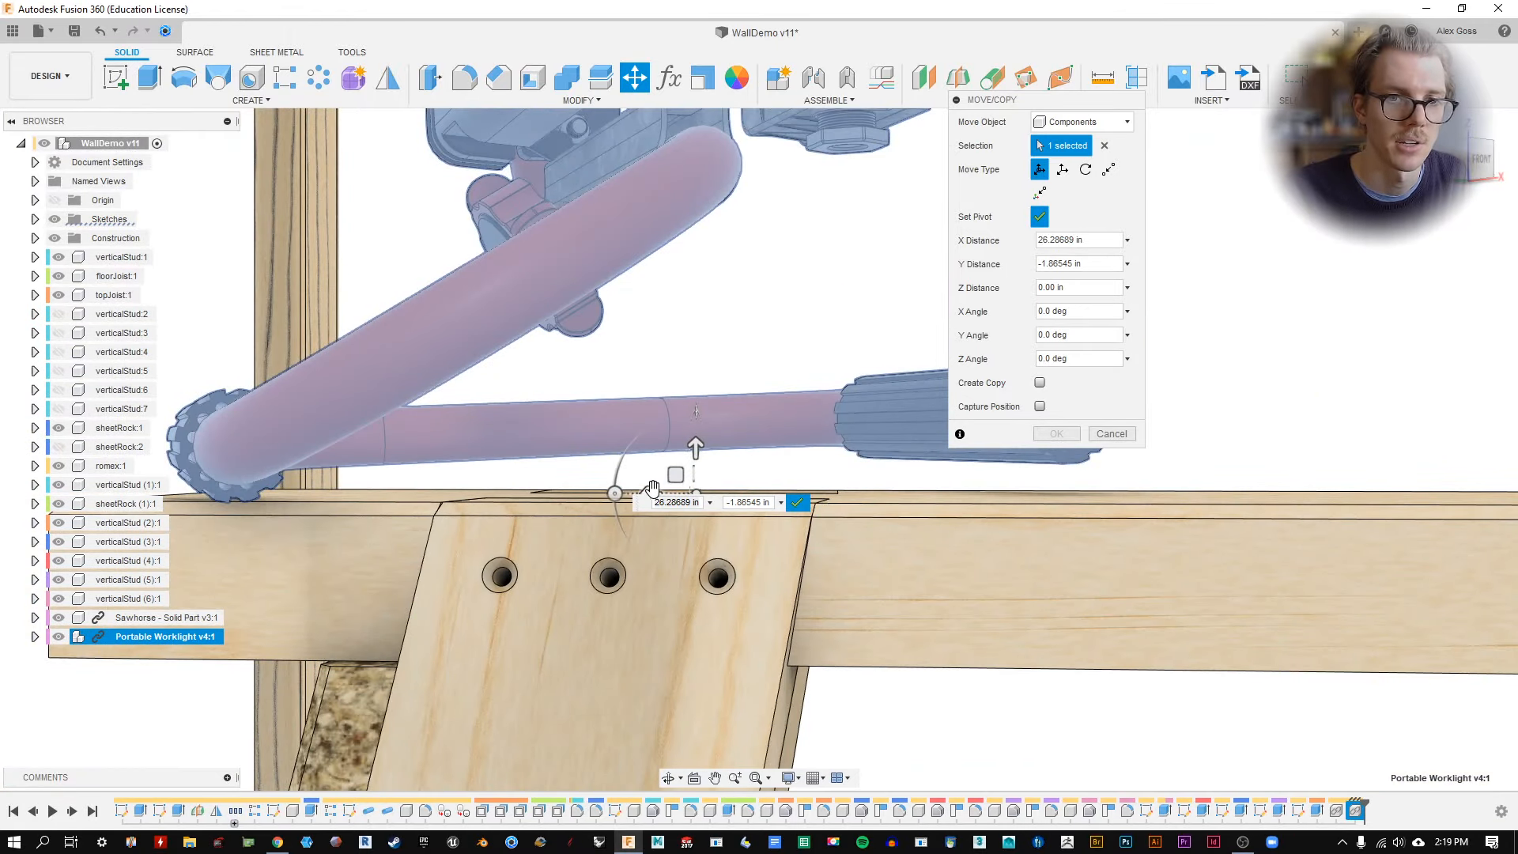
pyautogui.moveTo(655, 496); pyautogui.dragTo(234, 498)
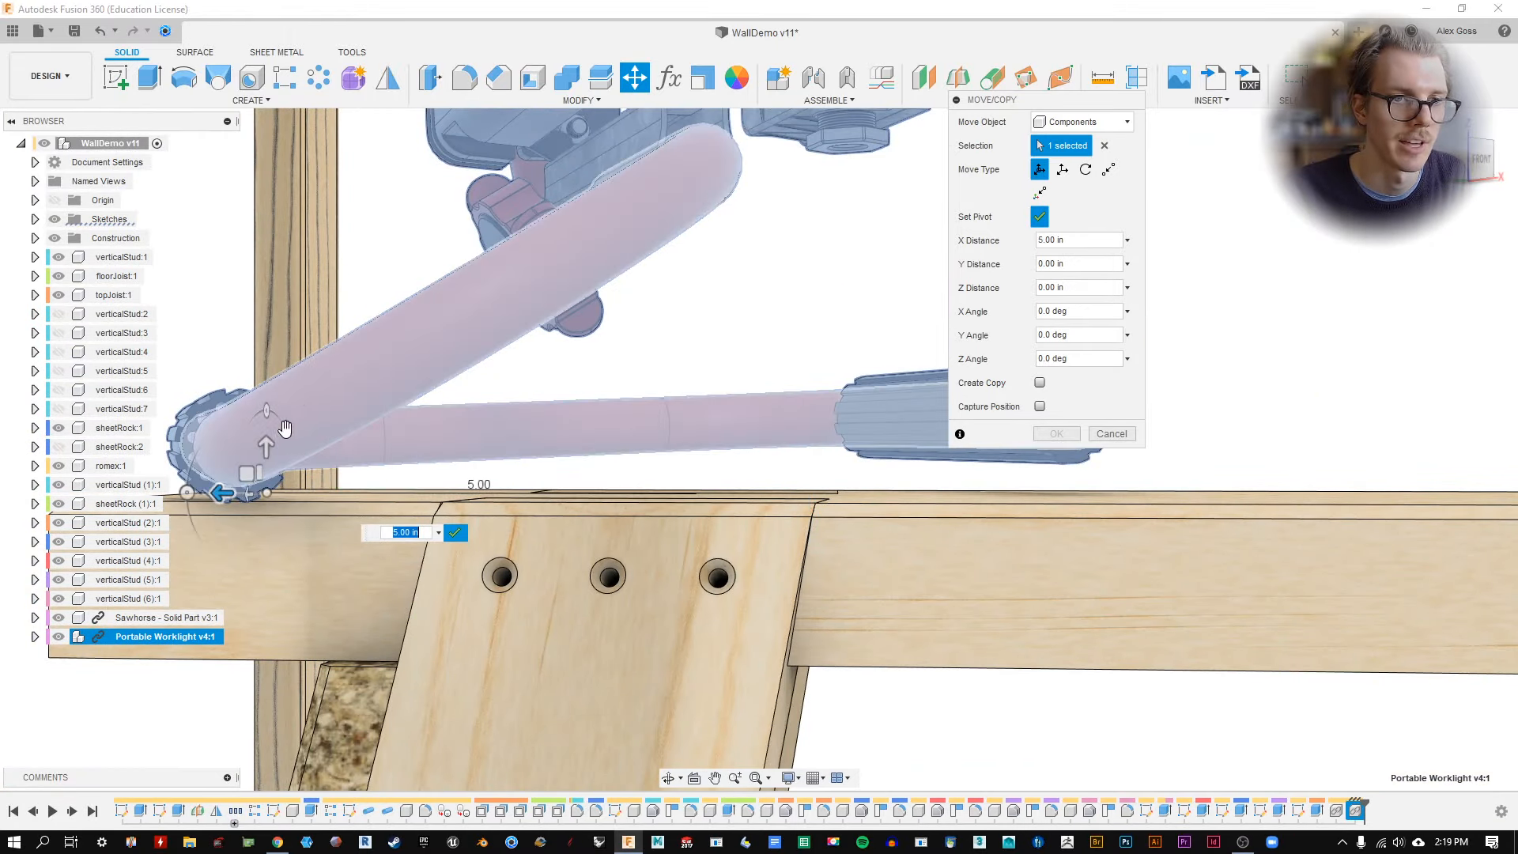
pyautogui.keyDown('shift'); pyautogui.moveTo(285, 428); pyautogui.dragTo(301, 393, button='middle'); pyautogui.keyUp('shift')
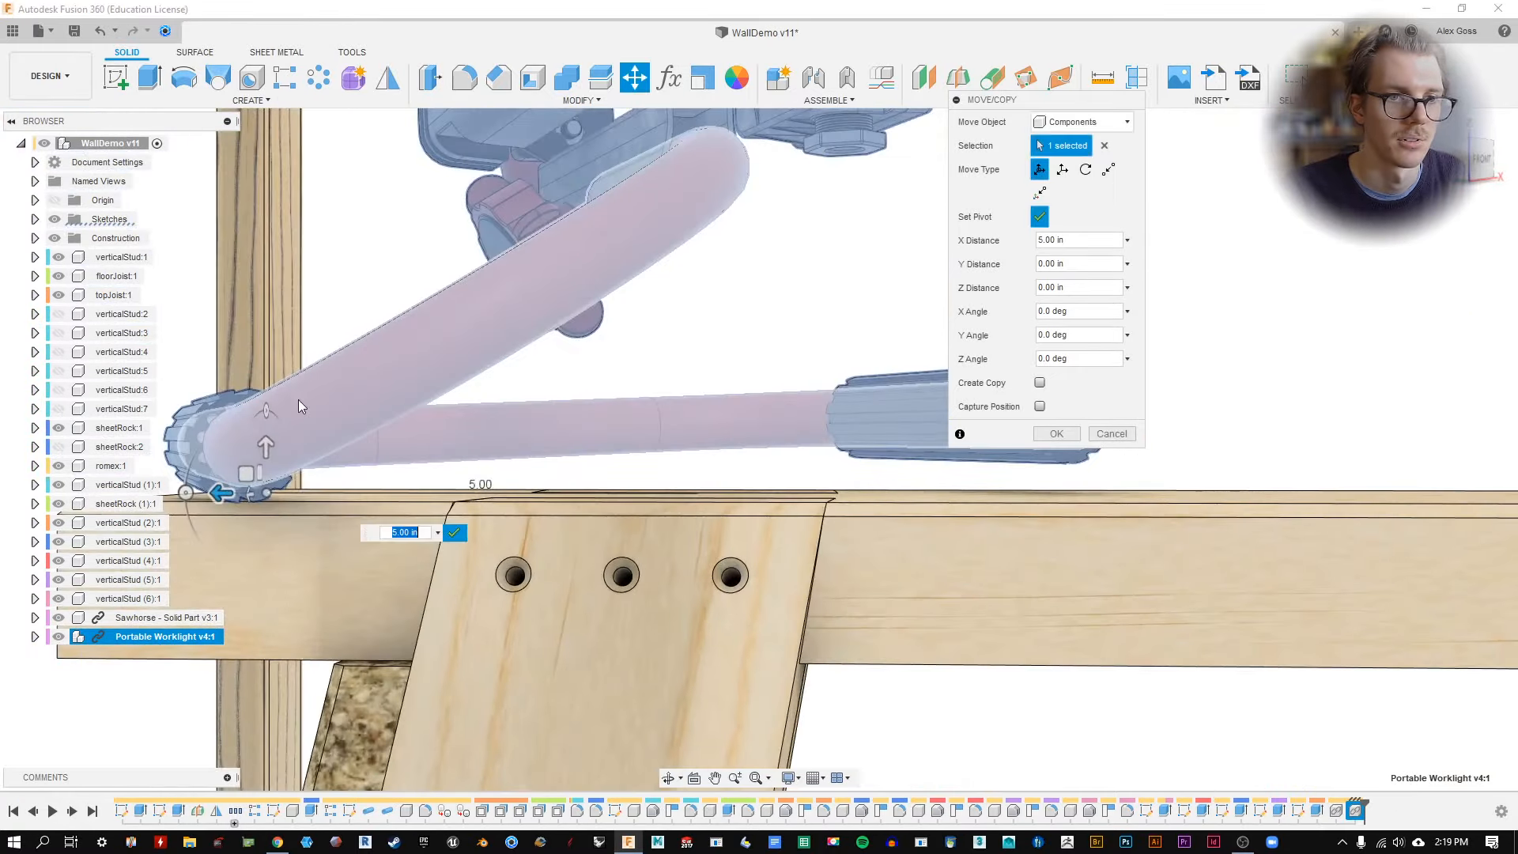
pyautogui.click(1039, 218)
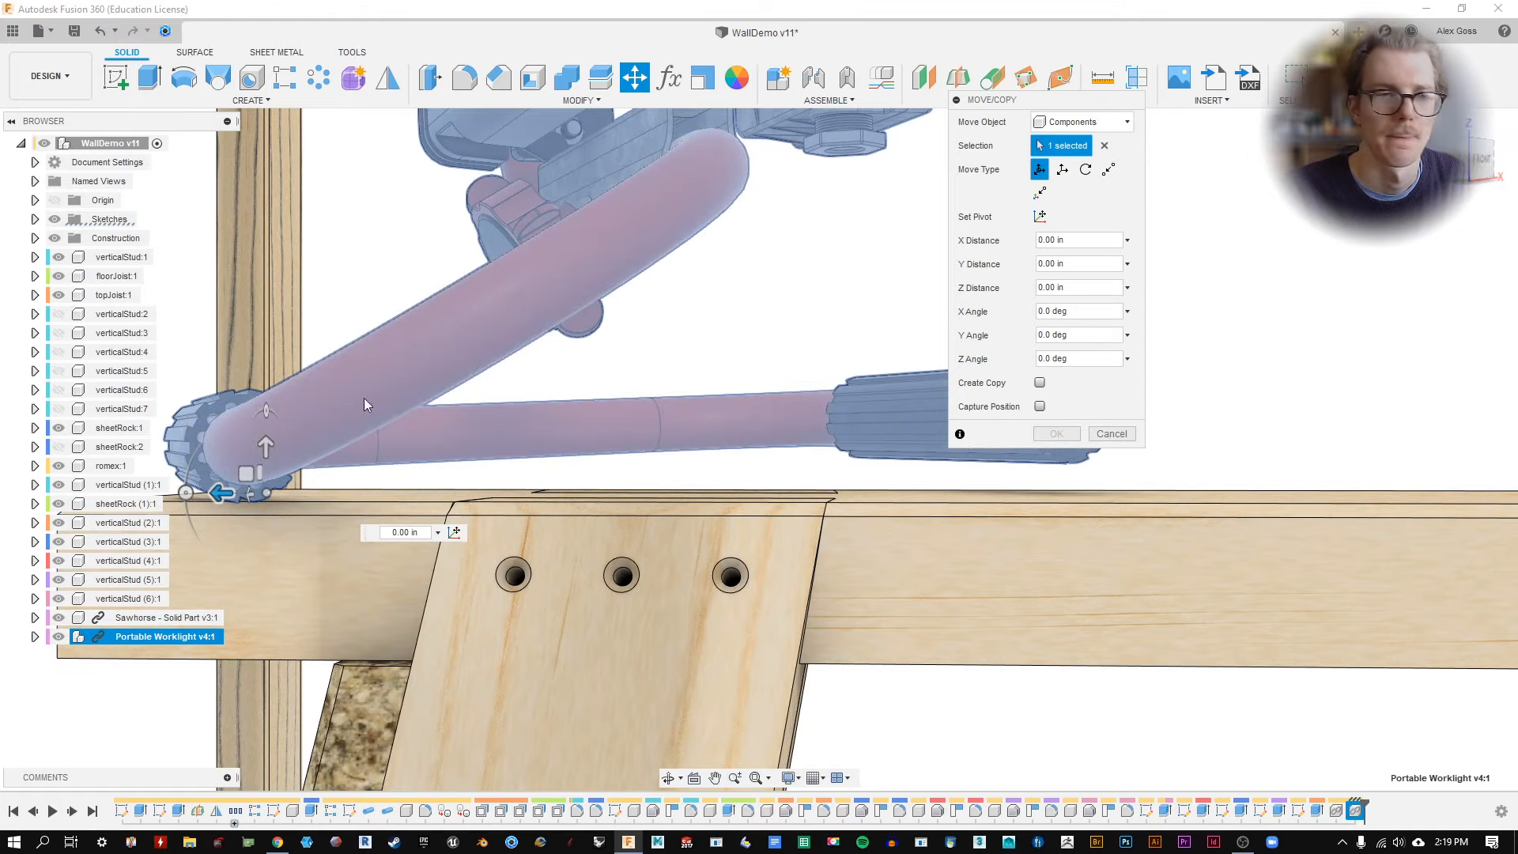
# Rotate the worklight -2 degrees about Y so its base lies flat on the sawhorse board, and finish the move.
pyautogui.keyDown('shift'); pyautogui.moveTo(406, 368); pyautogui.dragTo(420, 412, button='middle'); pyautogui.keyUp('shift')
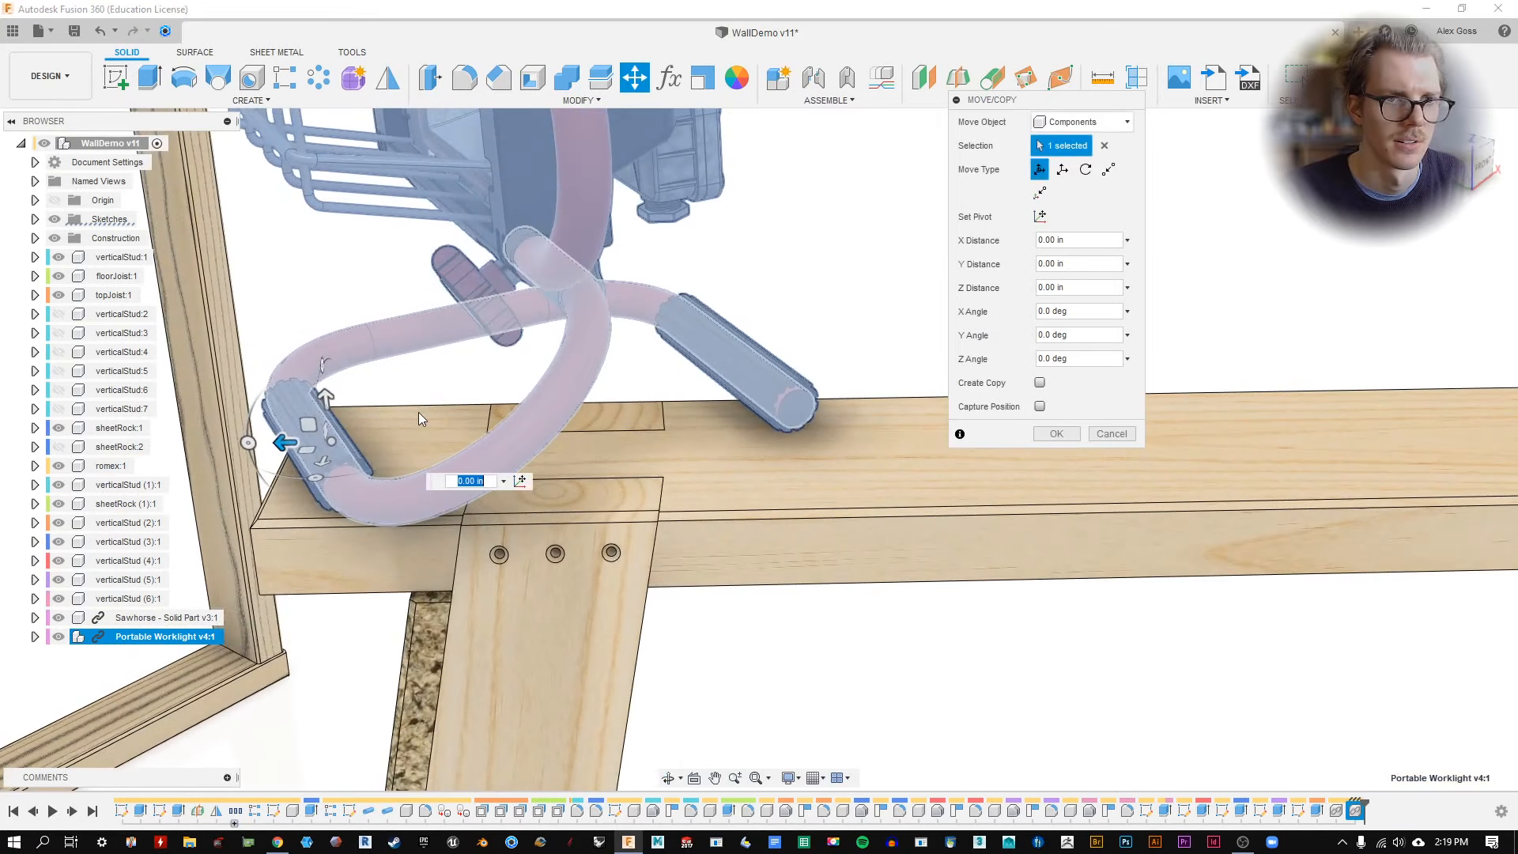
pyautogui.keyDown('shift'); pyautogui.moveTo(346, 382); pyautogui.dragTo(350, 368, button='middle'); pyautogui.keyUp('shift')
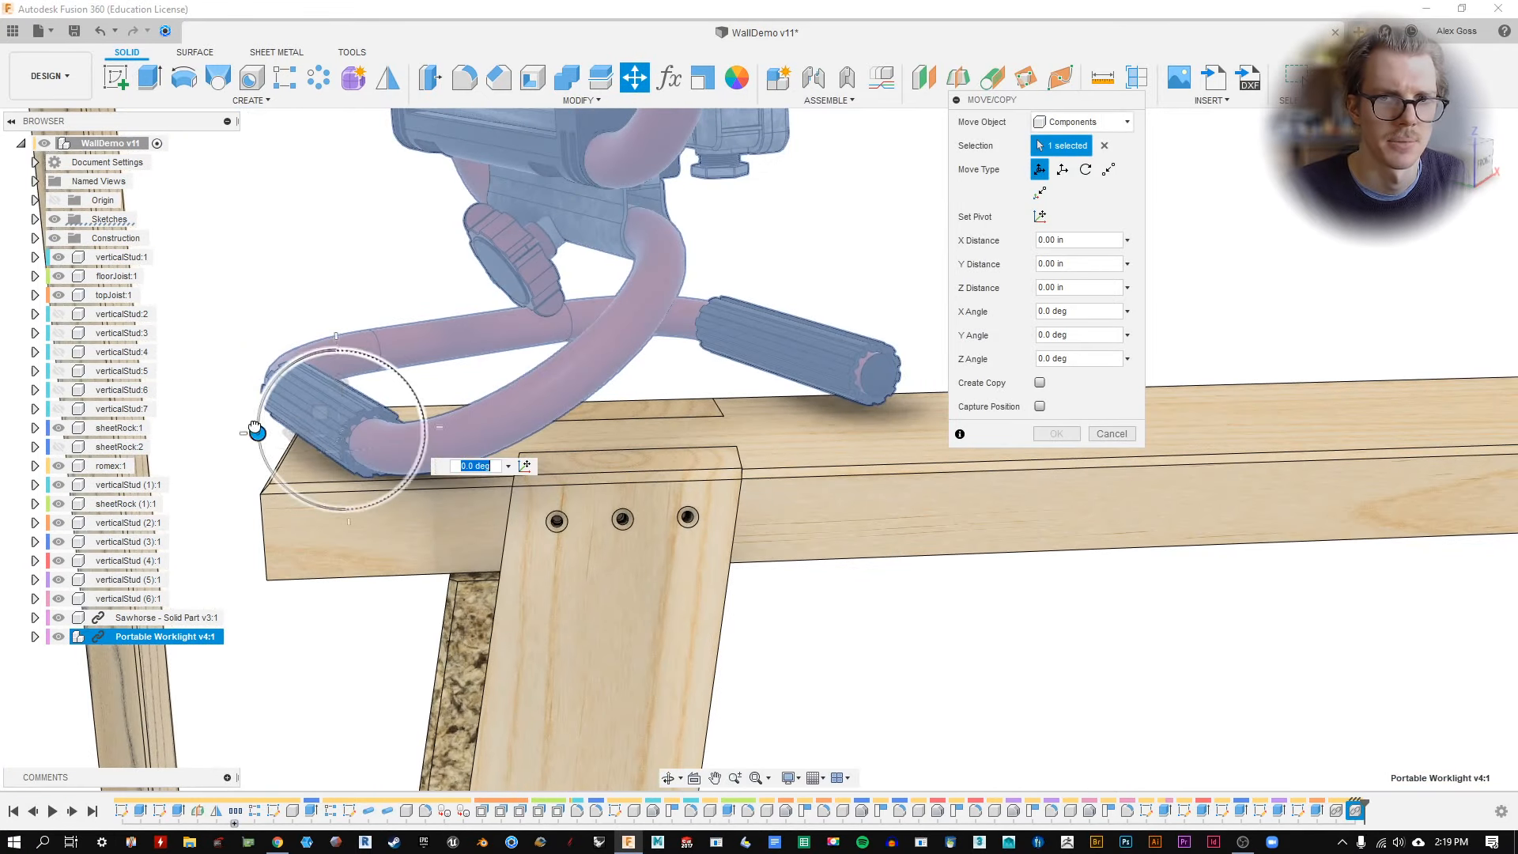
pyautogui.moveTo(258, 431); pyautogui.dragTo(256, 425)
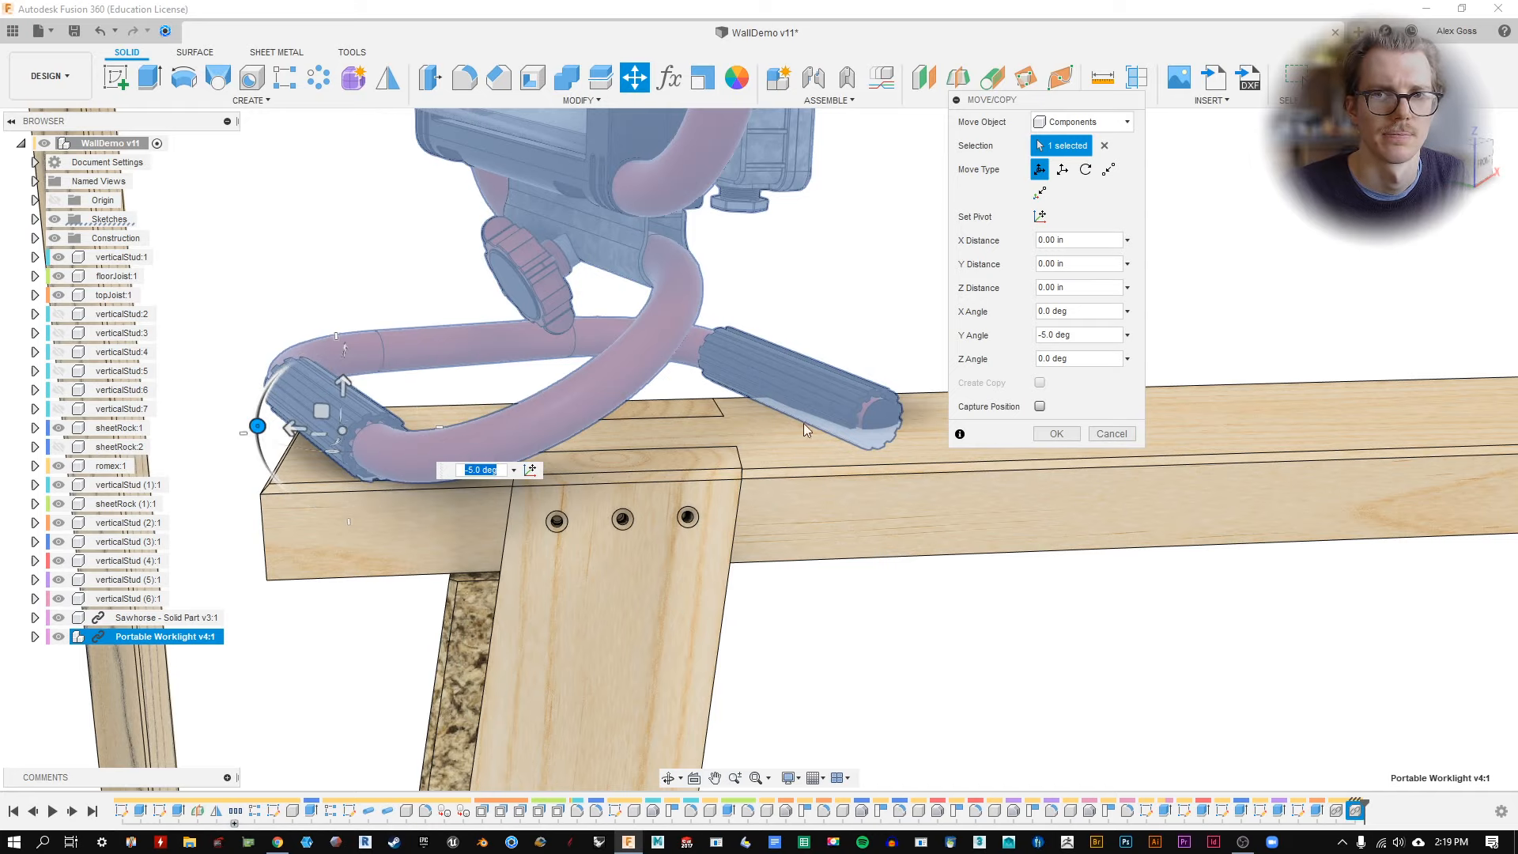
pyautogui.click(1047, 333)
pyautogui.press('BackSpace')
pyautogui.write('1')
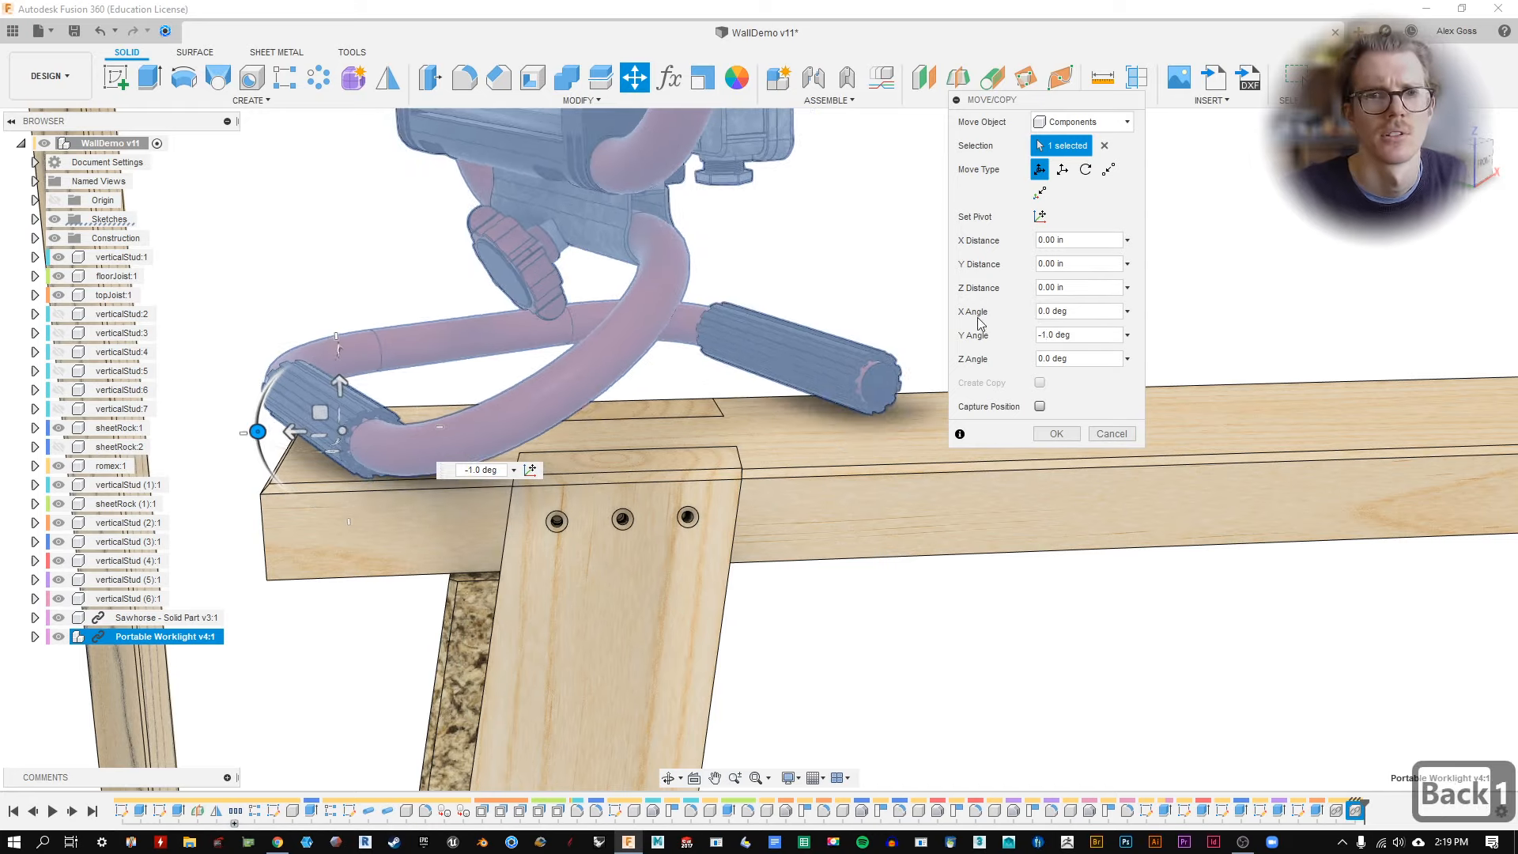
pyautogui.keyDown('shift'); pyautogui.moveTo(825, 545); pyautogui.dragTo(798, 528, button='middle'); pyautogui.keyUp('shift')
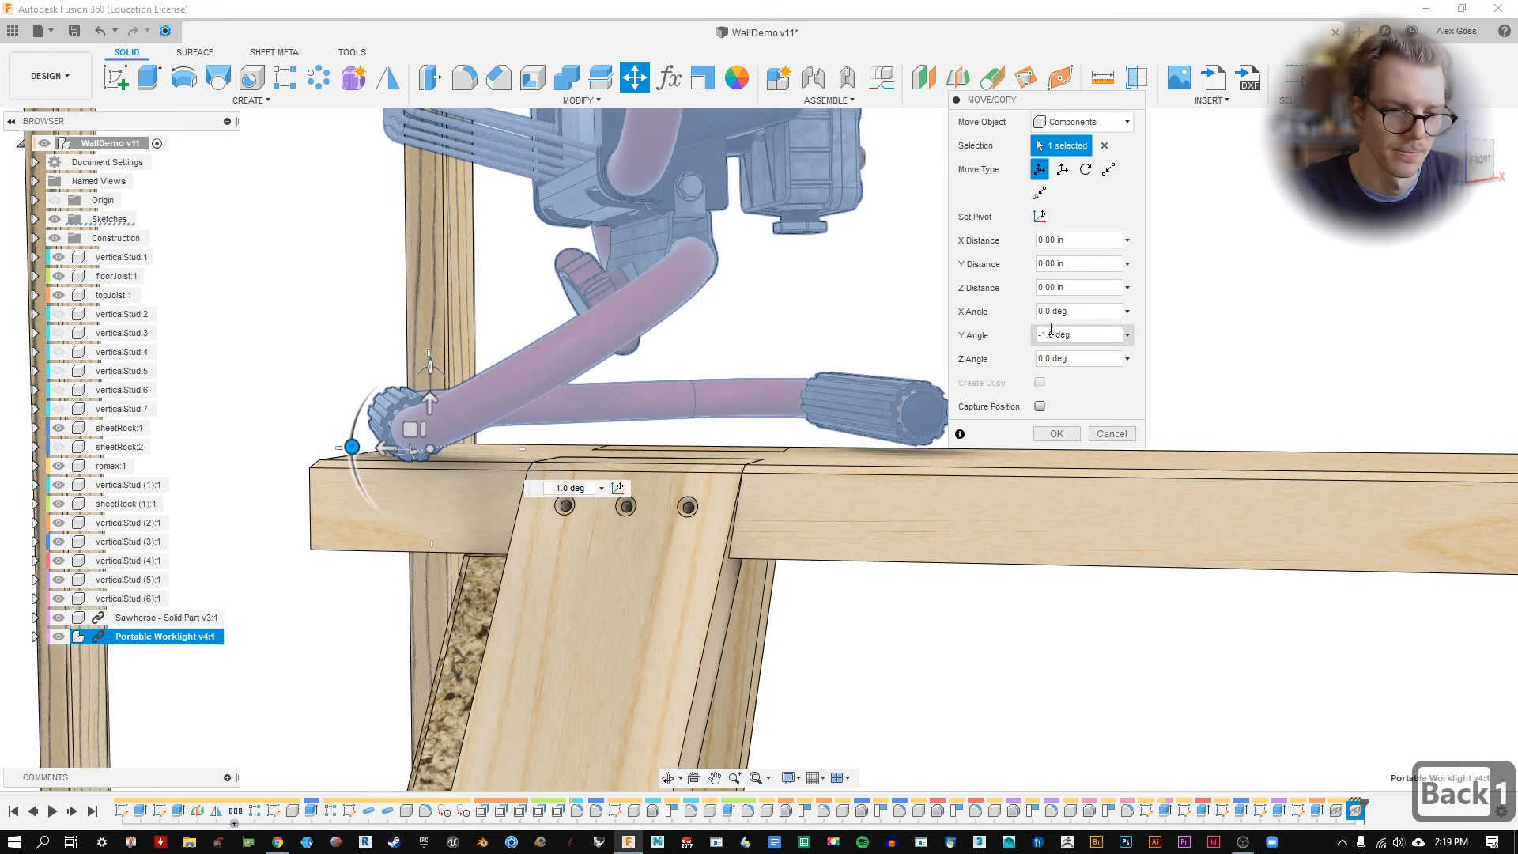
pyautogui.press('Delete')
pyautogui.write('2')
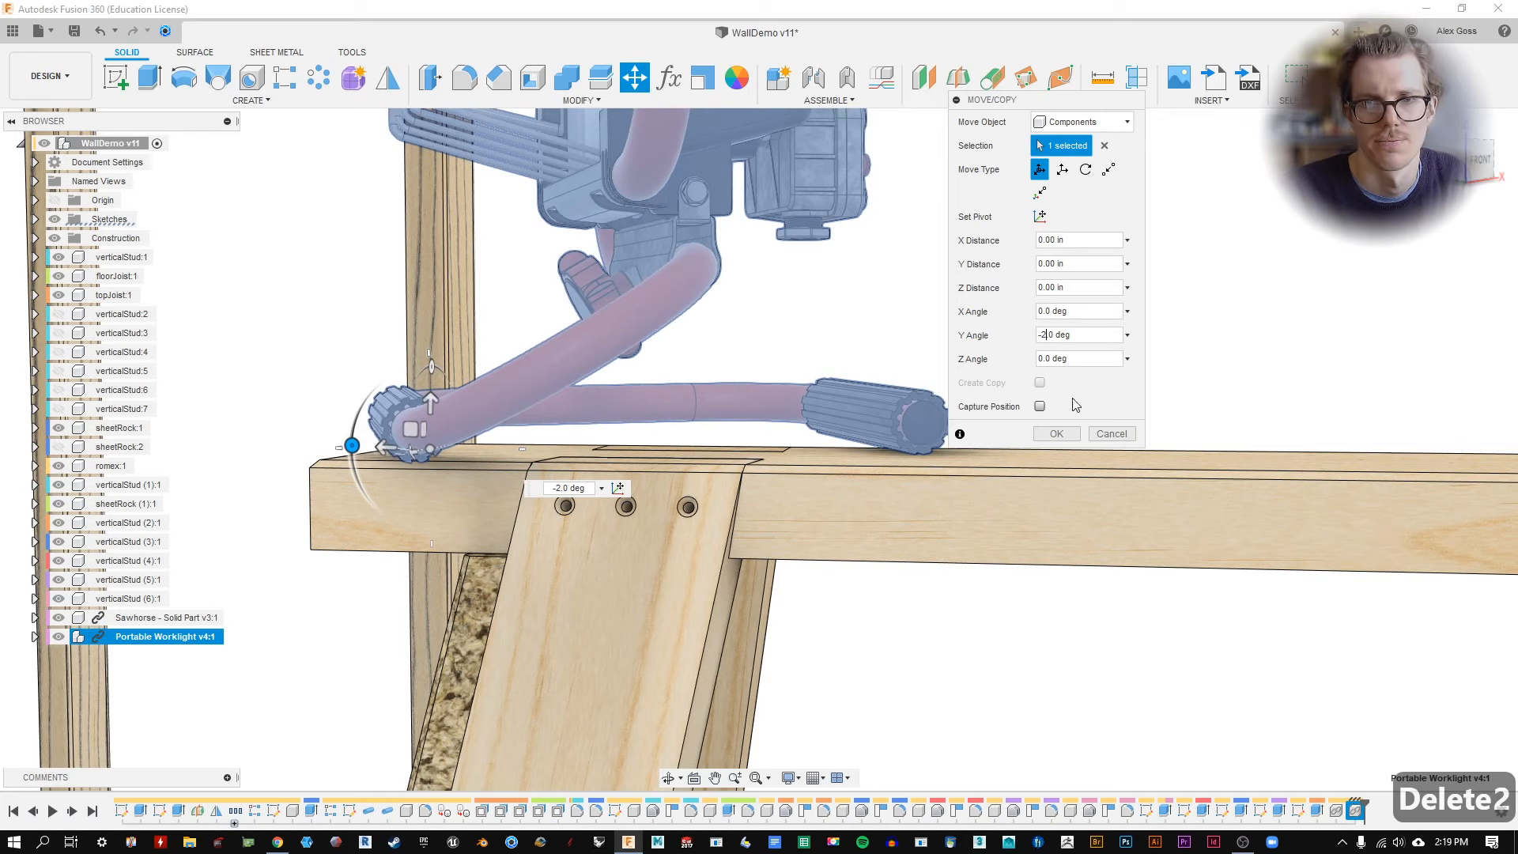
pyautogui.click(1068, 435)
pyautogui.keyDown('shift'); pyautogui.moveTo(1096, 476); pyautogui.dragTo(1089, 472, button='middle'); pyautogui.keyUp('shift')
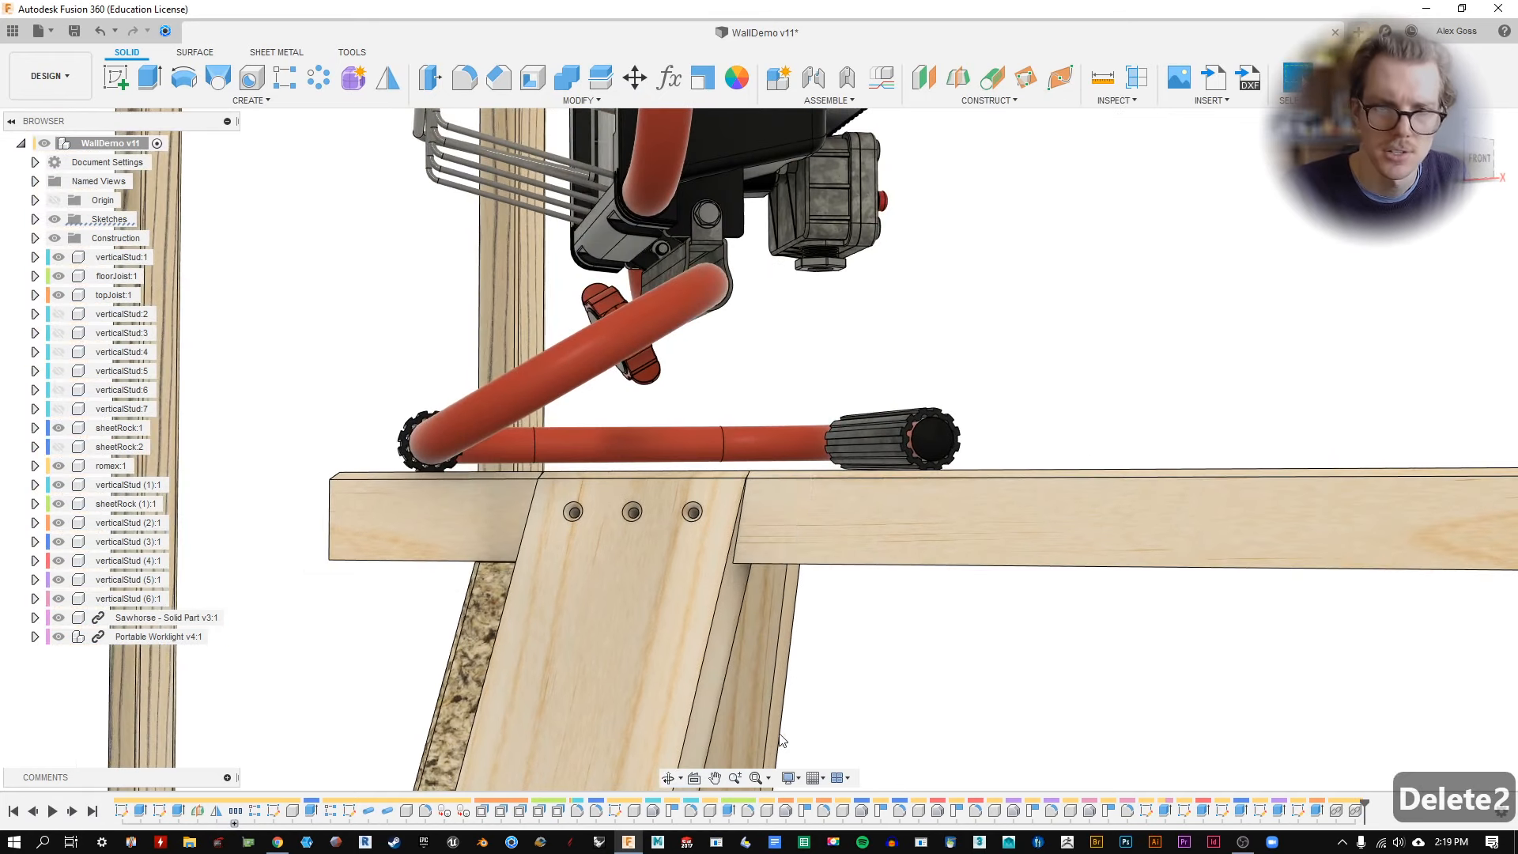
# Switch the incremental move settings to fixed increments with a linear increment of 1 in.
pyautogui.click(798, 778)
pyautogui.click(824, 778)
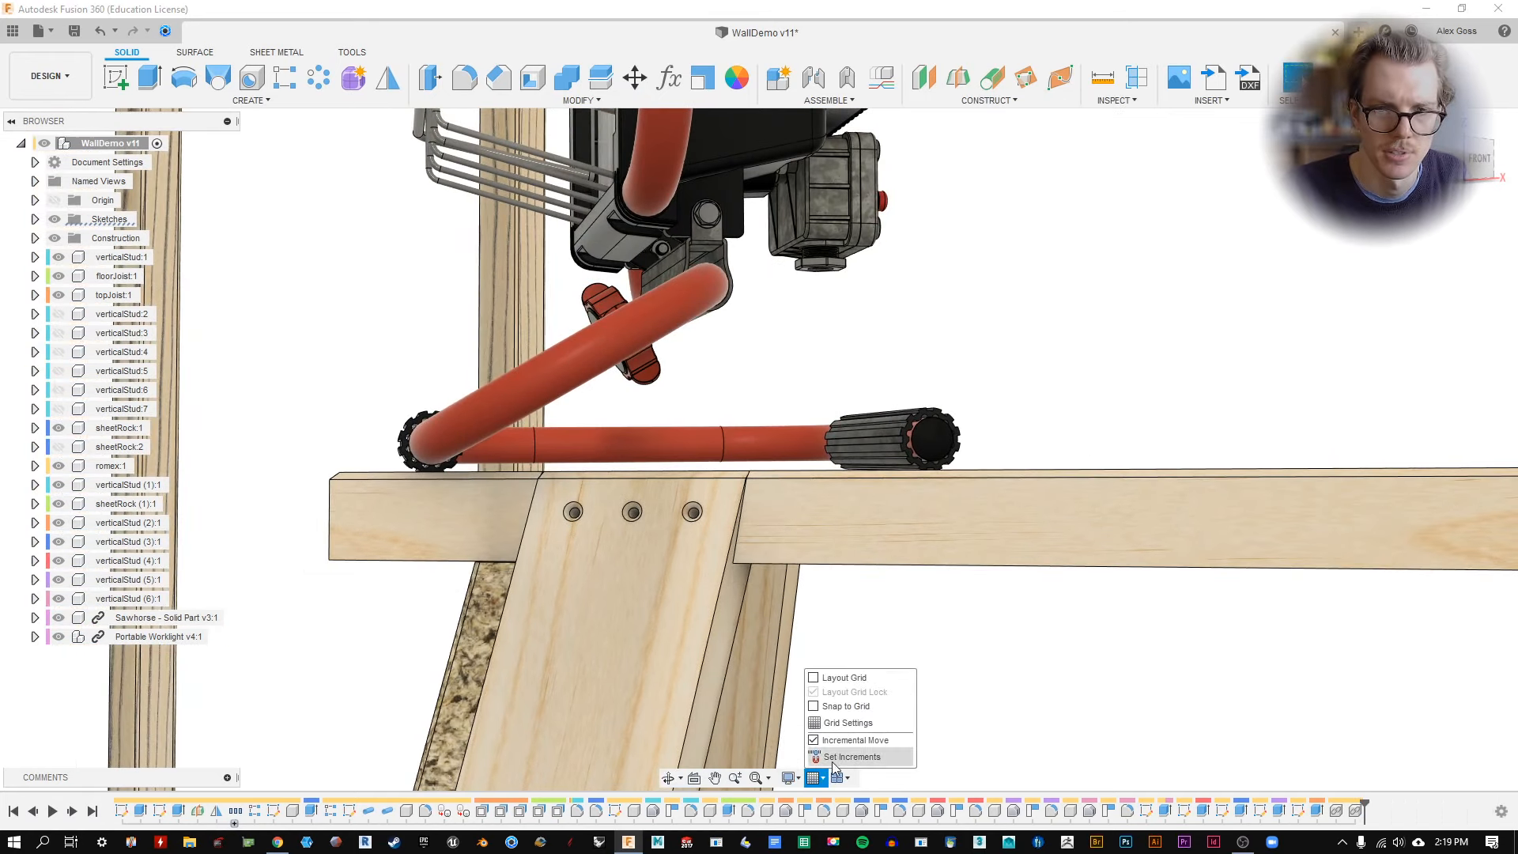
pyautogui.click(834, 747)
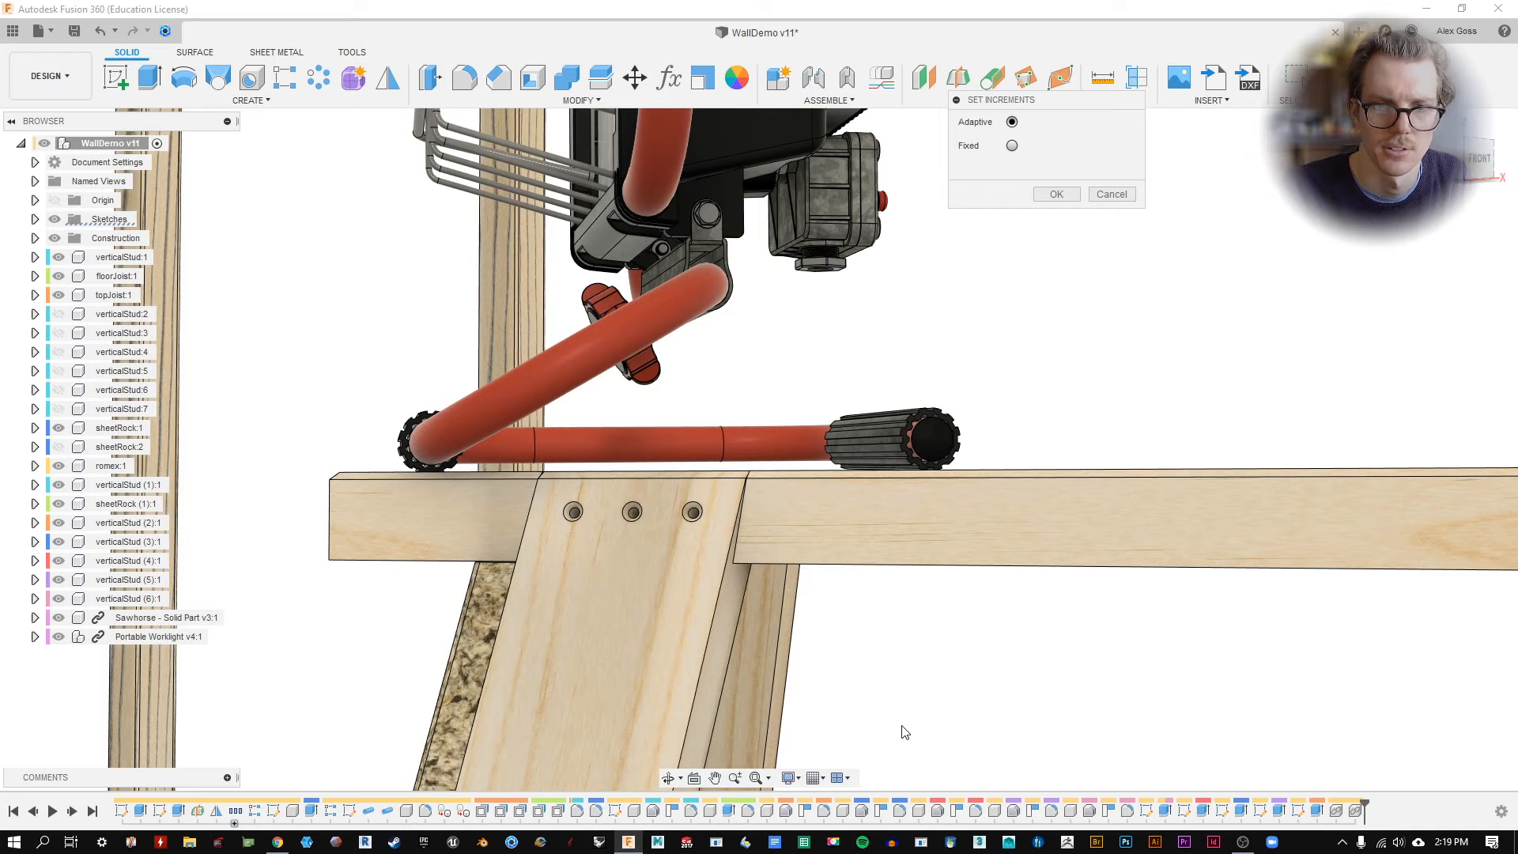
pyautogui.click(1012, 146)
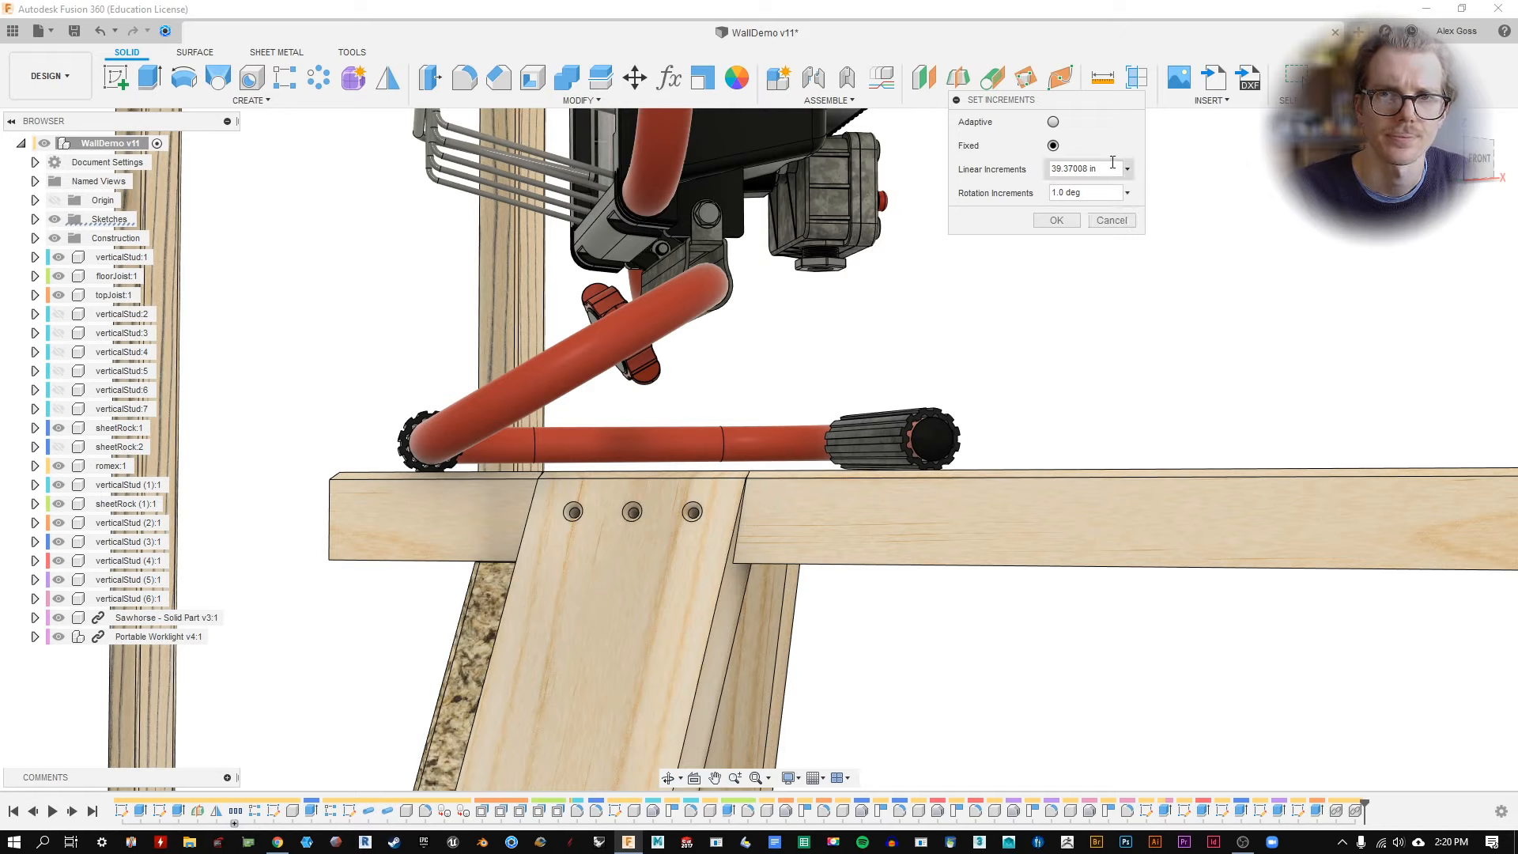
pyautogui.write('1')
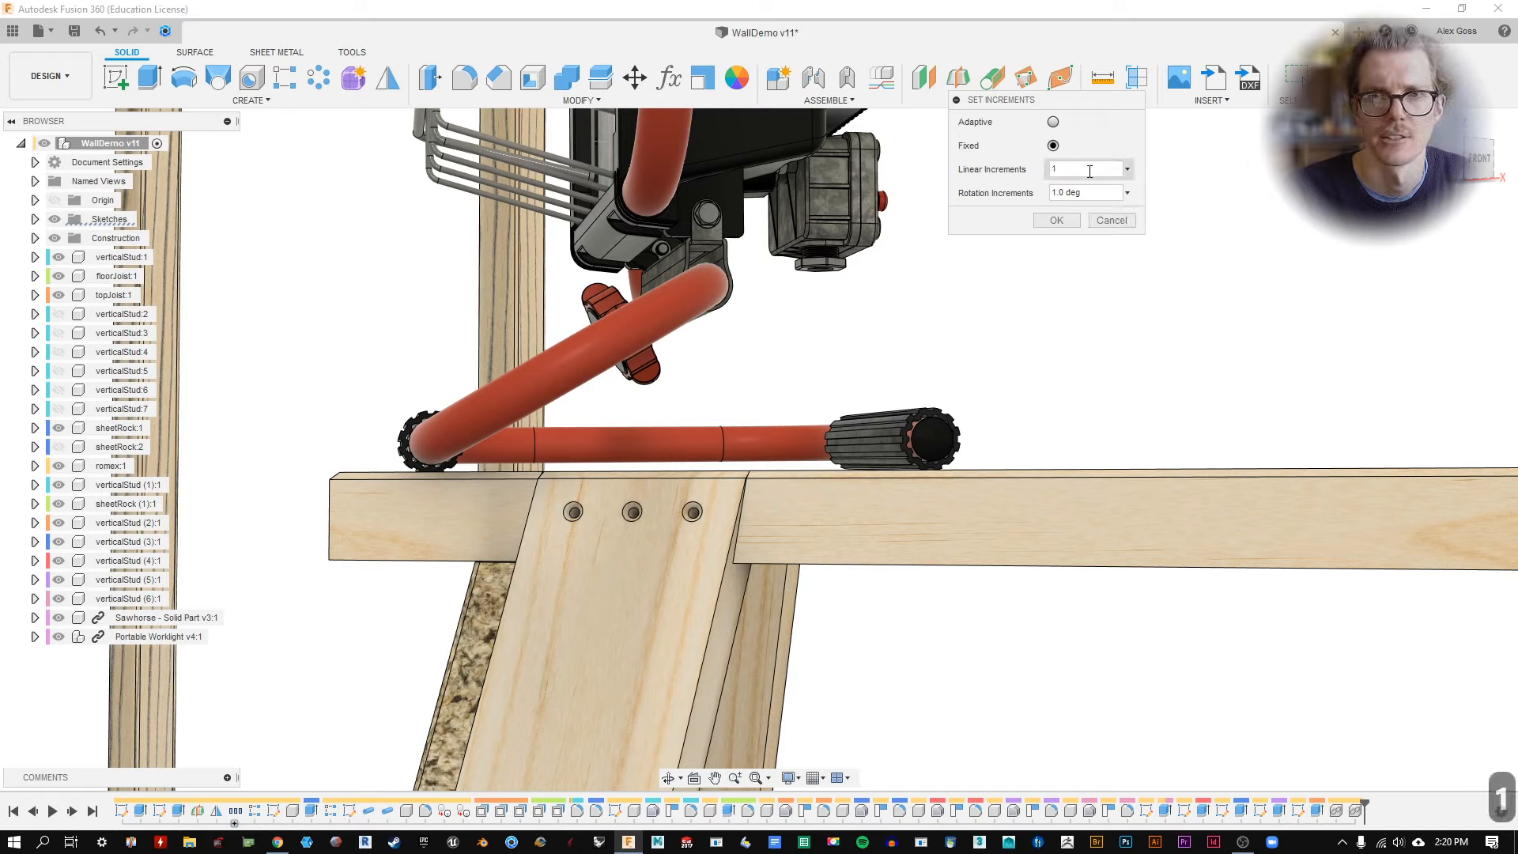
pyautogui.click(1056, 220)
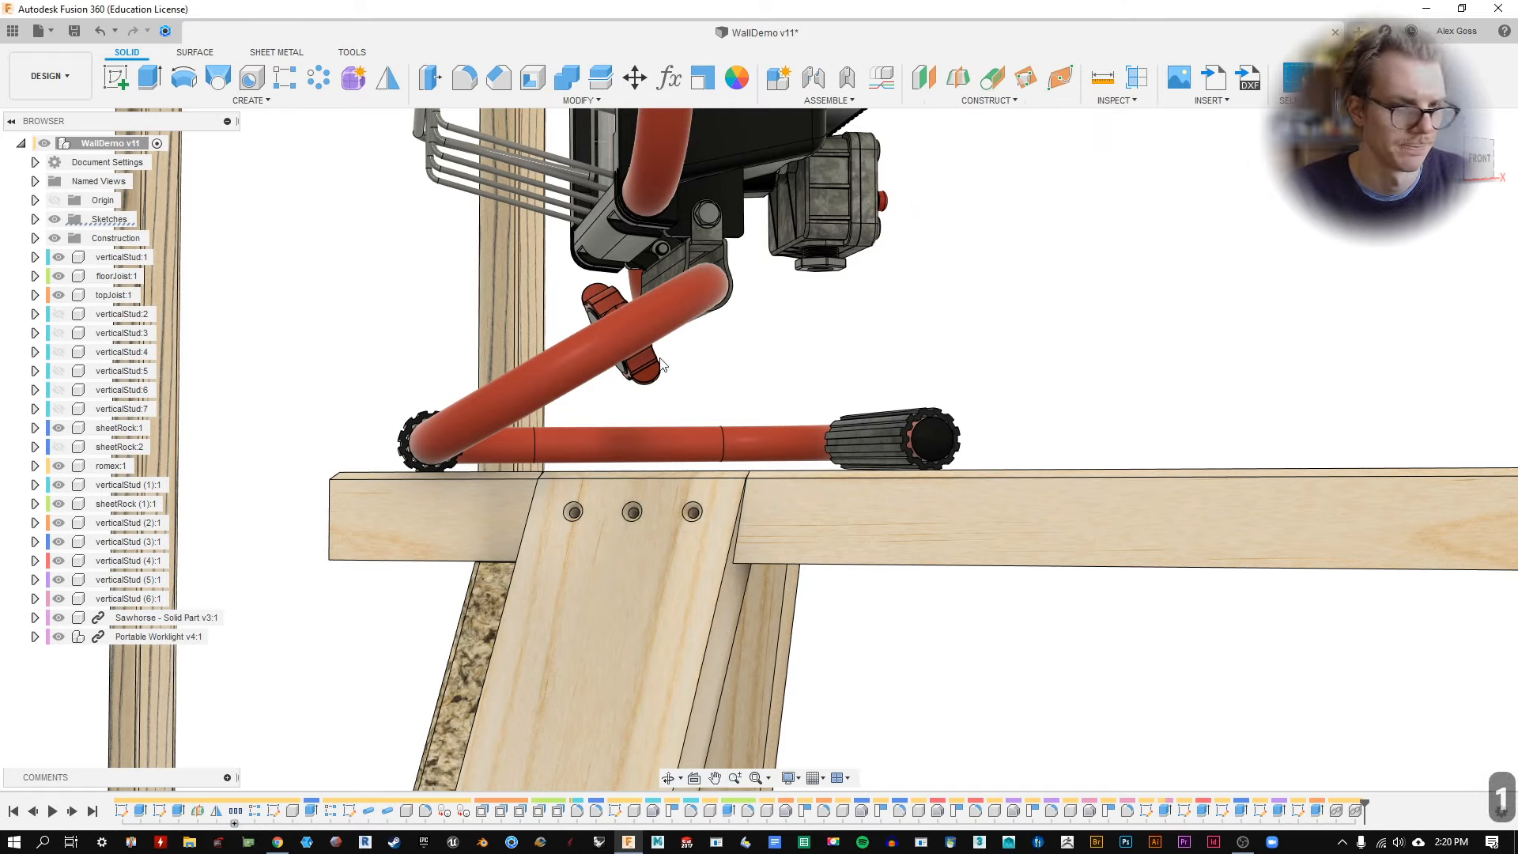
# Copy and paste the portable worklight component, capturing the current position of the moved components.
pyautogui.scroll(-6, 774, 385)
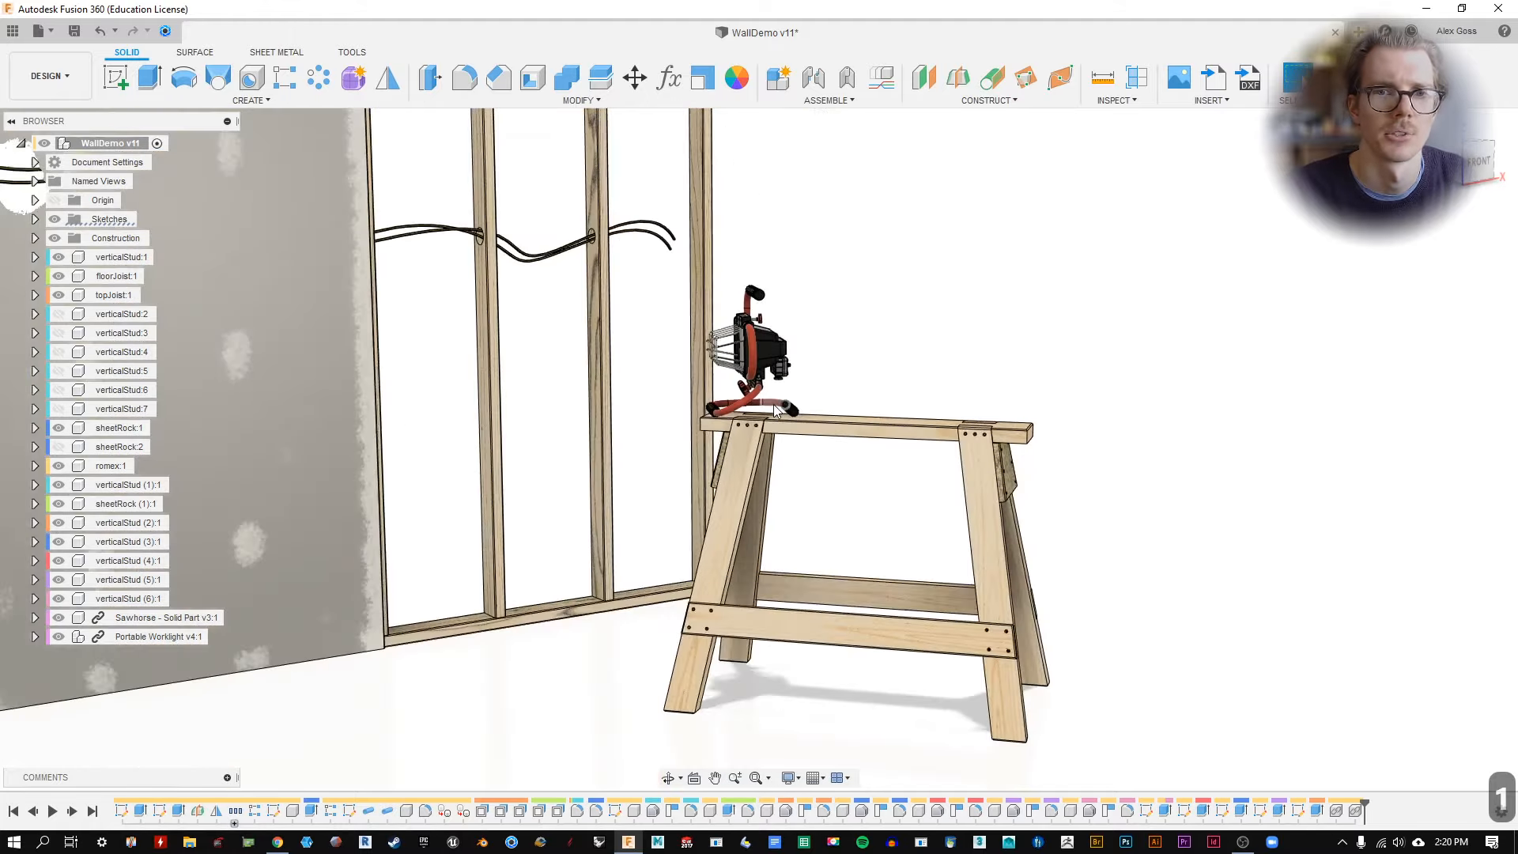
pyautogui.scroll(8, 773, 409)
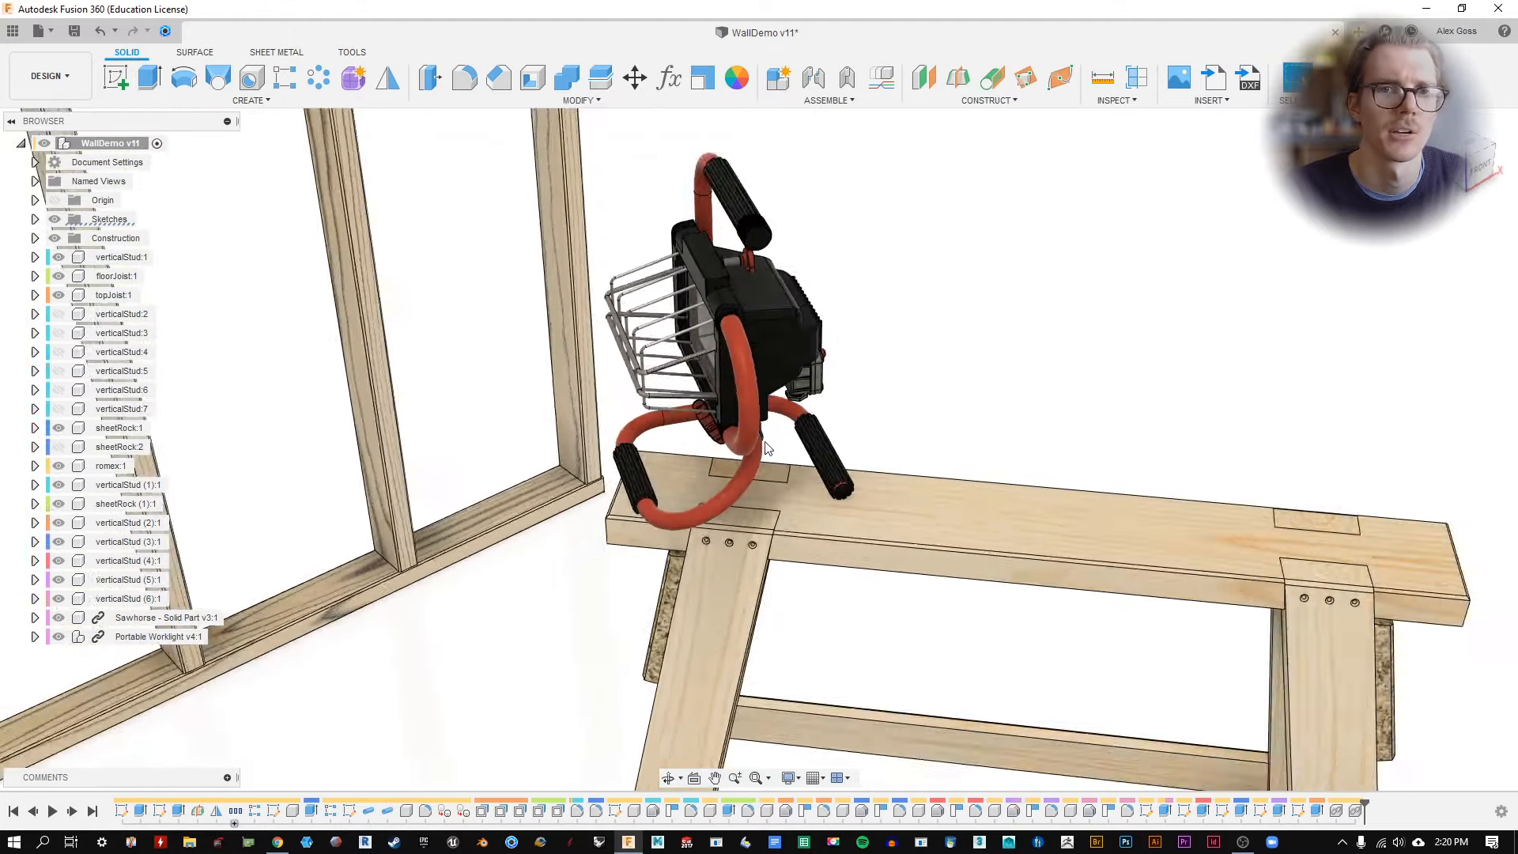
pyautogui.scroll(-8, 765, 448)
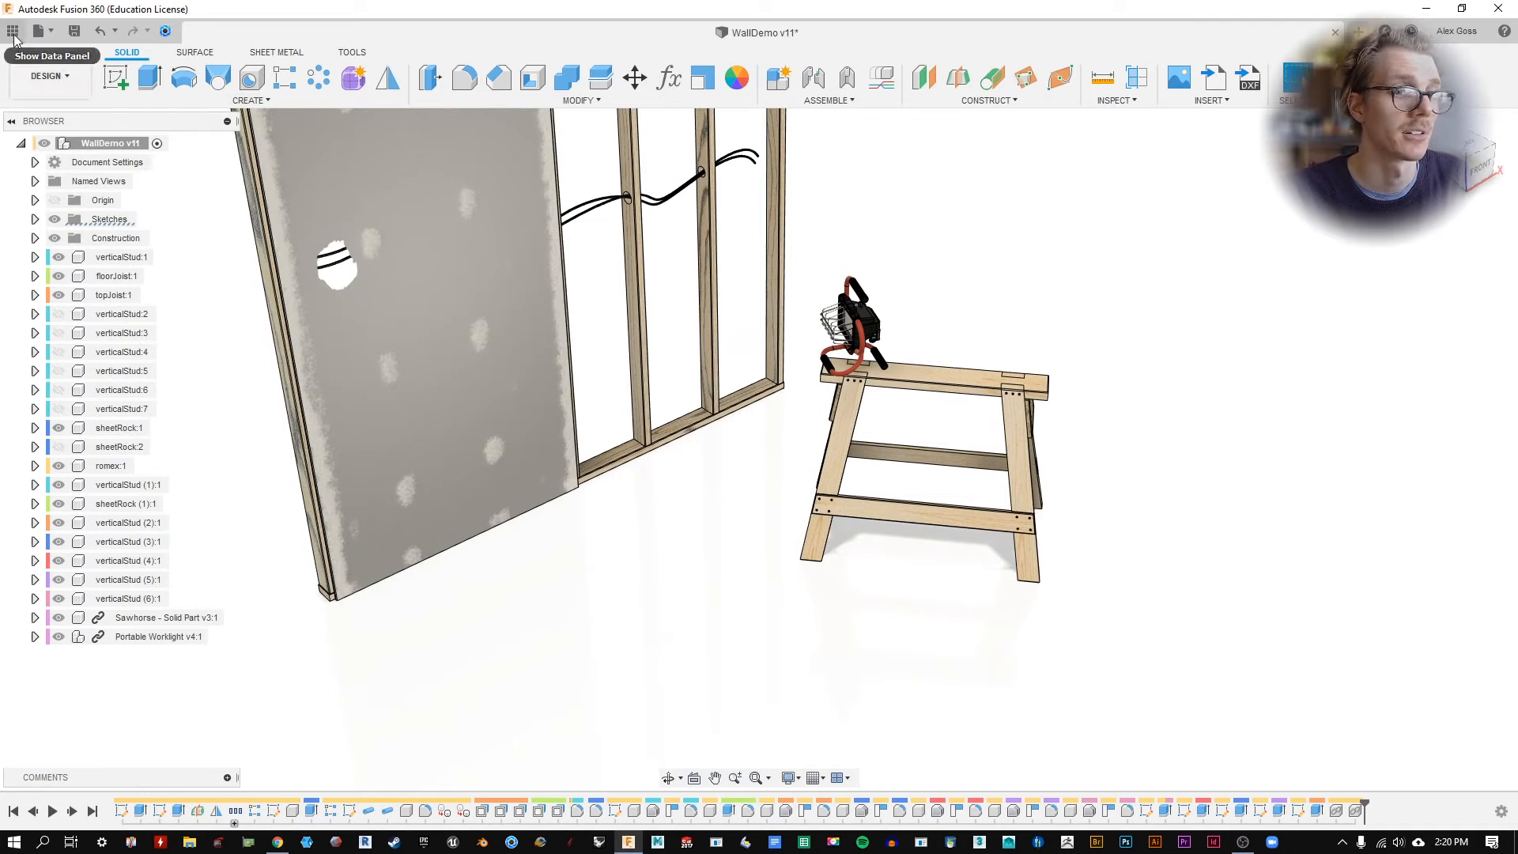
pyautogui.click(122, 642)
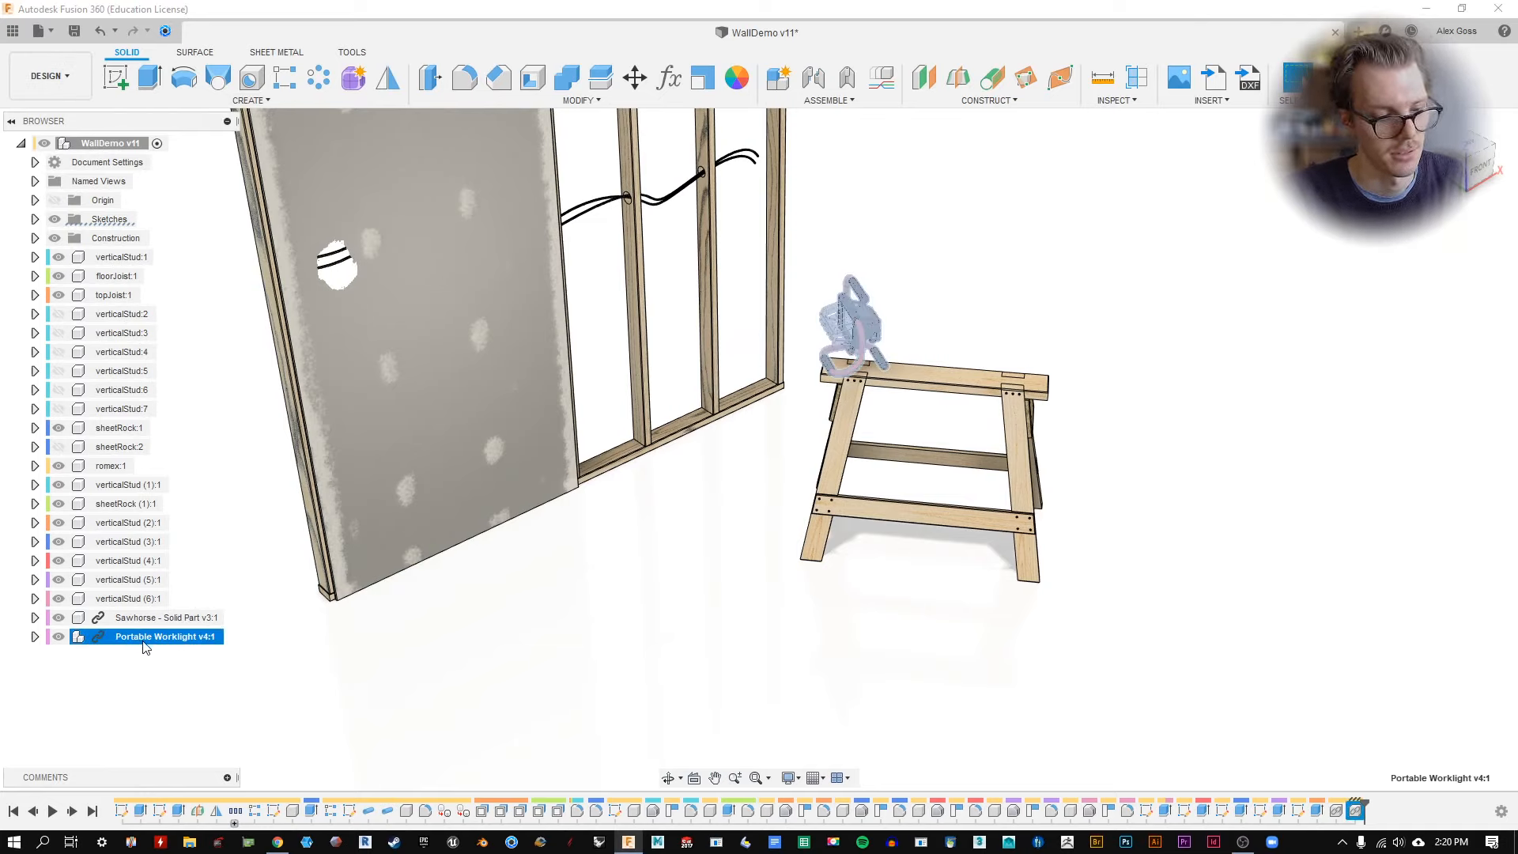
pyautogui.hotkey('ctrl', 'c')
pyautogui.hotkey('ctrl', 'v')
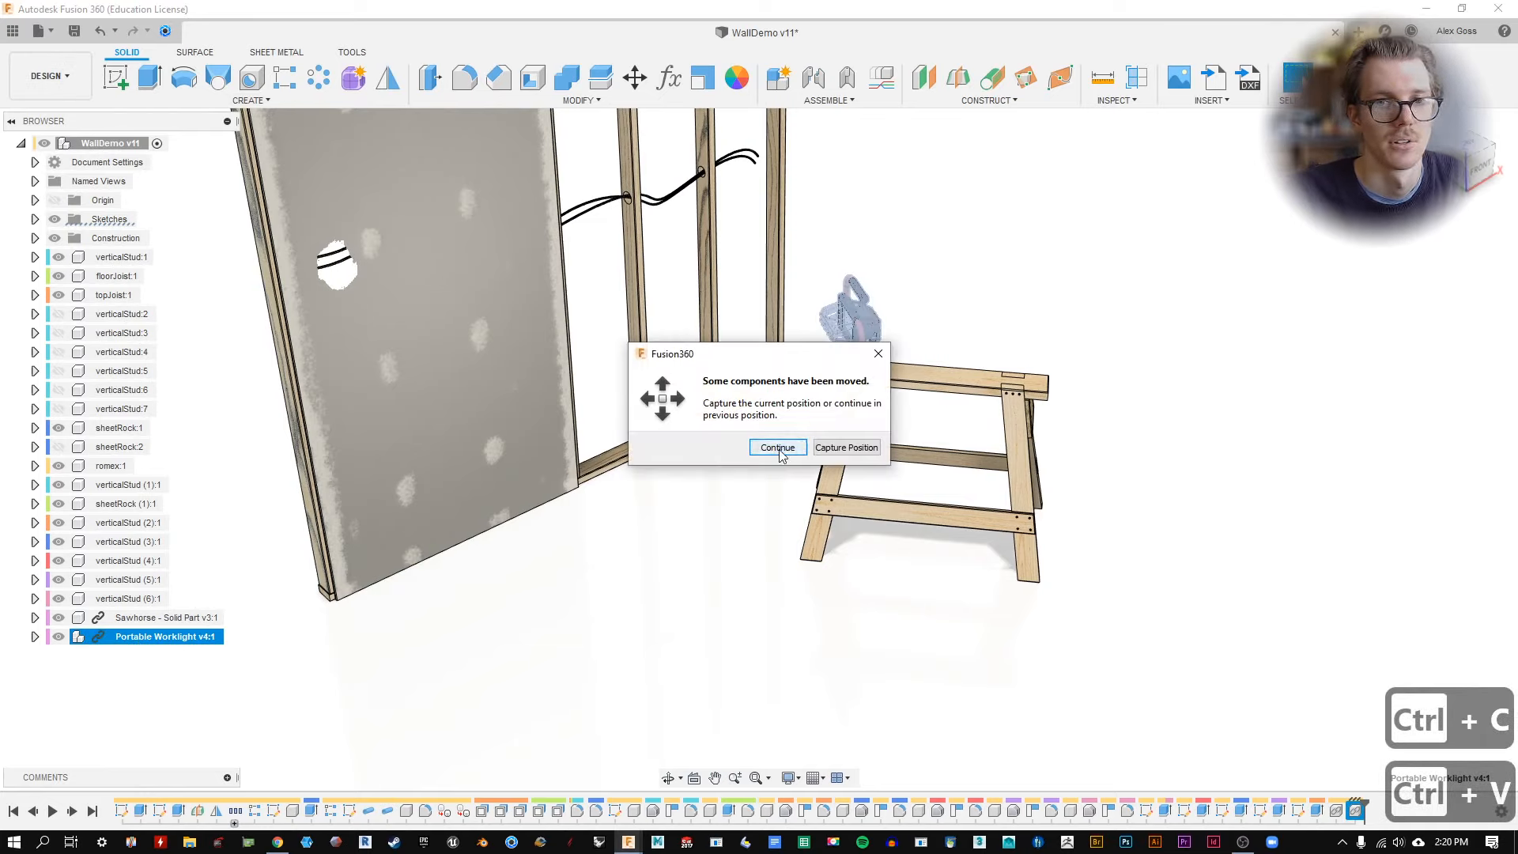
pyautogui.click(846, 447)
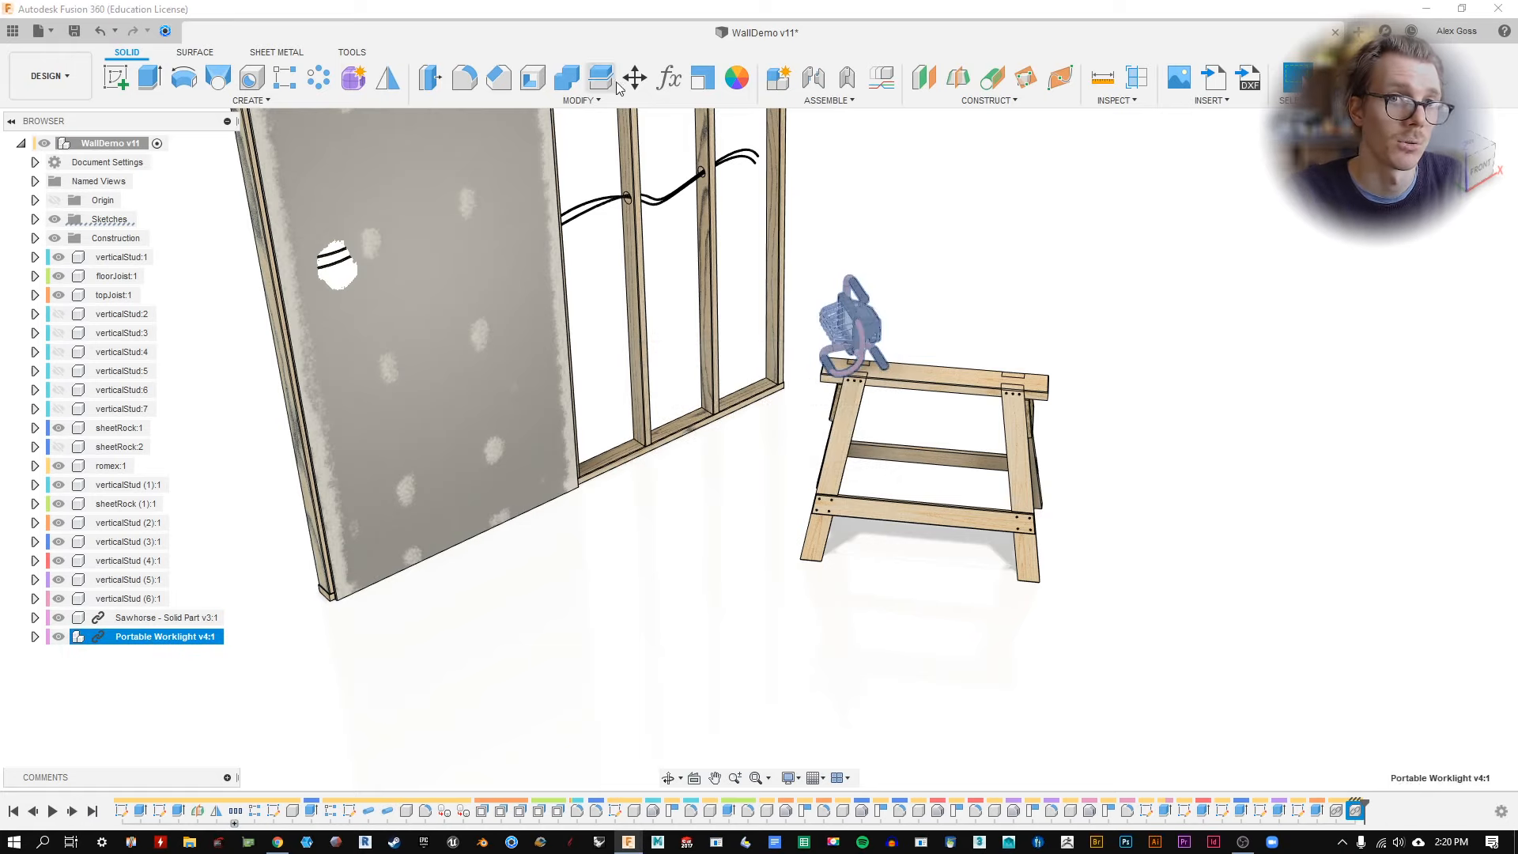
# Create a moved copy of the worklight about 12 in in X and 81.4 in in Z, at the drywall's outer end.
pyautogui.click(635, 77)
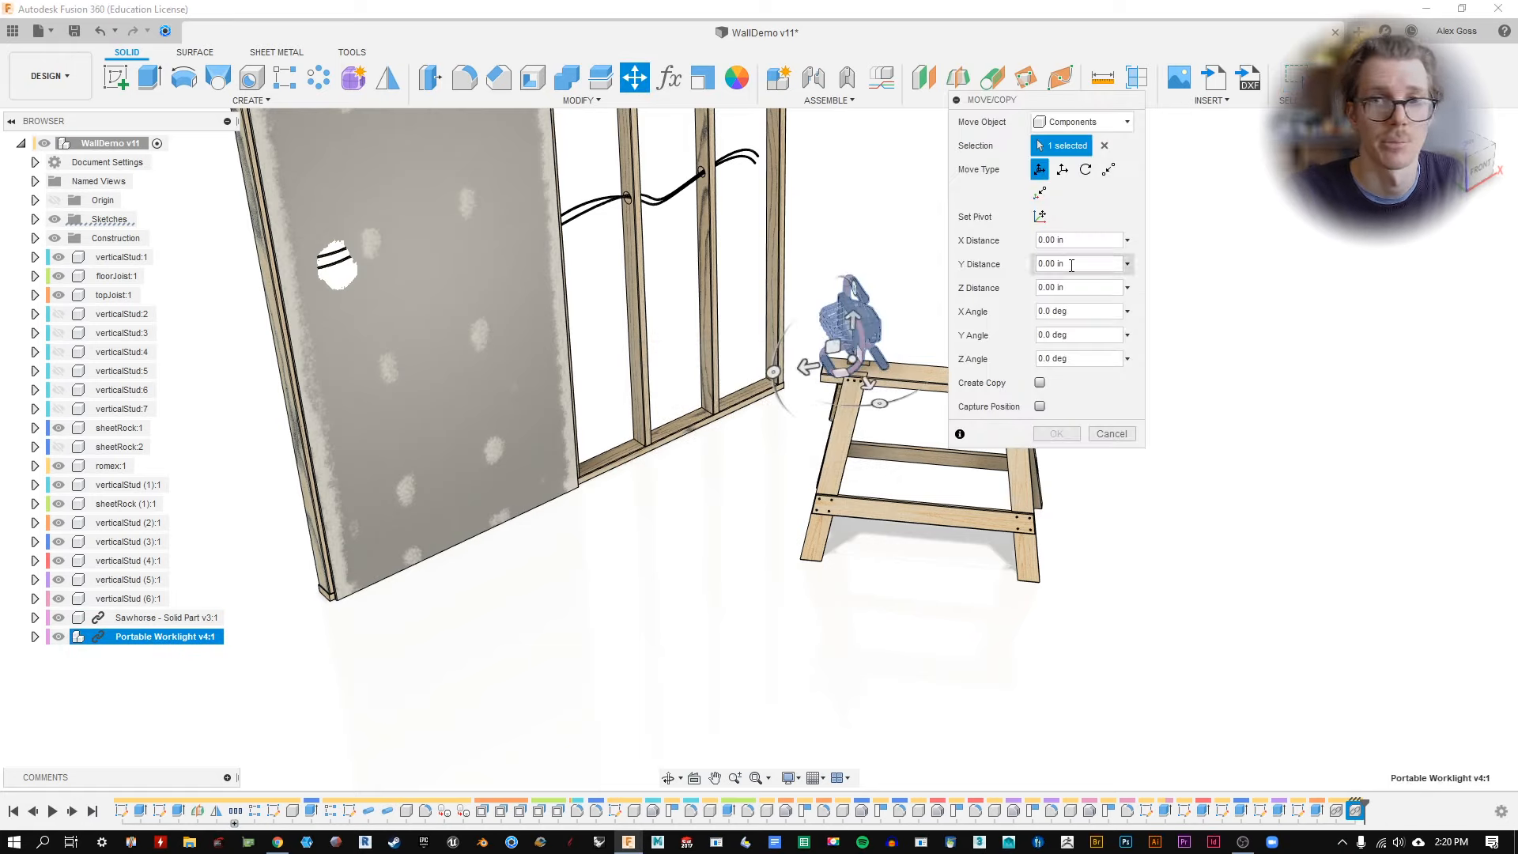
pyautogui.click(1040, 383)
pyautogui.moveTo(833, 349); pyautogui.dragTo(328, 503)
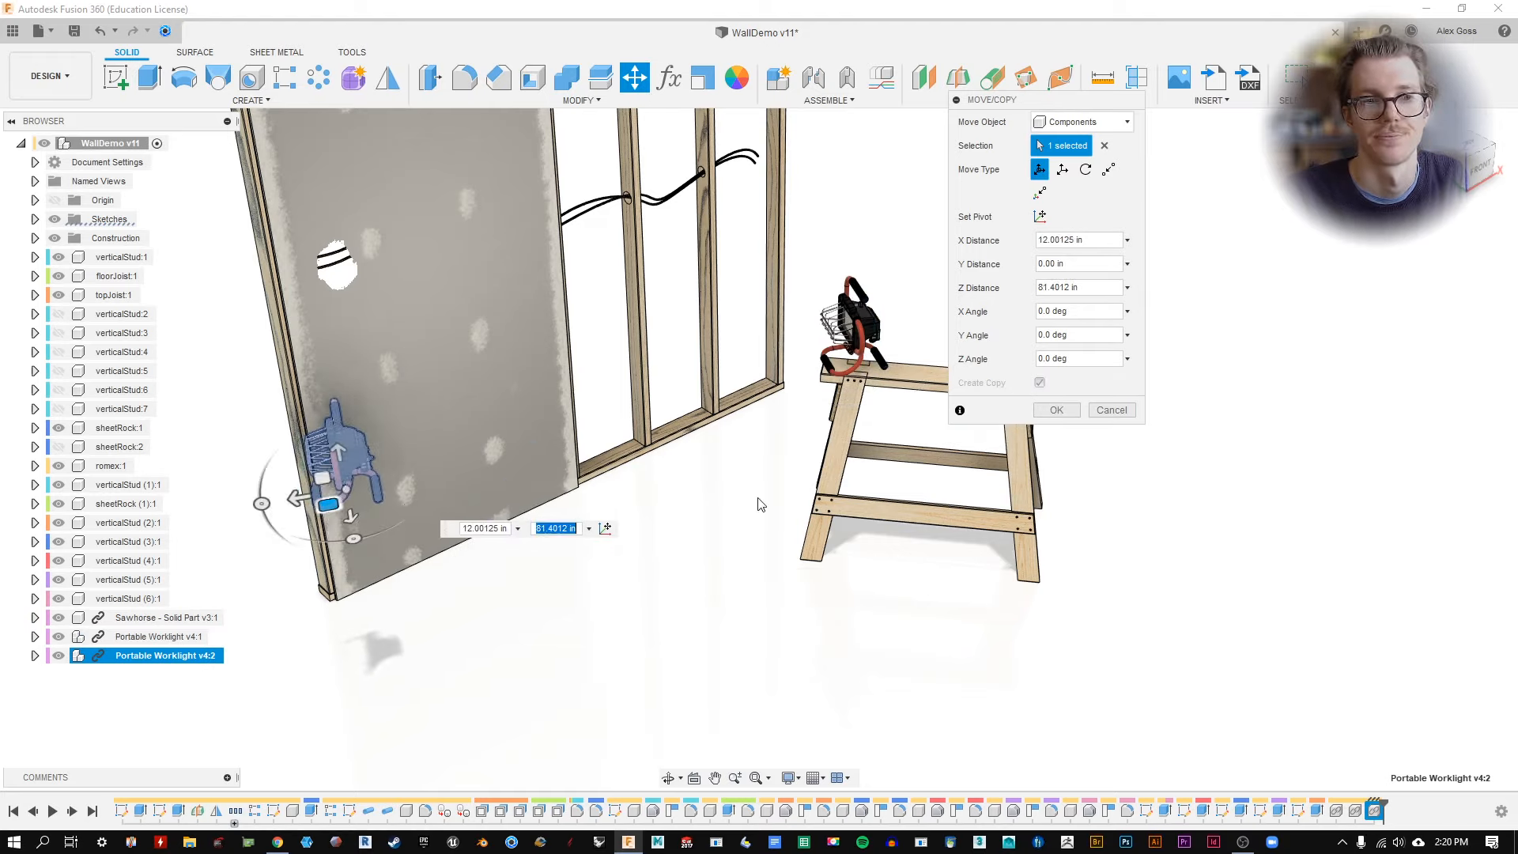
# Rotate the worklight copy about -158 degrees about its Y axis.
pyautogui.keyDown('shift'); pyautogui.moveTo(759, 503); pyautogui.dragTo(384, 373, button='middle'); pyautogui.keyUp('shift')
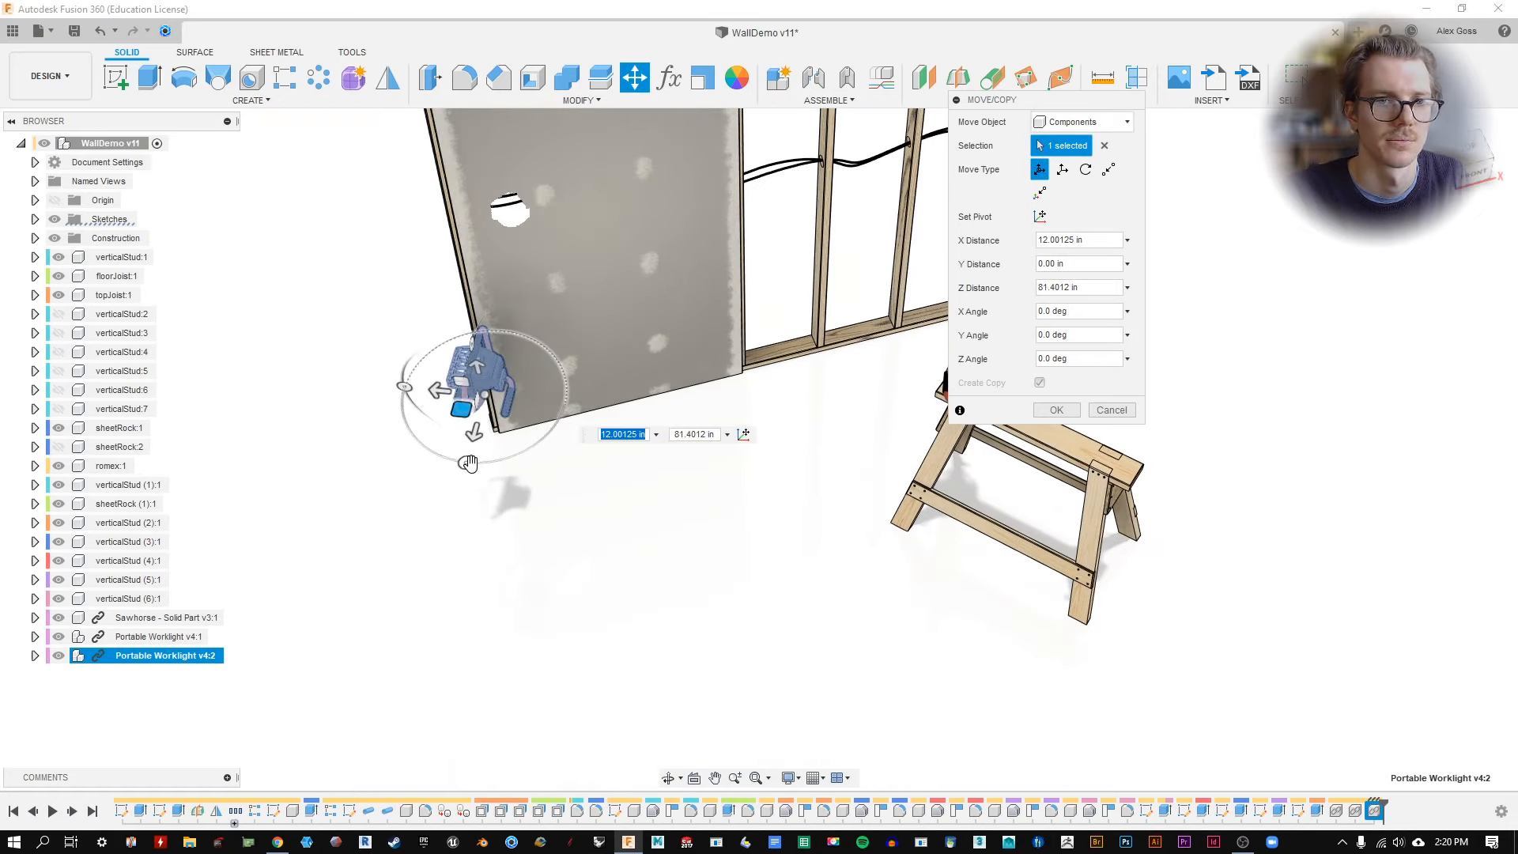
pyautogui.moveTo(469, 463); pyautogui.dragTo(421, 263)
pyautogui.moveTo(506, 285); pyautogui.dragTo(396, 280)
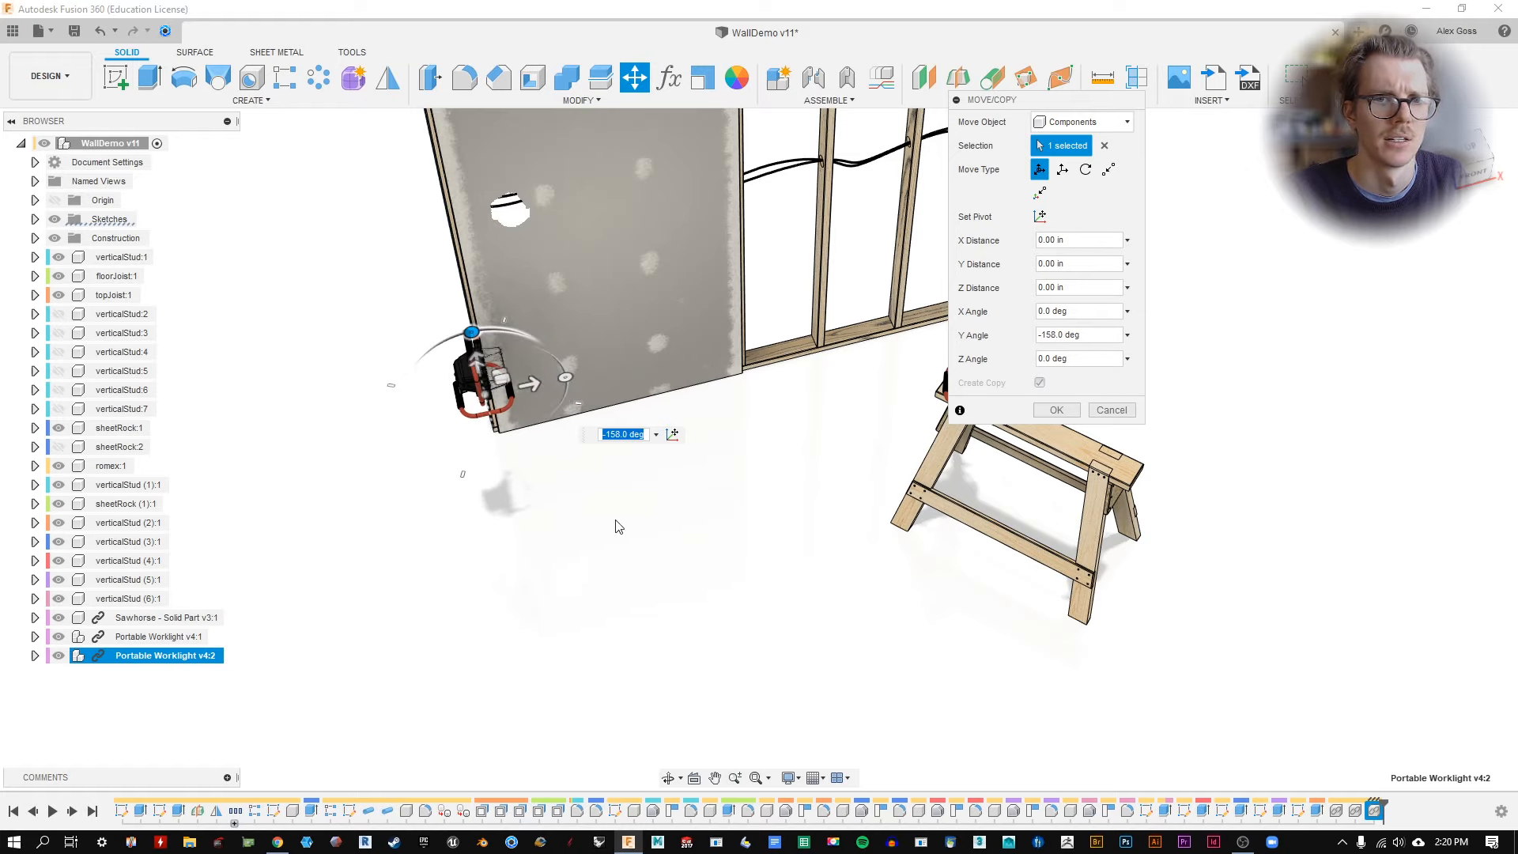
# Lower the worklight copy to the floor and shift it about -0.83 in in X and -7.86 in in Z, in front of the wall.
pyautogui.click(1471, 178)
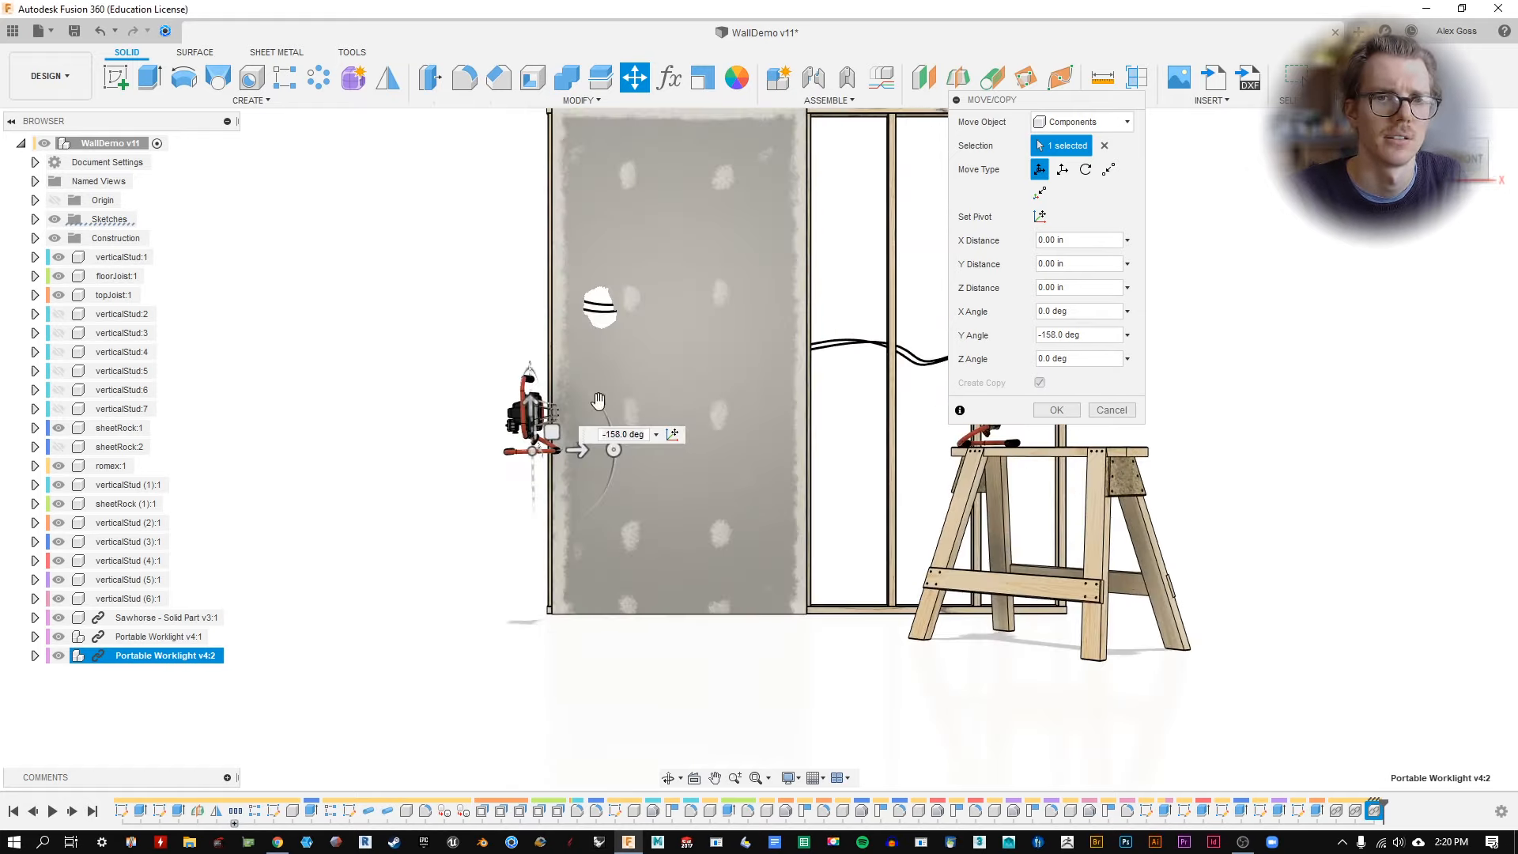
pyautogui.moveTo(549, 434); pyautogui.dragTo(543, 600)
pyautogui.keyDown('shift'); pyautogui.moveTo(566, 562); pyautogui.dragTo(532, 174, button='middle'); pyautogui.keyUp('shift')
pyautogui.moveTo(532, 174); pyautogui.dragTo(529, 224)
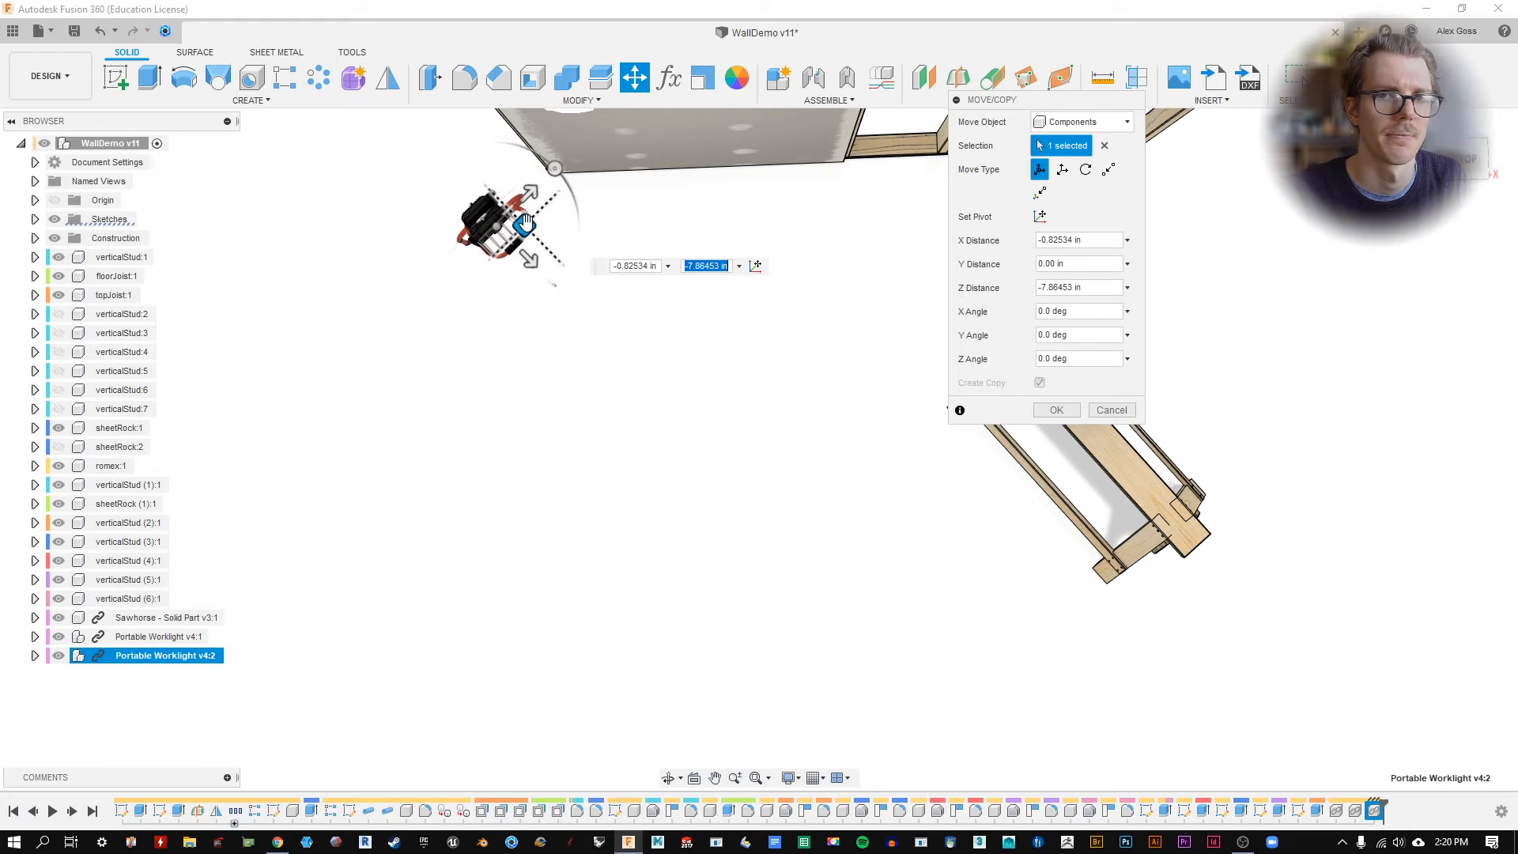
pyautogui.keyDown('shift'); pyautogui.moveTo(603, 427); pyautogui.dragTo(630, 366, button='middle'); pyautogui.keyUp('shift')
pyautogui.moveTo(614, 513); pyautogui.dragTo(621, 367, button='middle')
pyautogui.keyDown('shift'); pyautogui.moveTo(721, 424); pyautogui.dragTo(583, 461, button='middle'); pyautogui.keyUp('shift')
pyautogui.click(1056, 410)
# Insert the Clawhammer from the Wall Props folder into the current design.
pyautogui.moveTo(791, 475)
pyautogui.keyDown('shift'); pyautogui.mouseDown(button='middle')
pyautogui.moveTo(712, 465)
pyautogui.moveTo(698, 420)
pyautogui.moveTo(727, 503)
pyautogui.mouseUp(button='middle'); pyautogui.keyUp('shift')
pyautogui.scroll(-4, 739, 478)
pyautogui.click(14, 33)
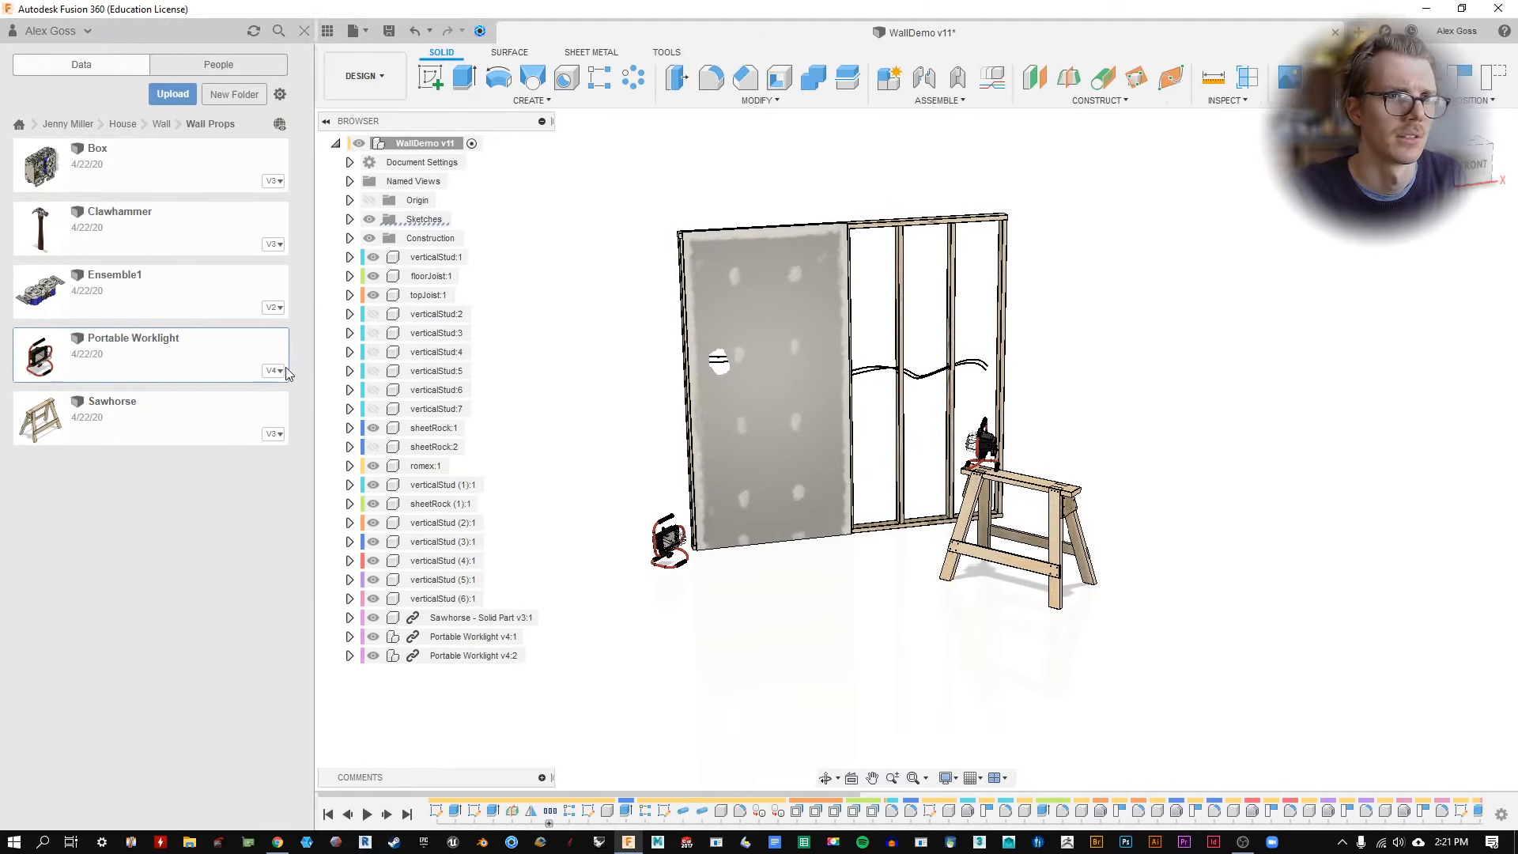
pyautogui.rightClick(156, 229)
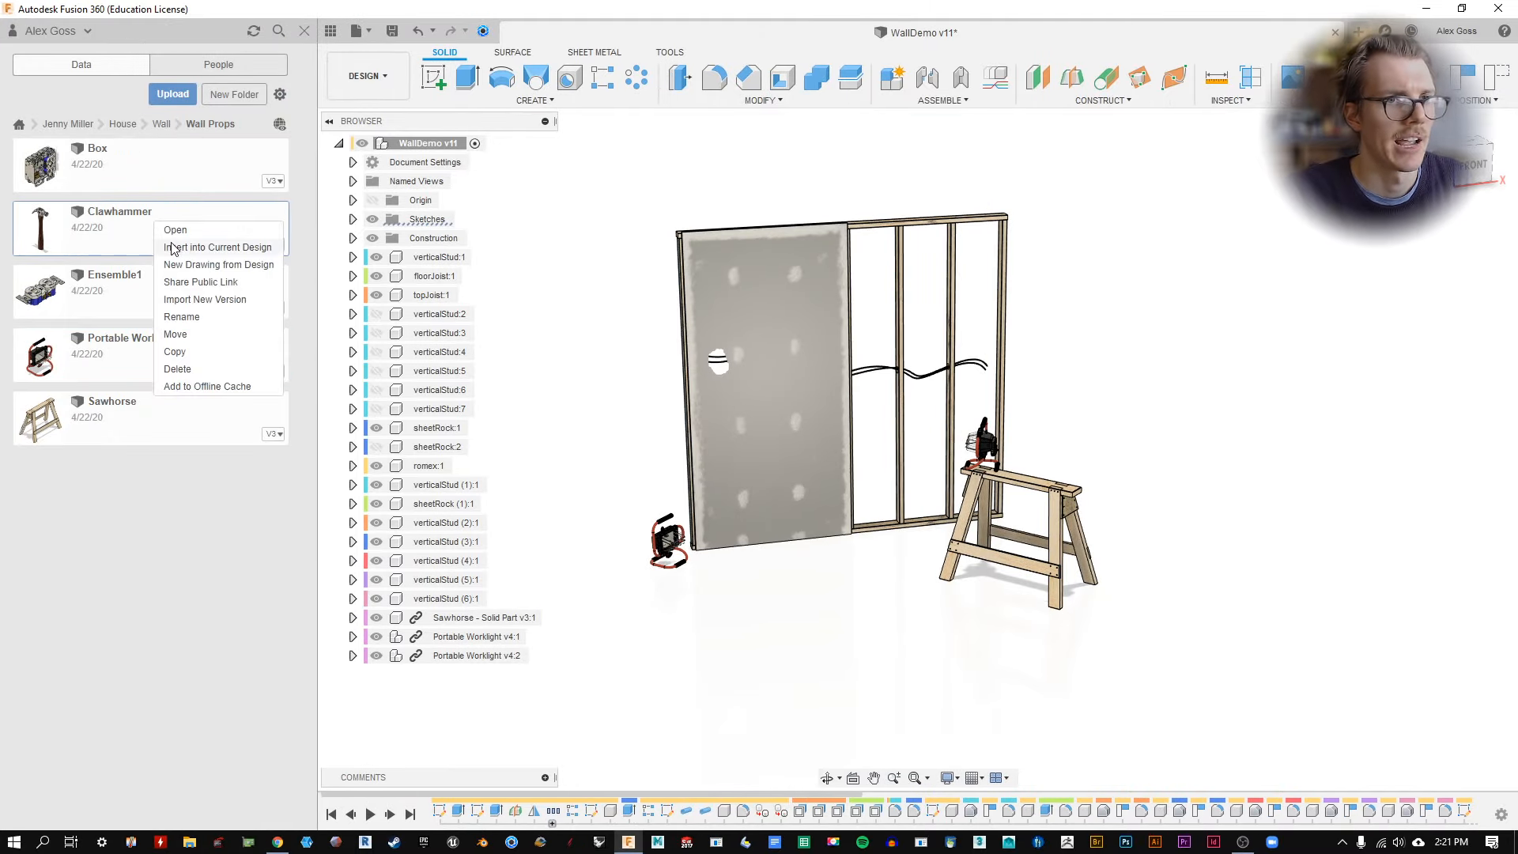
pyautogui.click(173, 248)
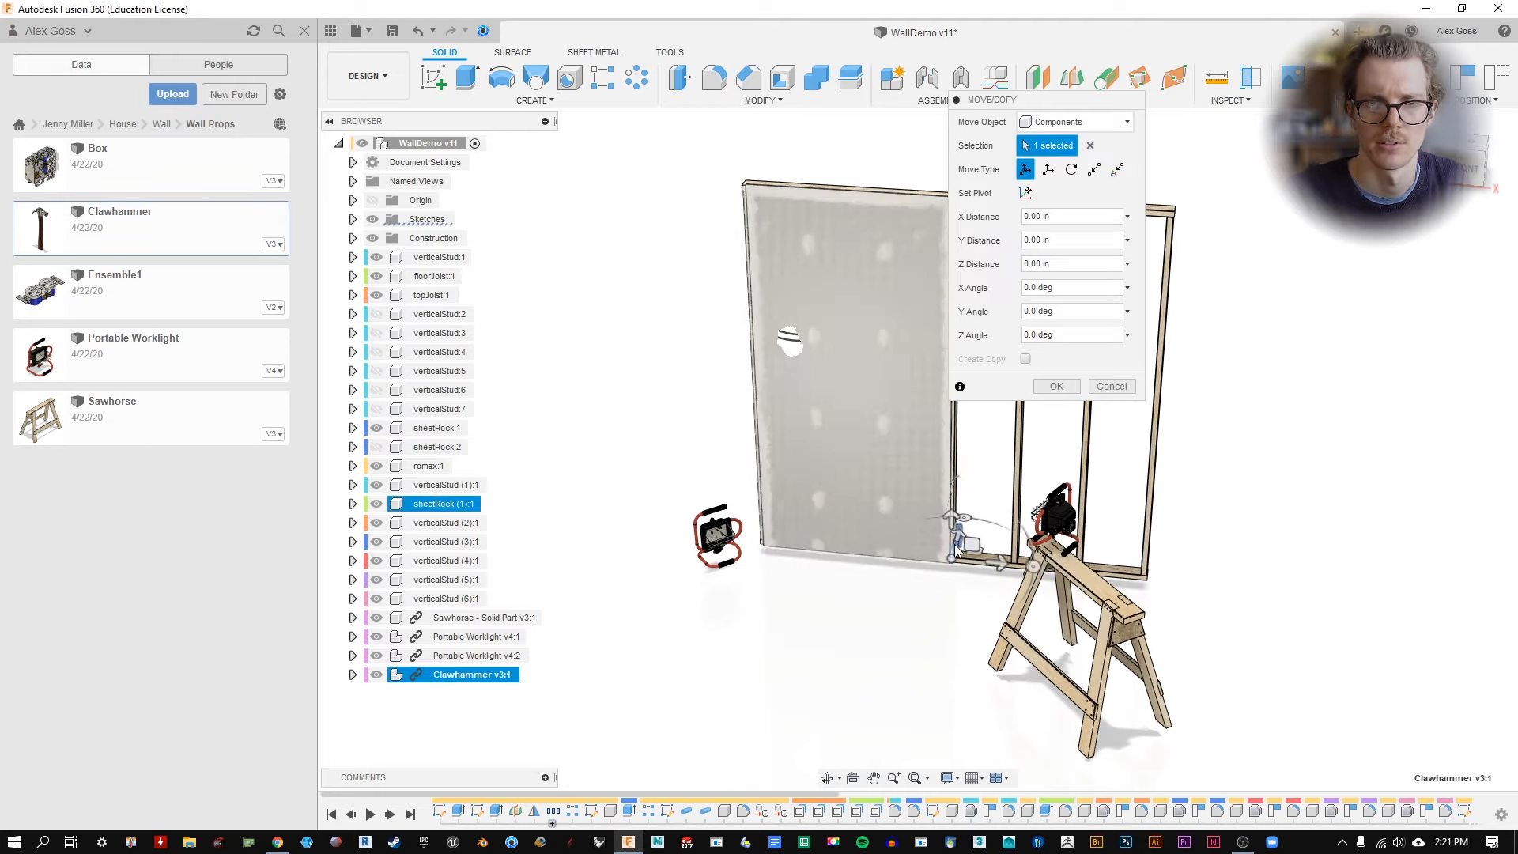
# Move the clawhammer about -6.11 in in X and -51.74 in in Y, in front of the wall beside the sawhorse.
pyautogui.keyDown('shift'); pyautogui.moveTo(1131, 517); pyautogui.dragTo(963, 531, button='middle'); pyautogui.keyUp('shift')
pyautogui.moveTo(1053, 543); pyautogui.dragTo(864, 618)
pyautogui.keyDown('shift'); pyautogui.moveTo(864, 619); pyautogui.dragTo(1013, 523, button='middle'); pyautogui.keyUp('shift')
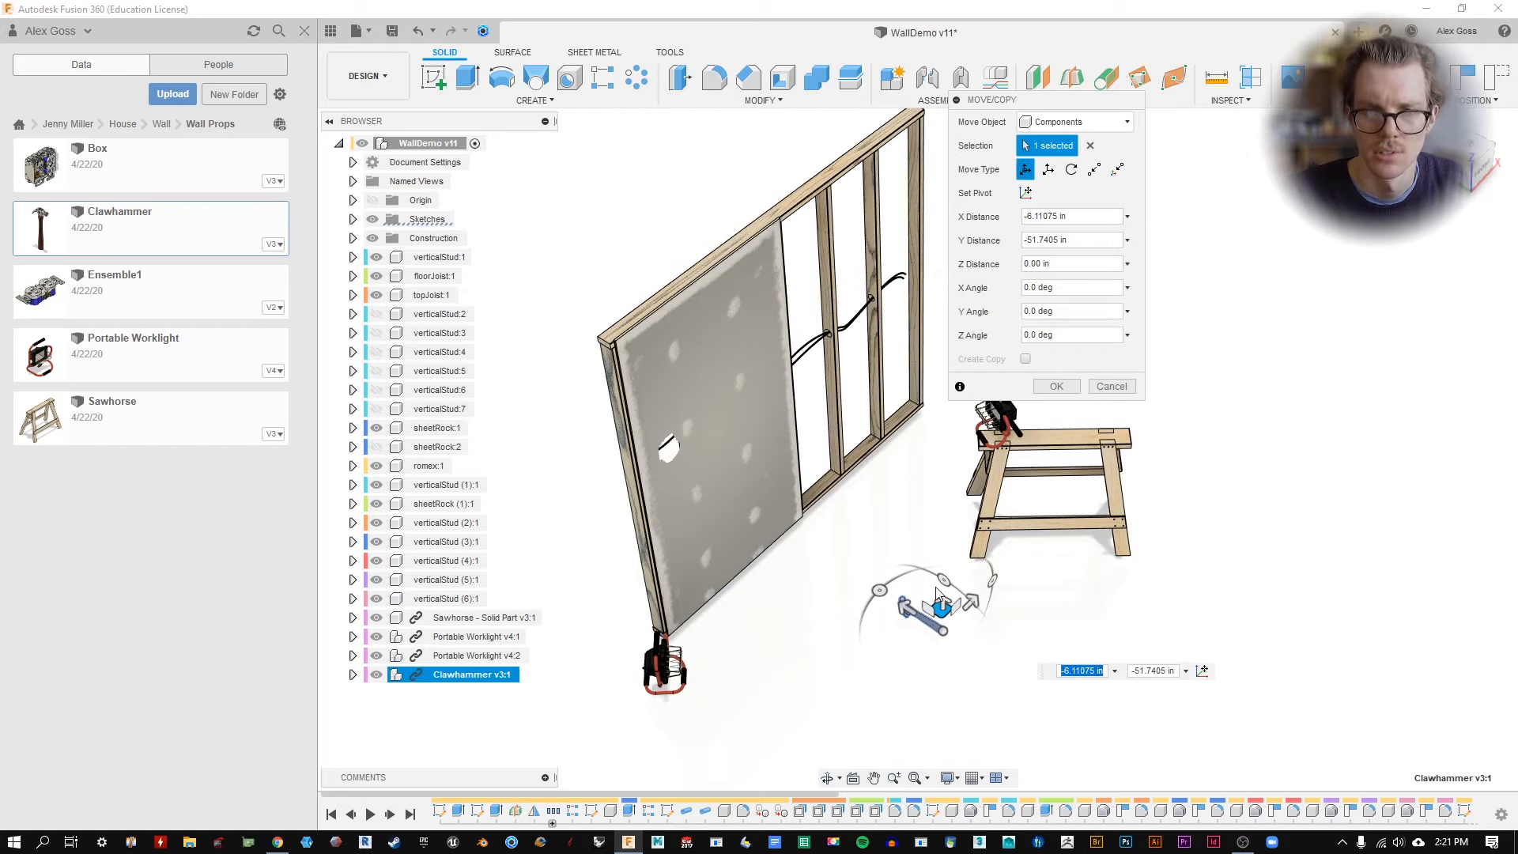
# Turn the clawhammer about -78 degrees about its Y axis and 174 degrees about Z, and move it about -26 in along Y.
pyautogui.moveTo(943, 582); pyautogui.dragTo(969, 599)
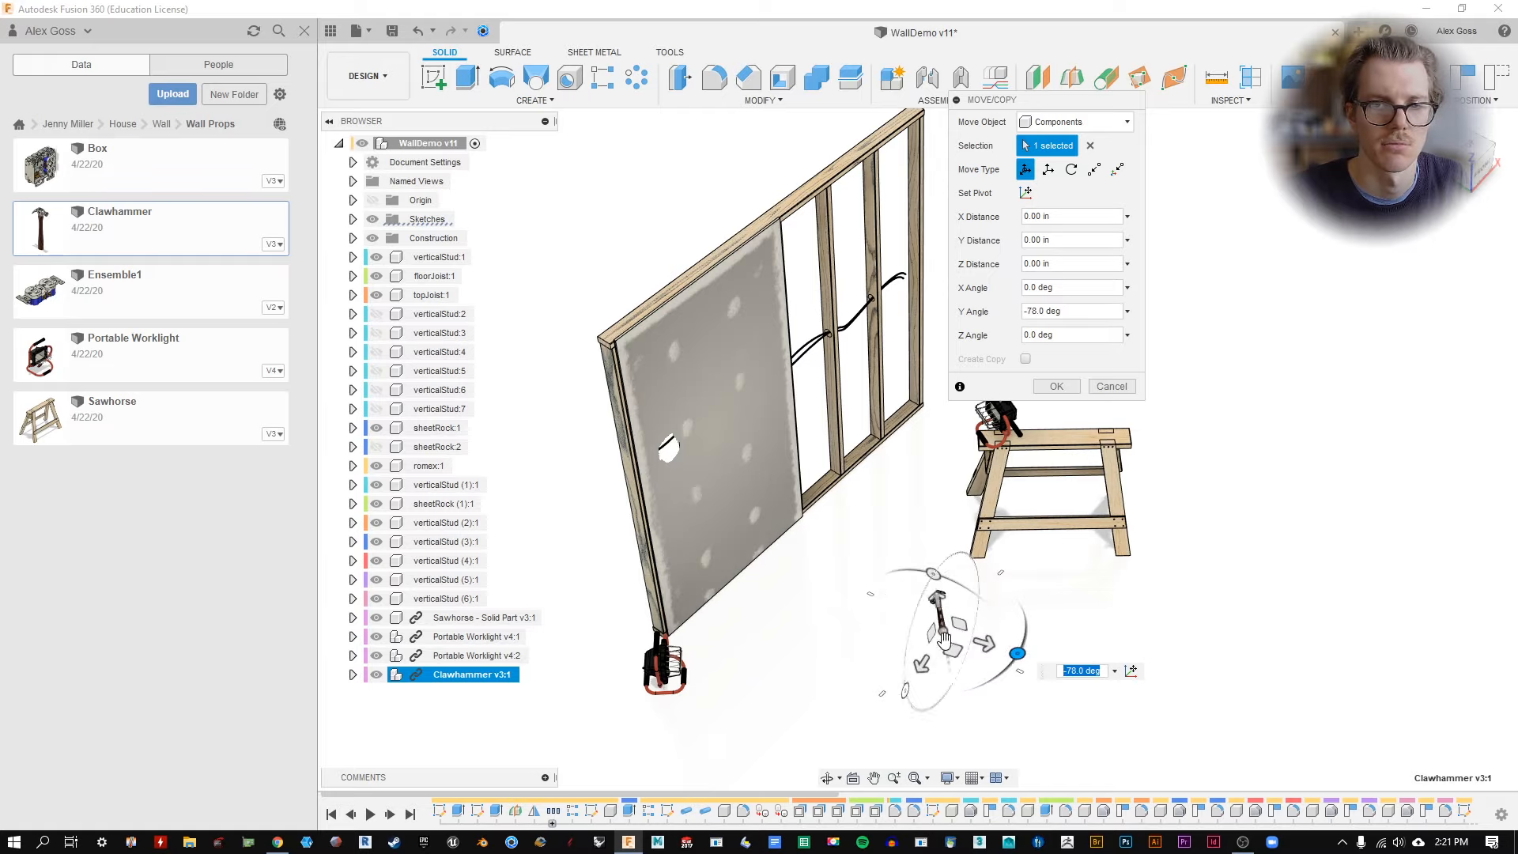
pyautogui.moveTo(937, 575); pyautogui.dragTo(895, 769)
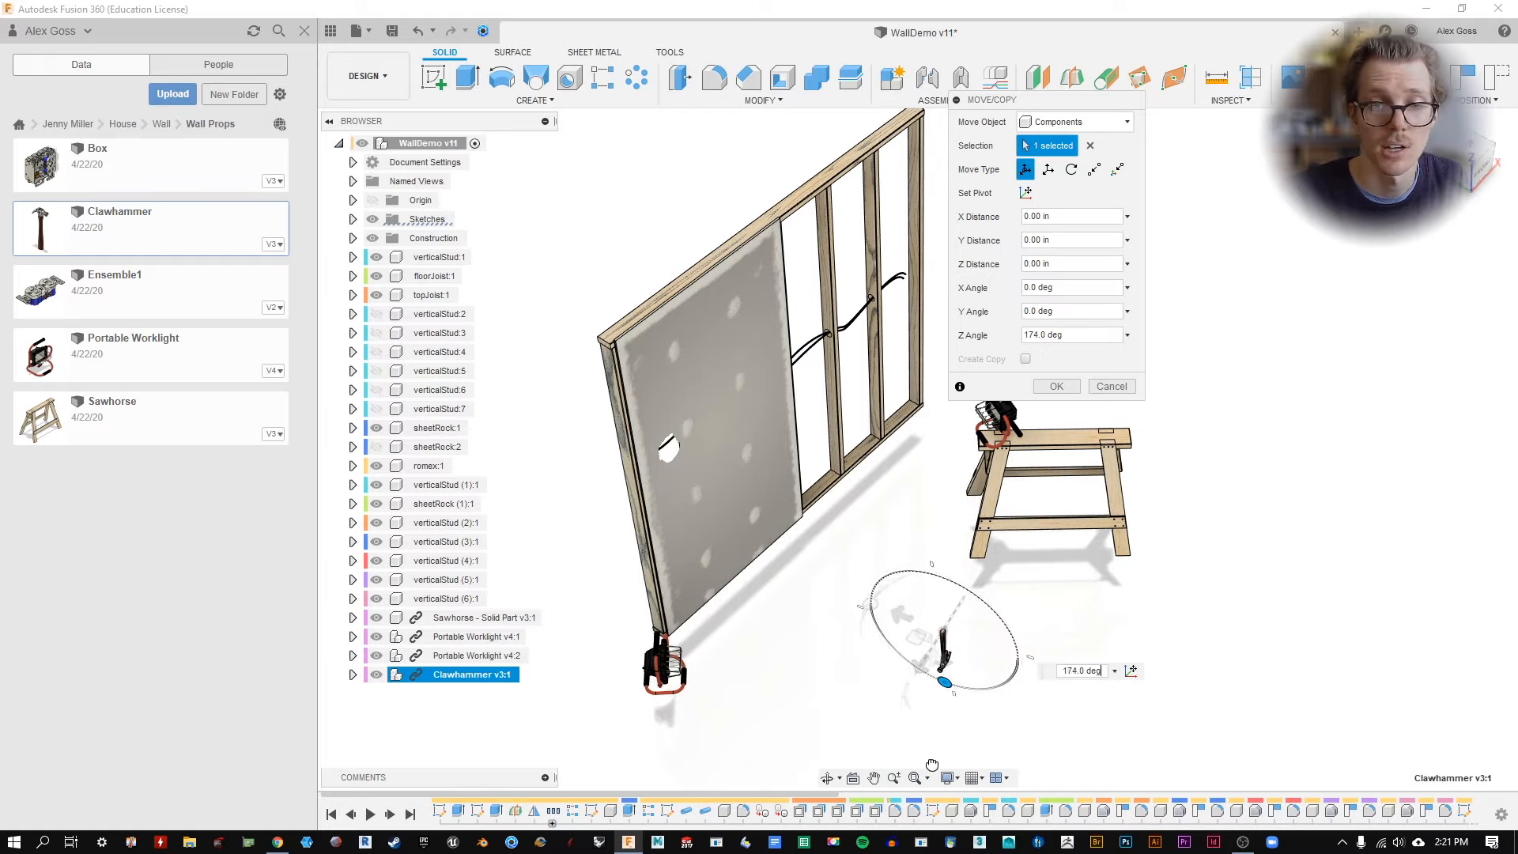
pyautogui.moveTo(943, 663); pyautogui.dragTo(942, 596)
# Move the clawhammer about 12.12 in in Y and -21.73 in in Z, next to the sawhorse's near leg.
pyautogui.keyDown('shift'); pyautogui.moveTo(1059, 584); pyautogui.dragTo(862, 510, button='middle'); pyautogui.keyUp('shift')
pyautogui.scroll(1, 1352, 244)
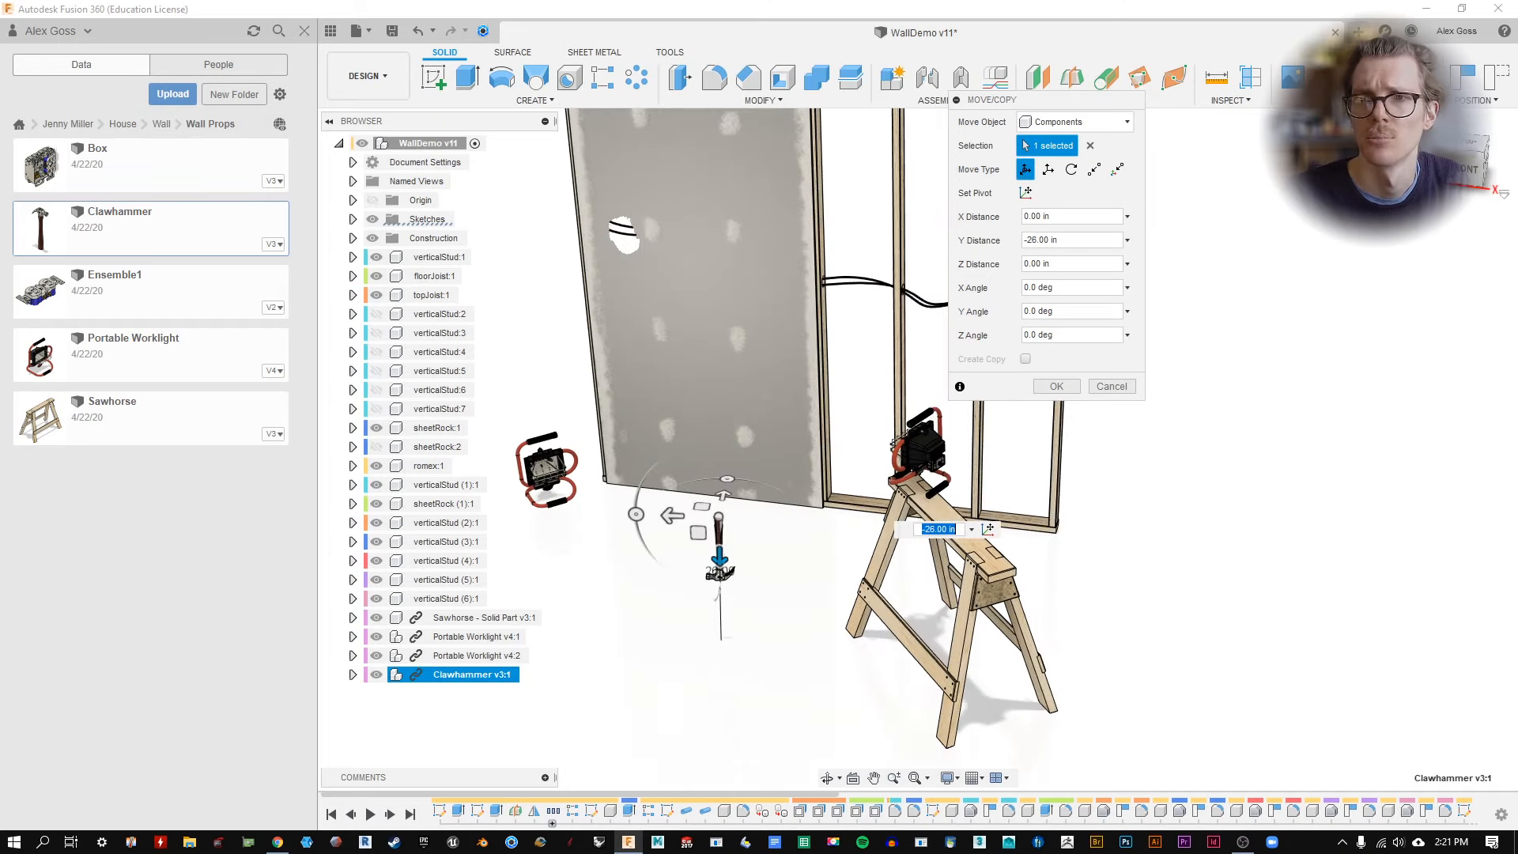
pyautogui.click(1463, 185)
pyautogui.moveTo(703, 537); pyautogui.dragTo(826, 598)
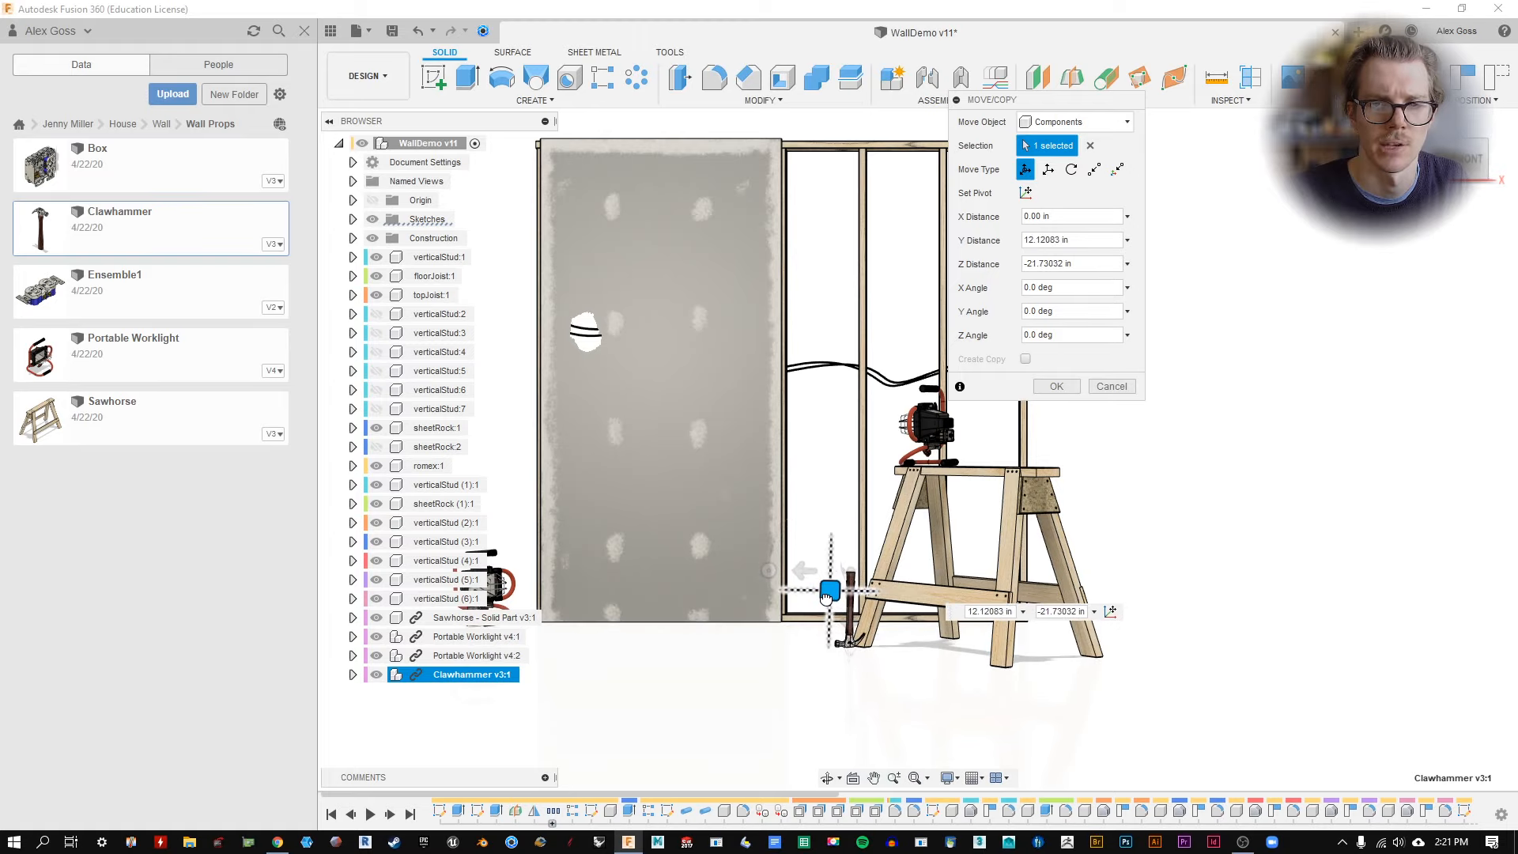
# Tilt the clawhammer 20 degrees about its X axis and move it about -1.26 in in Y and -4.32 in in Z, alongside the sawhorse leg.
pyautogui.keyDown('shift'); pyautogui.moveTo(818, 601); pyautogui.dragTo(941, 462, button='middle'); pyautogui.keyUp('shift')
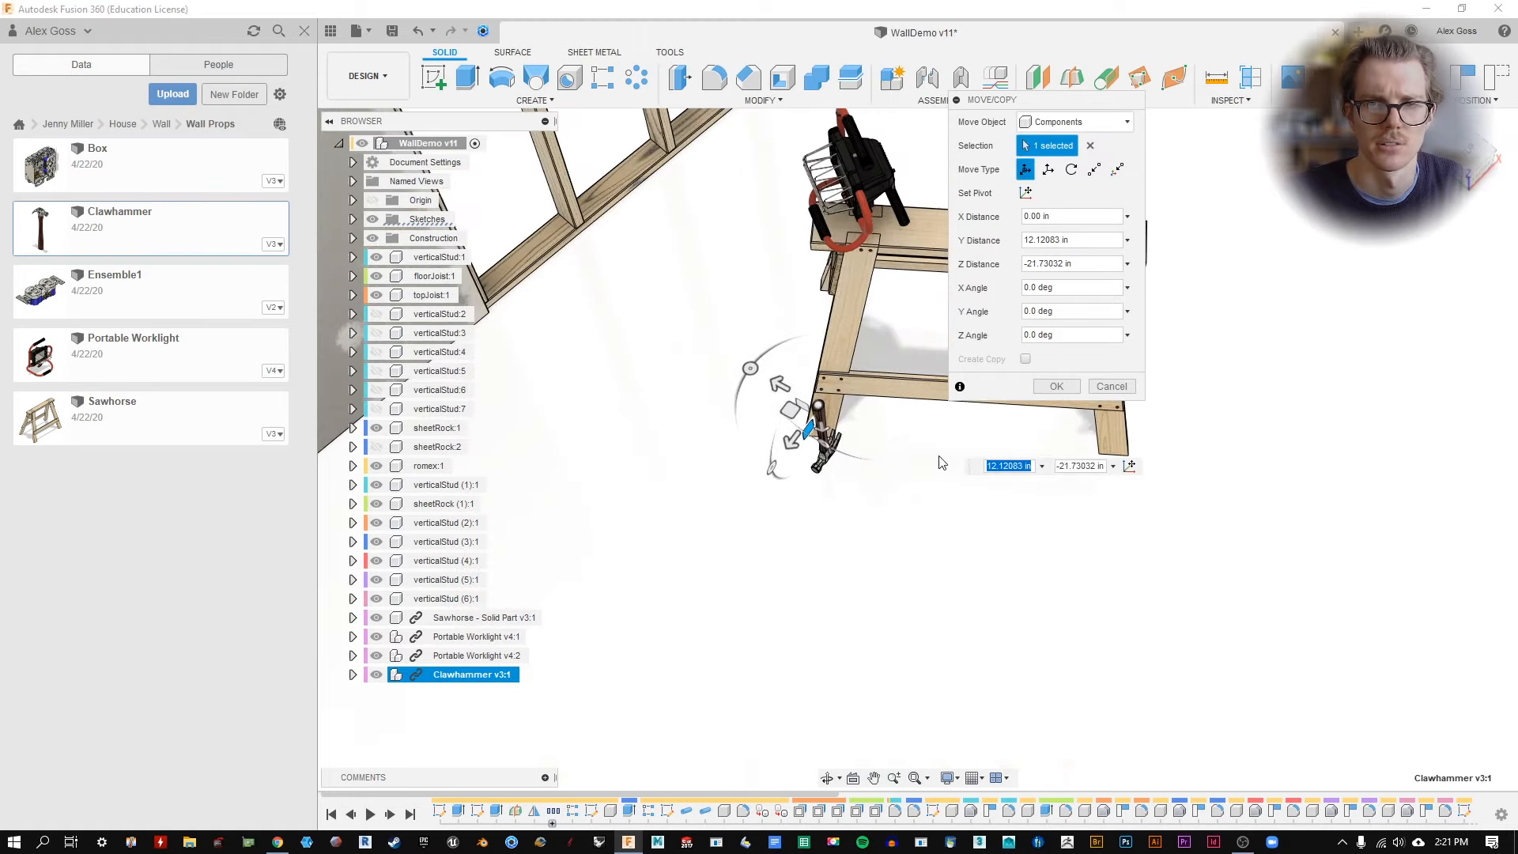
pyautogui.moveTo(769, 468)
pyautogui.mouseDown()
pyautogui.moveTo(784, 416)
pyautogui.moveTo(769, 448)
pyautogui.mouseUp()
pyautogui.scroll(1, 1222, 320)
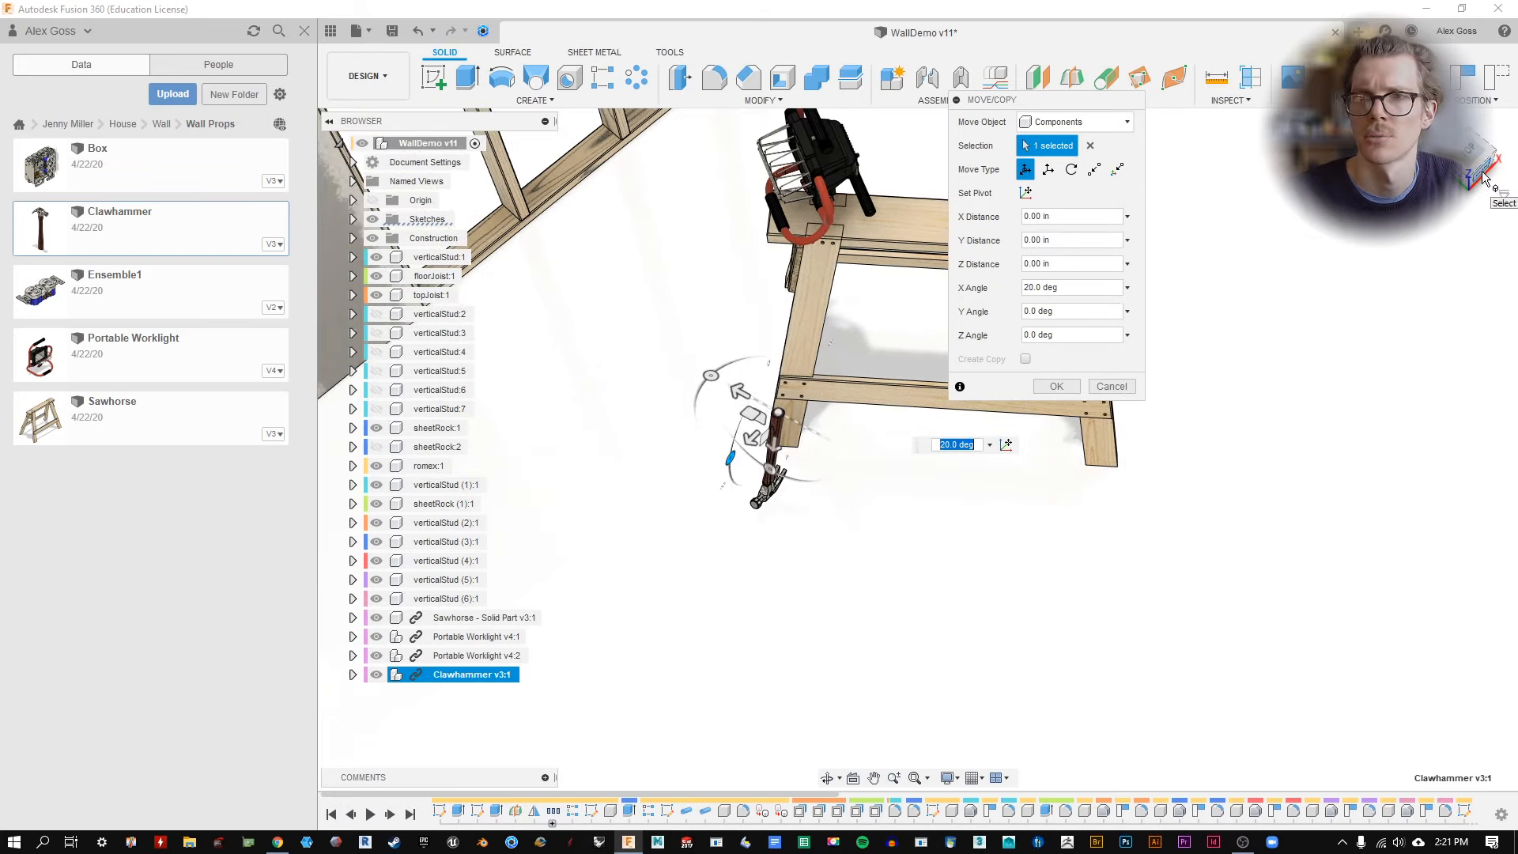
pyautogui.click(1485, 180)
pyautogui.click(1505, 143)
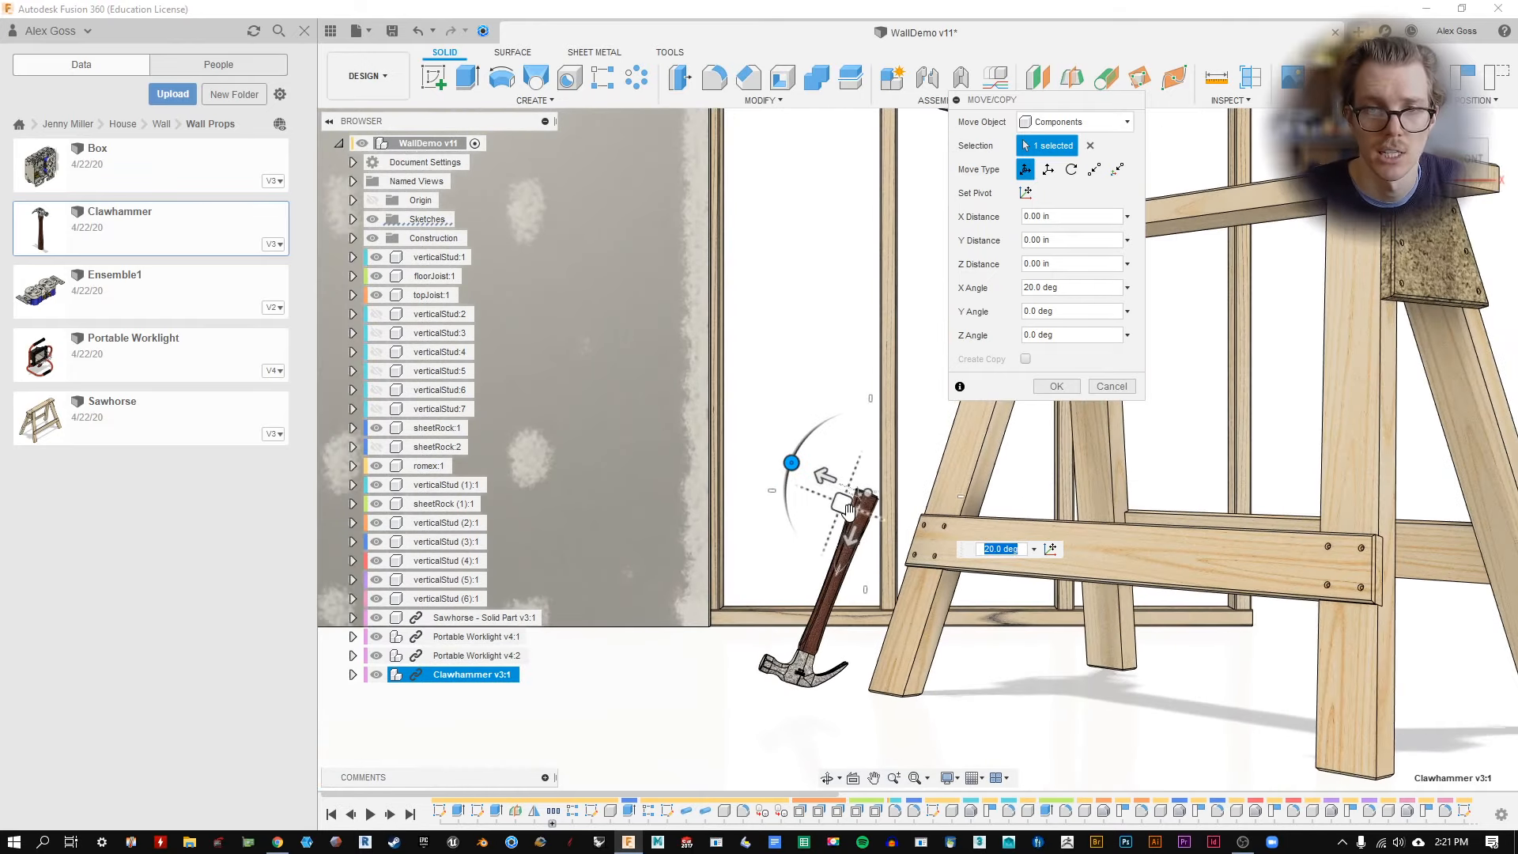
pyautogui.moveTo(836, 511); pyautogui.dragTo(915, 518)
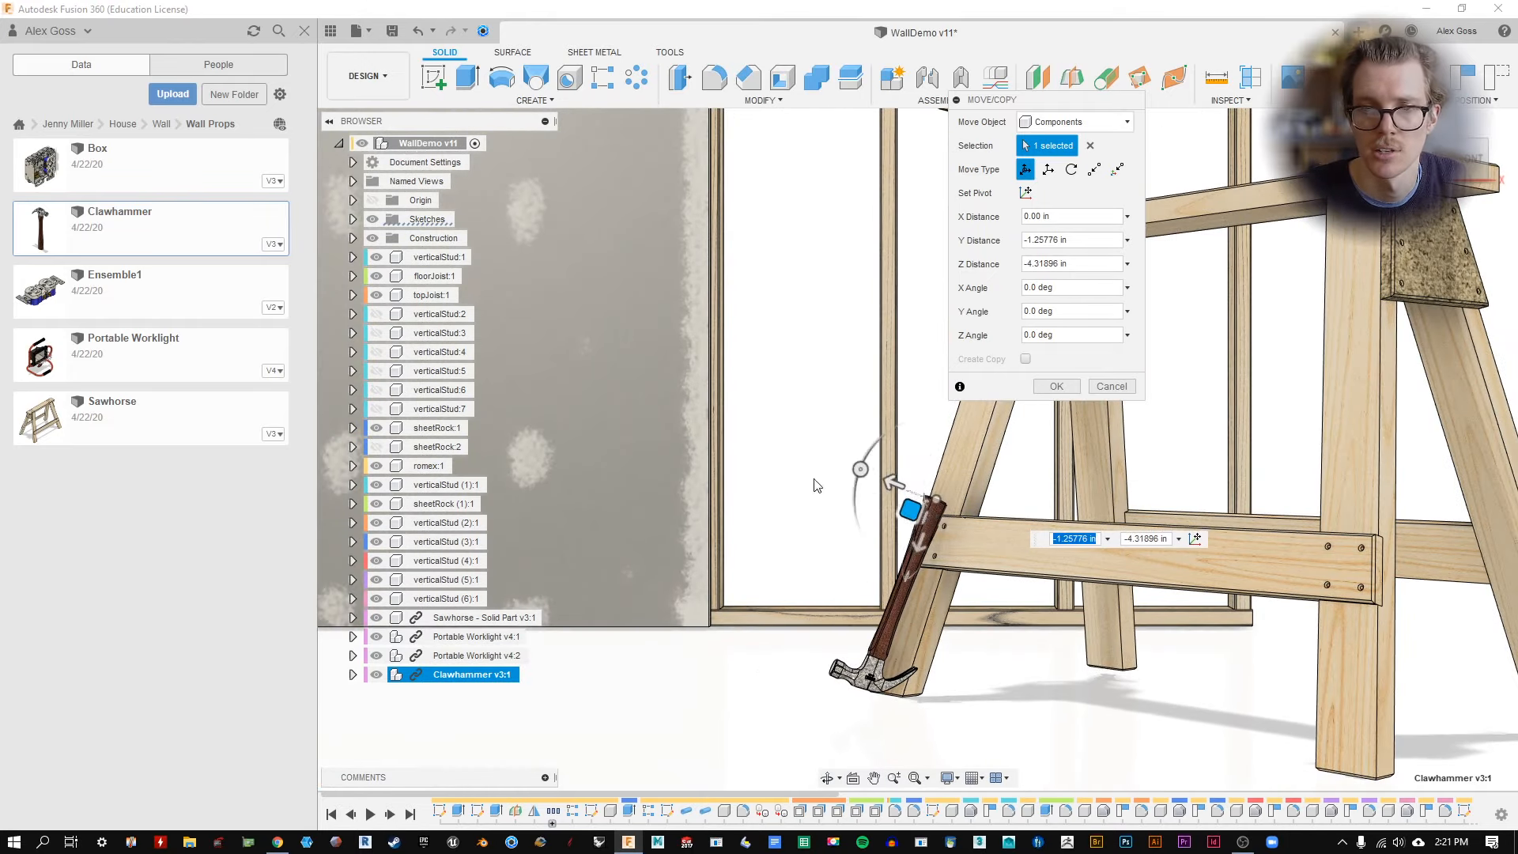
# Rotate the clawhammer 75 degrees about its Y axis and shift it about 0.17 in in X and 0.45 in in Y beside the leg.
pyautogui.keyDown('shift'); pyautogui.moveTo(816, 486); pyautogui.dragTo(931, 540, button='middle'); pyautogui.keyUp('shift')
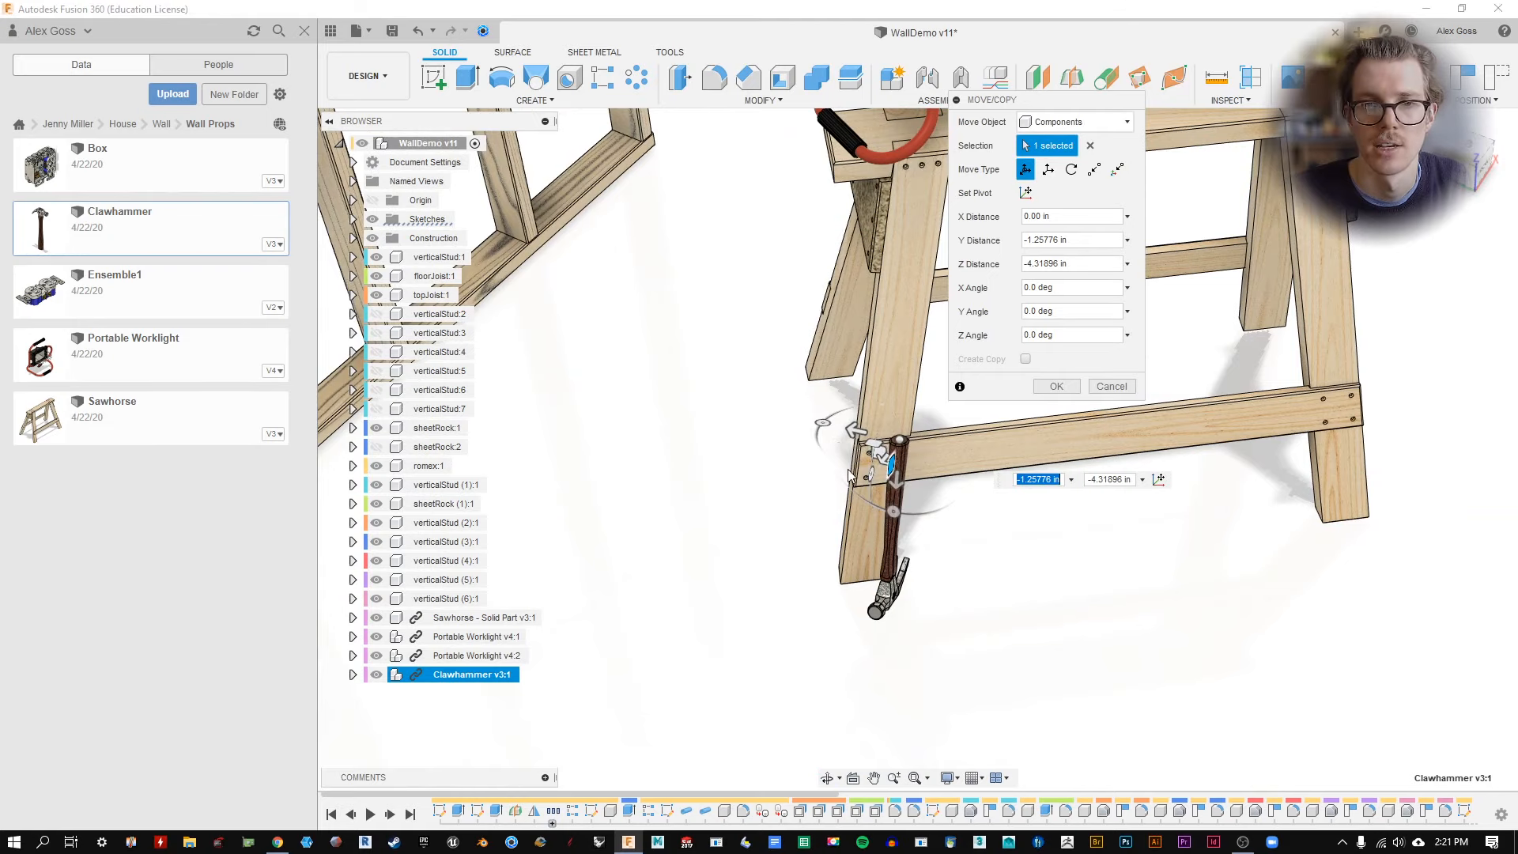
pyautogui.moveTo(826, 423); pyautogui.dragTo(893, 412)
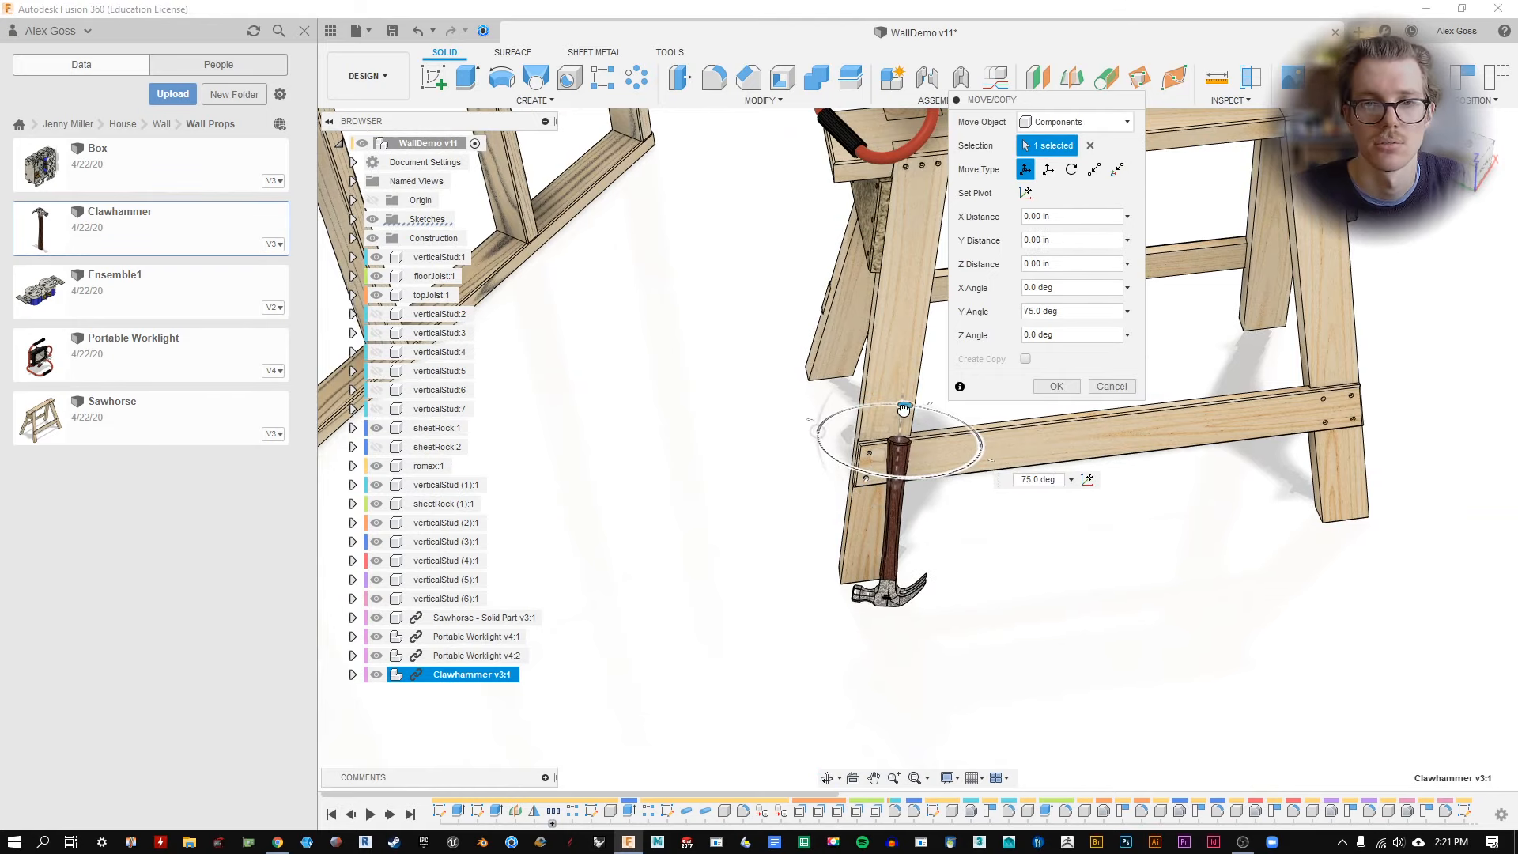
pyautogui.moveTo(903, 338); pyautogui.dragTo(639, 402, button='middle')
pyautogui.scroll(3, 729, 470)
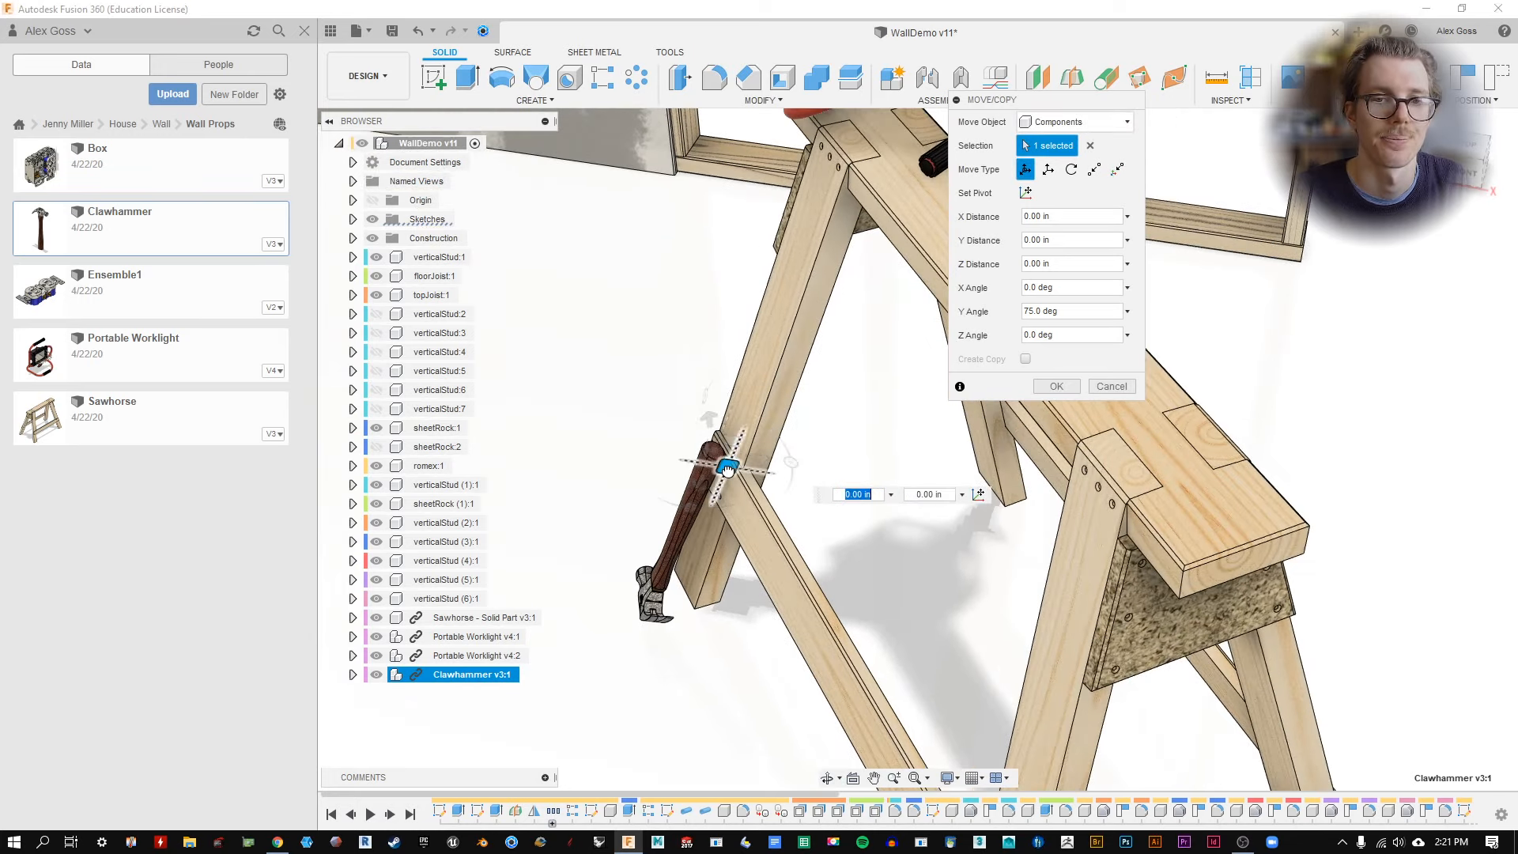
pyautogui.moveTo(728, 470); pyautogui.dragTo(733, 445)
pyautogui.keyDown('shift'); pyautogui.moveTo(734, 446); pyautogui.dragTo(993, 297, button='middle'); pyautogui.keyUp('shift')
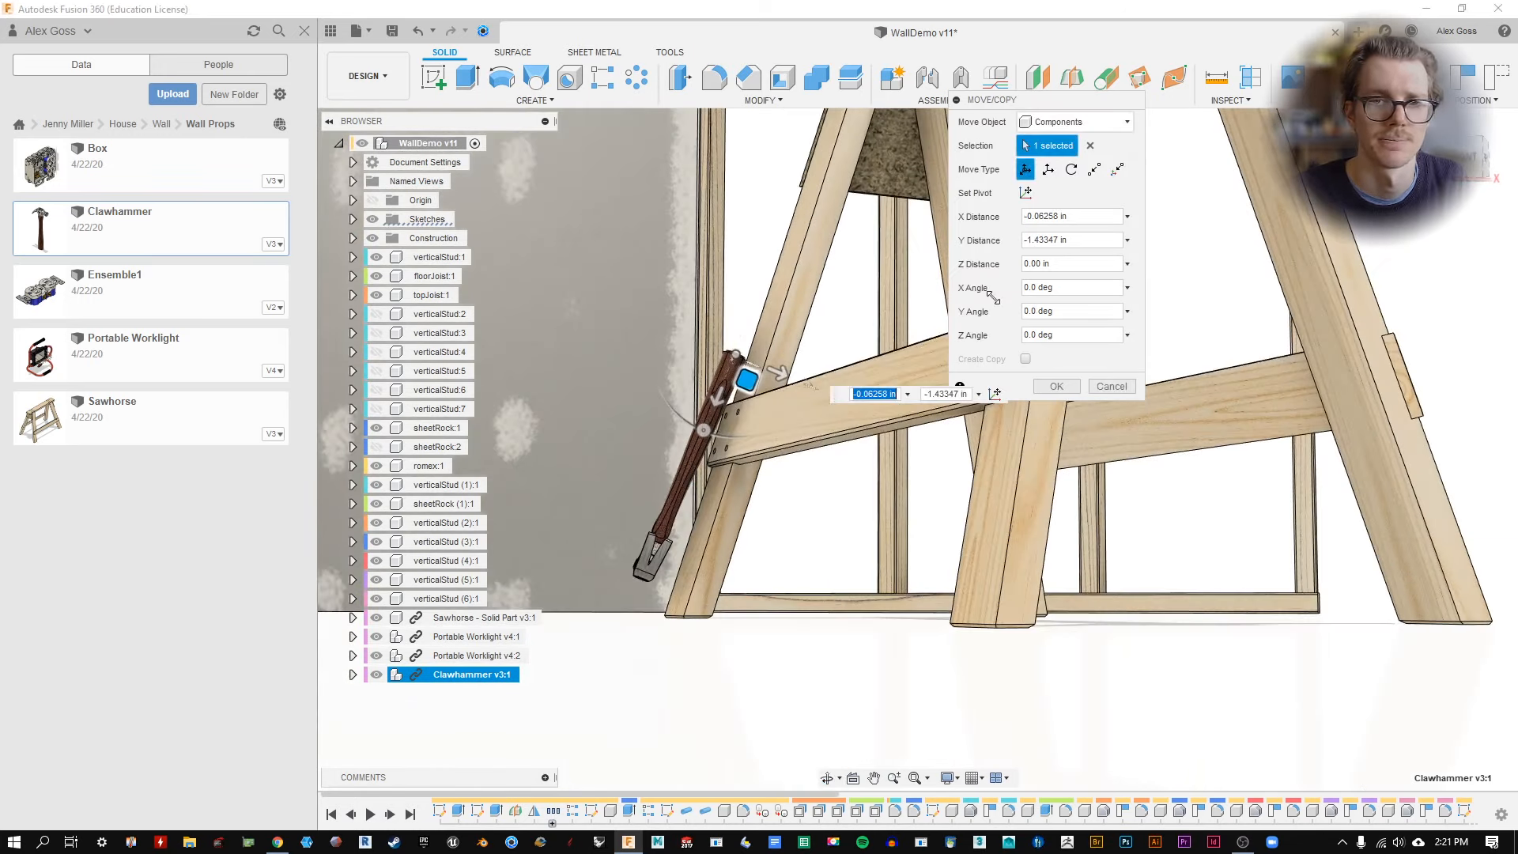
pyautogui.keyDown('shift'); pyautogui.moveTo(868, 359); pyautogui.dragTo(968, 391, button='middle'); pyautogui.keyUp('shift')
pyautogui.moveTo(677, 374); pyautogui.dragTo(842, 408, button='middle')
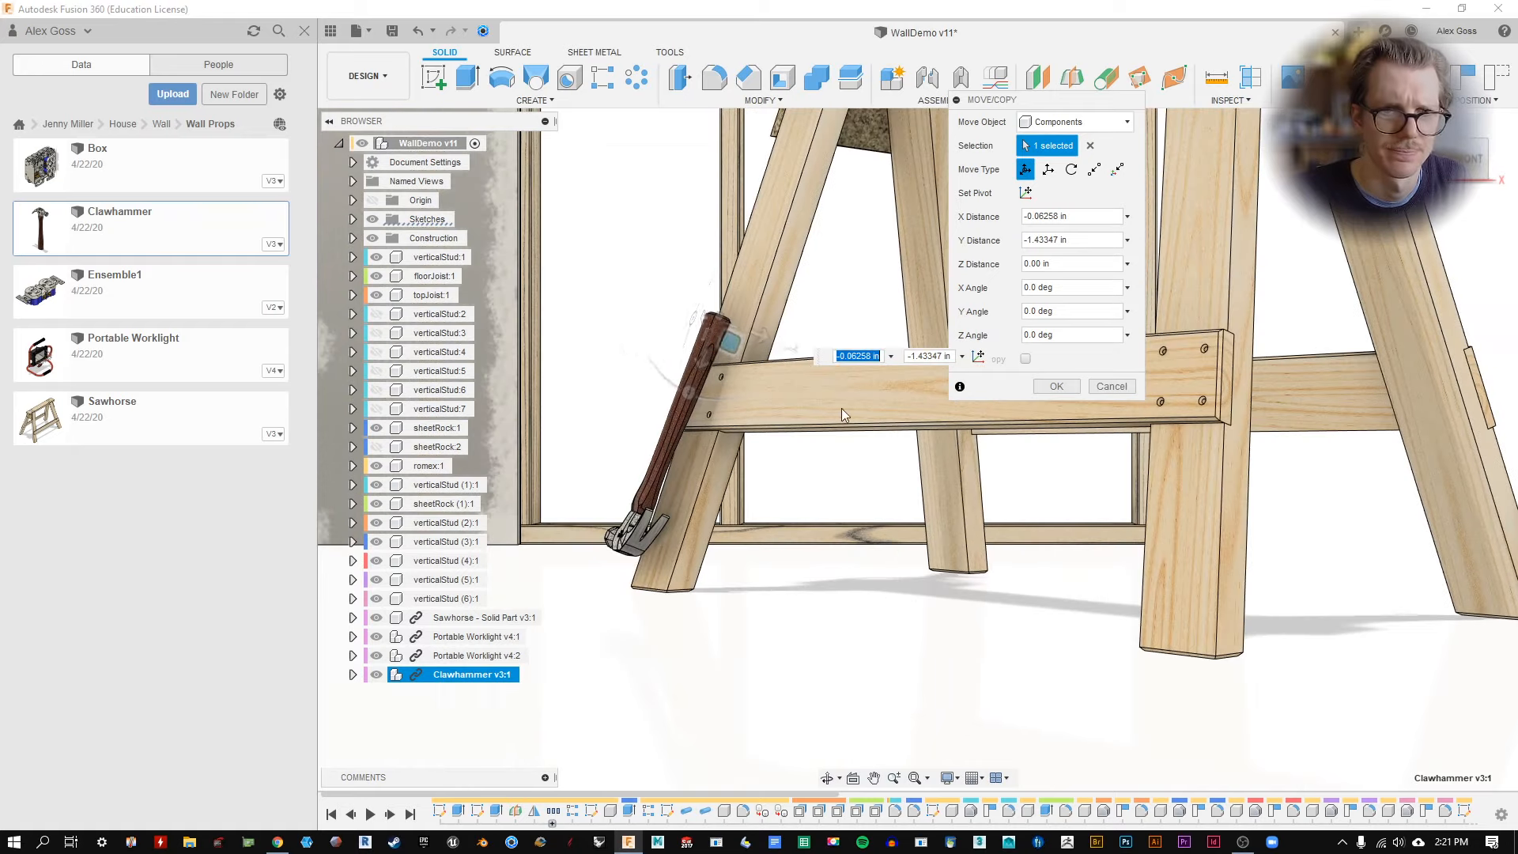
pyautogui.moveTo(729, 342); pyautogui.dragTo(721, 379)
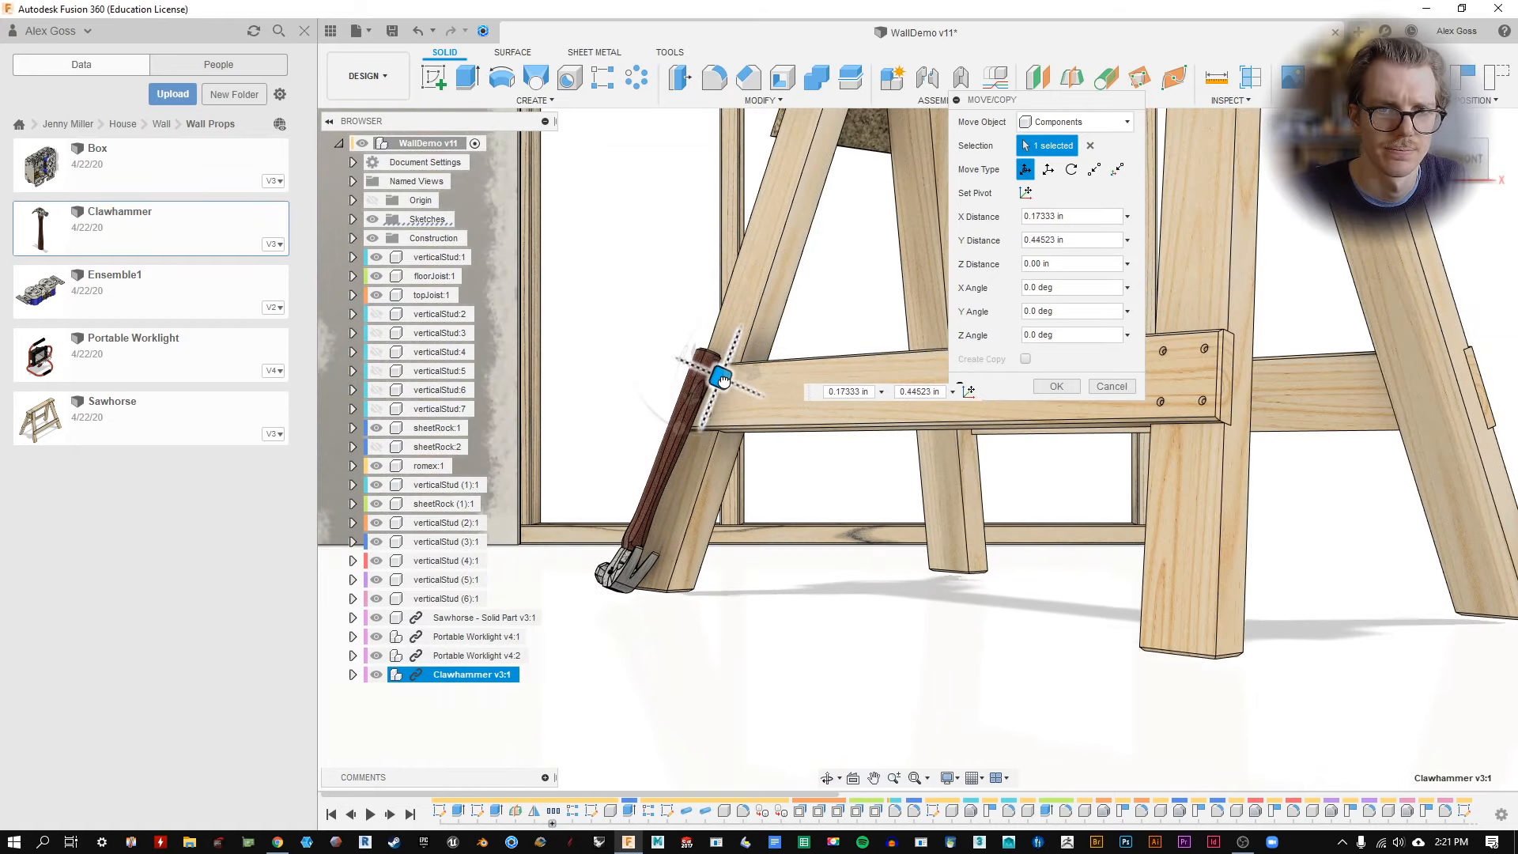
# Rotate the clawhammer about 17 degrees about its Y axis to adjust how its head faces.
pyautogui.keyDown('shift'); pyautogui.moveTo(716, 460); pyautogui.dragTo(885, 491, button='middle'); pyautogui.keyUp('shift')
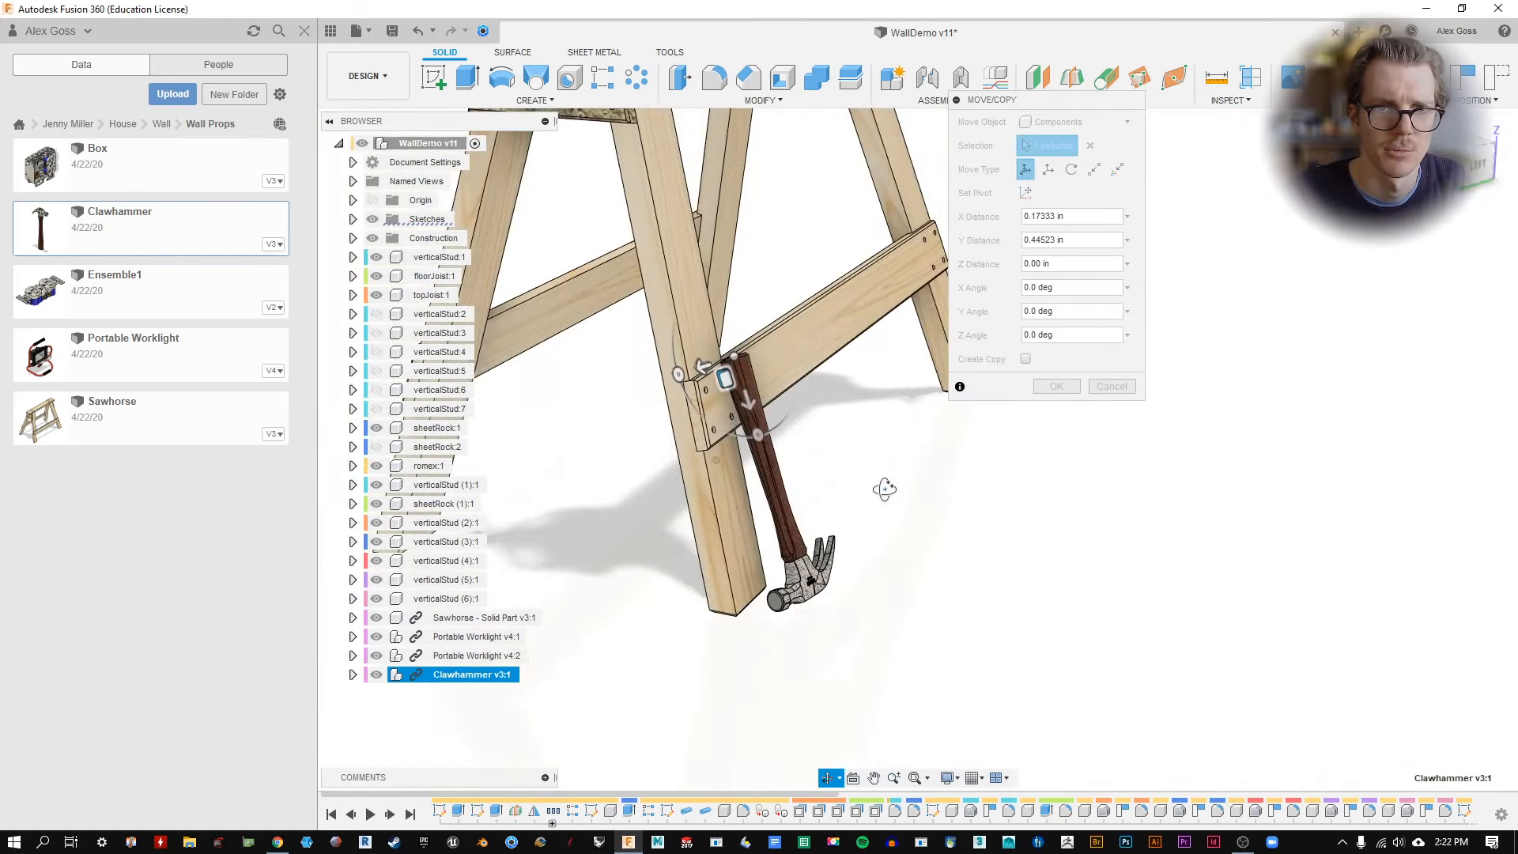
pyautogui.keyDown('shift'); pyautogui.moveTo(764, 456); pyautogui.dragTo(643, 437, button='middle'); pyautogui.keyUp('shift')
pyautogui.moveTo(680, 295); pyautogui.dragTo(624, 313)
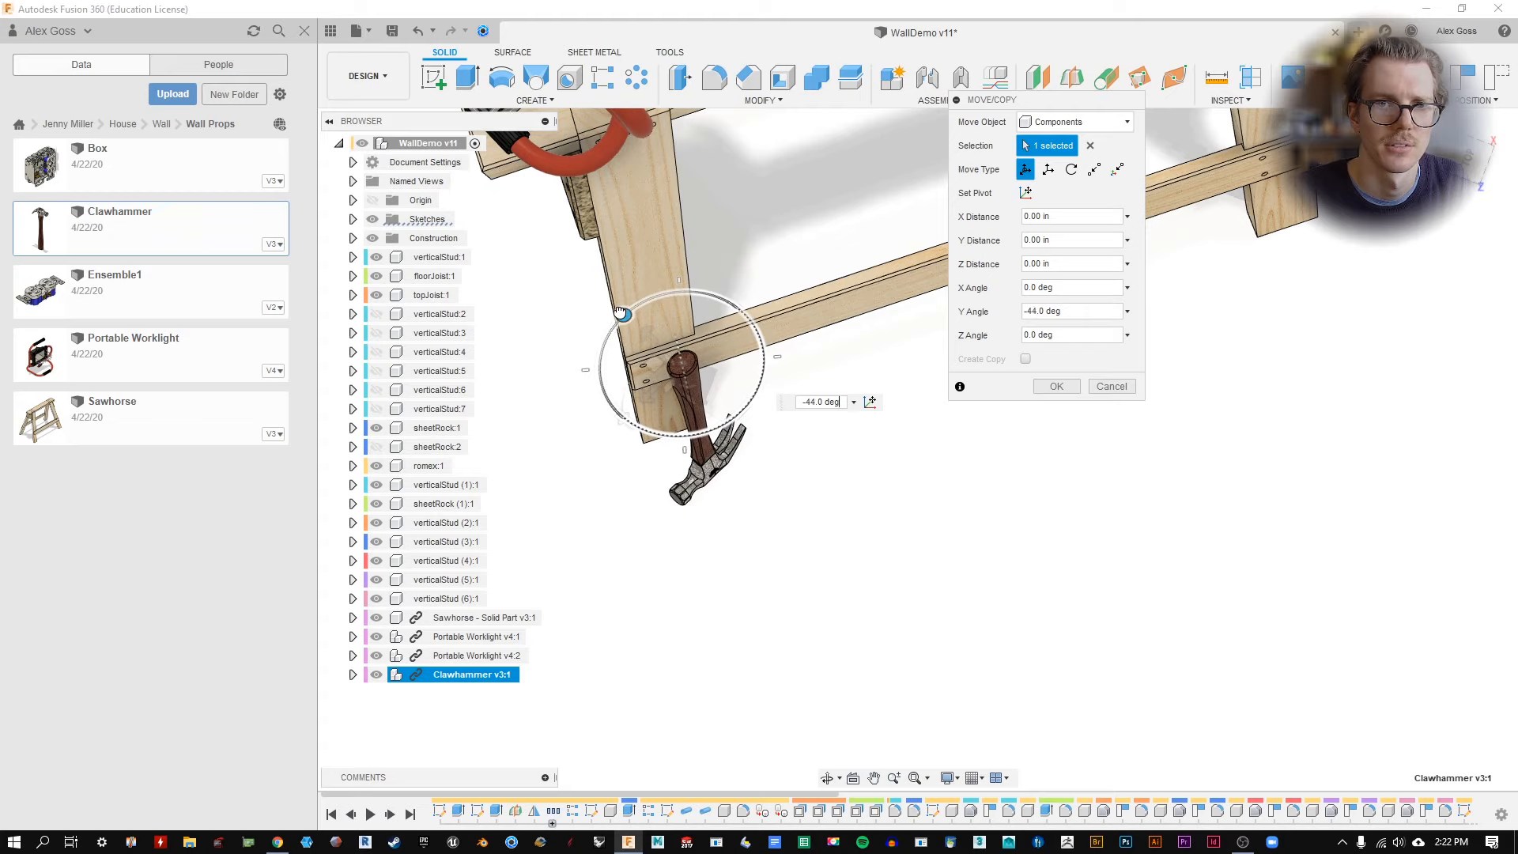
pyautogui.keyDown('shift'); pyautogui.moveTo(672, 395); pyautogui.dragTo(735, 540, button='middle'); pyautogui.keyUp('shift')
pyautogui.keyDown('shift'); pyautogui.moveTo(819, 363); pyautogui.dragTo(756, 329, button='middle'); pyautogui.keyUp('shift')
pyautogui.moveTo(732, 293); pyautogui.dragTo(825, 294)
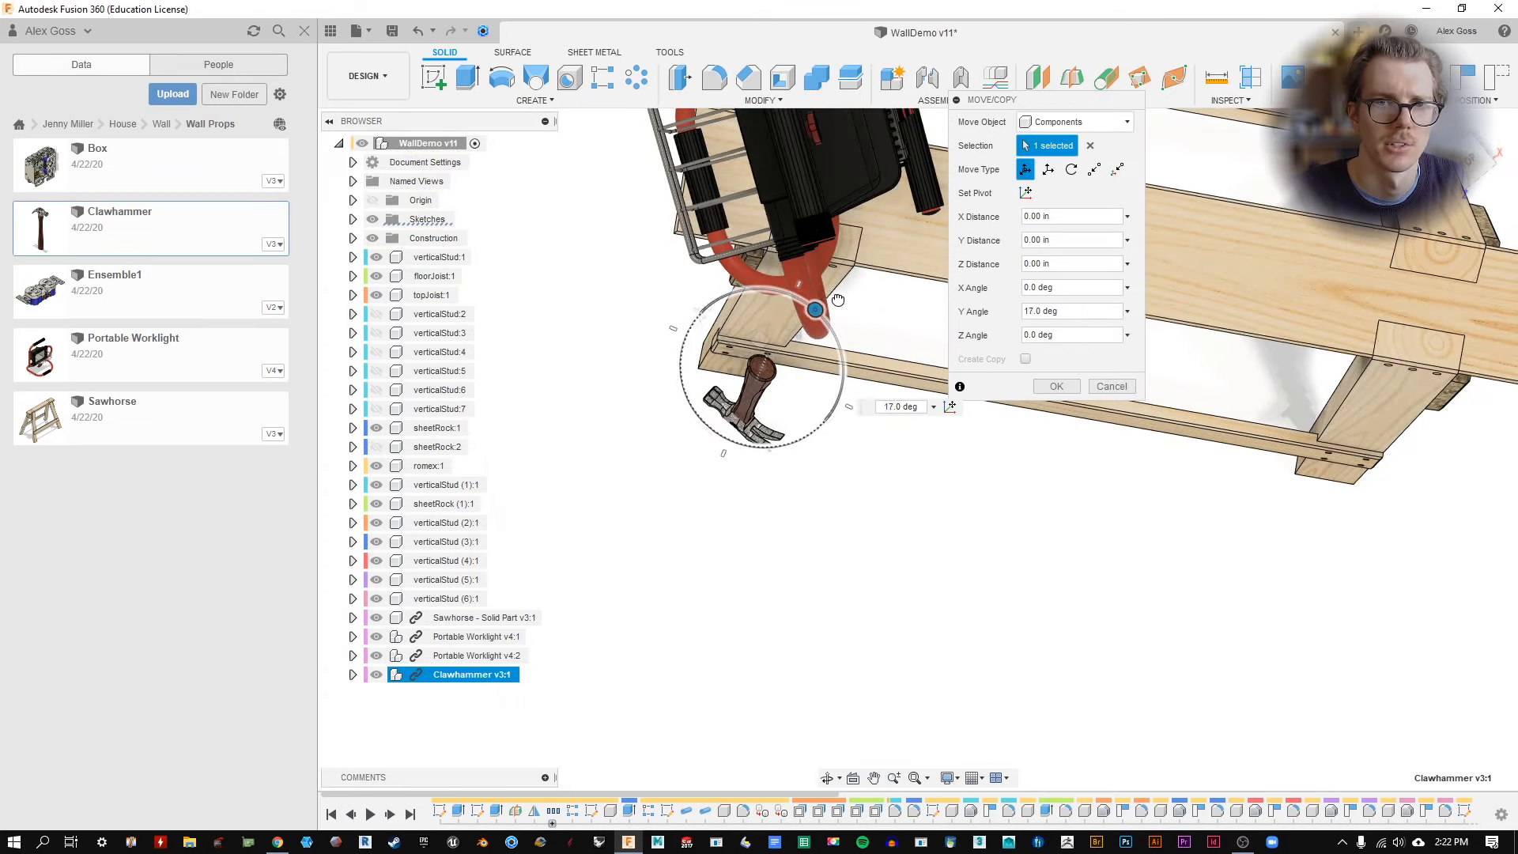
# Move the clawhammer about -1.62 in in Y and -7.86 in in Z, along the sawhorse's lower rail.
pyautogui.keyDown('shift'); pyautogui.moveTo(844, 304); pyautogui.dragTo(802, 474, button='middle'); pyautogui.keyUp('shift')
pyautogui.moveTo(802, 474); pyautogui.dragTo(832, 484)
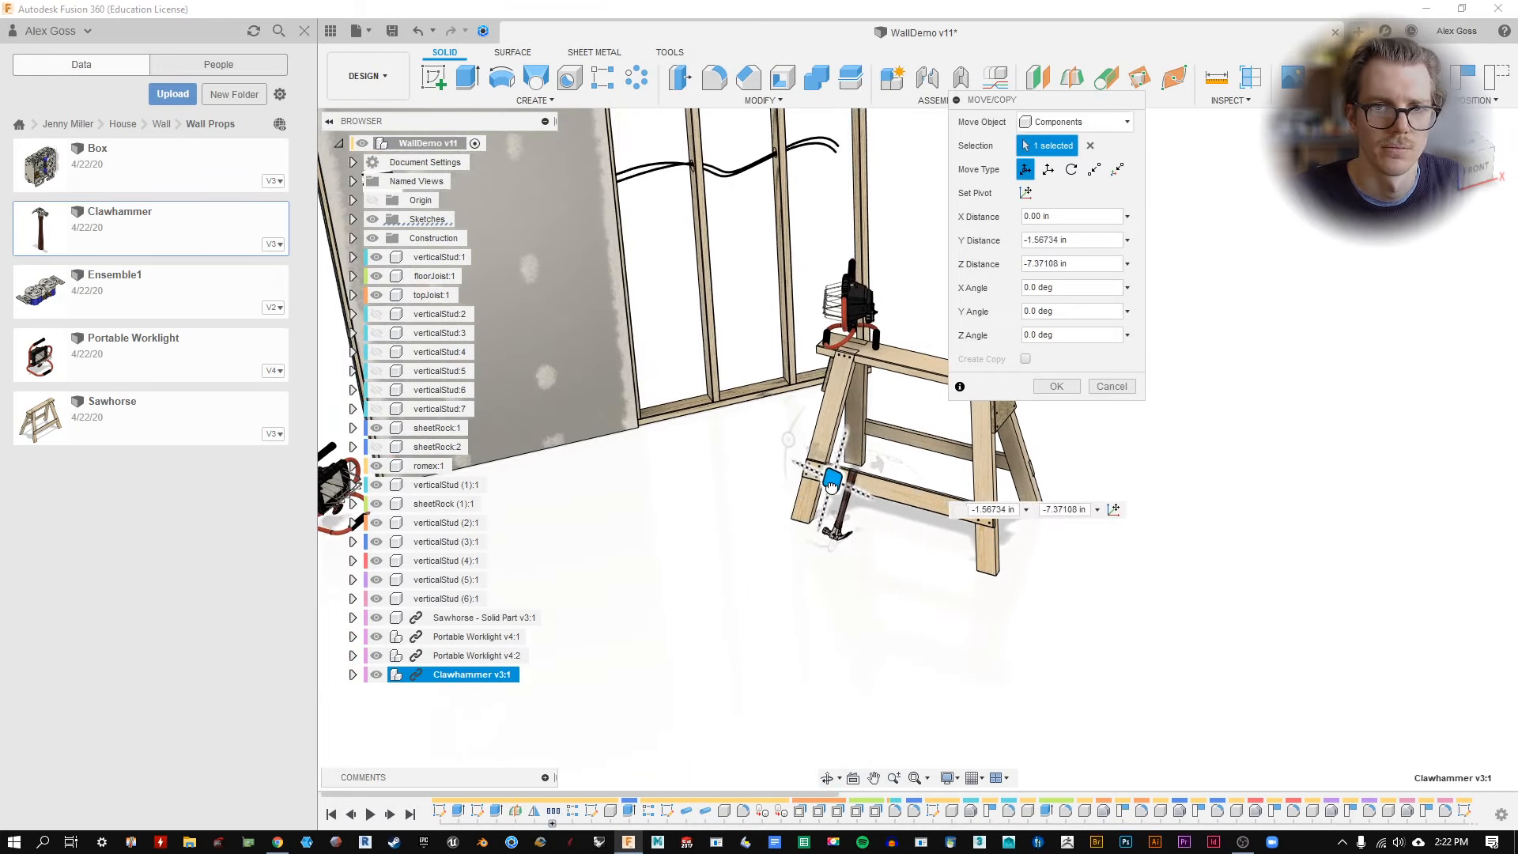
pyautogui.keyDown('shift'); pyautogui.moveTo(834, 484); pyautogui.dragTo(918, 519, button='middle'); pyautogui.keyUp('shift')
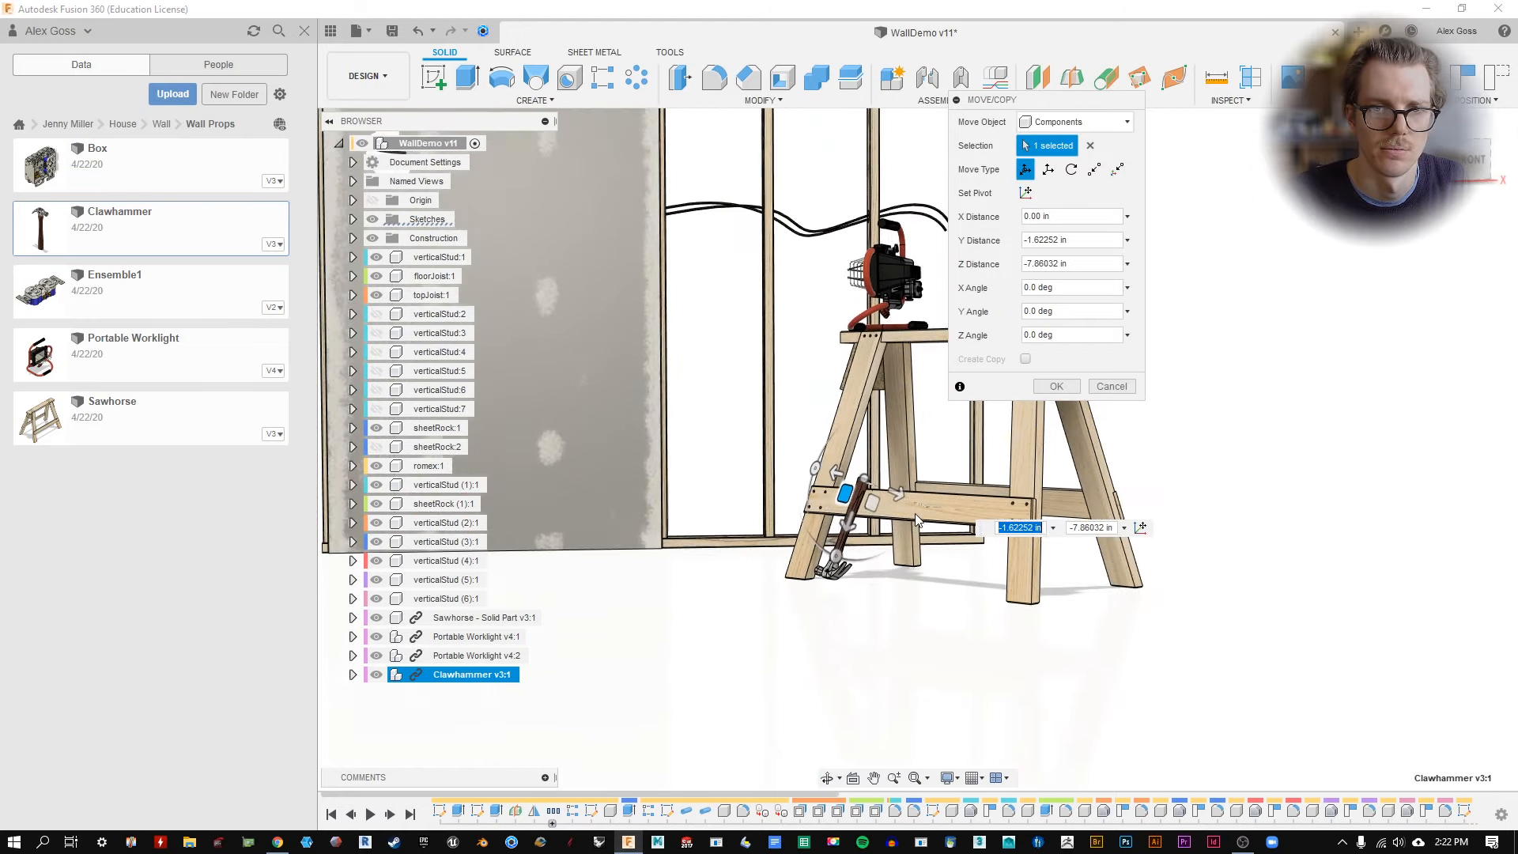
# Shift the clawhammer about 1.63 in in X and -0.14 in in Y so it leans against the sawhorse rail.
pyautogui.moveTo(836, 491); pyautogui.dragTo(848, 497)
pyautogui.keyDown('shift'); pyautogui.moveTo(848, 497); pyautogui.dragTo(917, 504, button='middle'); pyautogui.keyUp('shift')
pyautogui.moveTo(919, 505)
pyautogui.mouseDown()
pyautogui.moveTo(947, 510)
pyautogui.moveTo(922, 506)
pyautogui.mouseUp()
pyautogui.scroll(4, 1008, 553)
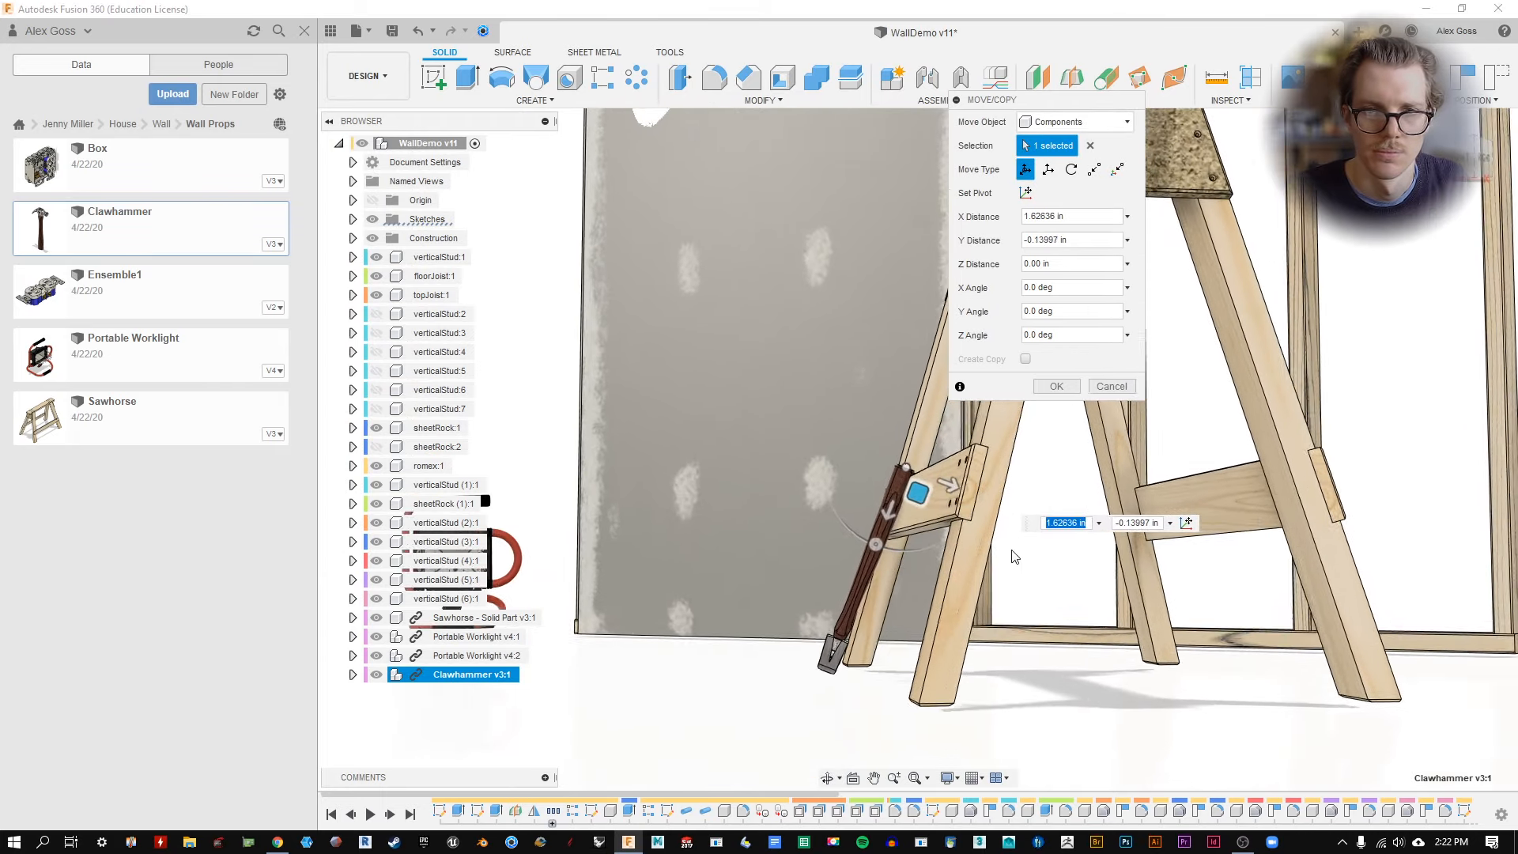
# Place the clawhammer against the sawhorse's lower rail, offset about 1.36 in along X and -0.07 in along Y.
pyautogui.scroll(2, 941, 521)
pyautogui.moveTo(865, 445); pyautogui.dragTo(860, 450)
pyautogui.keyDown('shift'); pyautogui.moveTo(868, 558); pyautogui.dragTo(871, 593, button='middle'); pyautogui.keyUp('shift')
pyautogui.scroll(-4, 871, 595)
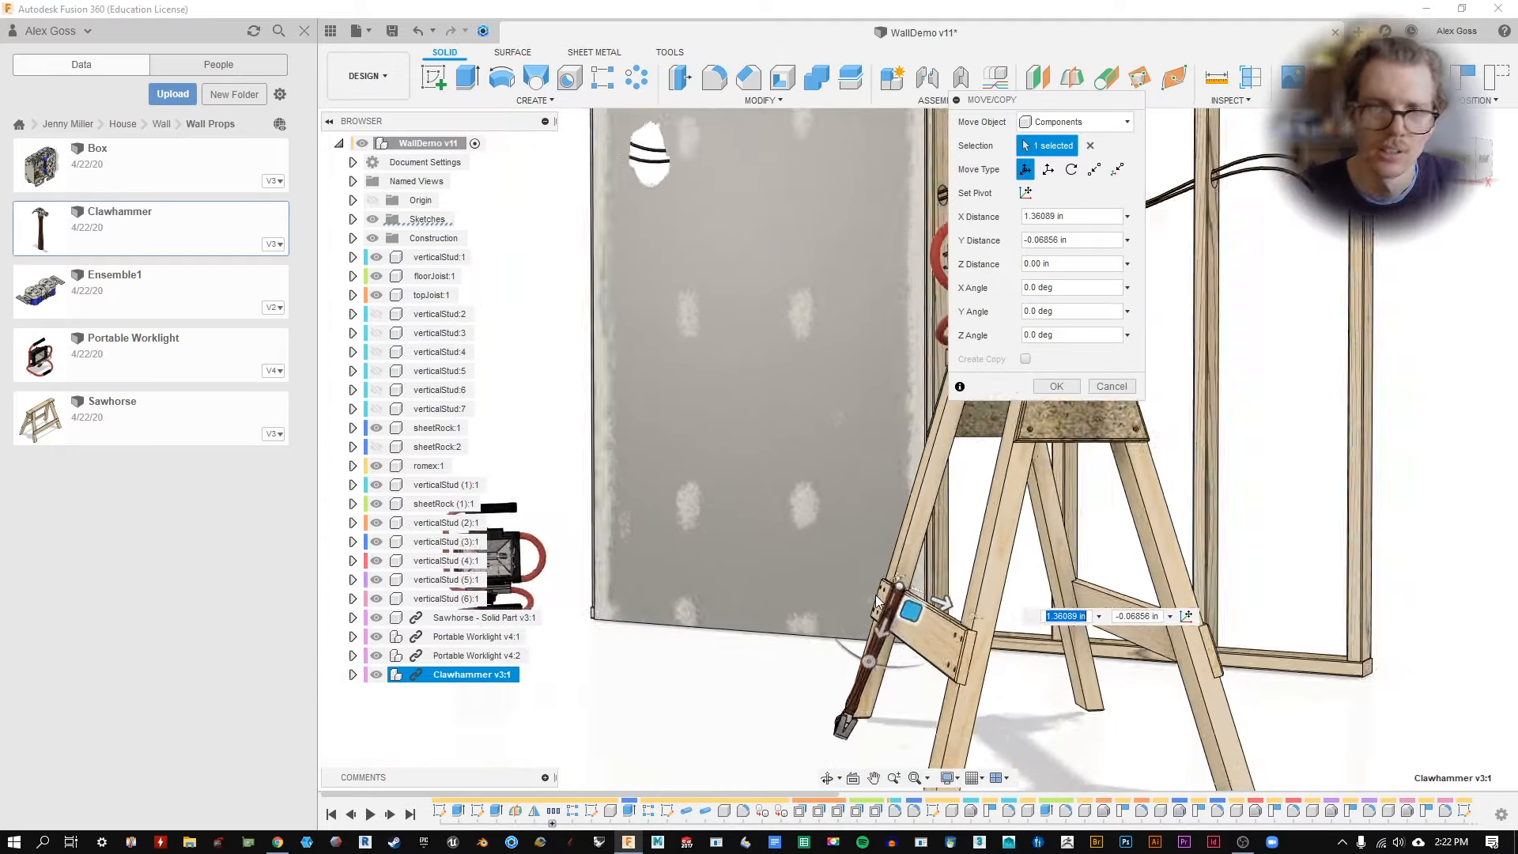
pyautogui.scroll(-2, 876, 595)
pyautogui.keyDown('shift'); pyautogui.moveTo(791, 554); pyautogui.dragTo(658, 512, button='middle'); pyautogui.keyUp('shift')
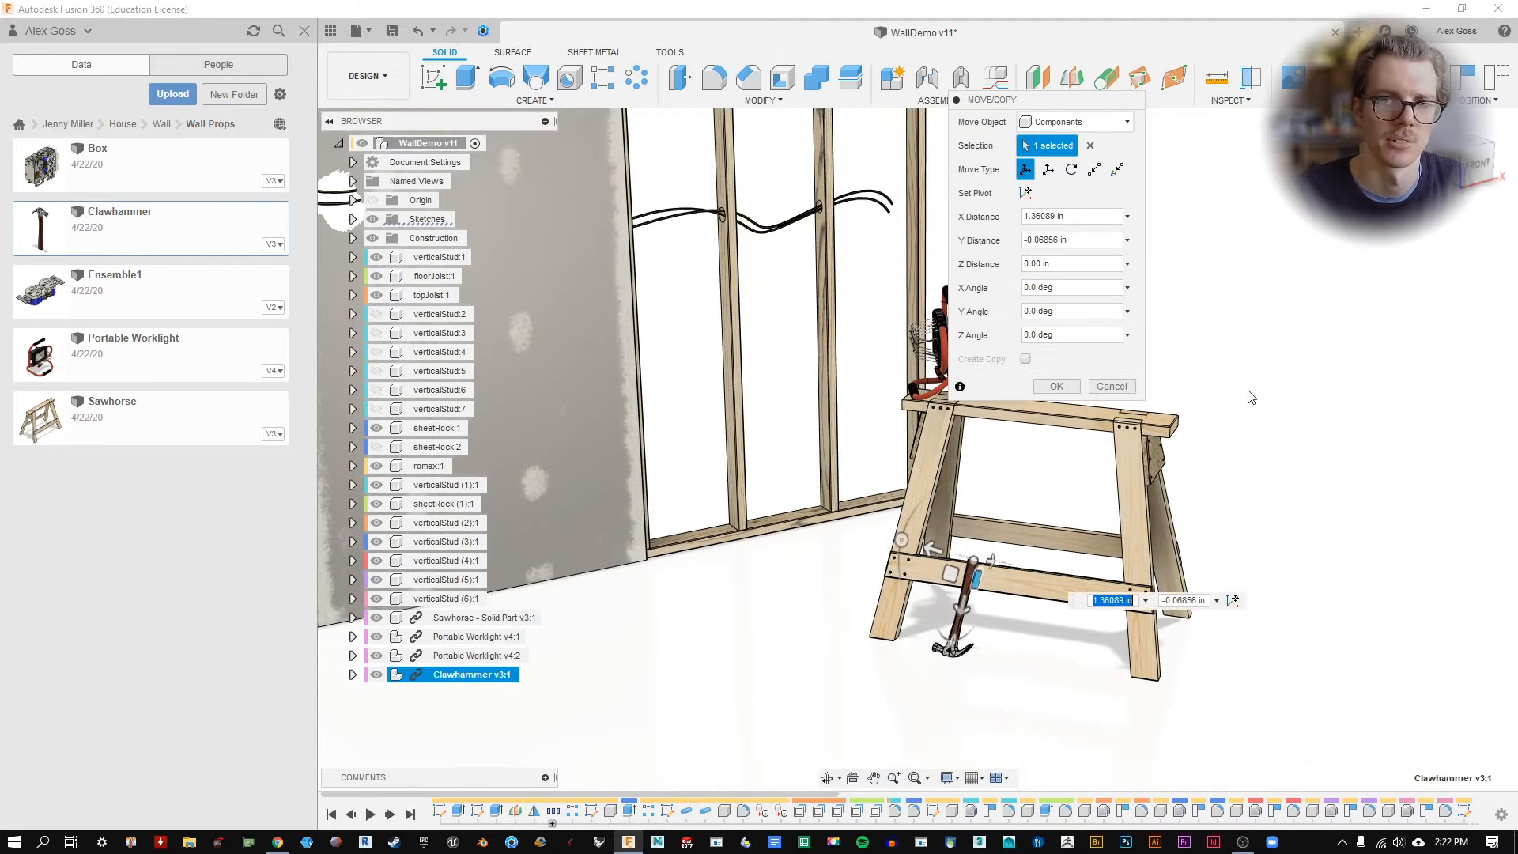
pyautogui.click(1056, 386)
pyautogui.scroll(-5, 1222, 442)
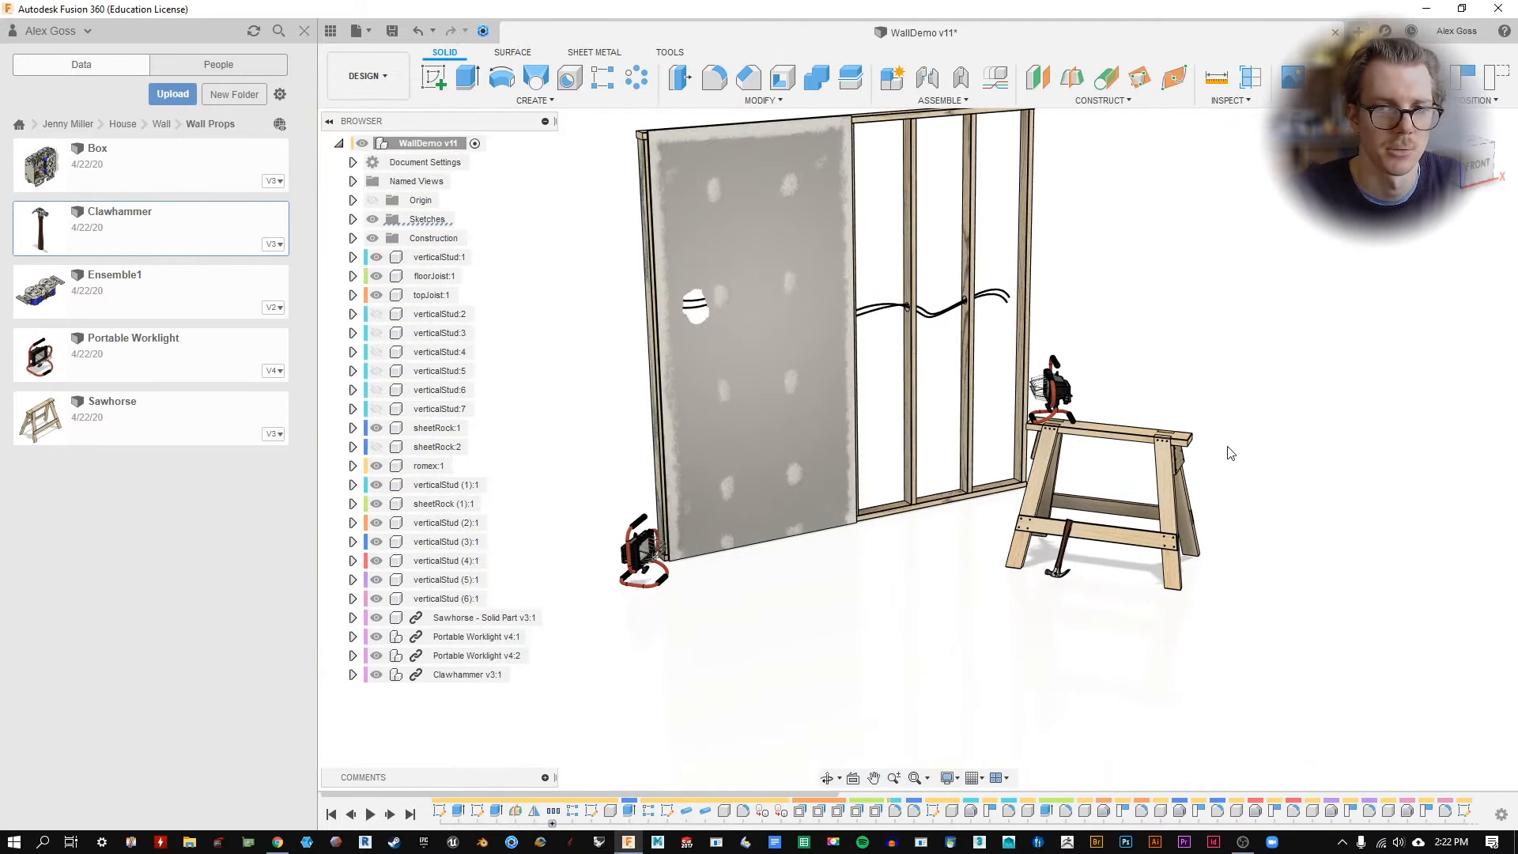
# Insert the Box component from the Wall Props folder into the current design.
pyautogui.moveTo(1228, 447); pyautogui.dragTo(1150, 522, button='middle')
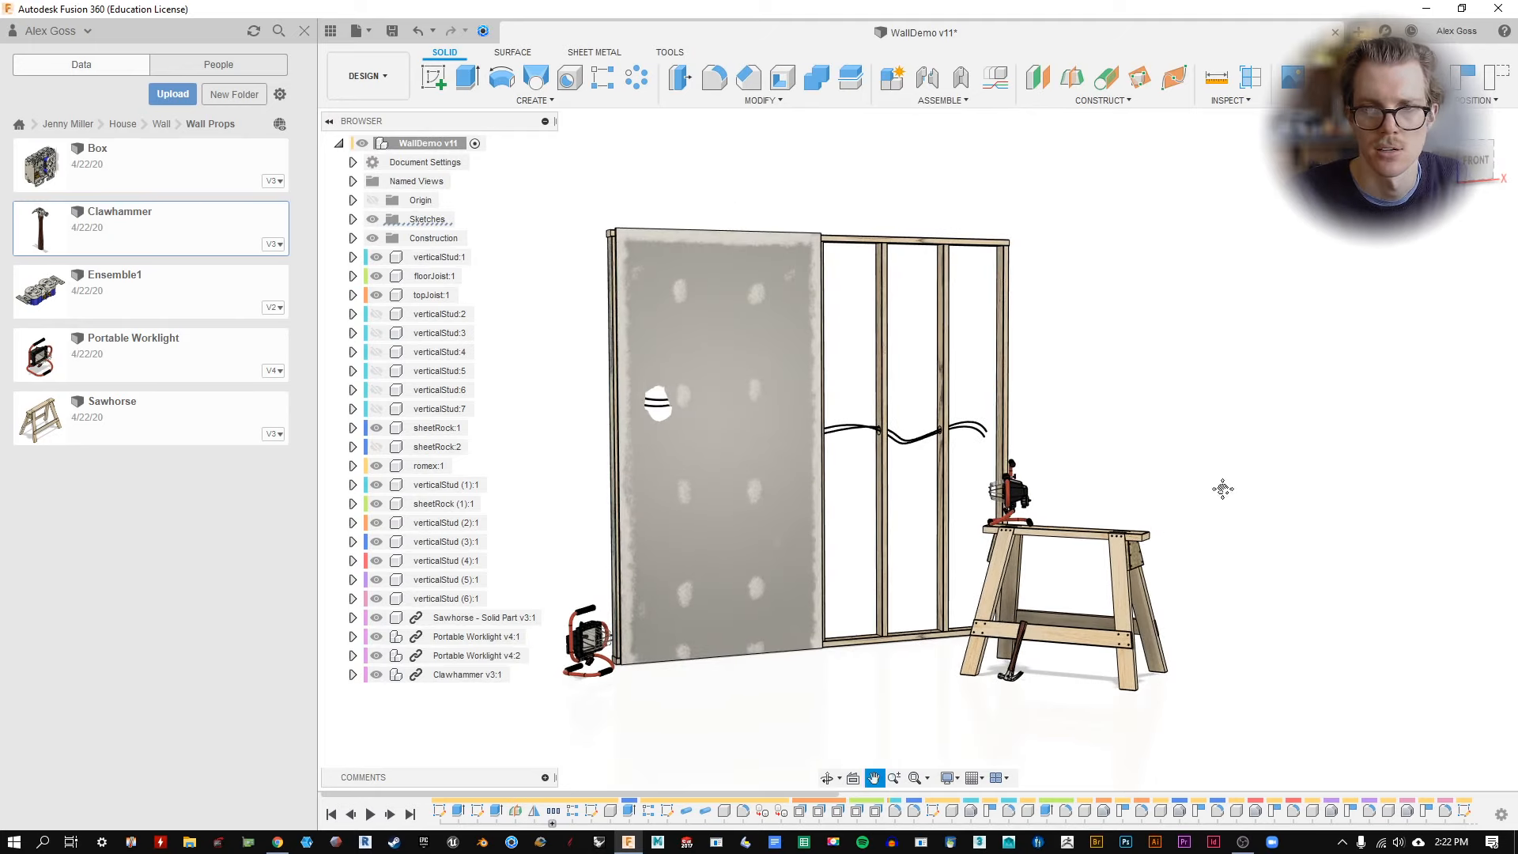
pyautogui.moveTo(1223, 490); pyautogui.dragTo(1198, 473, button='middle')
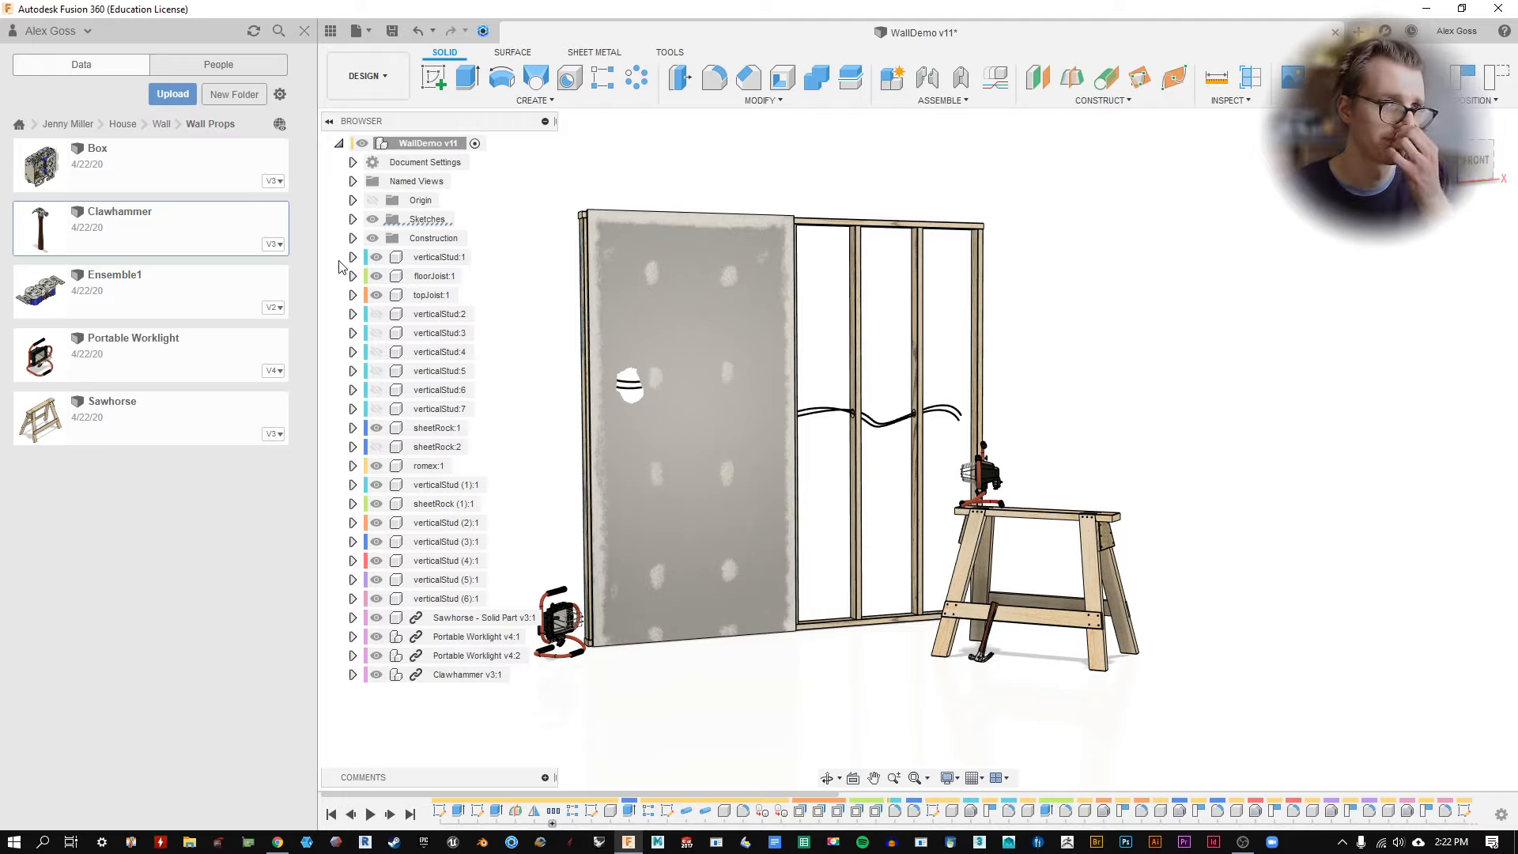
pyautogui.rightClick(79, 172)
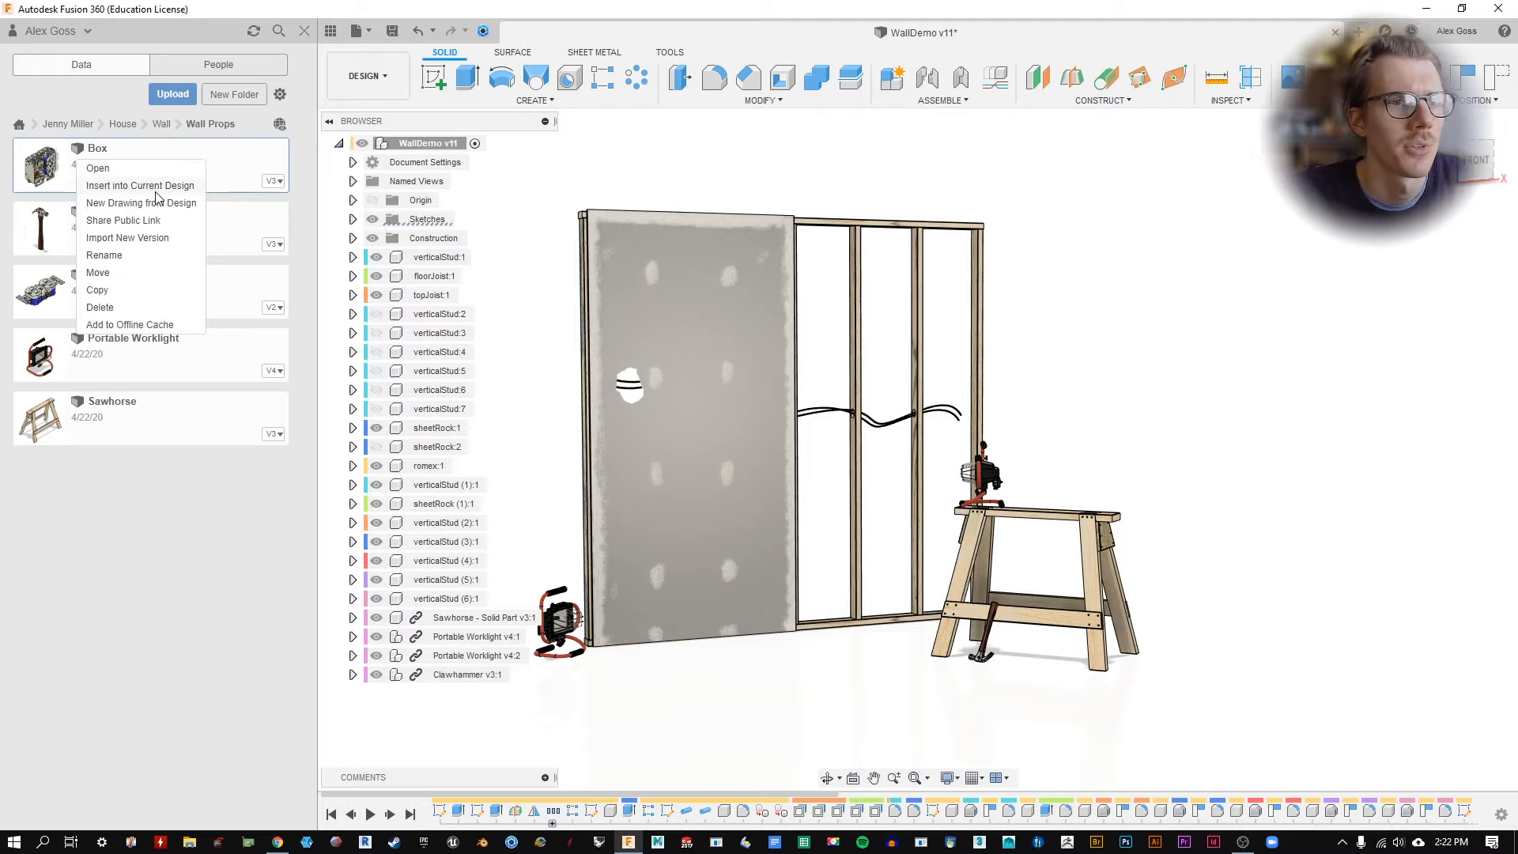
pyautogui.click(155, 192)
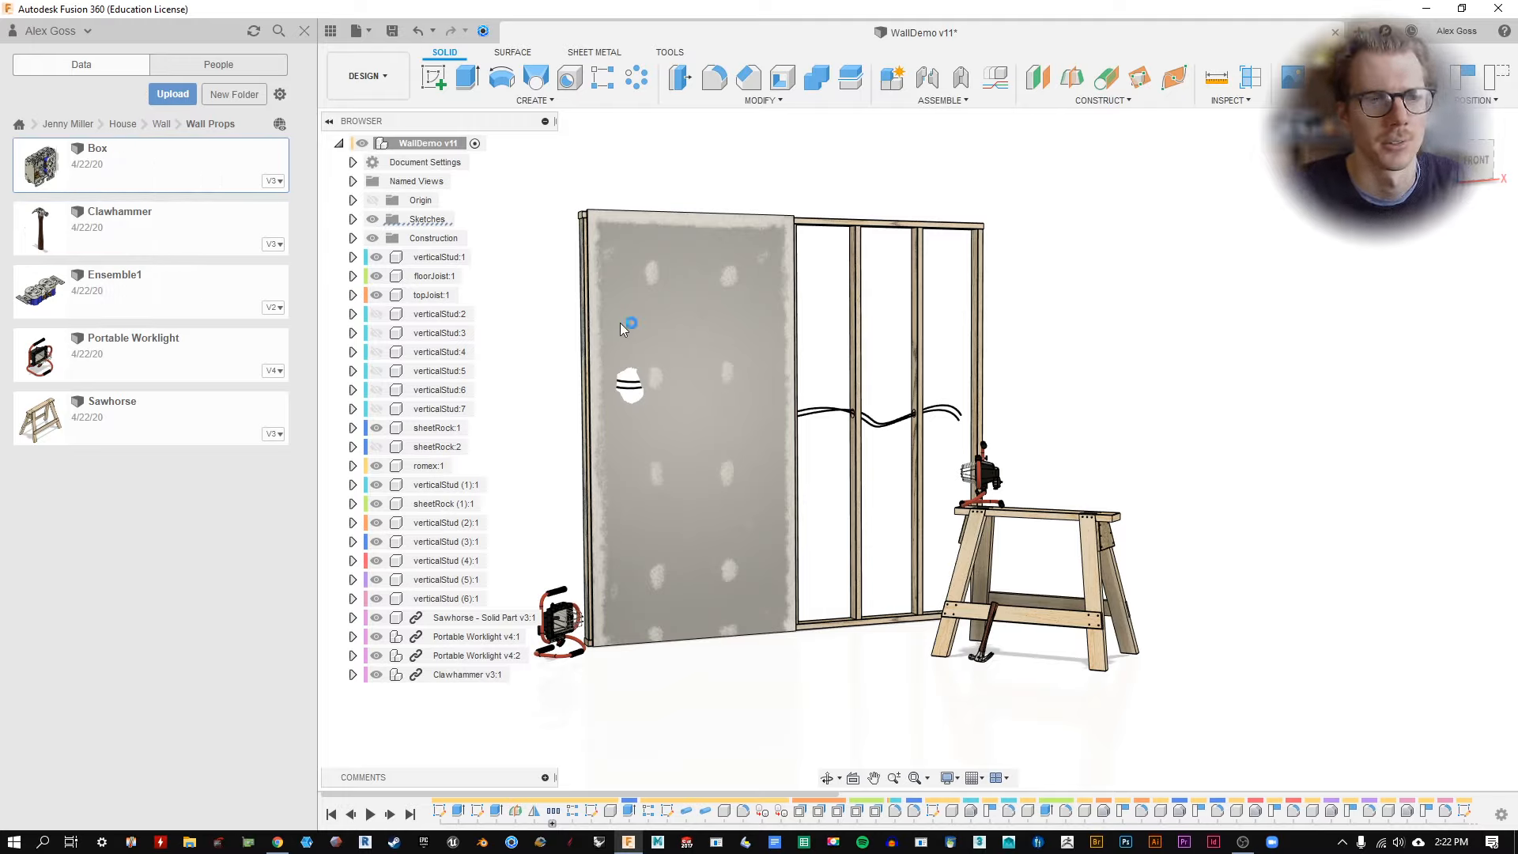
pyautogui.scroll(5, 933, 652)
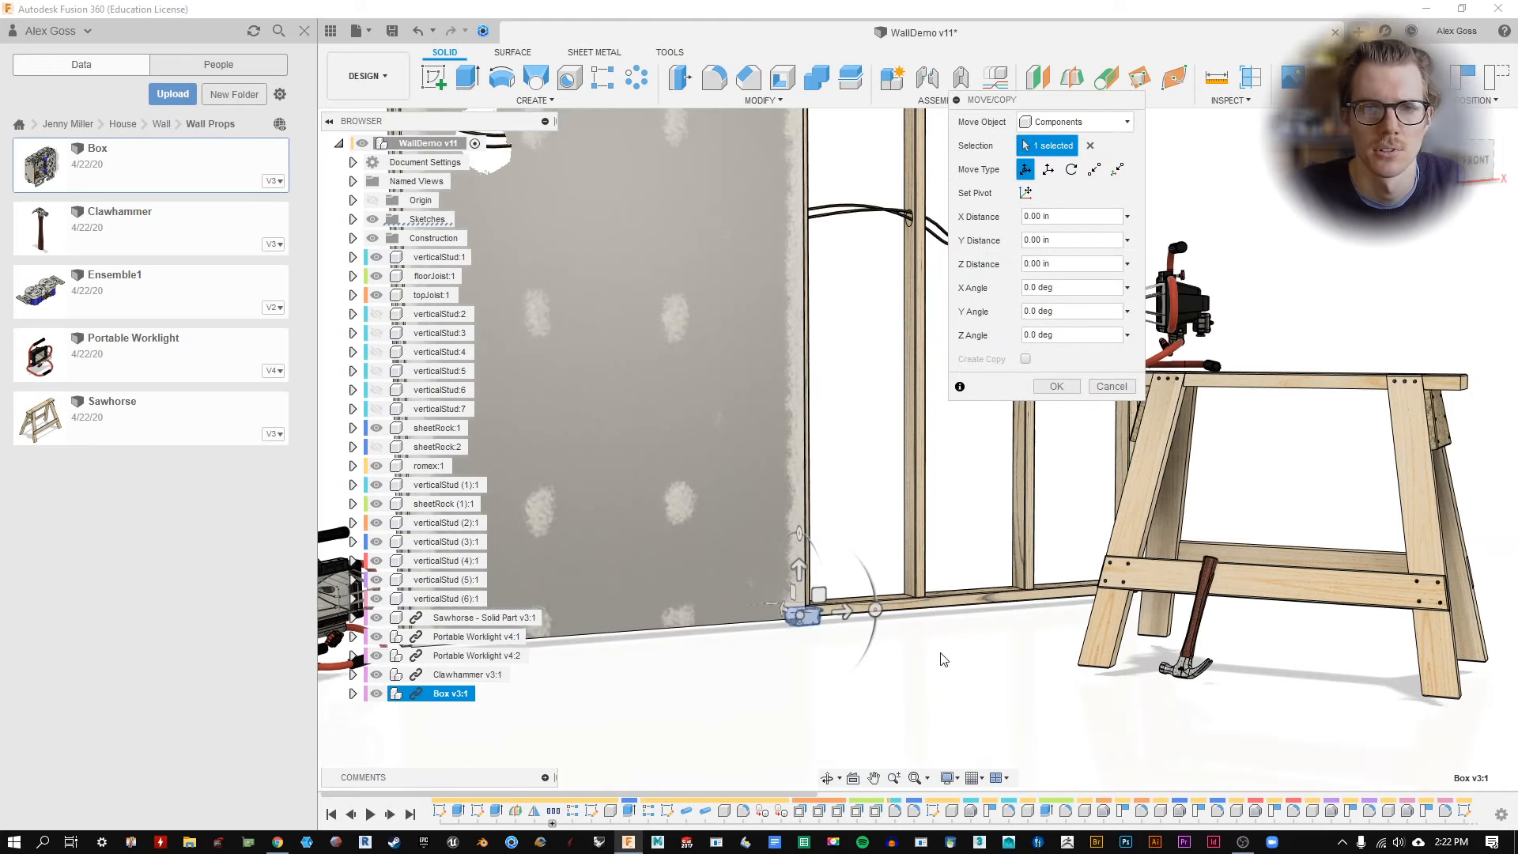
# Orient the box with rotations of 90 degrees about X and about 89 degrees about Z, and raise it about 8.8 in into the stud bay.
pyautogui.moveTo(805, 546); pyautogui.dragTo(835, 636)
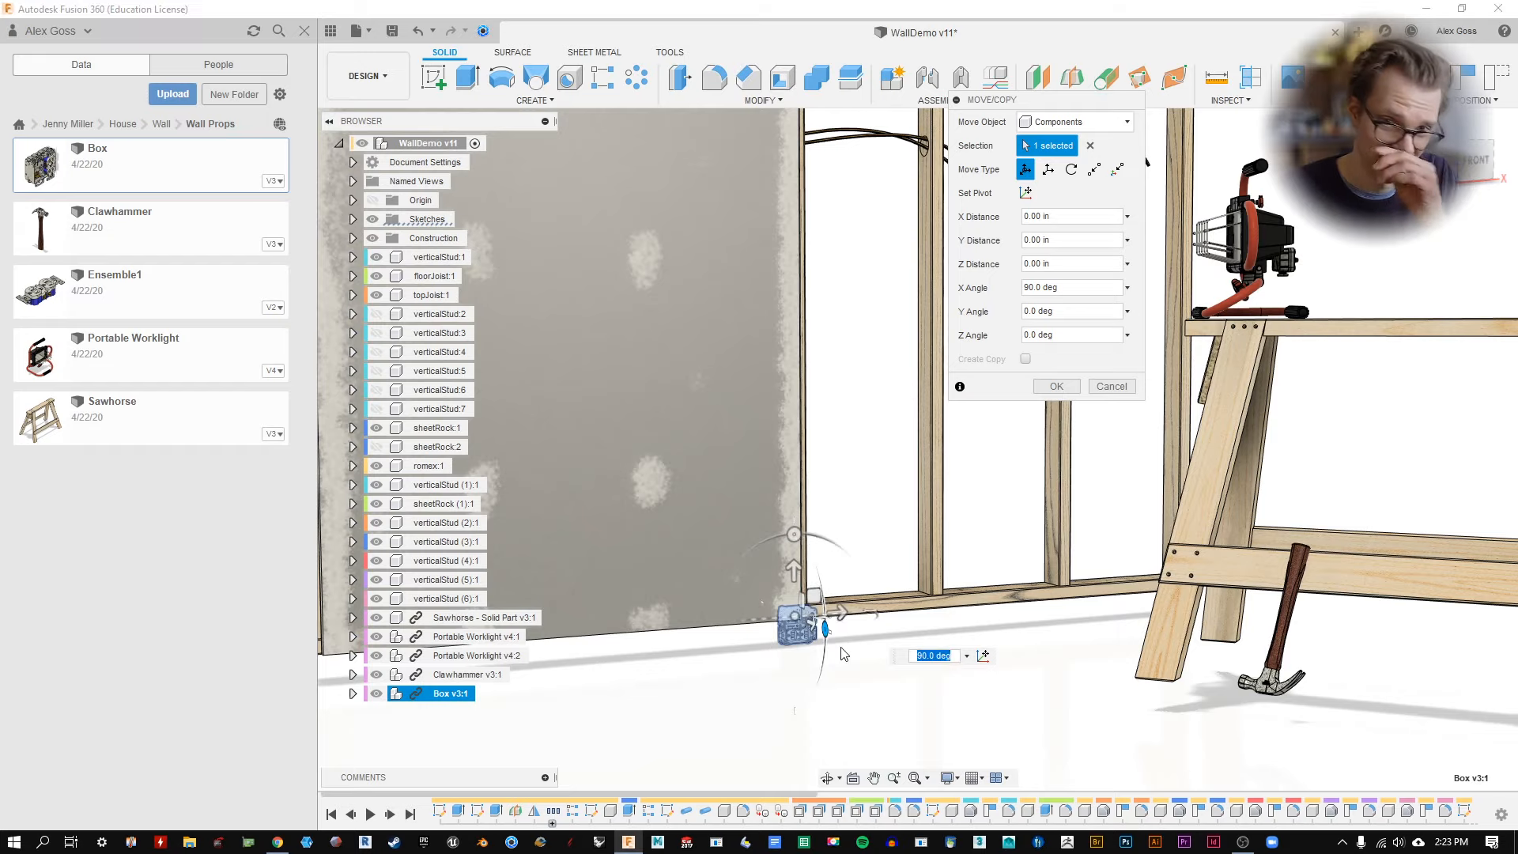
pyautogui.moveTo(814, 596); pyautogui.dragTo(862, 511)
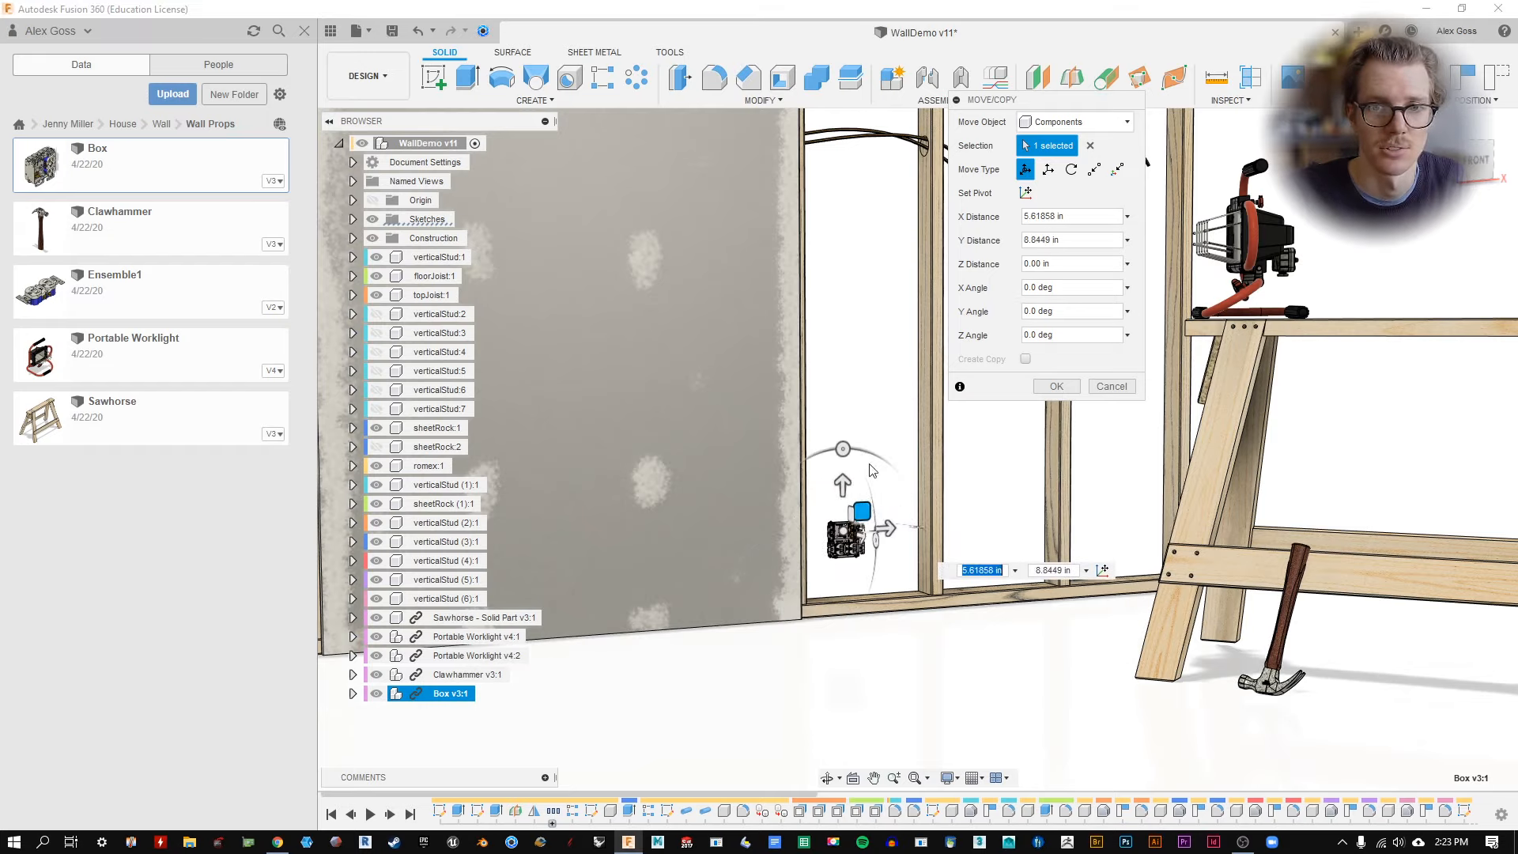
pyautogui.moveTo(844, 448); pyautogui.dragTo(746, 560)
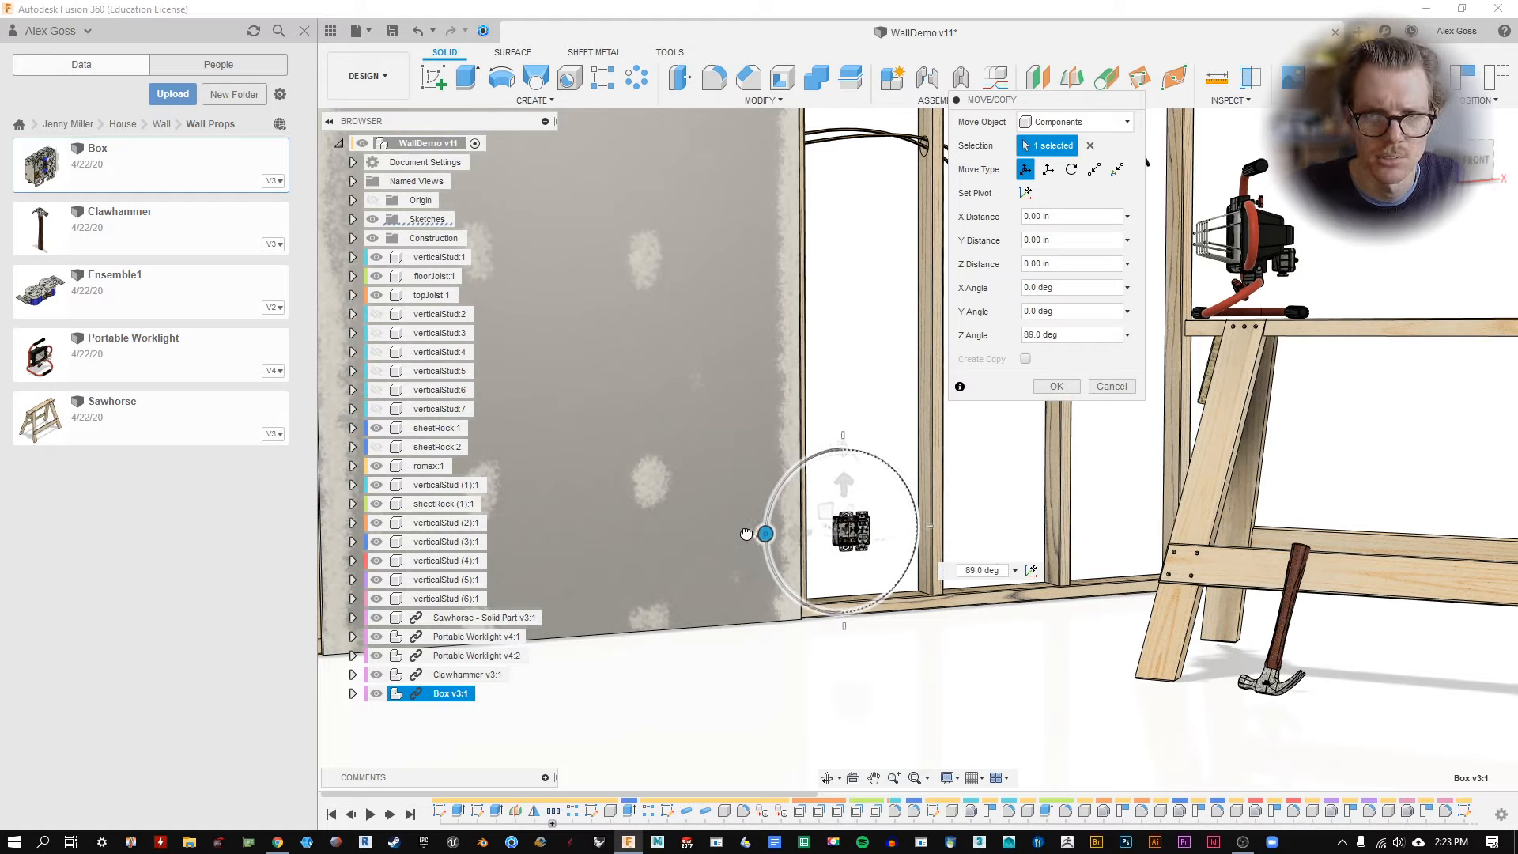
# Shift the box across to the last stud bay behind the sawhorse, about 3.3 in along X and -32.7 in along Y.
pyautogui.moveTo(826, 512); pyautogui.dragTo(883, 519)
pyautogui.moveTo(883, 519)
pyautogui.keyDown('shift'); pyautogui.mouseDown(button='middle')
pyautogui.moveTo(872, 555)
pyautogui.moveTo(880, 531)
pyautogui.mouseUp(button='middle'); pyautogui.keyUp('shift')
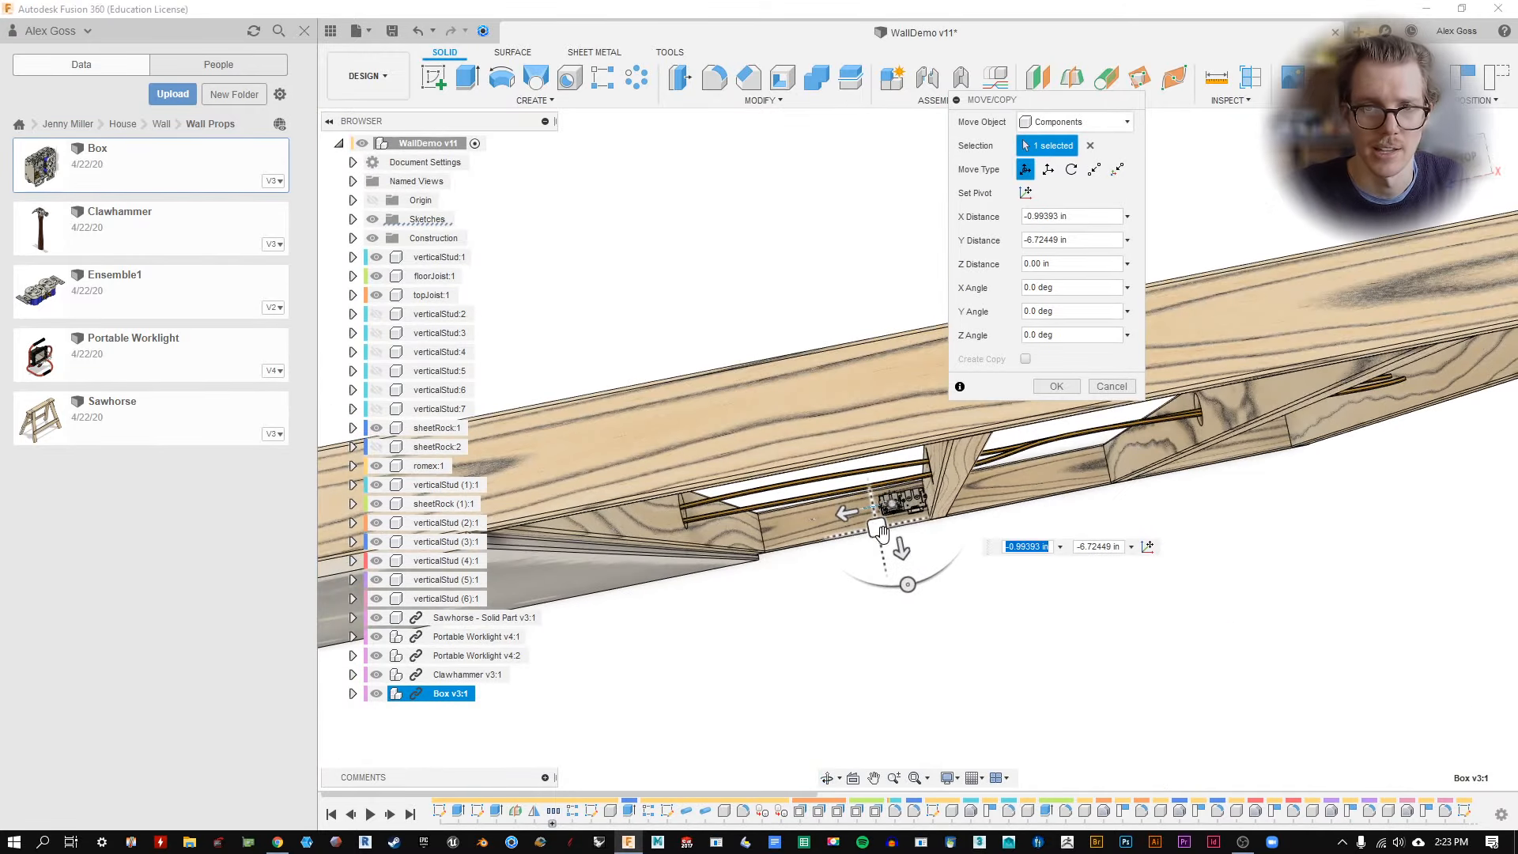
pyautogui.keyDown('shift'); pyautogui.moveTo(1017, 498); pyautogui.dragTo(1010, 432, button='middle'); pyautogui.keyUp('shift')
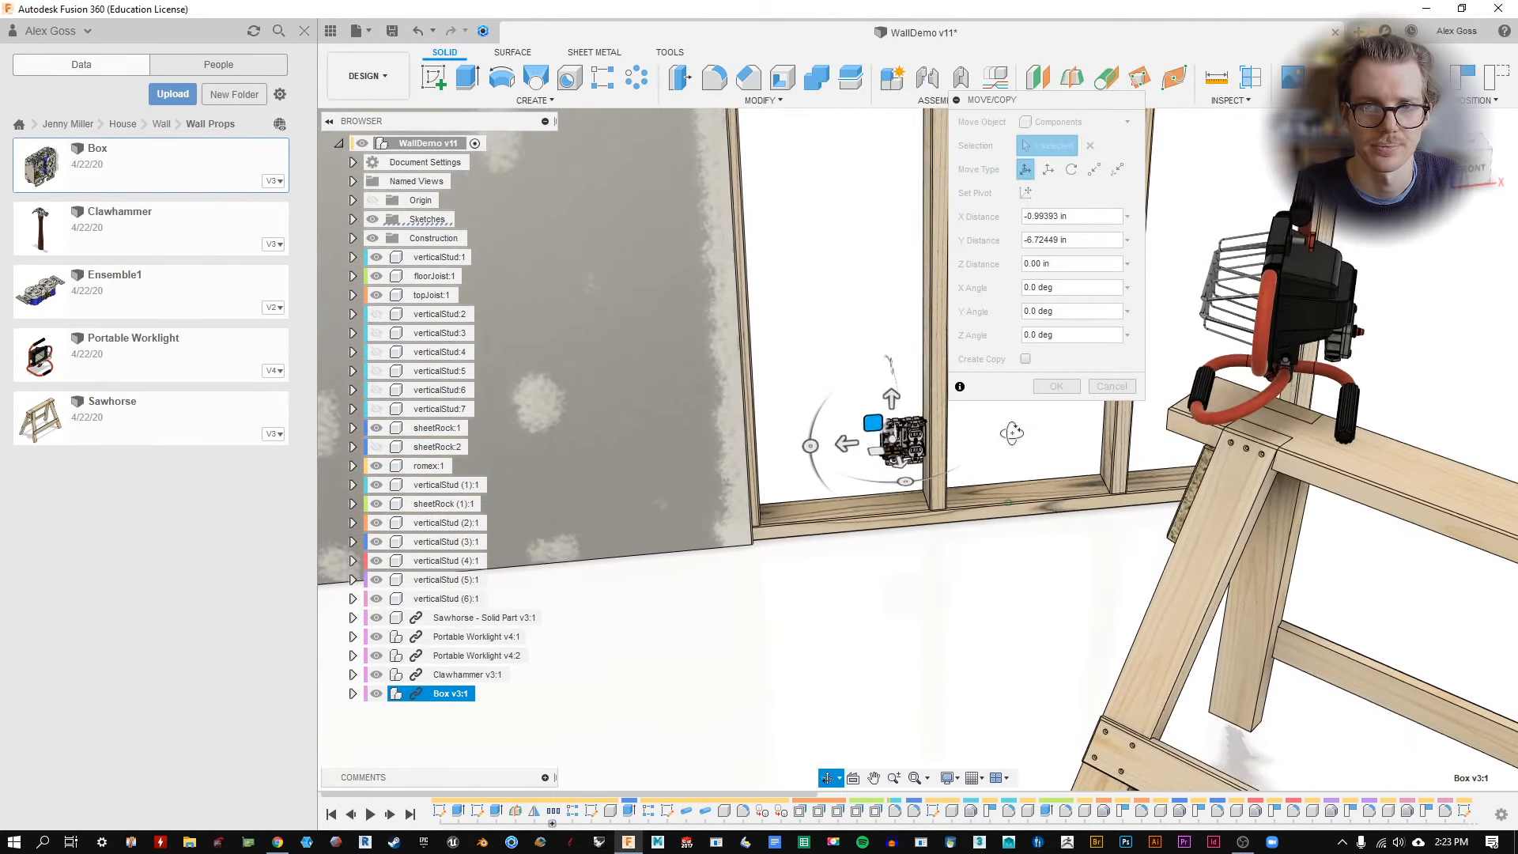
pyautogui.scroll(-4, 936, 482)
pyautogui.moveTo(855, 390); pyautogui.dragTo(725, 445, button='middle')
pyautogui.moveTo(755, 502); pyautogui.dragTo(934, 461)
pyautogui.scroll(1, 1003, 505)
pyautogui.click(1119, 515)
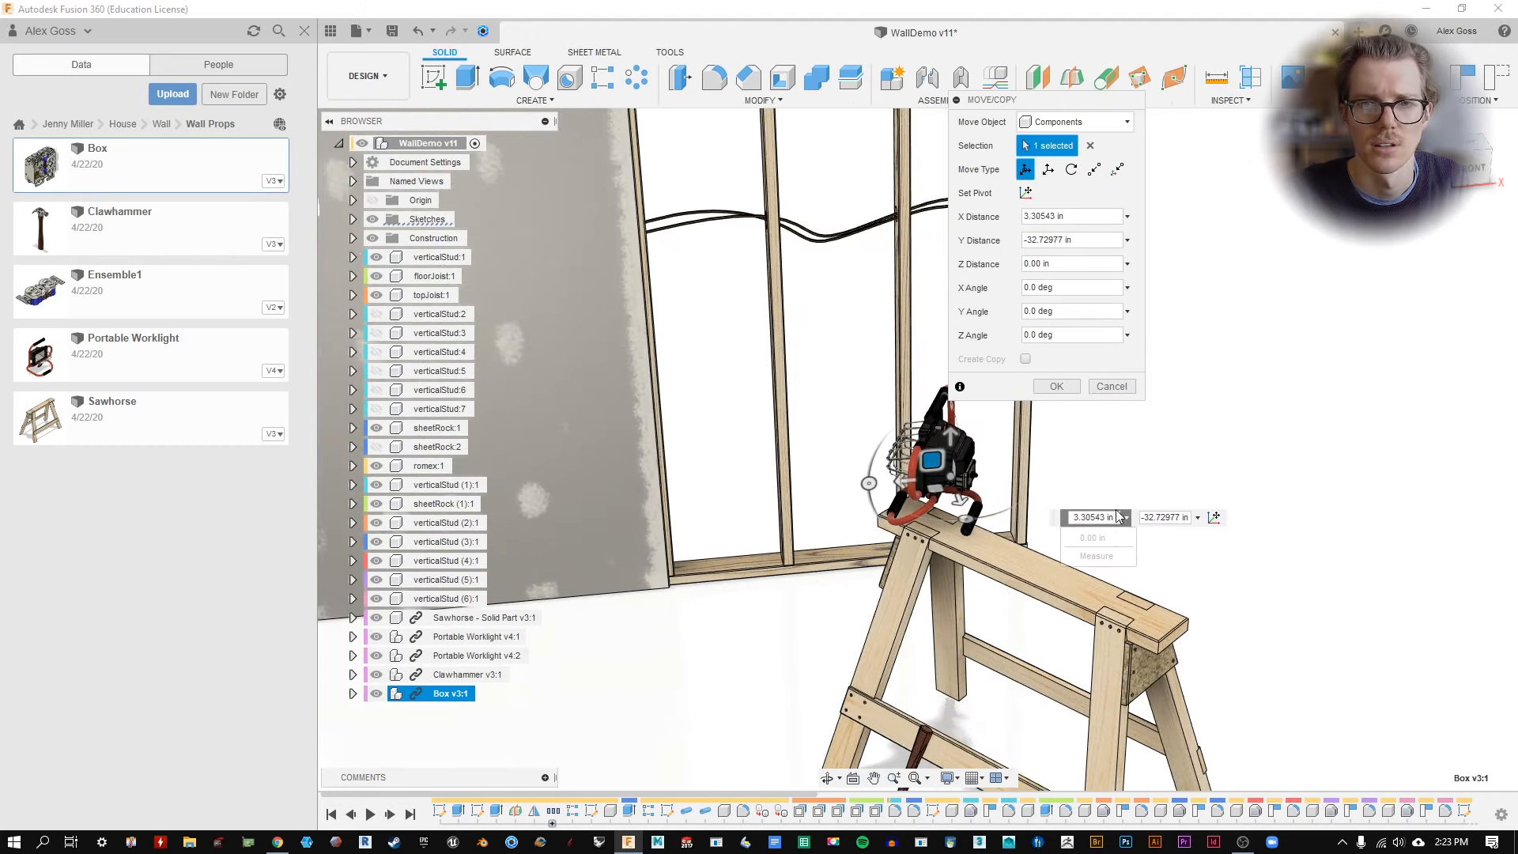
pyautogui.keyDown('shift'); pyautogui.moveTo(1203, 462); pyautogui.dragTo(1042, 558, button='middle'); pyautogui.keyUp('shift')
pyautogui.scroll(4, 1051, 556)
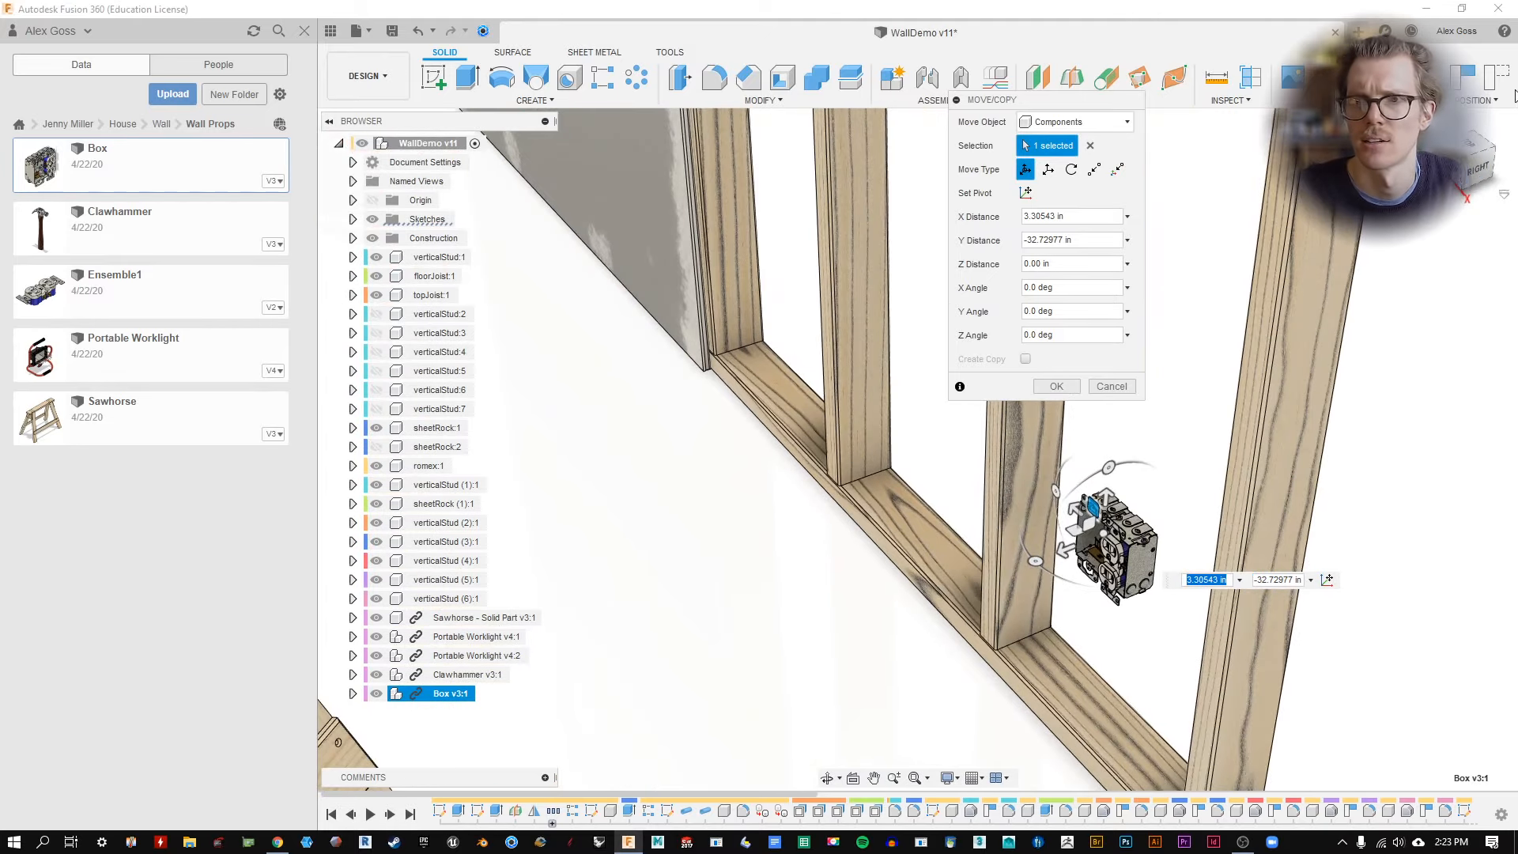
# Move the box 5 in along Y toward the neighbouring vertical stud.
pyautogui.click(1462, 174)
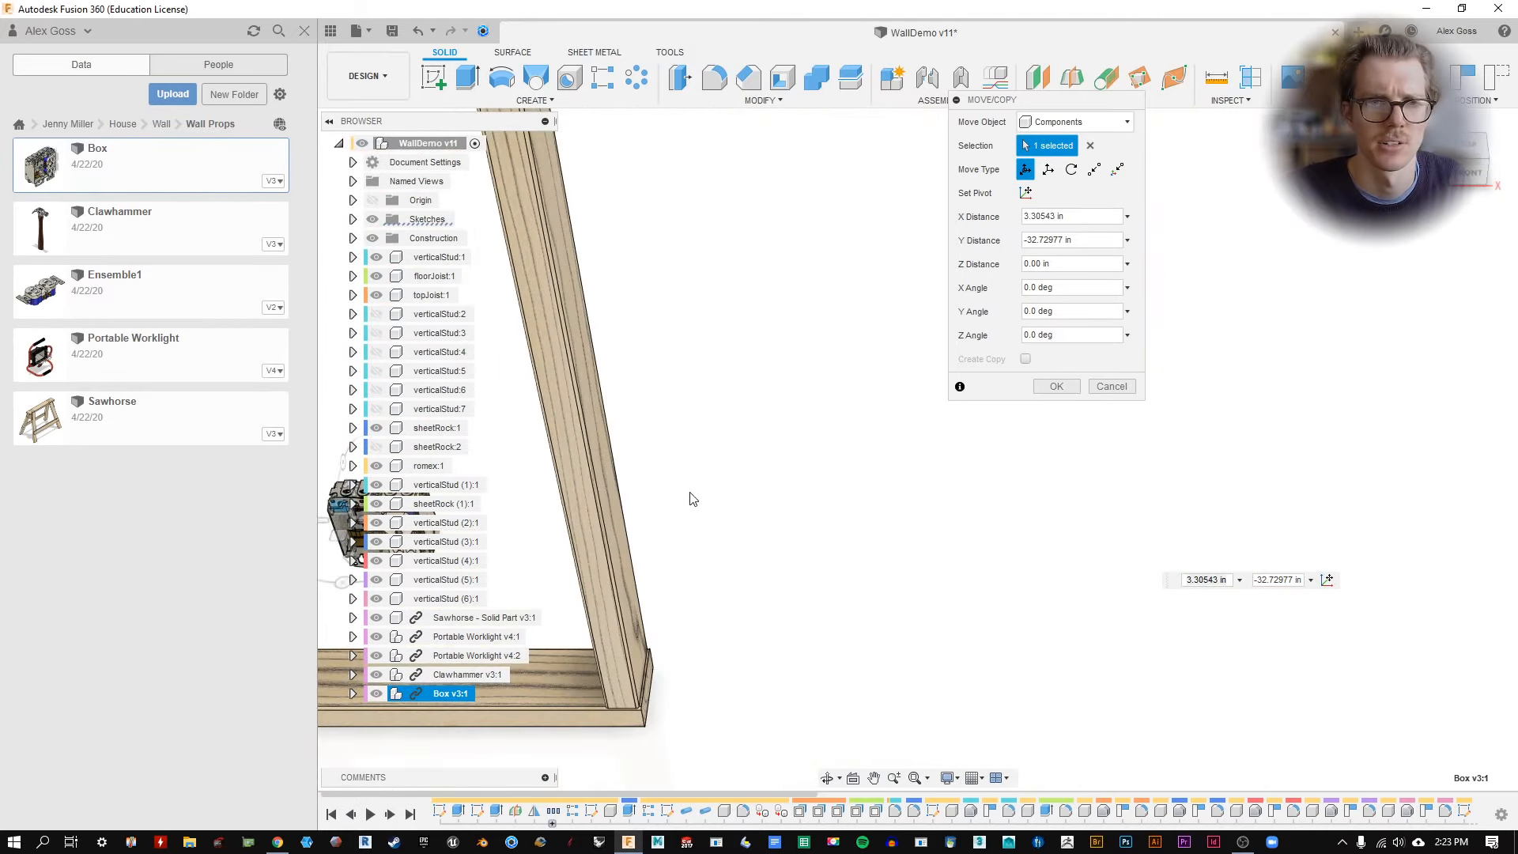
pyautogui.moveTo(692, 499); pyautogui.dragTo(1459, 515, button='middle')
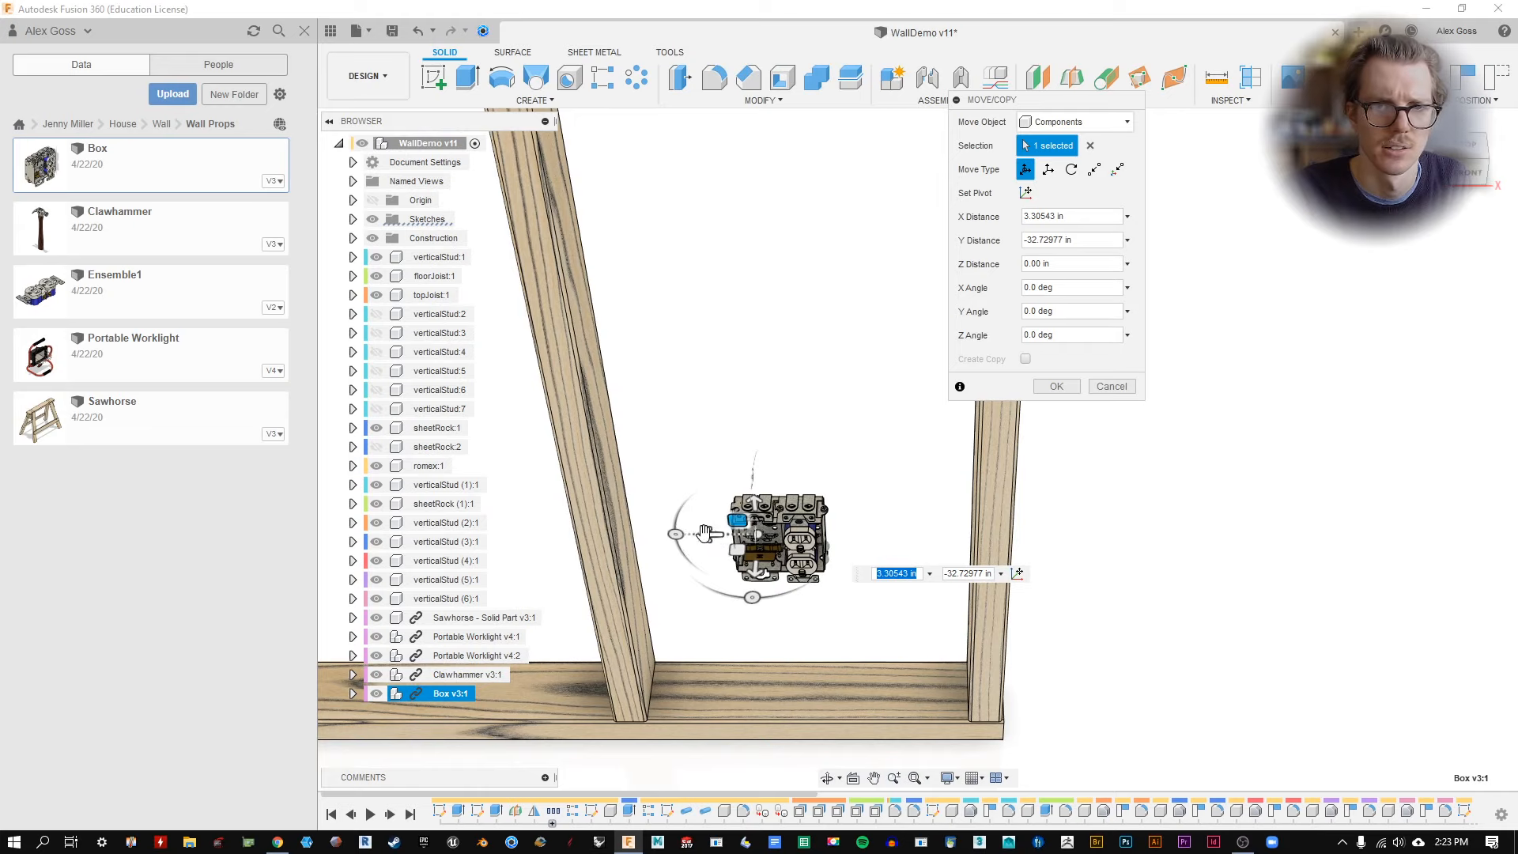
pyautogui.moveTo(705, 532); pyautogui.dragTo(593, 534)
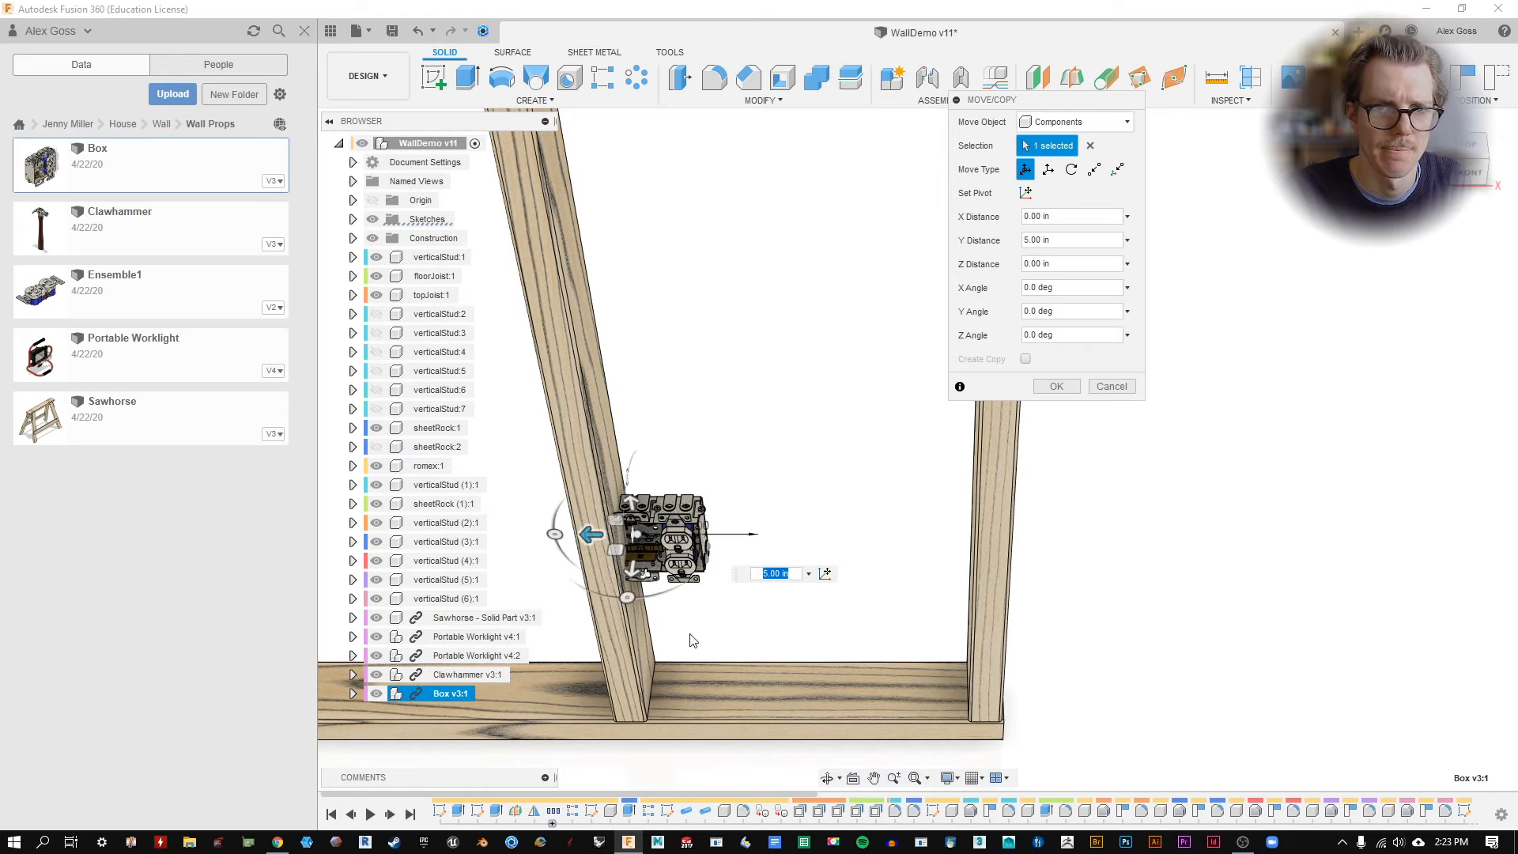
pyautogui.scroll(4, 637, 600)
pyautogui.moveTo(638, 583); pyautogui.dragTo(786, 593, button='middle')
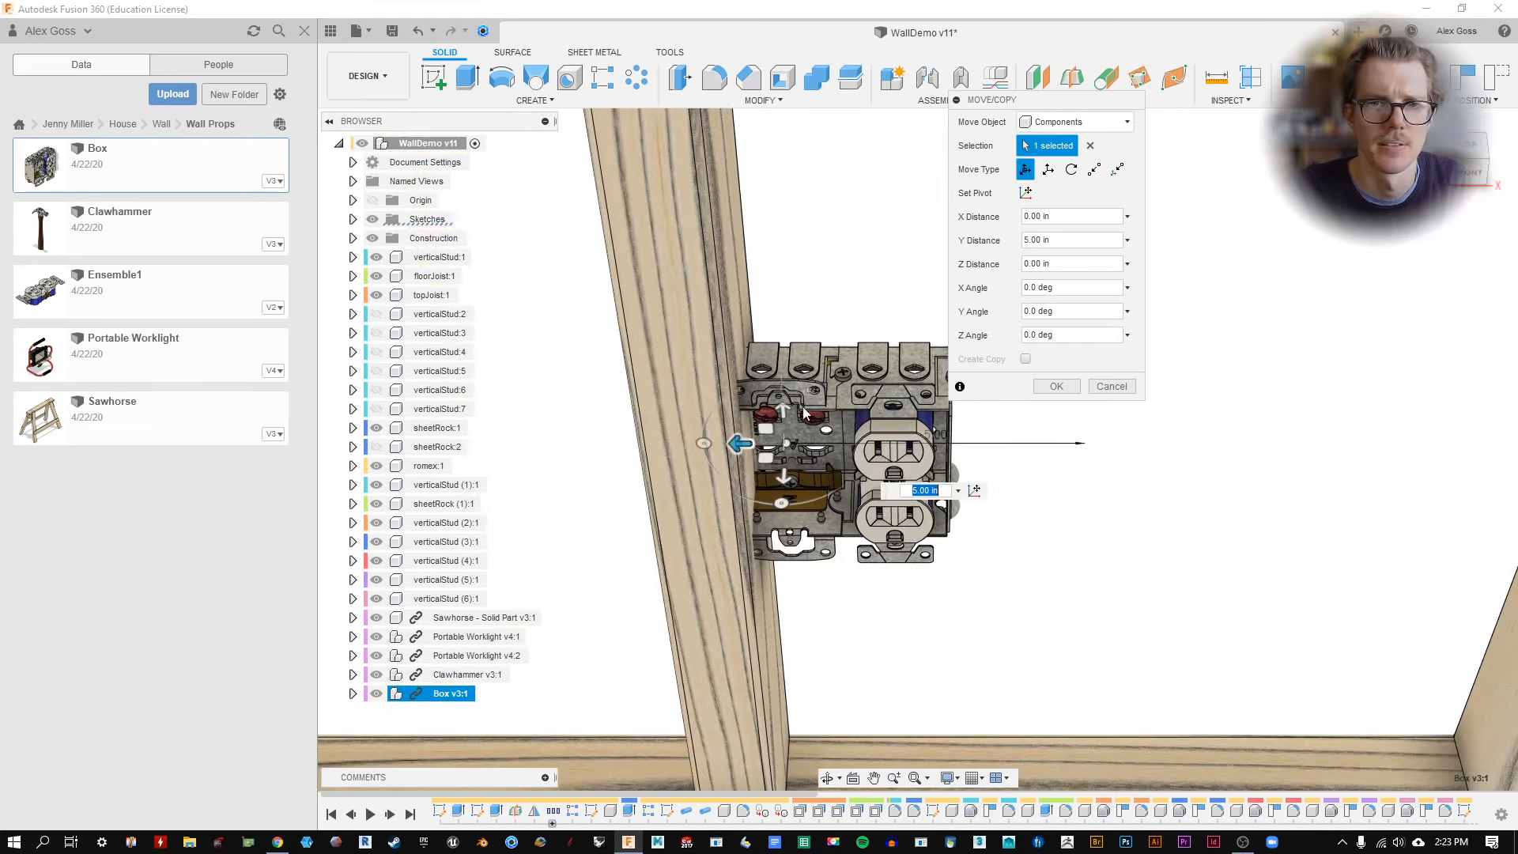
pyautogui.scroll(2, 756, 424)
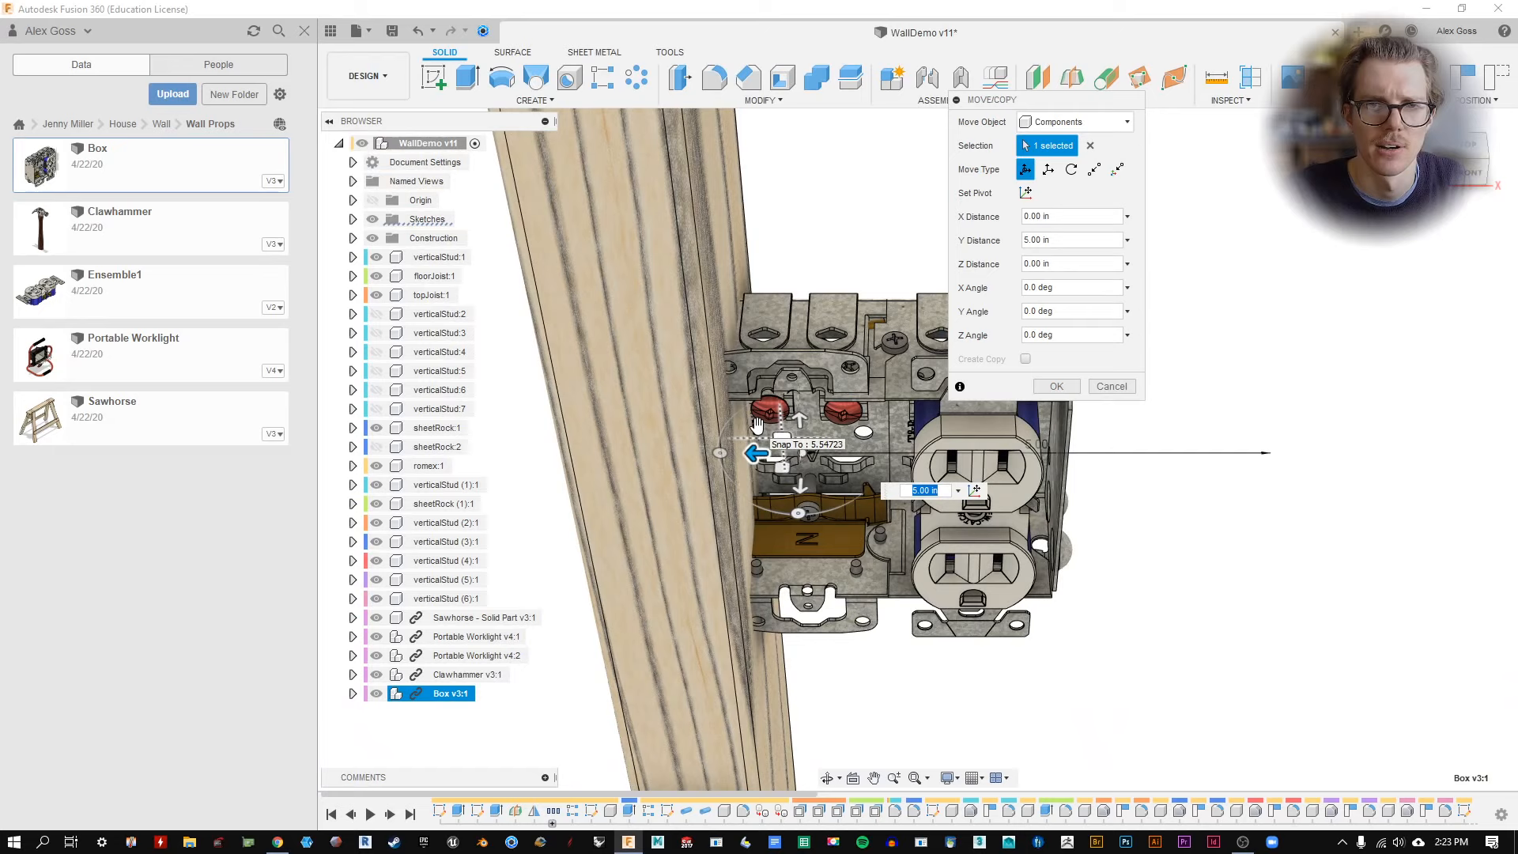
# Change the move increments from fixed to Adaptive.
pyautogui.click(979, 781)
pyautogui.click(1013, 757)
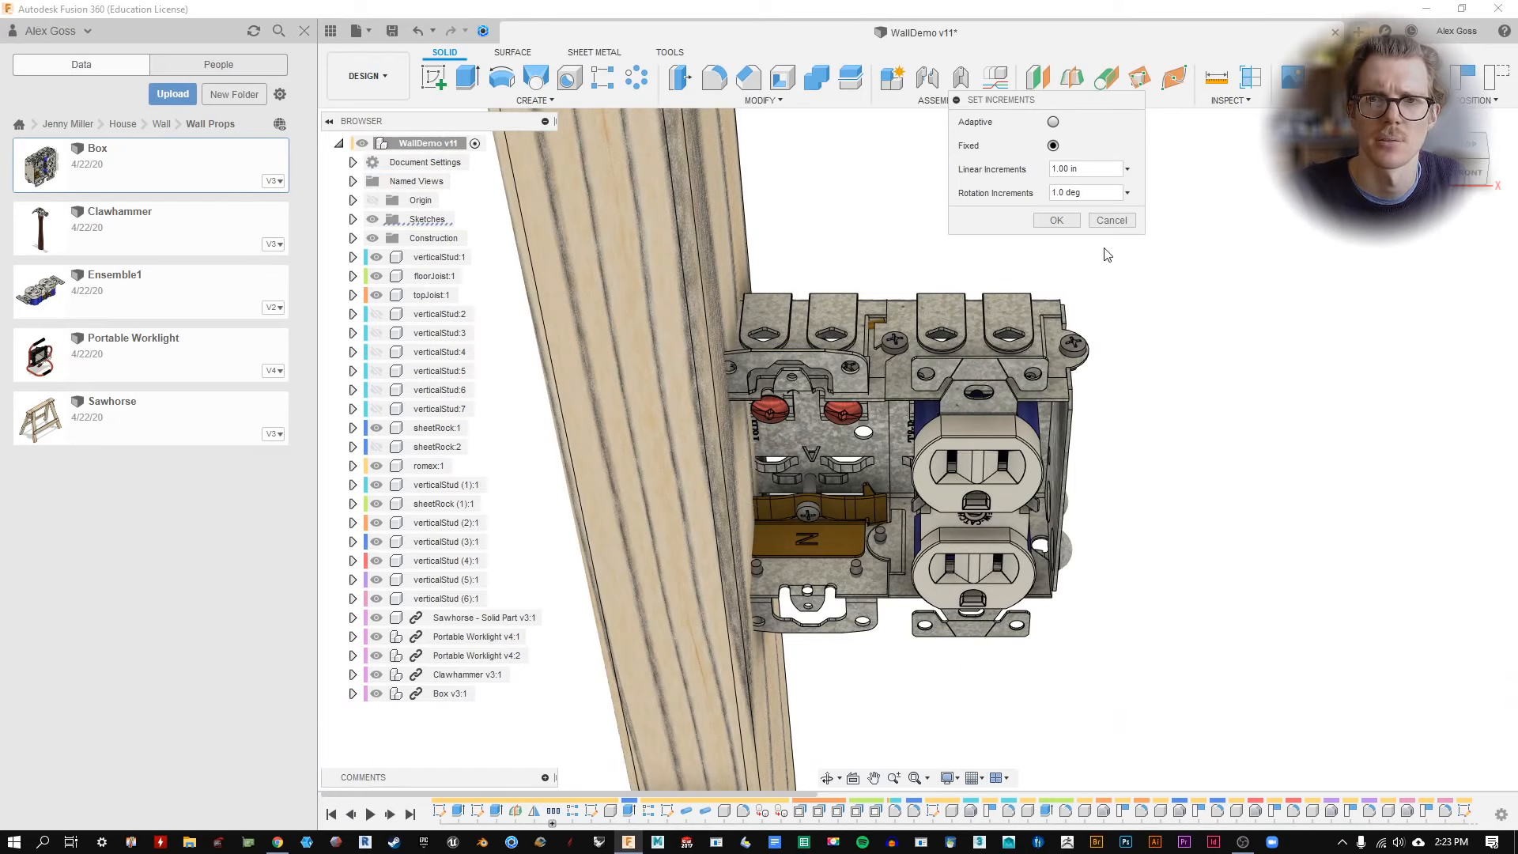
pyautogui.click(1053, 122)
pyautogui.click(1057, 196)
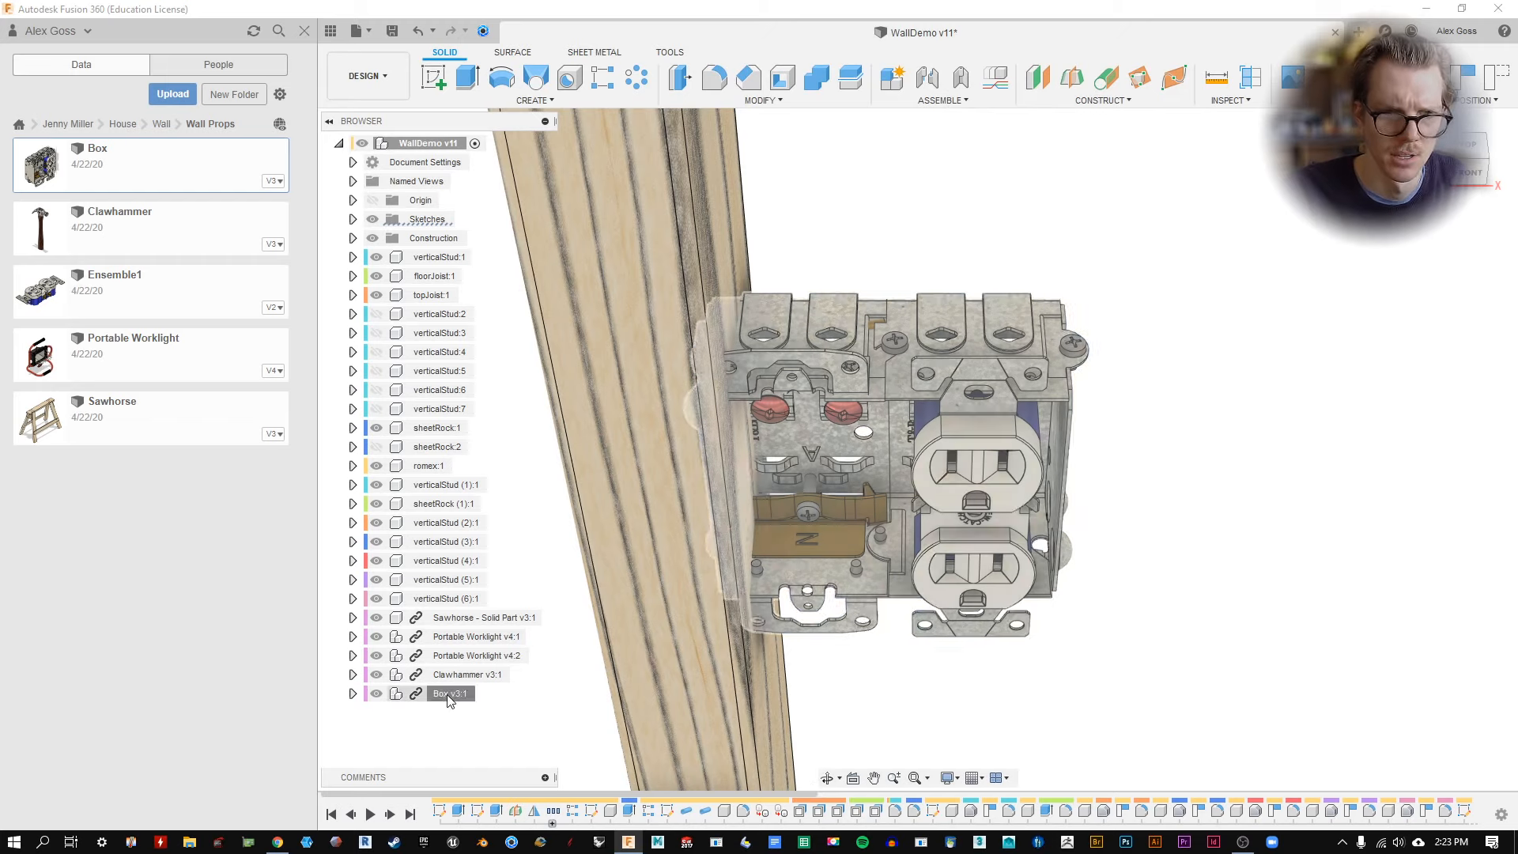
# Move the box component -0.30 in along Y so its side sits flush against the vertical stud.
pyautogui.click(450, 694)
pyautogui.press('m')
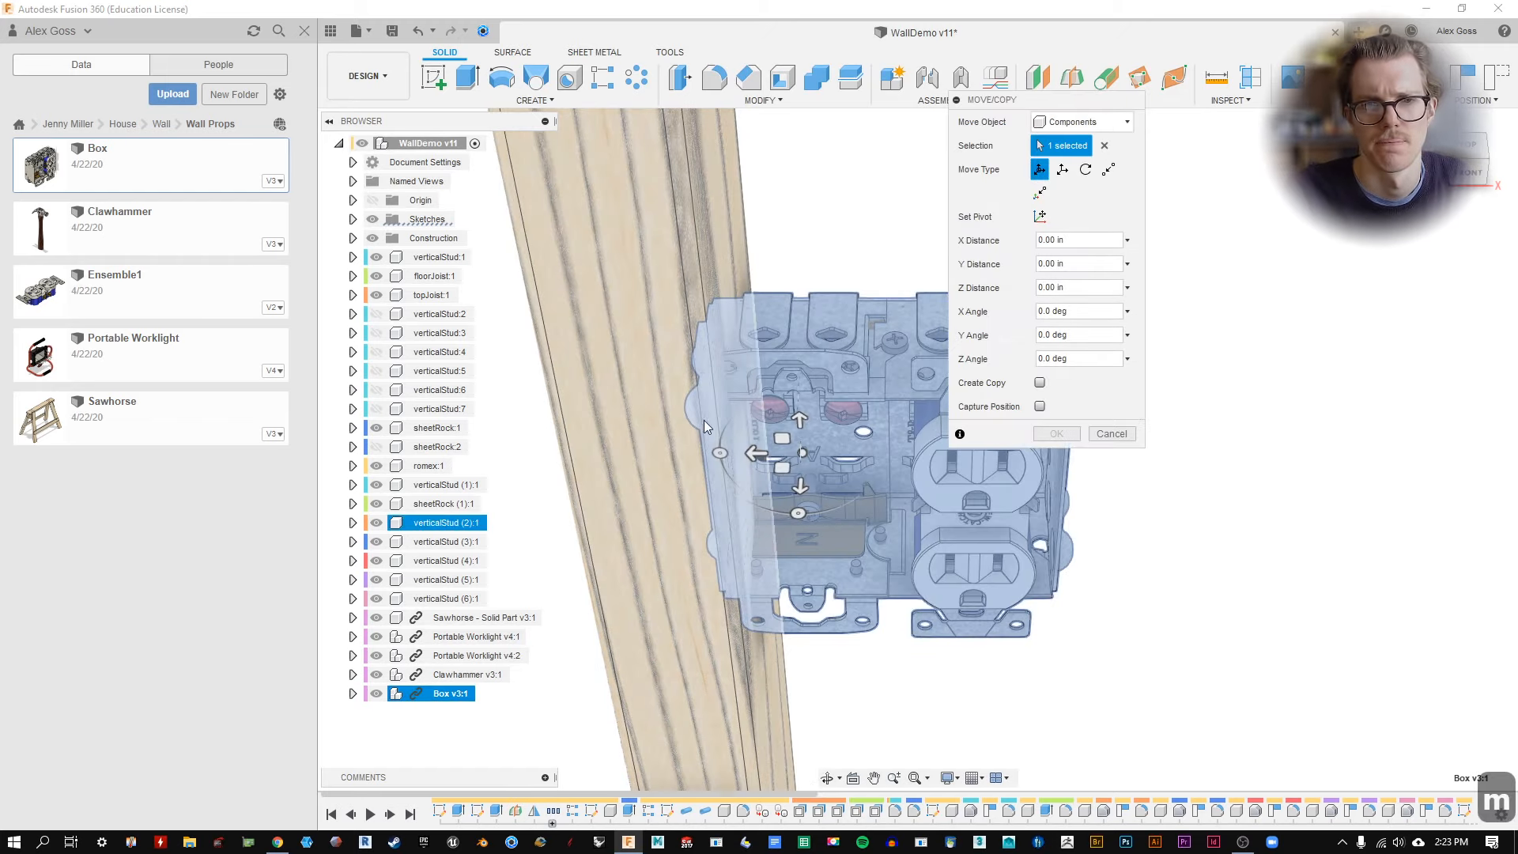
pyautogui.moveTo(756, 453)
pyautogui.mouseDown()
pyautogui.moveTo(834, 444)
pyautogui.moveTo(777, 456)
pyautogui.mouseUp()
pyautogui.keyDown('shift'); pyautogui.moveTo(780, 622); pyautogui.dragTo(792, 559, button='middle'); pyautogui.keyUp('shift')
pyautogui.moveTo(775, 439); pyautogui.dragTo(779, 439)
pyautogui.scroll(-8, 918, 585)
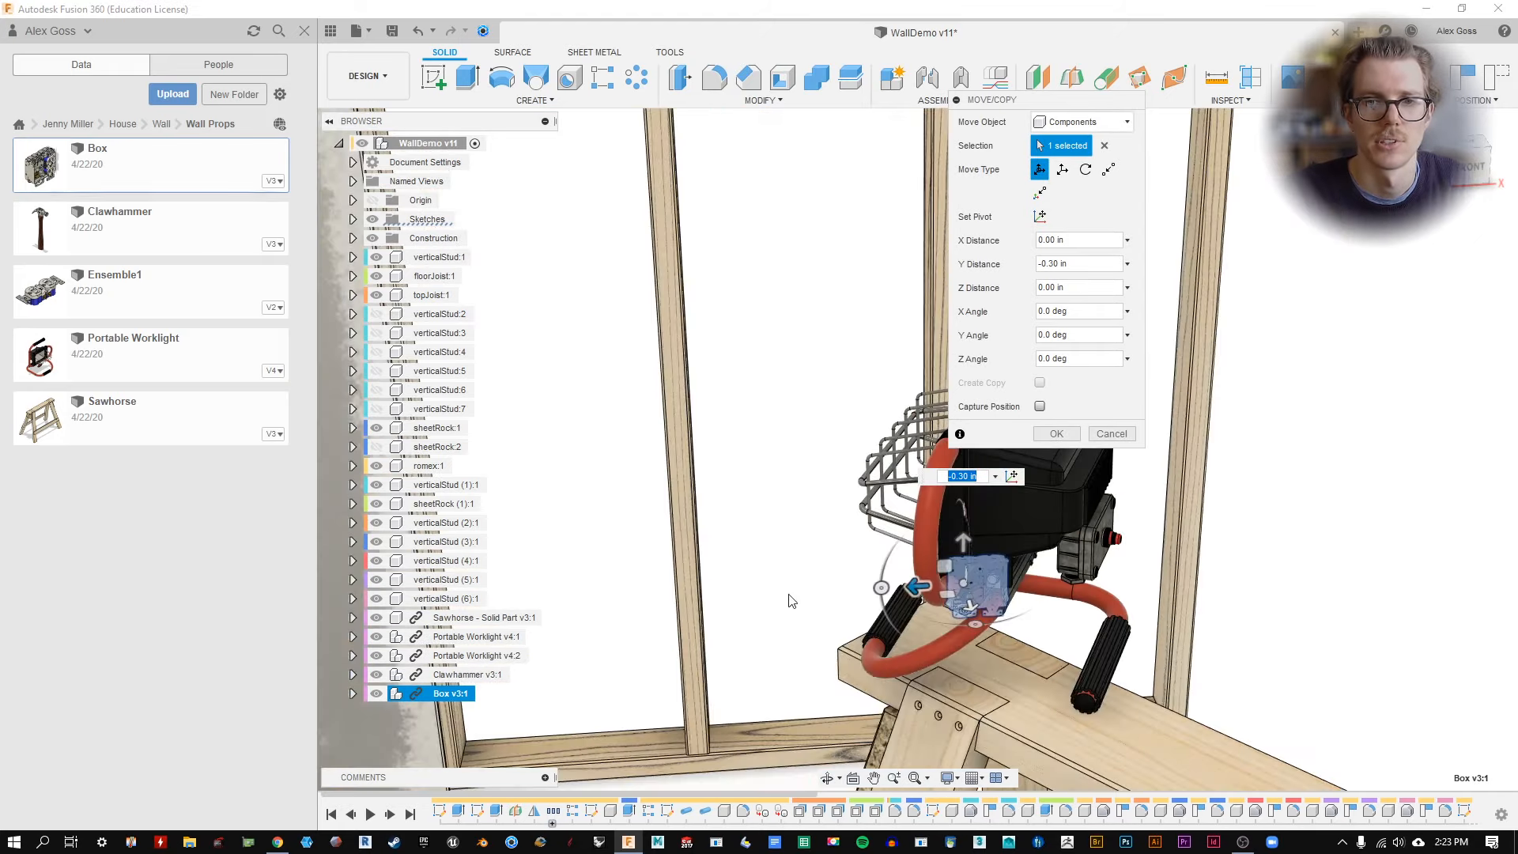
pyautogui.keyDown('shift'); pyautogui.moveTo(791, 594); pyautogui.dragTo(820, 594, button='middle'); pyautogui.keyUp('shift')
pyautogui.scroll(-6, 821, 595)
pyautogui.moveTo(759, 745); pyautogui.dragTo(815, 683, button='middle')
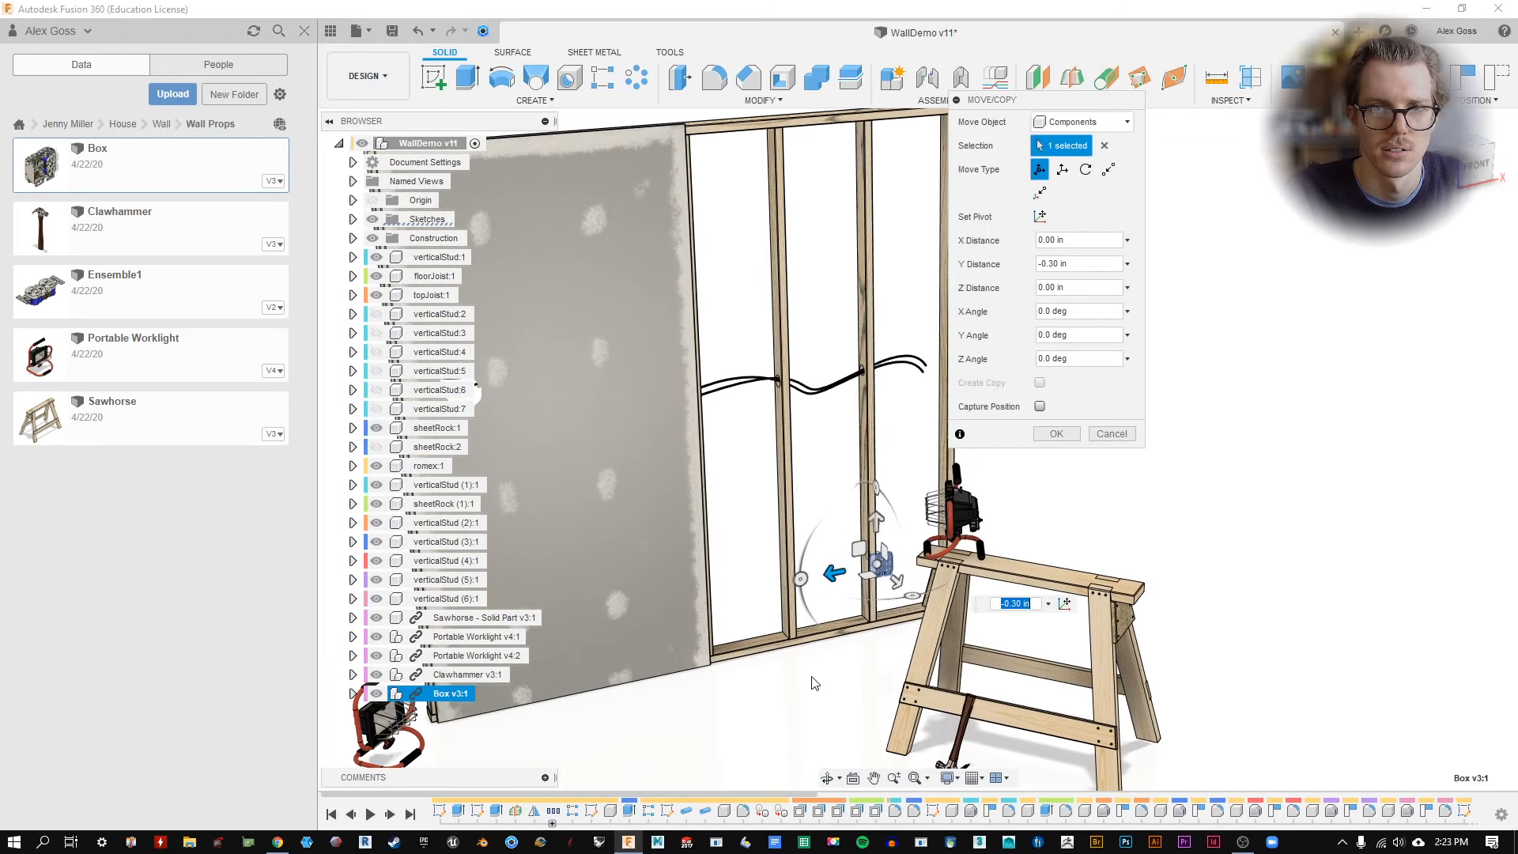
pyautogui.keyDown('shift'); pyautogui.moveTo(988, 631); pyautogui.dragTo(1080, 382, button='middle'); pyautogui.keyUp('shift')
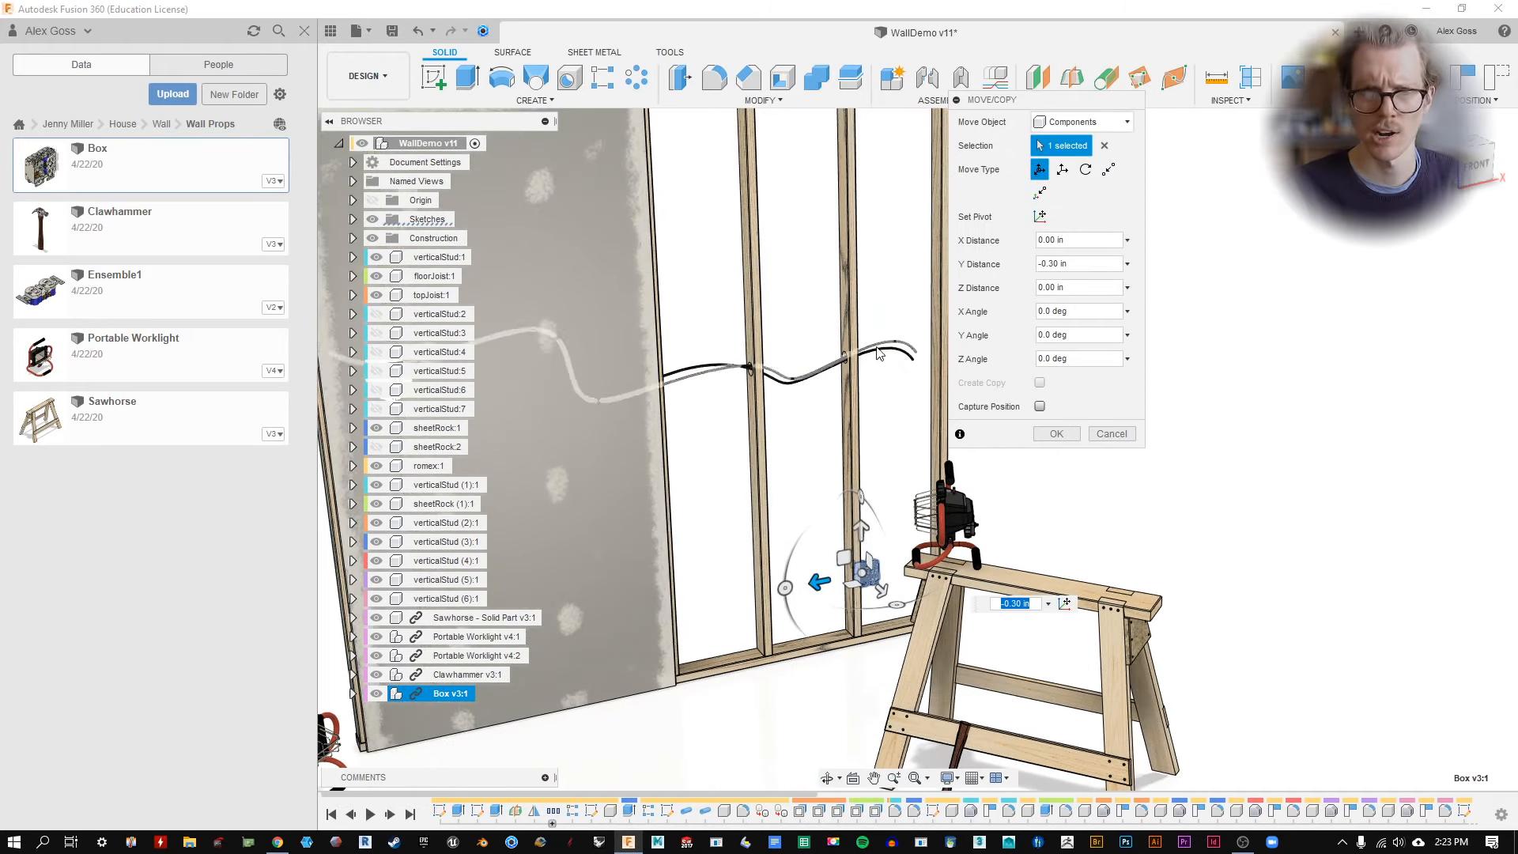
pyautogui.click(1058, 434)
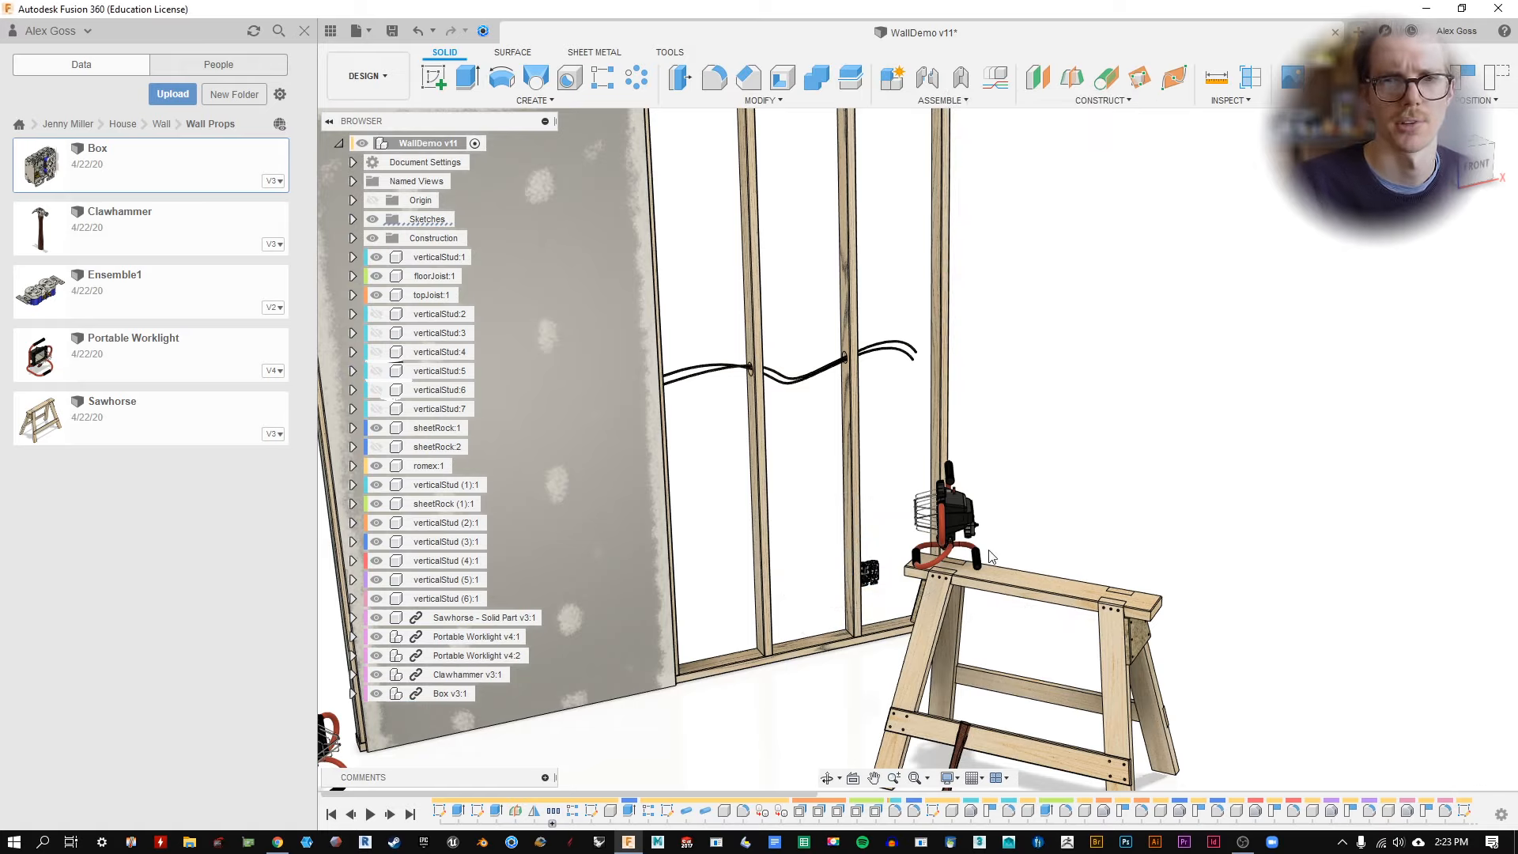
pyautogui.keyDown('shift'); pyautogui.moveTo(831, 674); pyautogui.dragTo(888, 593, button='middle'); pyautogui.keyUp('shift')
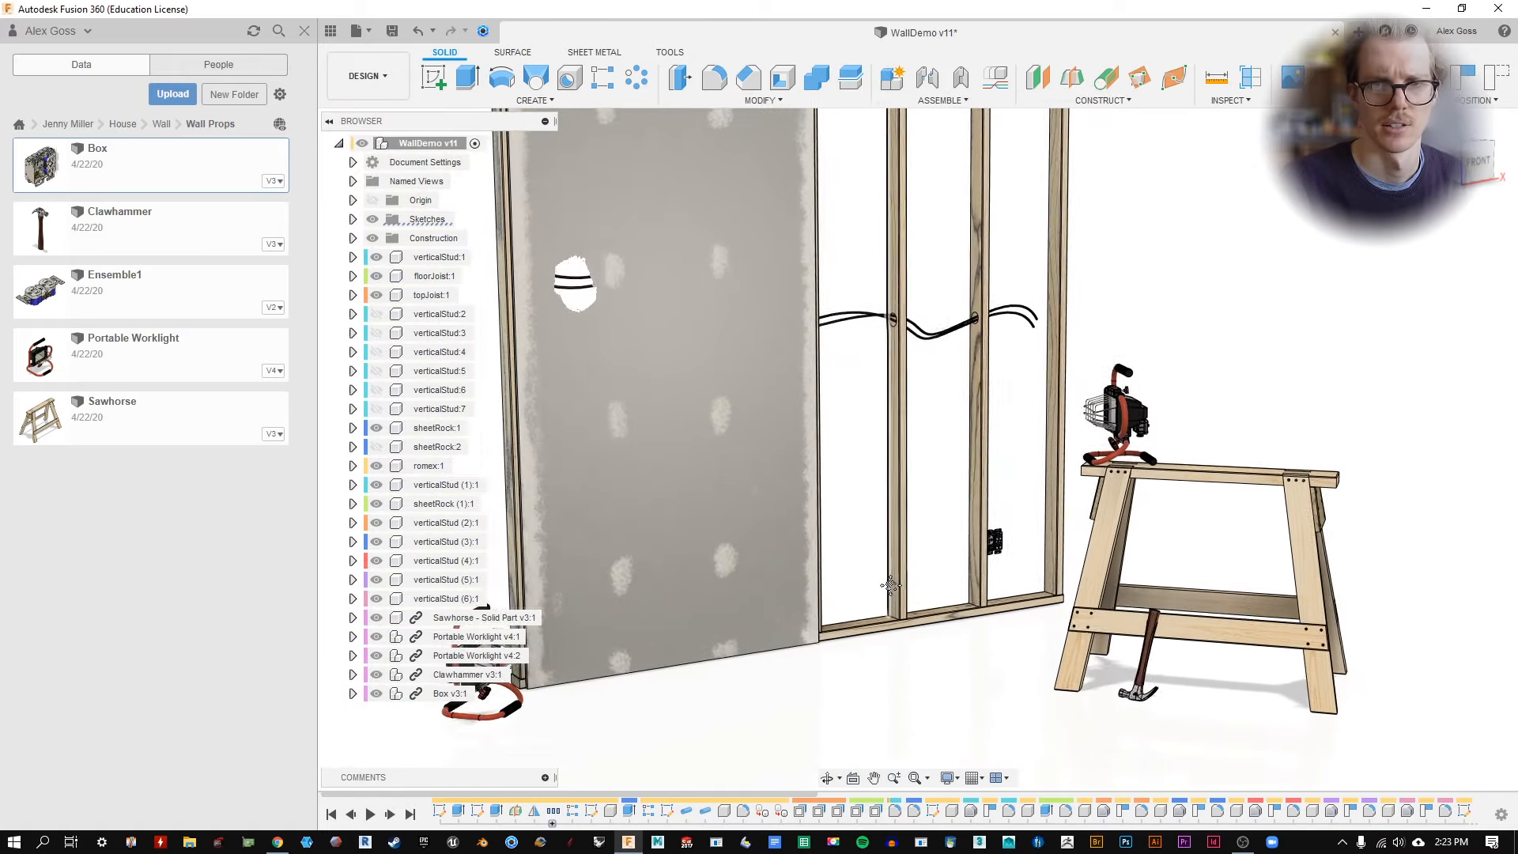
pyautogui.scroll(-3, 872, 615)
pyautogui.moveTo(990, 404); pyautogui.dragTo(975, 433, button='middle')
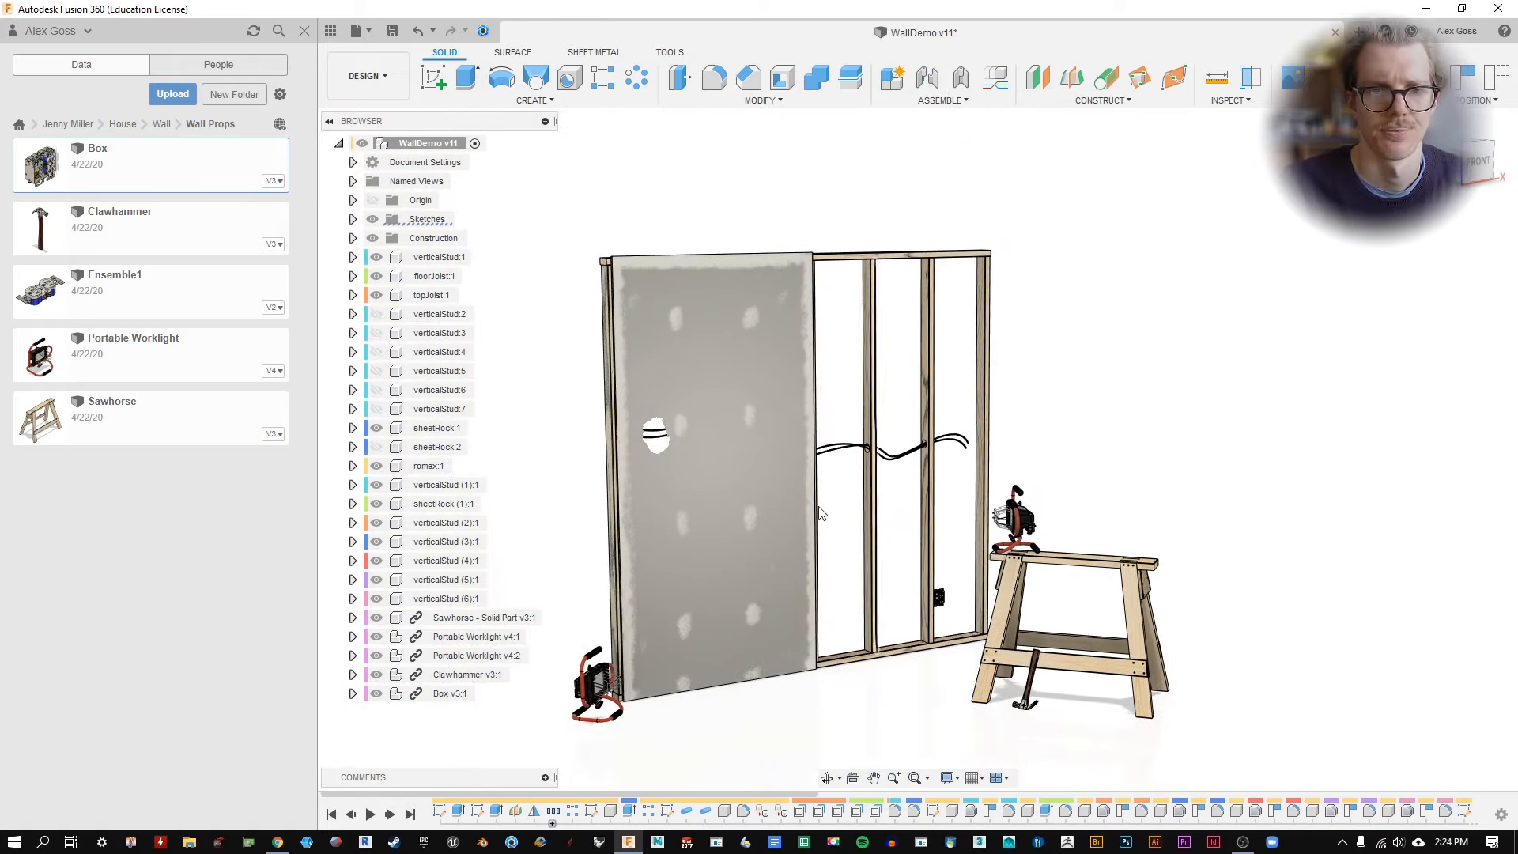
pyautogui.moveTo(1091, 400); pyautogui.dragTo(994, 343, button='middle')
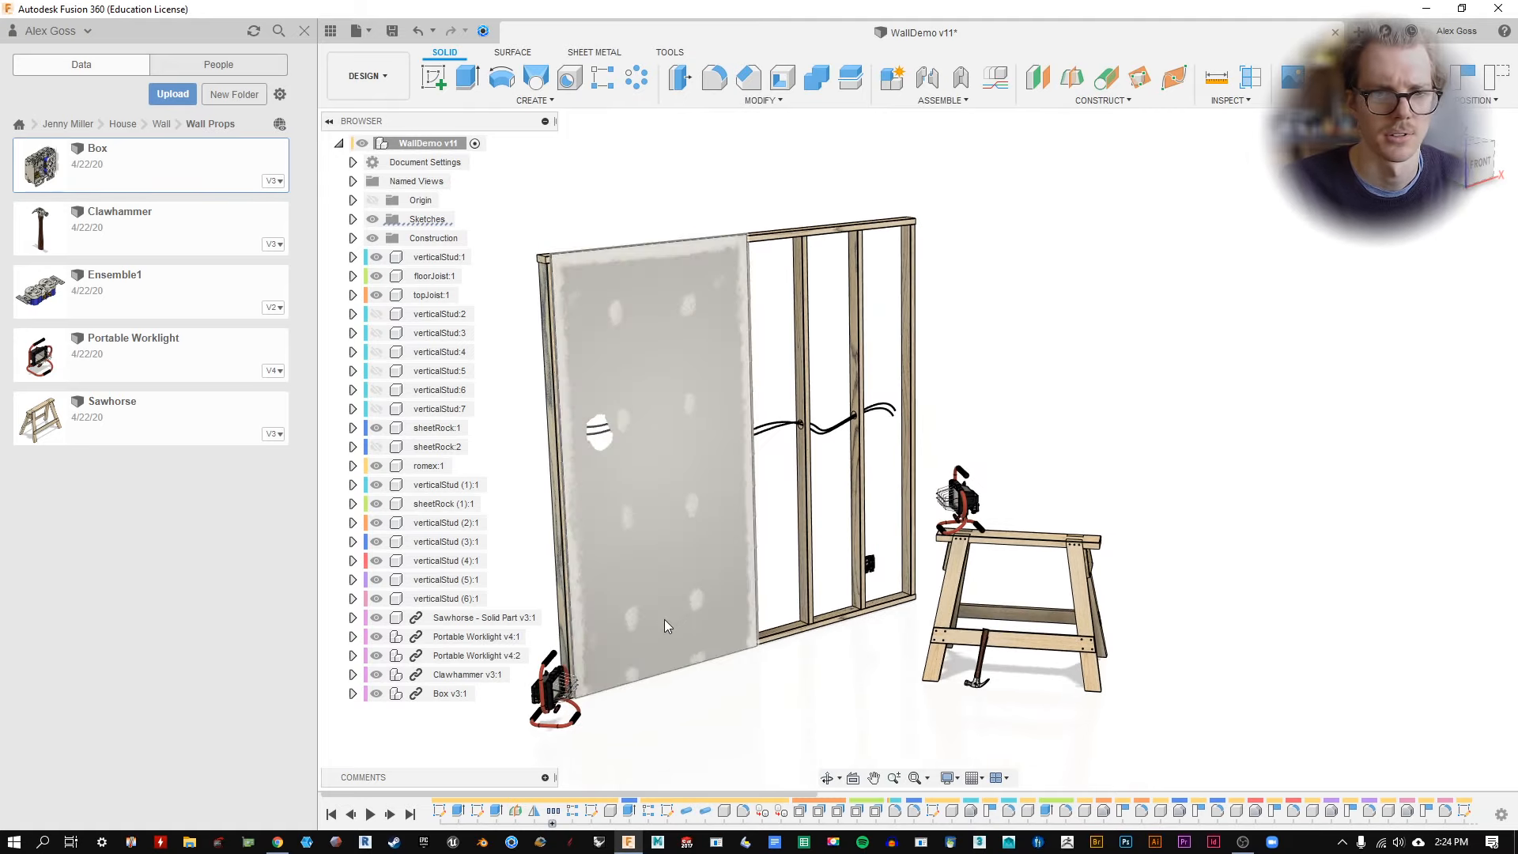
# Switch to Chrome and read the All3DP article on 3D file formats down to the table of formats and their types.
pyautogui.click(275, 844)
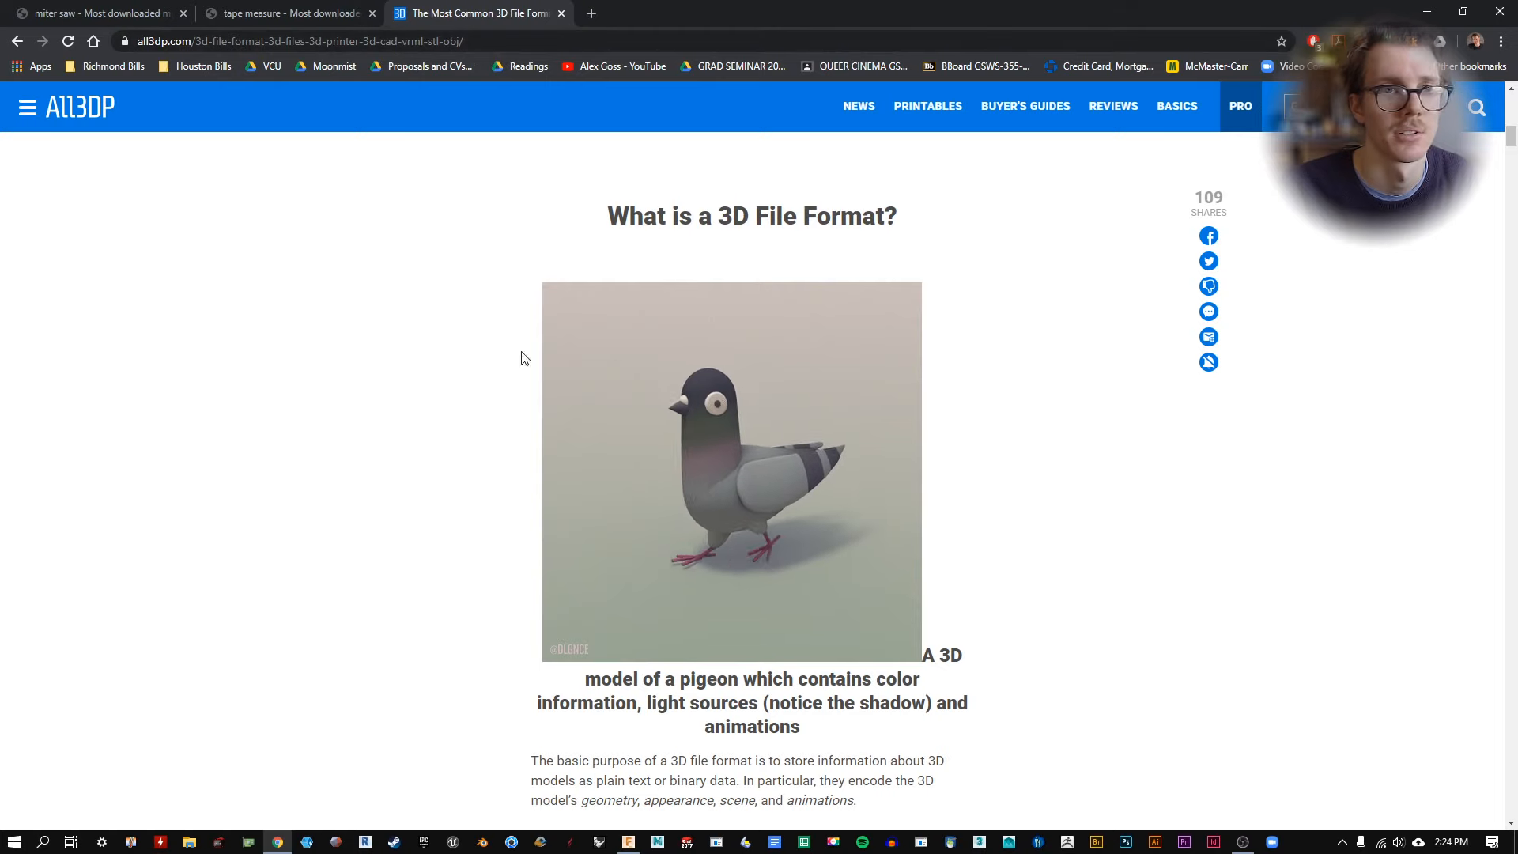
pyautogui.scroll(-6, 341, 368)
pyautogui.scroll(-4, 344, 371)
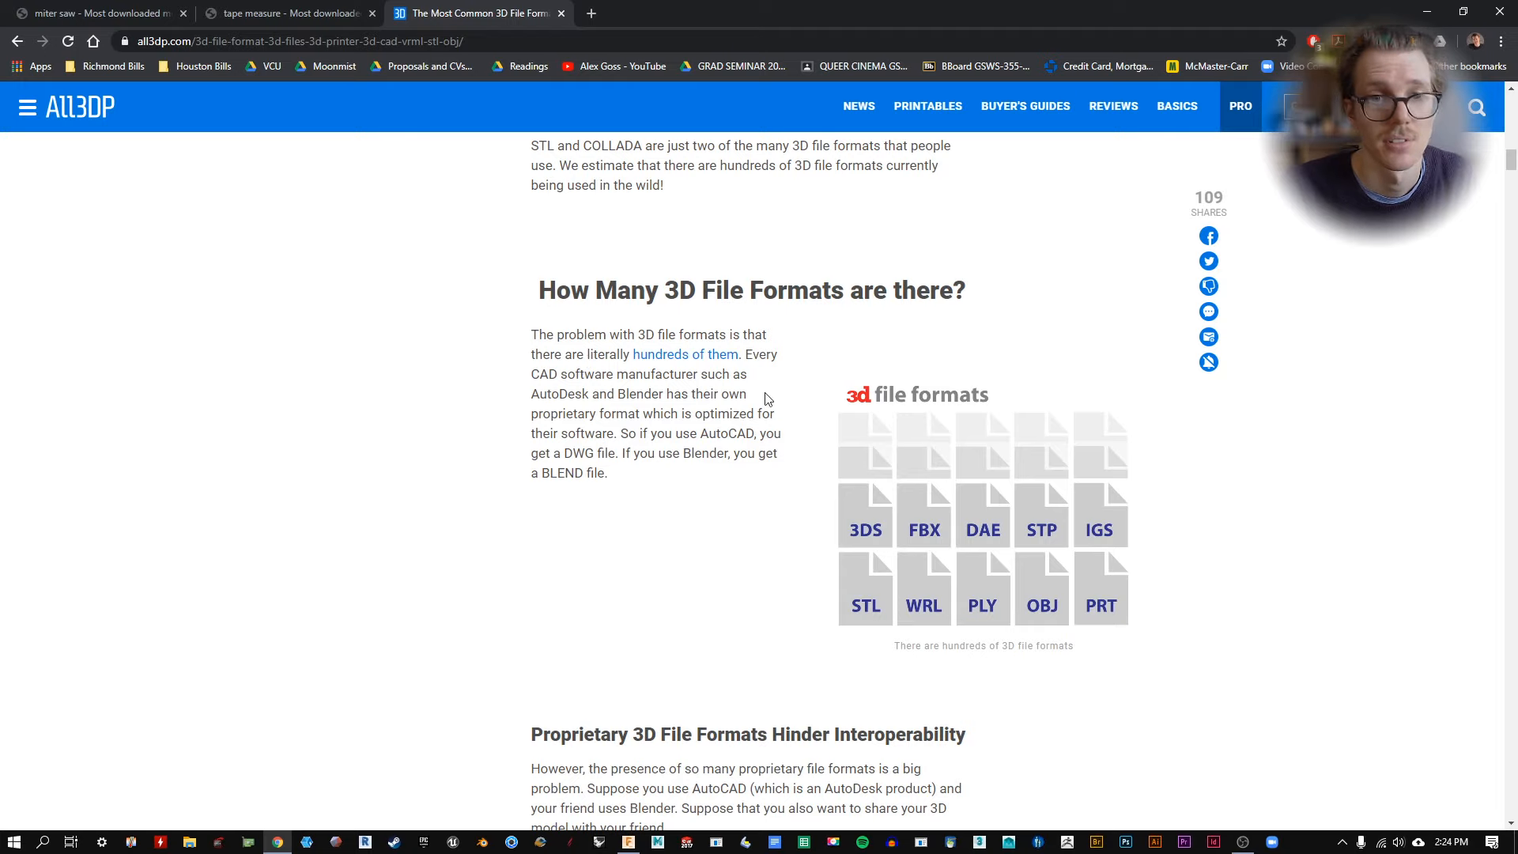
pyautogui.scroll(-5, 454, 416)
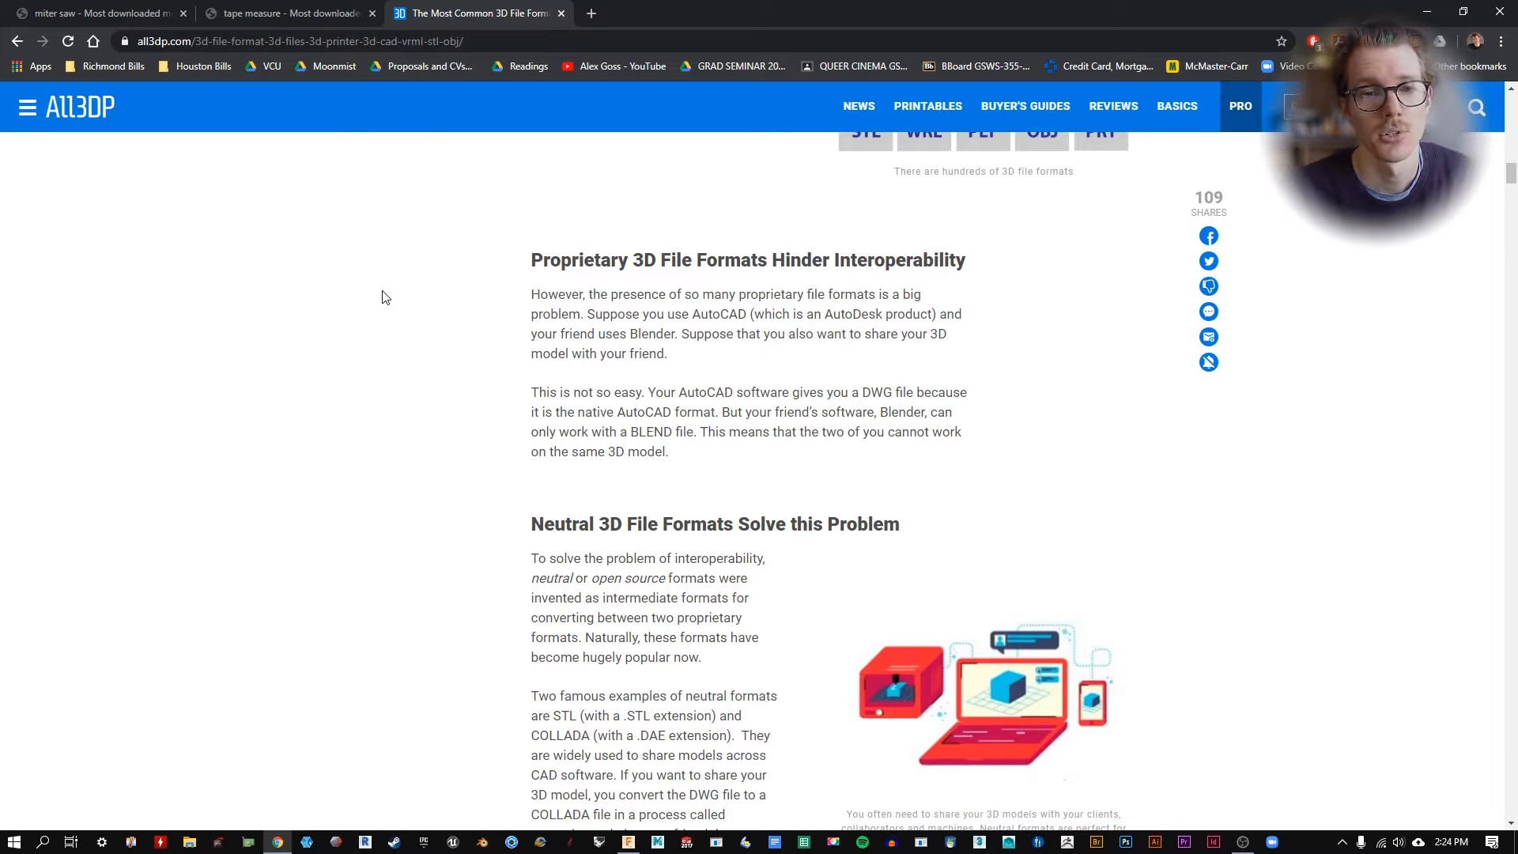
pyautogui.scroll(-3, 386, 296)
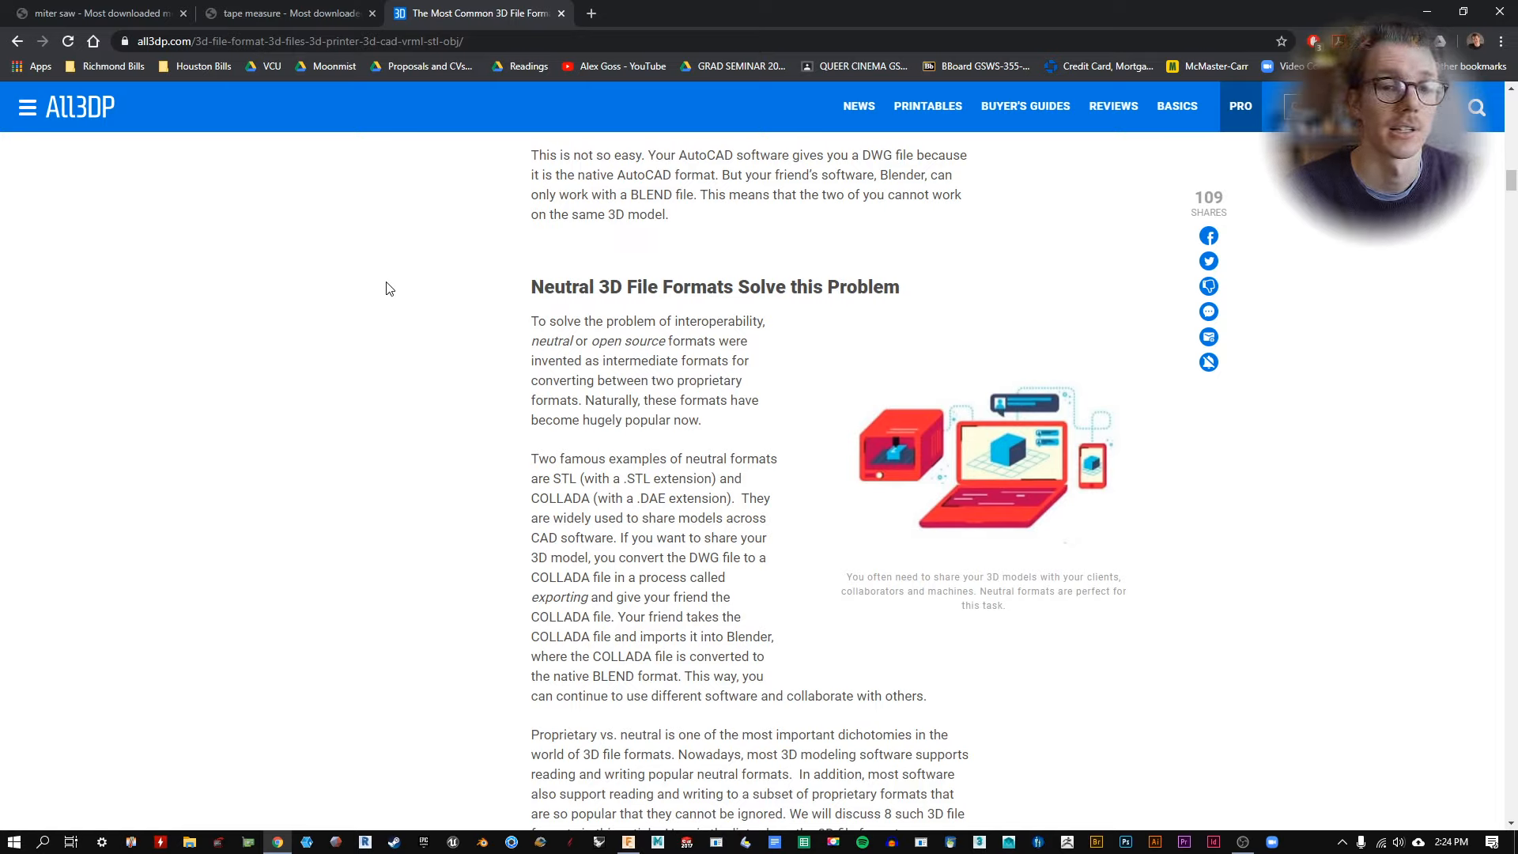
pyautogui.scroll(-6, 387, 289)
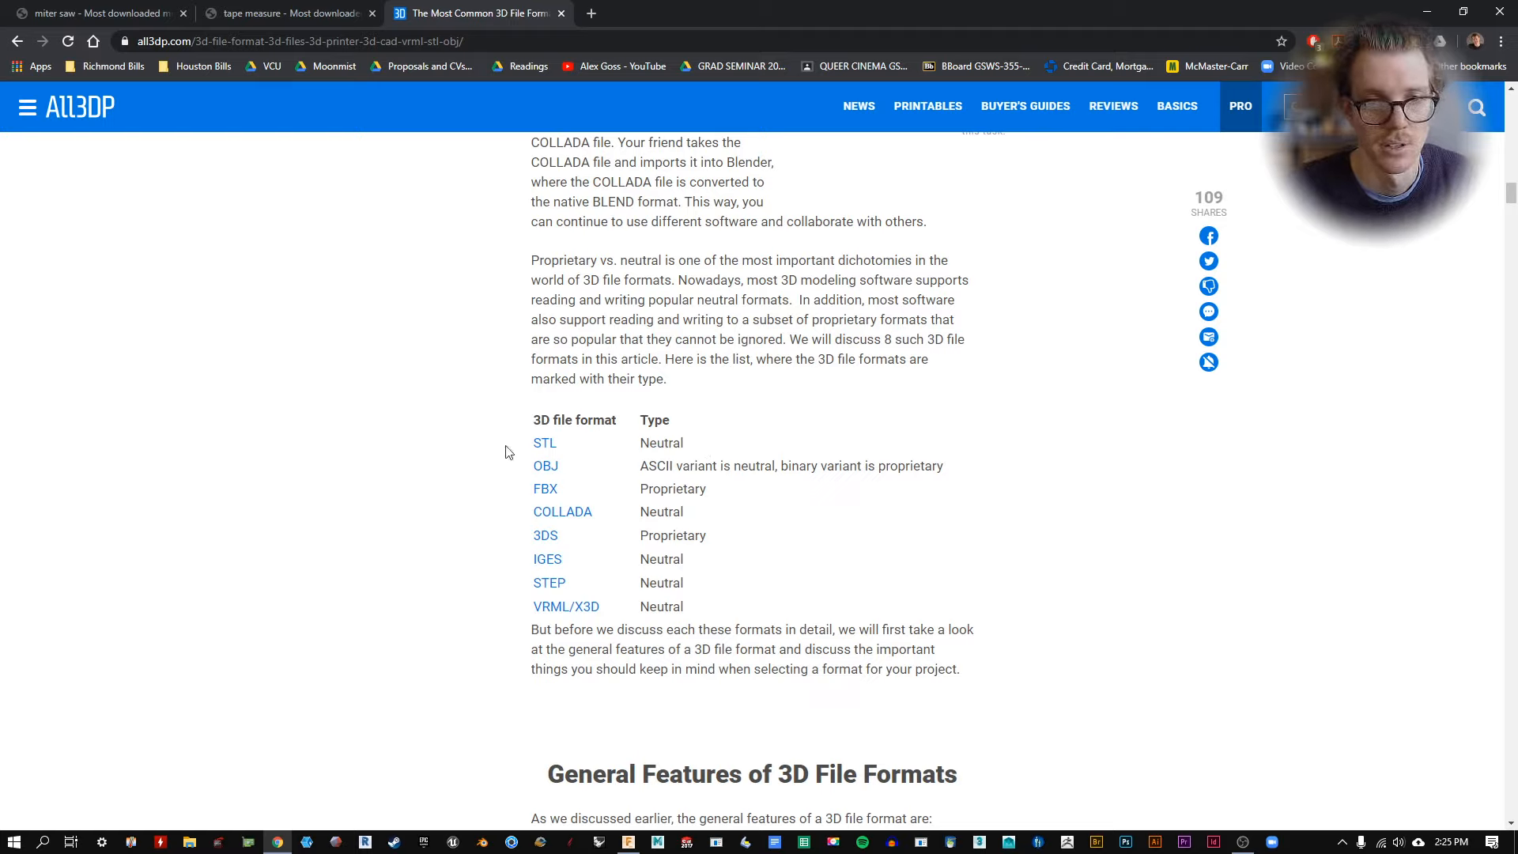
# Read the article from the format table through the approximate mesh section, including the triangle diagram and the tessellated sphere comparison.
pyautogui.moveTo(508, 451); pyautogui.dragTo(514, 484)
pyautogui.click(558, 500)
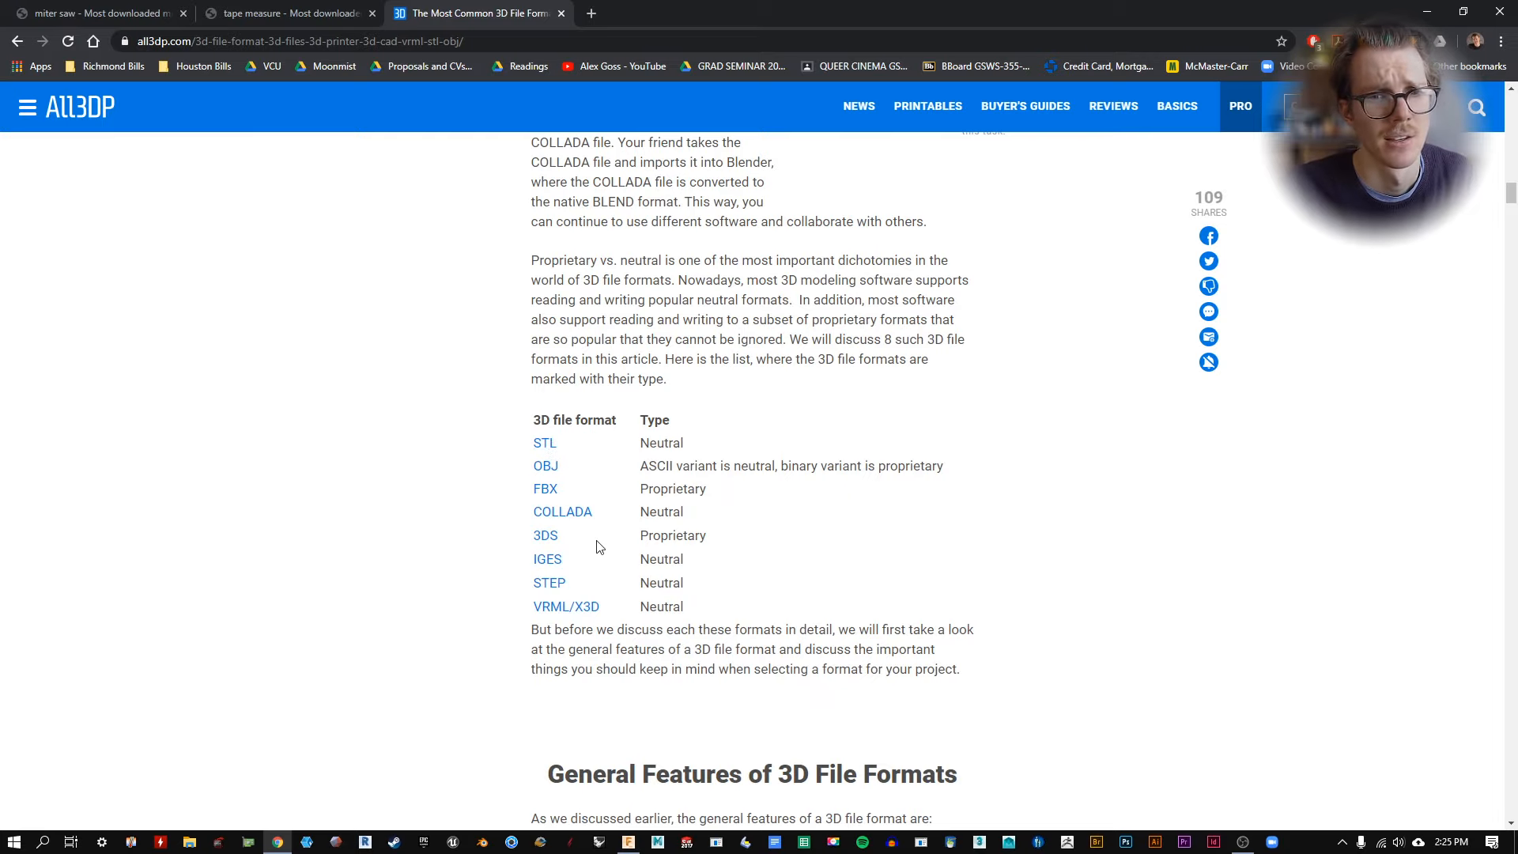
pyautogui.scroll(-1, 620, 527)
pyautogui.scroll(-15, 620, 527)
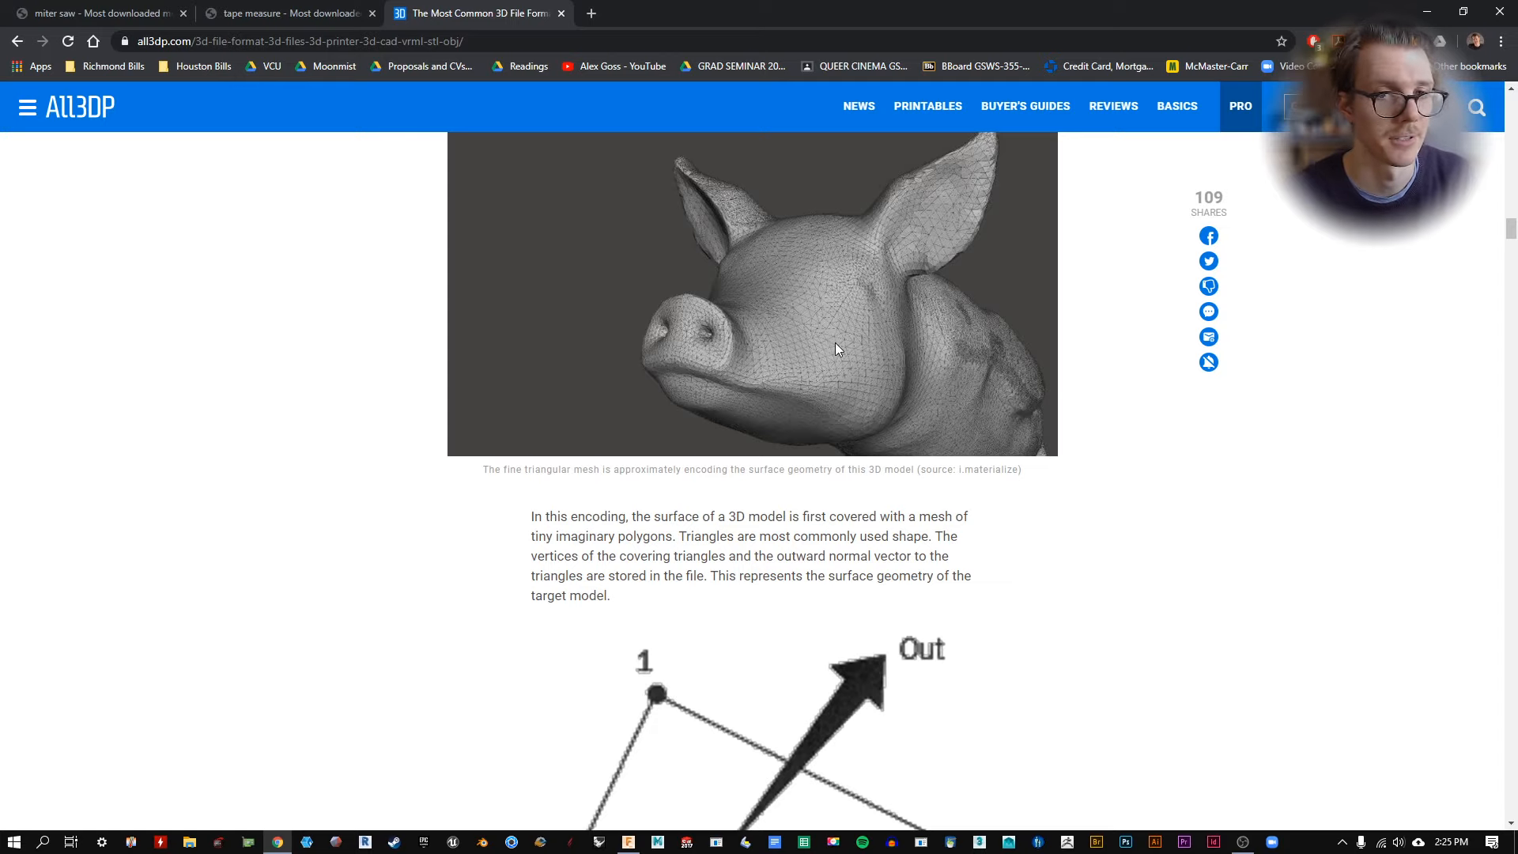
pyautogui.scroll(-6, 567, 326)
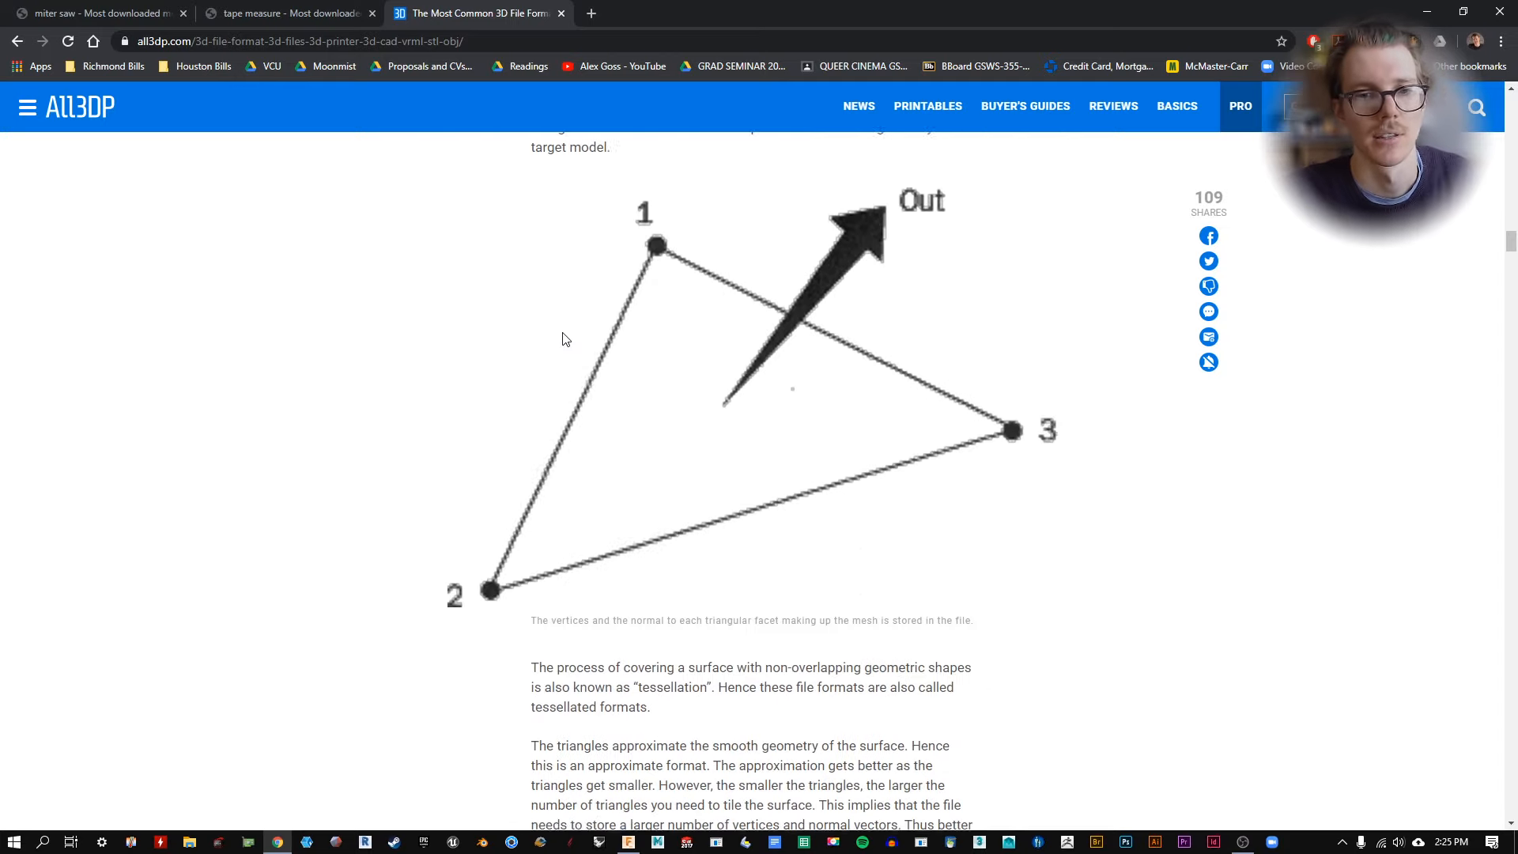
pyautogui.scroll(-4, 536, 352)
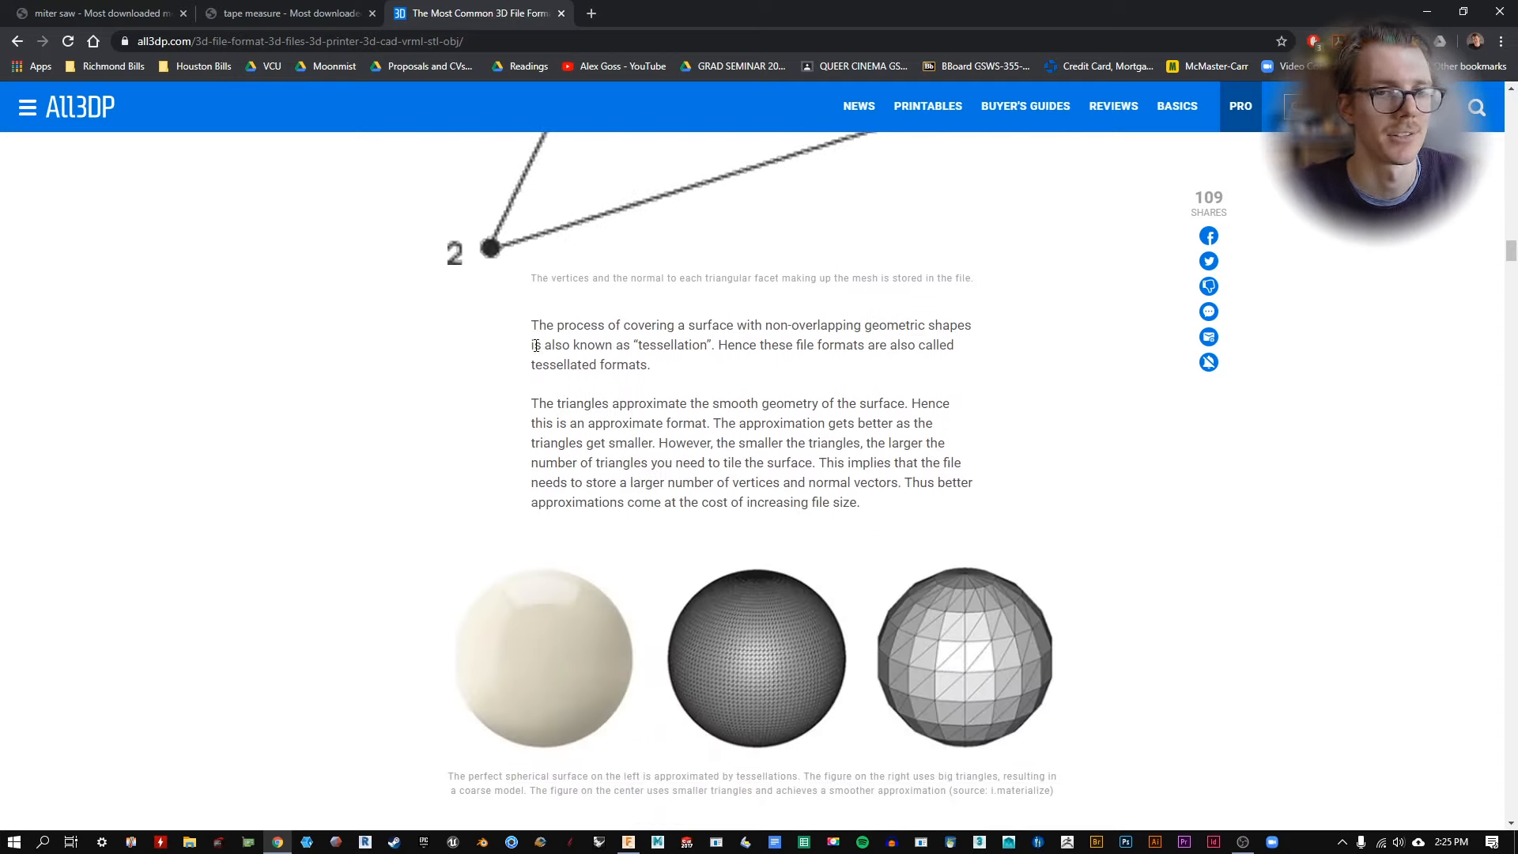
pyautogui.scroll(13, 536, 346)
pyautogui.scroll(-2, 530, 360)
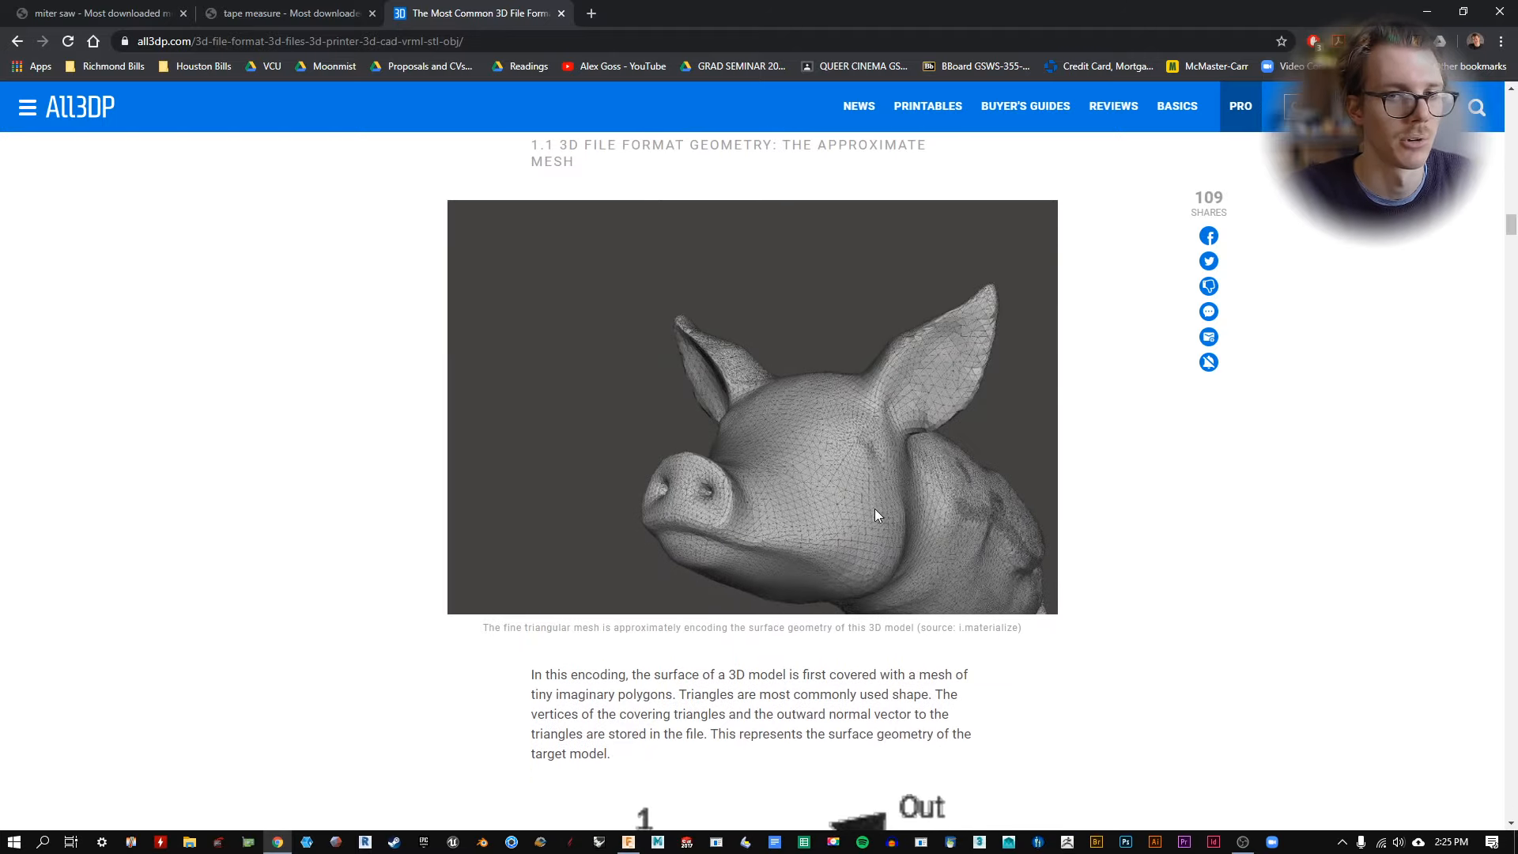
pyautogui.scroll(-7, 812, 528)
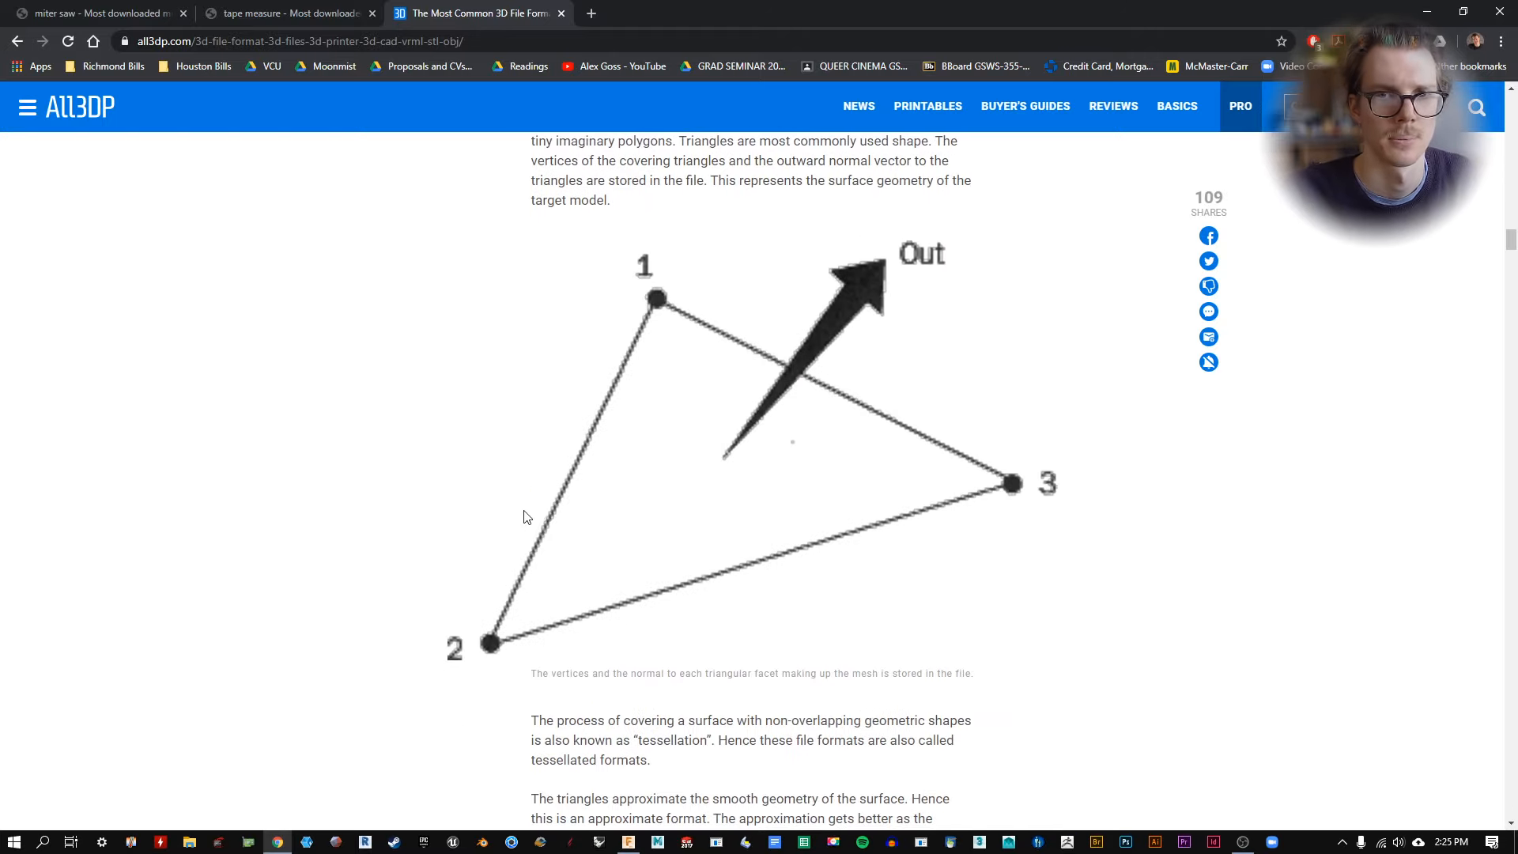
pyautogui.scroll(-8, 451, 484)
pyautogui.scroll(-4, 457, 491)
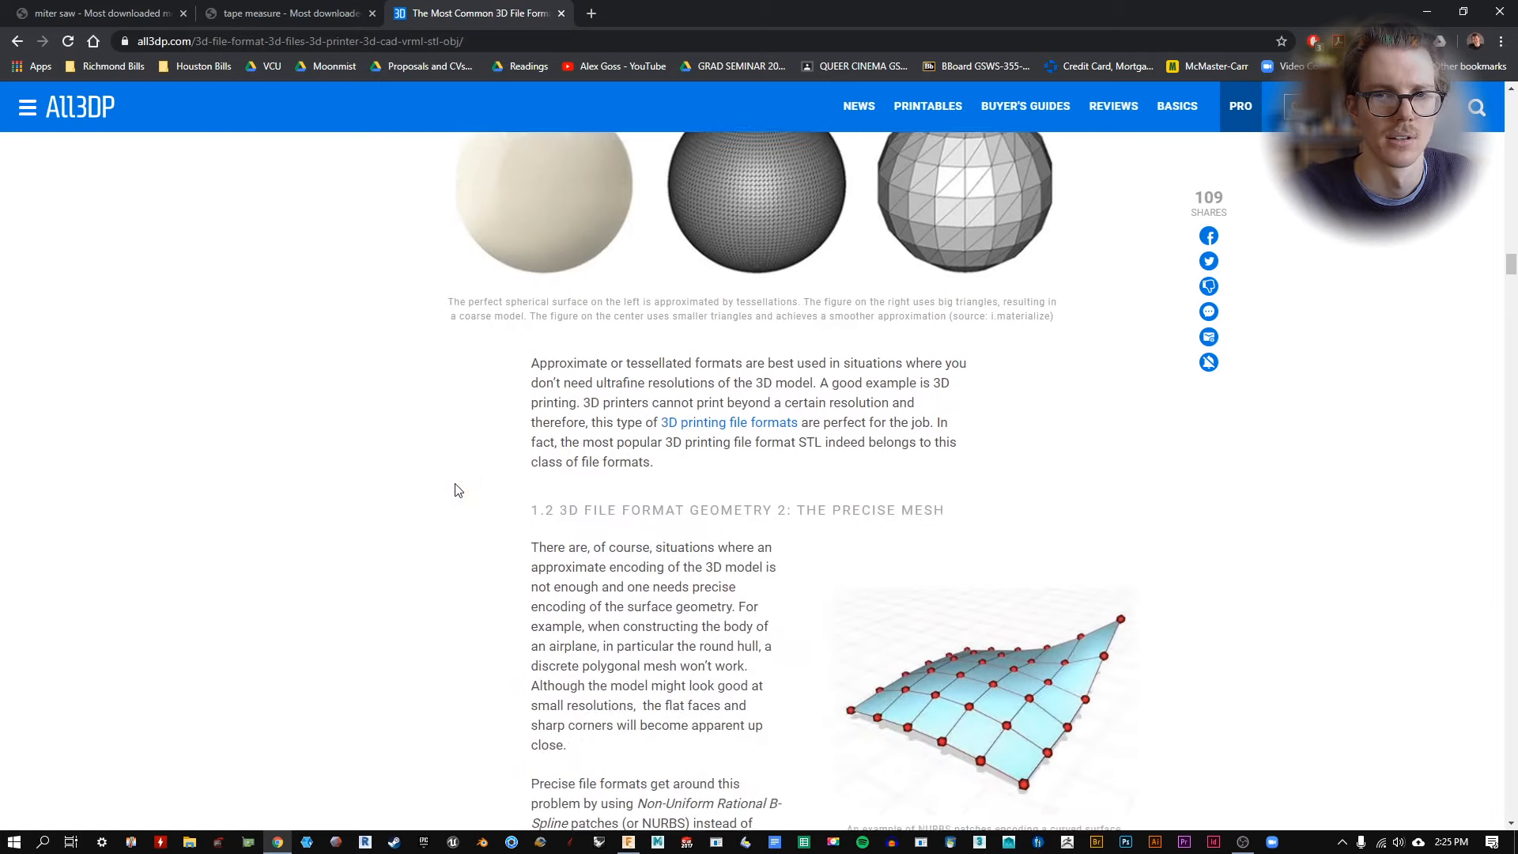
pyautogui.scroll(3, 457, 491)
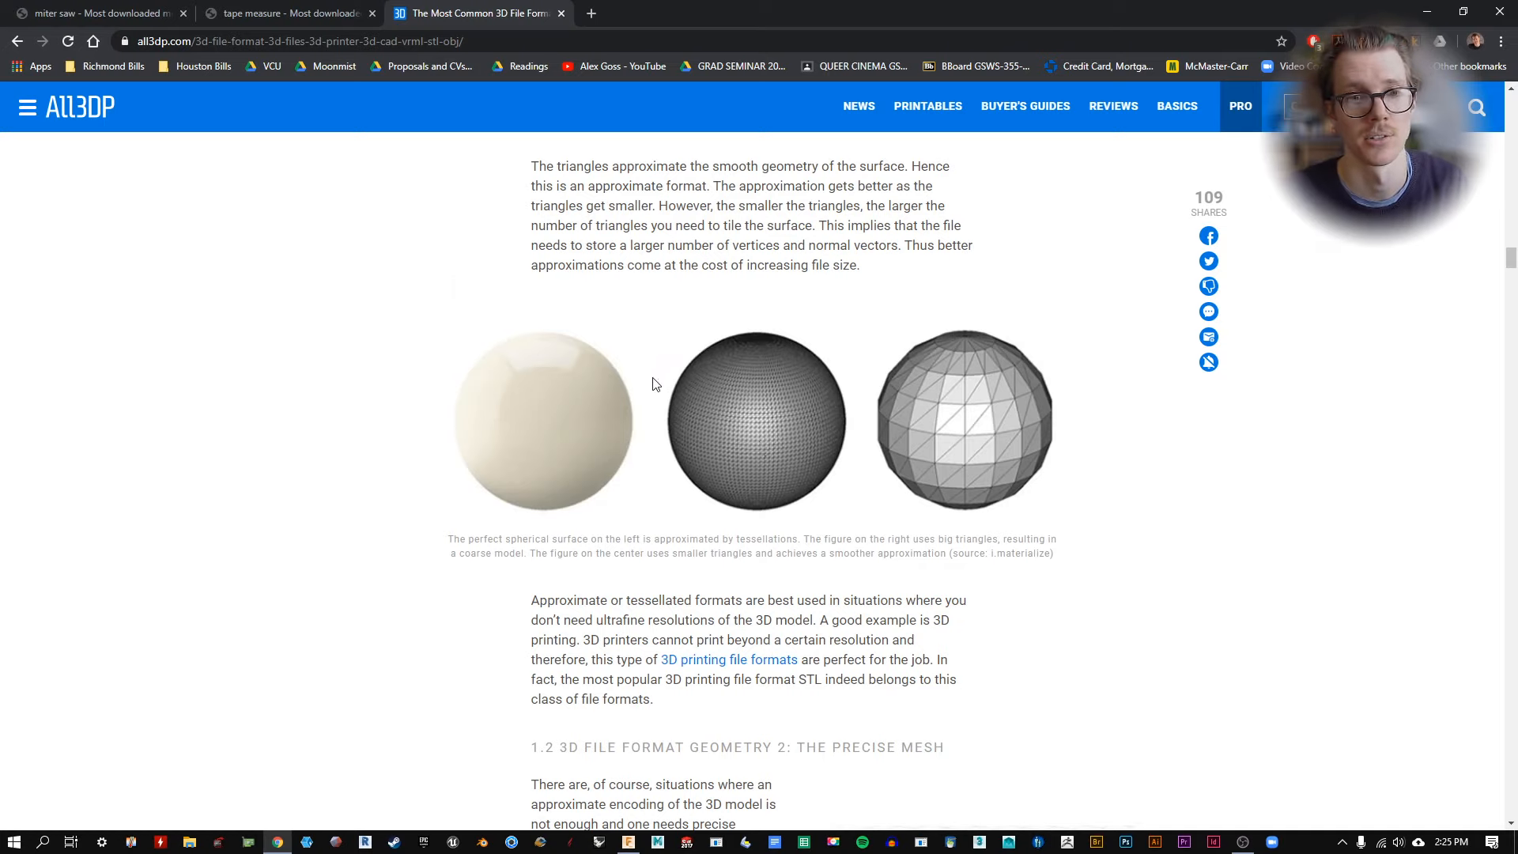
# Read the article's sections on precise NURBS meshes, texture mapping and constructive solid geometry, and return to the sphere comparison.
pyautogui.scroll(-6, 656, 380)
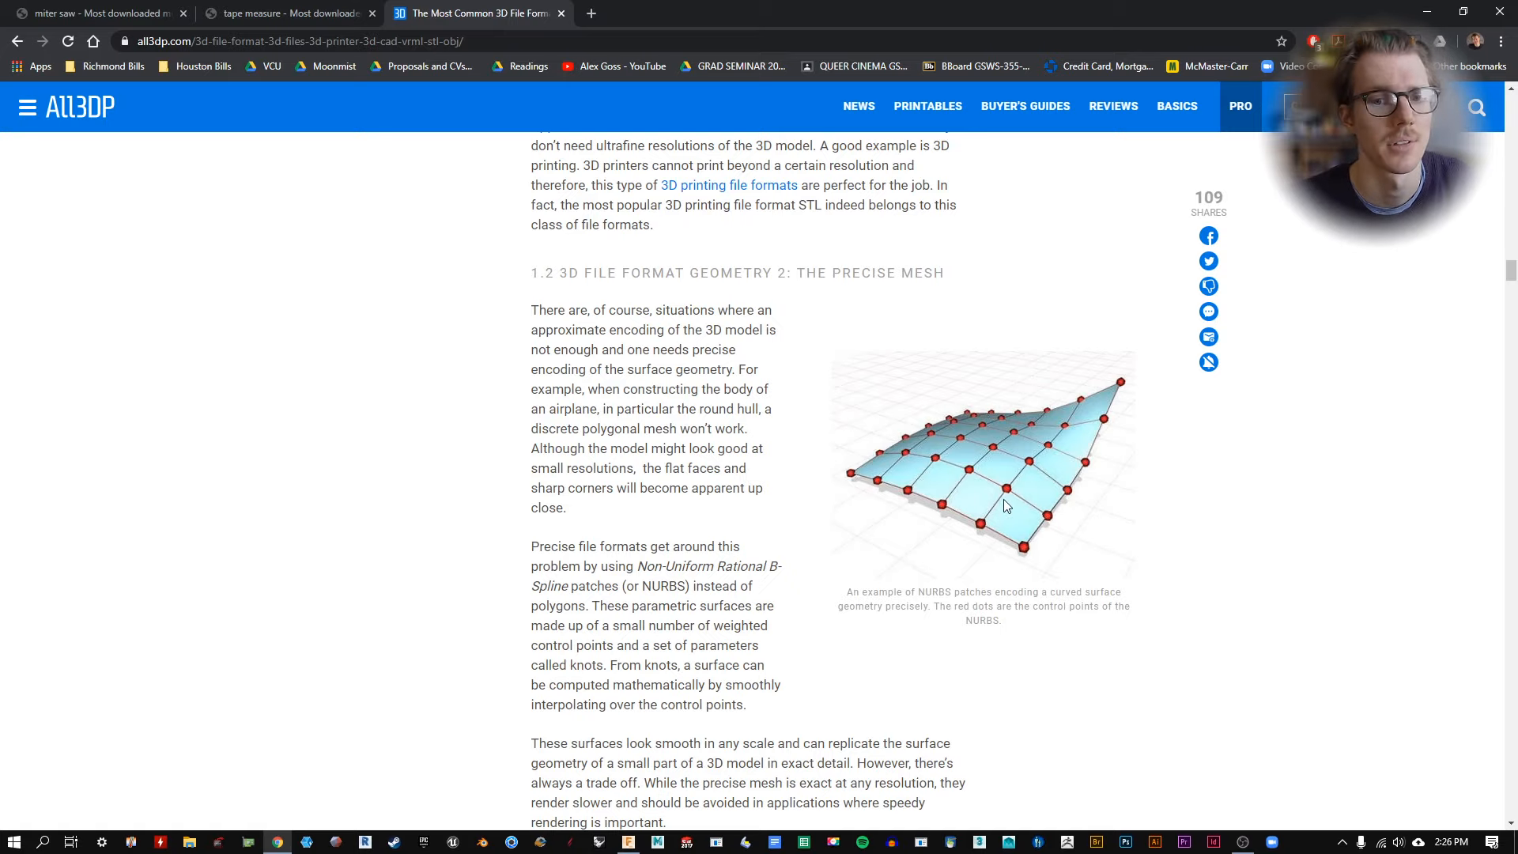
pyautogui.scroll(-14, 1006, 506)
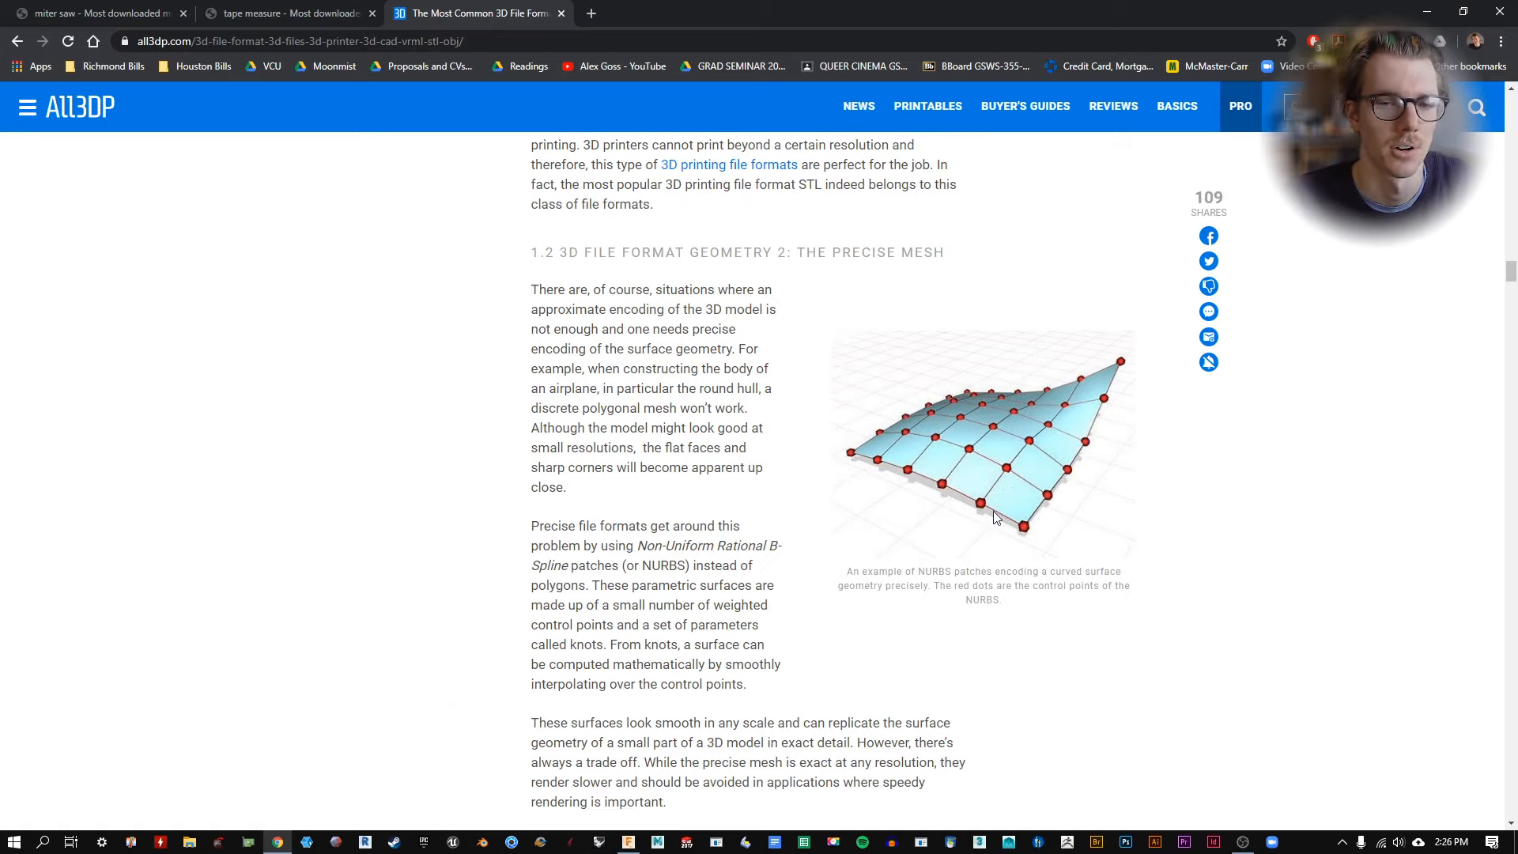
pyautogui.scroll(-6, 996, 516)
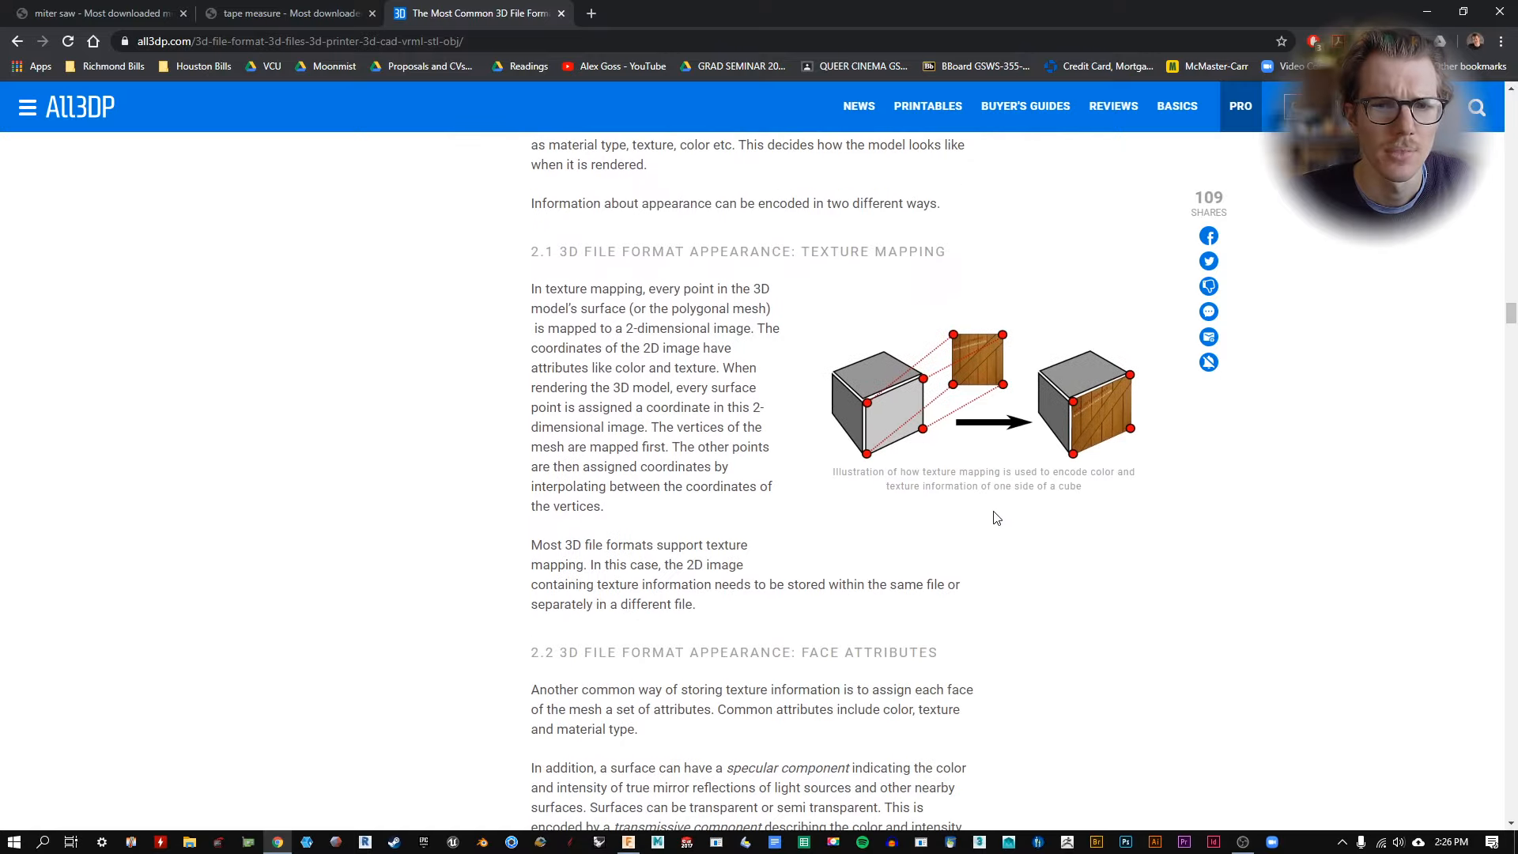
pyautogui.scroll(9, 995, 517)
pyautogui.scroll(5, 675, 335)
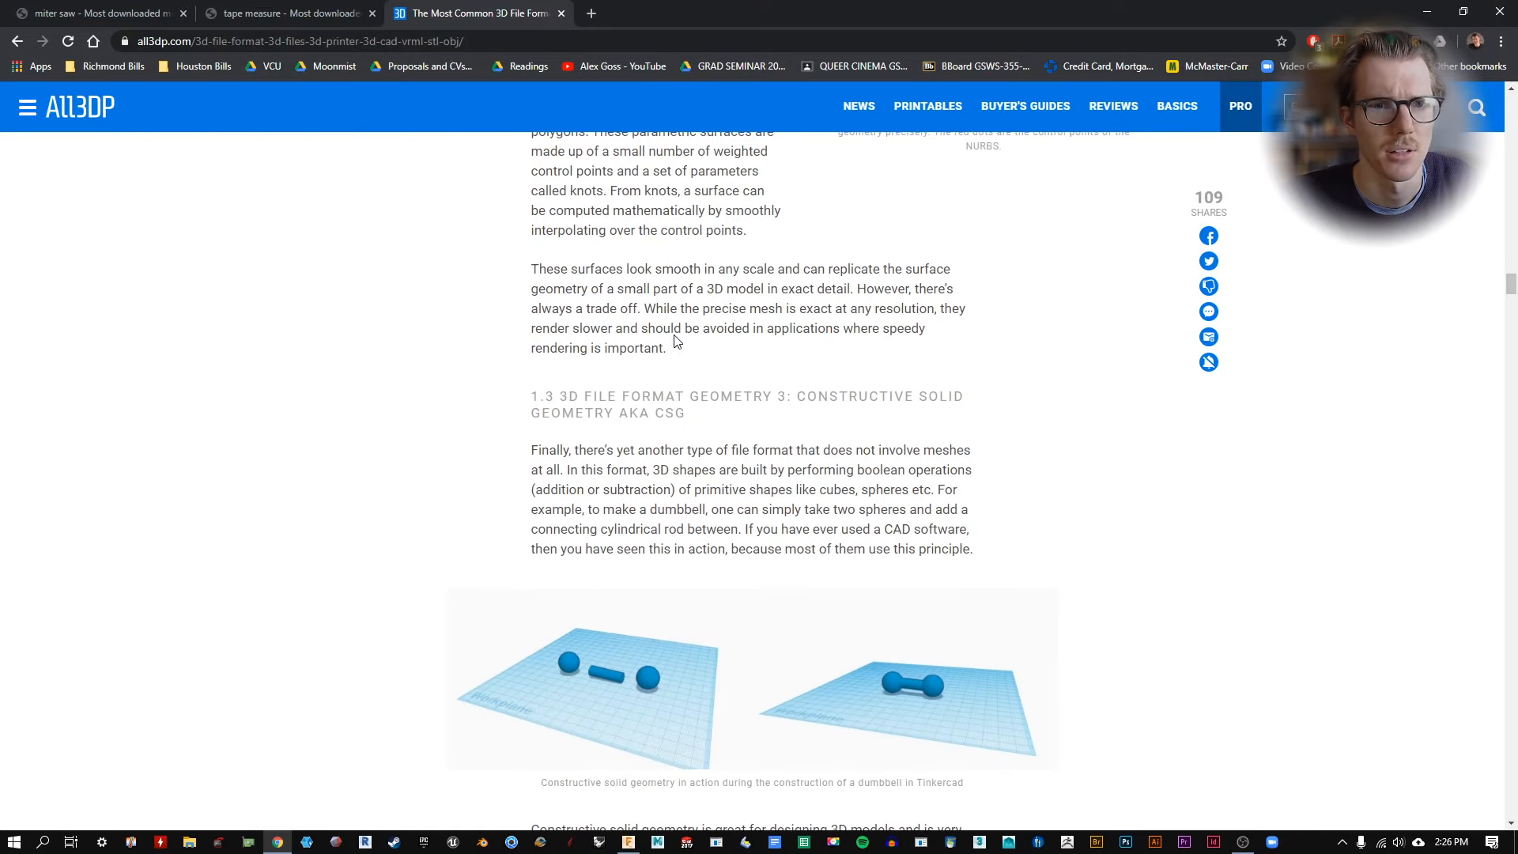
pyautogui.scroll(-2, 1036, 505)
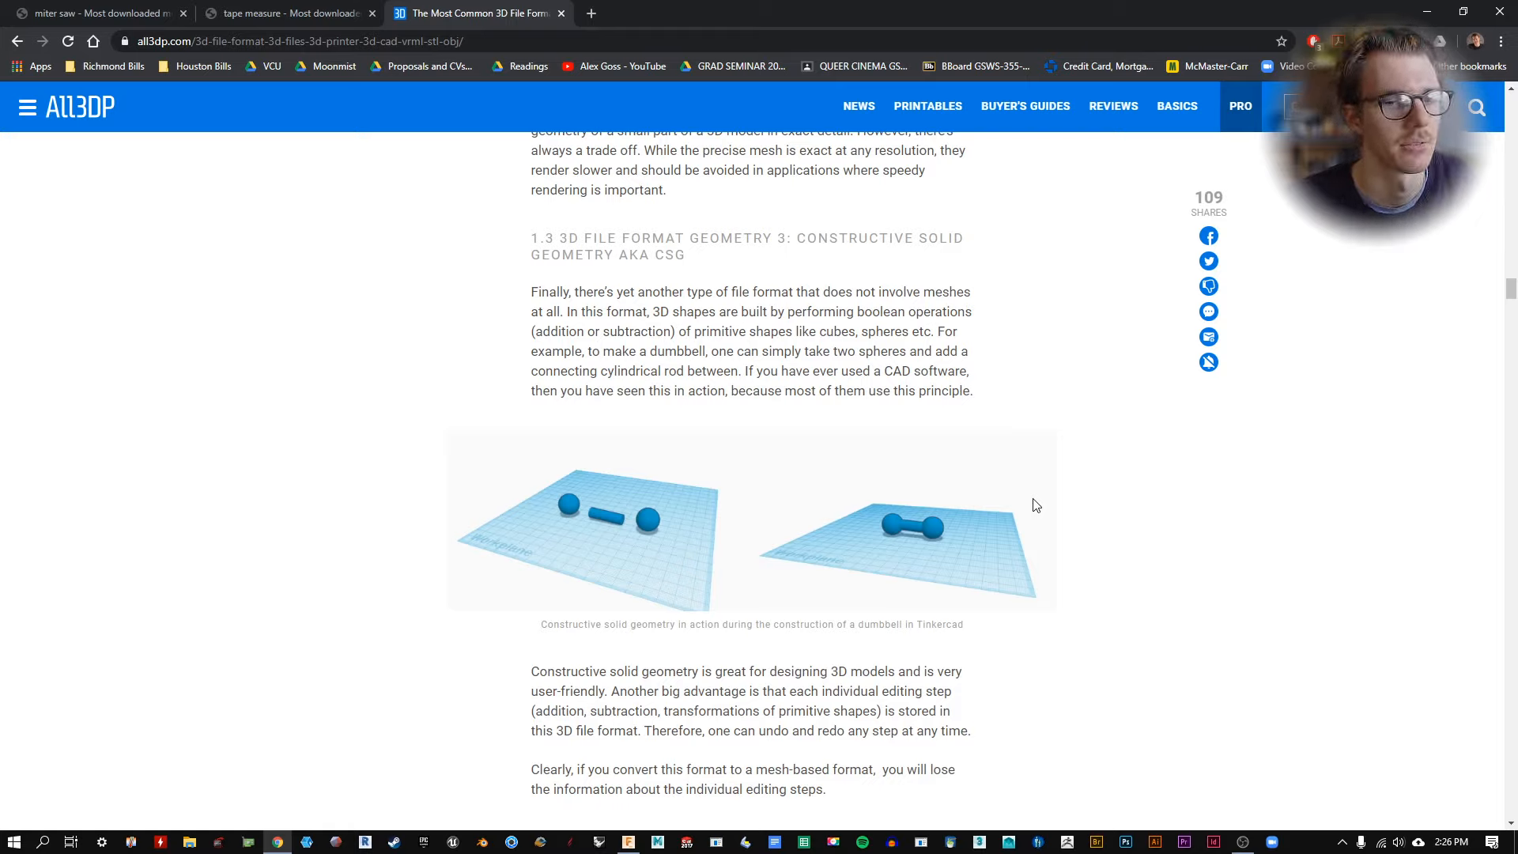
pyautogui.scroll(10, 874, 512)
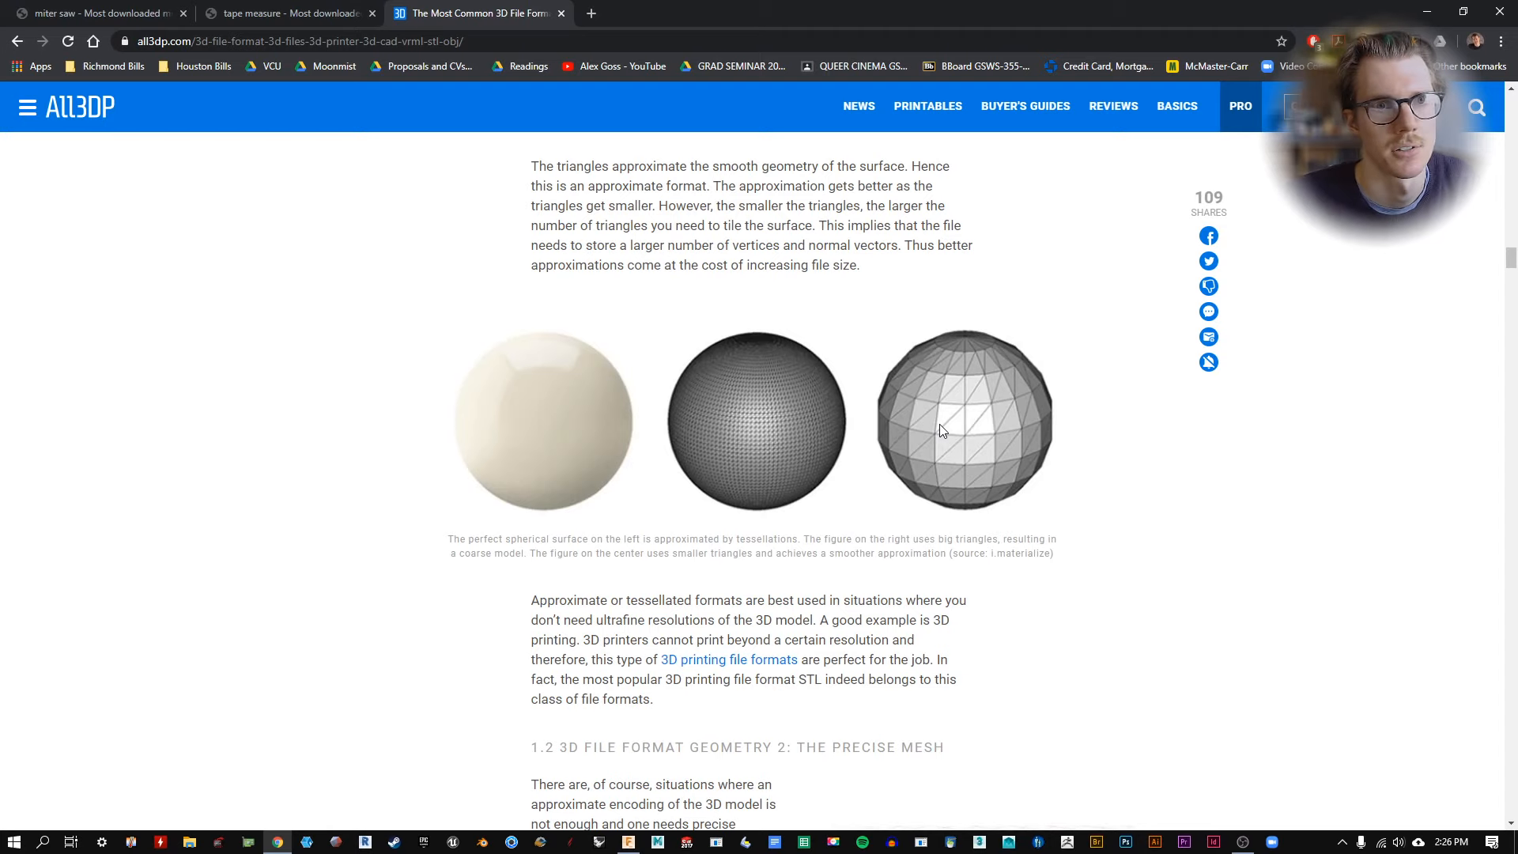
# Switch to the GrabCAD library results for the miter saw search.
pyautogui.click(95, 13)
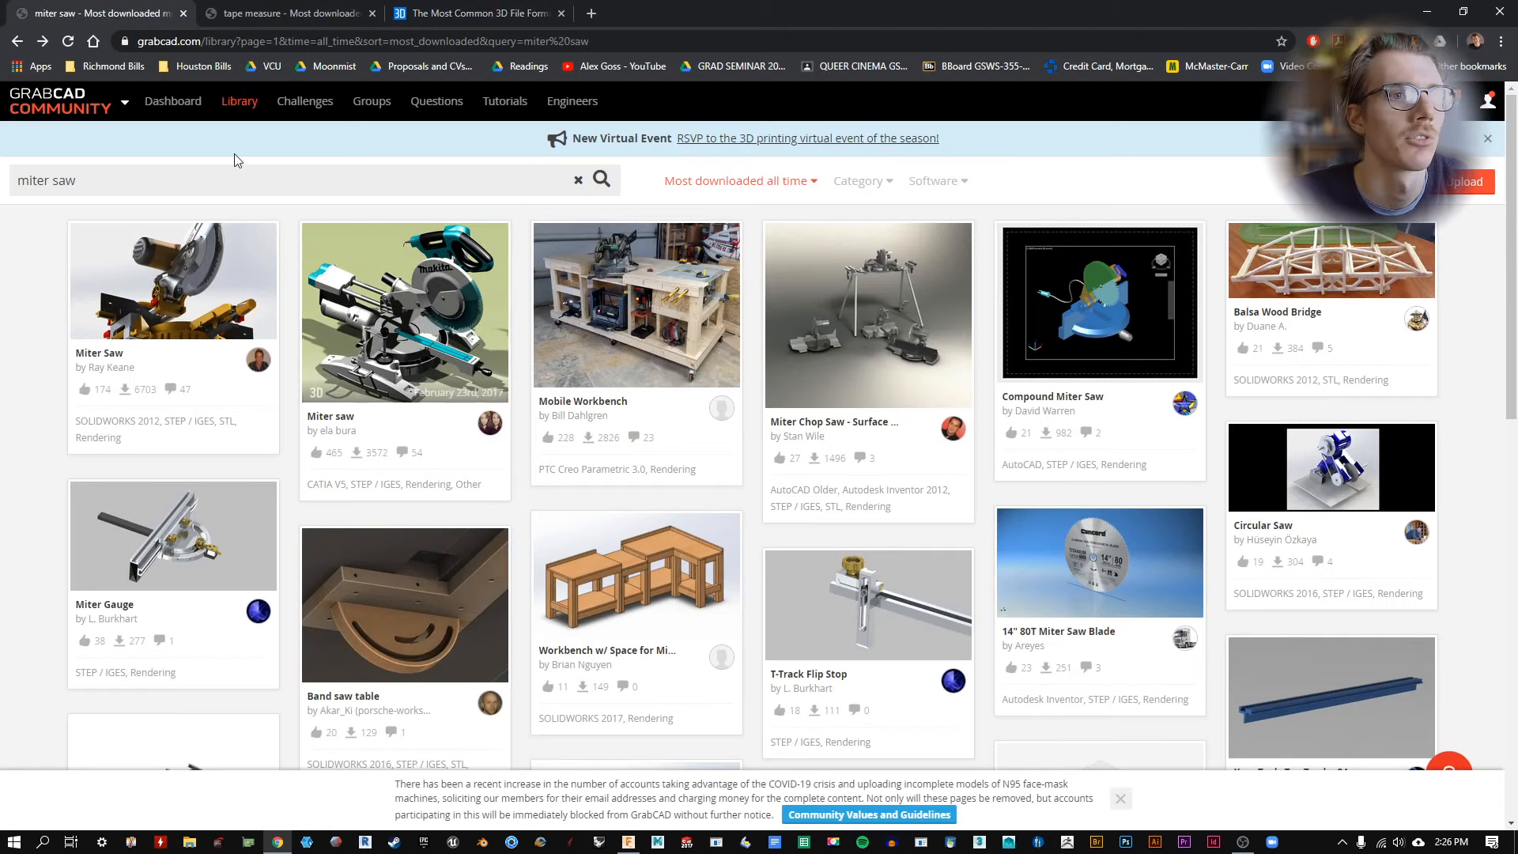
pyautogui.rightClick(72, 95)
pyautogui.click(143, 125)
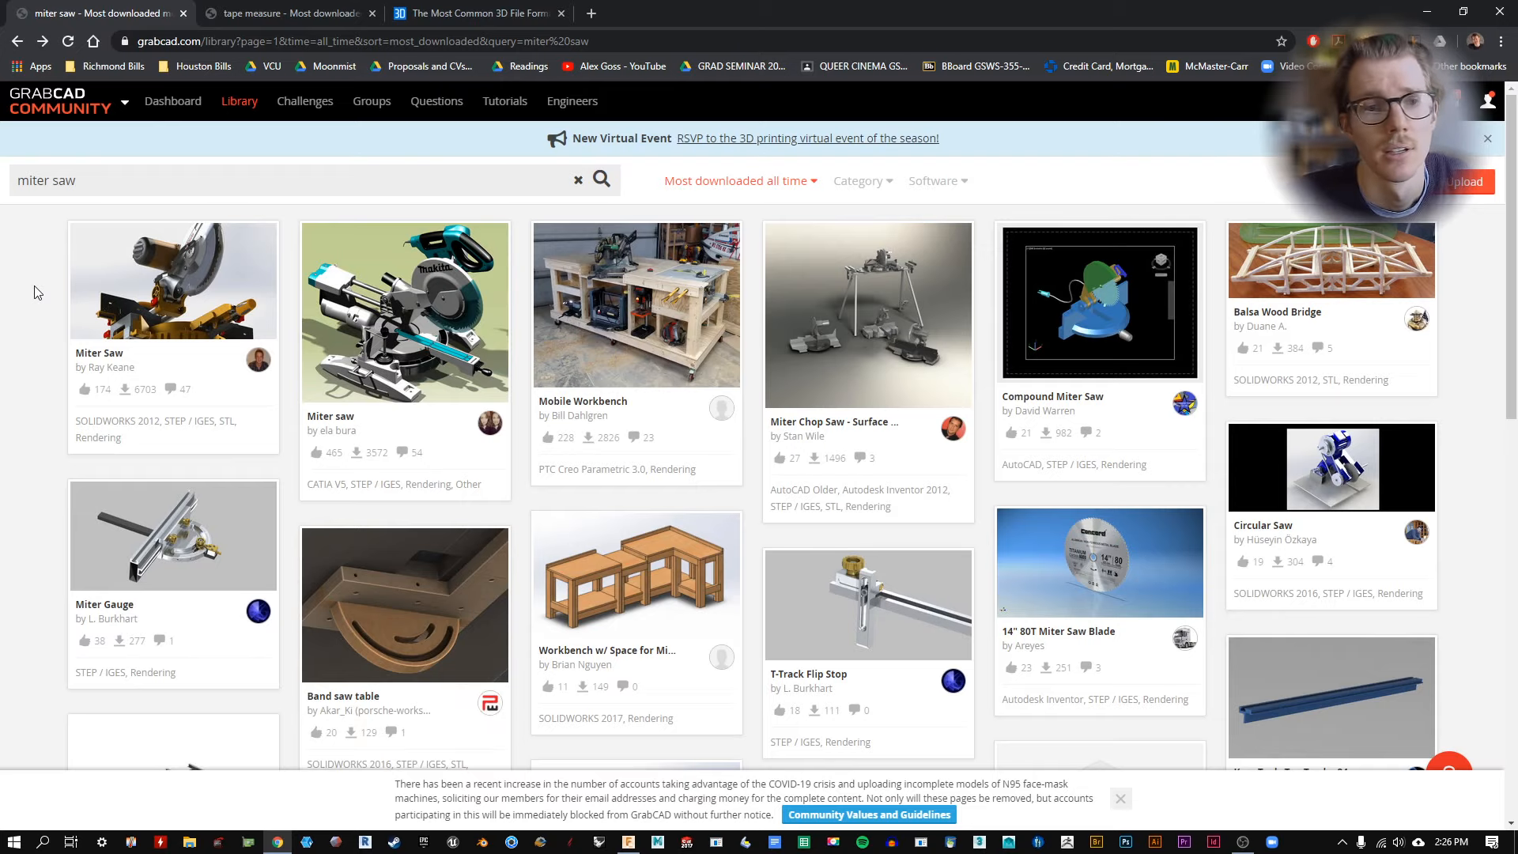
pyautogui.tripleClick(170, 177)
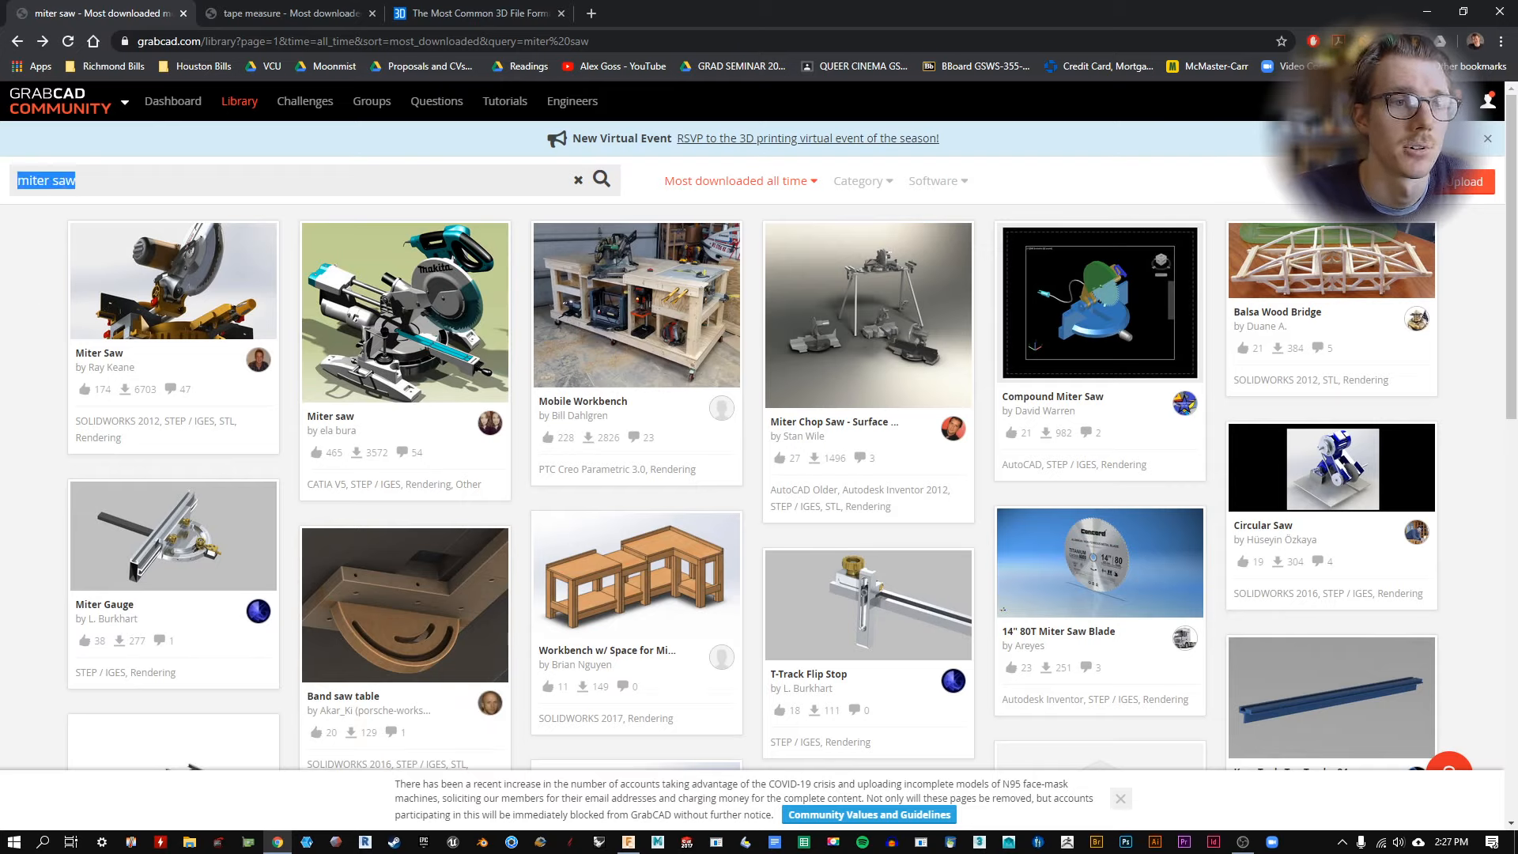
pyautogui.click(261, 172)
# Check the category and software filters and filter the miter saw results to Fusion 360 models.
pyautogui.click(887, 182)
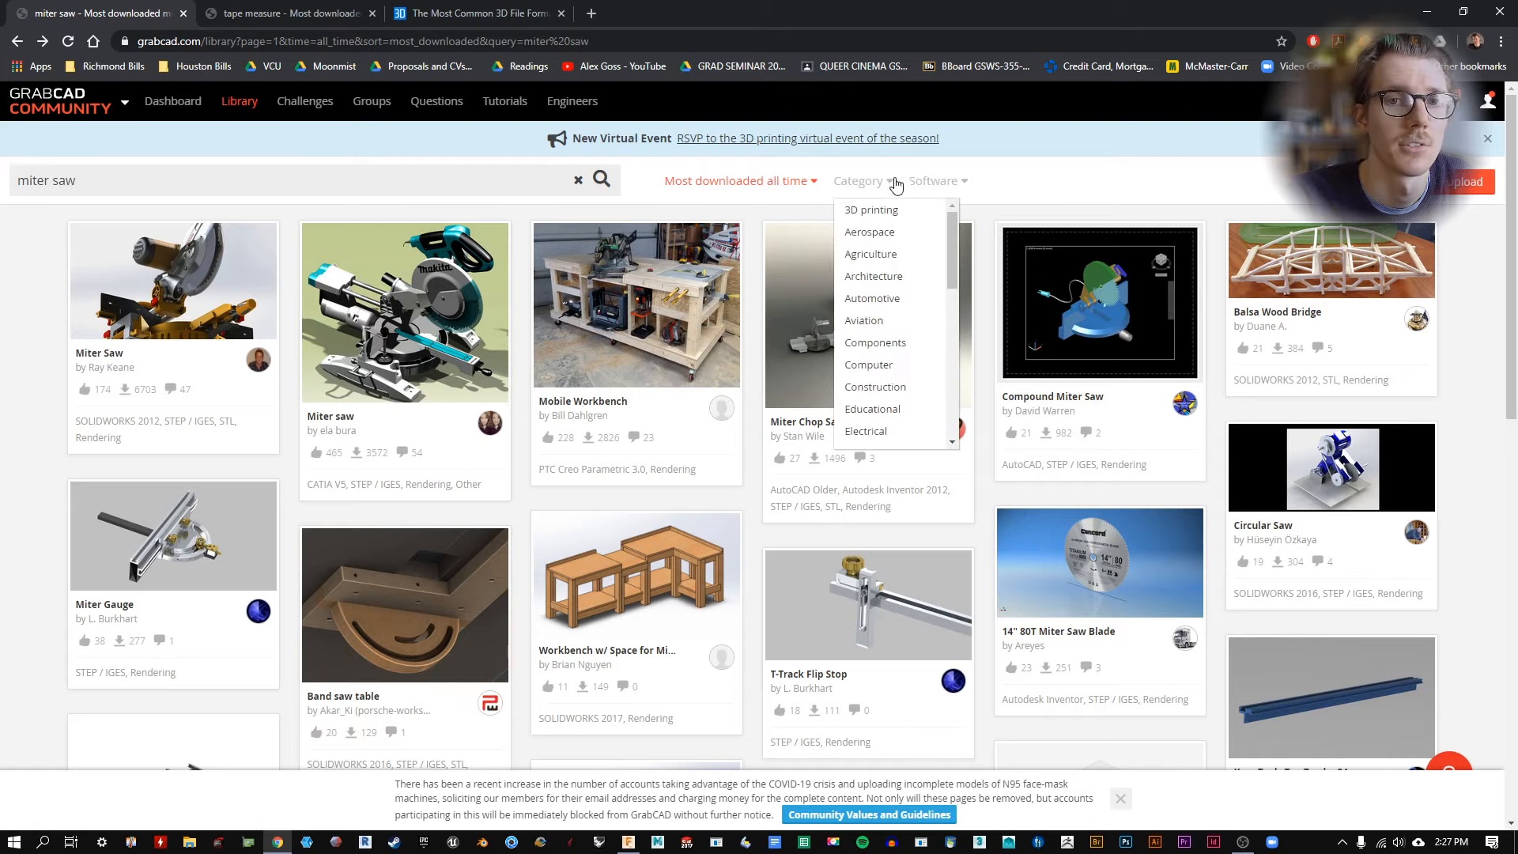
pyautogui.click(947, 186)
pyautogui.scroll(-5, 985, 332)
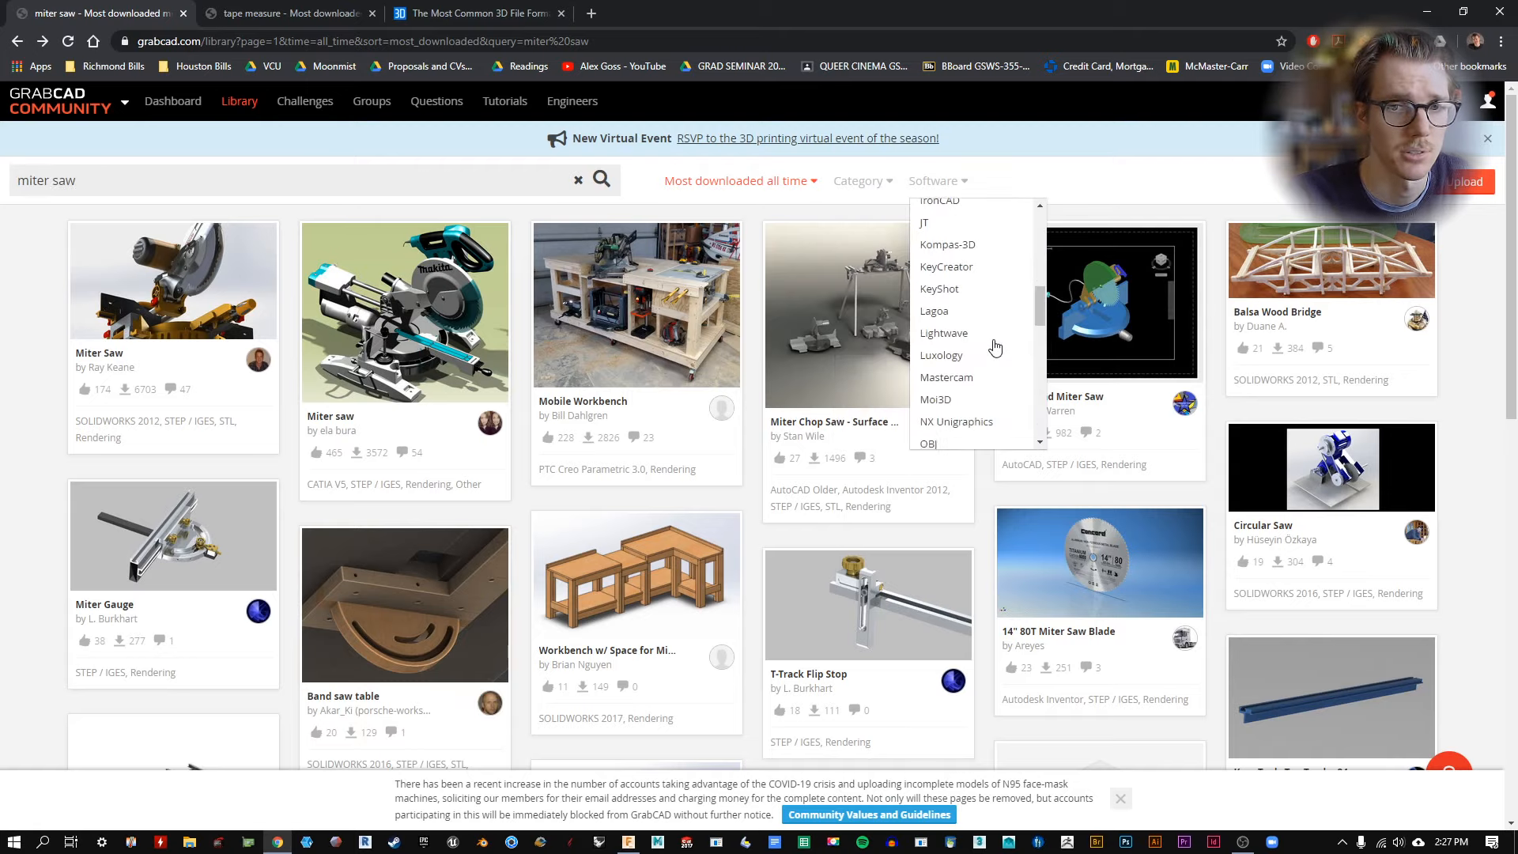
pyautogui.scroll(2, 994, 347)
pyautogui.scroll(1, 995, 321)
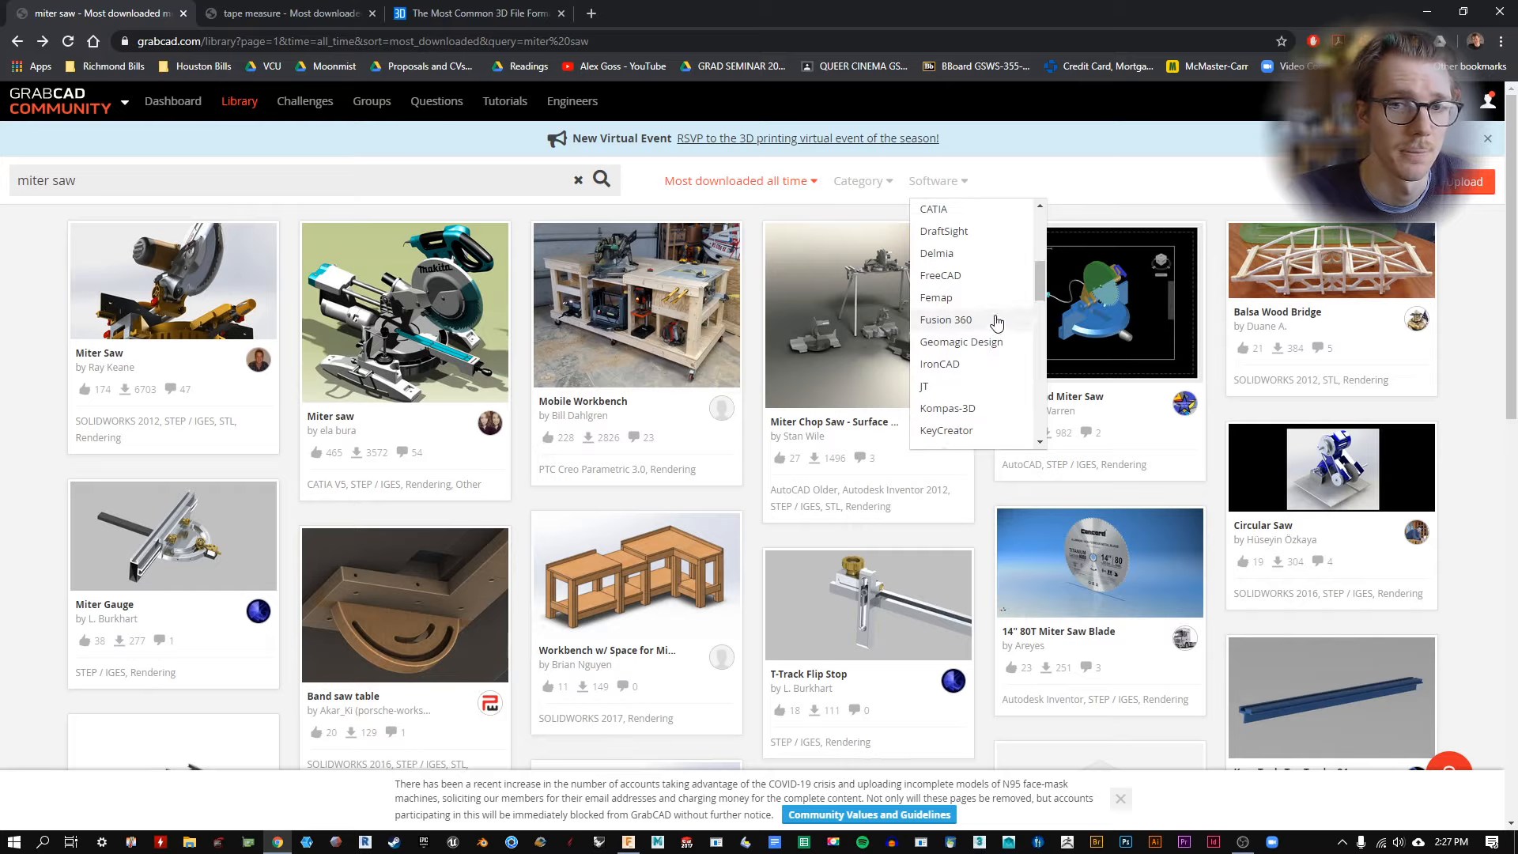
pyautogui.moveTo(965, 174)
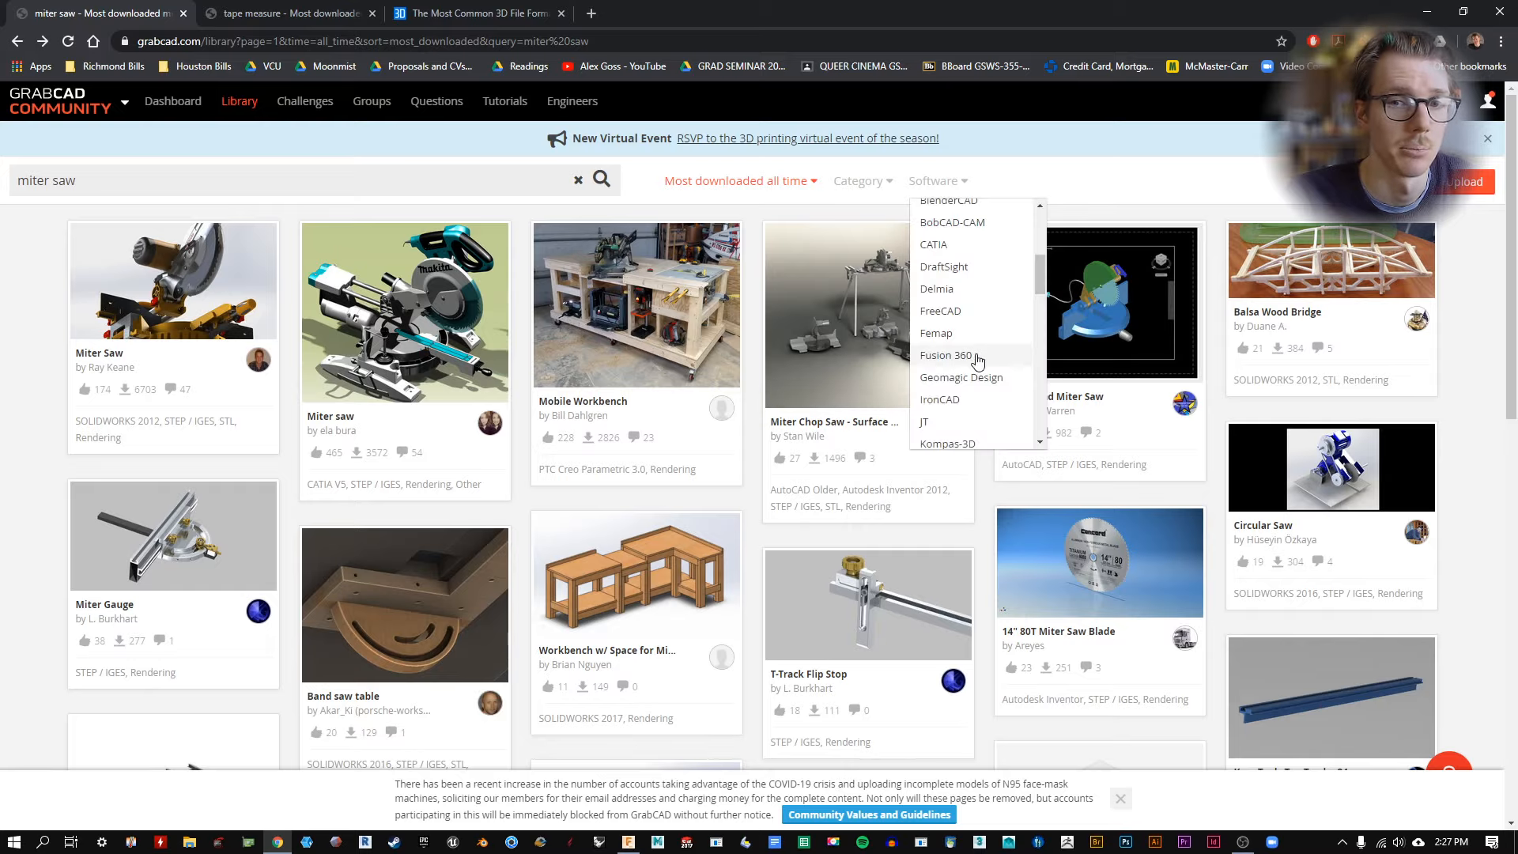
pyautogui.click(974, 355)
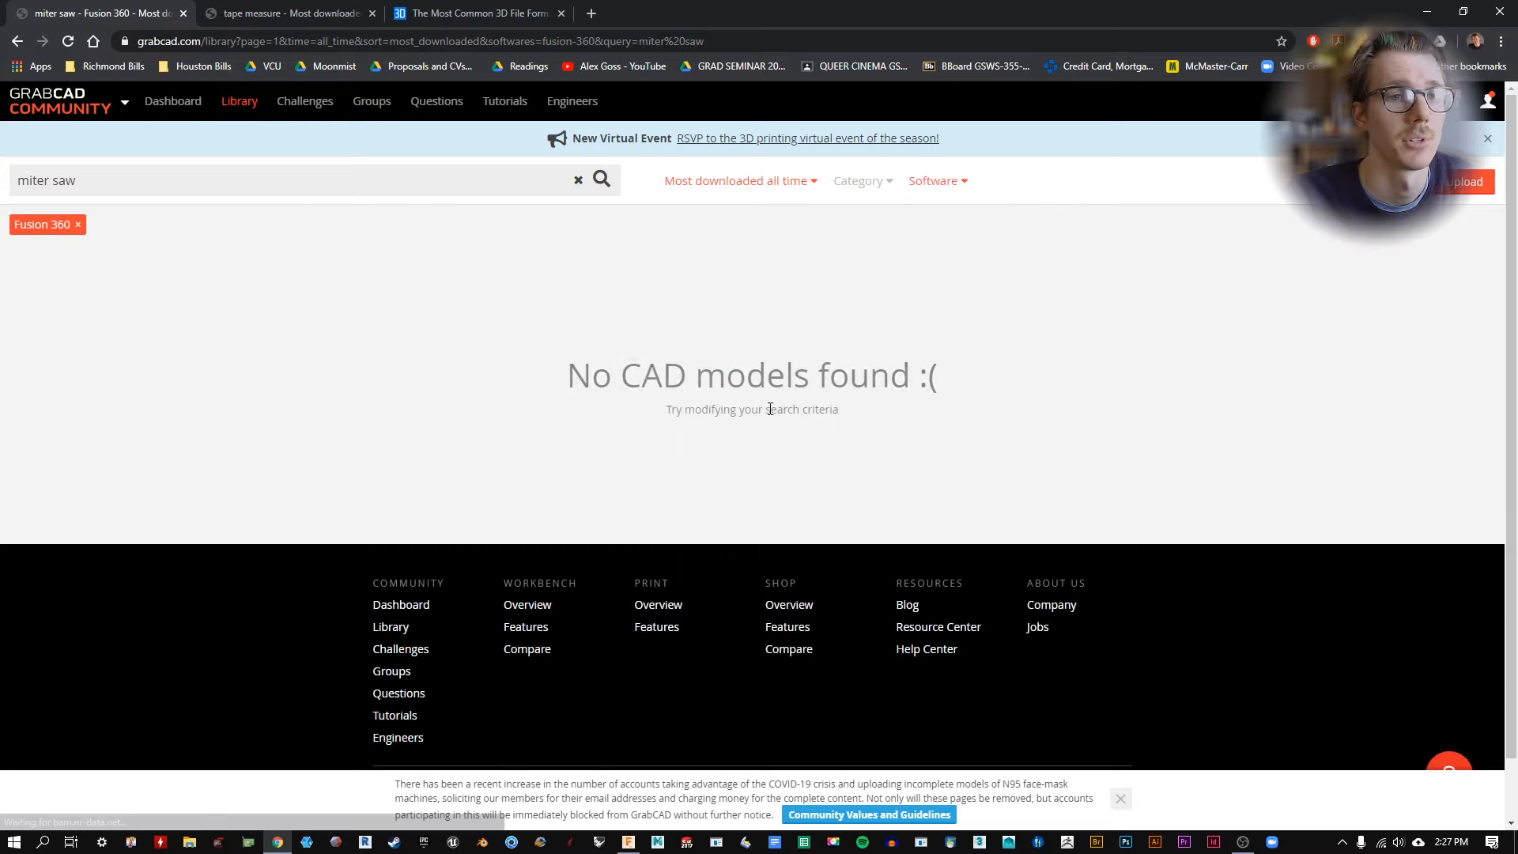
# Clear the miter saw search text and browse the most downloaded Fusion 360 models.
pyautogui.click(578, 184)
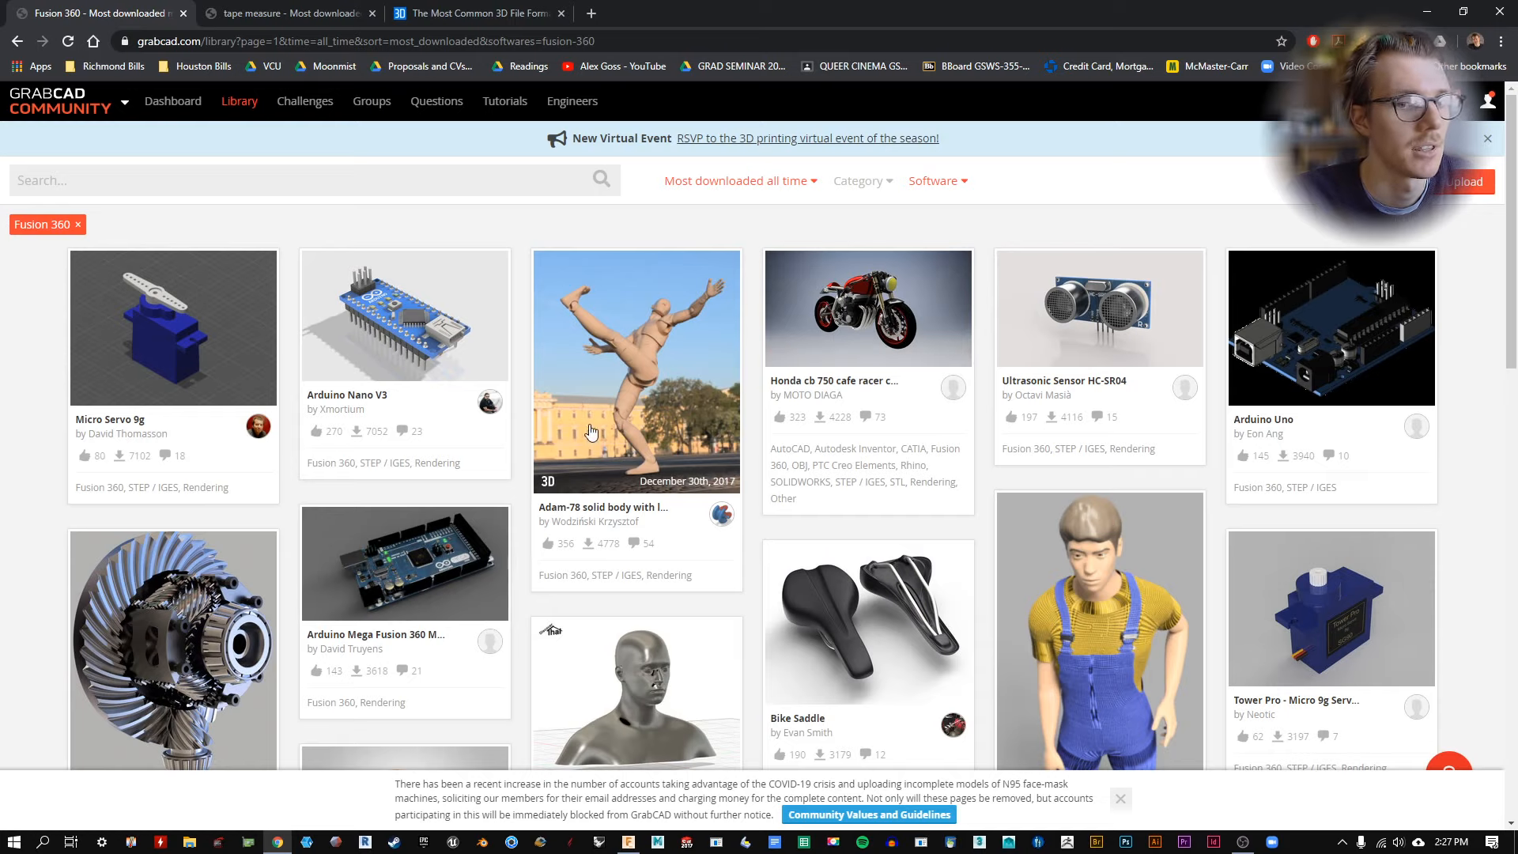
pyautogui.click(630, 839)
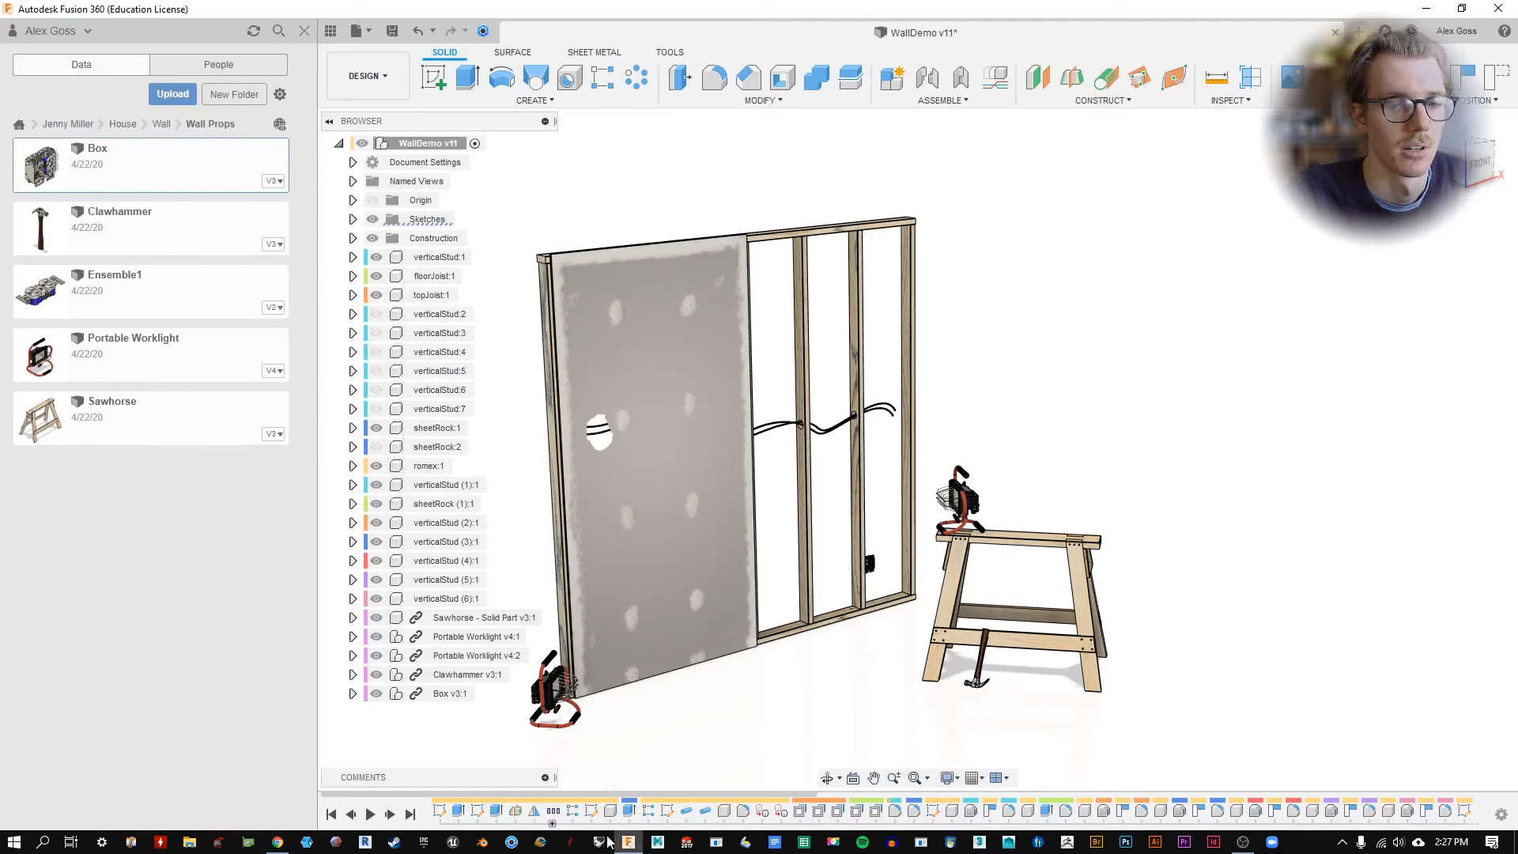
pyautogui.hotkey('alt', 'Tab')
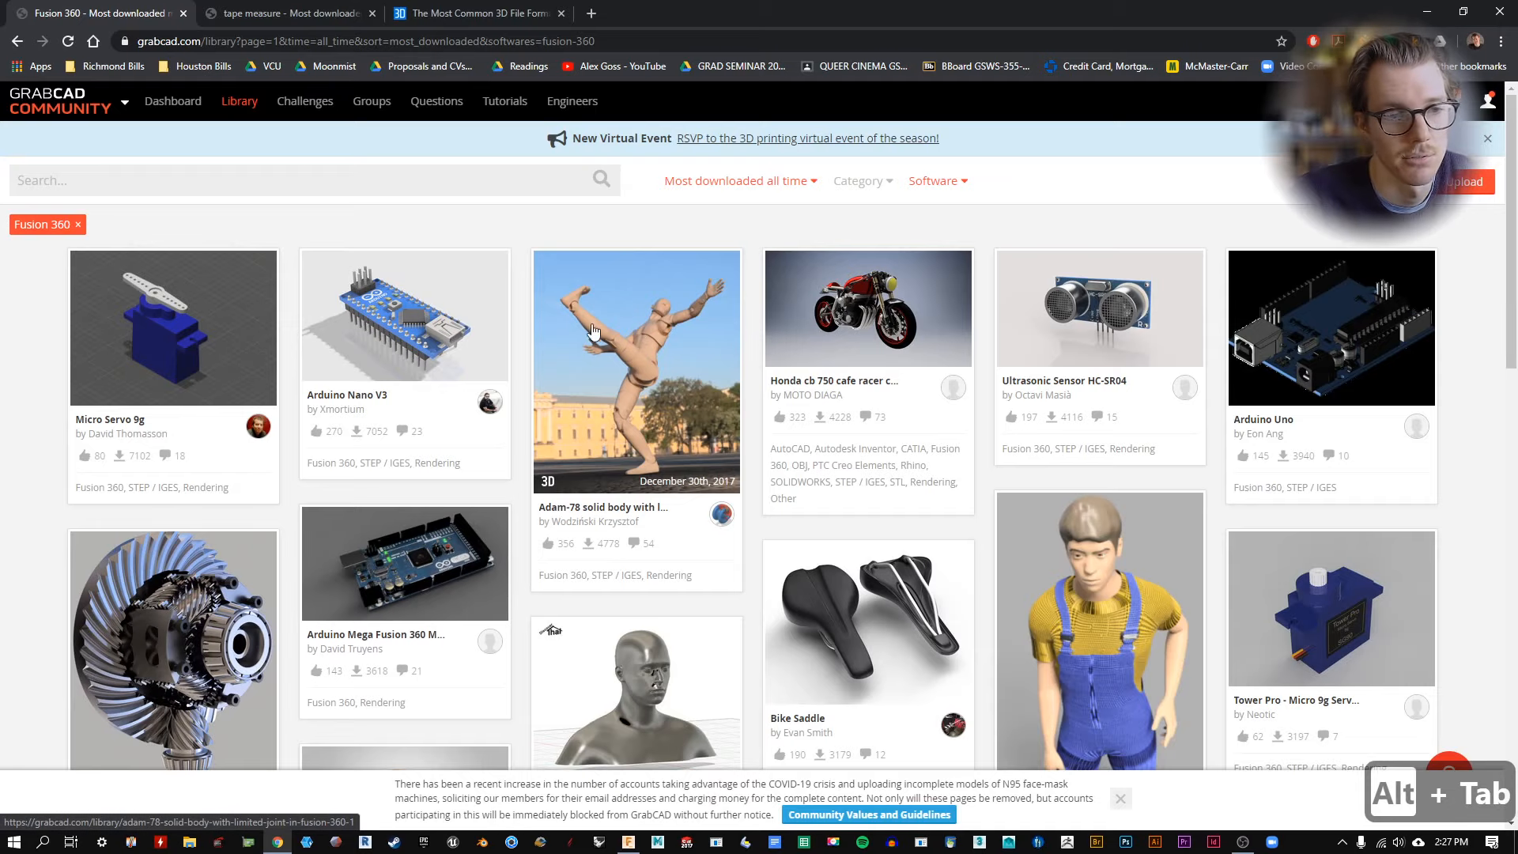
pyautogui.scroll(-2, 595, 331)
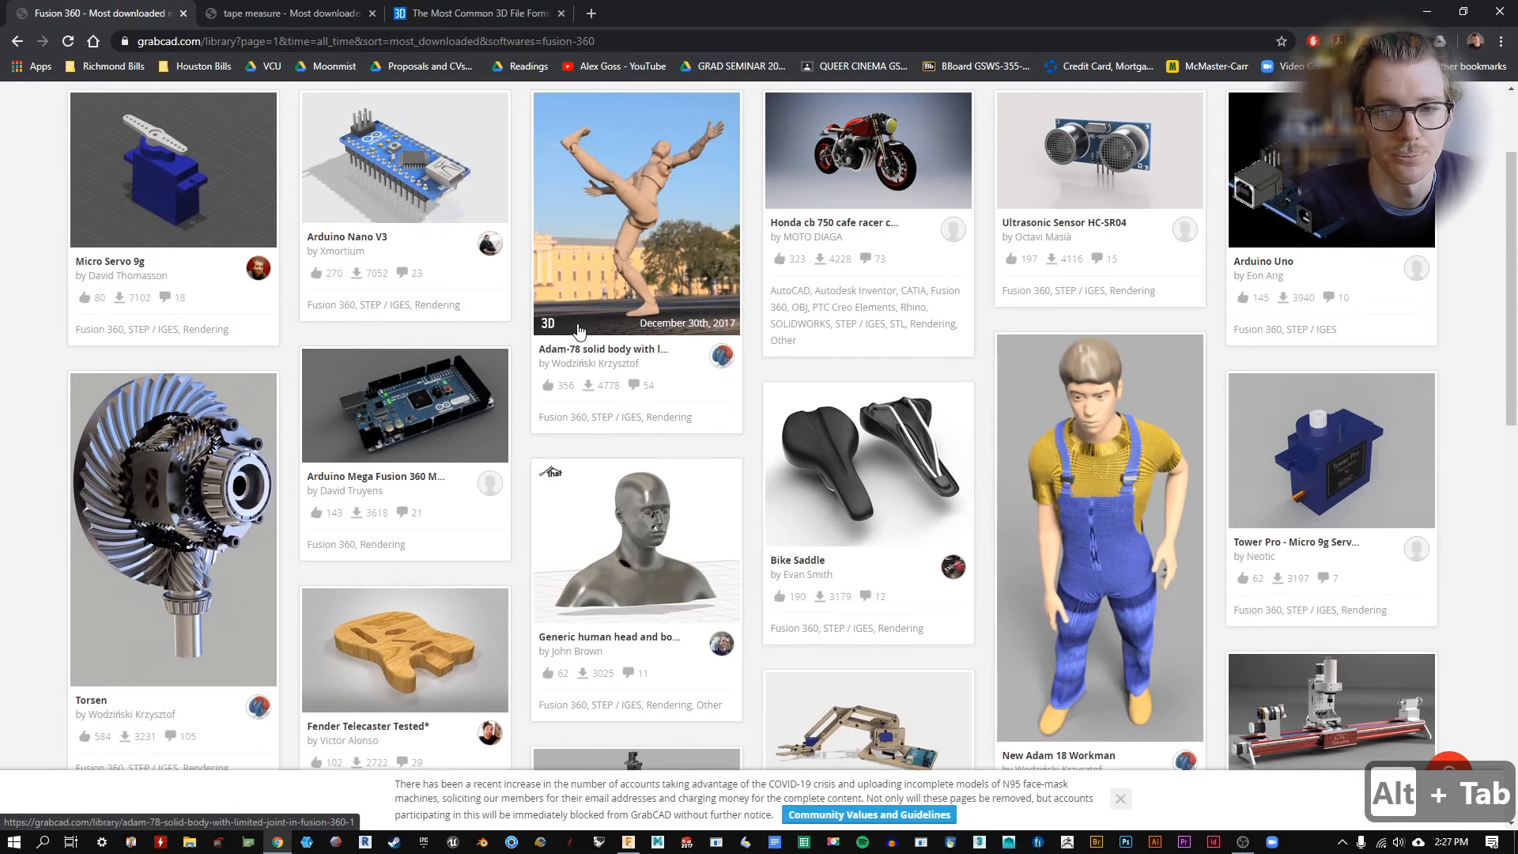
pyautogui.scroll(2, 578, 330)
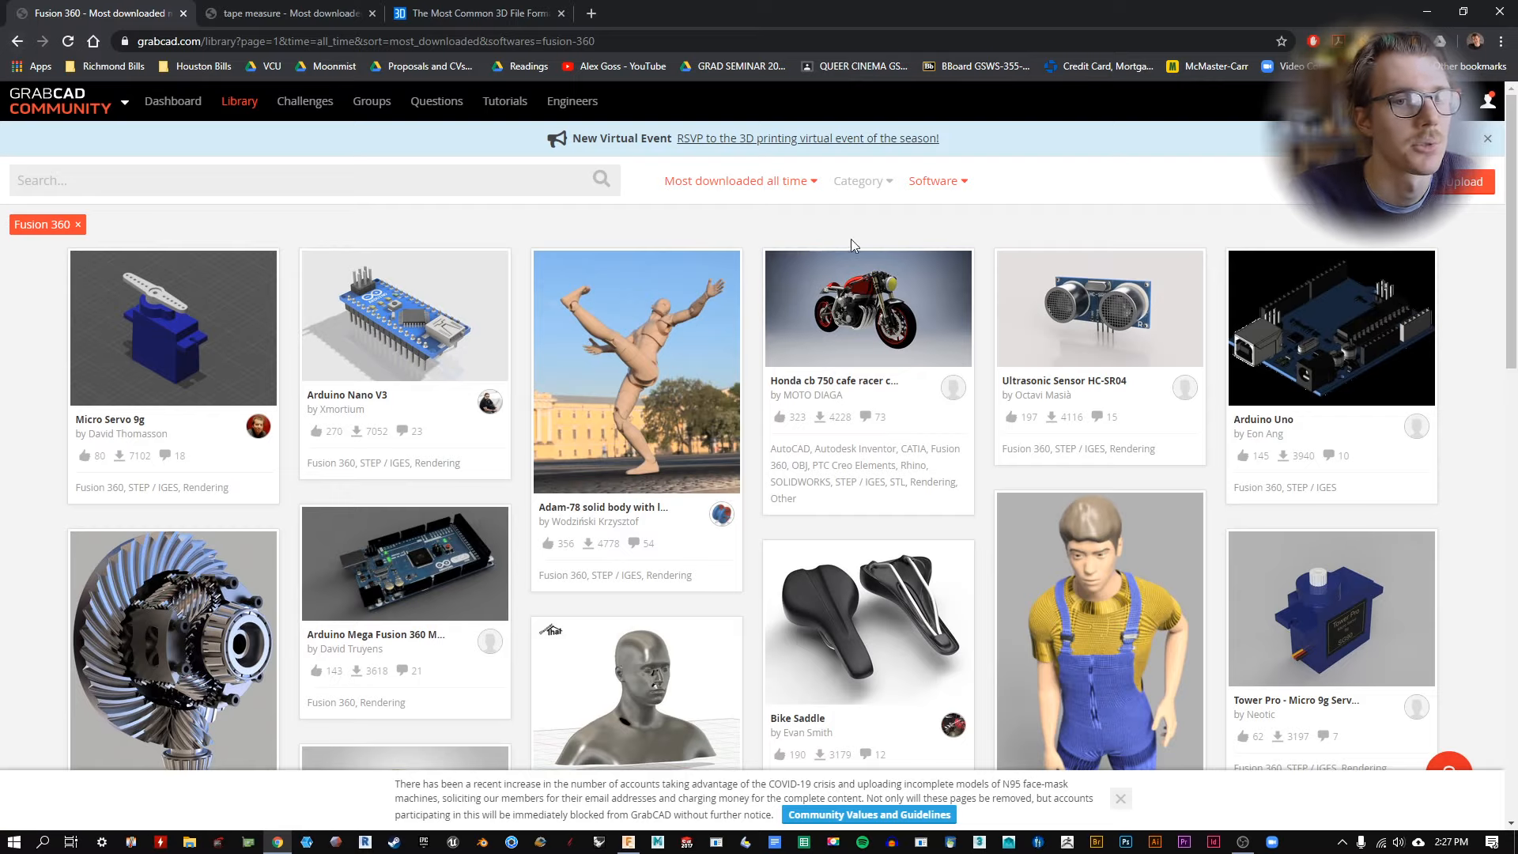
# Go back to the unfiltered miter saw results and open the page of the first Miter Saw model.
pyautogui.click(17, 40)
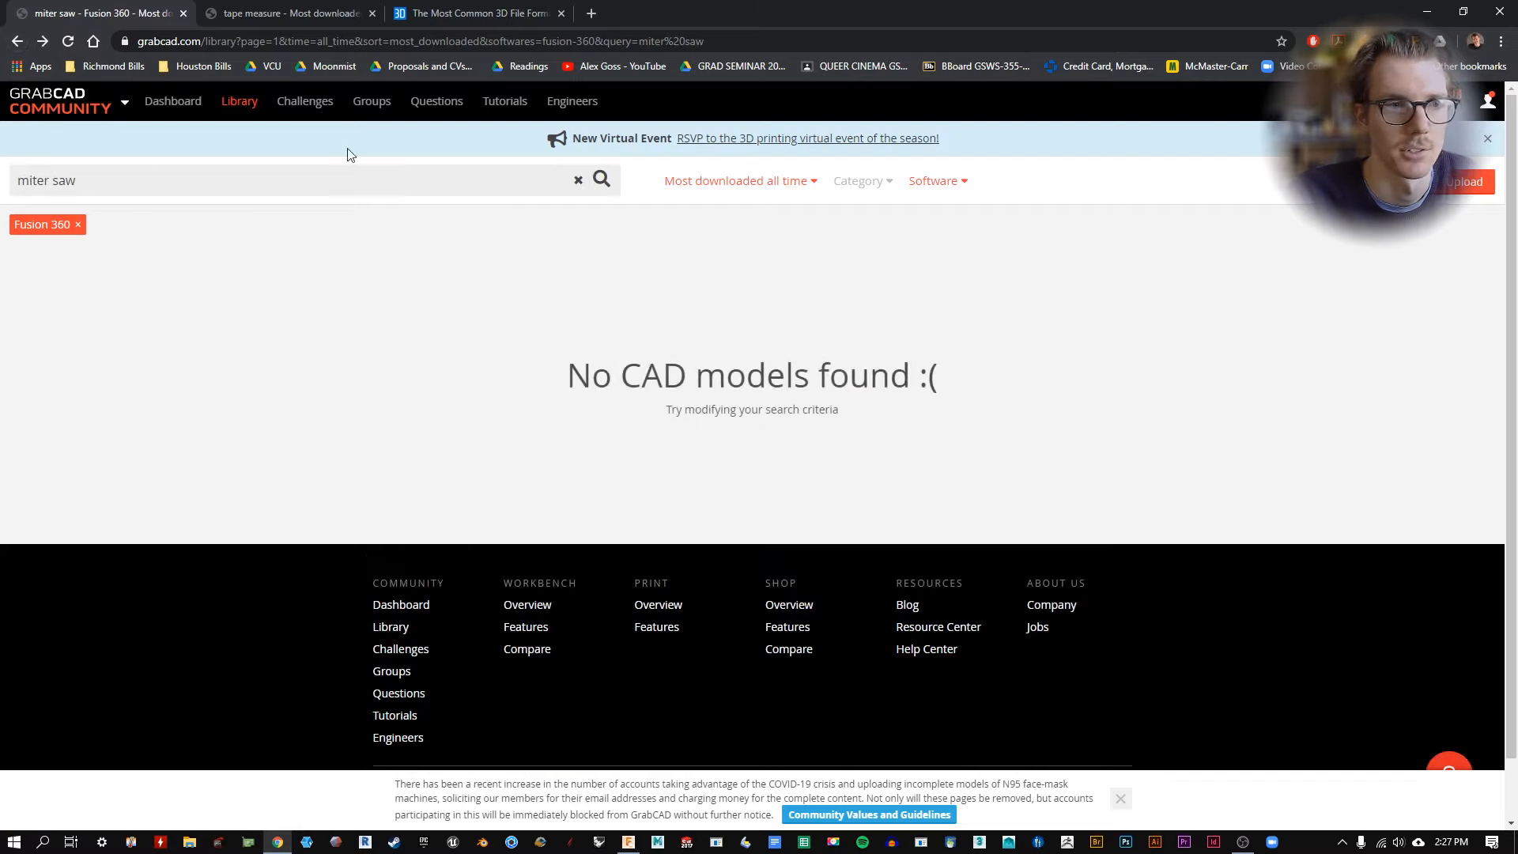
pyautogui.click(17, 40)
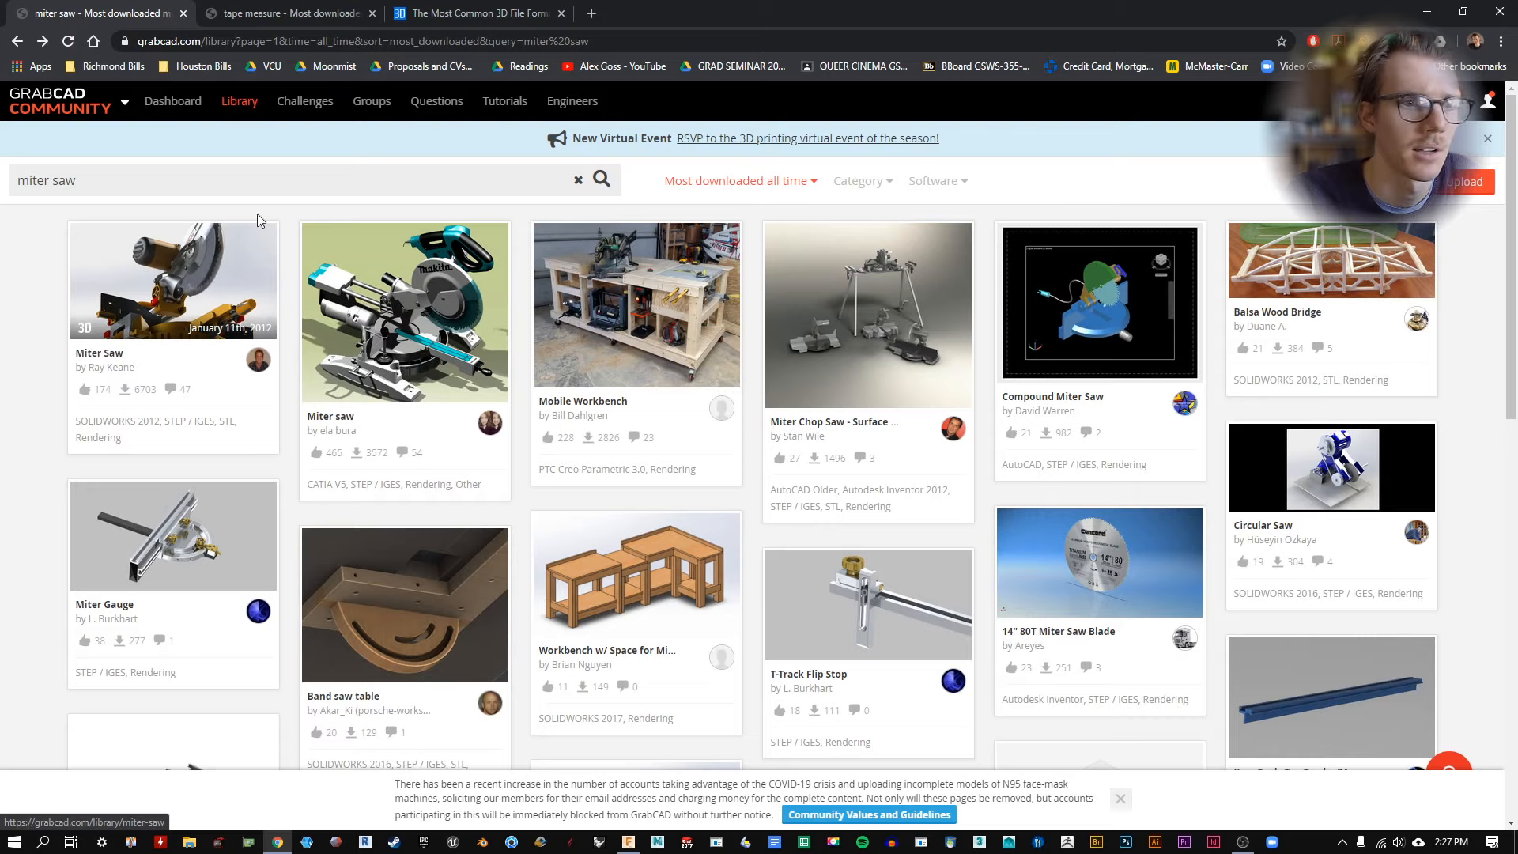
pyautogui.click(173, 281)
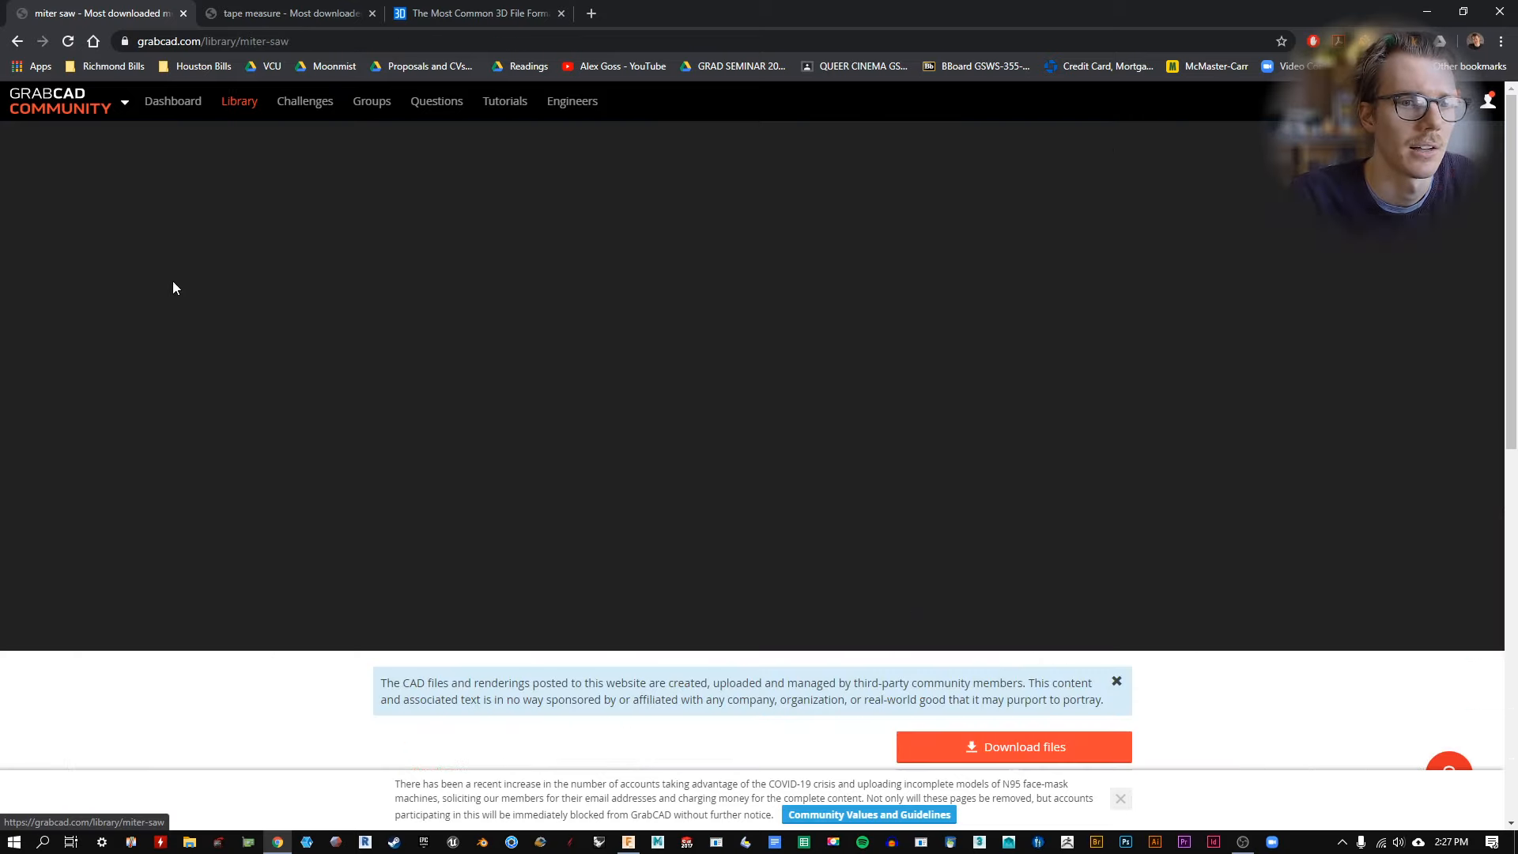
# Examine the Miter Saw model's preview images, software details and the file formats in its file list.
pyautogui.scroll(-7, 179, 281)
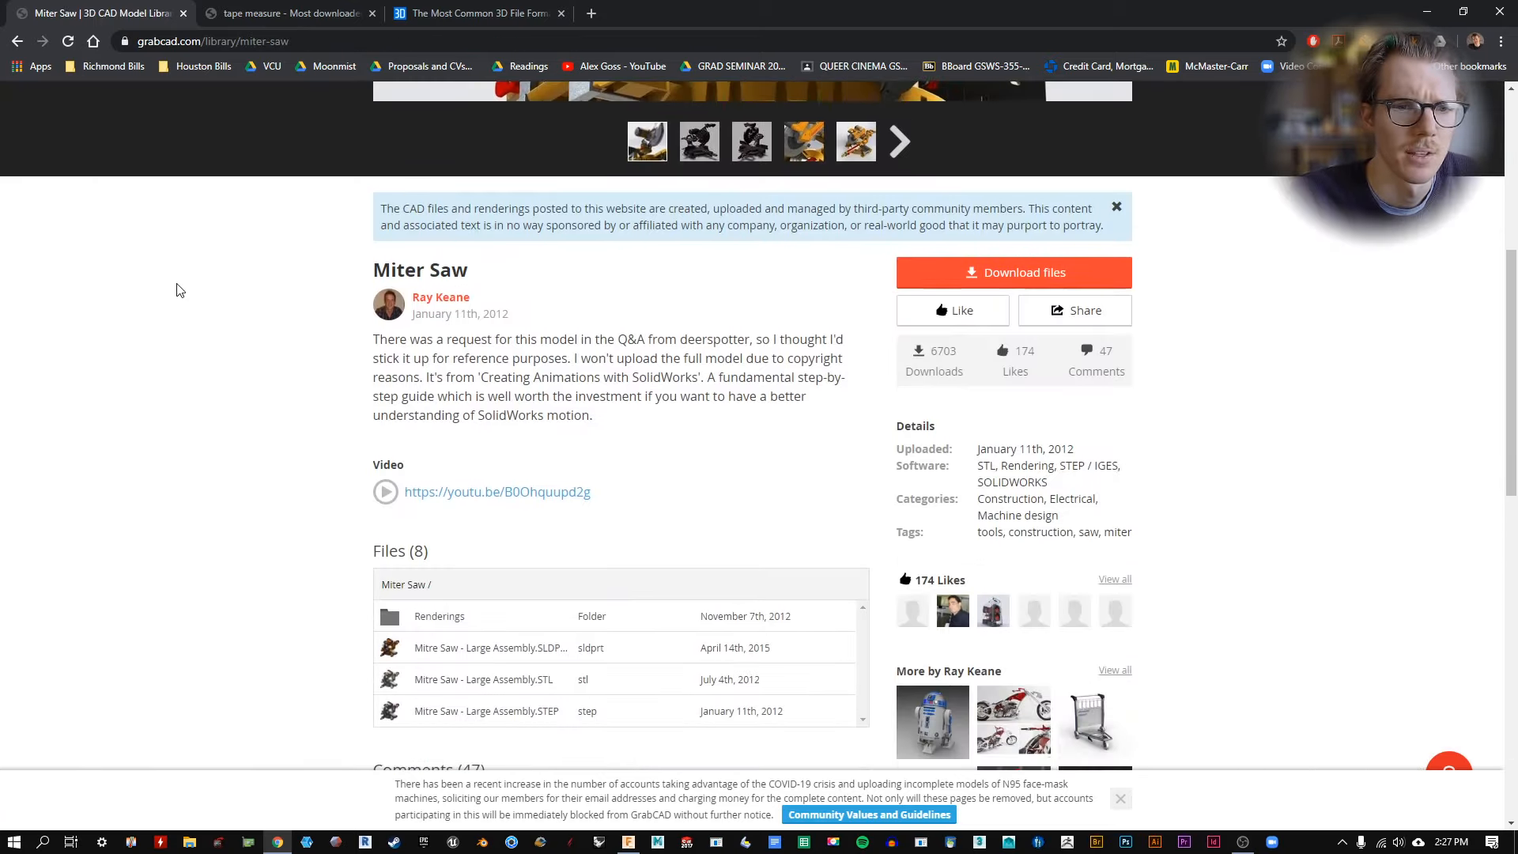
pyautogui.scroll(7, 356, 427)
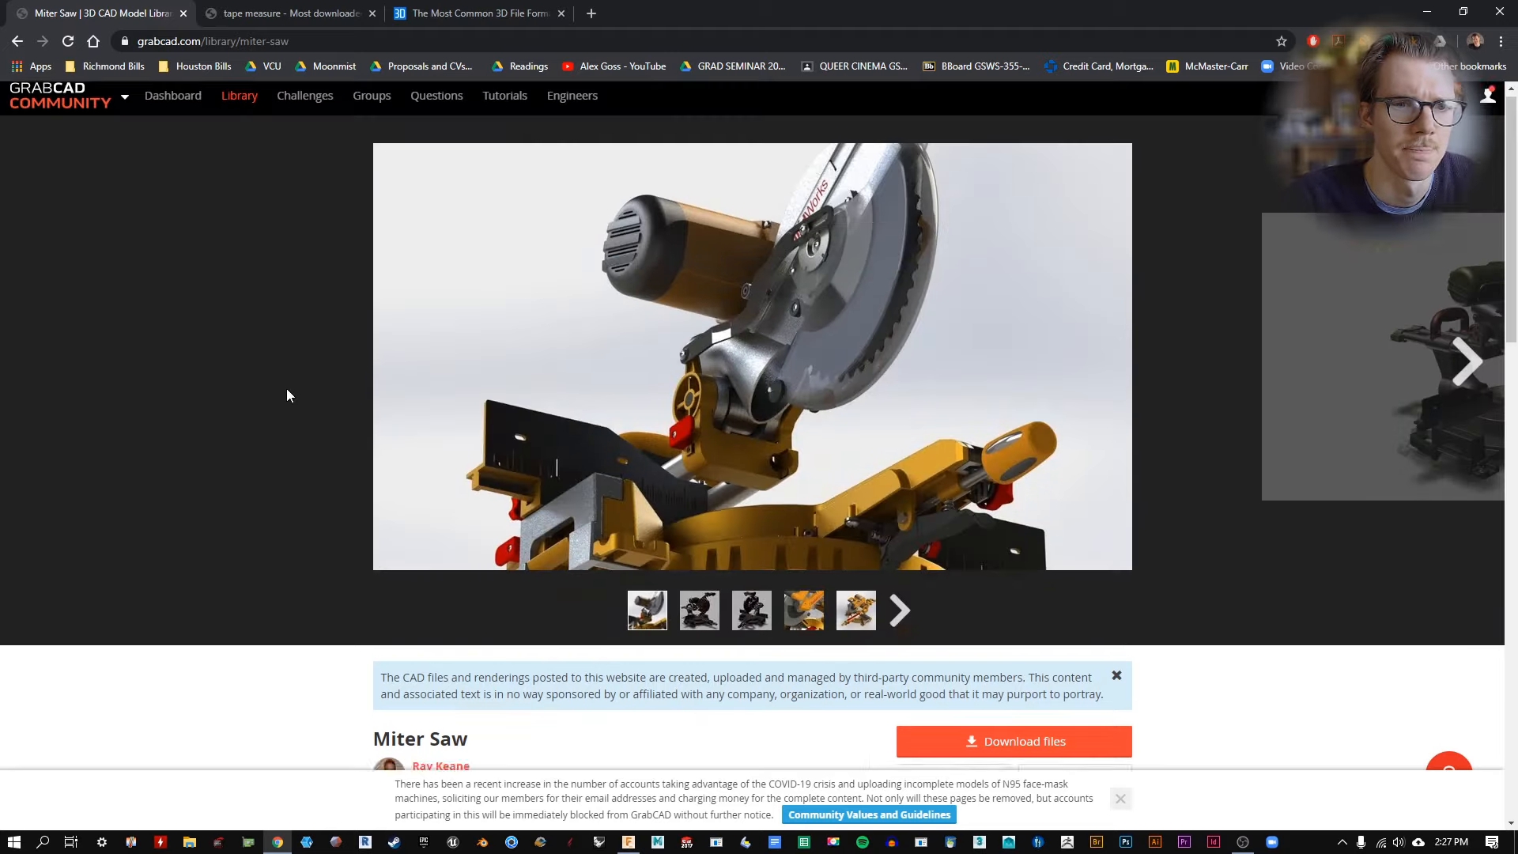
pyautogui.scroll(-3, 366, 464)
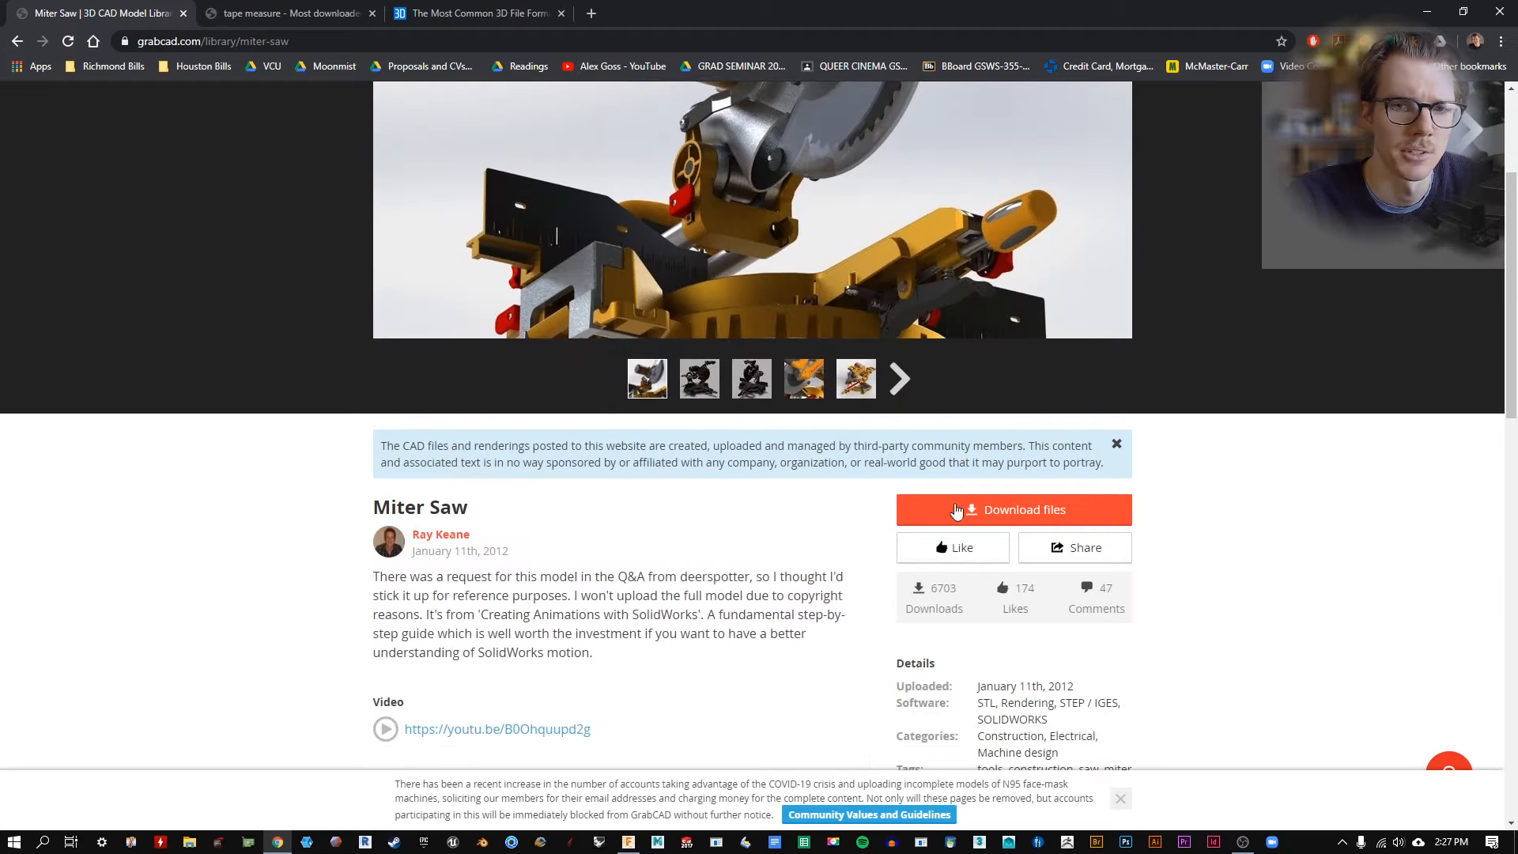
pyautogui.scroll(-3, 353, 532)
pyautogui.scroll(-3, 335, 363)
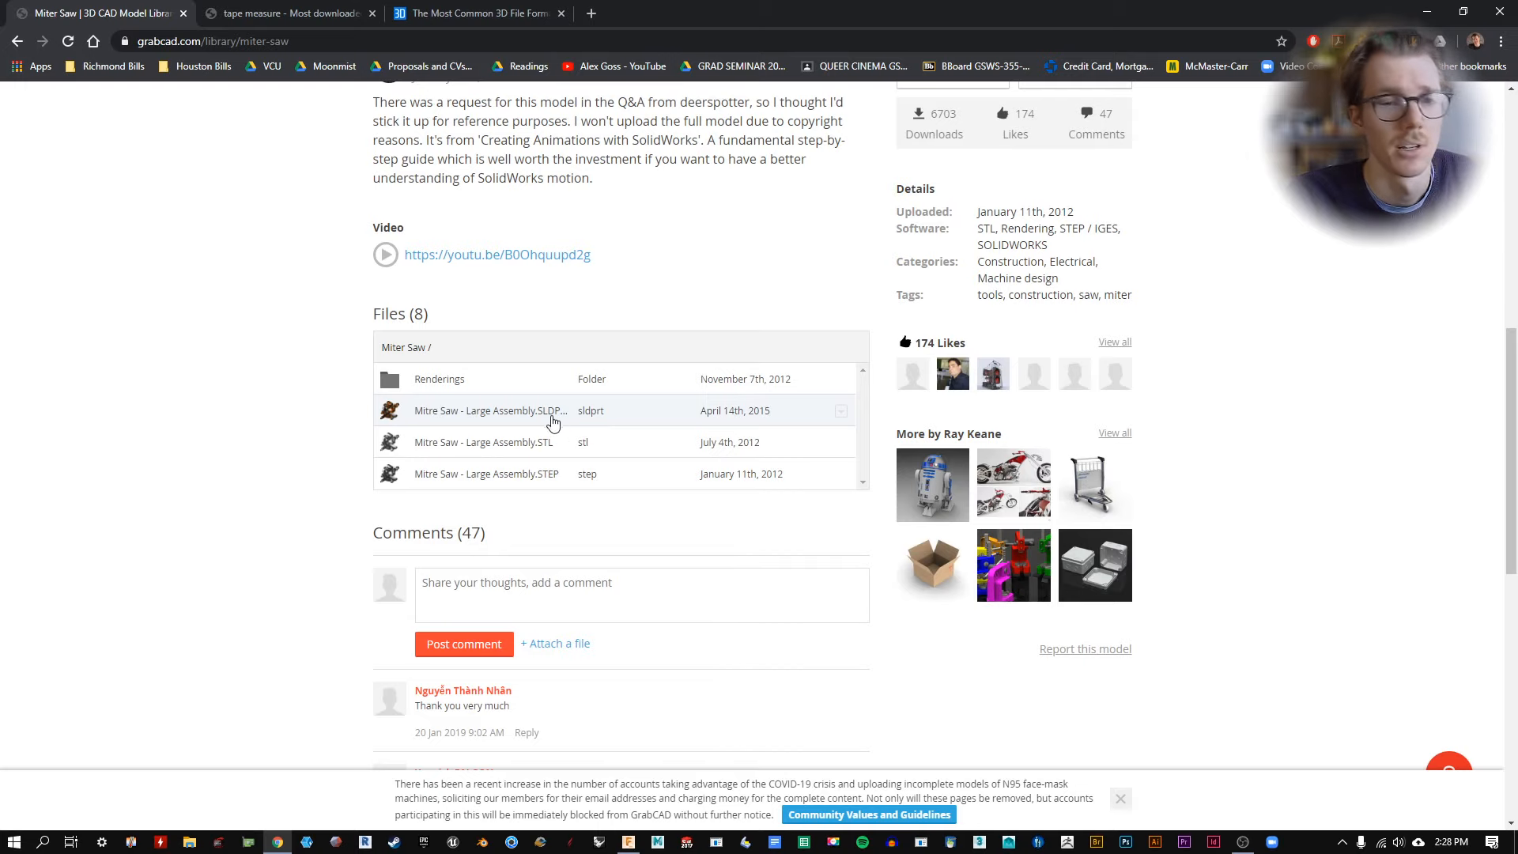
# Review the table of common 3D file formats and their neutral or proprietary types in the All3DP article.
pyautogui.click(474, 13)
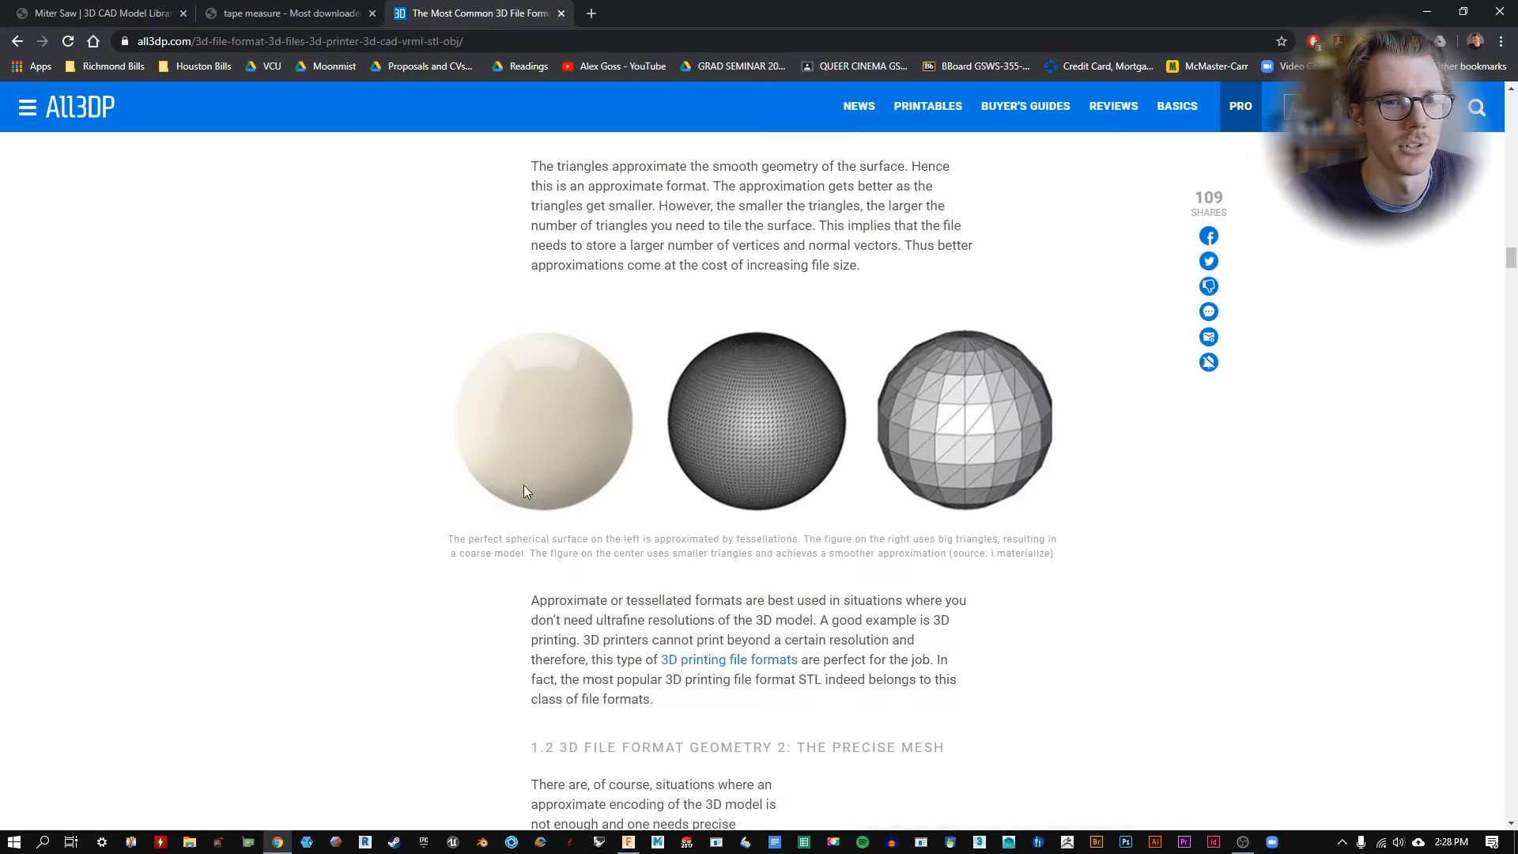
pyautogui.scroll(20, 465, 476)
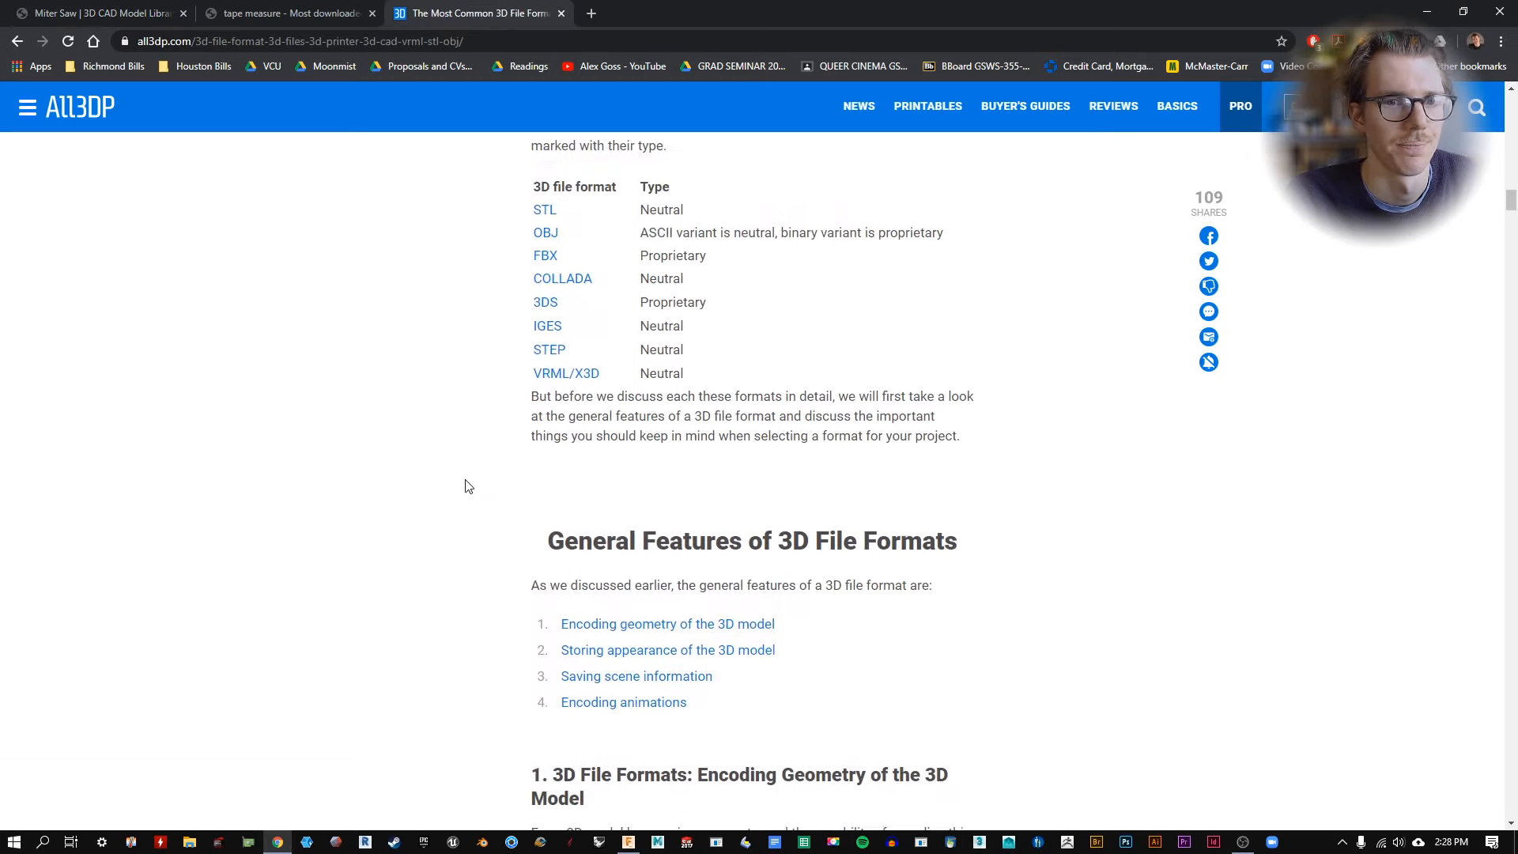
pyautogui.moveTo(527, 425); pyautogui.dragTo(682, 427)
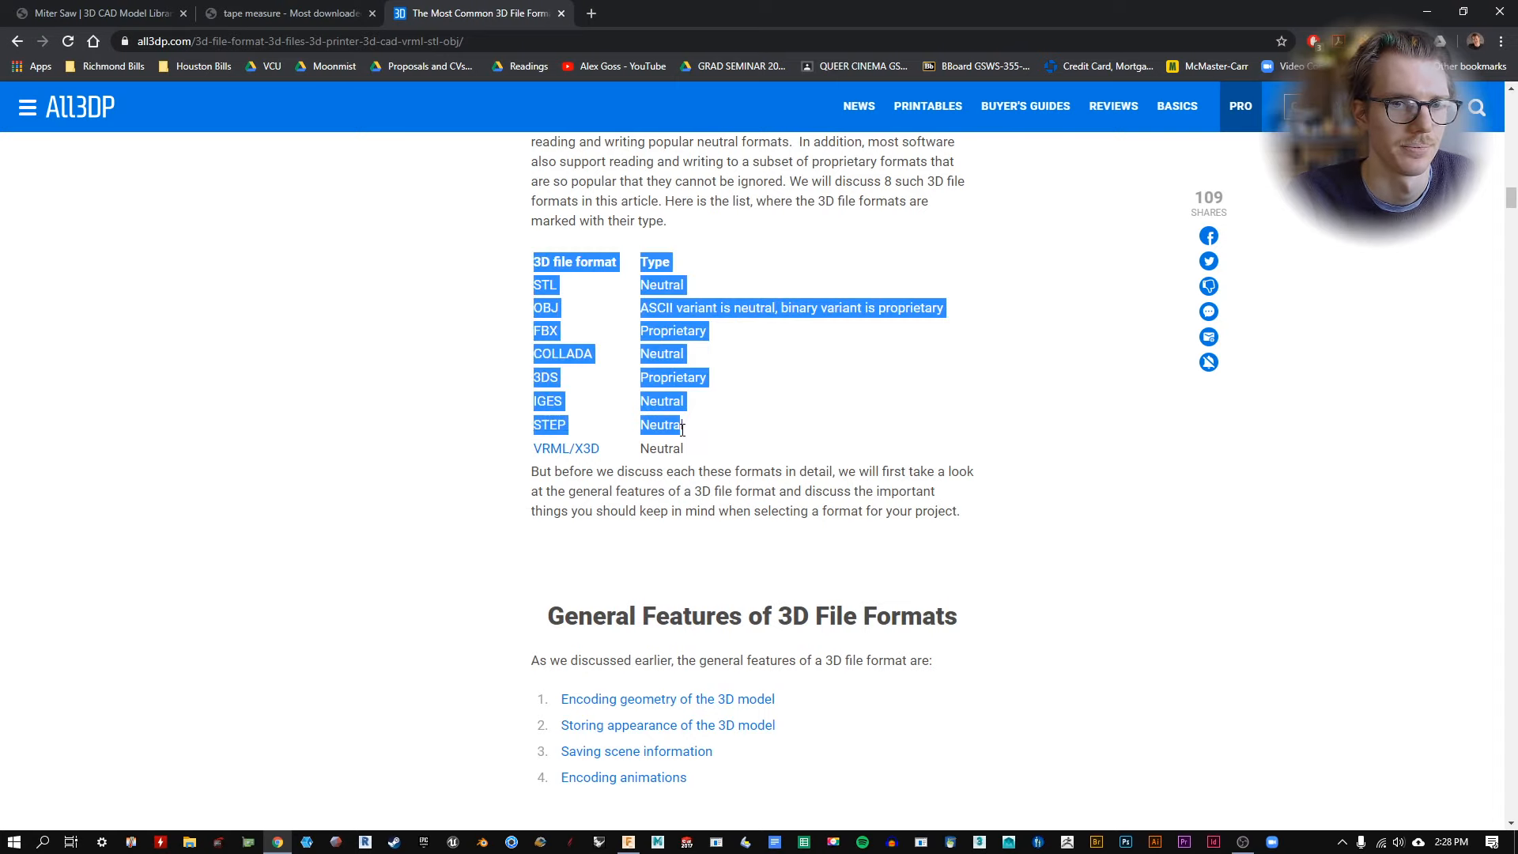
pyautogui.click(682, 427)
# Return to the Miter Saw model, preview Mitre Saw - Large Assembly.SLDPRT and try to download it.
pyautogui.click(87, 12)
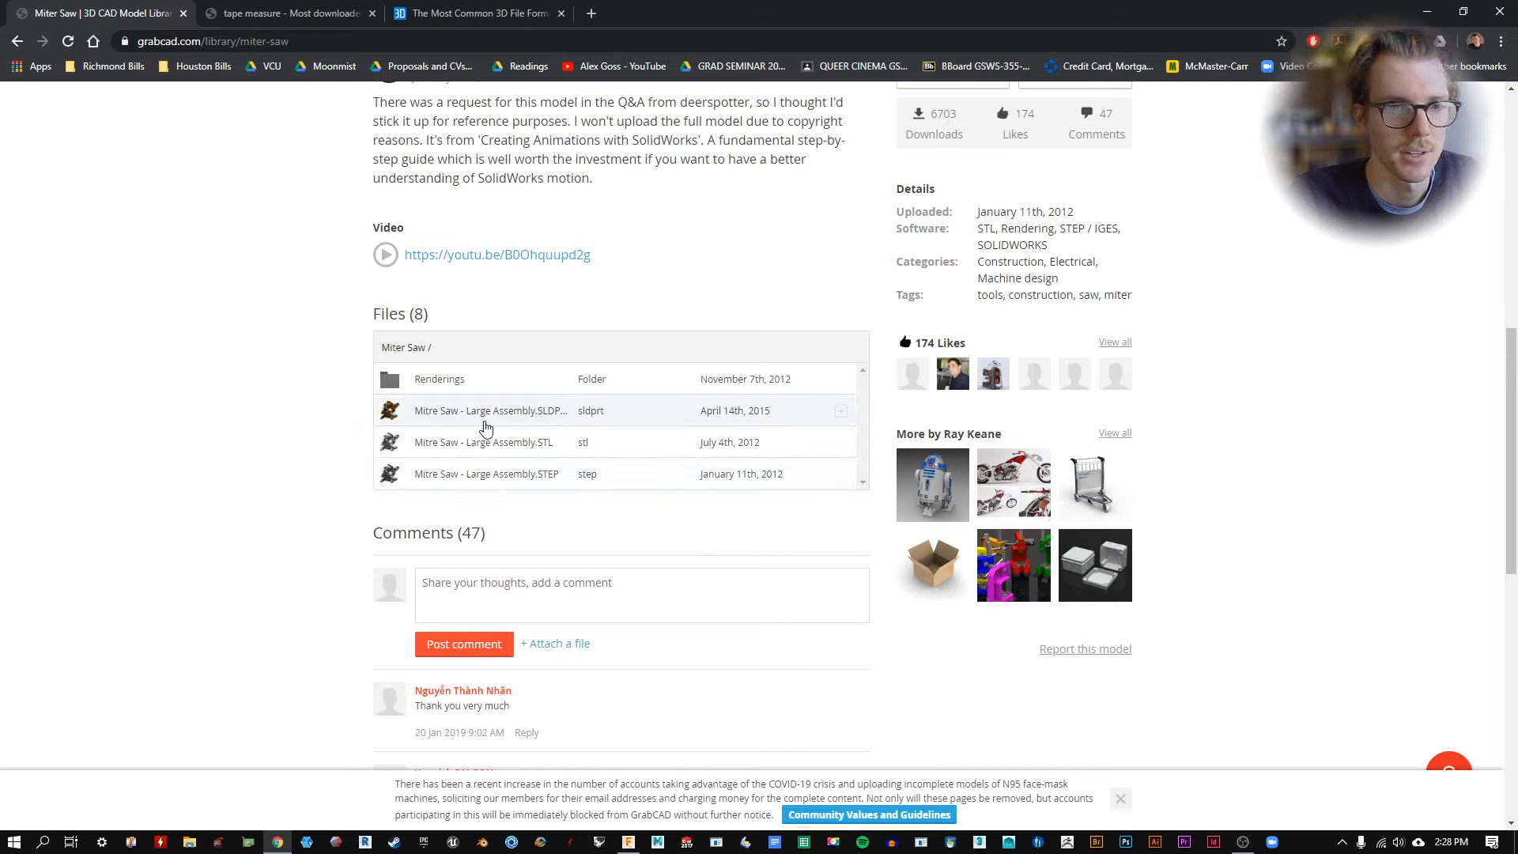
pyautogui.click(433, 414)
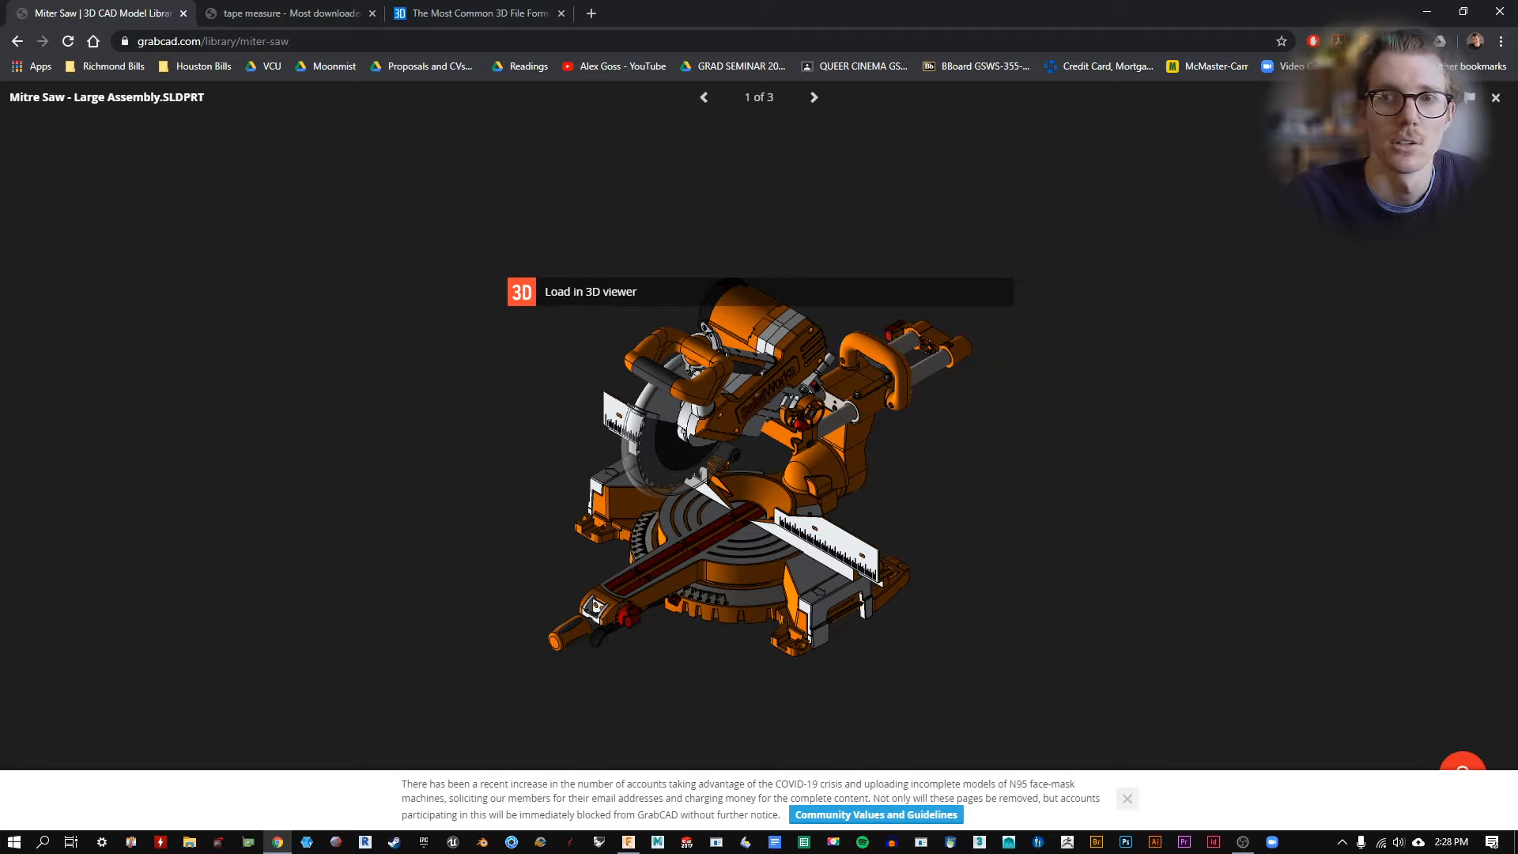
pyautogui.click(1443, 98)
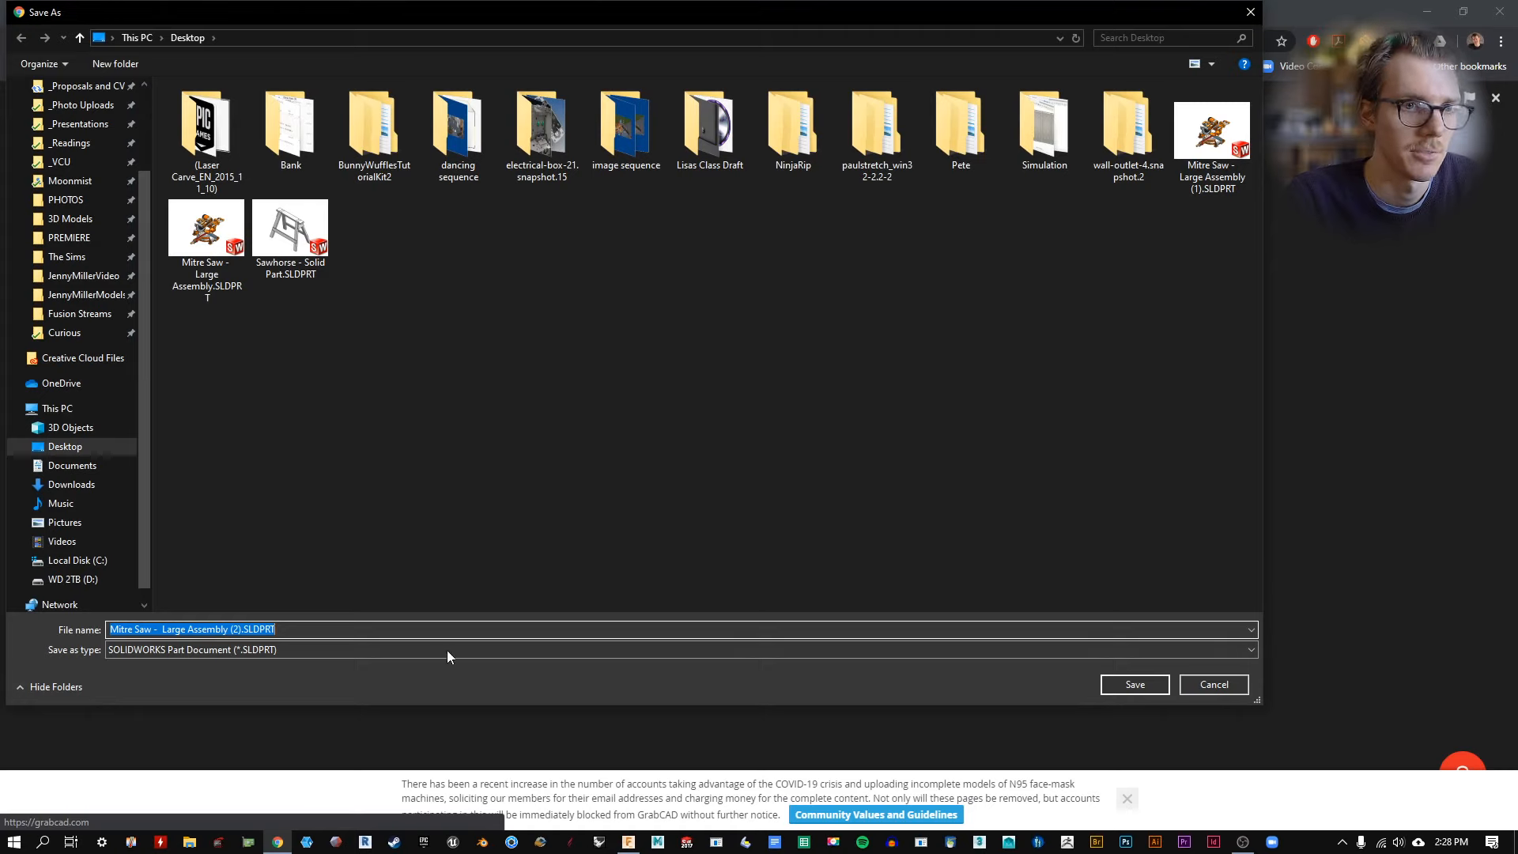
pyautogui.click(1195, 688)
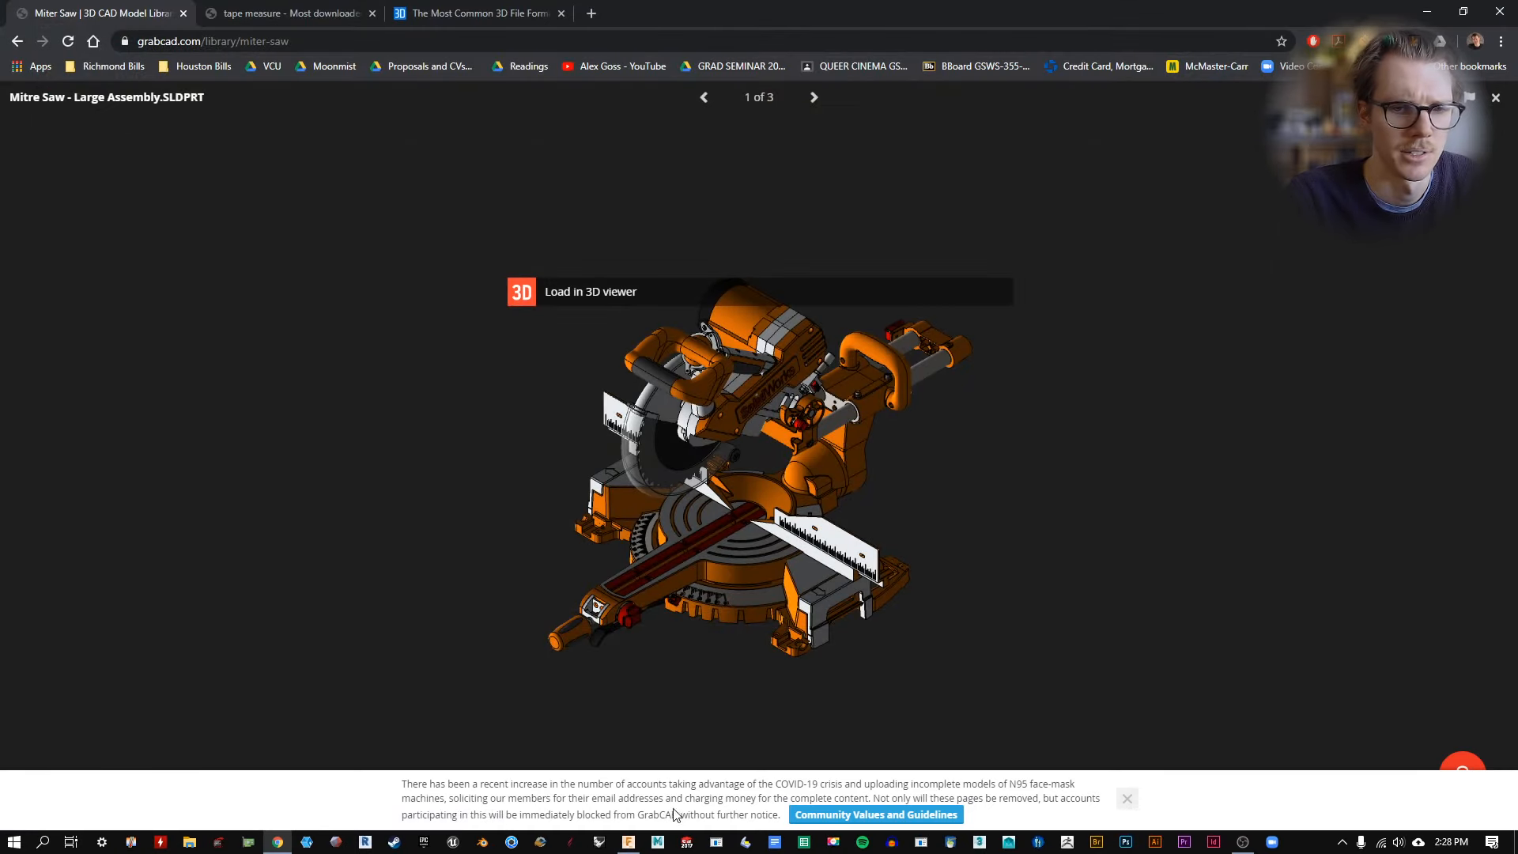
# Open the 3 Meter/13 mm Tape Measure model from the tape measure search results and bring up its file list.
pyautogui.click(273, 19)
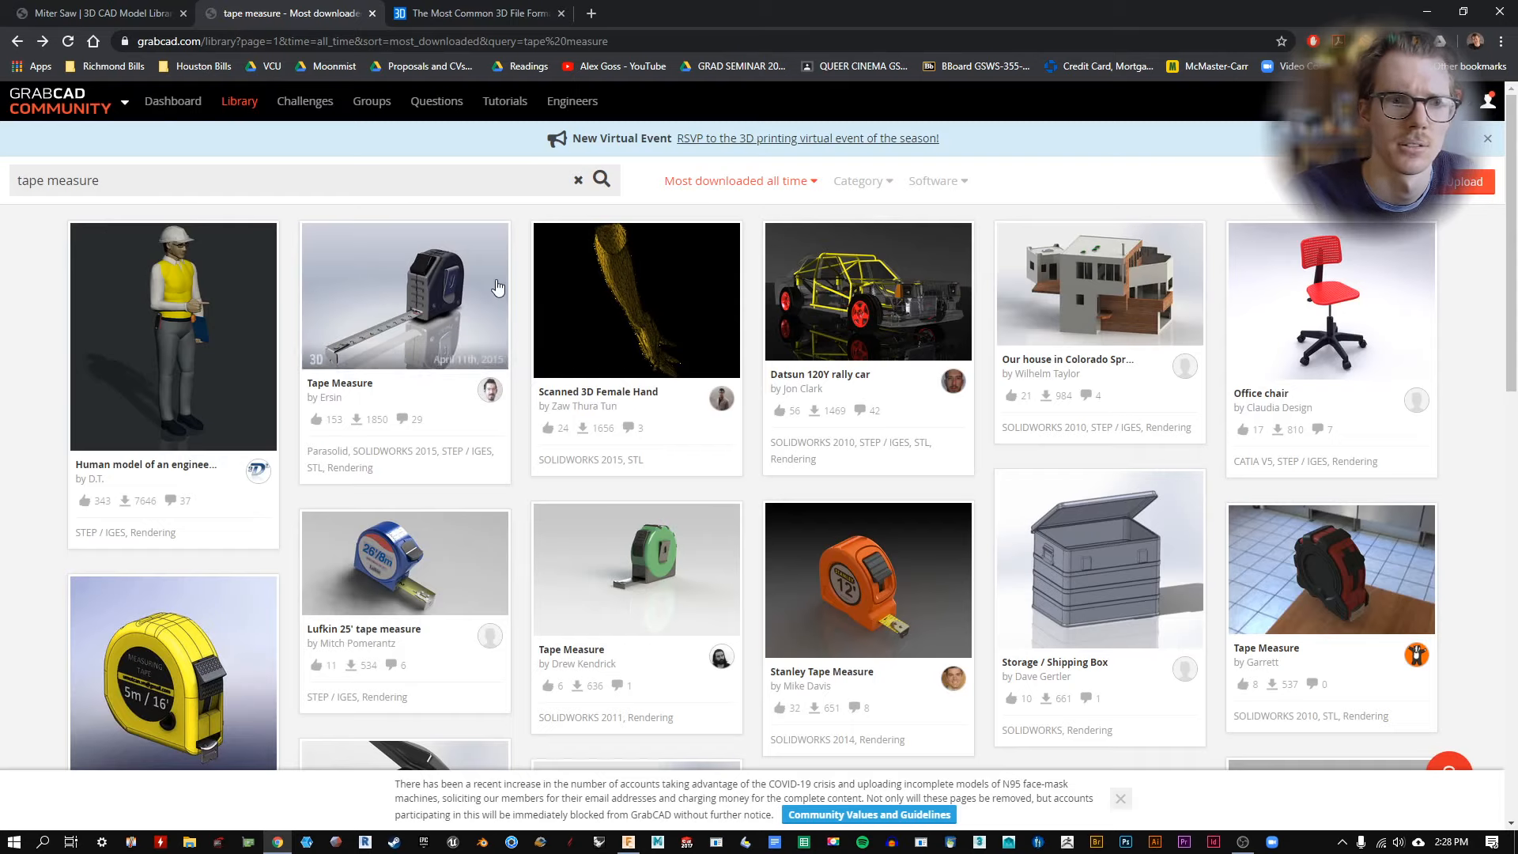
pyautogui.click(771, 194)
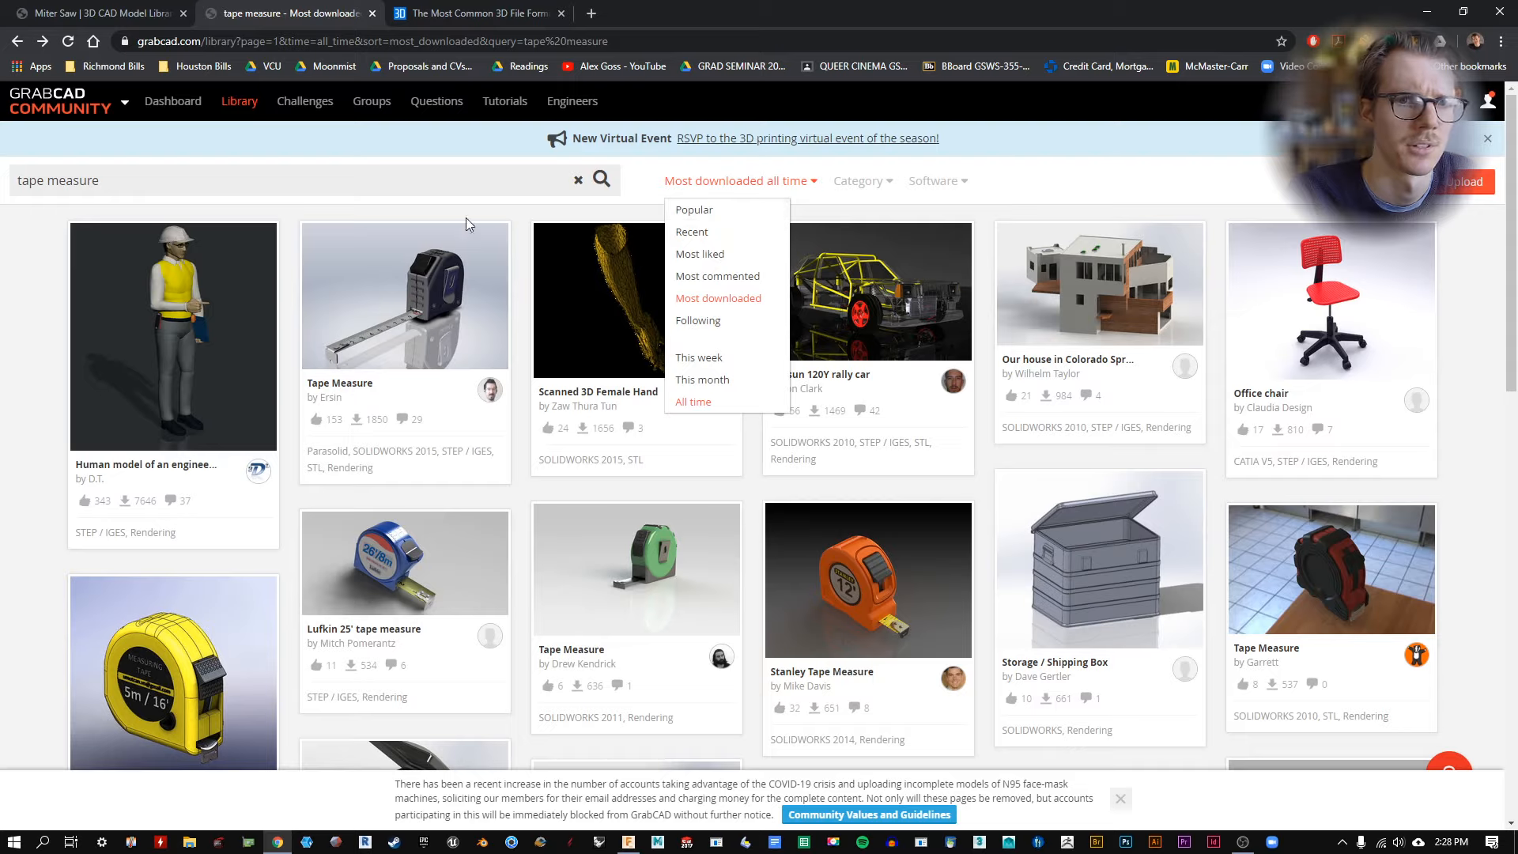
pyautogui.click(419, 300)
pyautogui.scroll(-5, 405, 399)
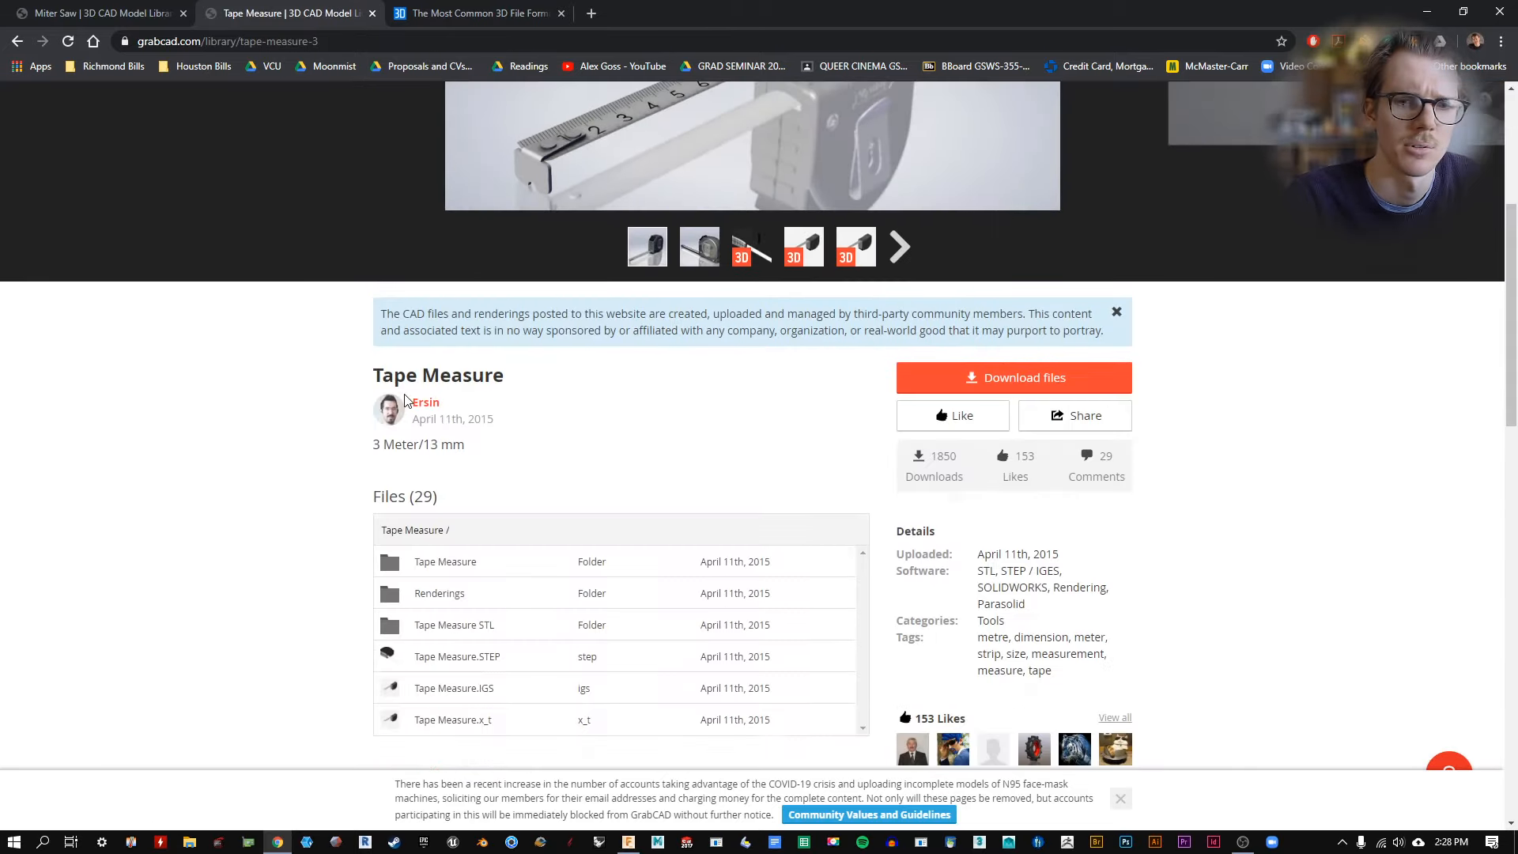
pyautogui.scroll(-1, 405, 400)
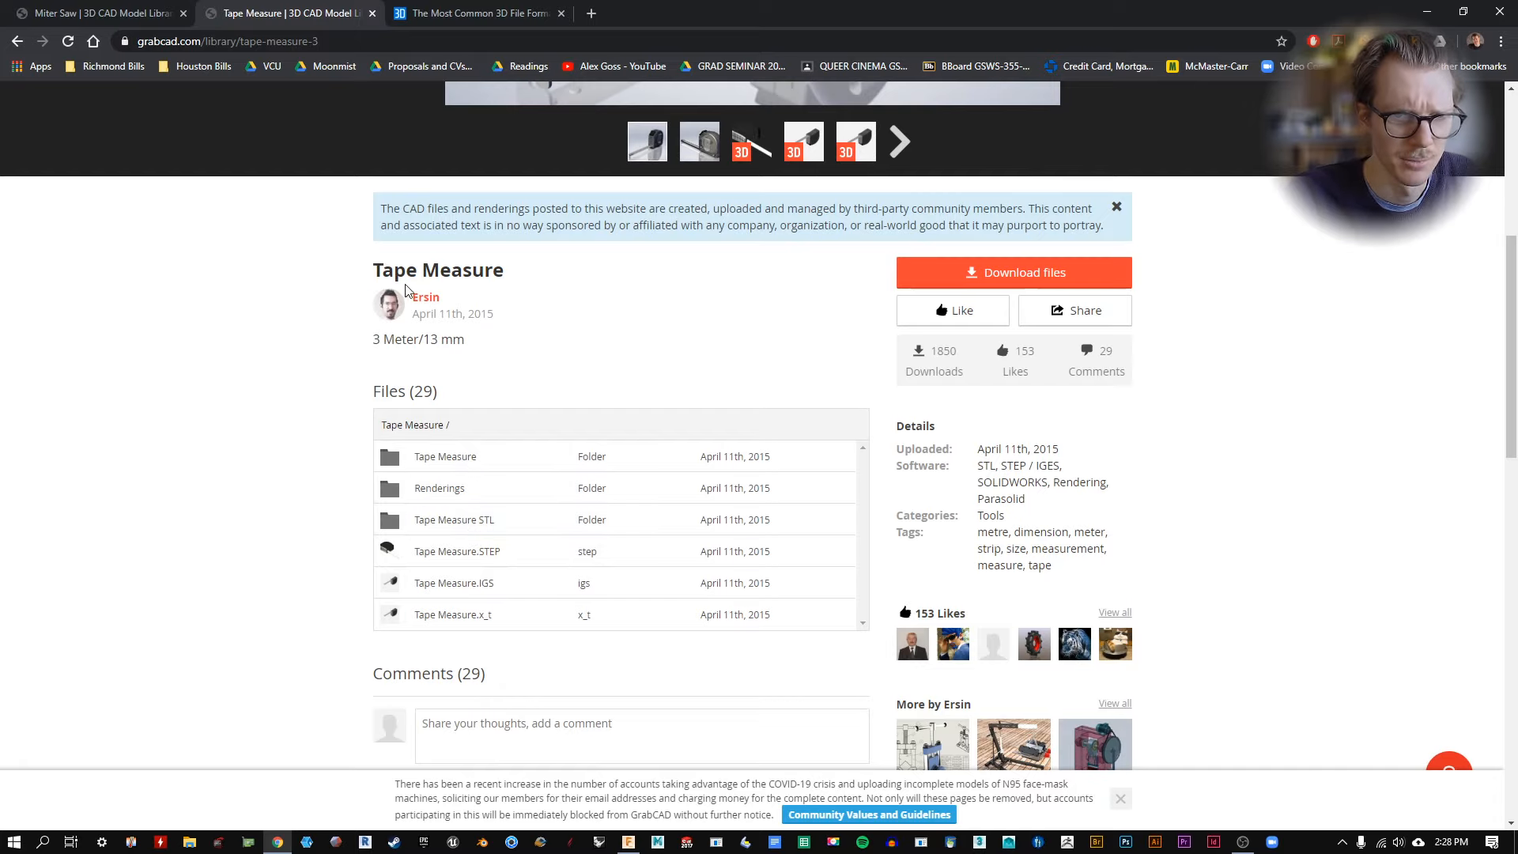
# Examine the SLDPRT part files and the SLDASM assembly inside the model's Tape Measure folder.
pyautogui.click(484, 461)
pyautogui.scroll(-1, 300, 450)
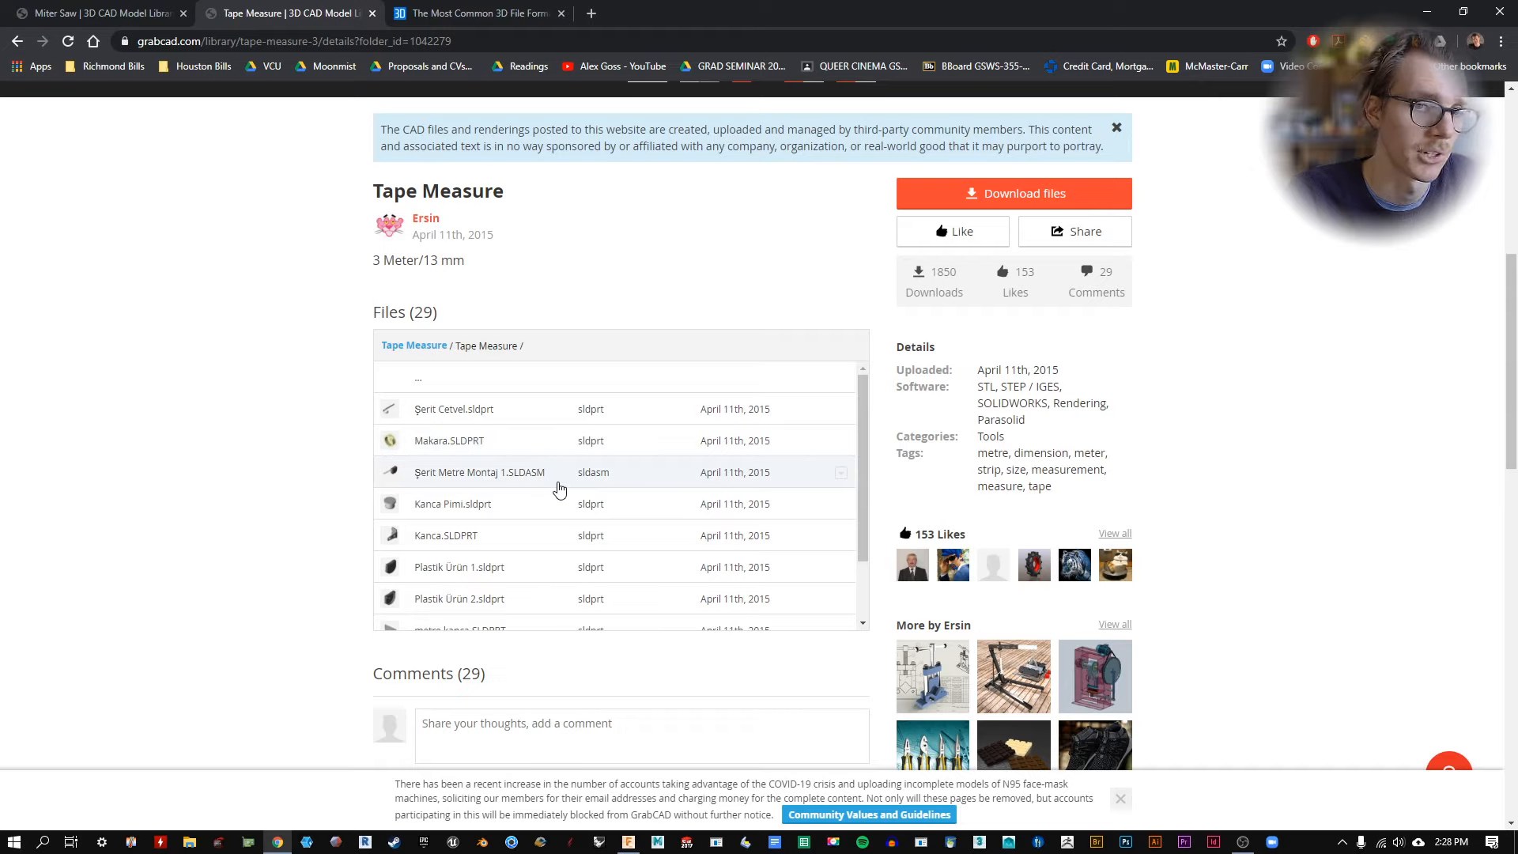
pyautogui.scroll(-3, 569, 559)
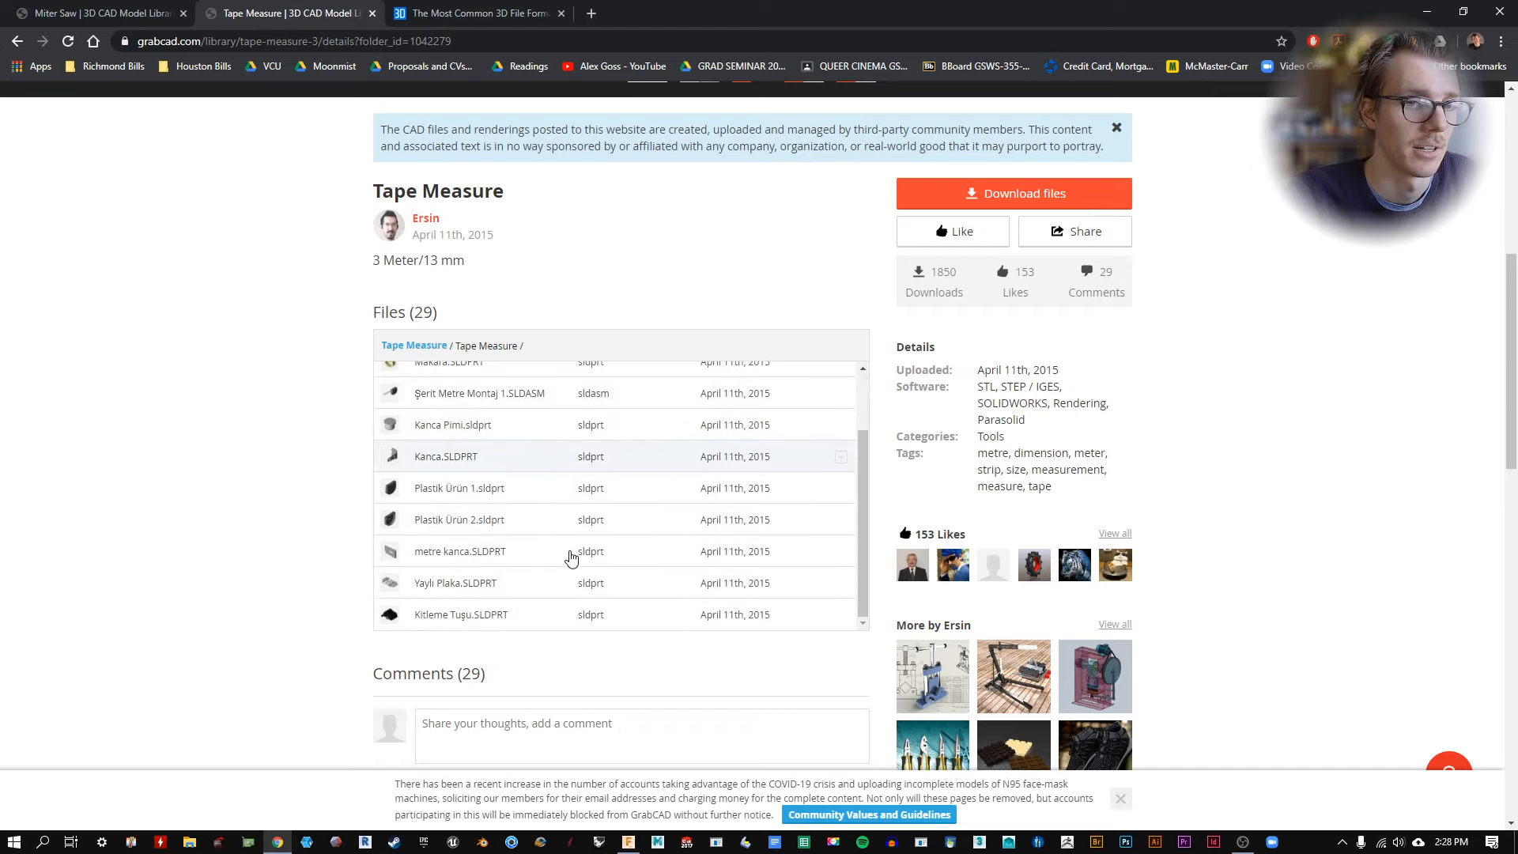
pyautogui.scroll(3, 512, 604)
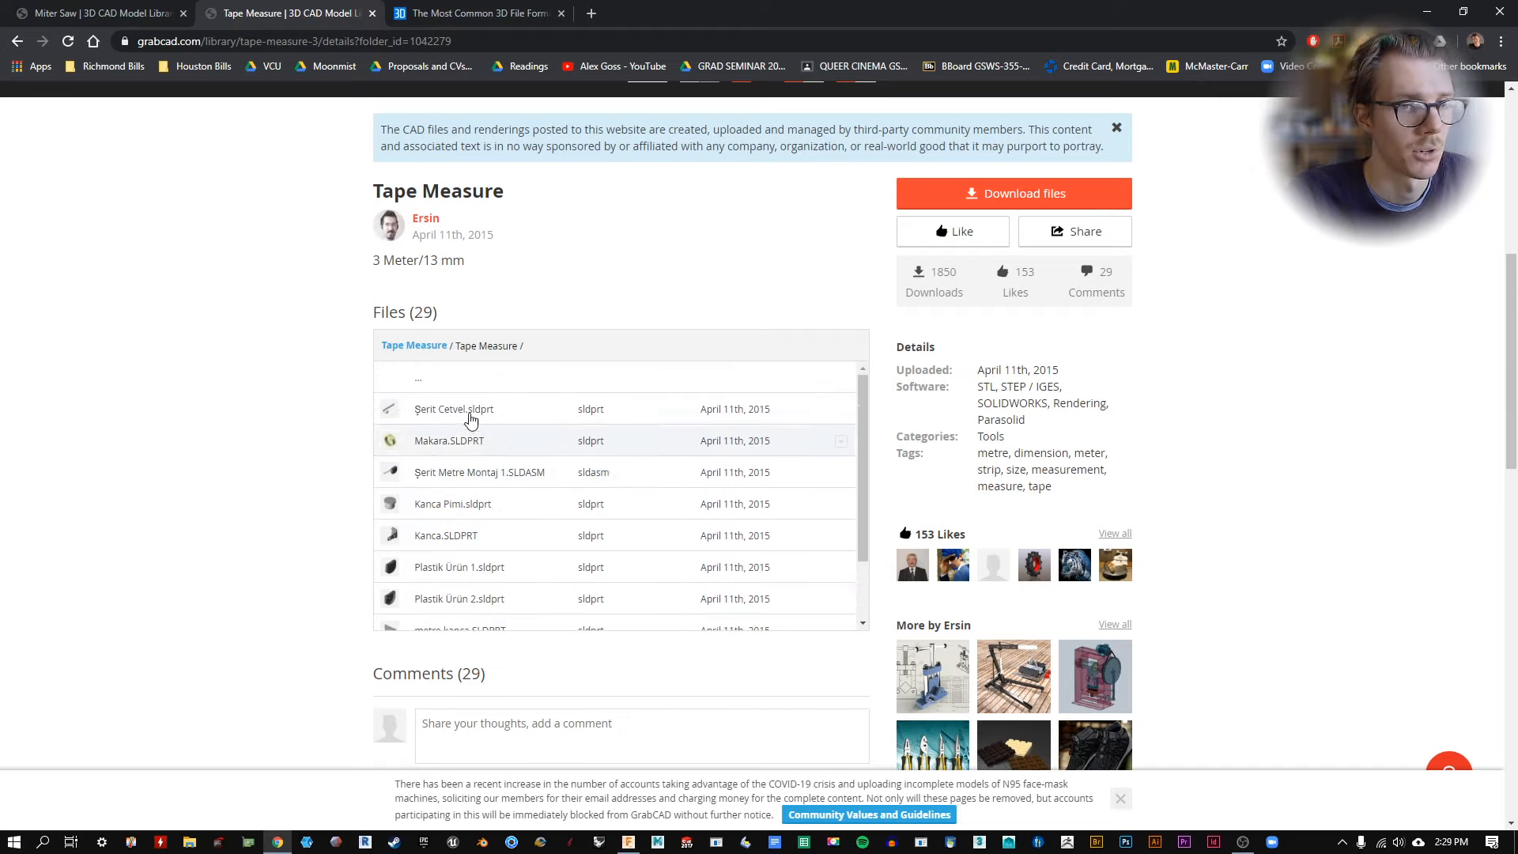
pyautogui.scroll(-1, 482, 414)
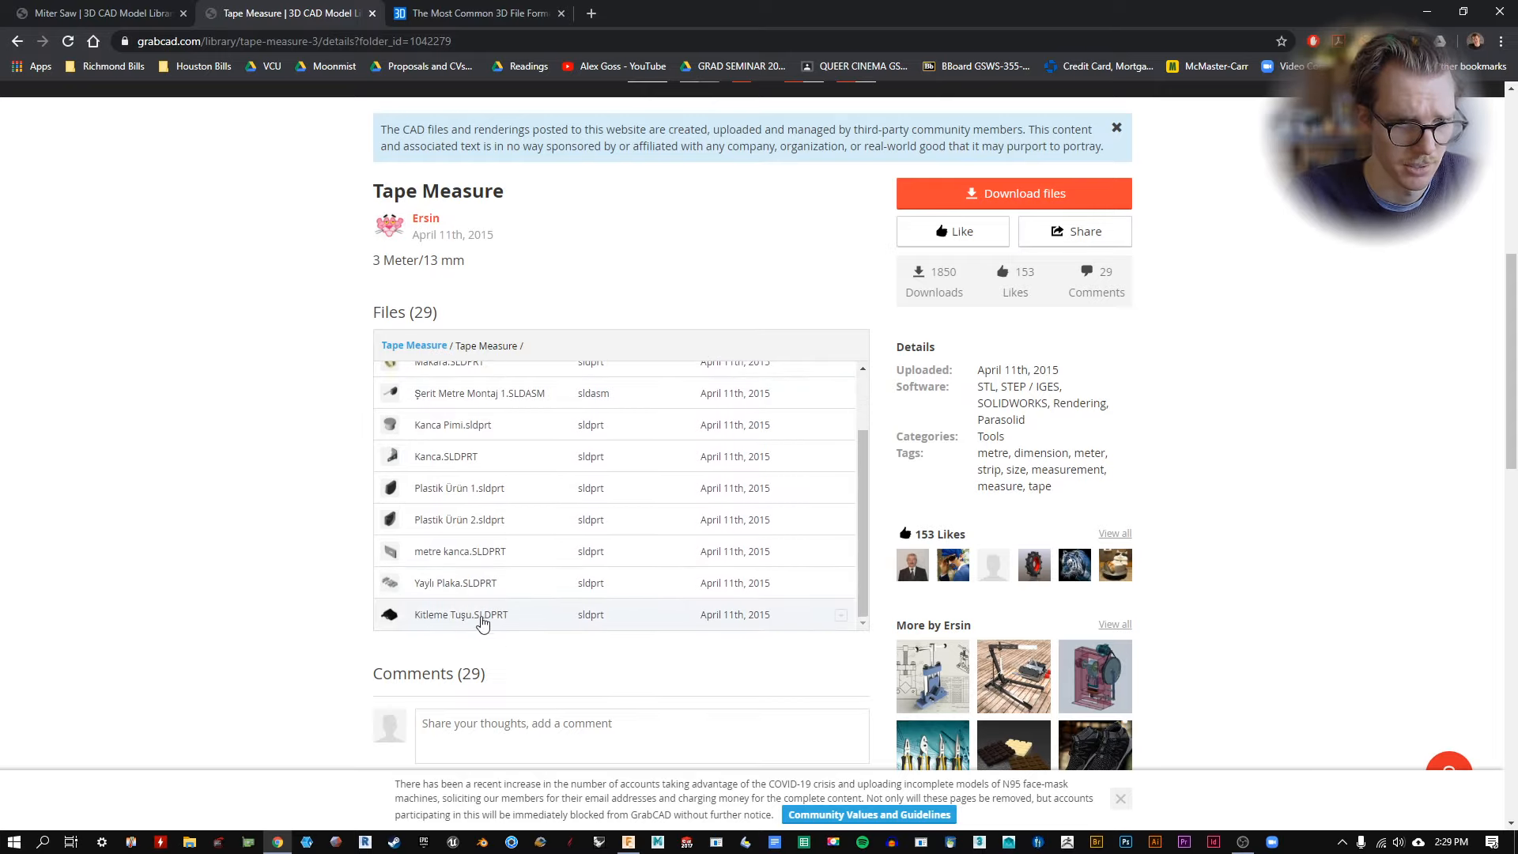
pyautogui.scroll(5, 460, 624)
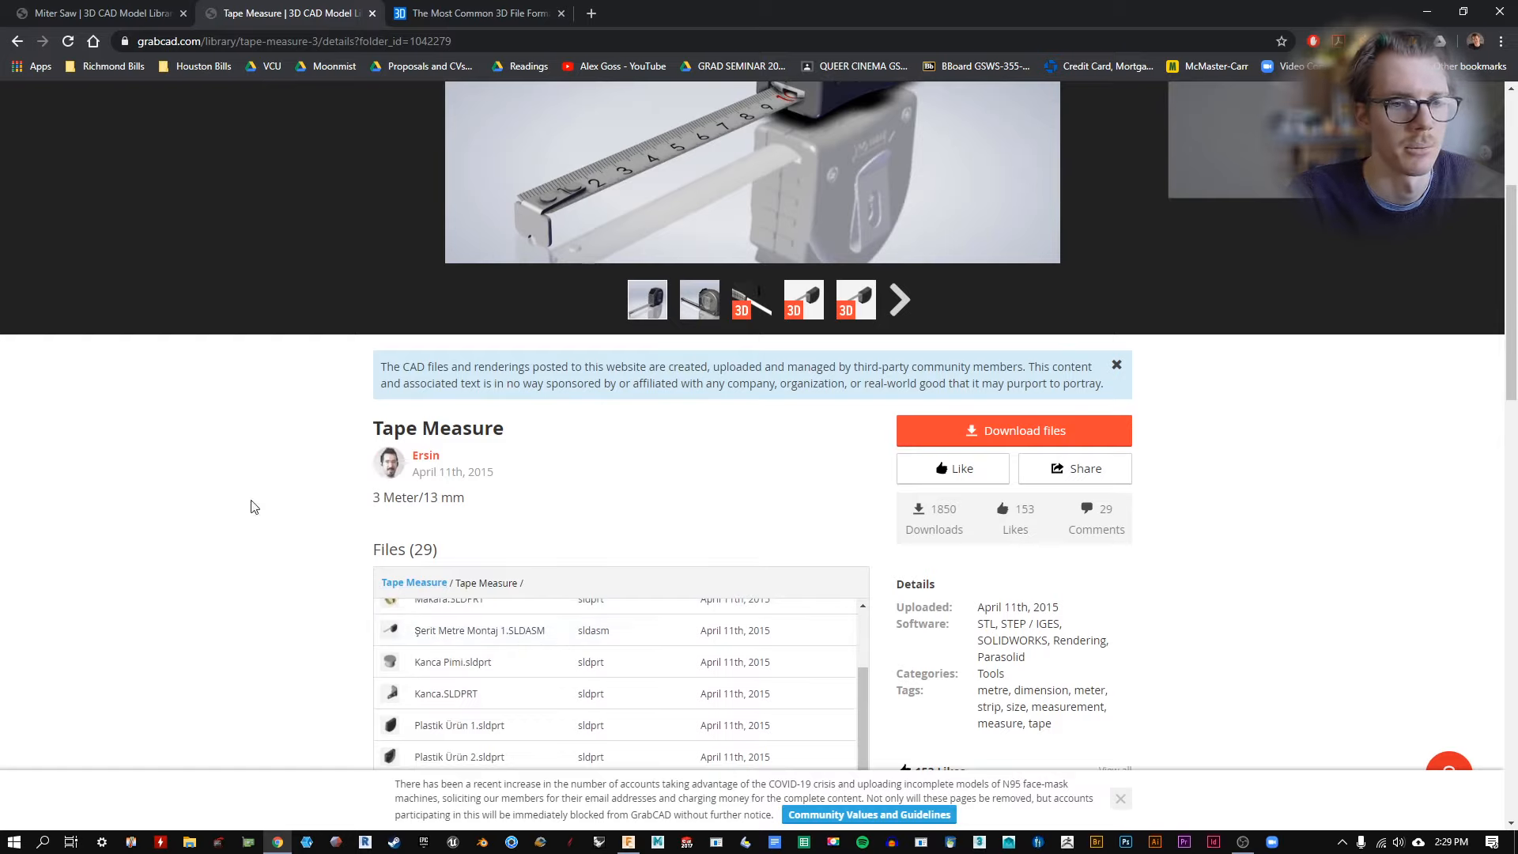
pyautogui.scroll(-3, 248, 501)
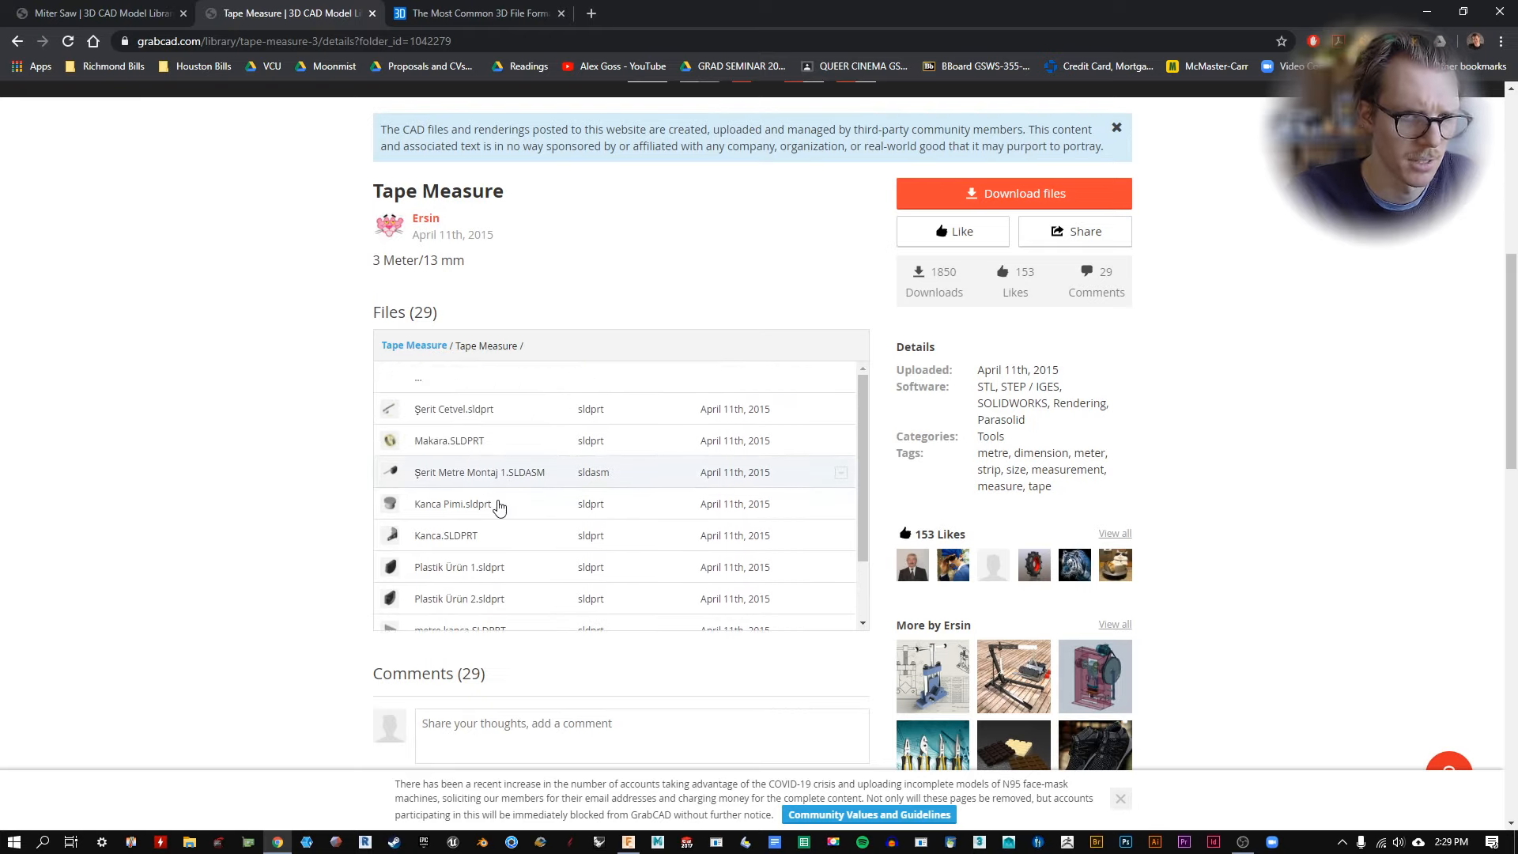
pyautogui.hotkey('alt', 'Left')
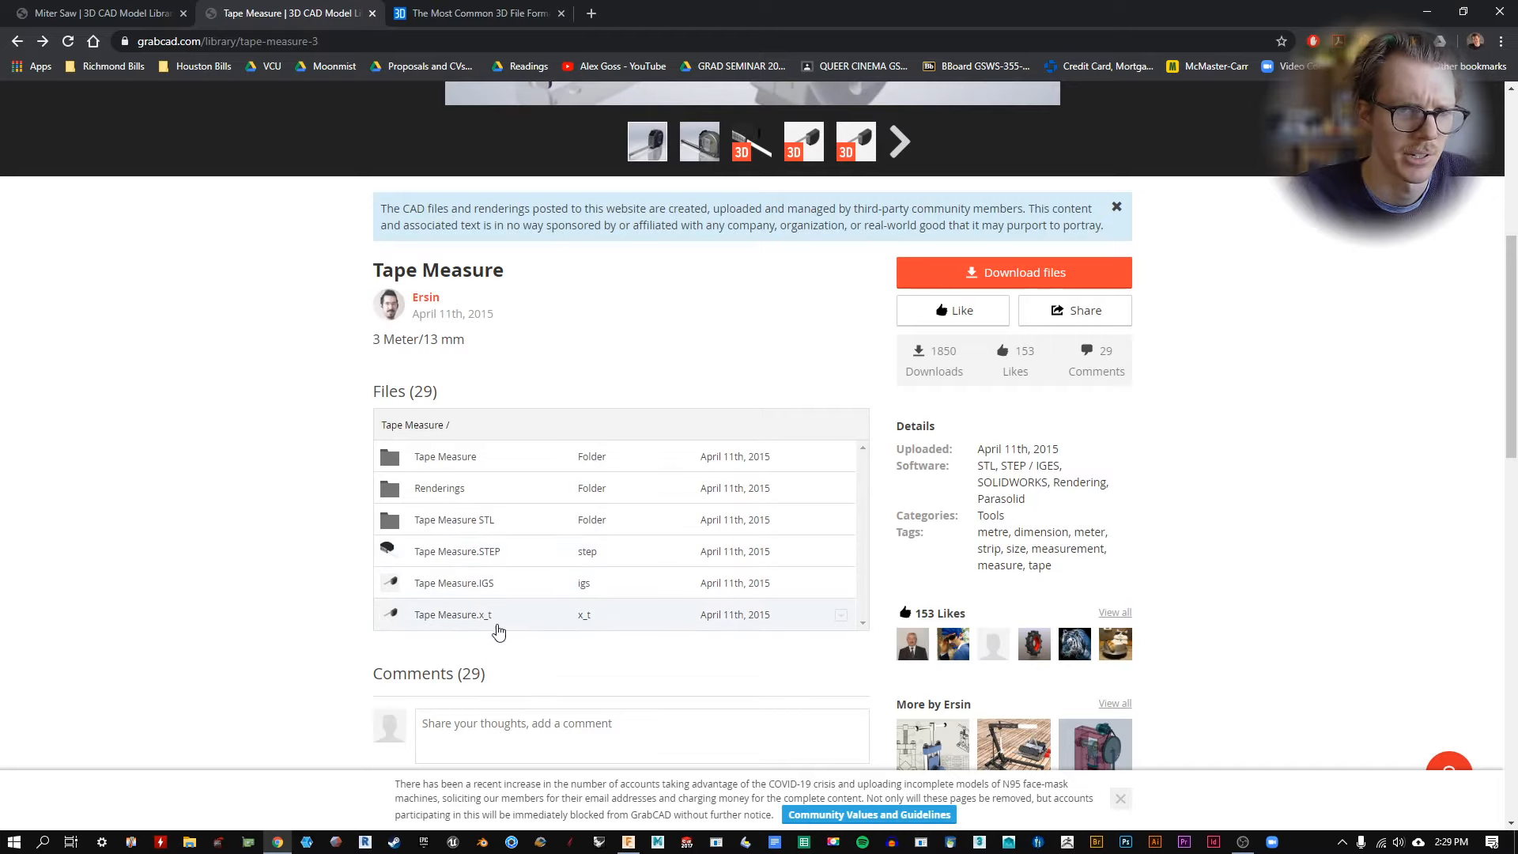
pyautogui.click(484, 461)
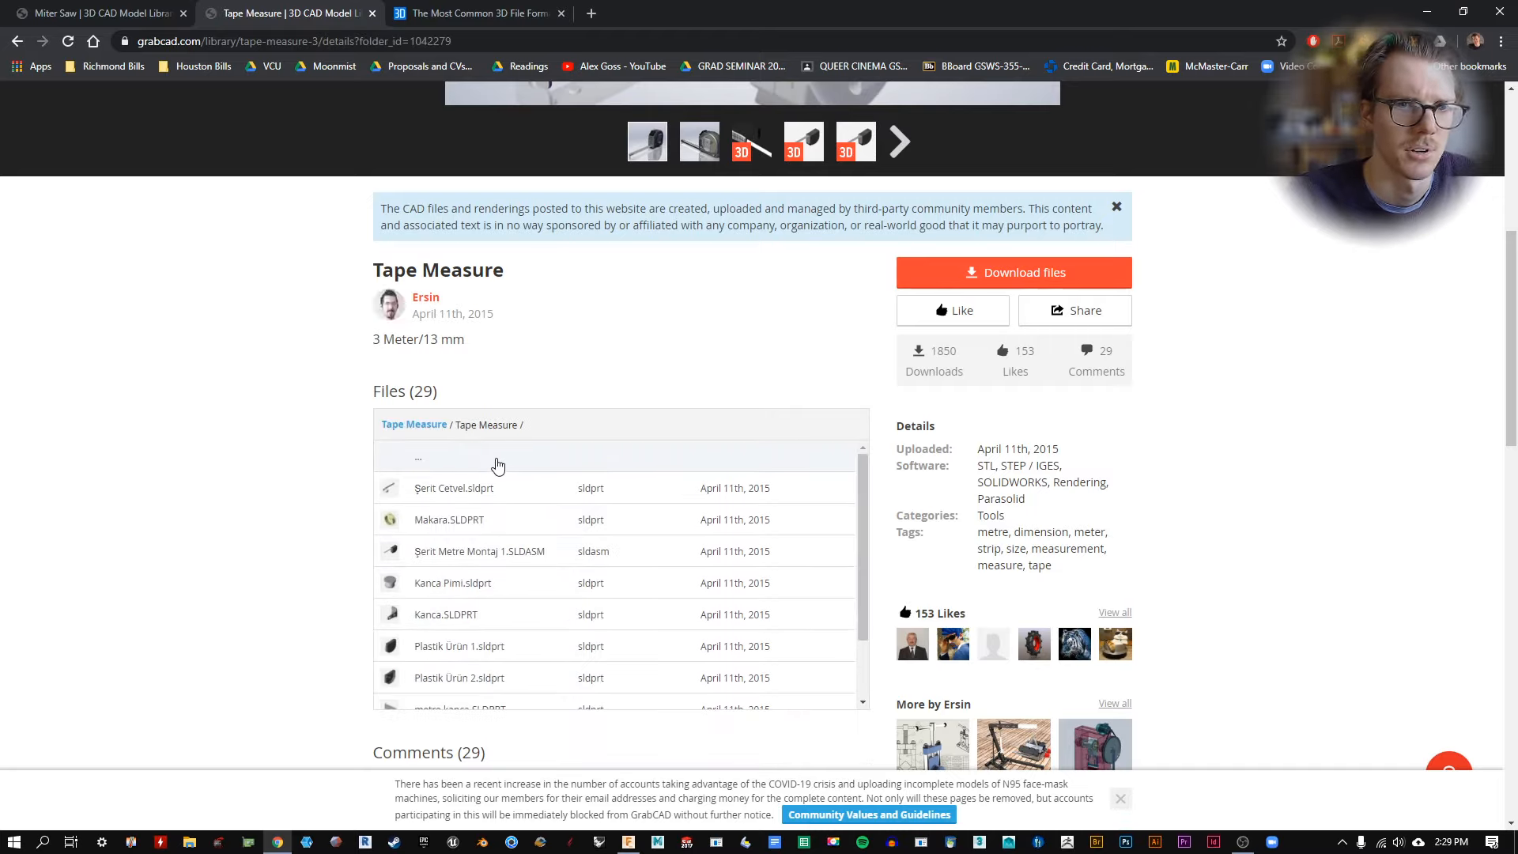
# Download the Tape Measure files to the desktop as tape-measure-3.snapshot.9.zip and extract the whole archive.
pyautogui.click(971, 278)
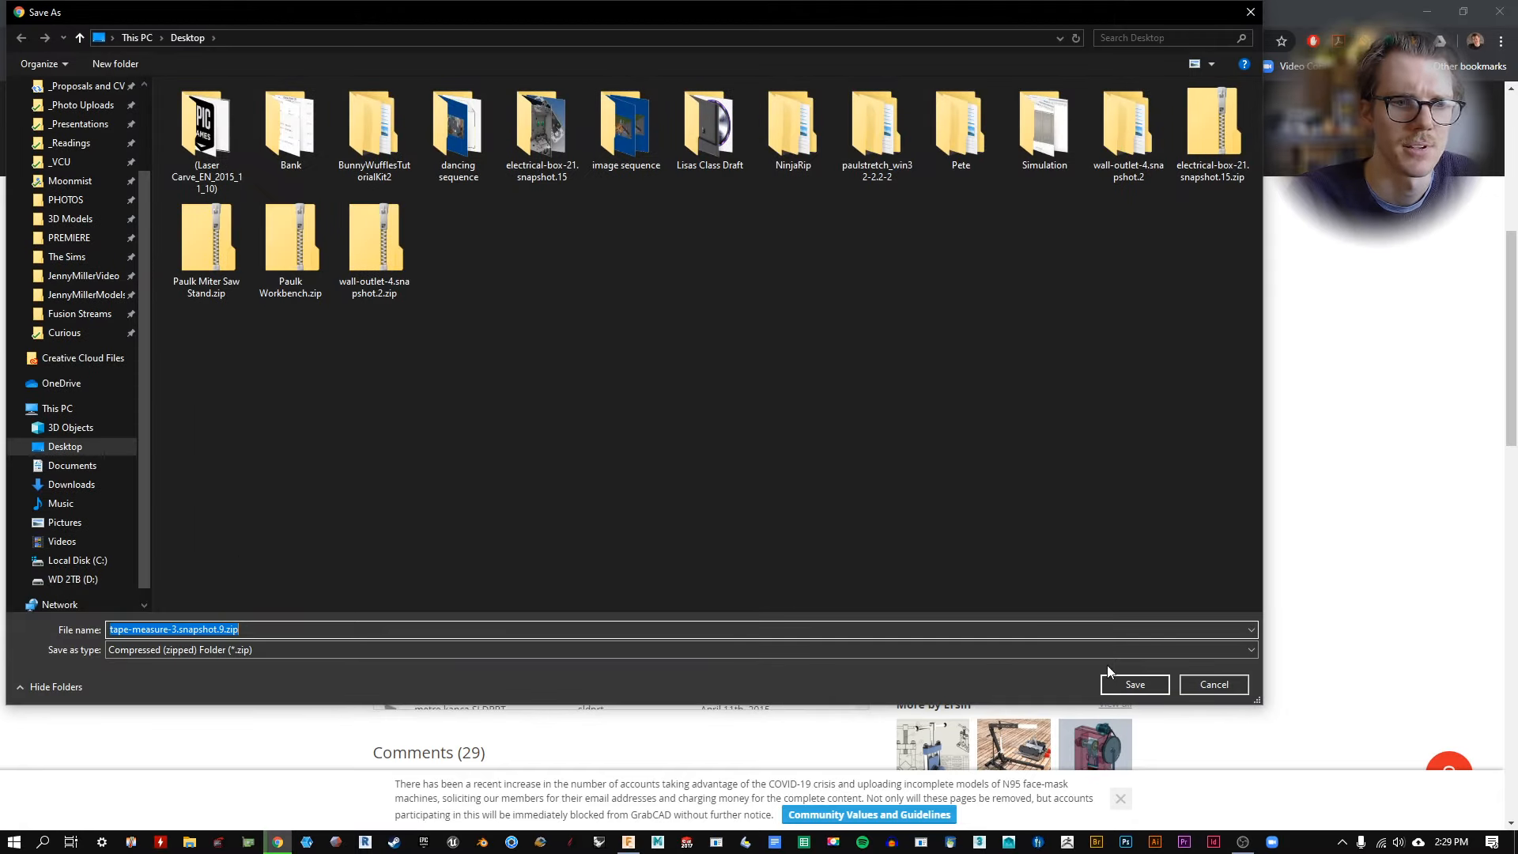
pyautogui.click(1140, 684)
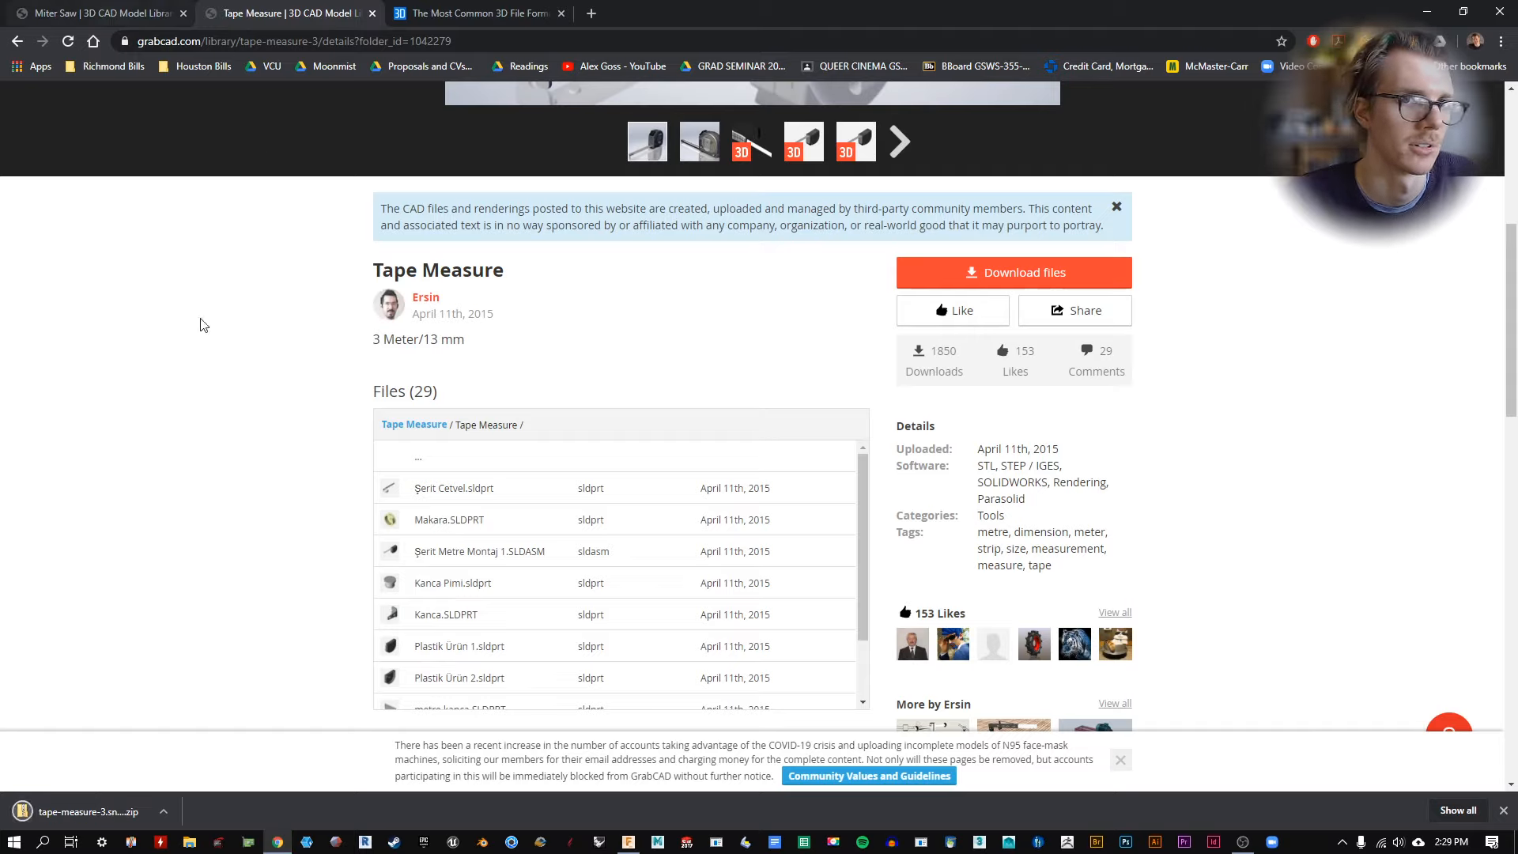
pyautogui.click(87, 811)
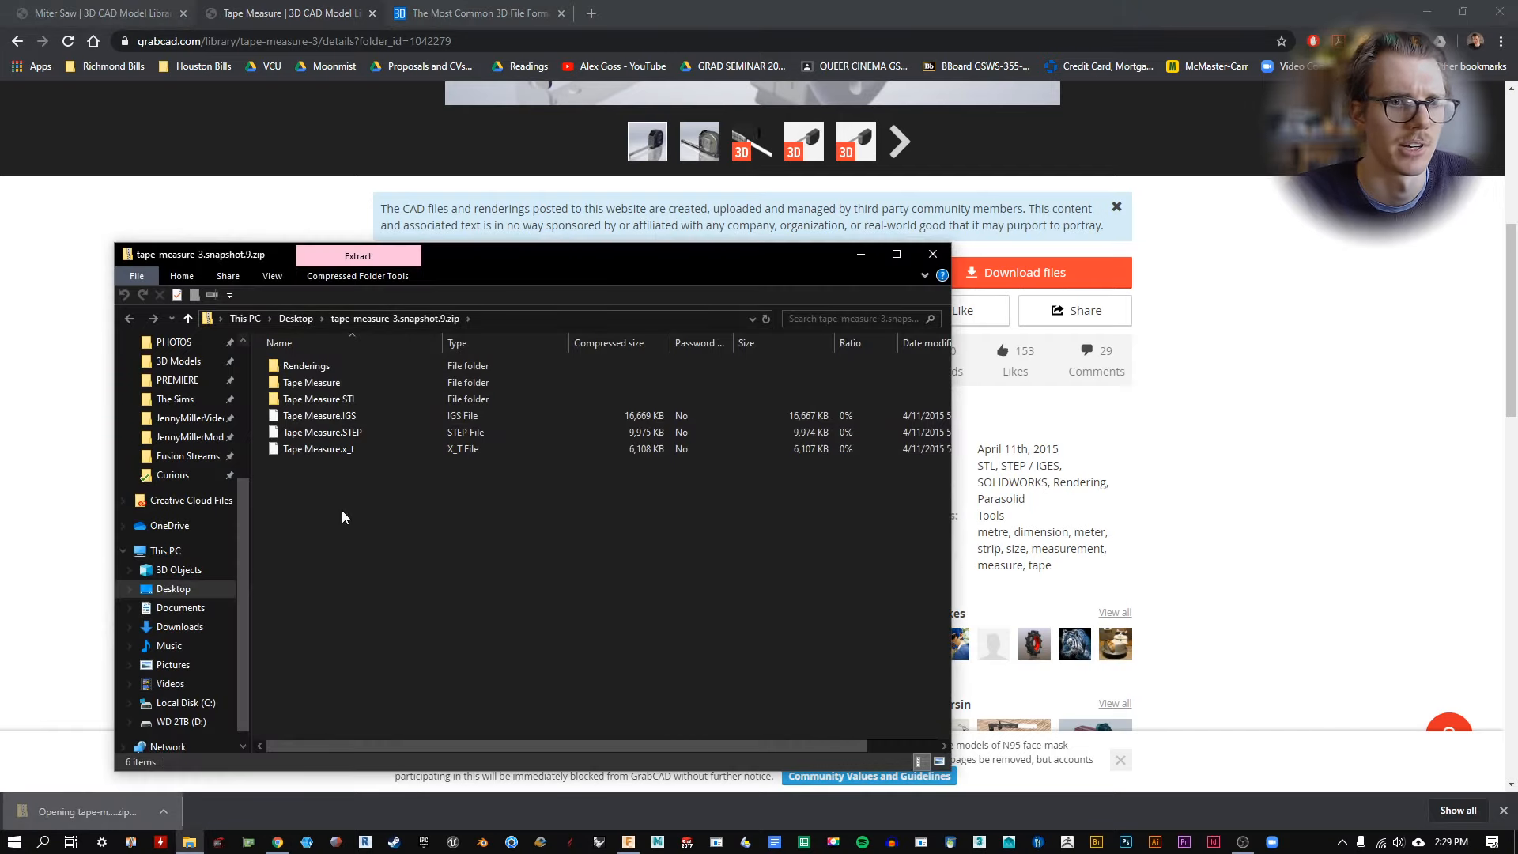
pyautogui.rightClick(342, 517)
pyautogui.click(429, 643)
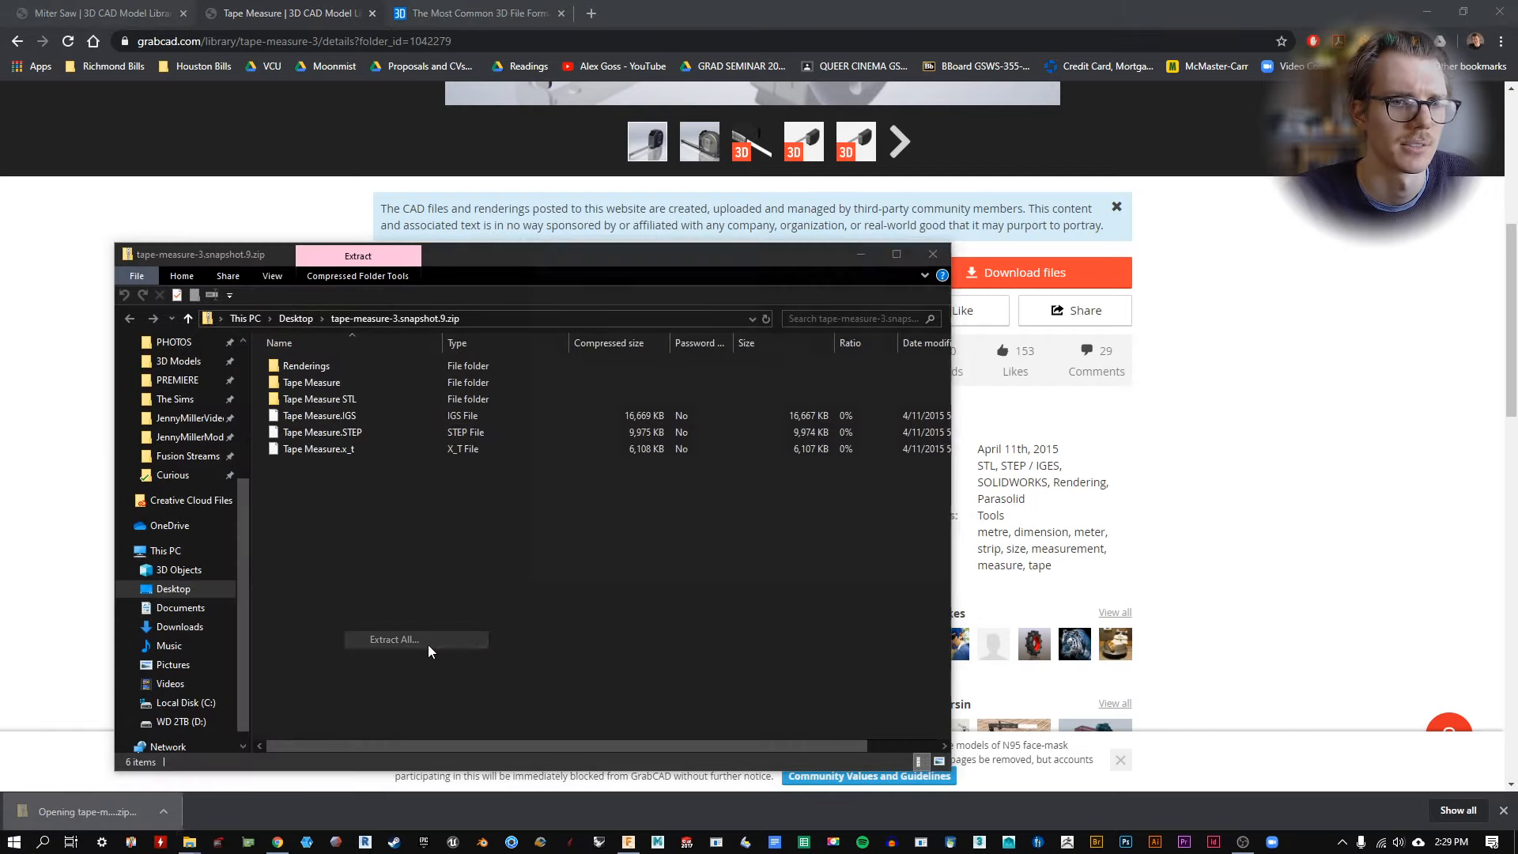
pyautogui.click(902, 575)
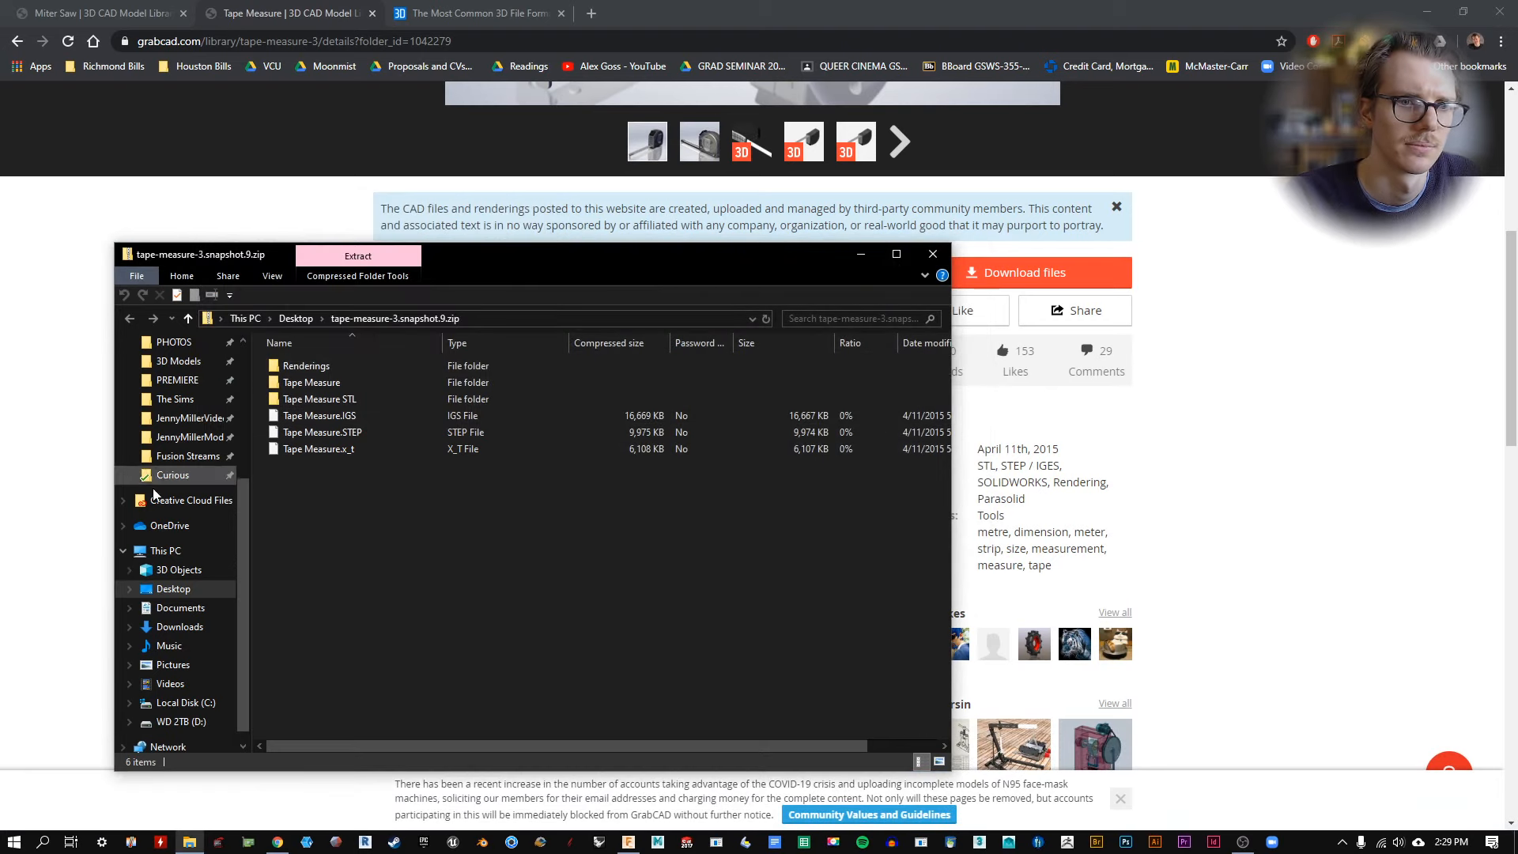
# Delete everything in the extracted tape-measure-3.snapshot.9 desktop folder except the Tape Measure folder.
pyautogui.click(182, 592)
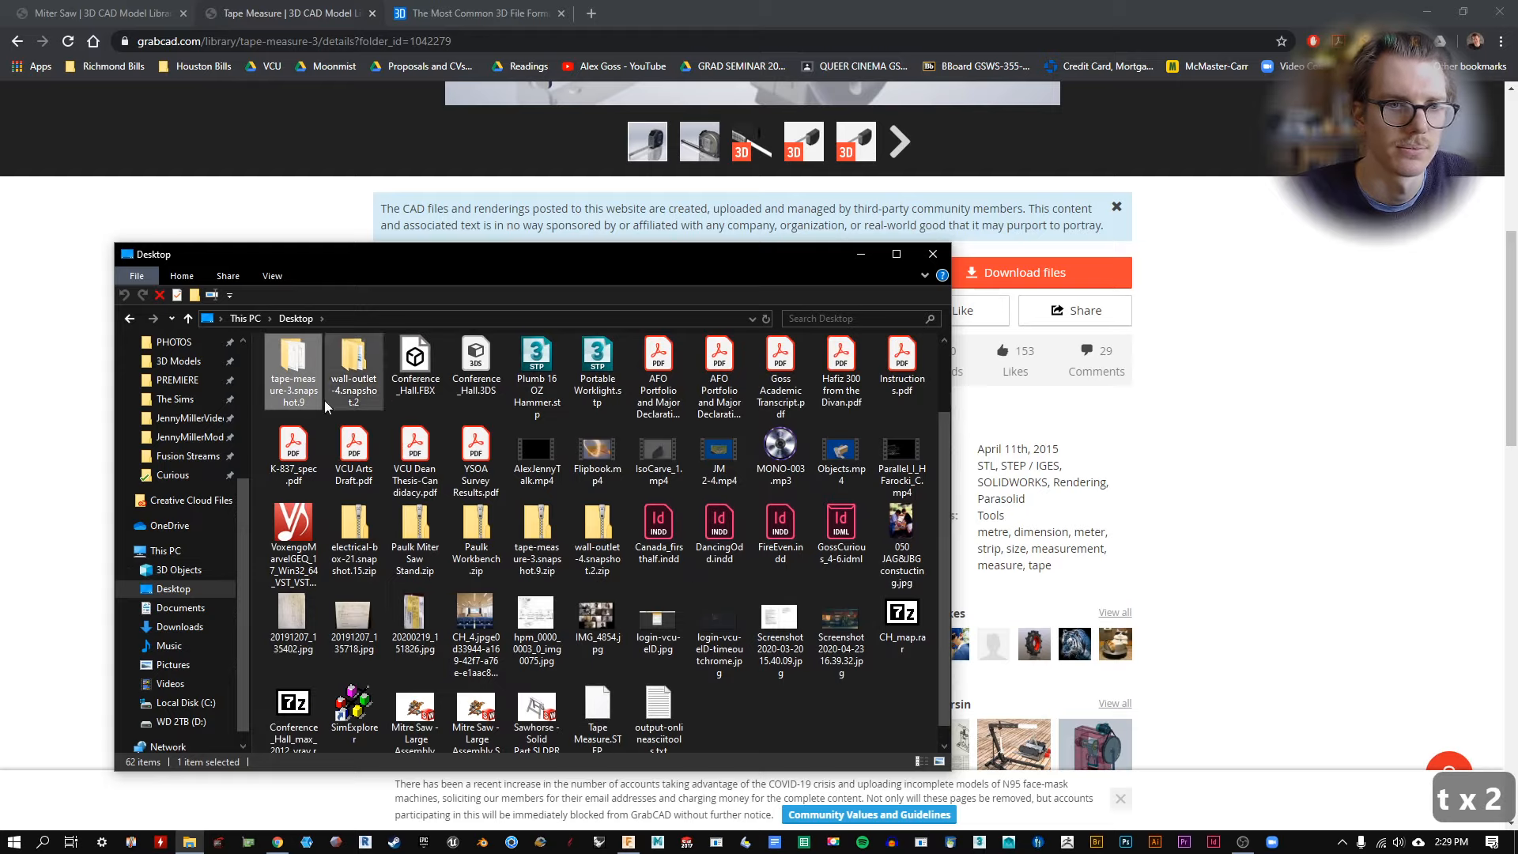
pyautogui.doubleClick(299, 365)
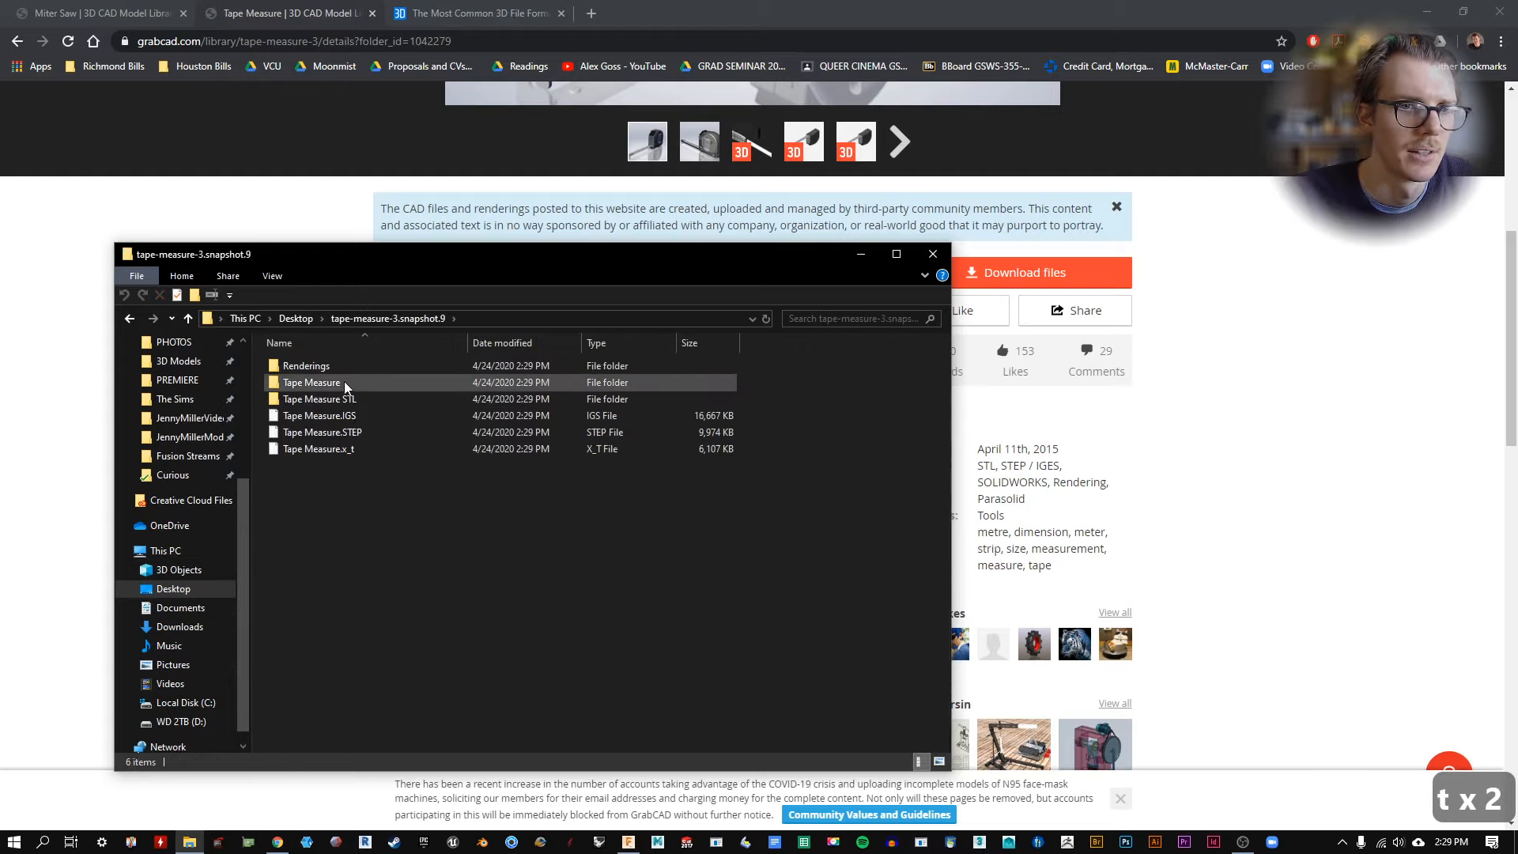
pyautogui.moveTo(356, 511); pyautogui.dragTo(326, 377)
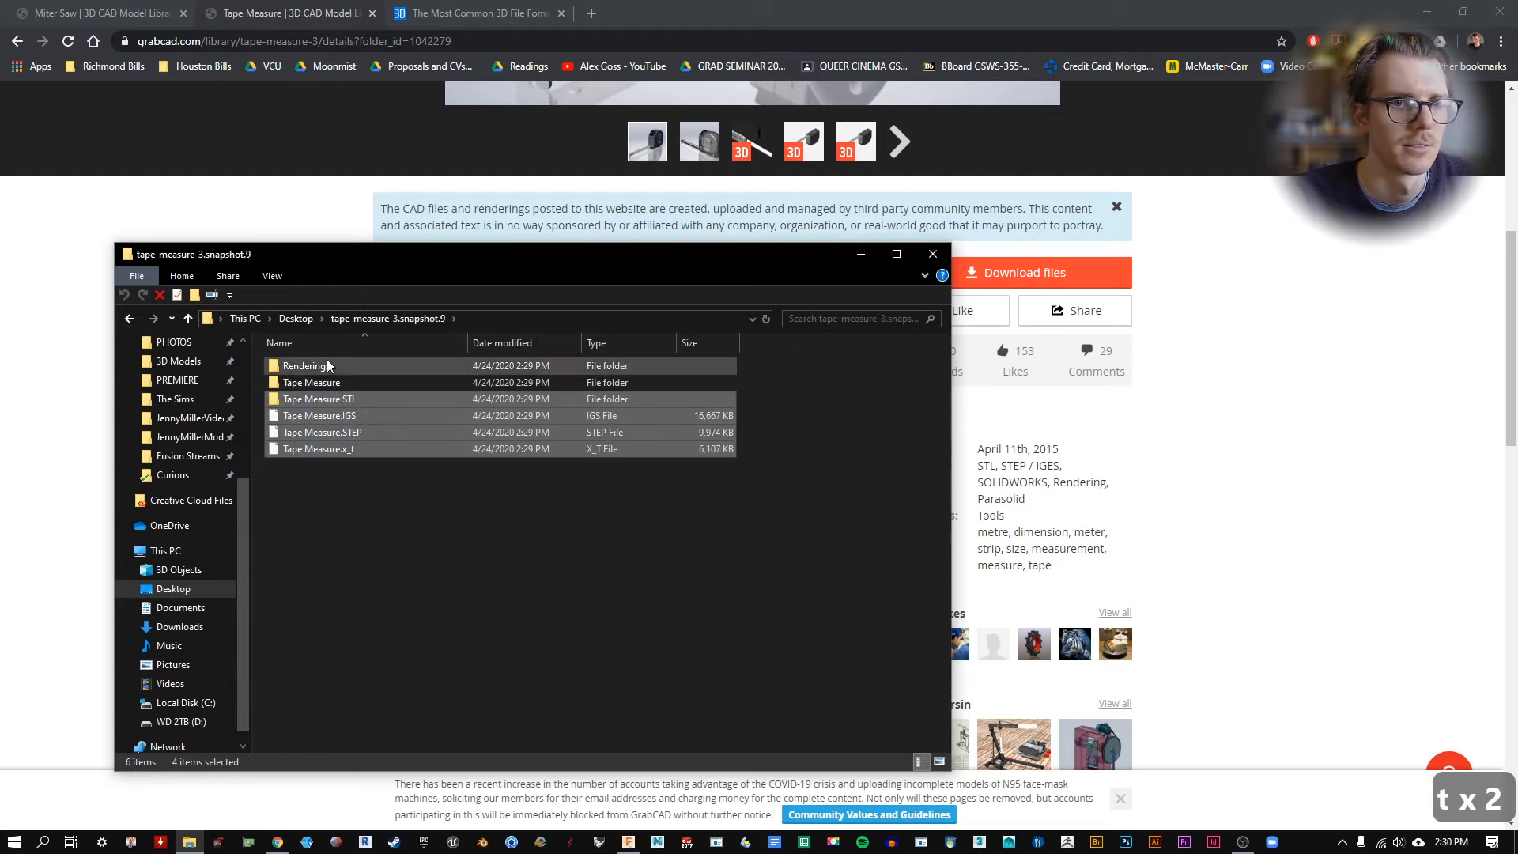
pyautogui.press('Delete')
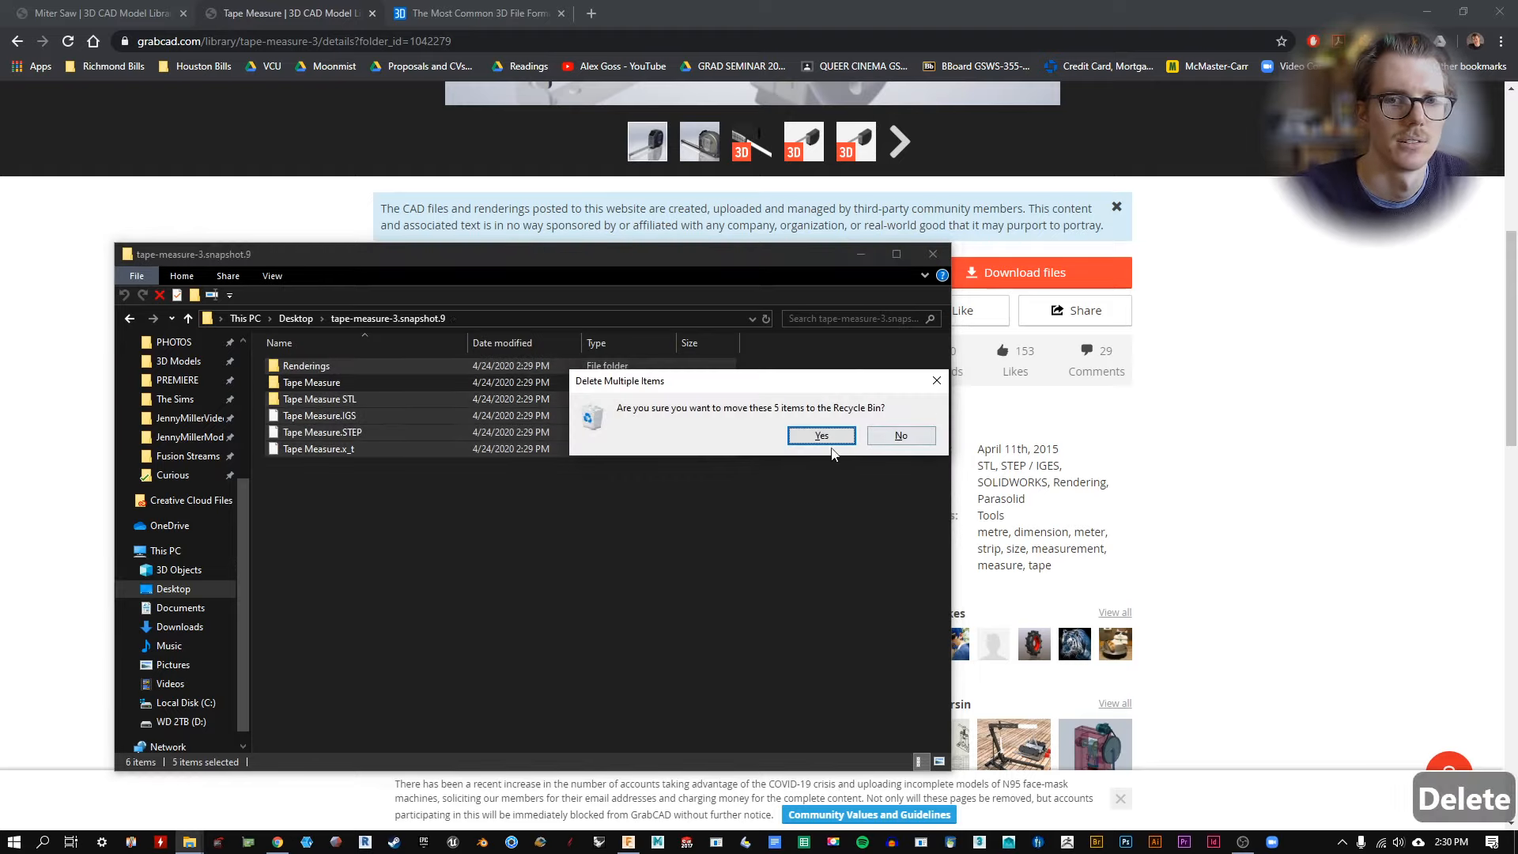
pyautogui.click(822, 437)
# Check the SolidWorks part and assembly files in the extracted Tape Measure folder and return to the desktop folder.
pyautogui.doubleClick(316, 366)
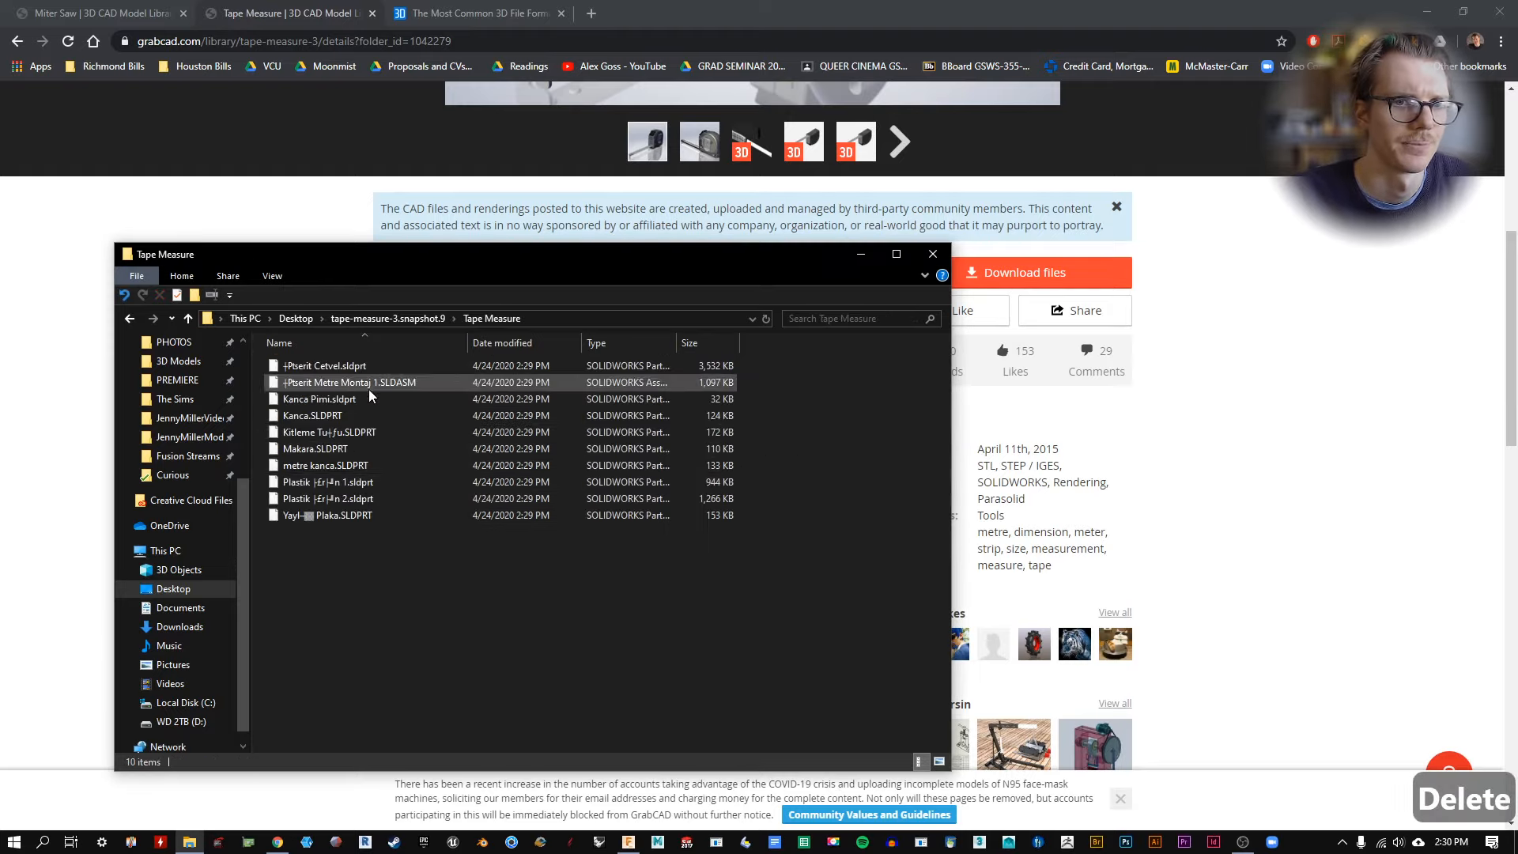
pyautogui.click(187, 319)
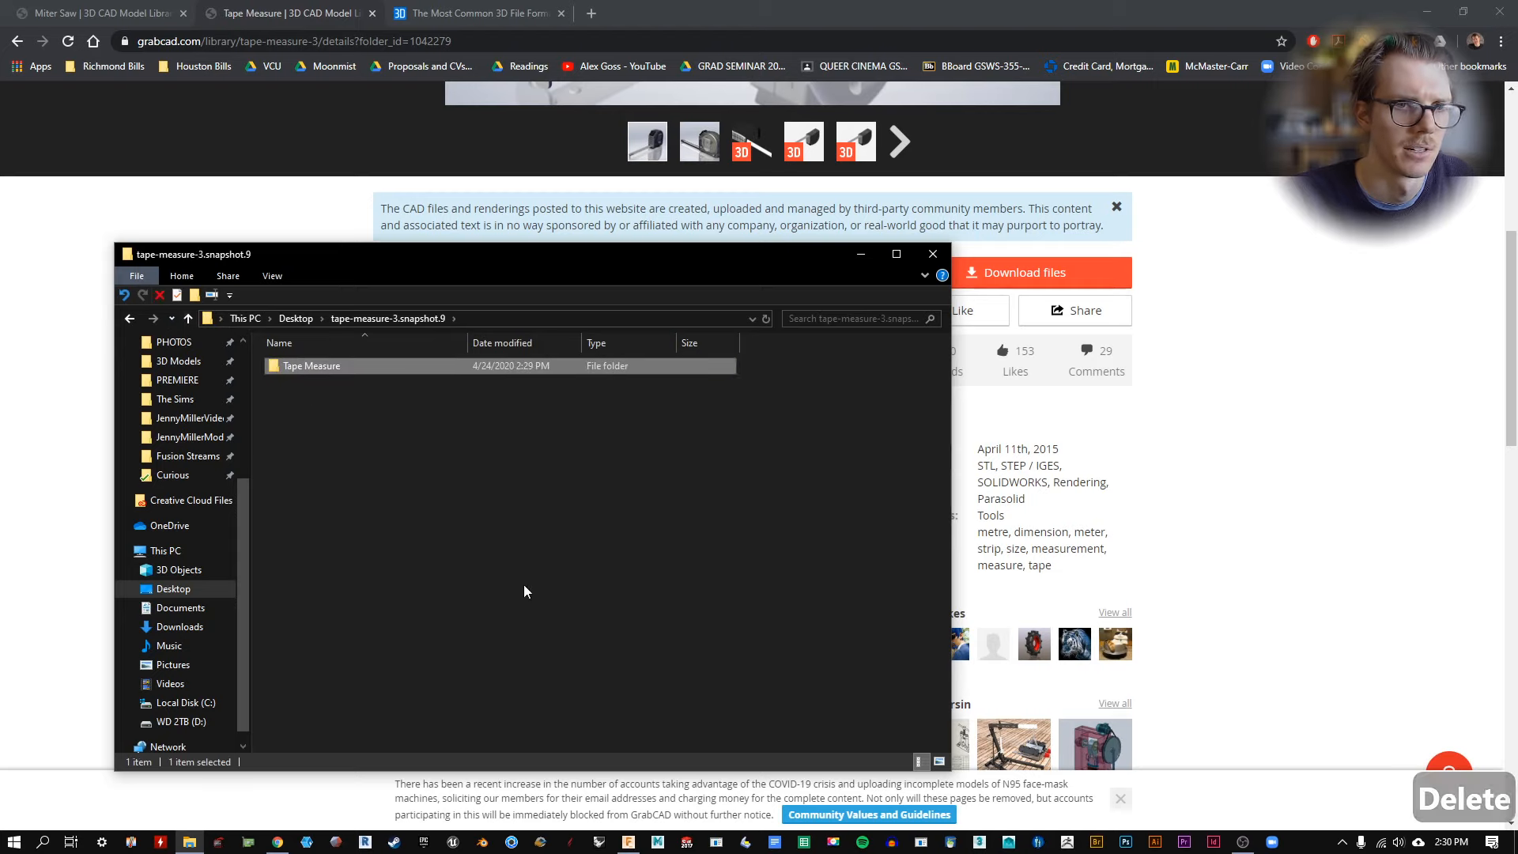
pyautogui.click(187, 319)
# Switch to Fusion 360 and start a new upload to the Wall Props folder.
pyautogui.hotkey('alt', 'Tab')
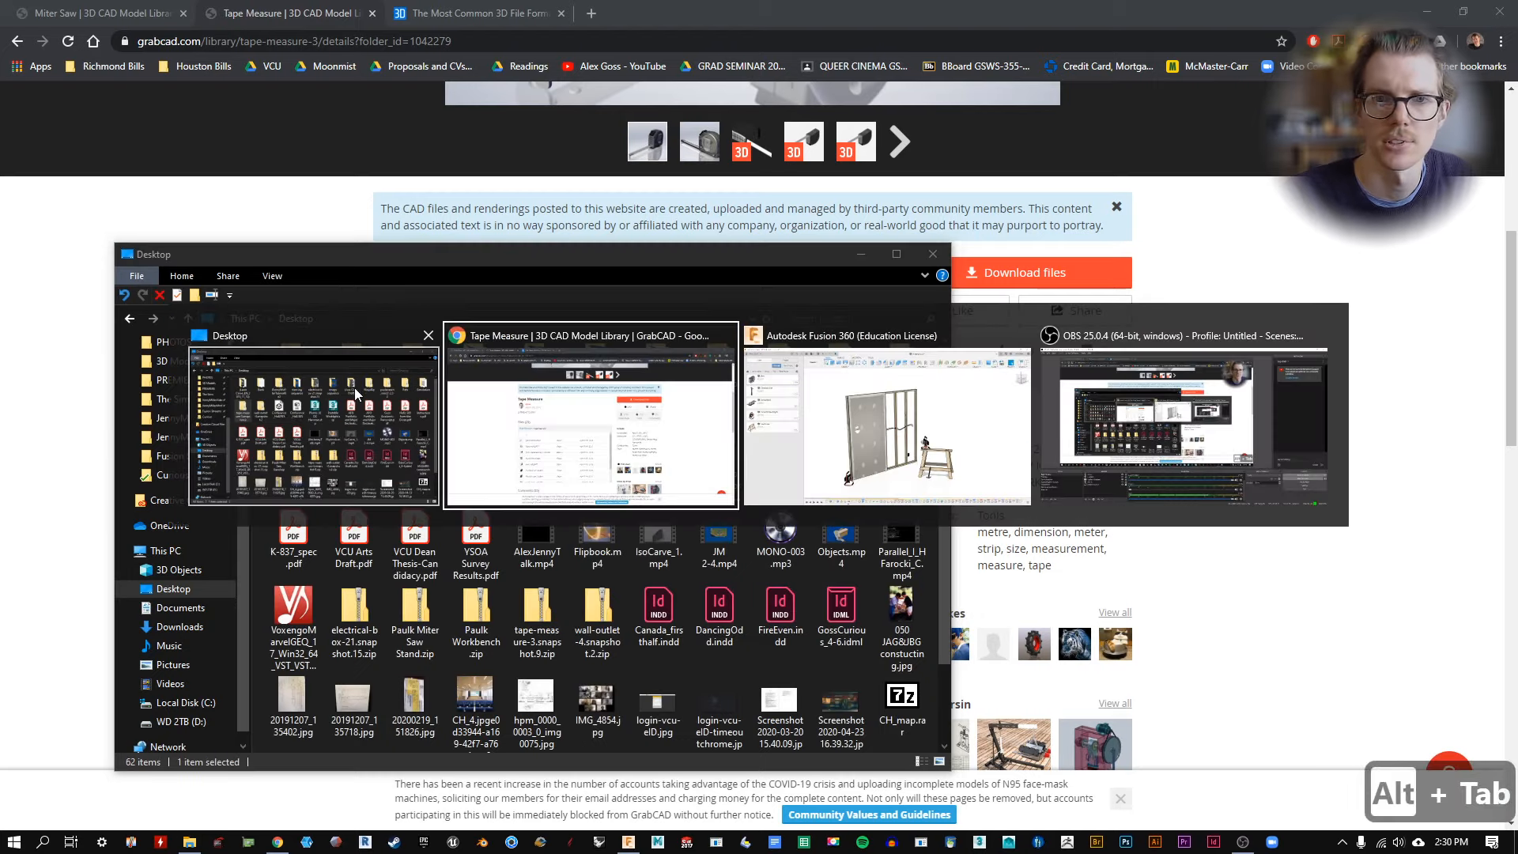
pyautogui.hotkey('alt', 'Tab')
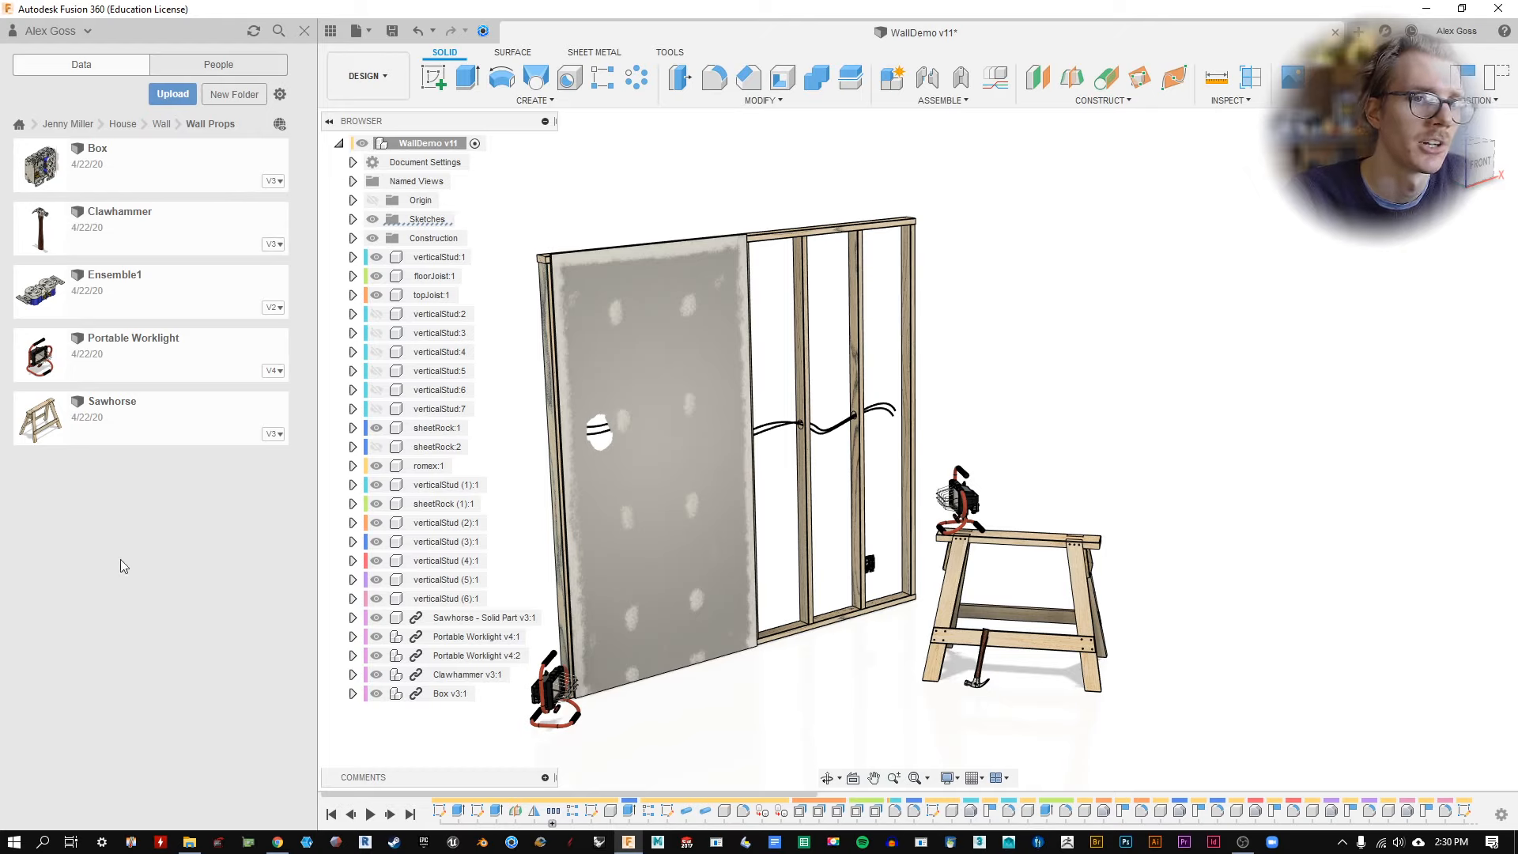
pyautogui.click(357, 31)
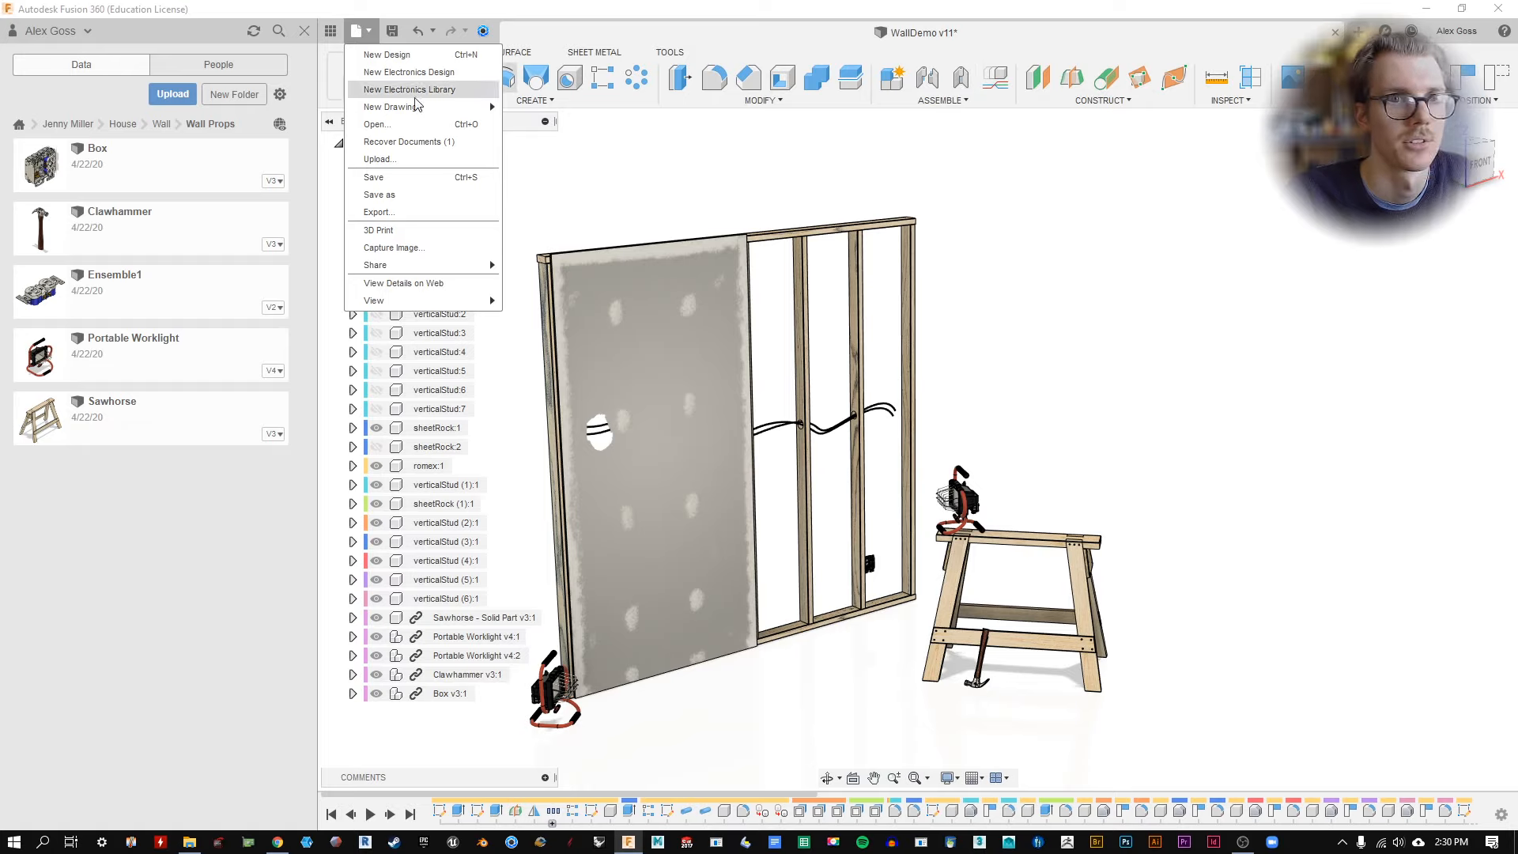
pyautogui.click(242, 520)
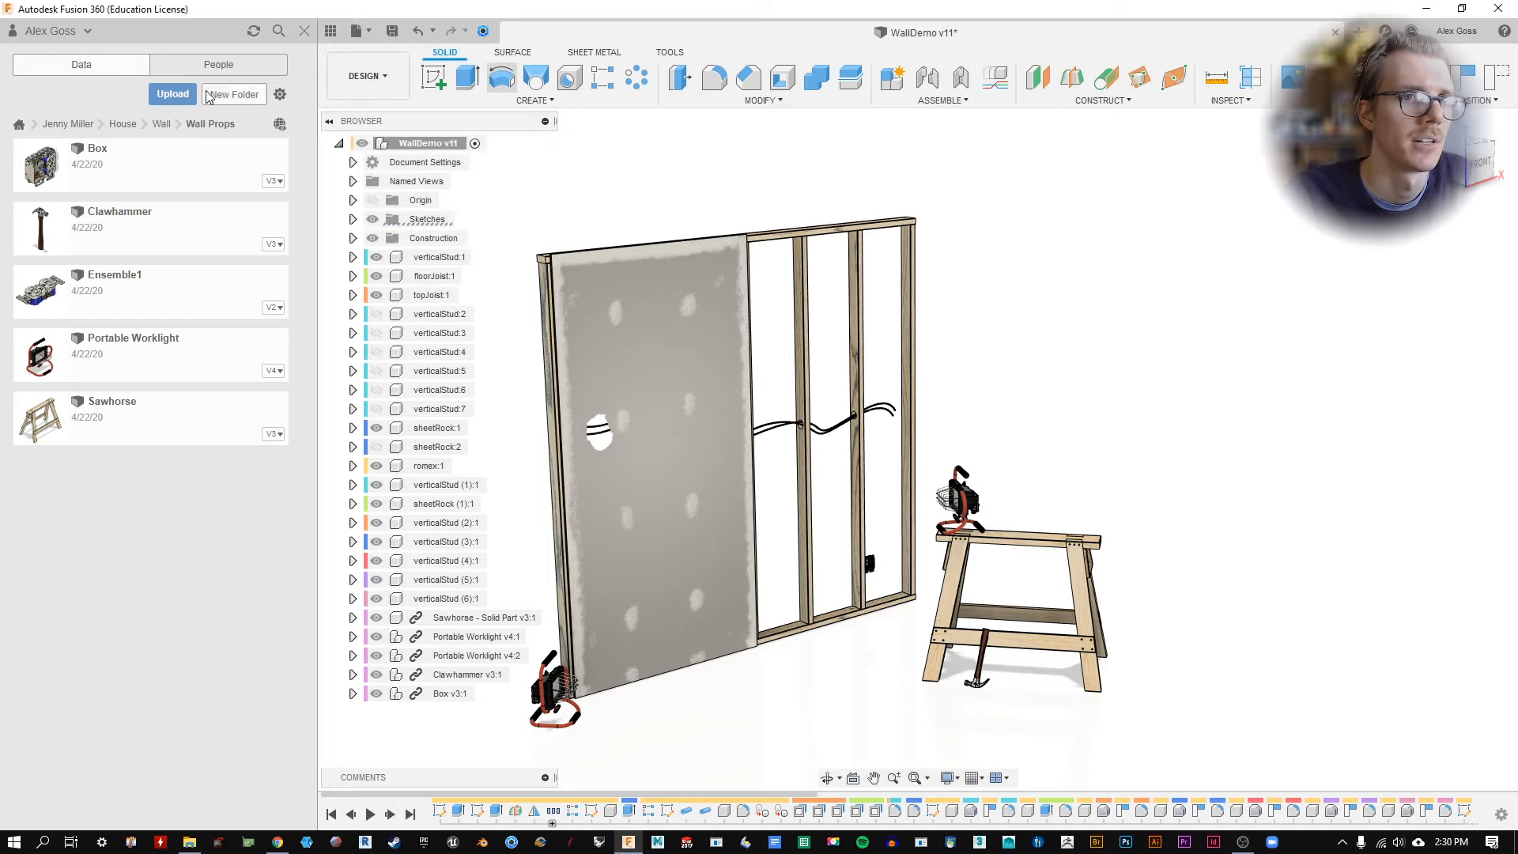
pyautogui.click(175, 95)
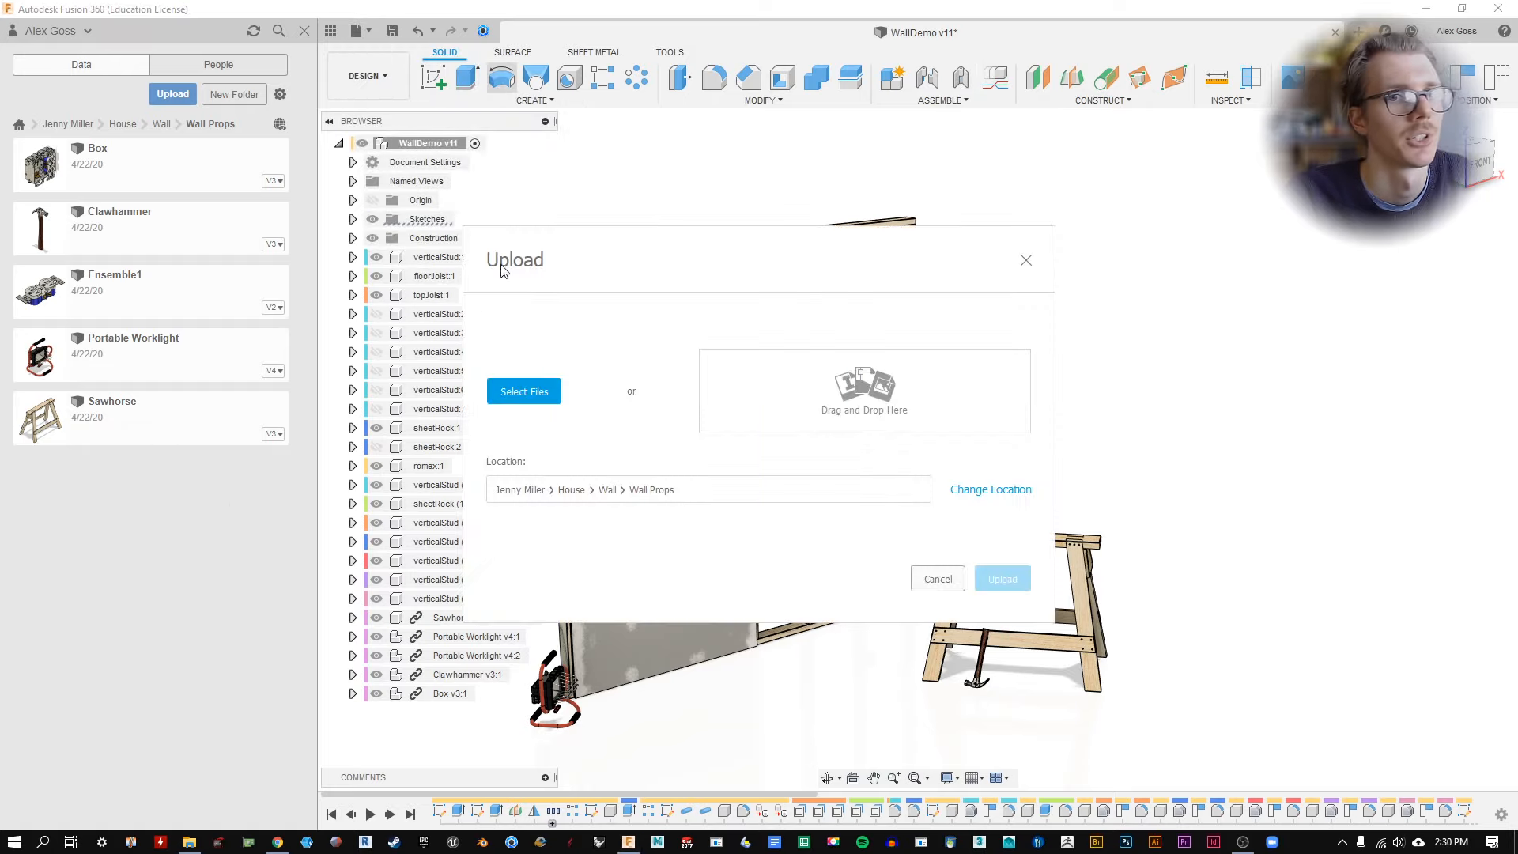
# Select Mitre Saw - Large Assembly.SLDPRT from the desktop and upload it to the Wall Props folder.
pyautogui.click(543, 393)
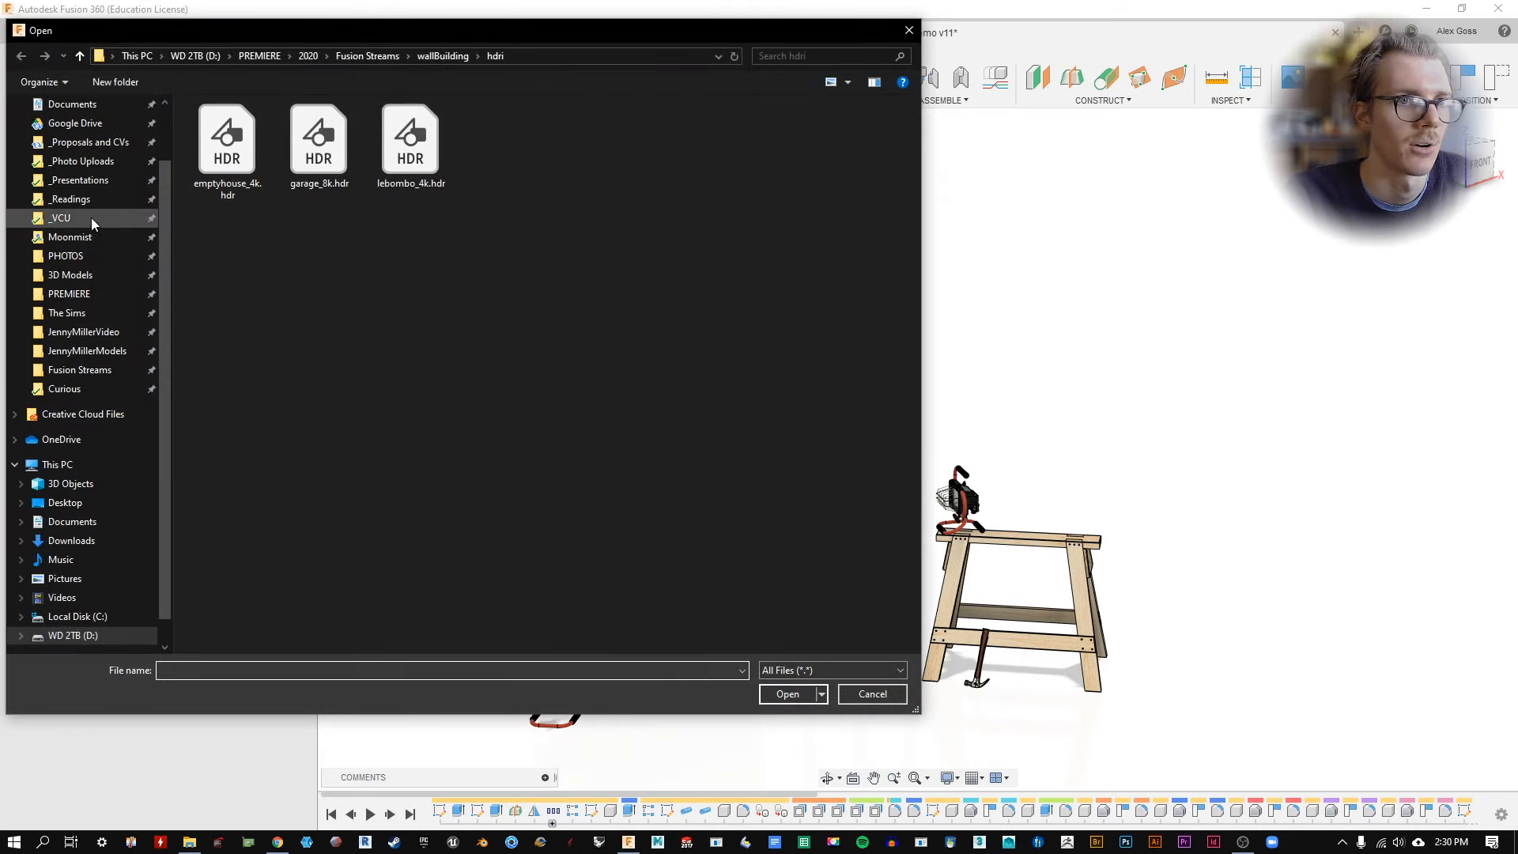
pyautogui.click(65, 503)
pyautogui.scroll(-5, 458, 322)
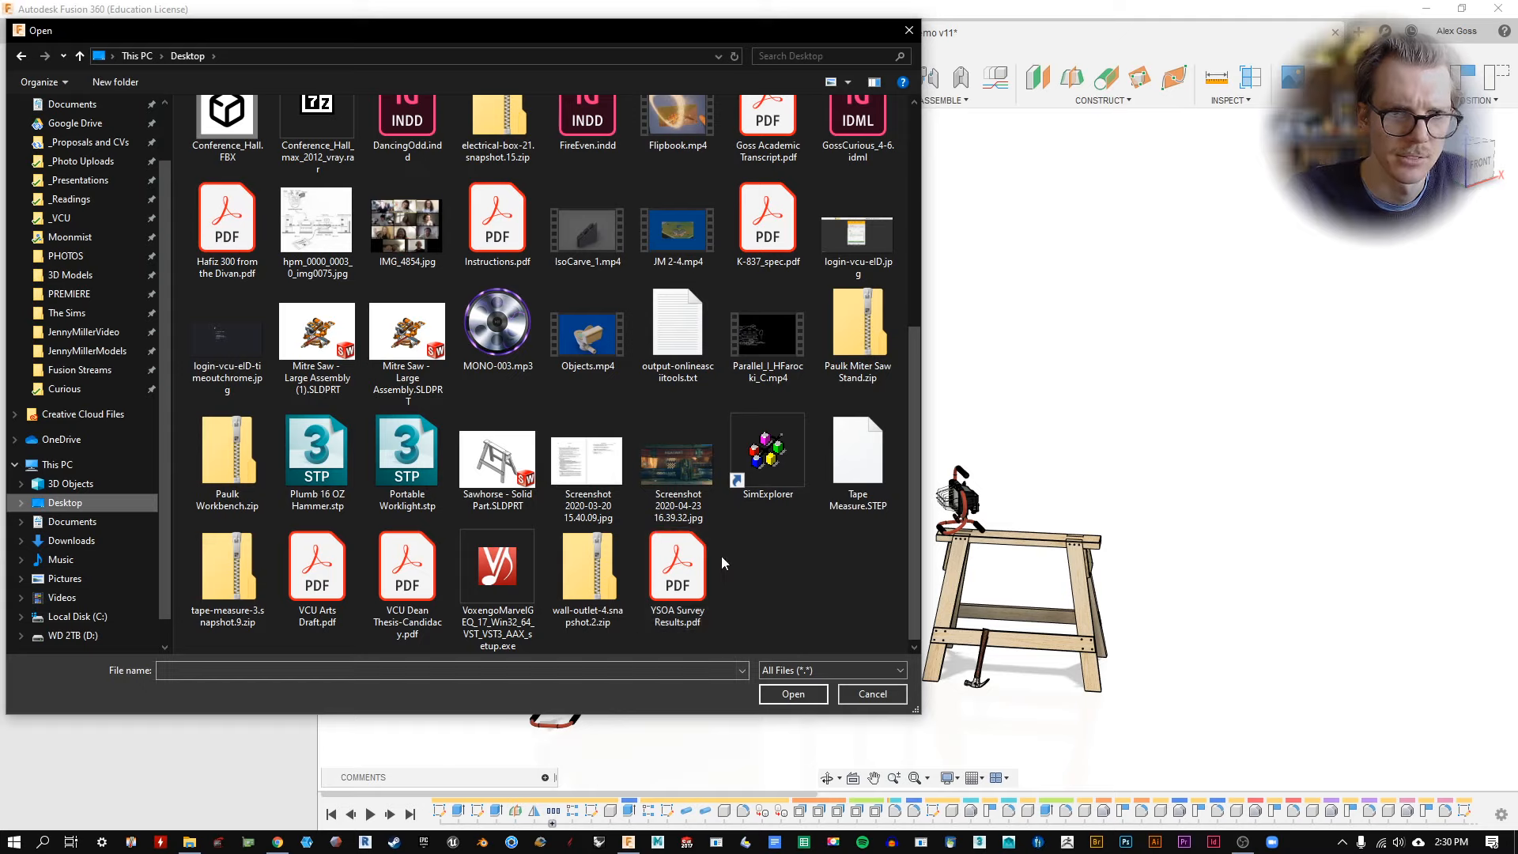
pyautogui.click(487, 484)
pyautogui.scroll(5, 487, 484)
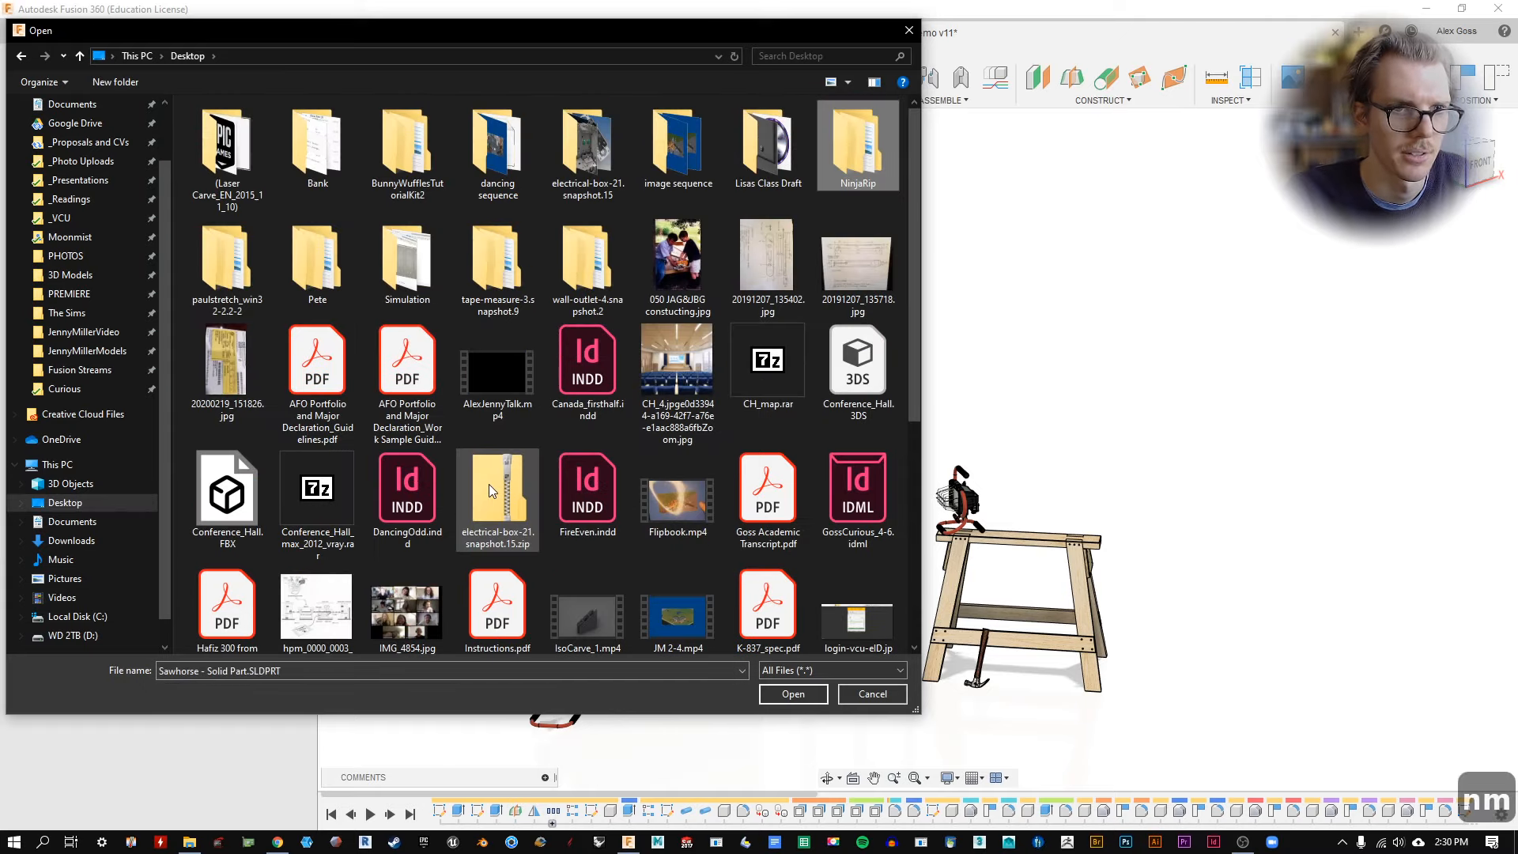
pyautogui.scroll(-5, 489, 484)
pyautogui.click(424, 331)
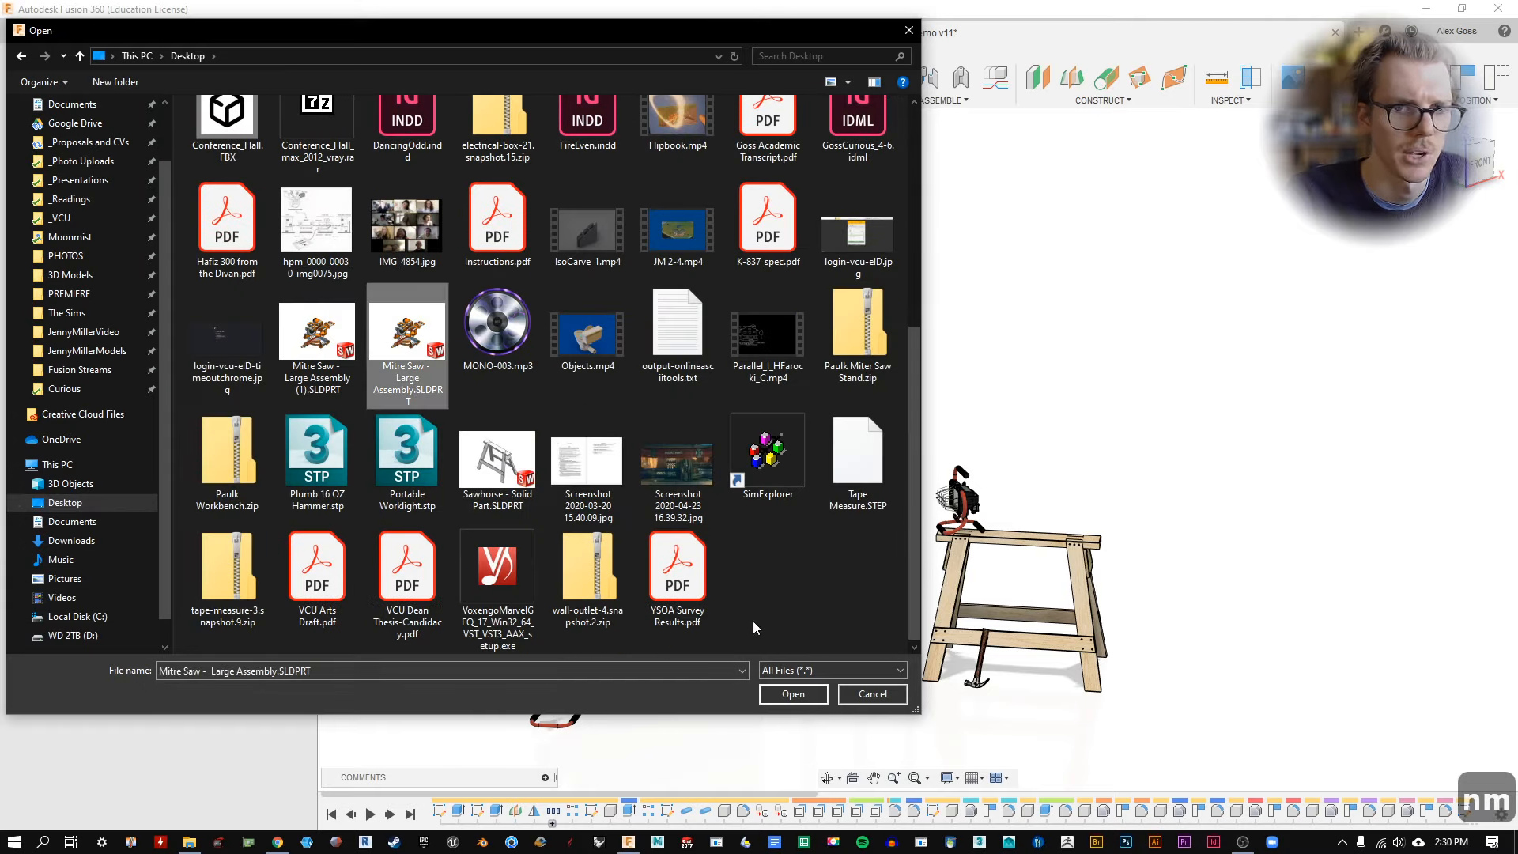
pyautogui.click(784, 690)
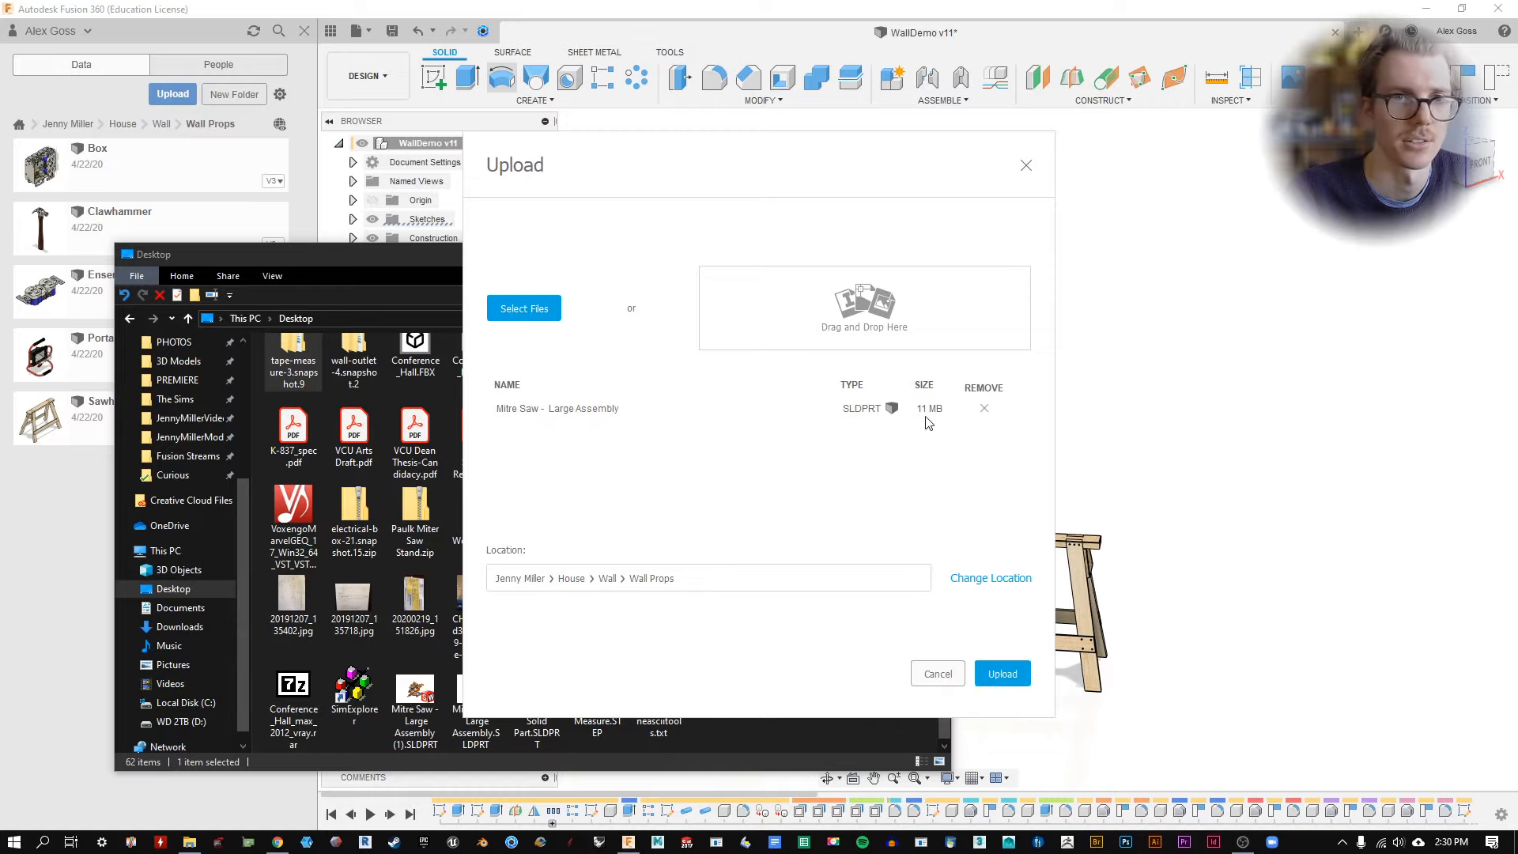
pyautogui.click(1002, 674)
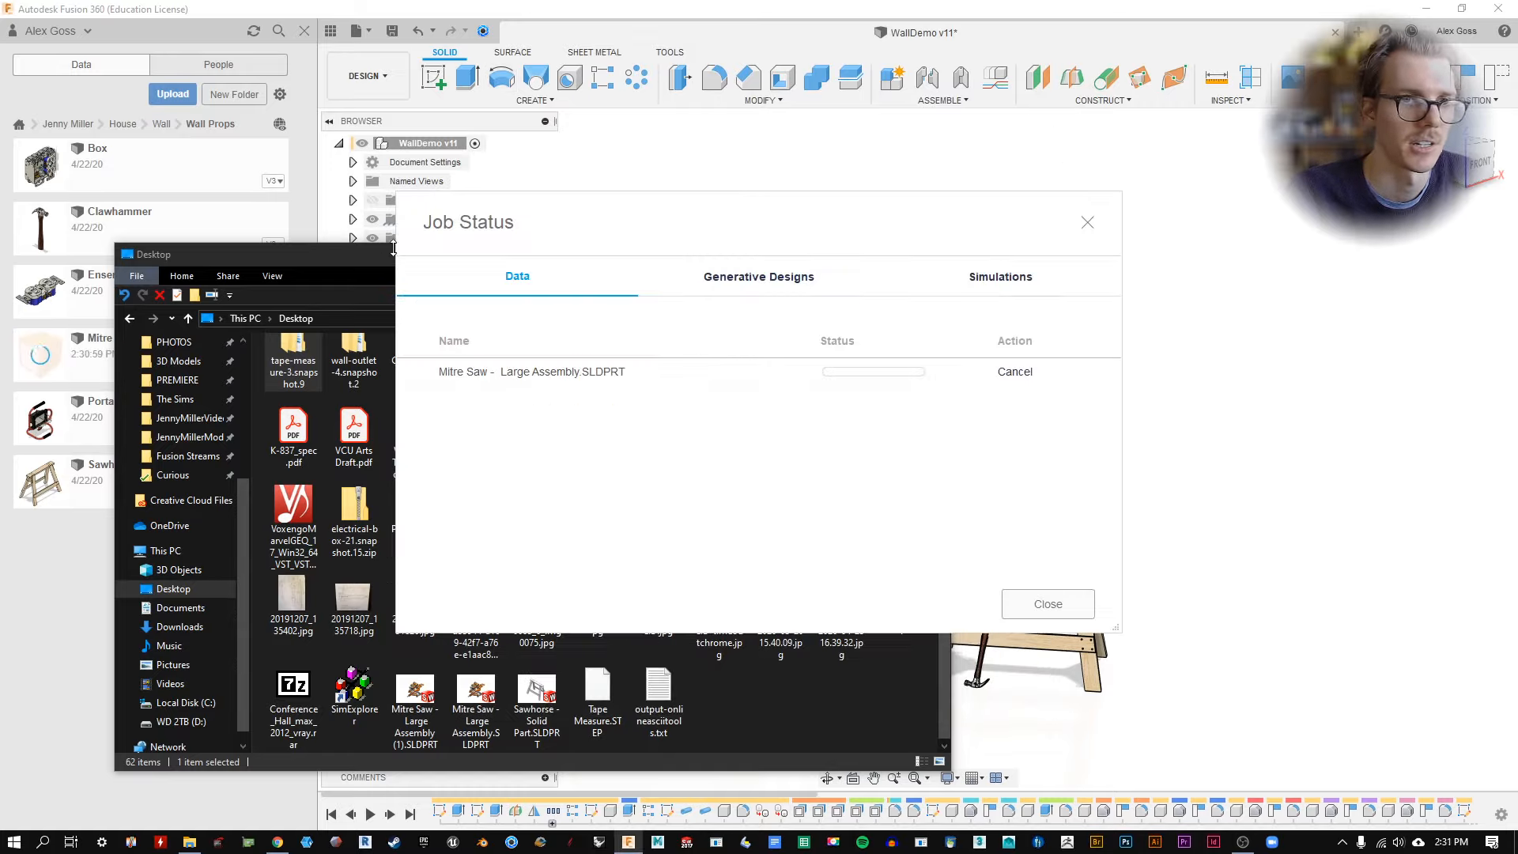
# Start another Wall Props upload and add the Metre Montaj 1.SLDASM assembly from tape-measure-3.snapshot.9's Tape Measure folder.
pyautogui.moveTo(393, 247); pyautogui.dragTo(752, 424)
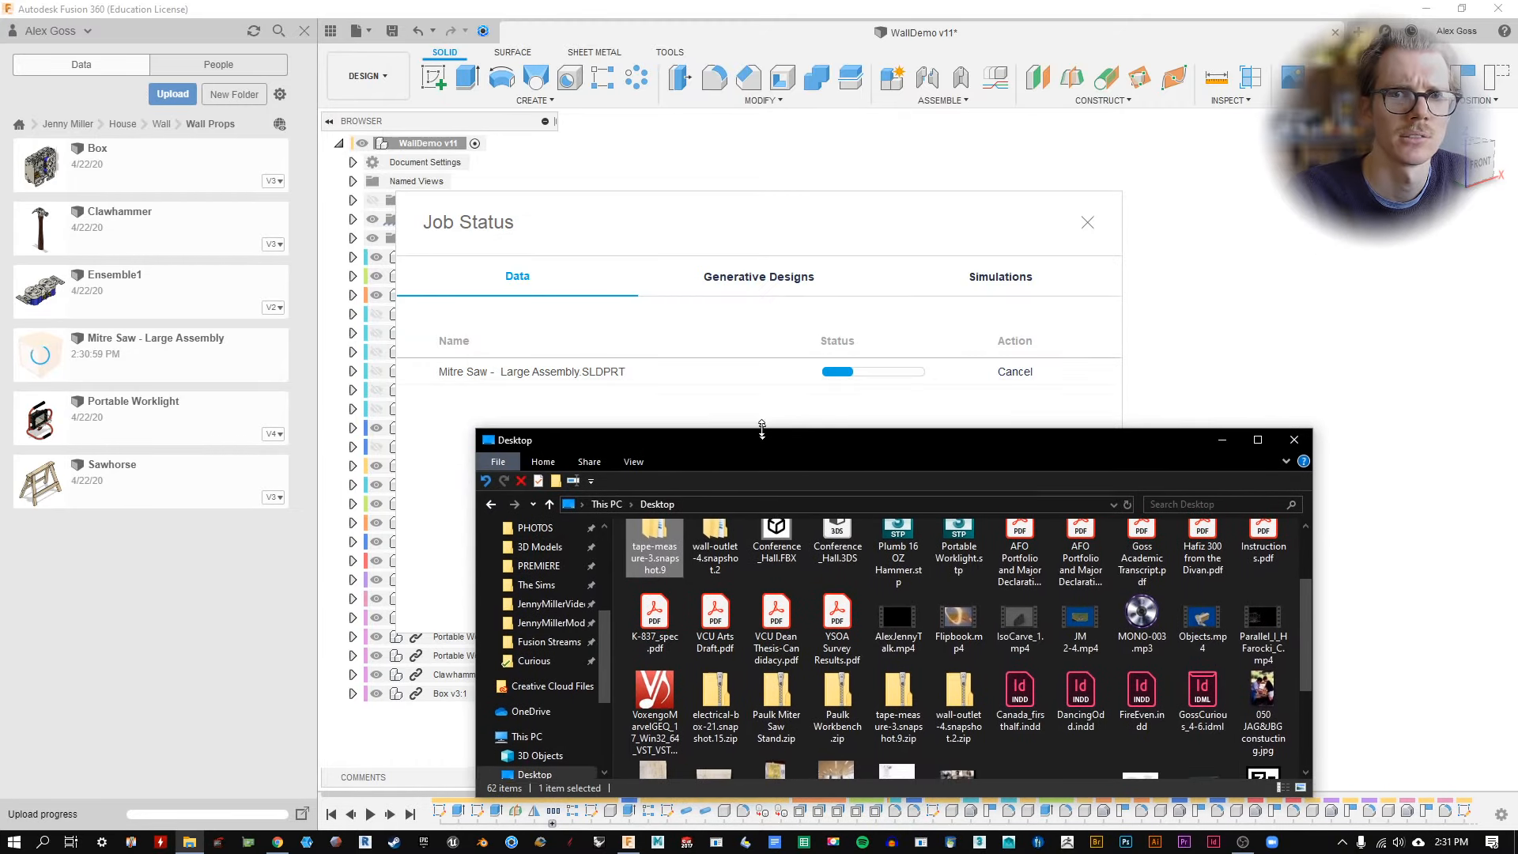
pyautogui.click(196, 628)
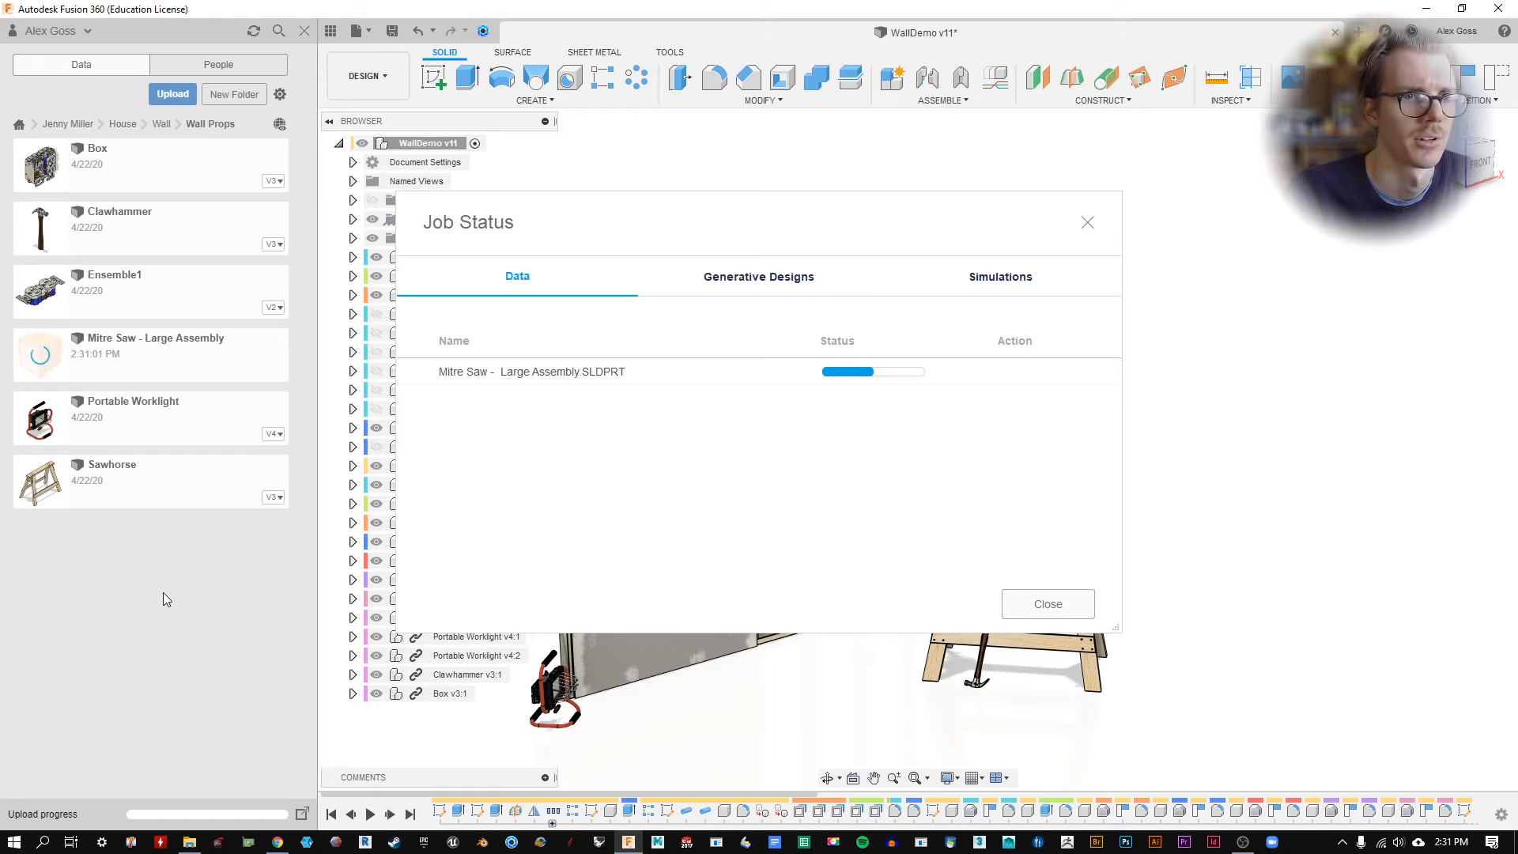
pyautogui.click(176, 93)
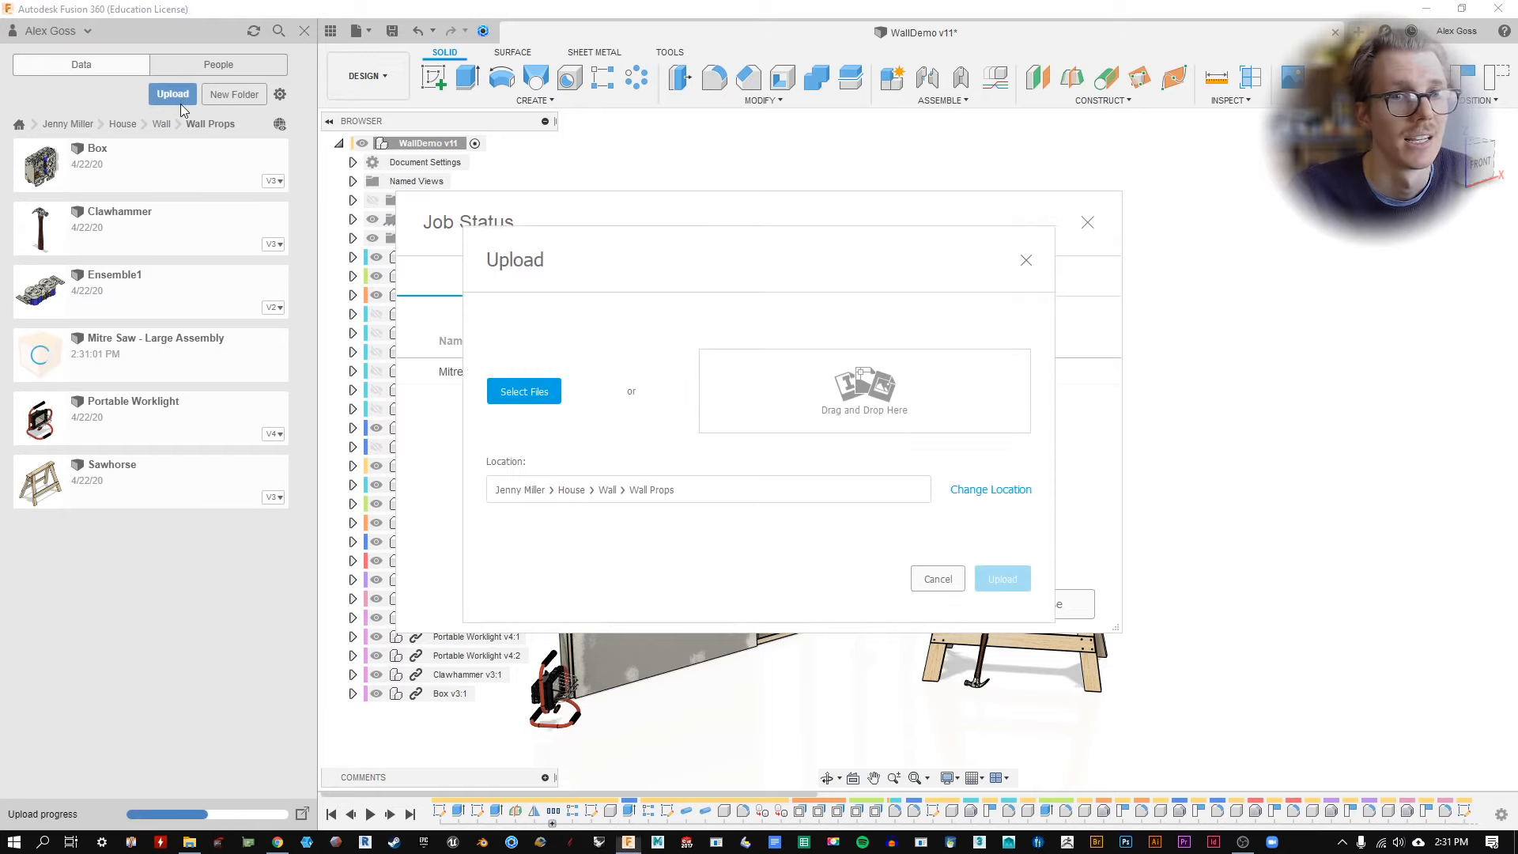
pyautogui.click(556, 386)
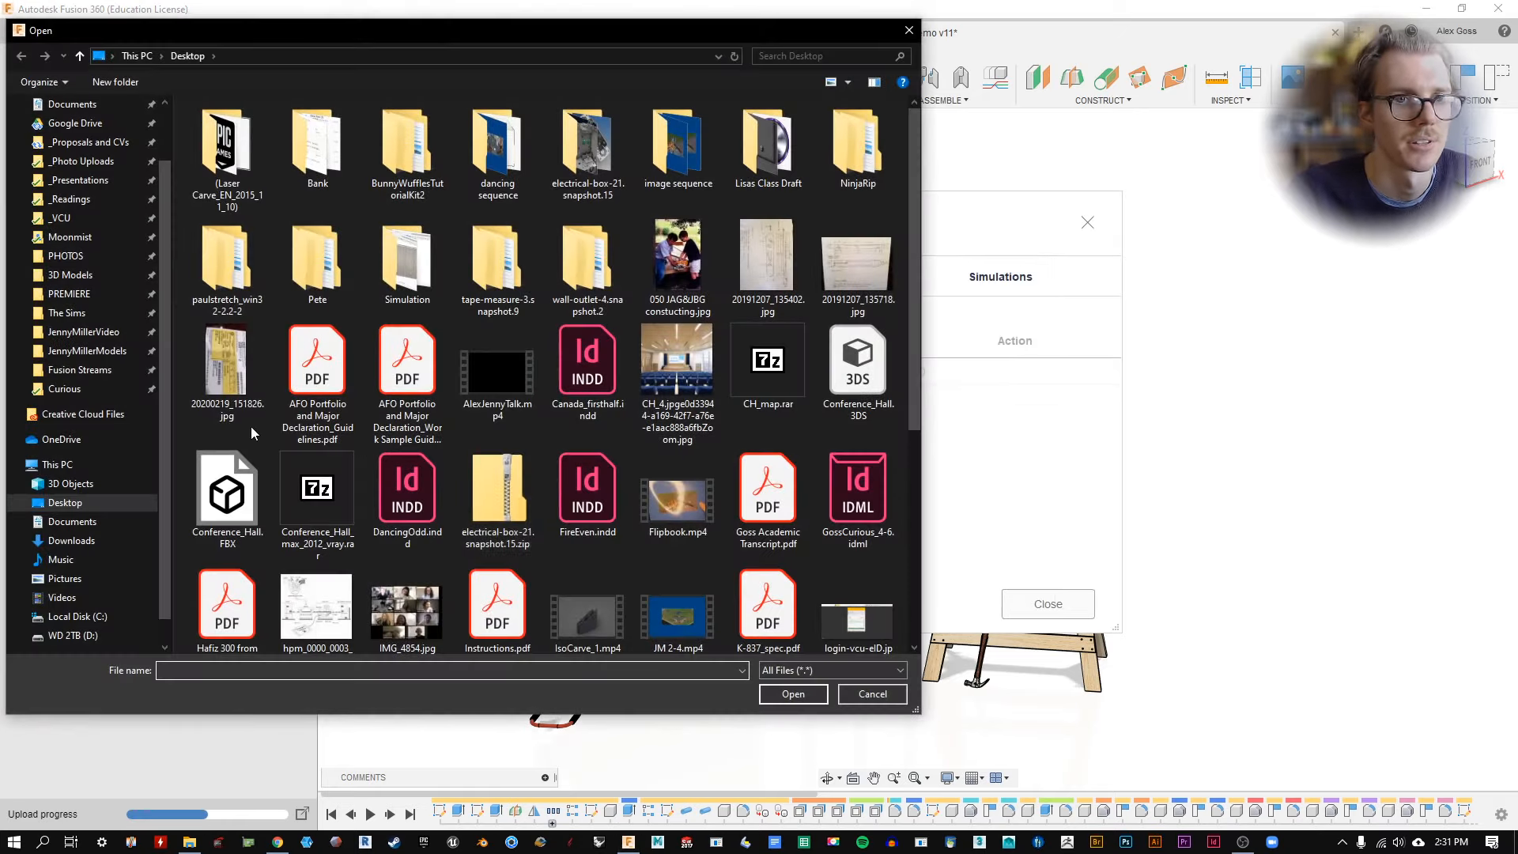
pyautogui.doubleClick(520, 253)
pyautogui.doubleClick(237, 129)
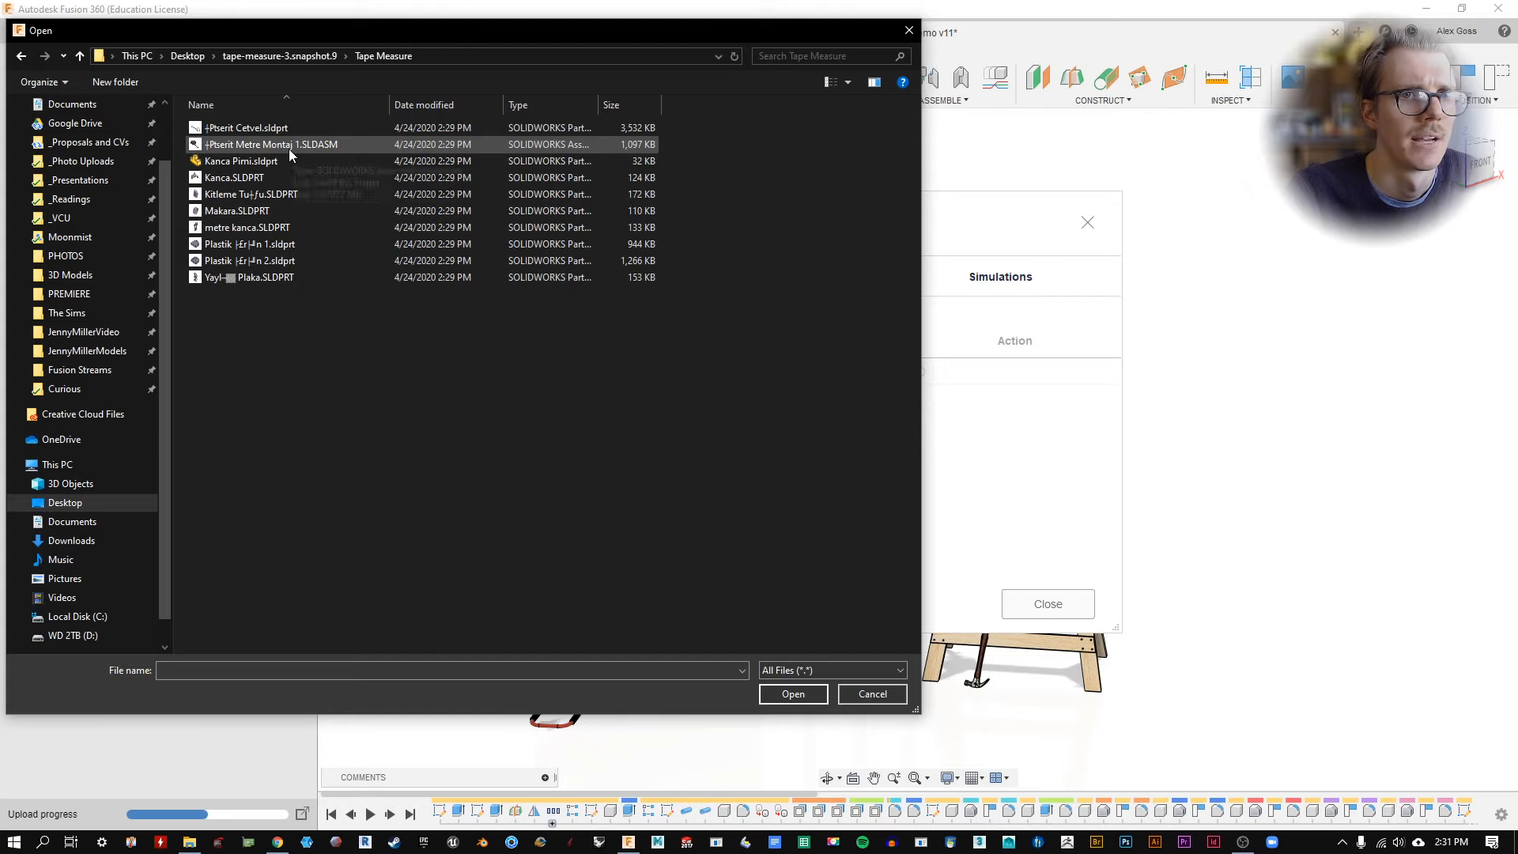
pyautogui.moveTo(284, 413); pyautogui.dragTo(172, 104)
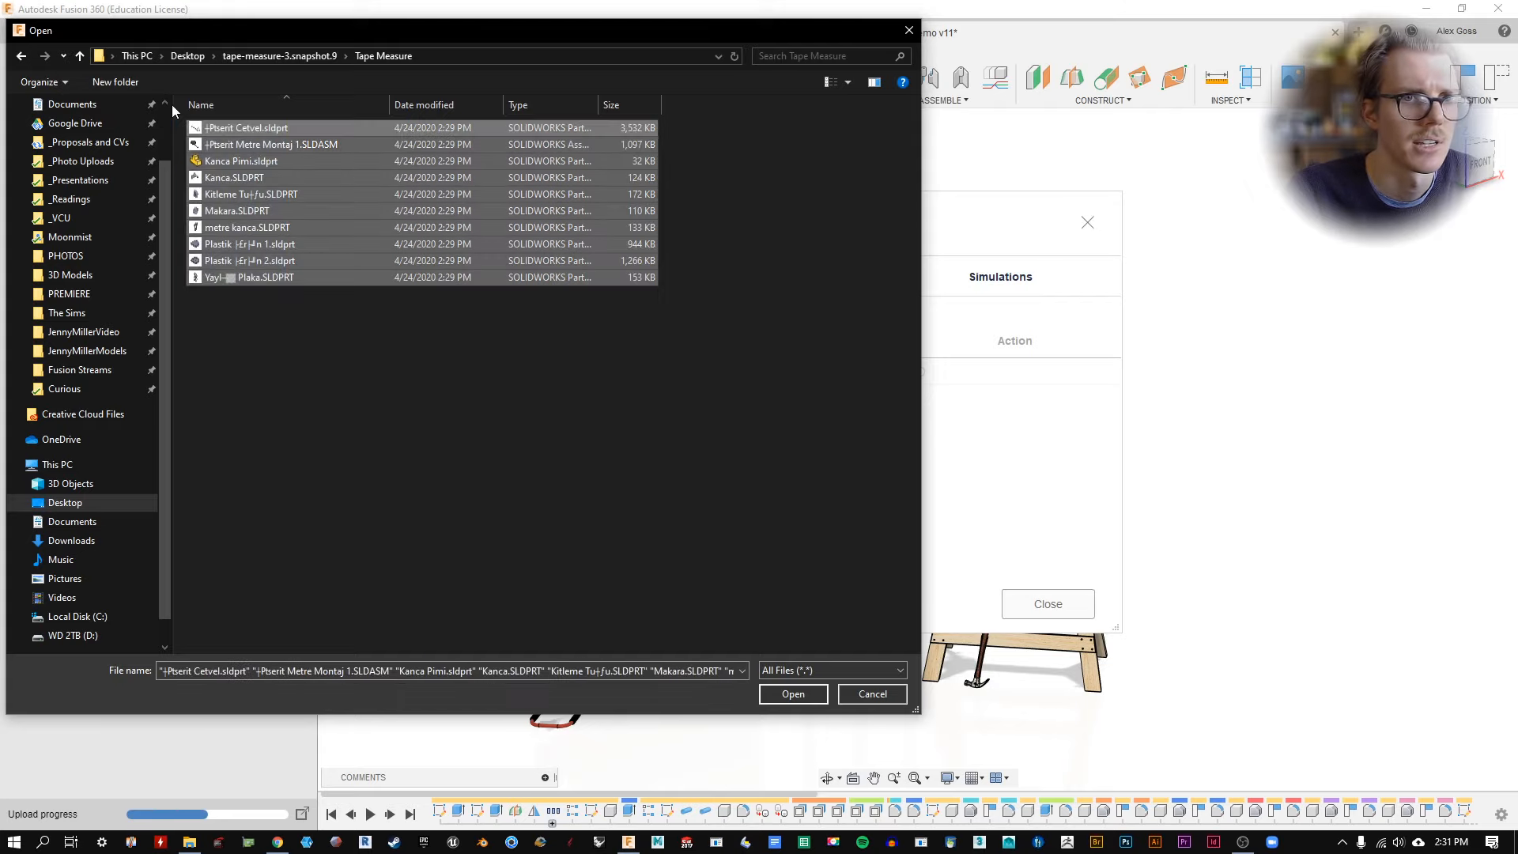
pyautogui.click(424, 385)
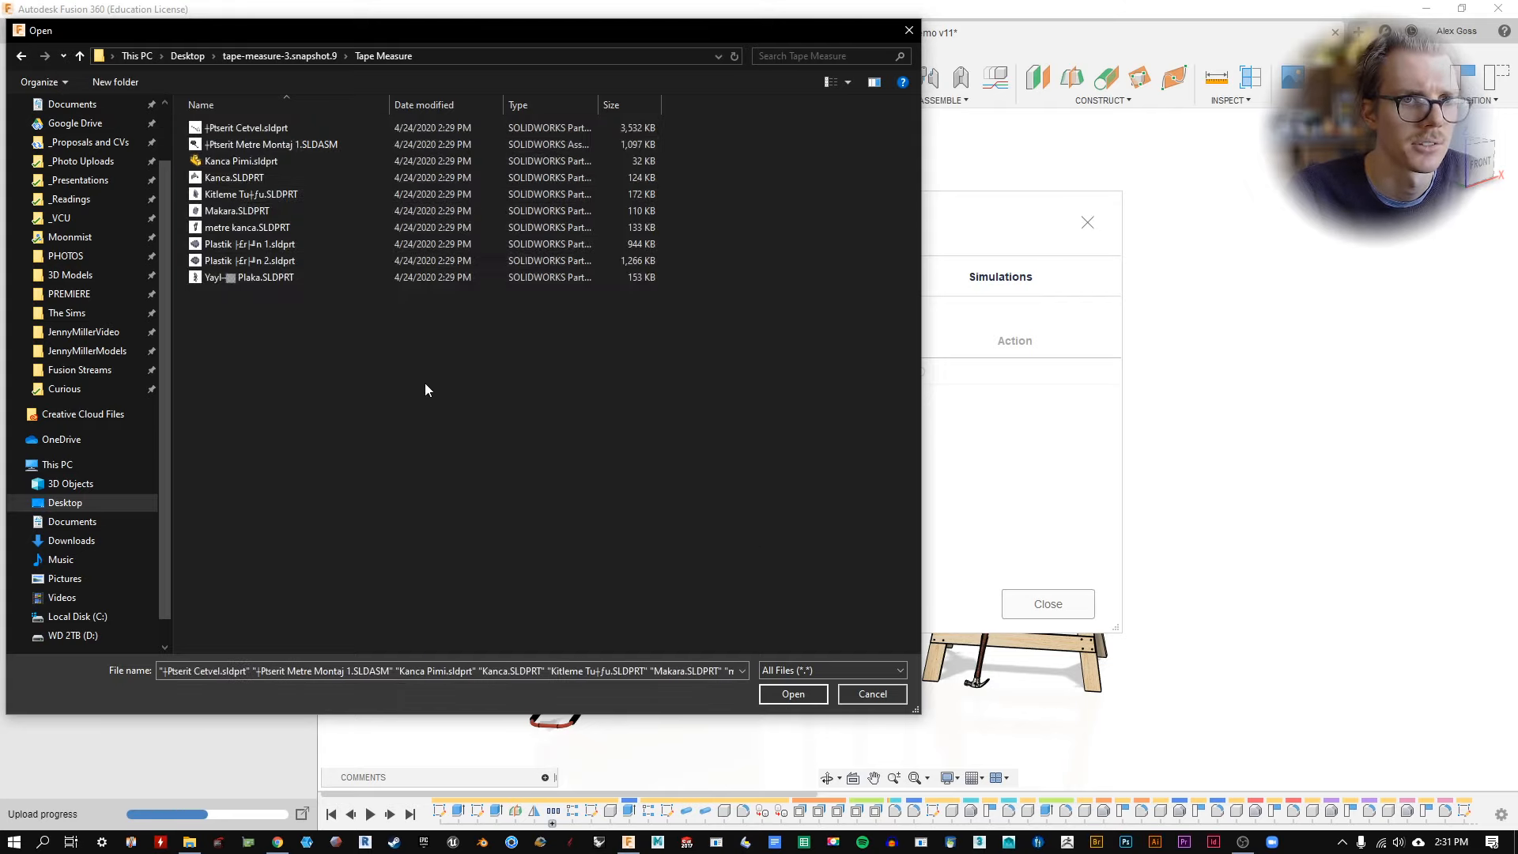
pyautogui.doubleClick(326, 144)
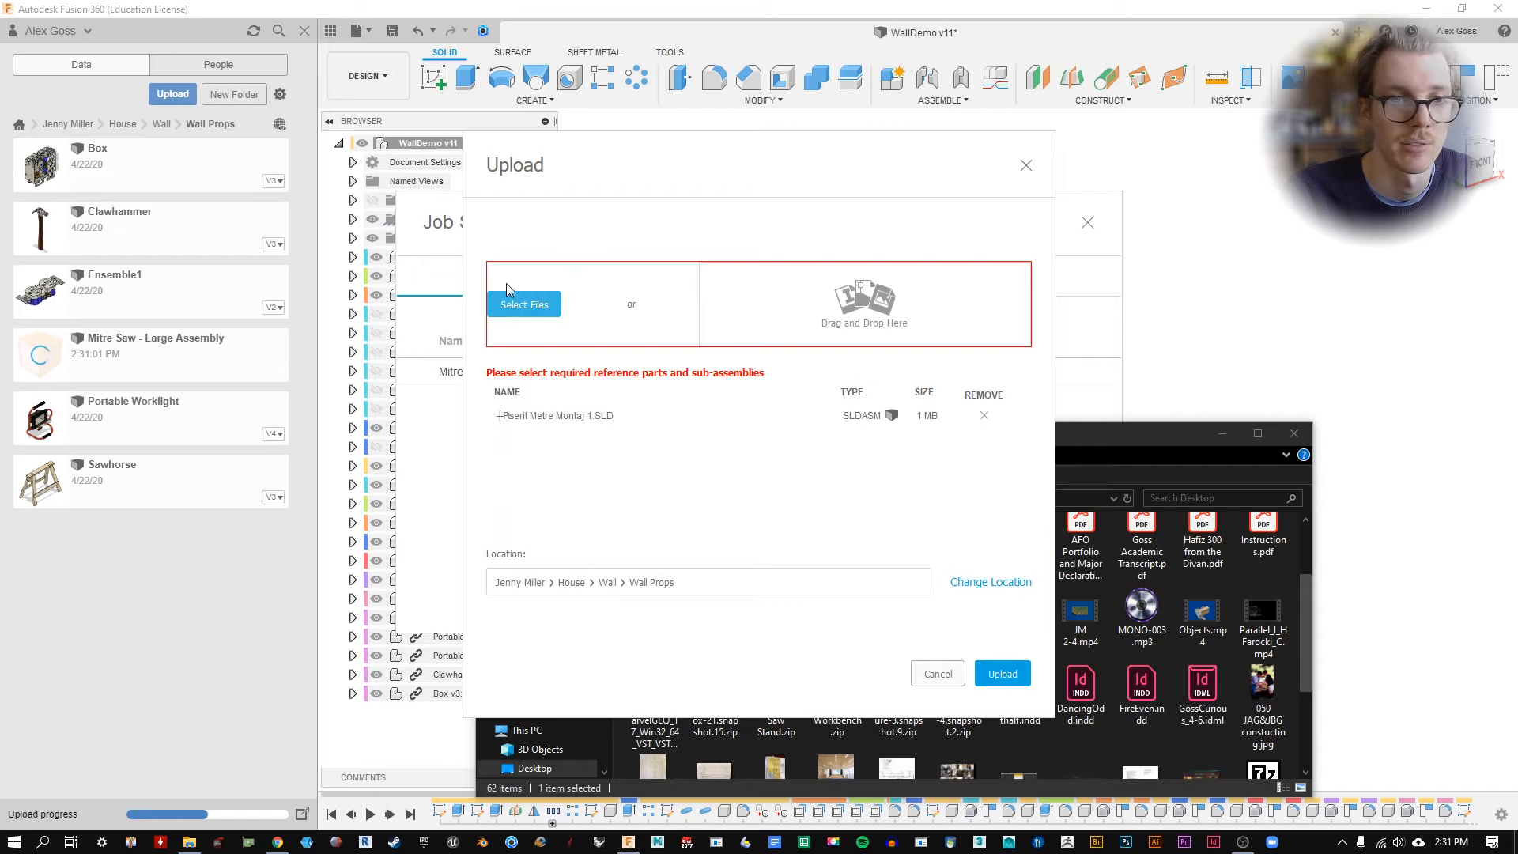
# Add all the SLDPRT reference parts from the Tape Measure folder to the assembly and upload the set to Wall Props.
pyautogui.click(554, 313)
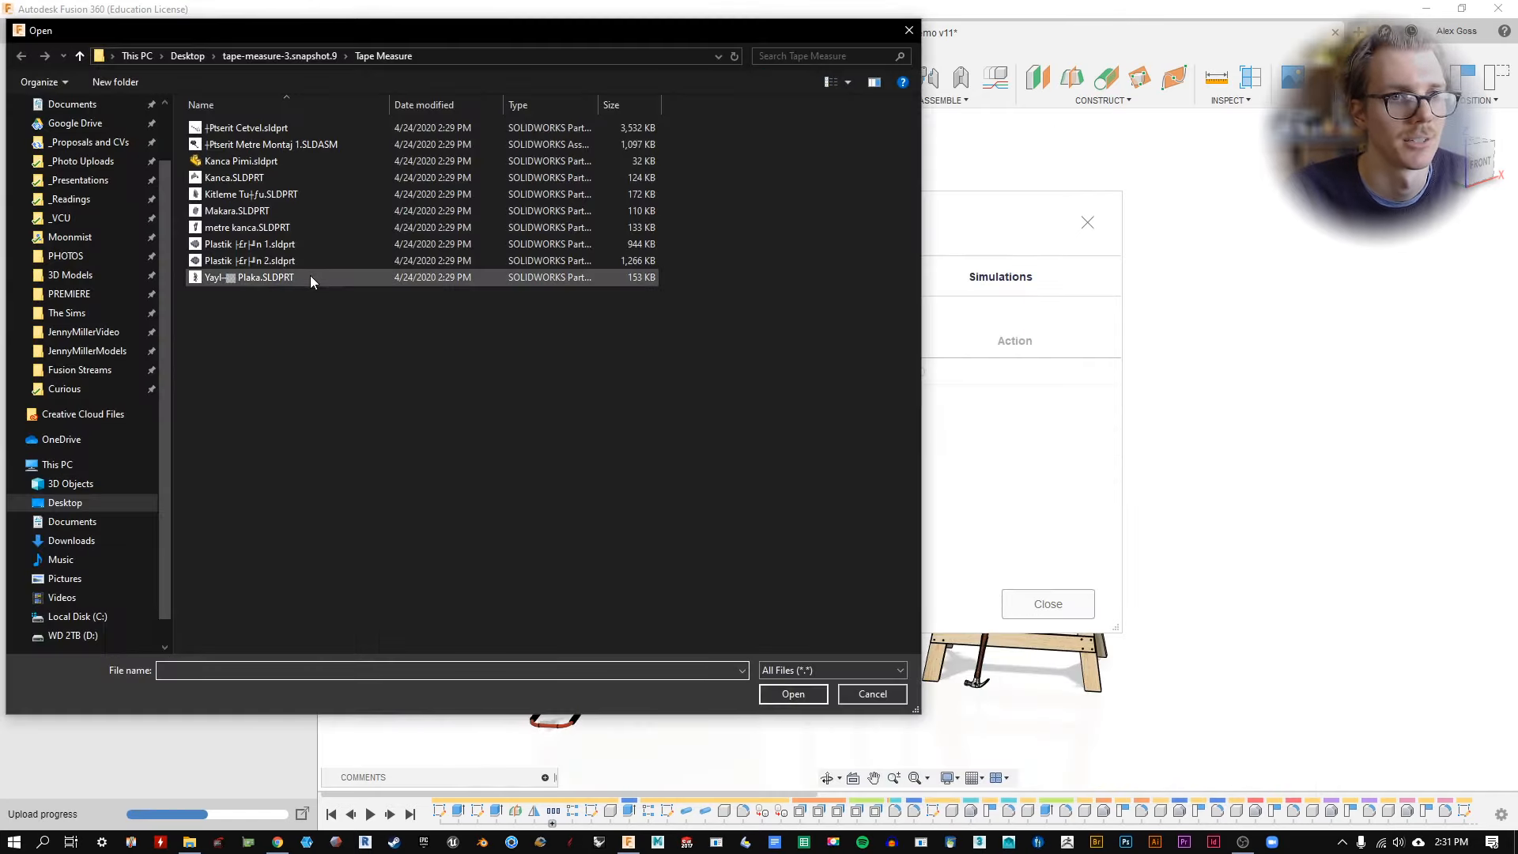
pyautogui.click(310, 277)
pyautogui.hotkey('ctrl', 'a')
pyautogui.keyDown('ctrl'); pyautogui.click(278, 145); pyautogui.keyUp('ctrl')
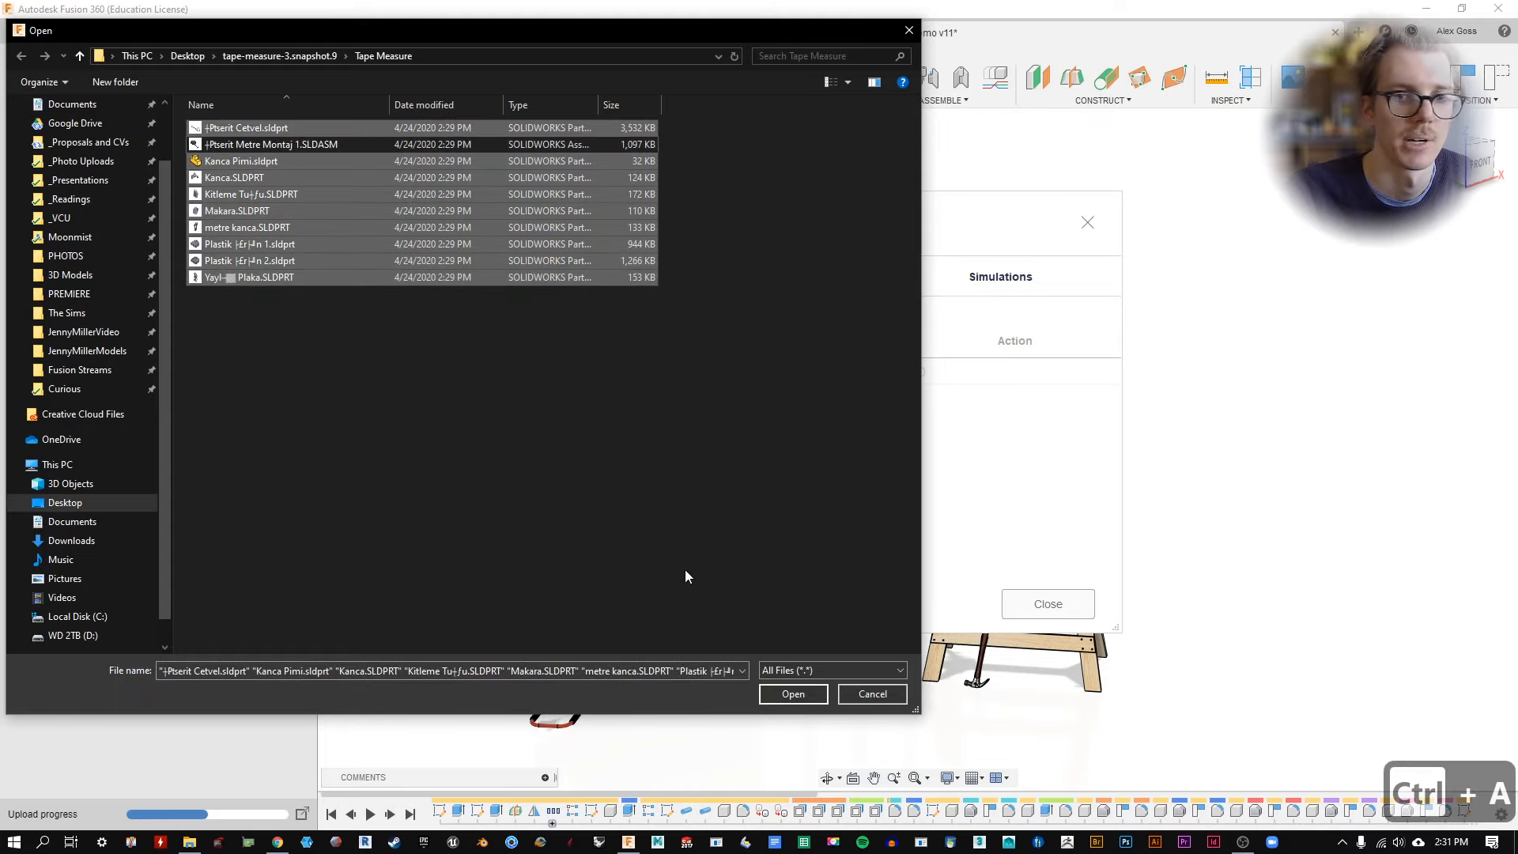
pyautogui.click(781, 695)
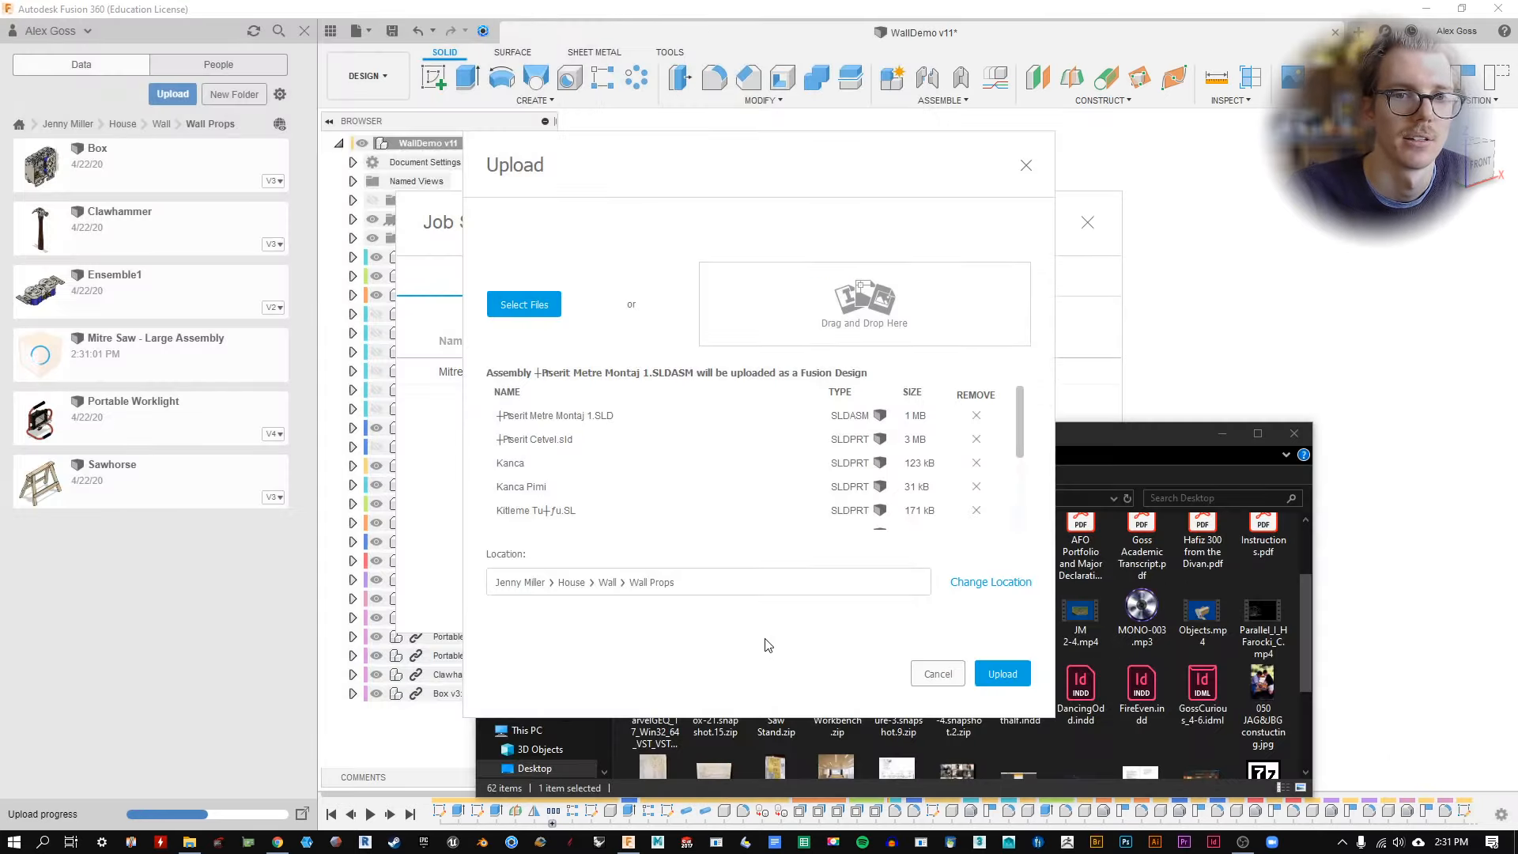
pyautogui.scroll(-3, 744, 456)
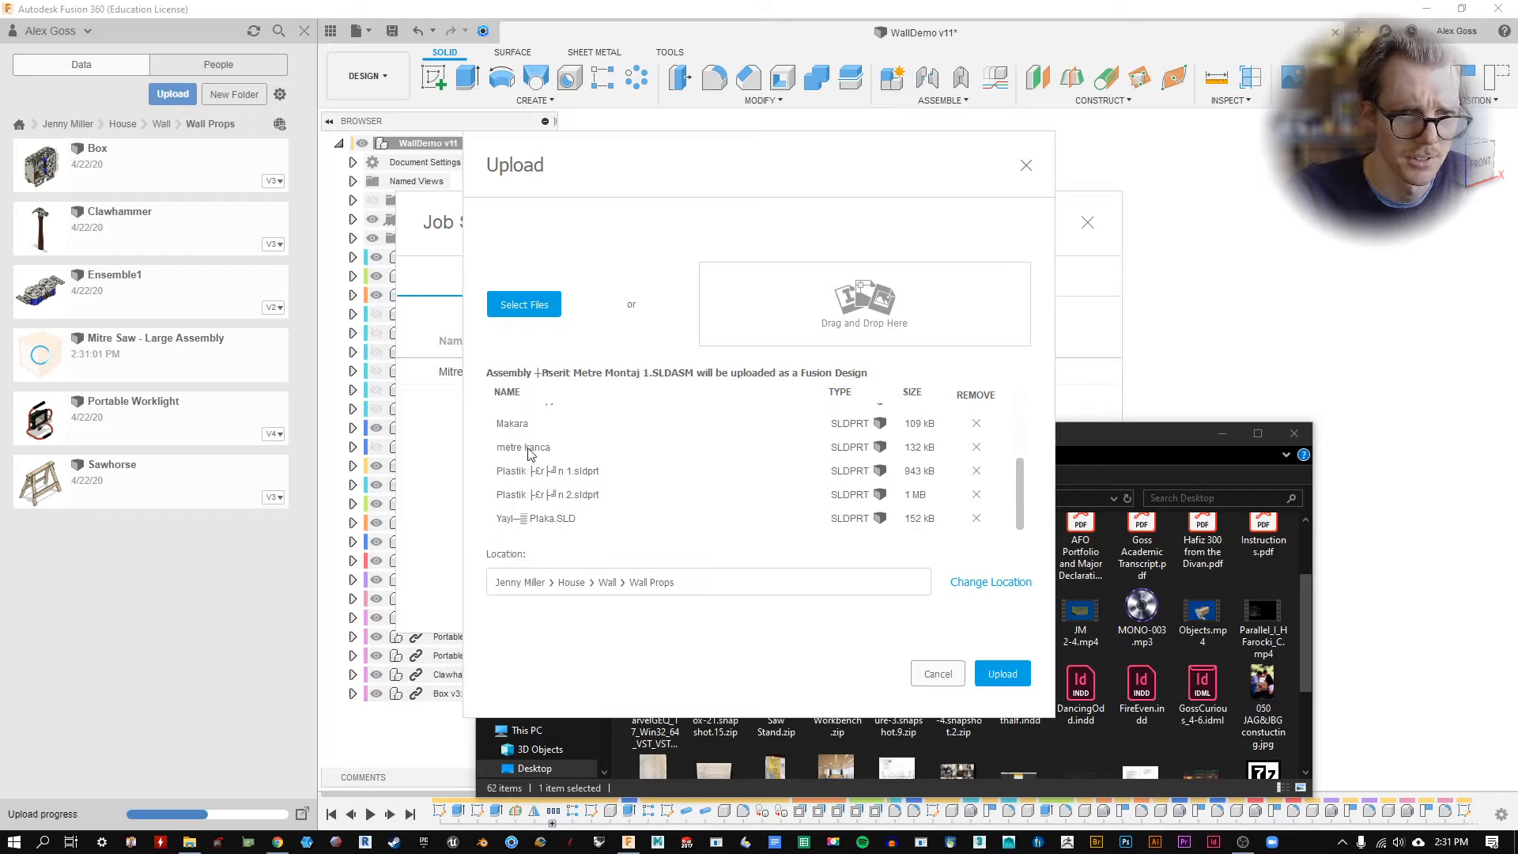
pyautogui.scroll(5, 557, 492)
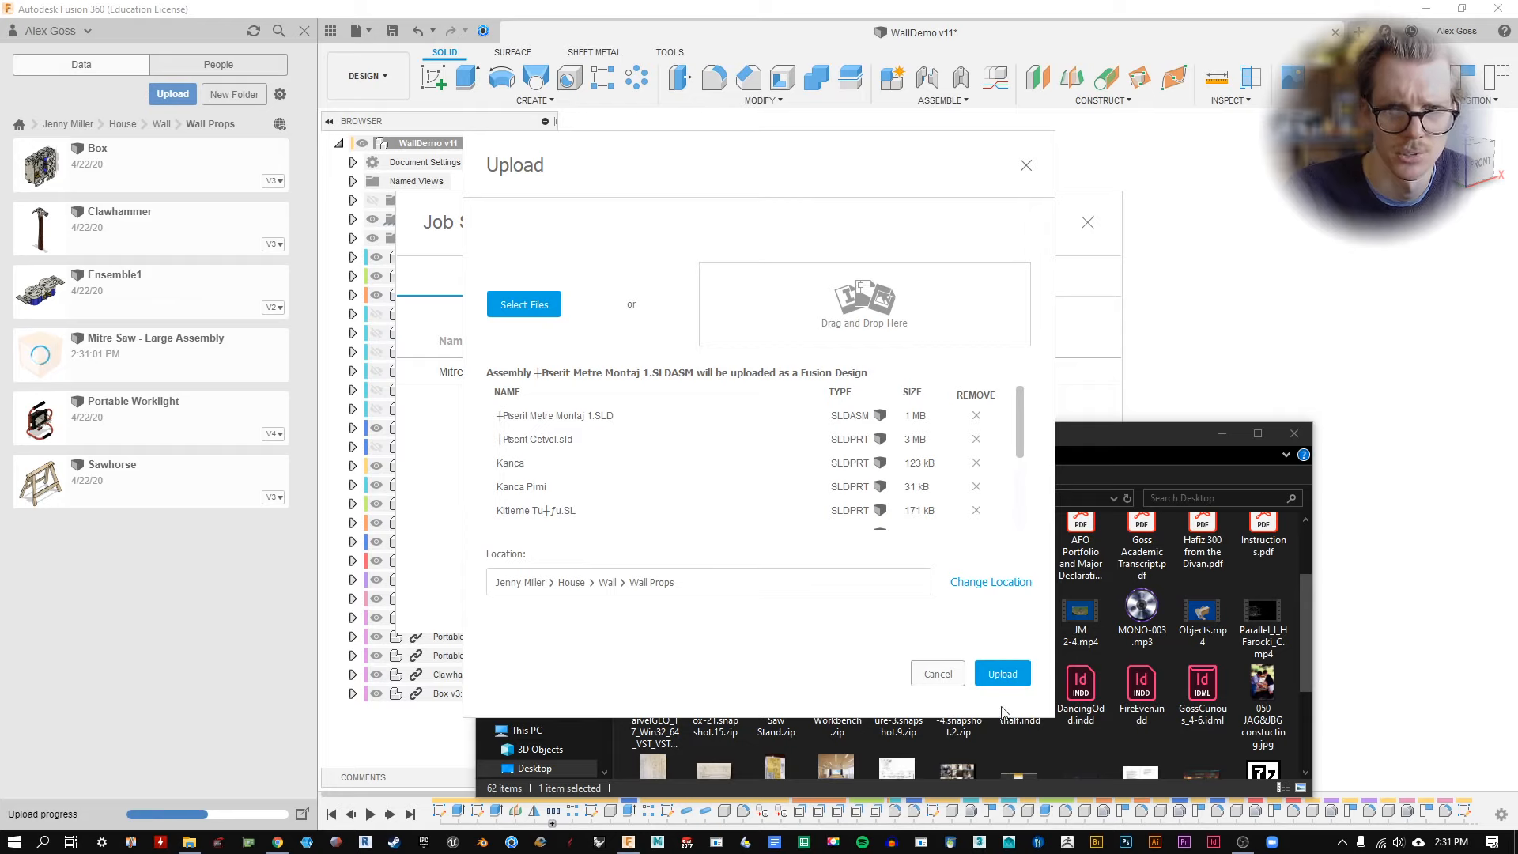
pyautogui.click(1003, 673)
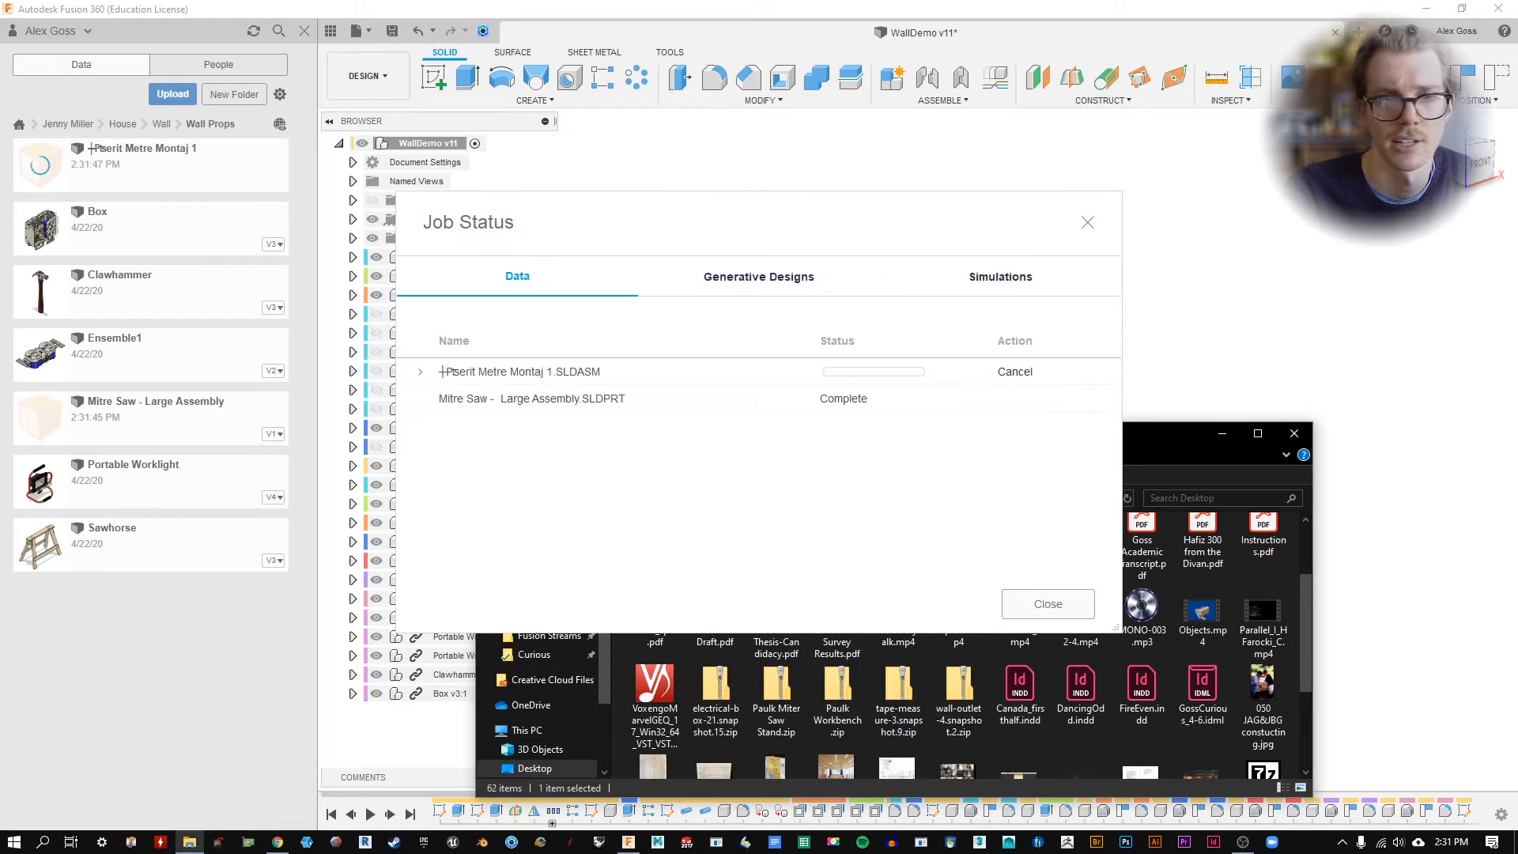
# Close the desktop folder window and the job status, and open the uploaded Mitre Saw - Large Assembly design.
pyautogui.click(1294, 433)
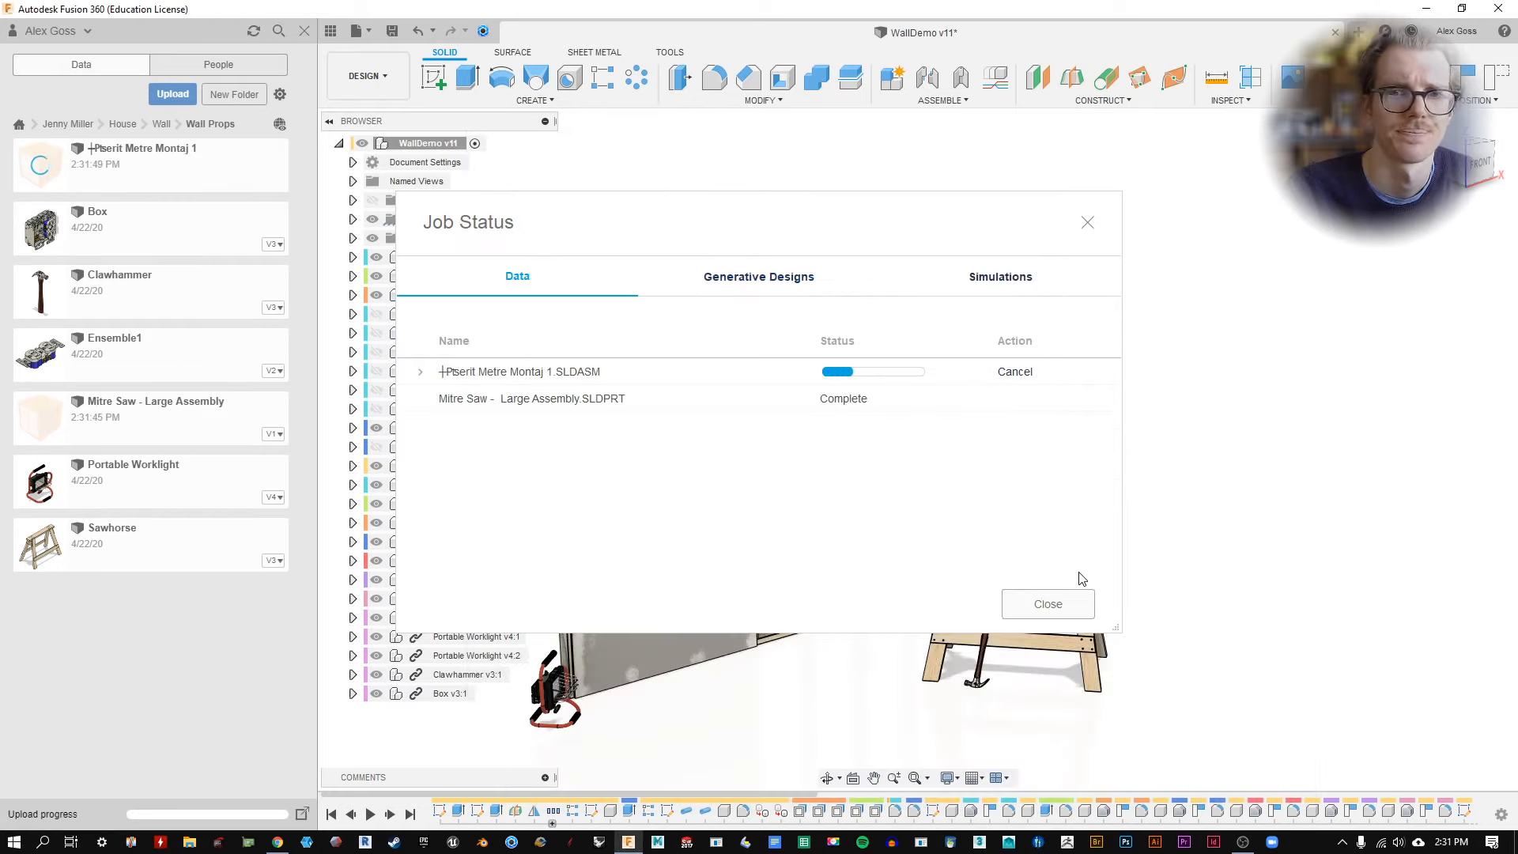
pyautogui.click(1070, 610)
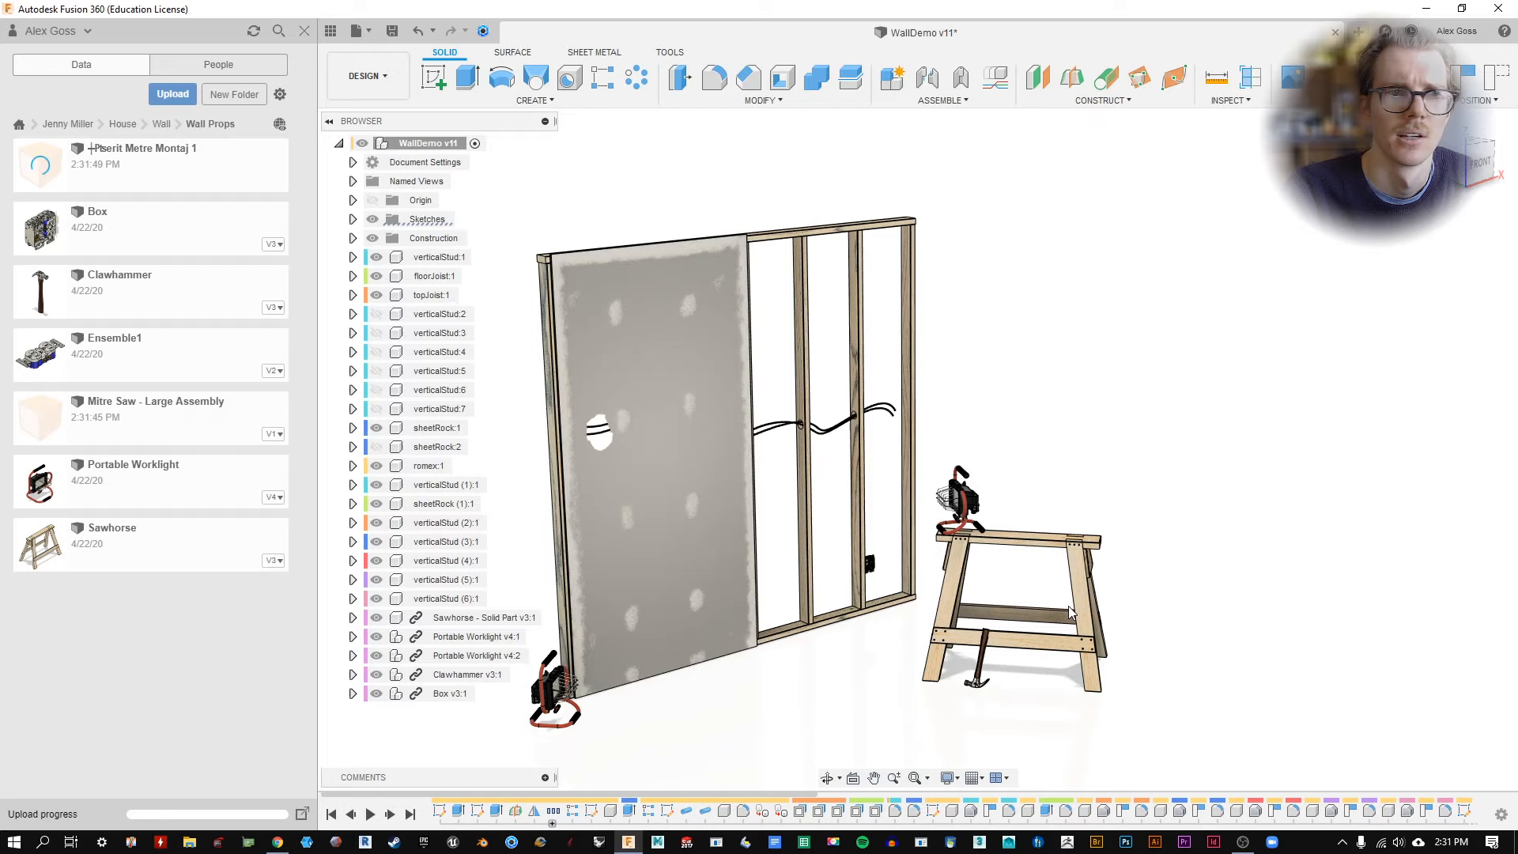
pyautogui.doubleClick(177, 436)
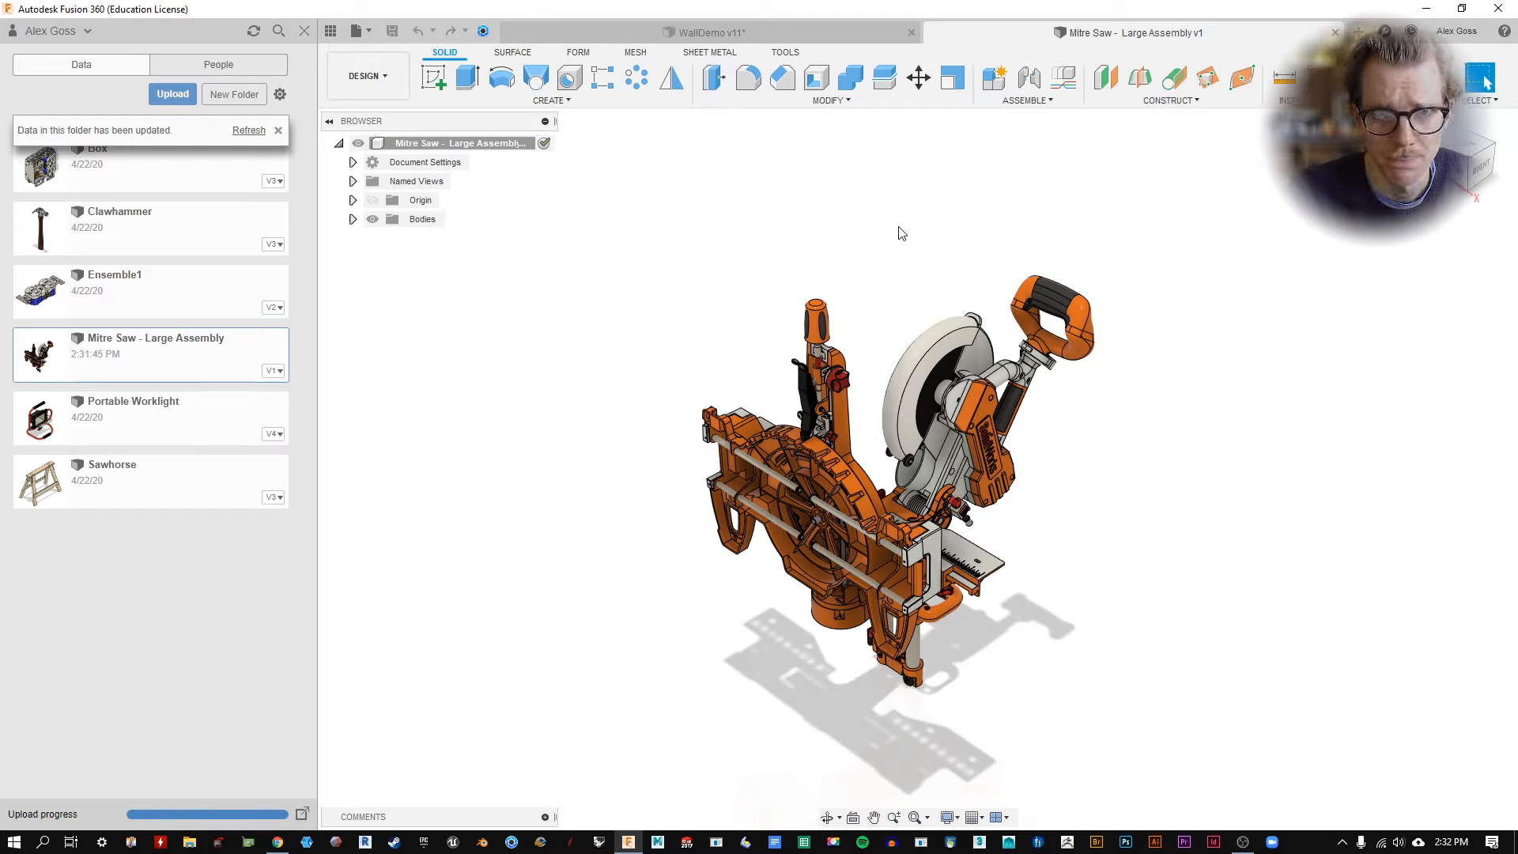
pyautogui.click(422, 219)
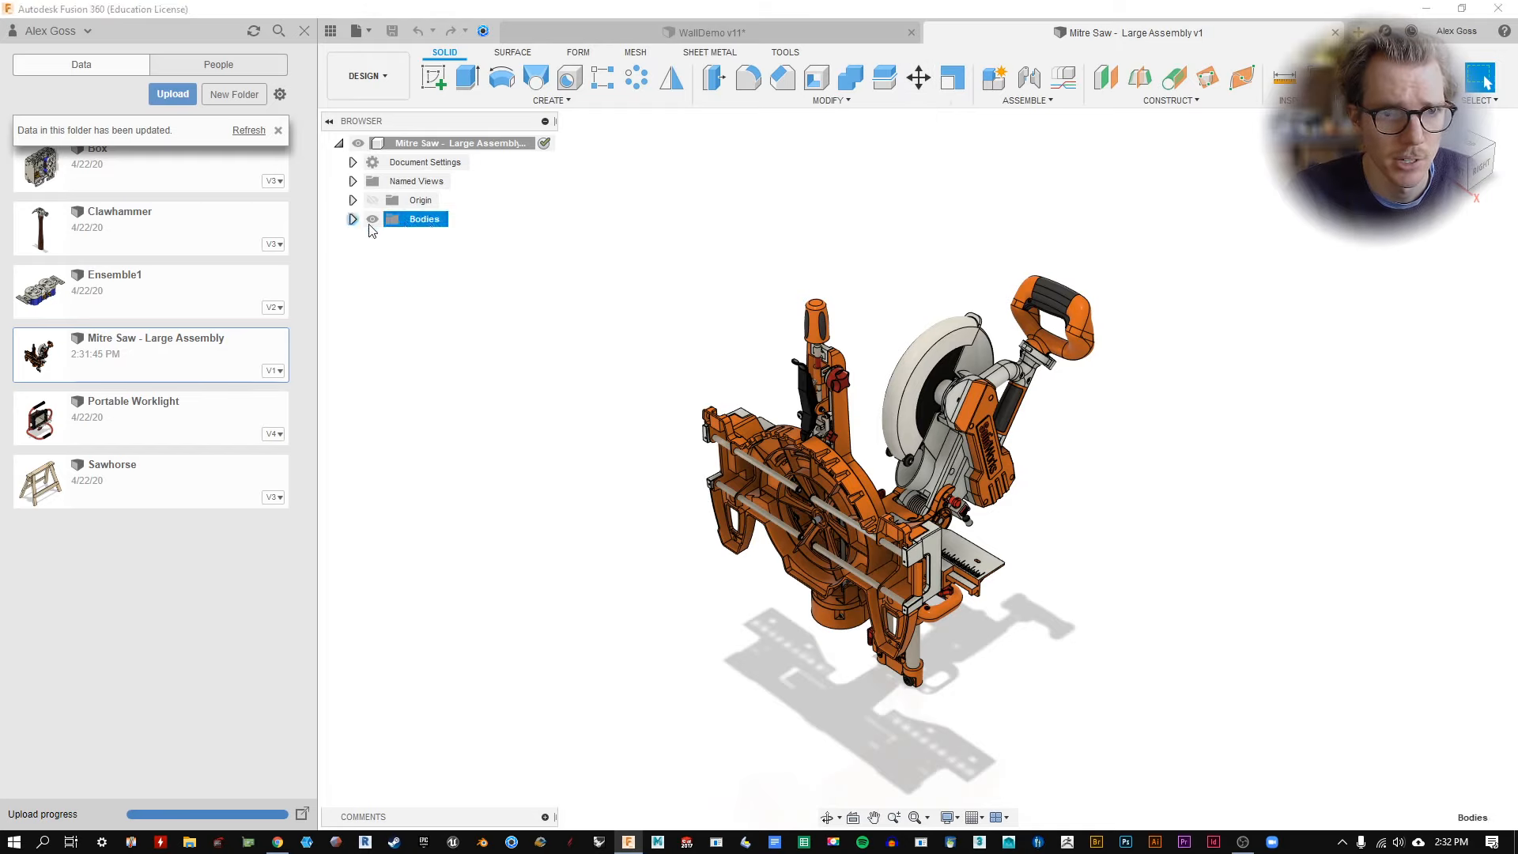
pyautogui.press('Escape')
pyautogui.click(918, 76)
pyautogui.moveTo(628, 178); pyautogui.dragTo(1258, 564)
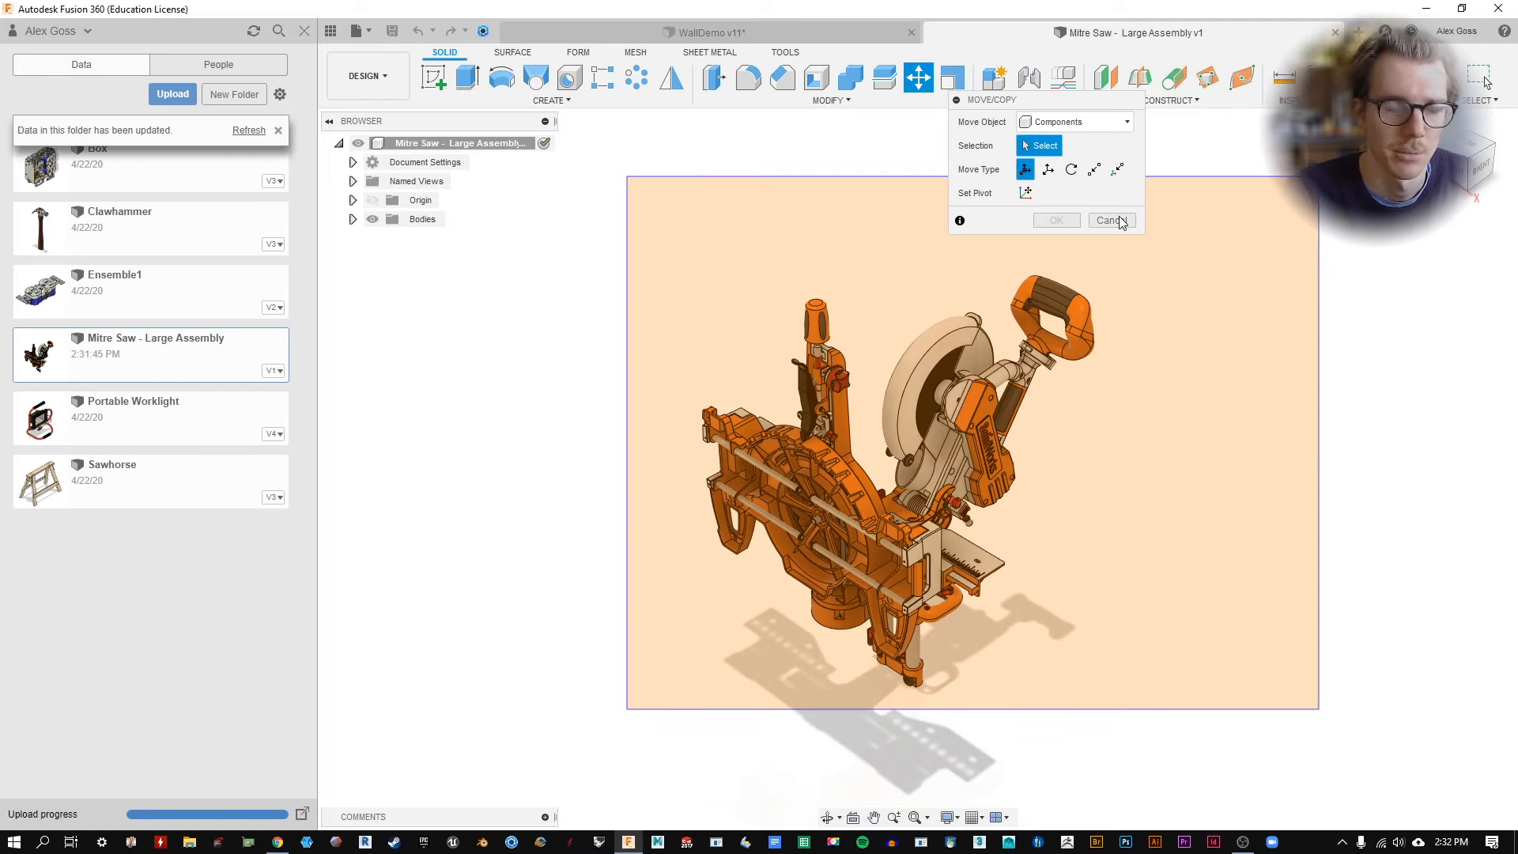
pyautogui.click(1080, 130)
pyautogui.click(1075, 159)
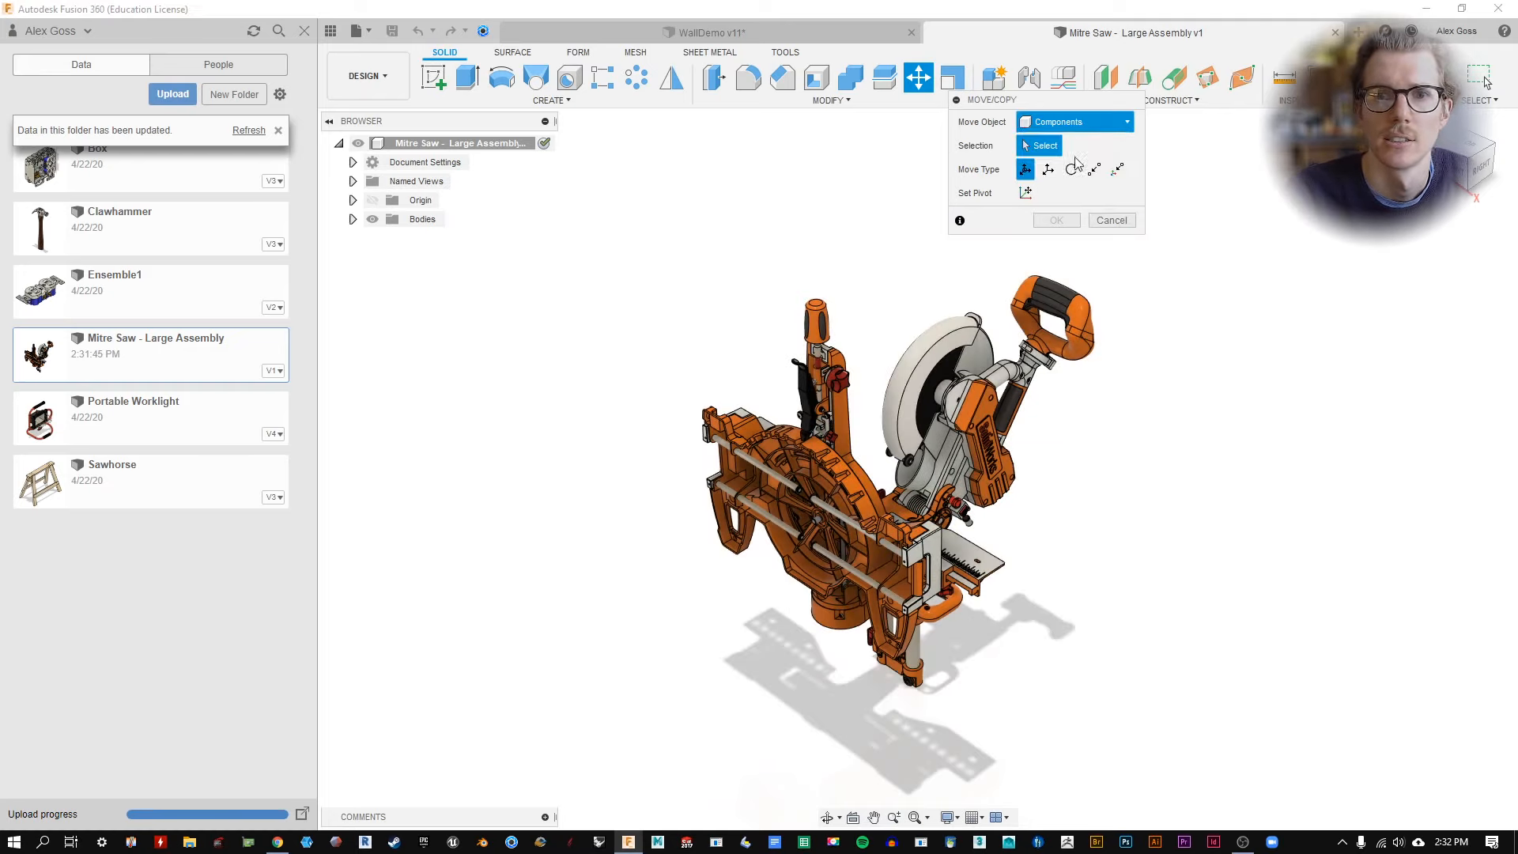
pyautogui.moveTo(615, 163); pyautogui.dragTo(1294, 774)
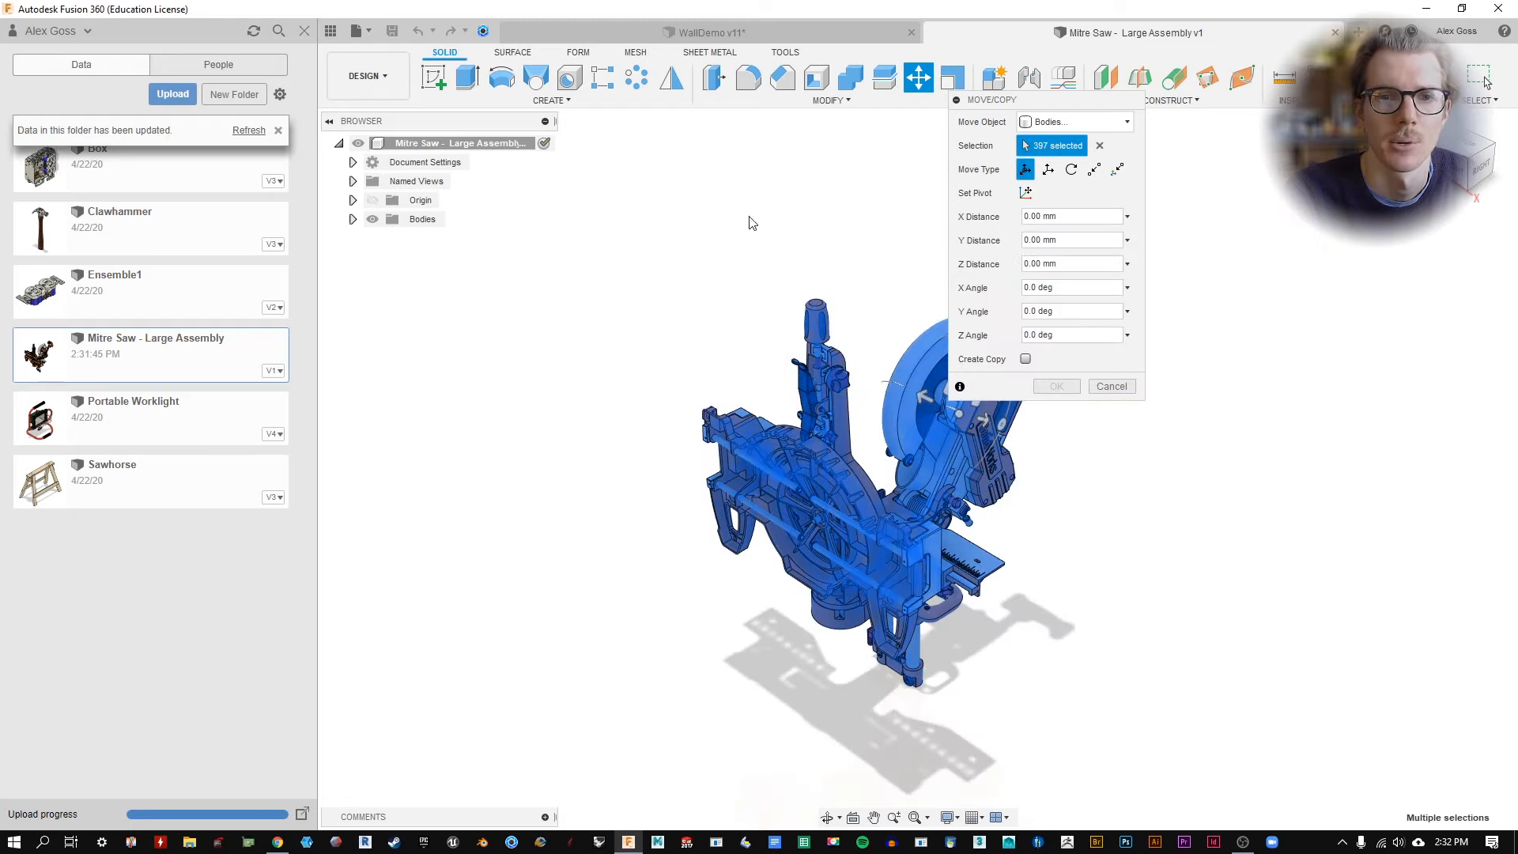
pyautogui.moveTo(821, 193); pyautogui.dragTo(651, 207, button='middle')
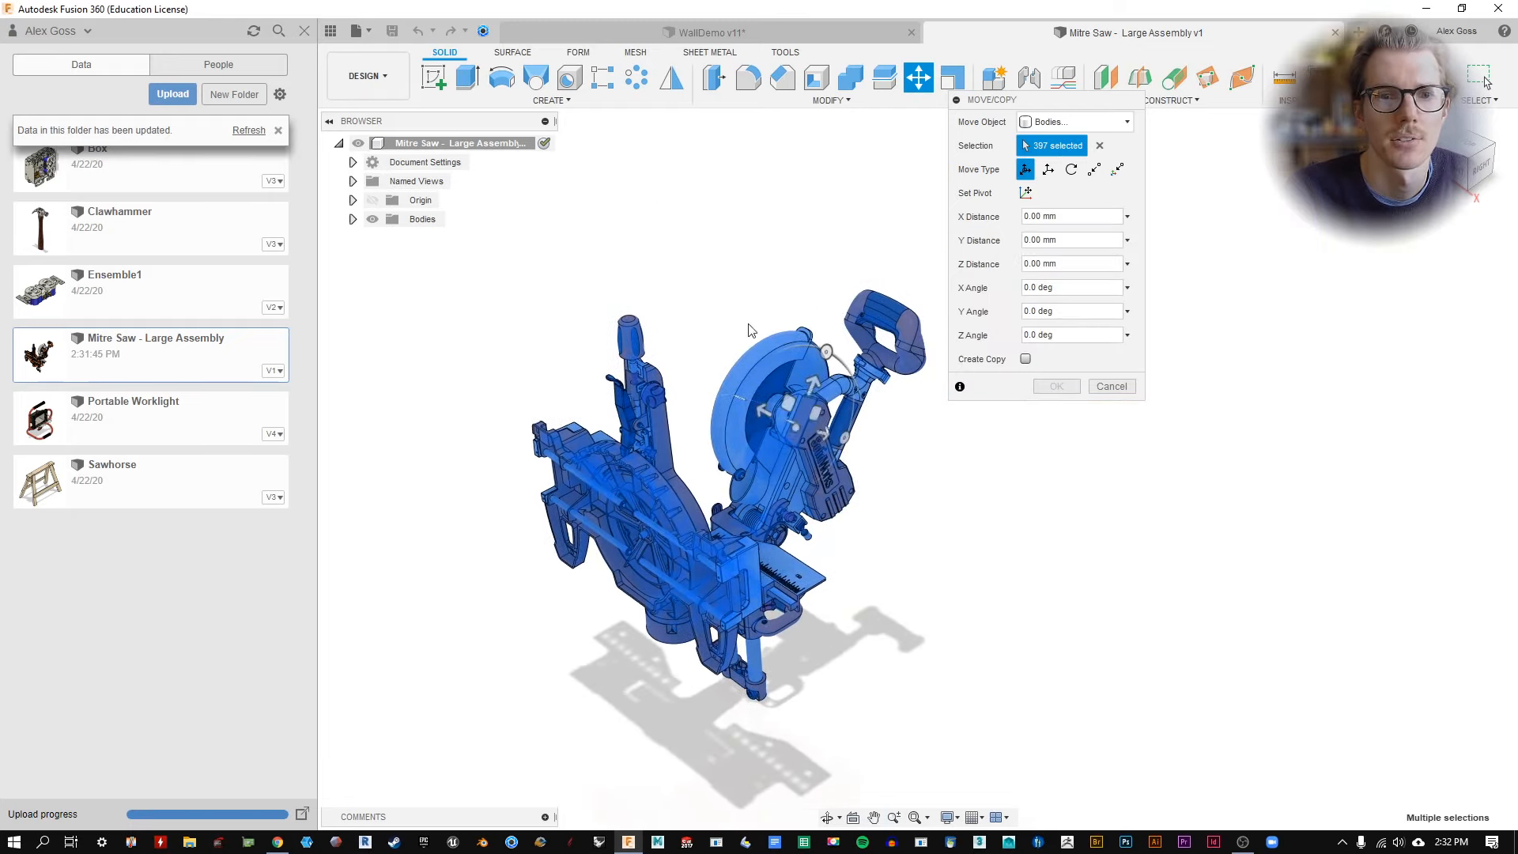
pyautogui.click(1111, 386)
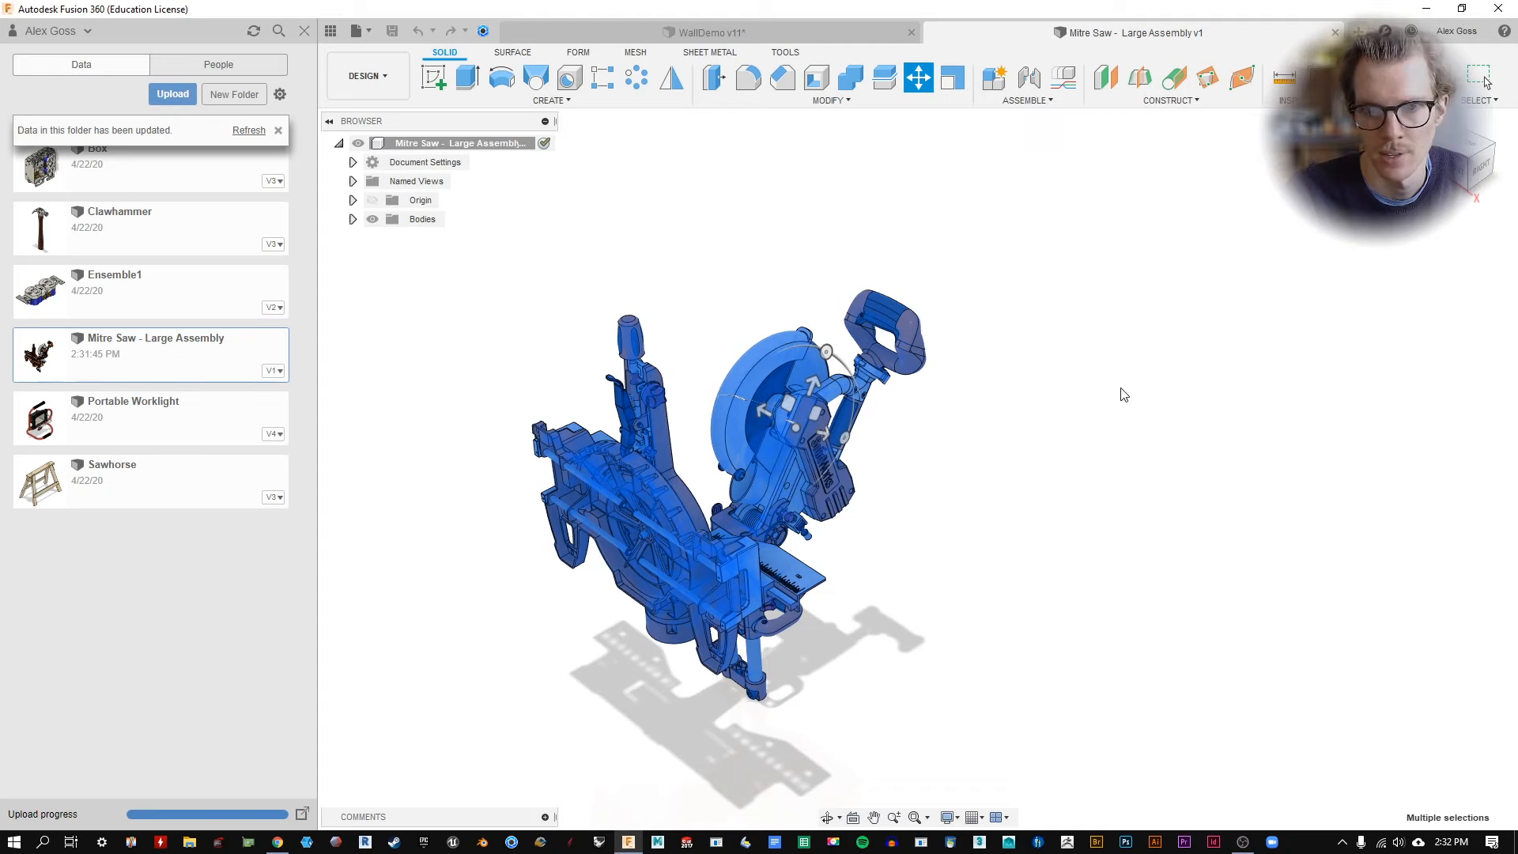
pyautogui.moveTo(754, 264); pyautogui.dragTo(895, 254, button='middle')
pyautogui.scroll(3, 1036, 237)
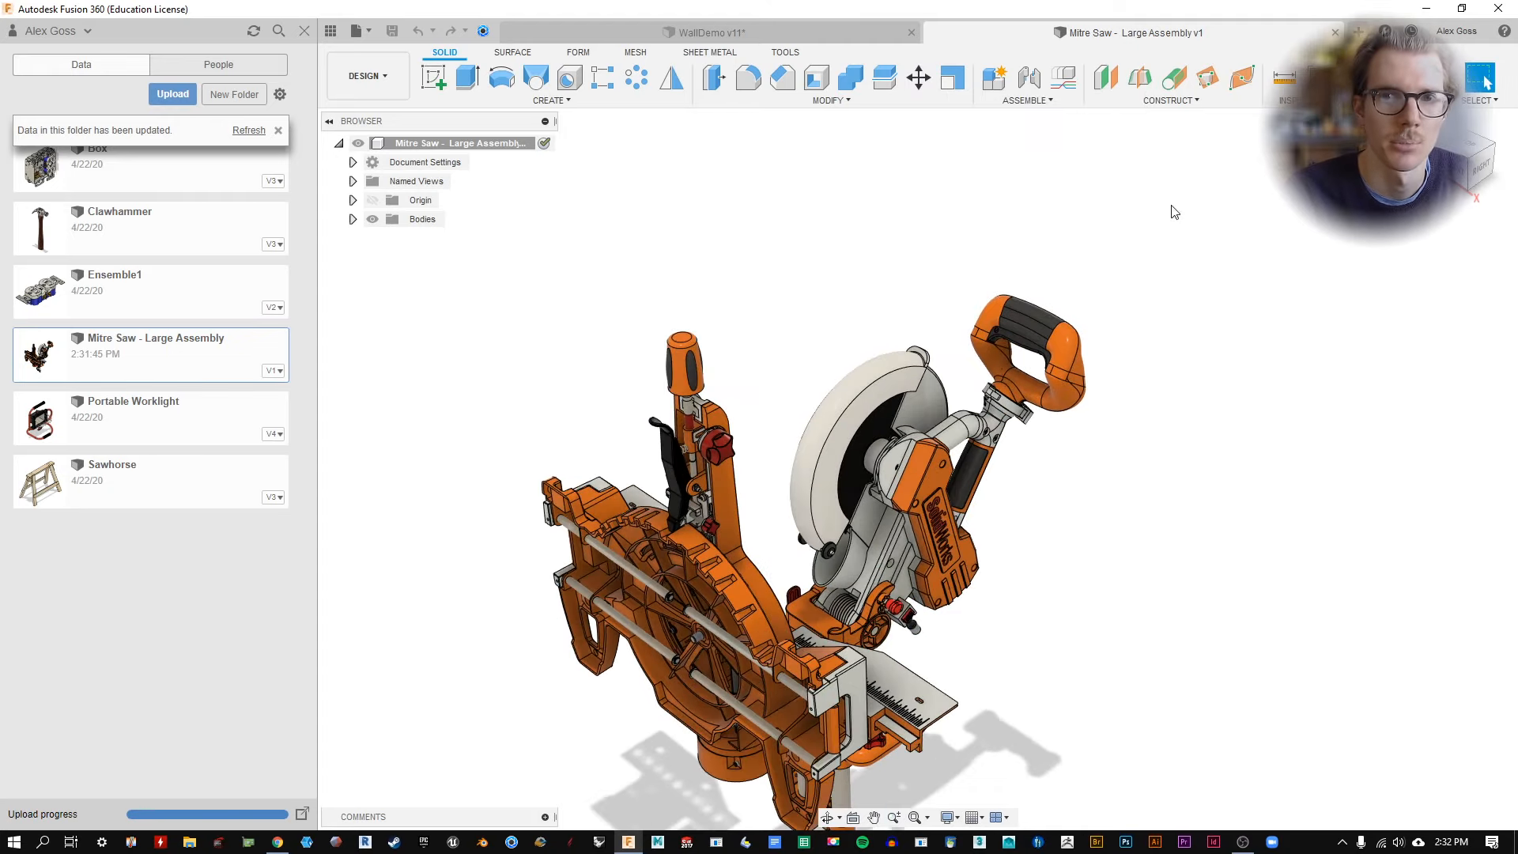
# Orient the mitre saw squarely to the view with its base at the bottom and set the current view as Front.
pyautogui.scroll(-3, 932, 388)
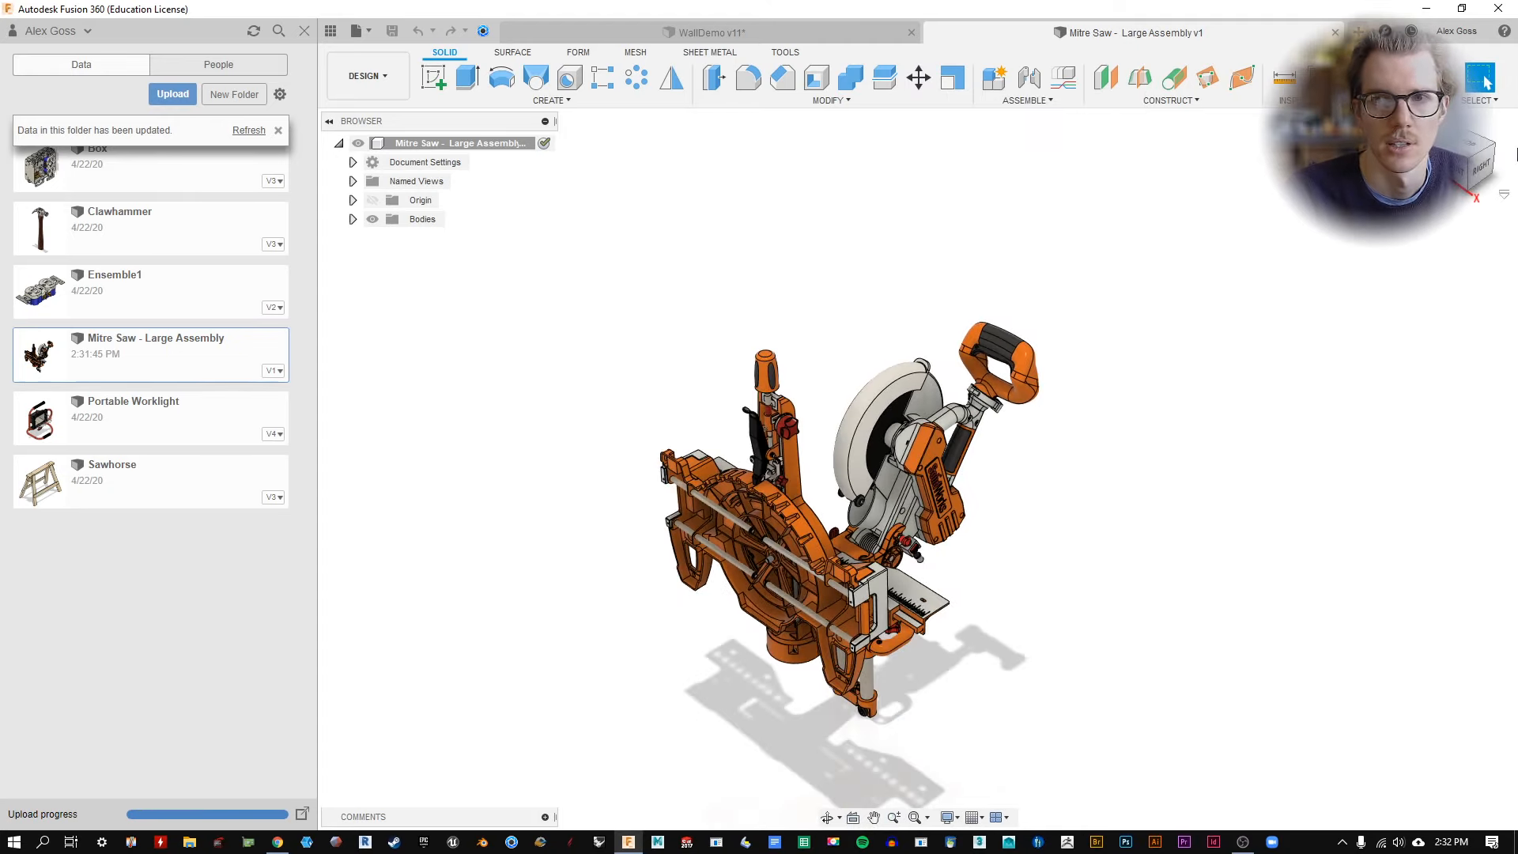
pyautogui.scroll(-2, 1099, 347)
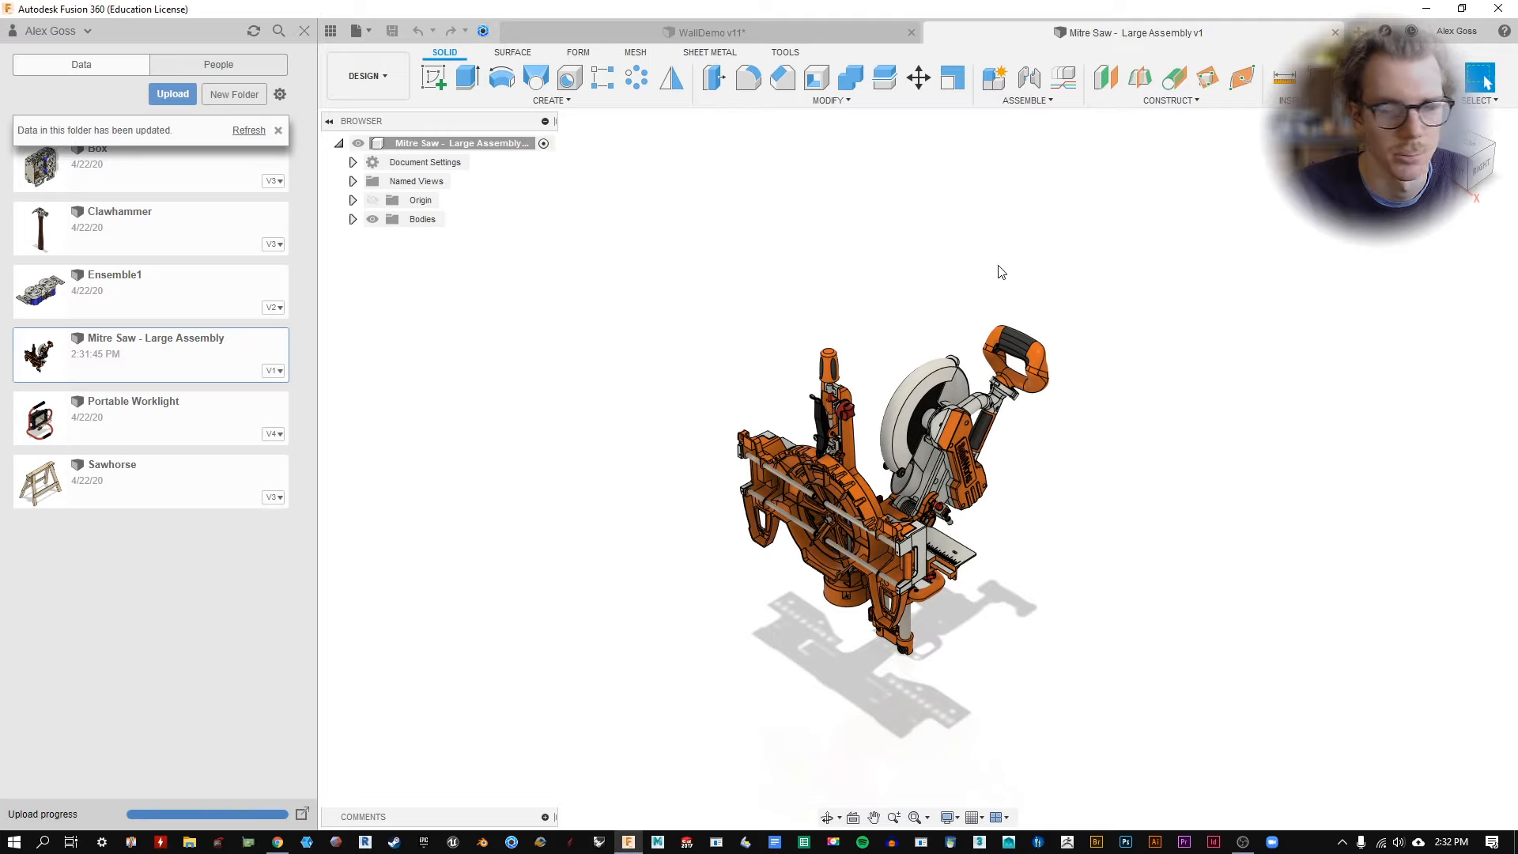
pyautogui.keyDown('shift'); pyautogui.moveTo(875, 326); pyautogui.dragTo(1486, 81, button='middle'); pyautogui.keyUp('shift')
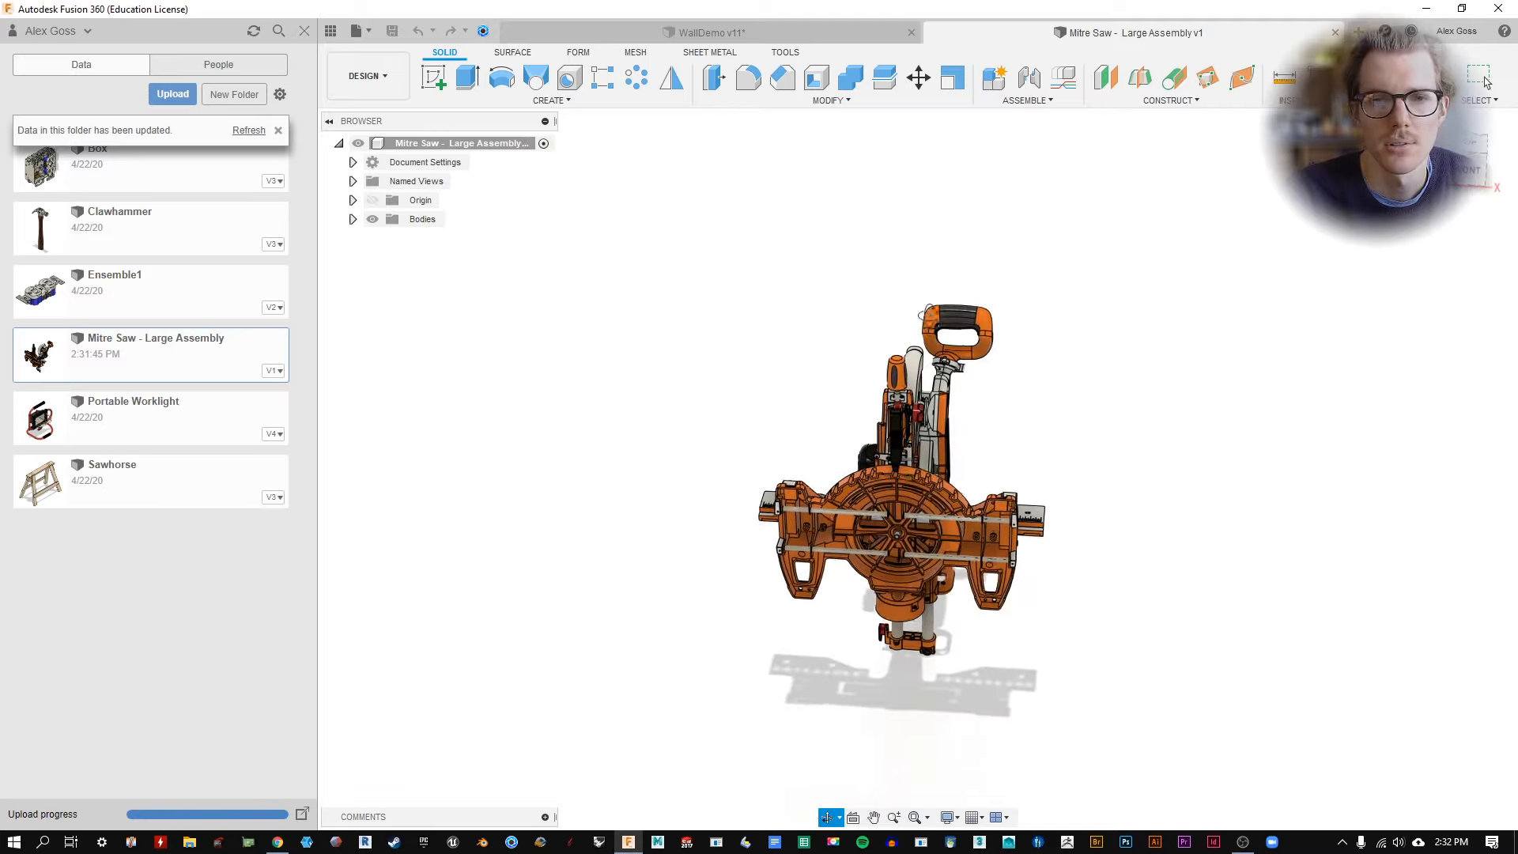
pyautogui.keyDown('shift'); pyautogui.moveTo(926, 315); pyautogui.dragTo(961, 460, button='middle'); pyautogui.keyUp('shift')
pyautogui.scroll(5, 960, 504)
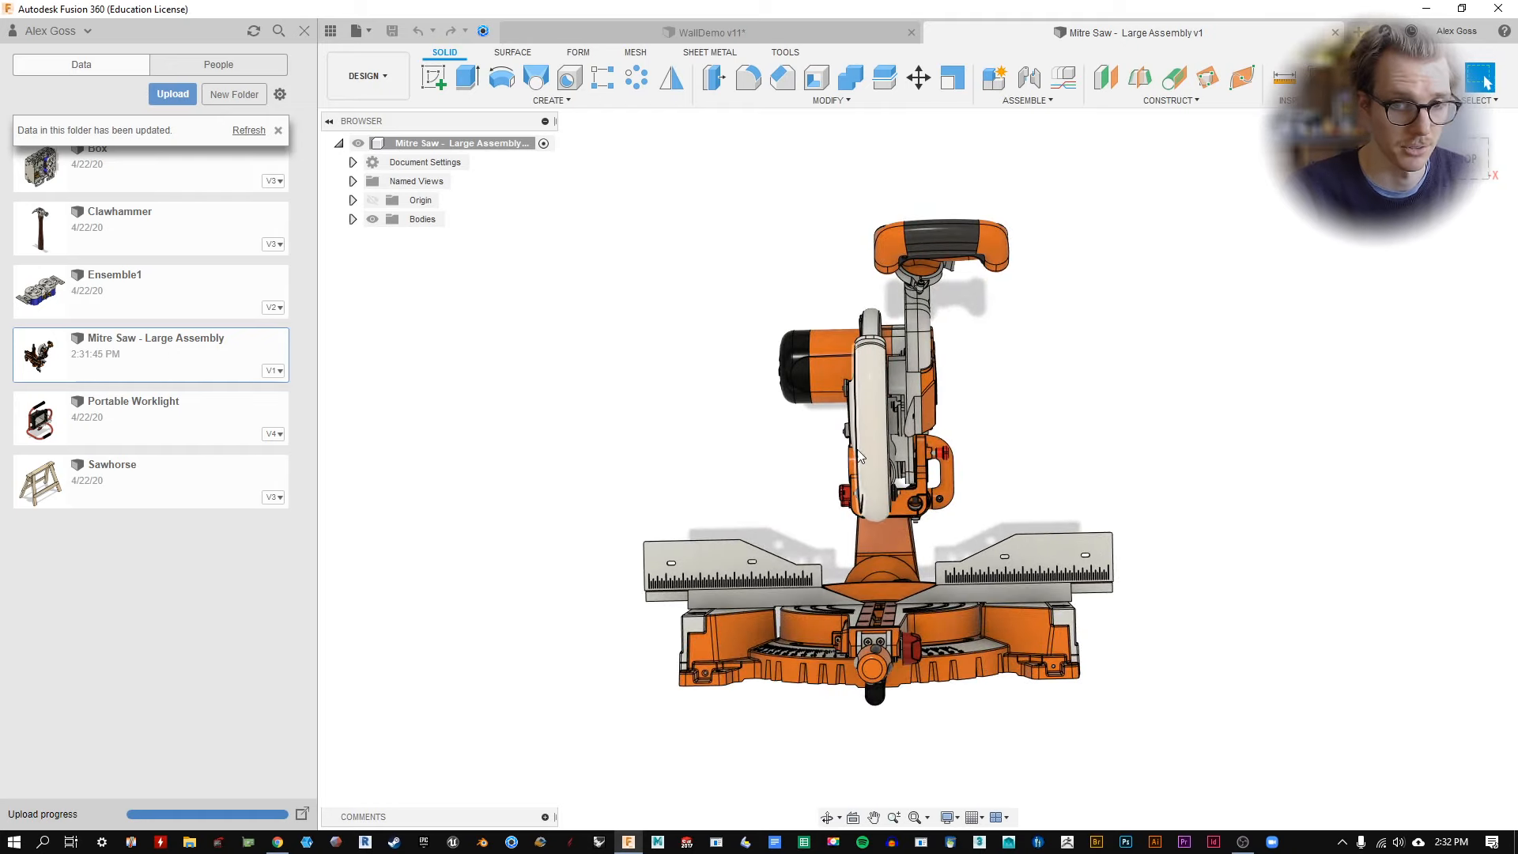
pyautogui.click(1464, 169)
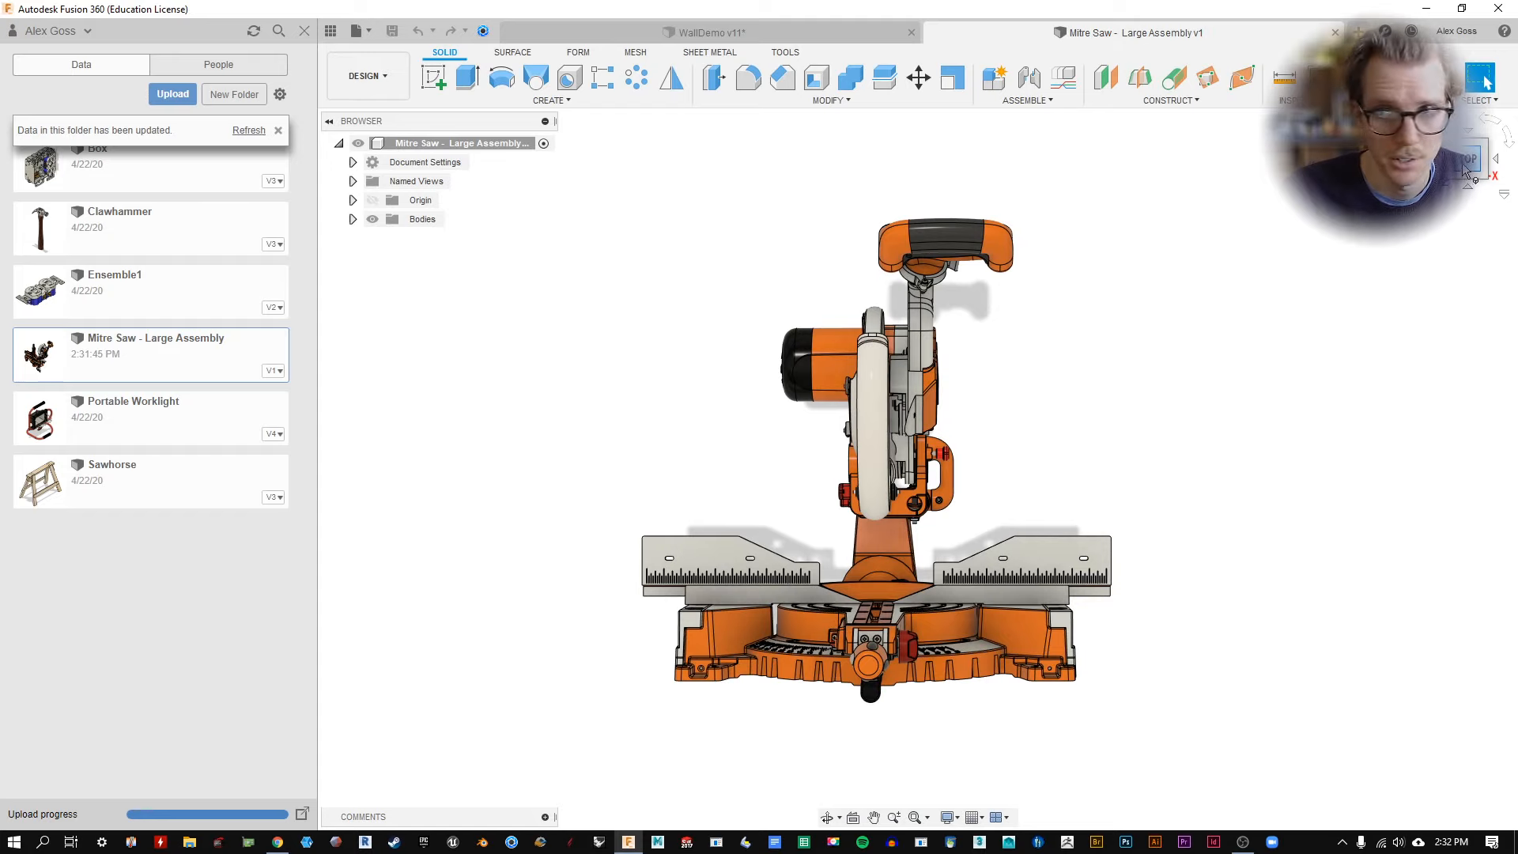
pyautogui.moveTo(1465, 171); pyautogui.dragTo(1459, 190)
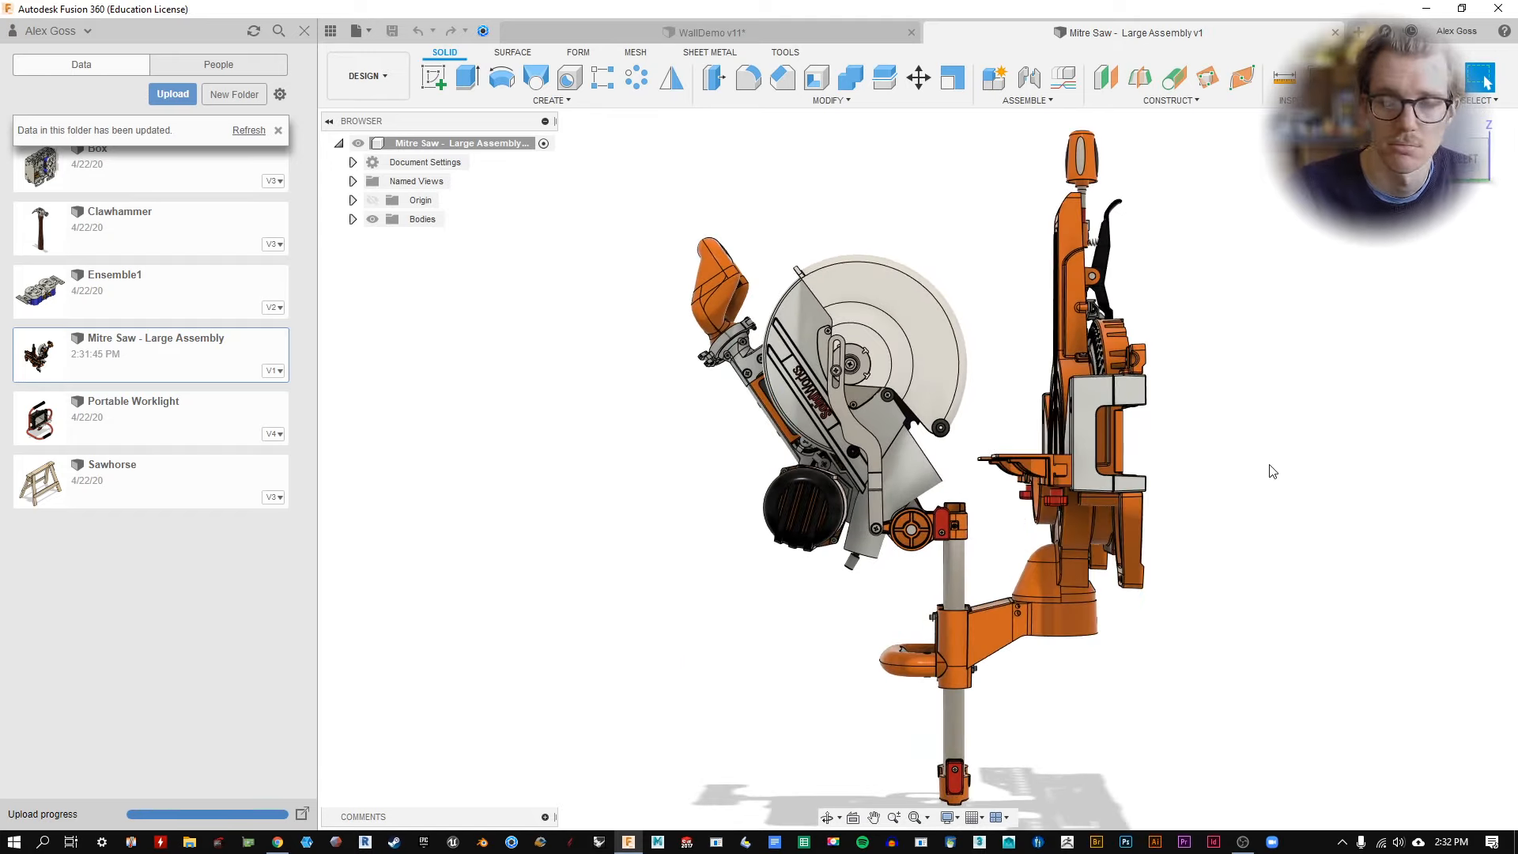
pyautogui.moveTo(1474, 175); pyautogui.dragTo(1512, 160)
pyautogui.click(1476, 152)
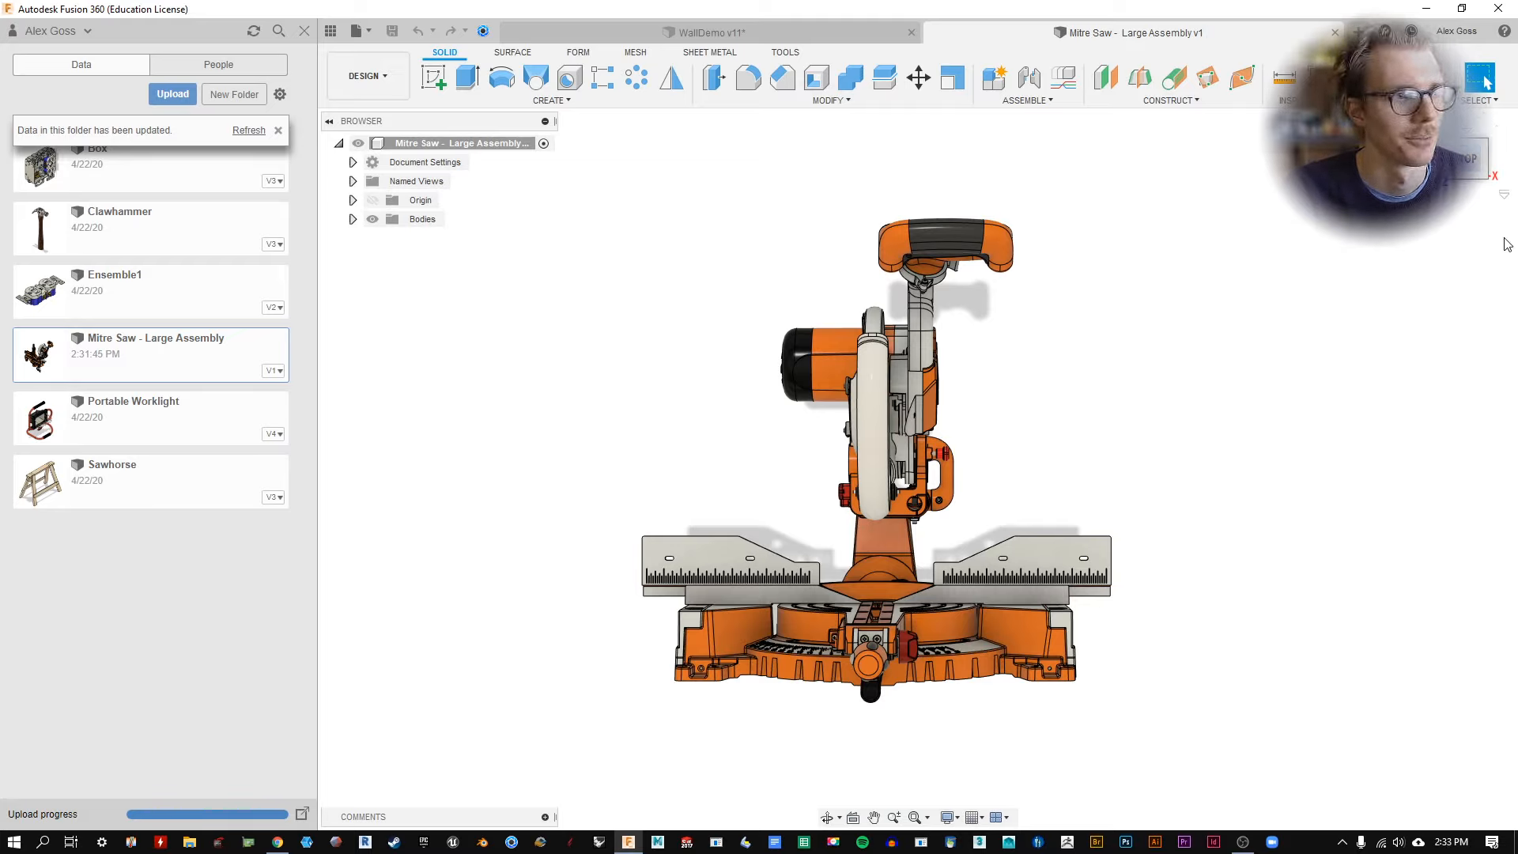
pyautogui.click(1502, 194)
pyautogui.moveTo(1474, 270)
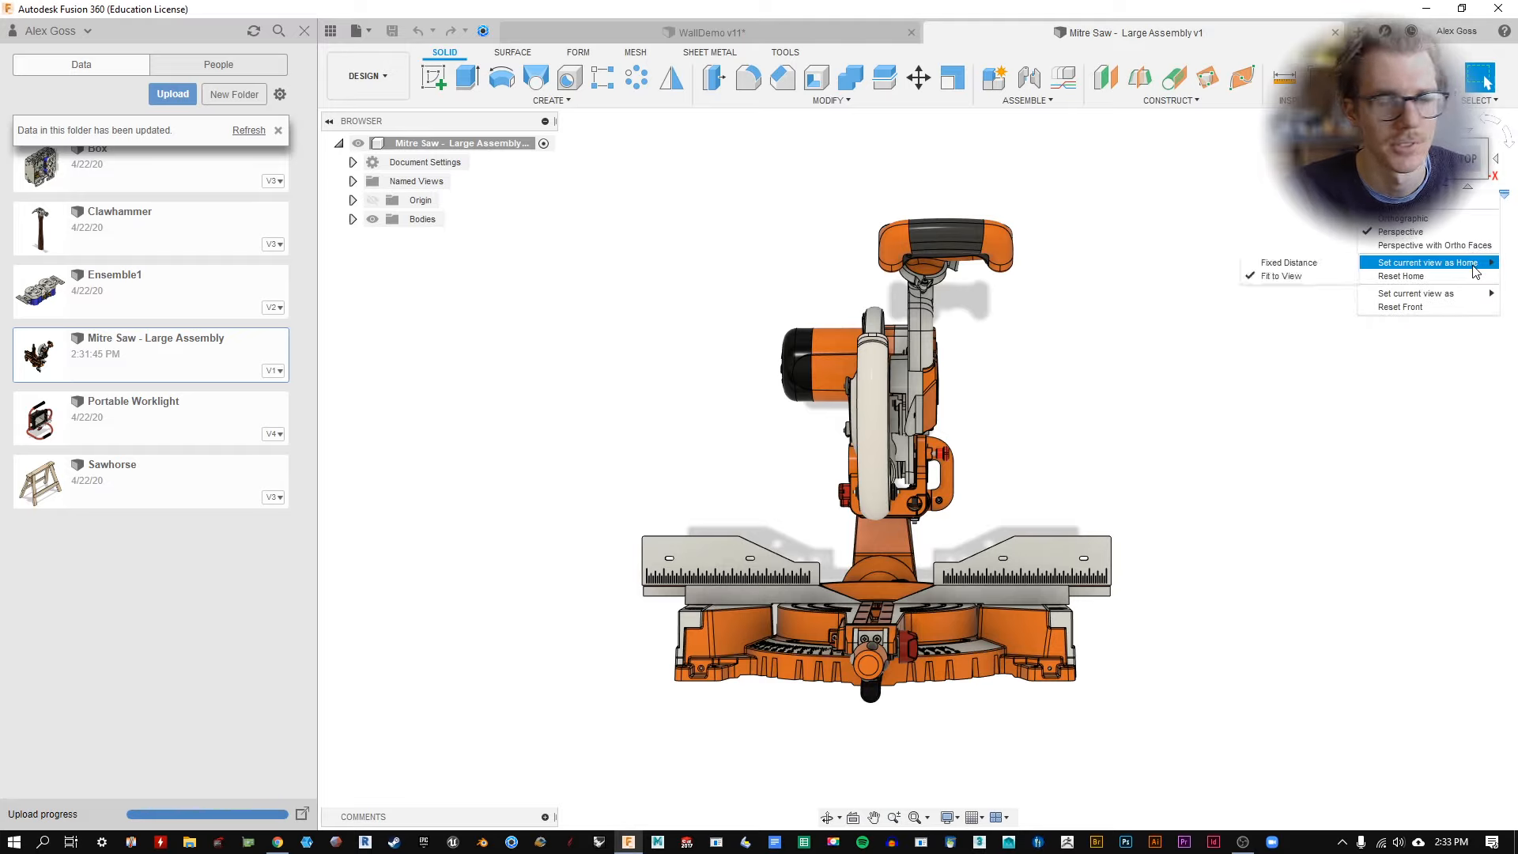
pyautogui.moveTo(1415, 294)
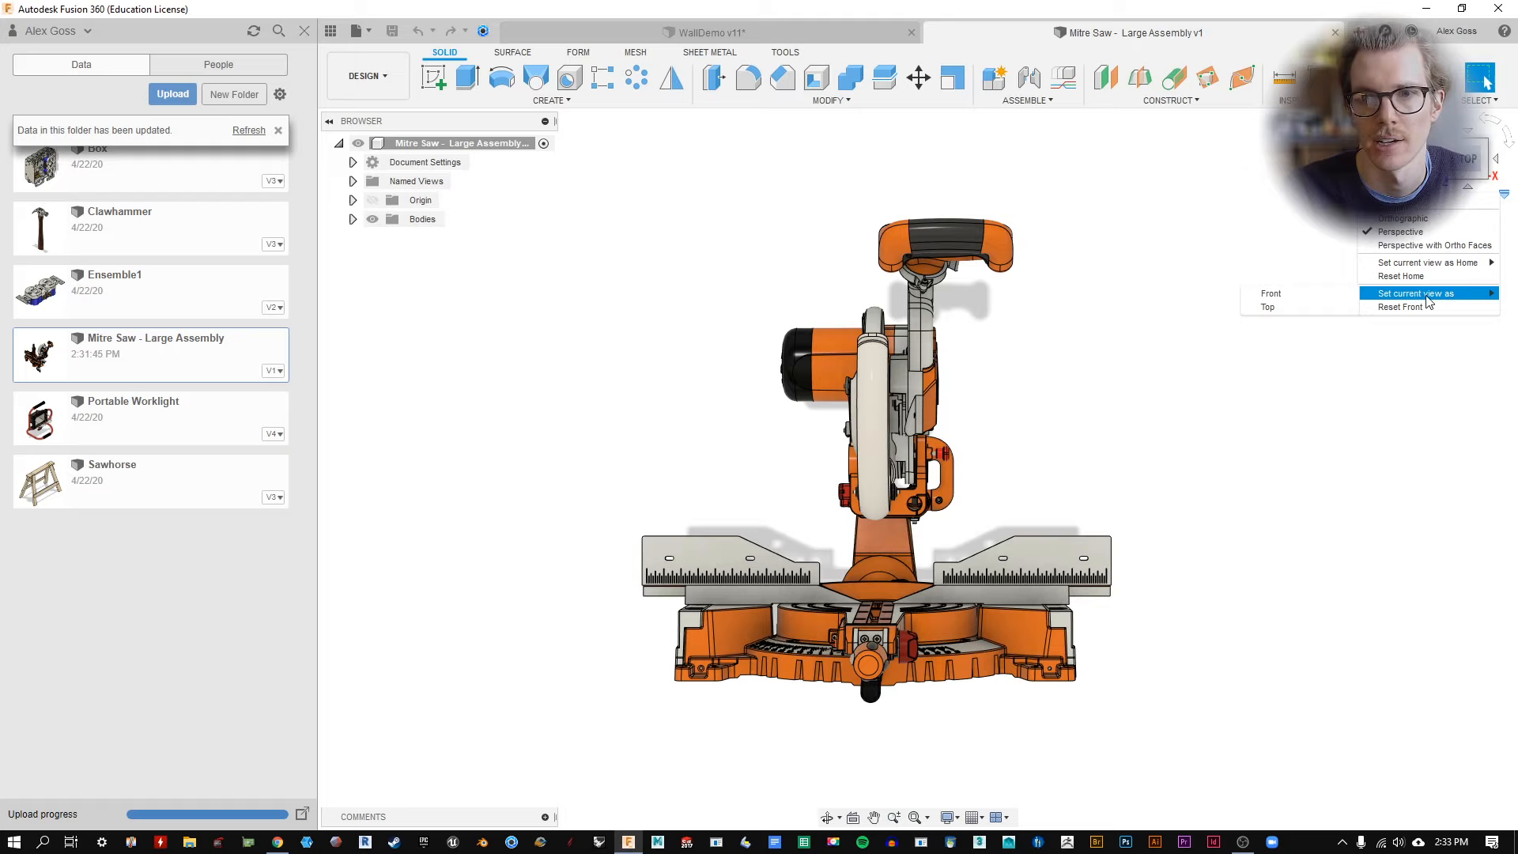
pyautogui.click(1330, 303)
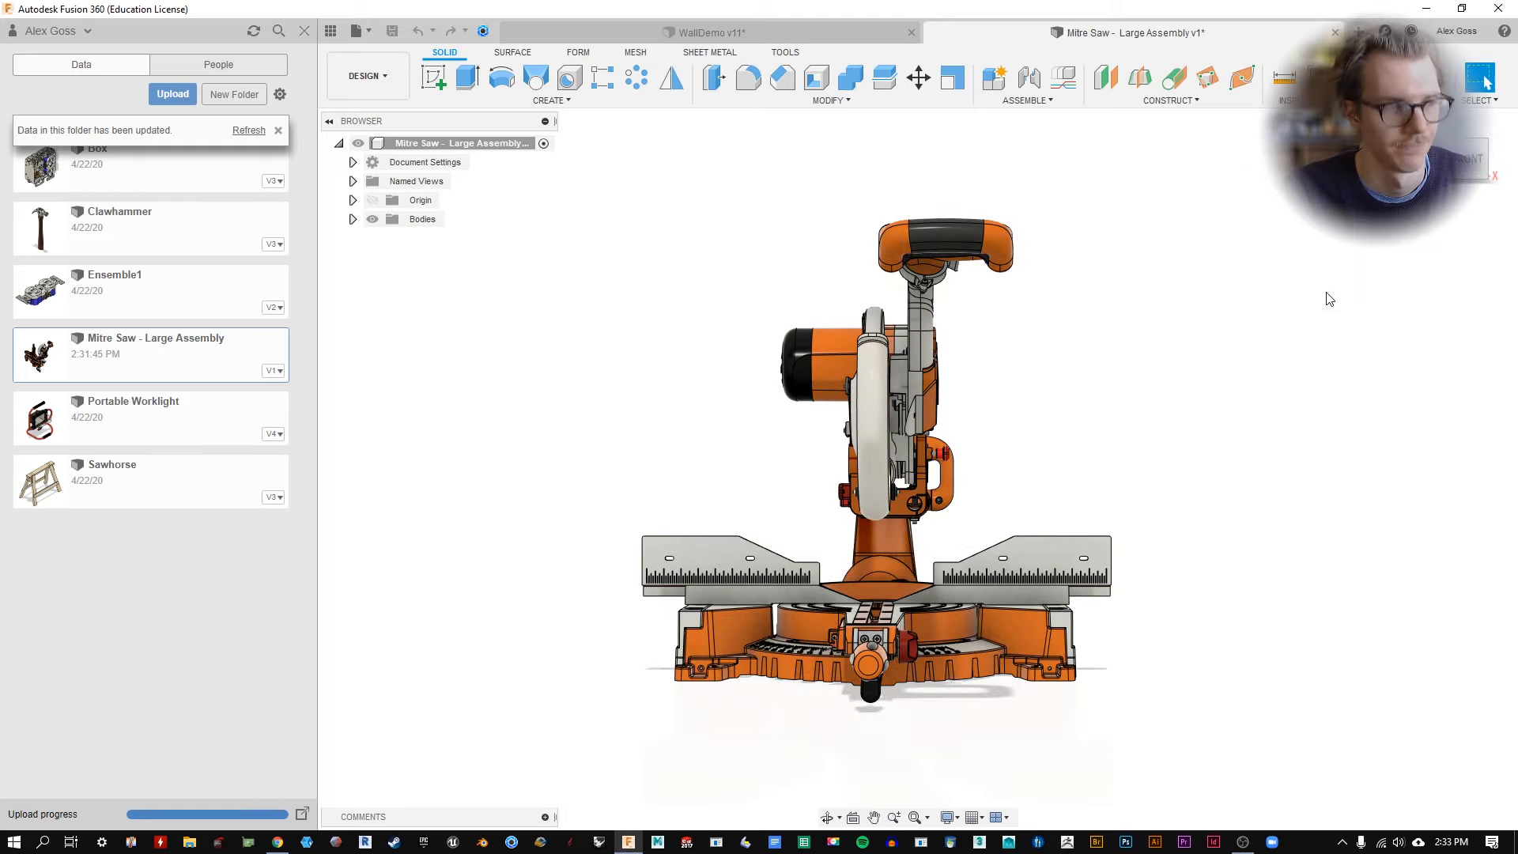
# Dismiss the folder update notice and set a raised three-quarter view of the mitre saw as Home with Fit to View.
pyautogui.keyDown('shift'); pyautogui.moveTo(1243, 271); pyautogui.dragTo(1277, 295, button='middle'); pyautogui.keyUp('shift')
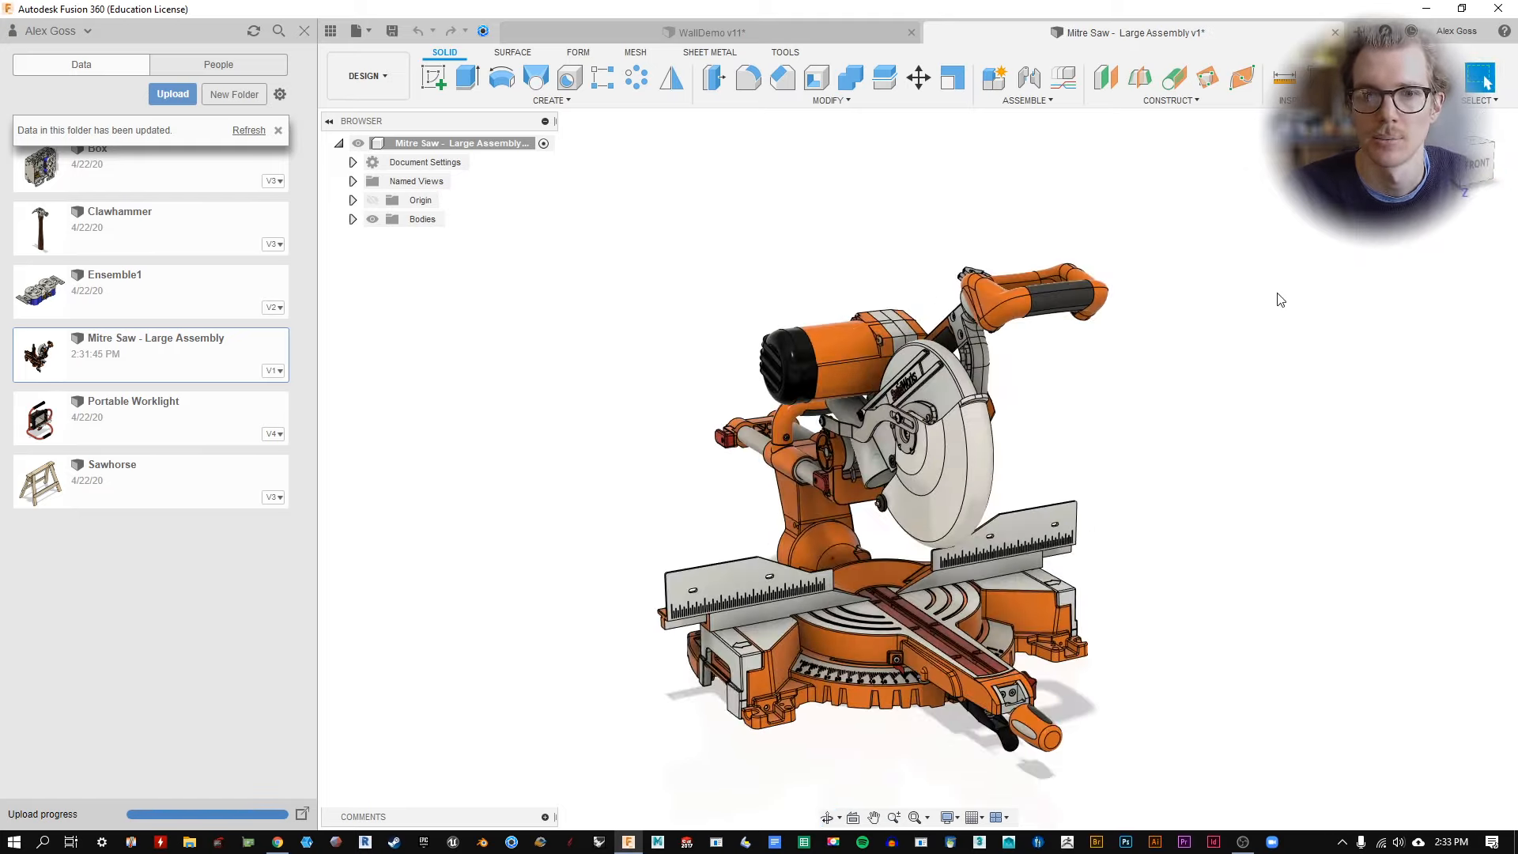
pyautogui.scroll(2, 1060, 438)
pyautogui.click(278, 130)
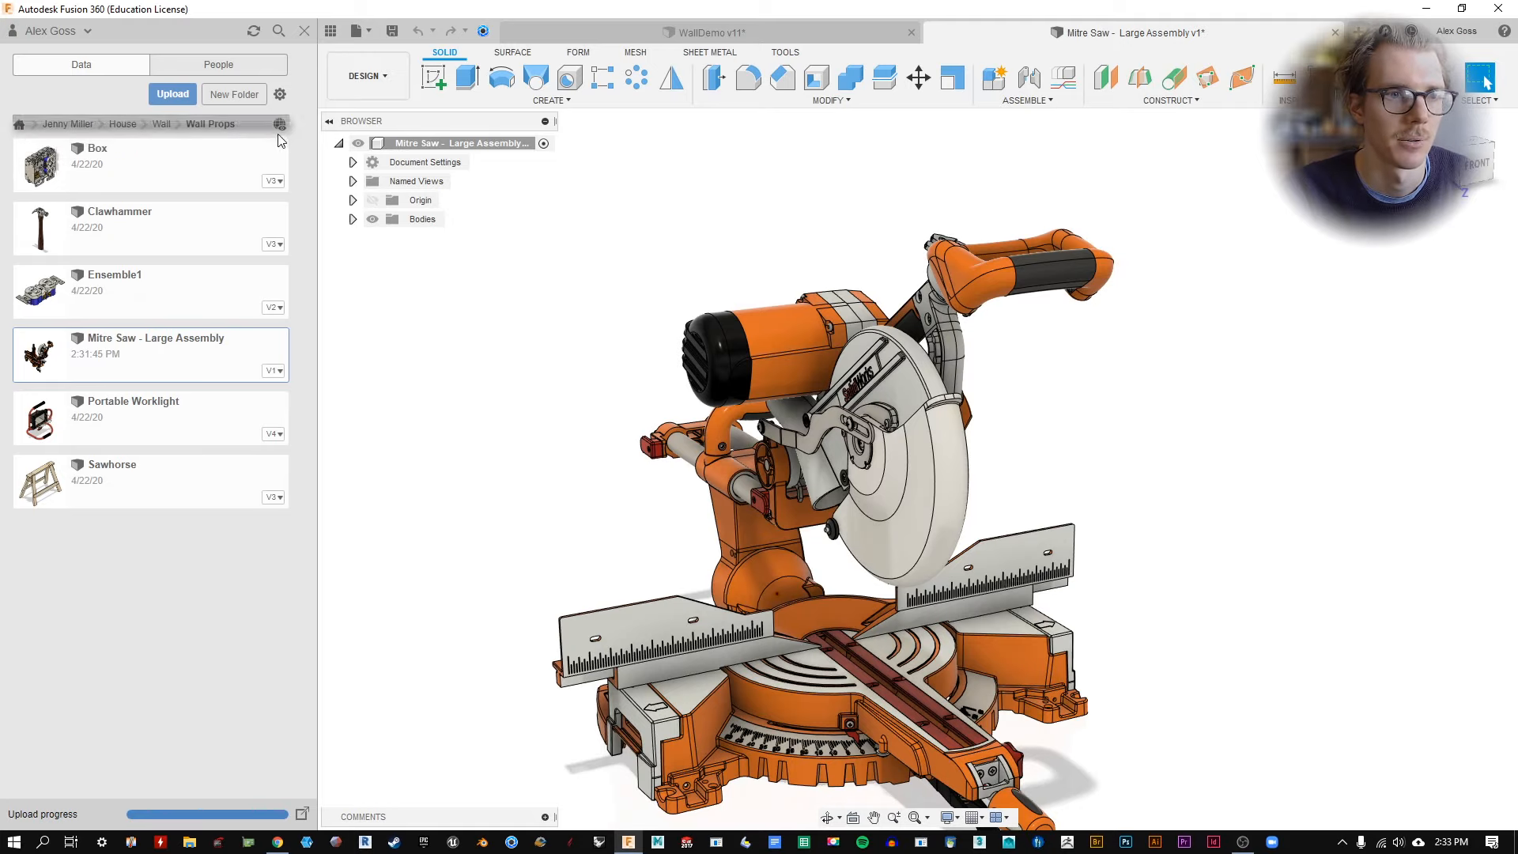
pyautogui.scroll(-2, 1195, 558)
pyautogui.scroll(-1, 1195, 558)
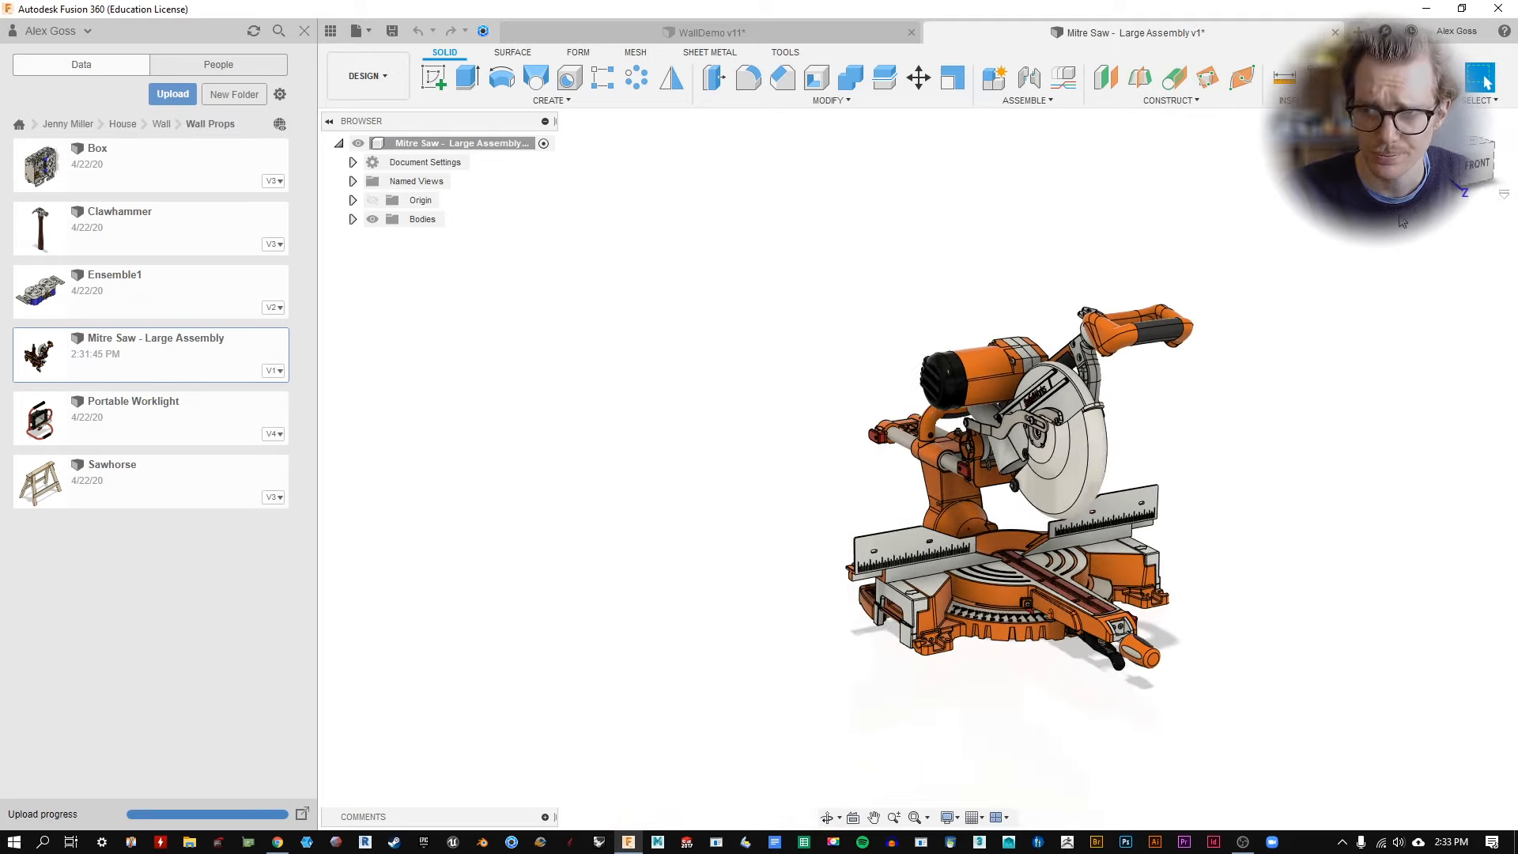
pyautogui.keyDown('shift'); pyautogui.moveTo(1298, 356); pyautogui.dragTo(915, 644, button='middle'); pyautogui.keyUp('shift')
pyautogui.keyDown('shift'); pyautogui.moveTo(1301, 360); pyautogui.dragTo(1395, 280, button='middle'); pyautogui.keyUp('shift')
pyautogui.click(1502, 198)
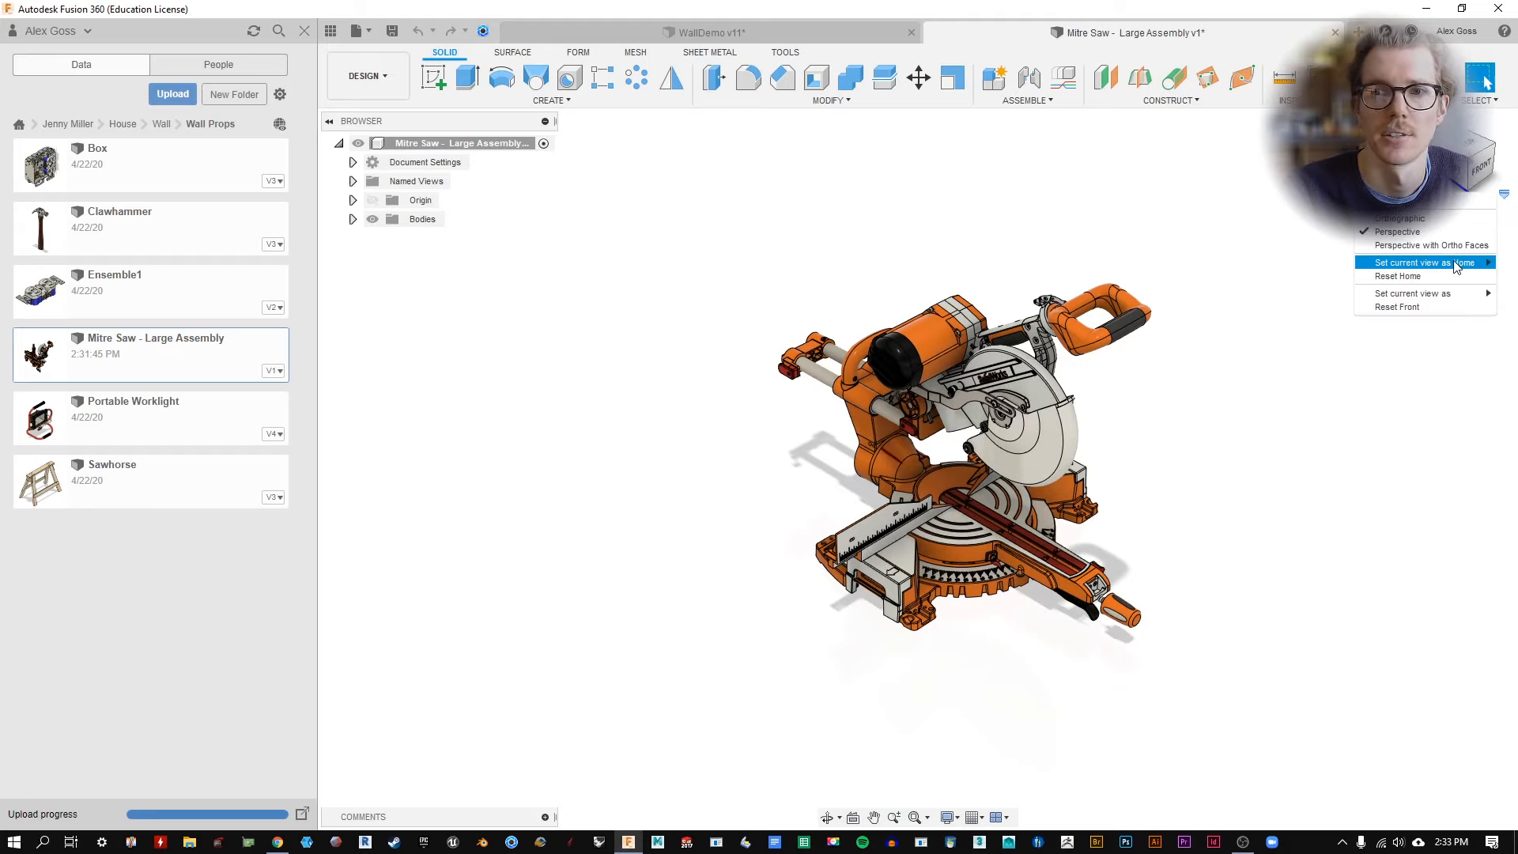
pyautogui.moveTo(1415, 262)
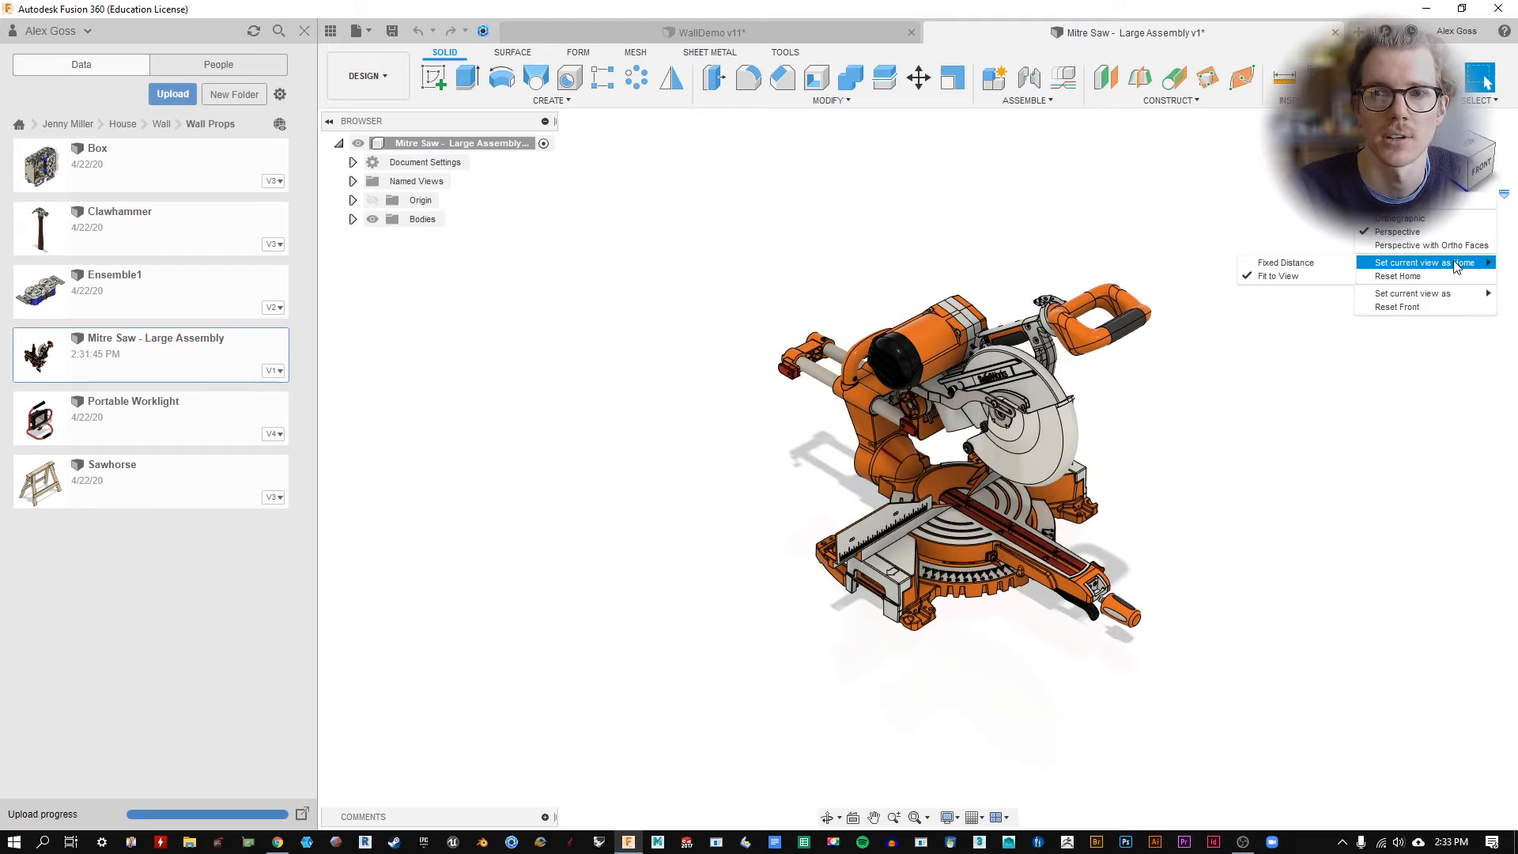
pyautogui.click(1298, 277)
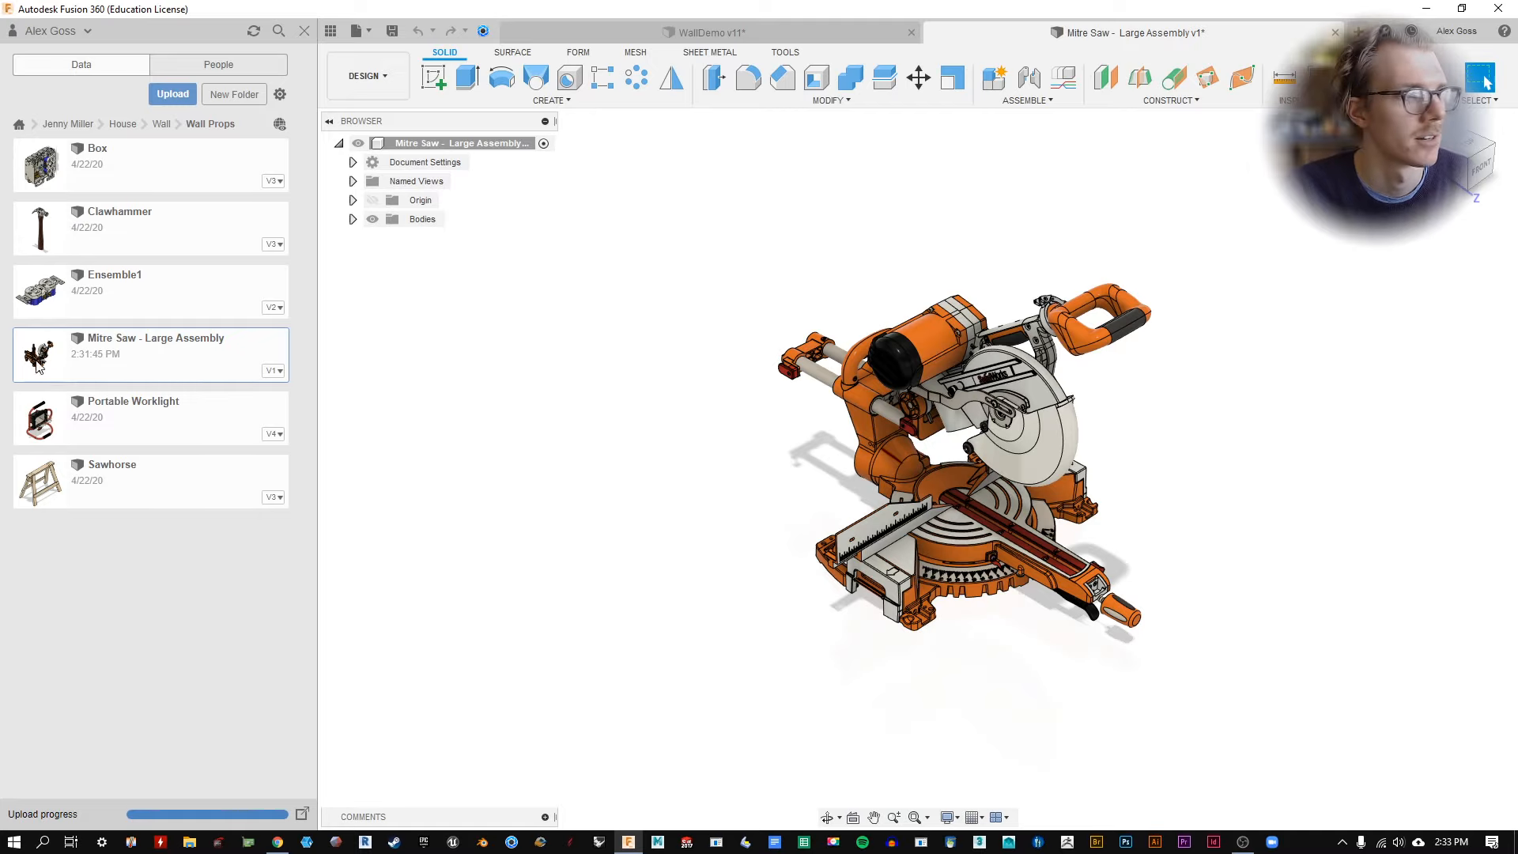
# Save the reoriented mitre saw design as a new version with the description User Saved.
pyautogui.click(391, 36)
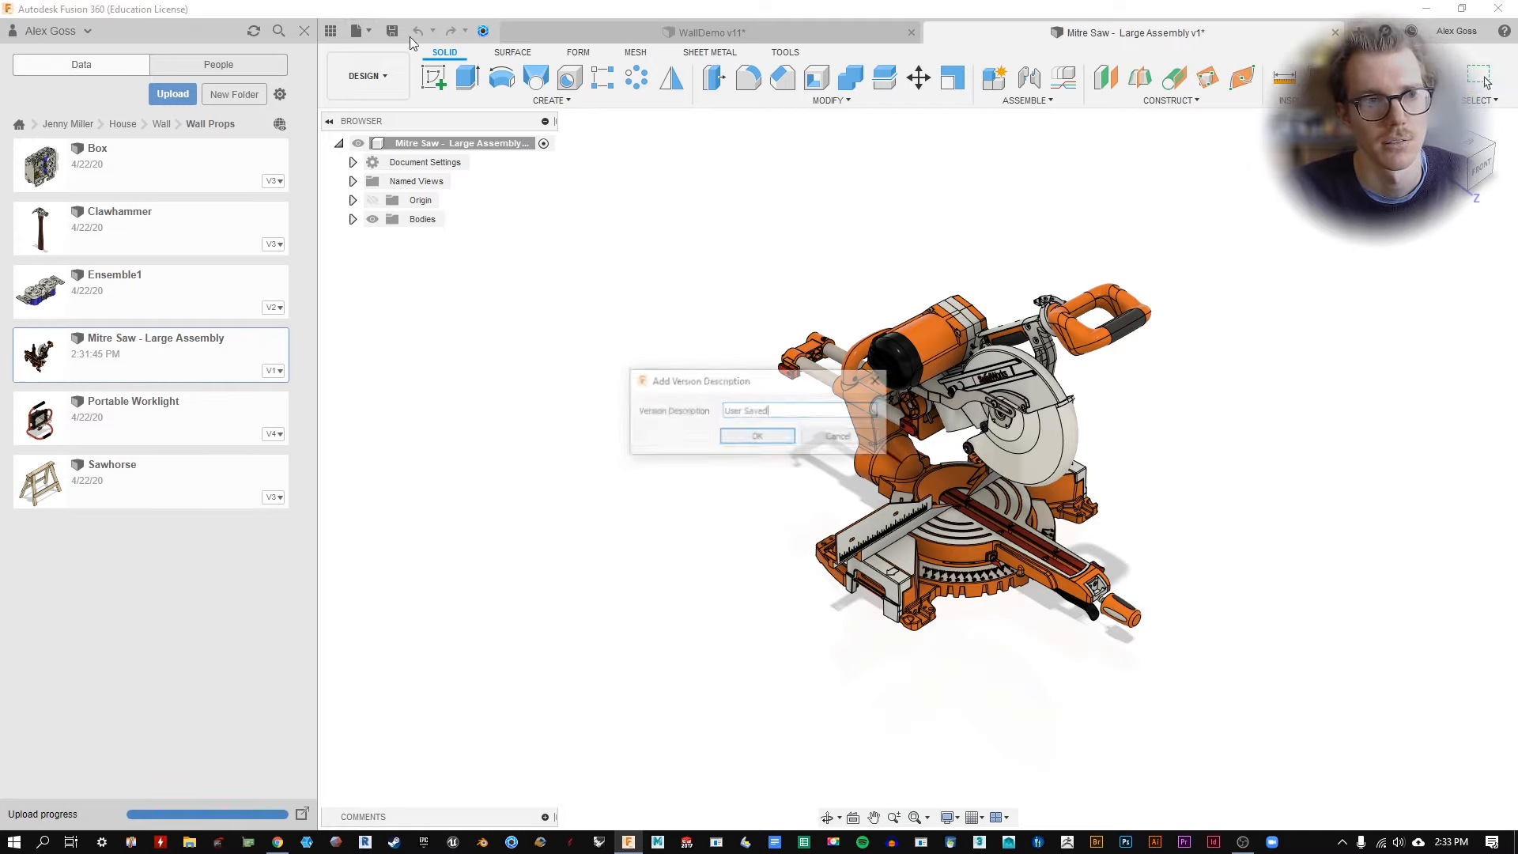
pyautogui.click(766, 433)
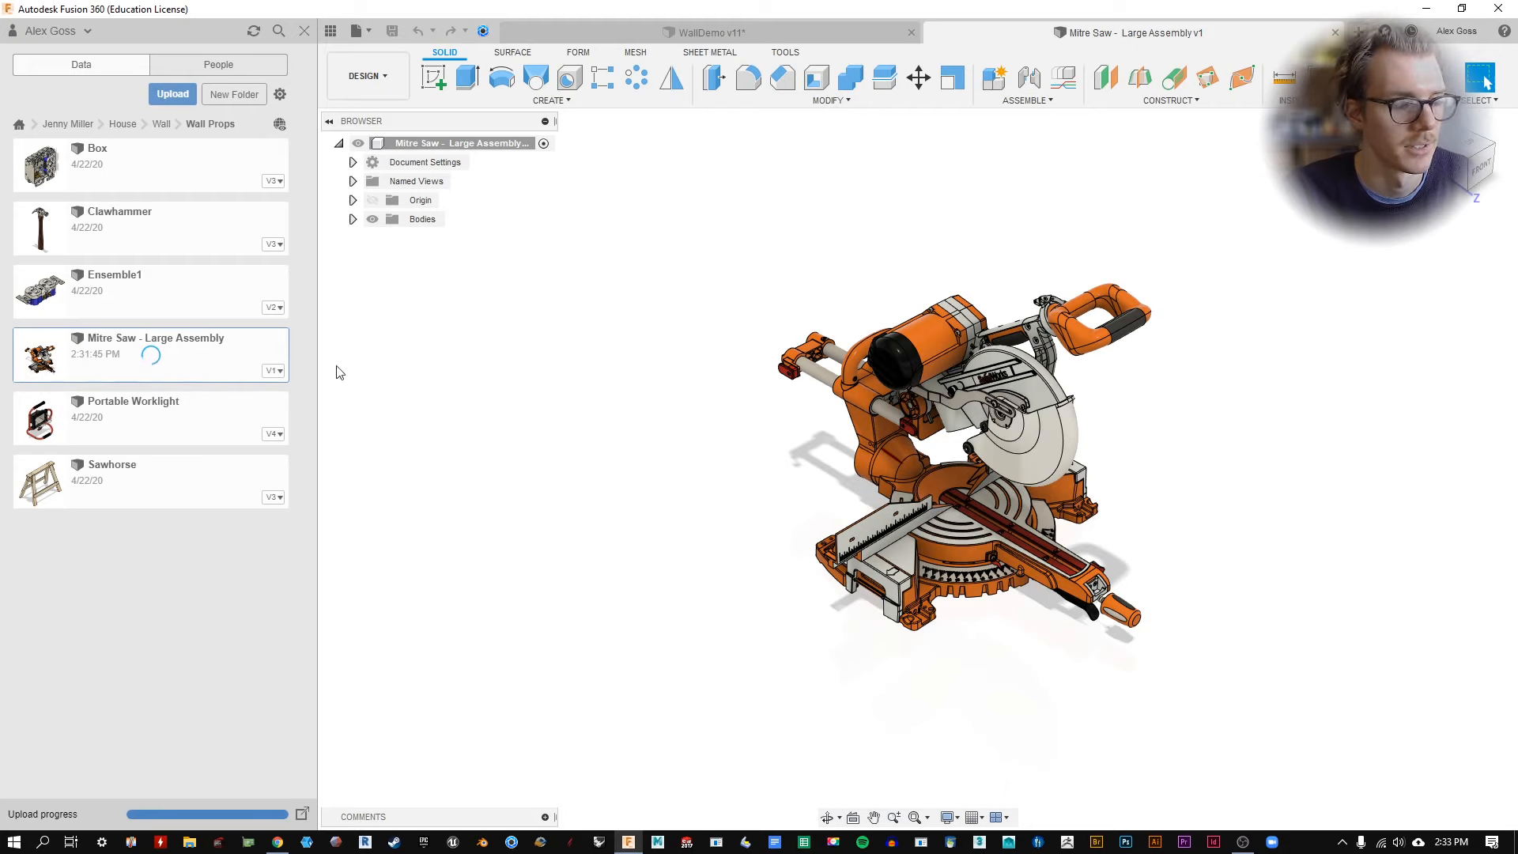
pyautogui.scroll(3, 1152, 498)
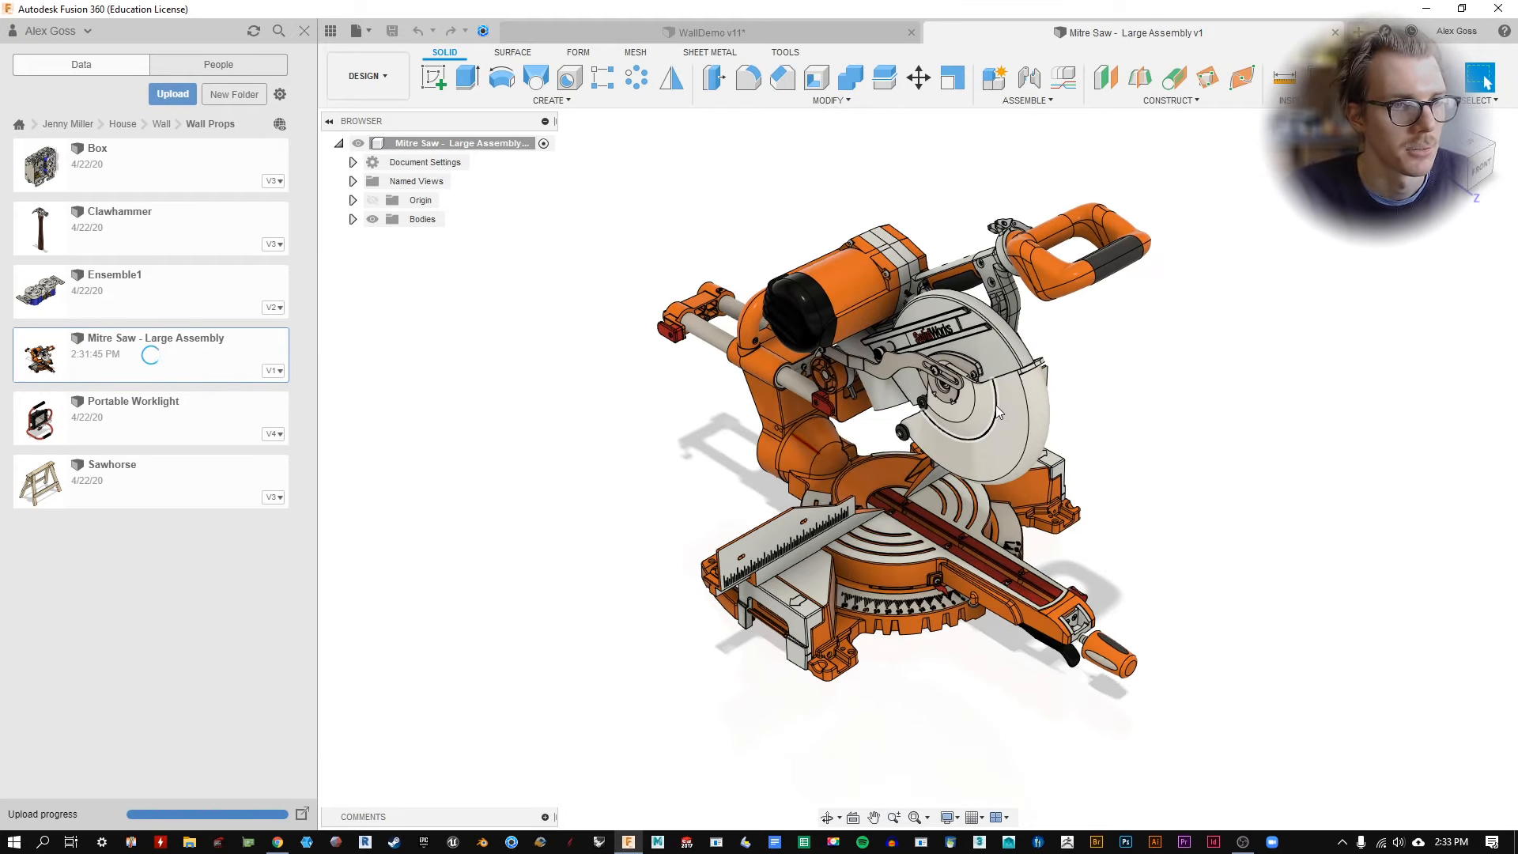
pyautogui.scroll(2, 566, 386)
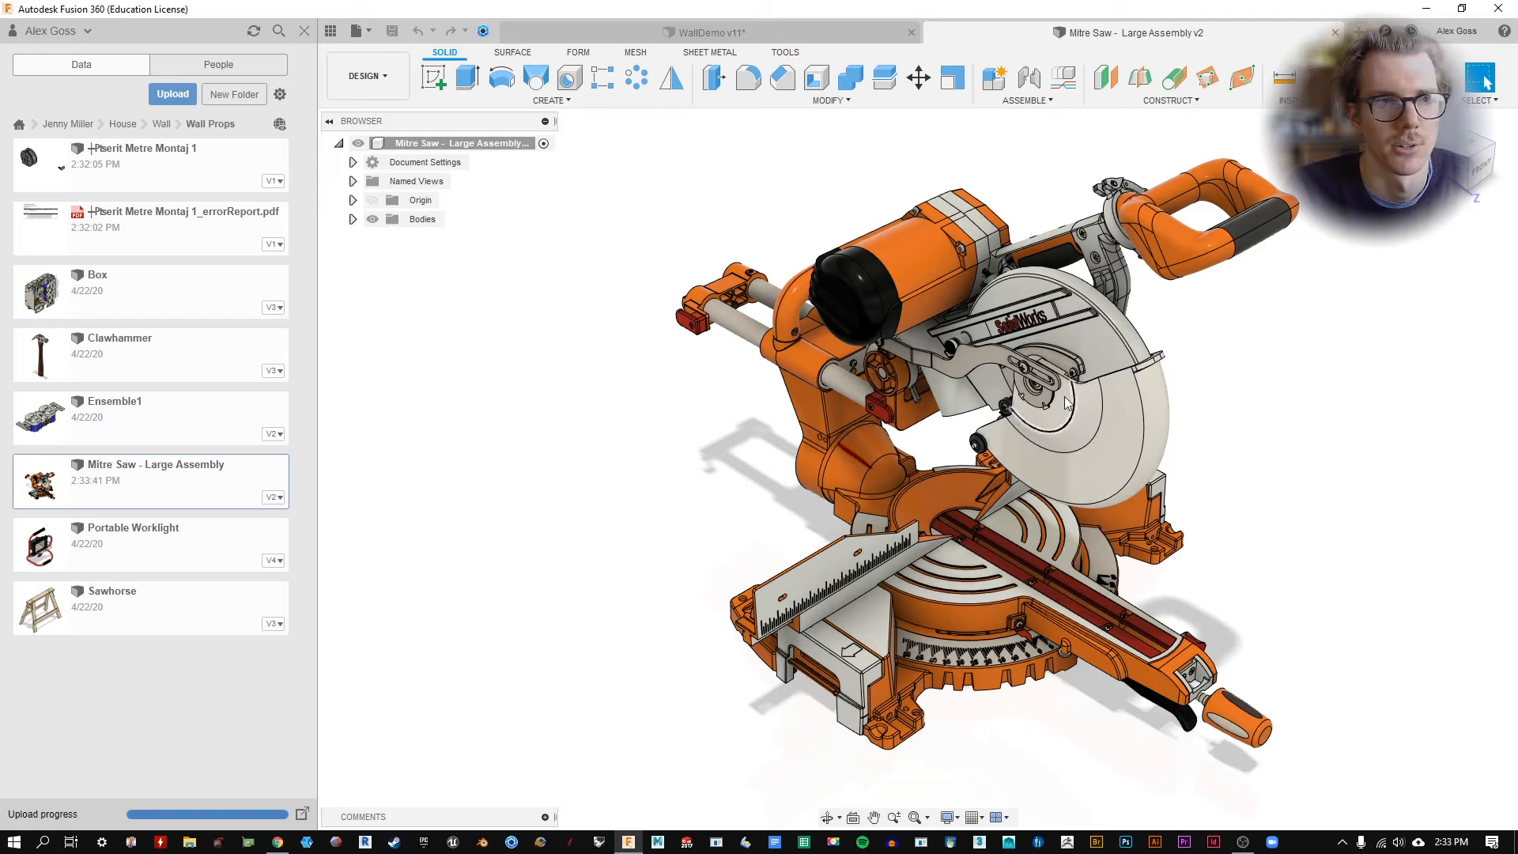
# Open the Metre Montaj 1 error report PDF in the browser, read the translation report, close it and return to Fusion 360.
pyautogui.click(112, 236)
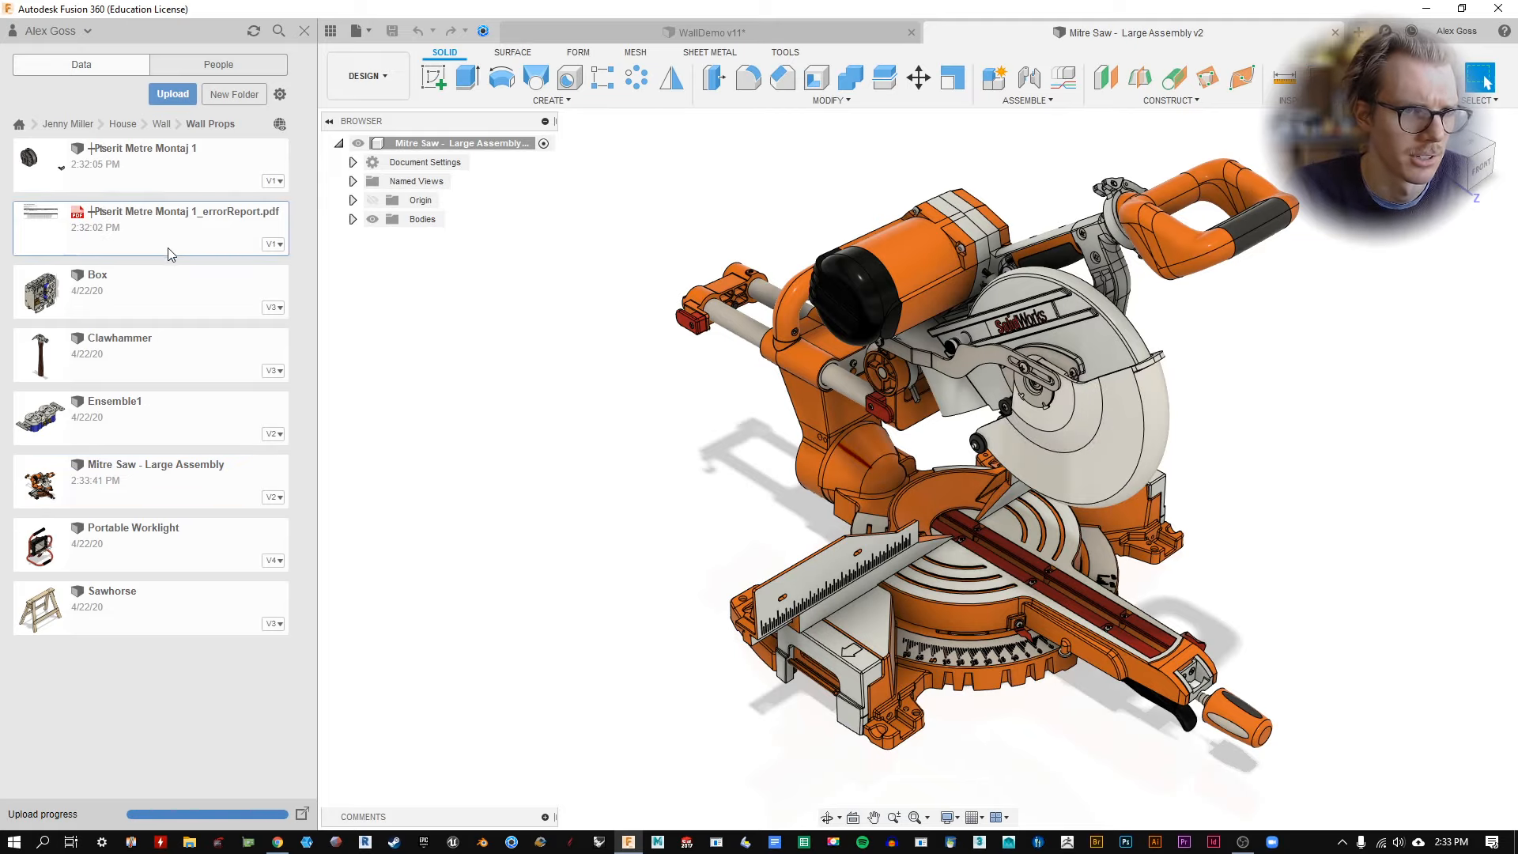
pyautogui.doubleClick(166, 244)
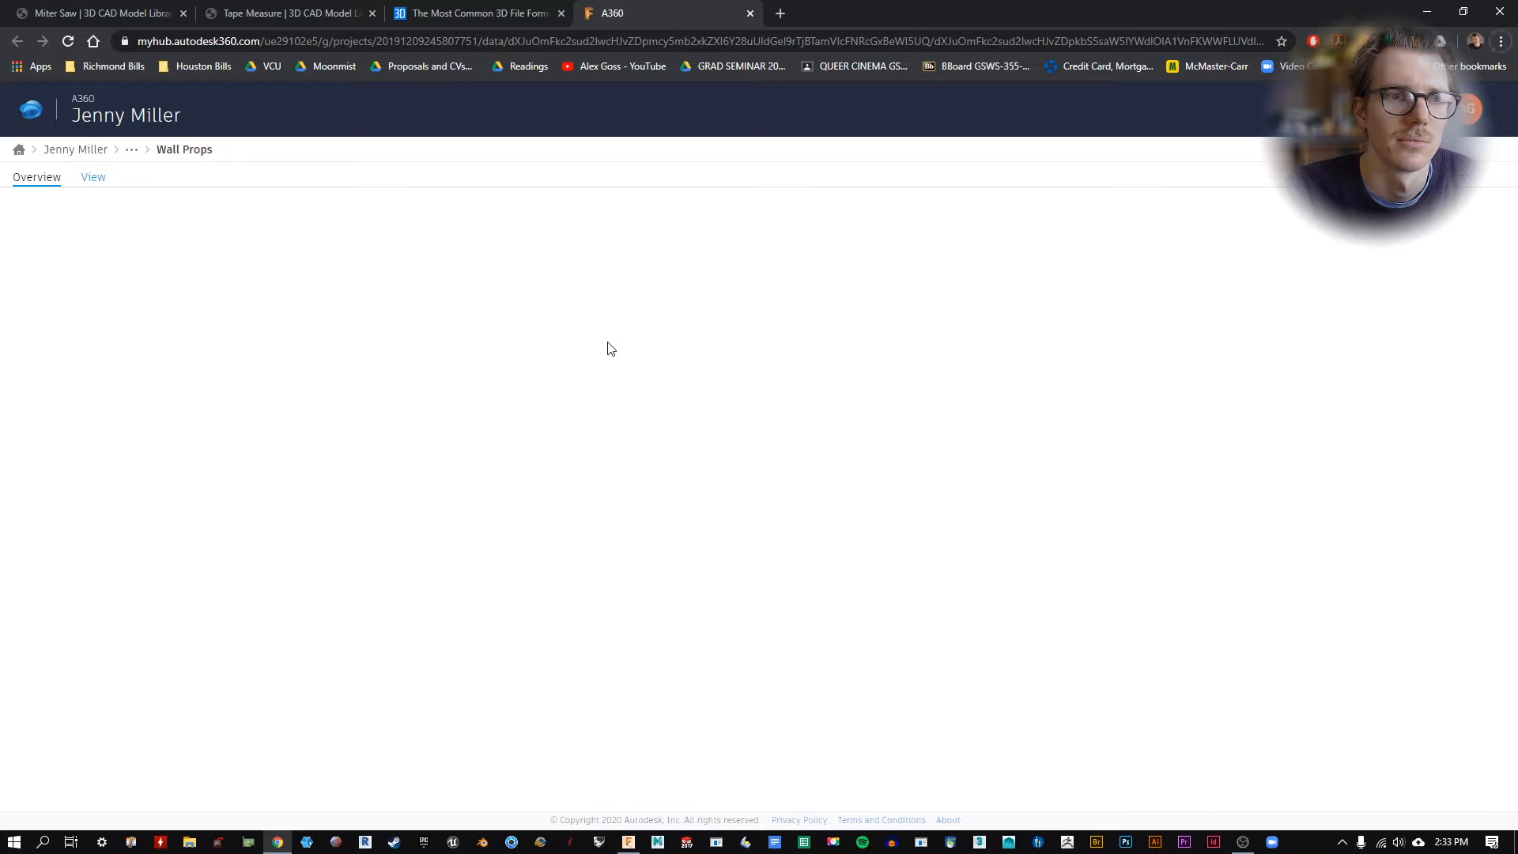
pyautogui.hotkey('alt', 'Tab')
pyautogui.hotkey('alt', 'Tab')
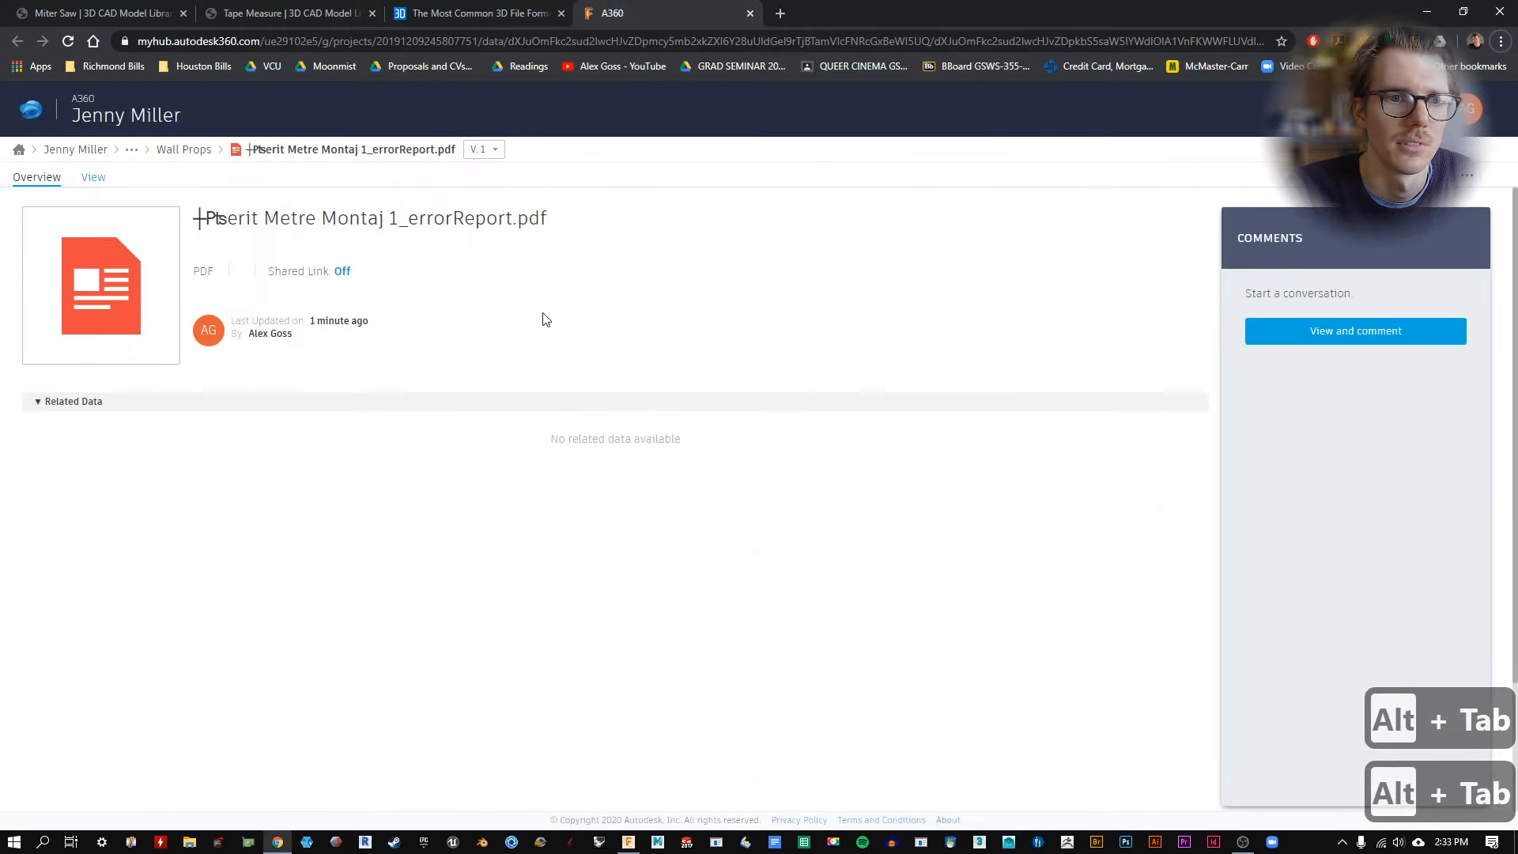
pyautogui.click(139, 235)
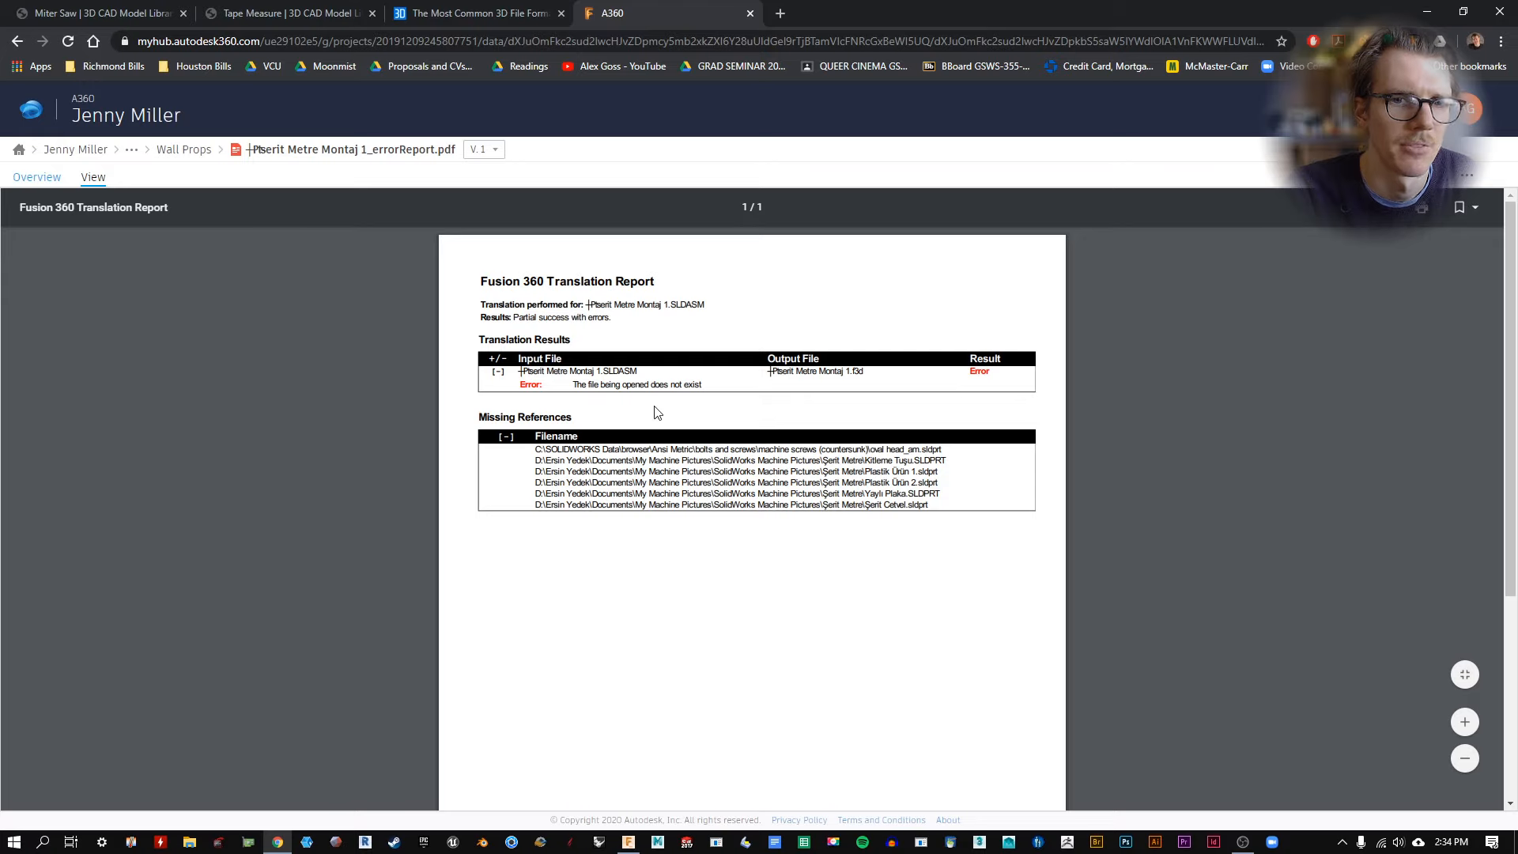
pyautogui.click(750, 13)
pyautogui.hotkey('alt', 'Tab')
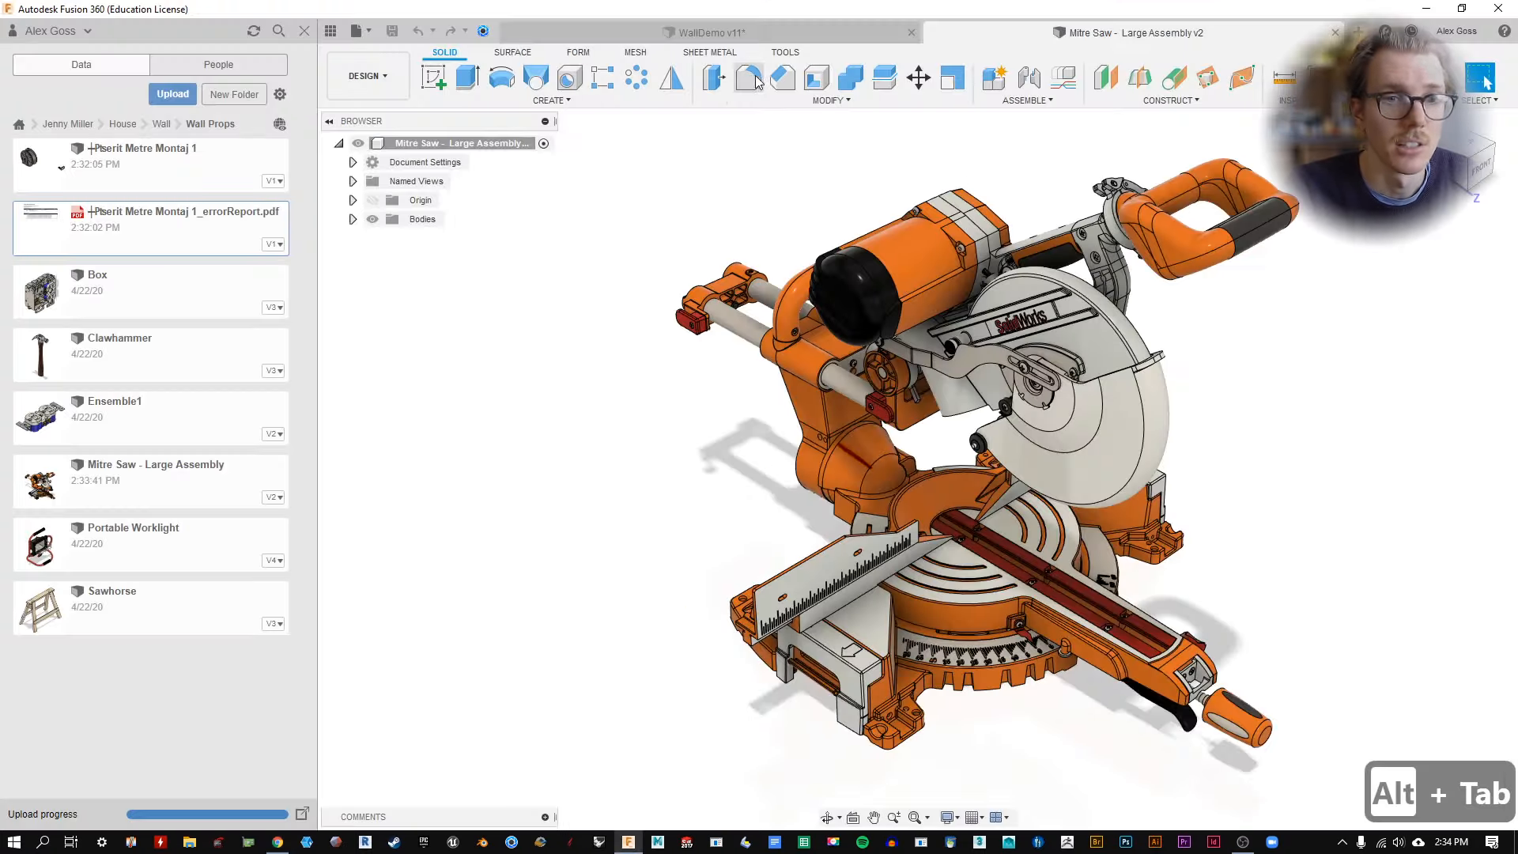
# Open the uploaded Metre Montaj 1 tape measure assembly and inspect which of its parts were imported.
pyautogui.doubleClick(175, 179)
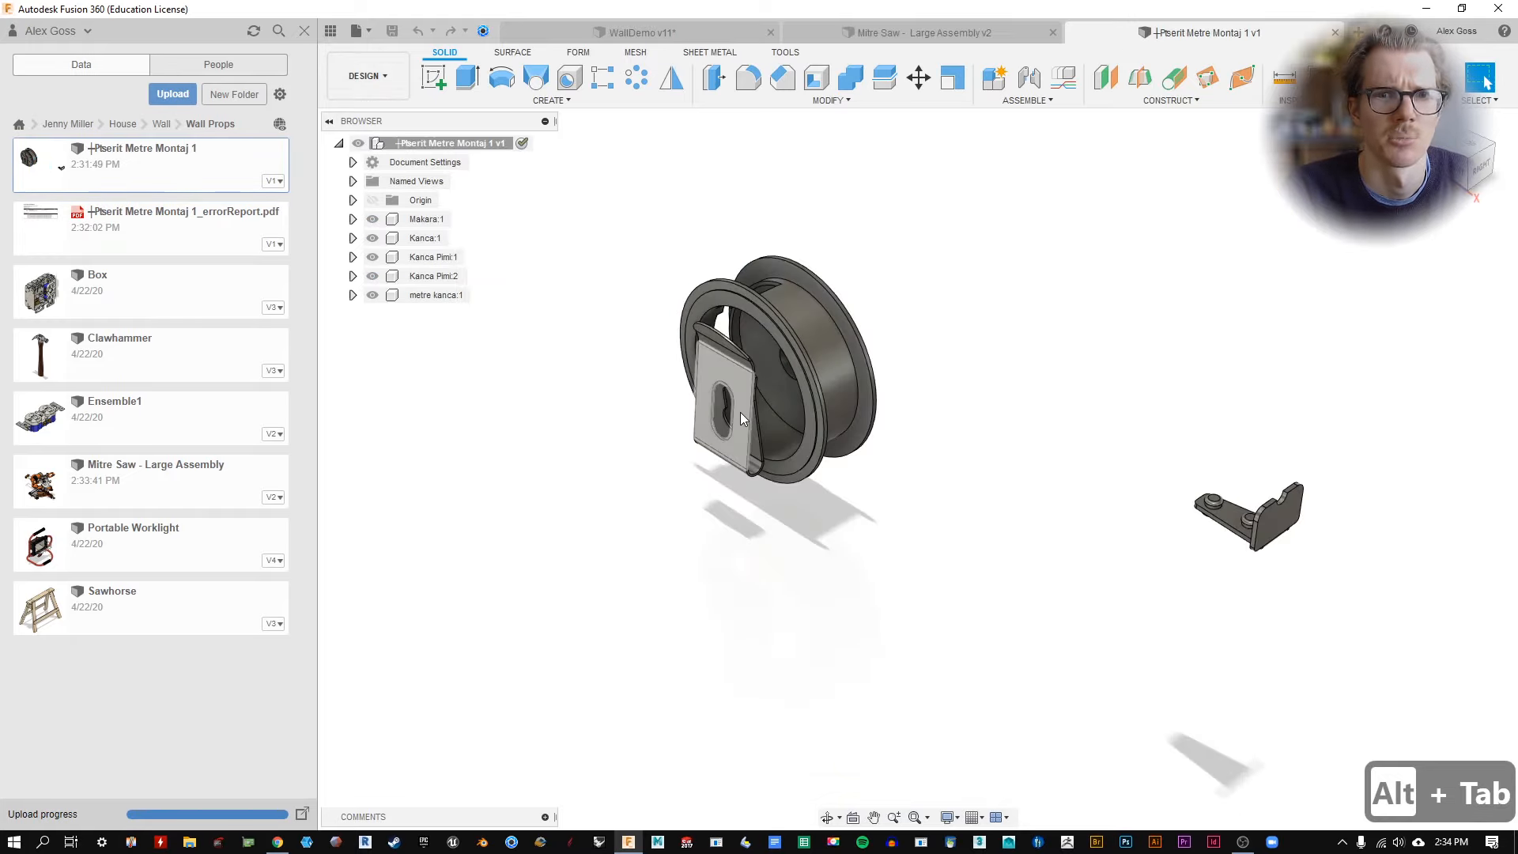
pyautogui.scroll(-1, 864, 506)
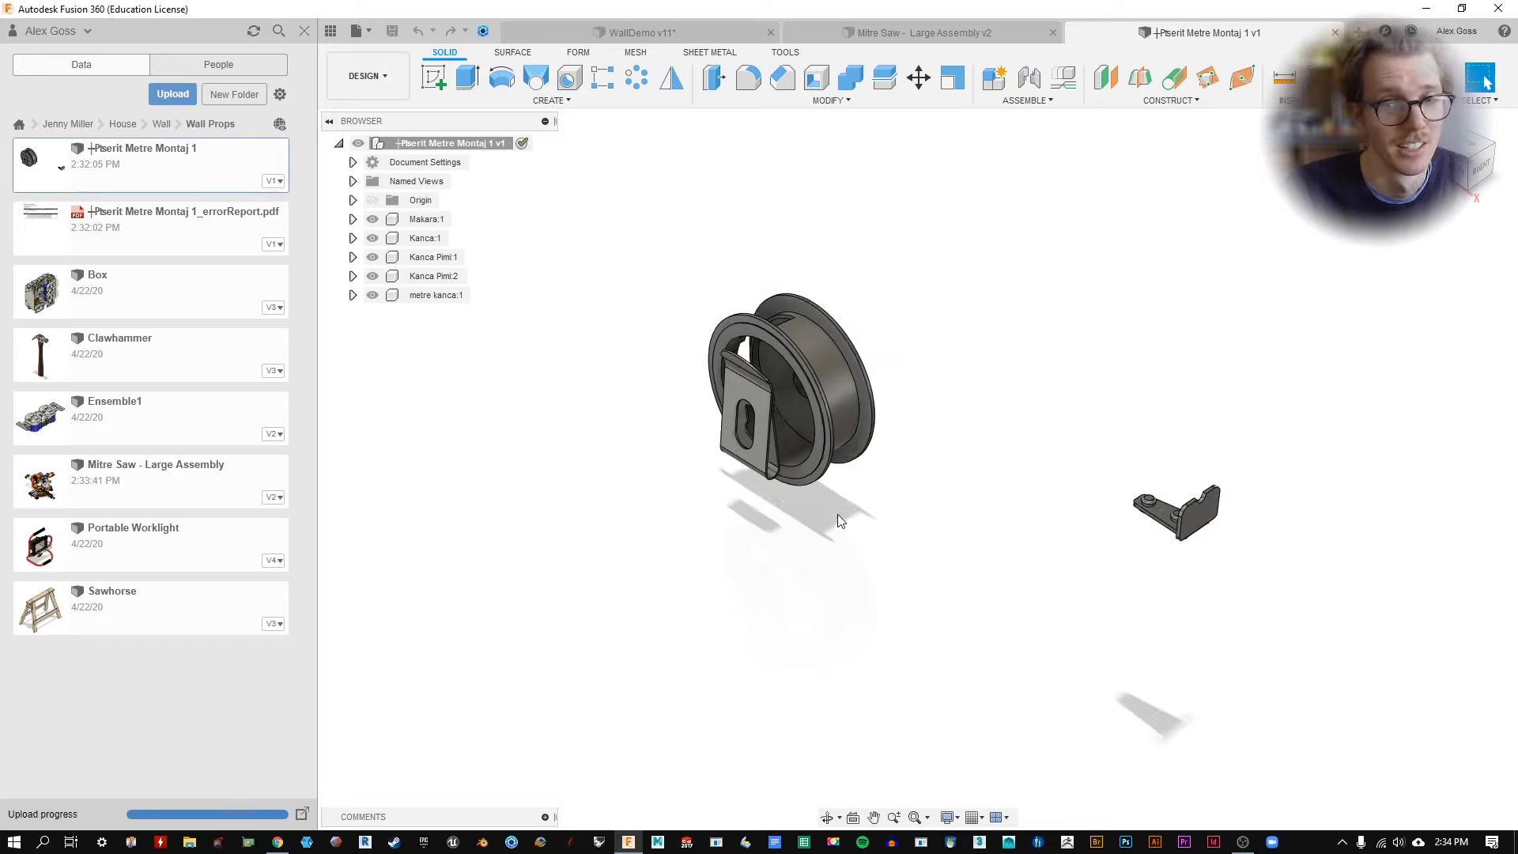
pyautogui.keyDown('shift'); pyautogui.moveTo(955, 368); pyautogui.dragTo(810, 365, button='middle'); pyautogui.keyUp('shift')
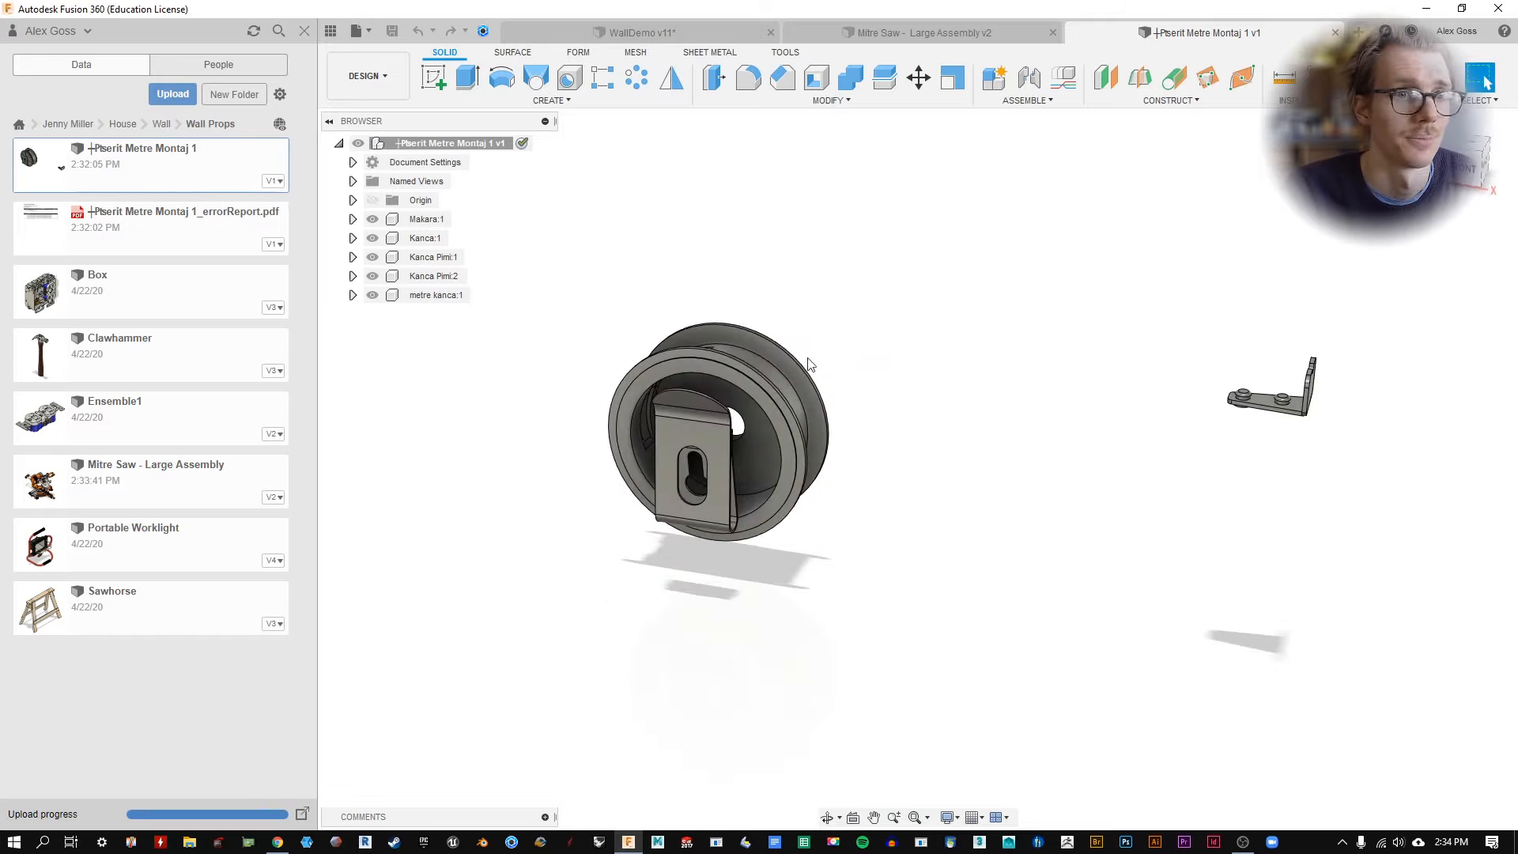
# Upload Tape Measure.STEP from the desktop to the Wall Props folder, expand the Metre Montaj 1.SLDASM job's files and close the job status.
pyautogui.click(172, 95)
pyautogui.click(532, 393)
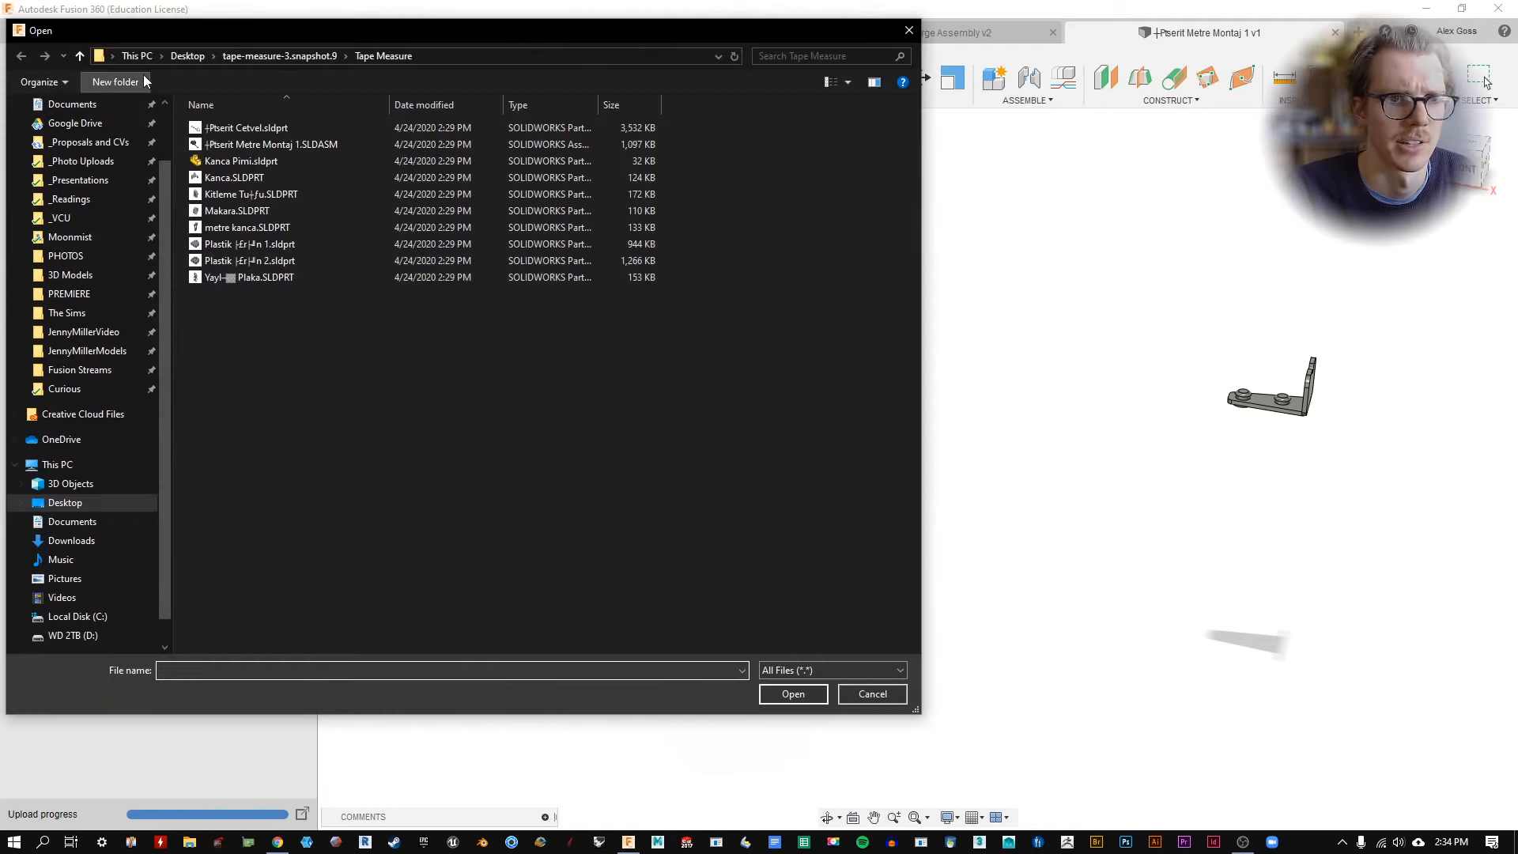
pyautogui.click(291, 55)
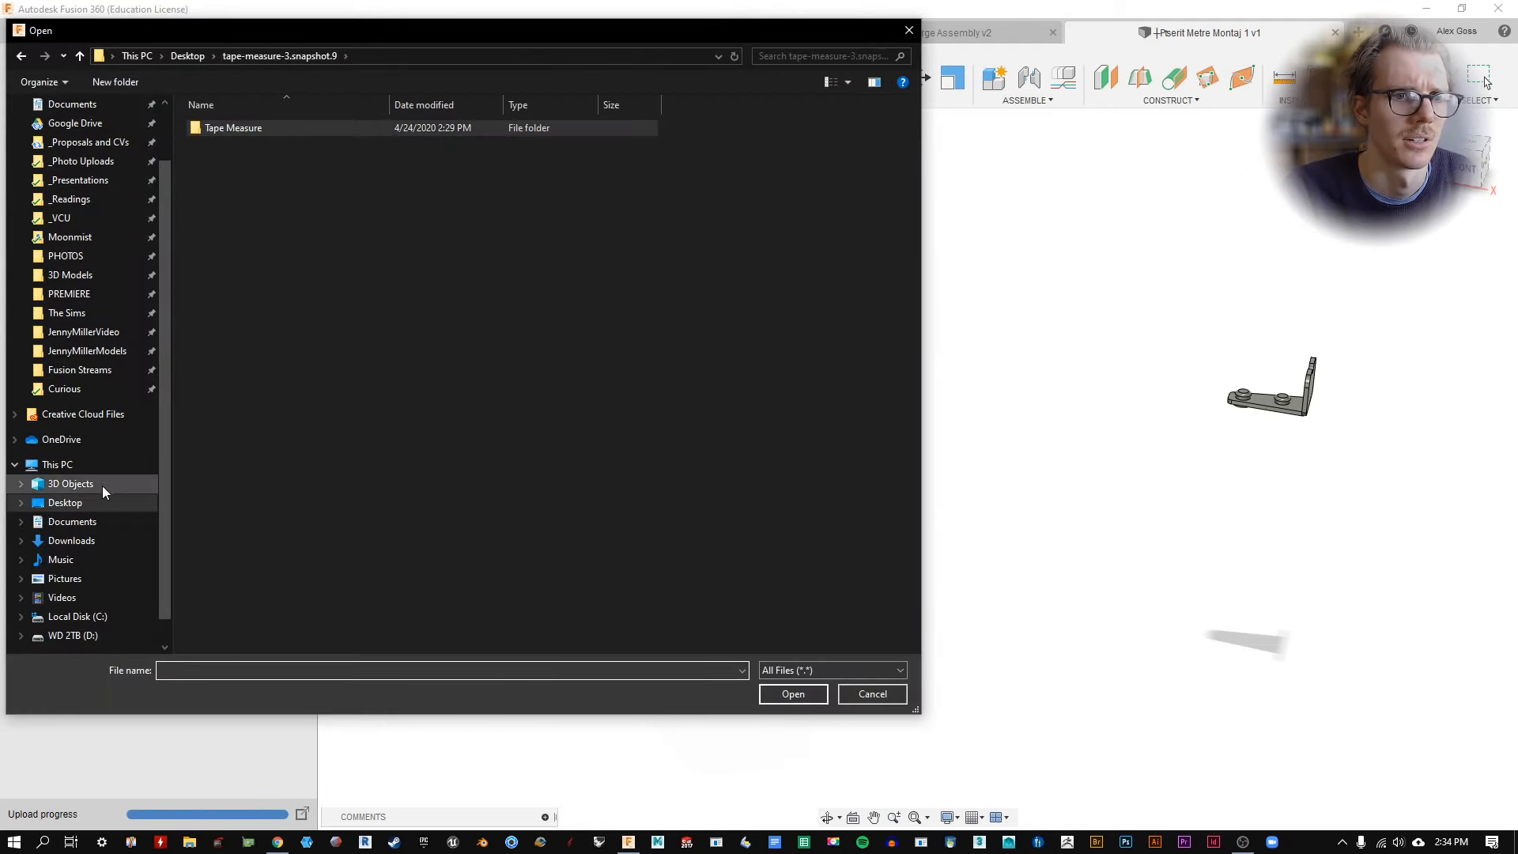
pyautogui.click(97, 506)
pyautogui.click(402, 505)
pyautogui.press('t')
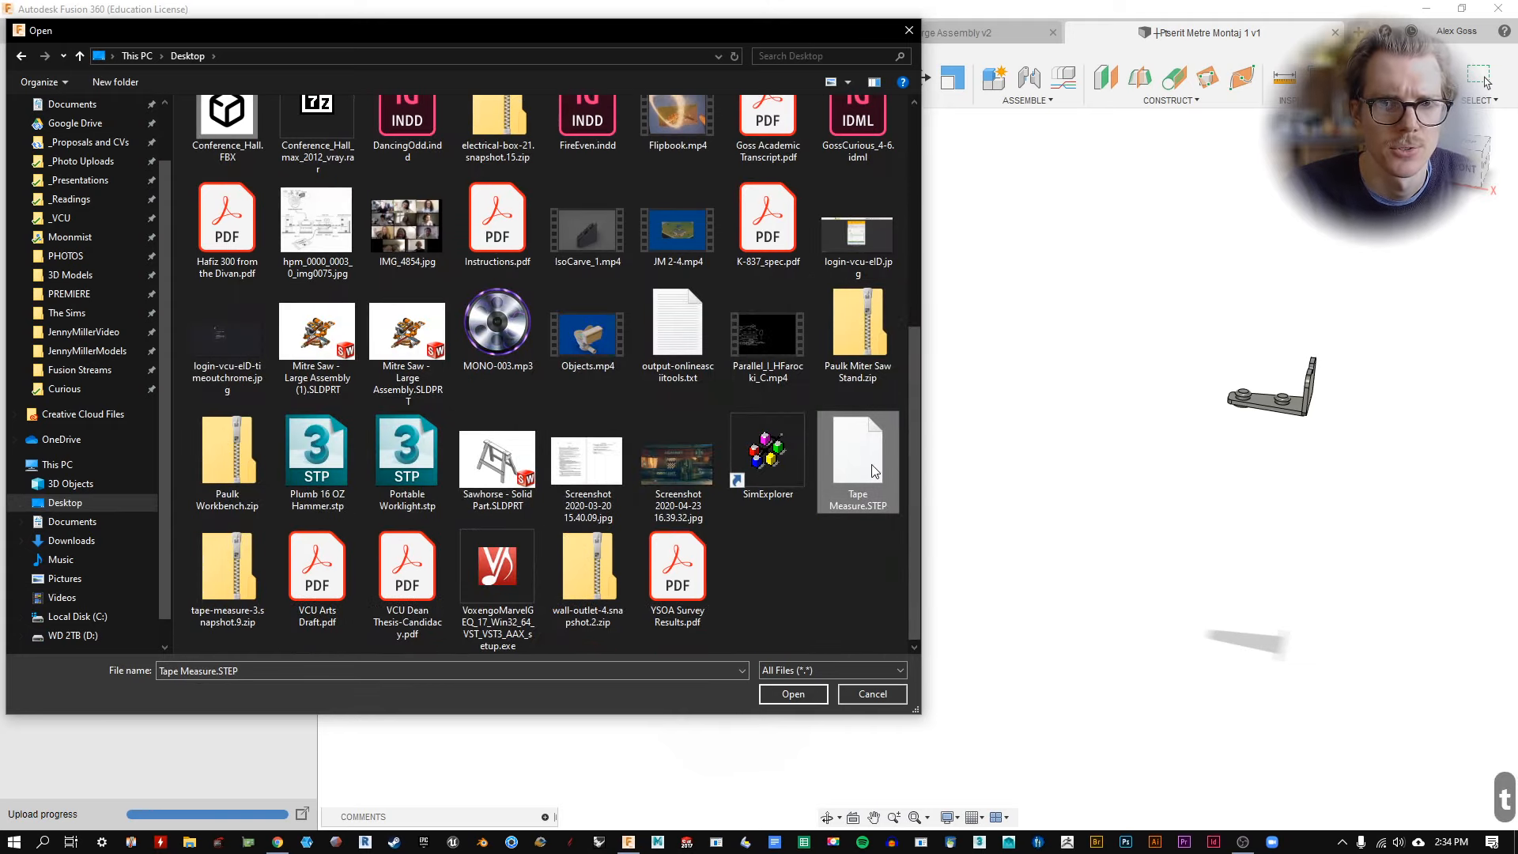
pyautogui.click(792, 695)
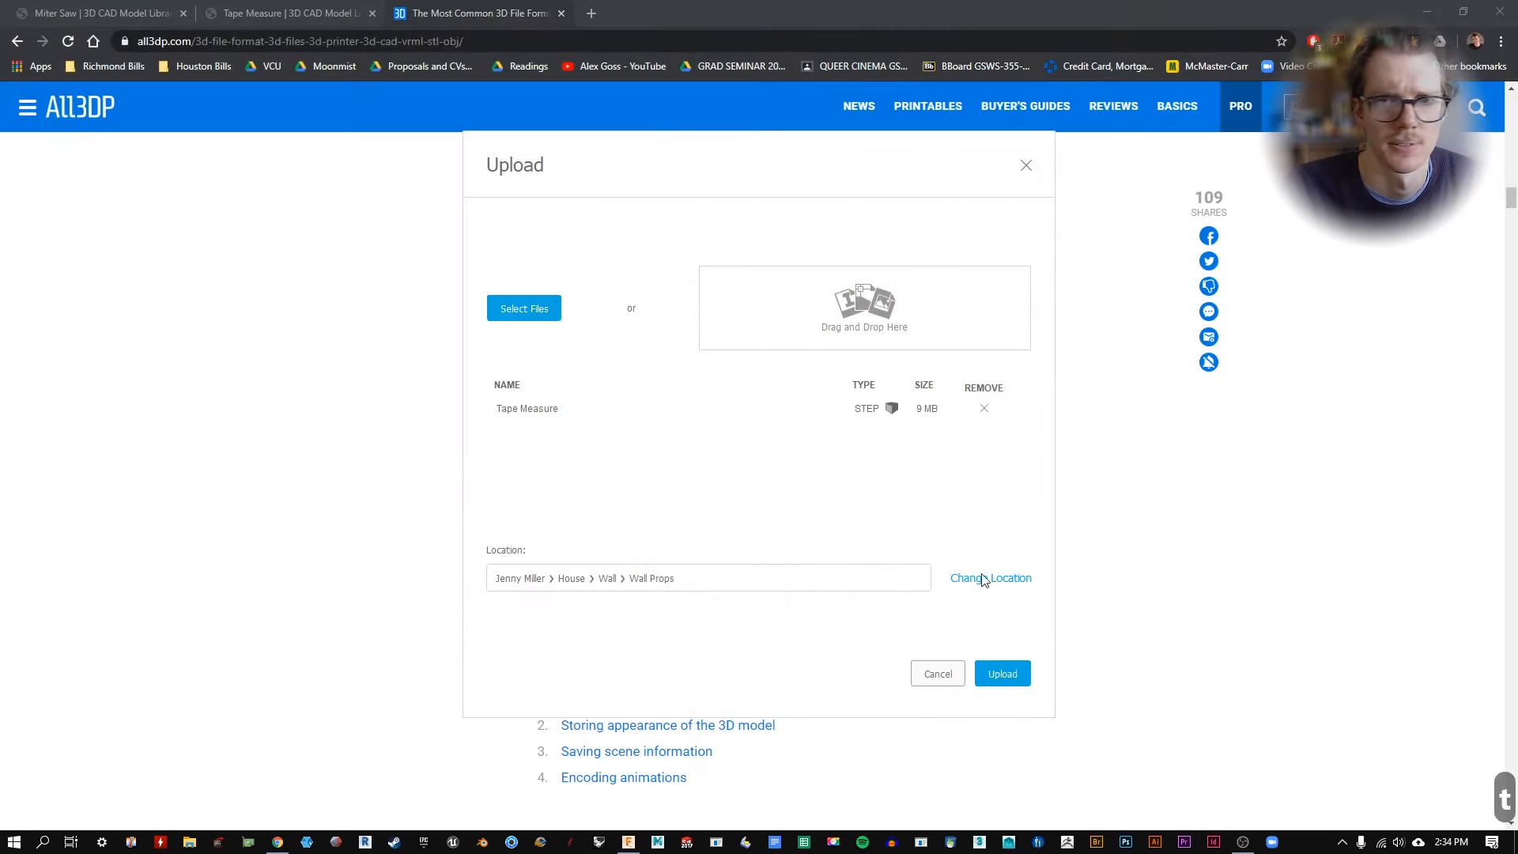
pyautogui.click(1001, 674)
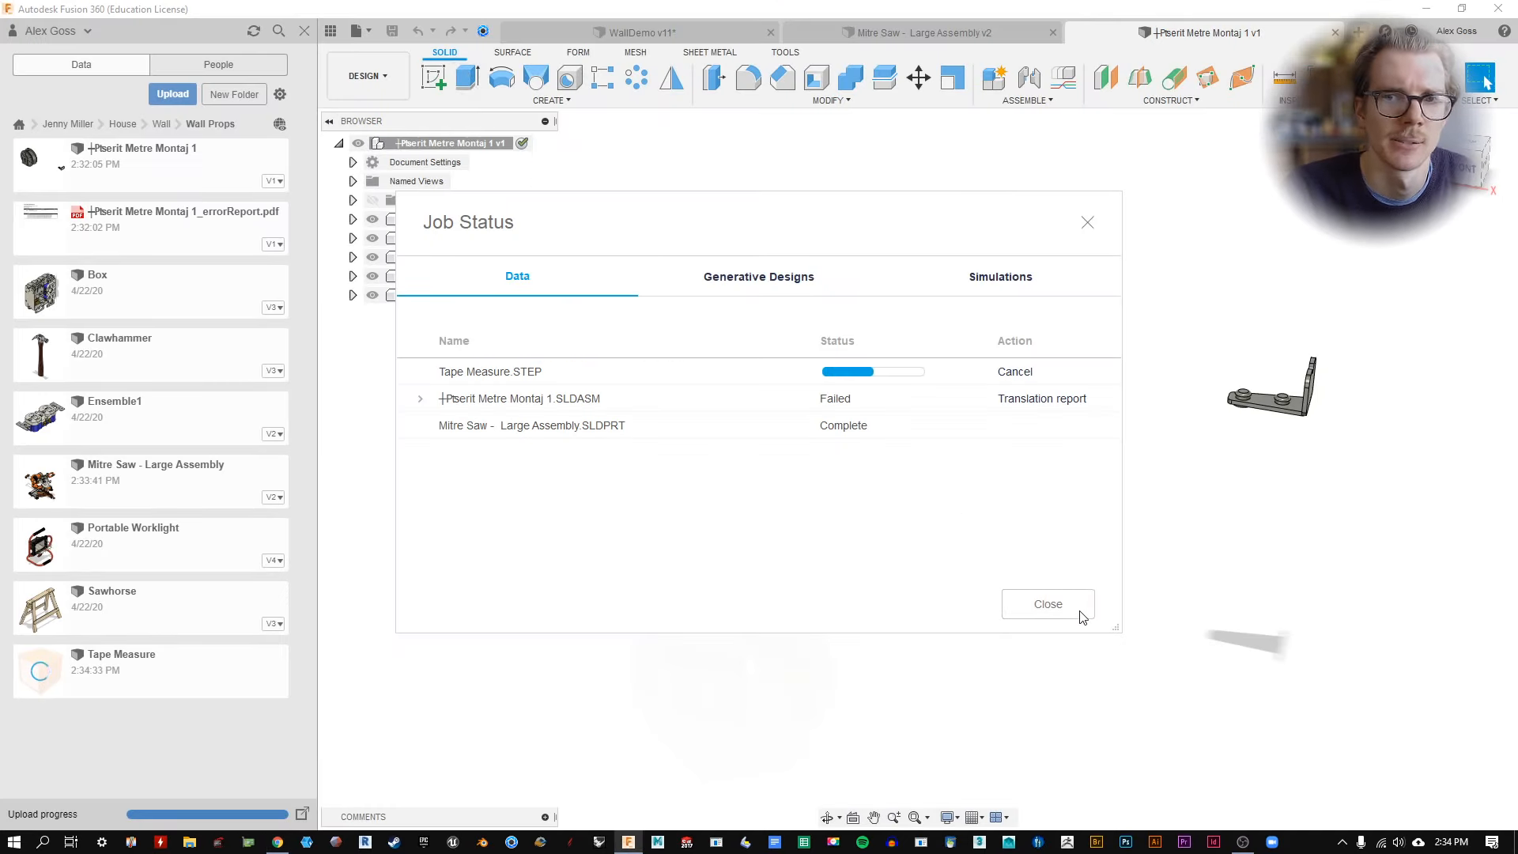
pyautogui.click(420, 400)
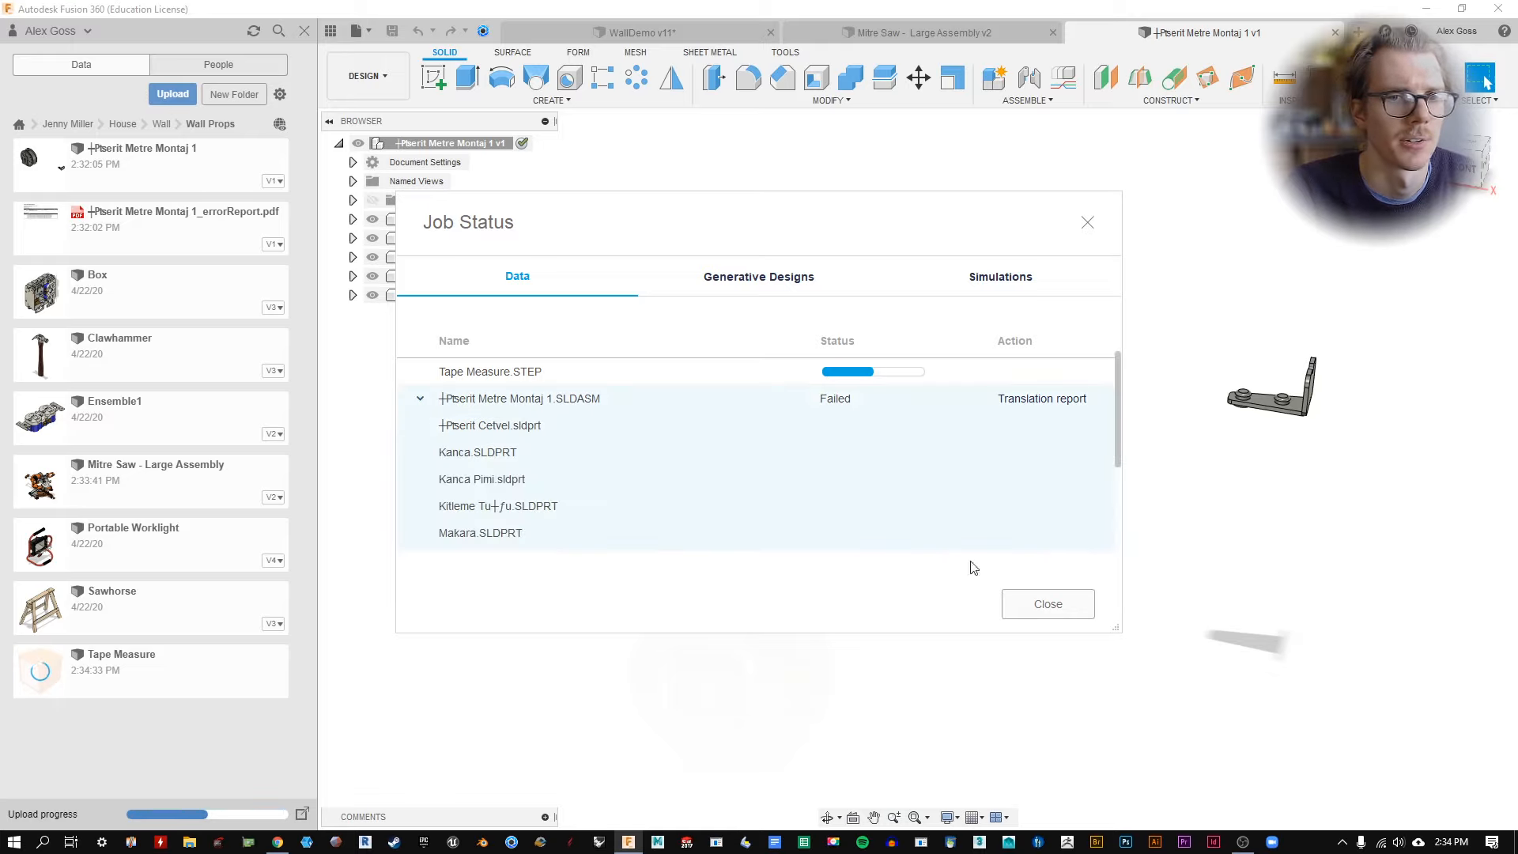
pyautogui.click(1051, 604)
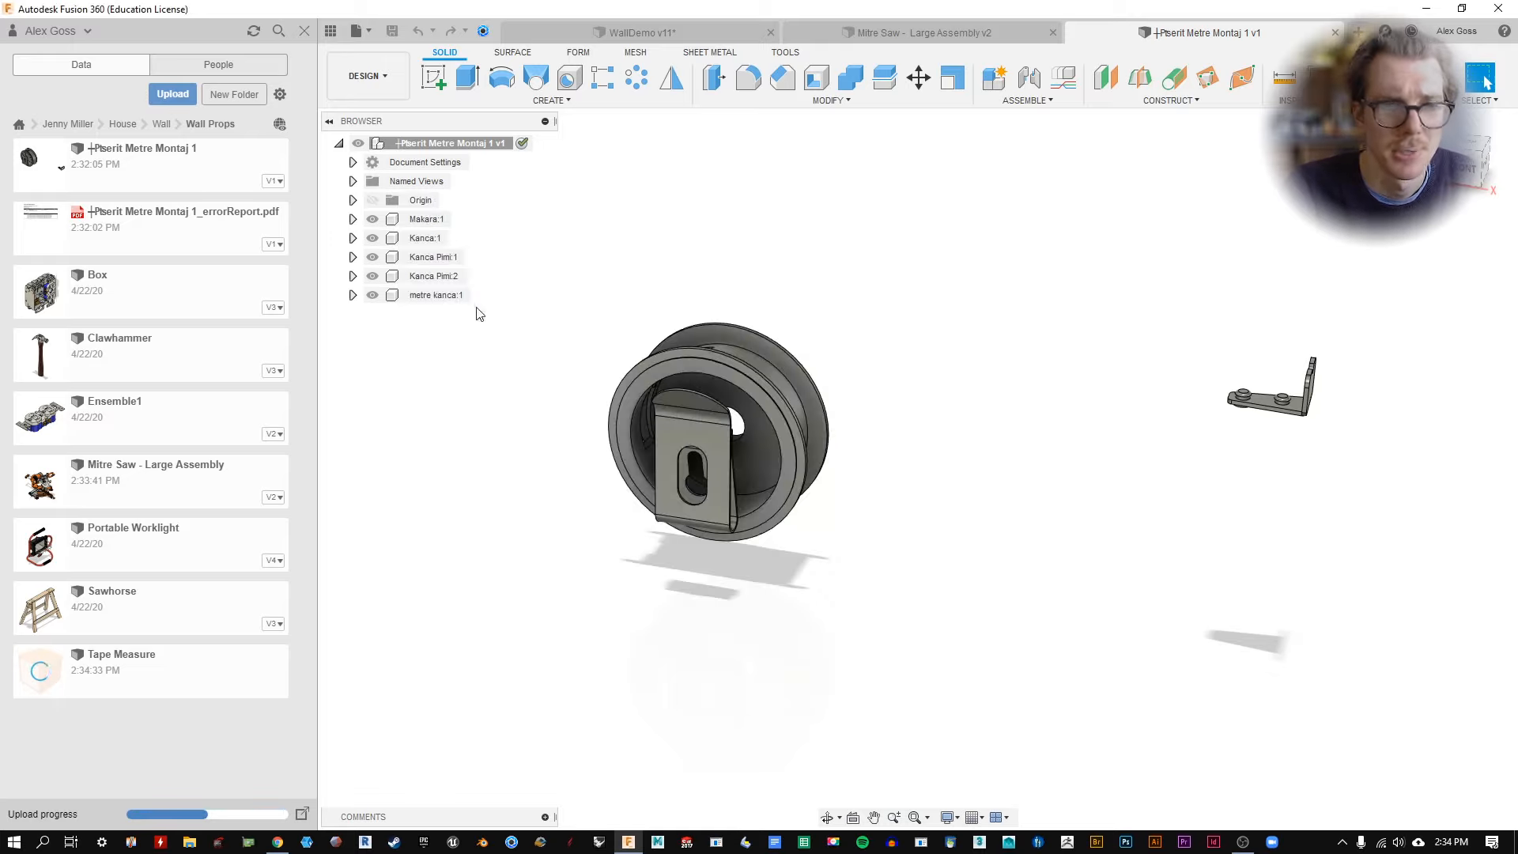
# Delete the Metre Montaj 1 error report PDF from the Wall Props folder.
pyautogui.rightClick(197, 234)
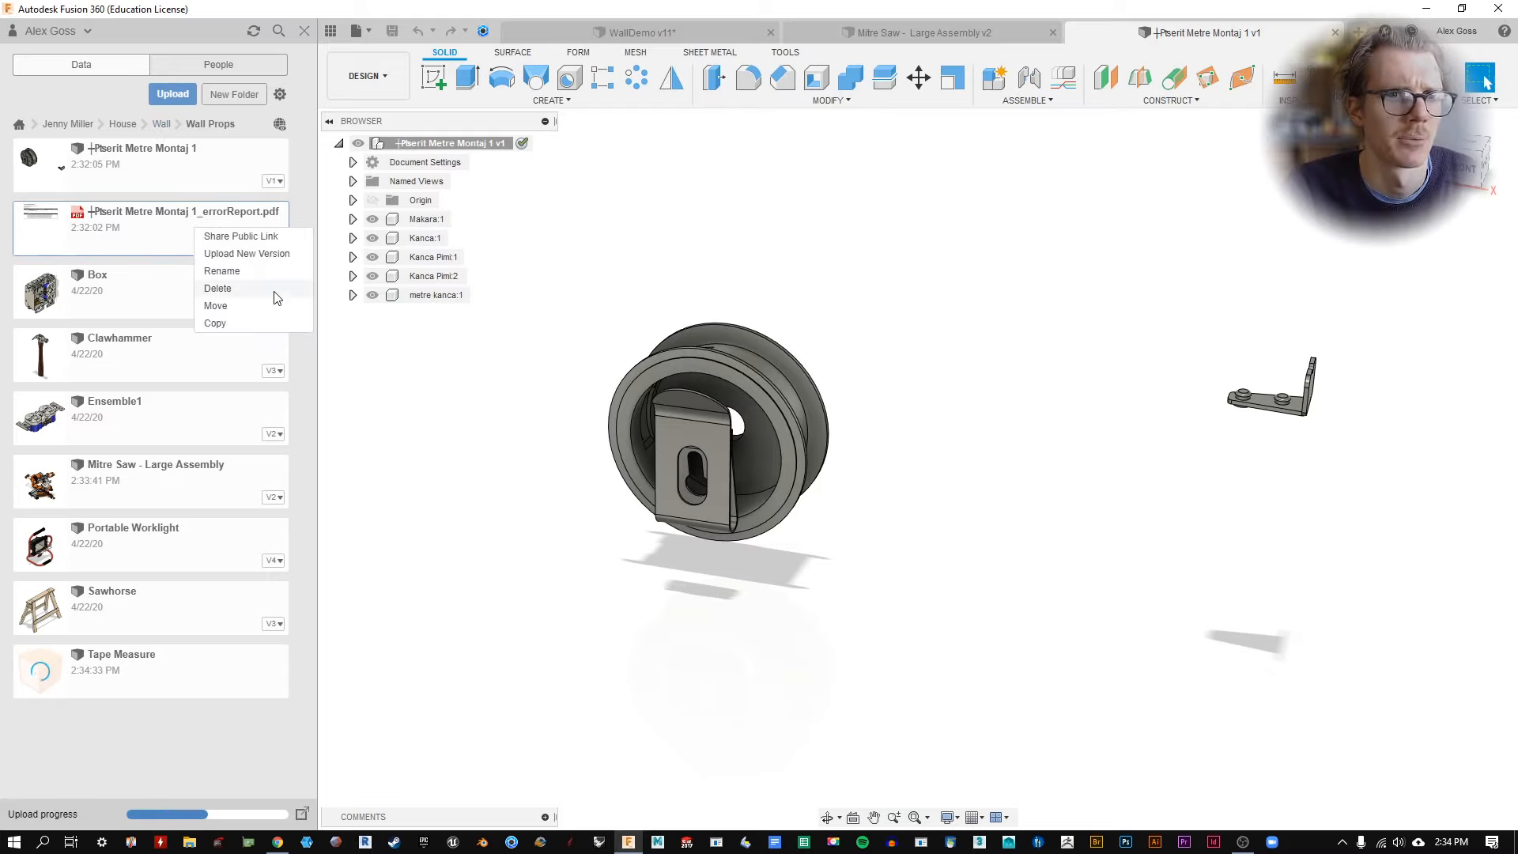
pyautogui.click(229, 286)
pyautogui.click(800, 447)
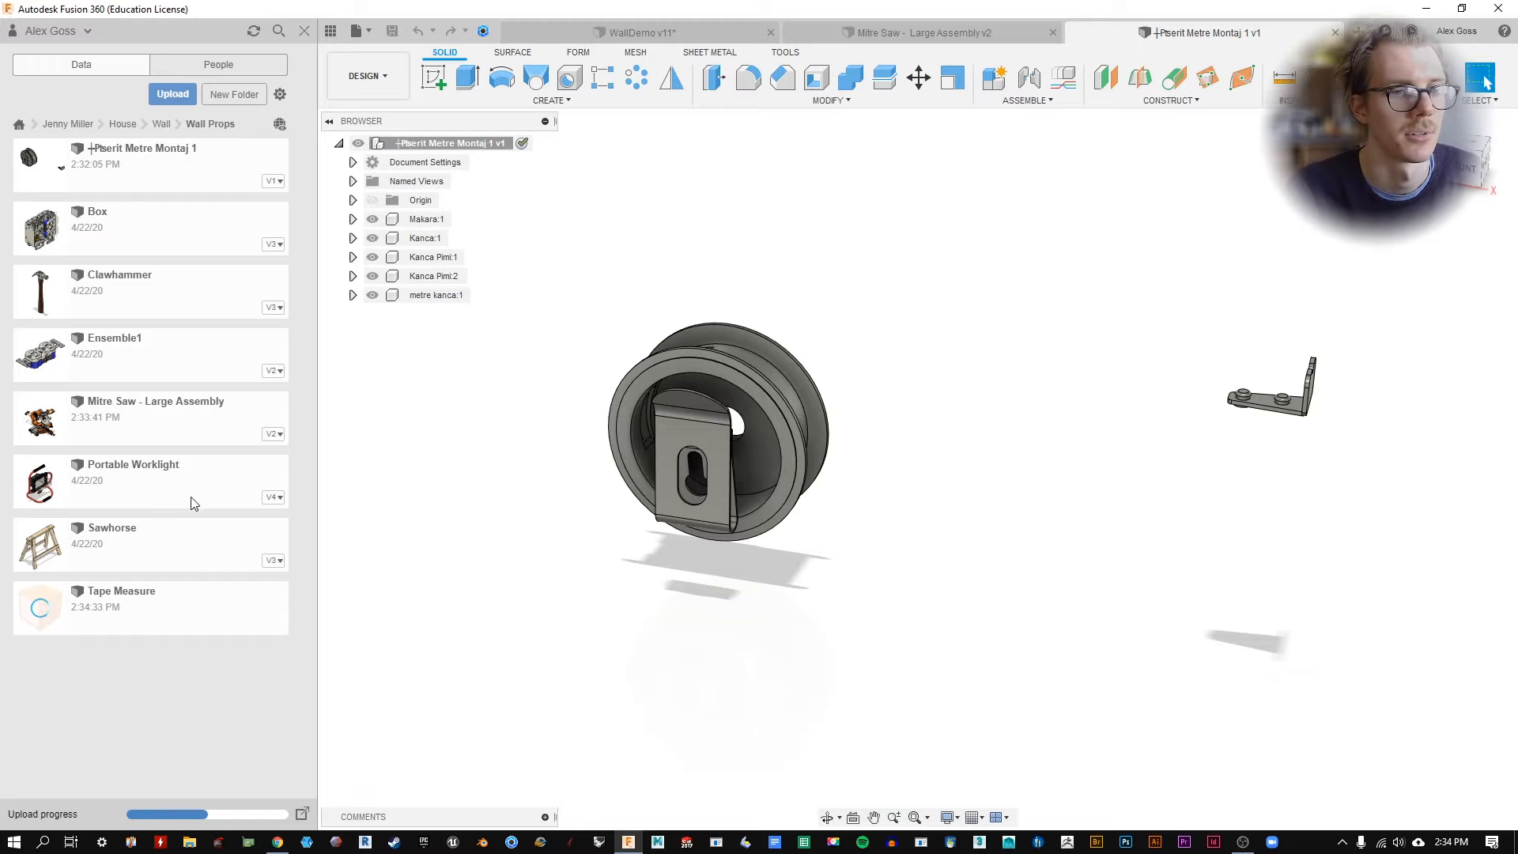
# Return to the open Mitre Saw - Large Assembly design and review the appearances it uses, closing the appearance settings without changes.
pyautogui.doubleClick(166, 421)
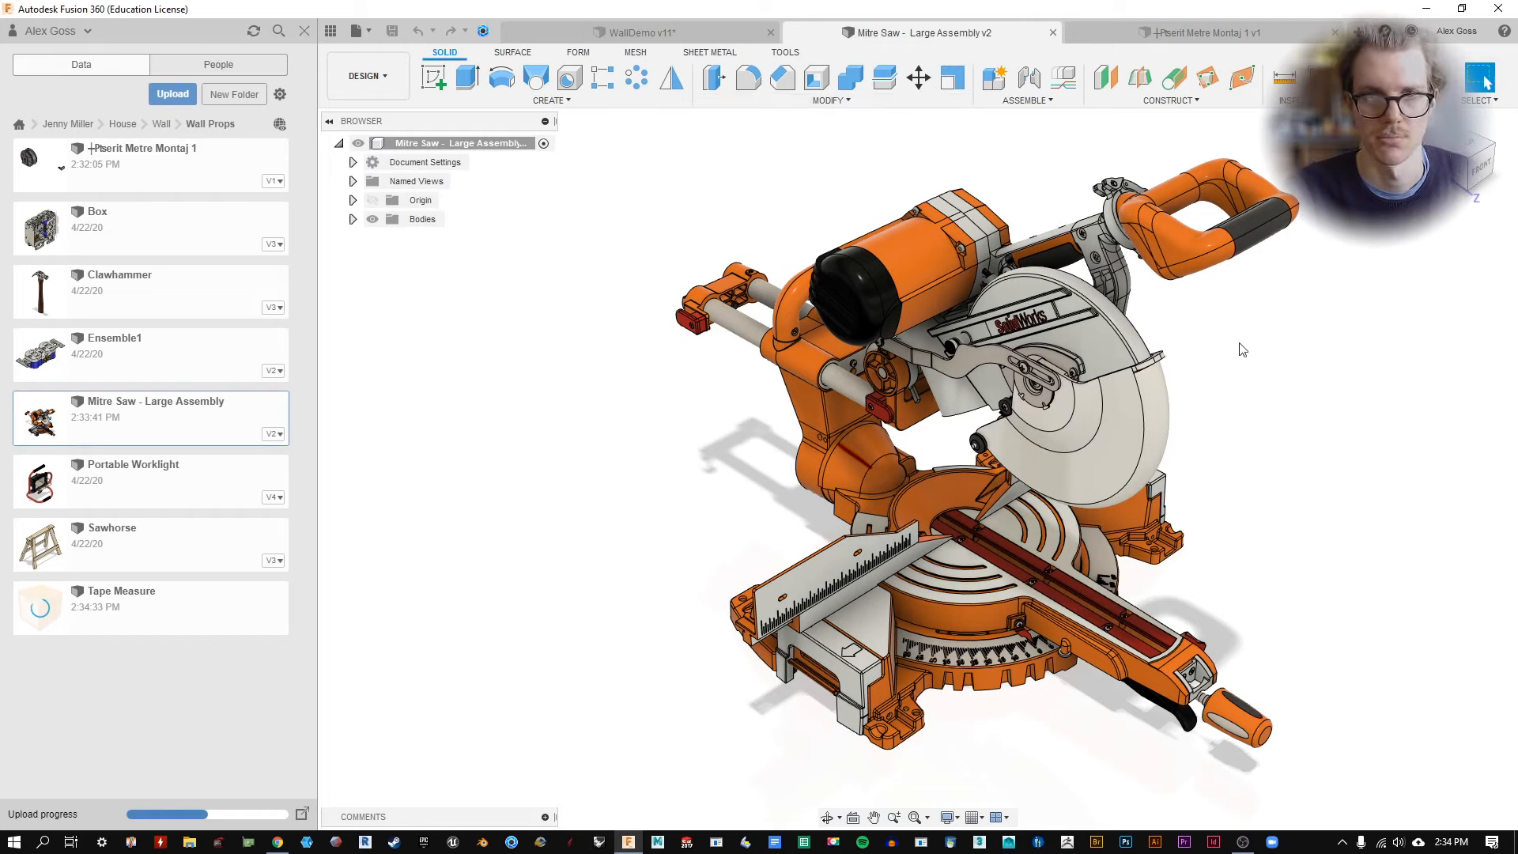
pyautogui.moveTo(1045, 405); pyautogui.dragTo(848, 369, button='middle')
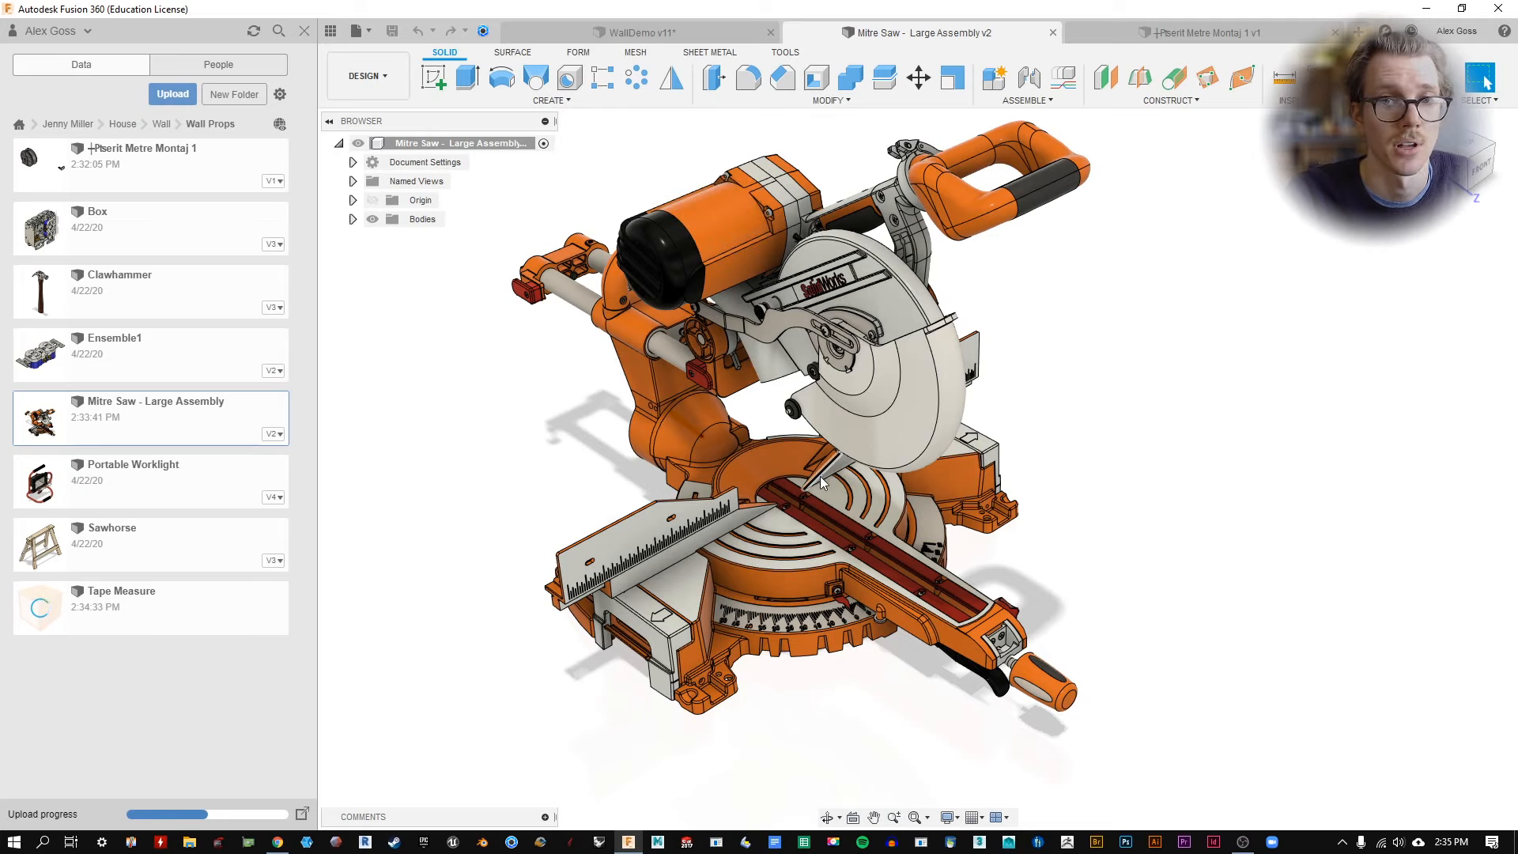
pyautogui.click(832, 101)
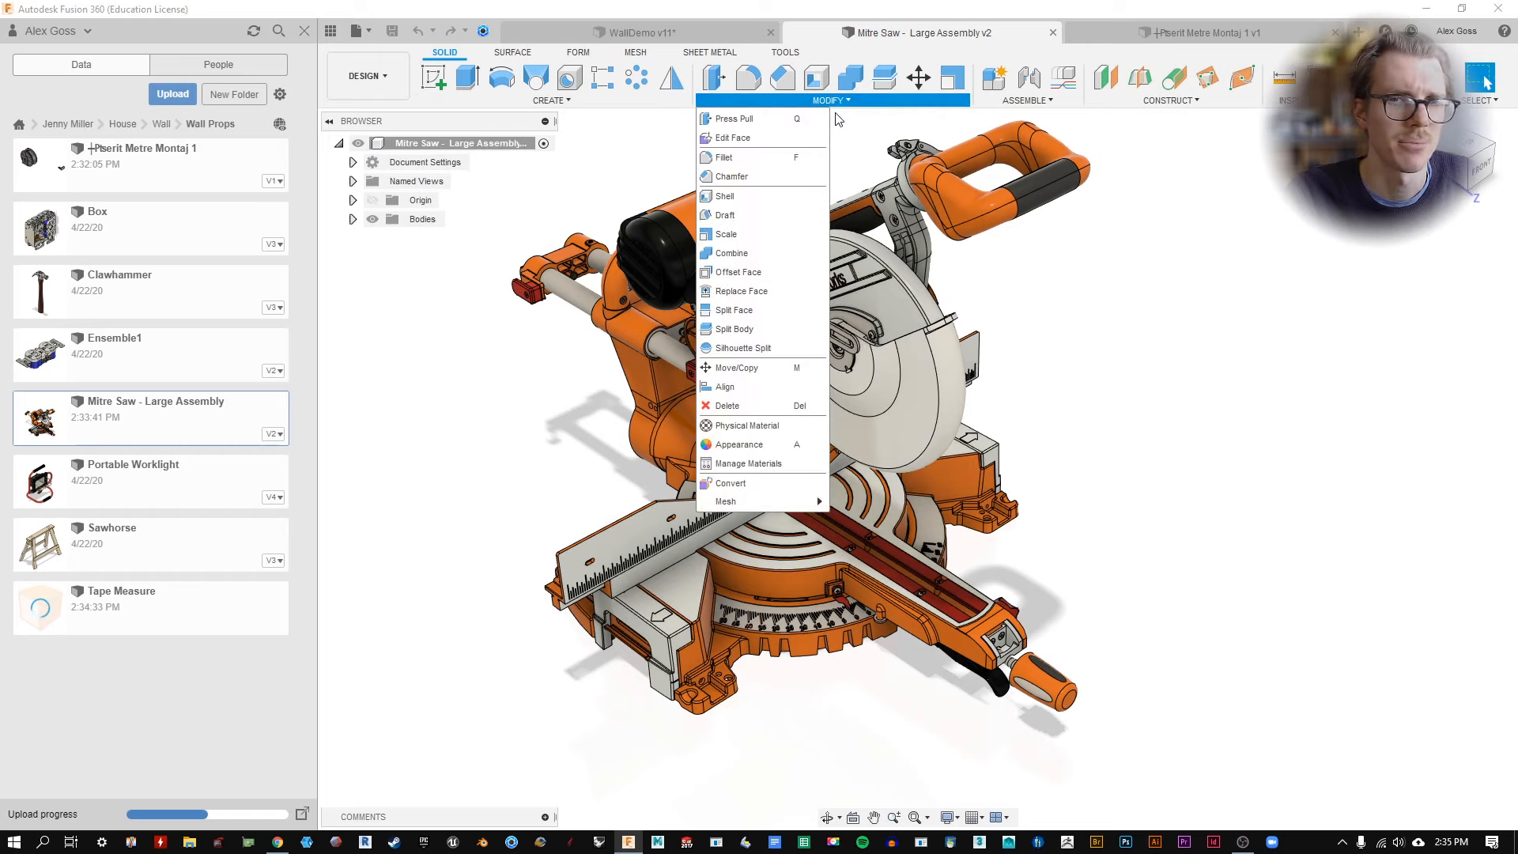
pyautogui.click(771, 440)
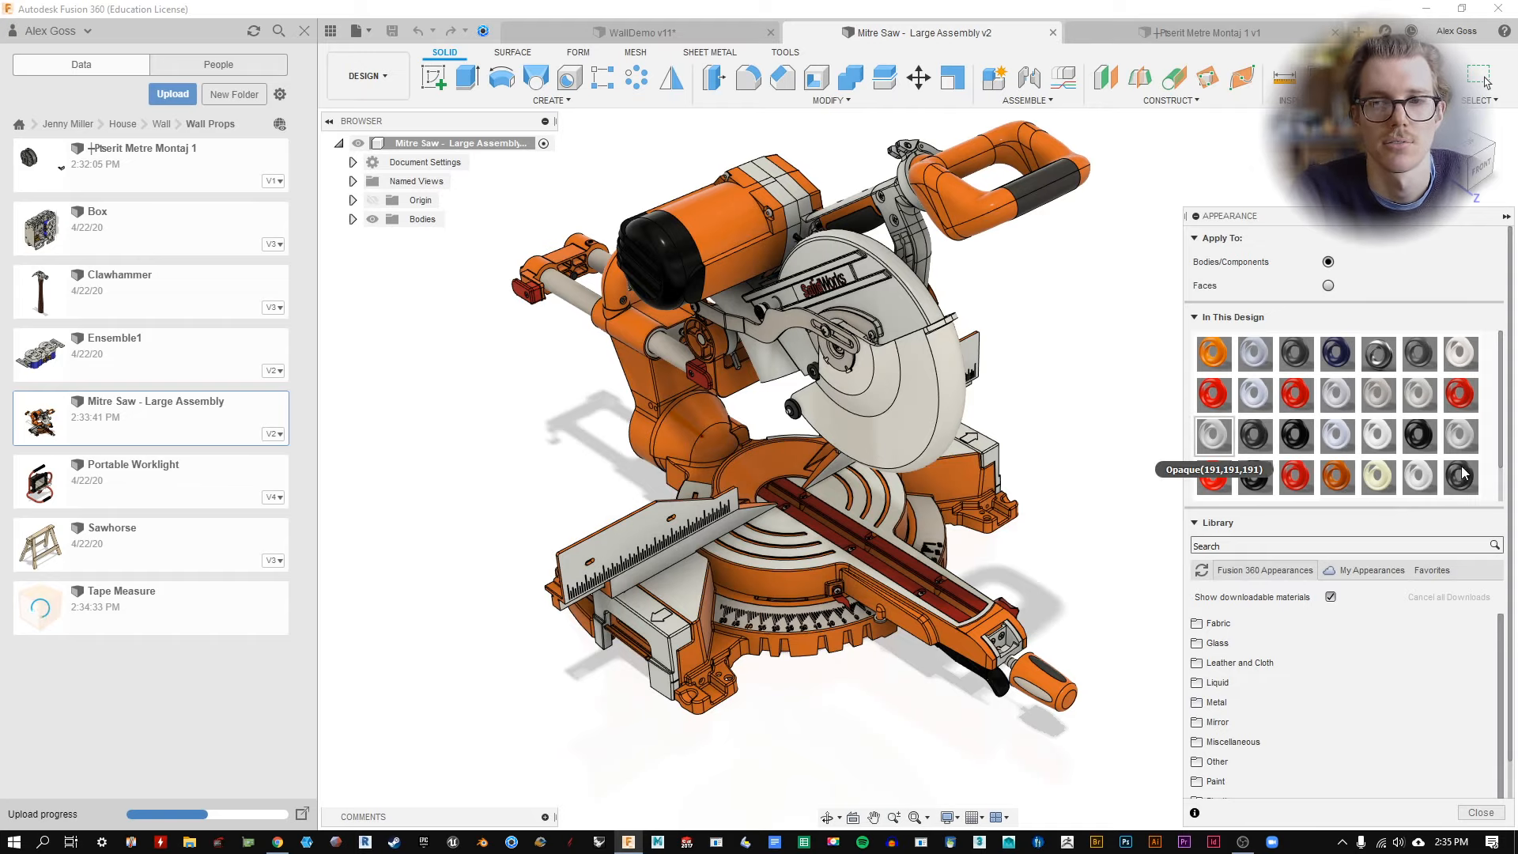
pyautogui.scroll(-2, 1325, 464)
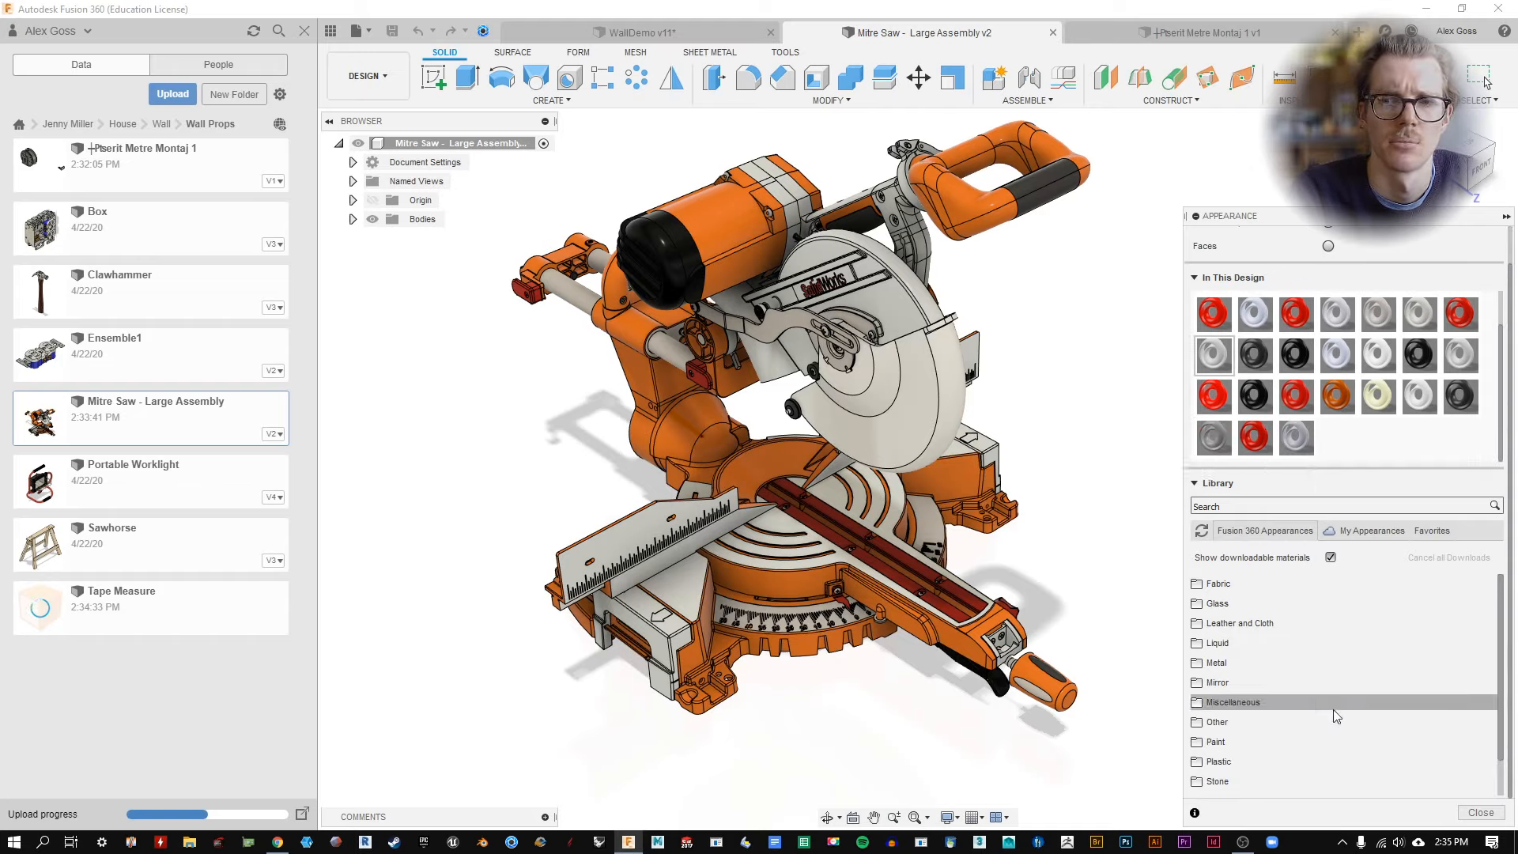
pyautogui.click(1481, 813)
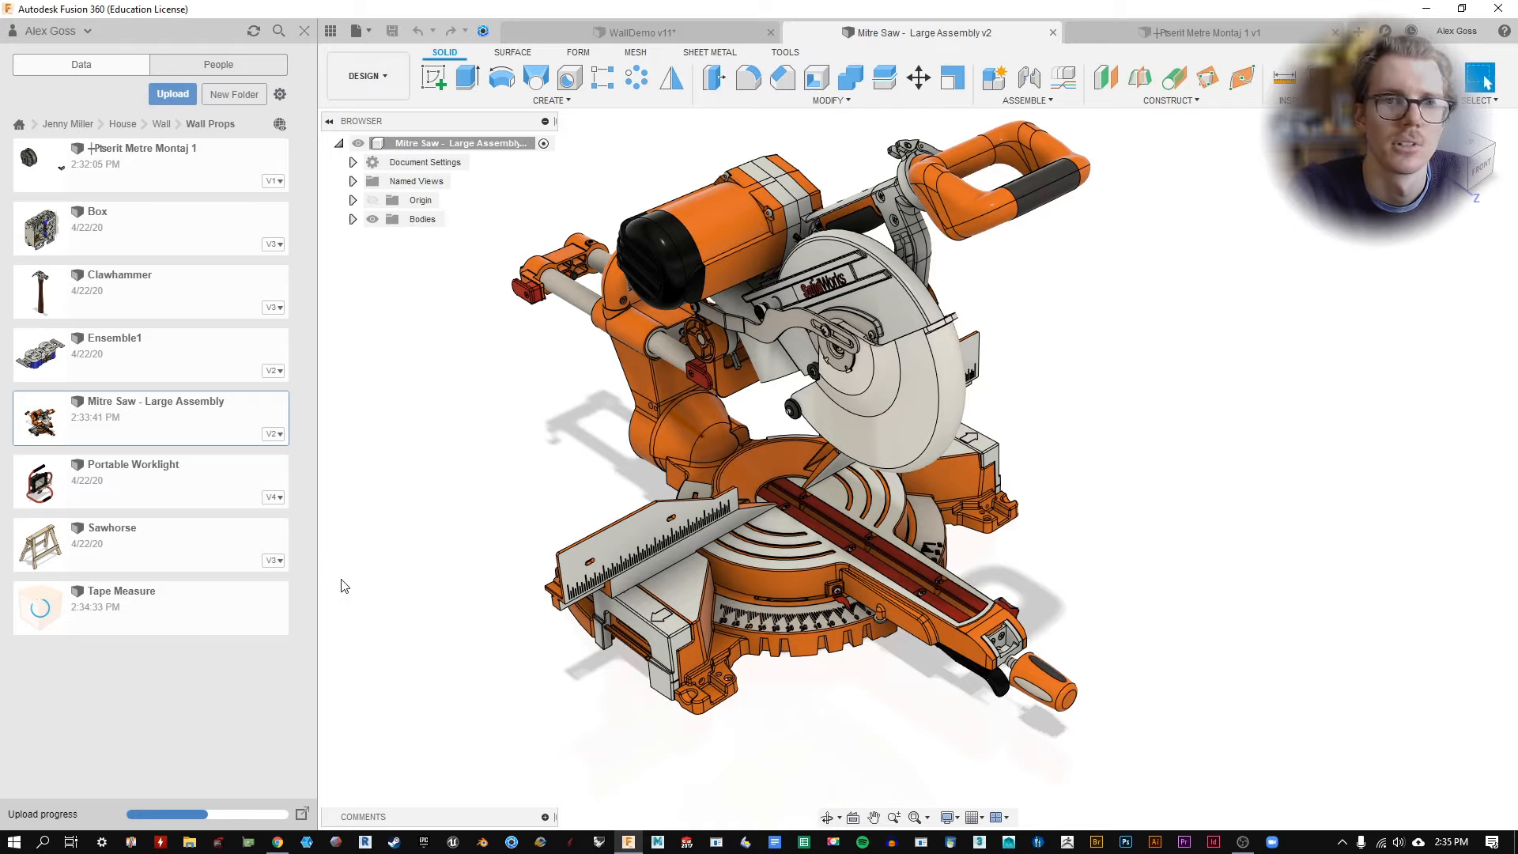
# Close the Metre Montaj 1 tape measure document.
pyautogui.click(204, 618)
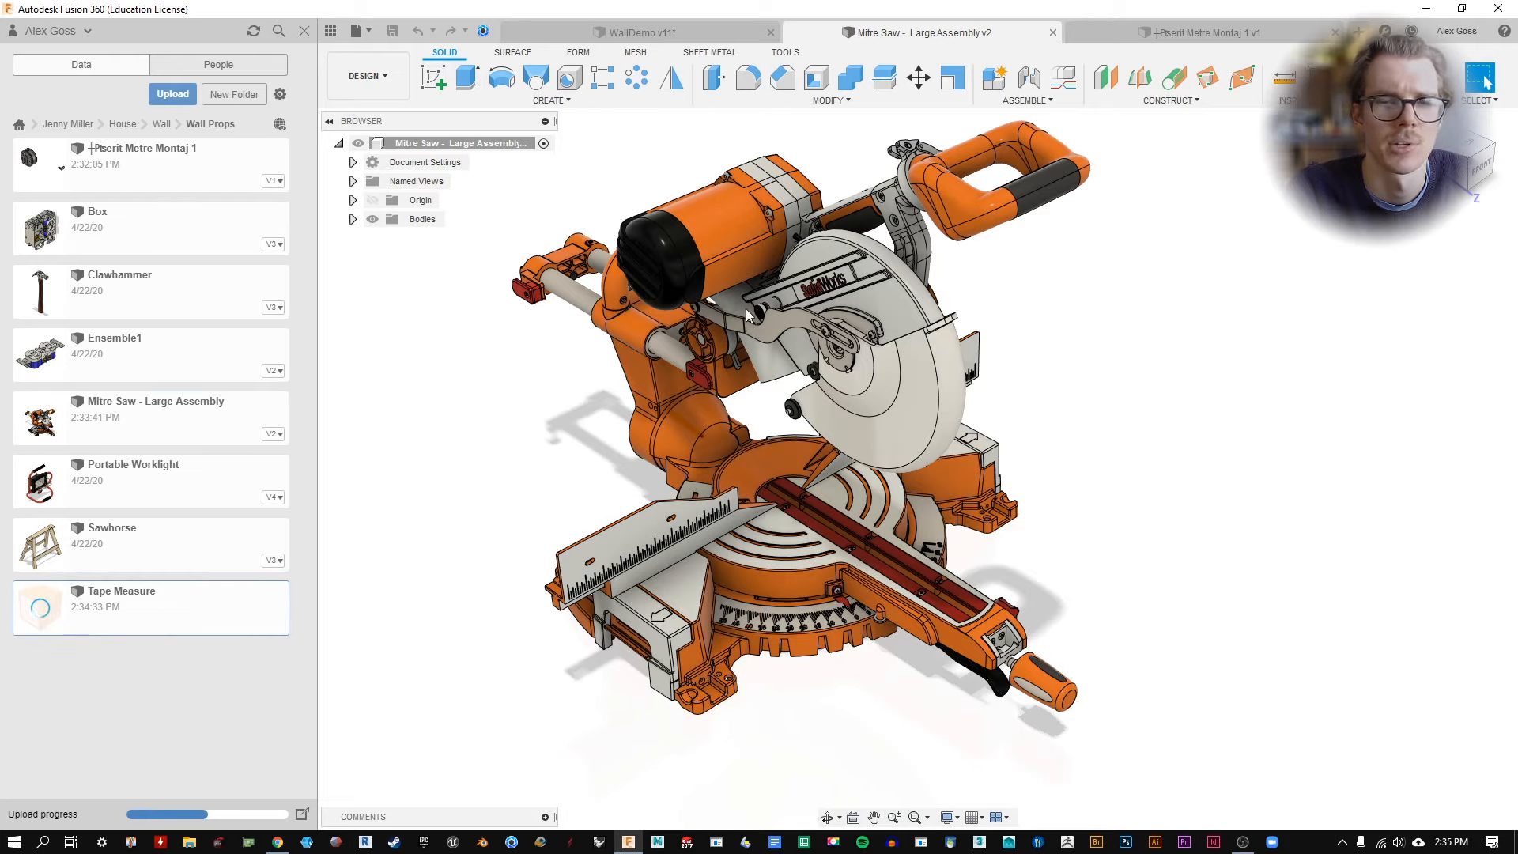
pyautogui.click(1199, 36)
pyautogui.click(1336, 33)
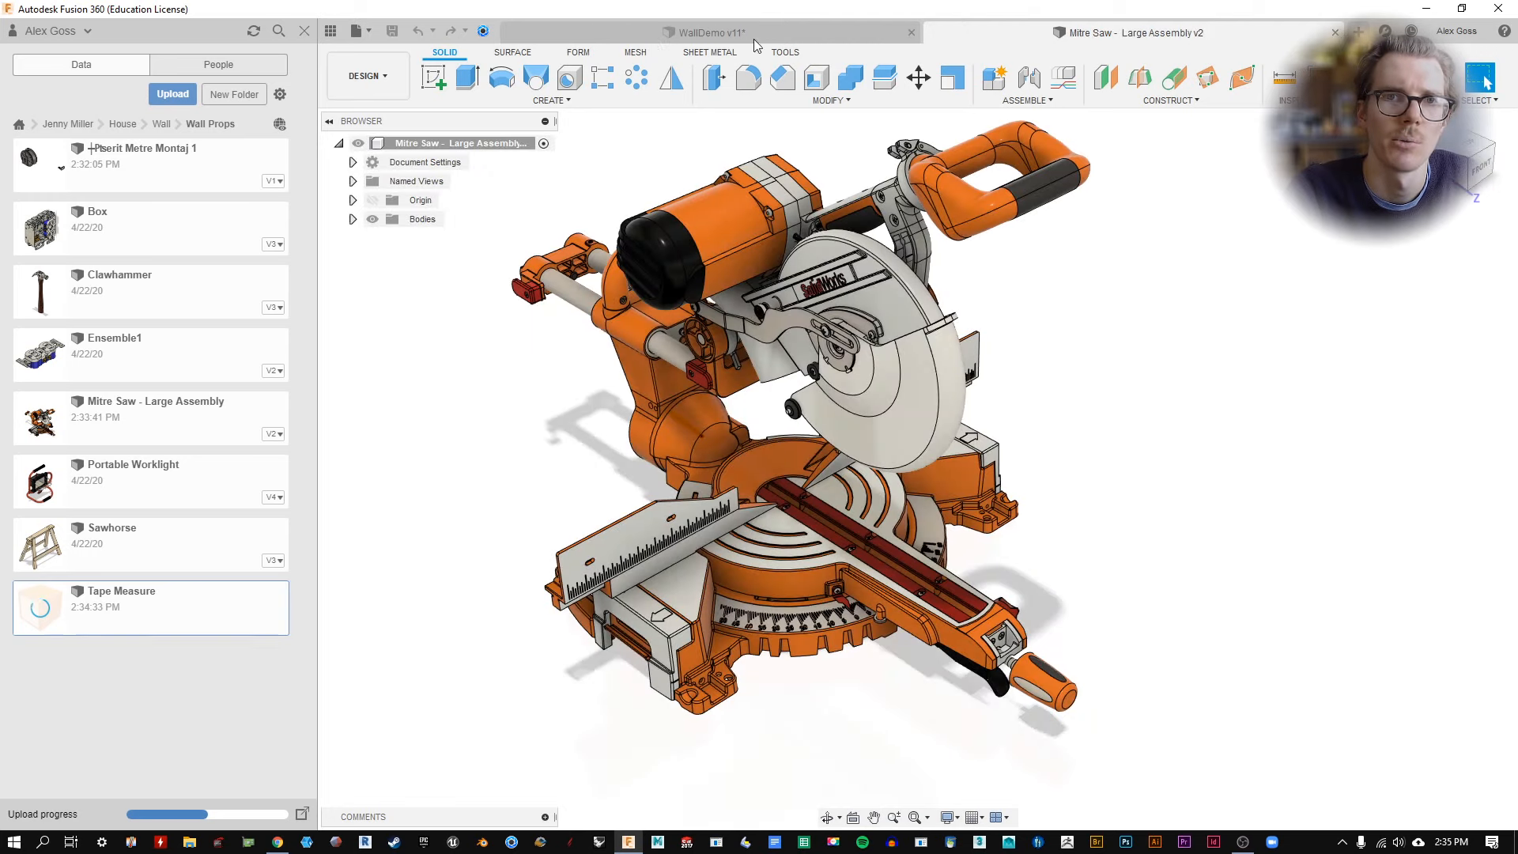
# Insert the Mitre Saw - Large Assembly into the WallDemo design and dismiss the File Explorer window covering it.
pyautogui.click(754, 36)
pyautogui.rightClick(188, 419)
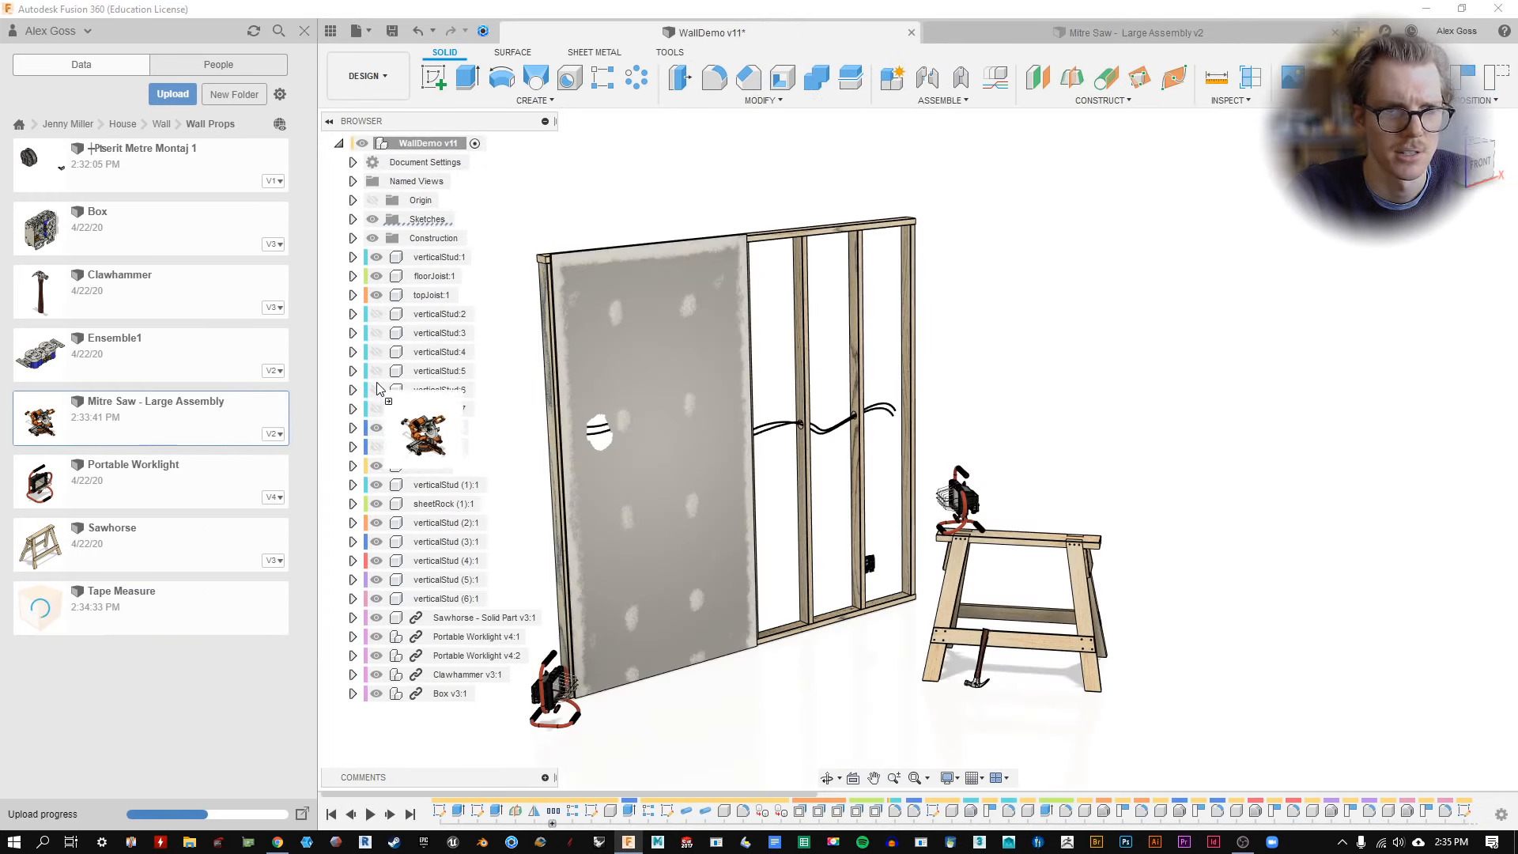
pyautogui.moveTo(125, 421); pyautogui.dragTo(1077, 420)
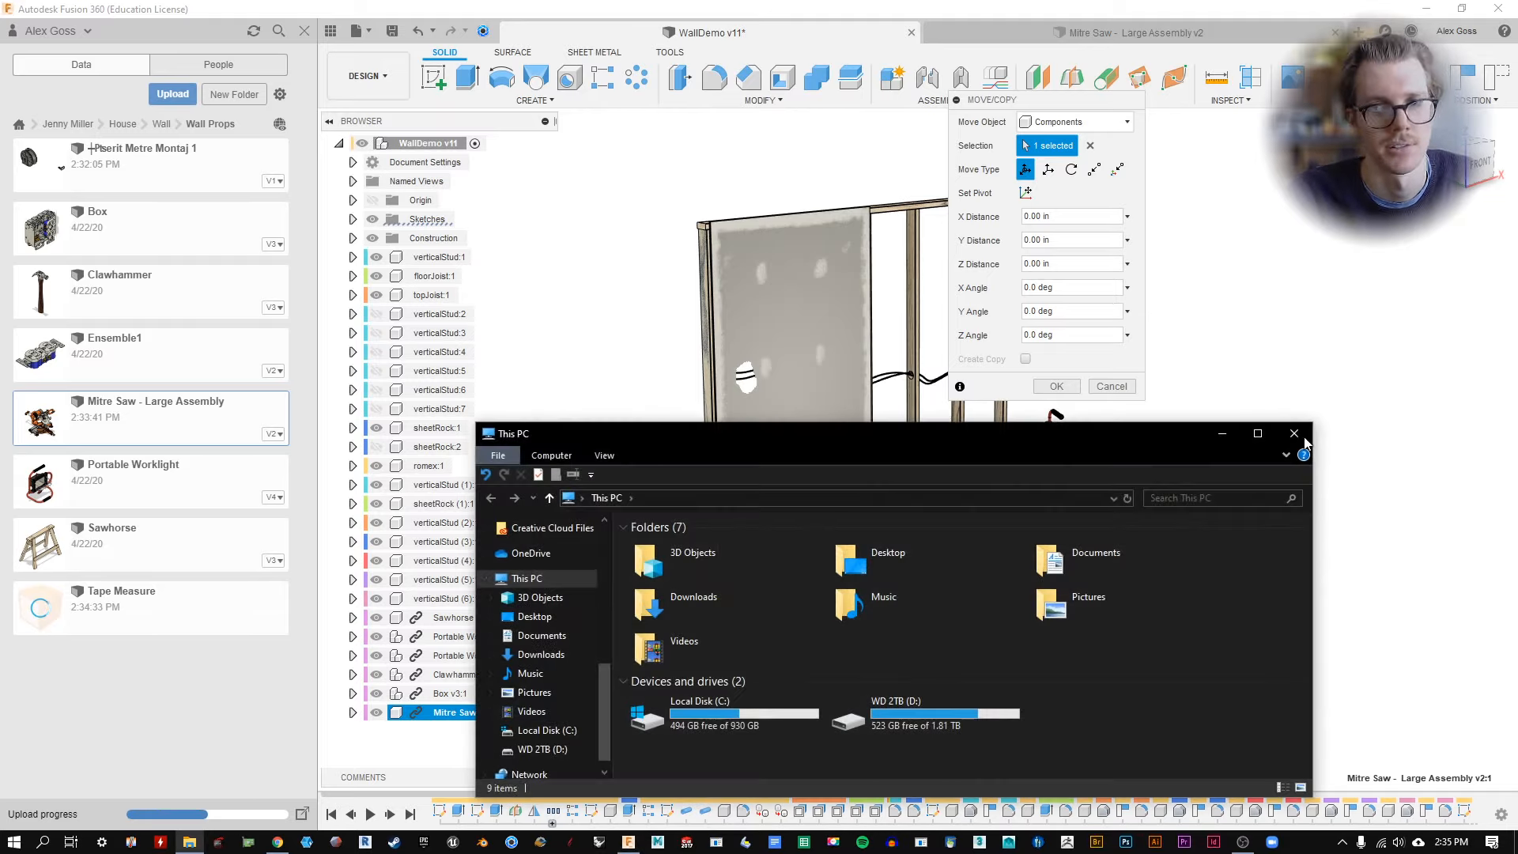
pyautogui.click(1299, 435)
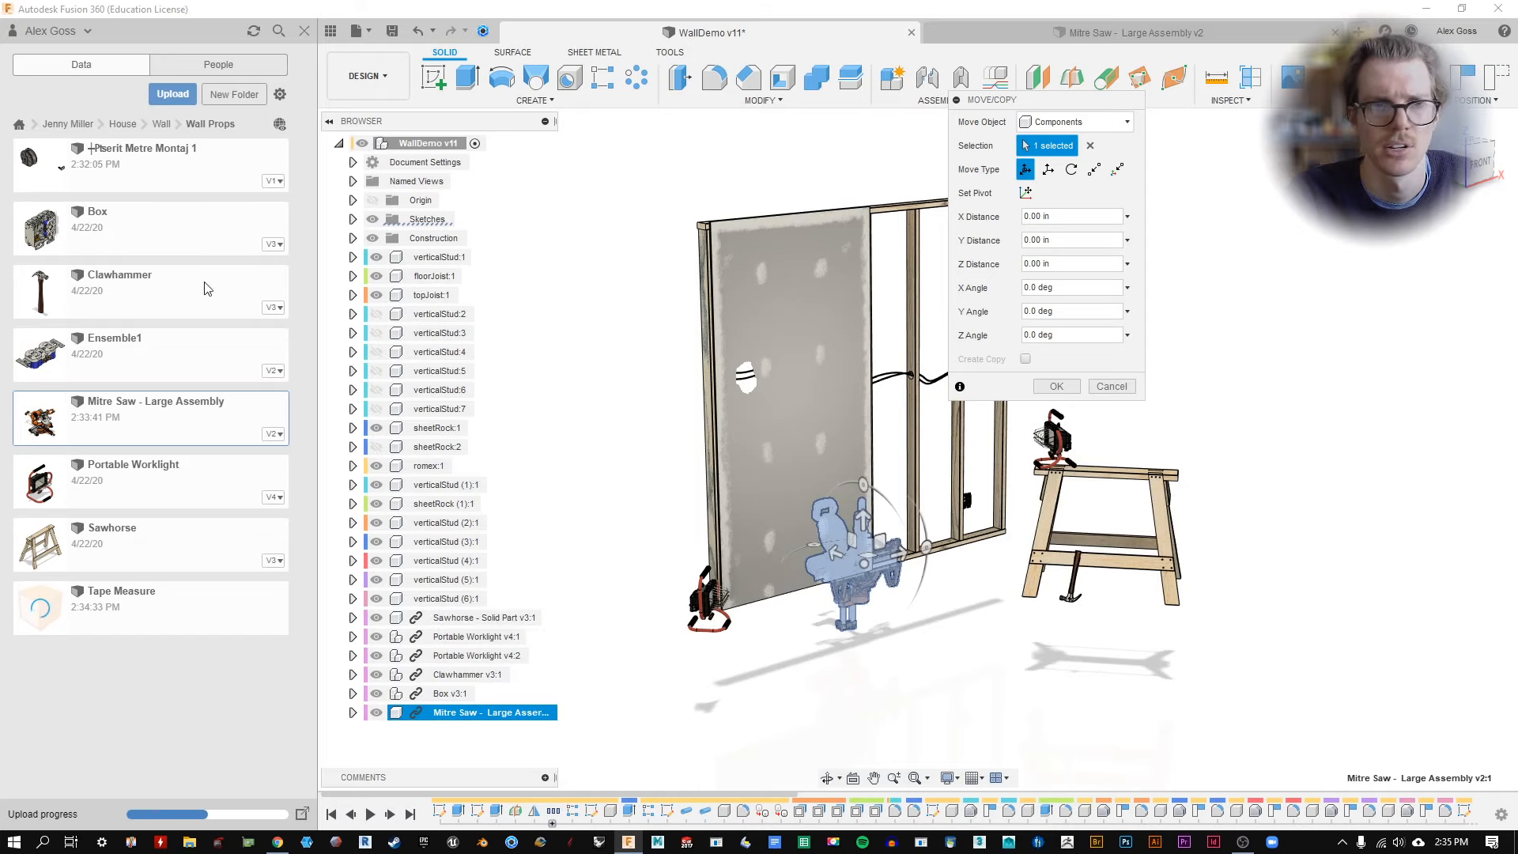
# Rotate the inserted mitre saw 90 degrees about the X axis to stand it upright.
pyautogui.keyDown('shift'); pyautogui.moveTo(778, 454); pyautogui.dragTo(898, 480, button='middle'); pyautogui.keyUp('shift')
pyautogui.moveTo(825, 500); pyautogui.dragTo(939, 604)
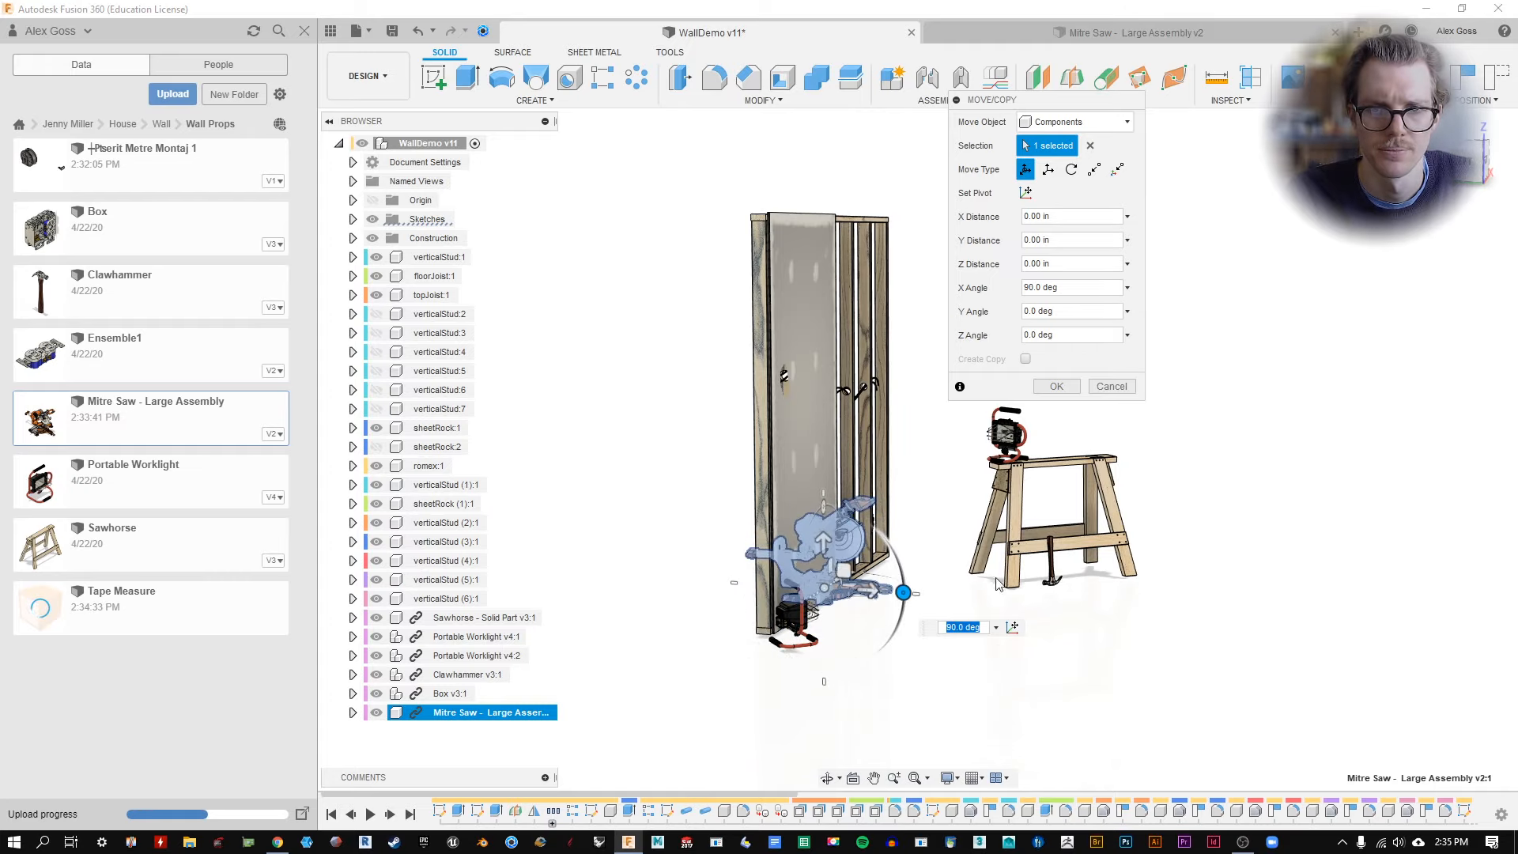
pyautogui.keyDown('shift'); pyautogui.moveTo(1158, 492); pyautogui.dragTo(1024, 552, button='middle'); pyautogui.keyUp('shift')
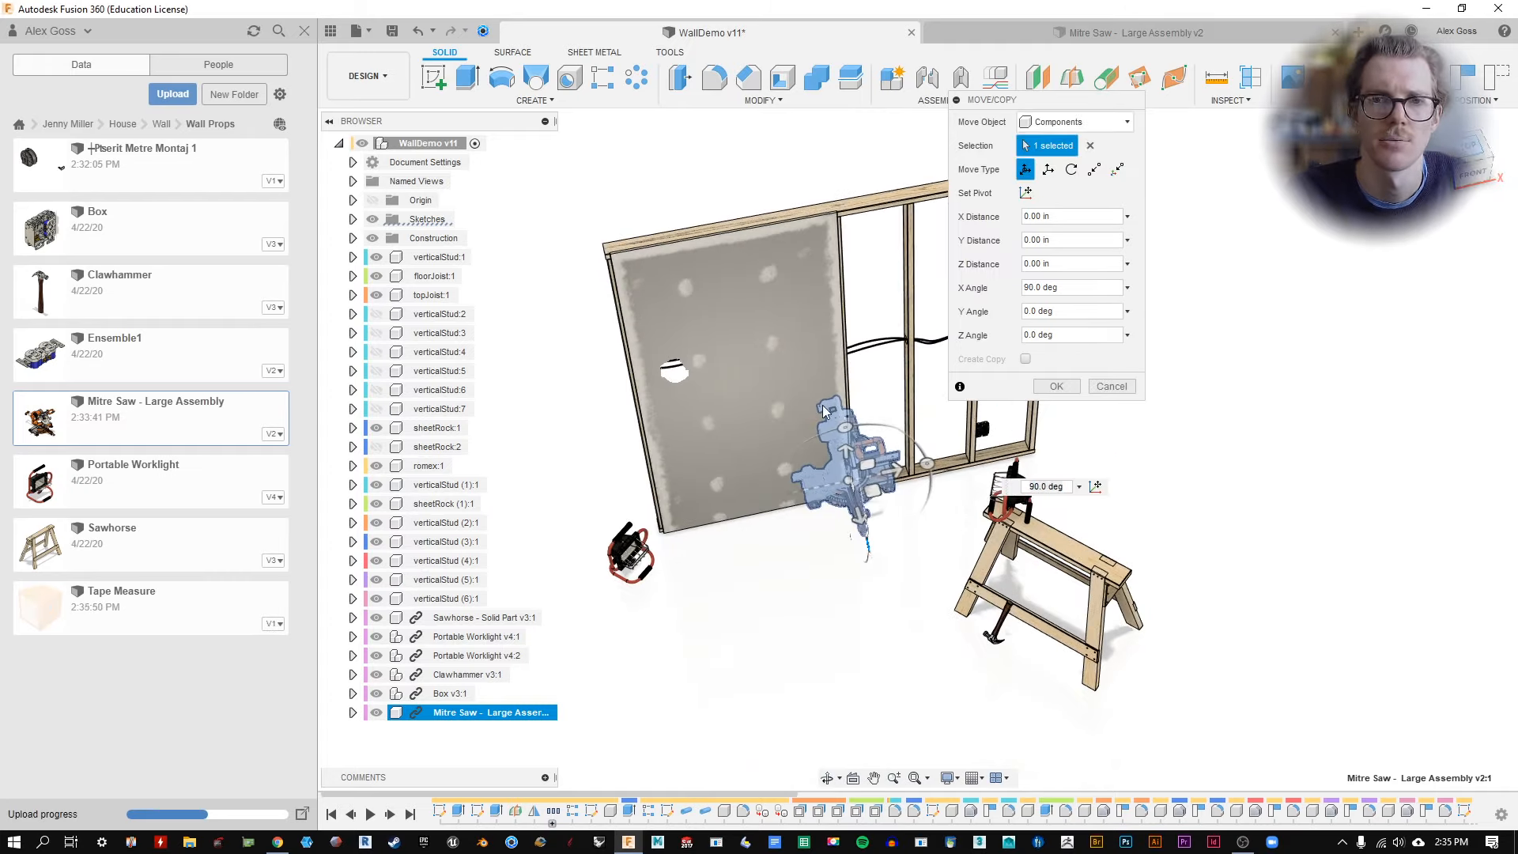
# In the top view, move the mitre saw between the wall and the sawhorse, about -31.03 in along X and 35.45 in along Z.
pyautogui.click(1475, 152)
pyautogui.moveTo(1069, 105); pyautogui.dragTo(1347, 214)
pyautogui.moveTo(900, 347); pyautogui.dragTo(1142, 515)
pyautogui.moveTo(1101, 452); pyautogui.dragTo(892, 431)
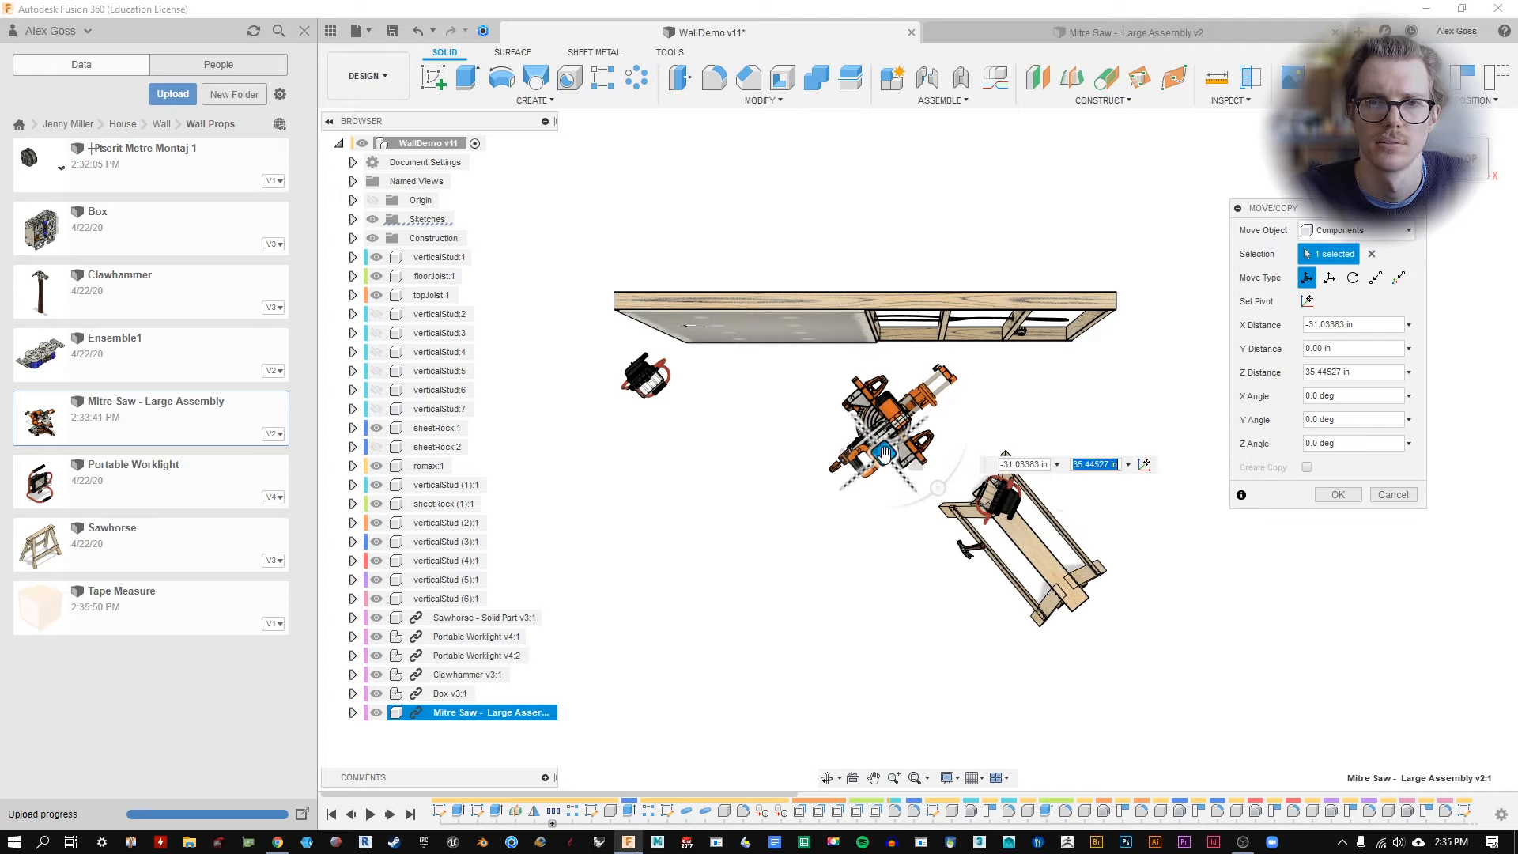
pyautogui.click(1338, 494)
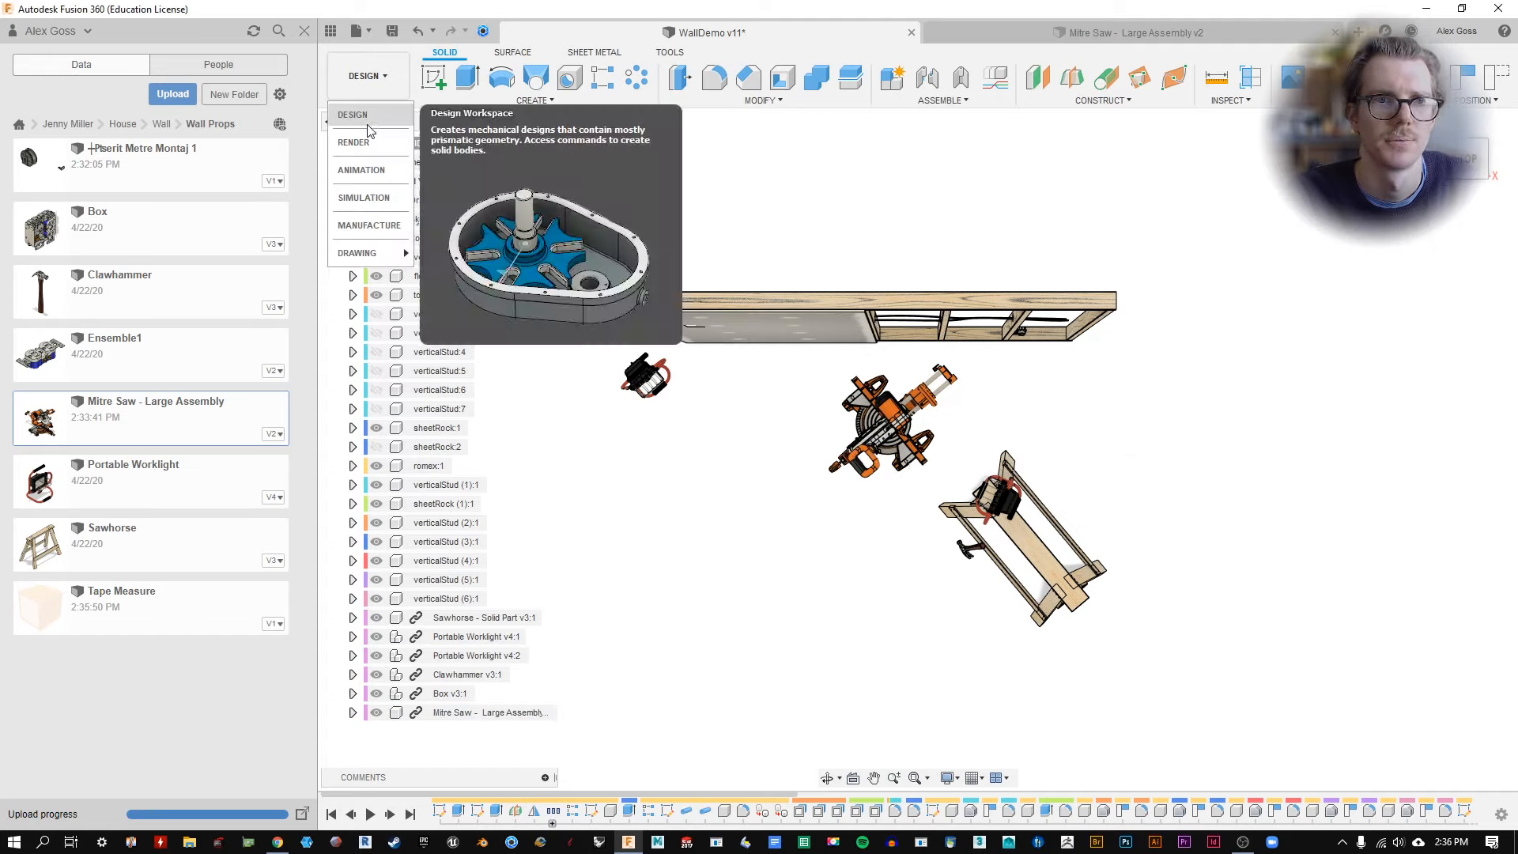
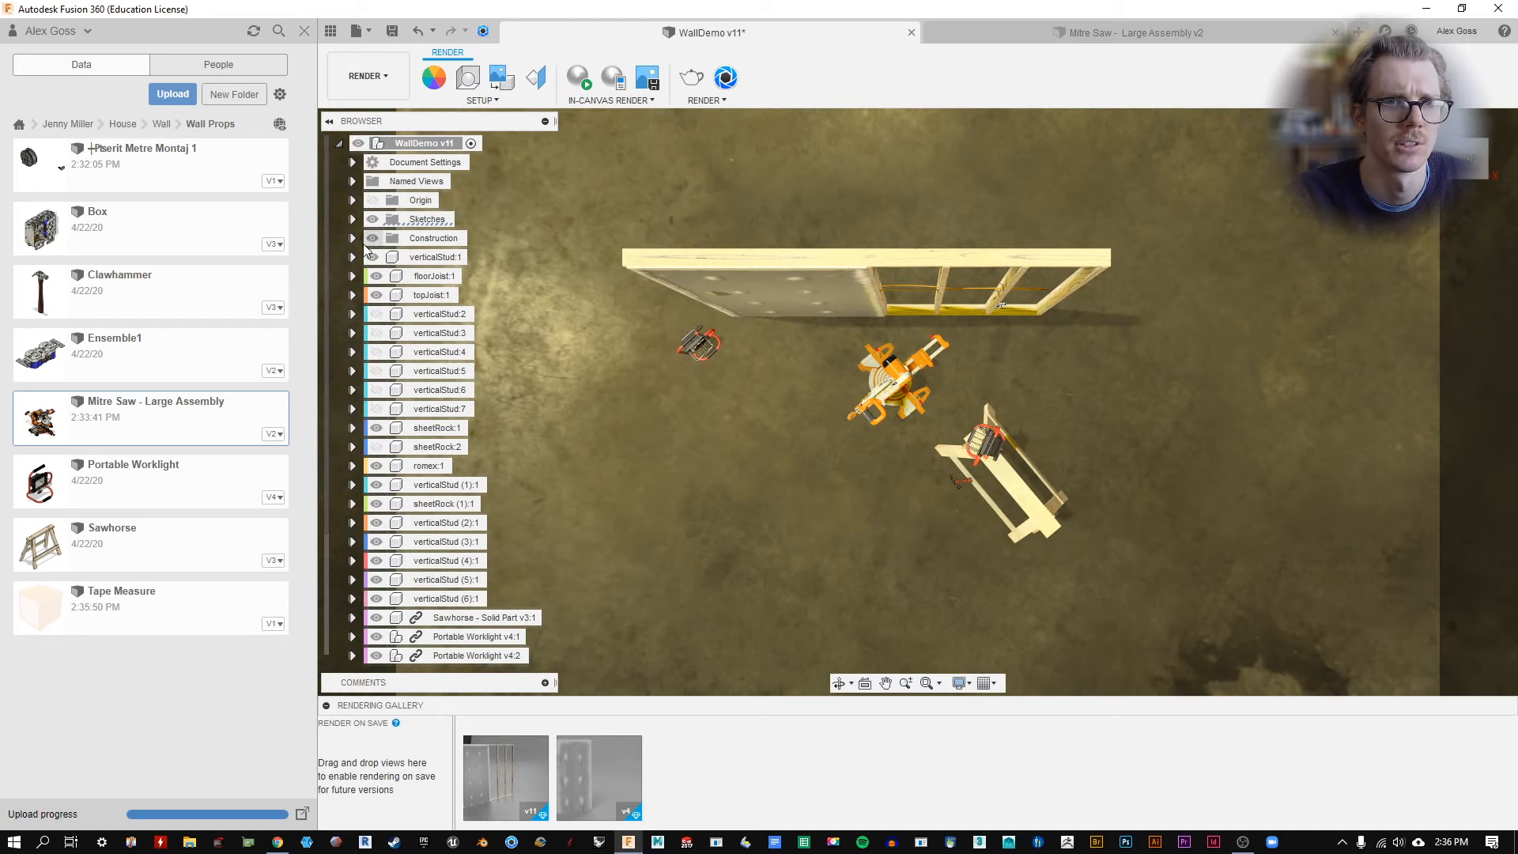
# Restore the Render 4-24 named view and hide the data panel.
pyautogui.click(352, 181)
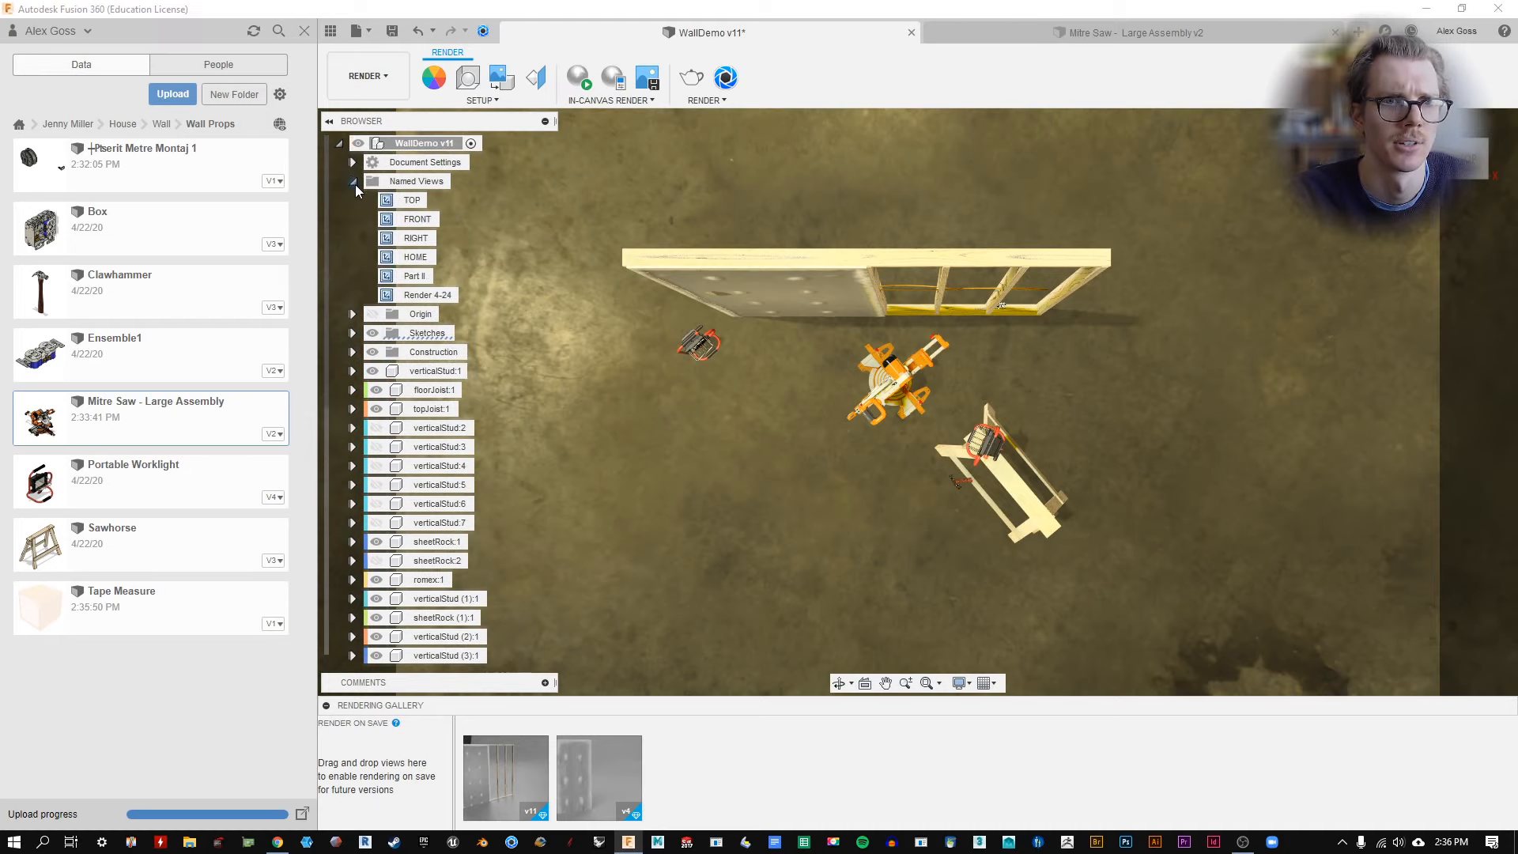
pyautogui.doubleClick(427, 297)
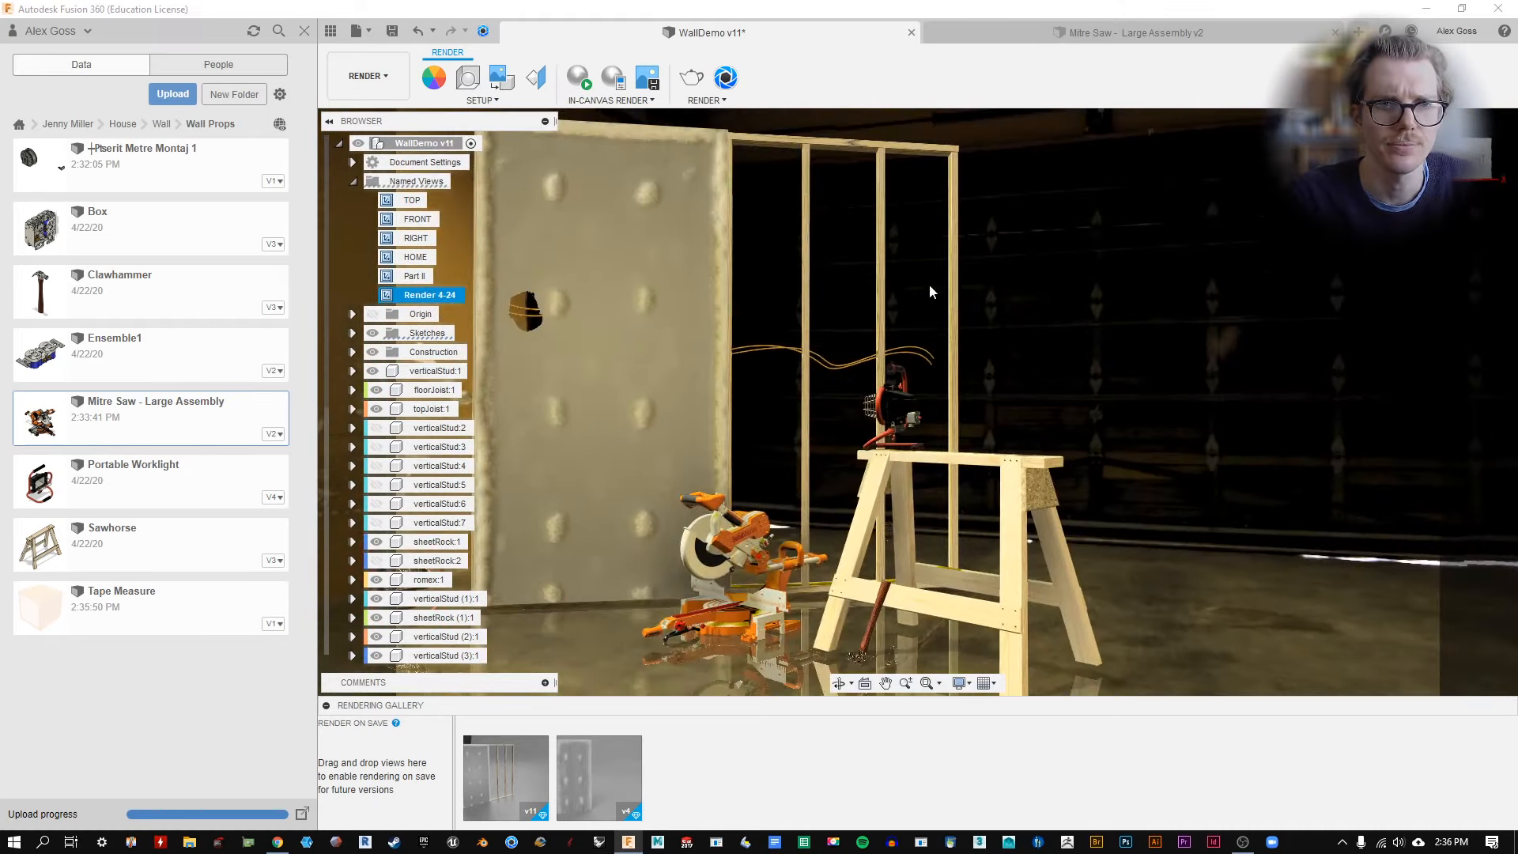
pyautogui.click(304, 32)
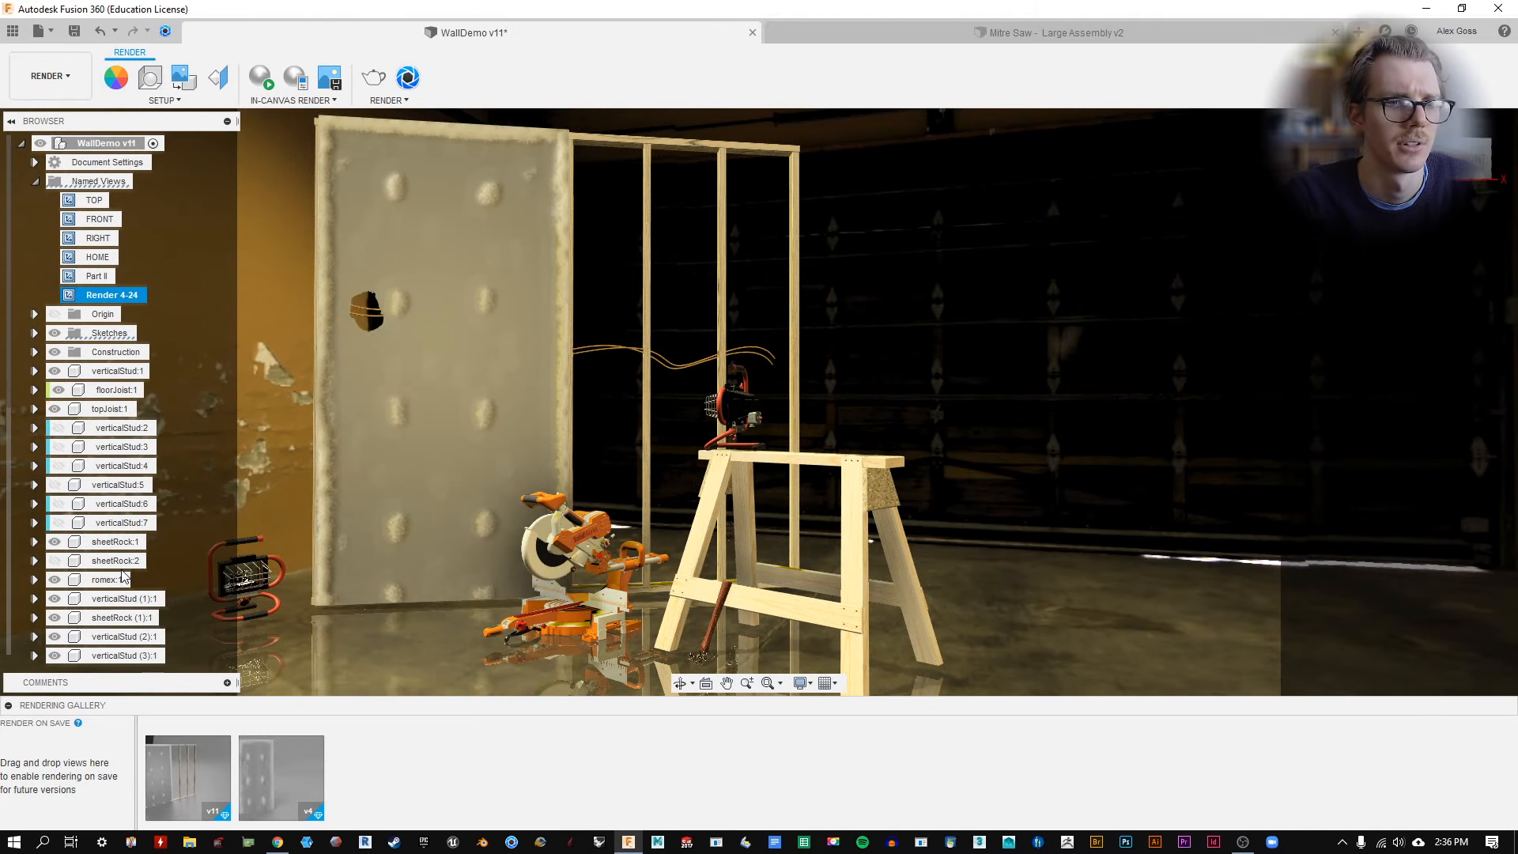
pyautogui.scroll(-3, 130, 639)
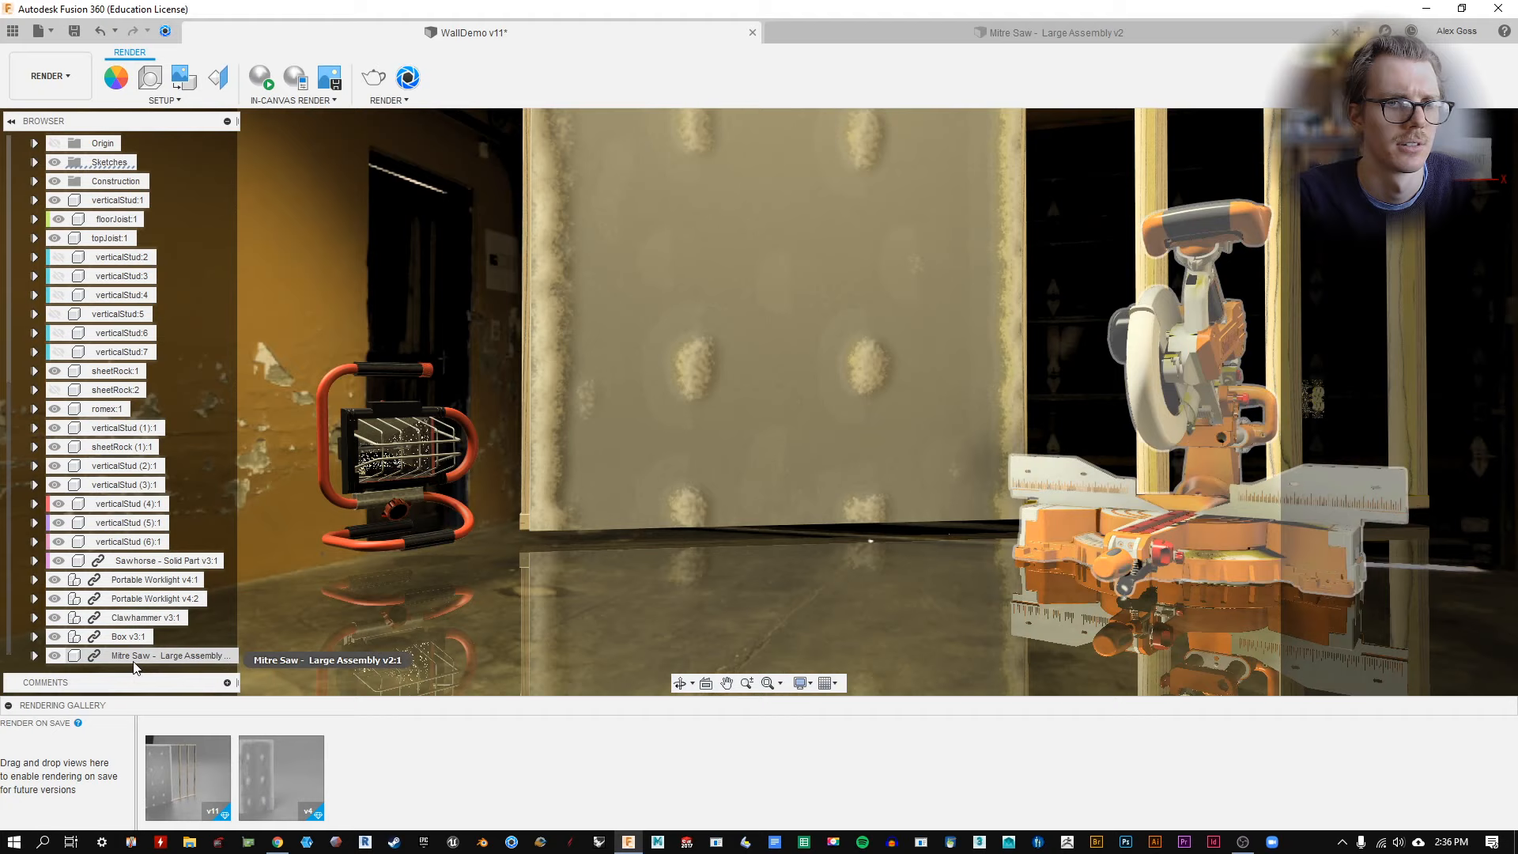
pyautogui.click(136, 658)
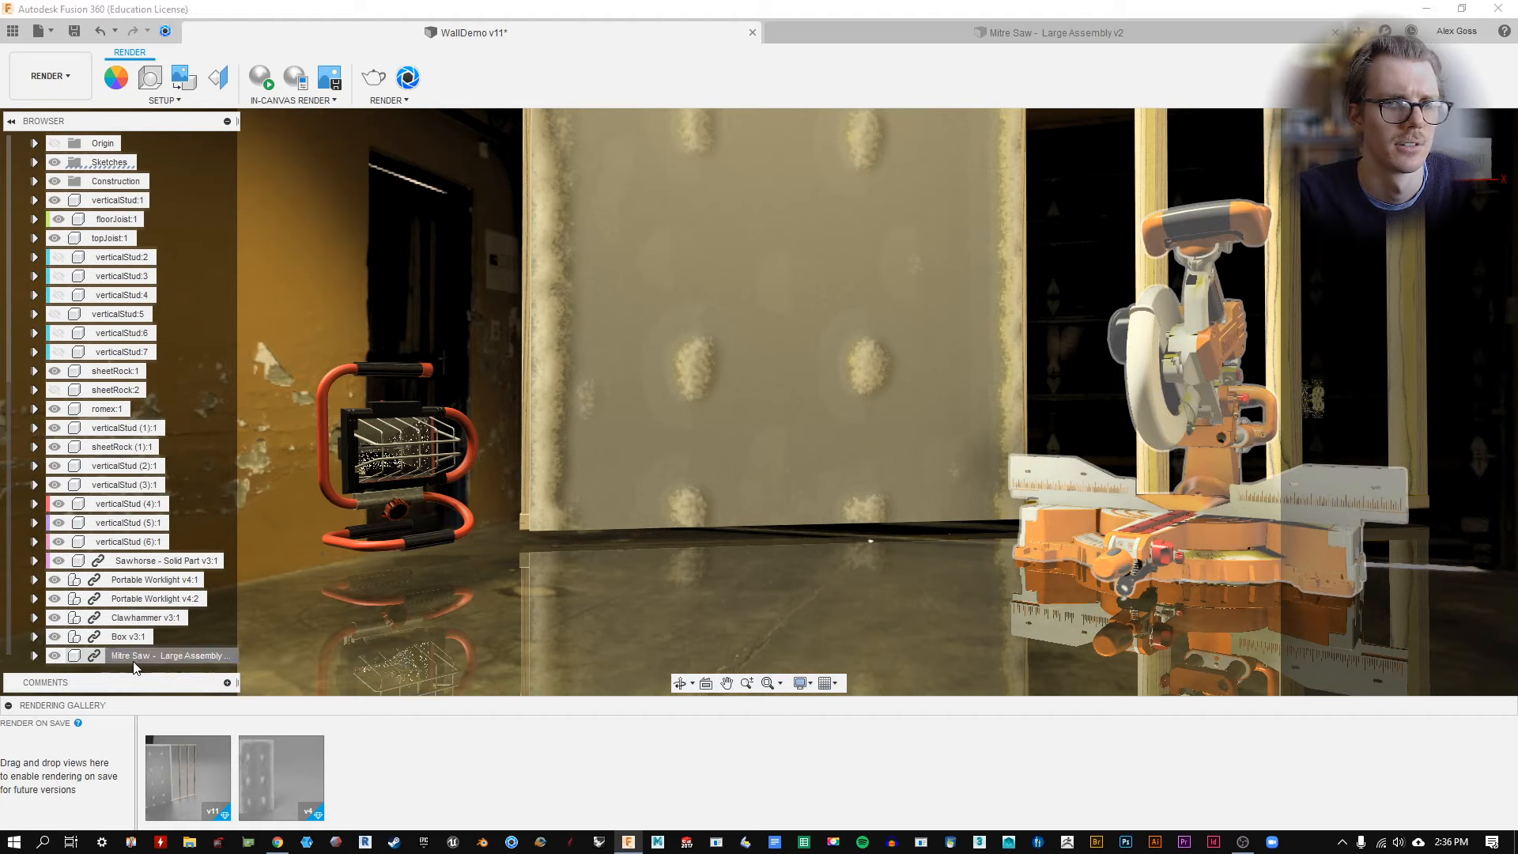
pyautogui.scroll(3, 97, 196)
pyautogui.click(101, 278)
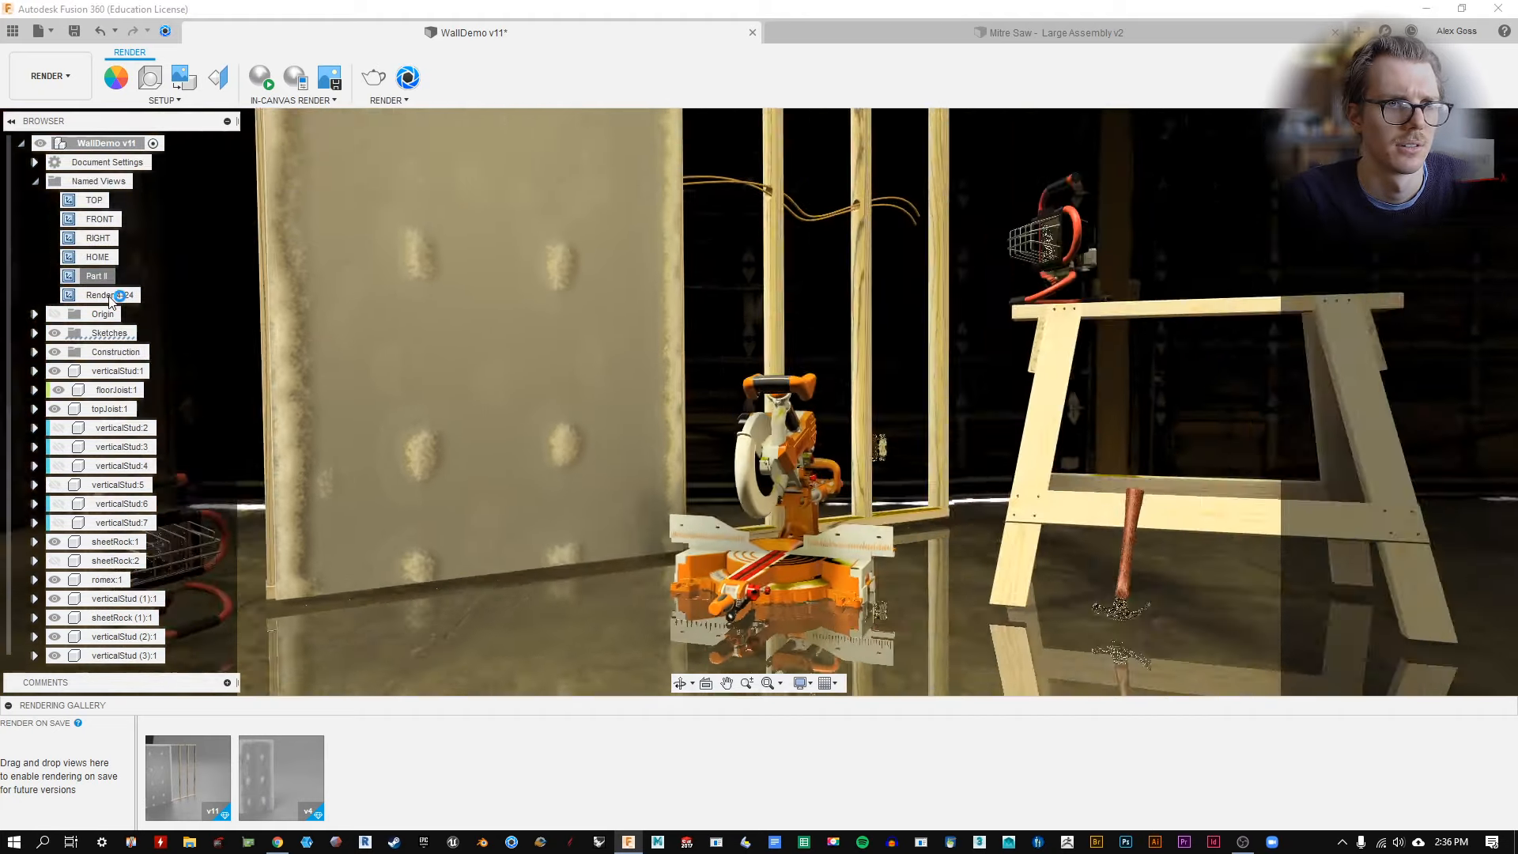
pyautogui.click(111, 298)
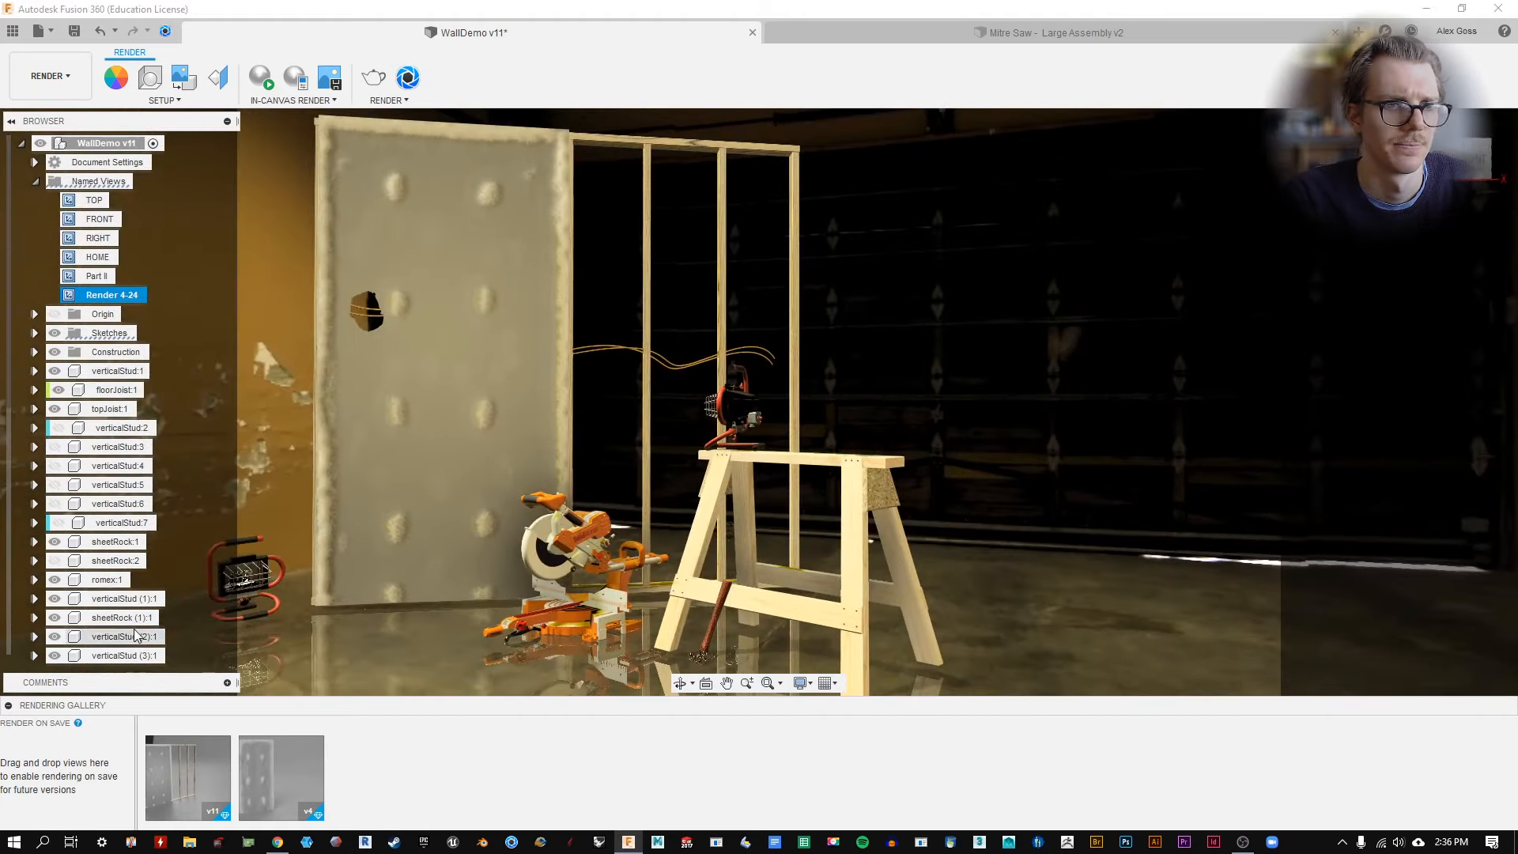
# Move the mitre saw to the open floor on the far side of the sawhorse, about 70.92 in along X and -51.10 in along Z.
pyautogui.scroll(-3, 131, 656)
pyautogui.click(130, 656)
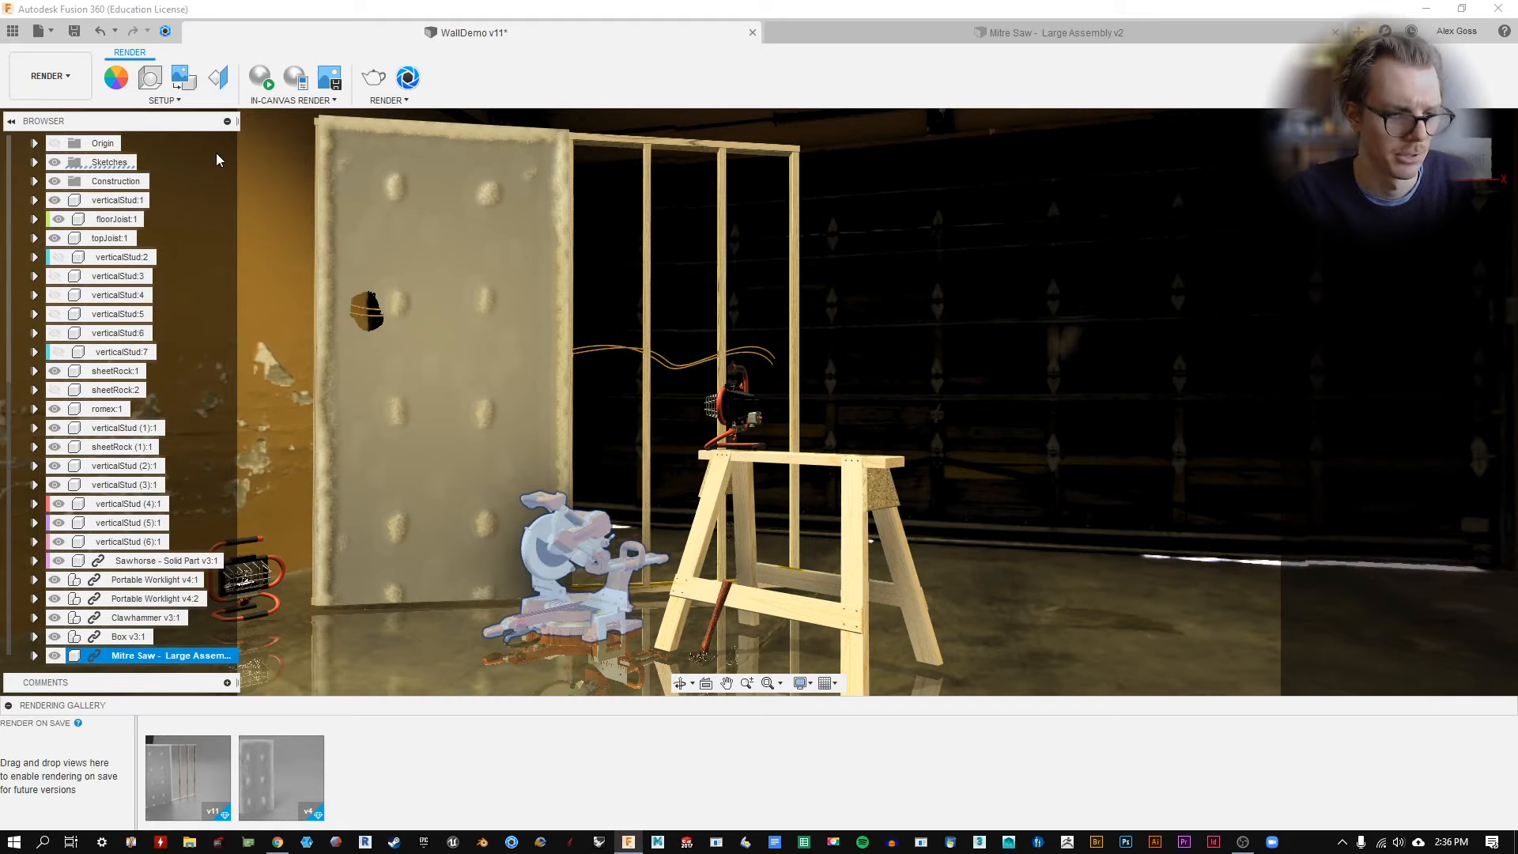
pyautogui.press('m')
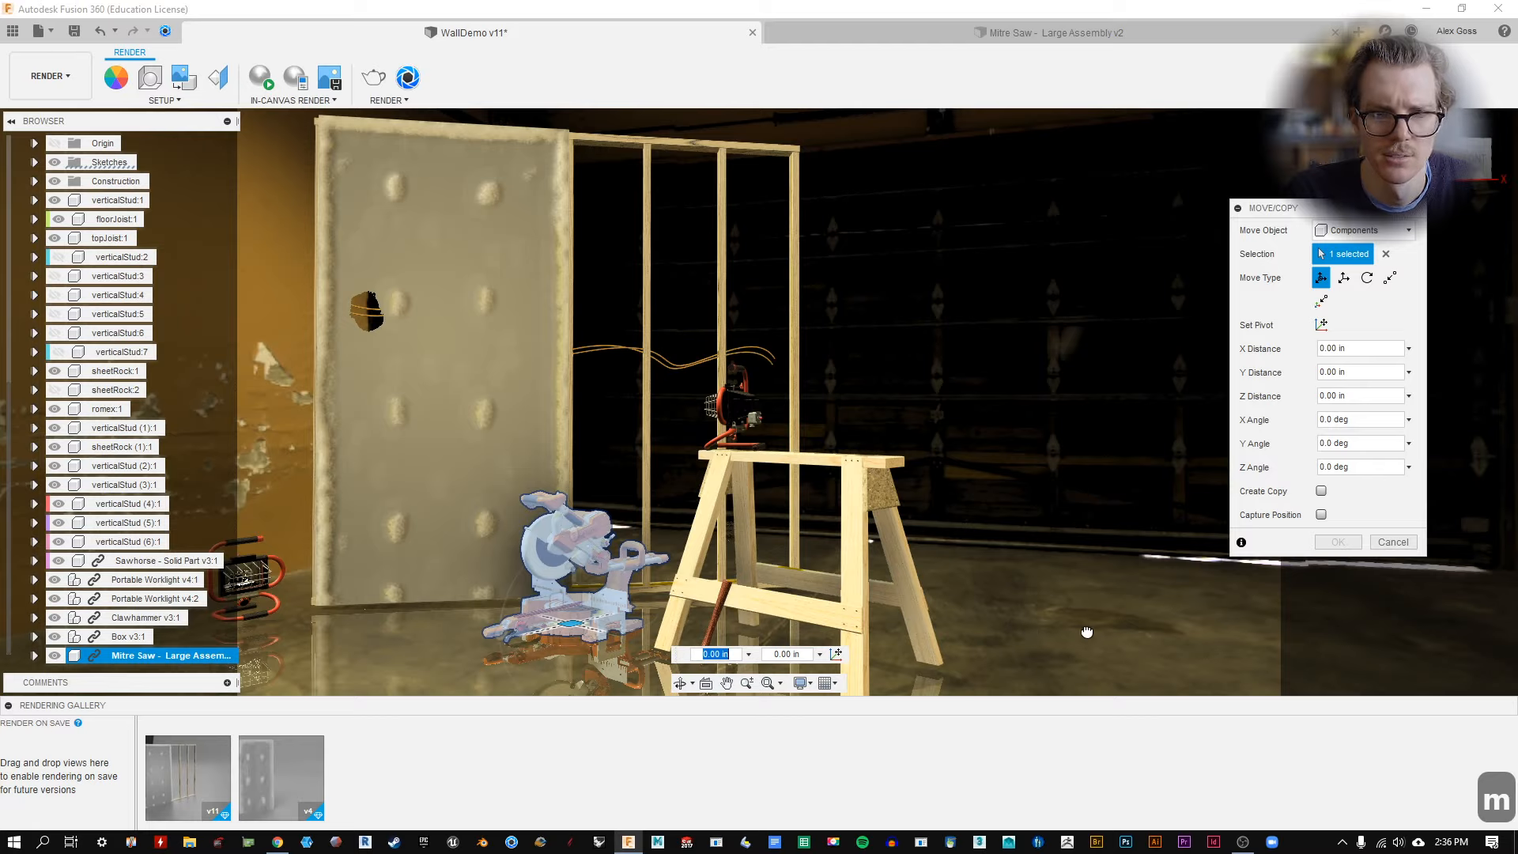
pyautogui.moveTo(1087, 633); pyautogui.dragTo(1086, 635)
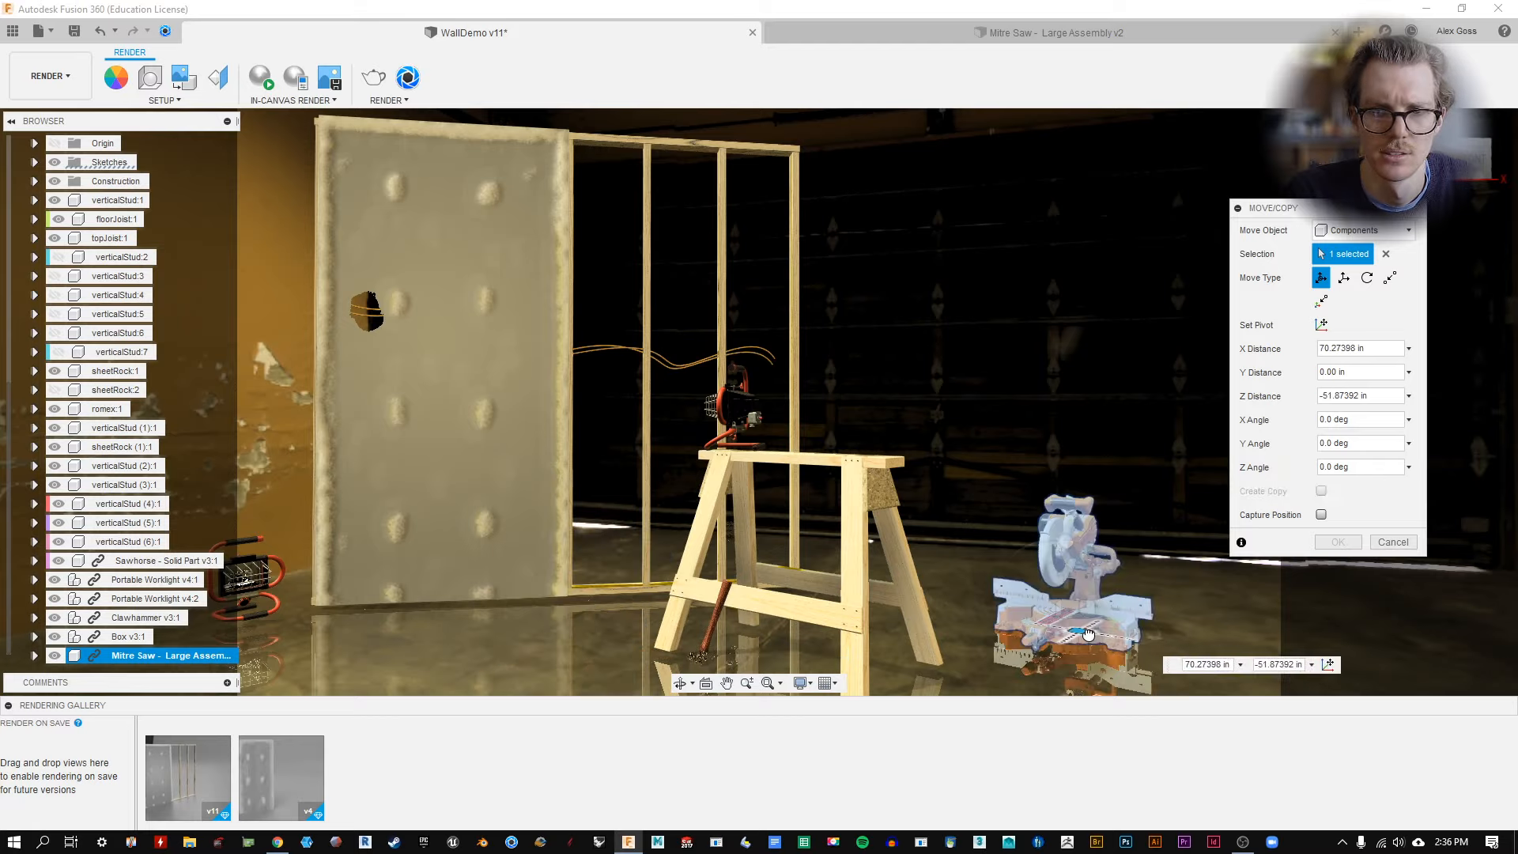
pyautogui.moveTo(1083, 656); pyautogui.dragTo(1085, 659)
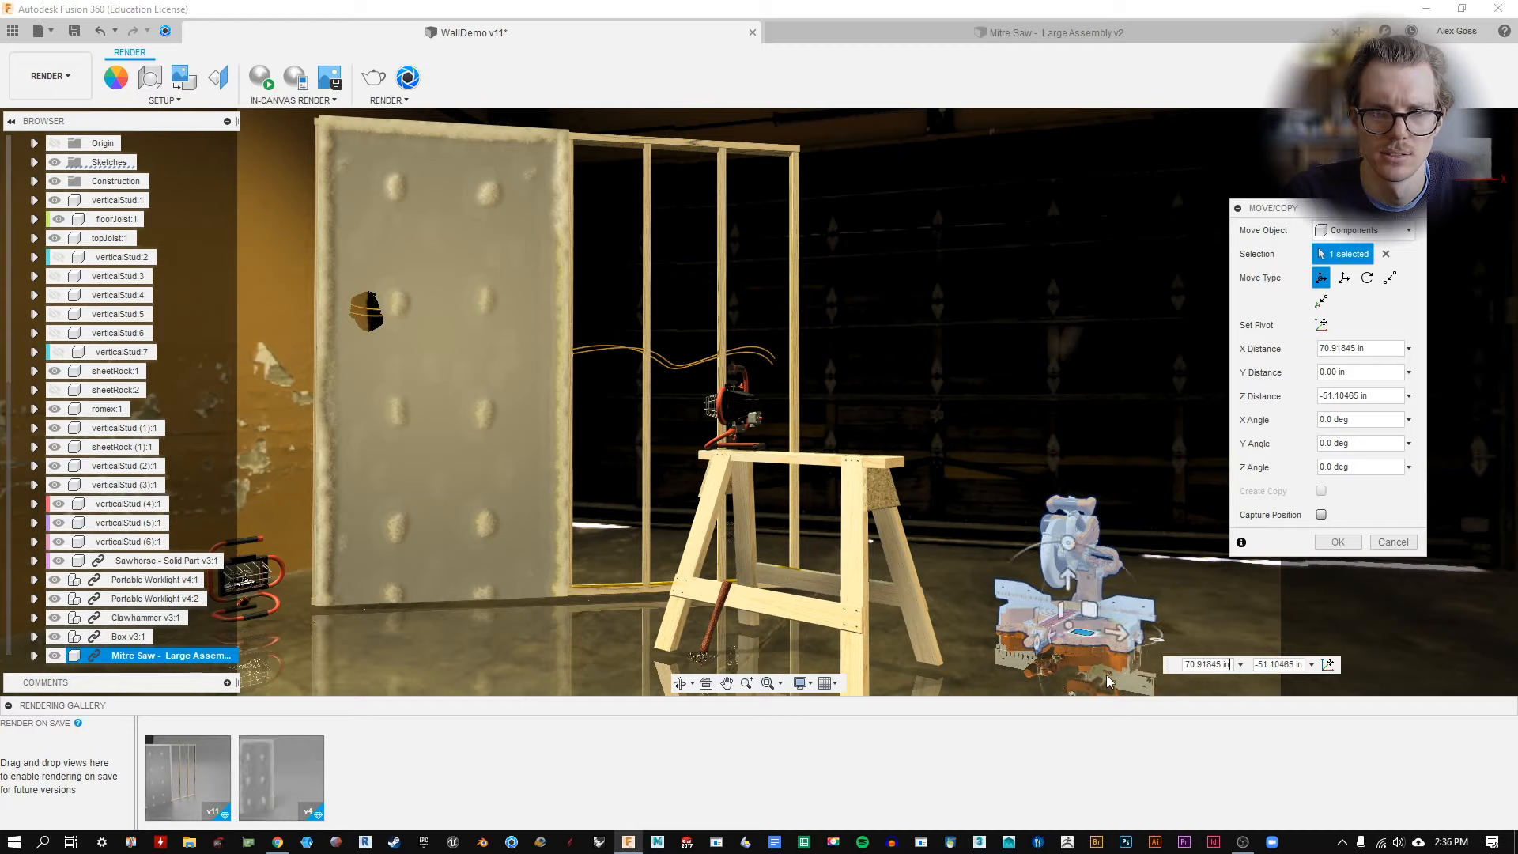
pyautogui.click(1338, 542)
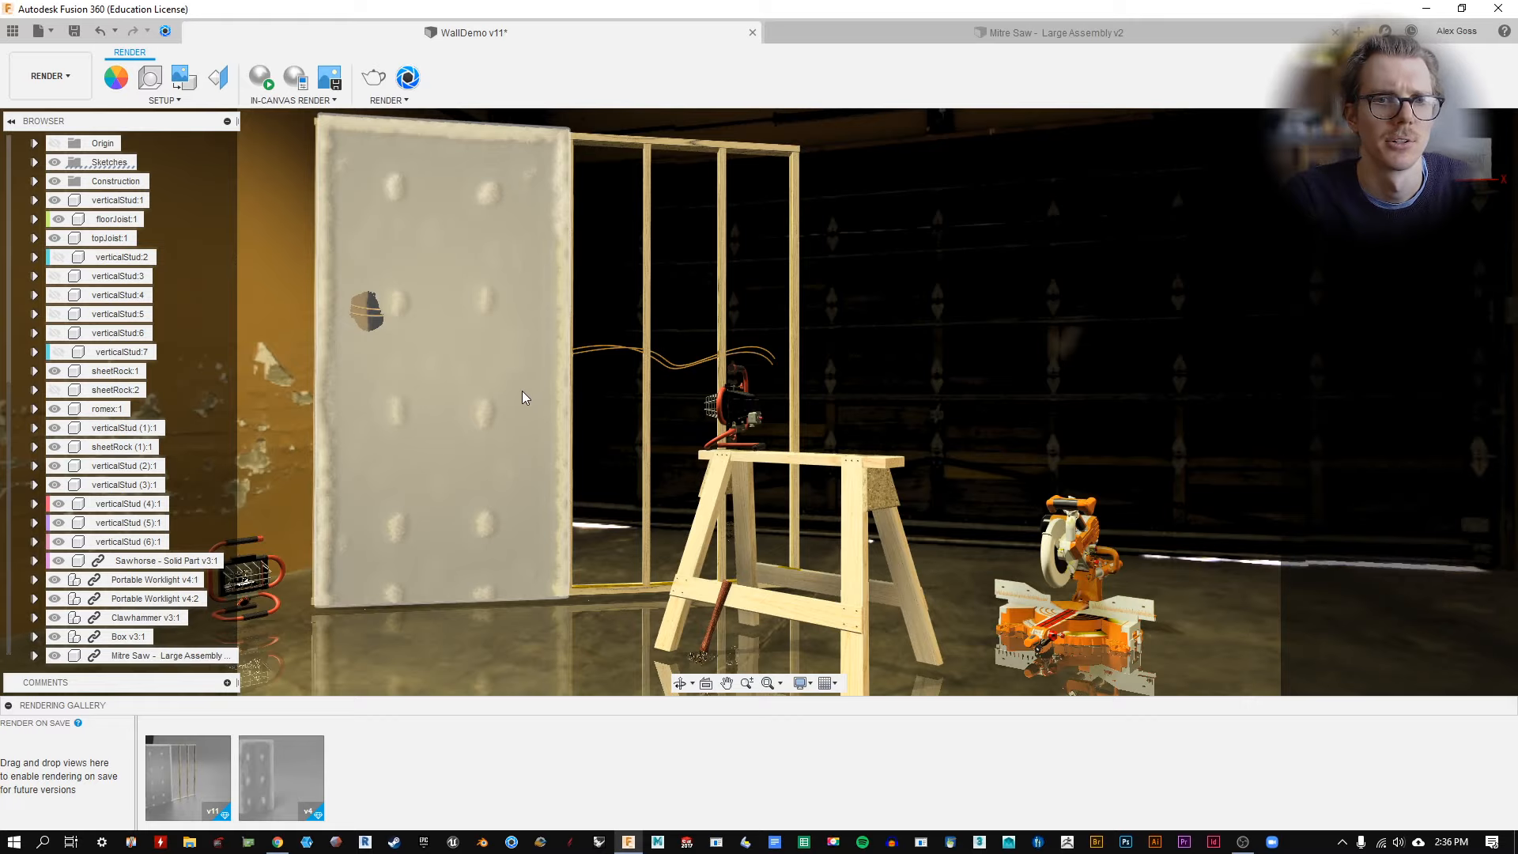
# Reframe the camera slightly wider so the wall, floor worklight, sawhorse and mitre saw all fit in the shot.
pyautogui.scroll(-2, 522, 390)
pyautogui.moveTo(525, 385); pyautogui.dragTo(545, 401, button='middle')
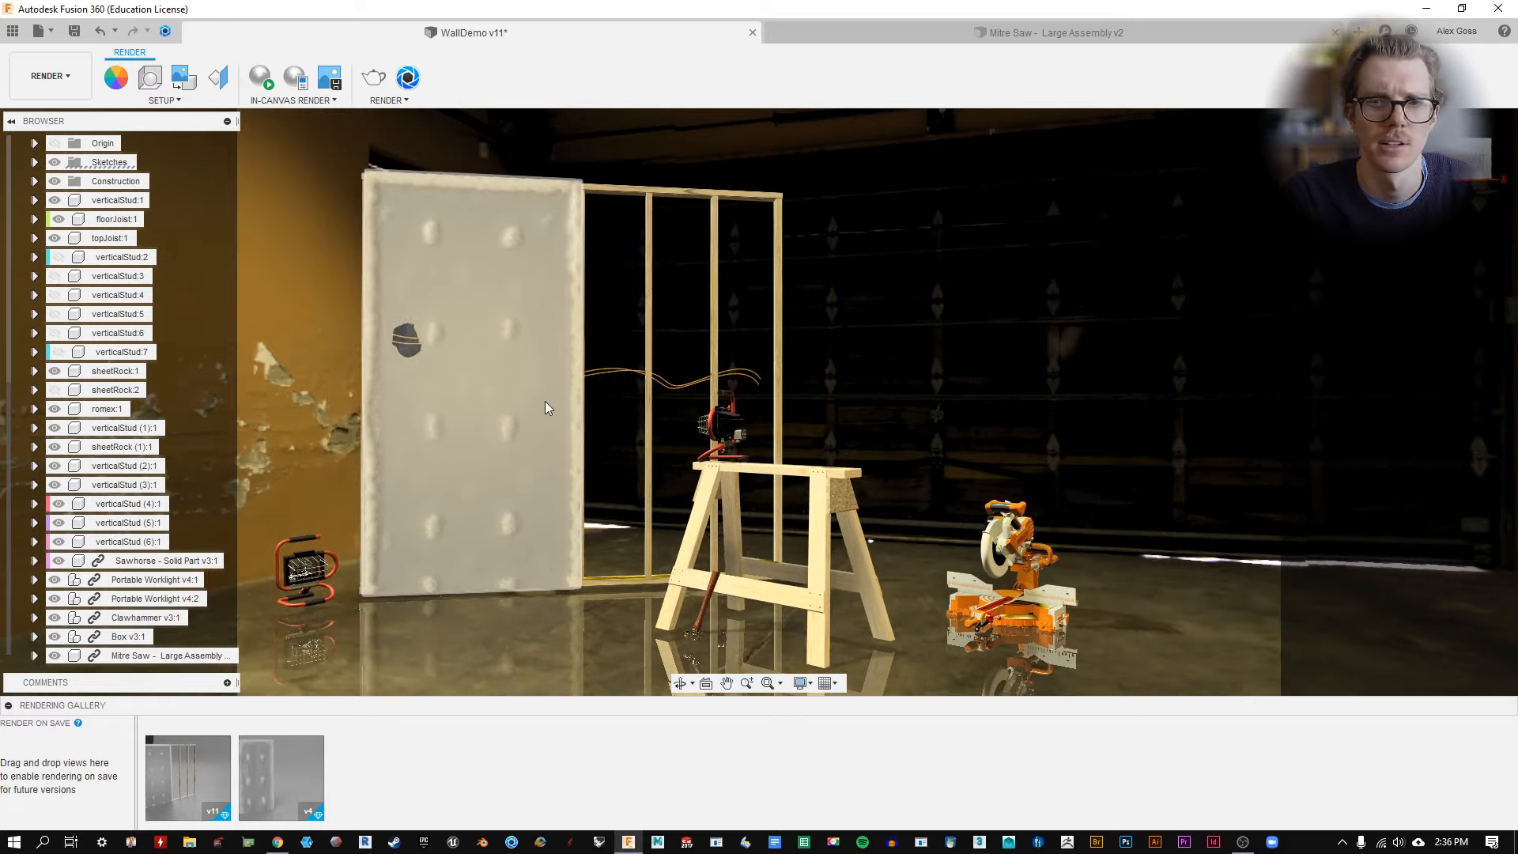
pyautogui.scroll(3, 556, 404)
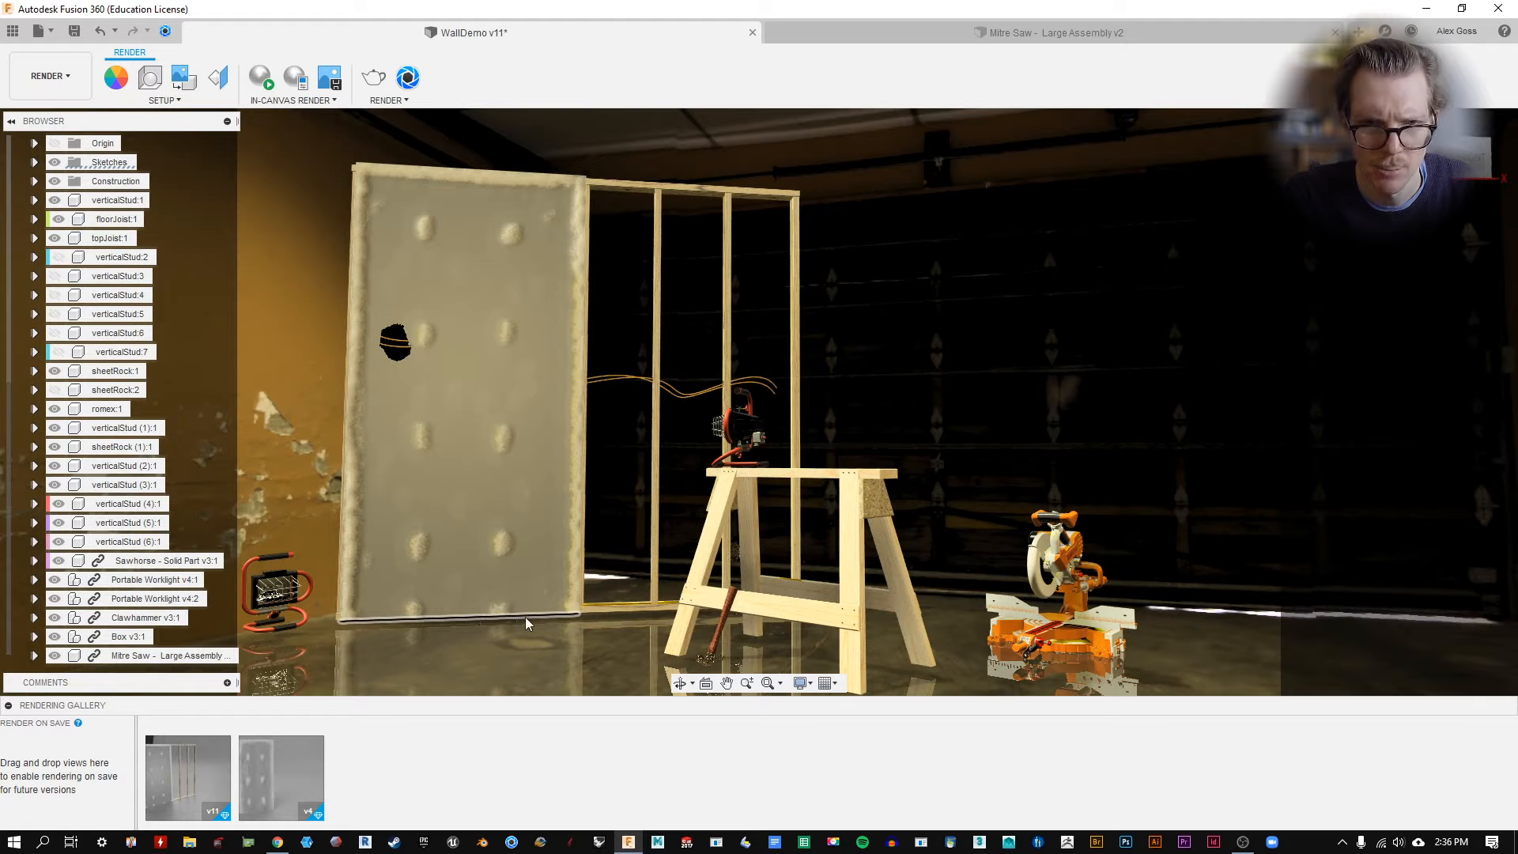
pyautogui.moveTo(776, 538); pyautogui.dragTo(786, 530, button='middle')
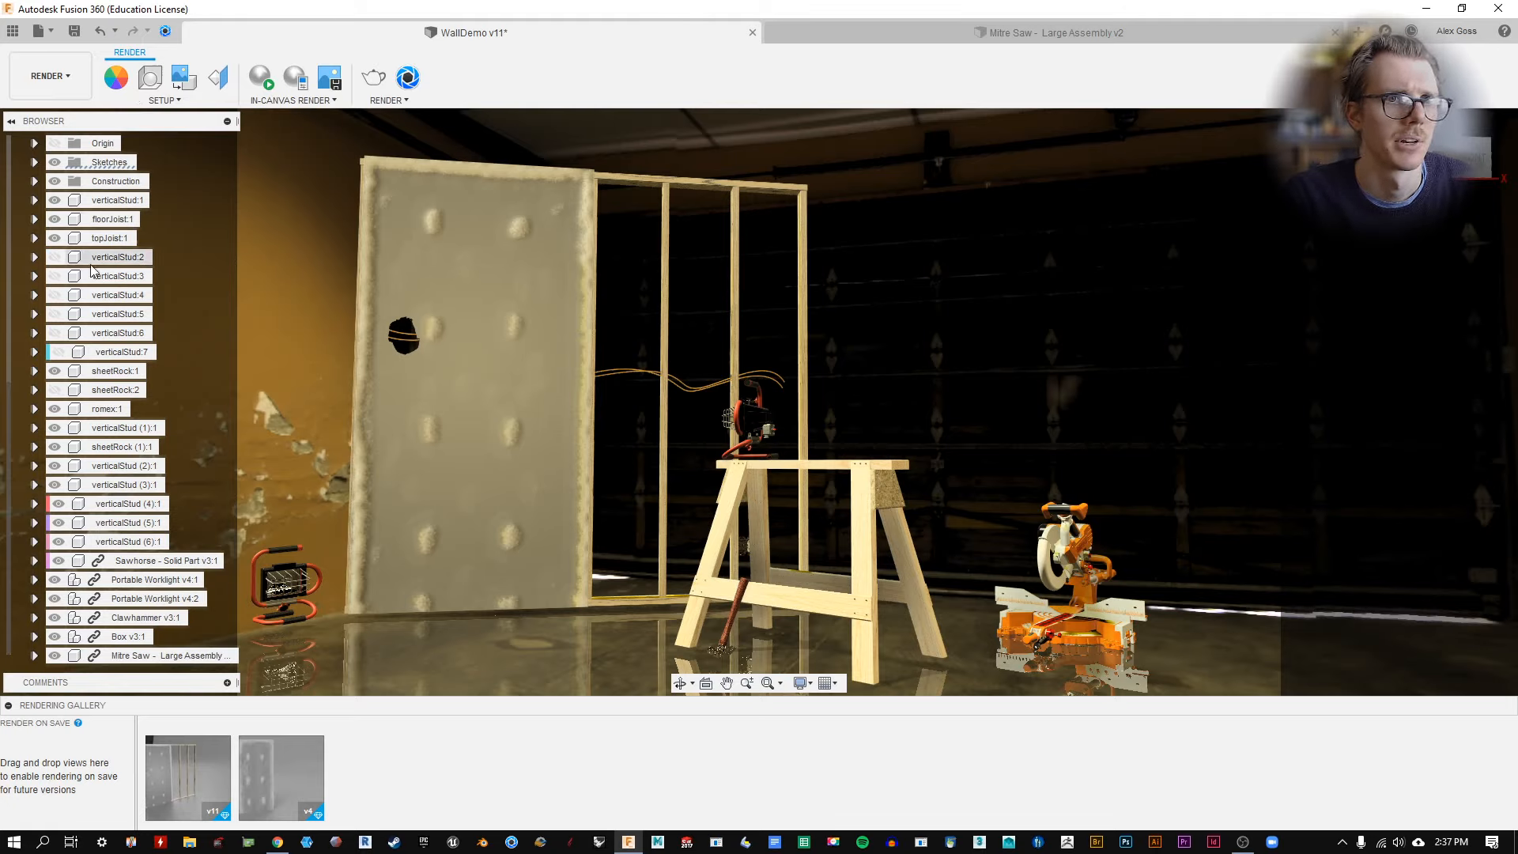
pyautogui.scroll(3, 43, 201)
pyautogui.click(109, 295)
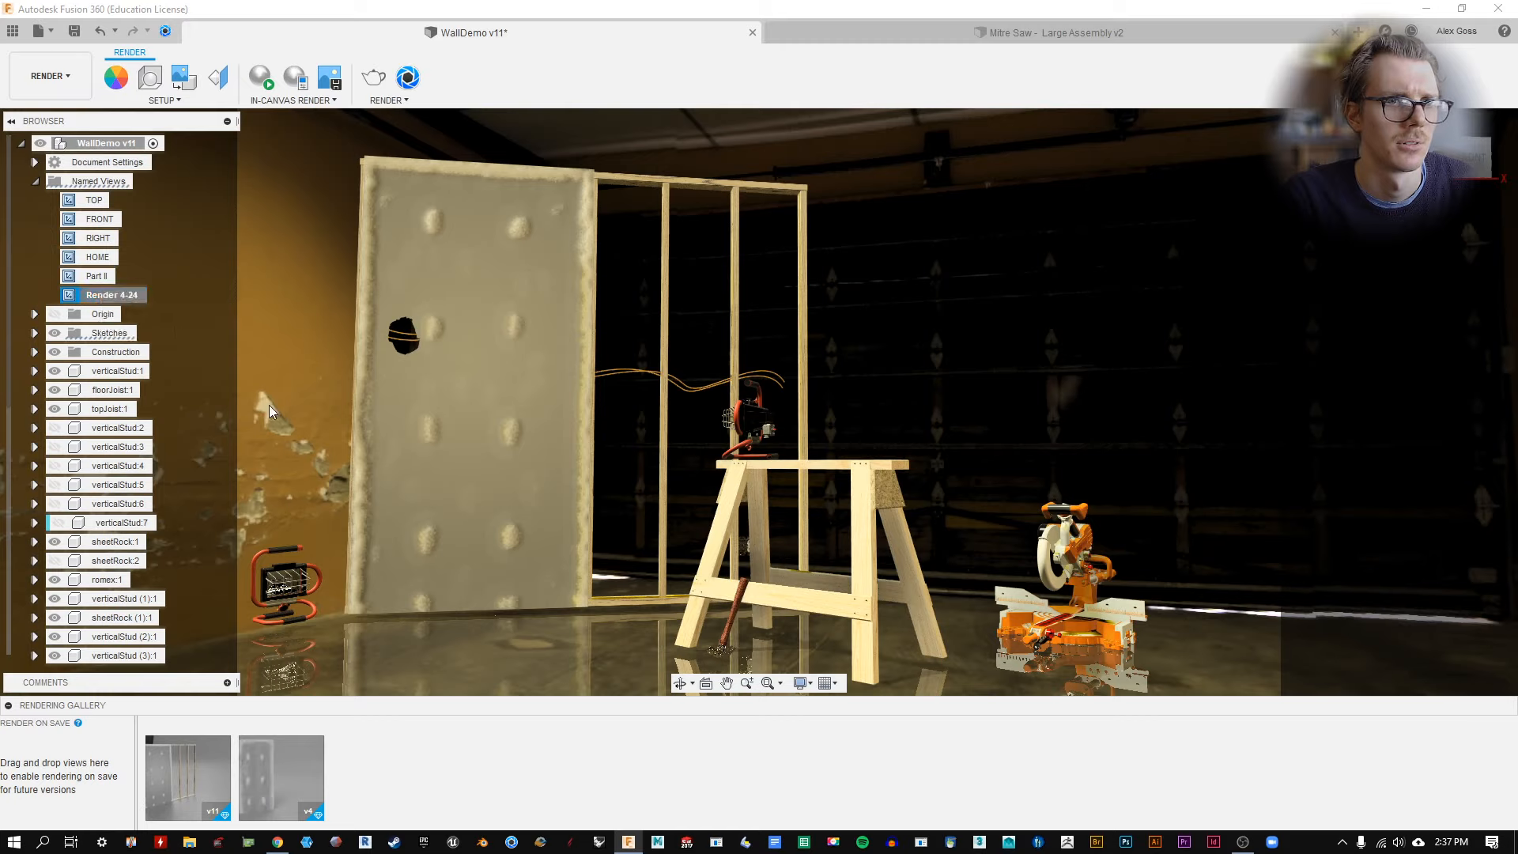
pyautogui.click(51, 76)
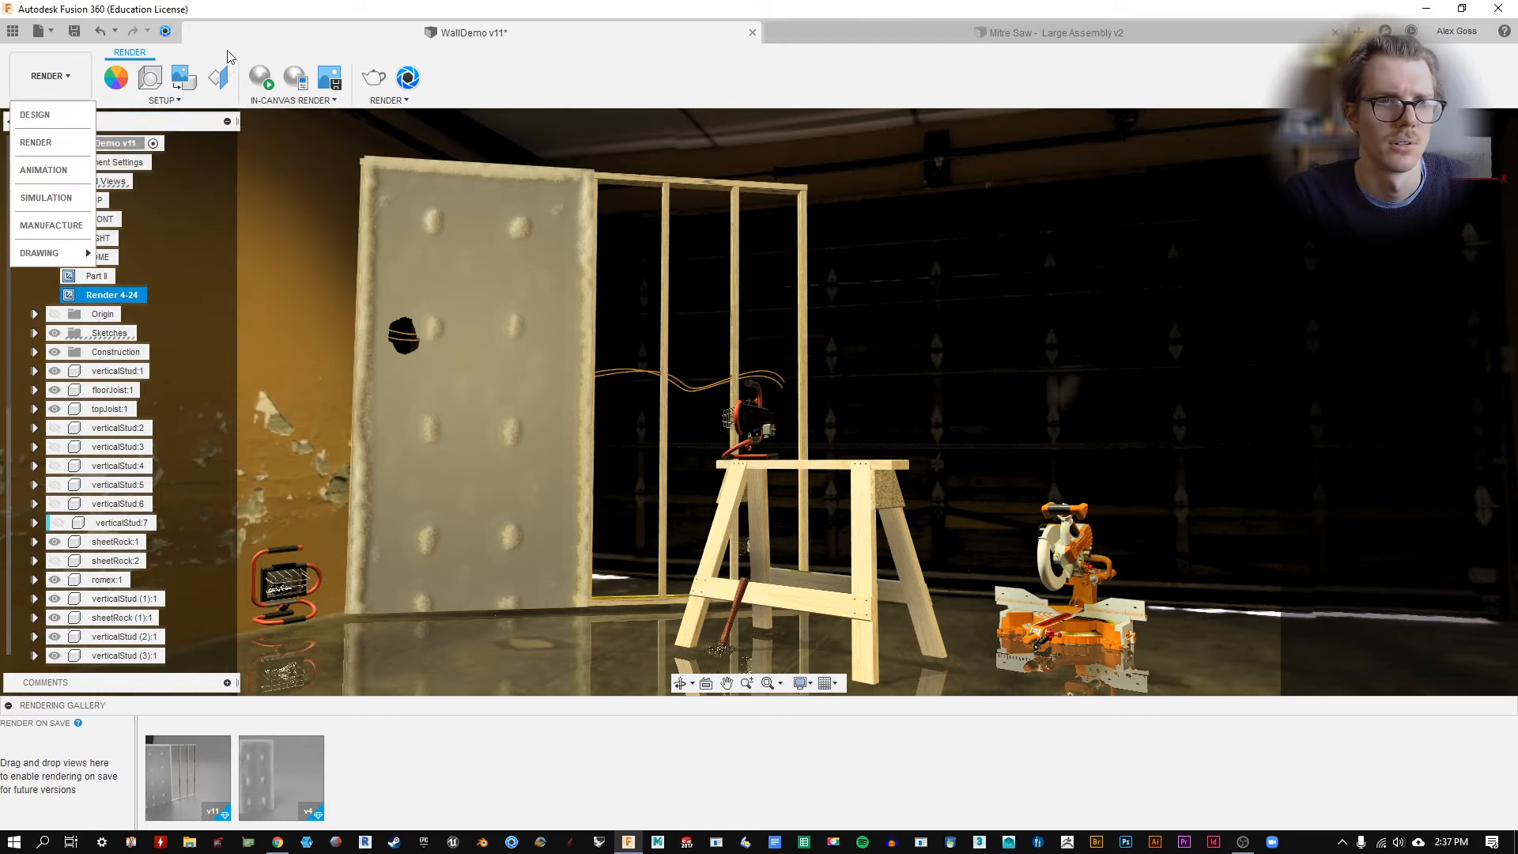
pyautogui.click(604, 77)
pyautogui.press('m')
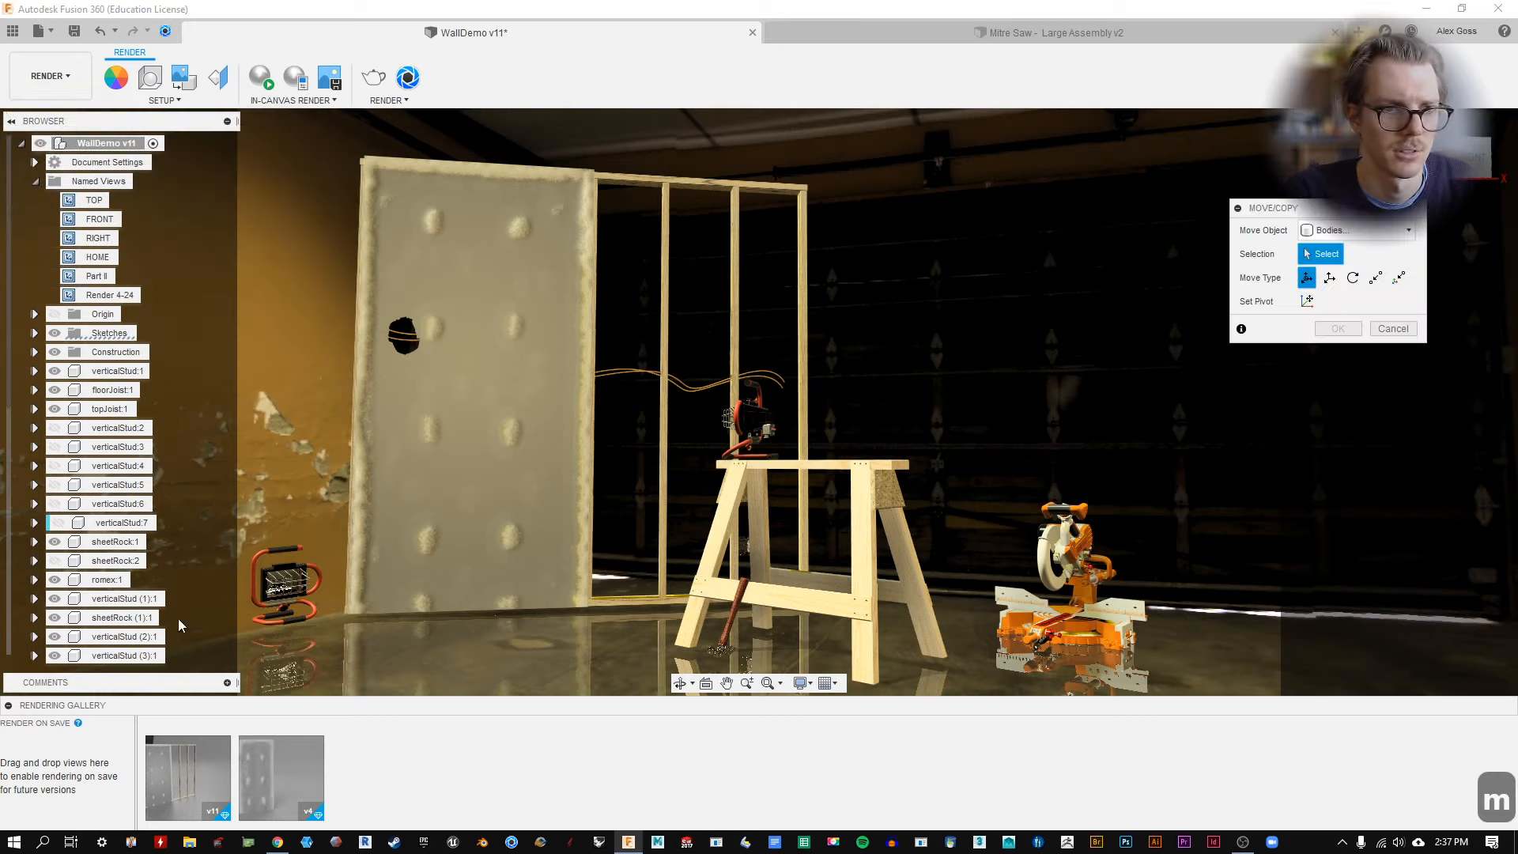
pyautogui.scroll(-5, 179, 625)
pyautogui.scroll(8, 863, 585)
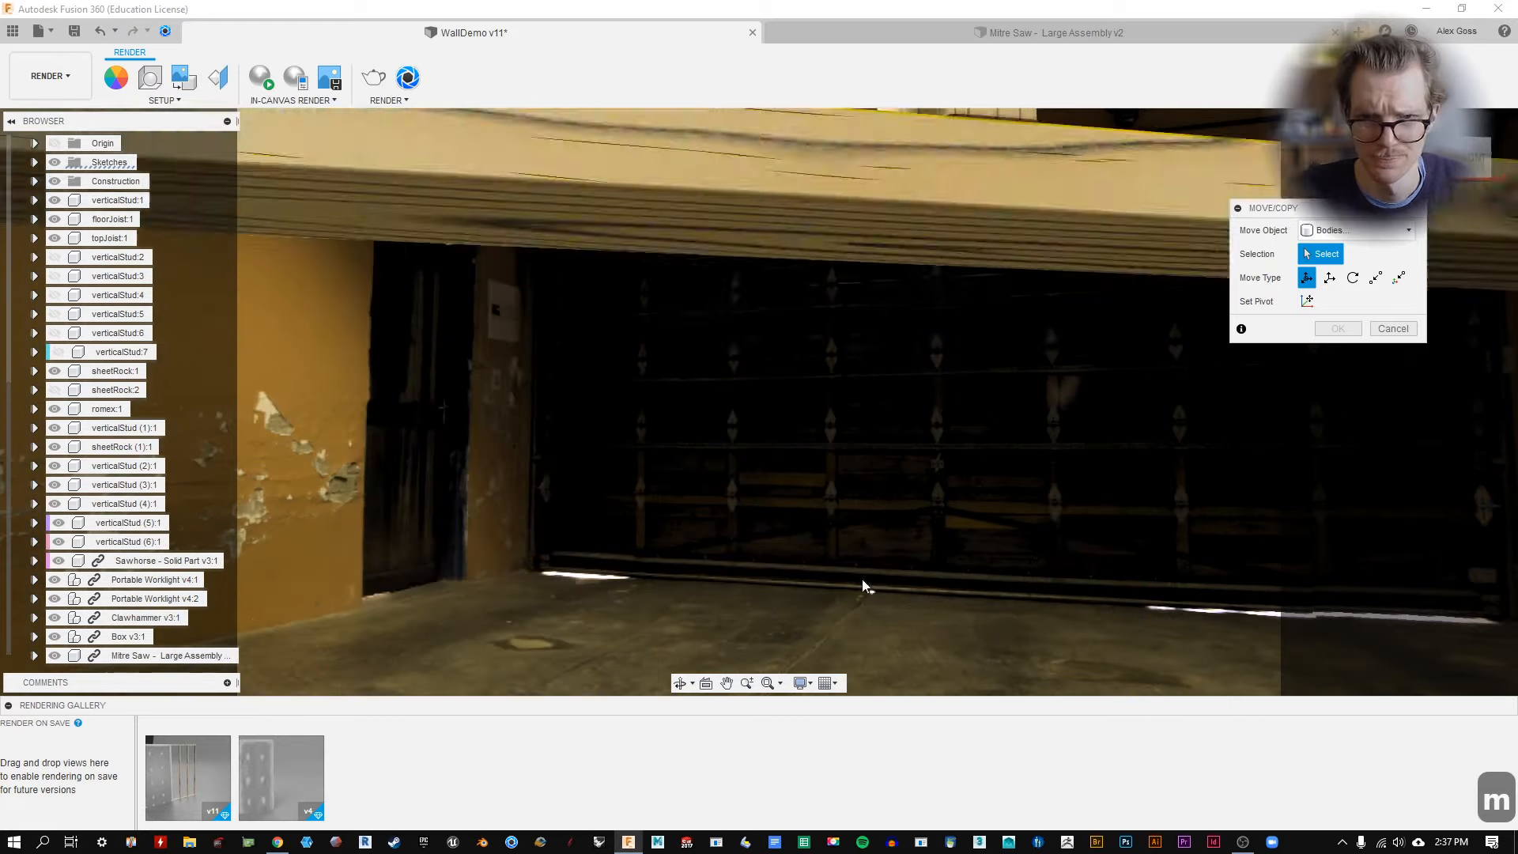
pyautogui.scroll(2, 863, 585)
pyautogui.scroll(5, 120, 341)
pyautogui.click(117, 301)
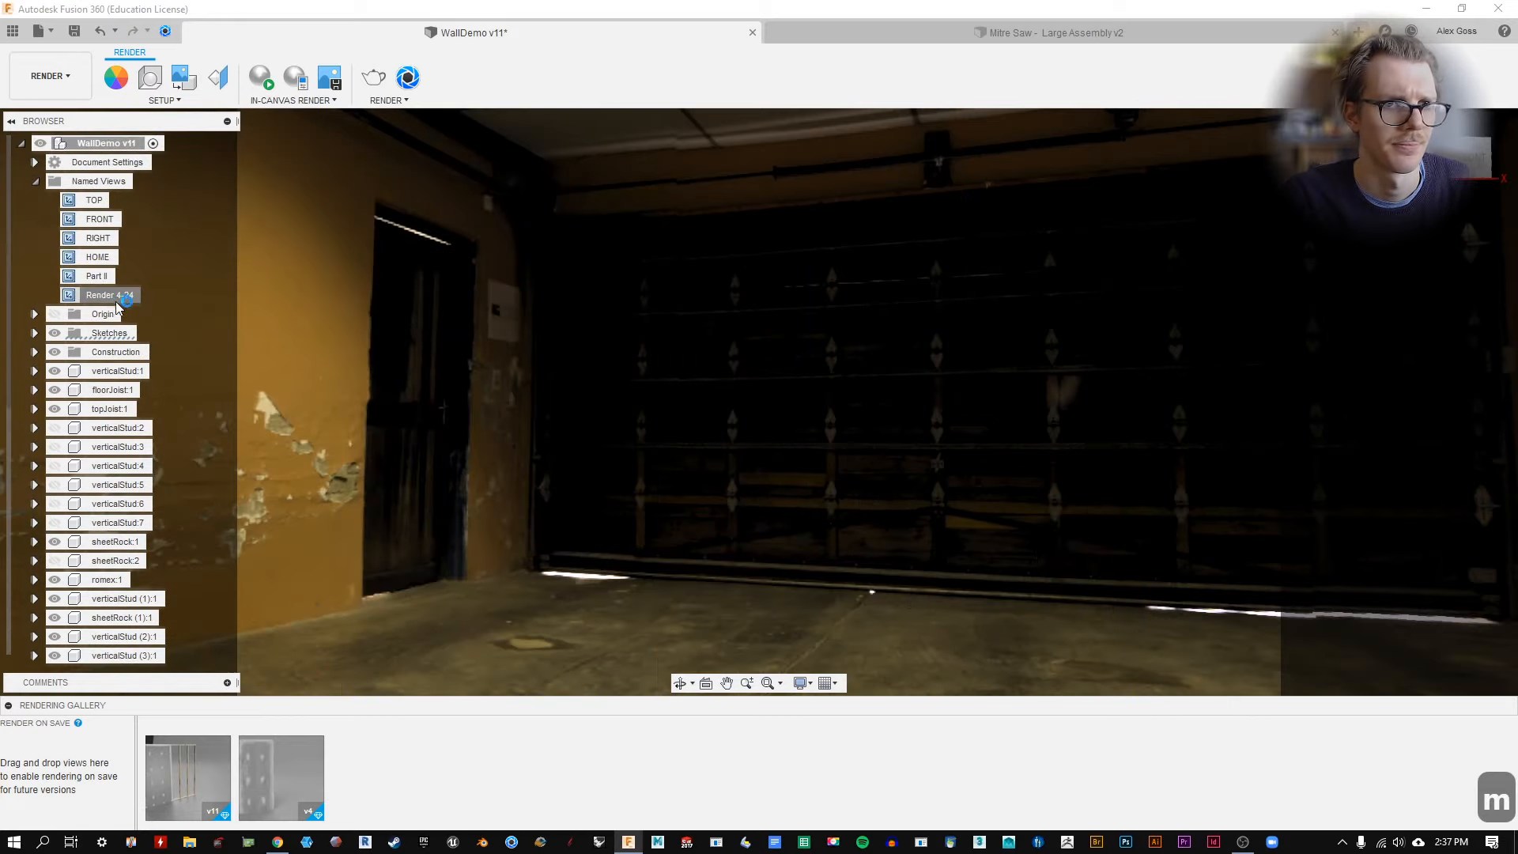
# Raise the mitre saw 1 in along Y so that its base clears the reflective floor.
pyautogui.scroll(-3, 118, 554)
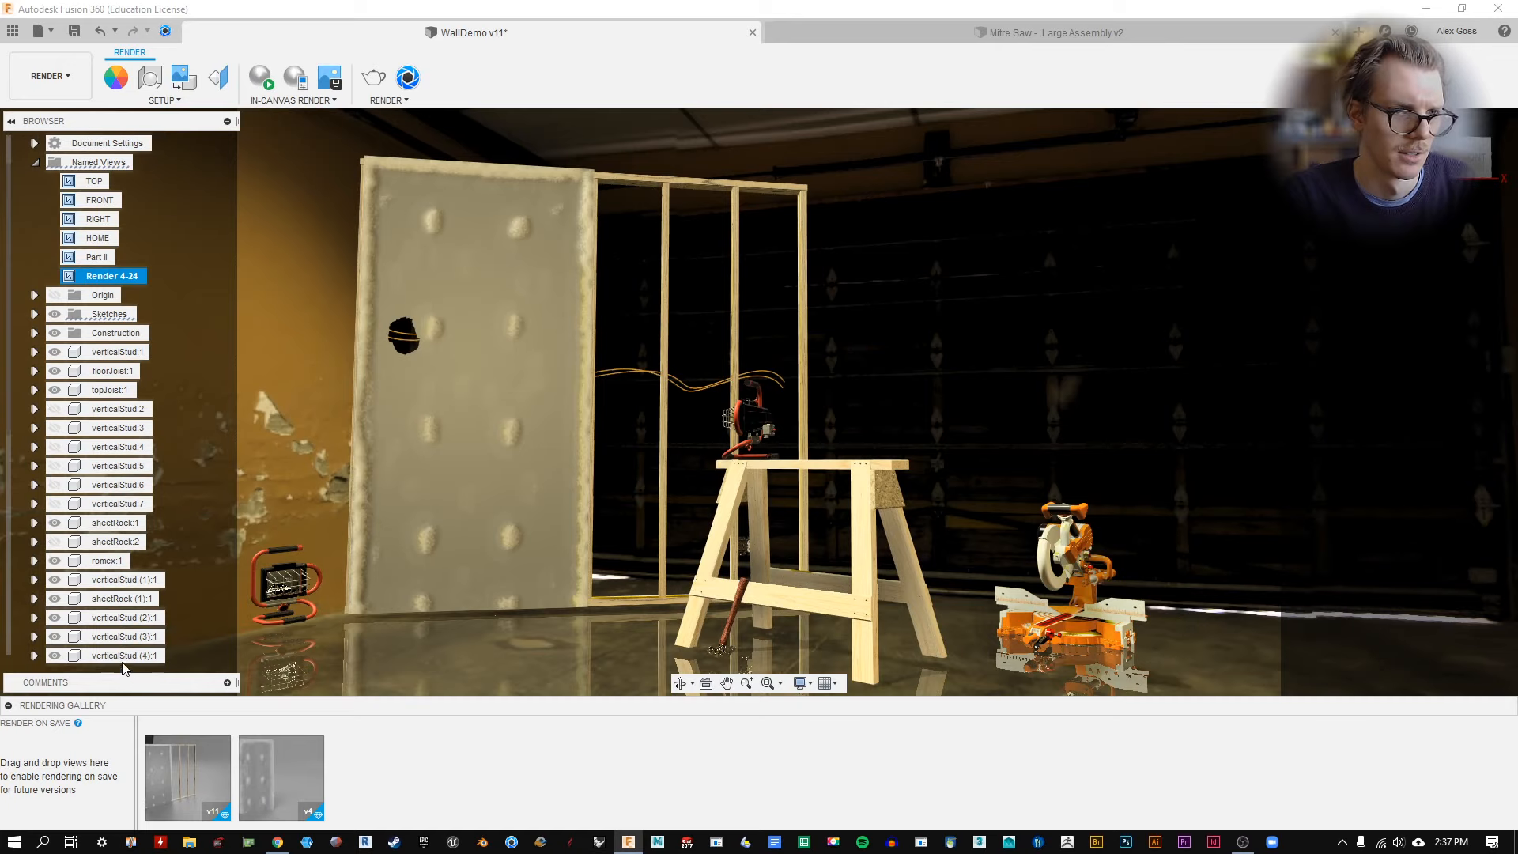
pyautogui.click(158, 655)
pyautogui.press('m')
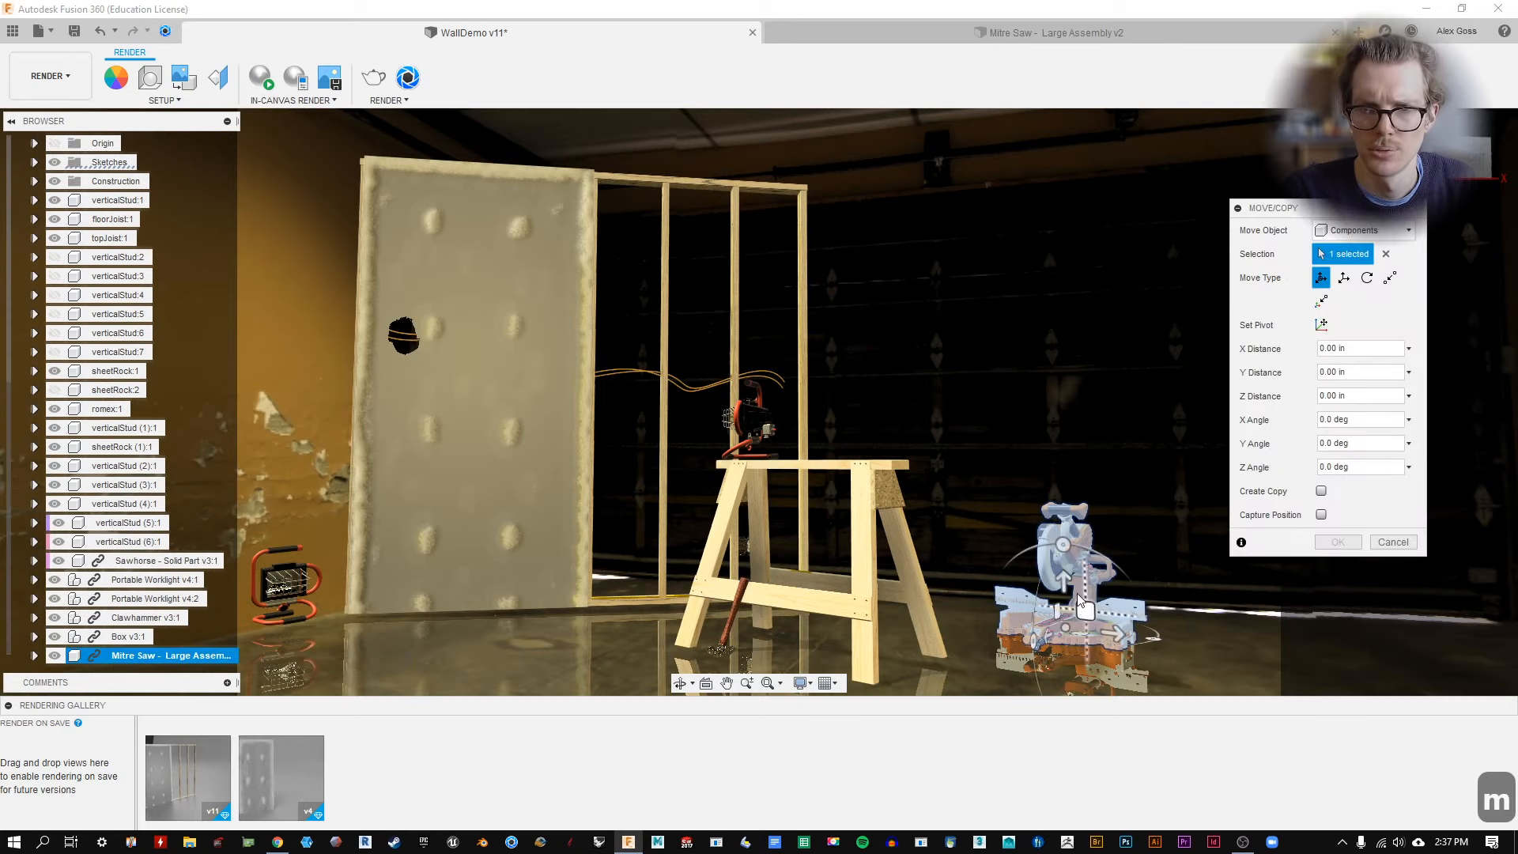
pyautogui.click(1065, 573)
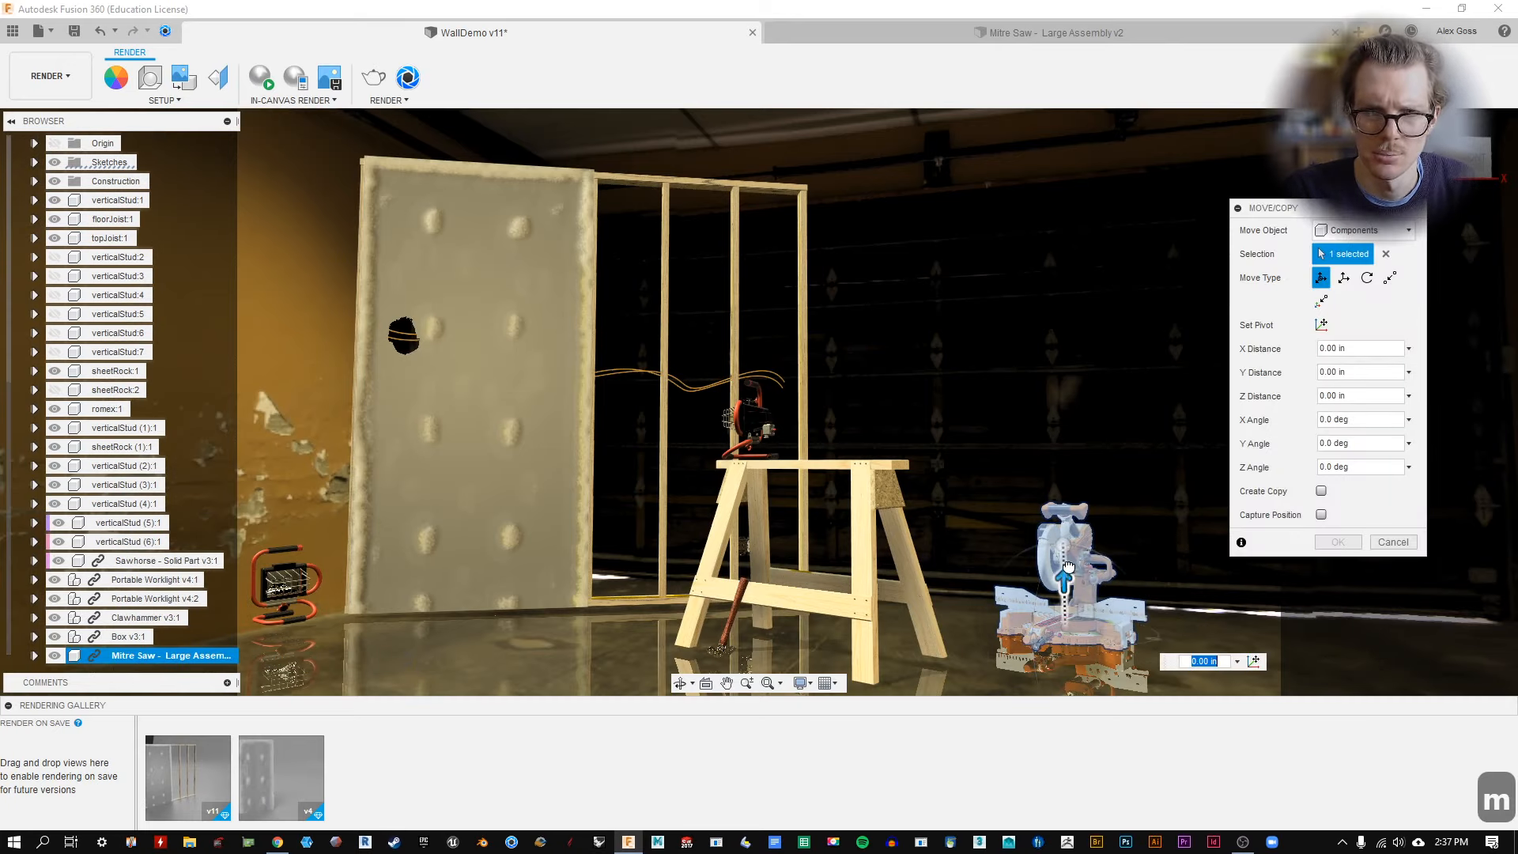
pyautogui.write('1')
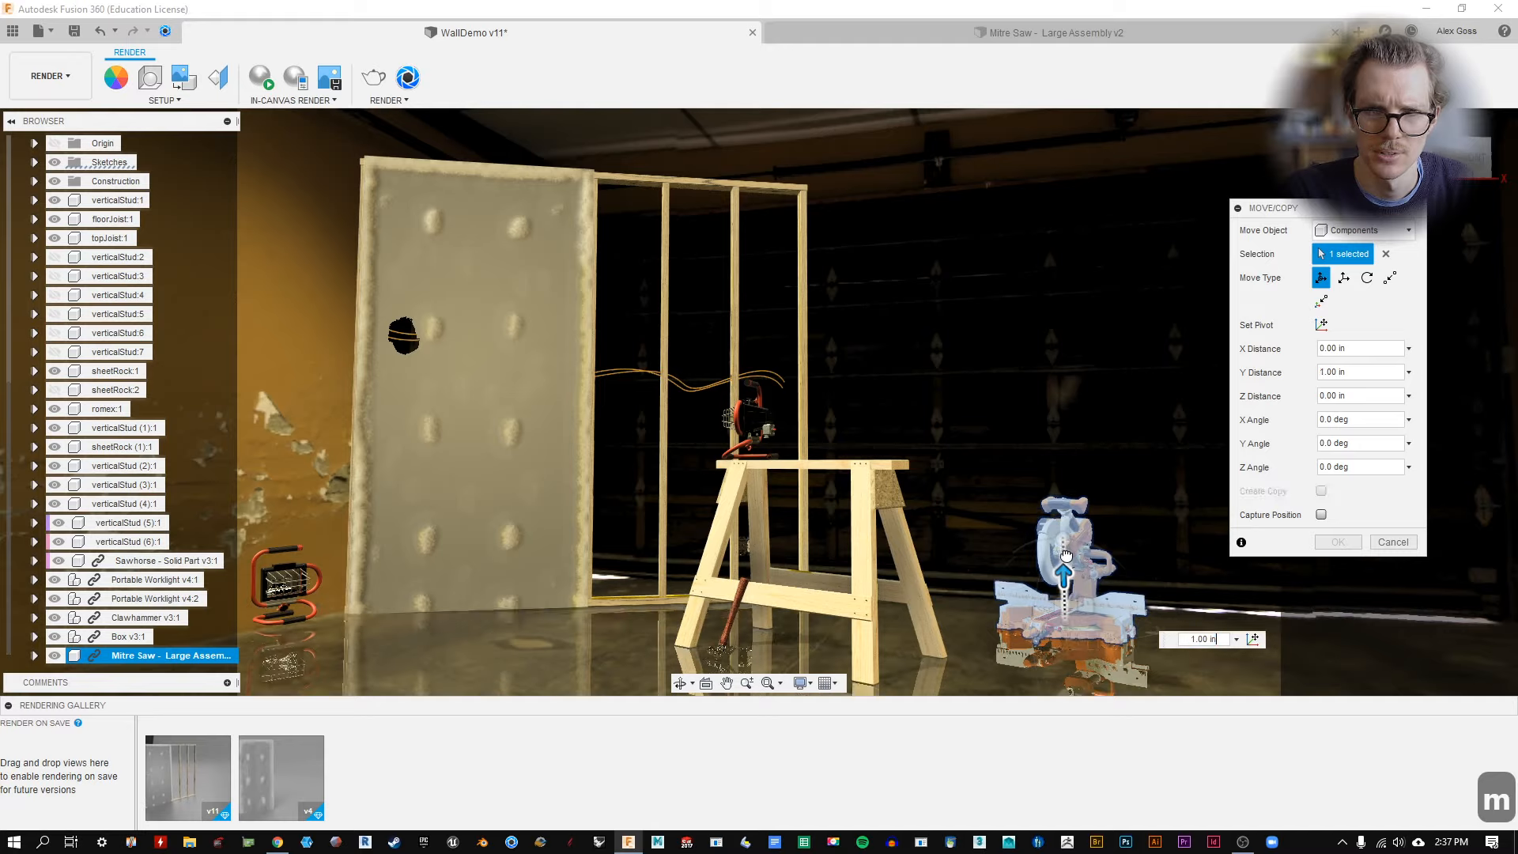
pyautogui.moveTo(1164, 549); pyautogui.dragTo(1167, 550)
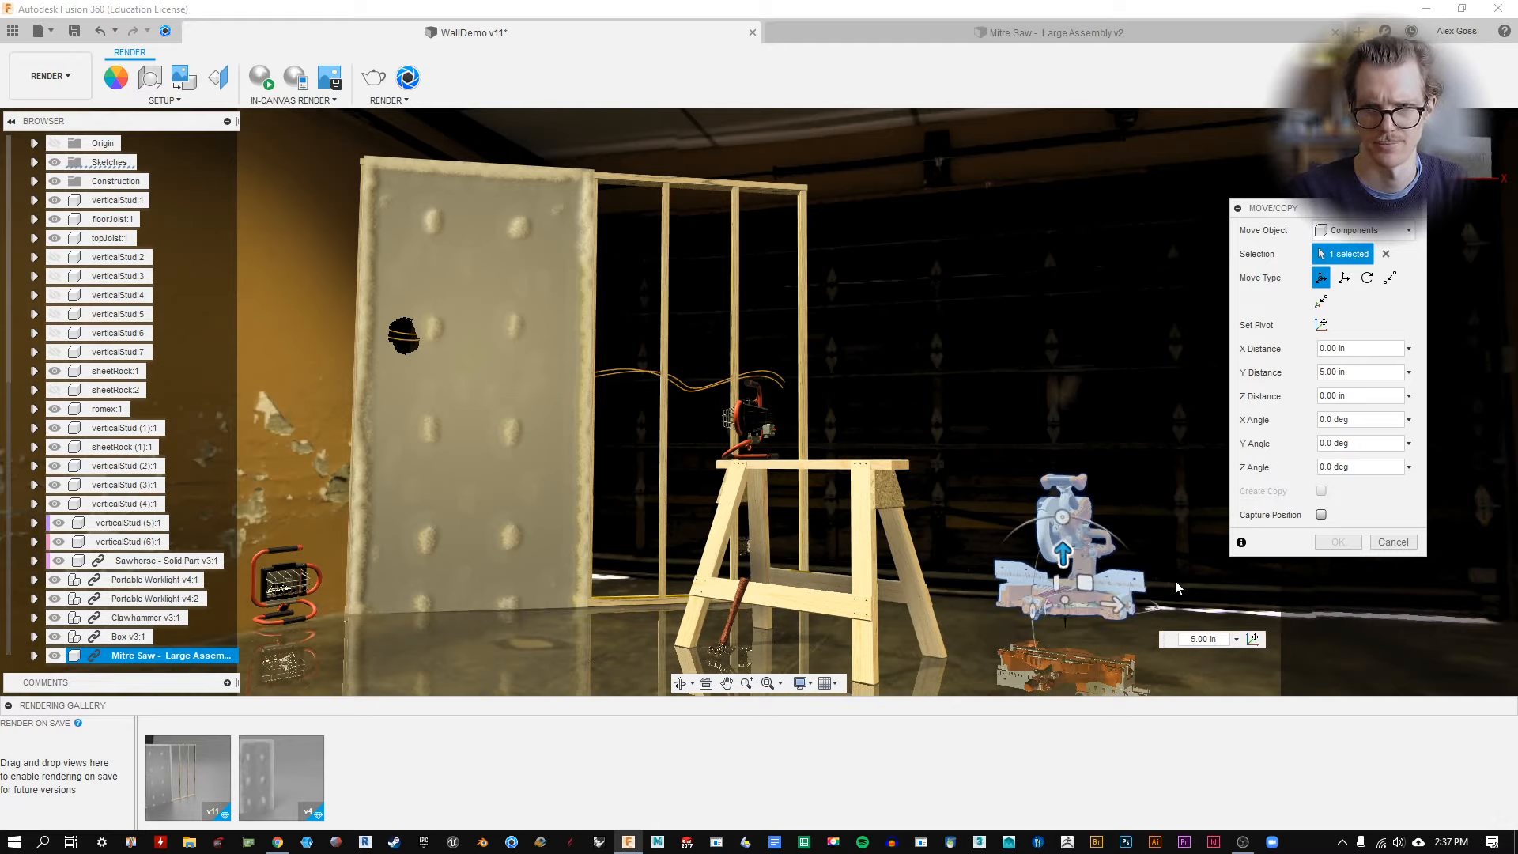
pyautogui.write('1')
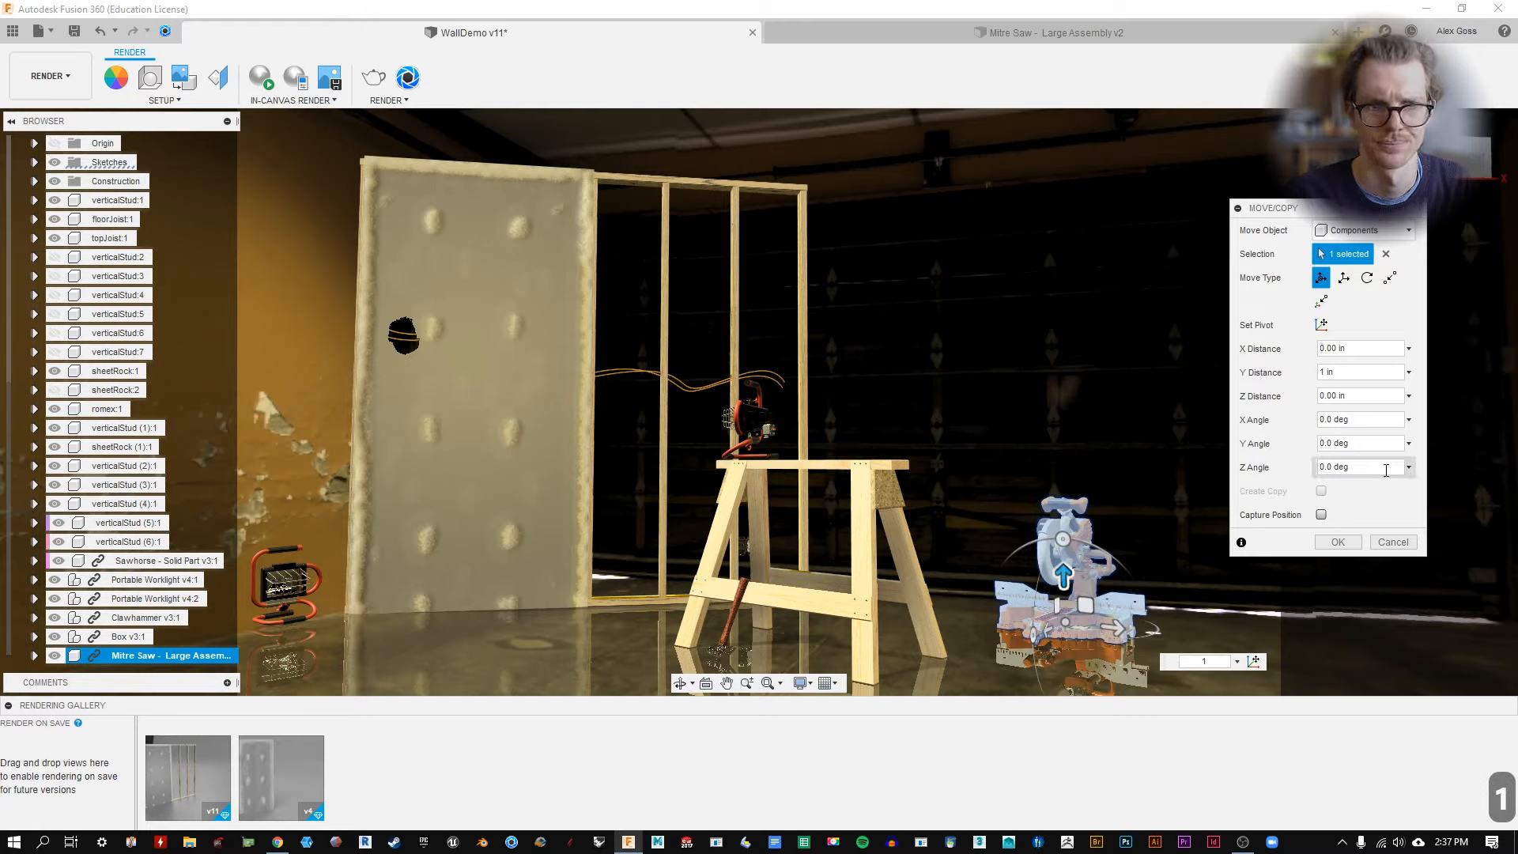
pyautogui.click(1338, 542)
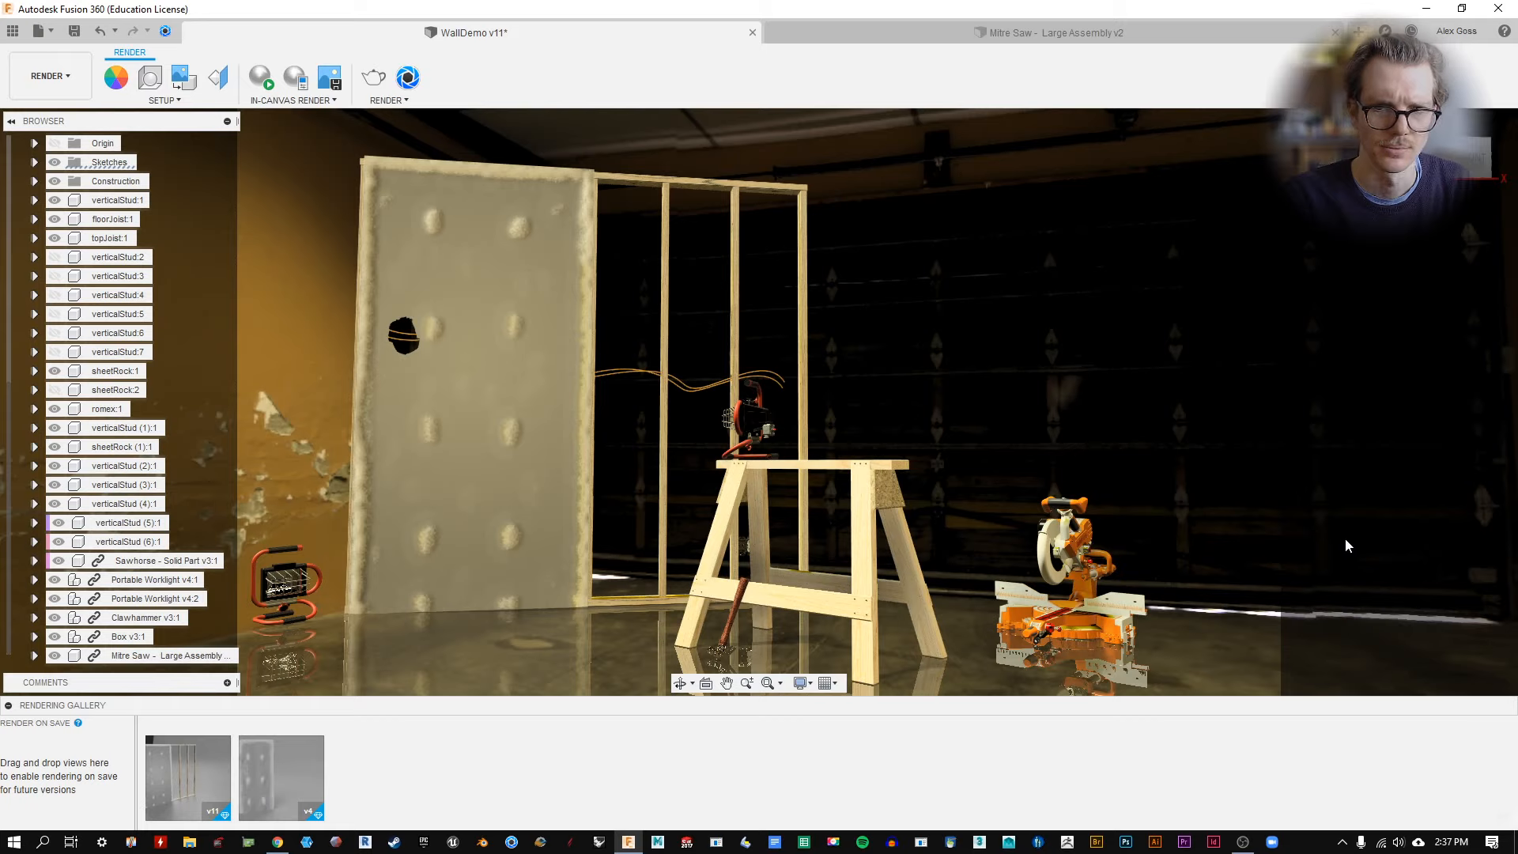
# Start rotating the mitre saw about the vertical Y axis, trying angles between 10 and 110 degrees and settling on 85 degrees.
pyautogui.click(162, 655)
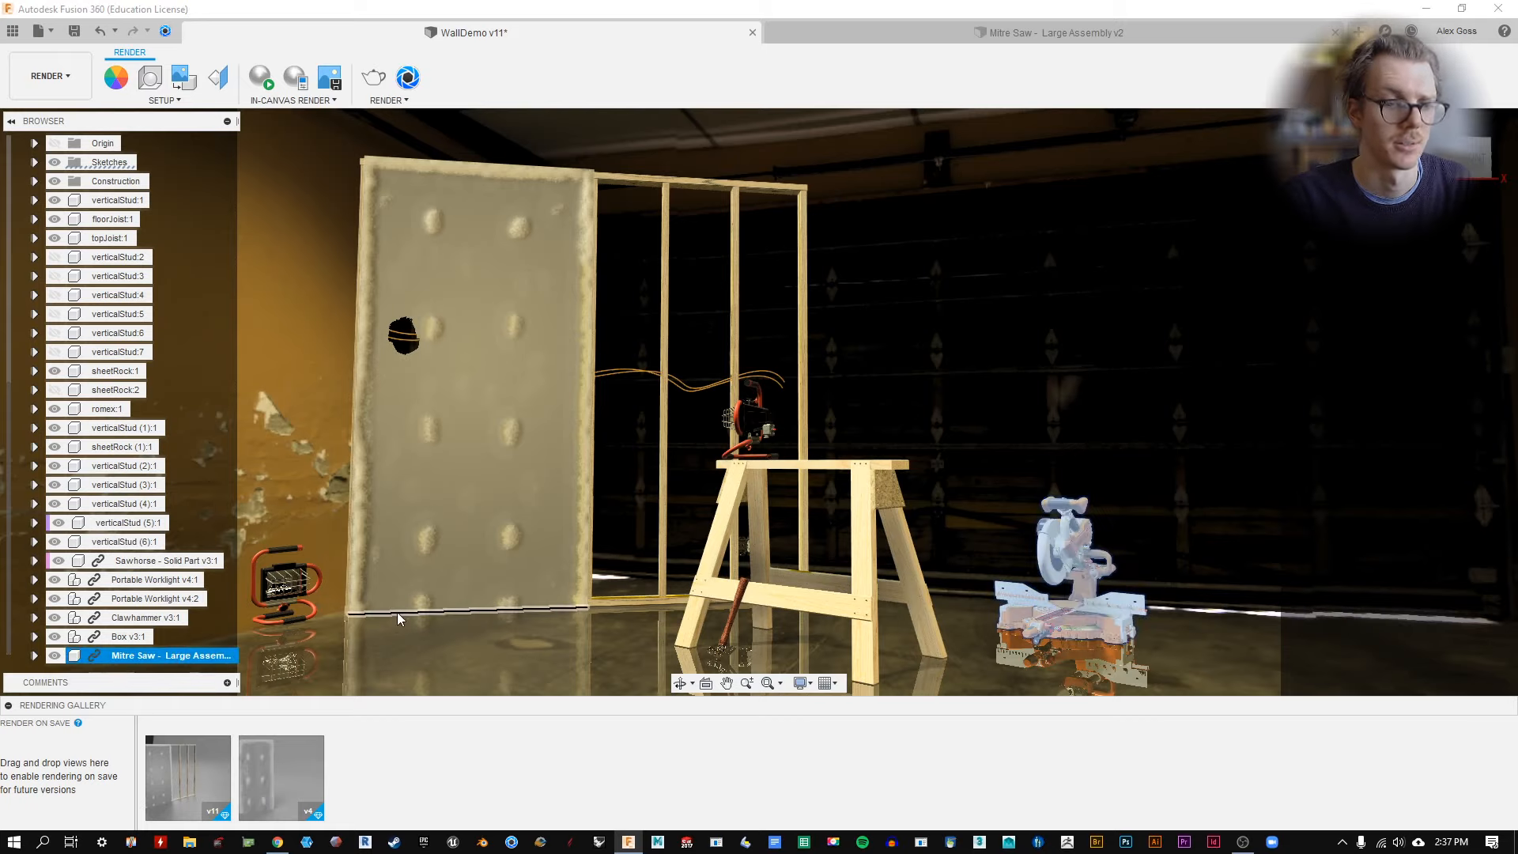
pyautogui.press('m')
pyautogui.moveTo(1154, 632); pyautogui.dragTo(1177, 600)
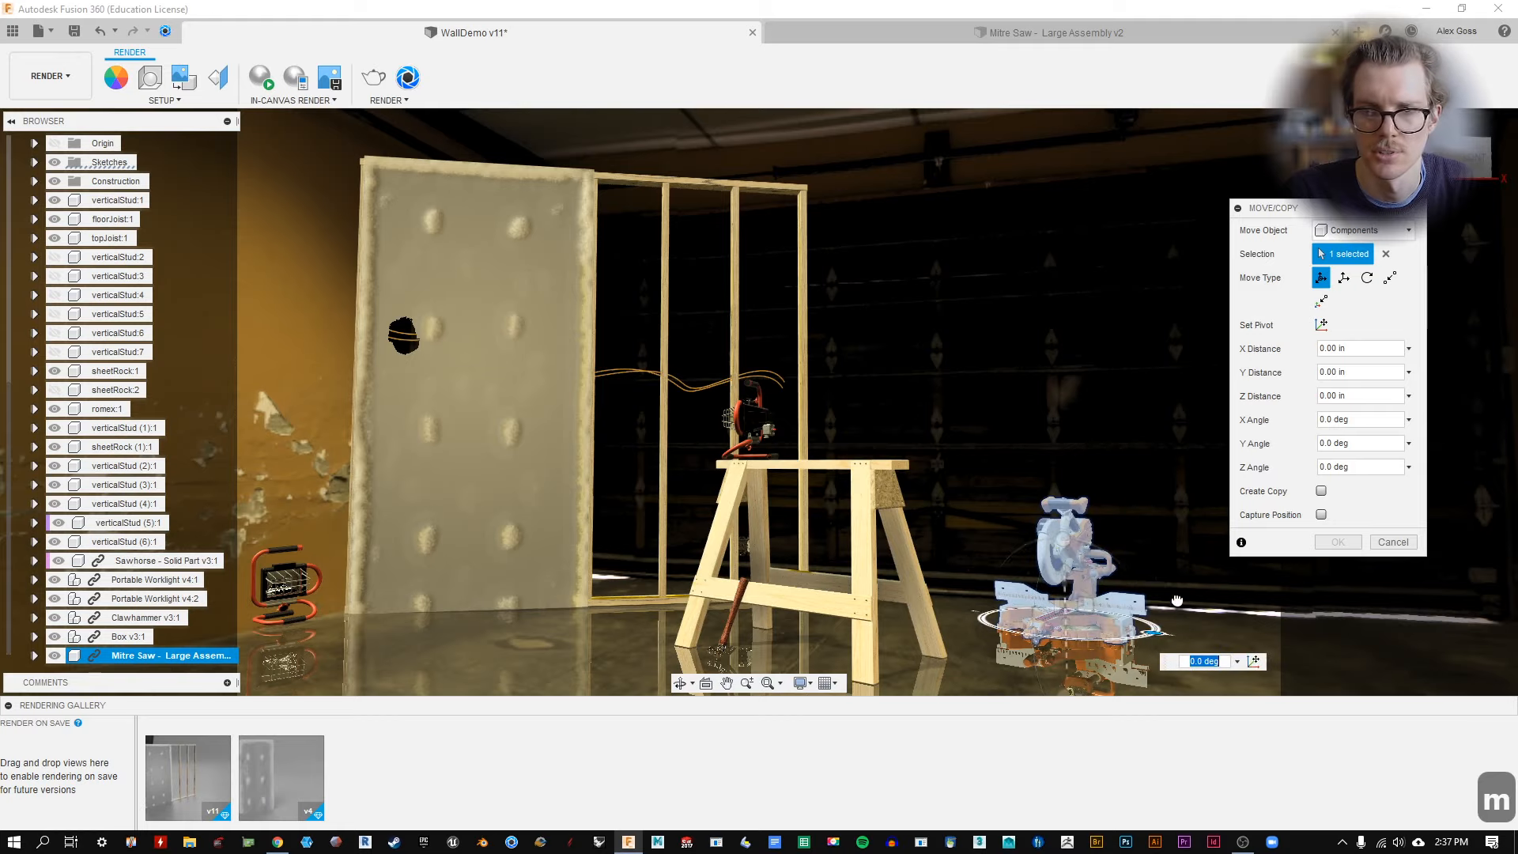
pyautogui.write('10')
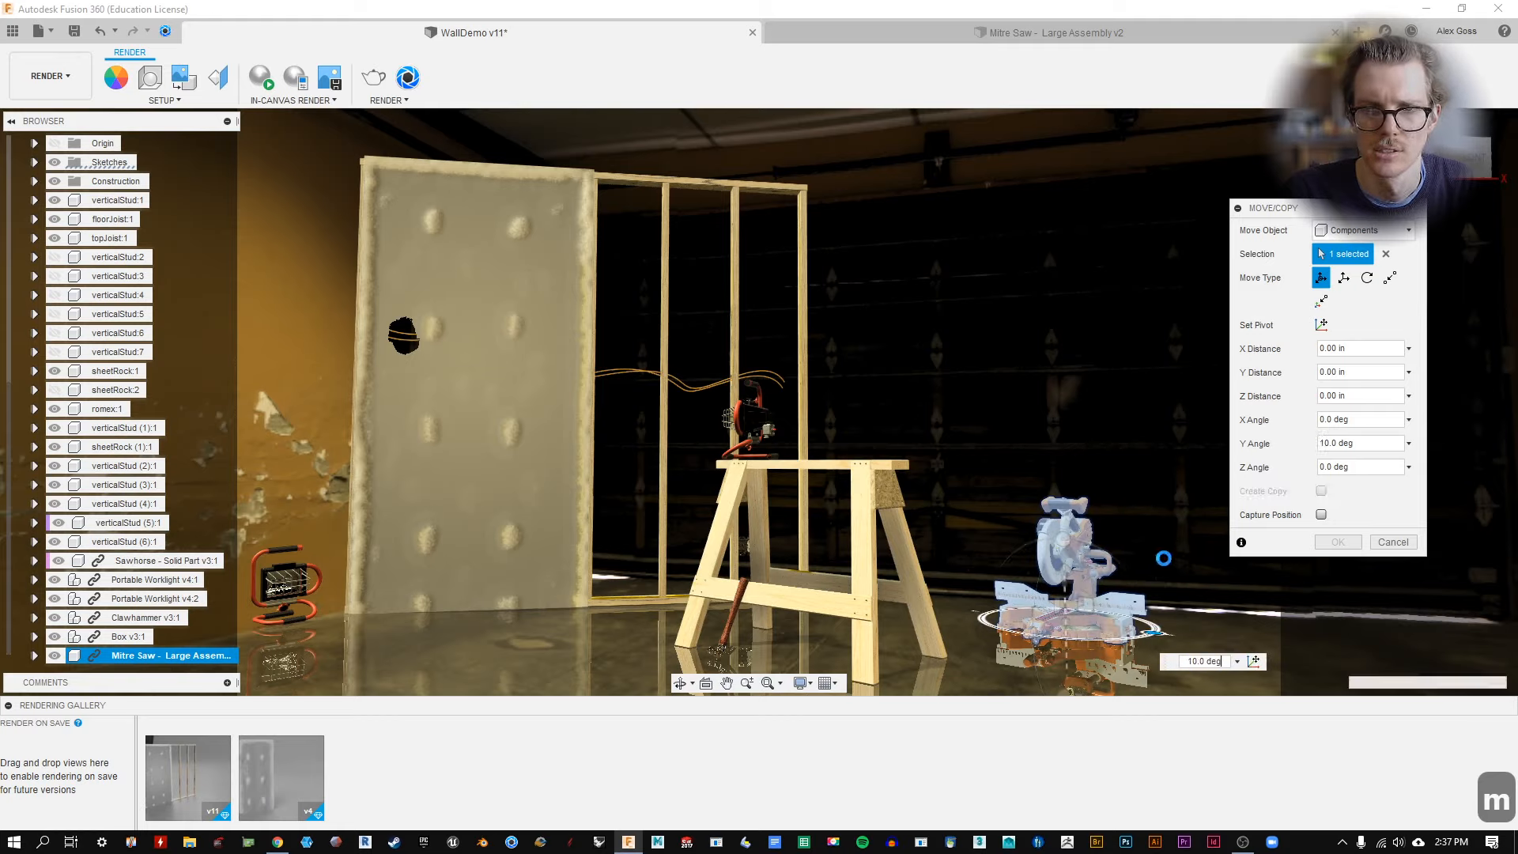
pyautogui.press('Return')
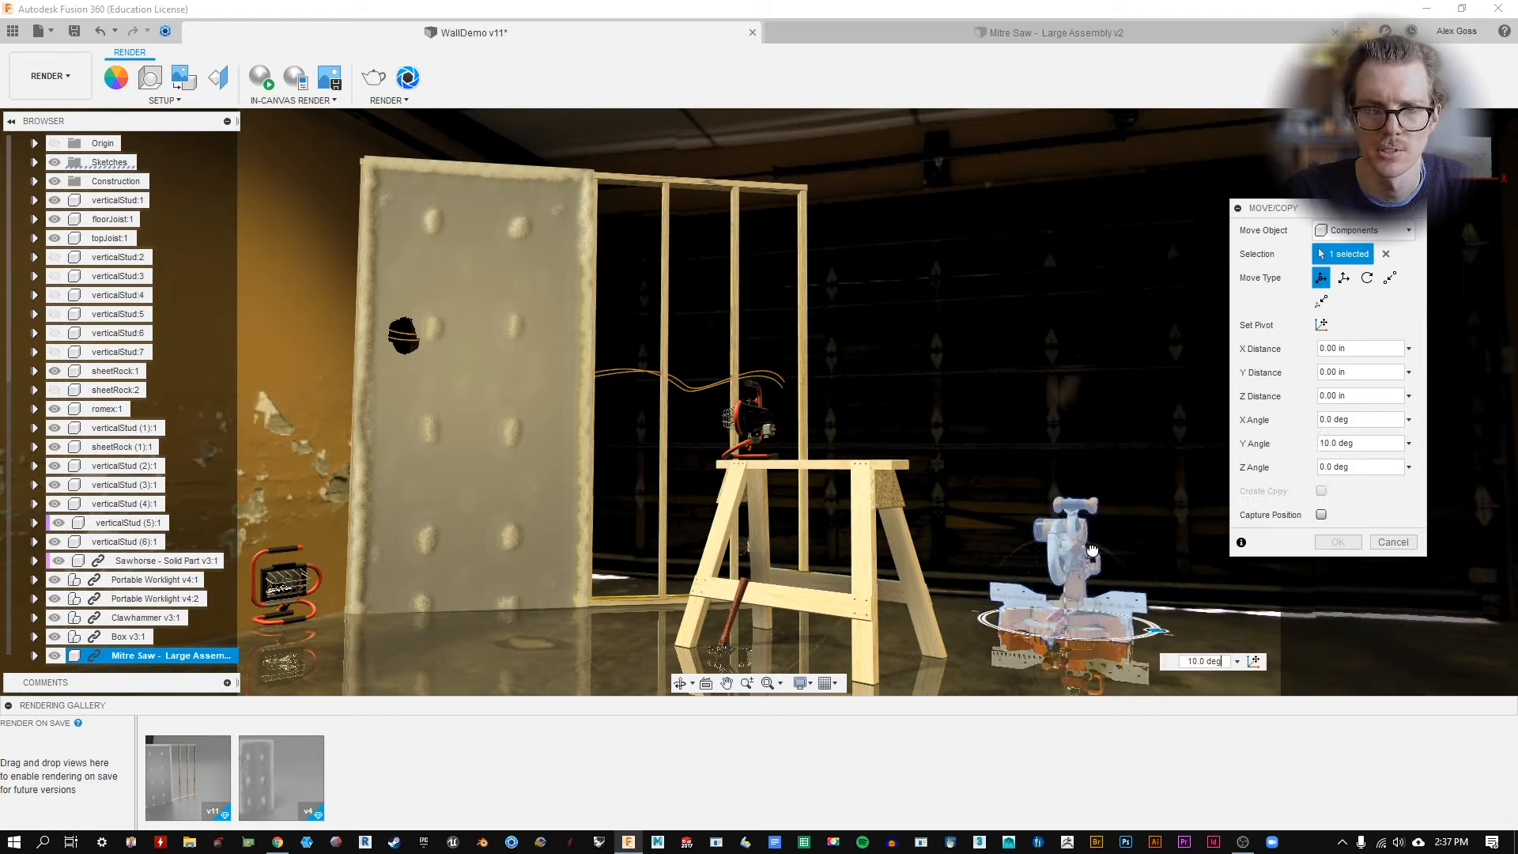
pyautogui.write('95')
pyautogui.press('Return')
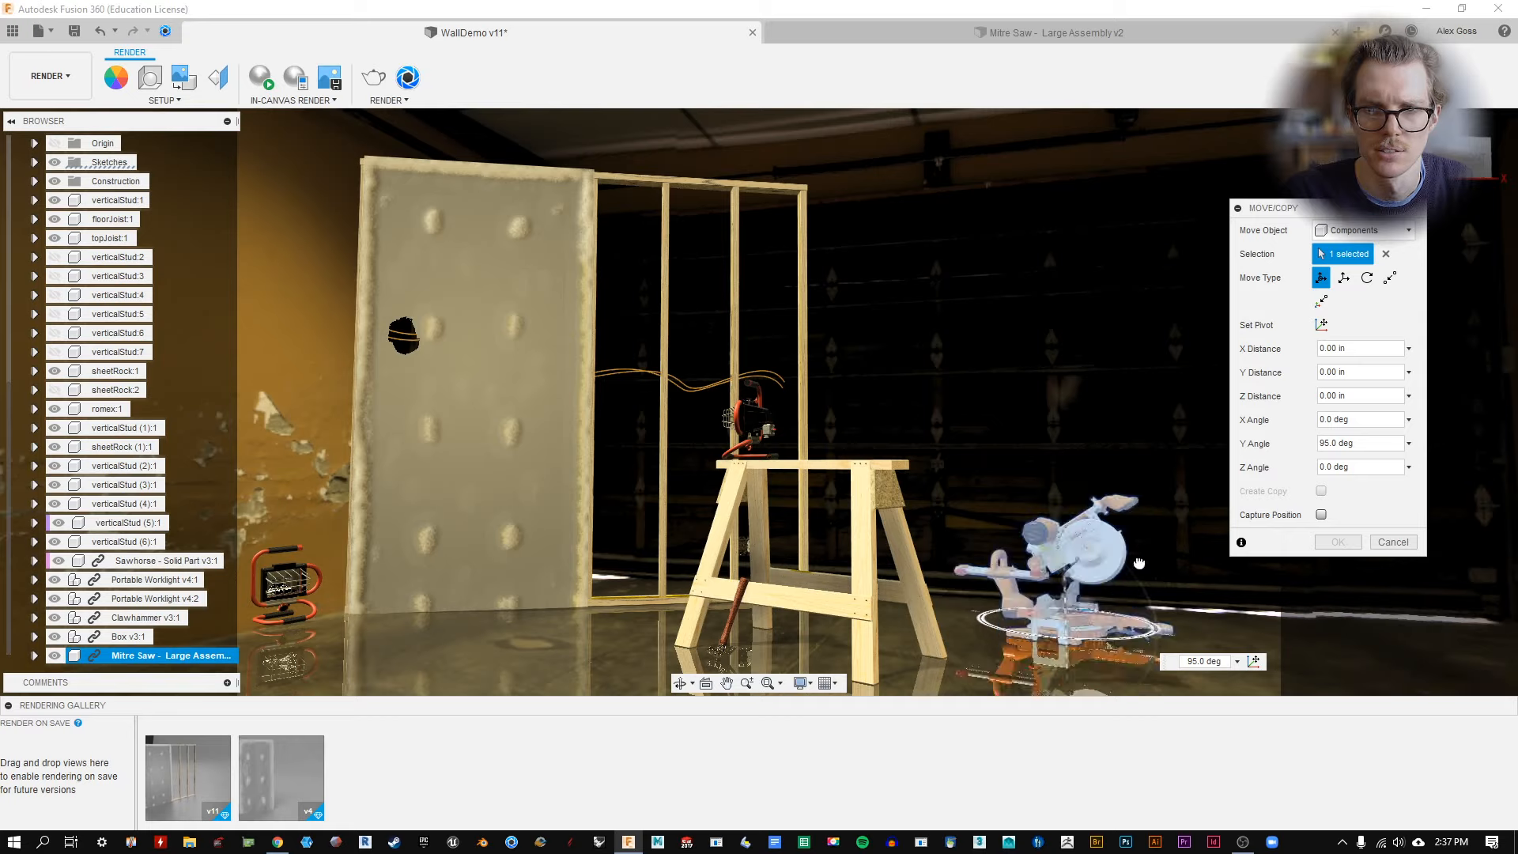
pyautogui.write('110')
pyautogui.press('Return')
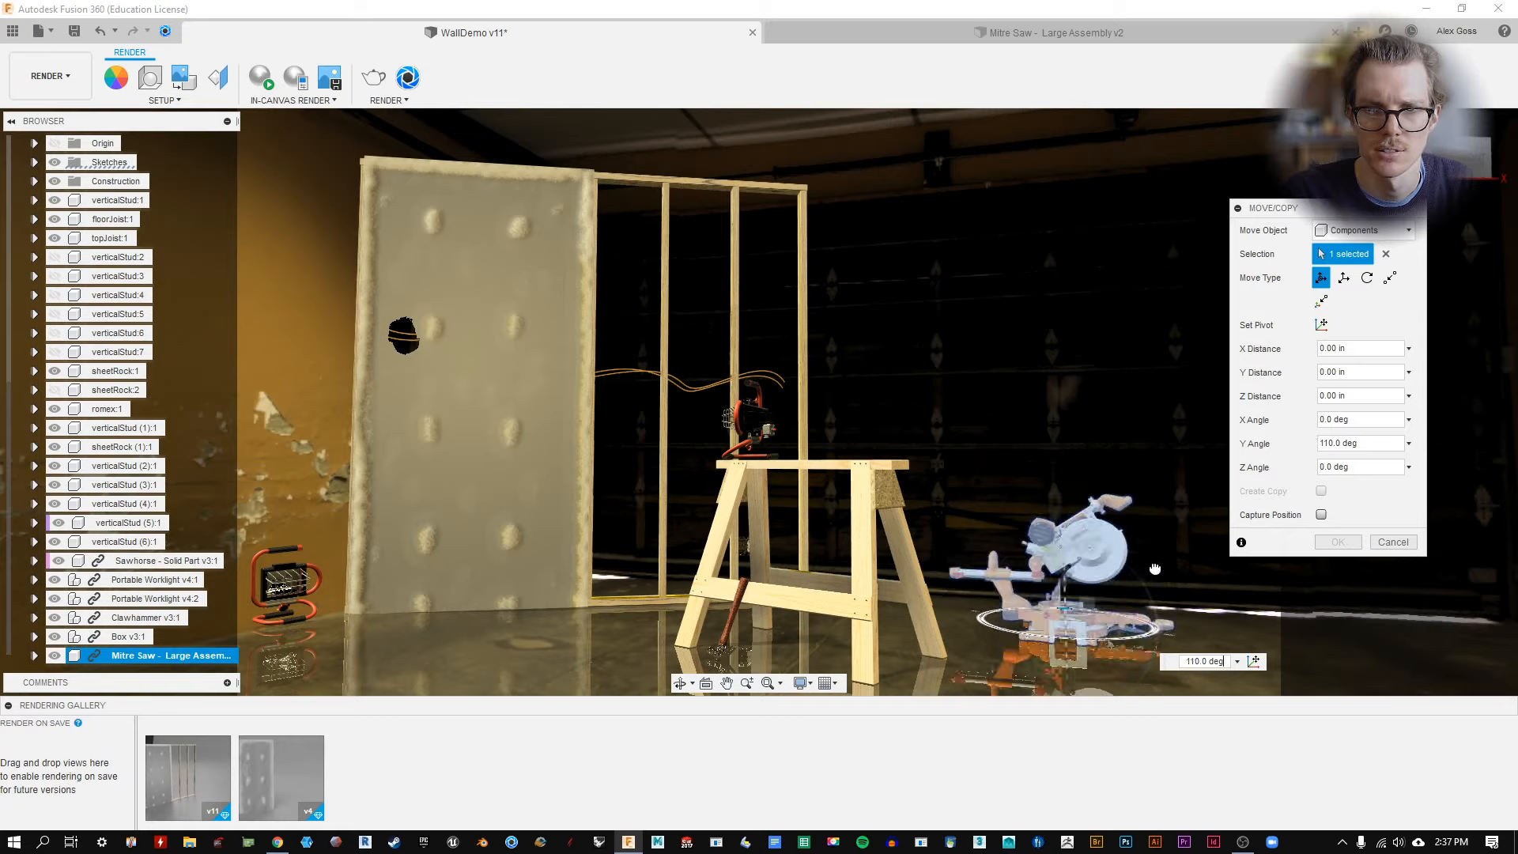
pyautogui.write('95')
pyautogui.press('Return')
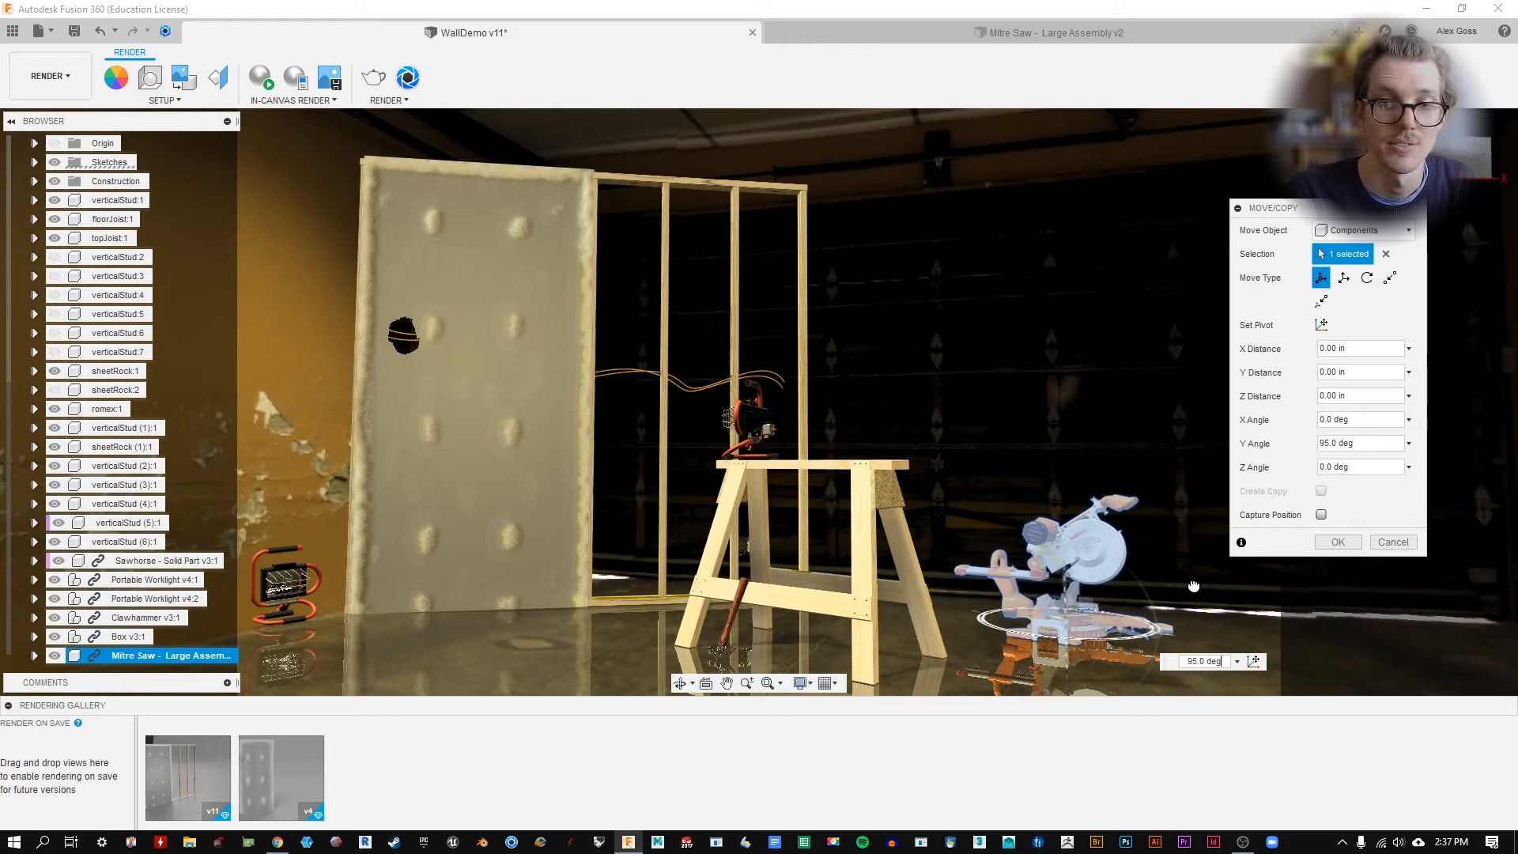
pyautogui.write('90')
pyautogui.press('Return')
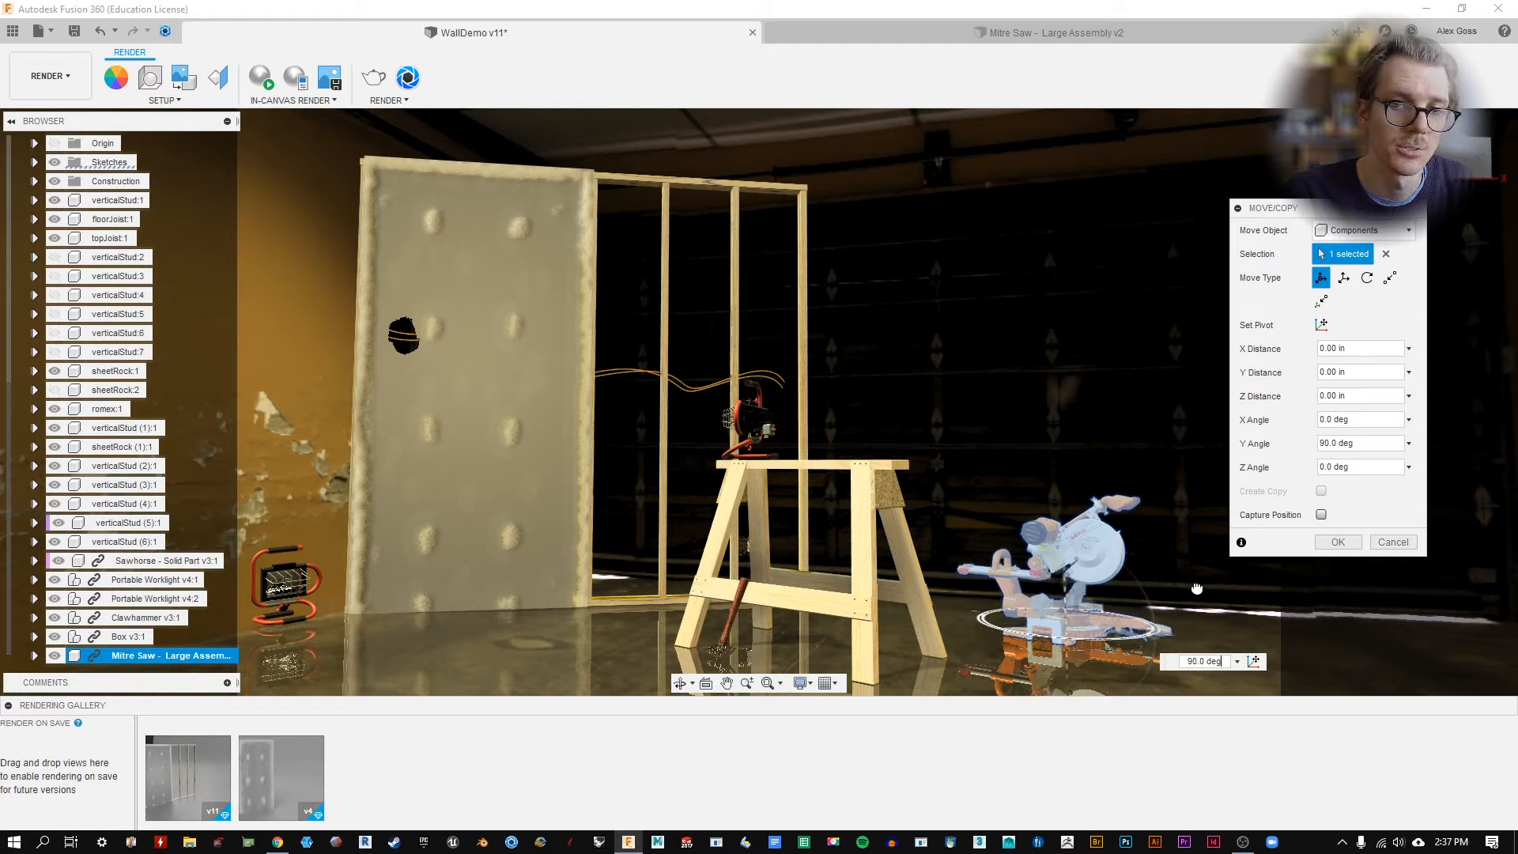
pyautogui.write('85')
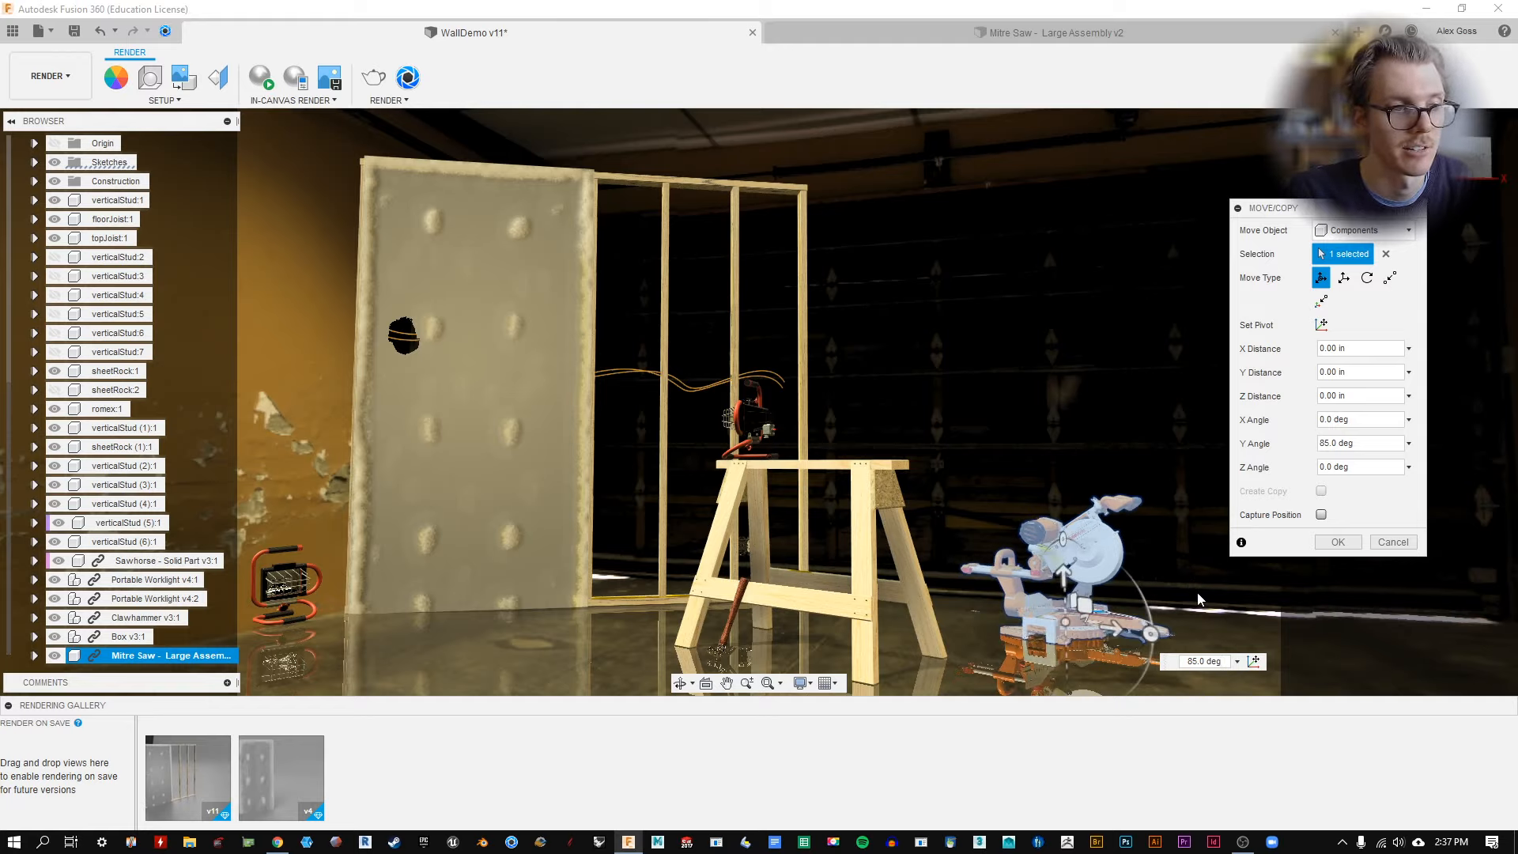
pyautogui.press('Return')
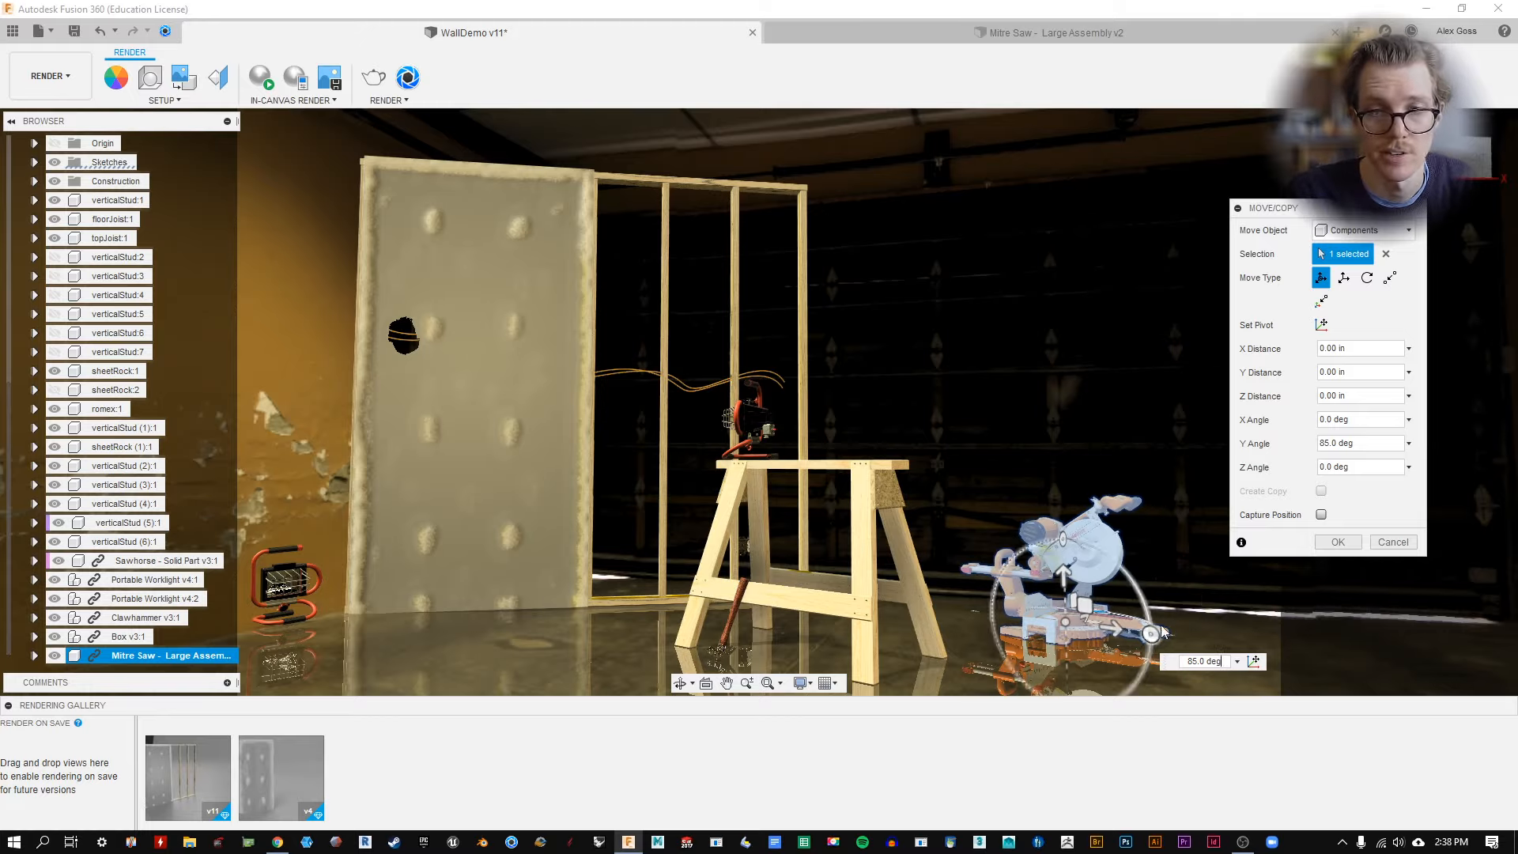
# Reduce the mitre saw's Y rotation to 70 degrees while viewing it from above, and apply the move.
pyautogui.keyDown('shift'); pyautogui.moveTo(1197, 592); pyautogui.dragTo(1155, 555, button='middle'); pyautogui.keyUp('shift')
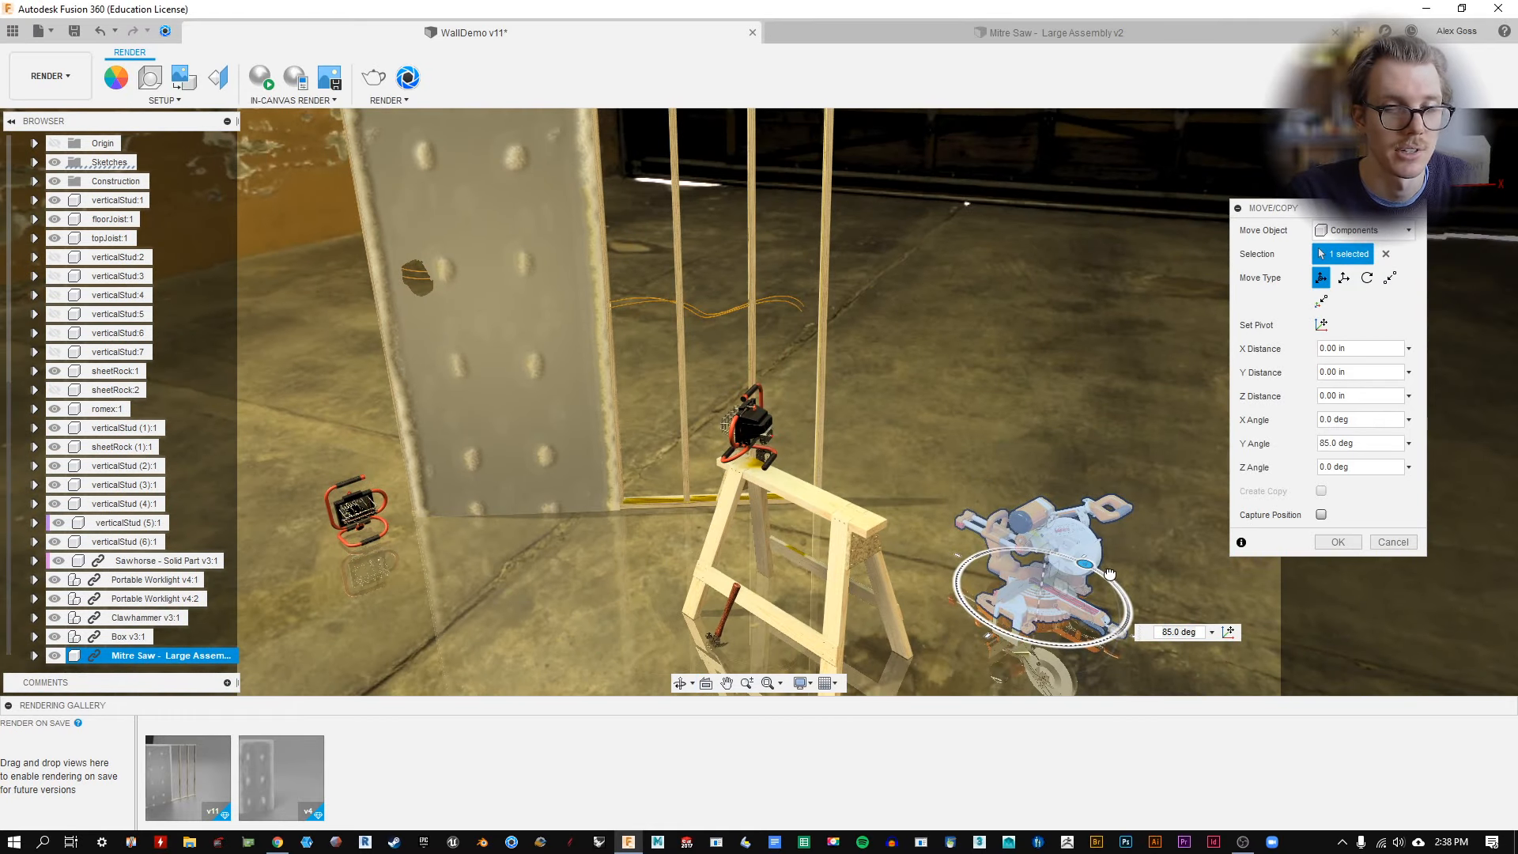
pyautogui.moveTo(1114, 573); pyautogui.dragTo(1118, 567)
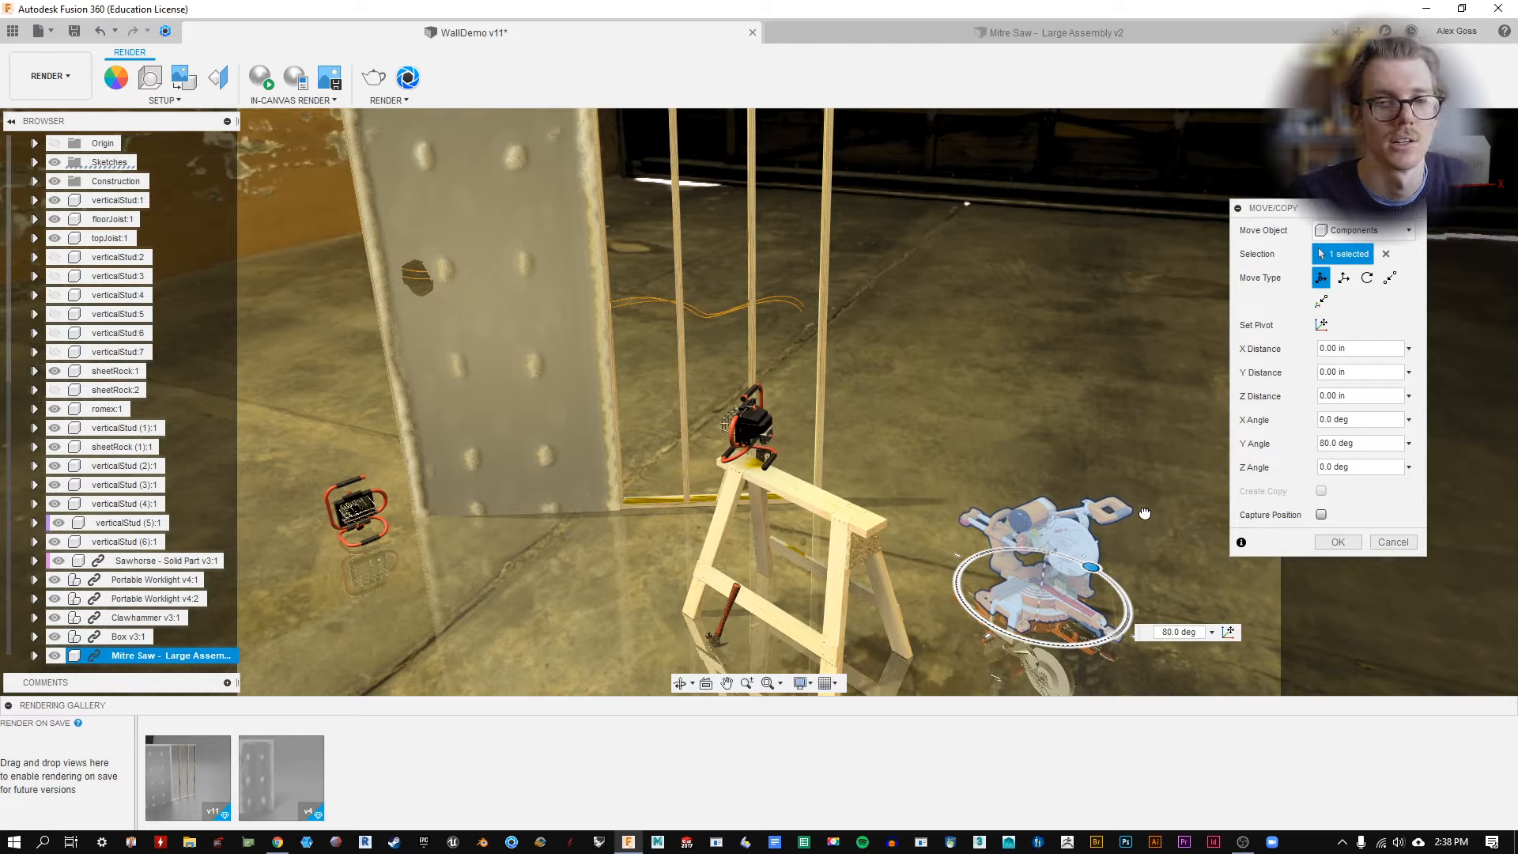
pyautogui.moveTo(1145, 513); pyautogui.dragTo(1144, 510)
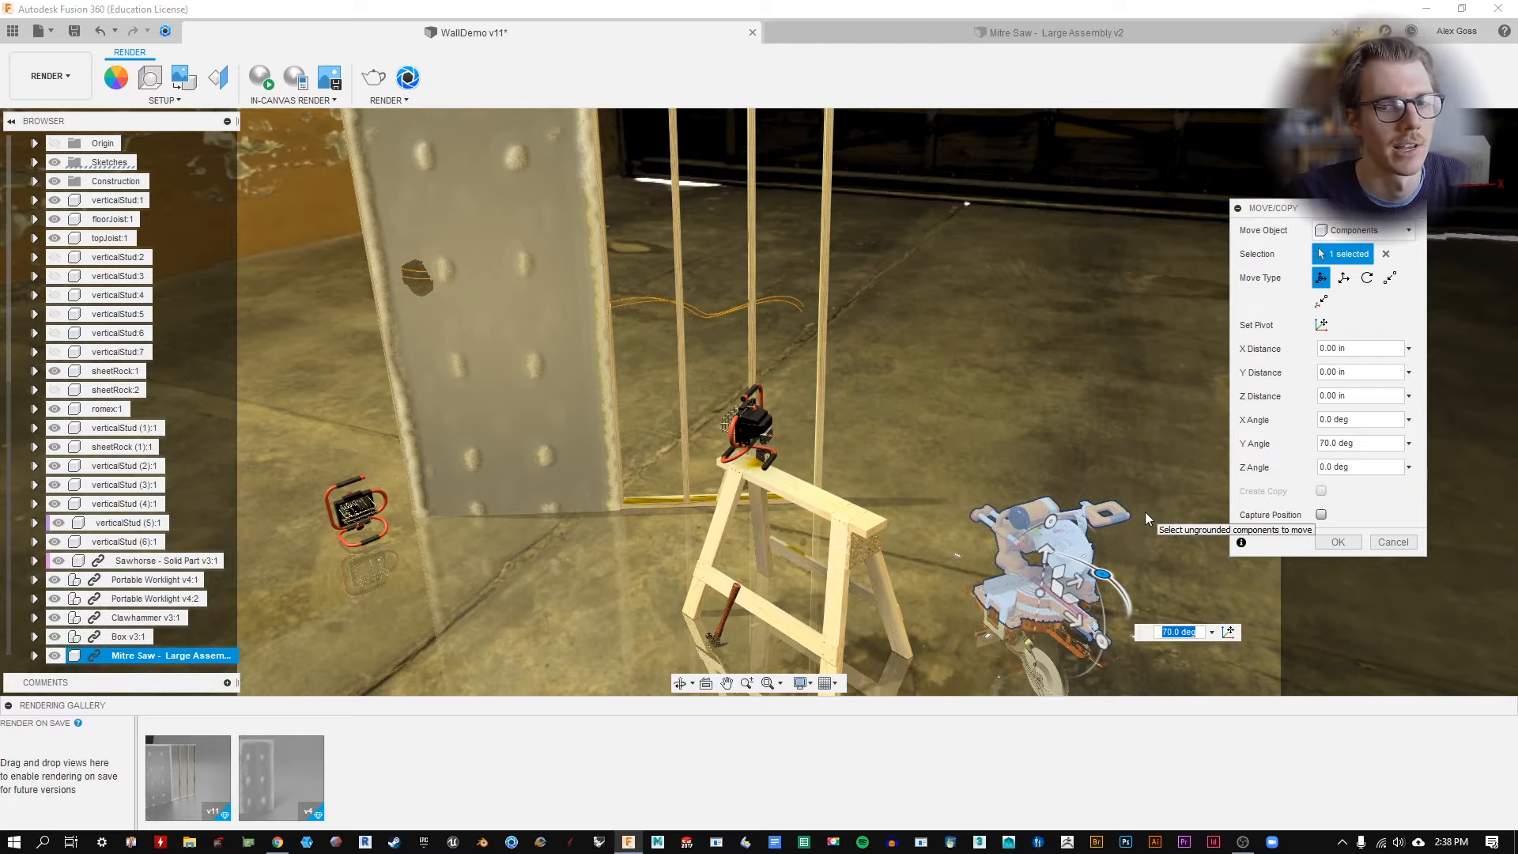
pyautogui.click(1337, 543)
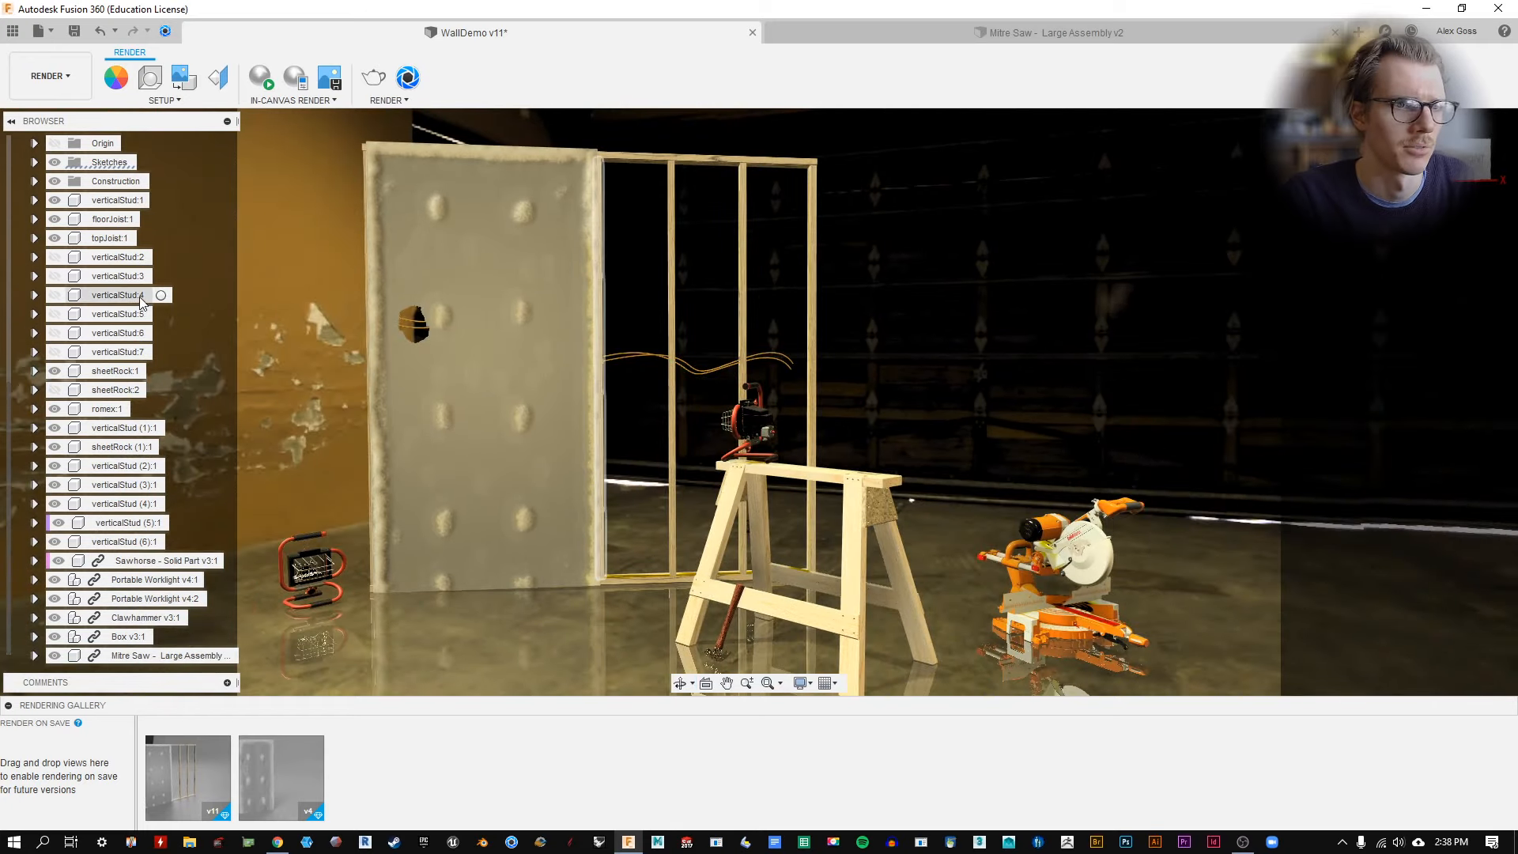
# Restore the Render 4-24 named view and shorten the camera's focal length to 41 mm in the scene settings.
pyautogui.scroll(3, 158, 332)
pyautogui.click(109, 294)
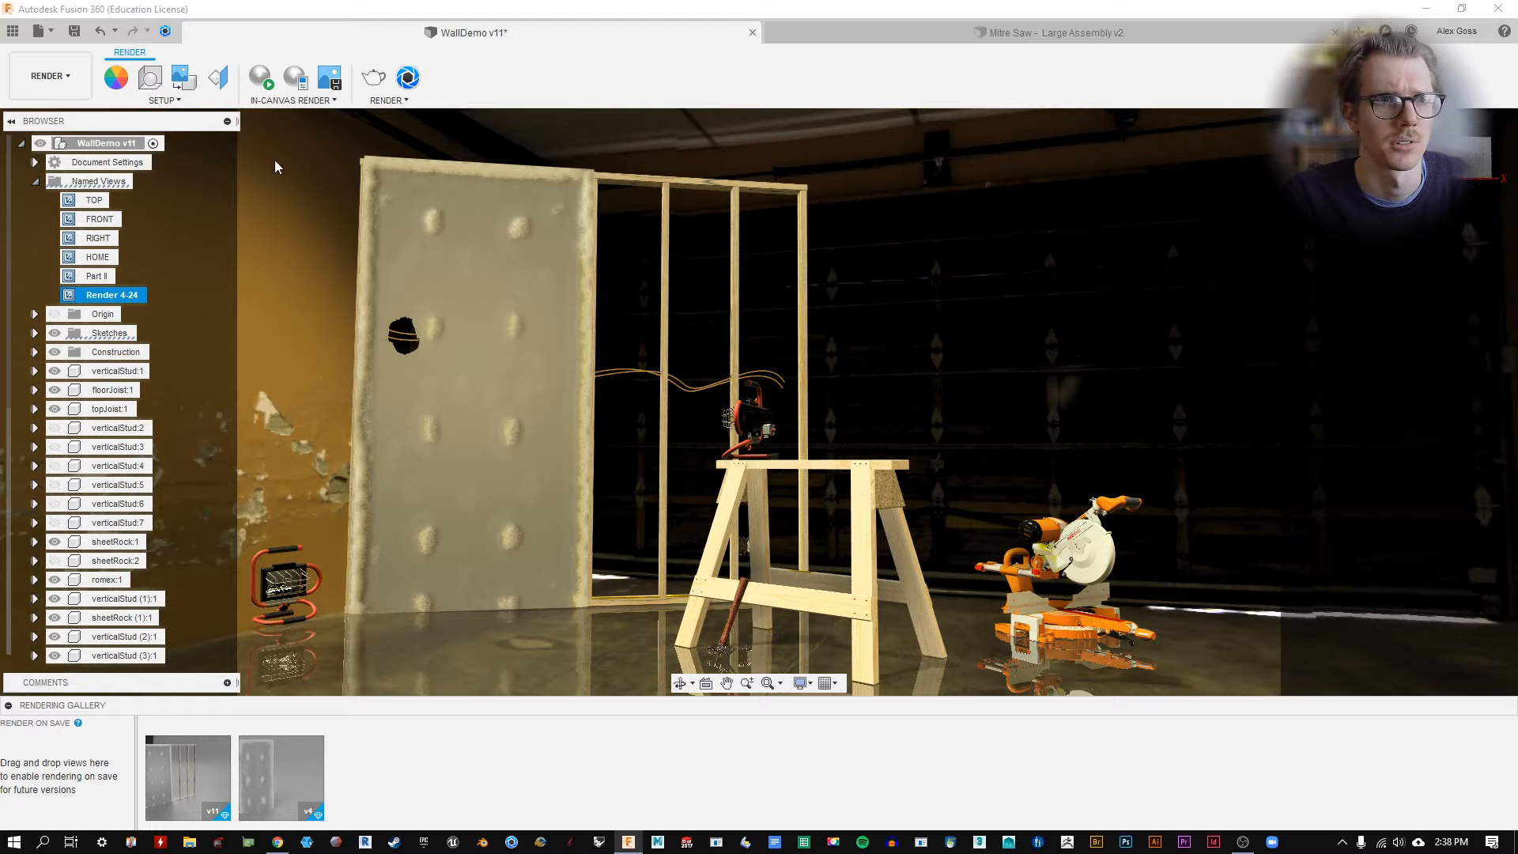
pyautogui.click(150, 78)
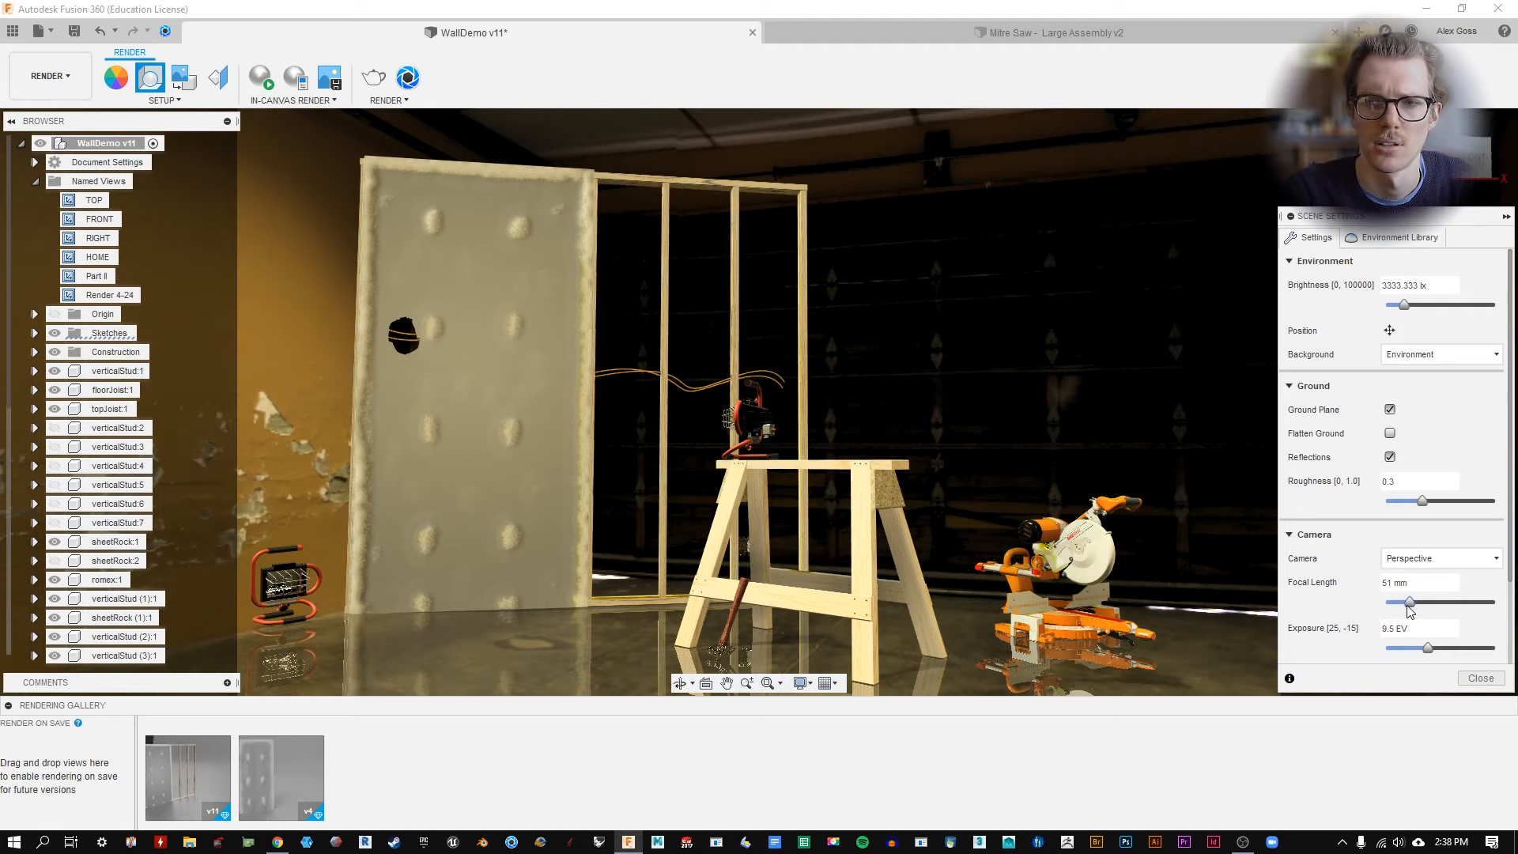
pyautogui.moveTo(1409, 606); pyautogui.dragTo(1404, 603)
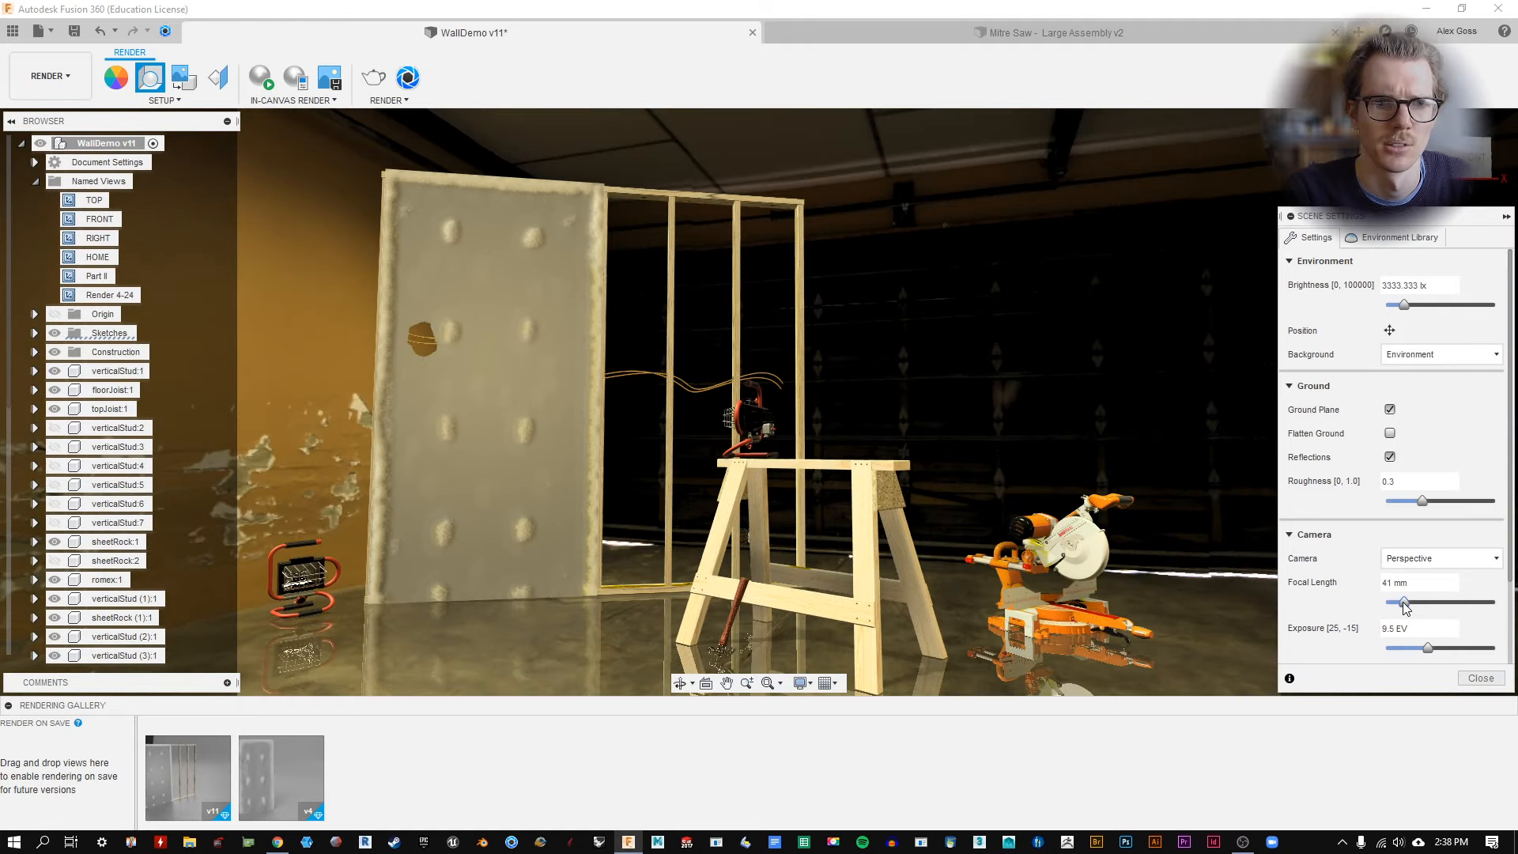
pyautogui.click(1480, 679)
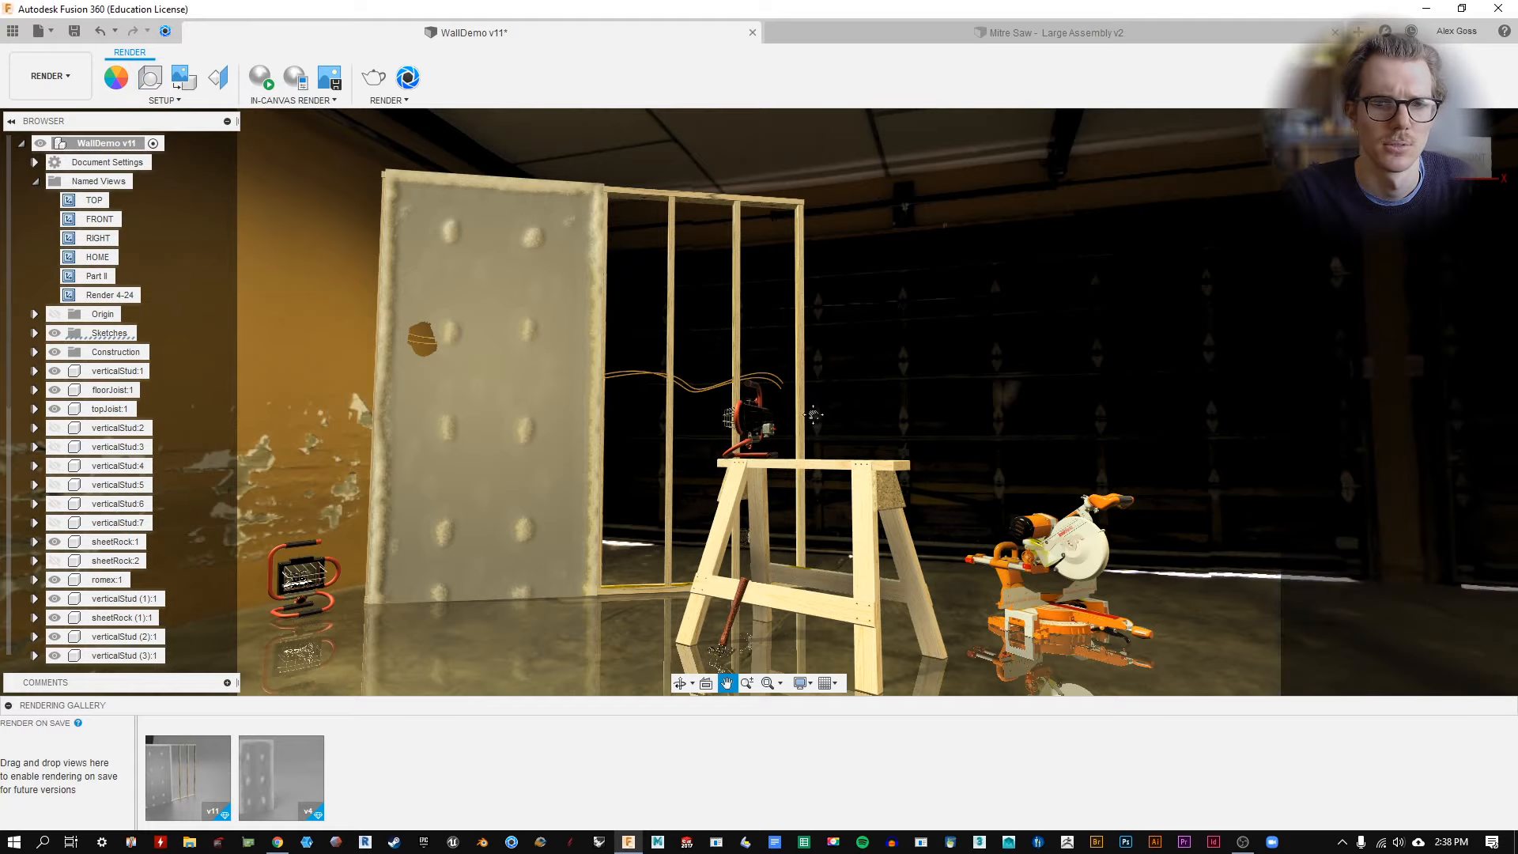
# Shift the framing to show more floor below the sawhorse, and update the Render 4-24 named view with it.
pyautogui.moveTo(813, 414); pyautogui.dragTo(849, 370, button='middle')
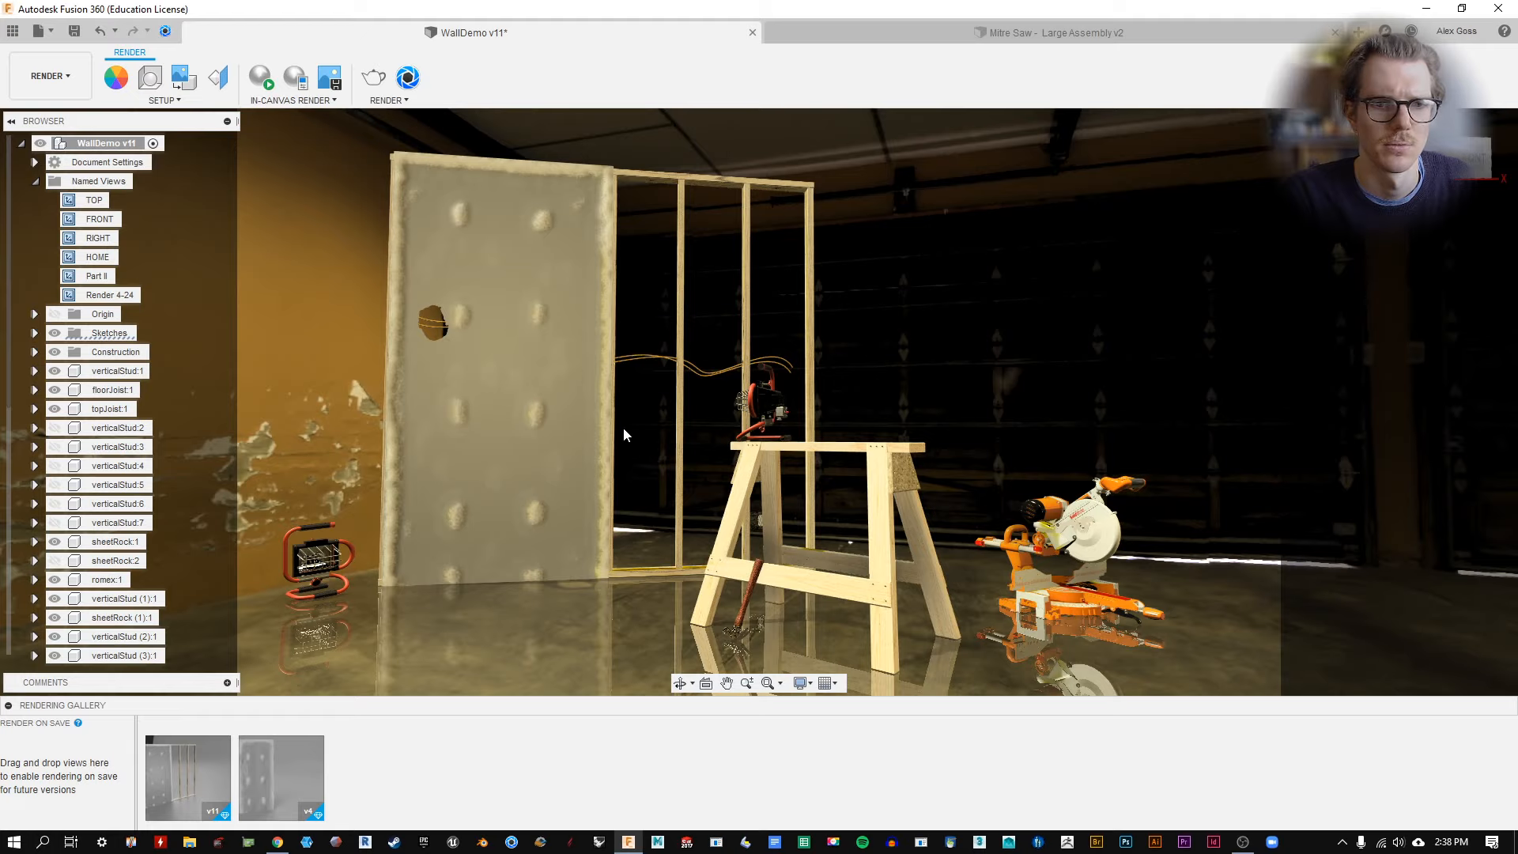
pyautogui.rightClick(123, 291)
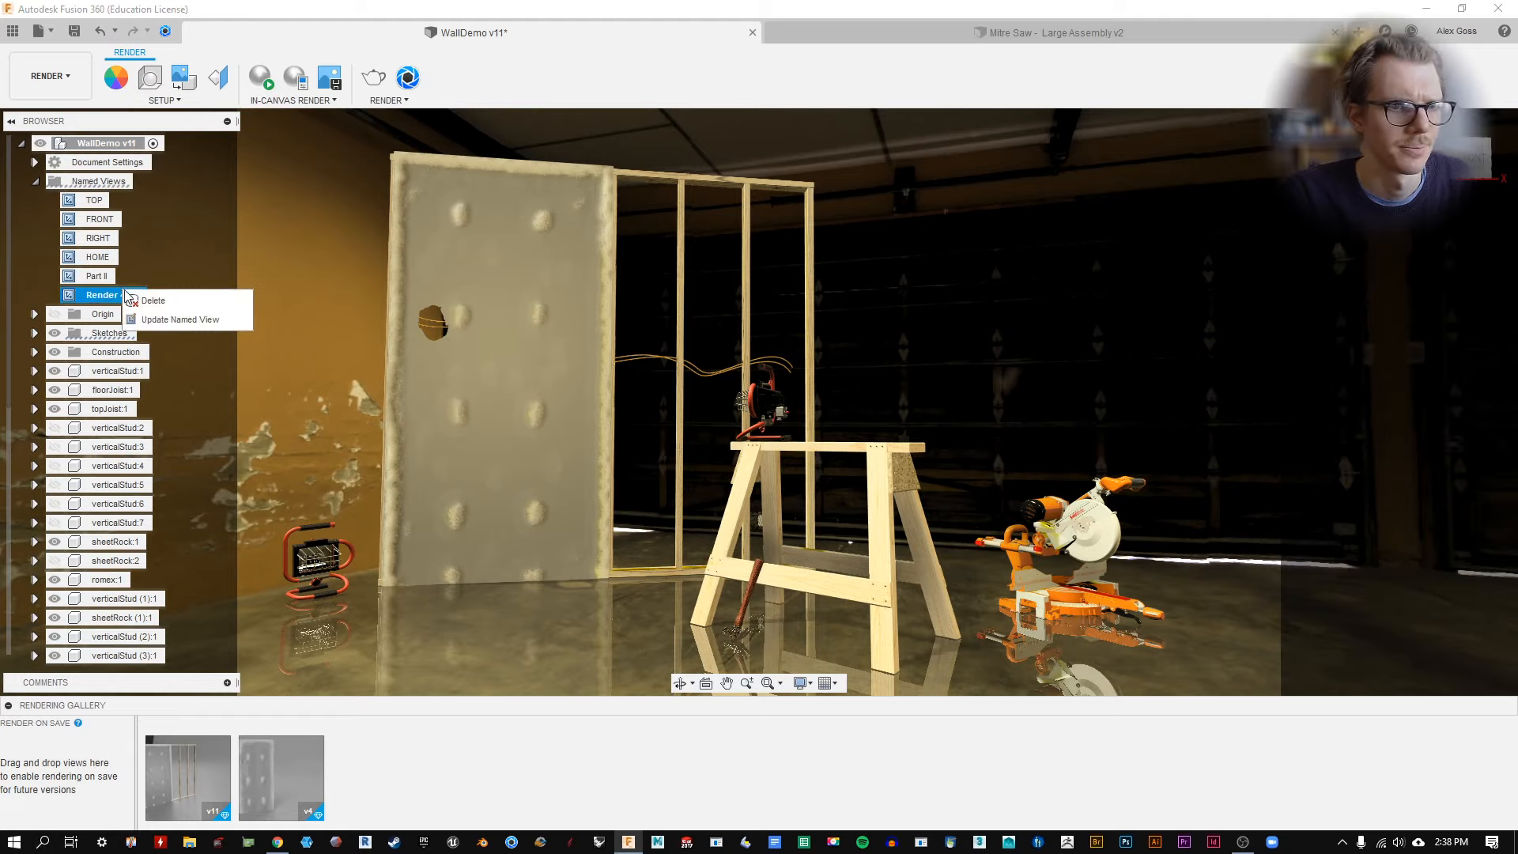
pyautogui.click(176, 320)
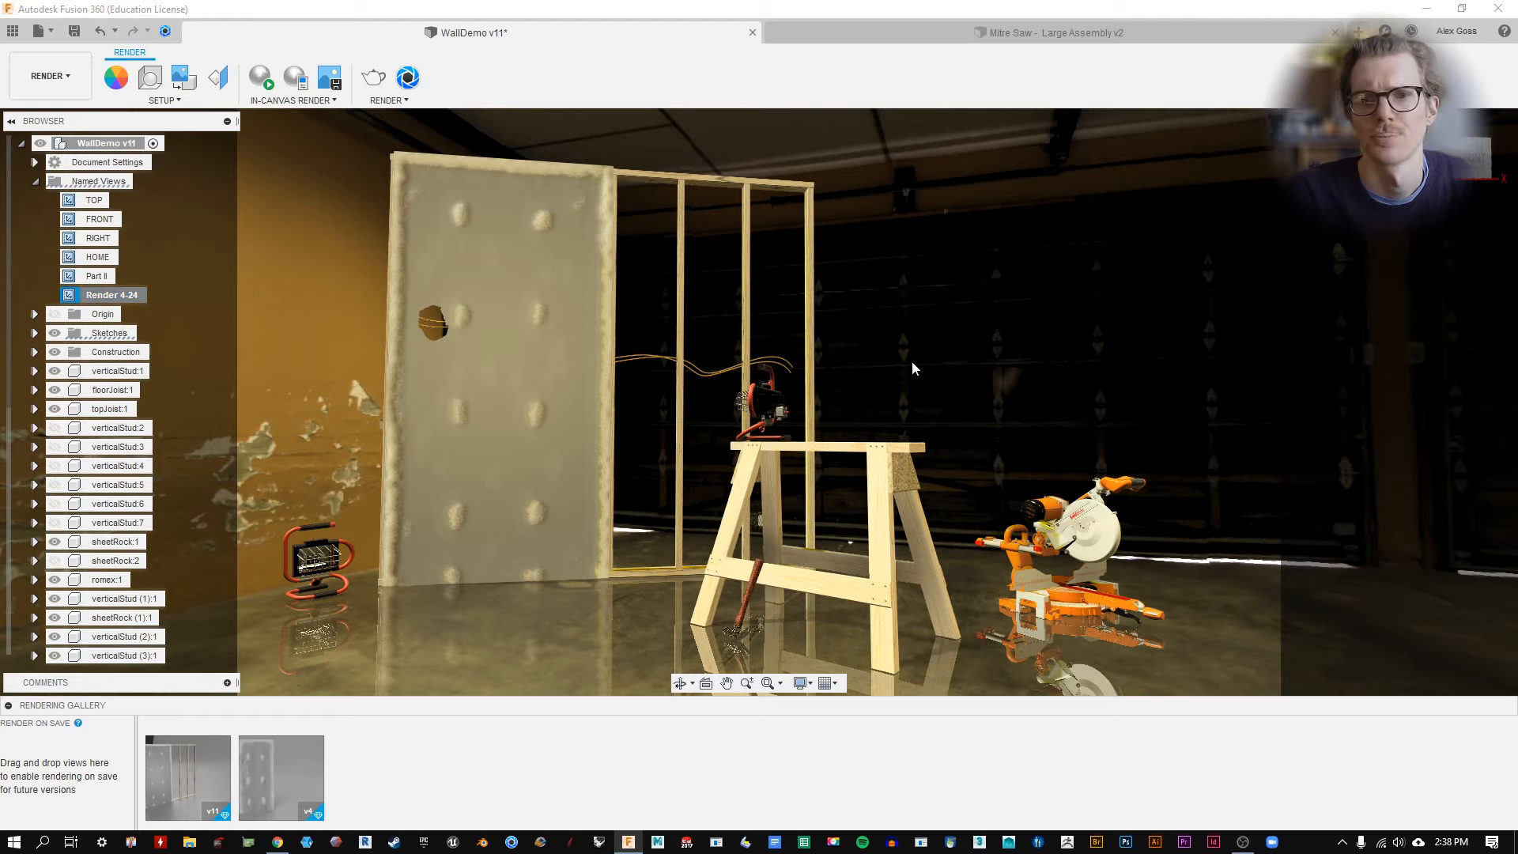
# Close the separate Mitre Saw - Large Assembly document and return to the WallDemo scene.
pyautogui.click(941, 33)
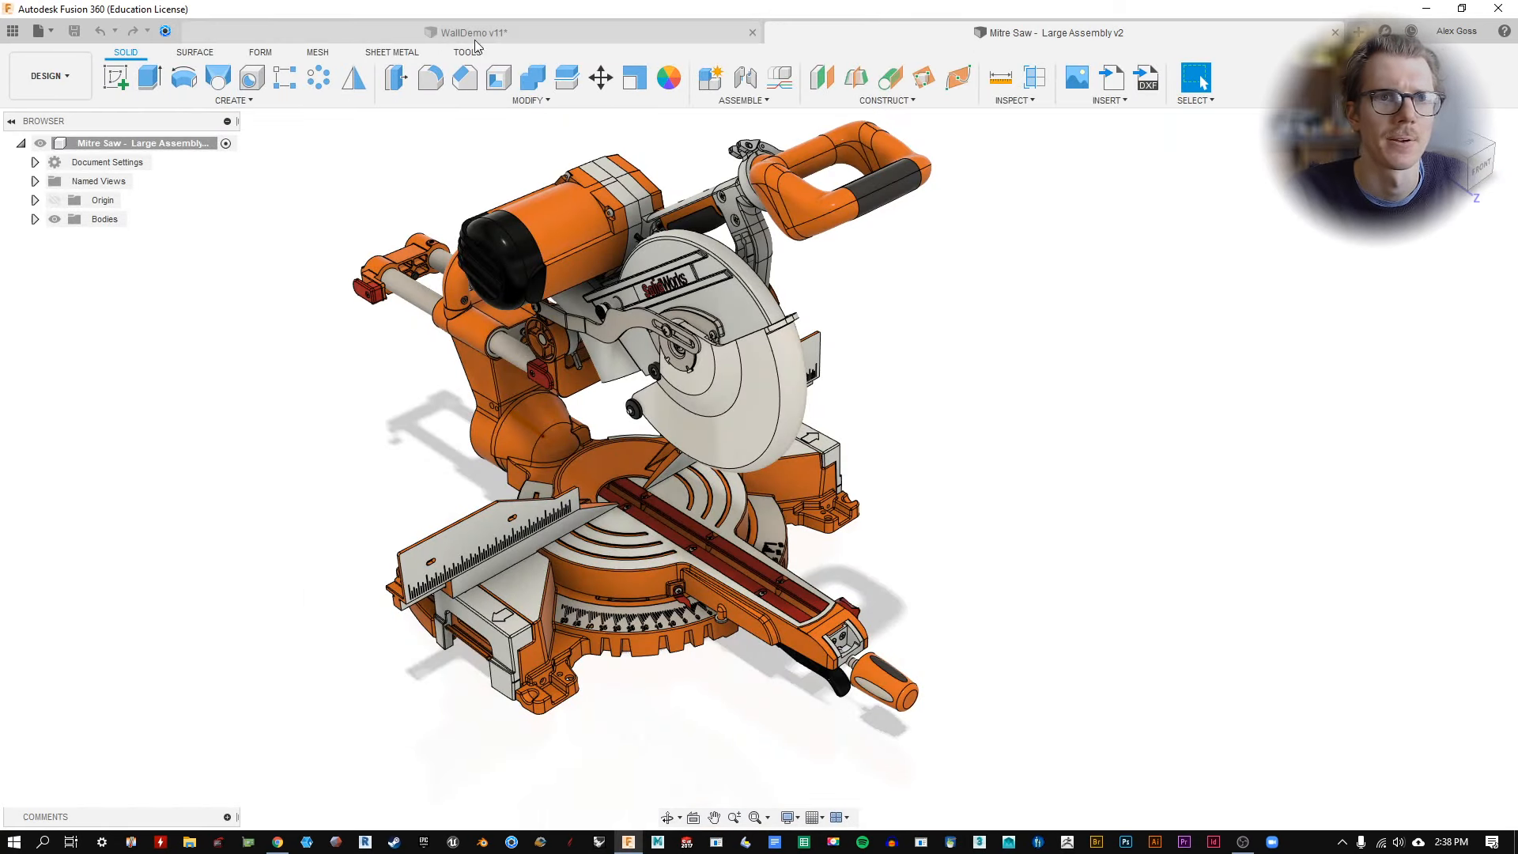
pyautogui.click(1334, 32)
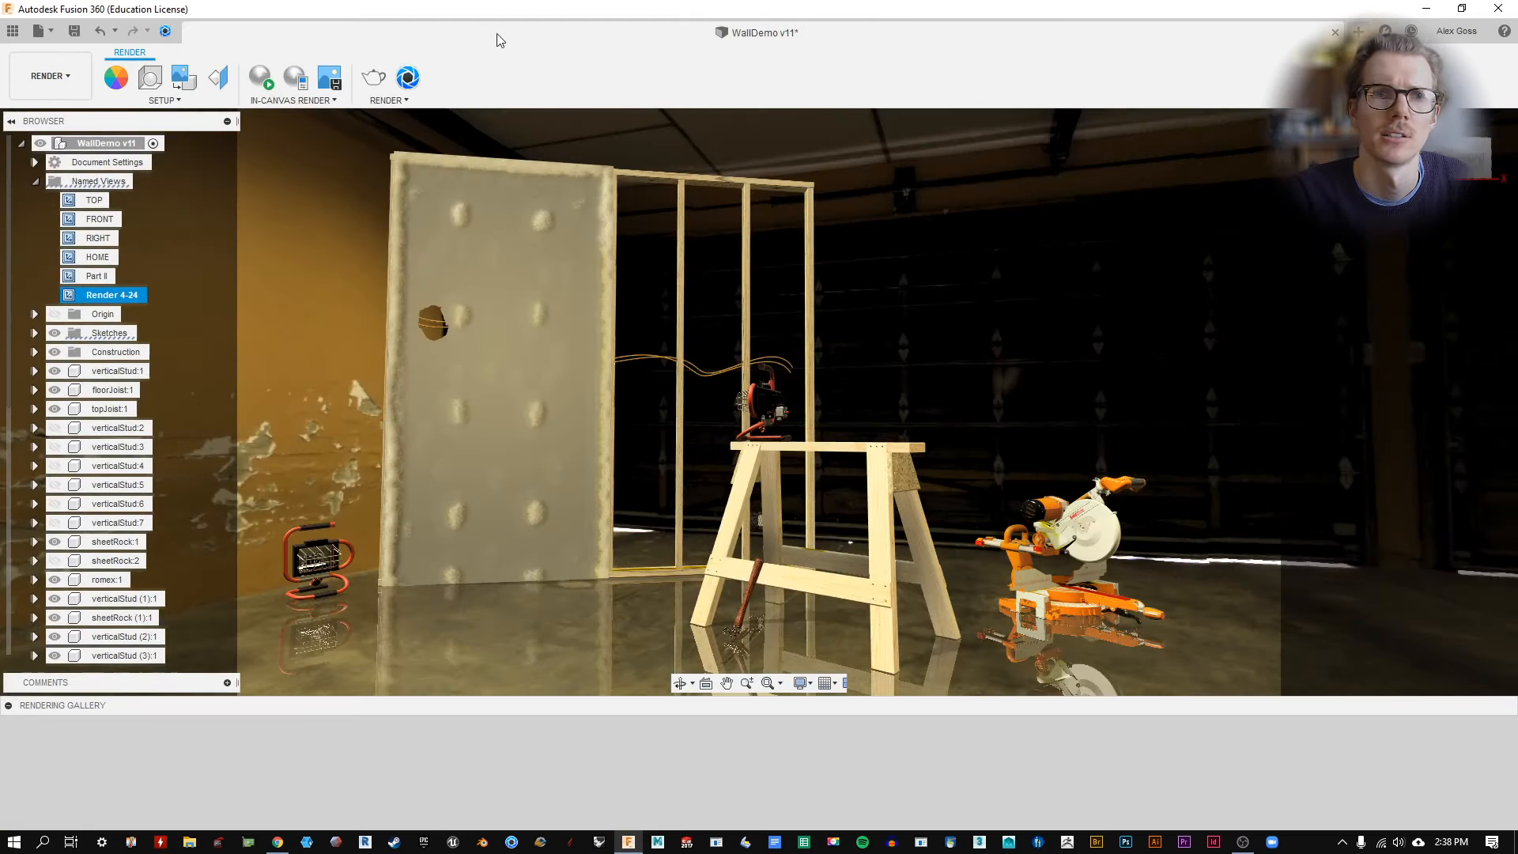
# Open the Tape Measure design from the Wall Props folder and bring up its appearance settings.
pyautogui.click(15, 32)
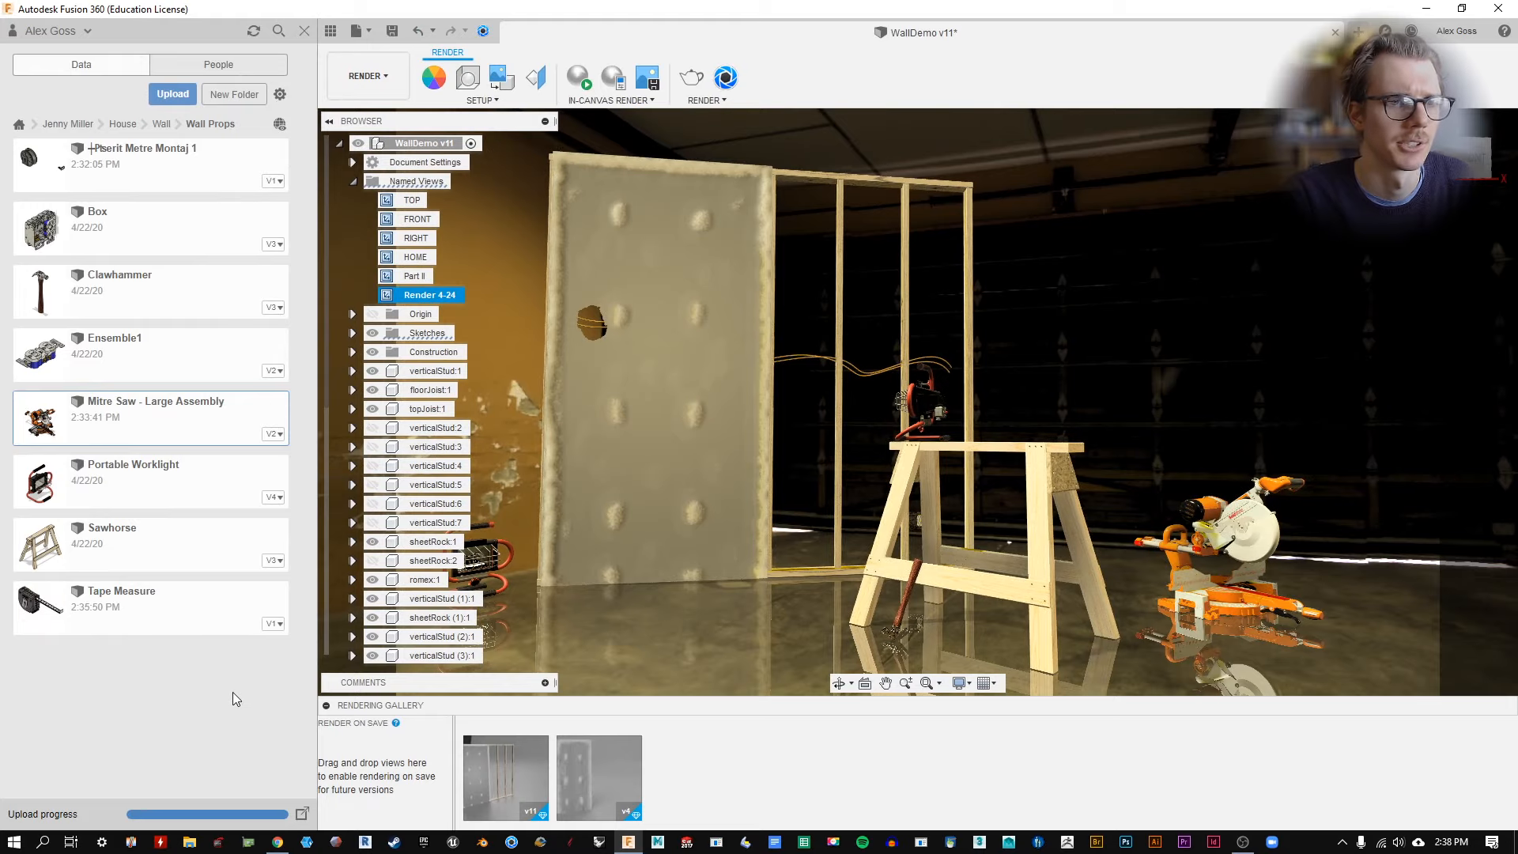
pyautogui.rightClick(145, 609)
pyautogui.click(228, 640)
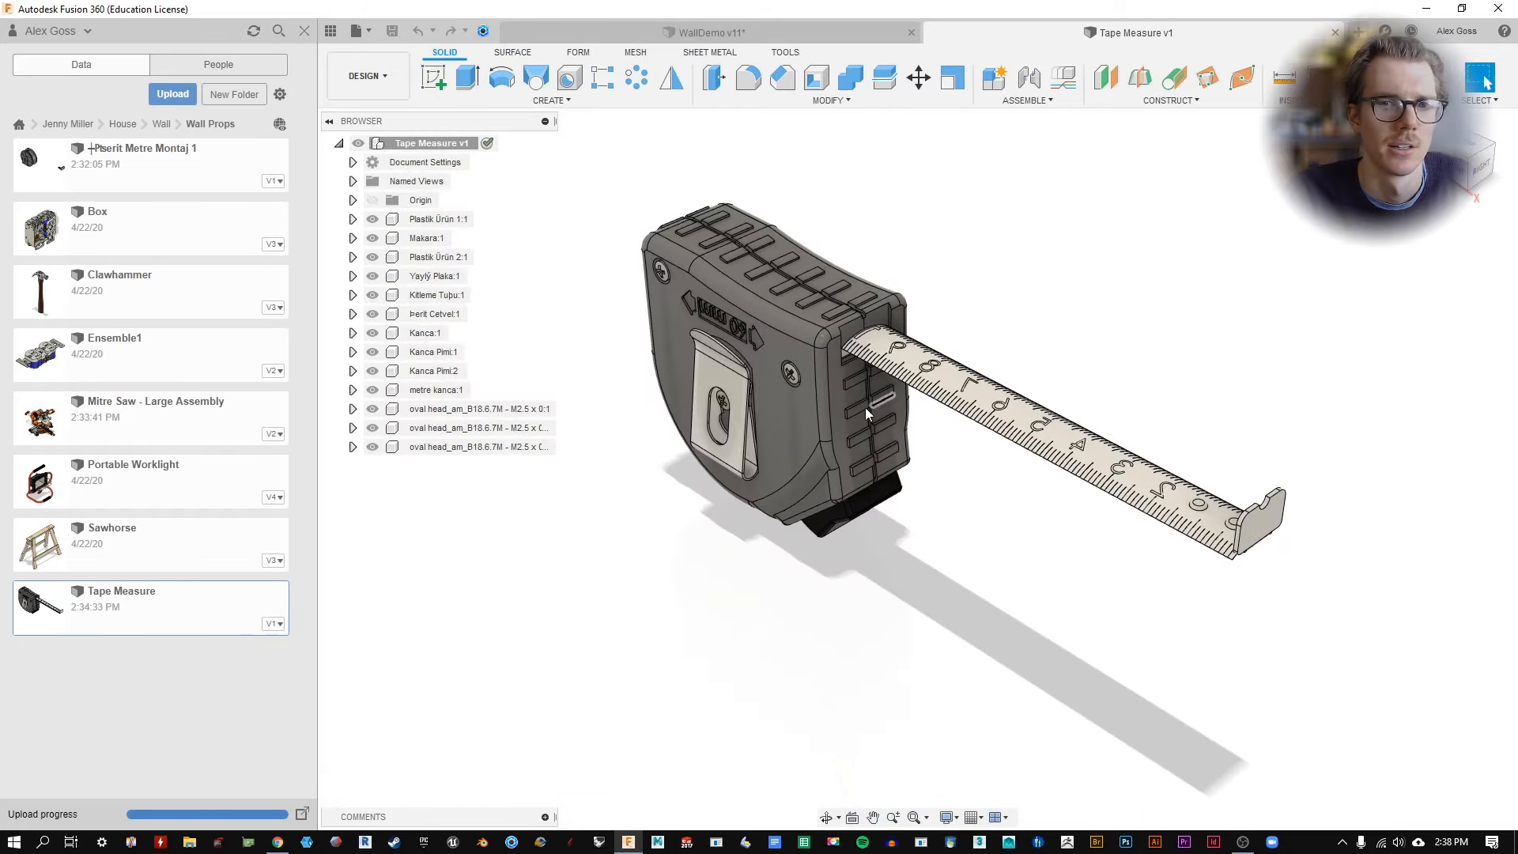
pyautogui.click(824, 102)
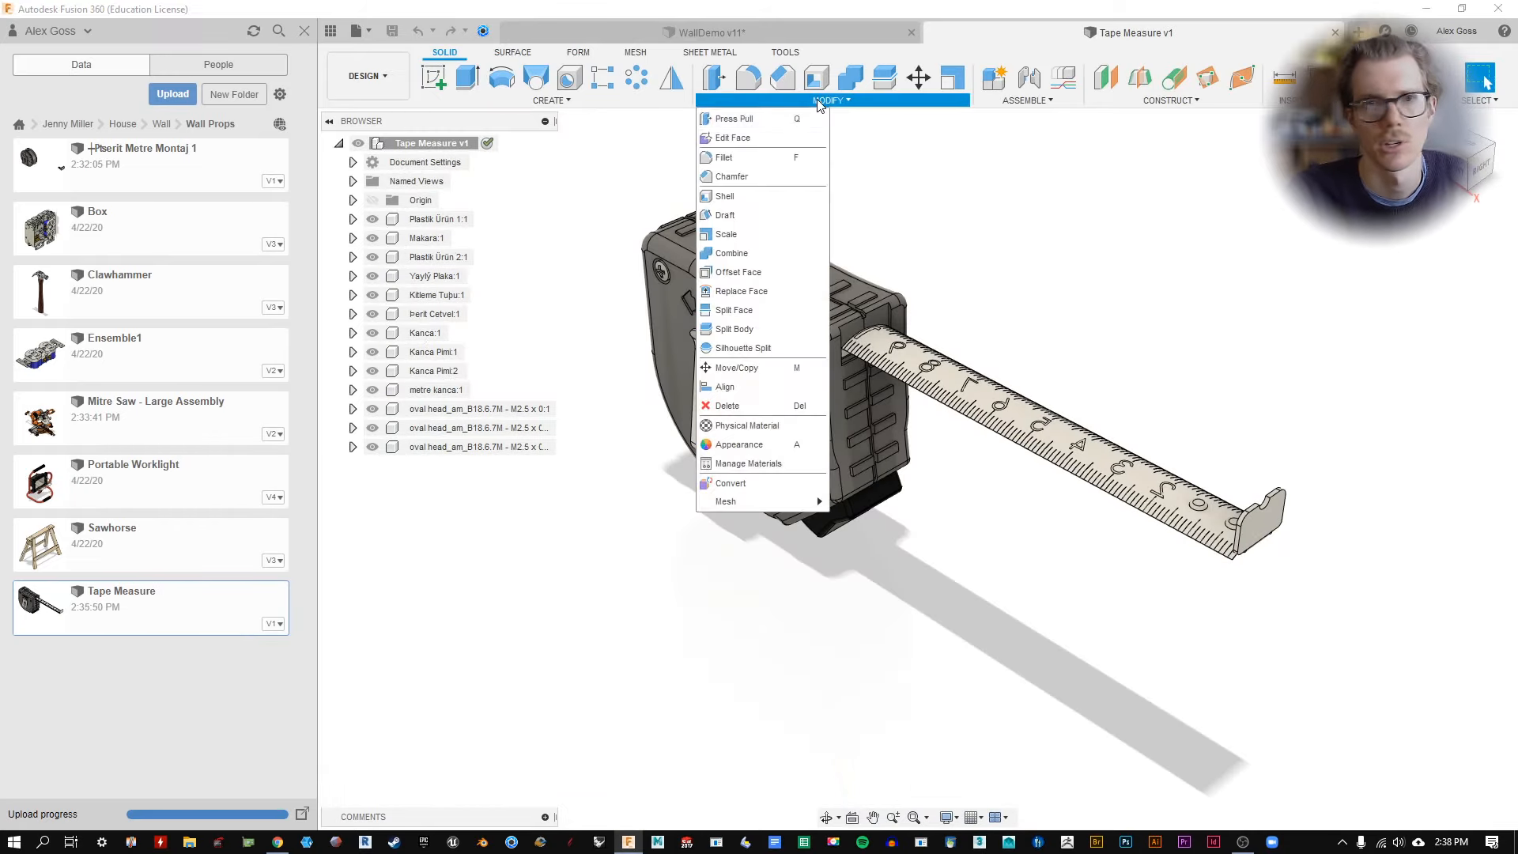
pyautogui.click(742, 443)
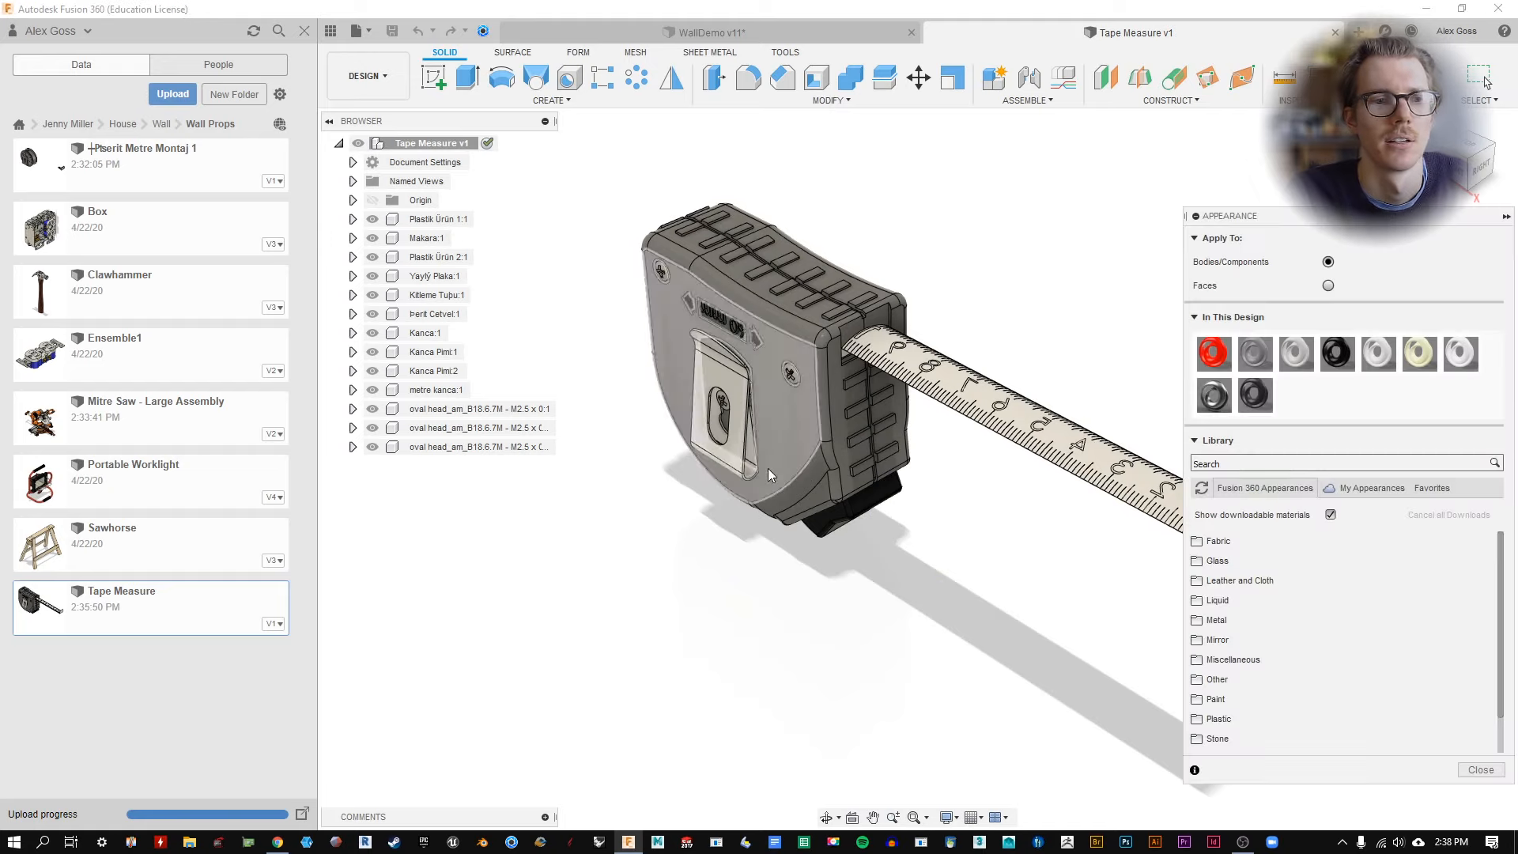
# Insert the Tape Measure into the WallDemo scene and switch to the Design workspace.
pyautogui.click(735, 34)
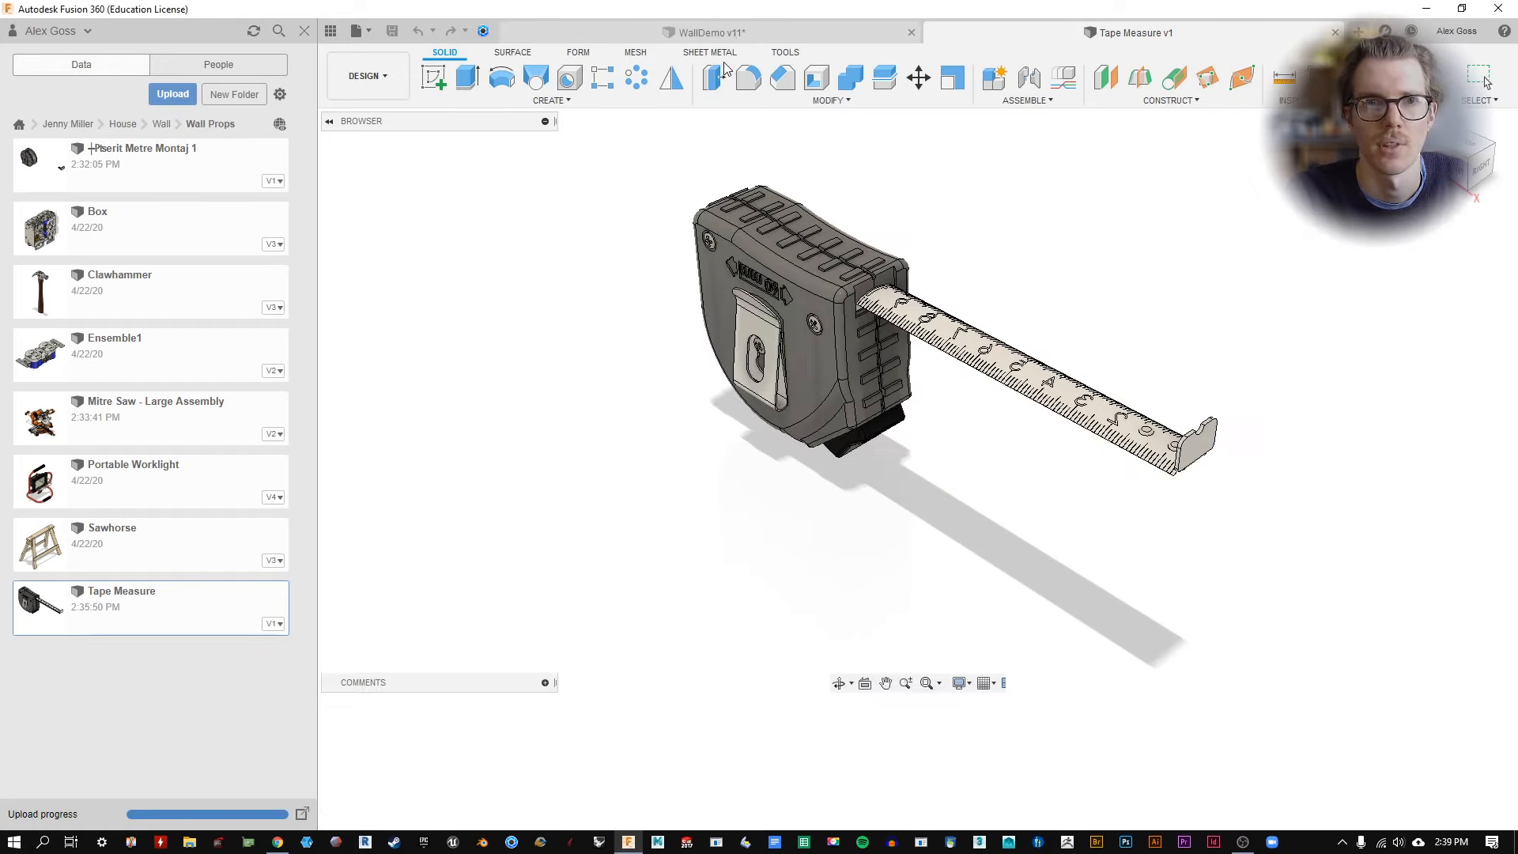
pyautogui.rightClick(121, 618)
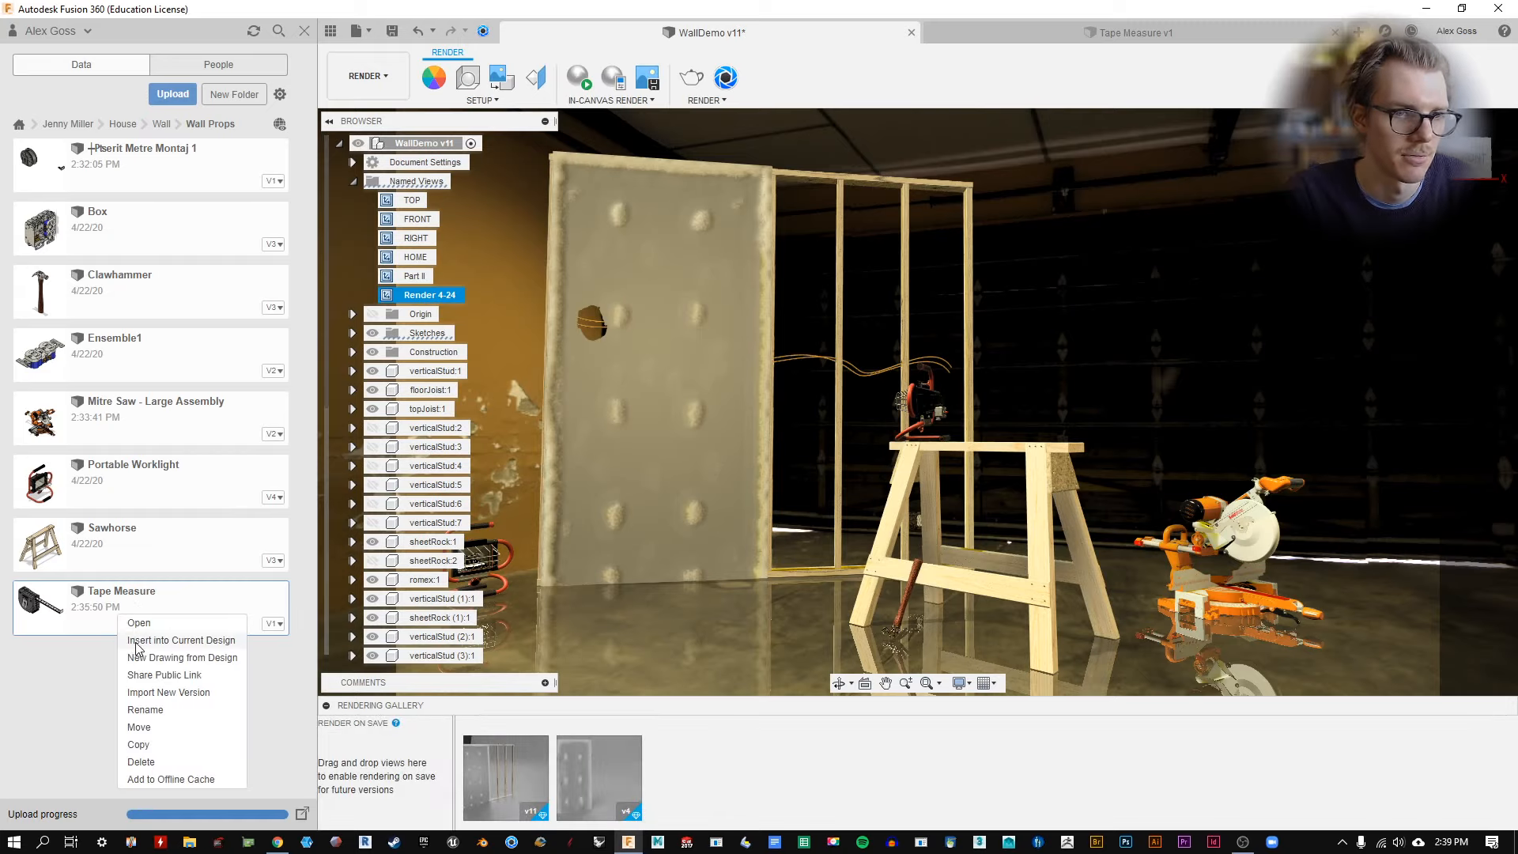
pyautogui.click(139, 640)
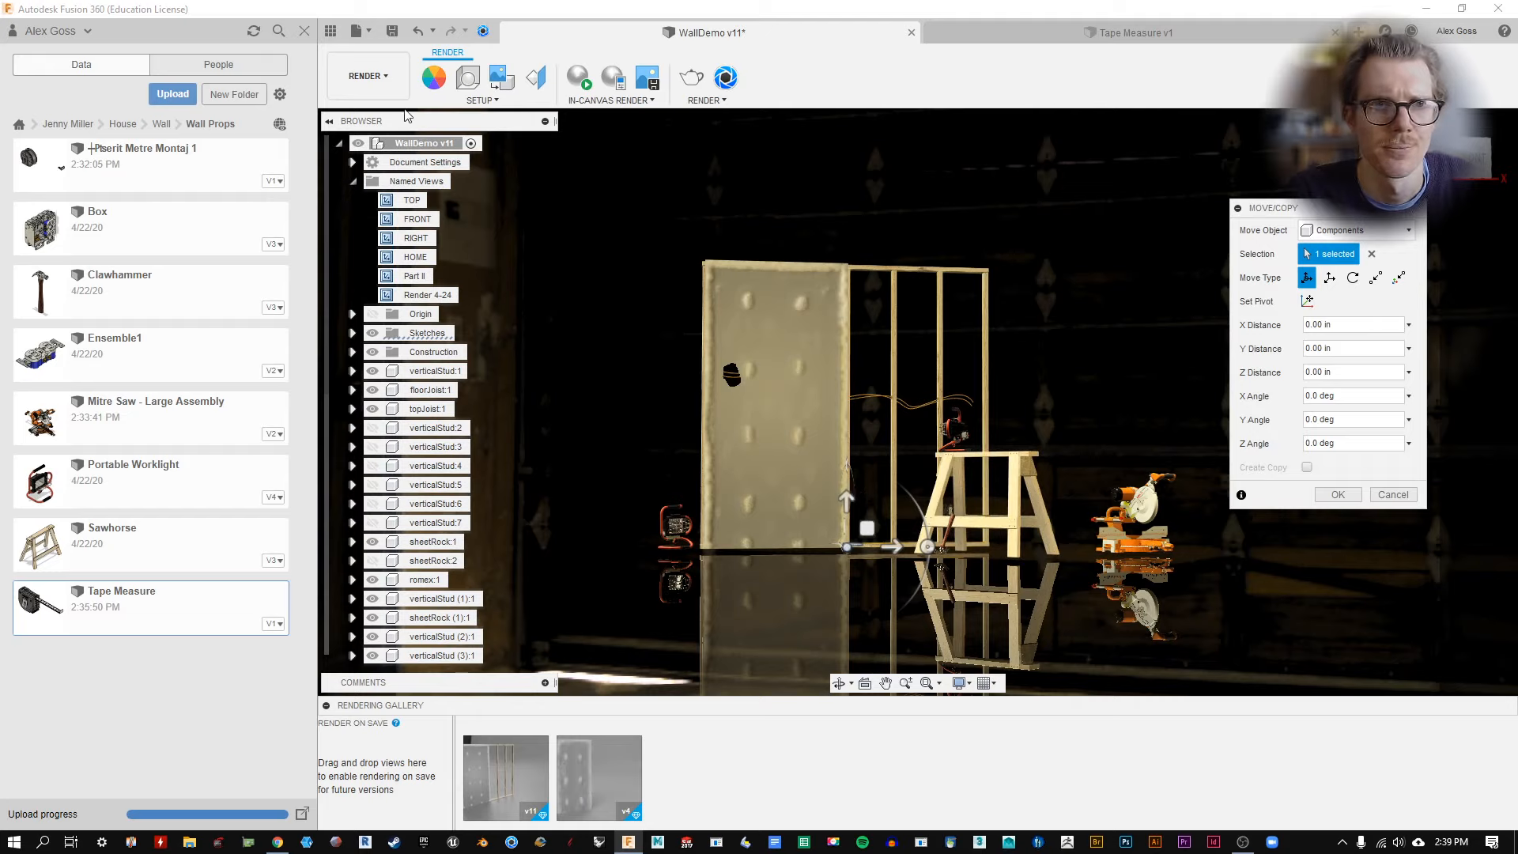
pyautogui.click(368, 76)
pyautogui.click(372, 120)
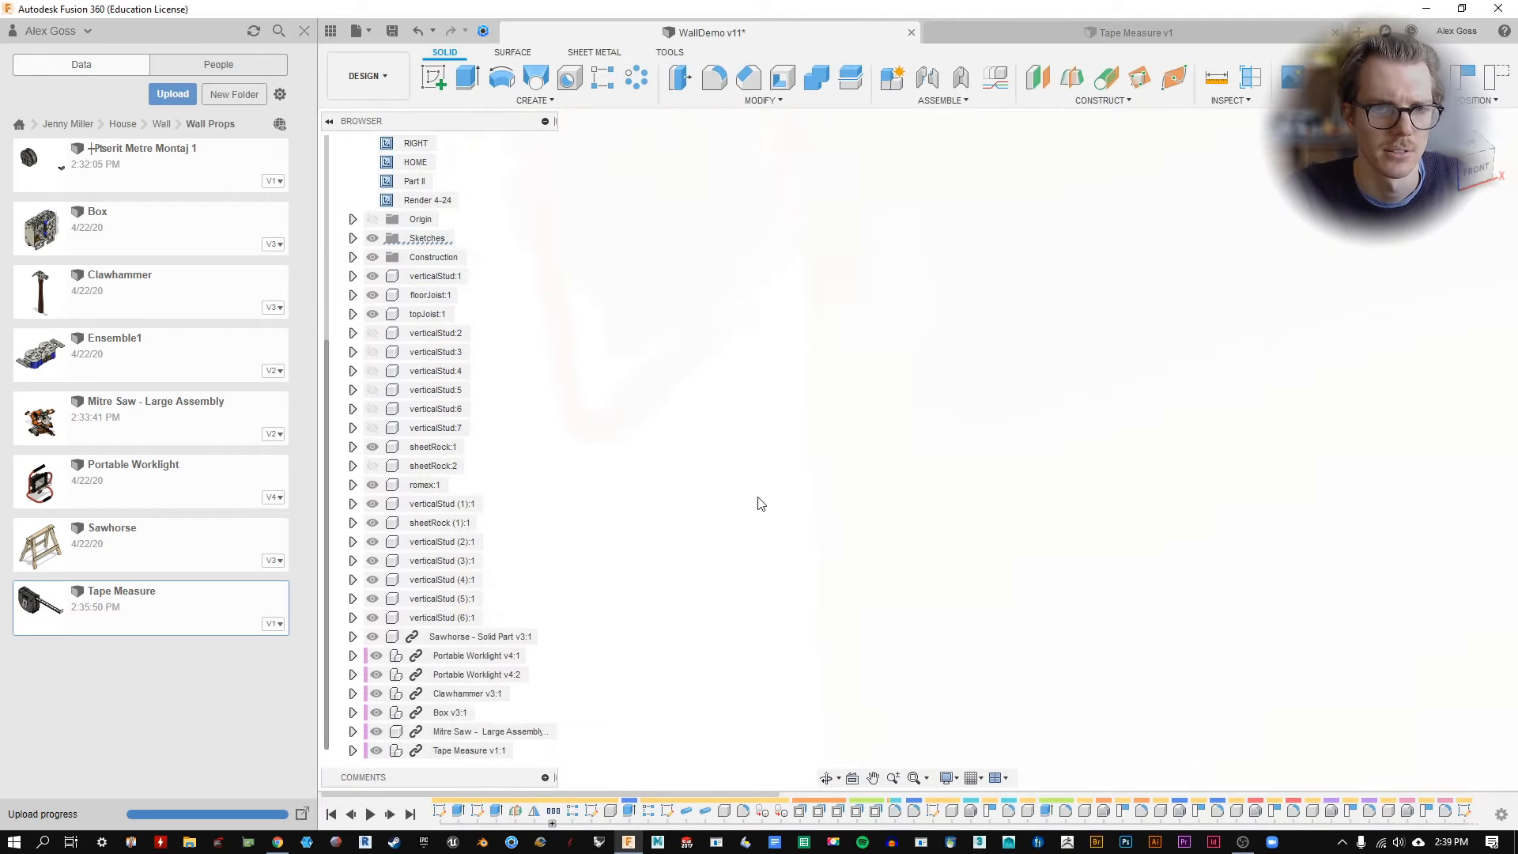
# Move the Tape Measure component along X beyond the sawhorse and -85 in along Y, out in front of the wall.
pyautogui.scroll(-2, 791, 486)
pyautogui.moveTo(812, 478); pyautogui.dragTo(698, 657, button='middle')
pyautogui.scroll(-5, 752, 559)
pyautogui.moveTo(961, 467); pyautogui.dragTo(852, 519, button='middle')
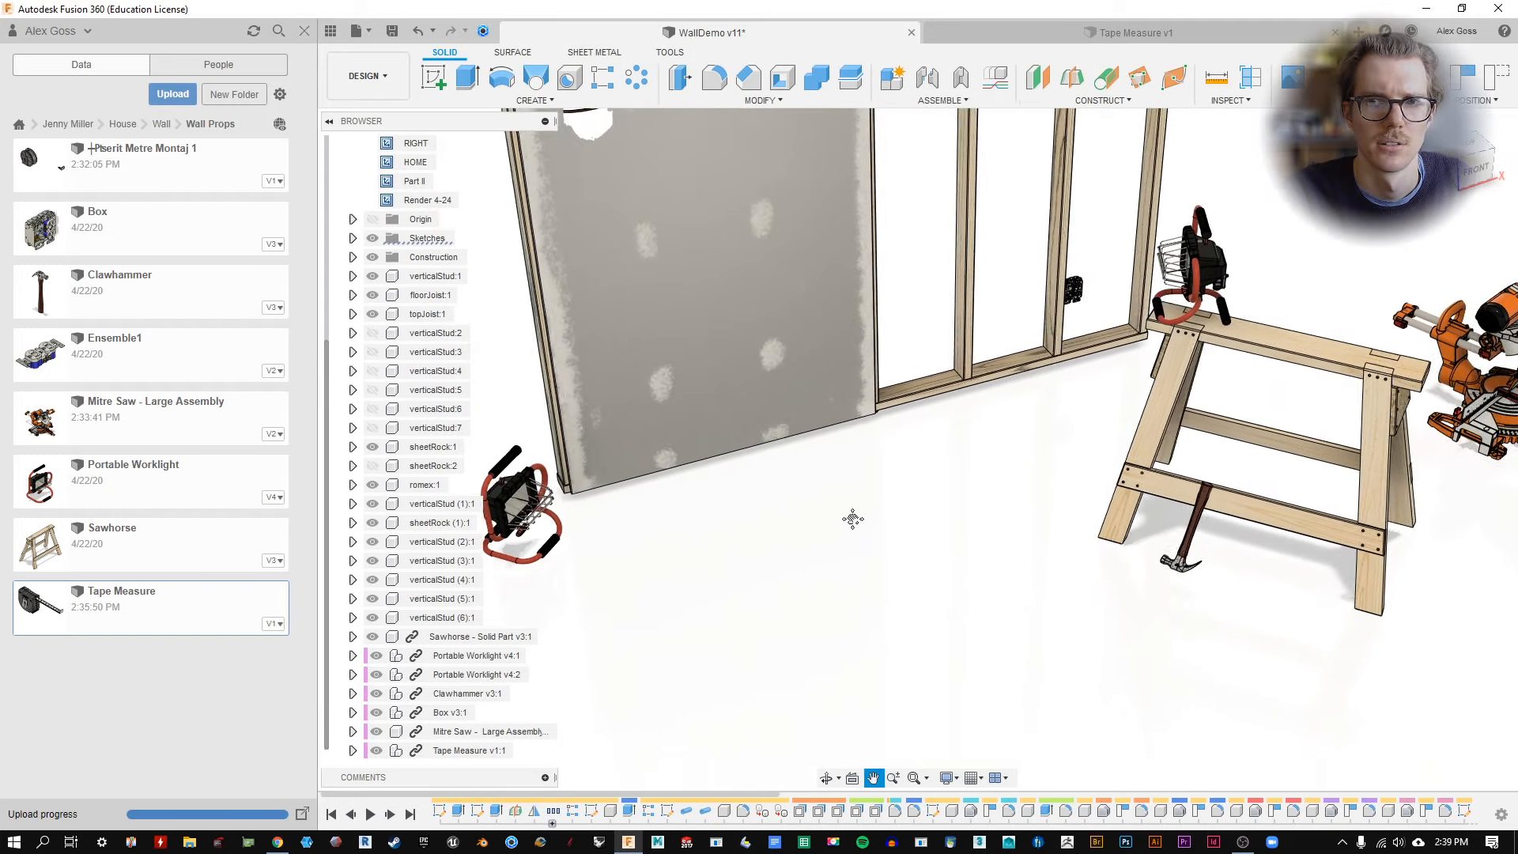
pyautogui.click(507, 751)
pyautogui.press('m')
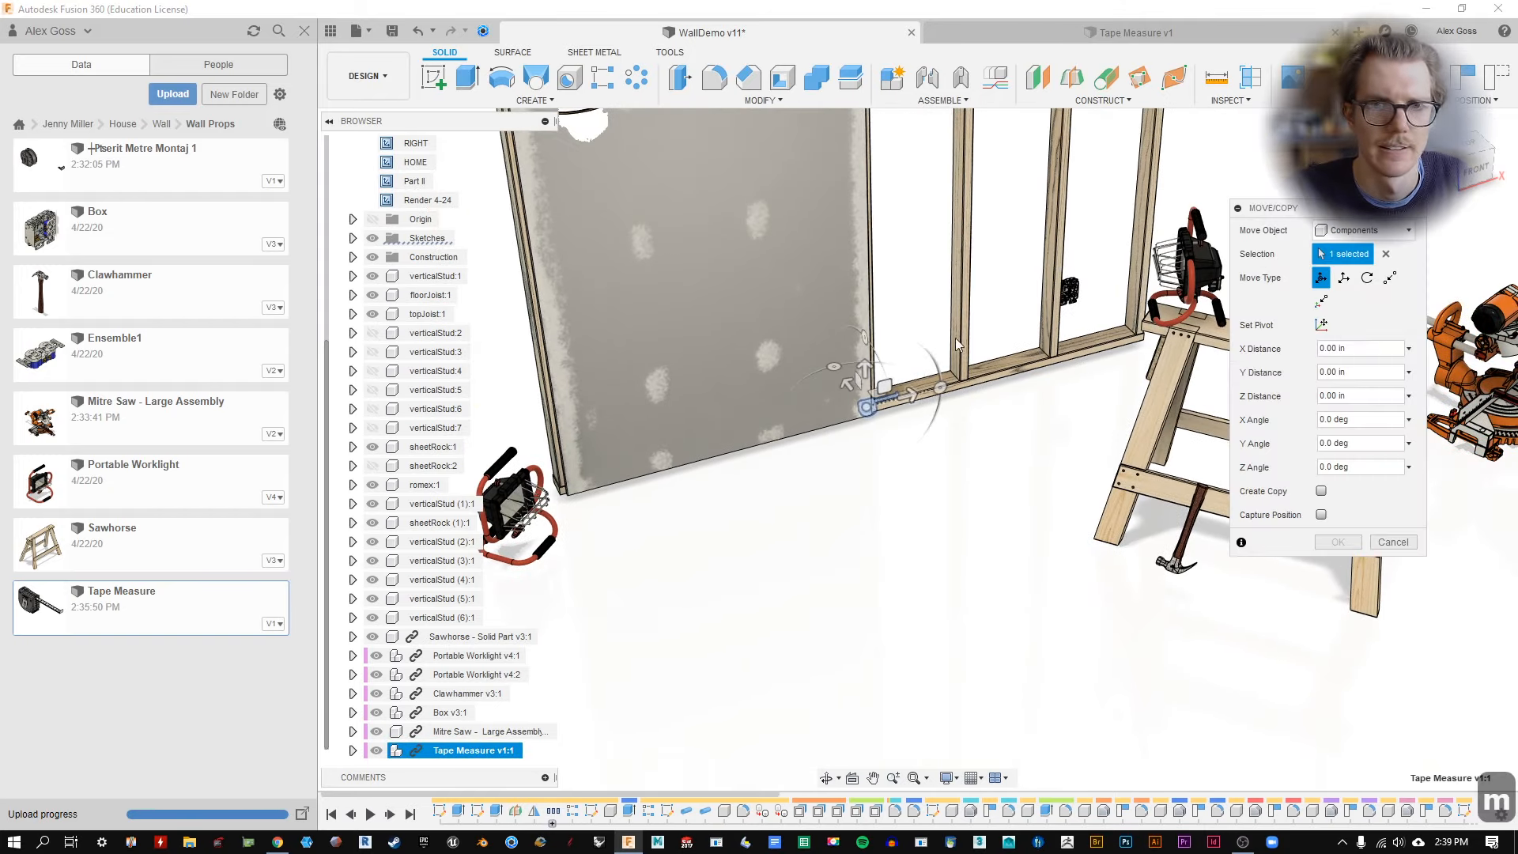
pyautogui.scroll(-1, 945, 370)
pyautogui.moveTo(892, 382); pyautogui.dragTo(1193, 474)
pyautogui.scroll(-3, 1058, 428)
pyautogui.keyDown('shift'); pyautogui.moveTo(1055, 426); pyautogui.dragTo(961, 500, button='middle'); pyautogui.keyUp('shift')
pyautogui.moveTo(1116, 434); pyautogui.dragTo(832, 280)
pyautogui.keyDown('shift'); pyautogui.moveTo(728, 458); pyautogui.dragTo(914, 423, button='middle'); pyautogui.keyUp('shift')
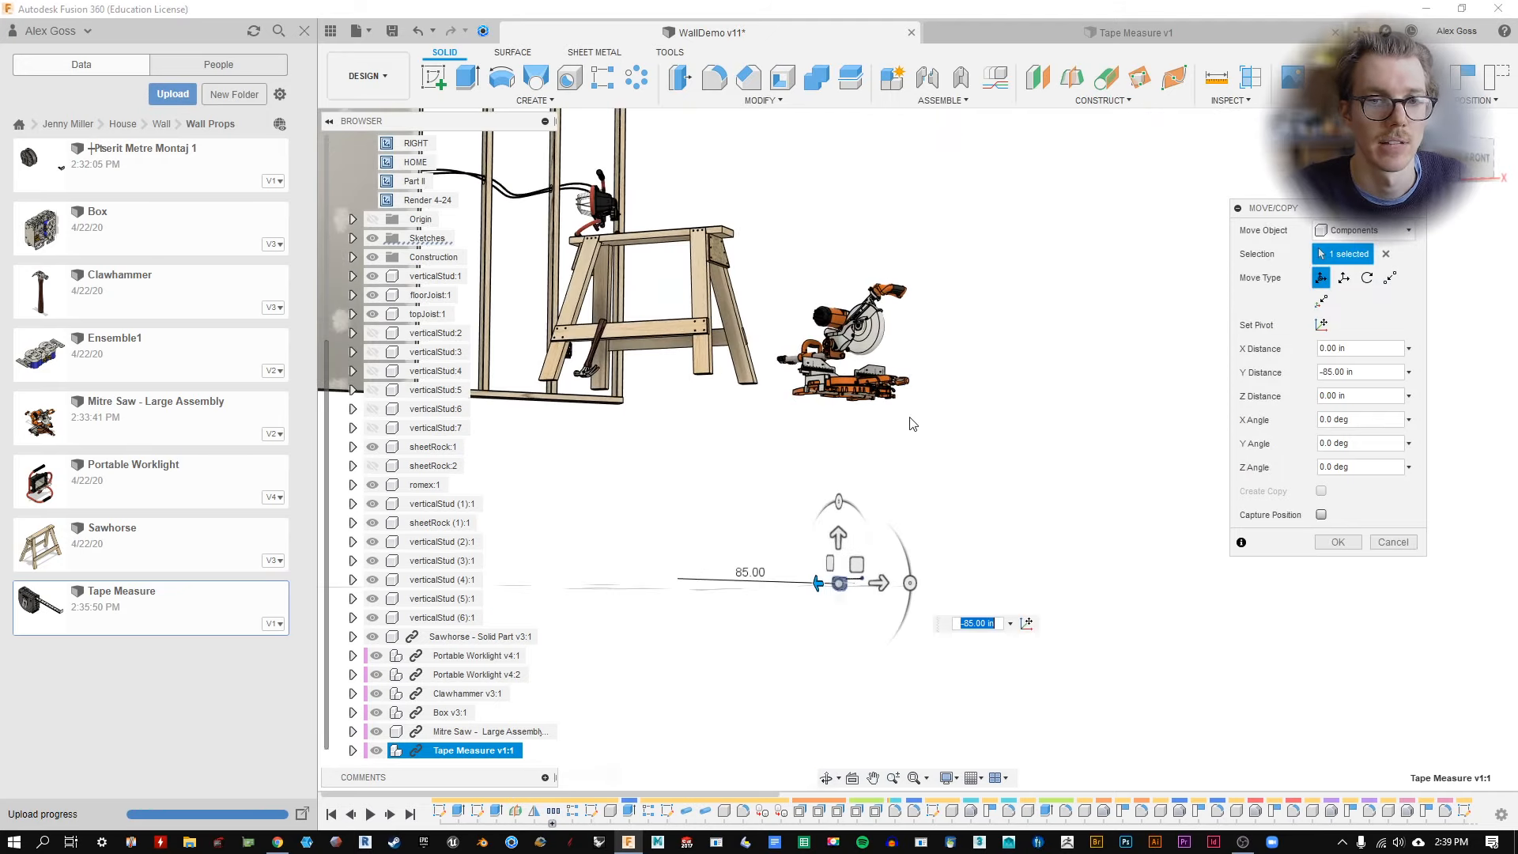
# Raise the tape measure about 70 in along Z and shift it about -22.64 in X and 28.34 in Y toward the sawhorse.
pyautogui.moveTo(839, 546); pyautogui.dragTo(827, 202)
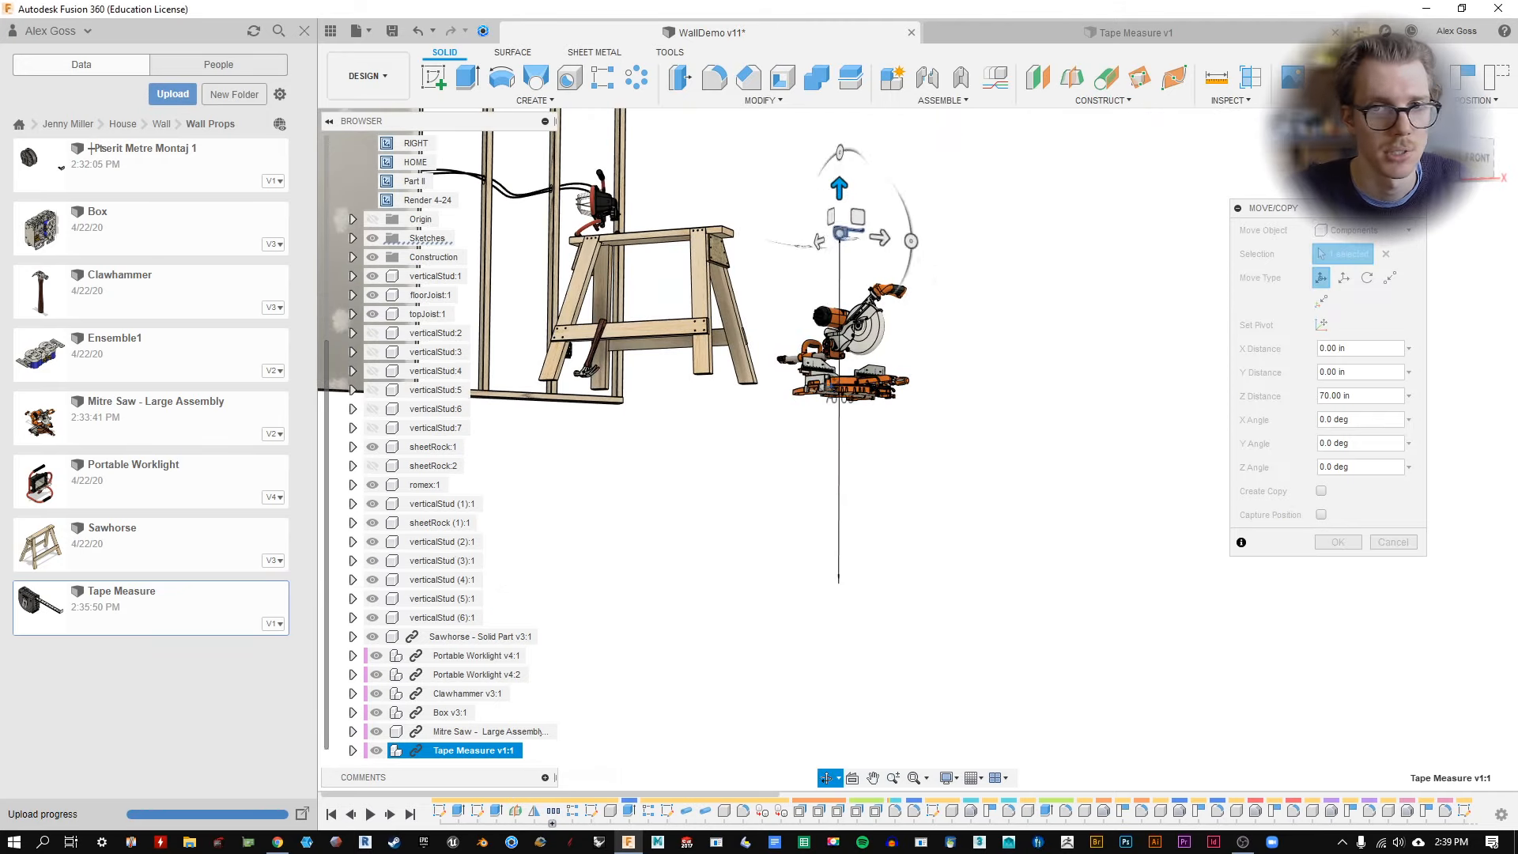
pyautogui.keyDown('shift'); pyautogui.moveTo(827, 202); pyautogui.dragTo(836, 450, button='middle'); pyautogui.keyUp('shift')
pyautogui.keyDown('shift'); pyautogui.moveTo(929, 383); pyautogui.dragTo(878, 427, button='middle'); pyautogui.keyUp('shift')
pyautogui.moveTo(754, 437); pyautogui.dragTo(655, 279)
pyautogui.keyDown('shift'); pyautogui.moveTo(731, 417); pyautogui.dragTo(800, 338, button='middle'); pyautogui.keyUp('shift')
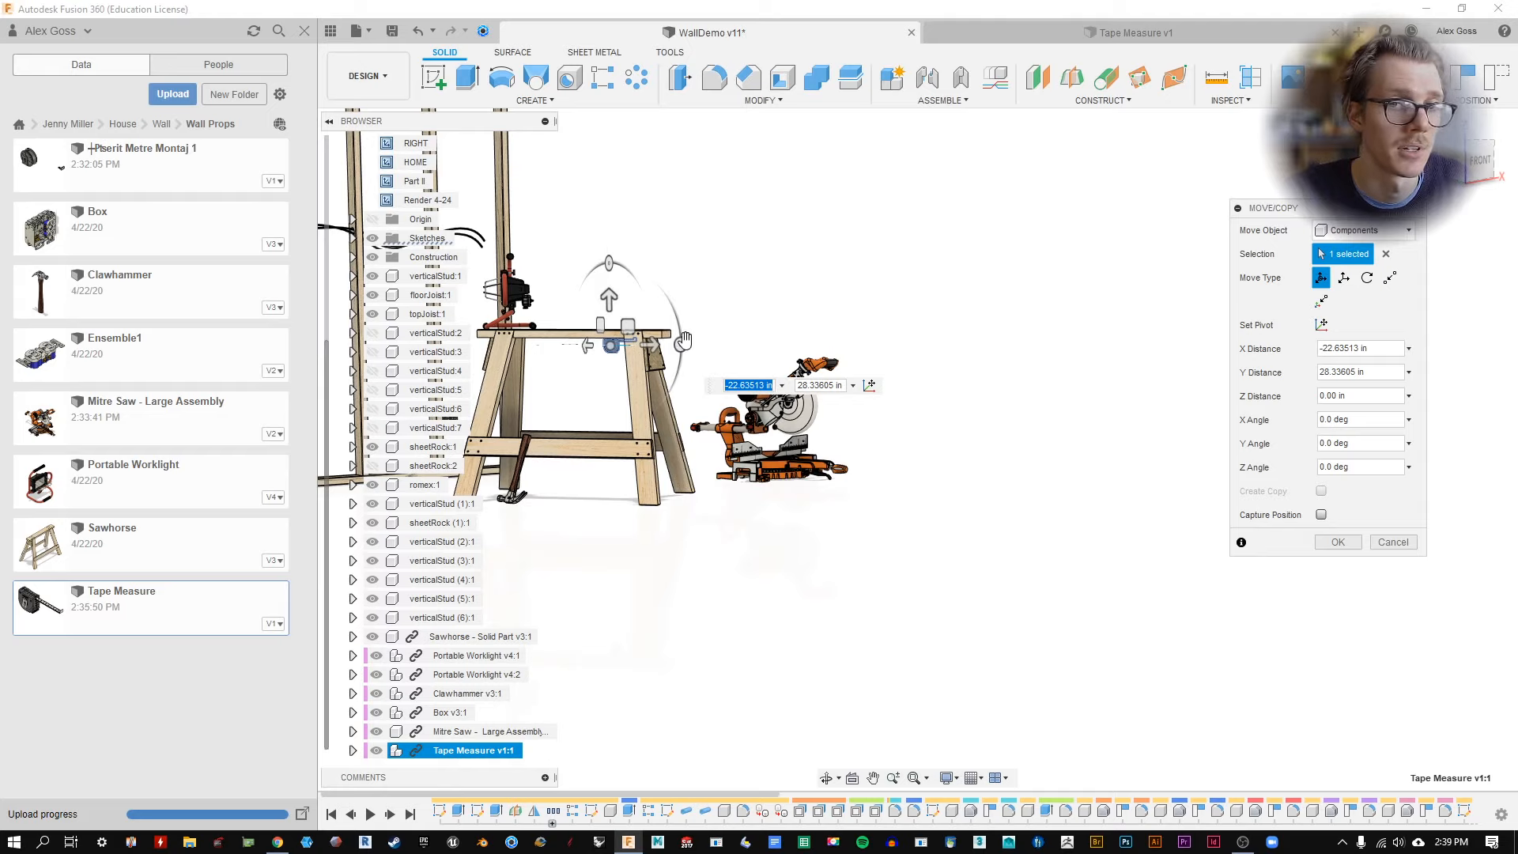
# Flip the tape measure -180 degrees about Y and move it -5 in along Z beside the sawhorse's top board.
pyautogui.moveTo(684, 340); pyautogui.dragTo(513, 348)
pyautogui.keyDown('shift'); pyautogui.moveTo(745, 296); pyautogui.dragTo(623, 509, button='middle'); pyautogui.keyUp('shift')
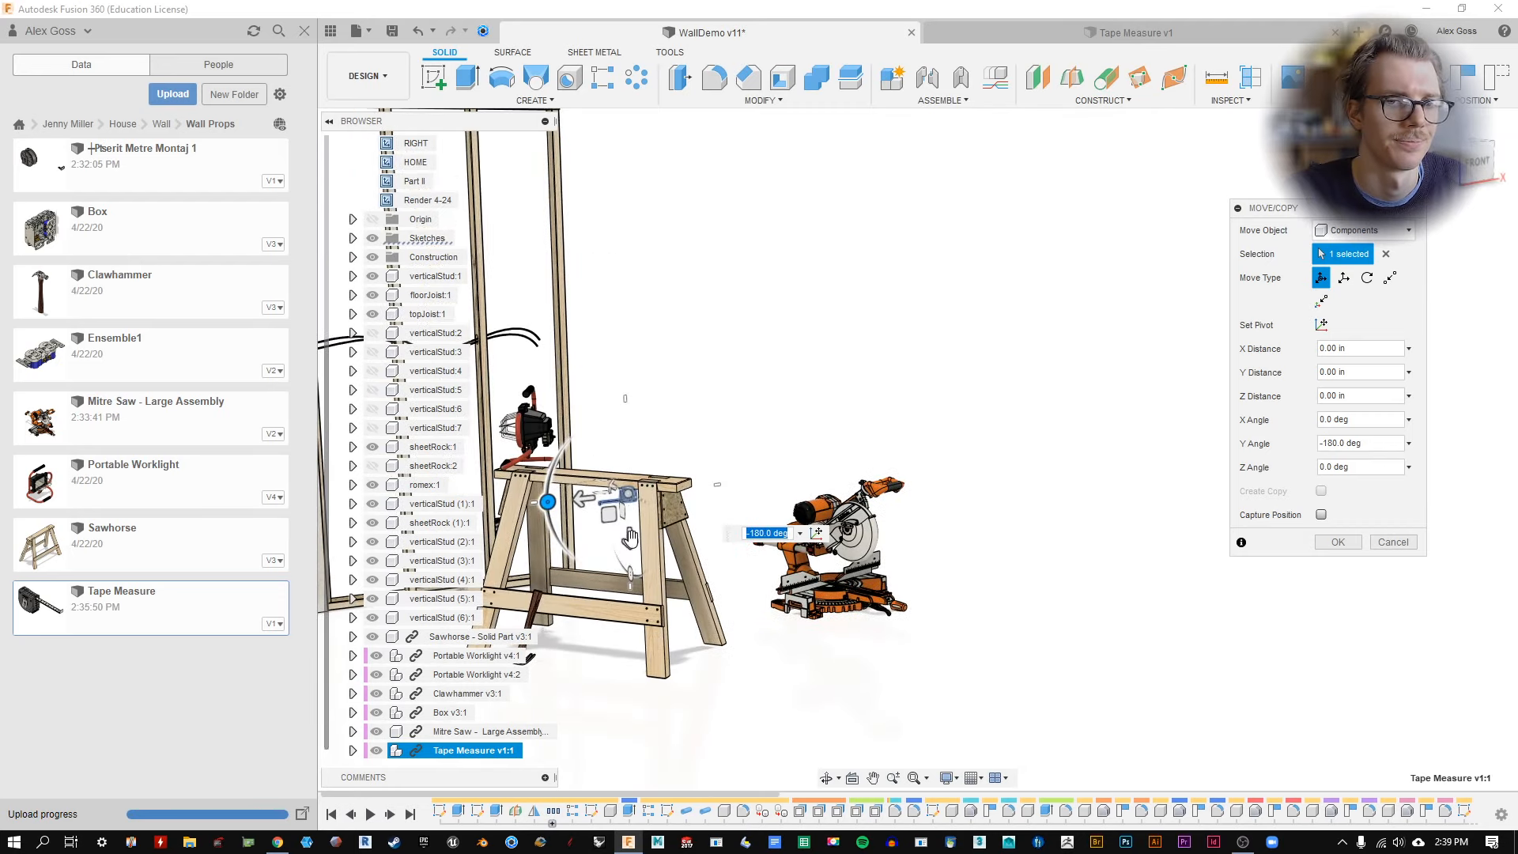
pyautogui.moveTo(630, 537); pyautogui.dragTo(623, 506)
pyautogui.keyDown('shift'); pyautogui.moveTo(656, 399); pyautogui.dragTo(646, 452, button='middle'); pyautogui.keyUp('shift')
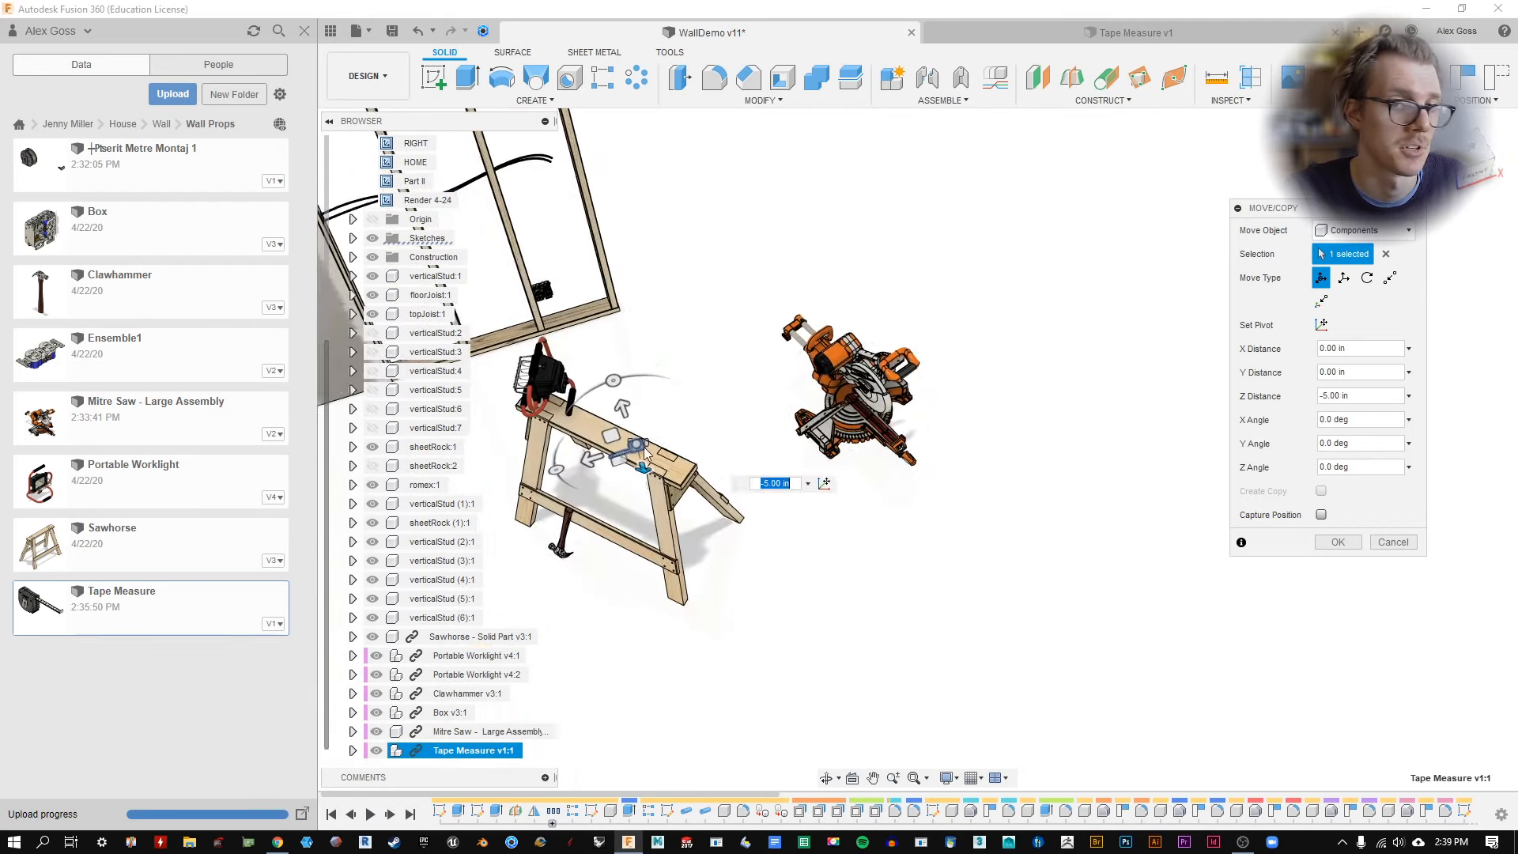
# Turn the tape measure across the sawhorse's top board and shift it about 1.45 in X and -4.48 in Y.
pyautogui.scroll(5, 646, 452)
pyautogui.keyDown('shift'); pyautogui.moveTo(658, 367); pyautogui.dragTo(752, 299, button='middle'); pyautogui.keyUp('shift')
pyautogui.moveTo(703, 440)
pyautogui.mouseDown()
pyautogui.moveTo(576, 366)
pyautogui.moveTo(705, 468)
pyautogui.mouseUp()
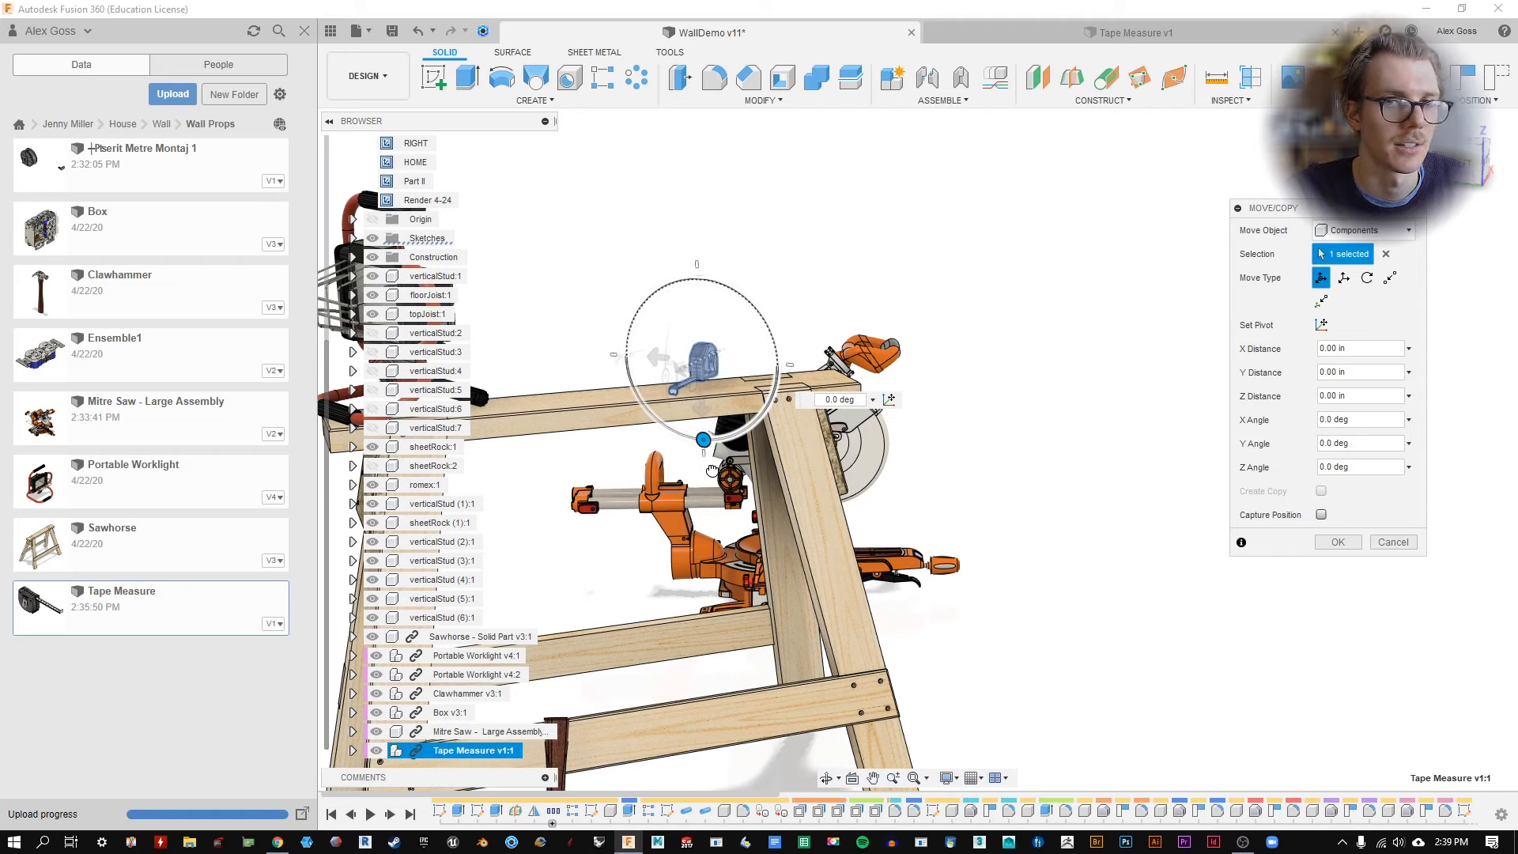
pyautogui.keyDown('shift'); pyautogui.moveTo(759, 301); pyautogui.dragTo(672, 419, button='middle'); pyautogui.keyUp('shift')
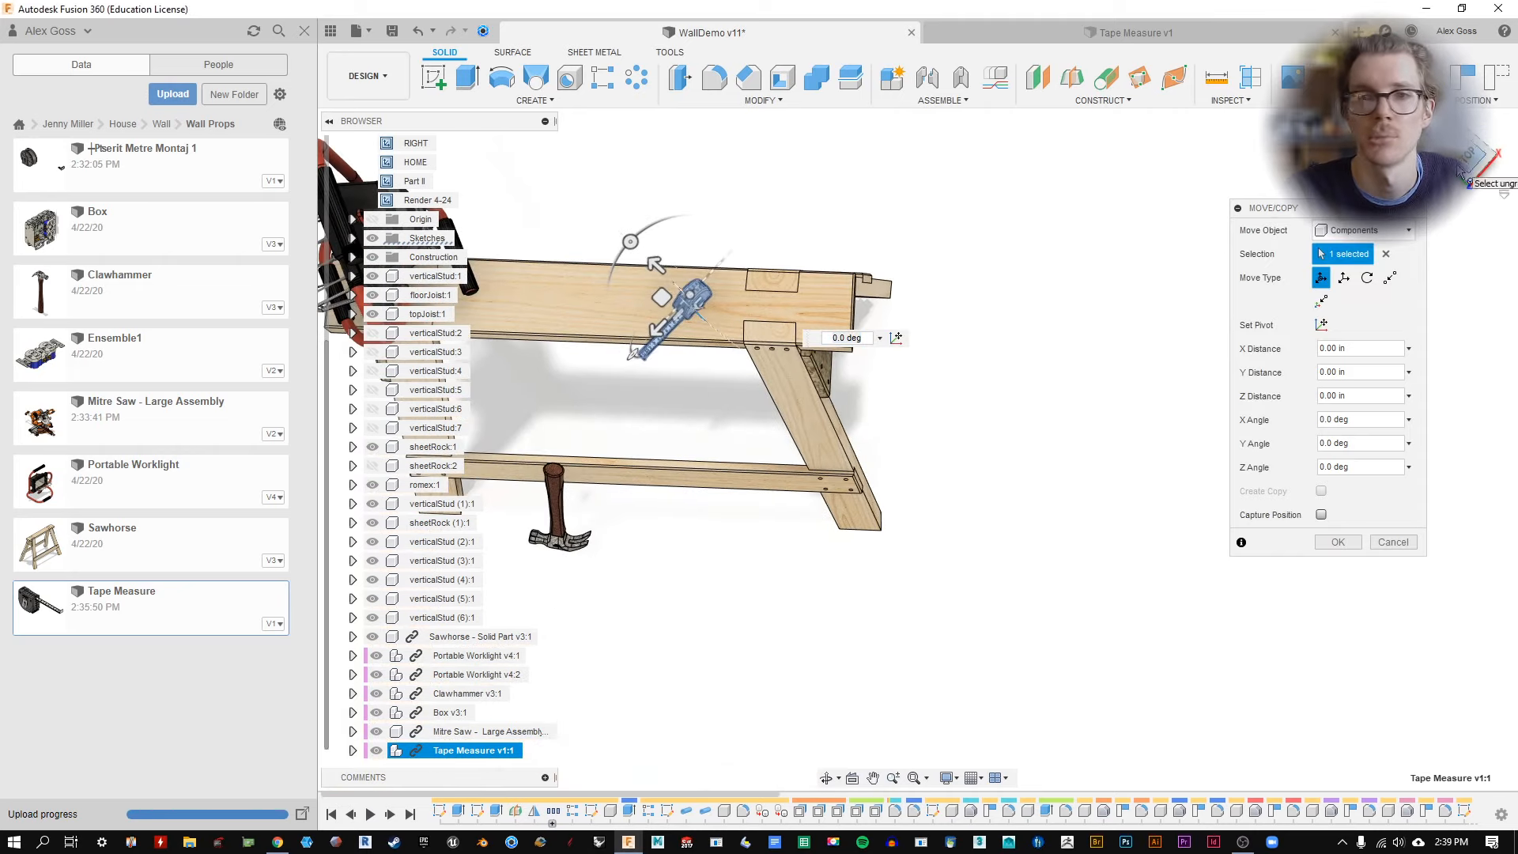
pyautogui.click(1458, 168)
pyautogui.moveTo(514, 431); pyautogui.dragTo(553, 502)
pyautogui.moveTo(610, 436); pyautogui.dragTo(637, 395)
# Shift the tape measure about 0.12 in X and 1.03 in Z down onto the sawhorse's top board.
pyautogui.keyDown('shift'); pyautogui.moveTo(731, 489); pyautogui.dragTo(531, 429, button='middle'); pyautogui.keyUp('shift')
pyautogui.scroll(5, 822, 212)
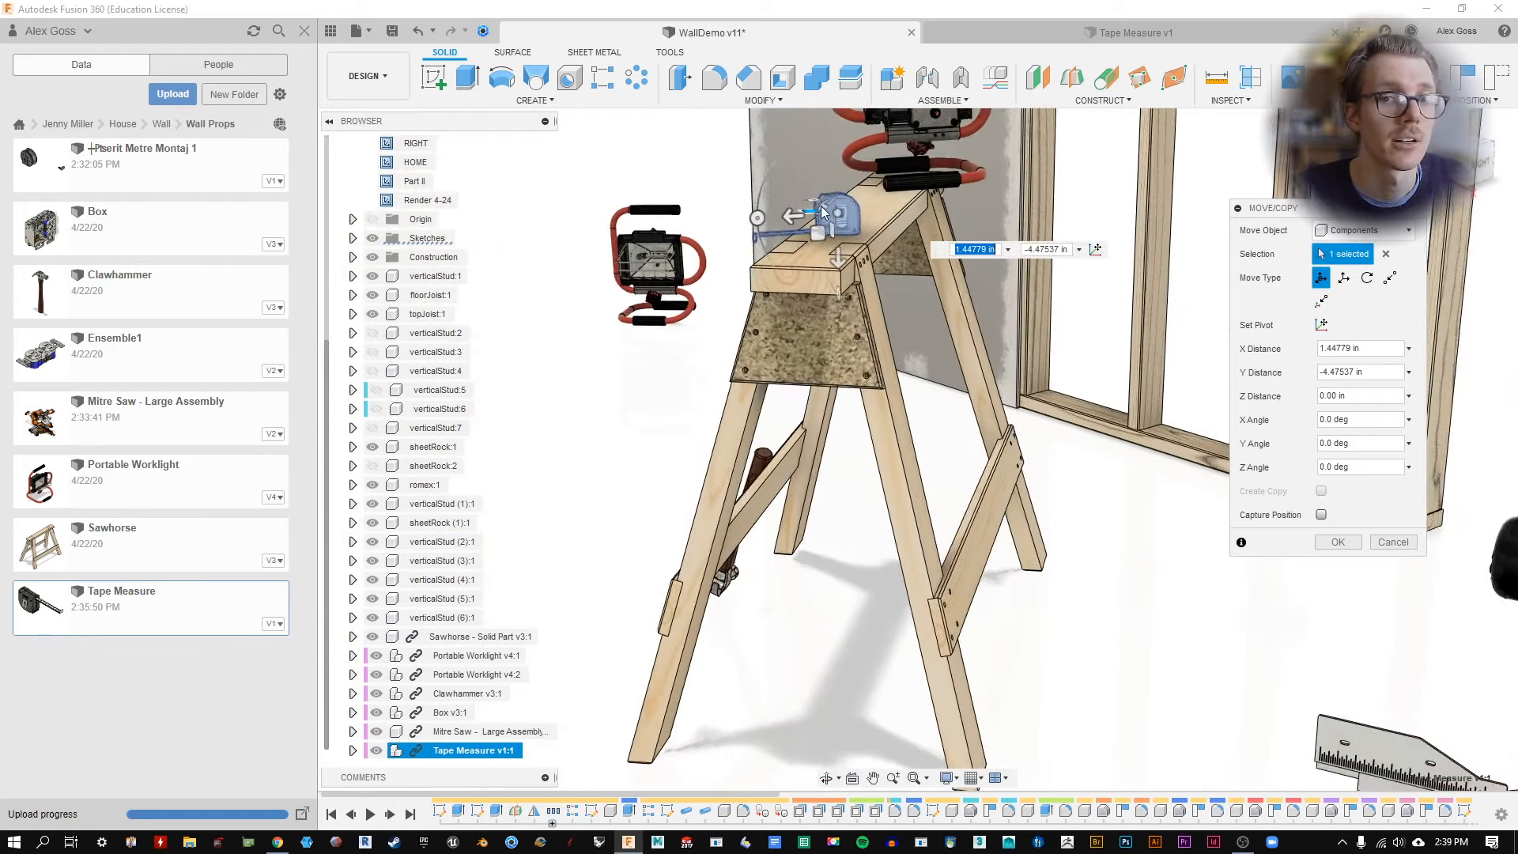
pyautogui.moveTo(825, 235); pyautogui.dragTo(824, 261)
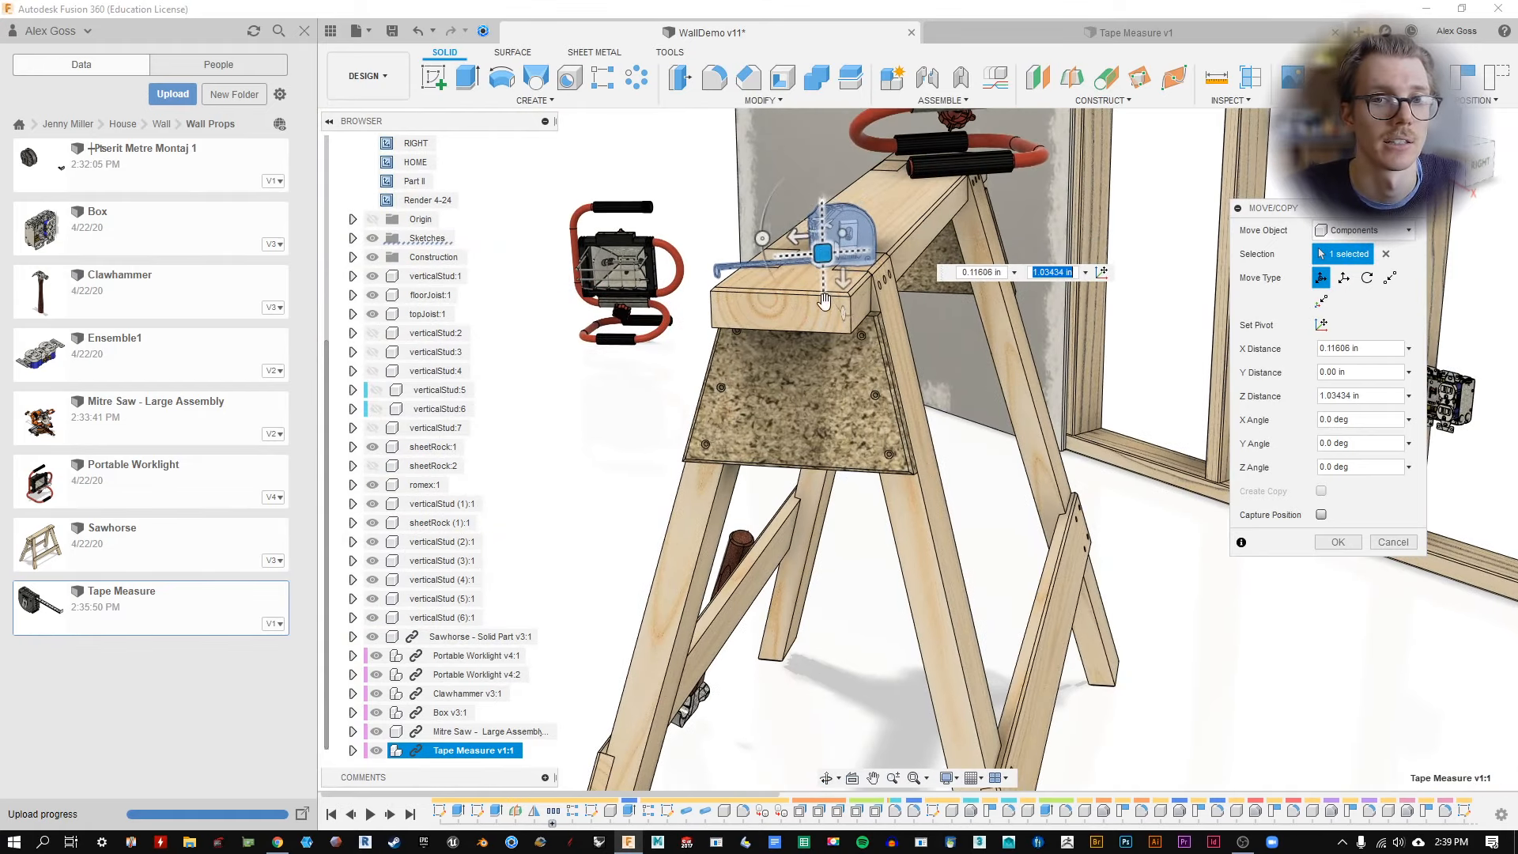
pyautogui.keyDown('shift'); pyautogui.moveTo(827, 430); pyautogui.dragTo(787, 415, button='middle'); pyautogui.keyUp('shift')
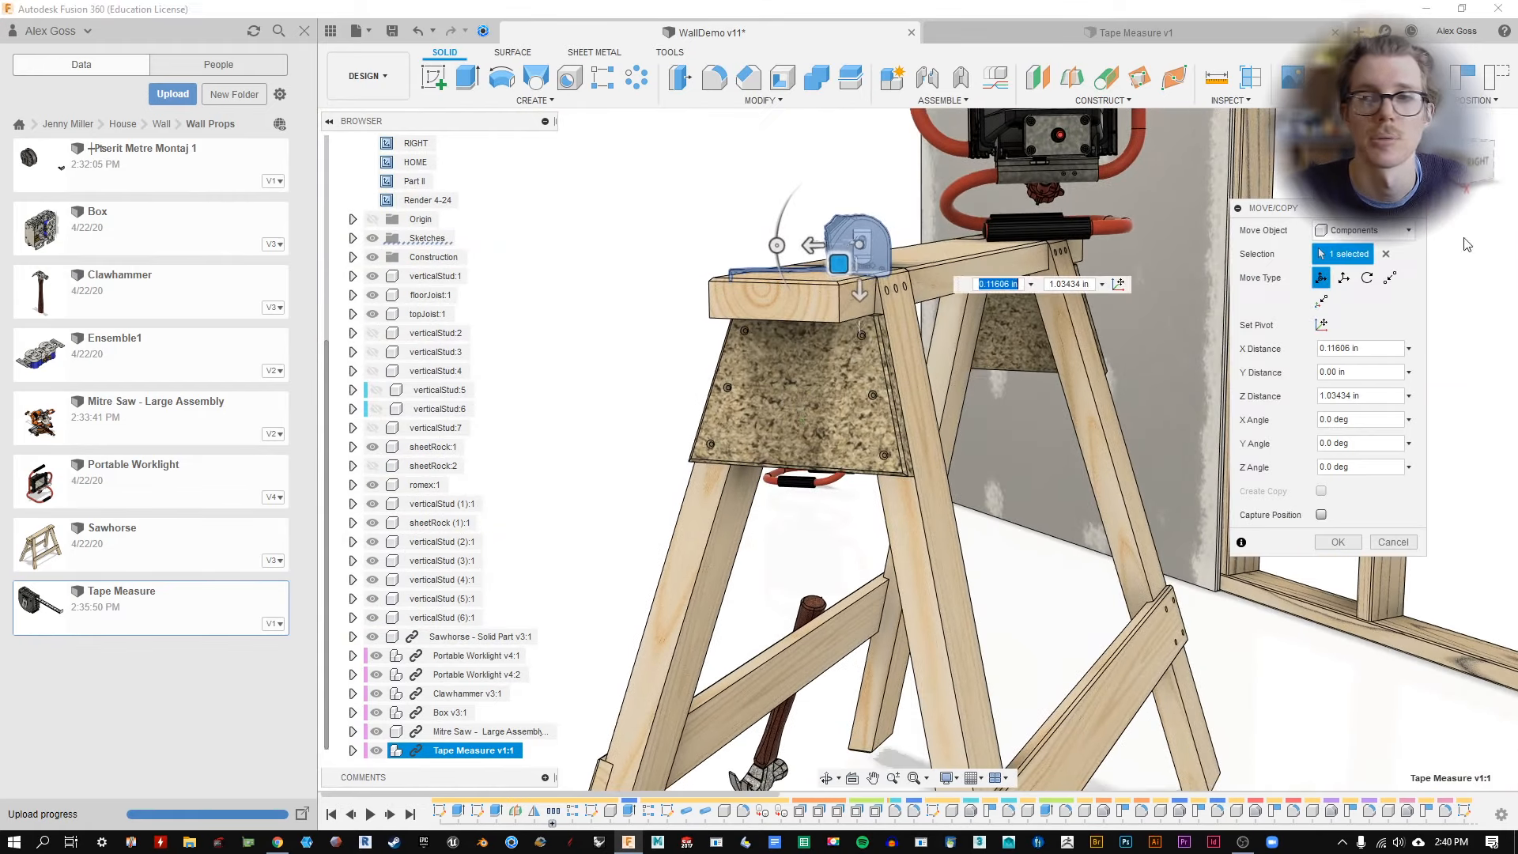
pyautogui.keyDown('shift'); pyautogui.moveTo(771, 359); pyautogui.dragTo(560, 477, button='middle'); pyautogui.keyUp('shift')
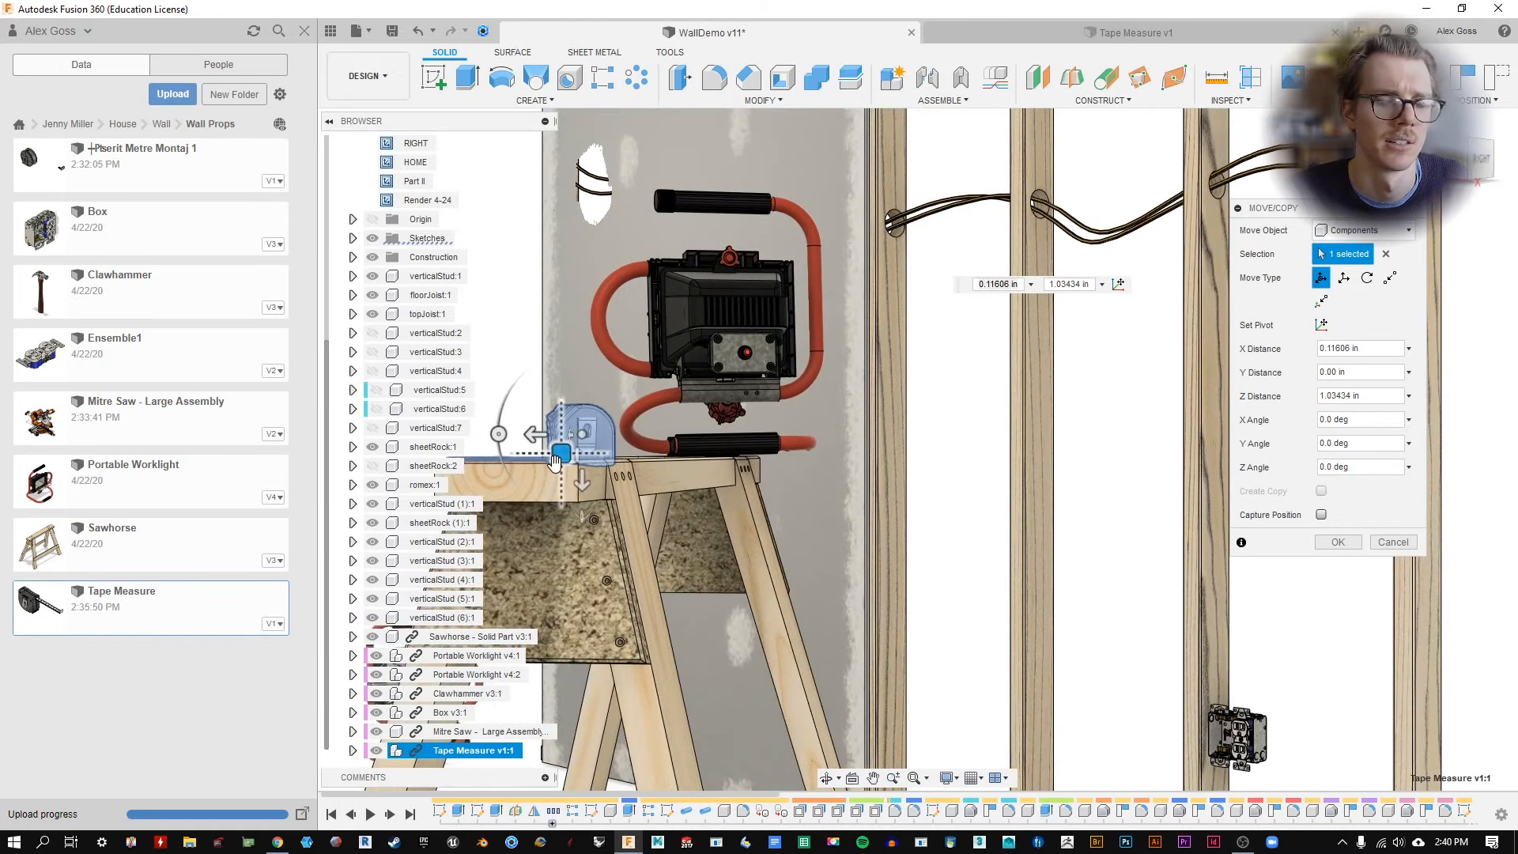
pyautogui.scroll(5, 557, 459)
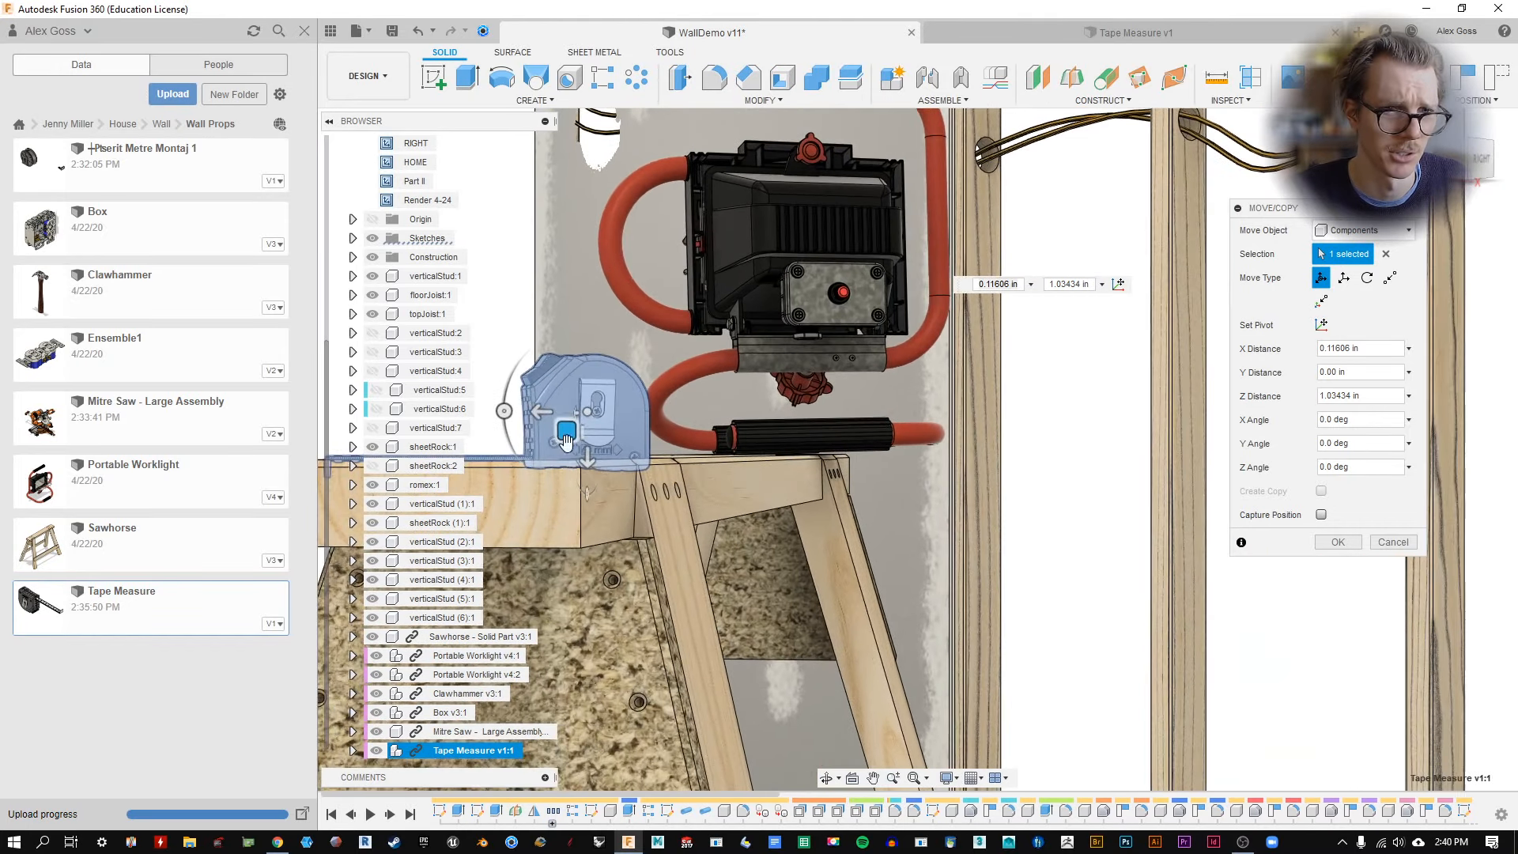
# Fine-tune the tape measure's seat on the board, set its Y angle to 1 degree, and apply the move.
pyautogui.moveTo(566, 440); pyautogui.dragTo(505, 394)
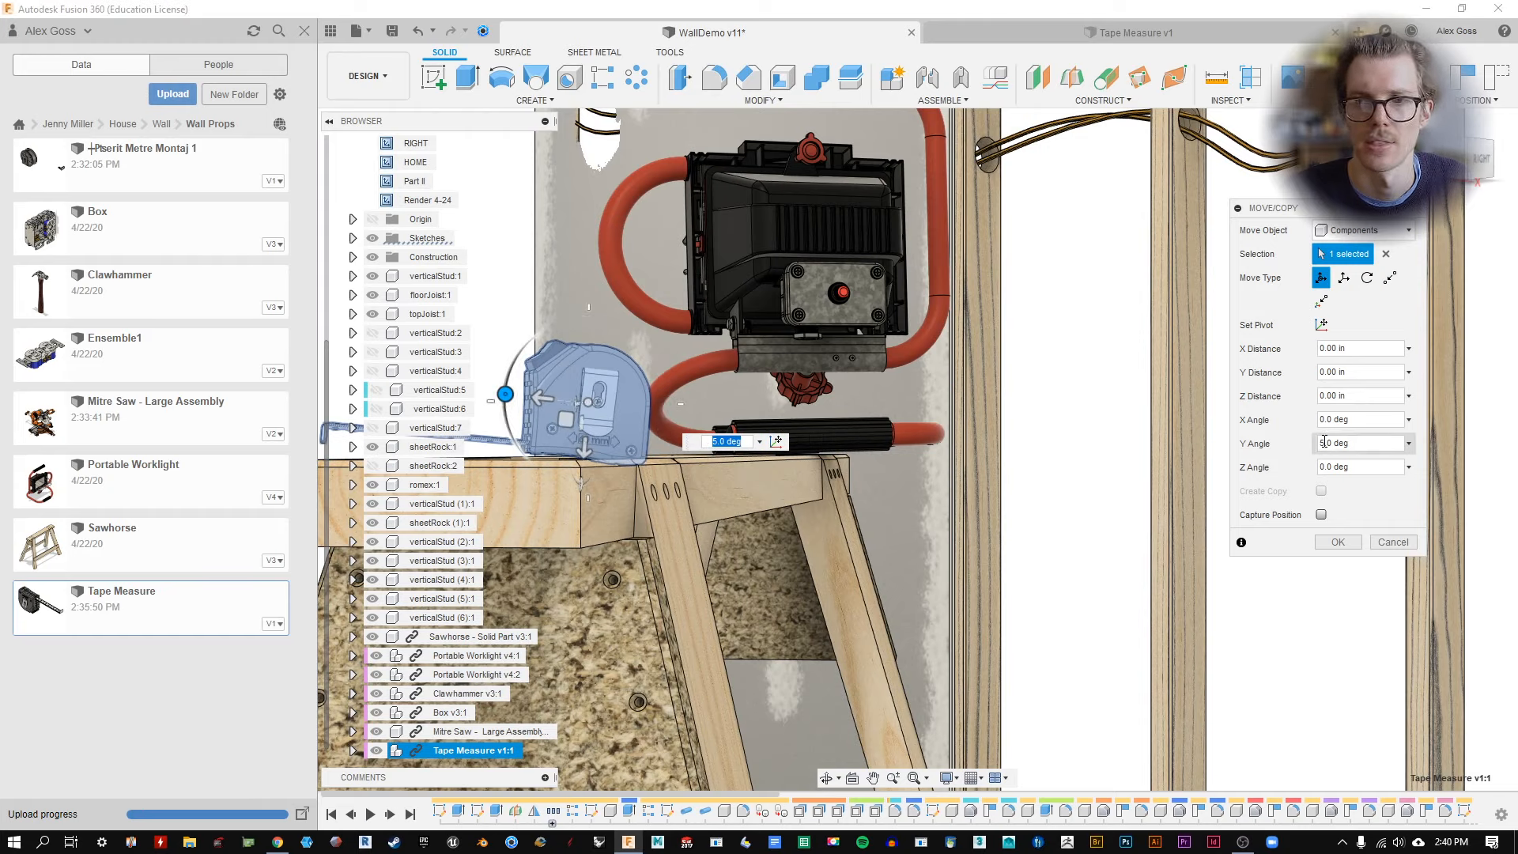
pyautogui.click(1324, 443)
pyautogui.write('1')
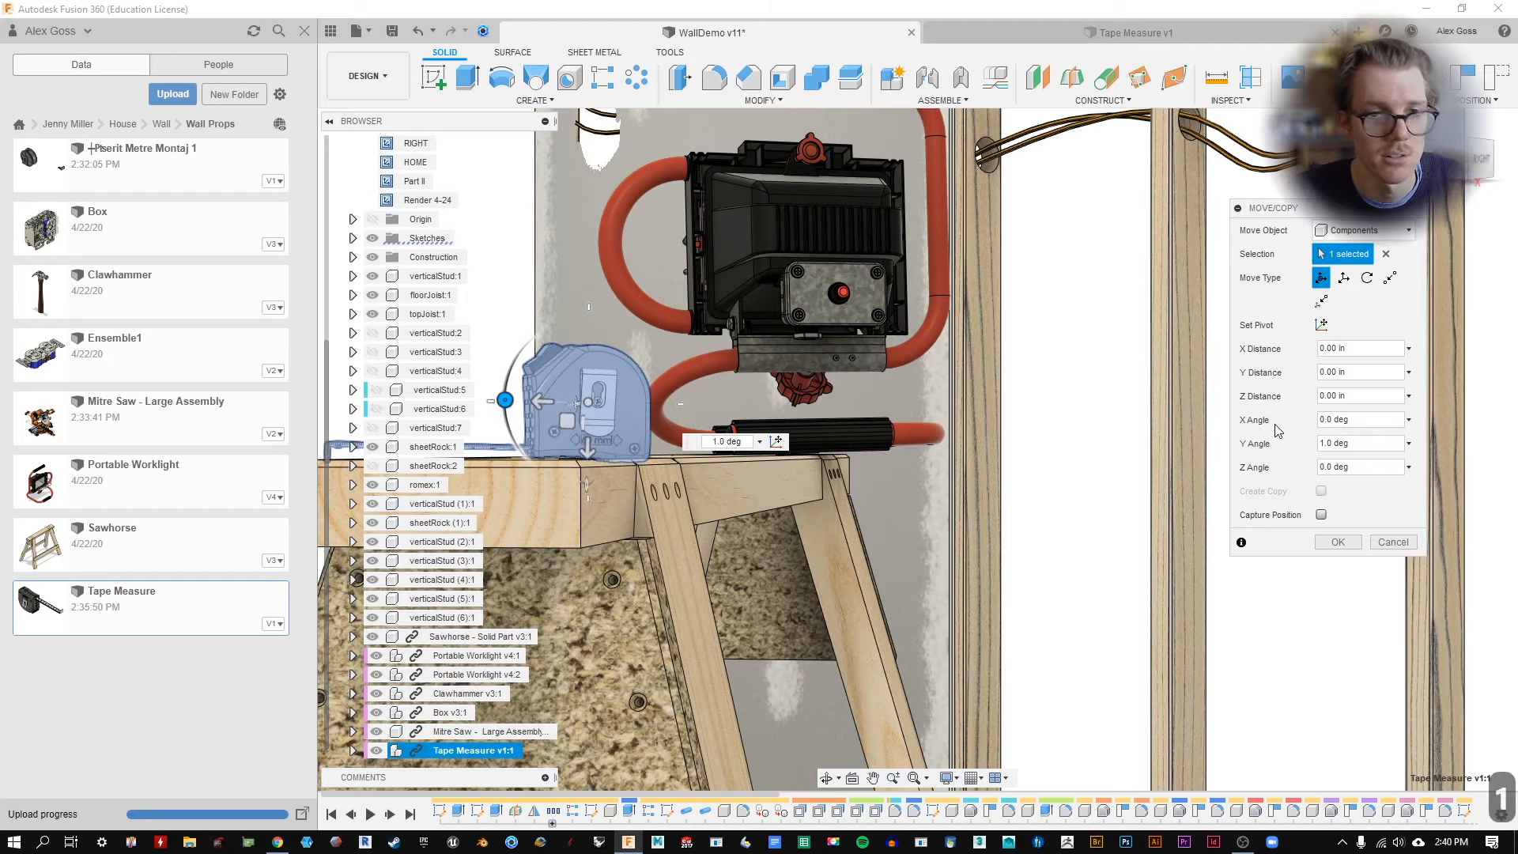
pyautogui.click(1338, 542)
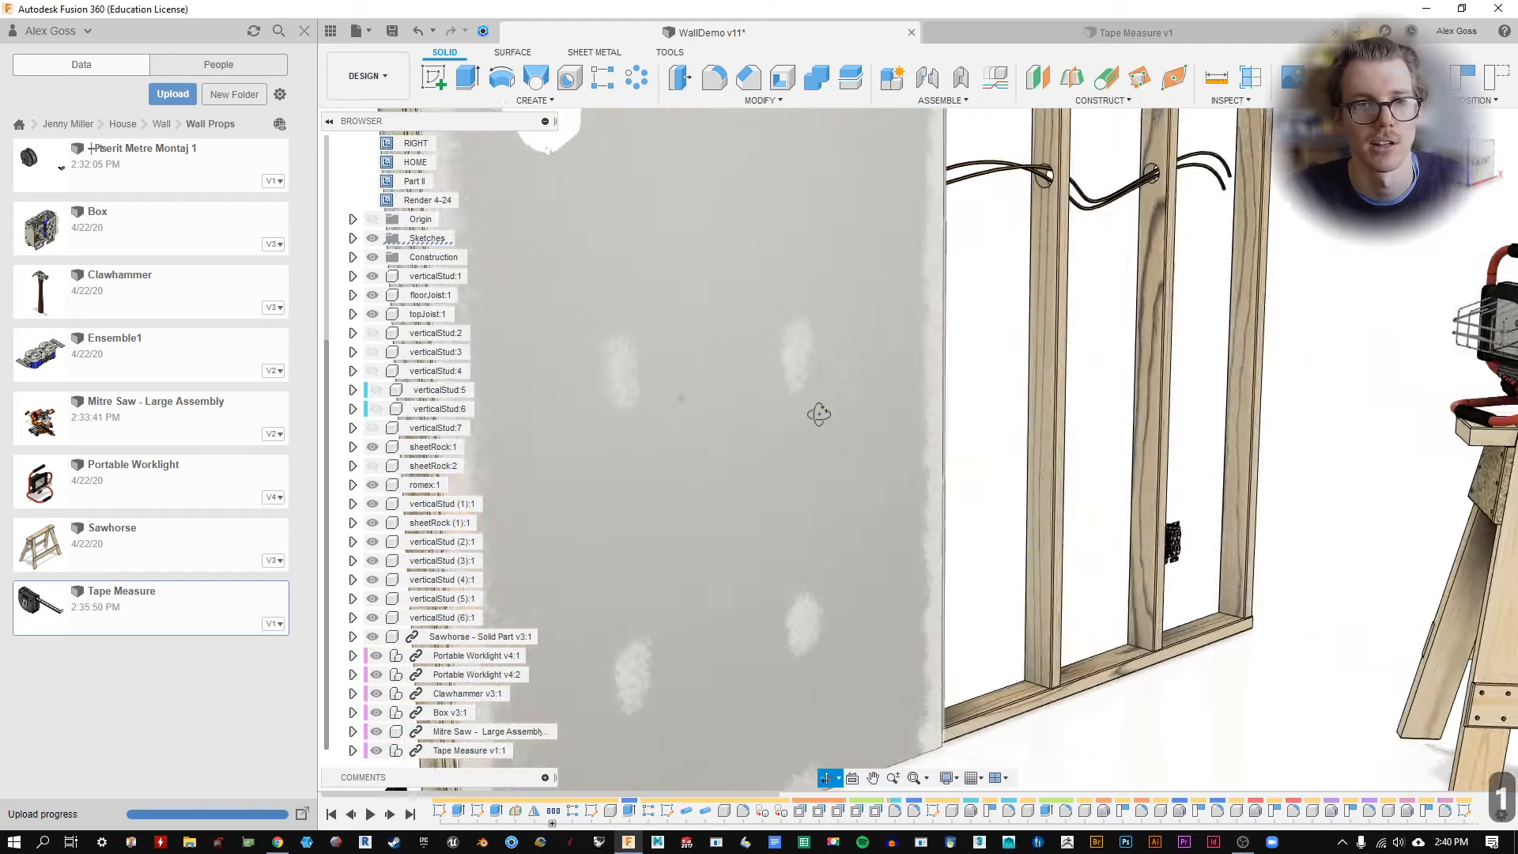
# Check the tape measure's placement on the sawhorse and save WallDemo with the version description "User Saved".
pyautogui.scroll(-2, 841, 515)
pyautogui.scroll(3, 420, 314)
pyautogui.keyDown('shift'); pyautogui.moveTo(1305, 367); pyautogui.dragTo(1233, 378, button='middle'); pyautogui.keyUp('shift')
pyautogui.scroll(2, 1273, 455)
pyautogui.keyDown('shift'); pyautogui.moveTo(1273, 457); pyautogui.dragTo(1240, 422, button='middle'); pyautogui.keyUp('shift')
pyautogui.keyDown('shift'); pyautogui.moveTo(1271, 528); pyautogui.dragTo(1255, 521, button='middle'); pyautogui.keyUp('shift')
pyautogui.moveTo(1097, 484); pyautogui.dragTo(1184, 421, button='middle')
pyautogui.scroll(4, 1253, 488)
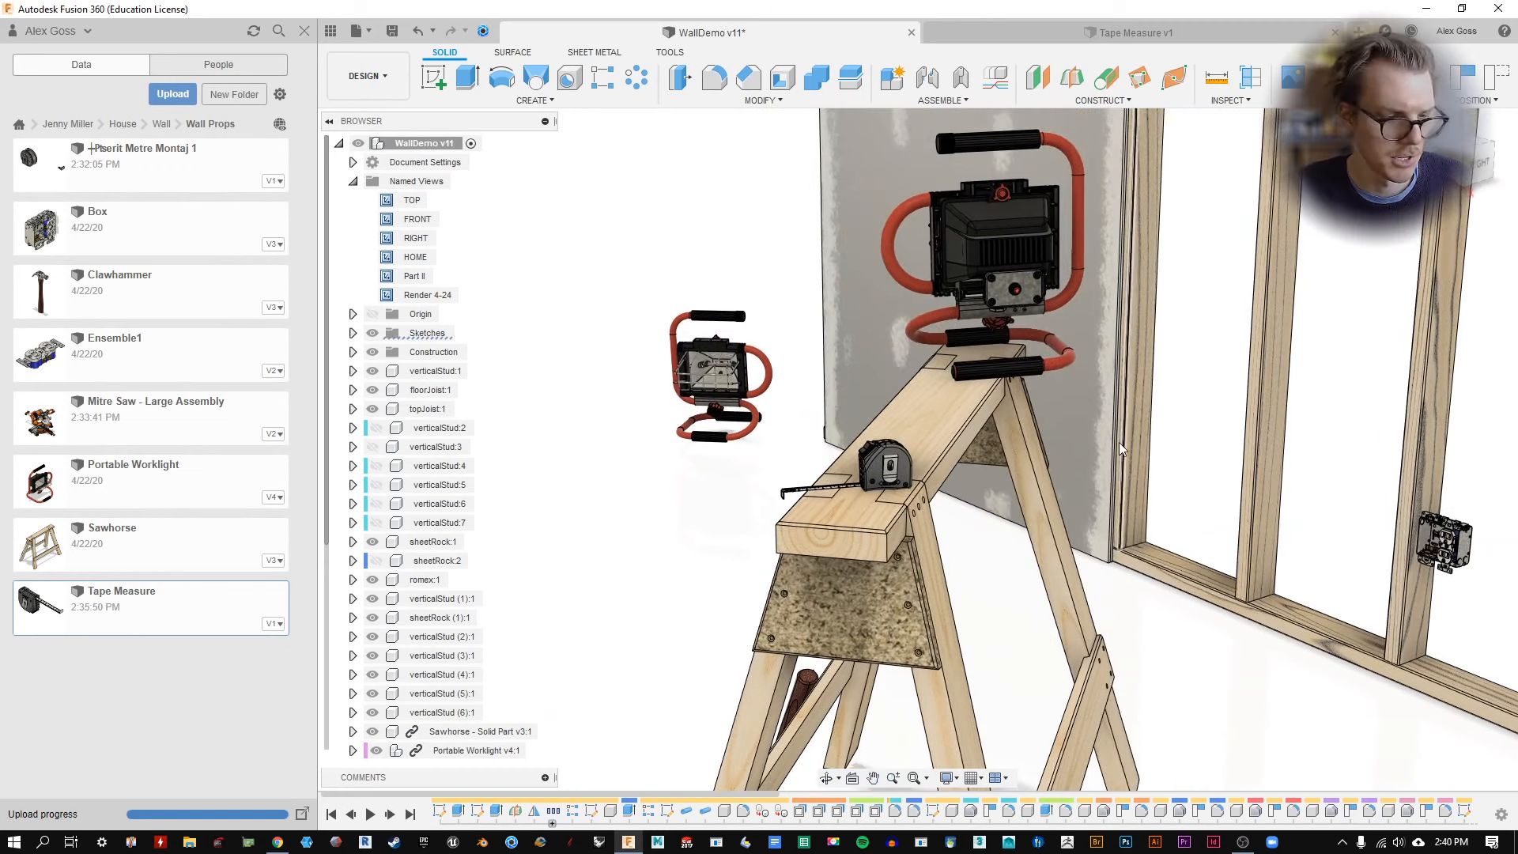
pyautogui.click(394, 31)
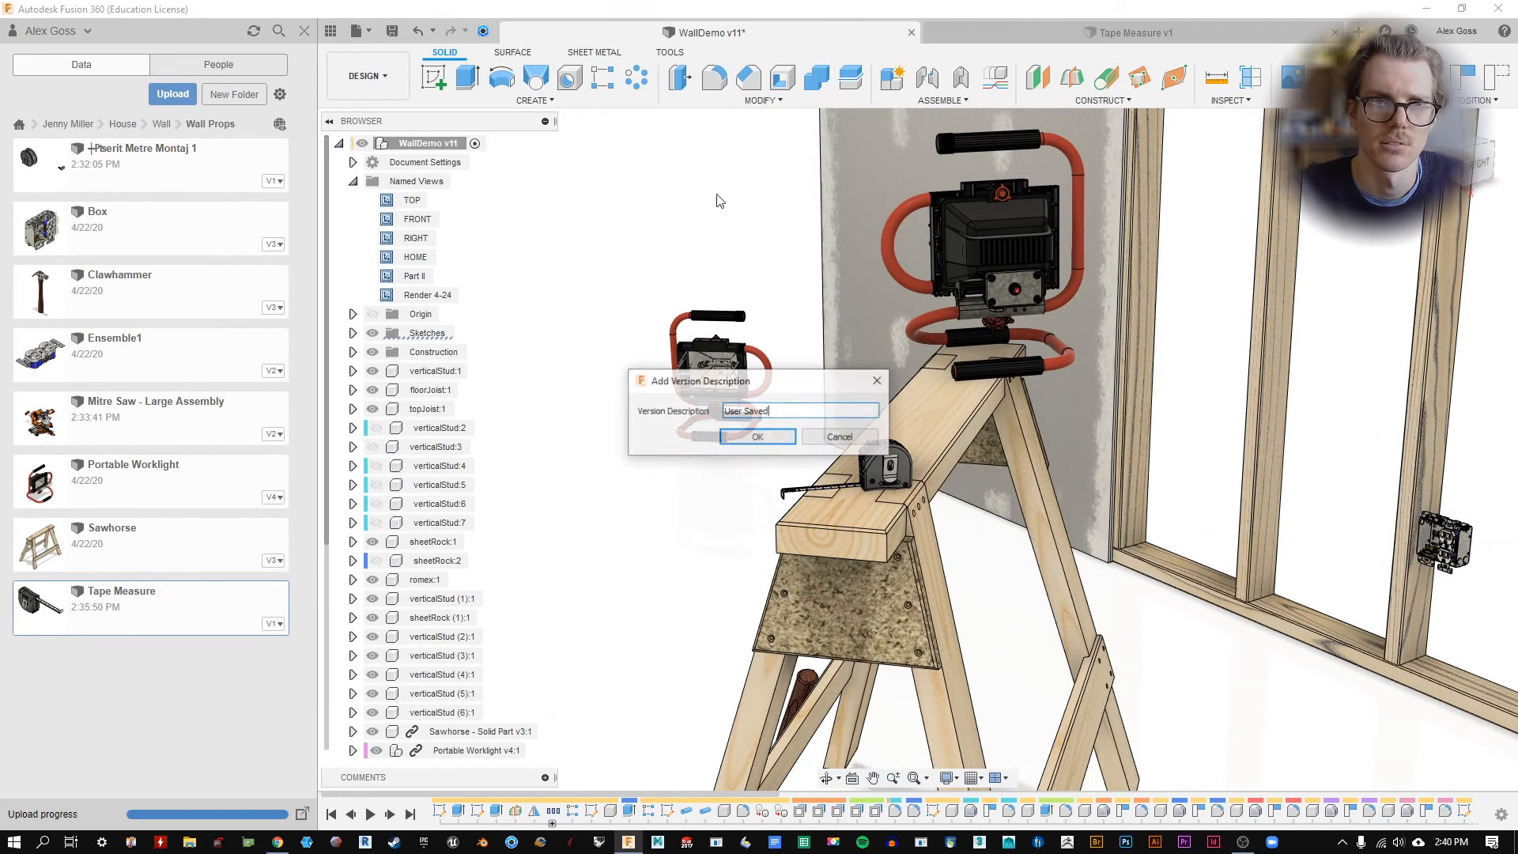
pyautogui.click(741, 441)
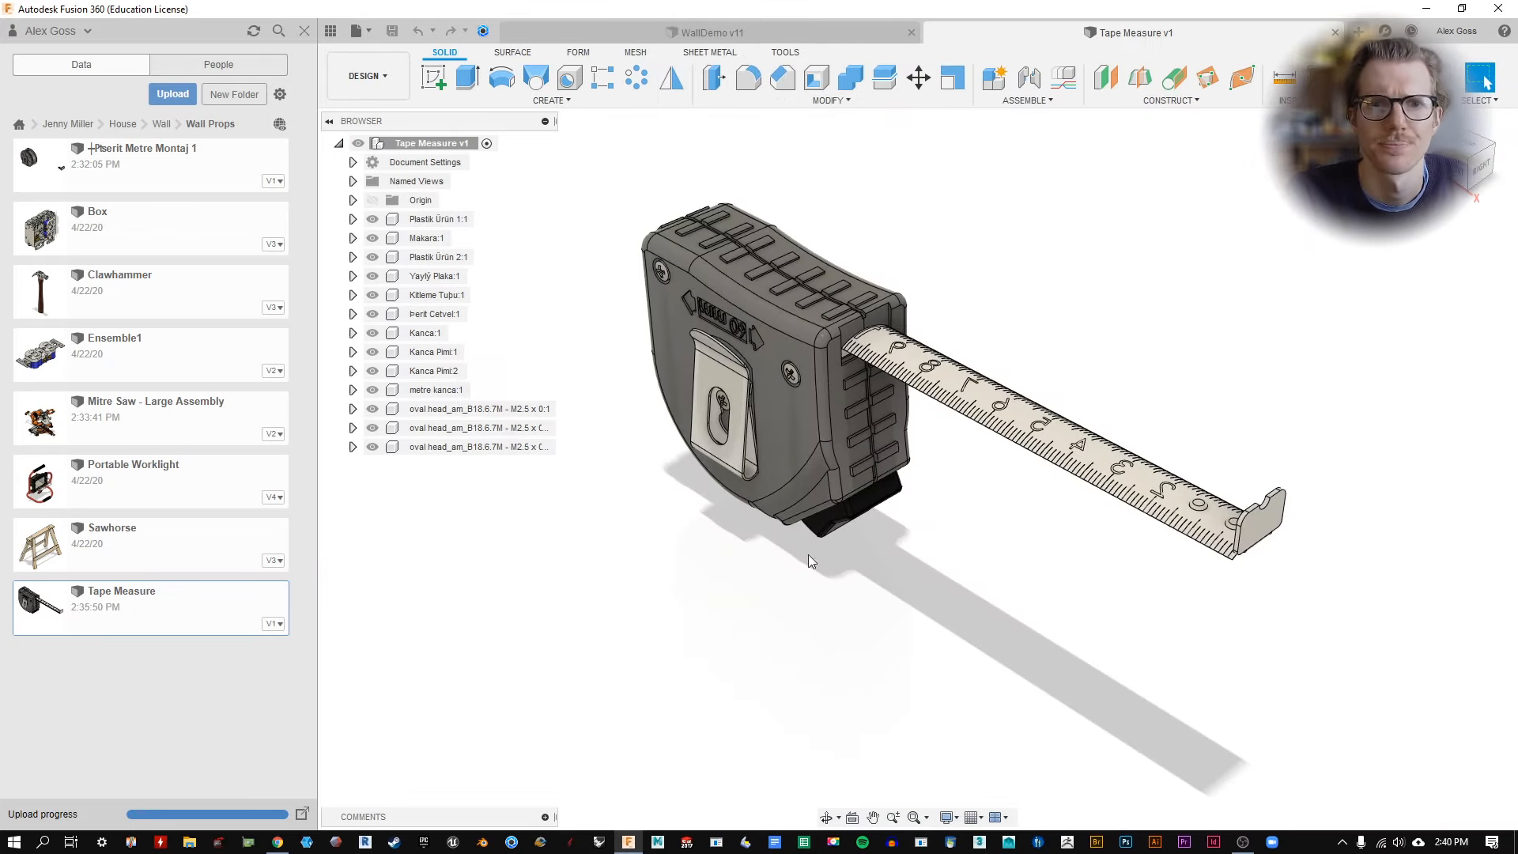
# In the Tape Measure design, search the appearance library for "plastic" and apply Plastic - Glossy (Green) to both halves of the case.
pyautogui.click(865, 98)
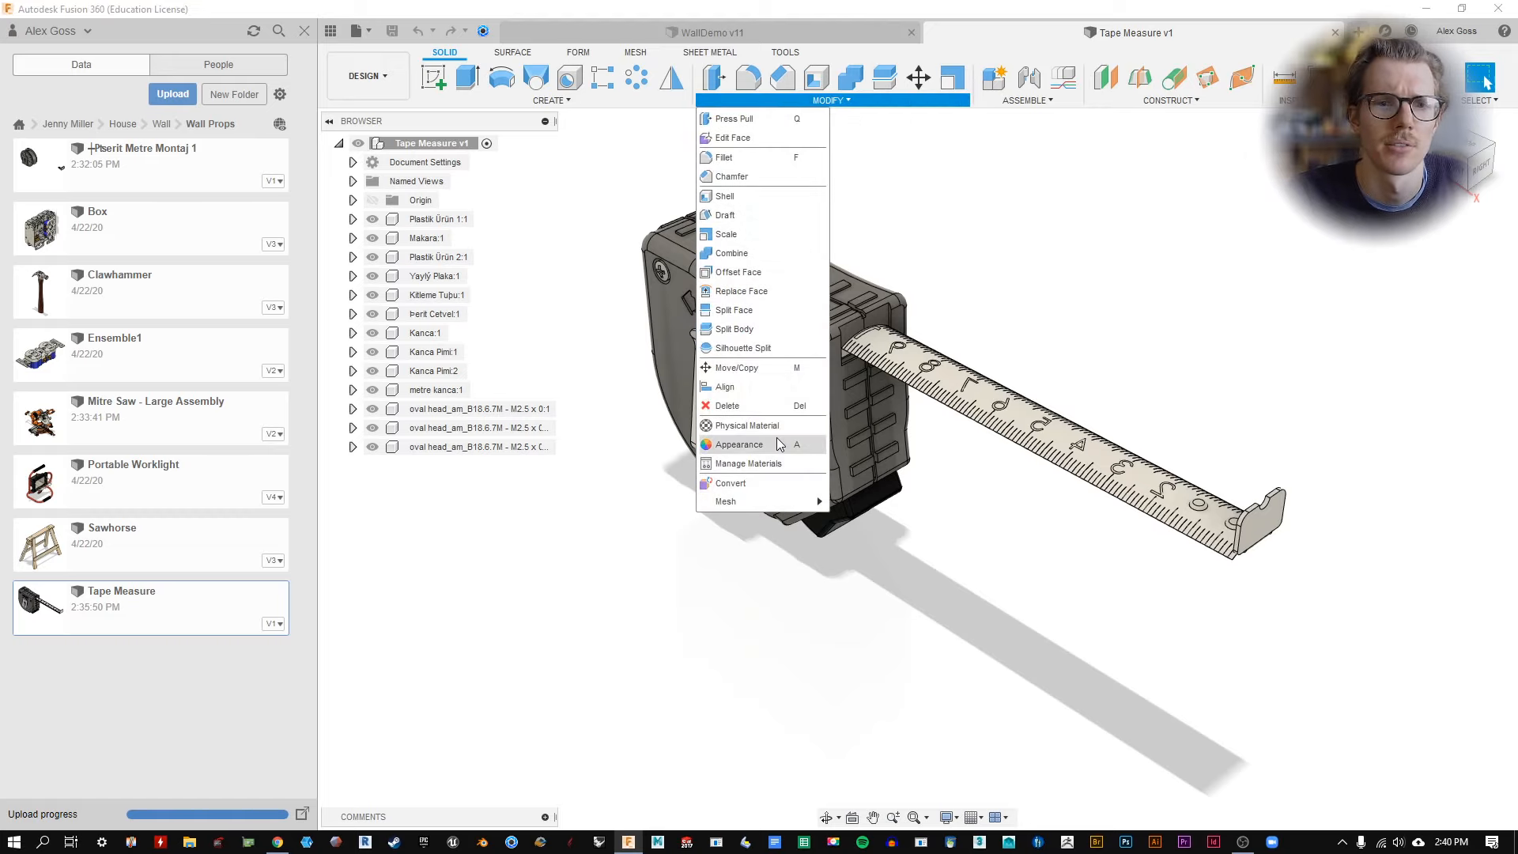
pyautogui.click(740, 445)
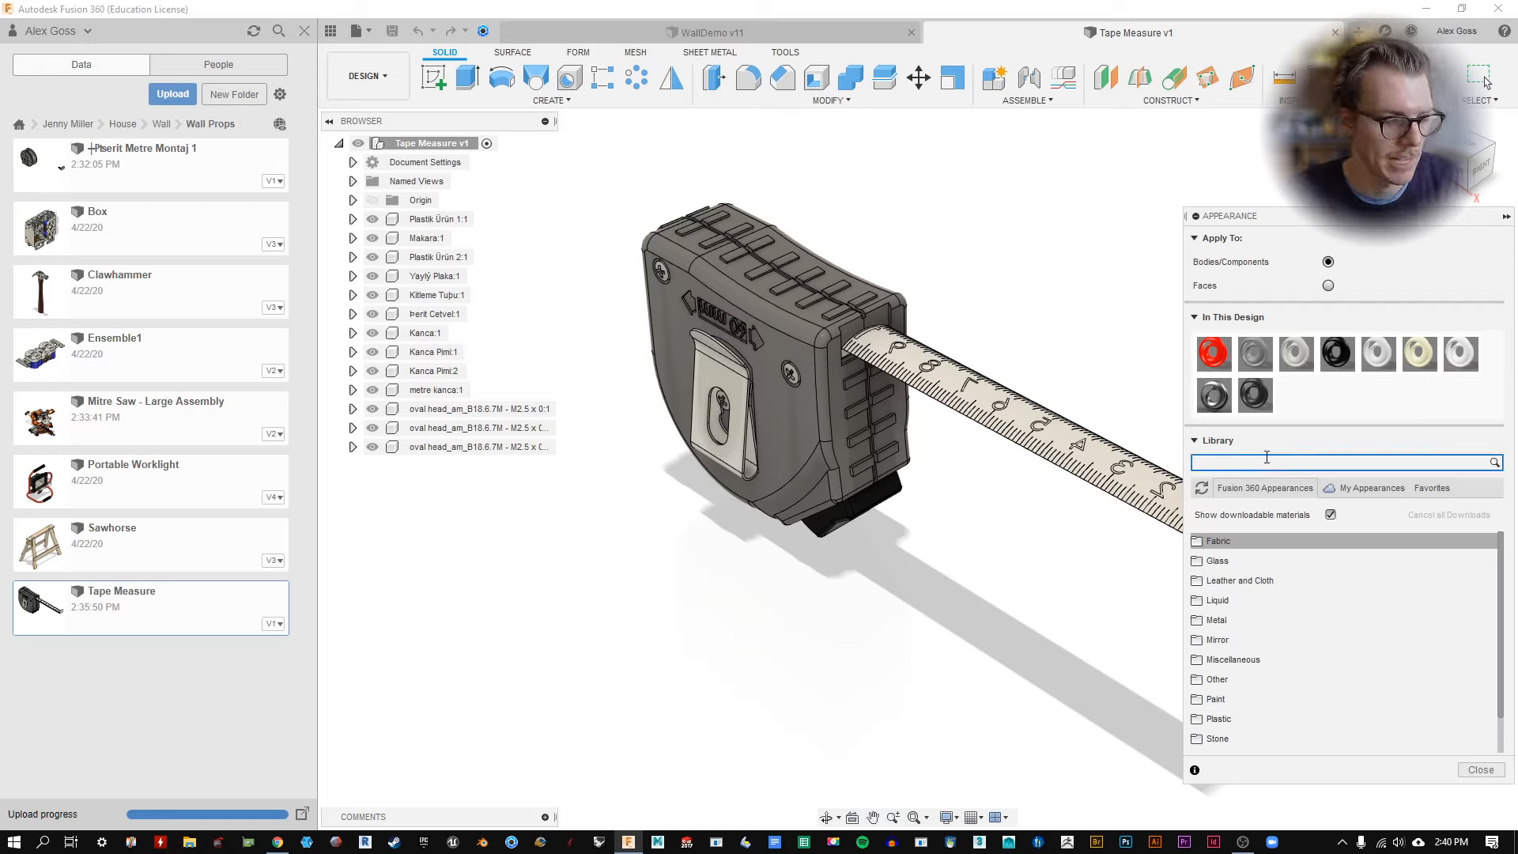
pyautogui.write('plastic')
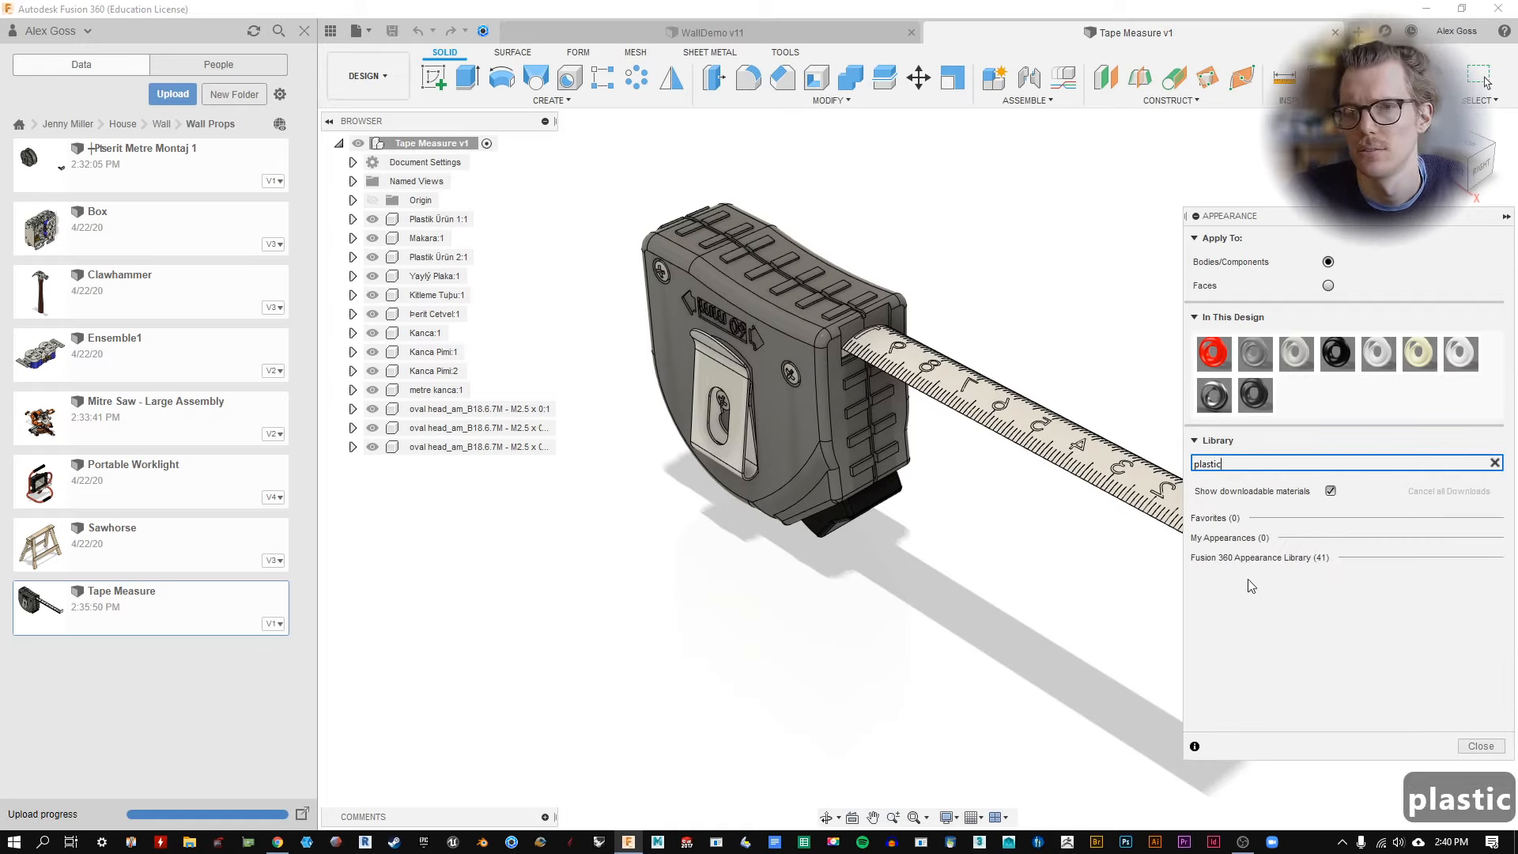
pyautogui.click(1266, 557)
pyautogui.scroll(-5, 1287, 593)
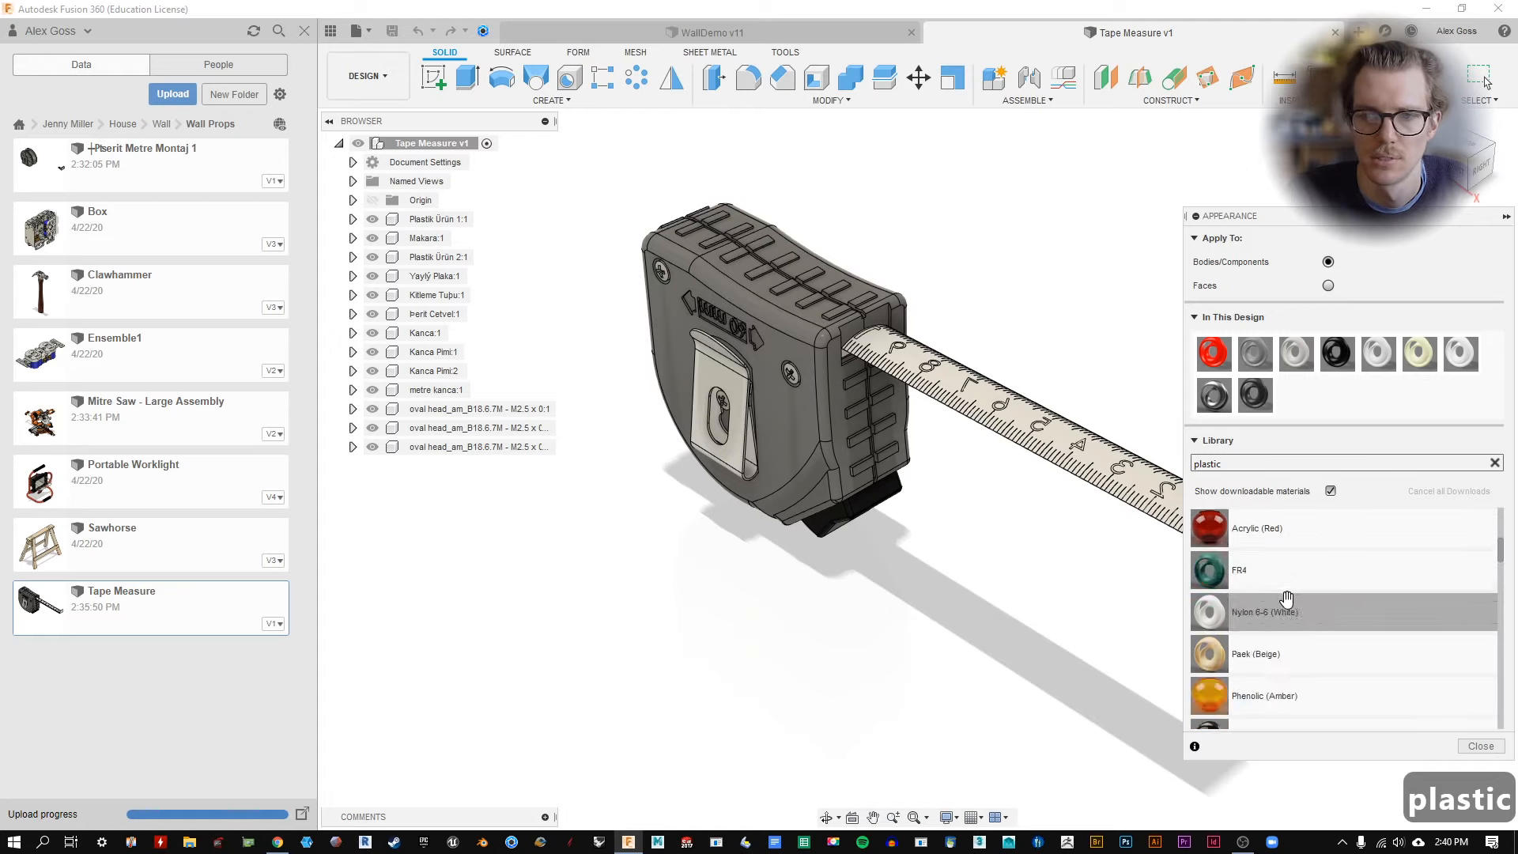
pyautogui.scroll(3, 1288, 593)
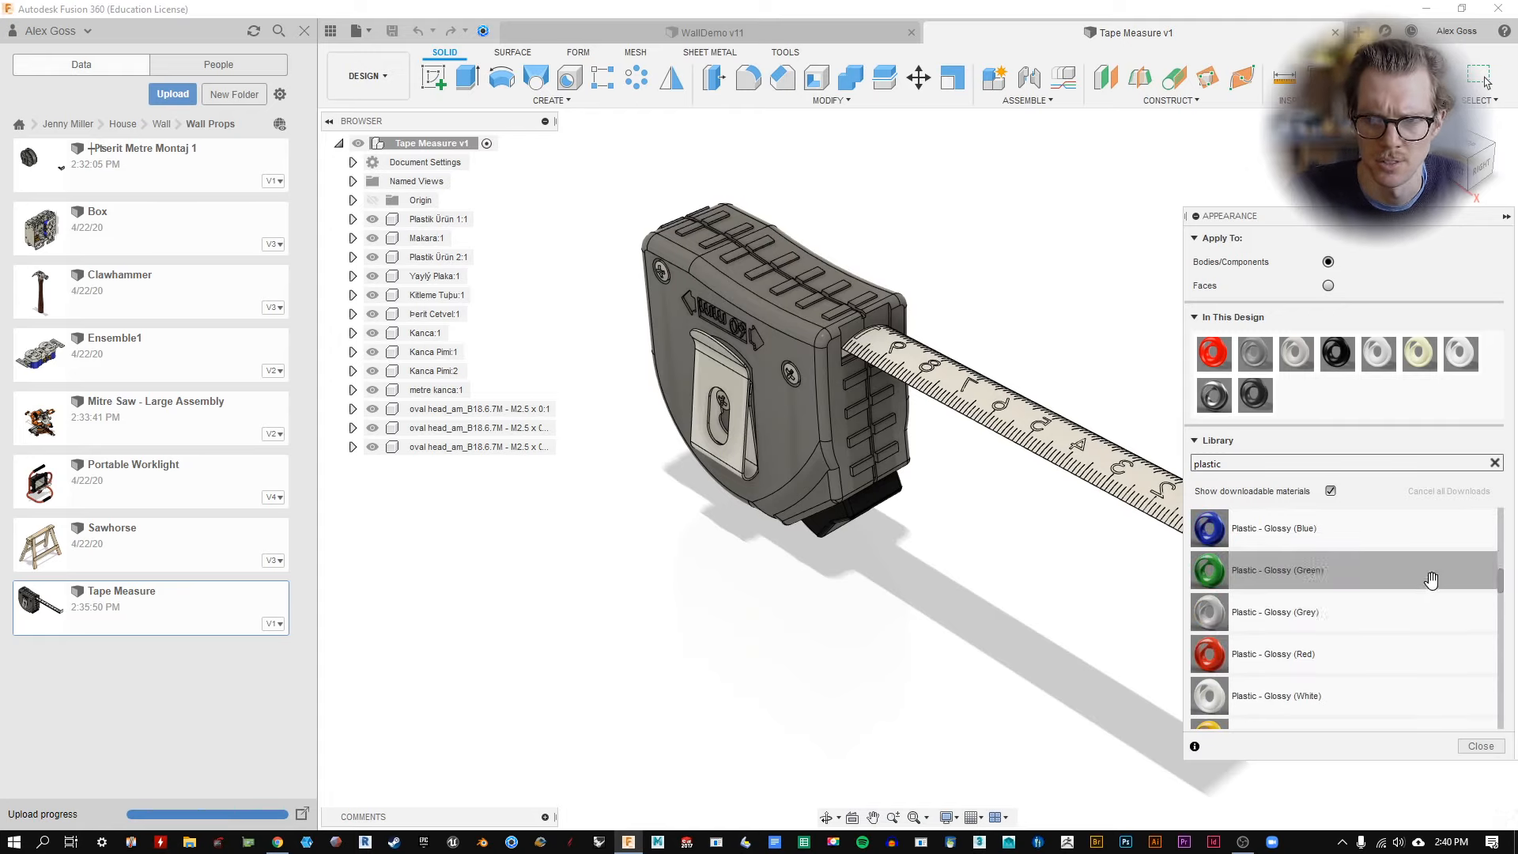
pyautogui.moveTo(1281, 570); pyautogui.dragTo(832, 439)
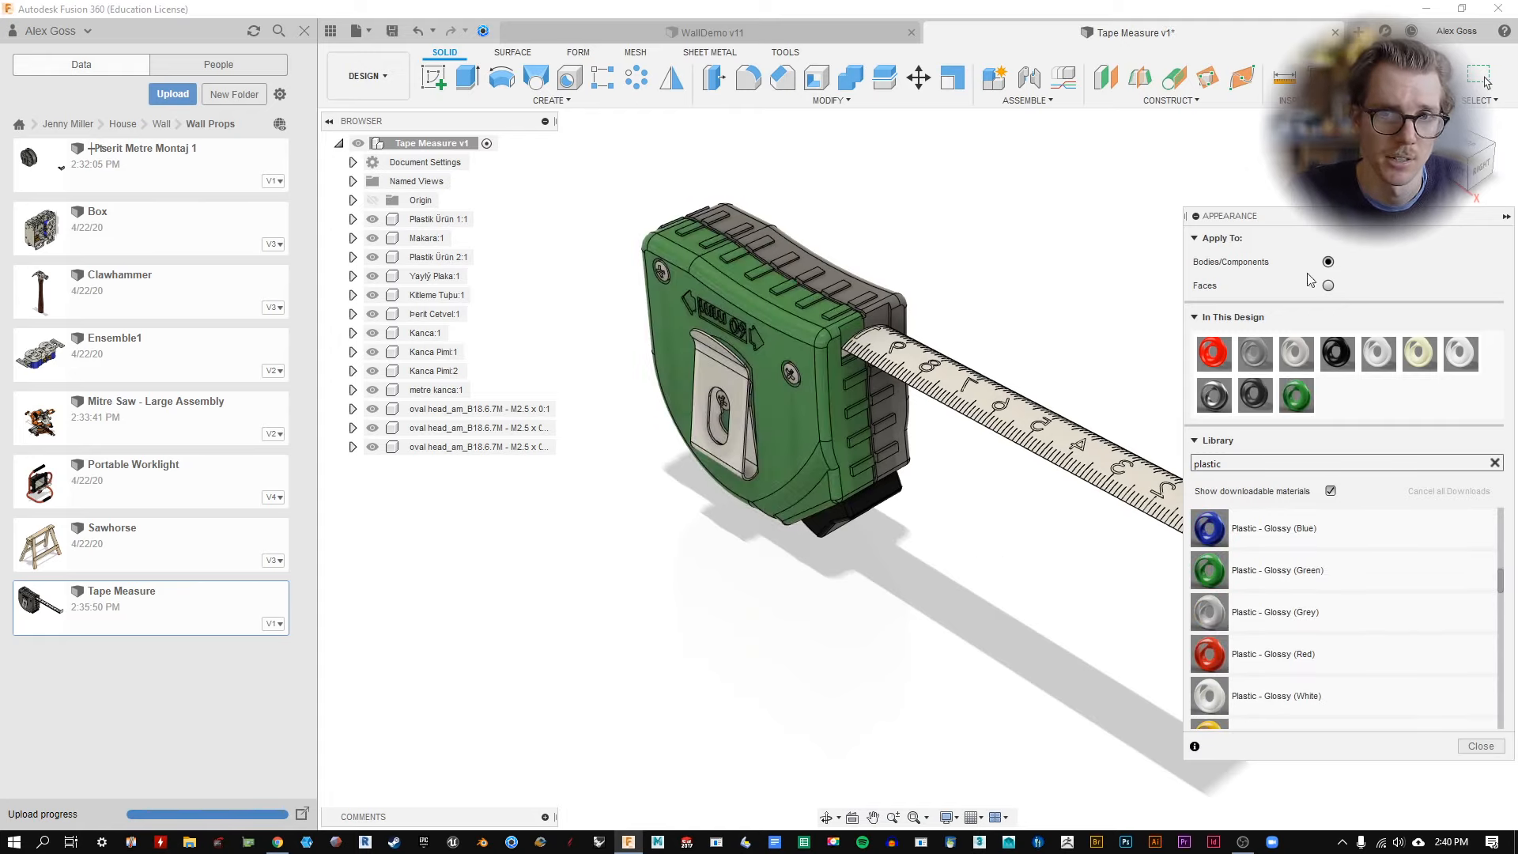
pyautogui.moveTo(1273, 570); pyautogui.dragTo(897, 307)
pyautogui.keyDown('shift'); pyautogui.moveTo(1088, 252); pyautogui.dragTo(966, 342, button='middle'); pyautogui.keyUp('shift')
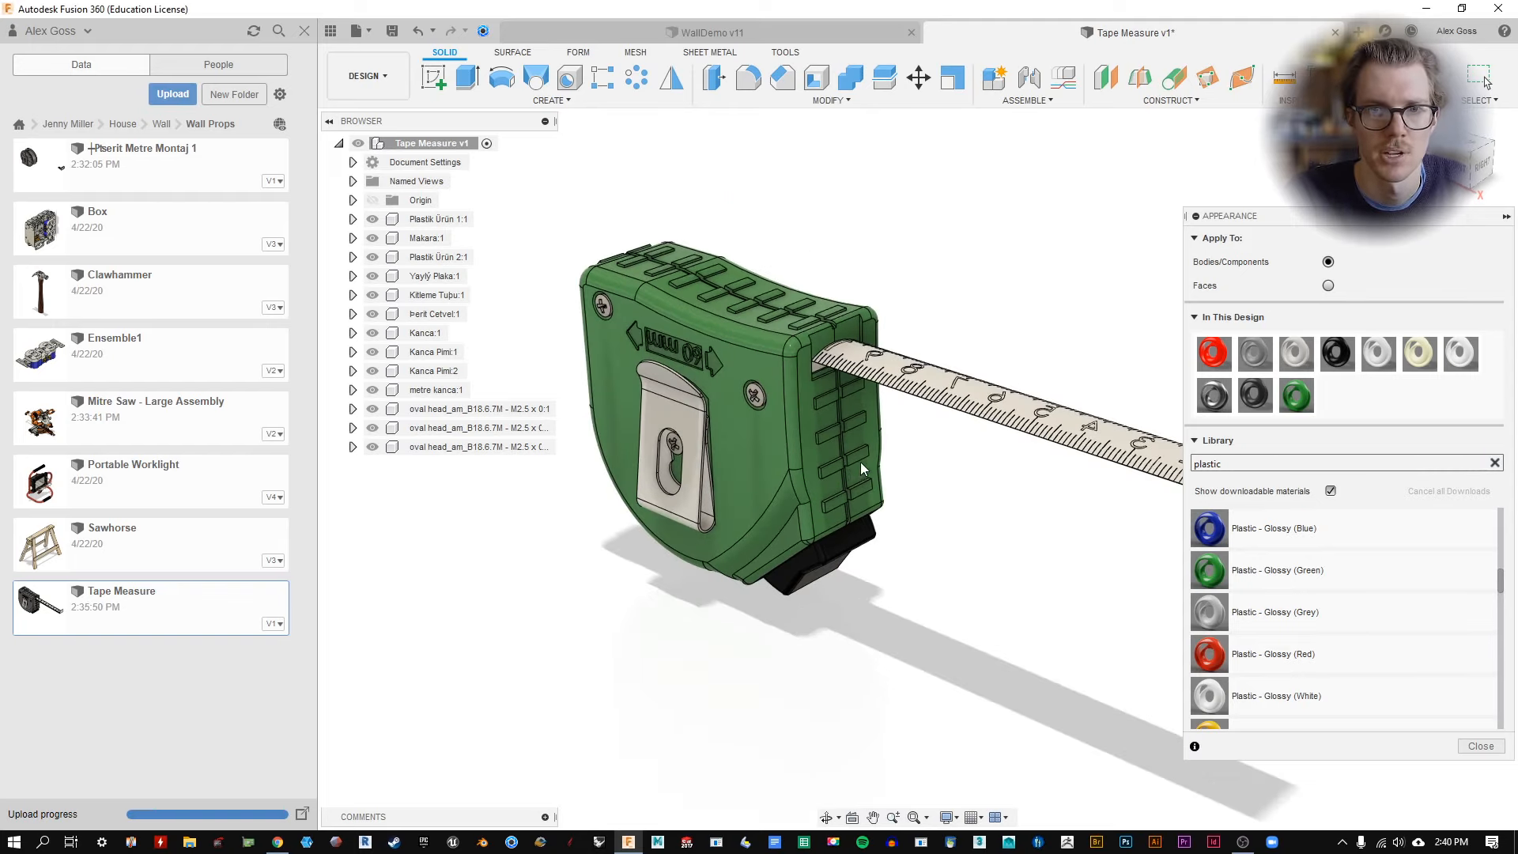
# Apply Plastic - Matte (Yellow) to the extended tape blade, removing the appearances already assigned to its faces.
pyautogui.keyDown('shift'); pyautogui.moveTo(860, 461); pyautogui.dragTo(902, 494, button='middle'); pyautogui.keyUp('shift')
pyautogui.scroll(1, 996, 388)
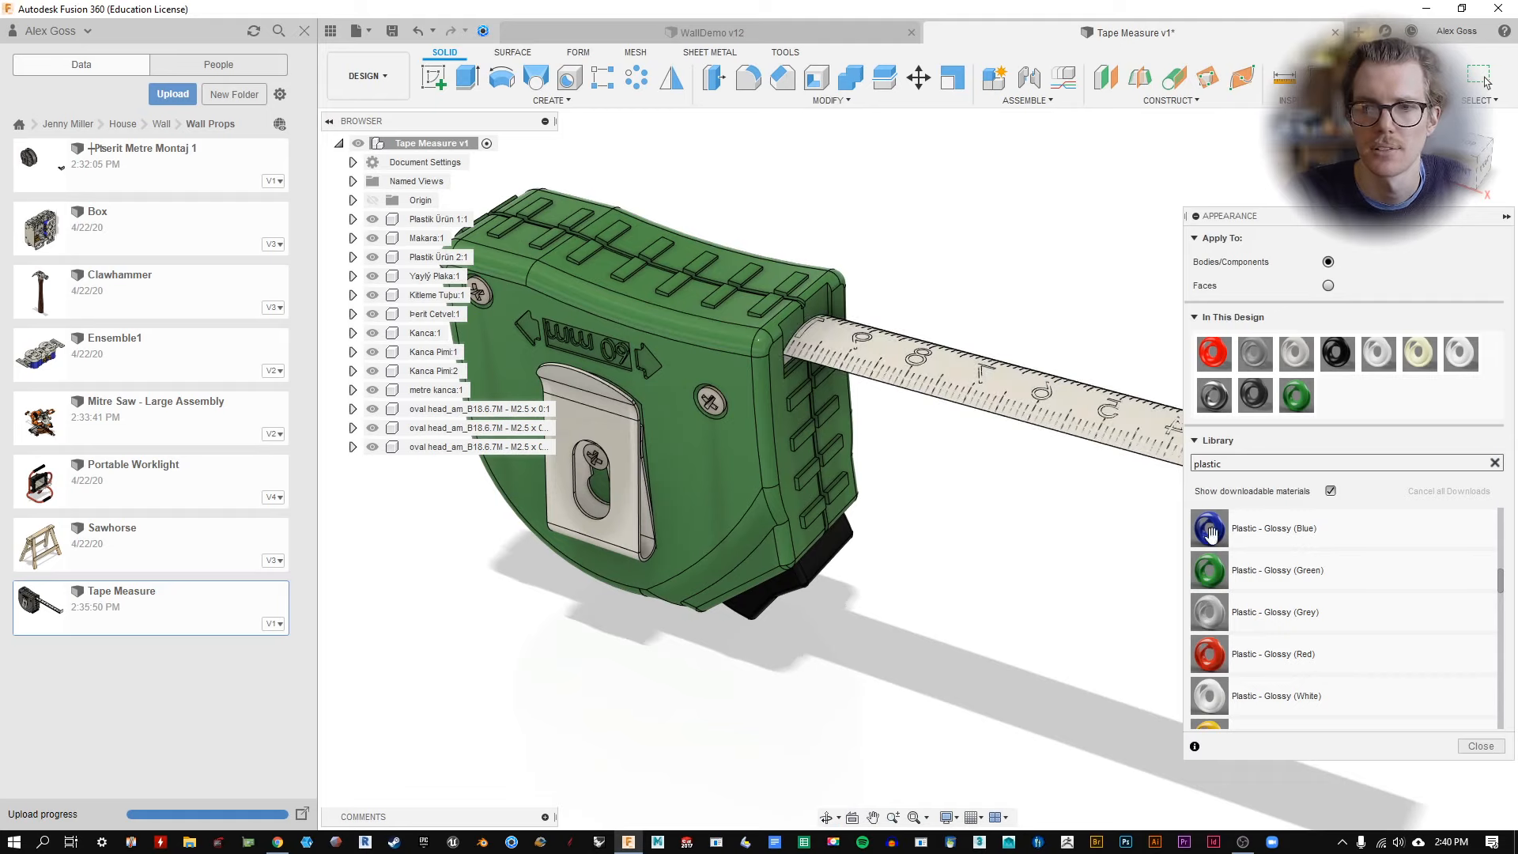
pyautogui.scroll(-3, 1225, 601)
pyautogui.scroll(-3, 1296, 625)
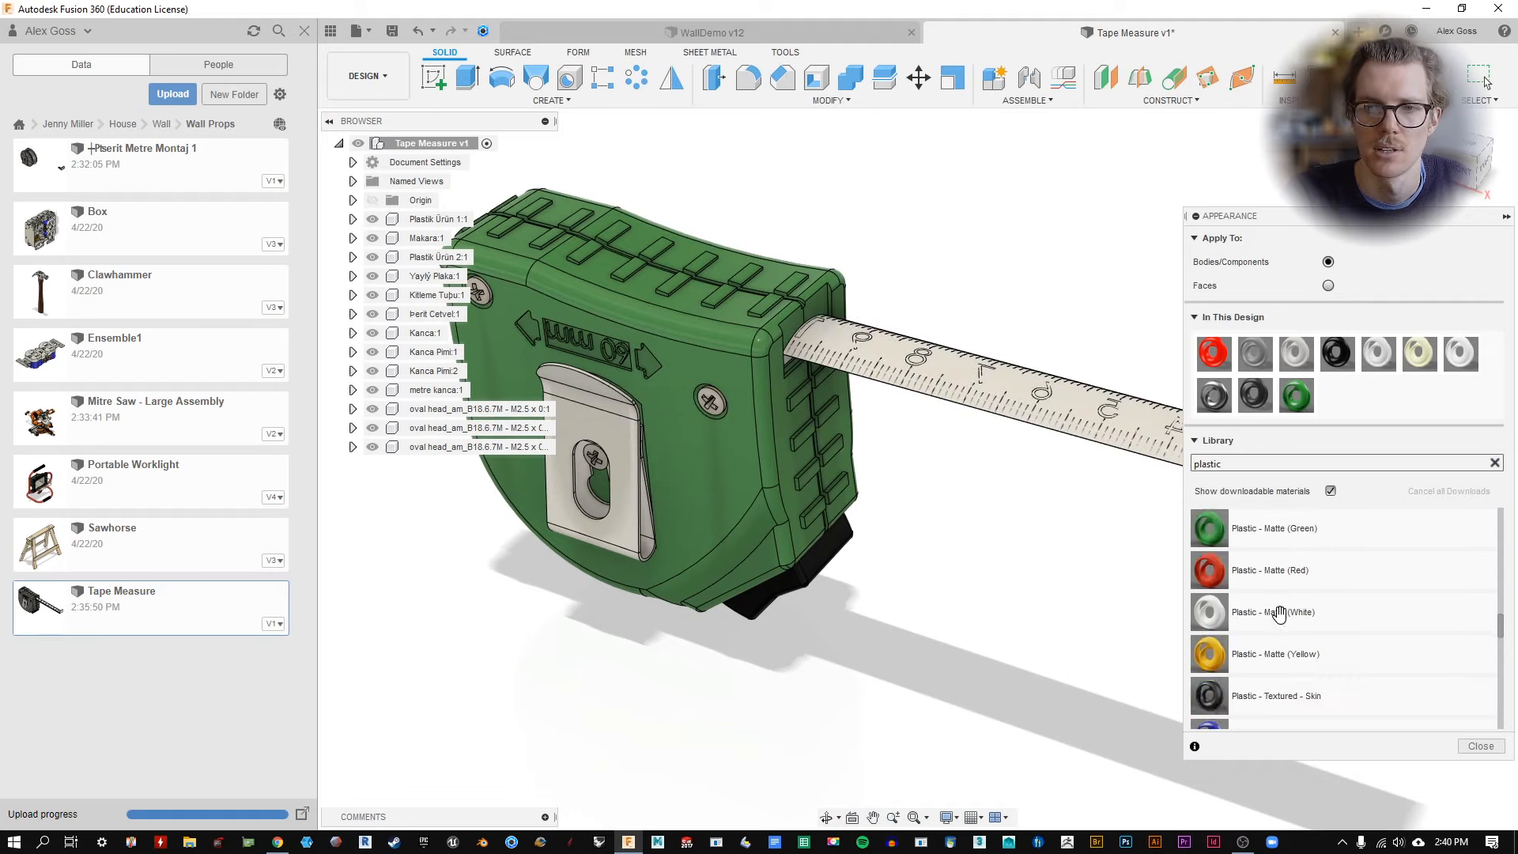
pyautogui.moveTo(1265, 527); pyautogui.dragTo(1094, 405)
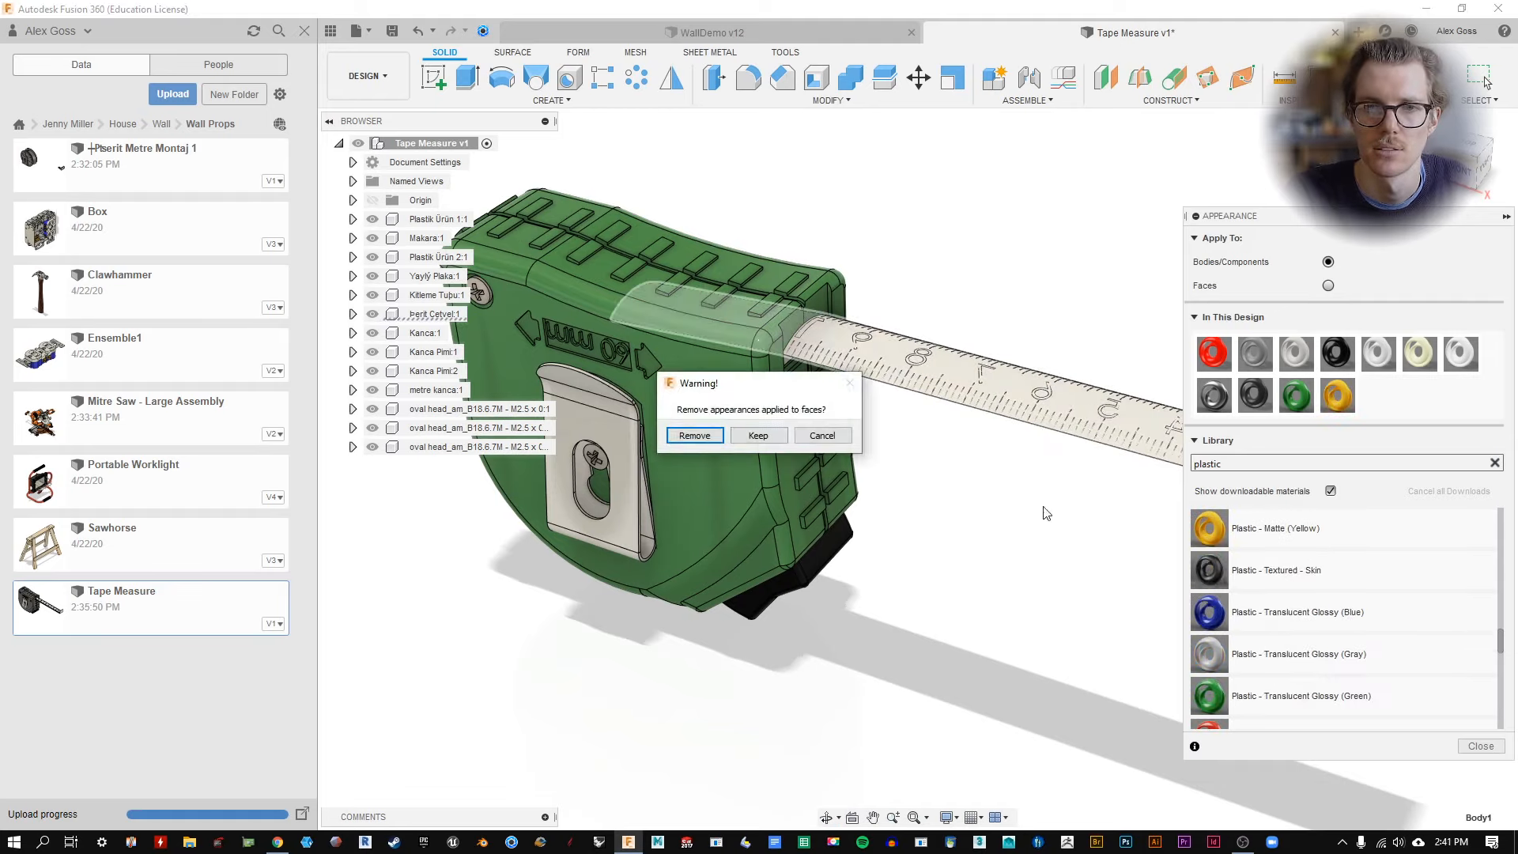
pyautogui.click(694, 435)
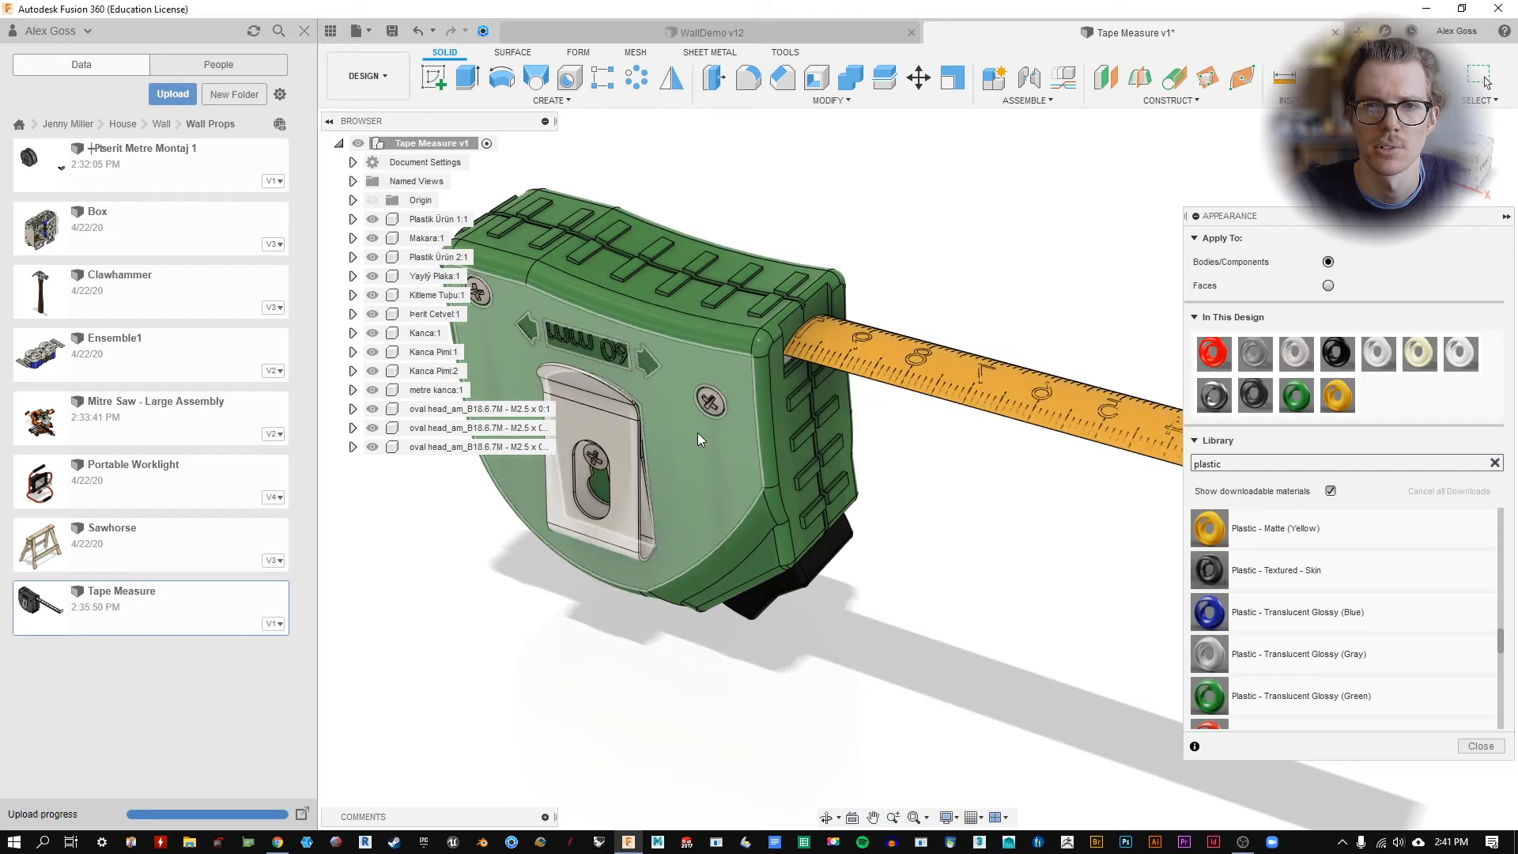
# Clear the appearance search and apply the design's Steel - Satin appearance to the belt clip on the case.
pyautogui.keyDown('shift'); pyautogui.moveTo(952, 532); pyautogui.dragTo(707, 467, button='middle'); pyautogui.keyUp('shift')
pyautogui.click(593, 528)
pyautogui.scroll(2, 586, 526)
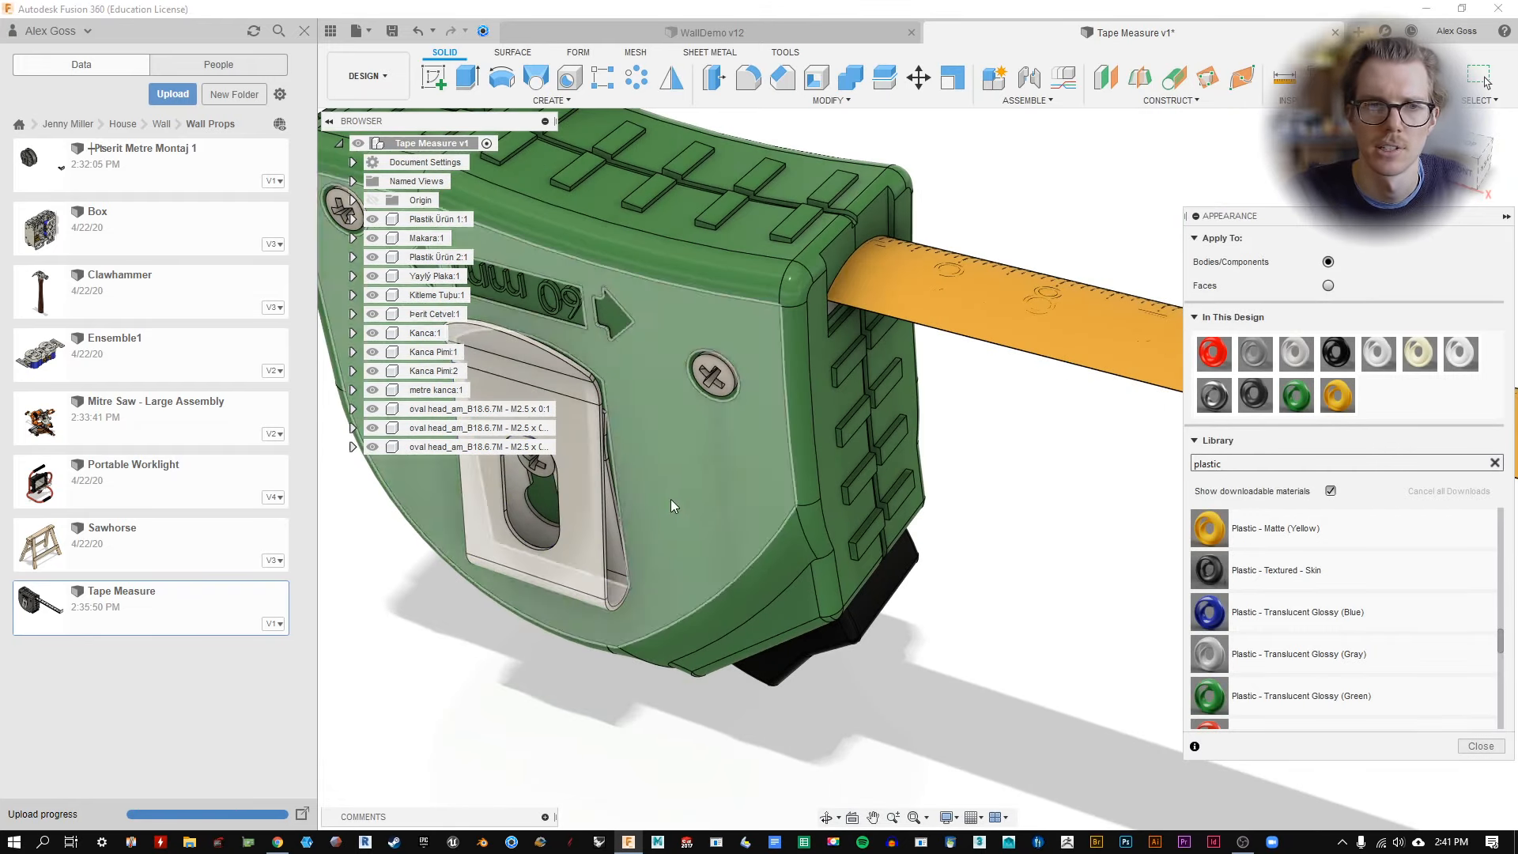
pyautogui.rightClick(575, 535)
pyautogui.press('Escape')
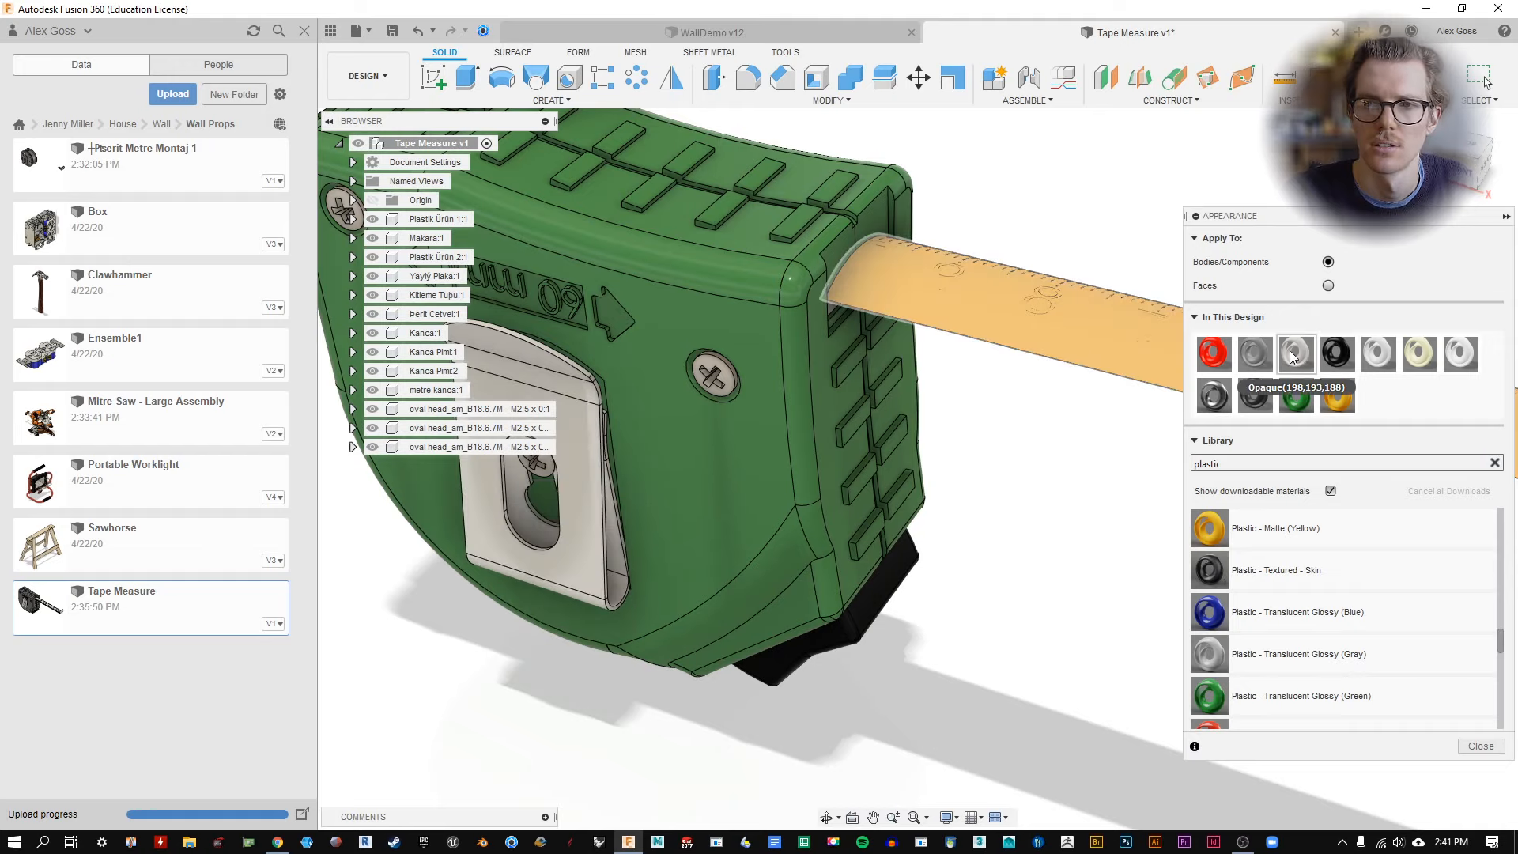
pyautogui.rightClick(1347, 398)
pyautogui.click(1347, 398)
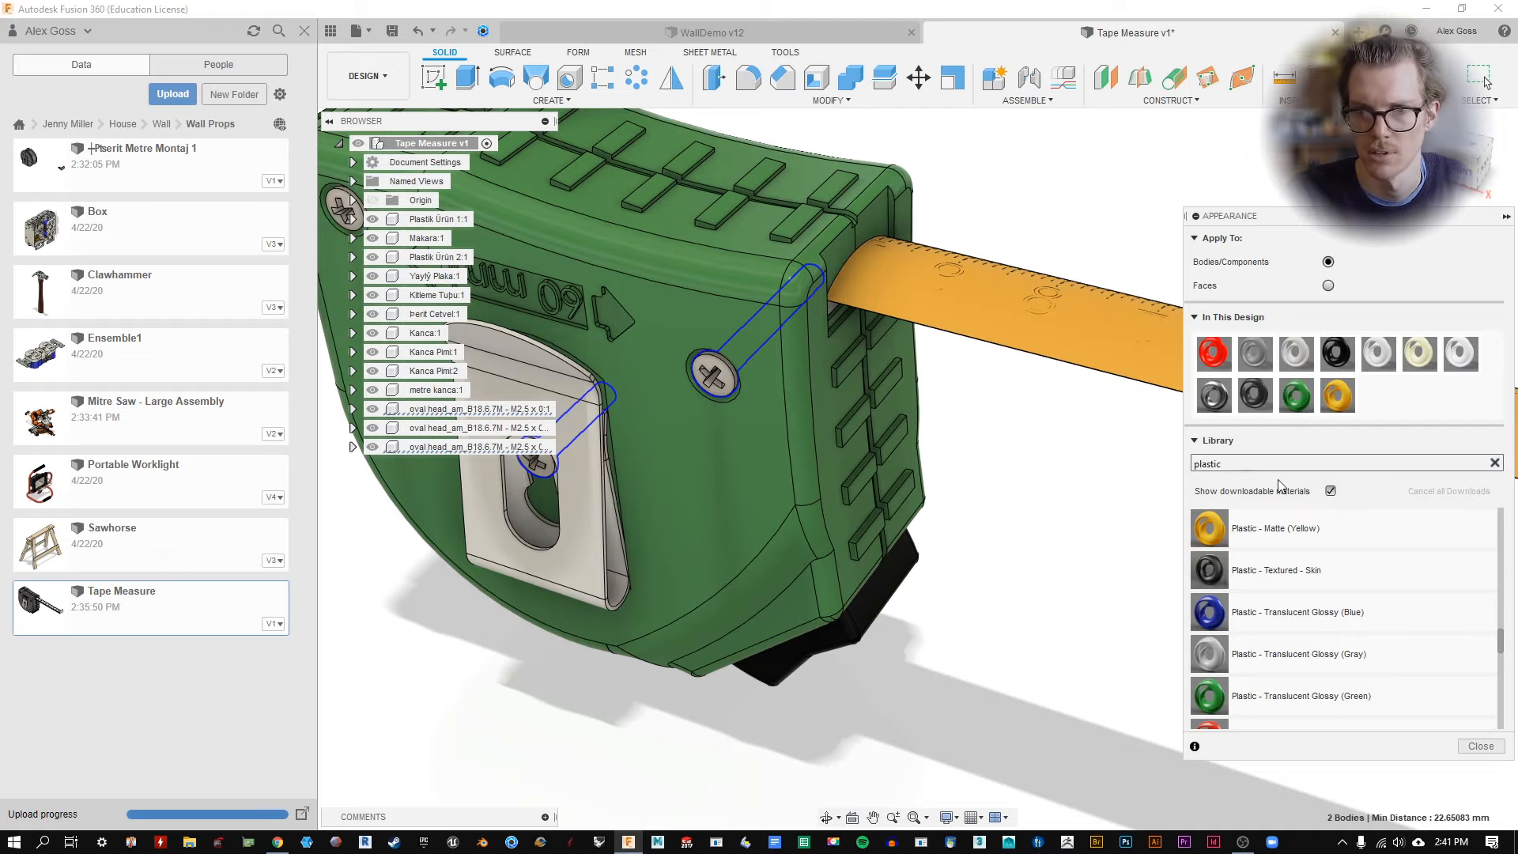
pyautogui.click(1494, 463)
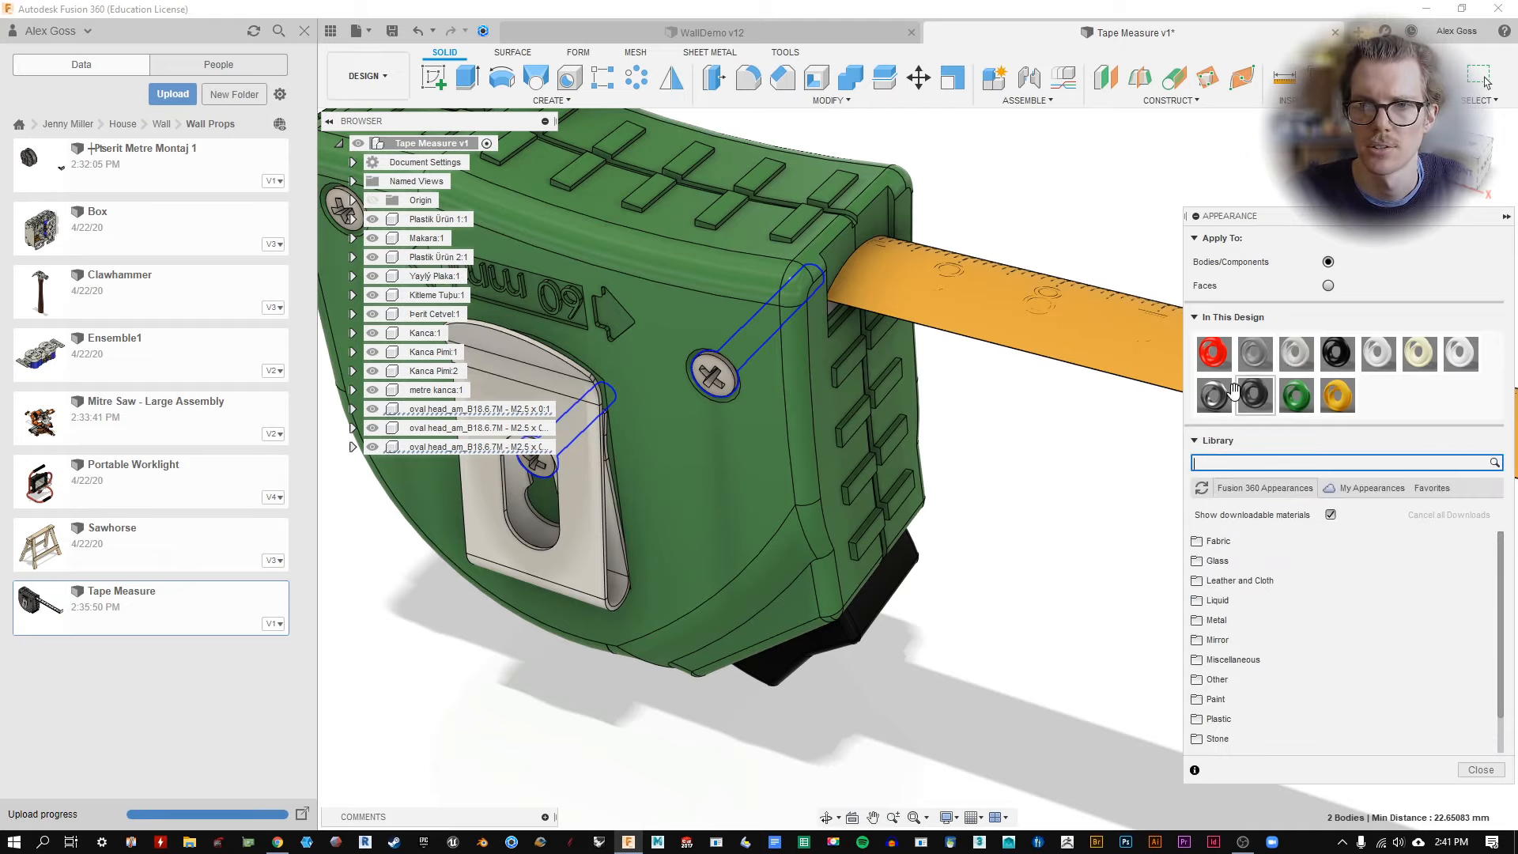
pyautogui.moveTo(1218, 399); pyautogui.dragTo(594, 525)
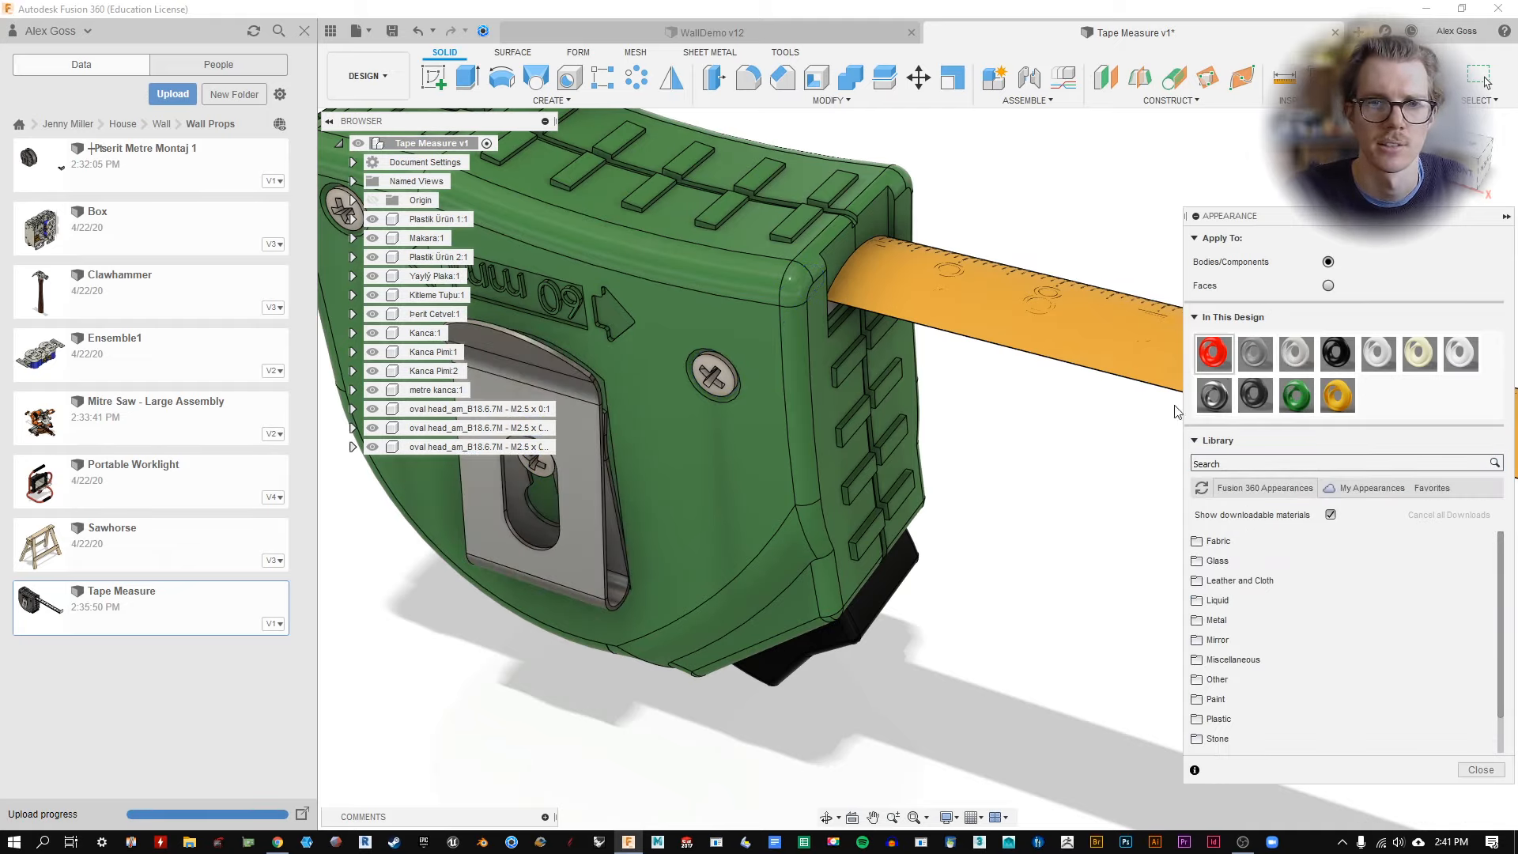
# Apply the Steel - Satin appearance to the tape's end hook and the screws in the case.
pyautogui.scroll(-3, 993, 406)
pyautogui.moveTo(993, 405); pyautogui.dragTo(604, 364, button='middle')
pyautogui.moveTo(1216, 395); pyautogui.dragTo(1082, 439)
pyautogui.moveTo(1303, 395); pyautogui.dragTo(861, 416)
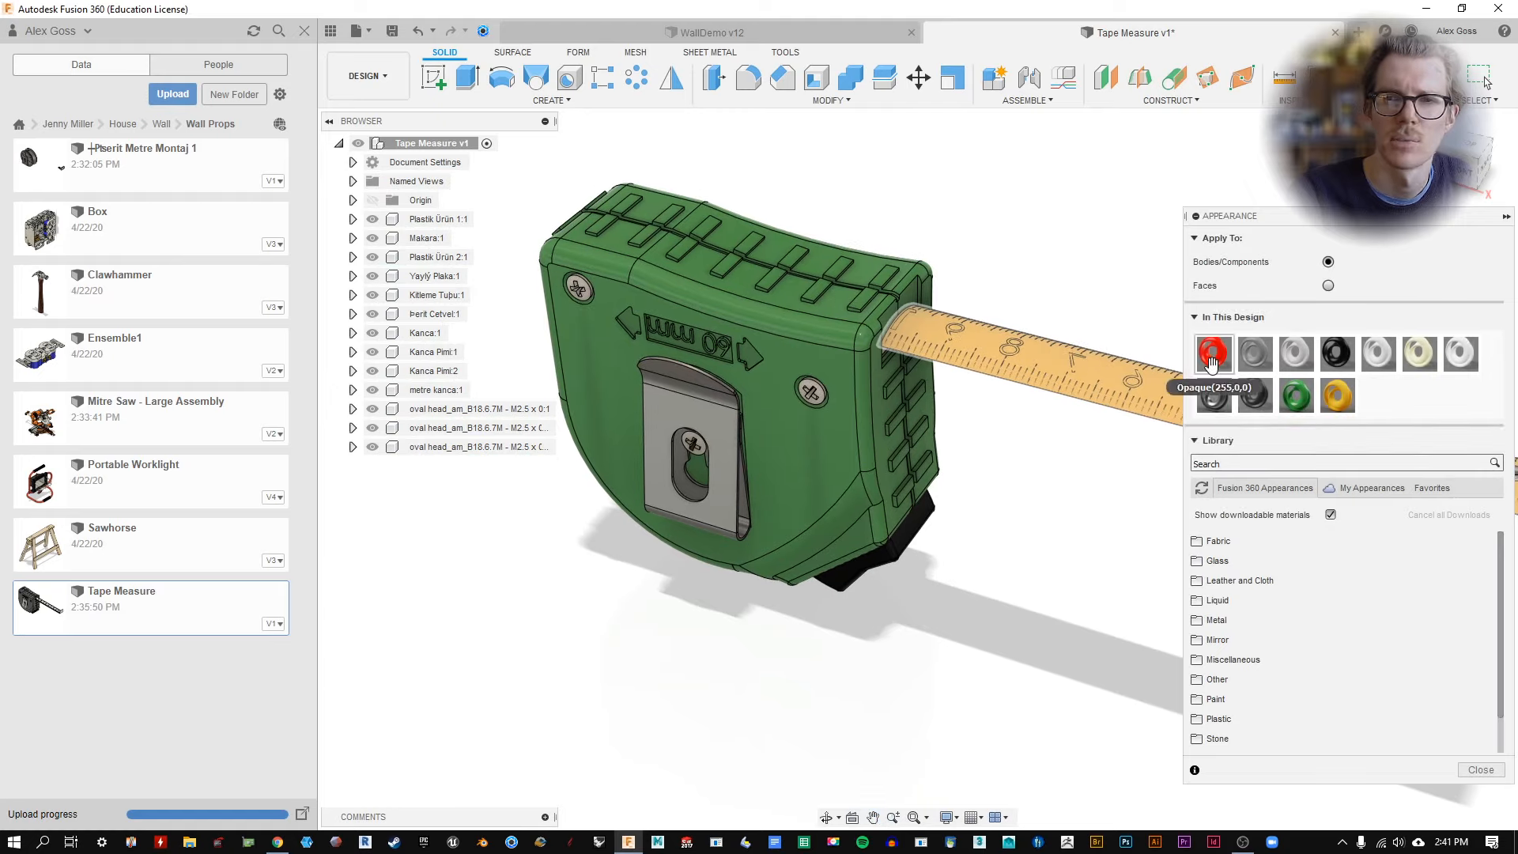
pyautogui.moveTo(1215, 395); pyautogui.dragTo(823, 396)
pyautogui.moveTo(821, 395); pyautogui.dragTo(821, 395)
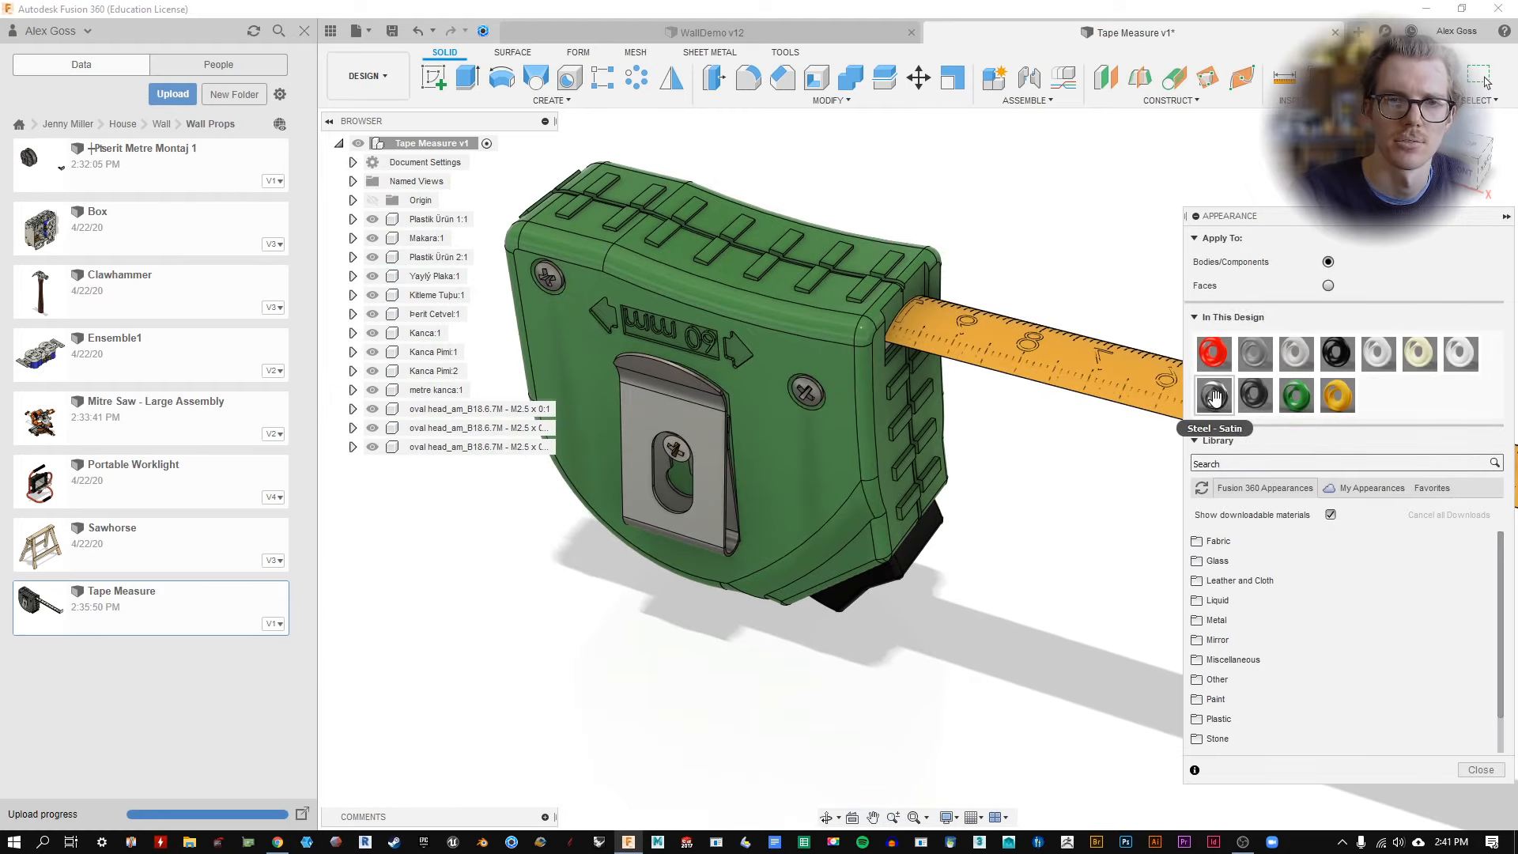
pyautogui.moveTo(1216, 395); pyautogui.dragTo(679, 448)
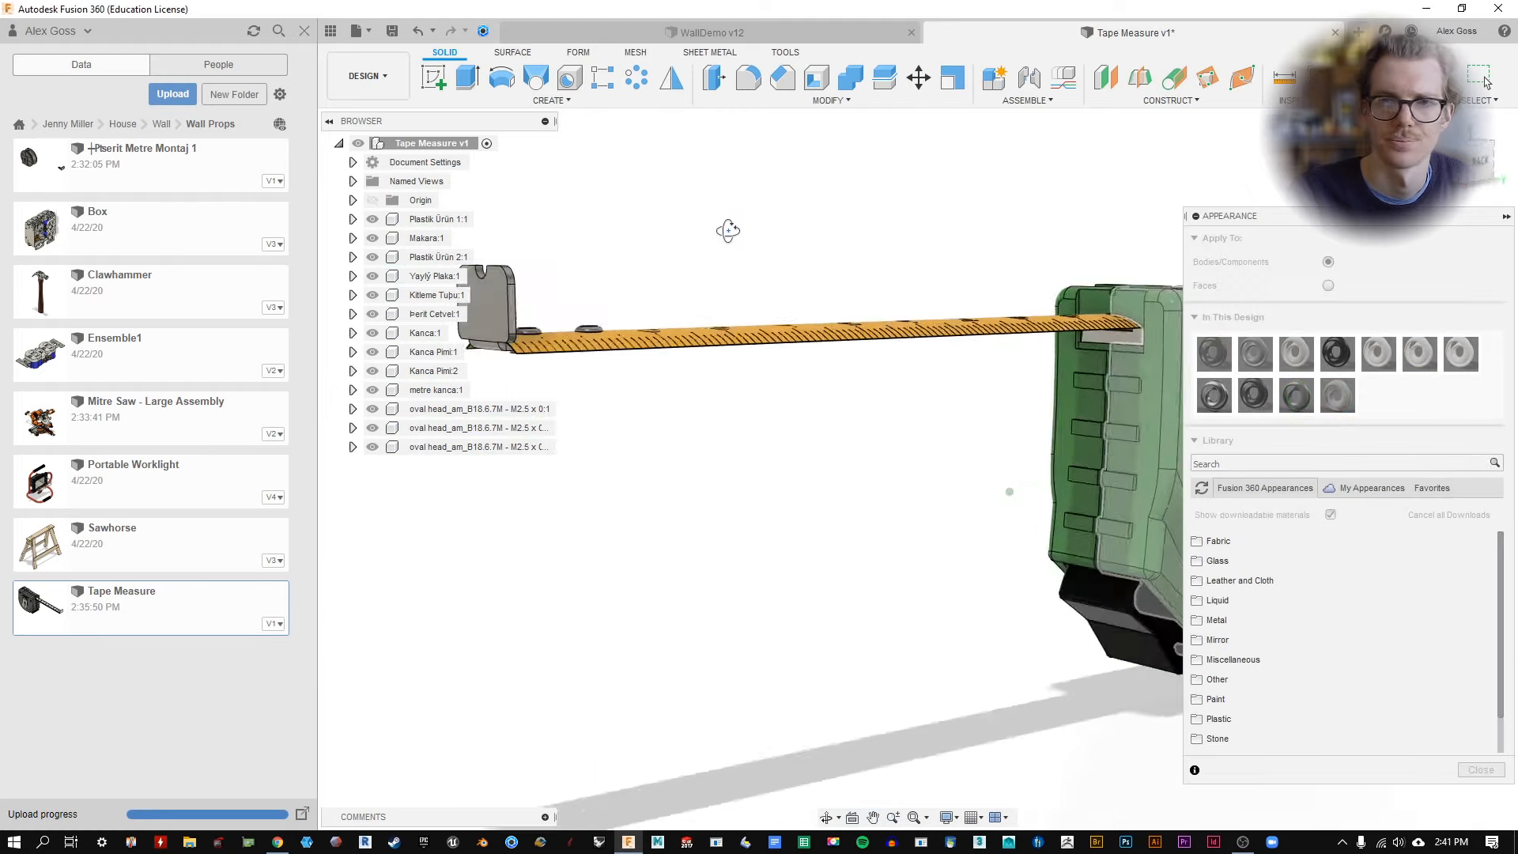
# Check the tape measure's new colours all around, finish the appearance editing, and save the Tape Measure design as a new version.
pyautogui.keyDown('shift'); pyautogui.moveTo(729, 231); pyautogui.dragTo(937, 443, button='middle'); pyautogui.keyUp('shift')
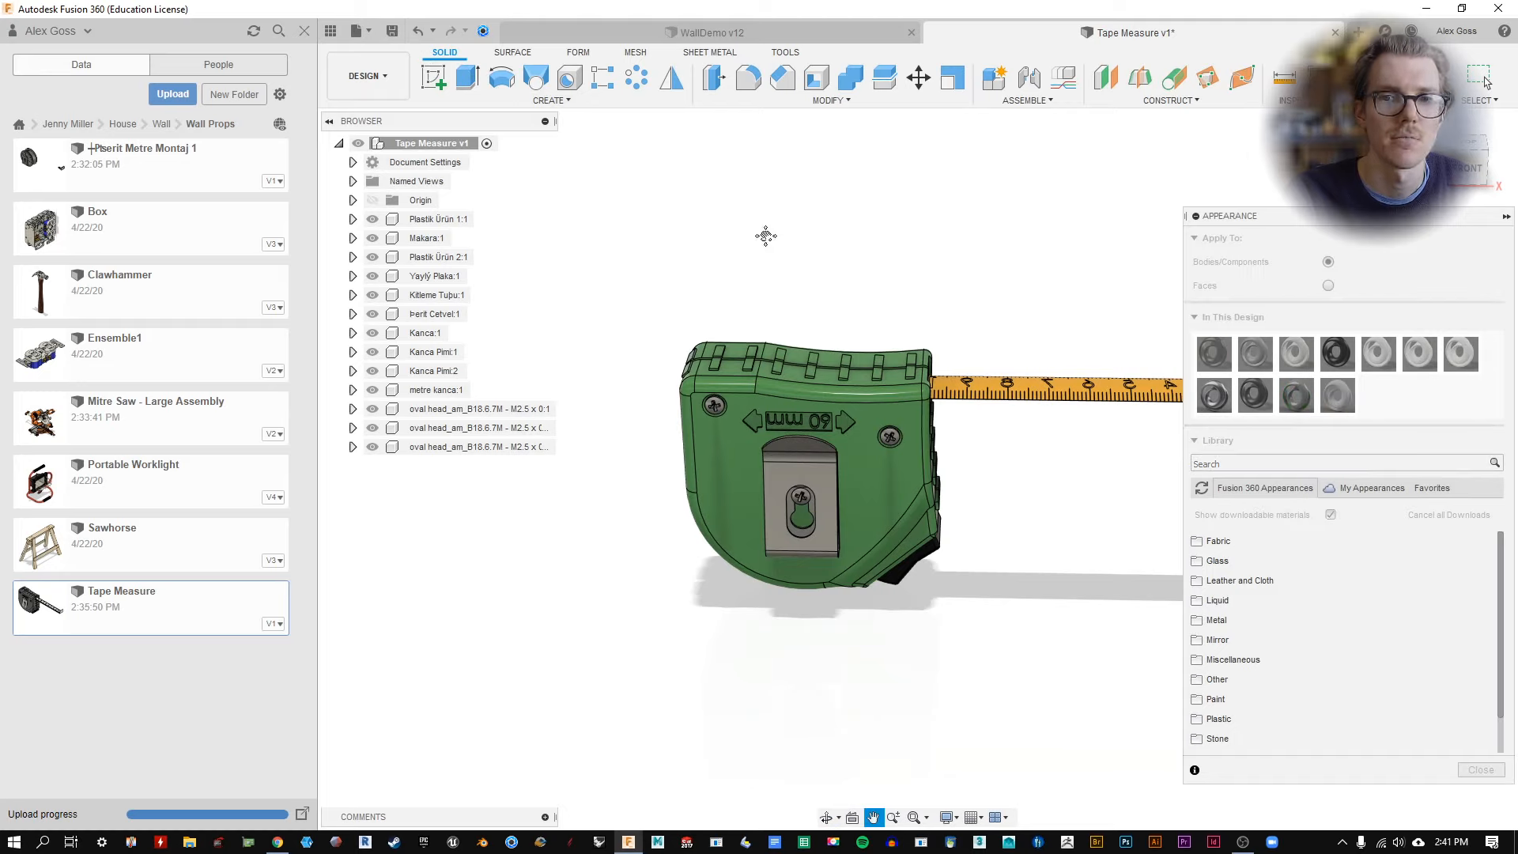
pyautogui.moveTo(765, 236); pyautogui.dragTo(660, 243, button='middle')
pyautogui.scroll(-2, 1240, 630)
pyautogui.click(1481, 769)
pyautogui.scroll(1, 870, 360)
pyautogui.keyDown('shift'); pyautogui.moveTo(877, 332); pyautogui.dragTo(837, 325, button='middle'); pyautogui.keyUp('shift')
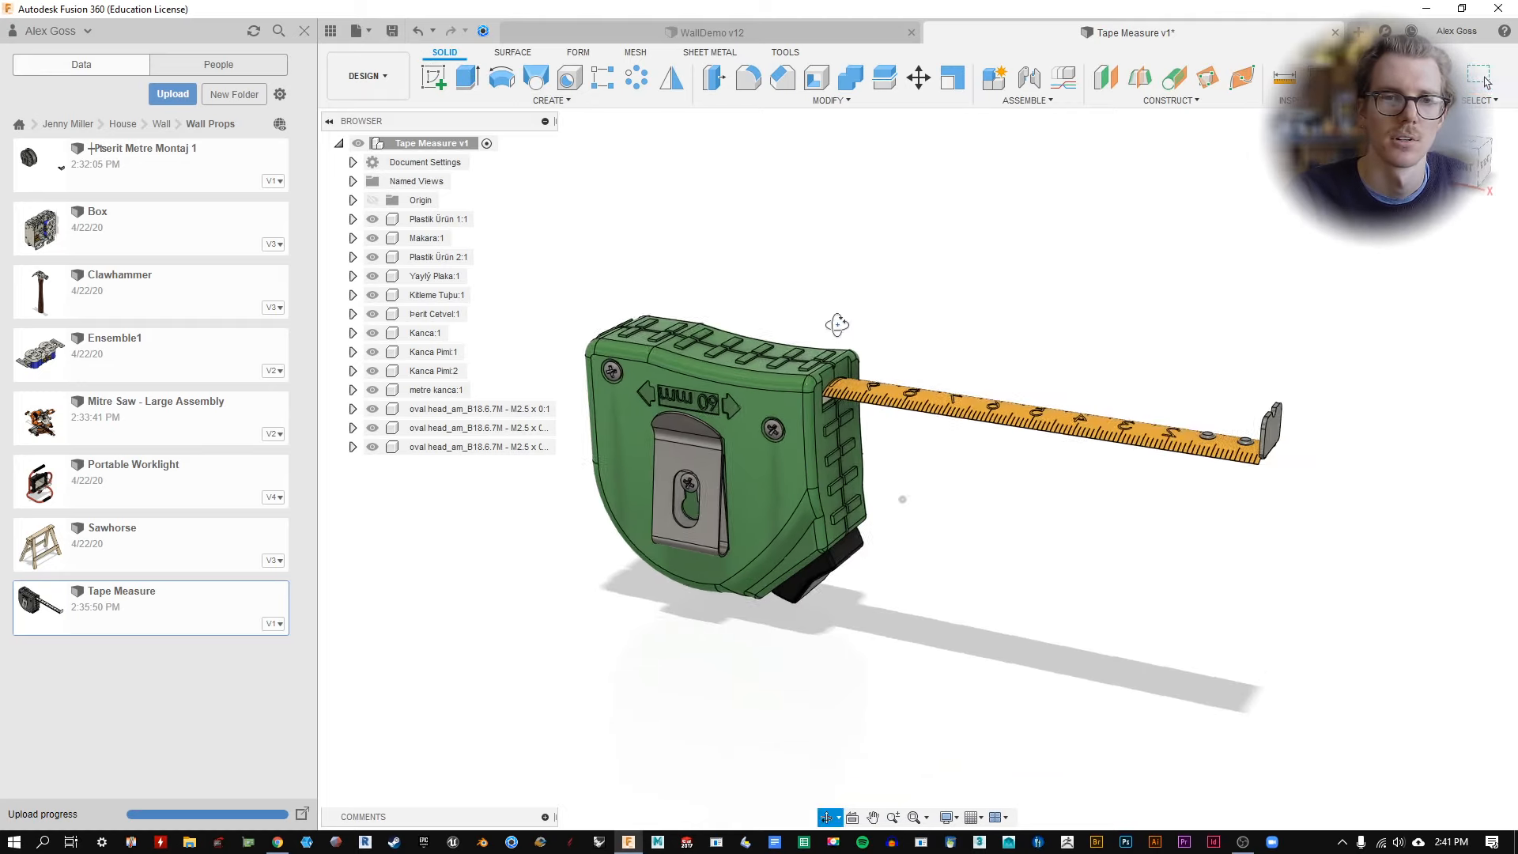
pyautogui.scroll(2, 672, 221)
pyautogui.click(389, 33)
pyautogui.press('Return')
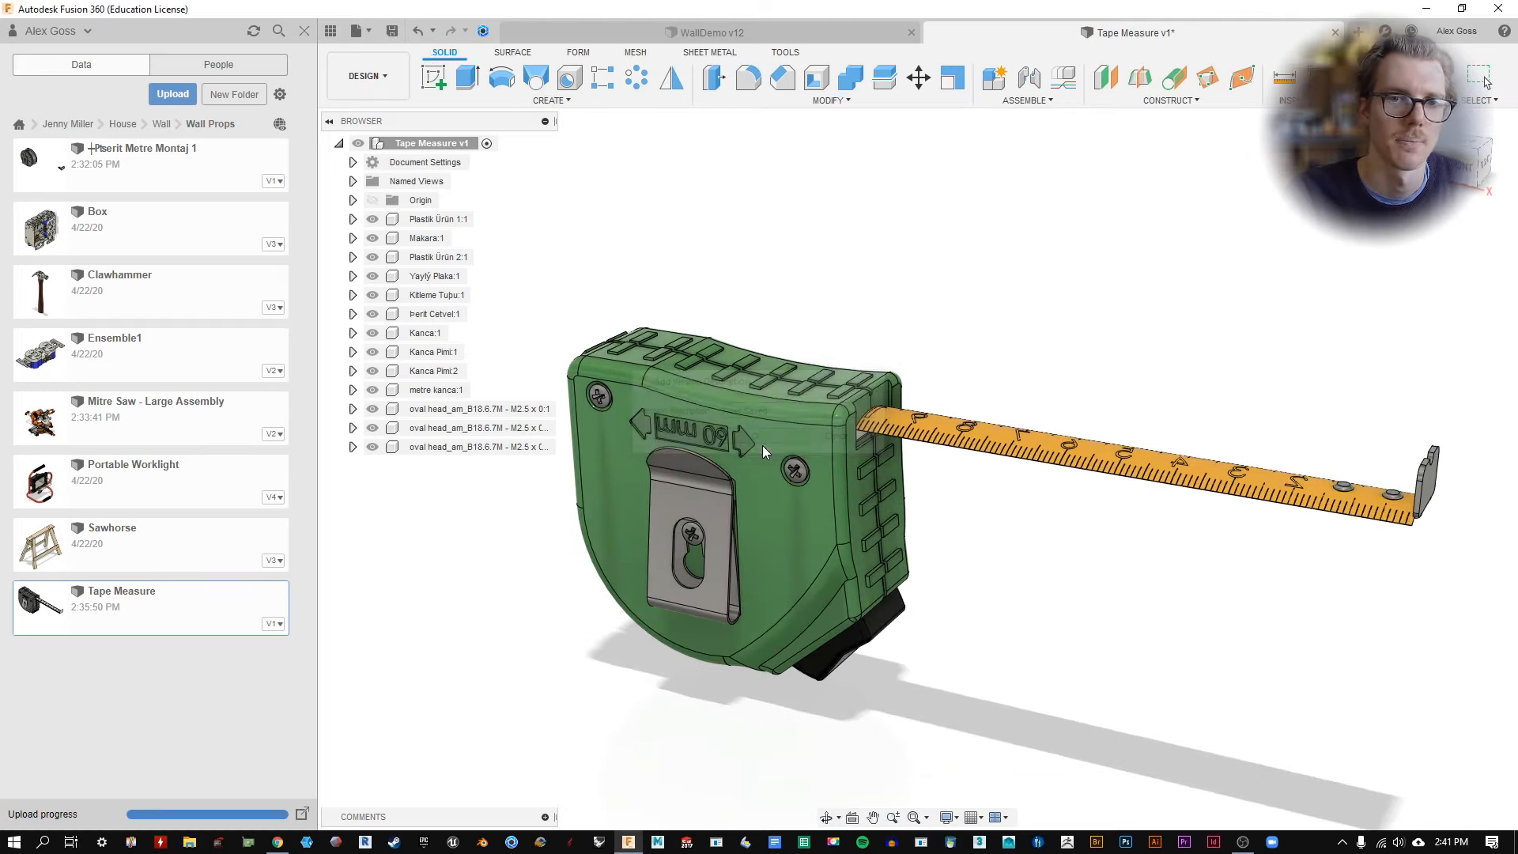
# Return to the WallDemo design and update the linked Tape Measure component to its latest version.
pyautogui.click(740, 34)
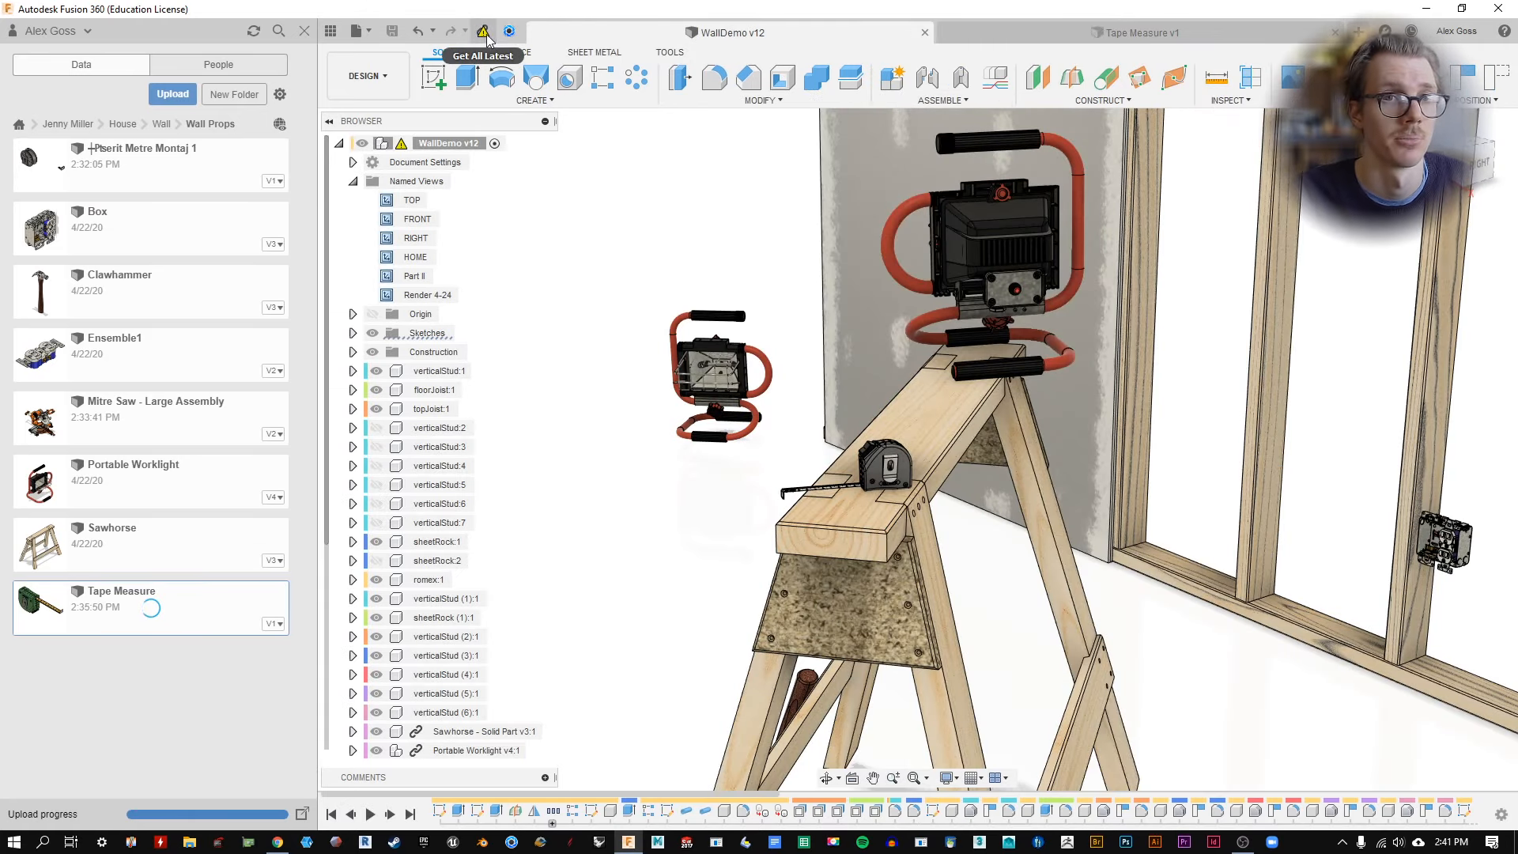
pyautogui.click(483, 32)
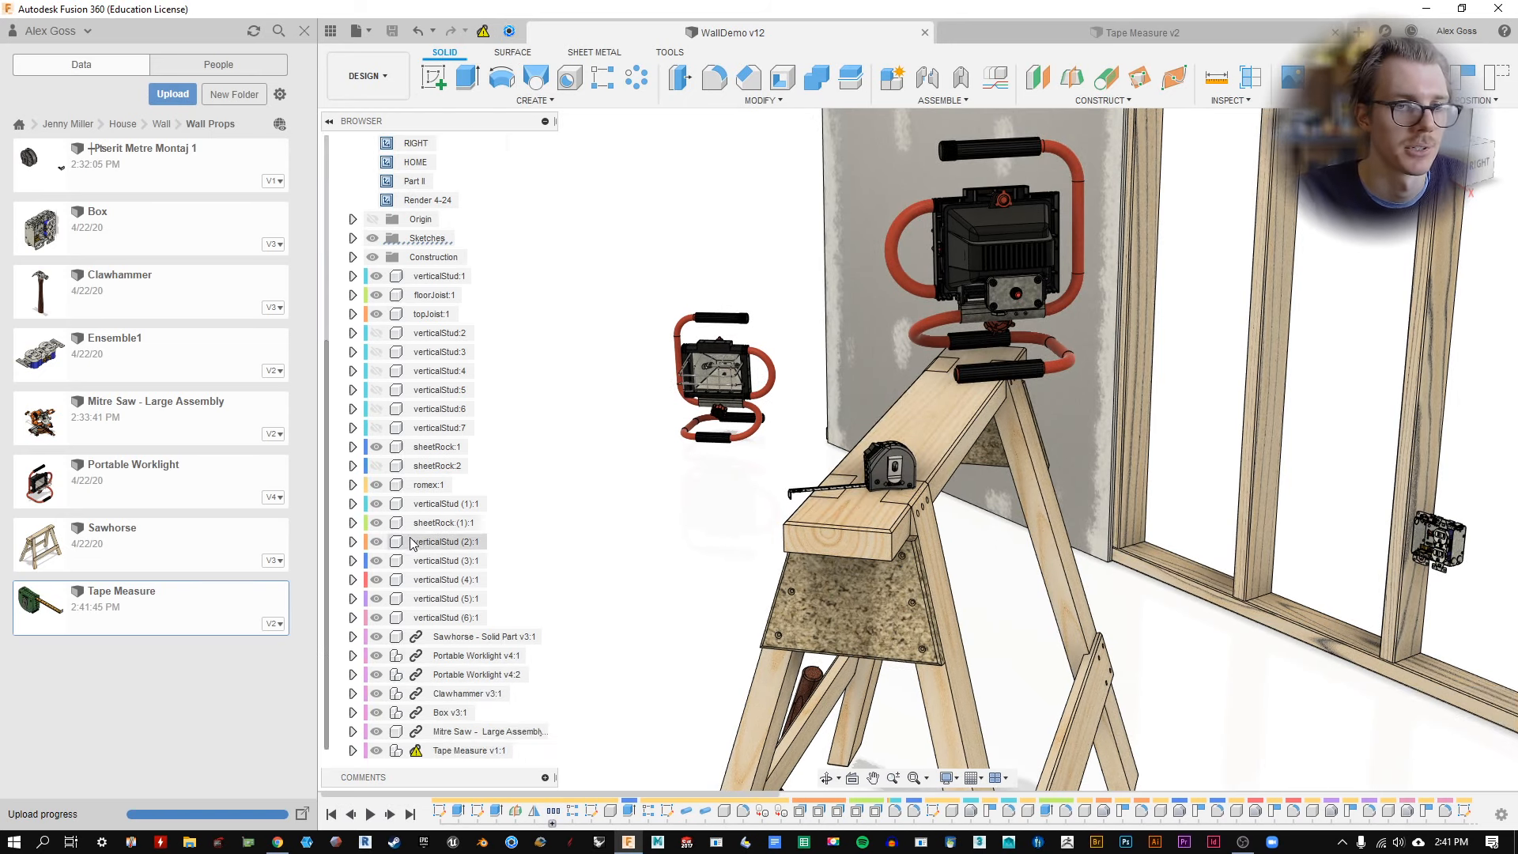
pyautogui.moveTo(416, 753)
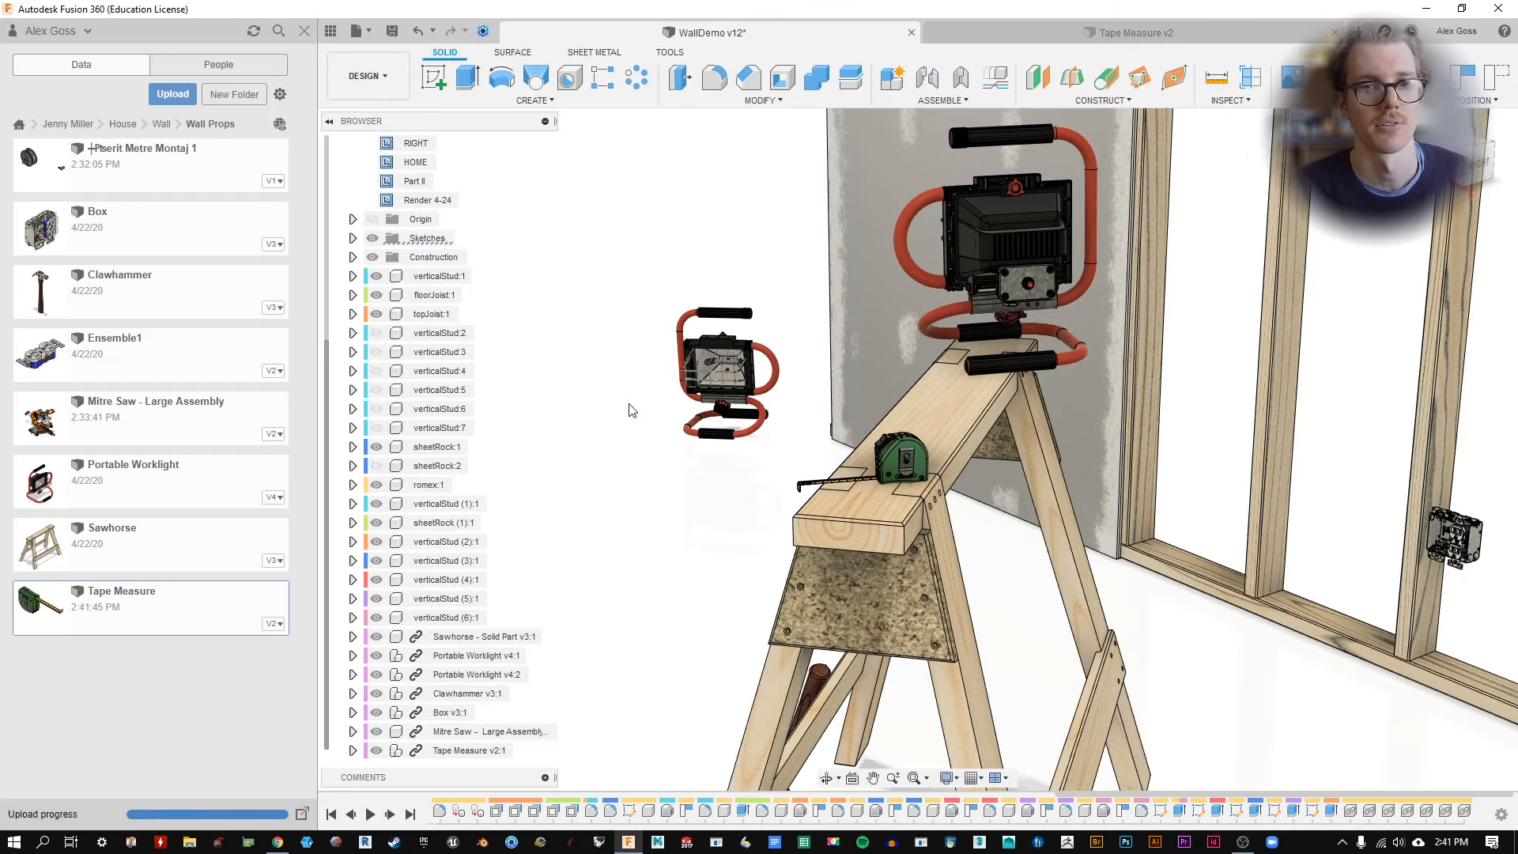
# Examine the tape measure on the sawhorse and the overall arrangement of props around the wall.
pyautogui.scroll(6, 903, 469)
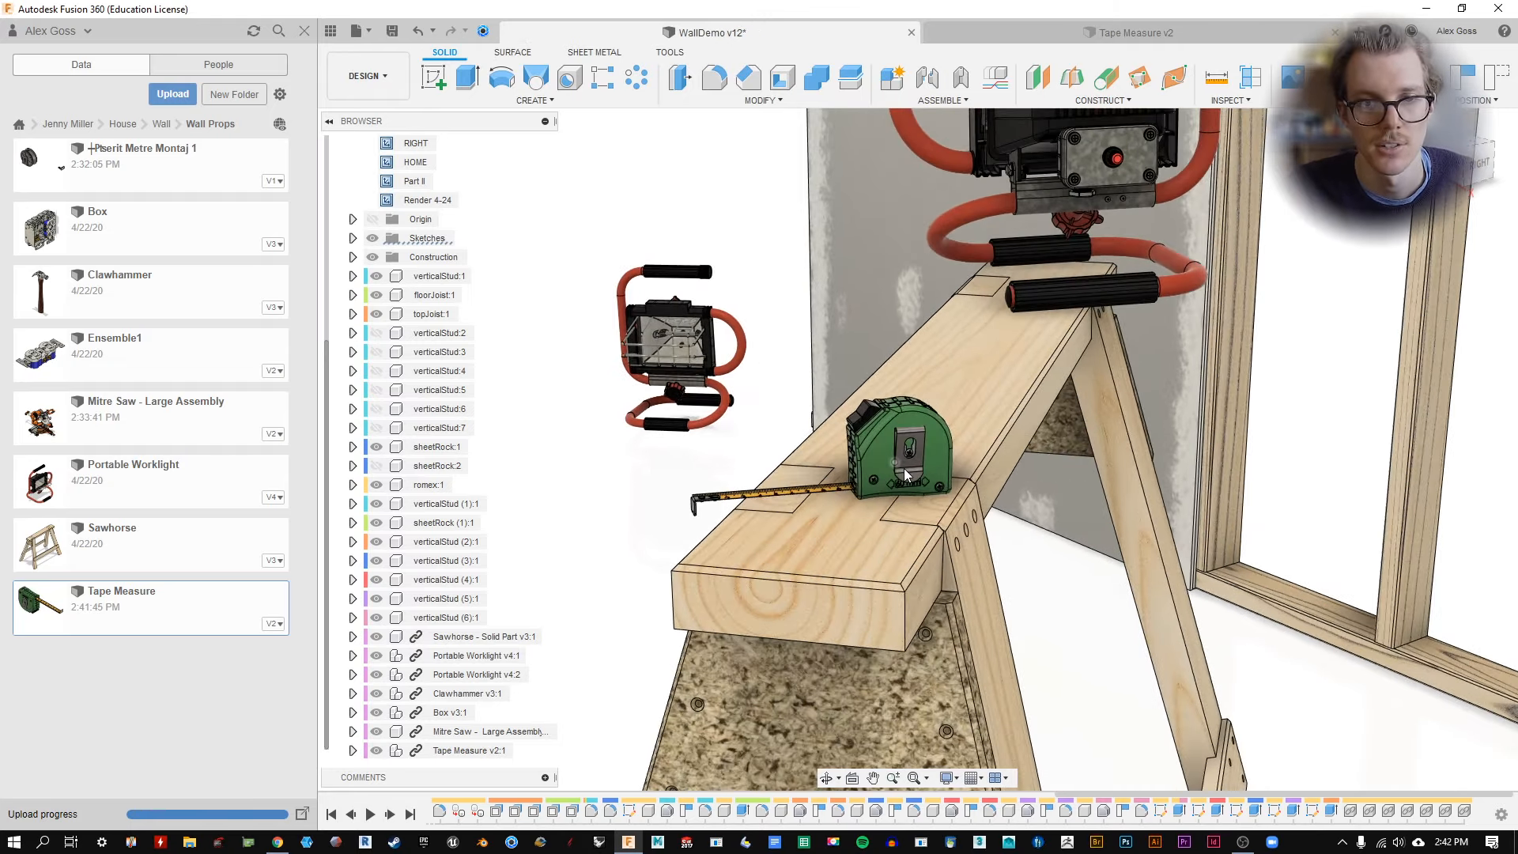
pyautogui.keyDown('shift'); pyautogui.moveTo(904, 468); pyautogui.dragTo(1168, 470, button='middle'); pyautogui.keyUp('shift')
pyautogui.scroll(-8, 1025, 522)
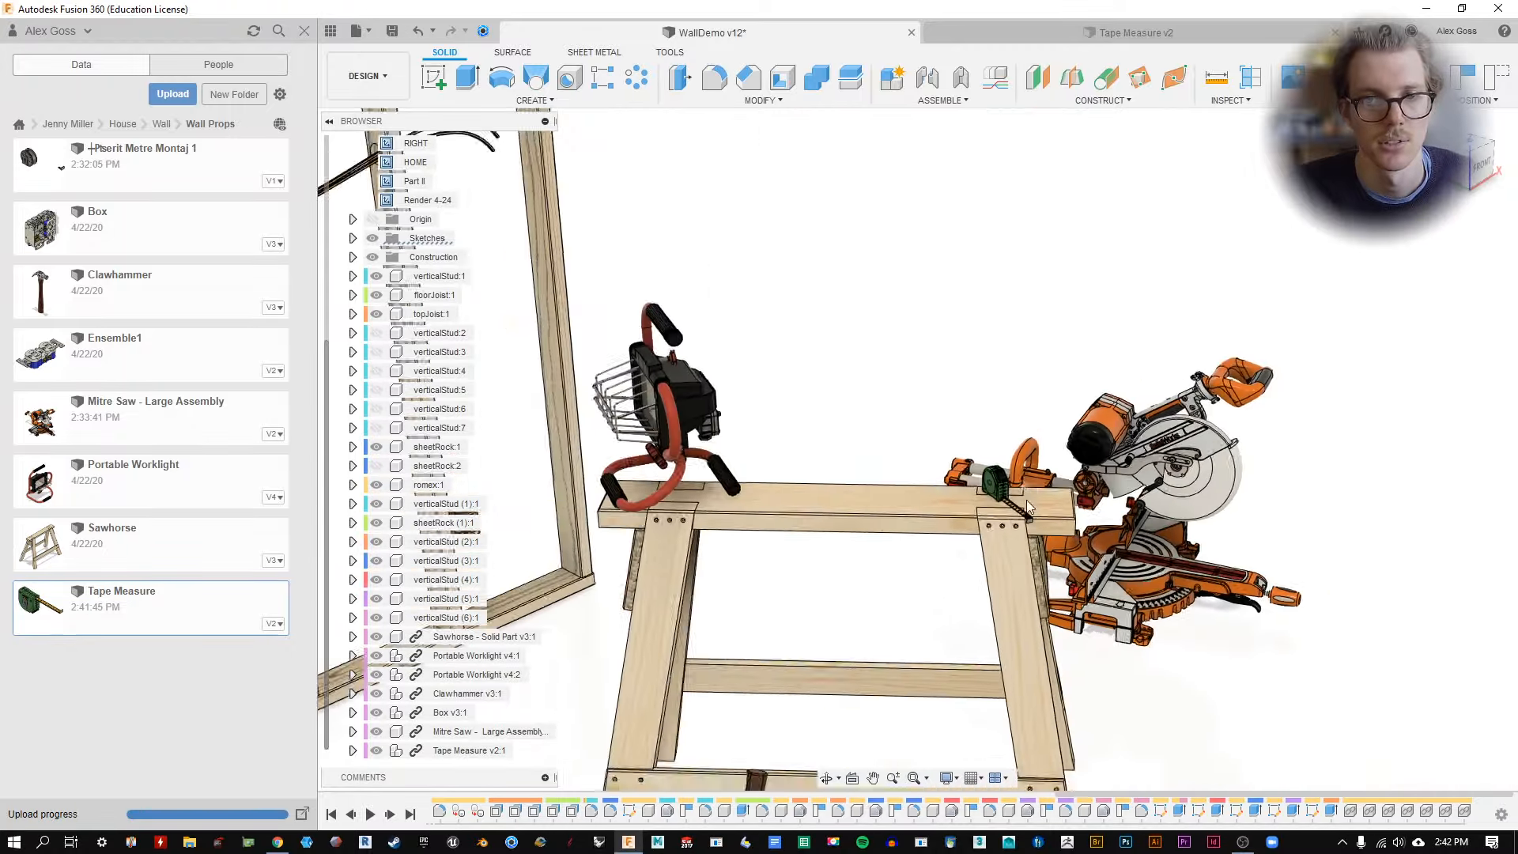
pyautogui.scroll(3, 1022, 522)
pyautogui.moveTo(1021, 521); pyautogui.dragTo(1095, 455, button='middle')
pyautogui.keyDown('shift'); pyautogui.moveTo(1094, 455); pyautogui.dragTo(1037, 425, button='middle'); pyautogui.keyUp('shift')
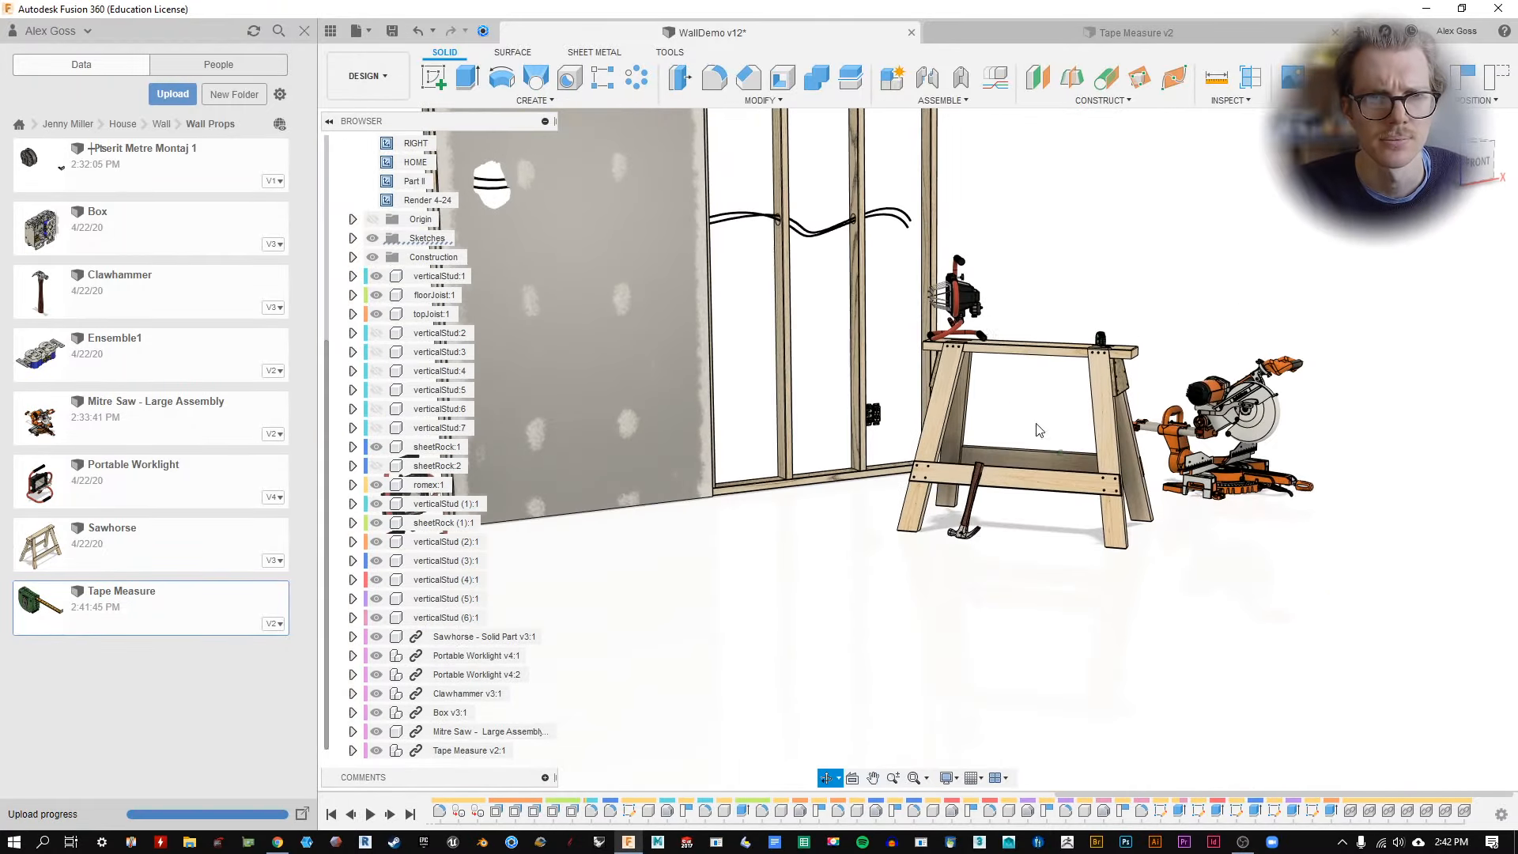
pyautogui.moveTo(1111, 361); pyautogui.dragTo(1183, 429, button='middle')
pyautogui.scroll(2, 1194, 458)
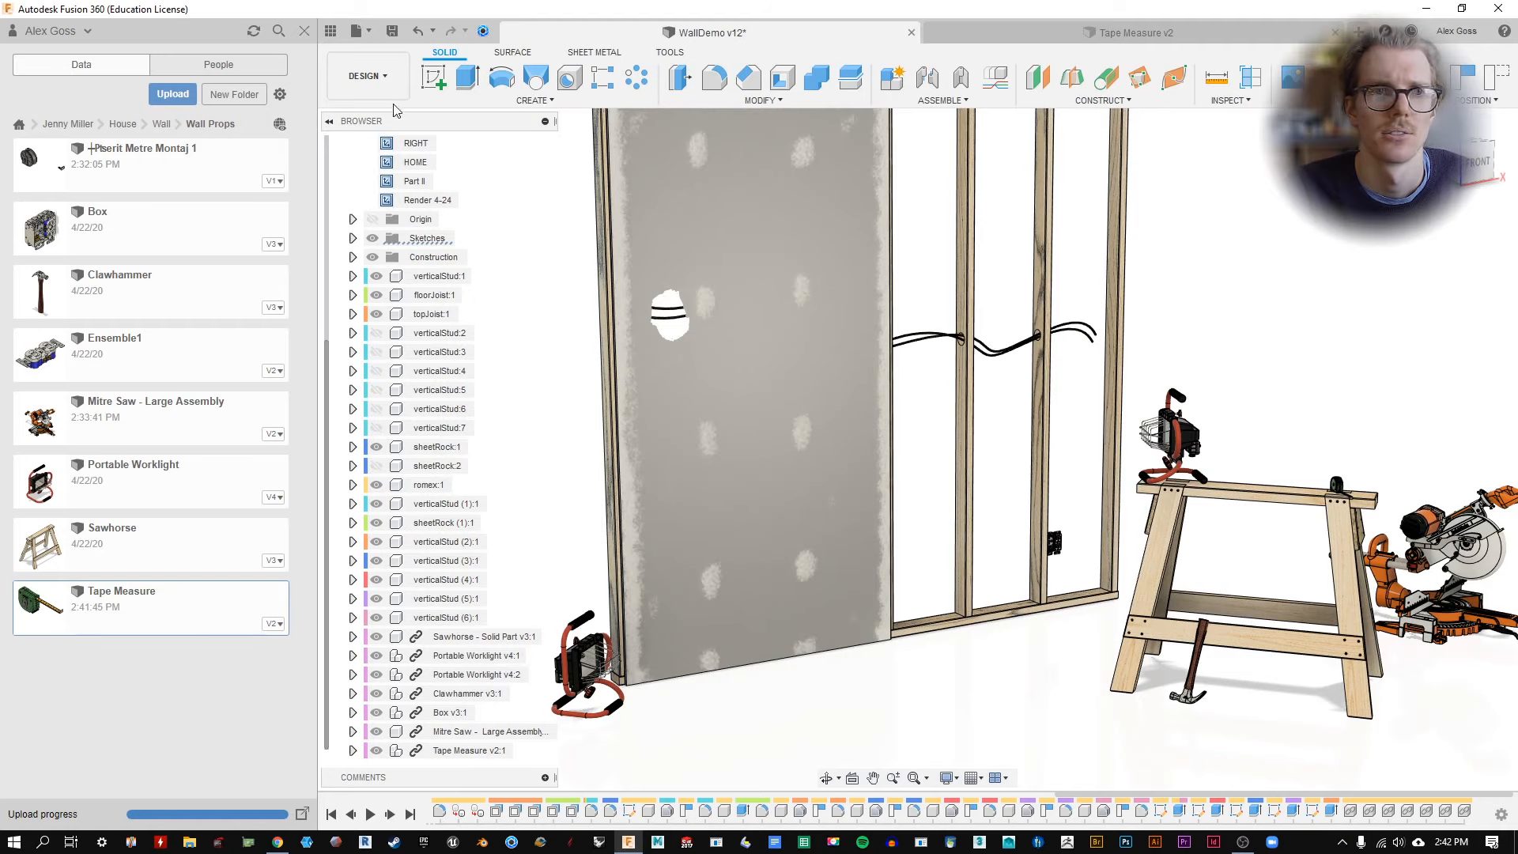
# Switch to the Render workspace with the data panel hidden and recall the Render 4-24 named view.
pyautogui.click(369, 75)
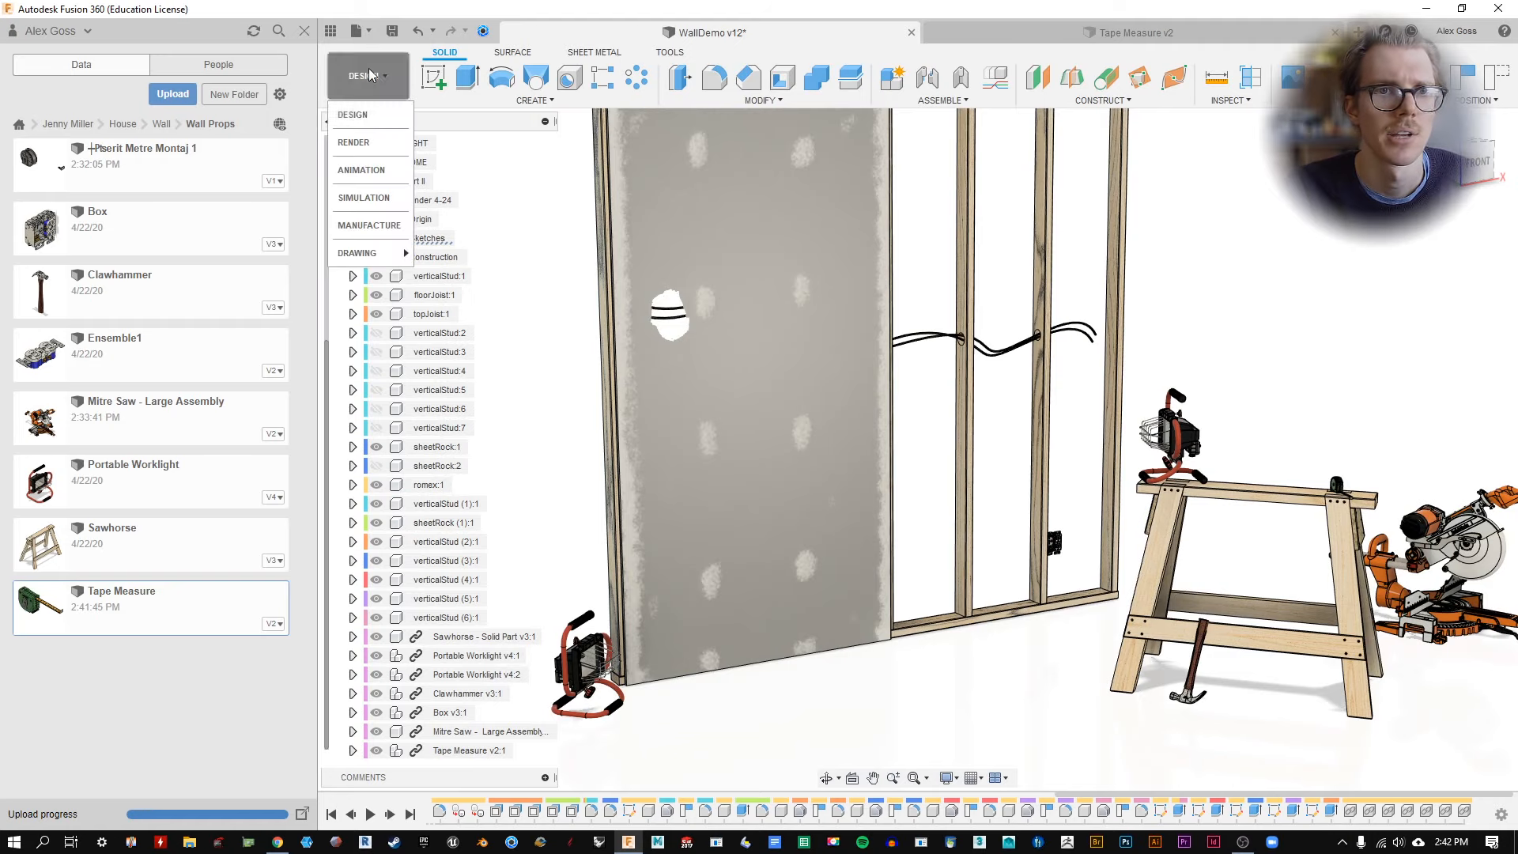
pyautogui.click(381, 143)
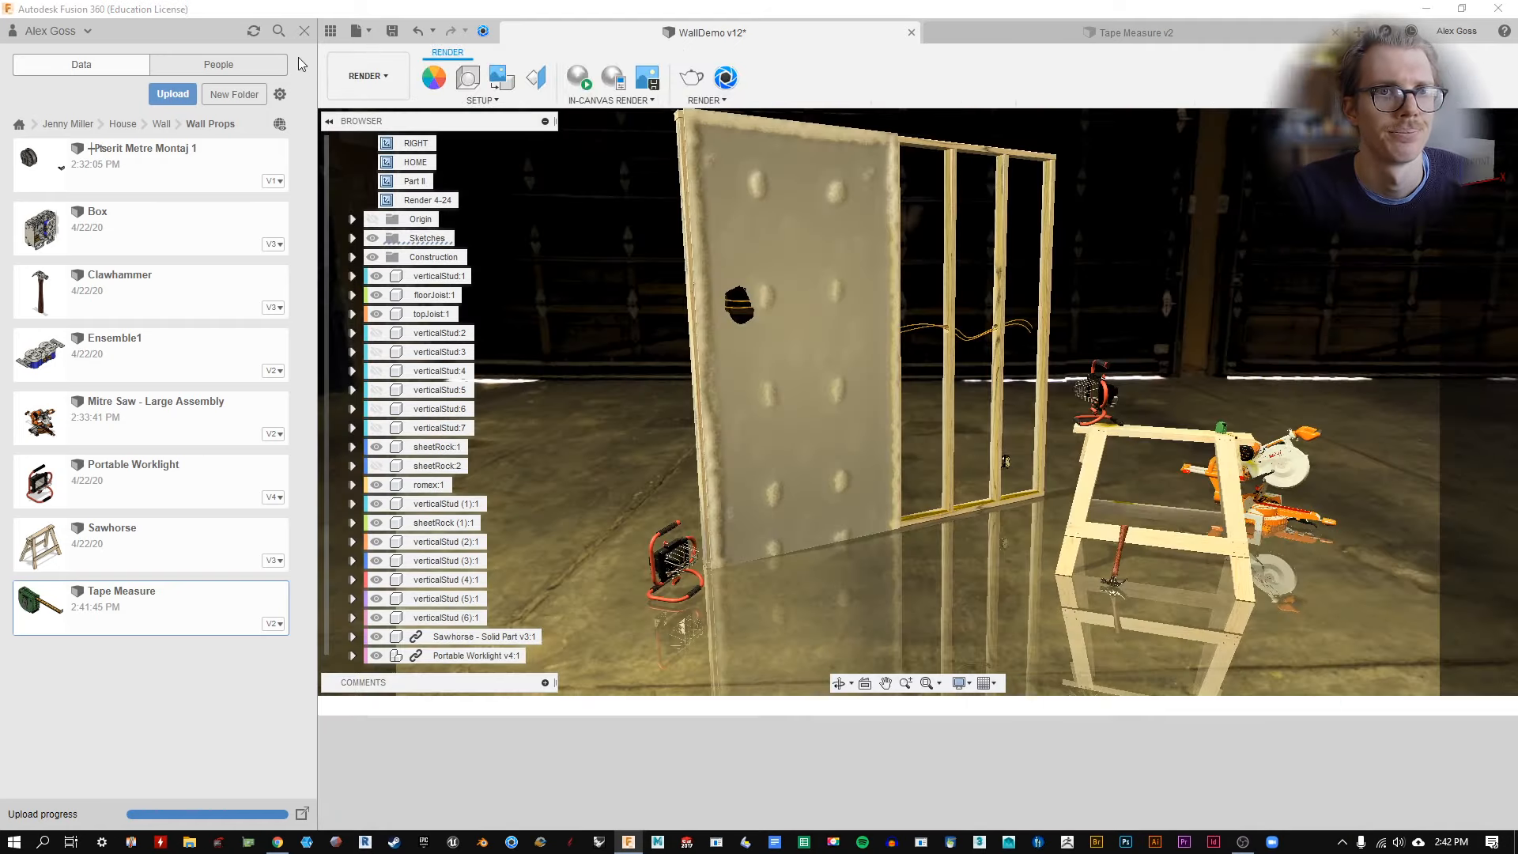
pyautogui.click(303, 30)
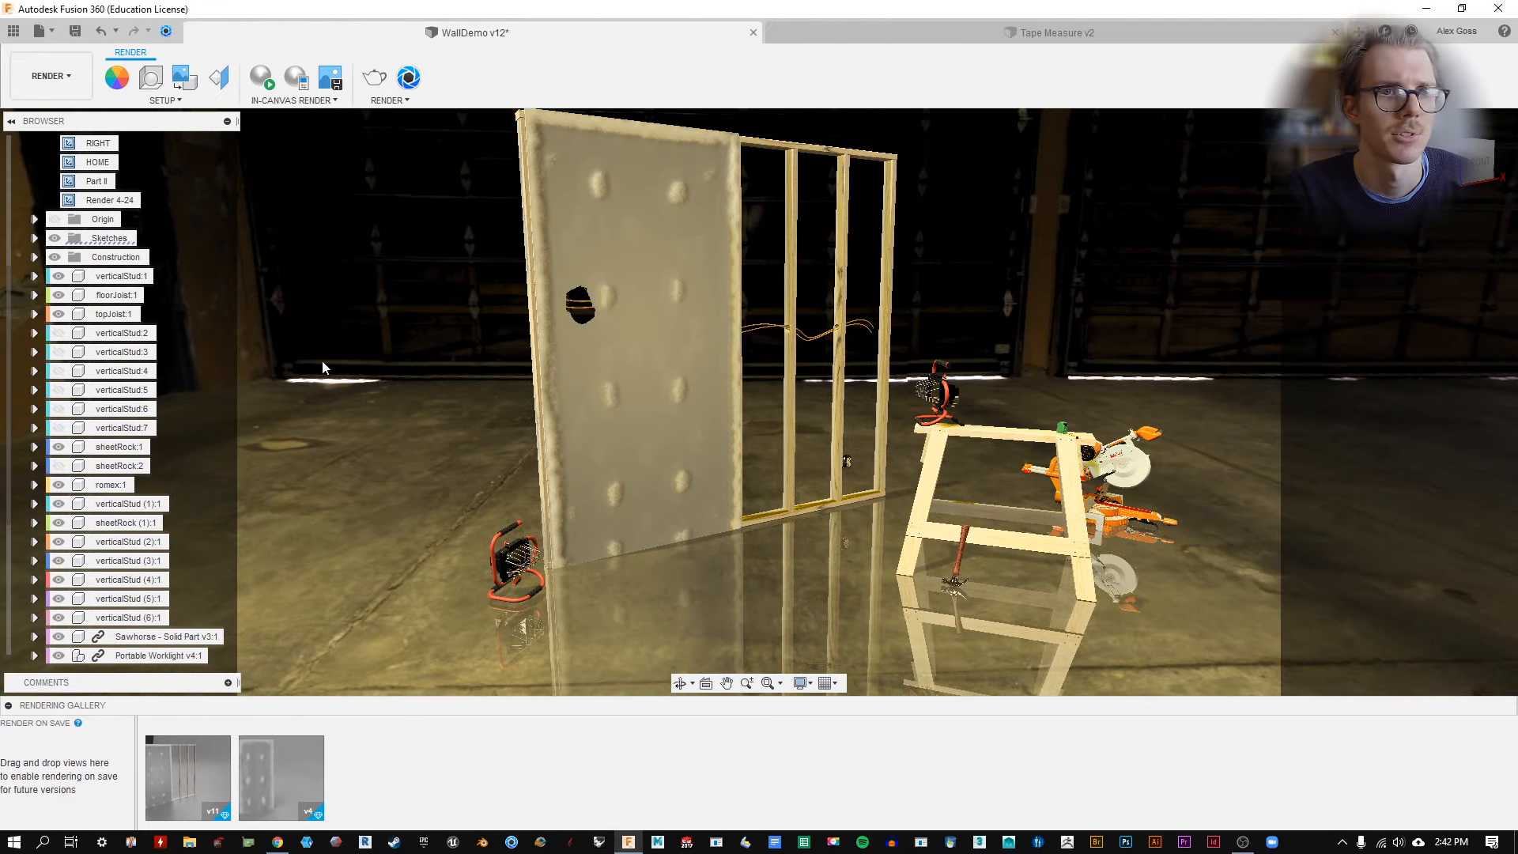
pyautogui.doubleClick(99, 199)
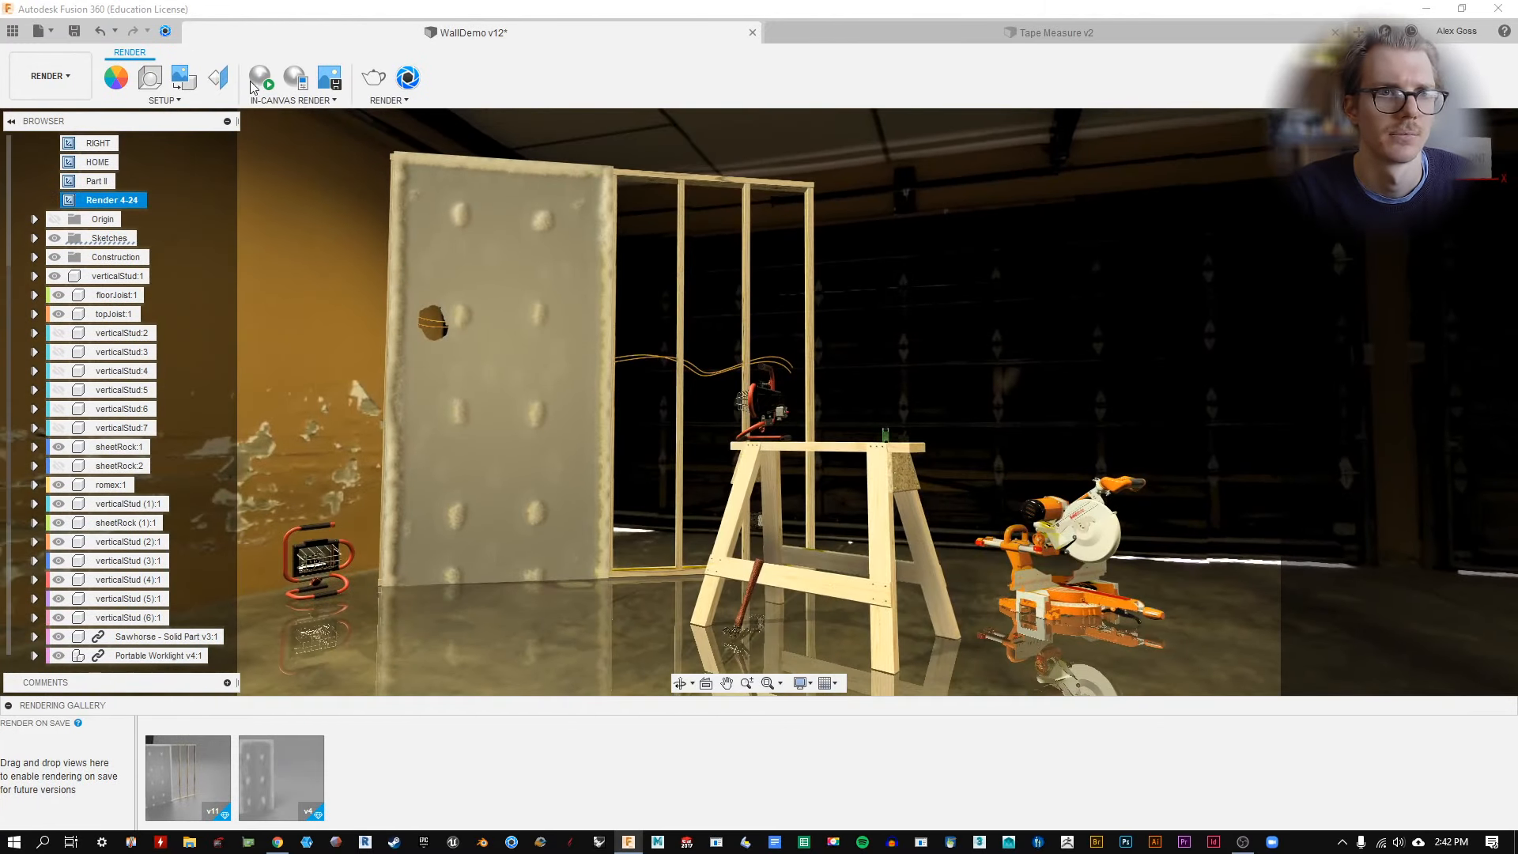
# Start the in-canvas render and examine the garage scene from different camera angles and distances.
pyautogui.click(261, 79)
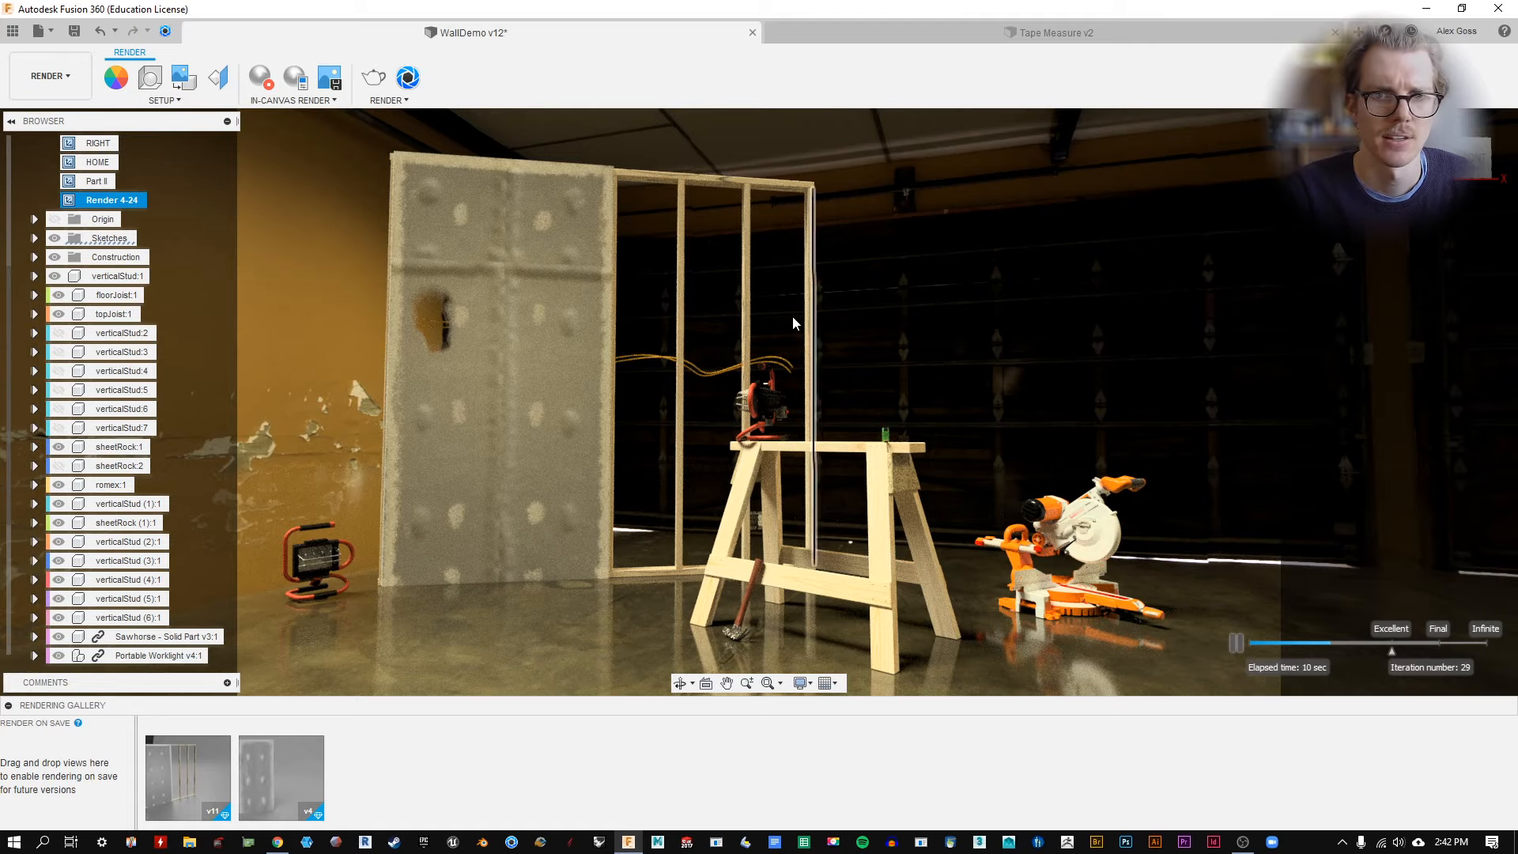
pyautogui.keyDown('shift'); pyautogui.moveTo(820, 317); pyautogui.dragTo(972, 302, button='middle'); pyautogui.keyUp('shift')
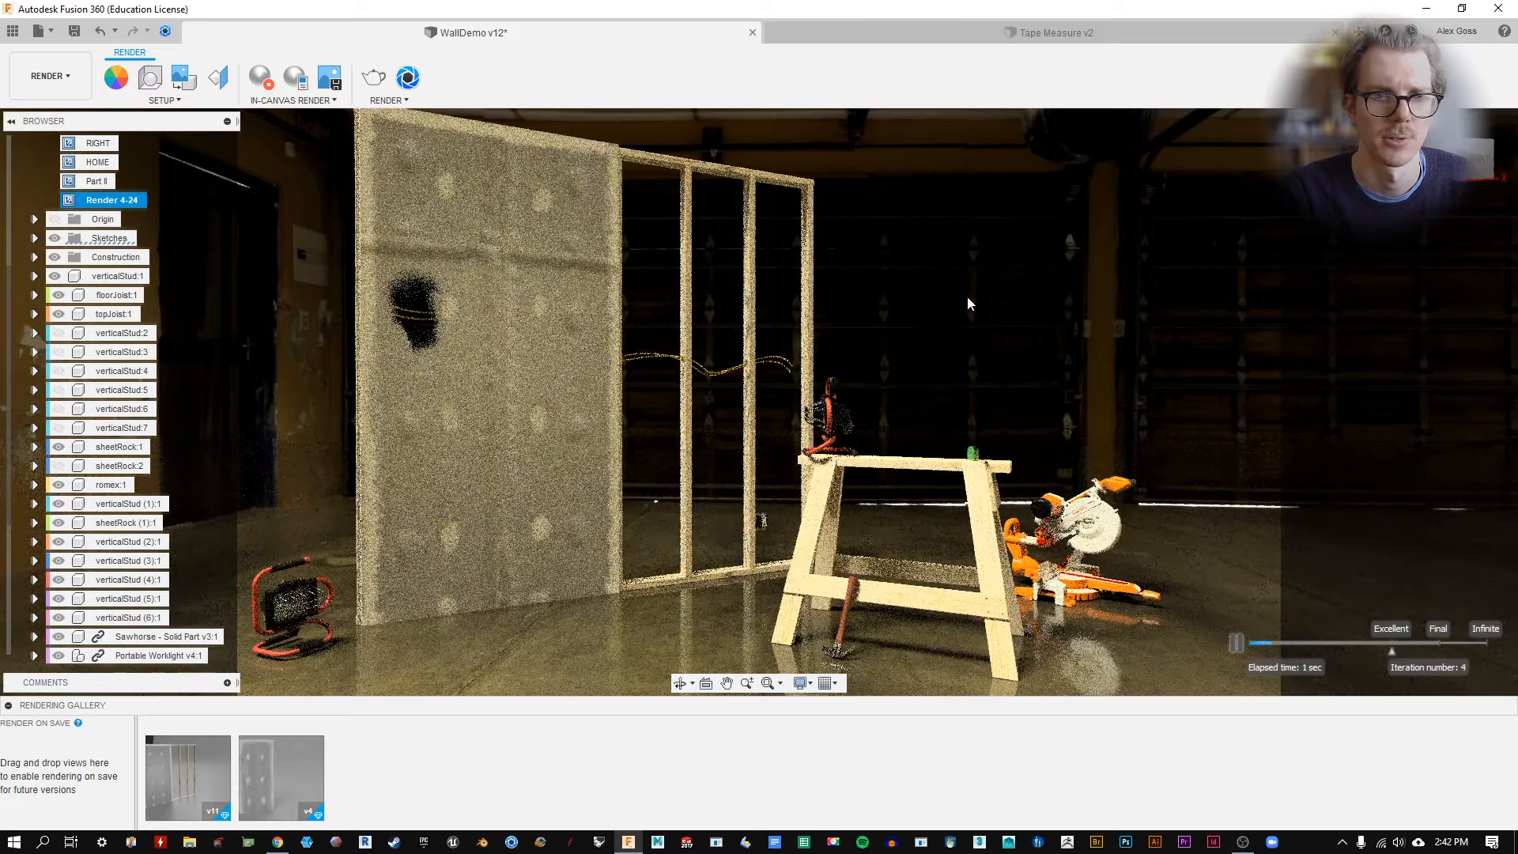
pyautogui.moveTo(968, 297); pyautogui.dragTo(996, 280, button='middle')
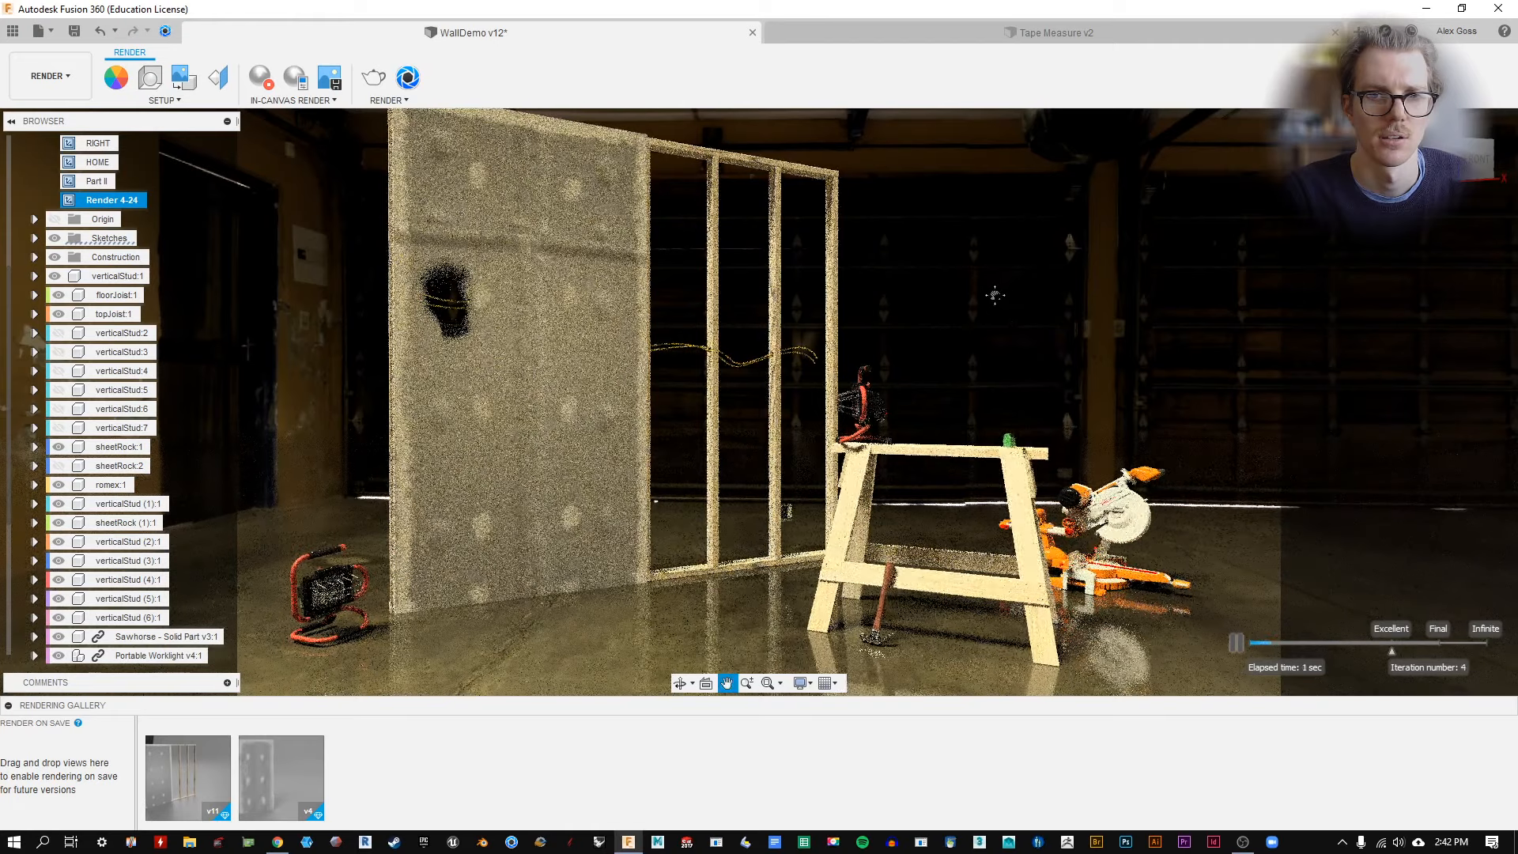
pyautogui.scroll(3, 996, 297)
pyautogui.moveTo(986, 310); pyautogui.dragTo(909, 348, button='middle')
pyautogui.scroll(-3, 999, 279)
pyautogui.scroll(2, 966, 333)
pyautogui.scroll(2, 909, 348)
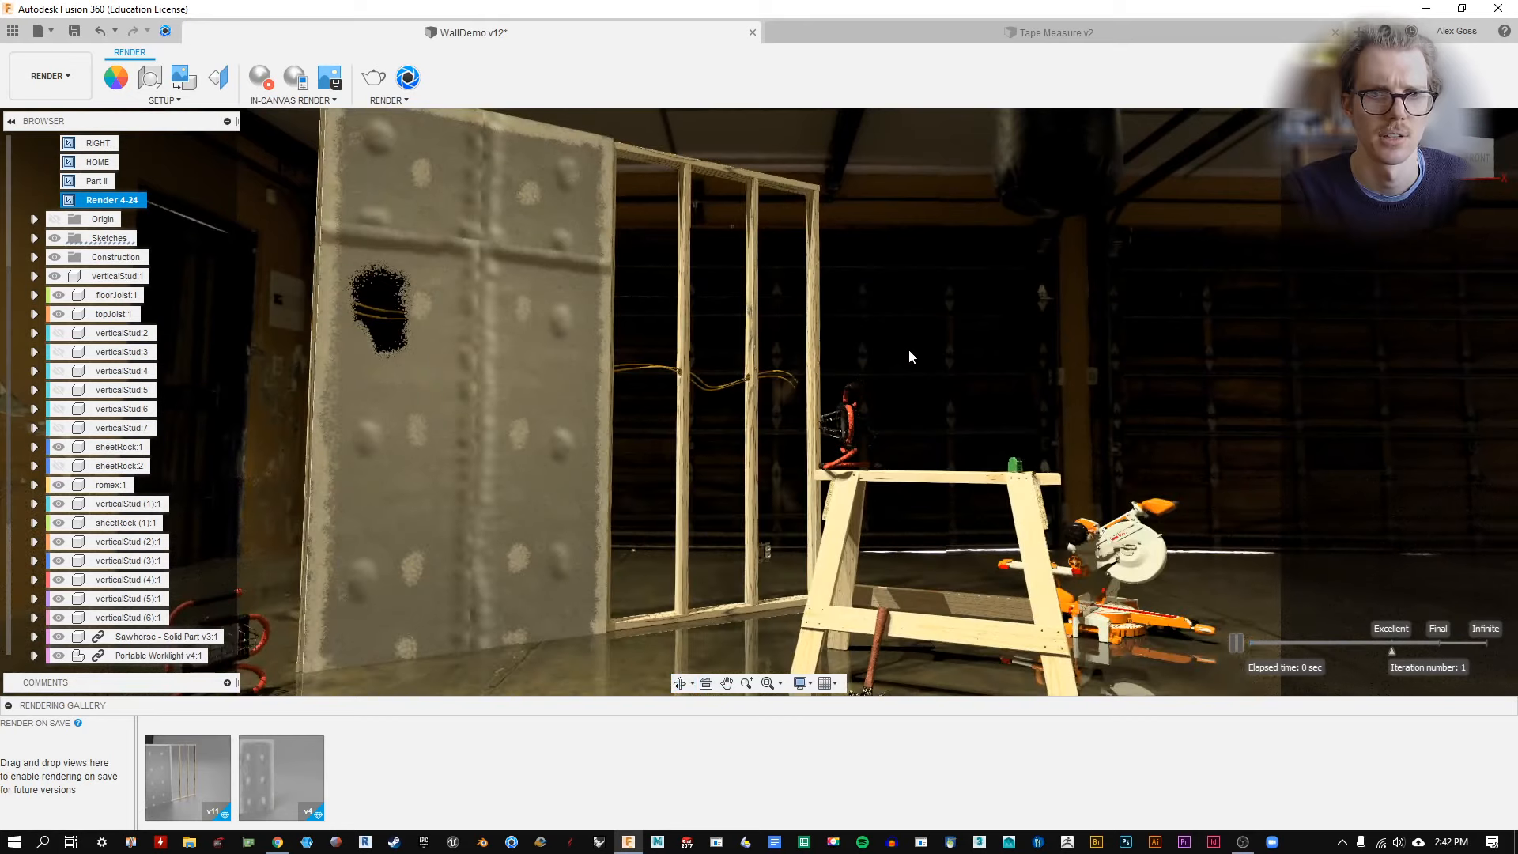
pyautogui.scroll(3, 908, 353)
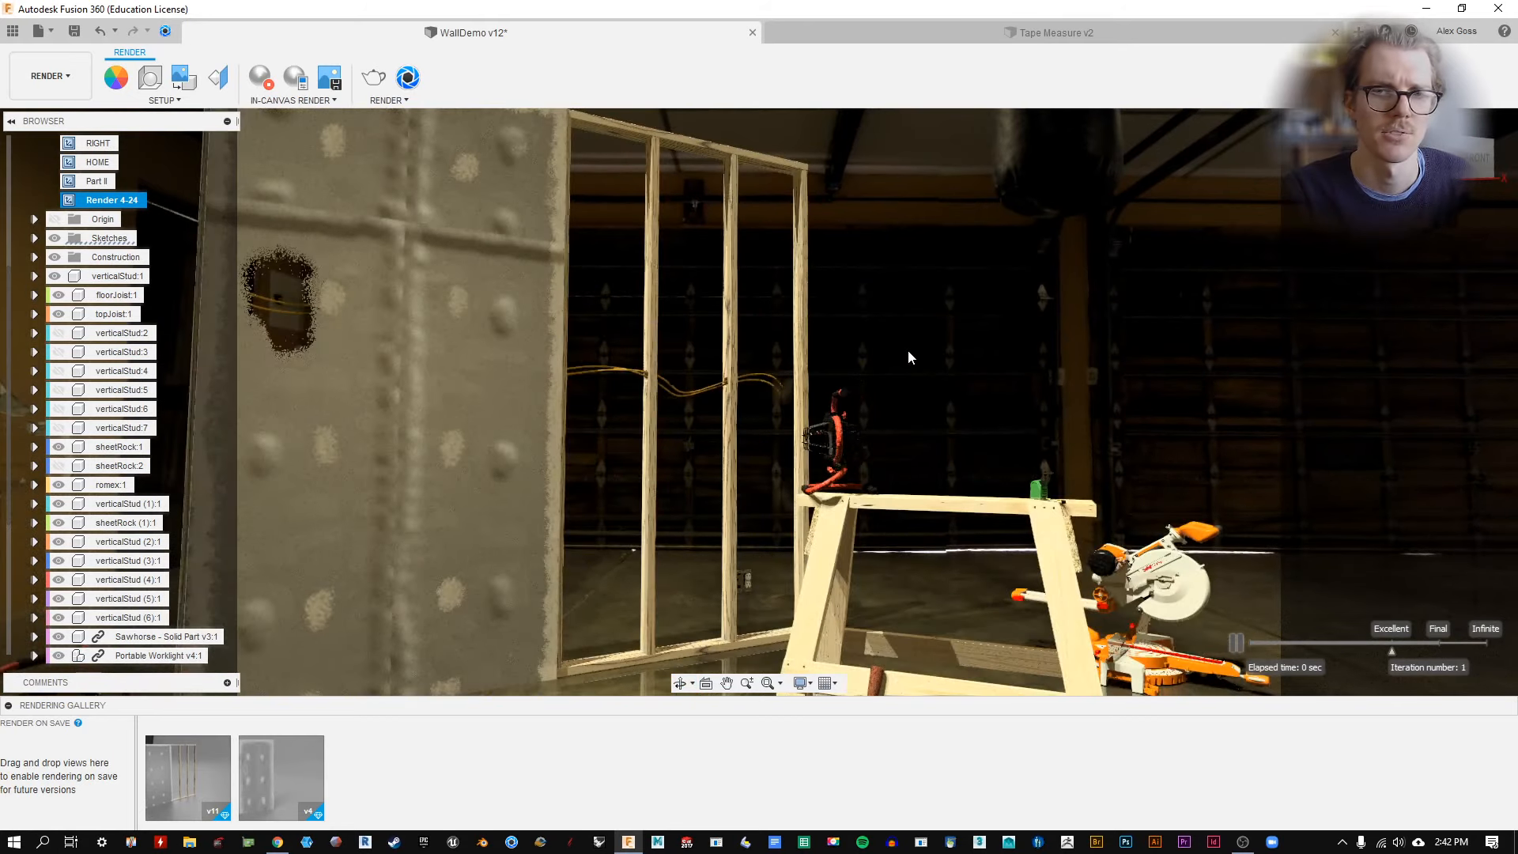
pyautogui.scroll(-5, 908, 350)
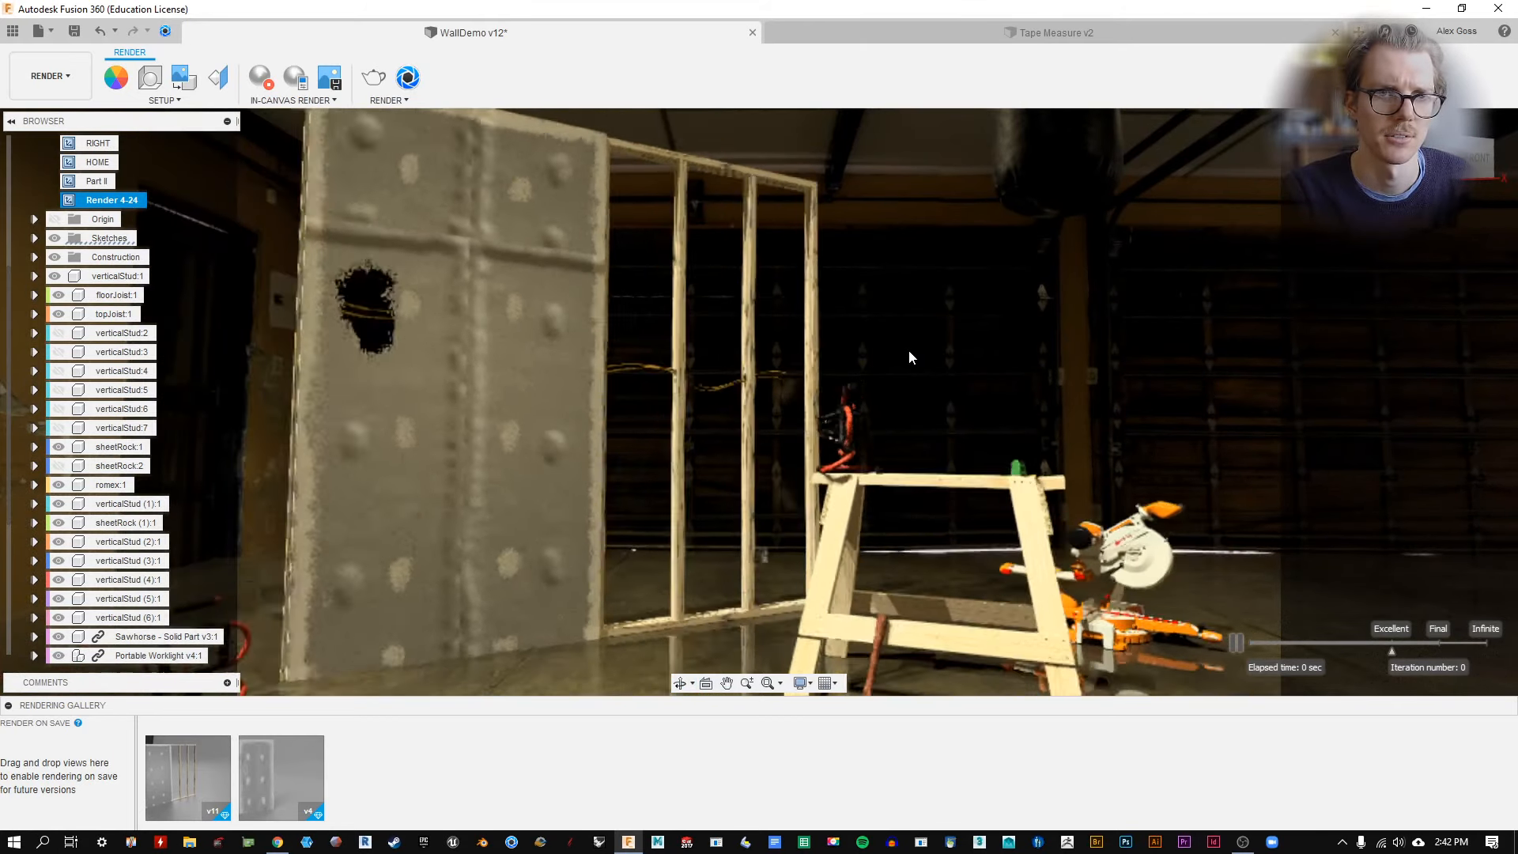
# Check the framing of the wall, sawhorse and mitre saw in the running render, and stop in-canvas rendering.
pyautogui.click(748, 685)
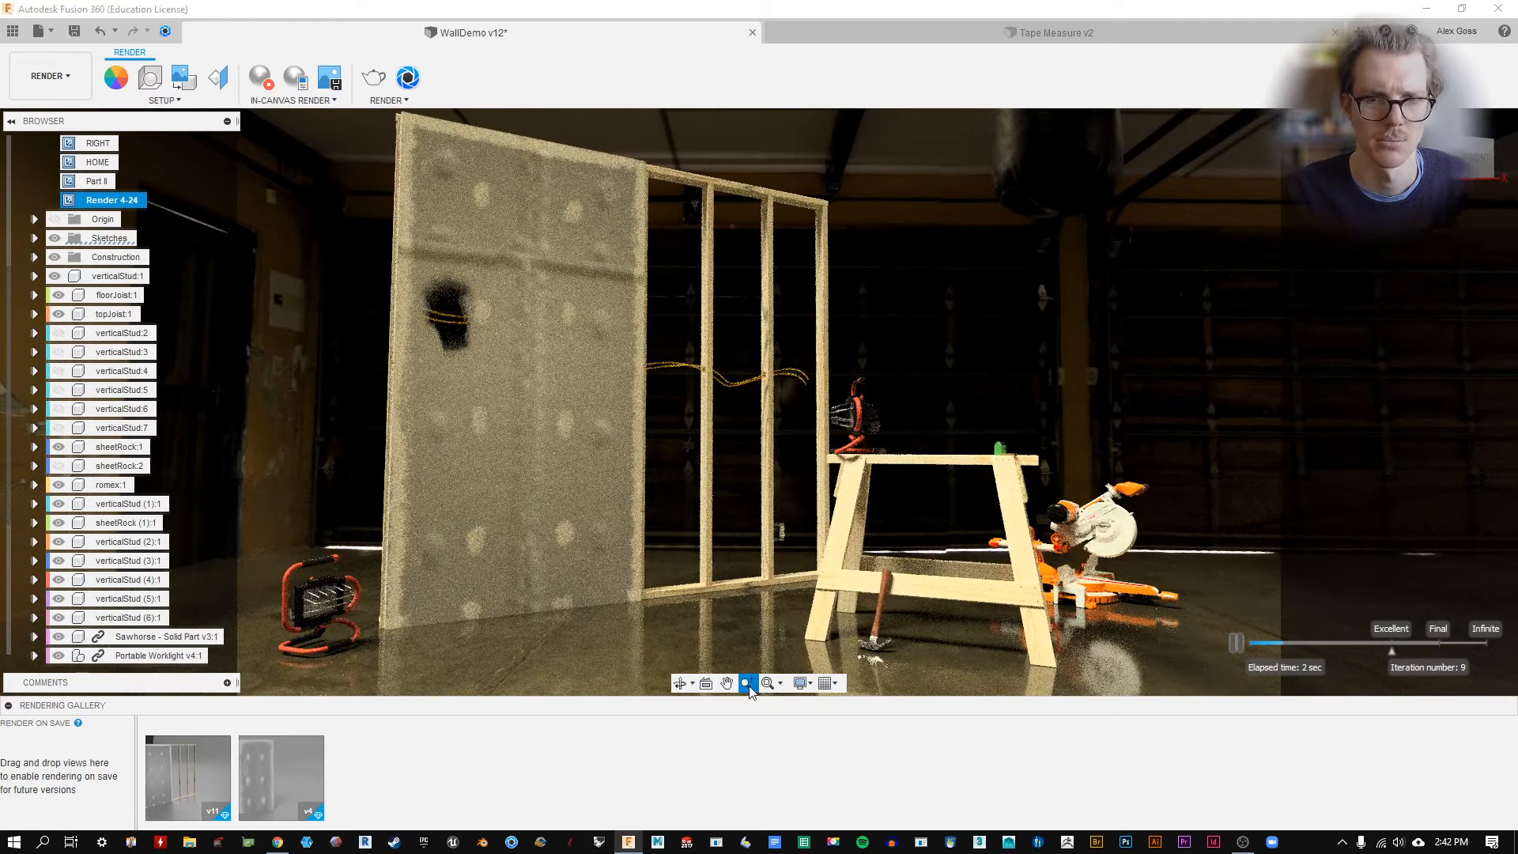
pyautogui.moveTo(828, 523); pyautogui.dragTo(828, 523)
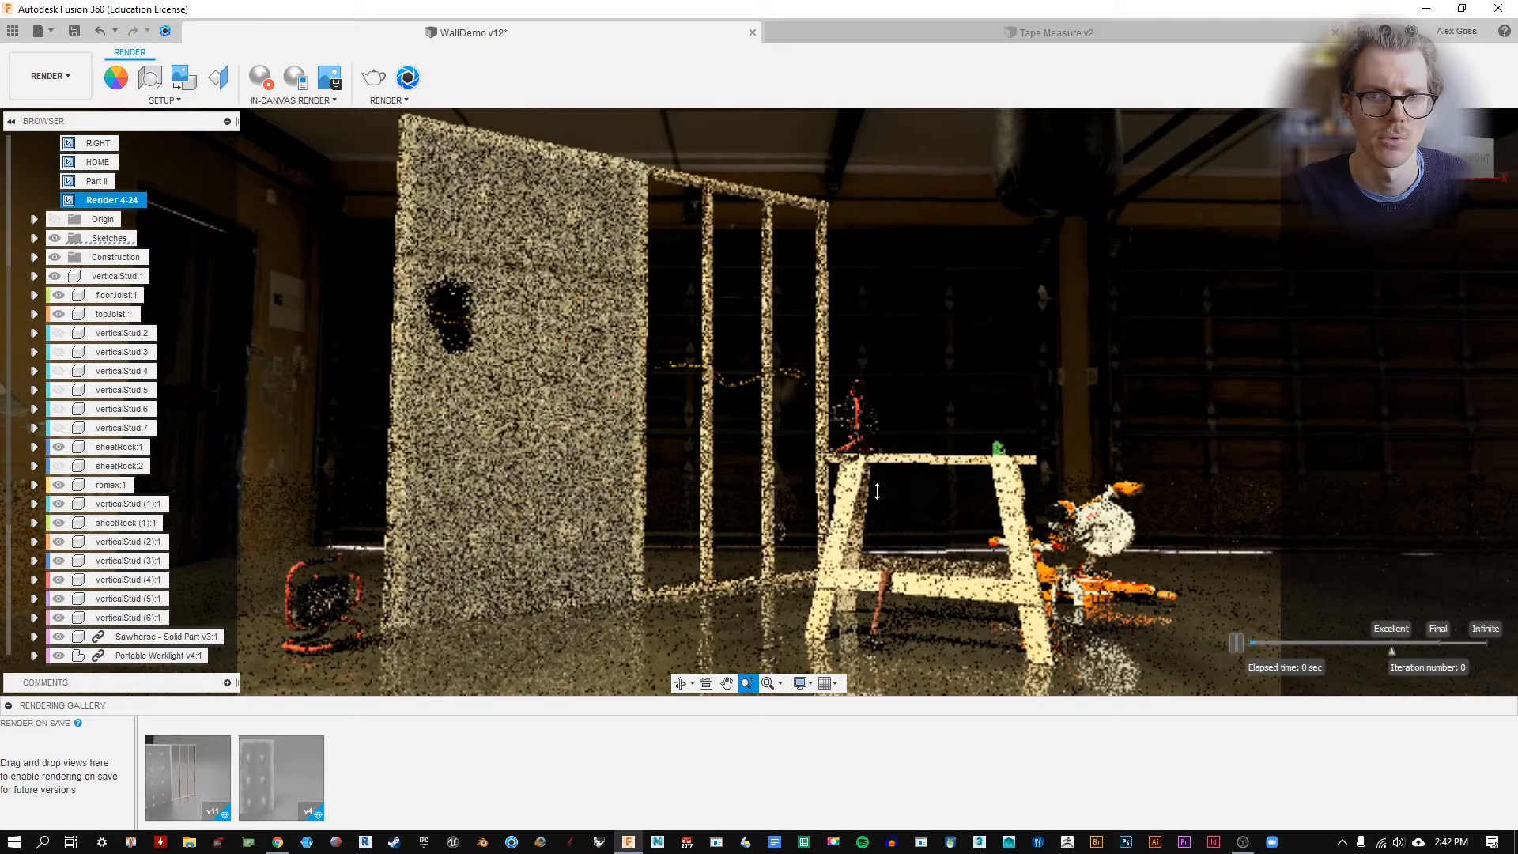
pyautogui.keyDown('shift'); pyautogui.moveTo(950, 500); pyautogui.dragTo(968, 489, button='middle'); pyautogui.keyUp('shift')
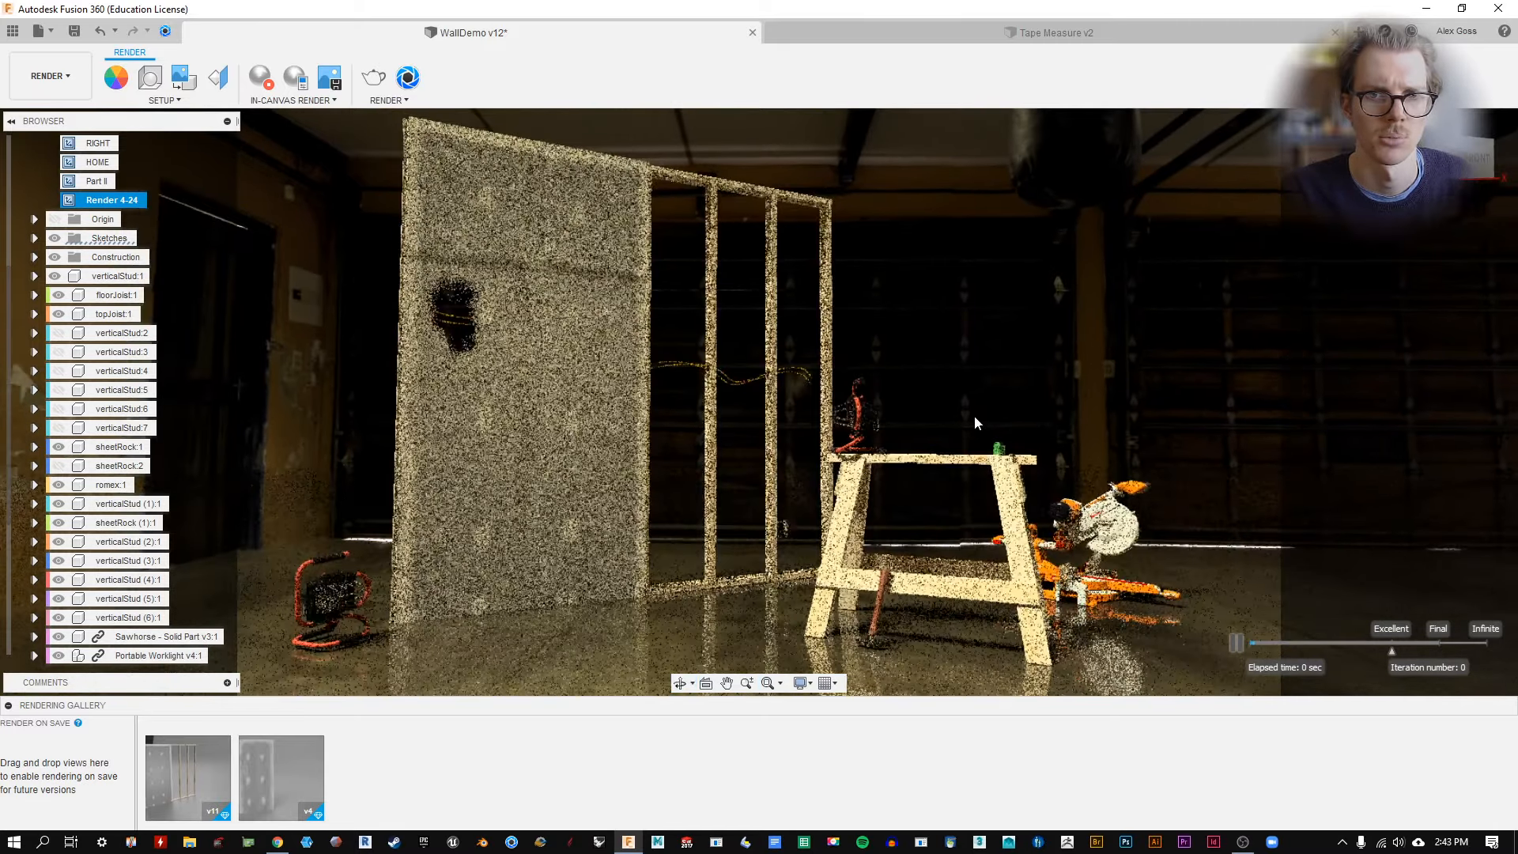
pyautogui.moveTo(974, 421); pyautogui.dragTo(973, 434, button='middle')
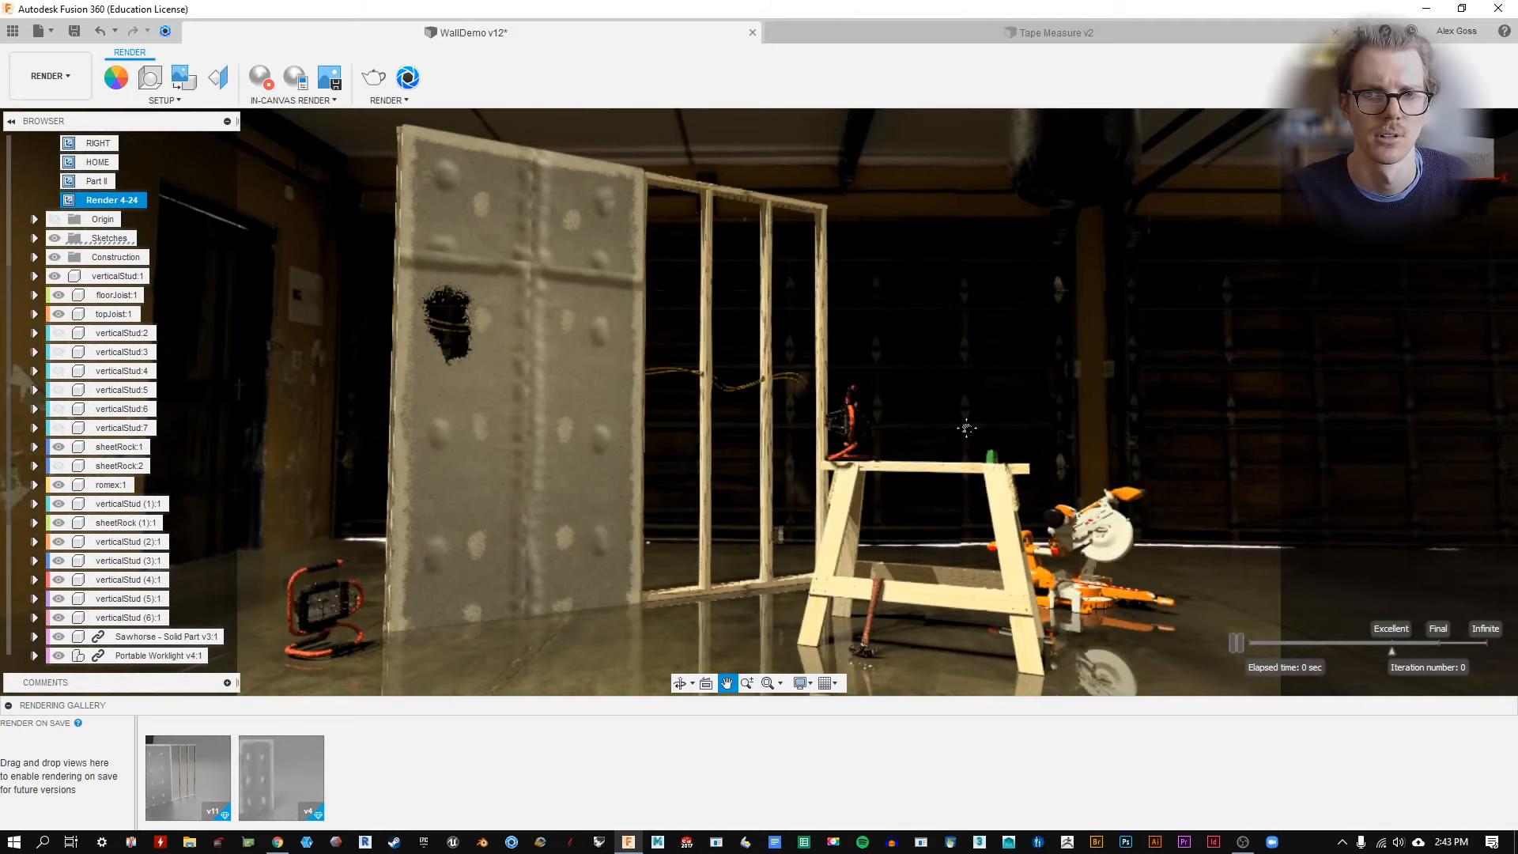
pyautogui.scroll(2, 965, 434)
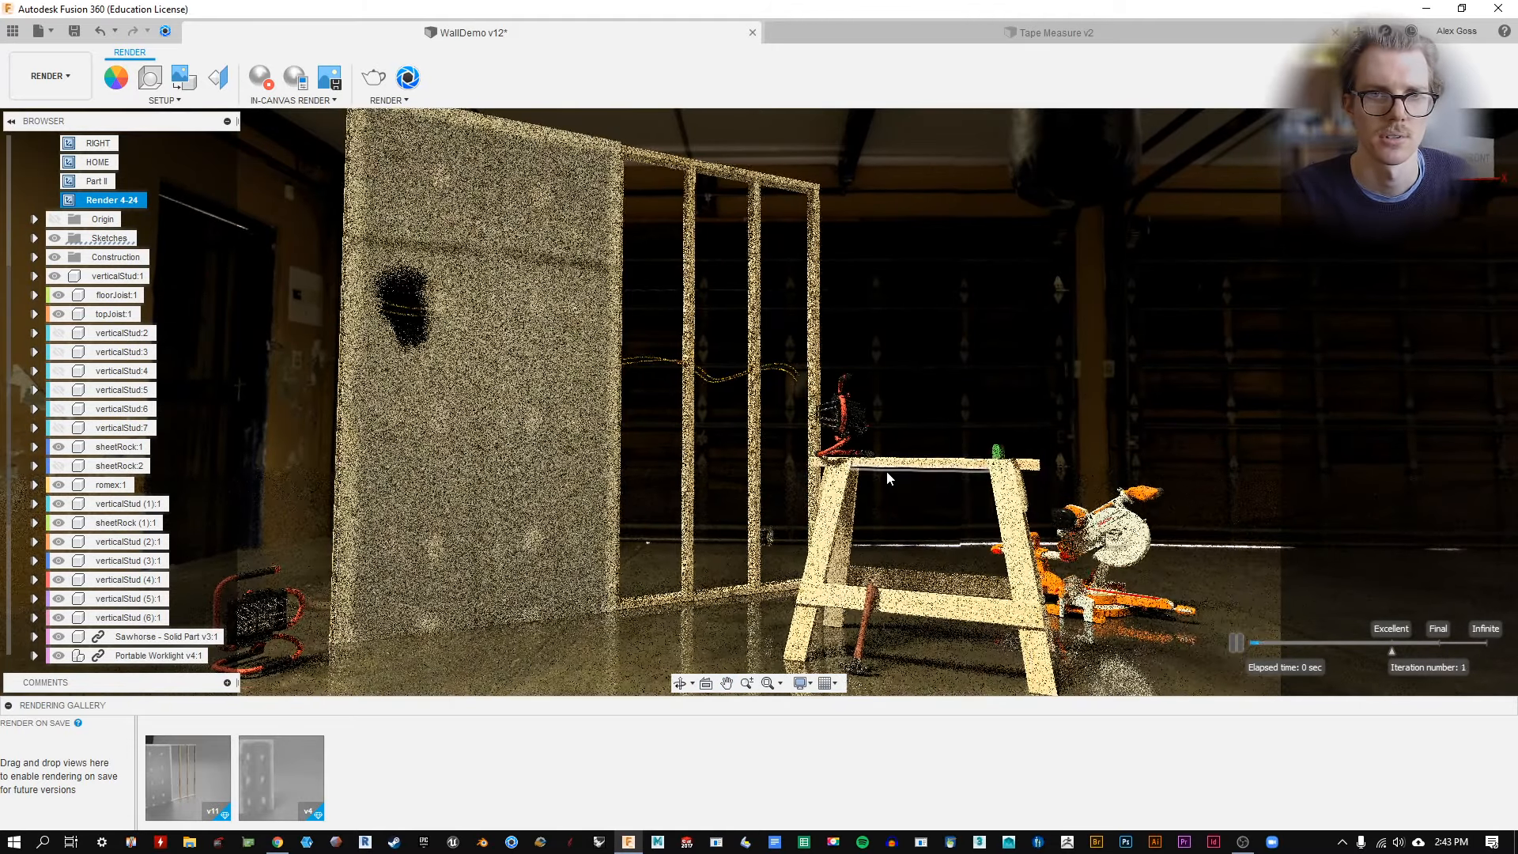
pyautogui.scroll(-1, 887, 477)
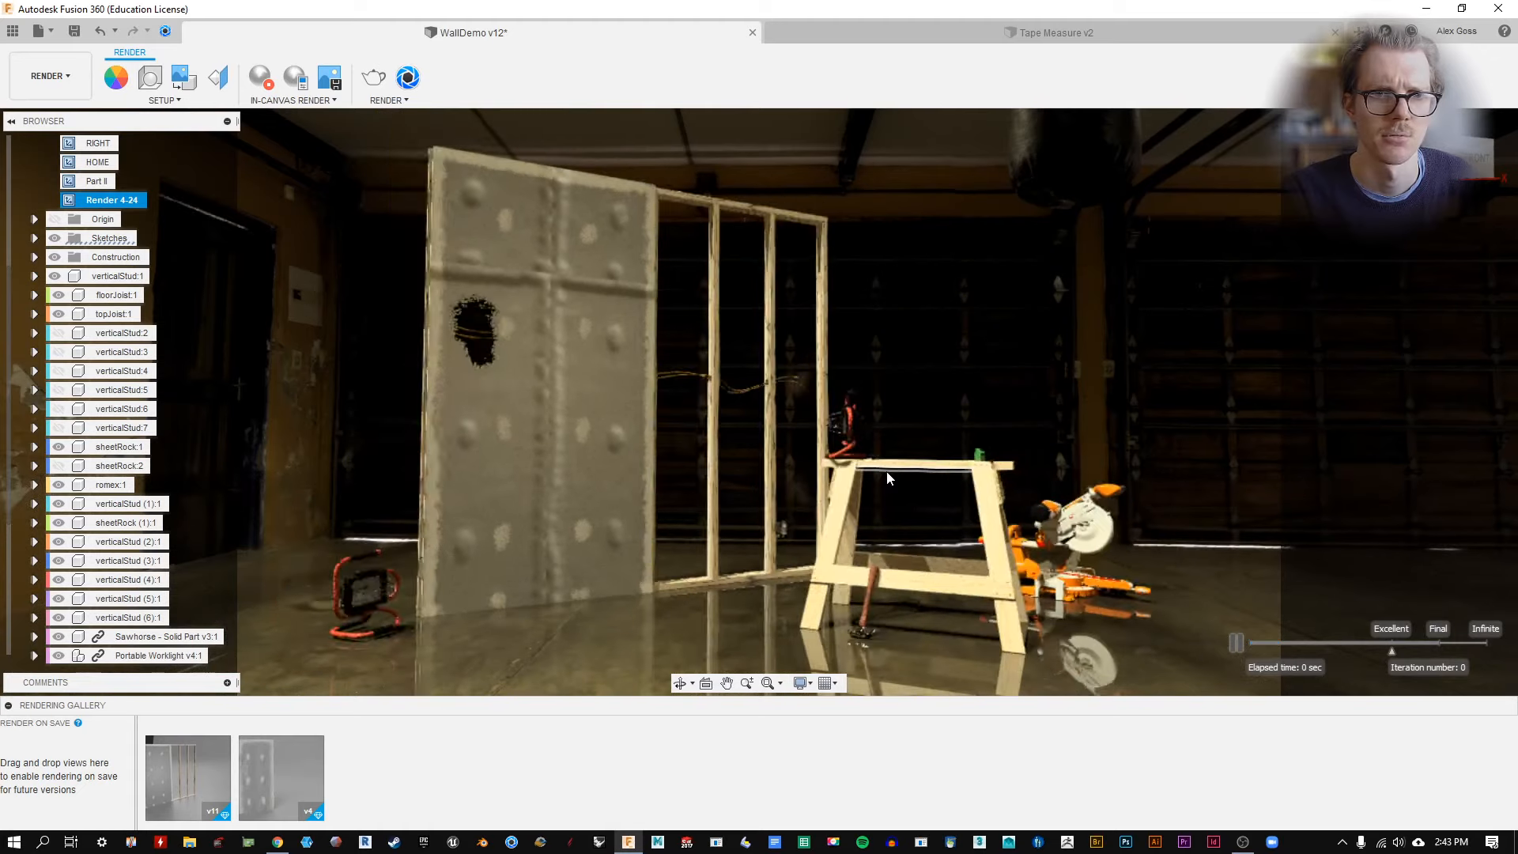
pyautogui.scroll(1, 883, 479)
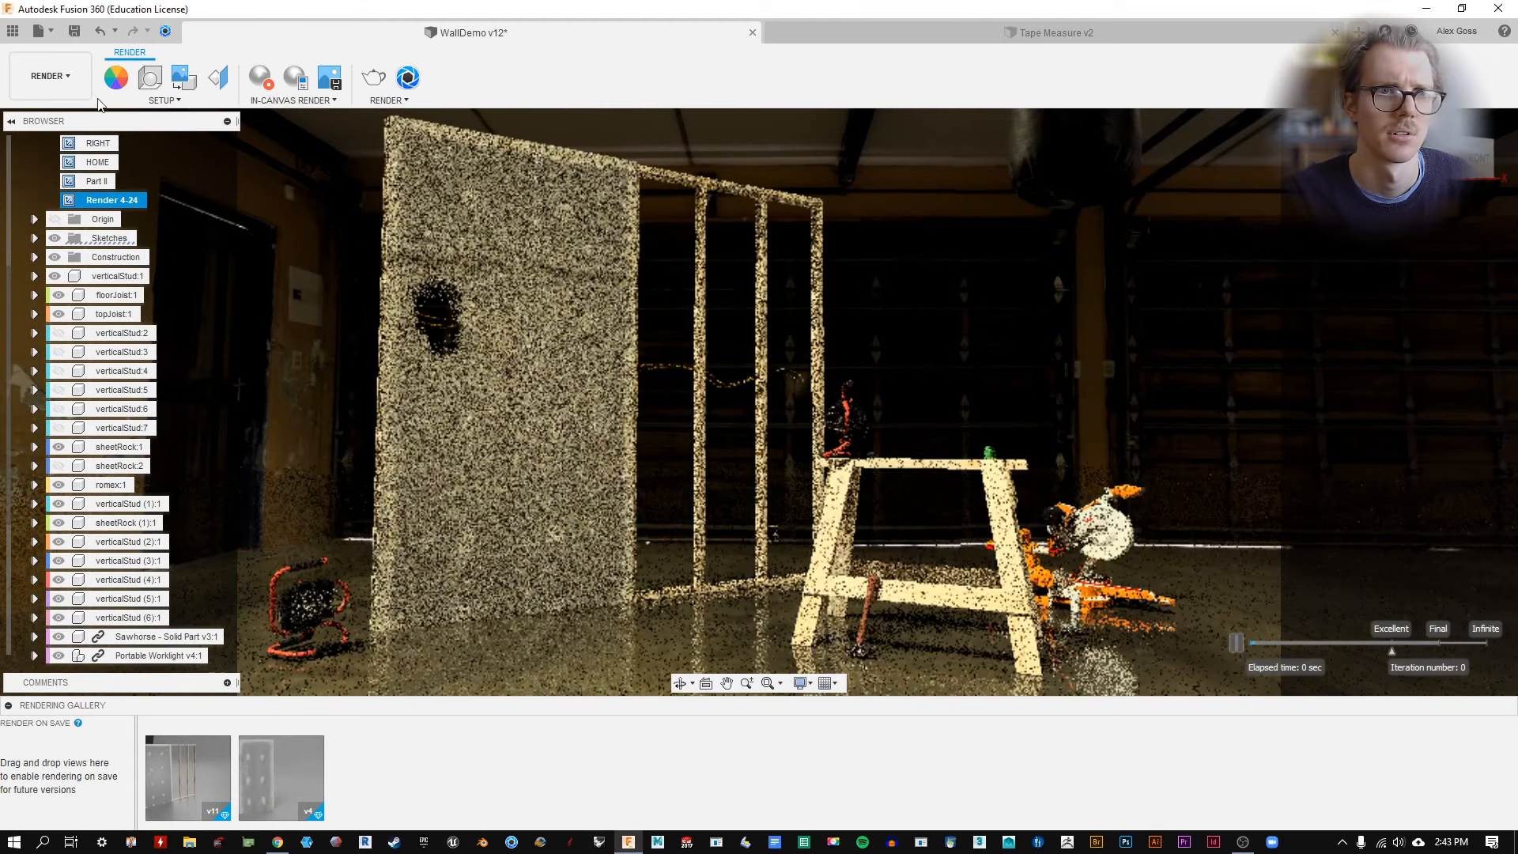
pyautogui.click(262, 79)
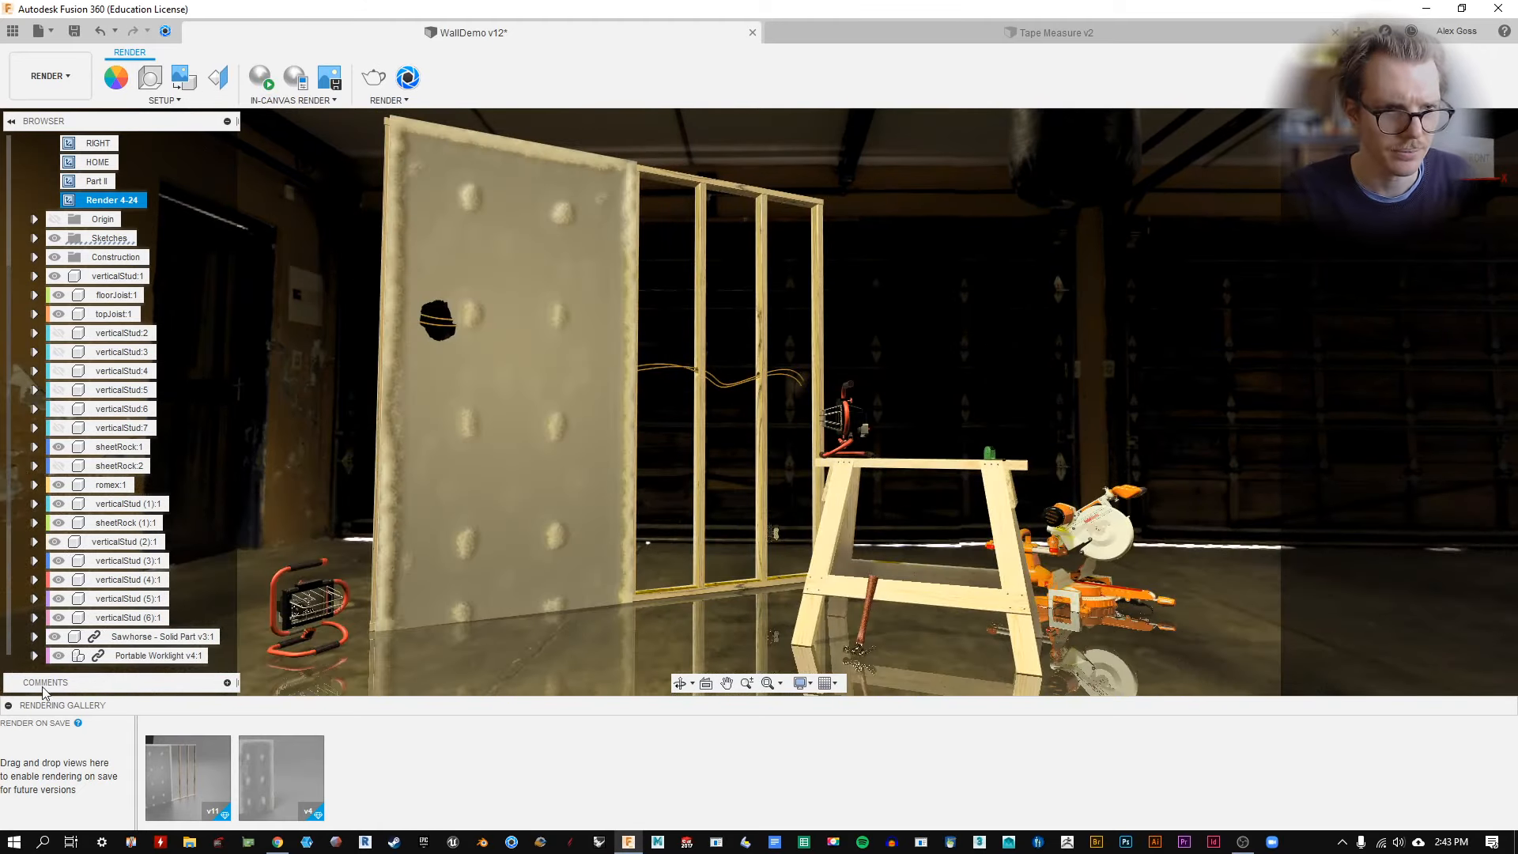
# Move the Mitre Saw component 15 in along the Z axis, away from the sawhorse.
pyautogui.scroll(-2, 118, 655)
pyautogui.scroll(-1, 123, 632)
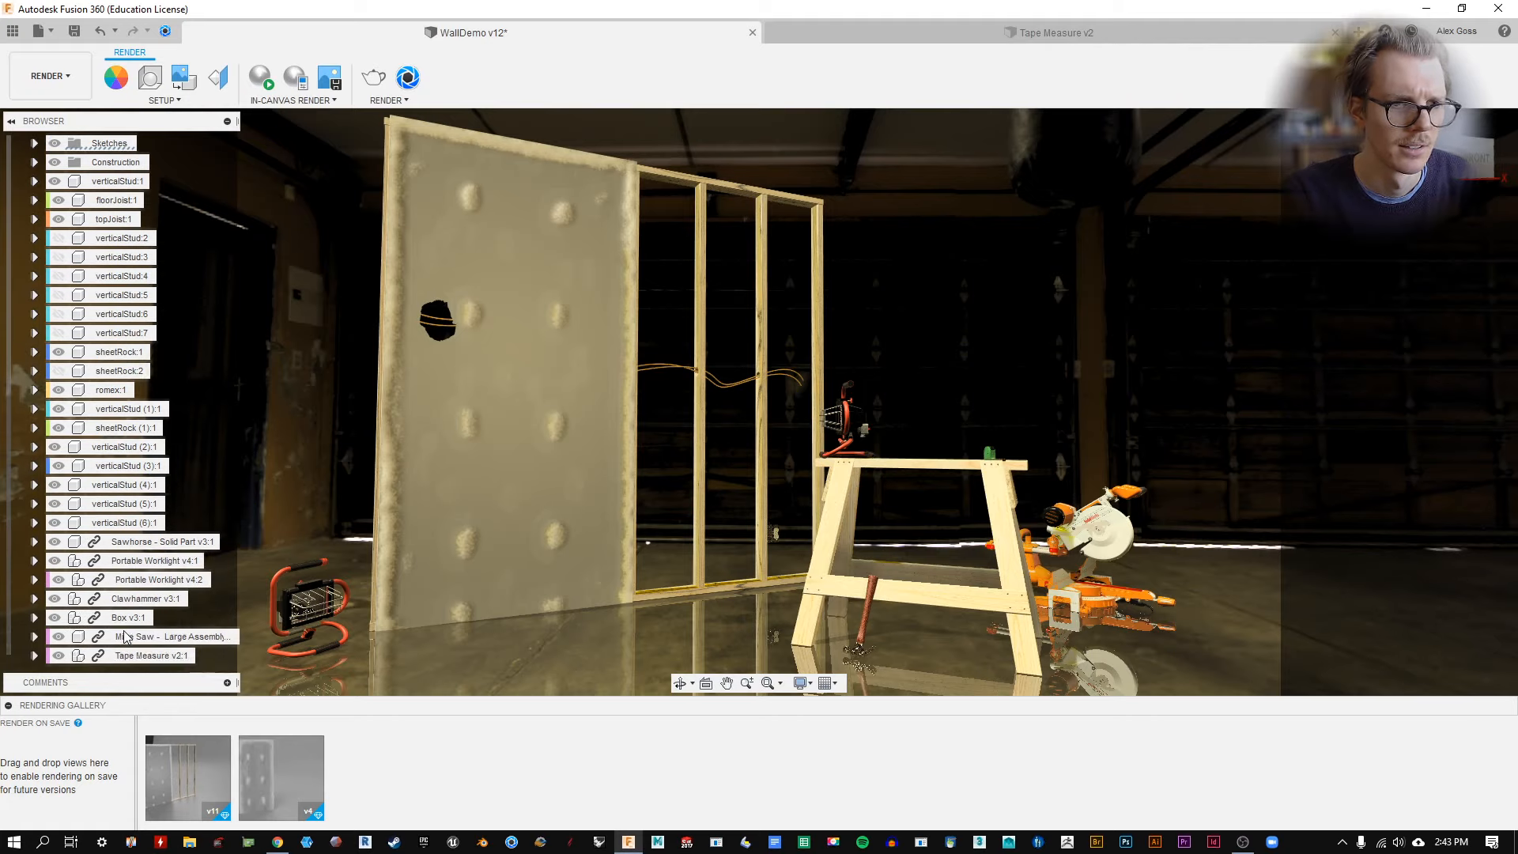
pyautogui.click(134, 637)
pyautogui.press('m')
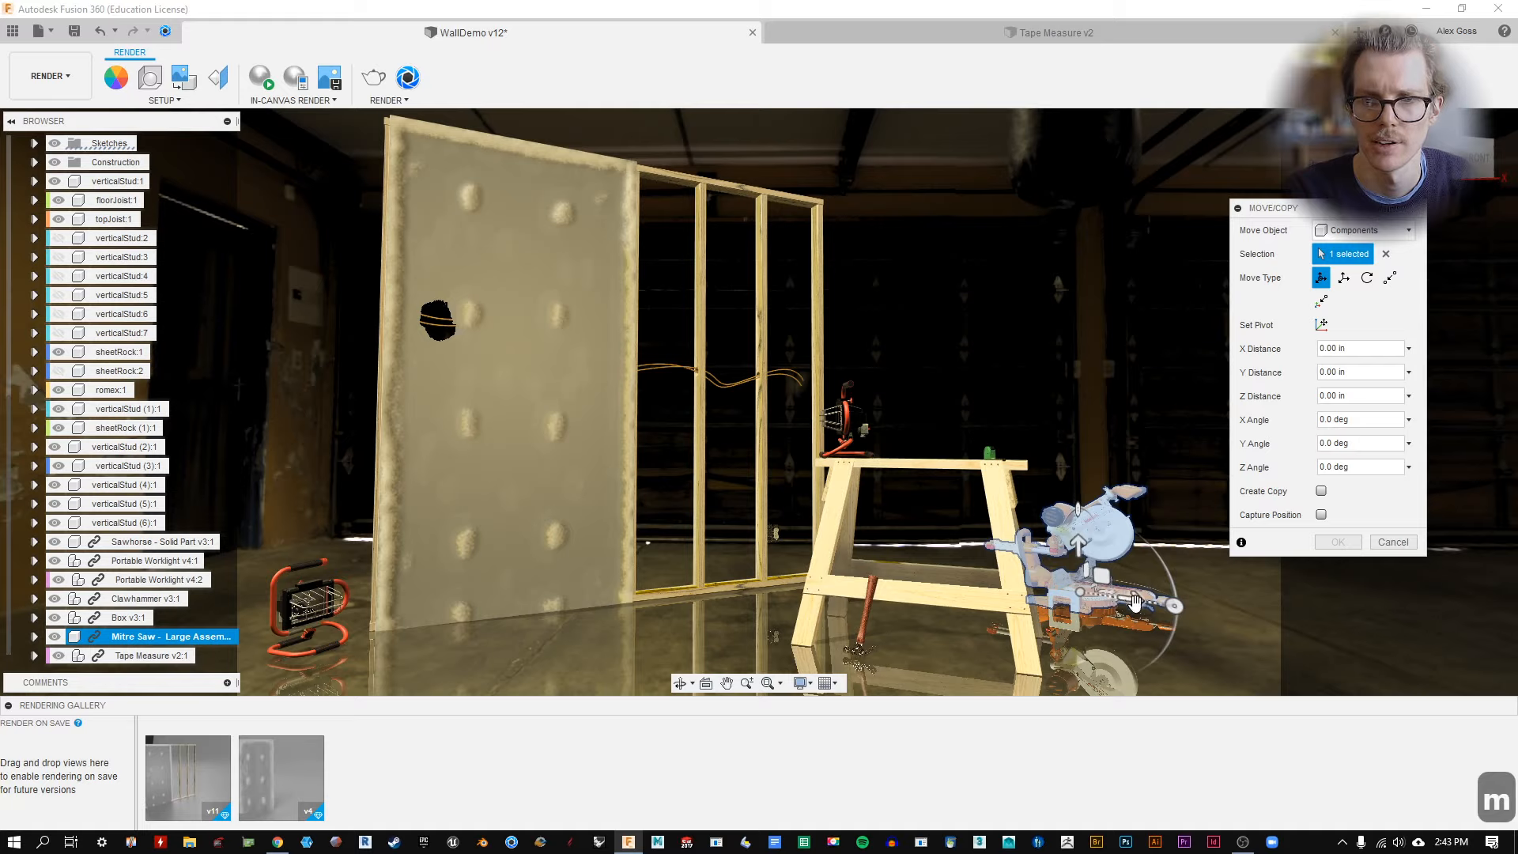
pyautogui.click(1135, 603)
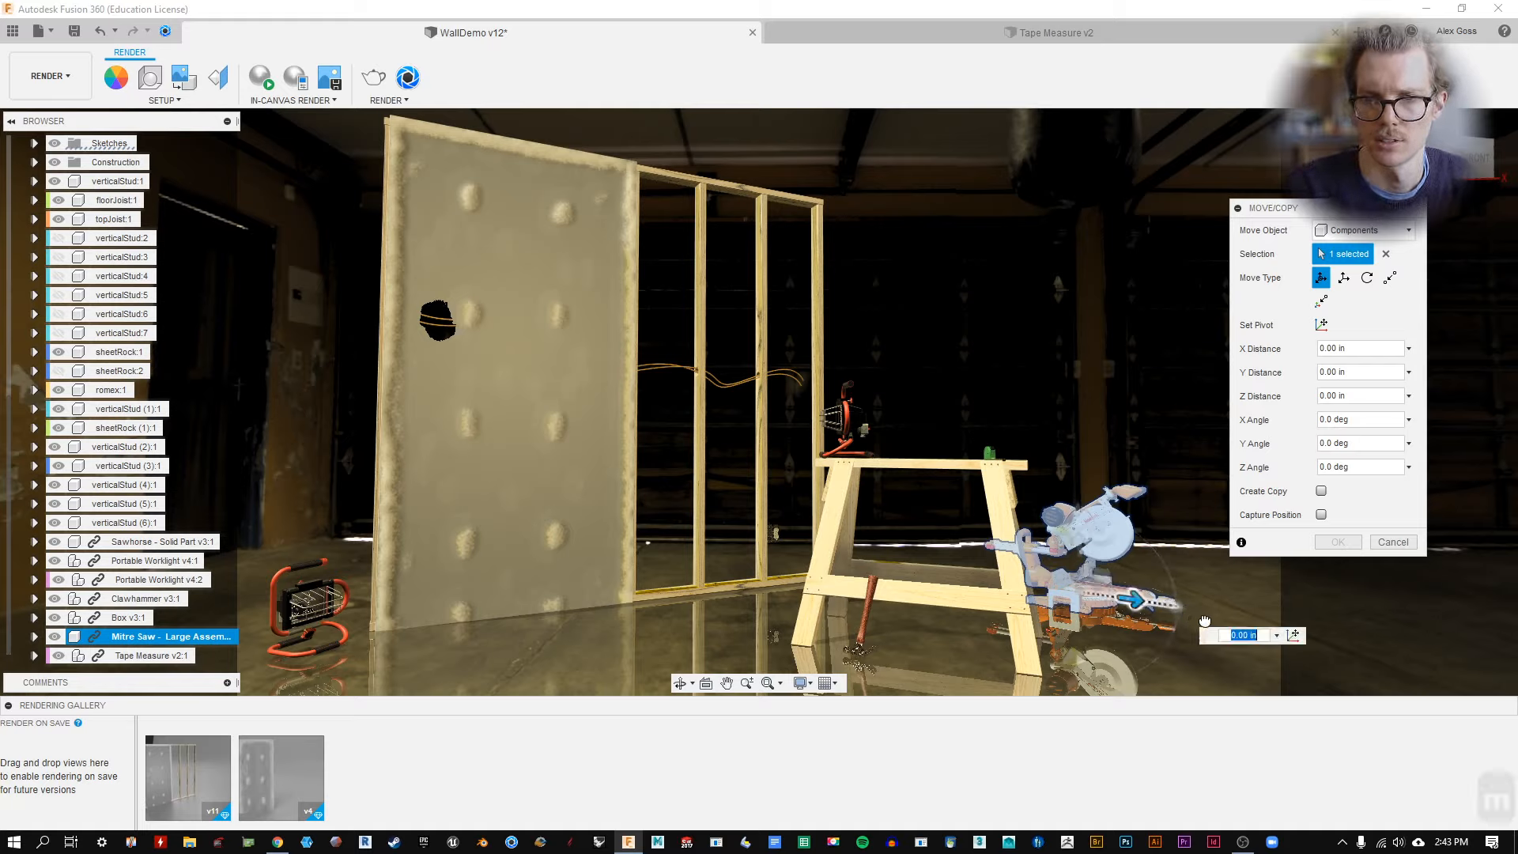
pyautogui.write('5')
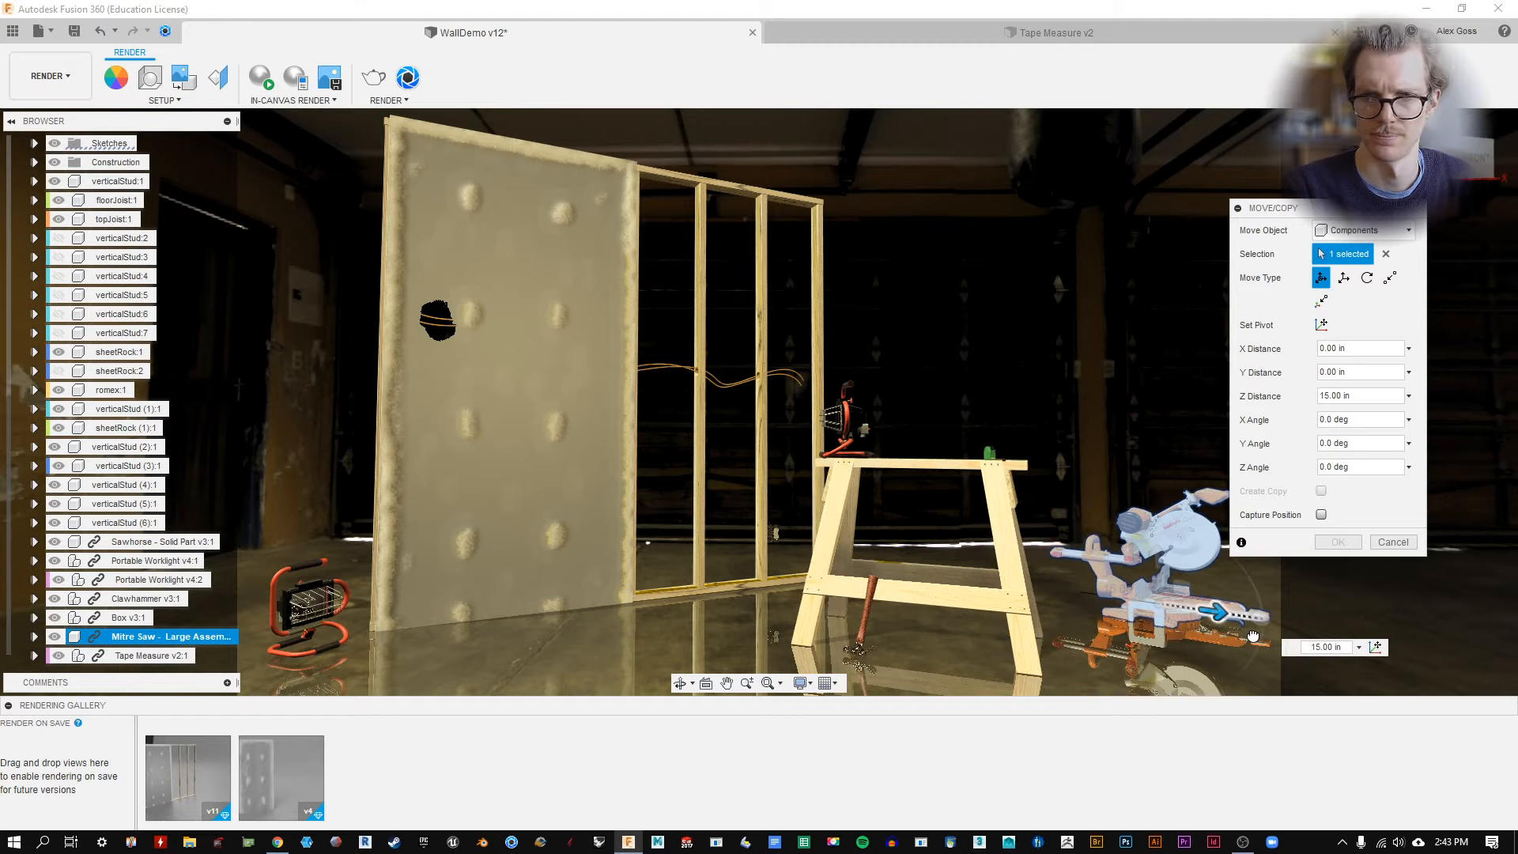
pyautogui.moveTo(1259, 631); pyautogui.dragTo(1213, 610)
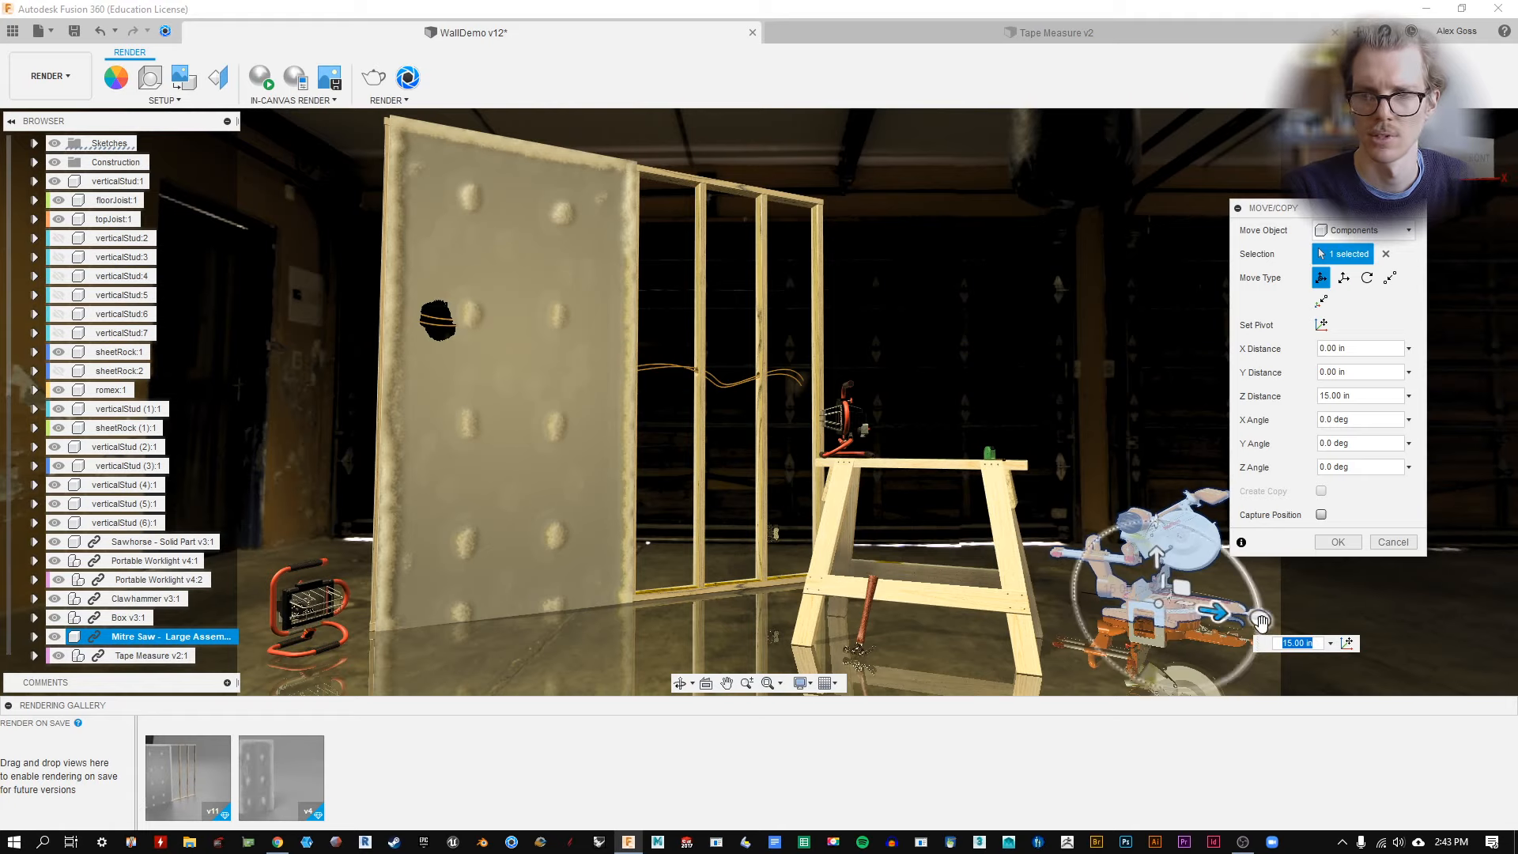
# Rotate the Mitre Saw component -20 degrees about the Y axis and apply the move.
pyautogui.keyDown('shift'); pyautogui.moveTo(1217, 581); pyautogui.dragTo(1178, 551, button='middle'); pyautogui.keyUp('shift')
pyautogui.click(1169, 550)
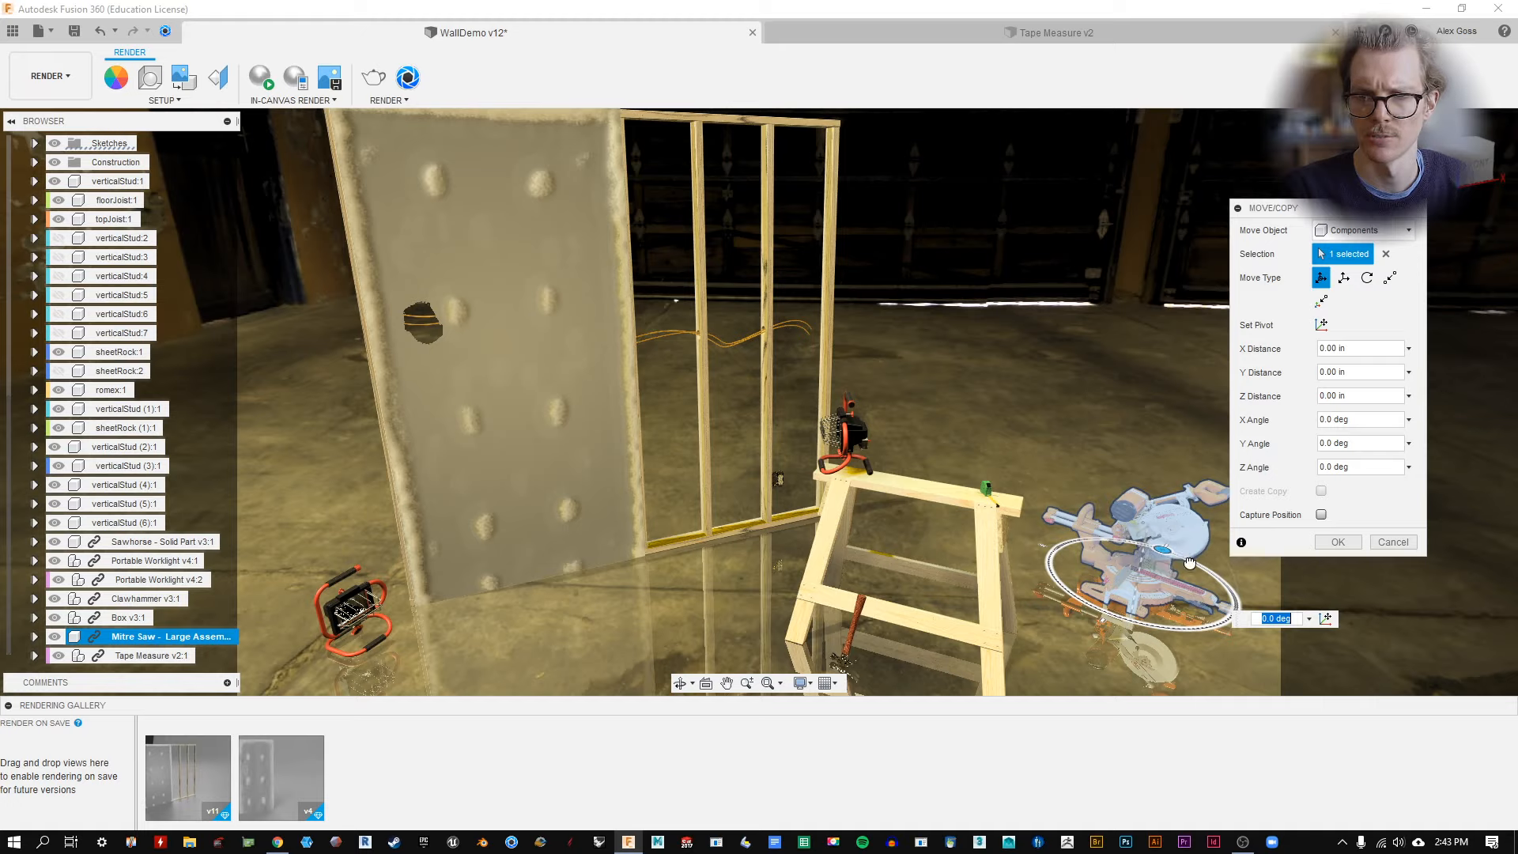
pyautogui.moveTo(1190, 563); pyautogui.dragTo(1194, 560)
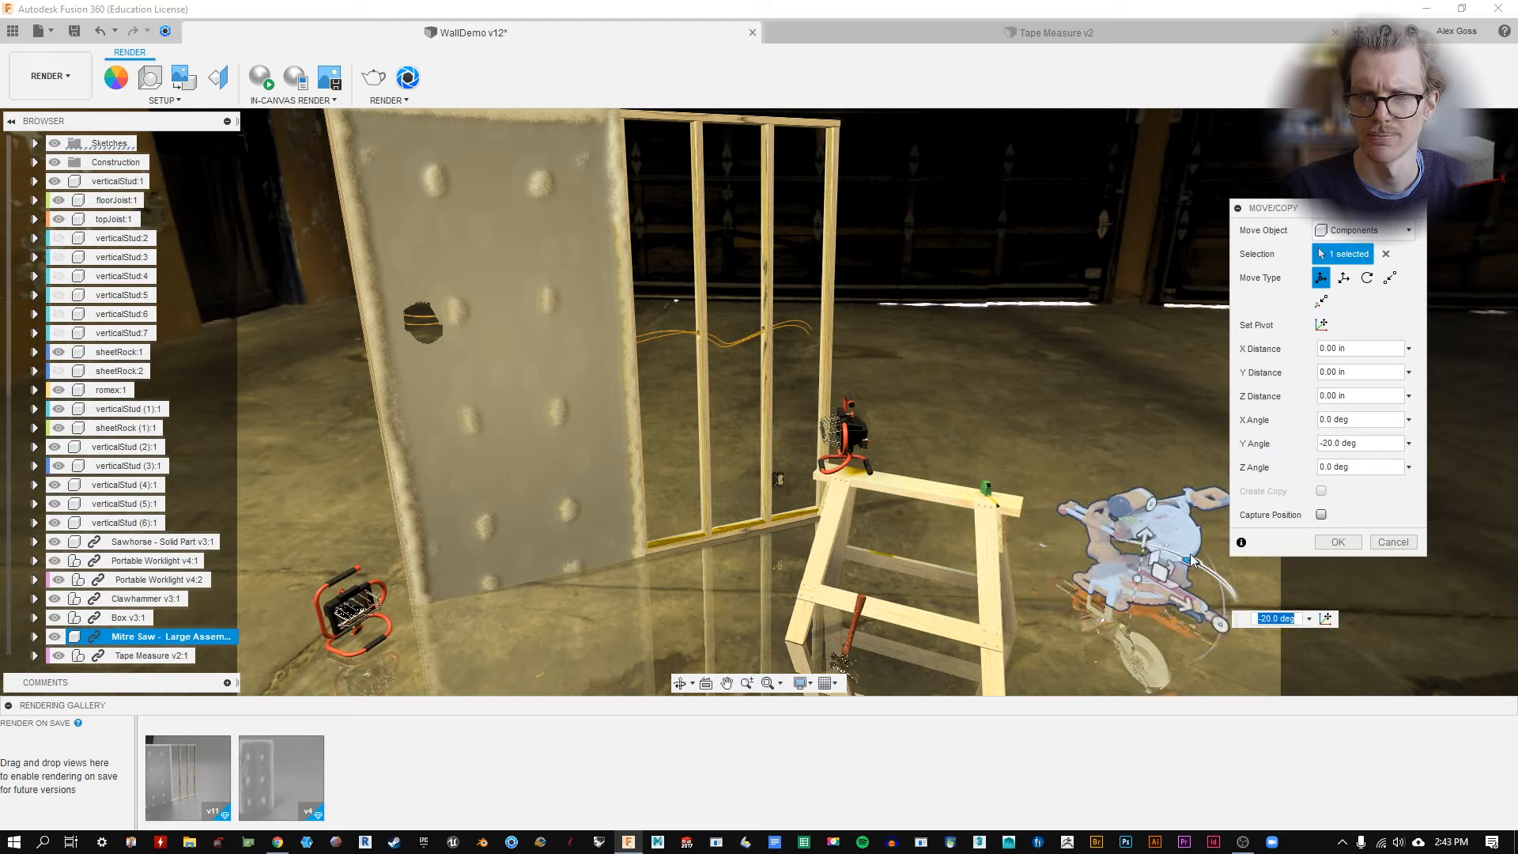
pyautogui.click(1336, 542)
# Recall the Render 4-24 named view and reframe the scene slightly lower in the canvas.
pyautogui.scroll(3, 58, 307)
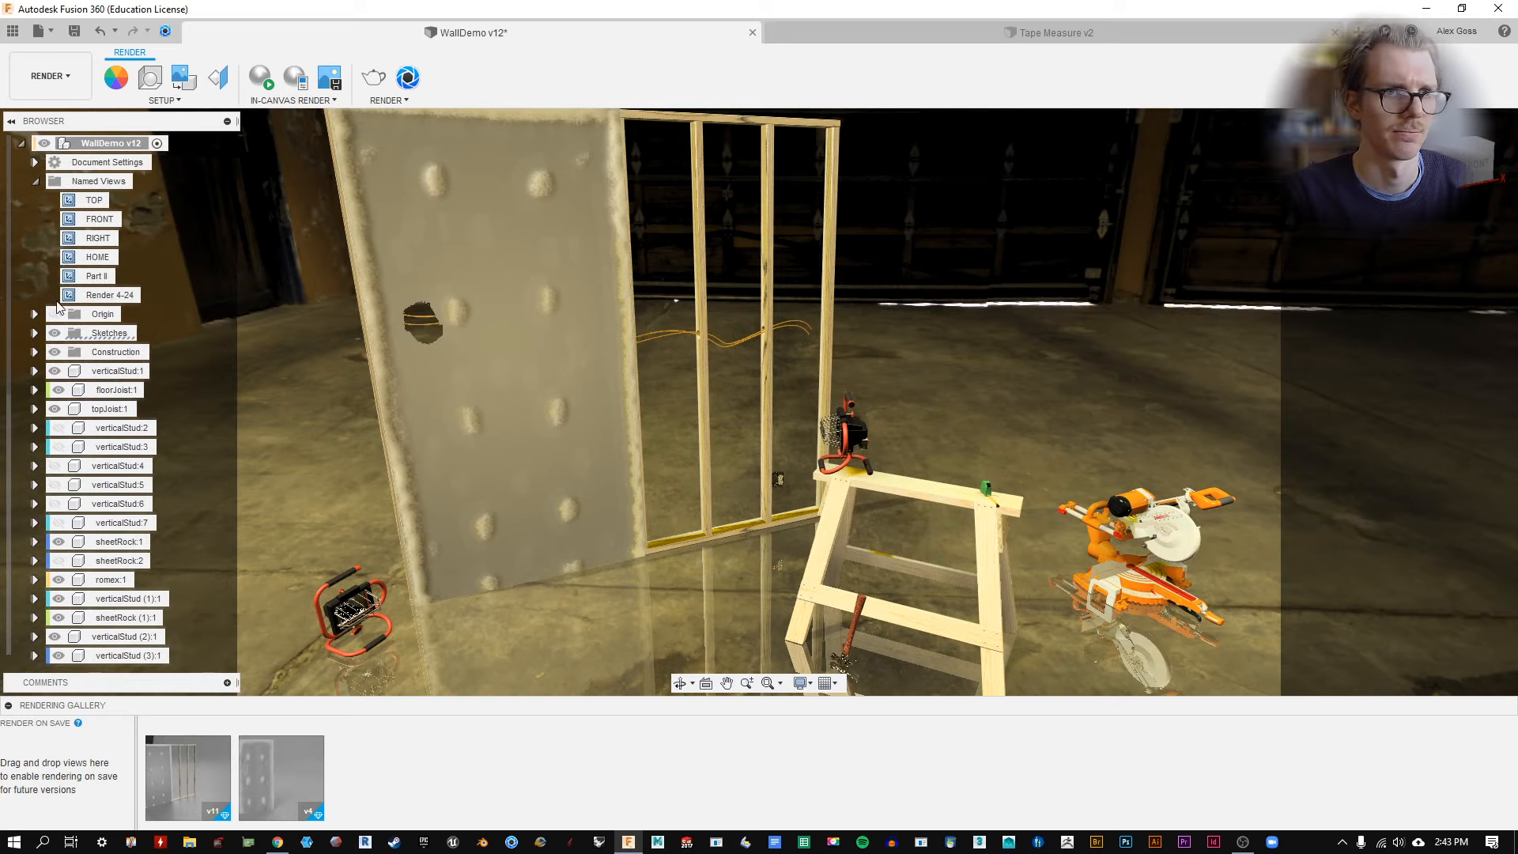
pyautogui.doubleClick(106, 297)
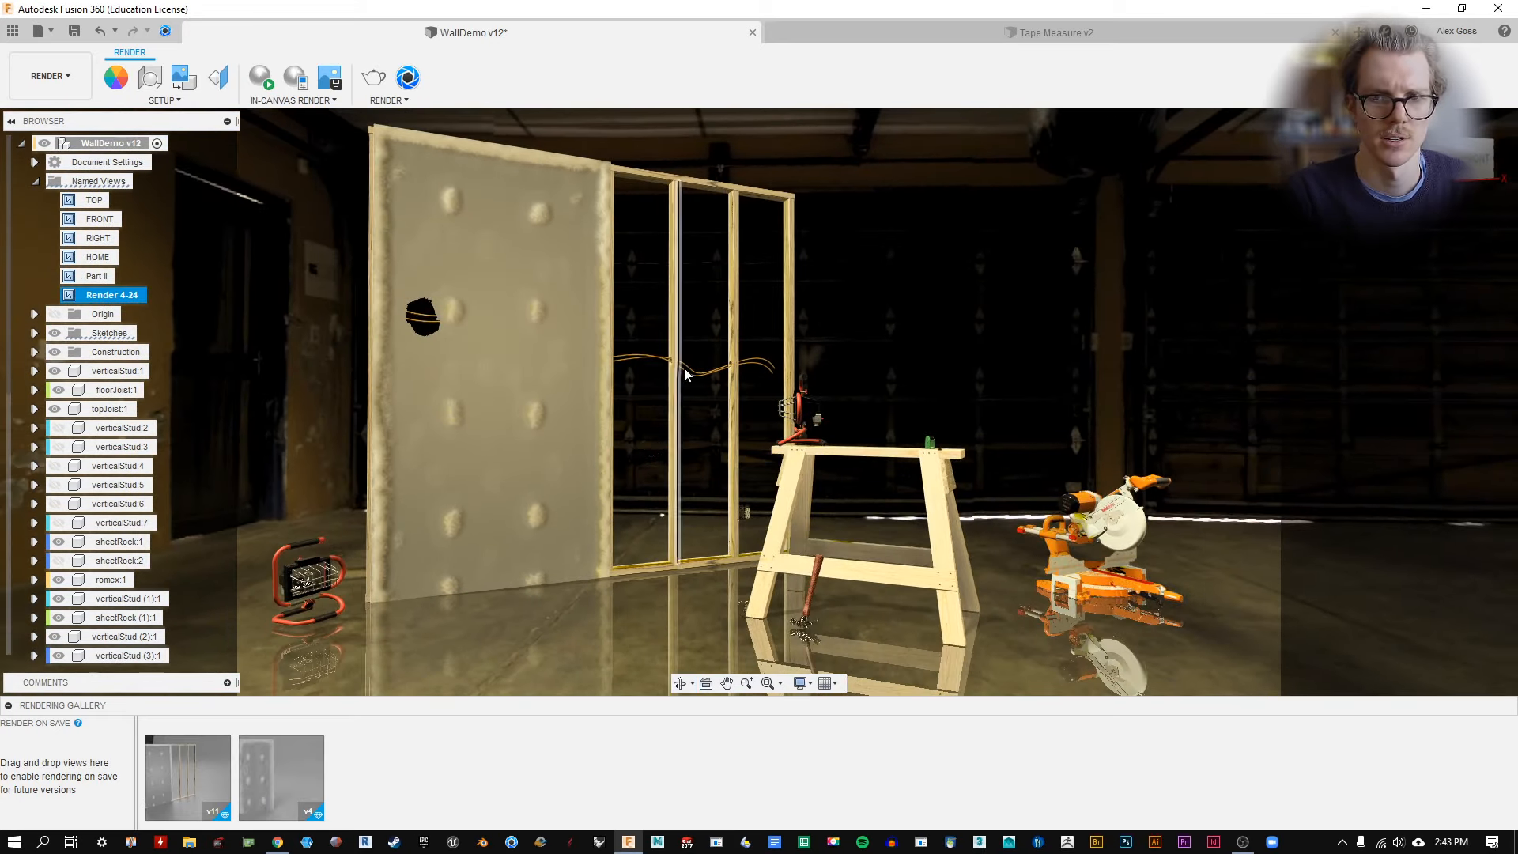
pyautogui.moveTo(731, 380); pyautogui.dragTo(727, 395, button='middle')
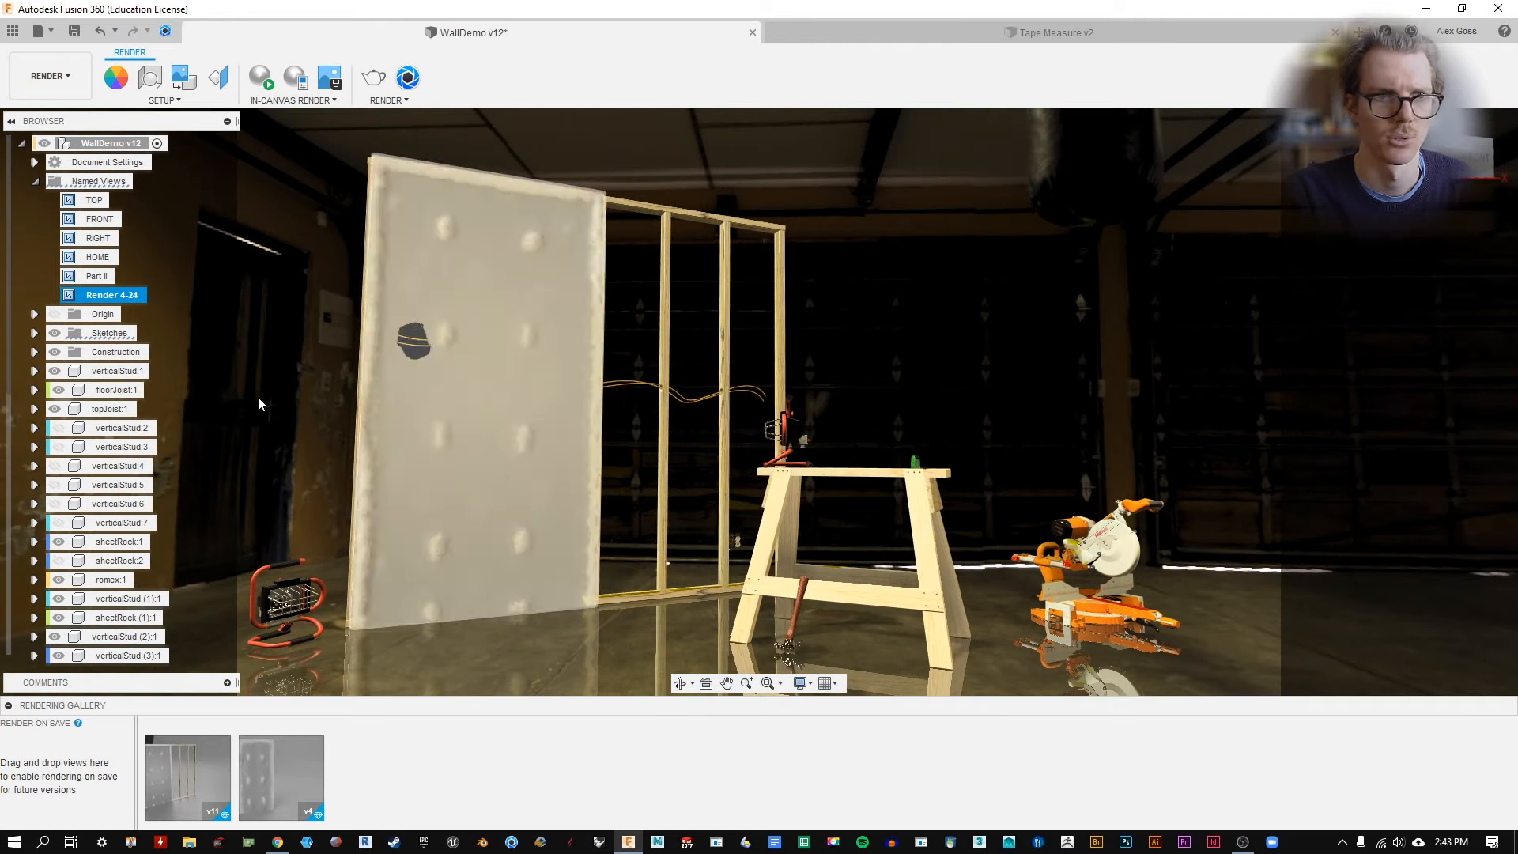
# Set the scene environment's rotation to -1 degrees and check the wall and props in a short in-canvas render.
pyautogui.click(150, 79)
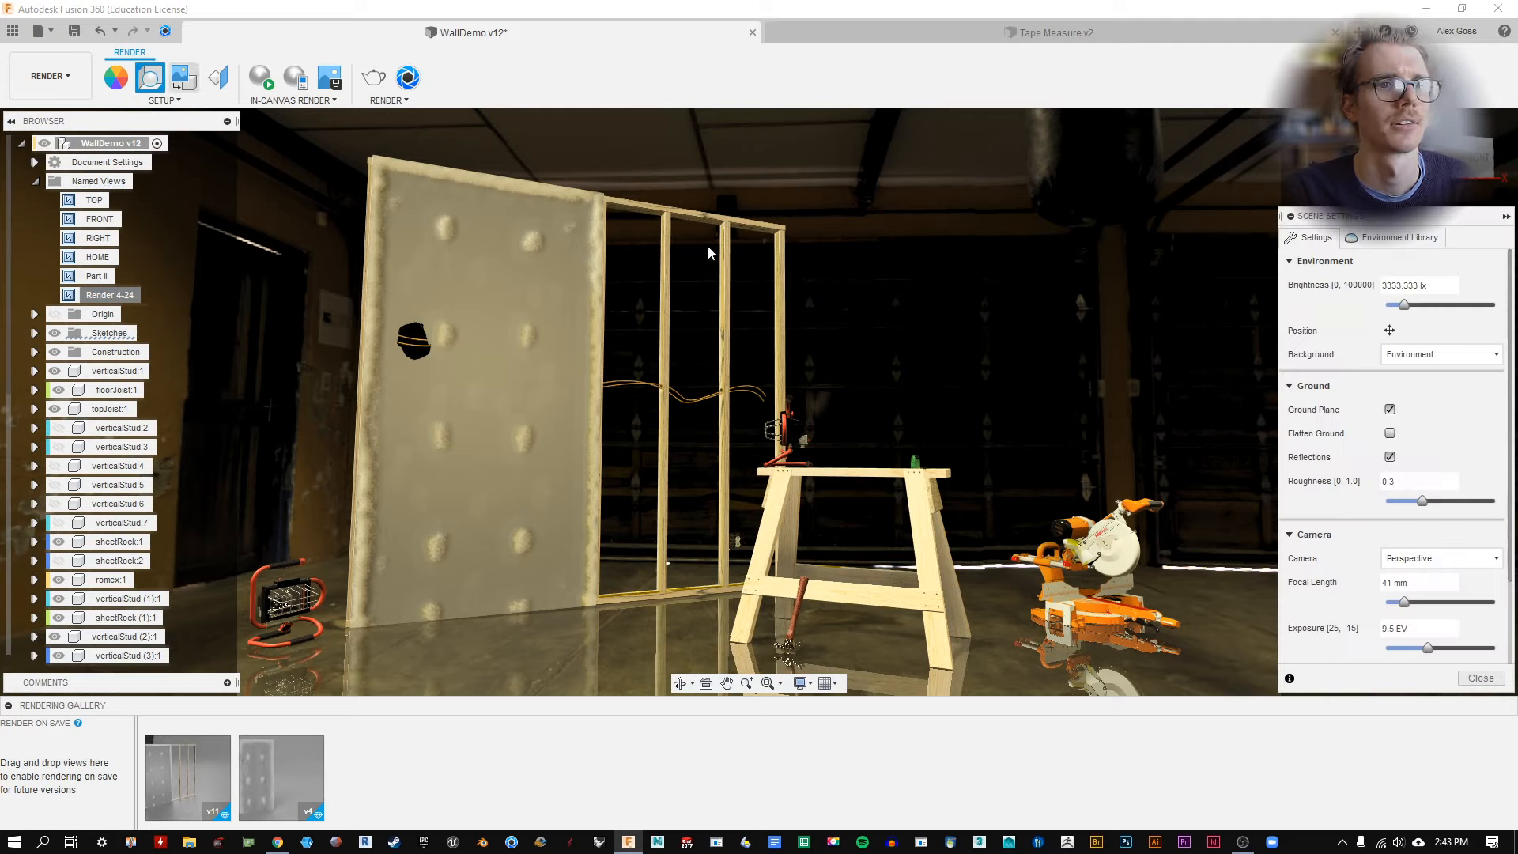
pyautogui.click(1390, 331)
pyautogui.moveTo(1107, 663)
pyautogui.mouseDown()
pyautogui.moveTo(1094, 664)
pyautogui.moveTo(1114, 655)
pyautogui.mouseUp()
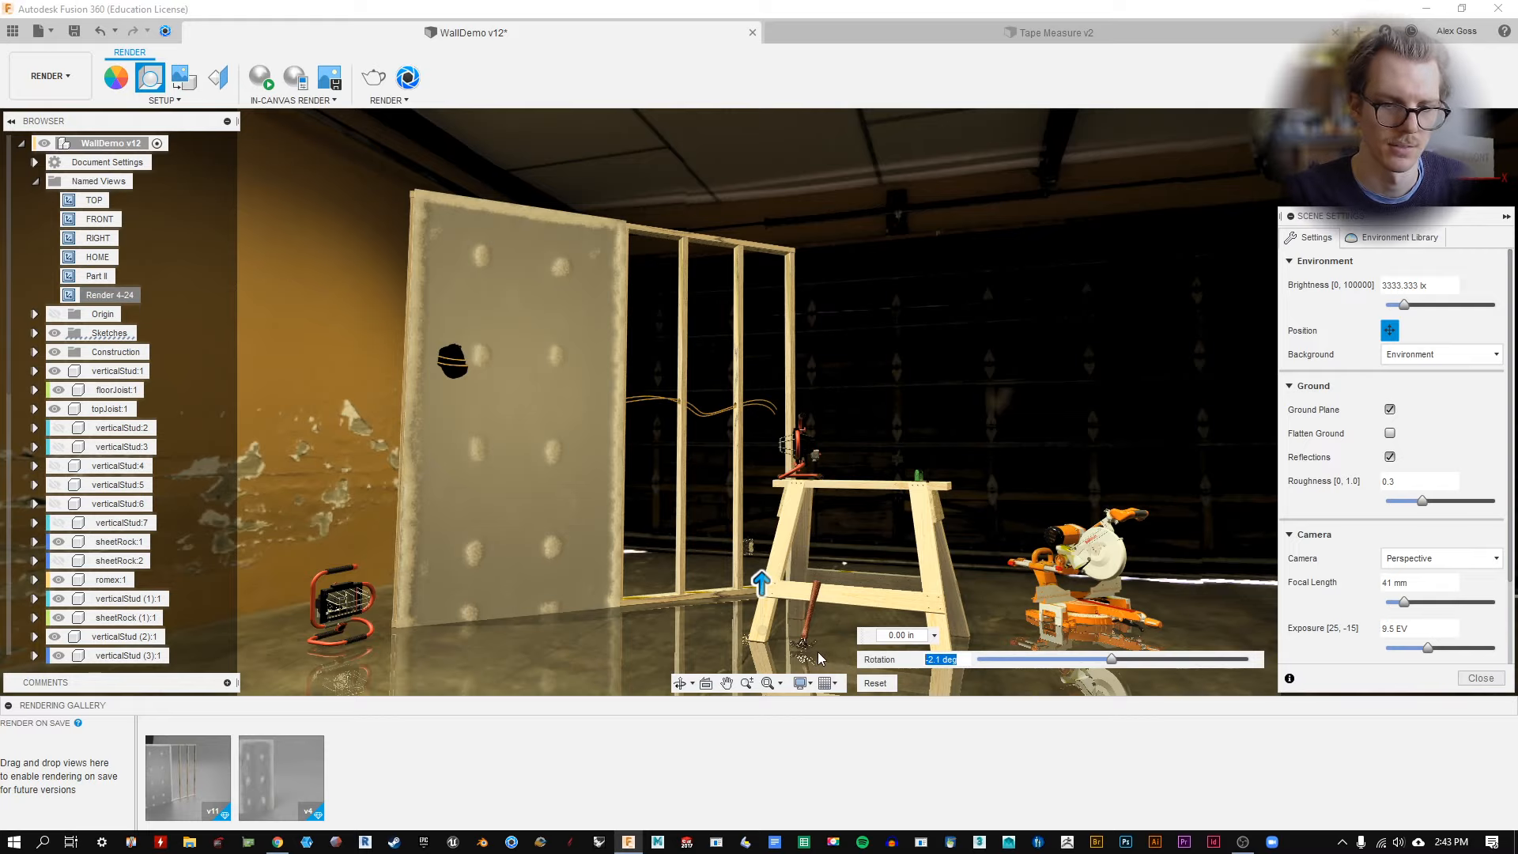
pyautogui.write('1.5')
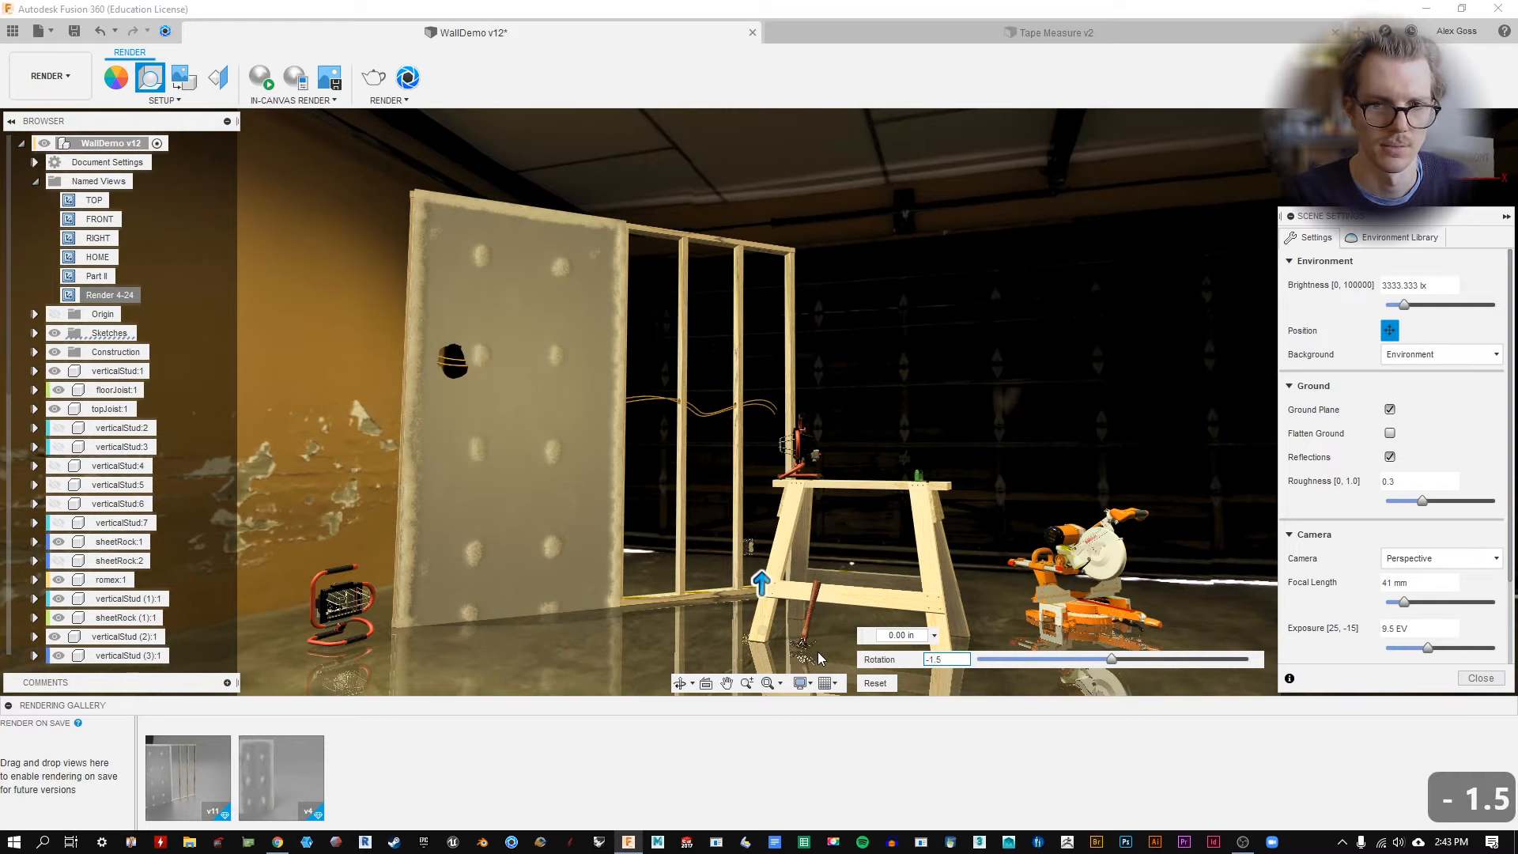
pyautogui.press('BackSpace')
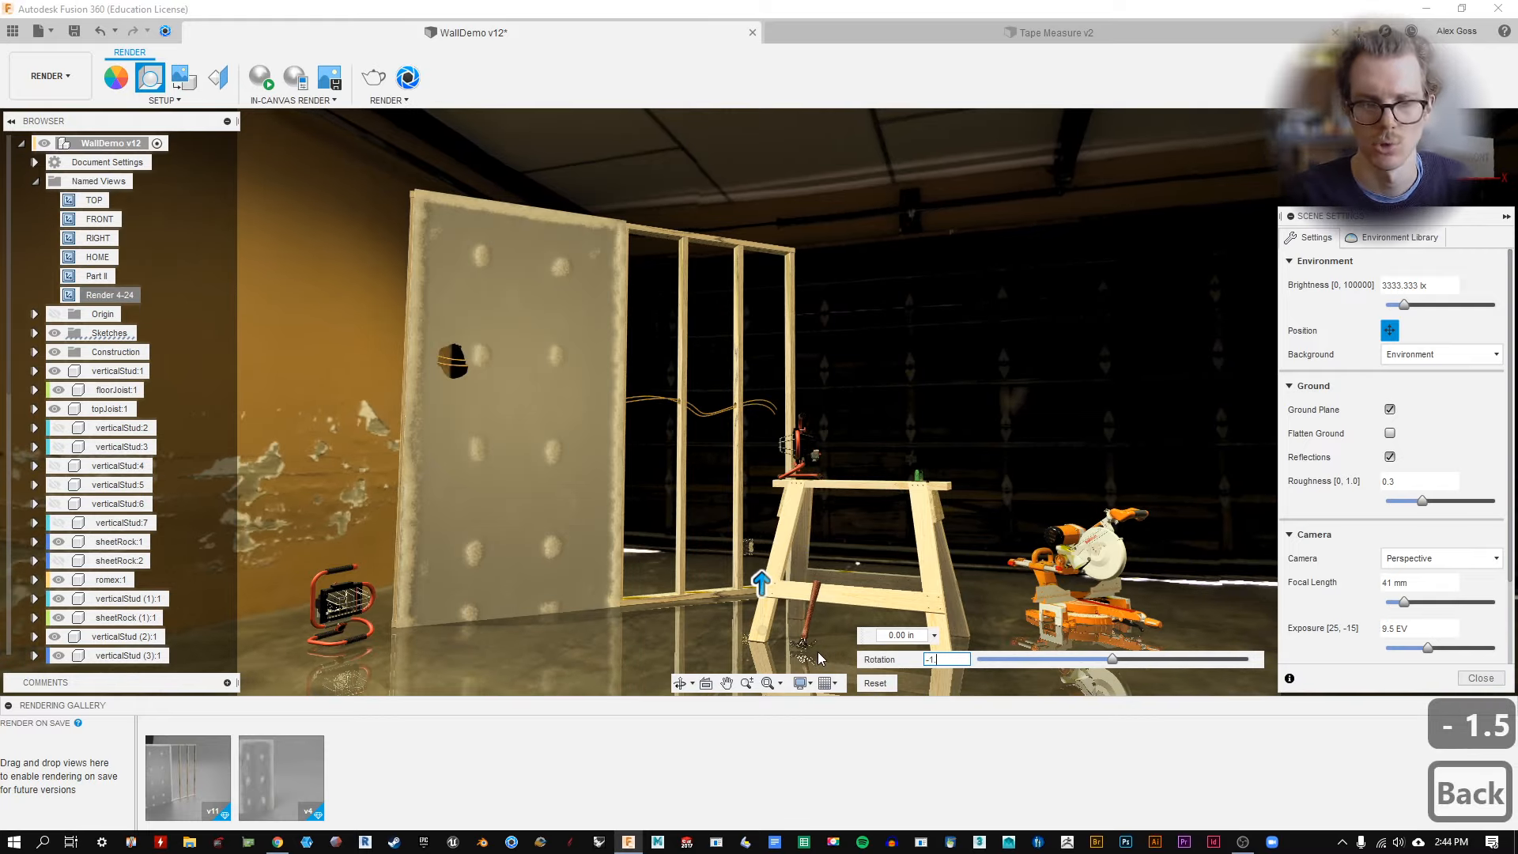
pyautogui.press('Return')
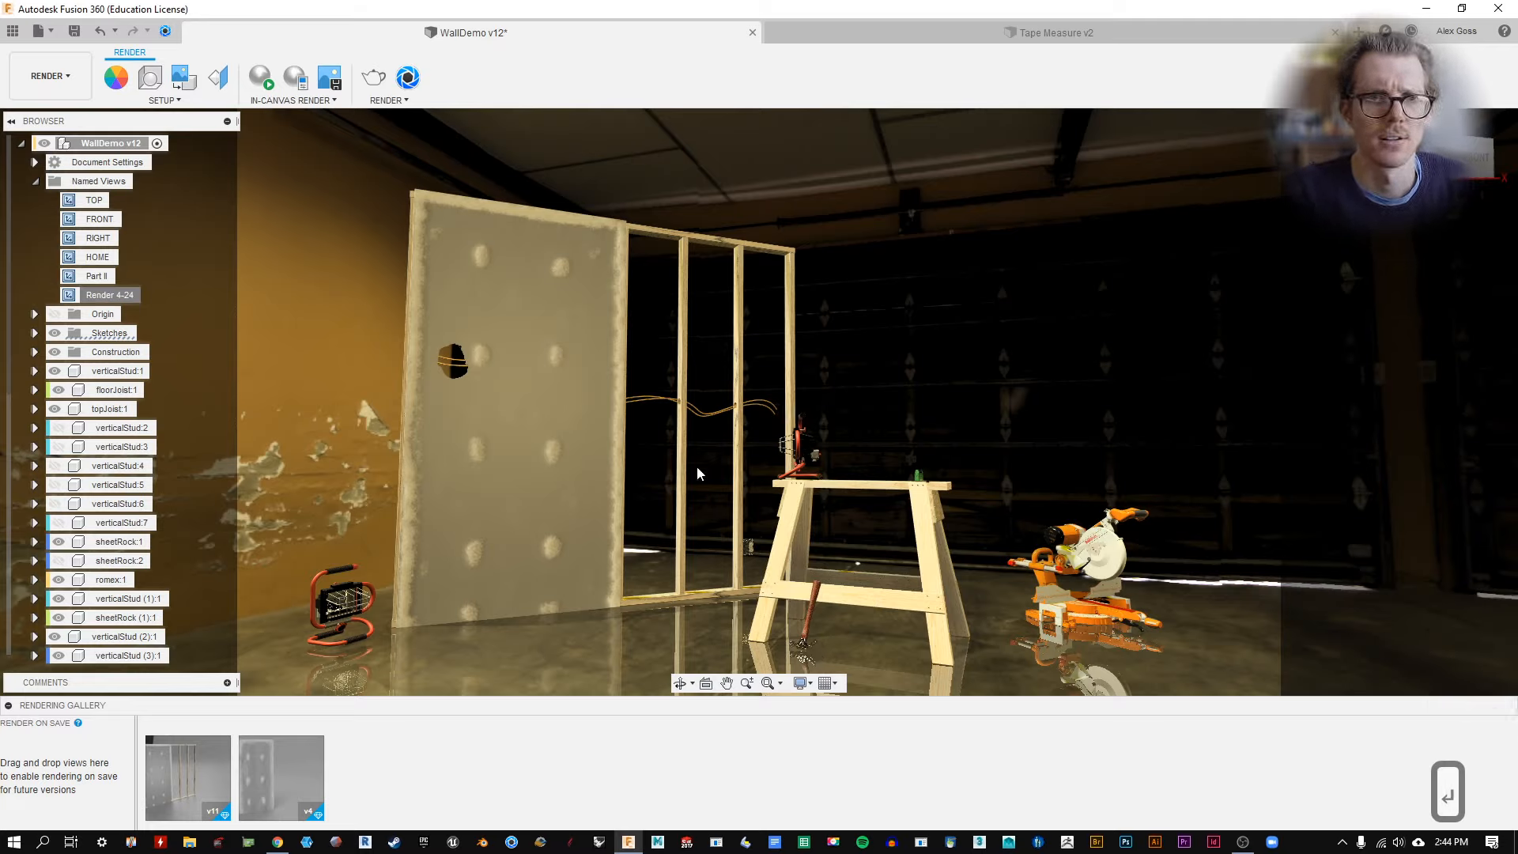
pyautogui.click(265, 83)
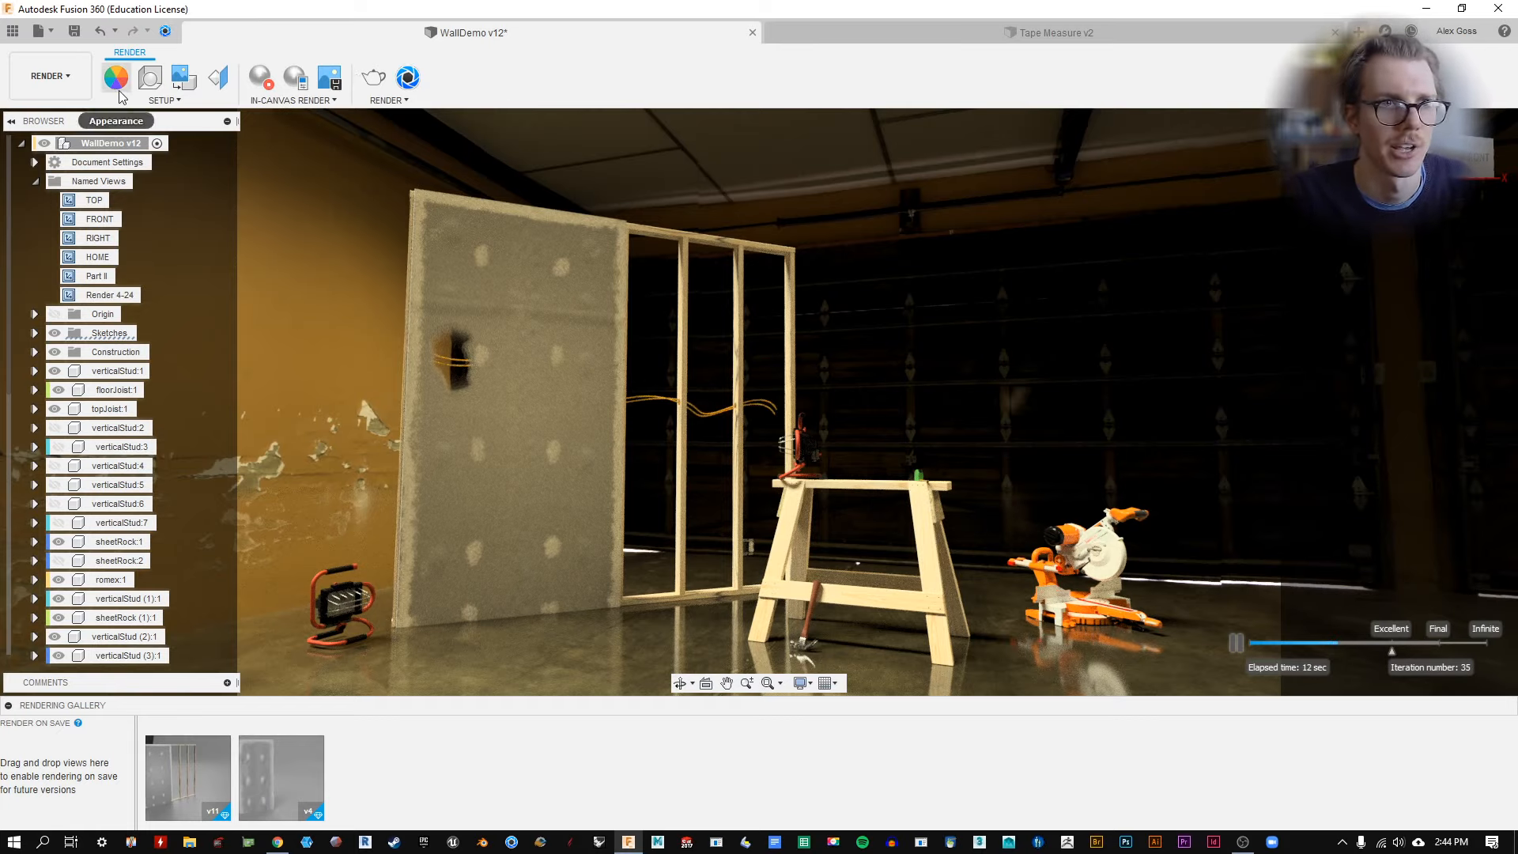
pyautogui.click(260, 77)
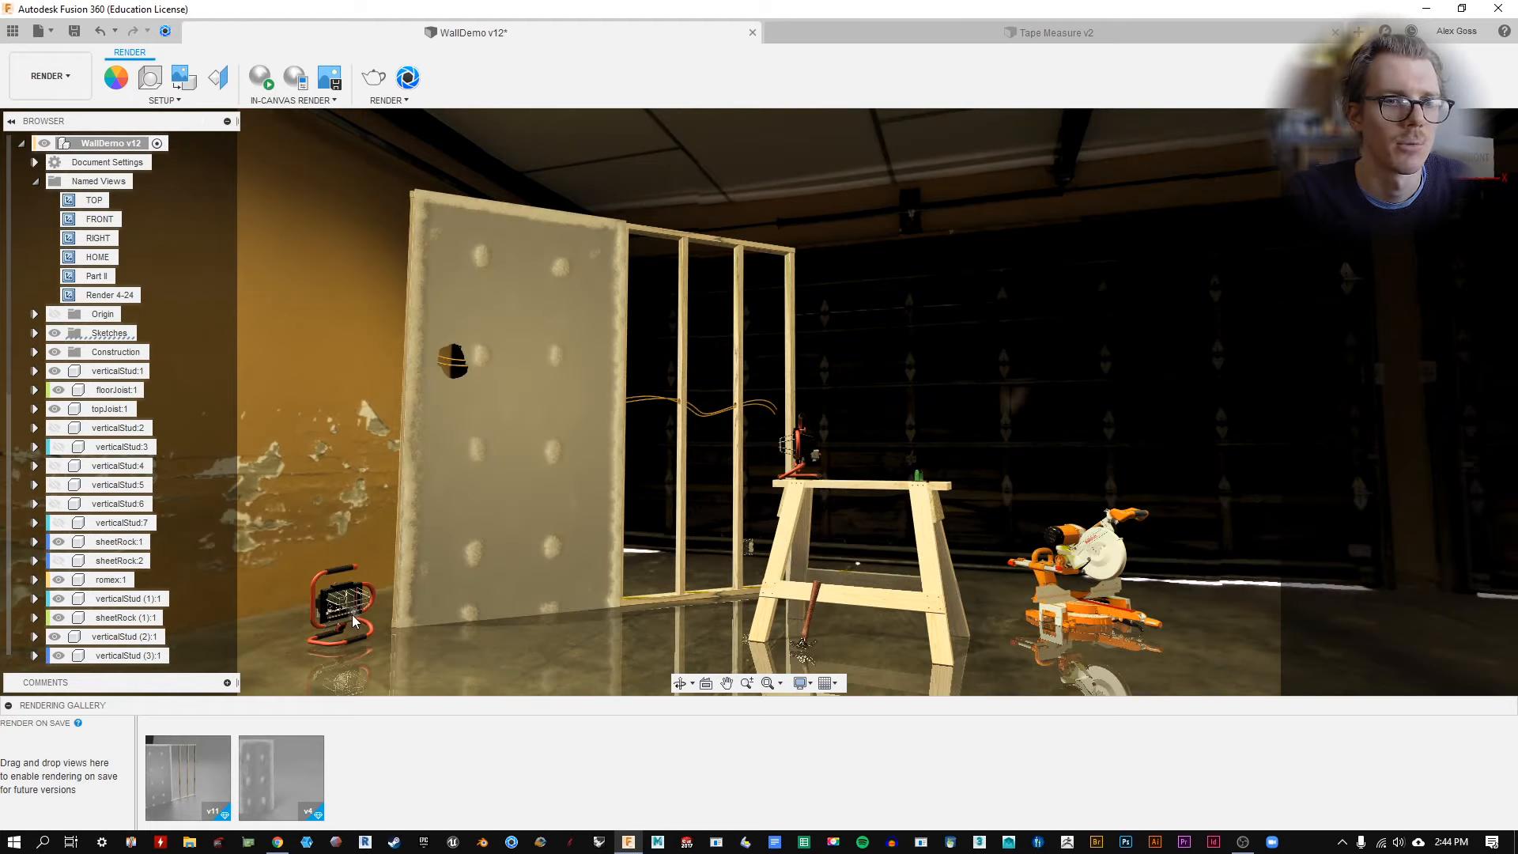
# Select the front glass of the worklight standing beside the drywall and search the appearance library for "led".
pyautogui.scroll(-4, 108, 575)
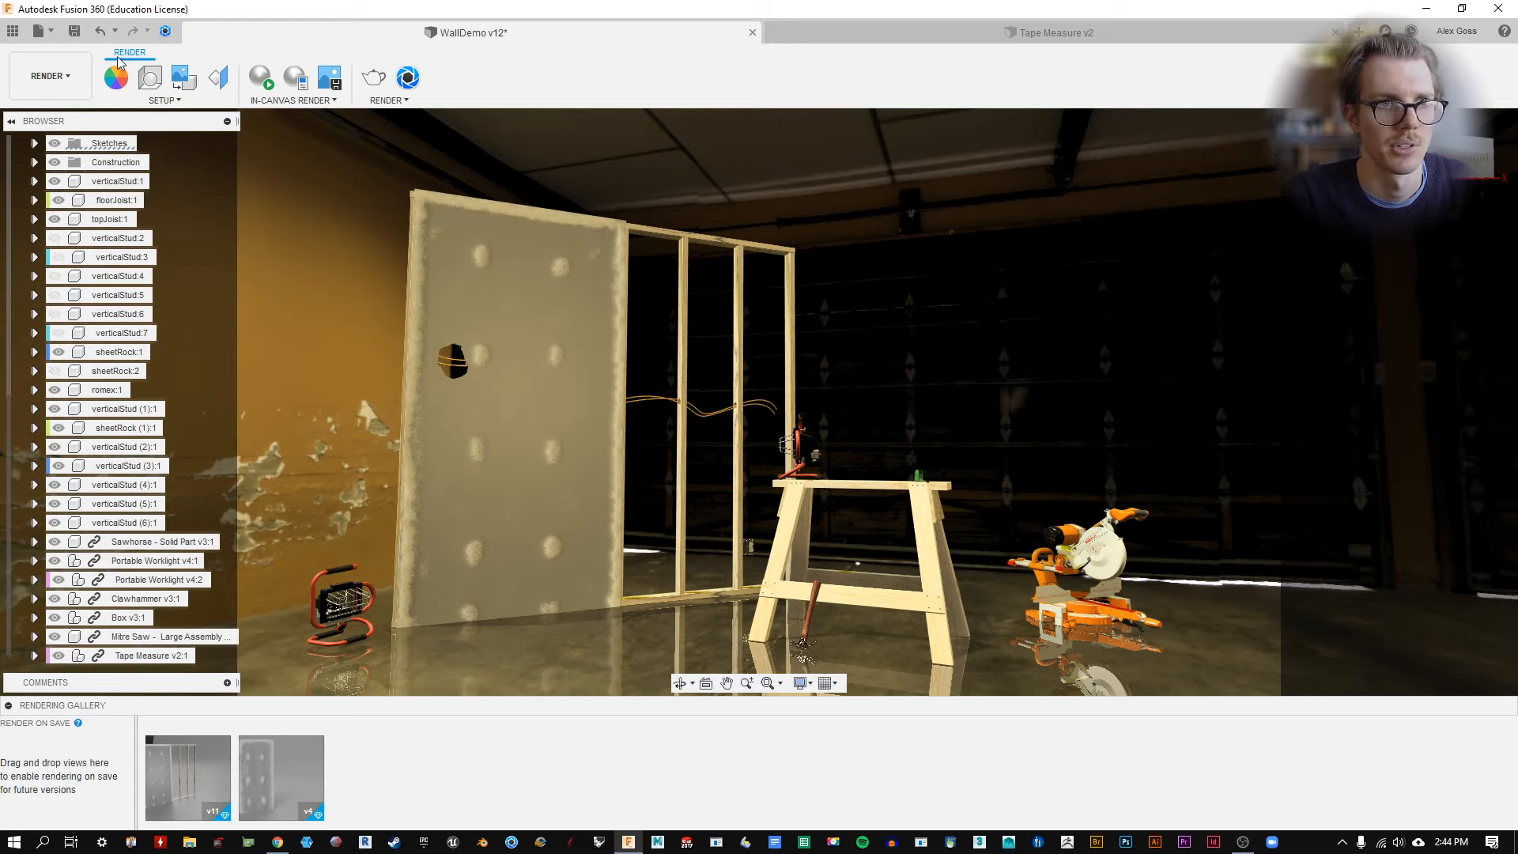
pyautogui.scroll(6, 1122, 274)
pyautogui.scroll(-3, 798, 361)
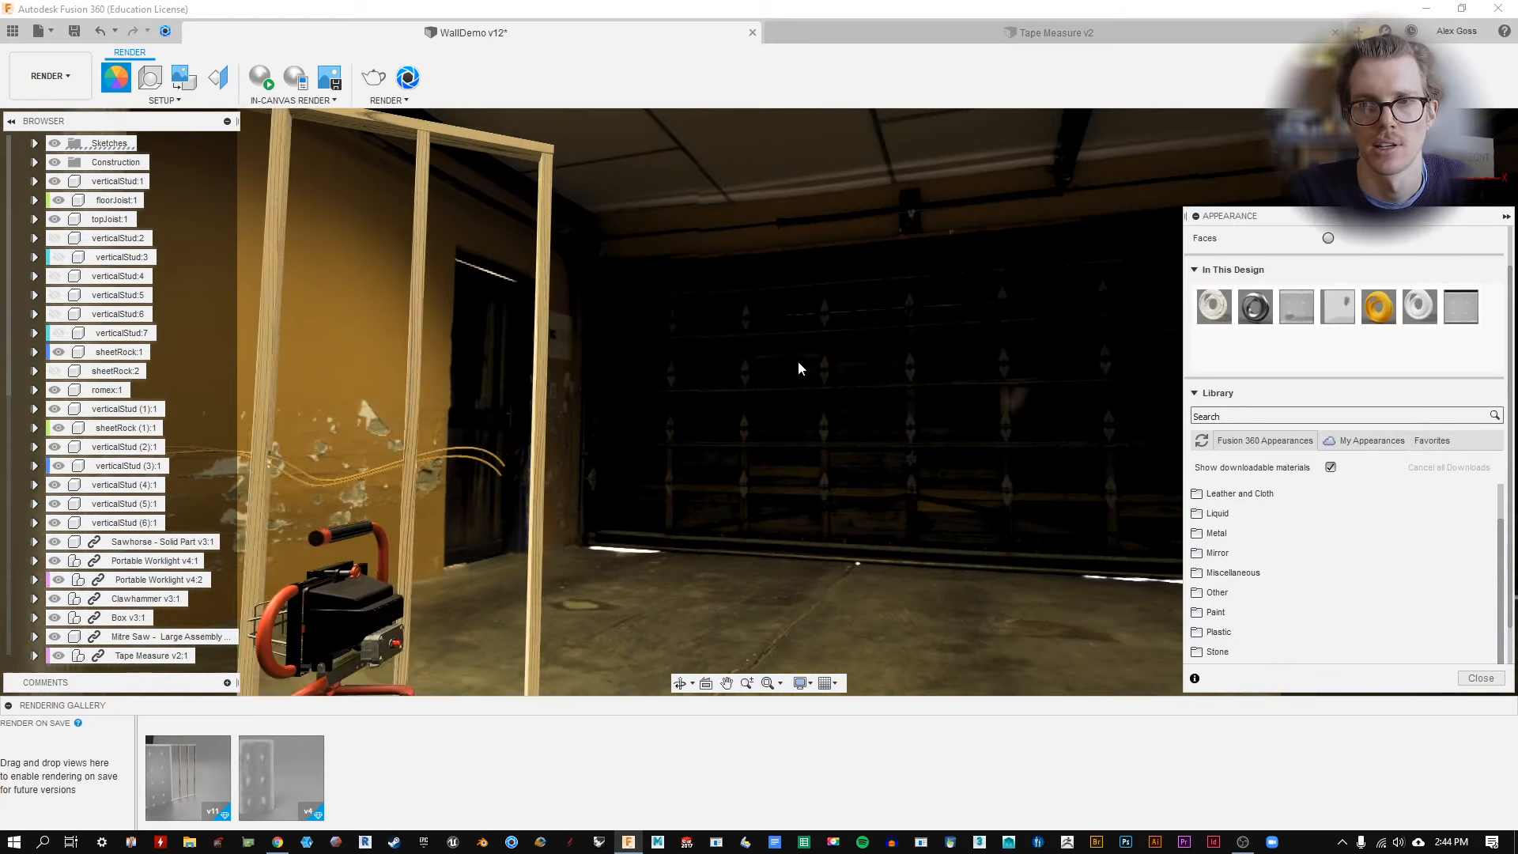
pyautogui.keyDown('shift'); pyautogui.moveTo(795, 359); pyautogui.dragTo(409, 537, button='middle'); pyautogui.keyUp('shift')
pyautogui.scroll(5, 410, 537)
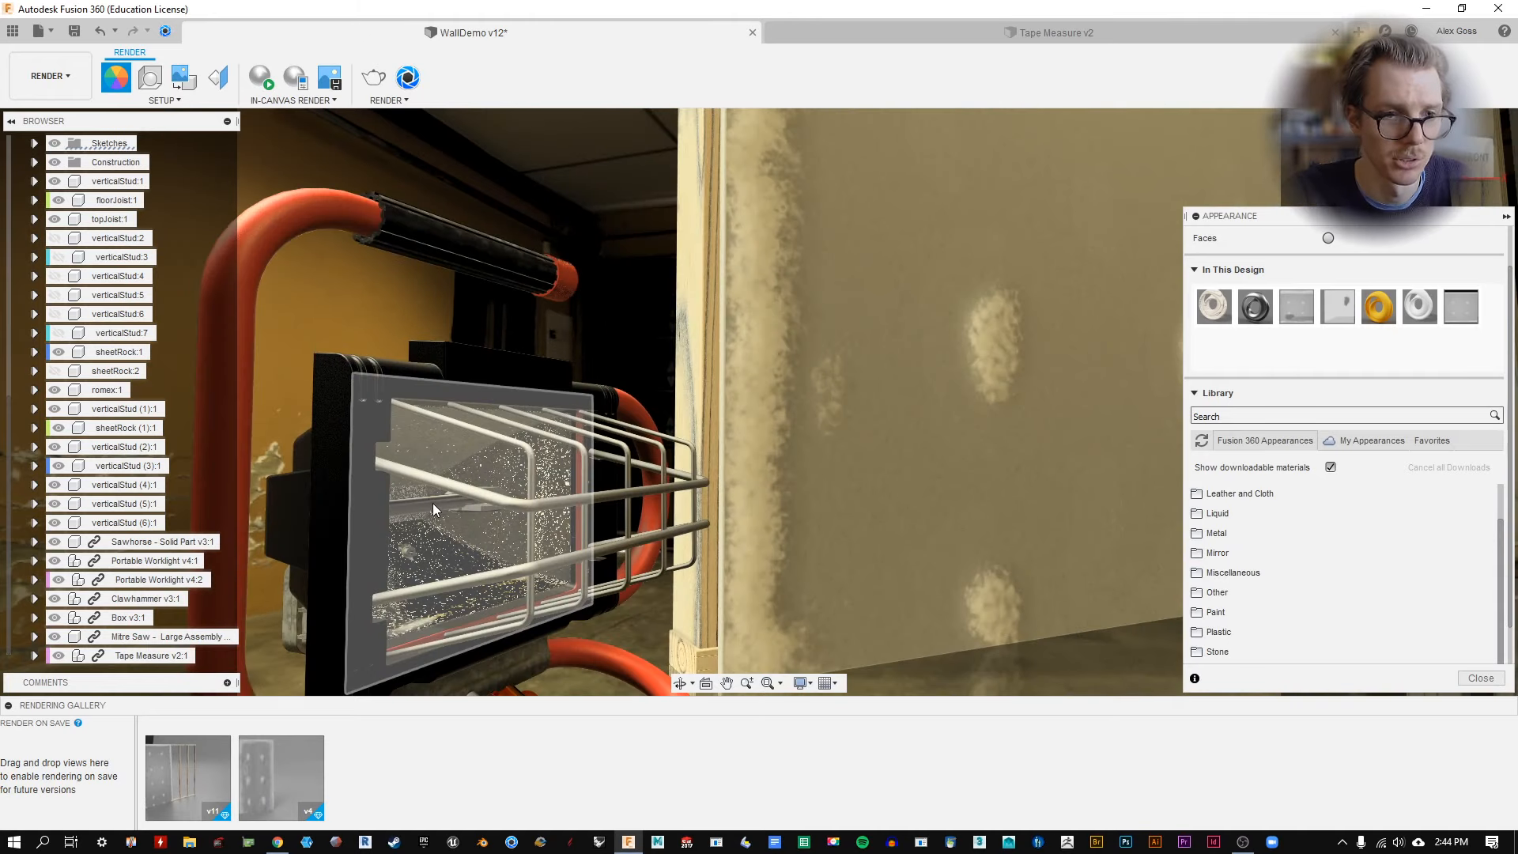
pyautogui.click(432, 504)
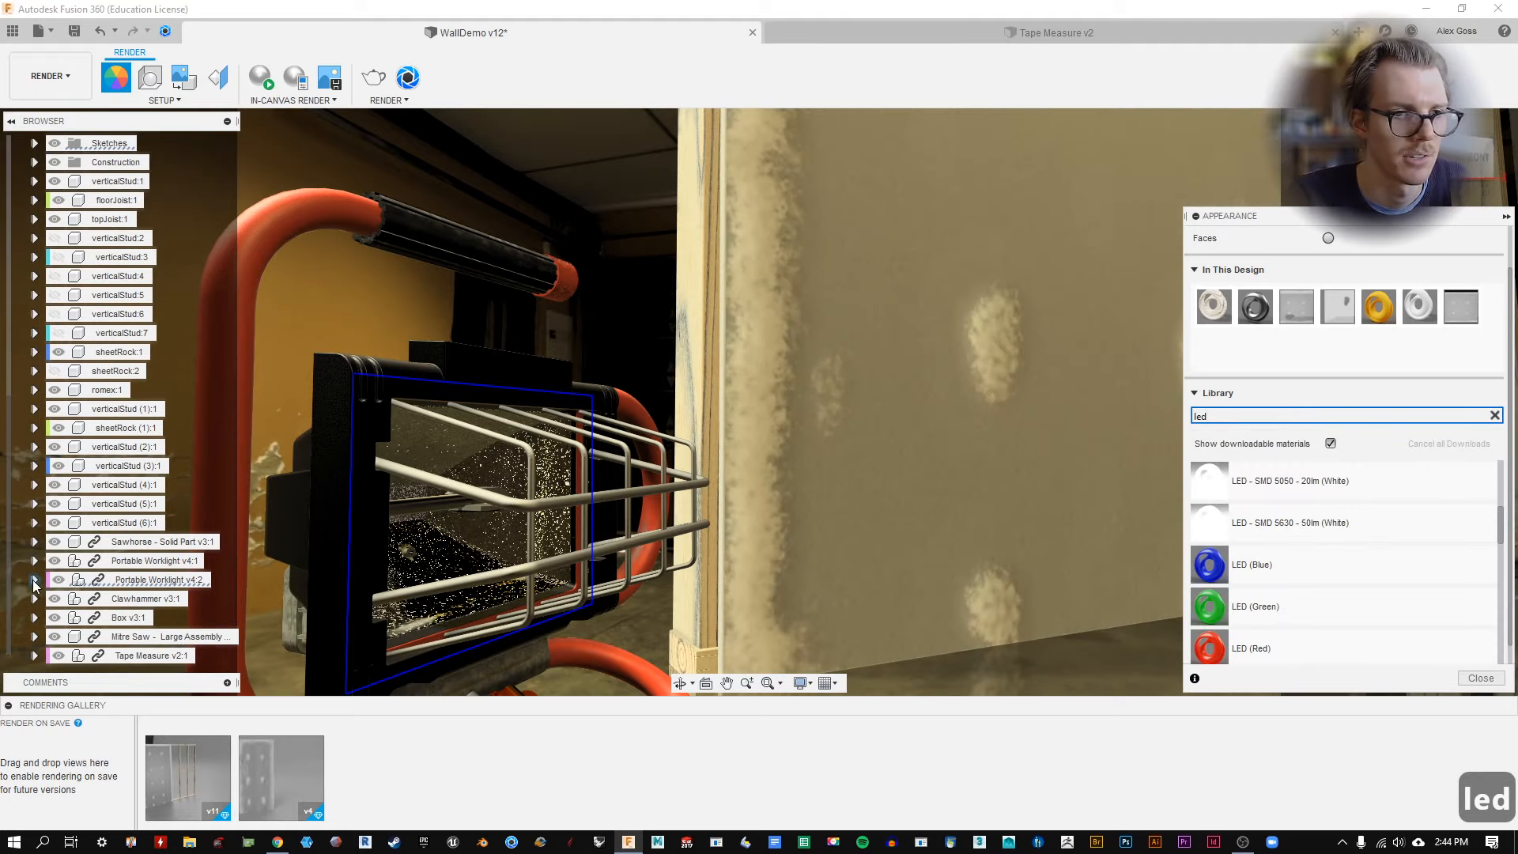
# Apply the LED - SMD 5630 - 50lm (White) appearance to Halogen Bulb (1):1 inside Portable Worklight v4:2.
pyautogui.click(34, 580)
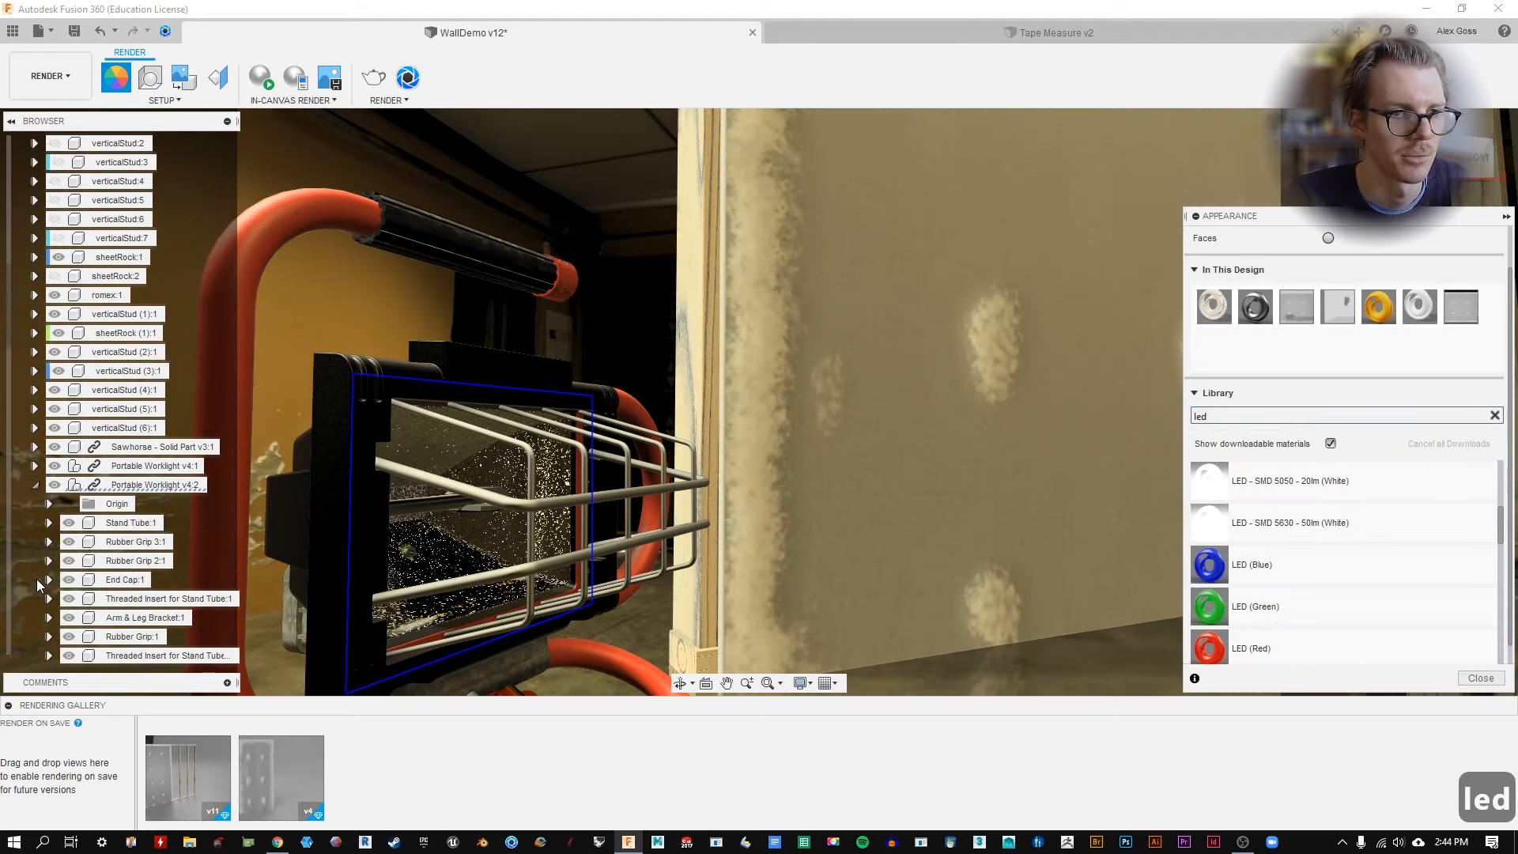
pyautogui.scroll(-8, 97, 585)
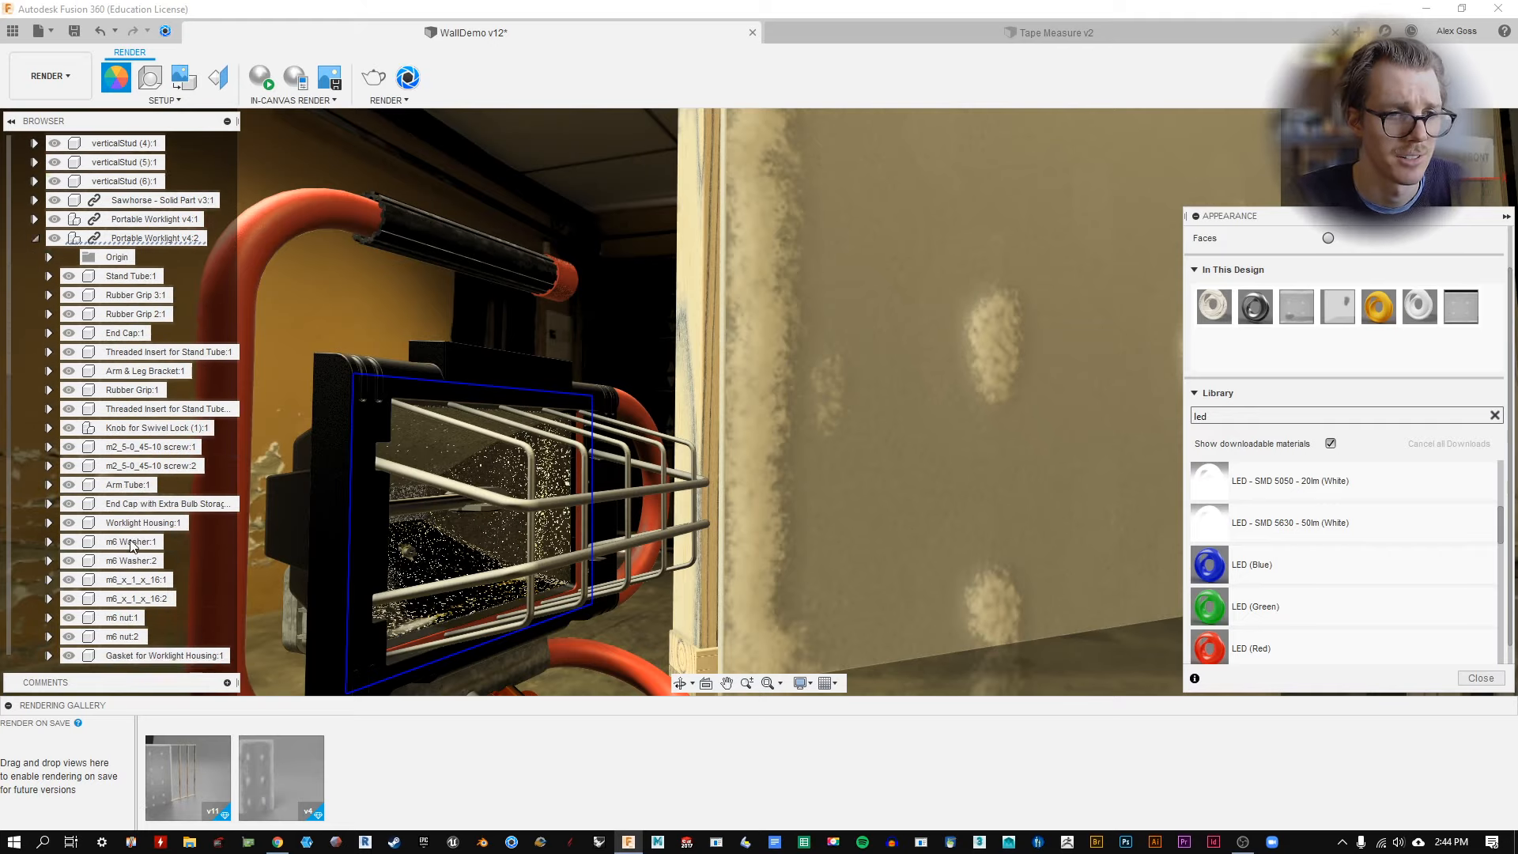
pyautogui.scroll(-8, 135, 545)
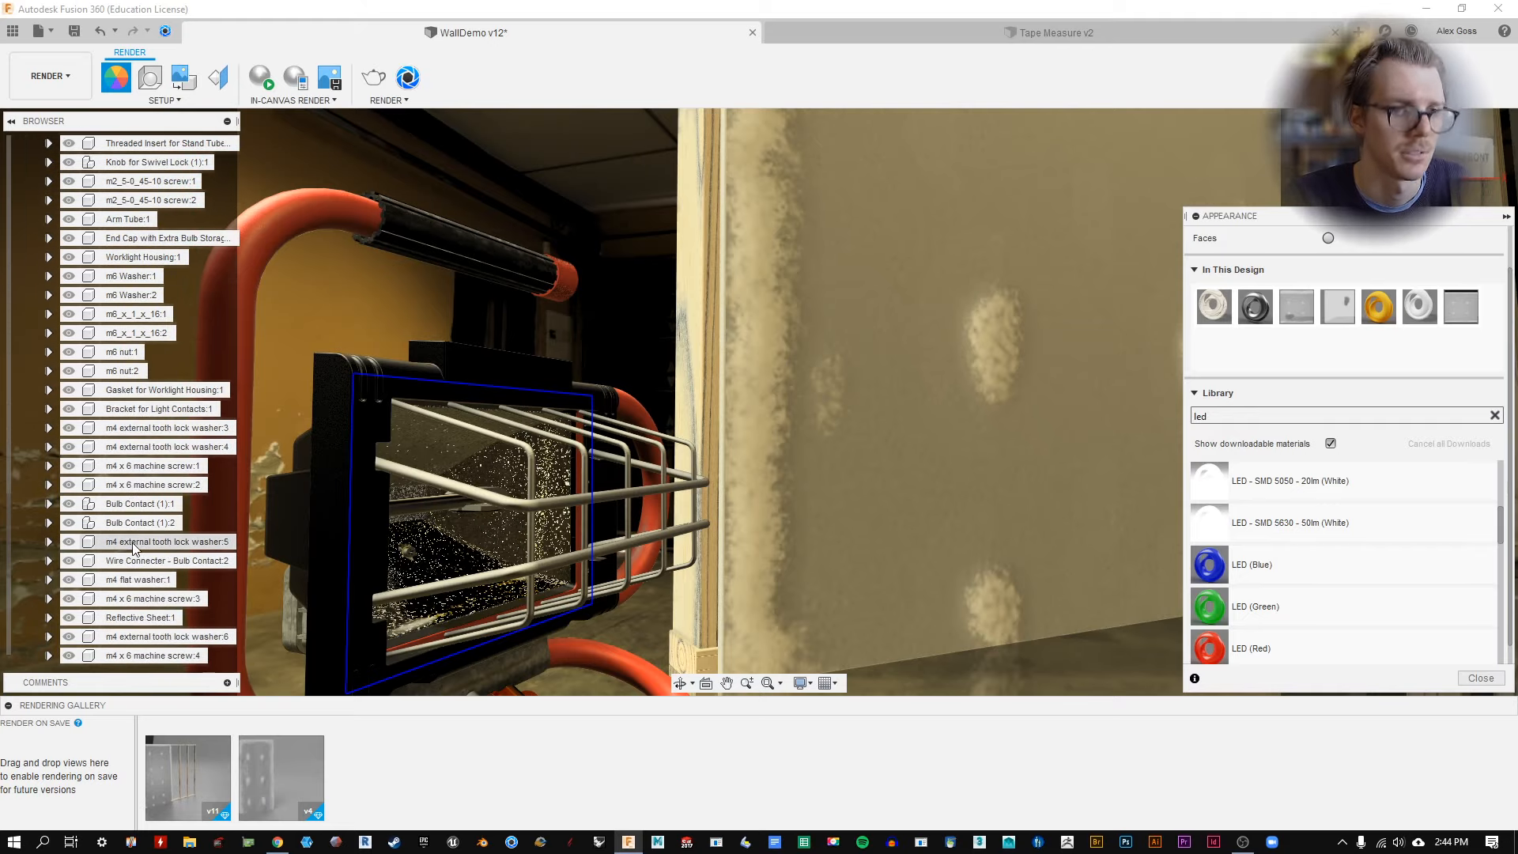
pyautogui.scroll(-2, 135, 547)
pyautogui.click(119, 542)
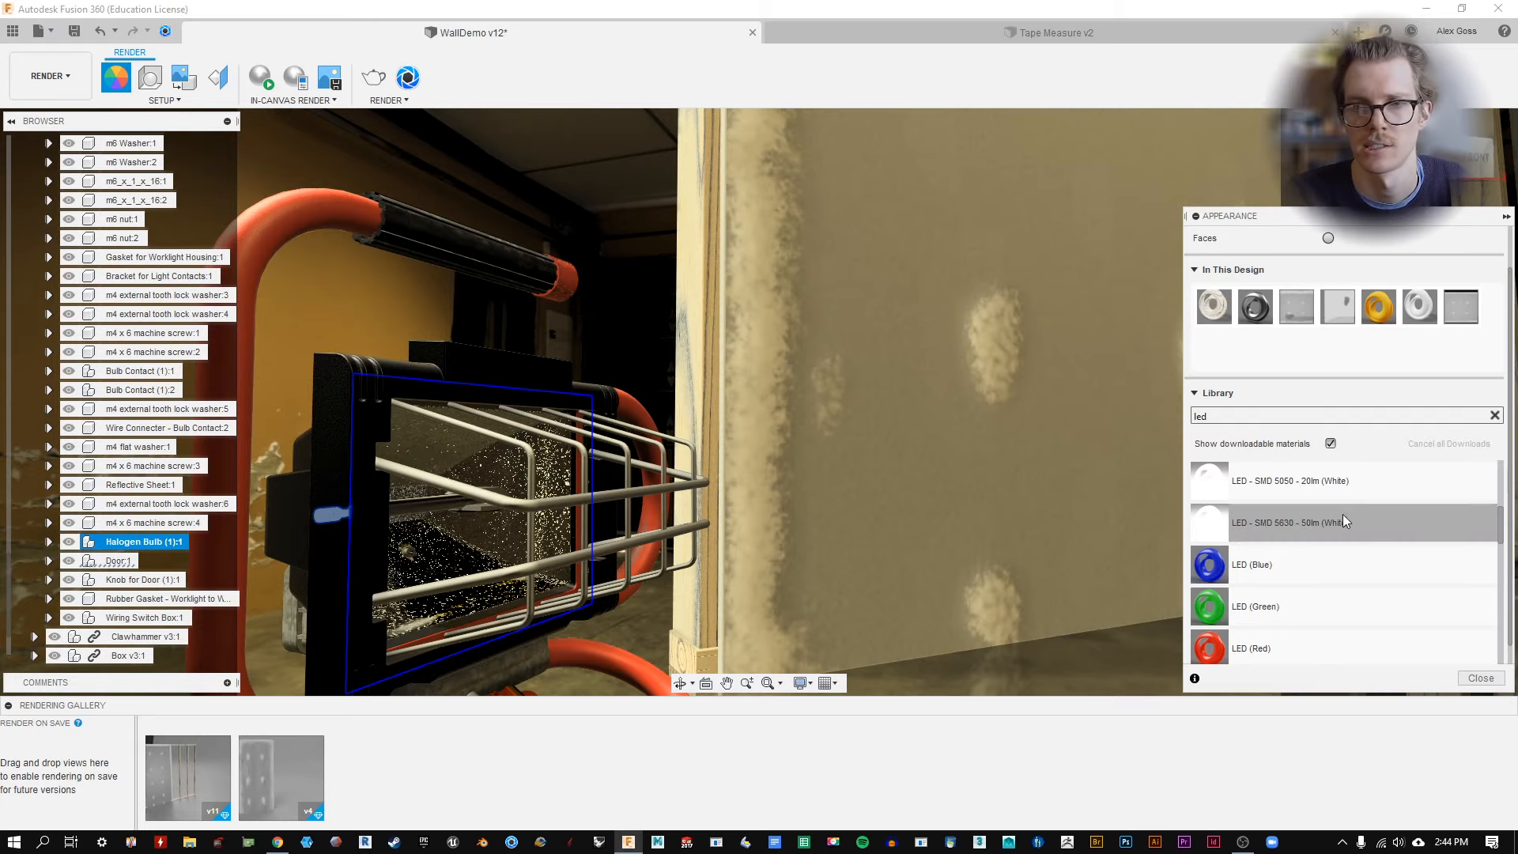
pyautogui.moveTo(1343, 521); pyautogui.dragTo(154, 551)
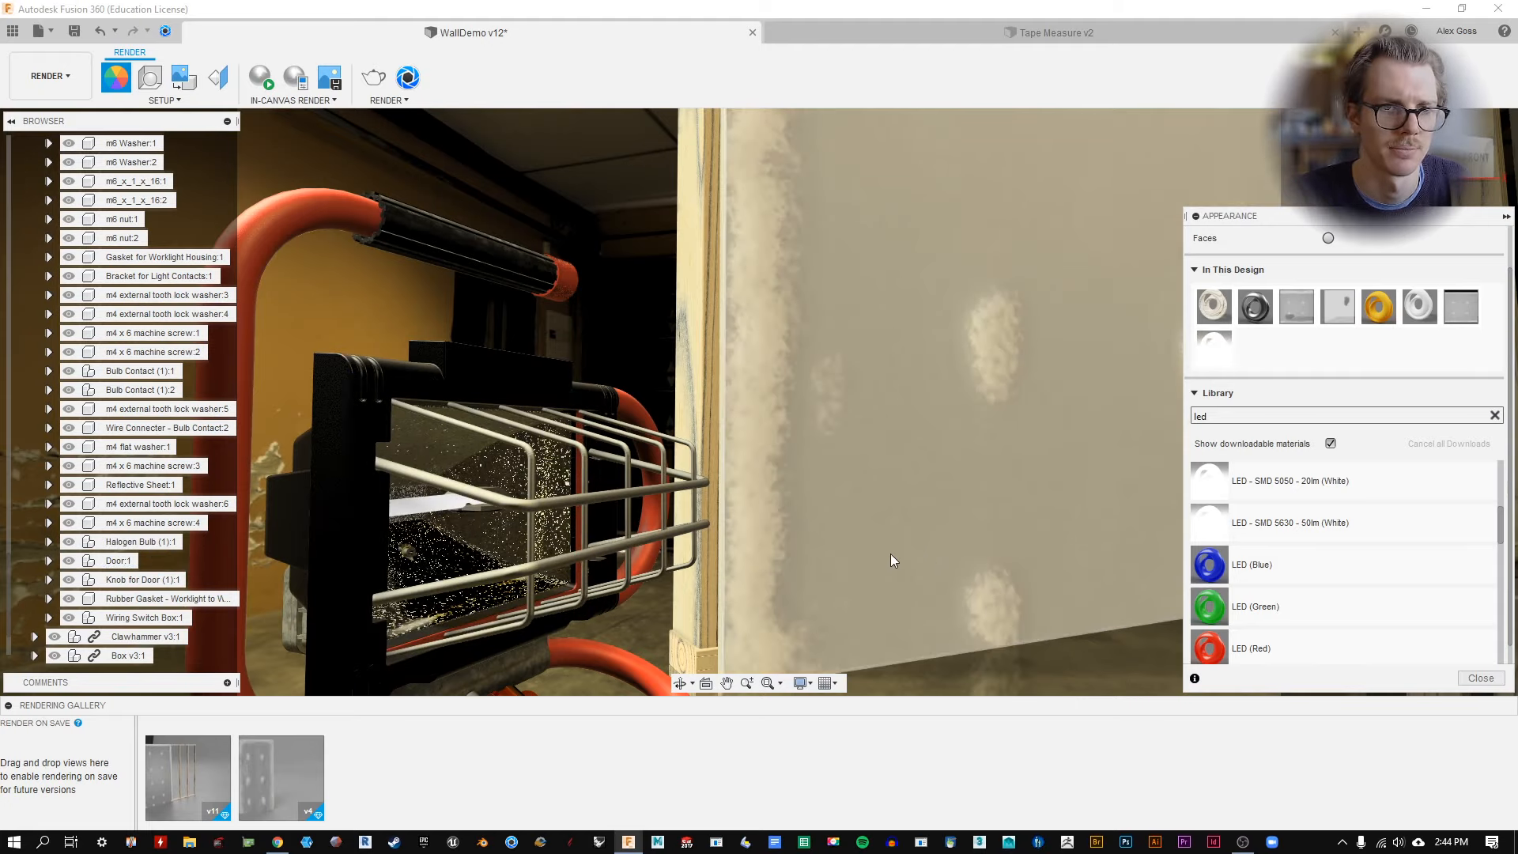
# Start an in-canvas render to check the glow of the floor worklight against the drywall.
pyautogui.scroll(-5, 602, 530)
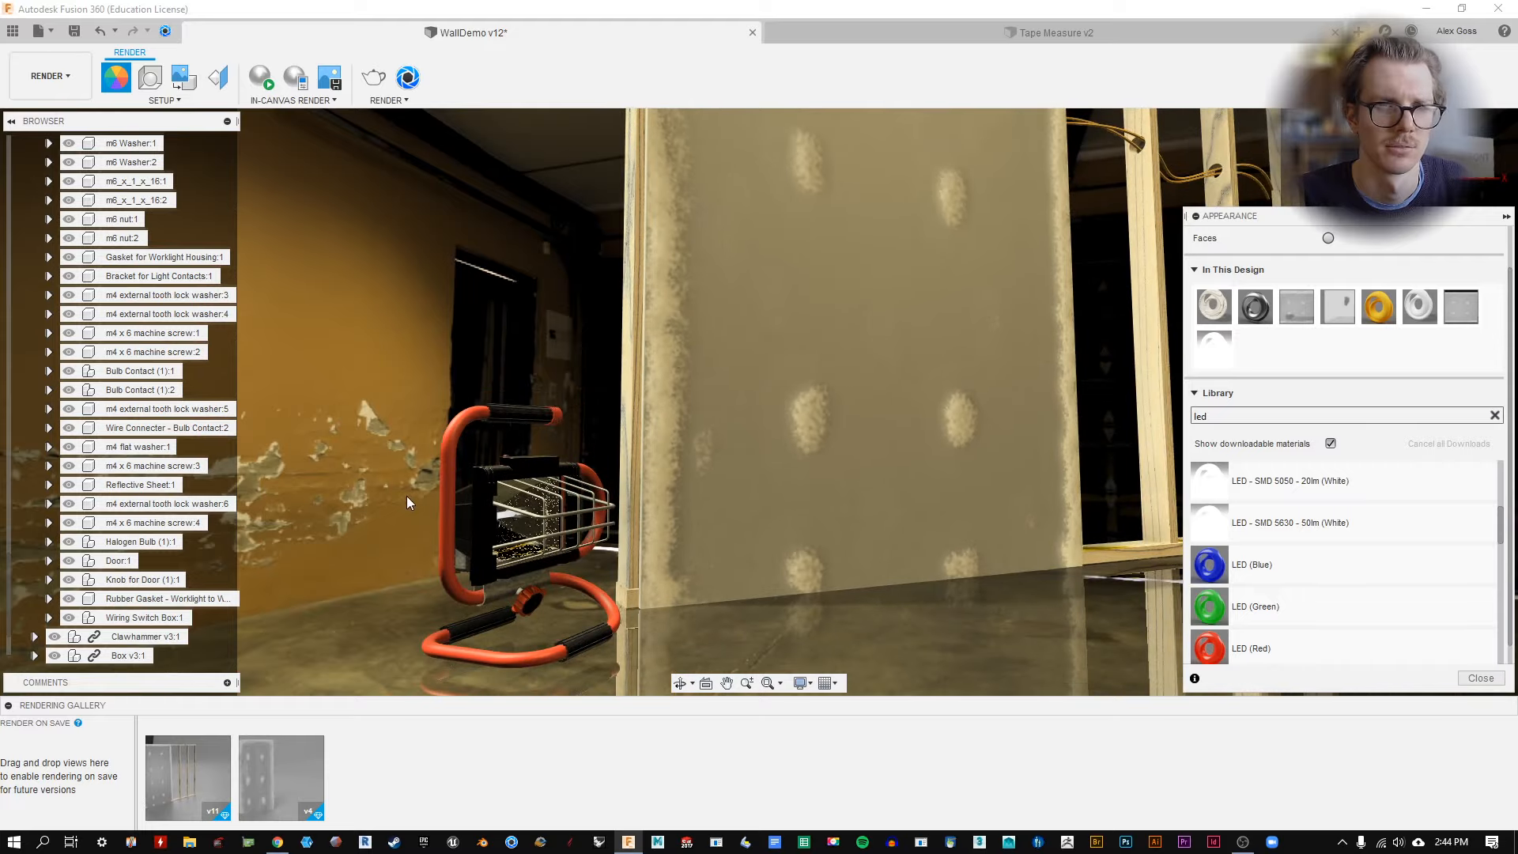
pyautogui.click(261, 79)
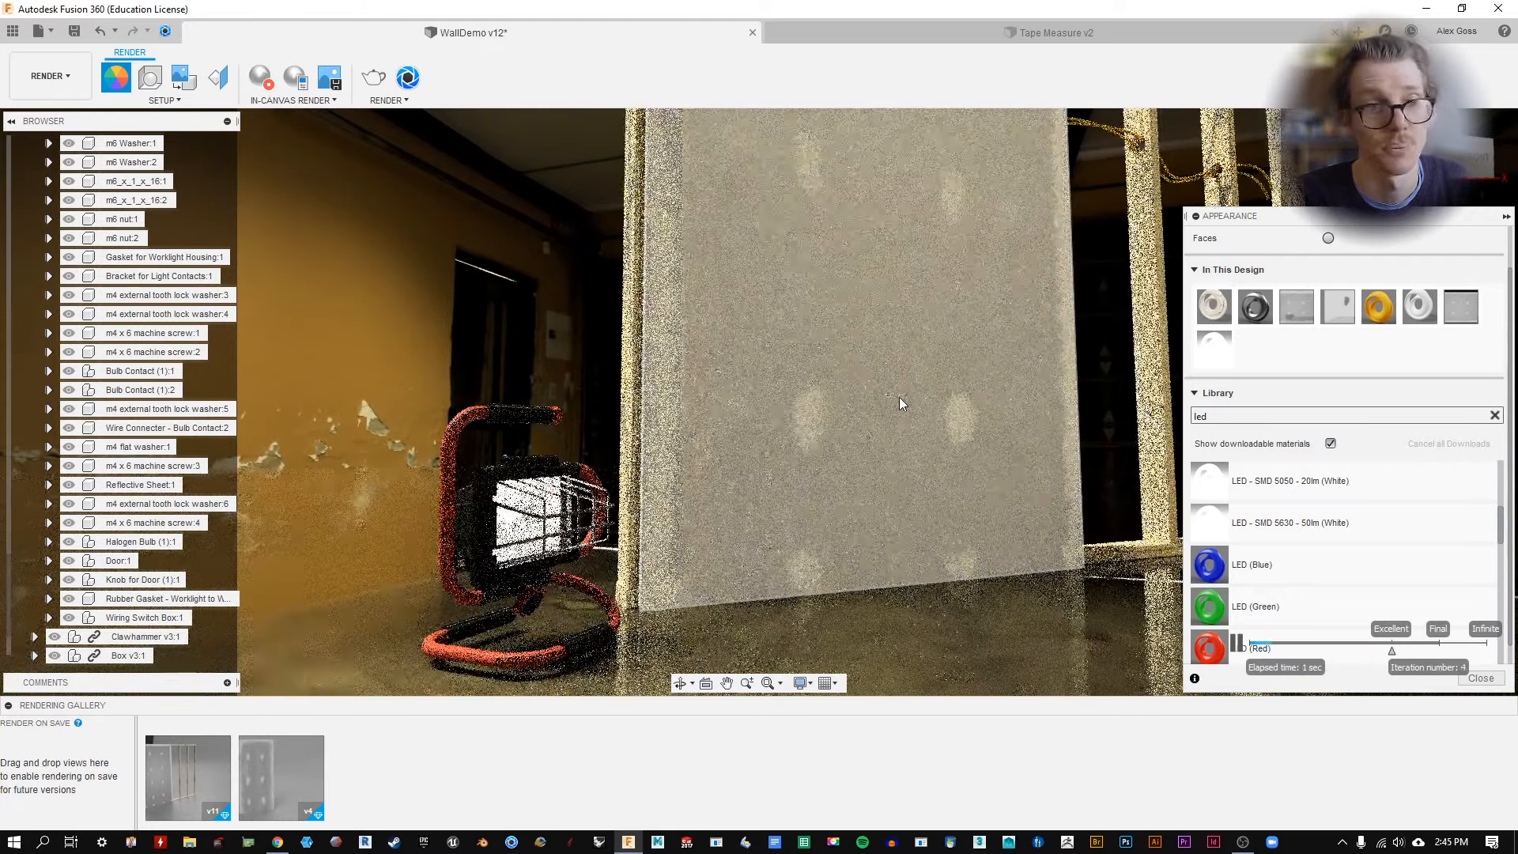
pyautogui.scroll(-2, 899, 400)
# With the project data shown, collapse and select Portable Worklight v4:2 to identify it in the scene, and stop in-canvas rendering.
pyautogui.click(13, 32)
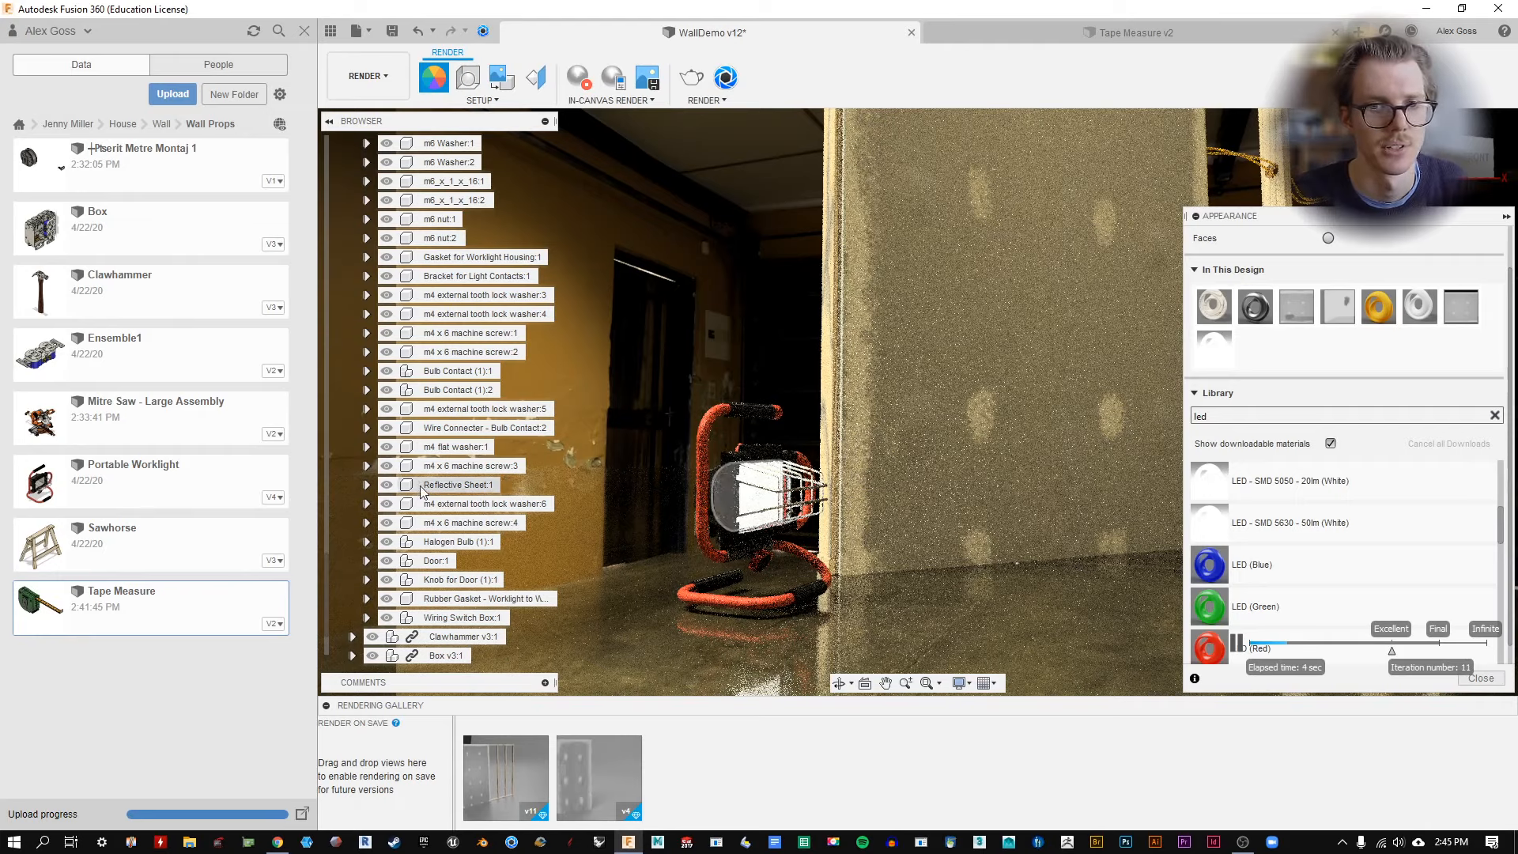
pyautogui.scroll(5, 503, 486)
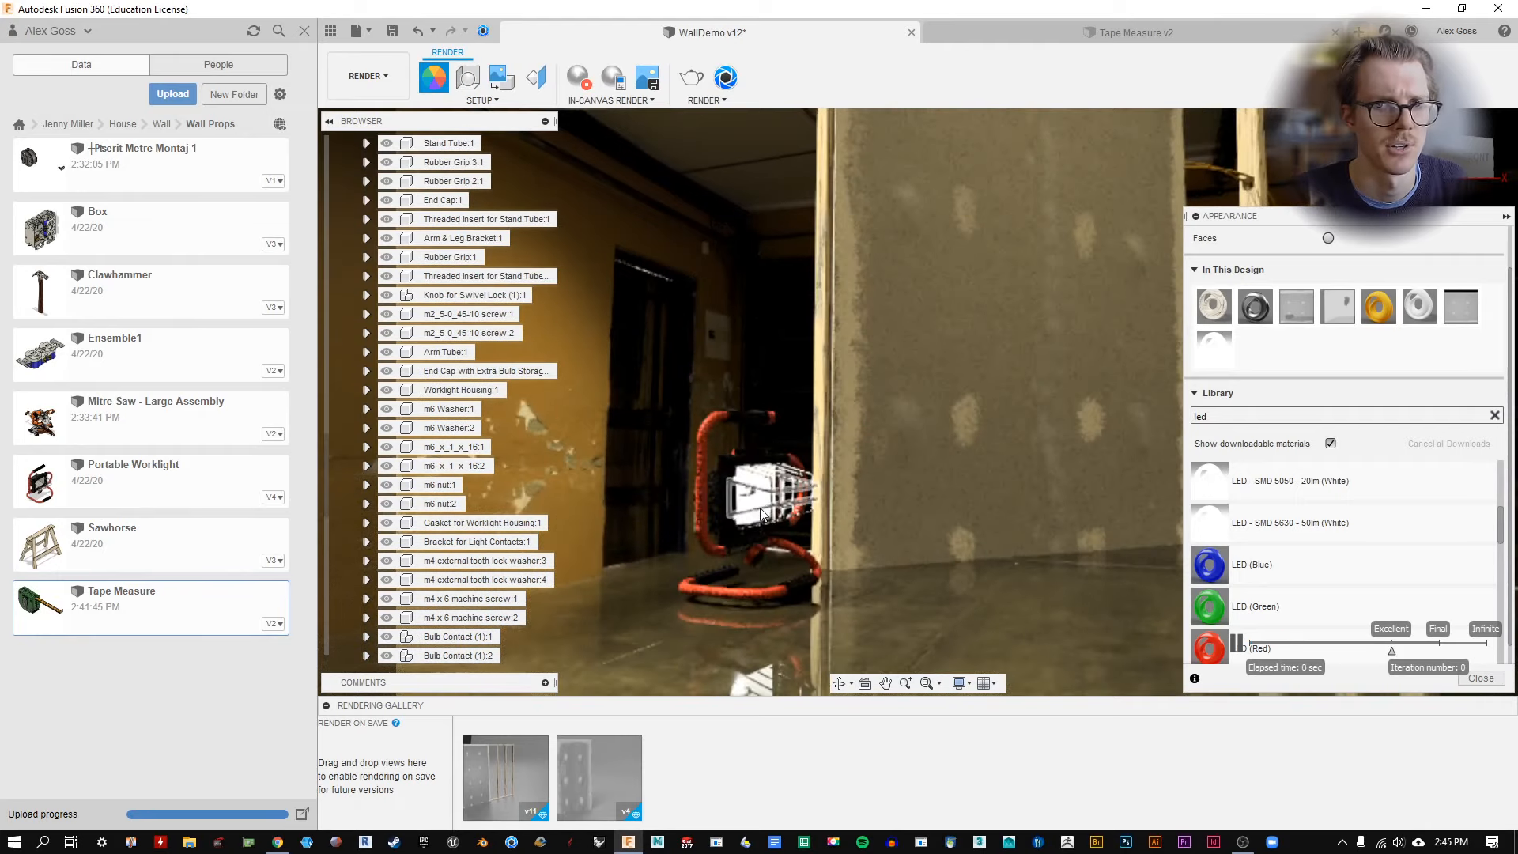
pyautogui.scroll(5, 432, 501)
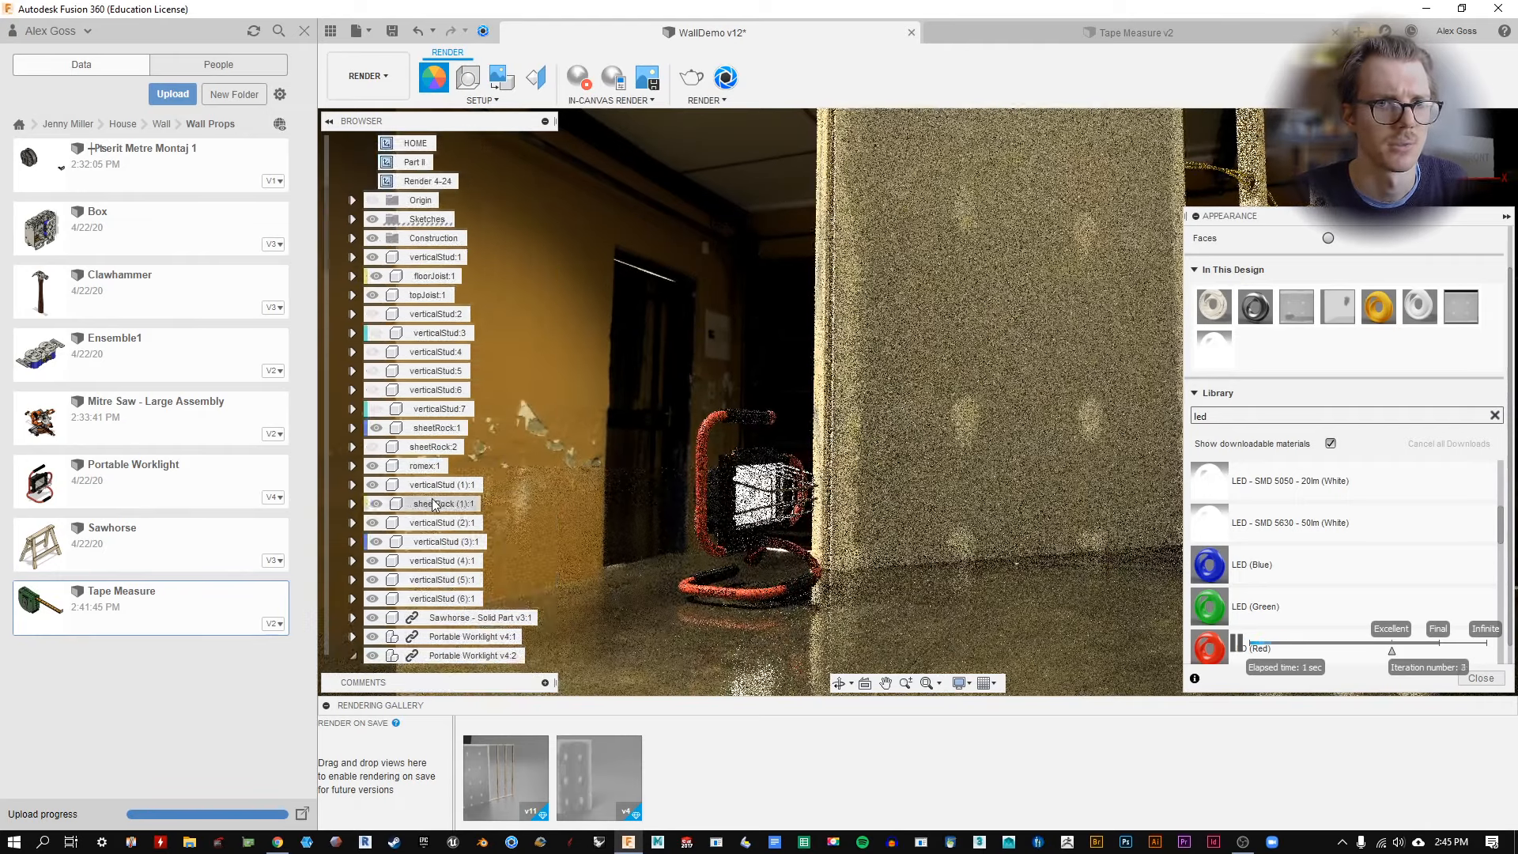
pyautogui.scroll(-3, 427, 474)
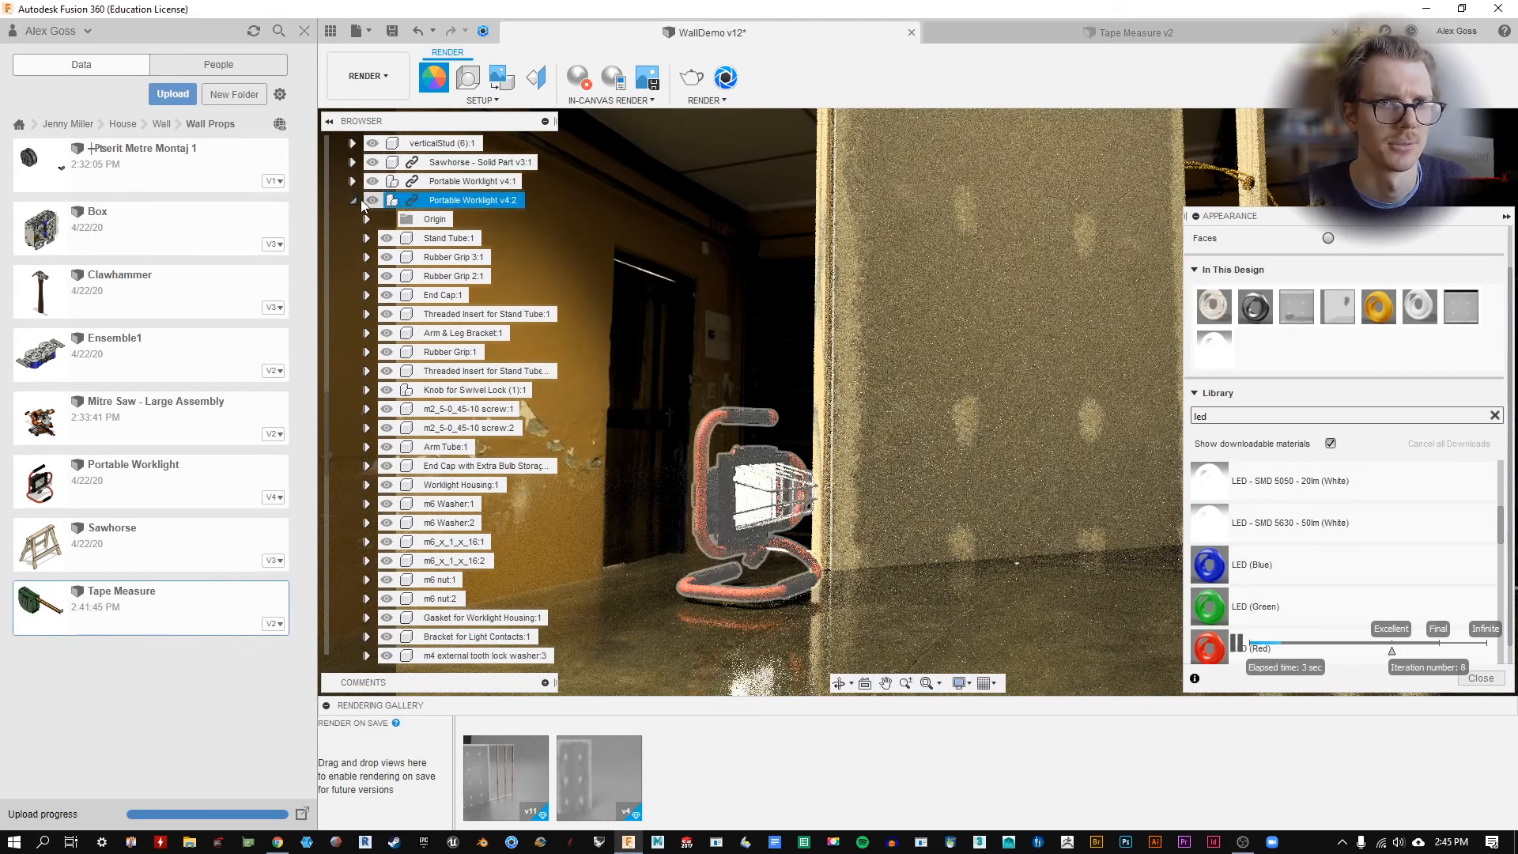
pyautogui.click(354, 203)
pyautogui.click(459, 581)
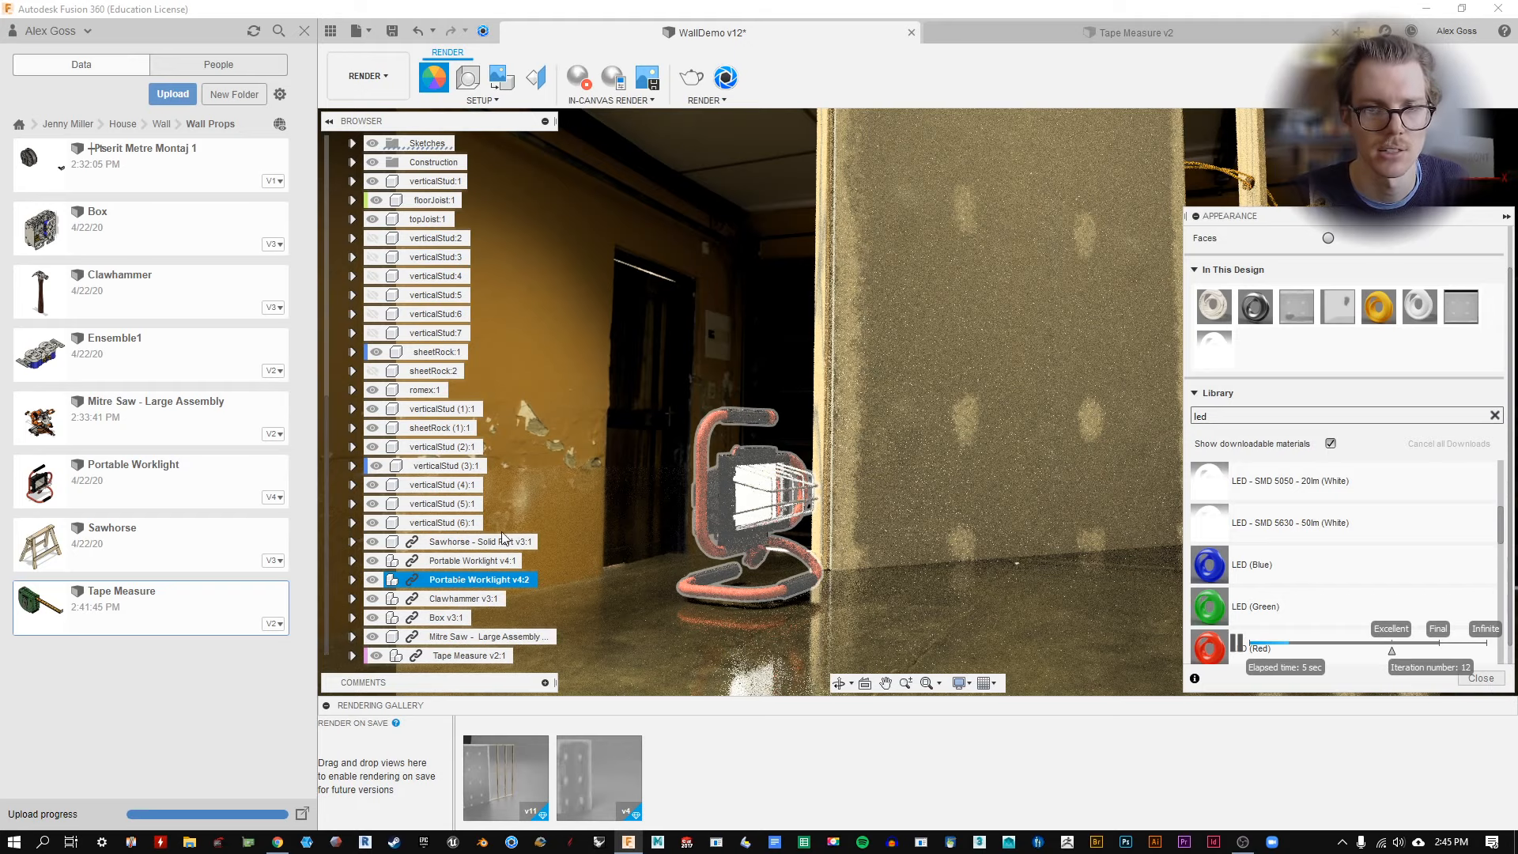
pyautogui.click(578, 78)
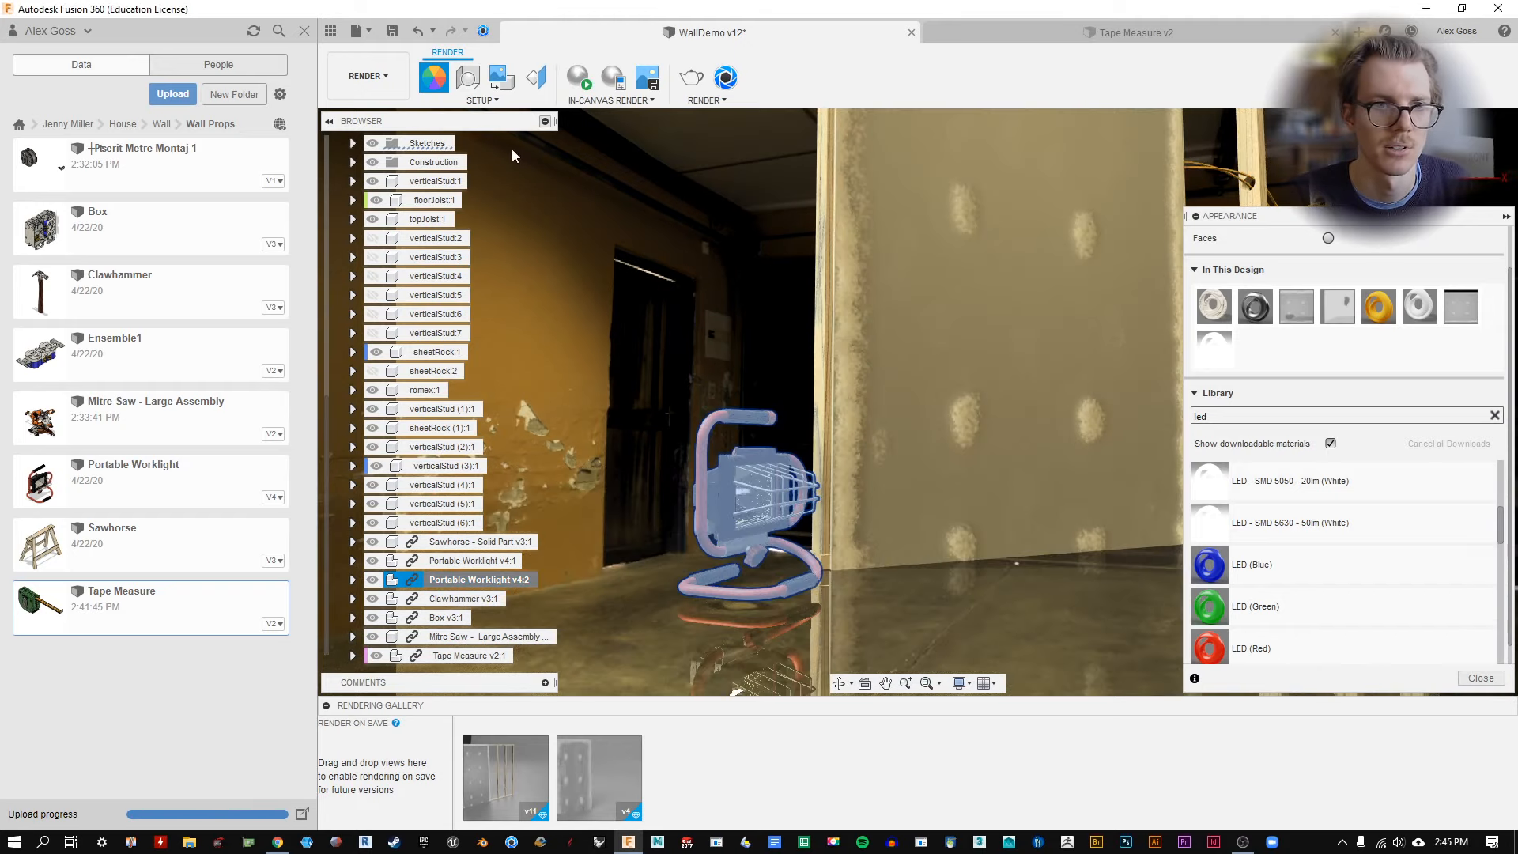
# Bring the worklight on the sawhorse into close view and undo the last change.
pyautogui.moveTo(984, 390); pyautogui.dragTo(817, 377, button='middle')
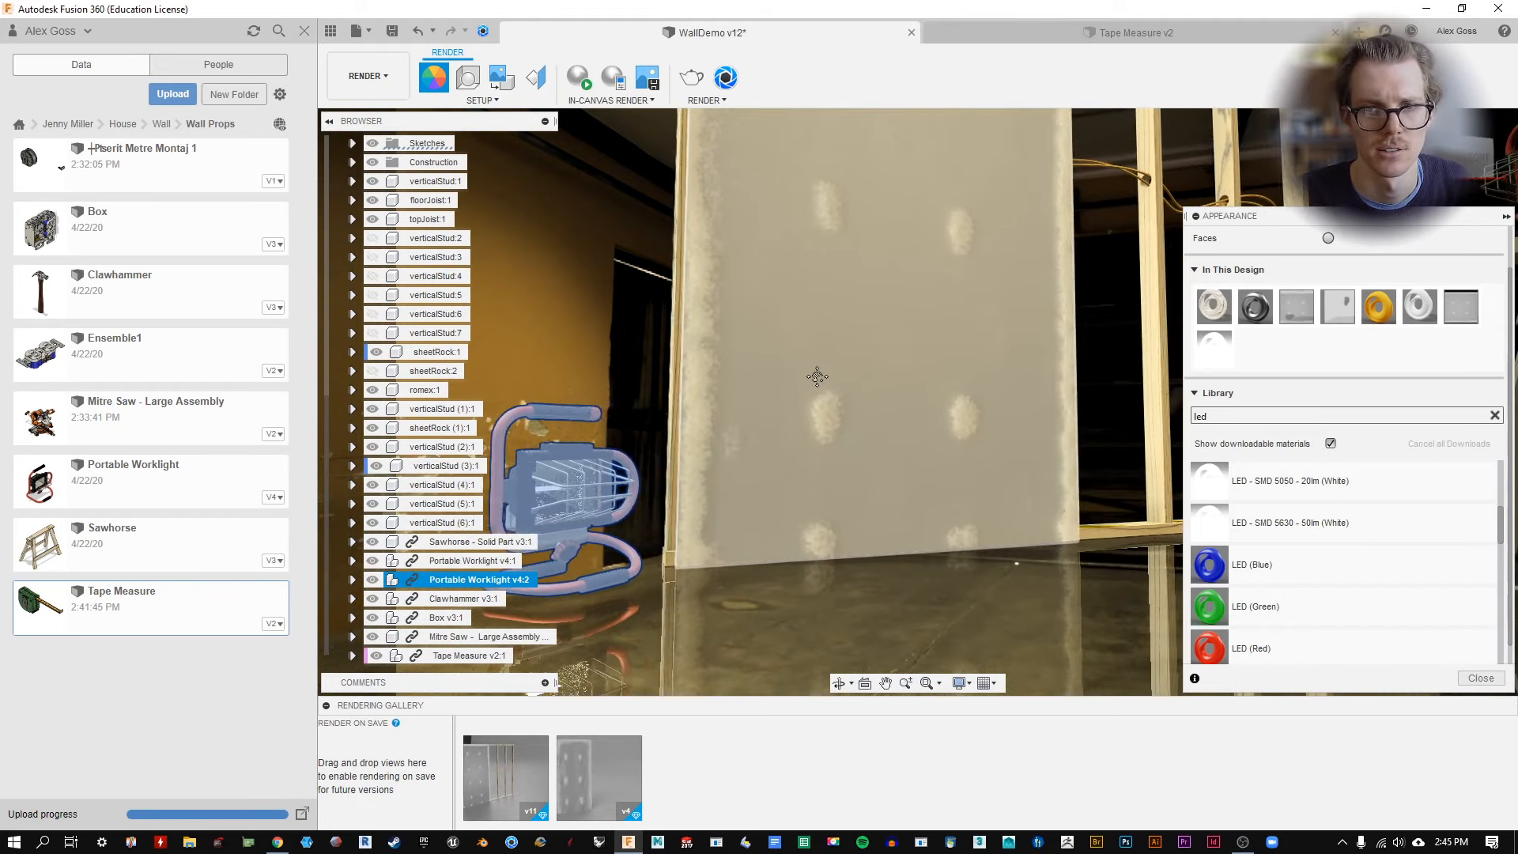
pyautogui.scroll(1, 924, 385)
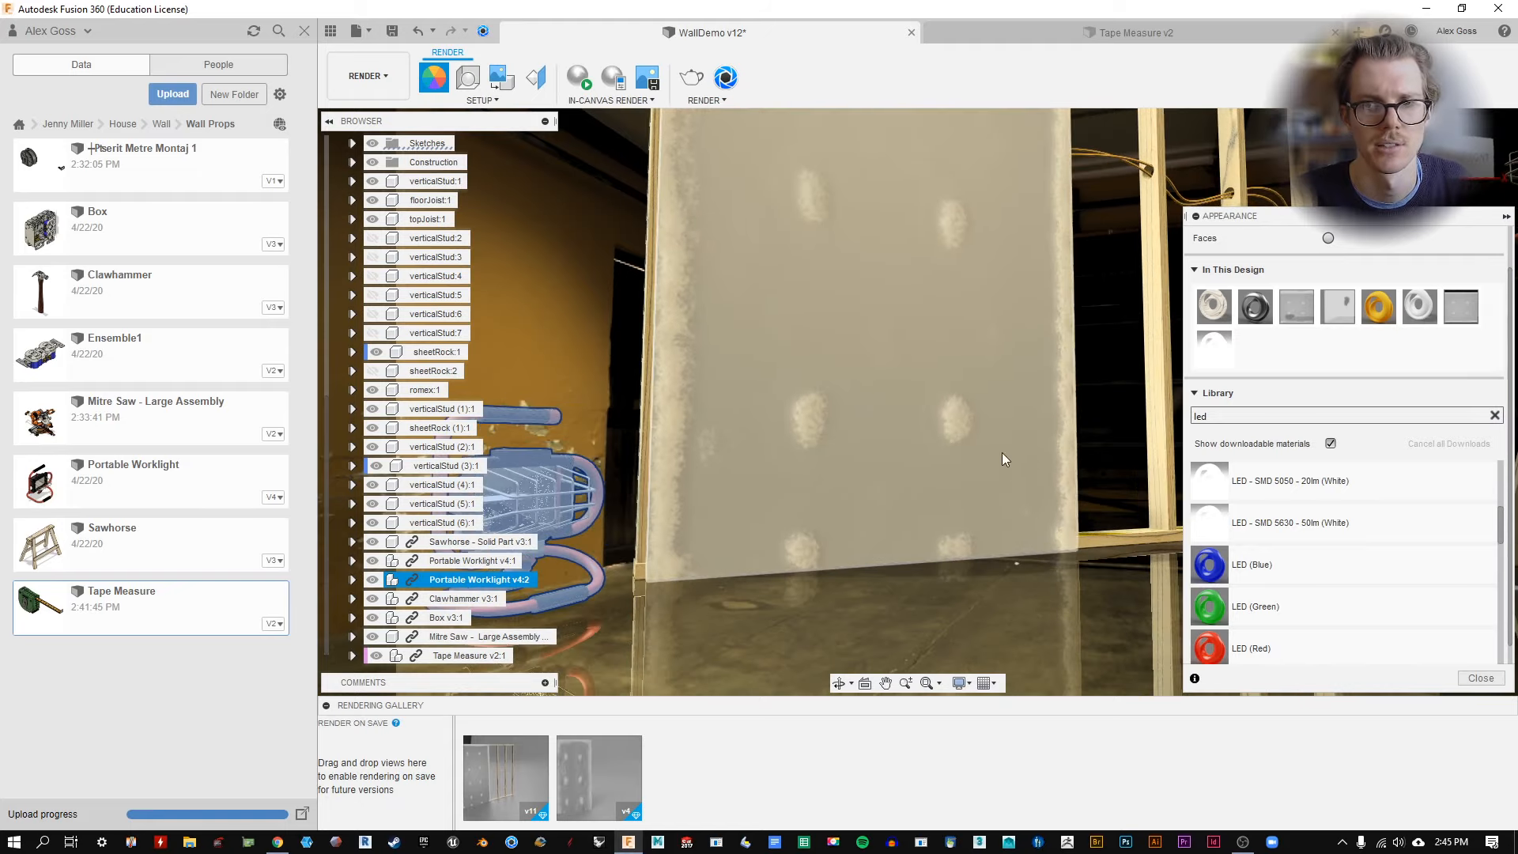
pyautogui.moveTo(998, 382); pyautogui.dragTo(783, 348, button='middle')
pyautogui.scroll(1, 785, 299)
pyautogui.scroll(4, 785, 298)
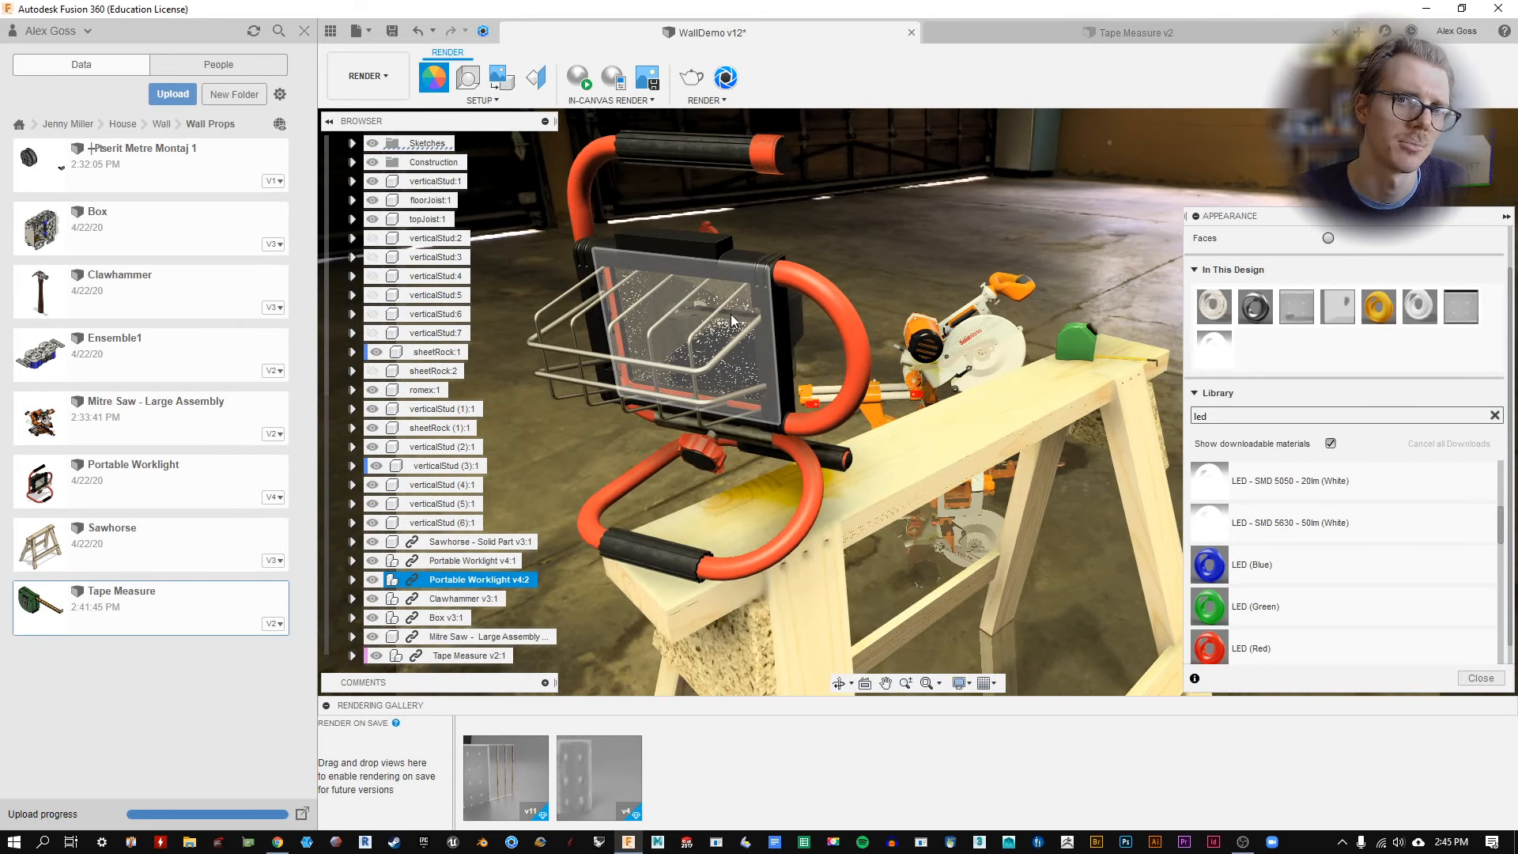
pyautogui.click(418, 32)
# Examine the floor worklight beside the drywall and its bulb from several angles and distances.
pyautogui.scroll(-3, 862, 372)
pyautogui.keyDown('shift'); pyautogui.moveTo(862, 372); pyautogui.dragTo(933, 376, button='middle'); pyautogui.keyUp('shift')
pyautogui.scroll(6, 732, 483)
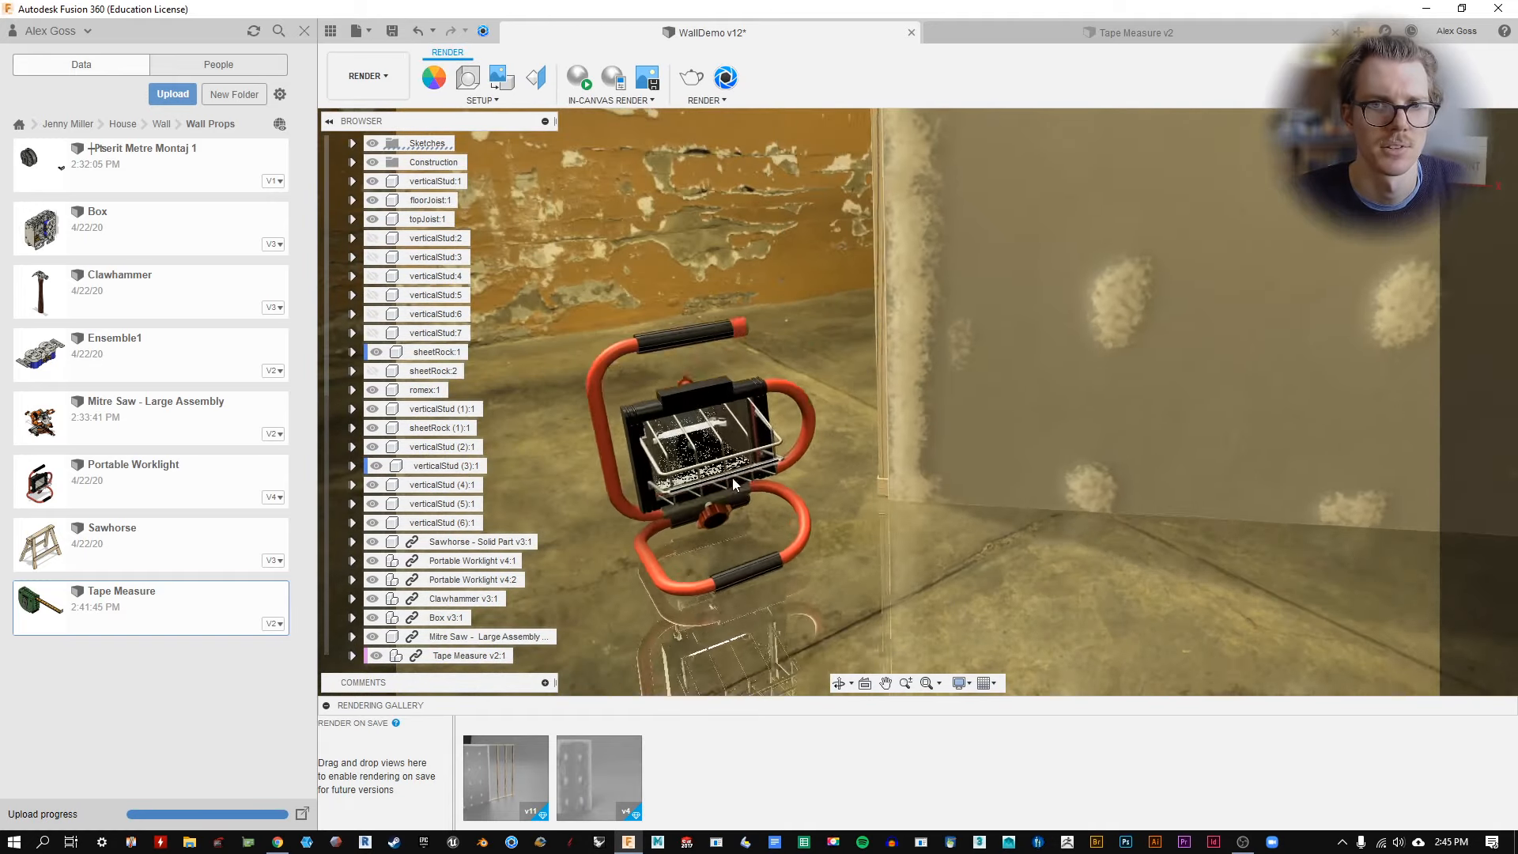
pyautogui.keyDown('shift'); pyautogui.moveTo(733, 484); pyautogui.dragTo(682, 405, button='middle'); pyautogui.keyUp('shift')
pyautogui.scroll(-3, 802, 398)
pyautogui.scroll(-2, 890, 398)
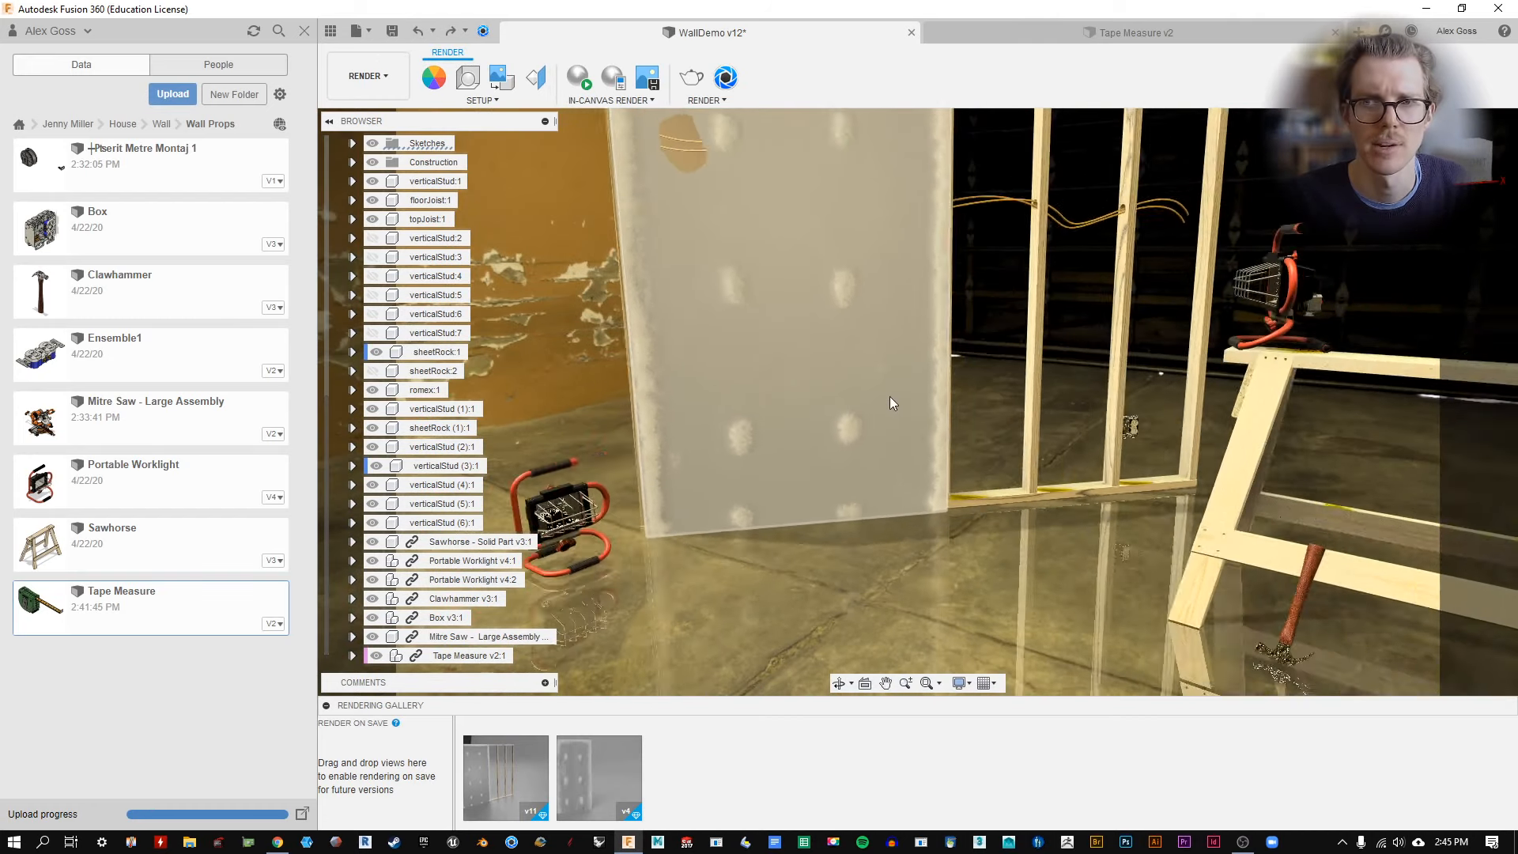
pyautogui.keyDown('shift'); pyautogui.moveTo(889, 397); pyautogui.dragTo(847, 405, button='middle'); pyautogui.keyUp('shift')
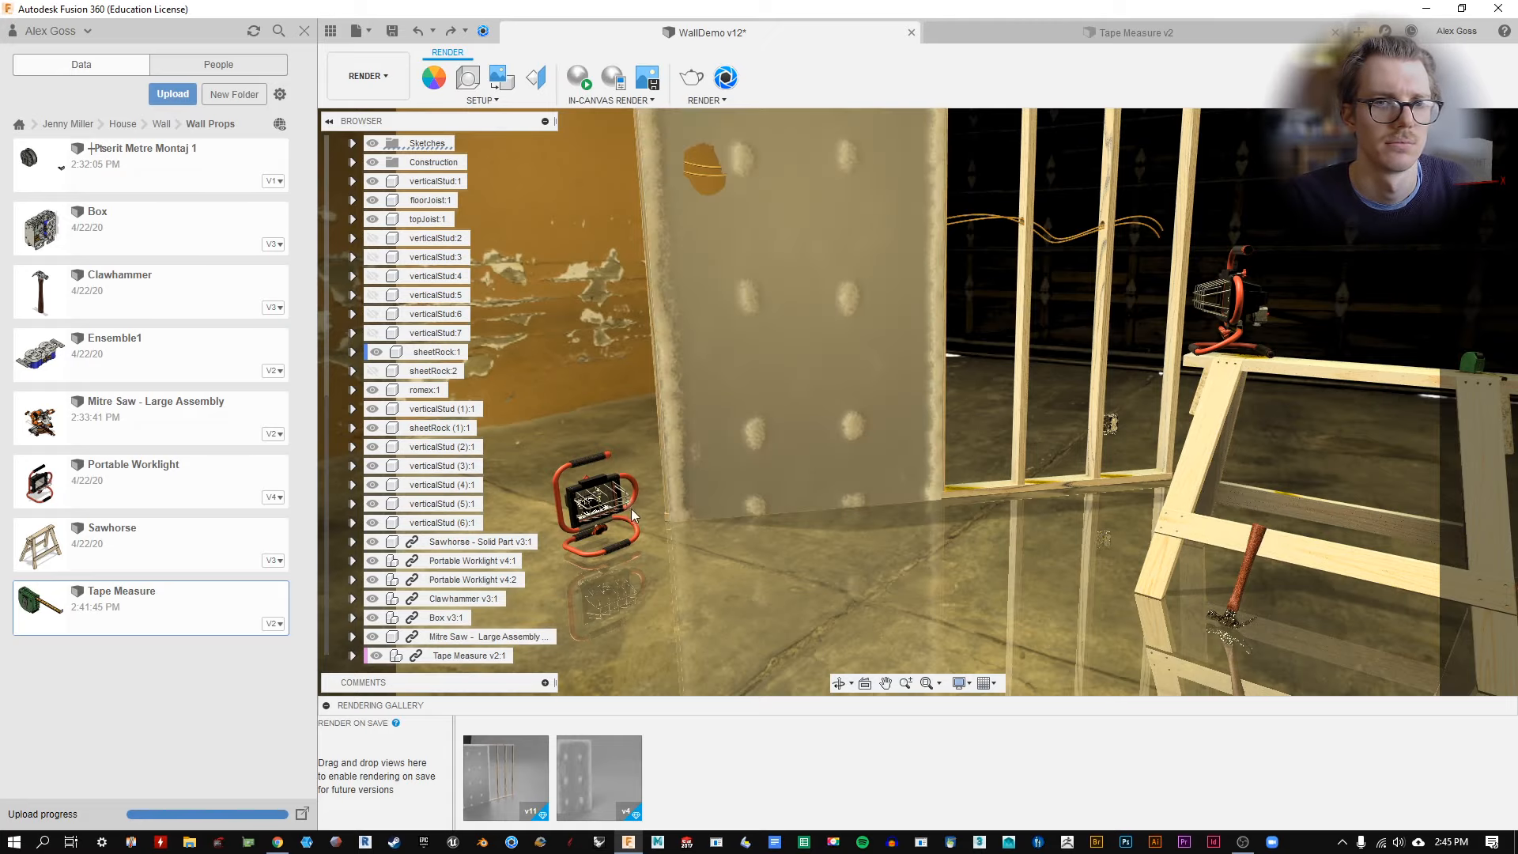
pyautogui.scroll(3, 631, 510)
pyautogui.scroll(1, 712, 511)
pyautogui.scroll(-1, 710, 512)
pyautogui.scroll(2, 533, 483)
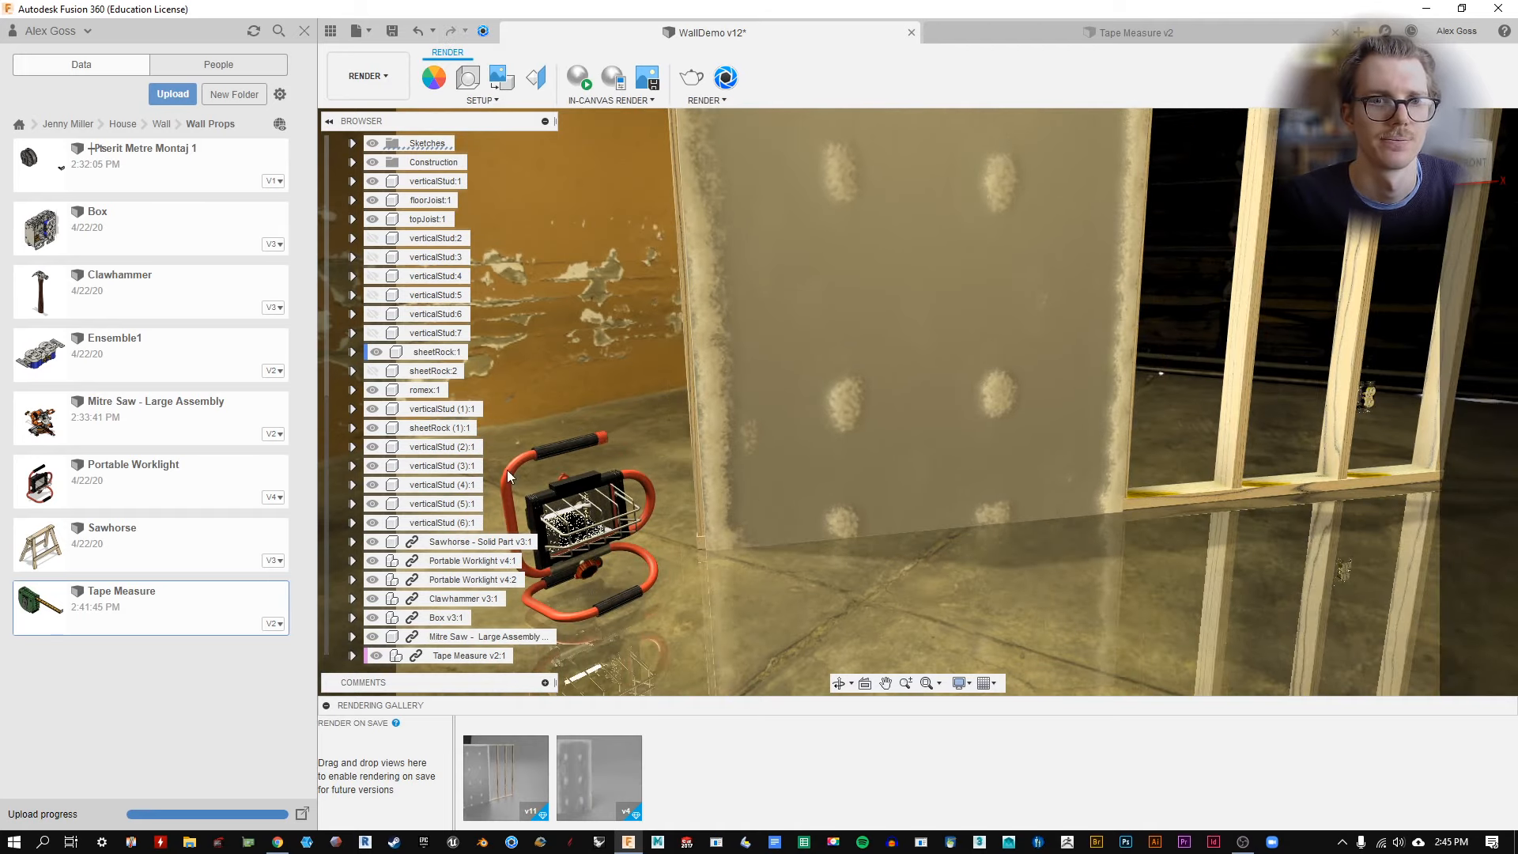
# Look through the parts of Portable Worklight v4:2 for its bulb, and collapse the component again.
pyautogui.keyDown('shift'); pyautogui.moveTo(620, 396); pyautogui.dragTo(885, 372, button='middle'); pyautogui.keyUp('shift')
pyautogui.scroll(-2, 1107, 238)
pyautogui.moveTo(1107, 237); pyautogui.dragTo(861, 297, button='middle')
pyautogui.scroll(2, 861, 297)
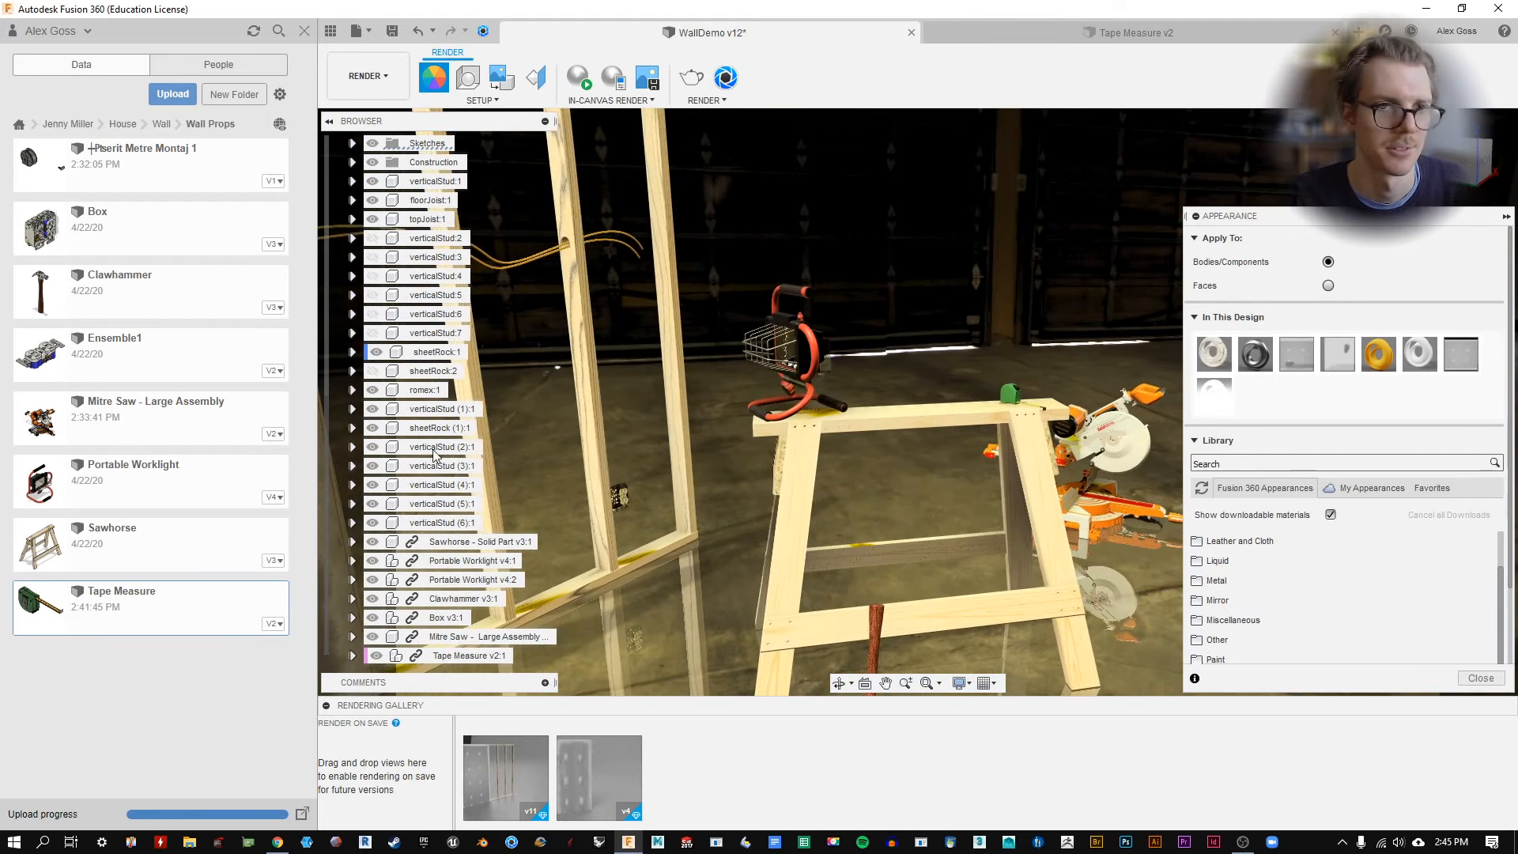
pyautogui.click(353, 581)
pyautogui.scroll(-9, 443, 592)
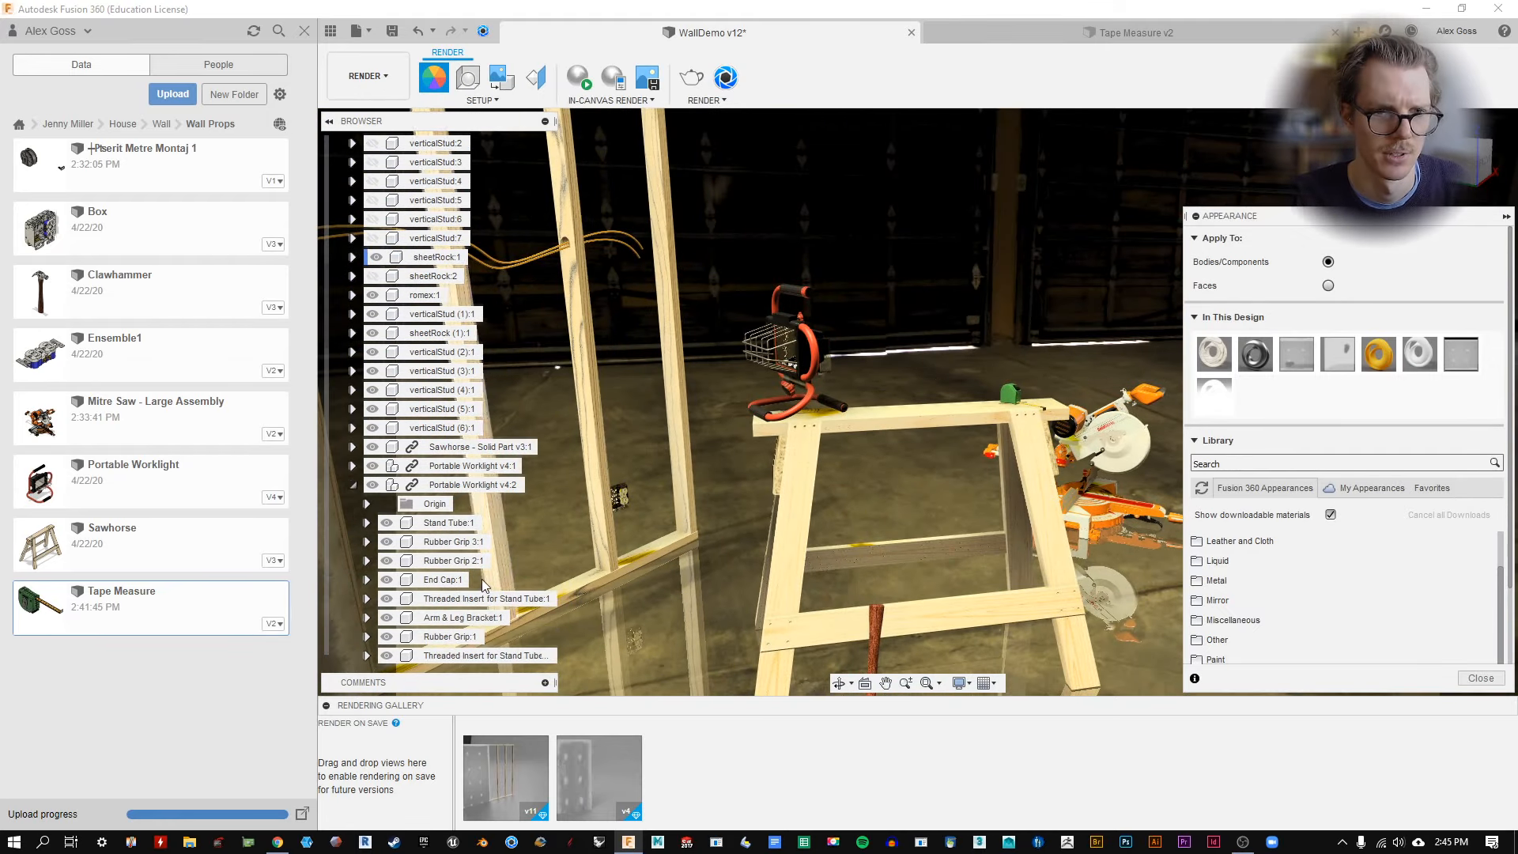
pyautogui.scroll(-5, 443, 592)
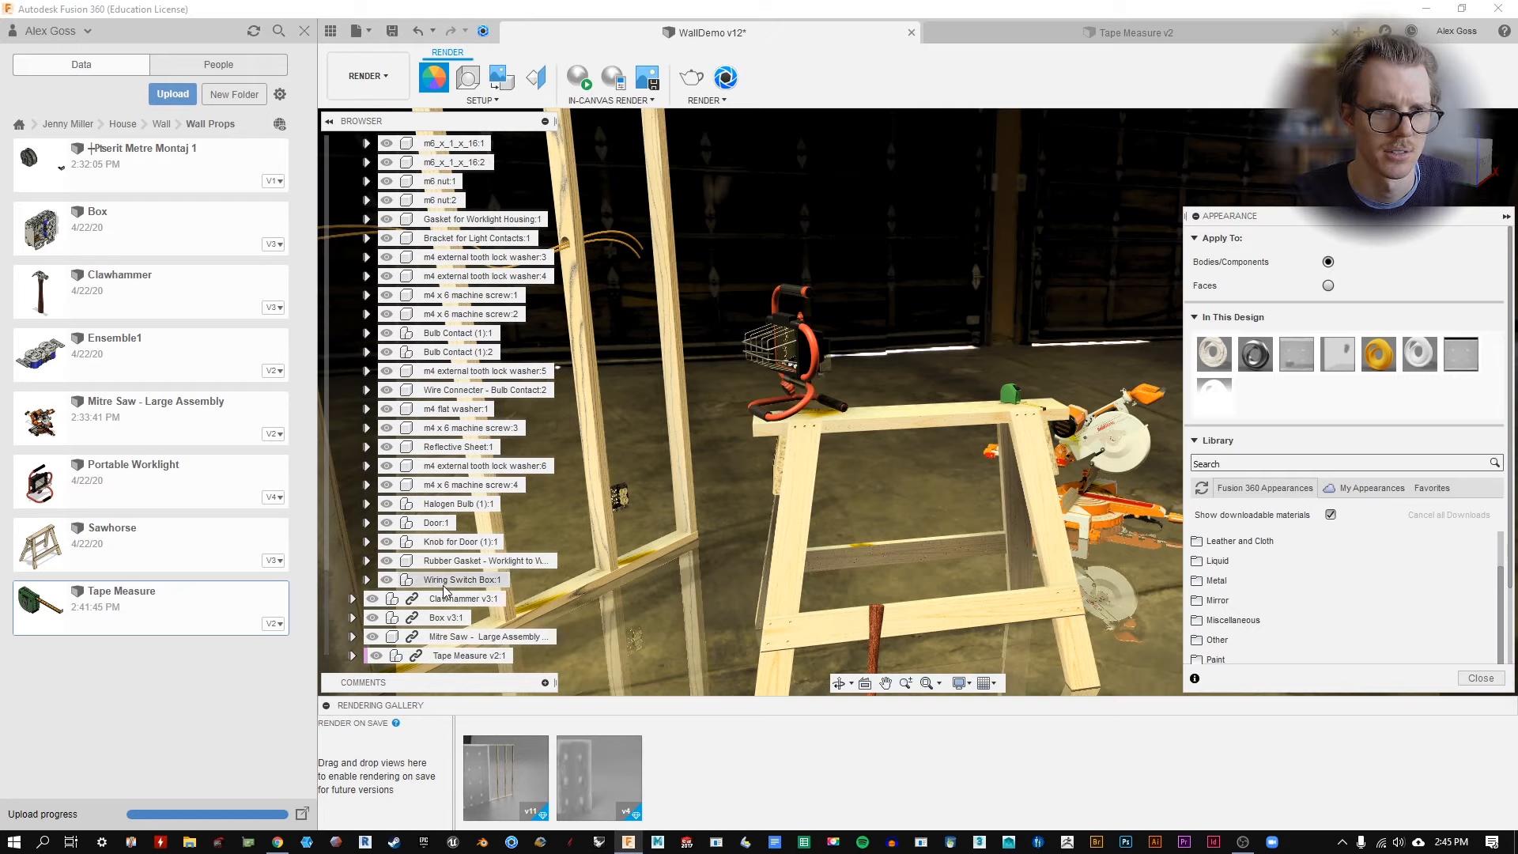
pyautogui.scroll(9, 444, 592)
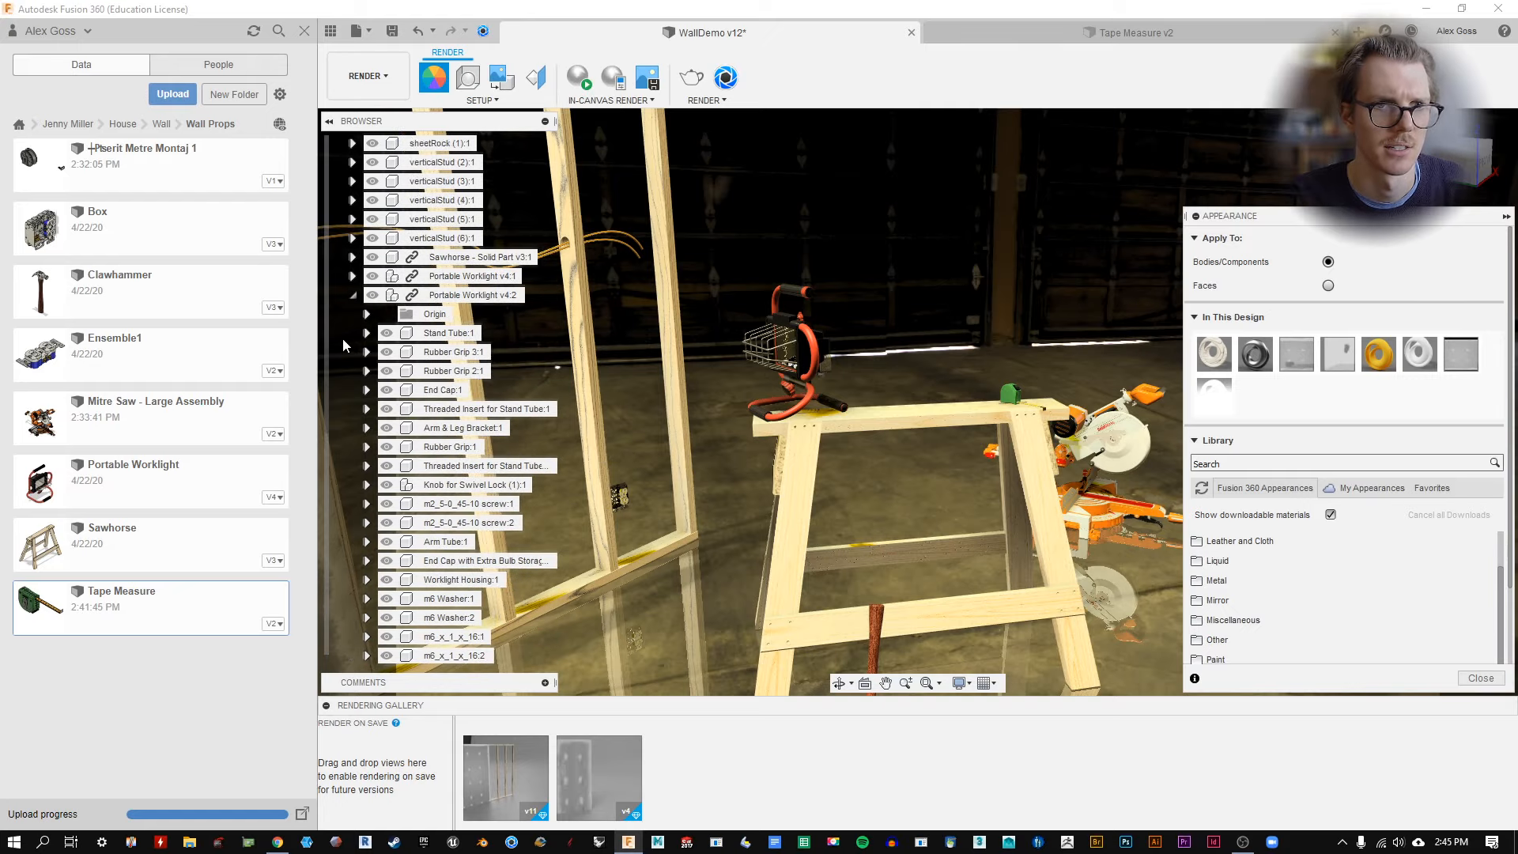
pyautogui.click(353, 296)
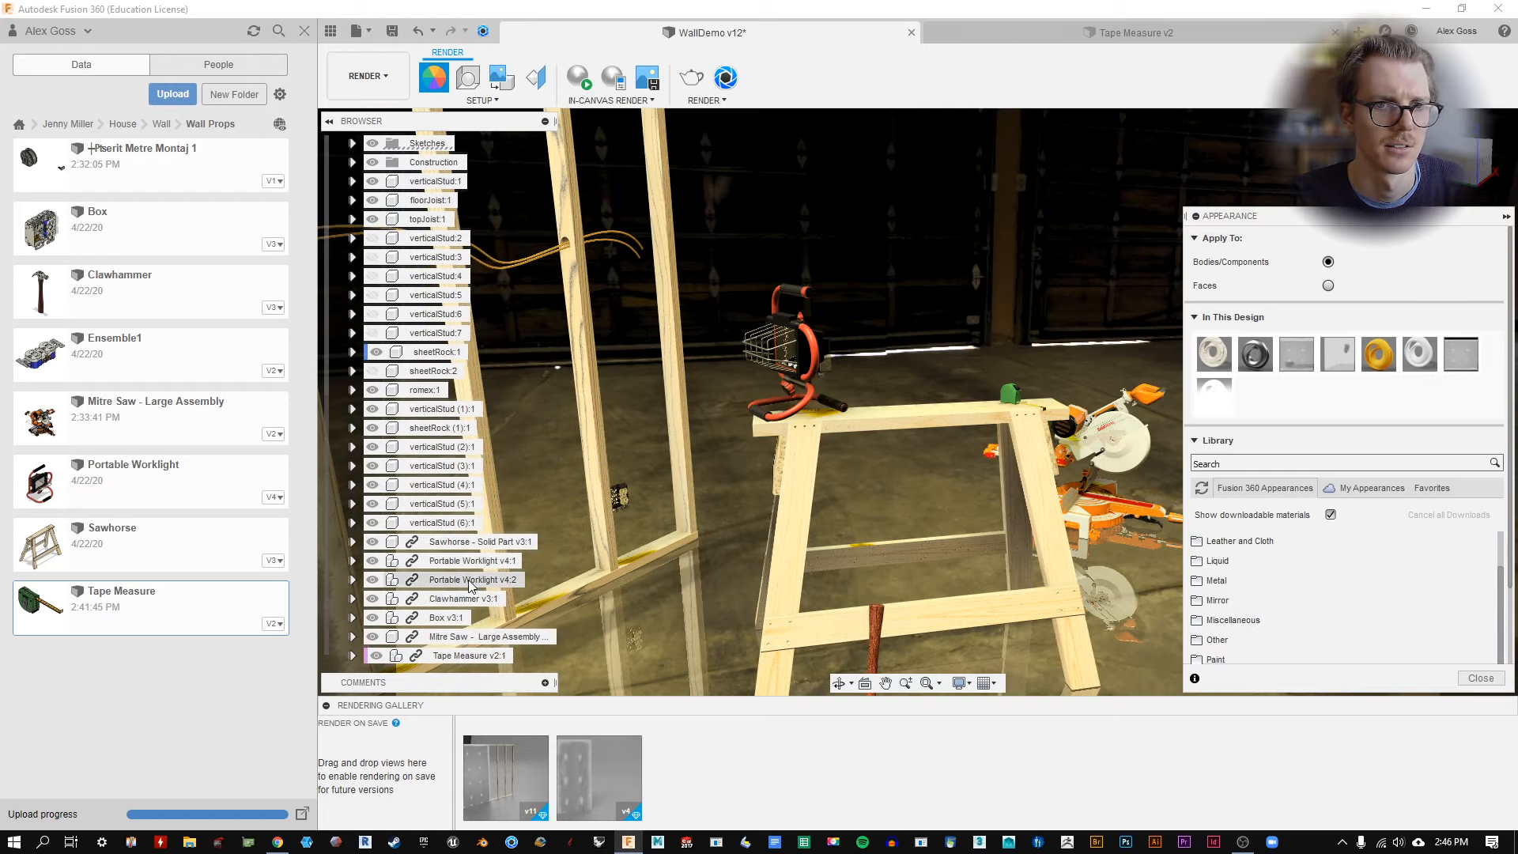
# Identify Portable Worklight v4:1 as the light on the sawhorse, expand its parts and select Halogen Bulb (1):1.
pyautogui.click(384, 560)
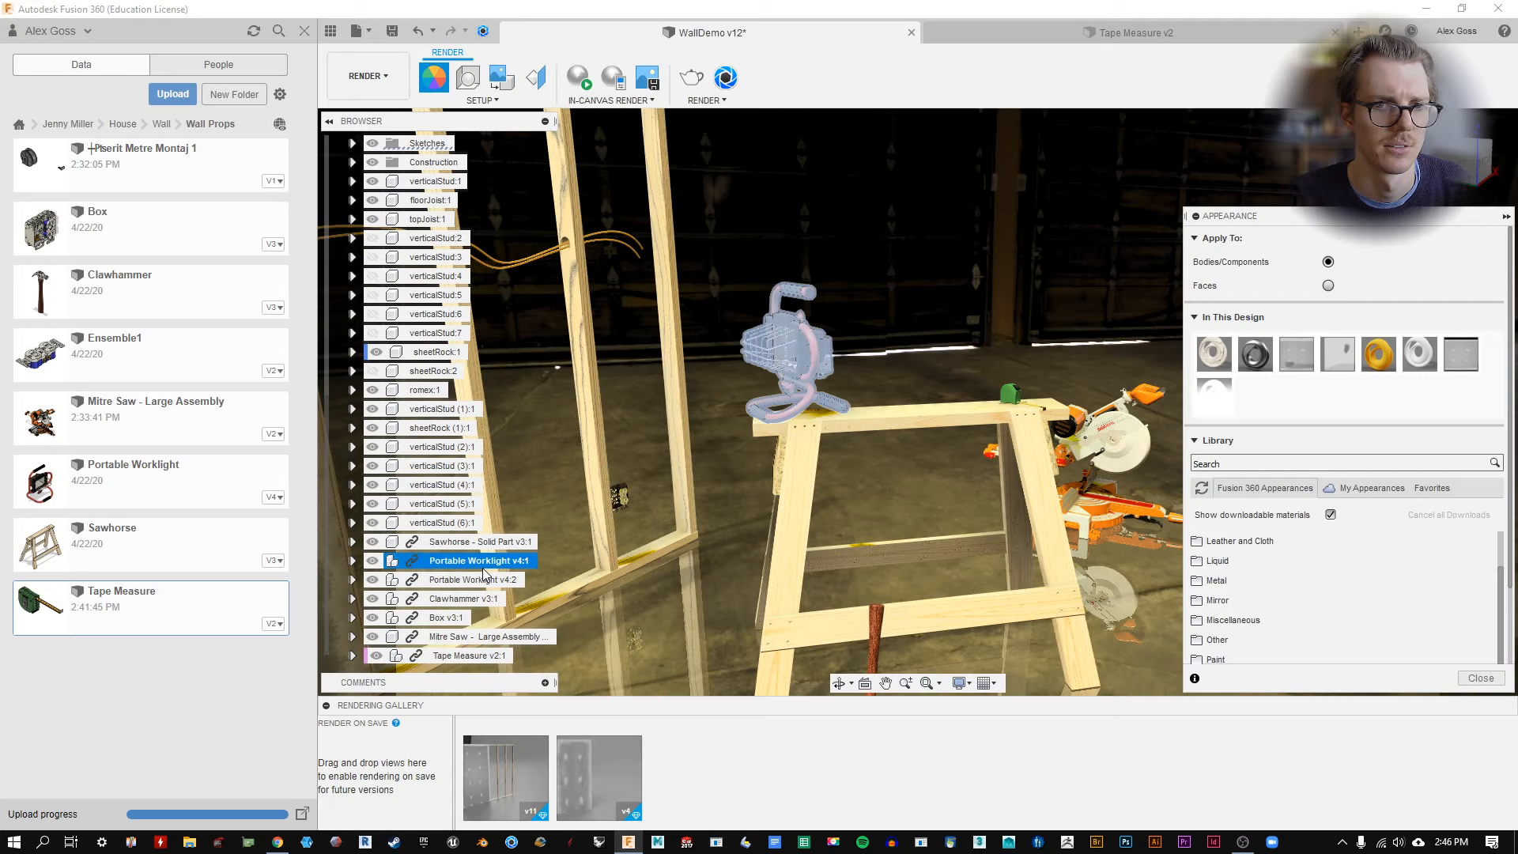
pyautogui.click(352, 561)
pyautogui.scroll(-5, 462, 582)
pyautogui.scroll(-6, 461, 581)
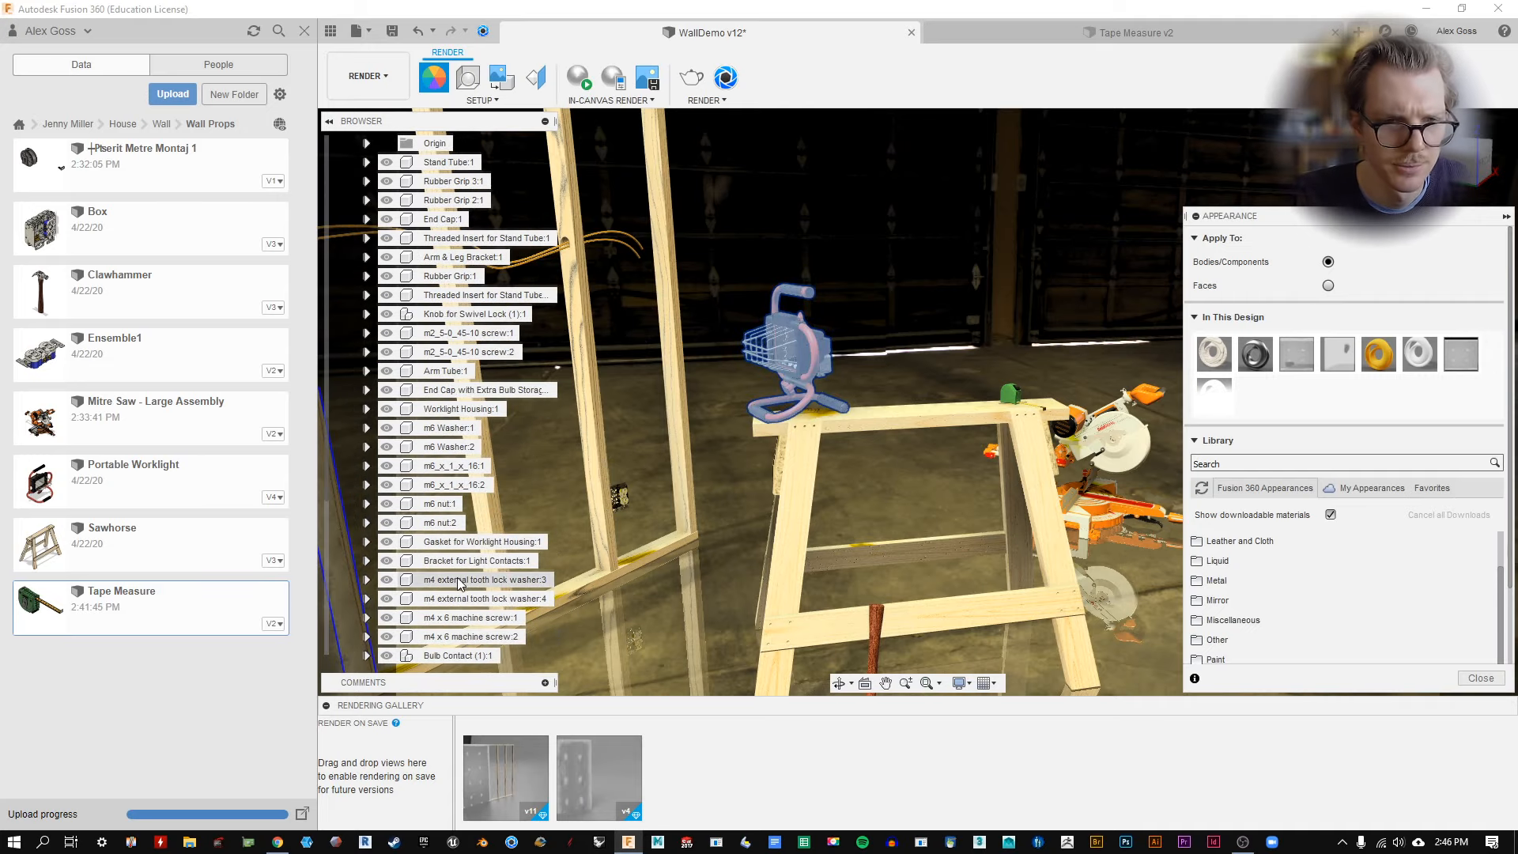
pyautogui.scroll(-3, 467, 553)
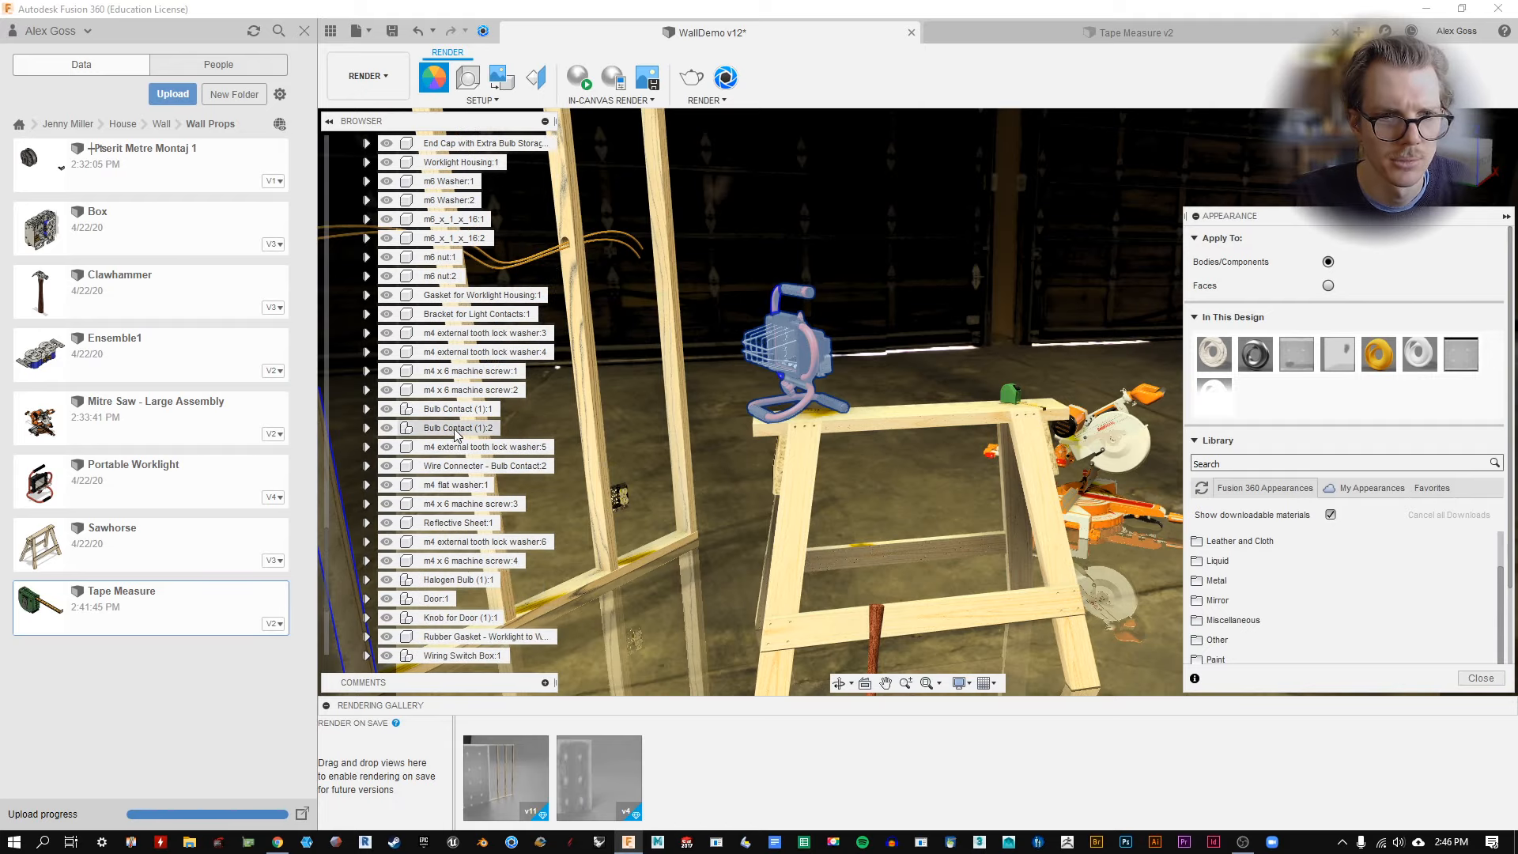
pyautogui.click(489, 578)
# Apply the white LED appearance already in this design to the halogen bulb of the sawhorse worklight.
pyautogui.keyDown('shift'); pyautogui.moveTo(633, 380); pyautogui.dragTo(775, 411, button='middle'); pyautogui.keyUp('shift')
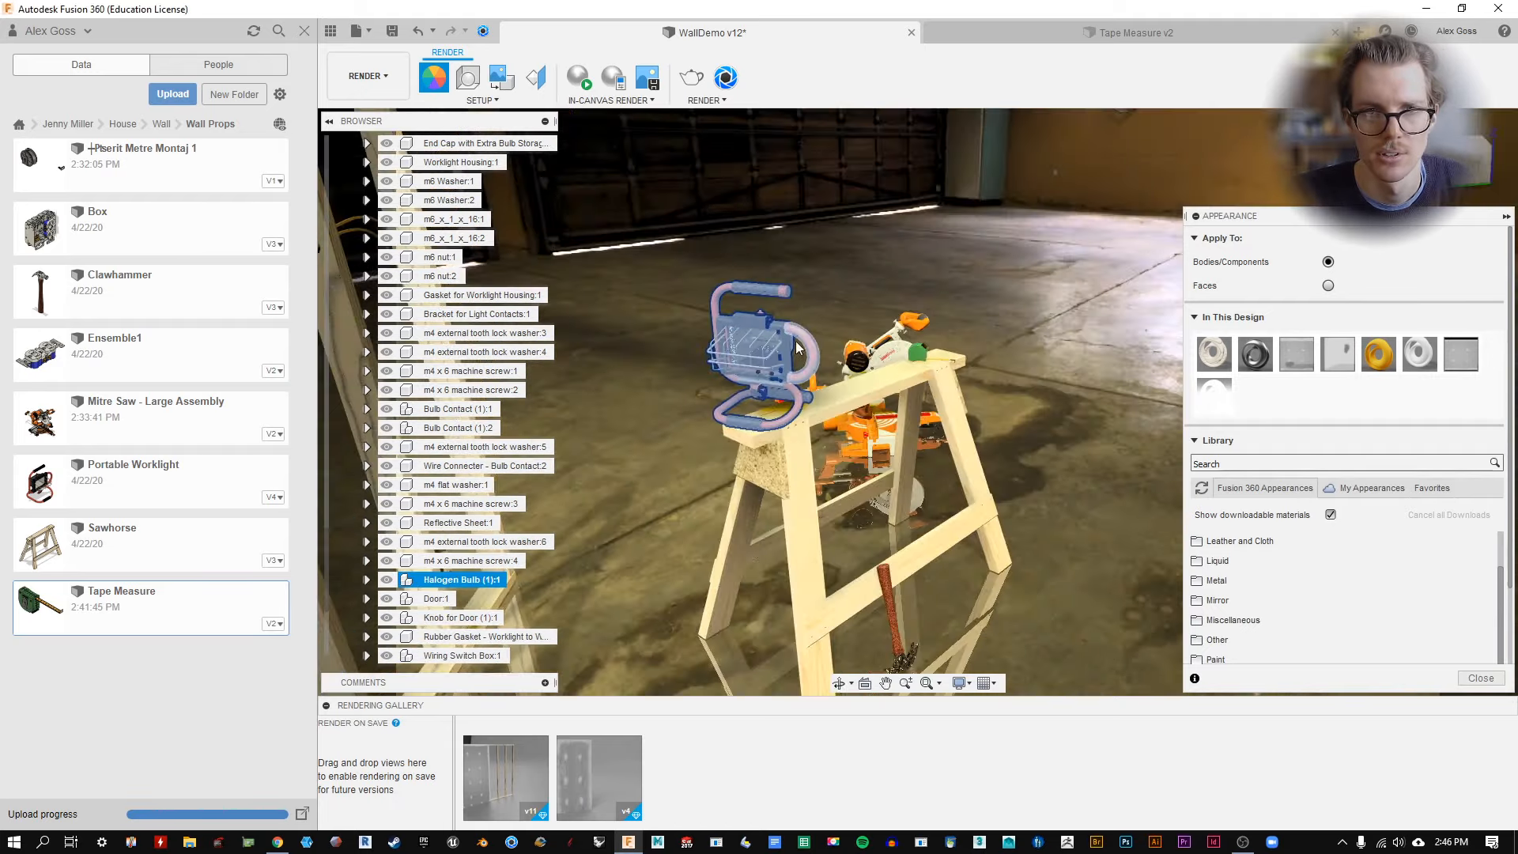
pyautogui.scroll(4, 747, 338)
pyautogui.moveTo(1214, 395); pyautogui.dragTo(490, 581)
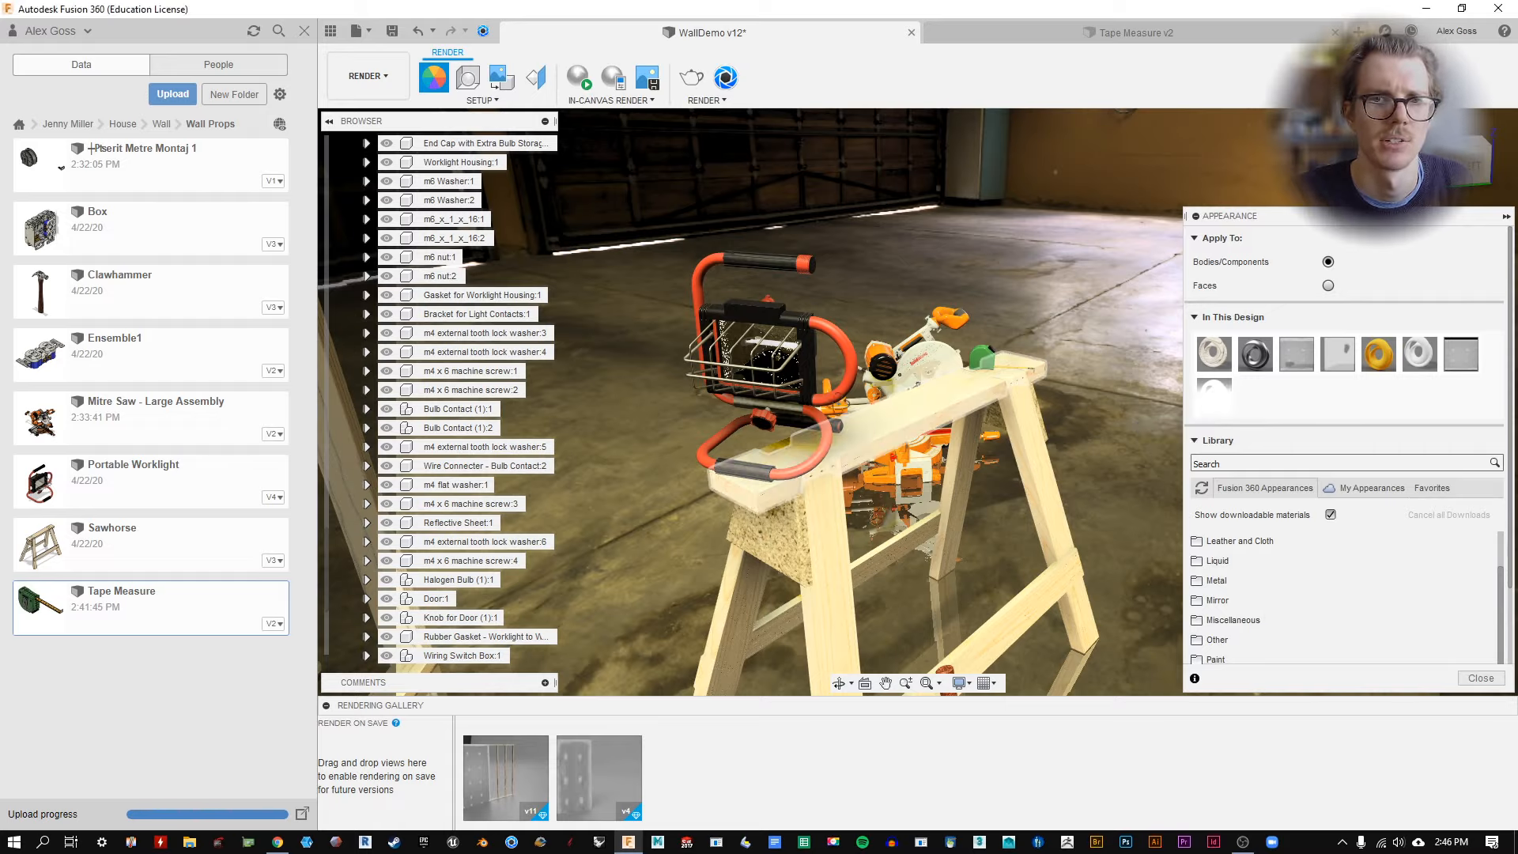
# Undo the recent appearance changes, including the glowing white material on the stud at the drywall's edge.
pyautogui.keyDown('shift'); pyautogui.moveTo(909, 419); pyautogui.dragTo(637, 326, button='middle'); pyautogui.keyUp('shift')
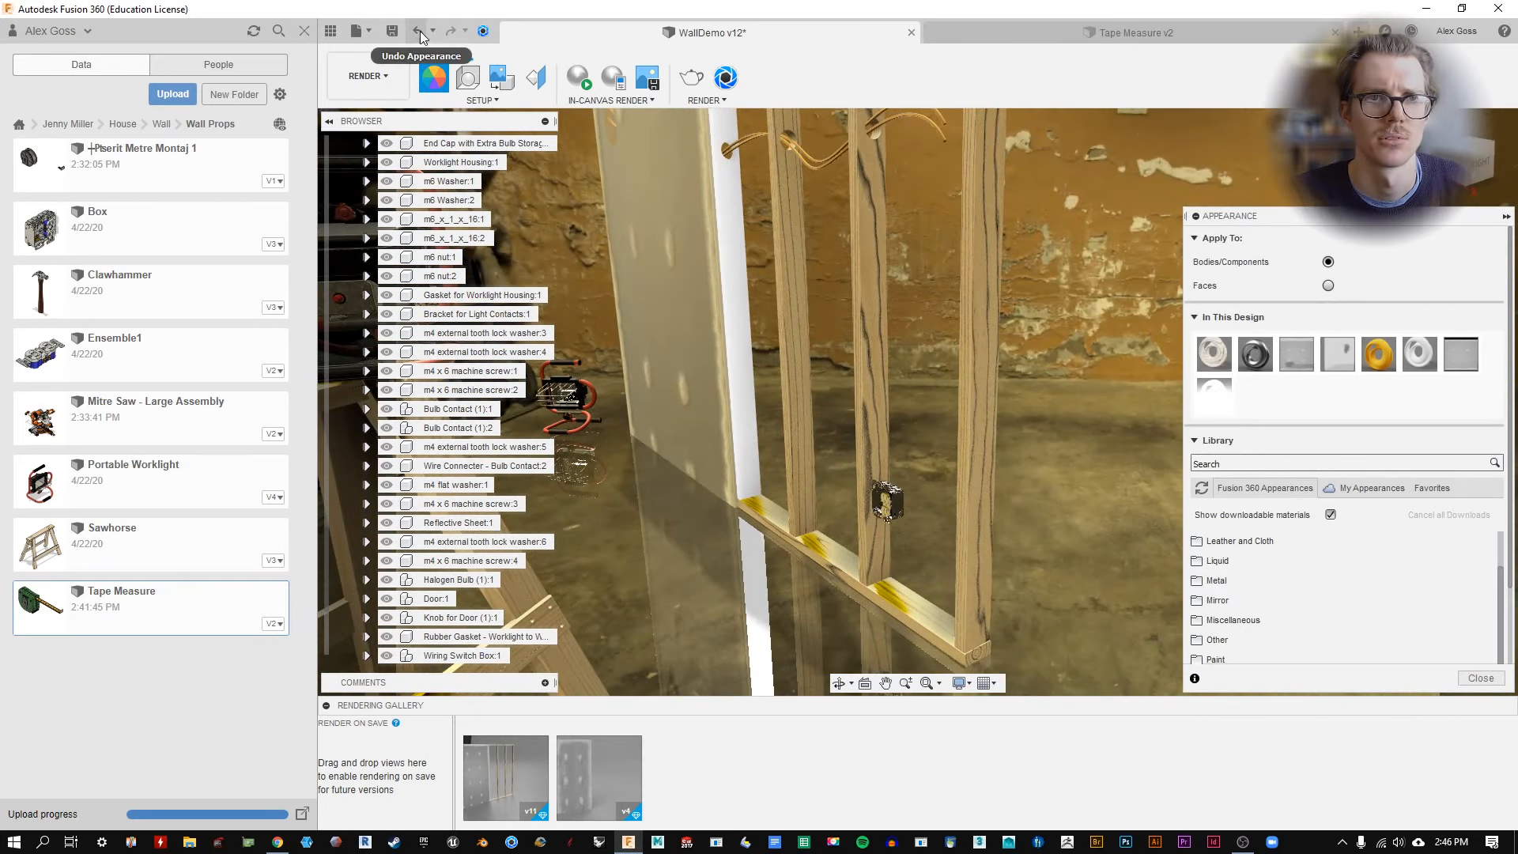
pyautogui.click(420, 36)
pyautogui.click(420, 34)
pyautogui.click(421, 34)
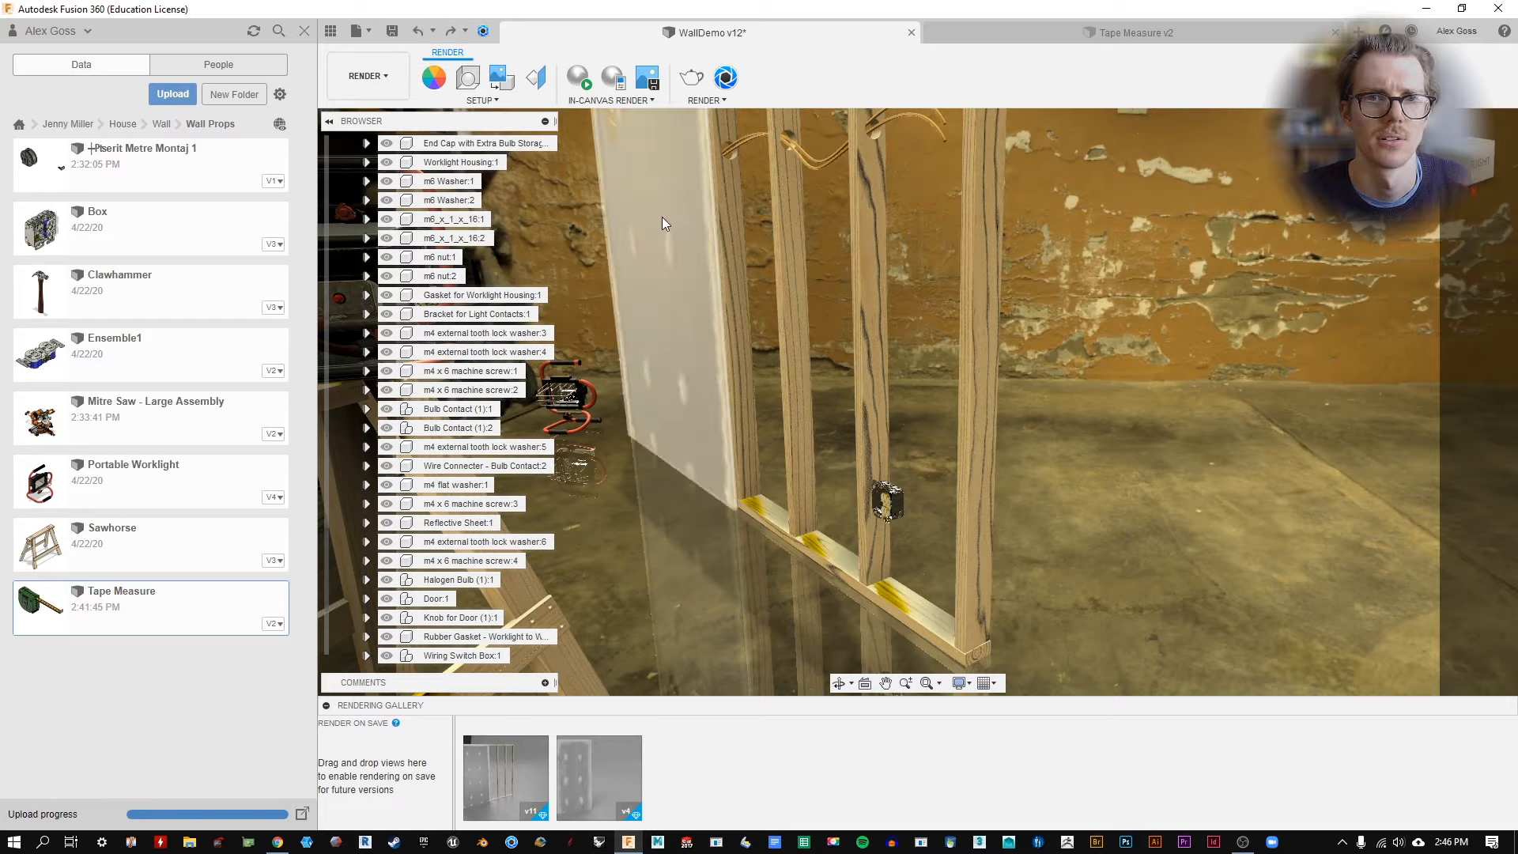
# Assign the LED - SMD 5050 - 20lm (White) appearance to Halogen Bulb (1):1 in Portable Worklight v4:1.
pyautogui.keyDown('shift'); pyautogui.moveTo(664, 227); pyautogui.dragTo(987, 206, button='middle'); pyautogui.keyUp('shift')
pyautogui.scroll(5, 1098, 228)
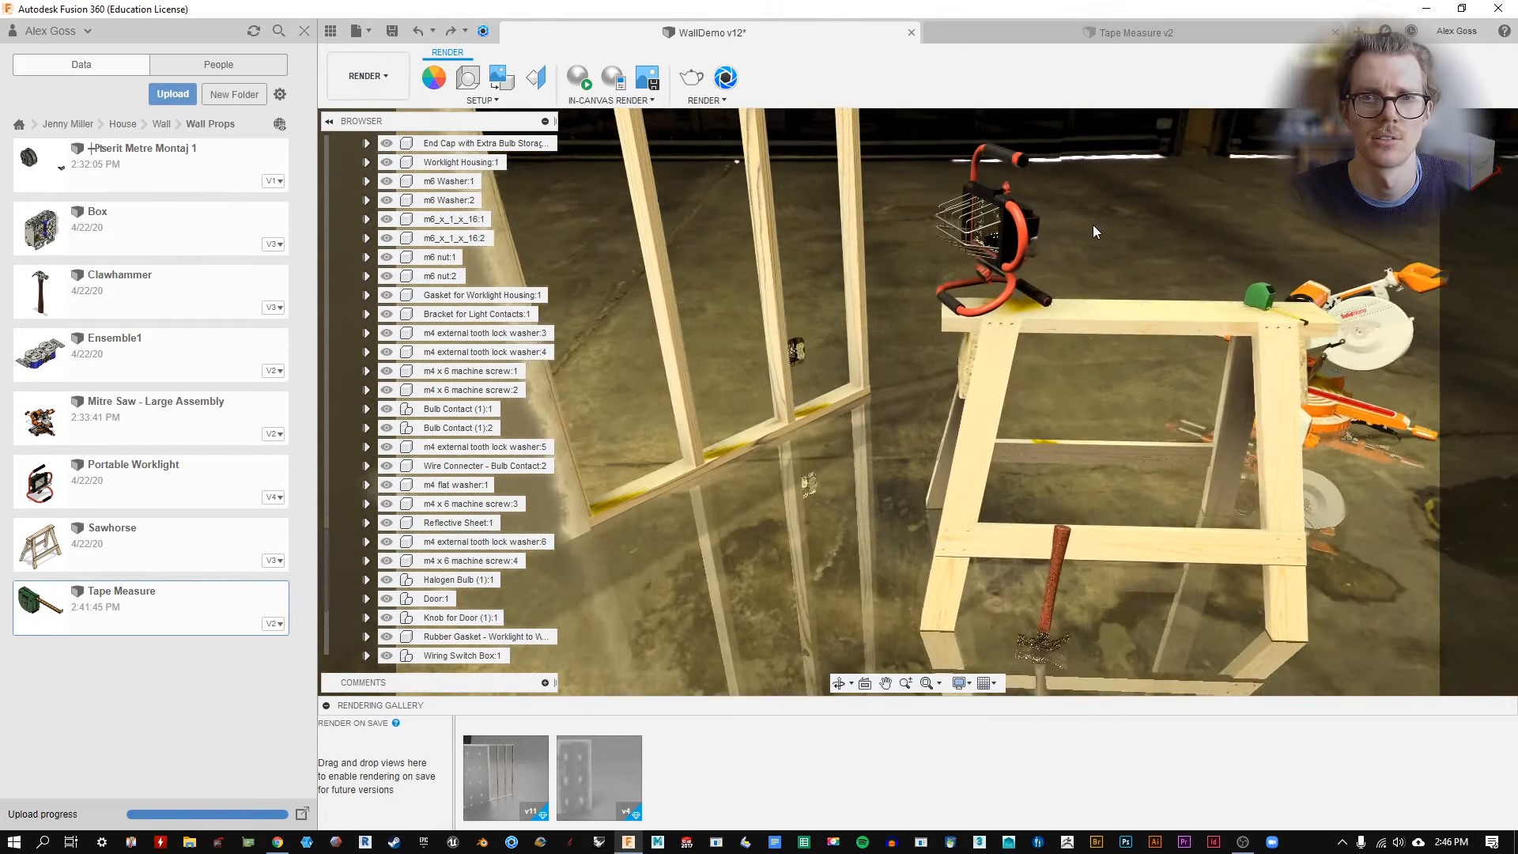
pyautogui.keyDown('shift'); pyautogui.moveTo(1095, 230); pyautogui.dragTo(1129, 229, button='middle'); pyautogui.keyUp('shift')
pyautogui.moveTo(931, 303); pyautogui.dragTo(926, 300, button='middle')
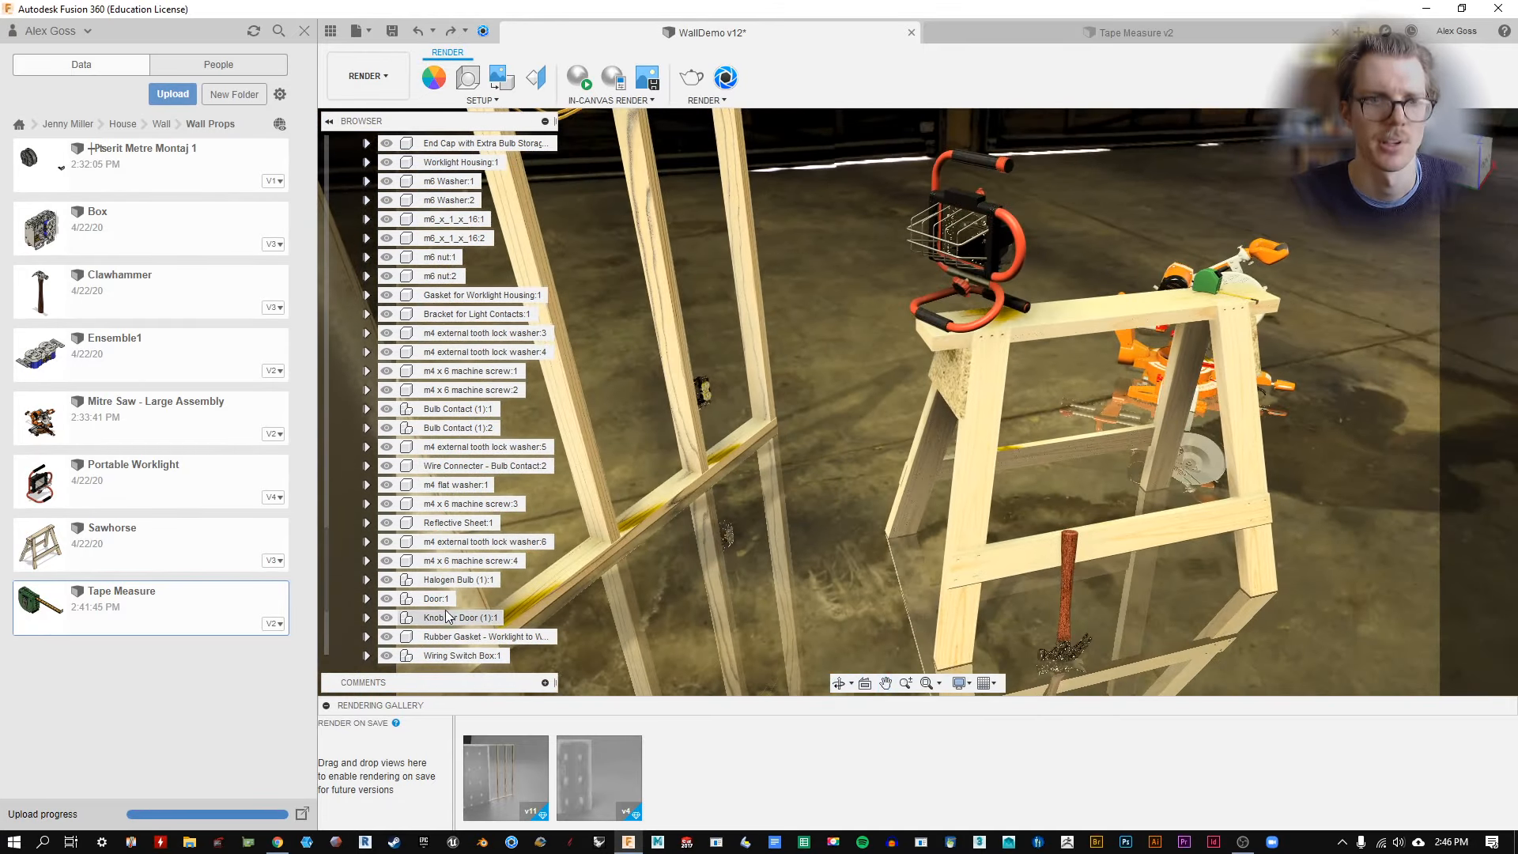
pyautogui.click(462, 582)
pyautogui.click(432, 79)
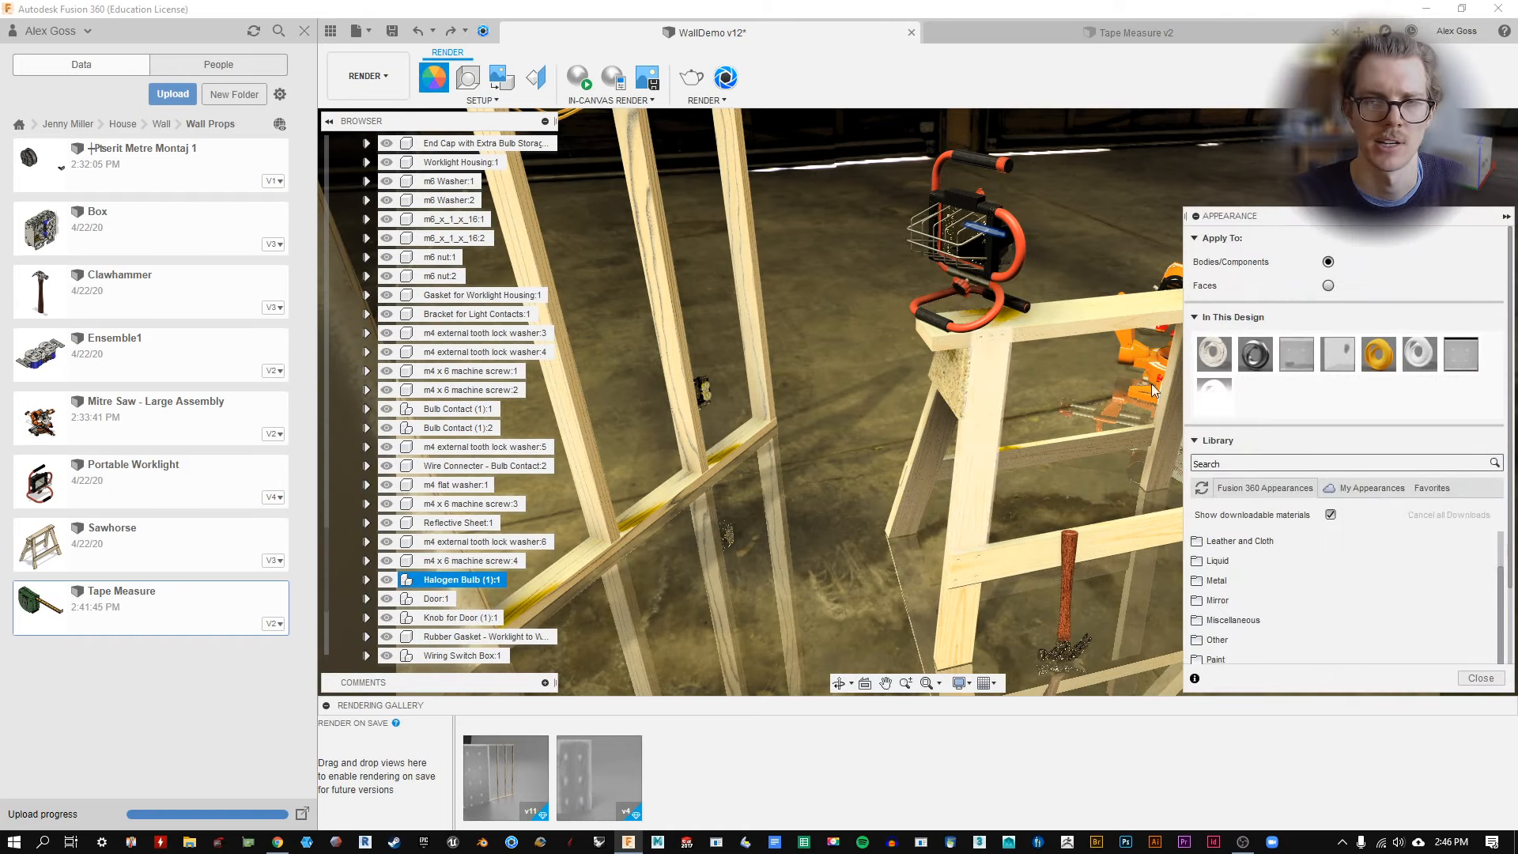
pyautogui.moveTo(1214, 396); pyautogui.dragTo(441, 584)
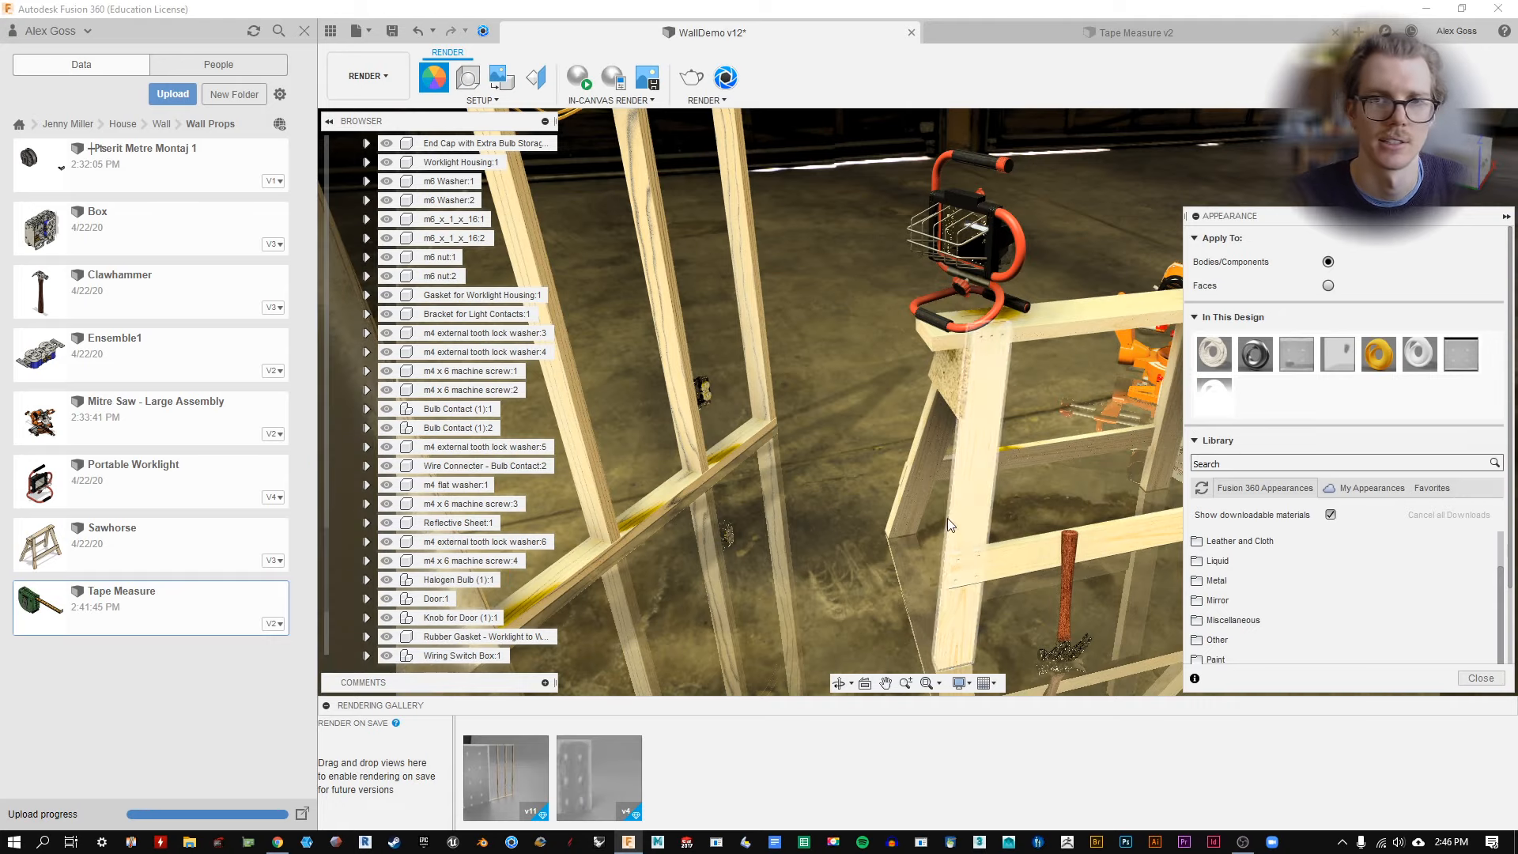
# Hide the project data, collapse the worklight's parts and restore the named view Render 4-24.
pyautogui.scroll(-2, 678, 560)
pyautogui.keyDown('shift'); pyautogui.moveTo(678, 561); pyautogui.dragTo(798, 498, button='middle'); pyautogui.keyUp('shift')
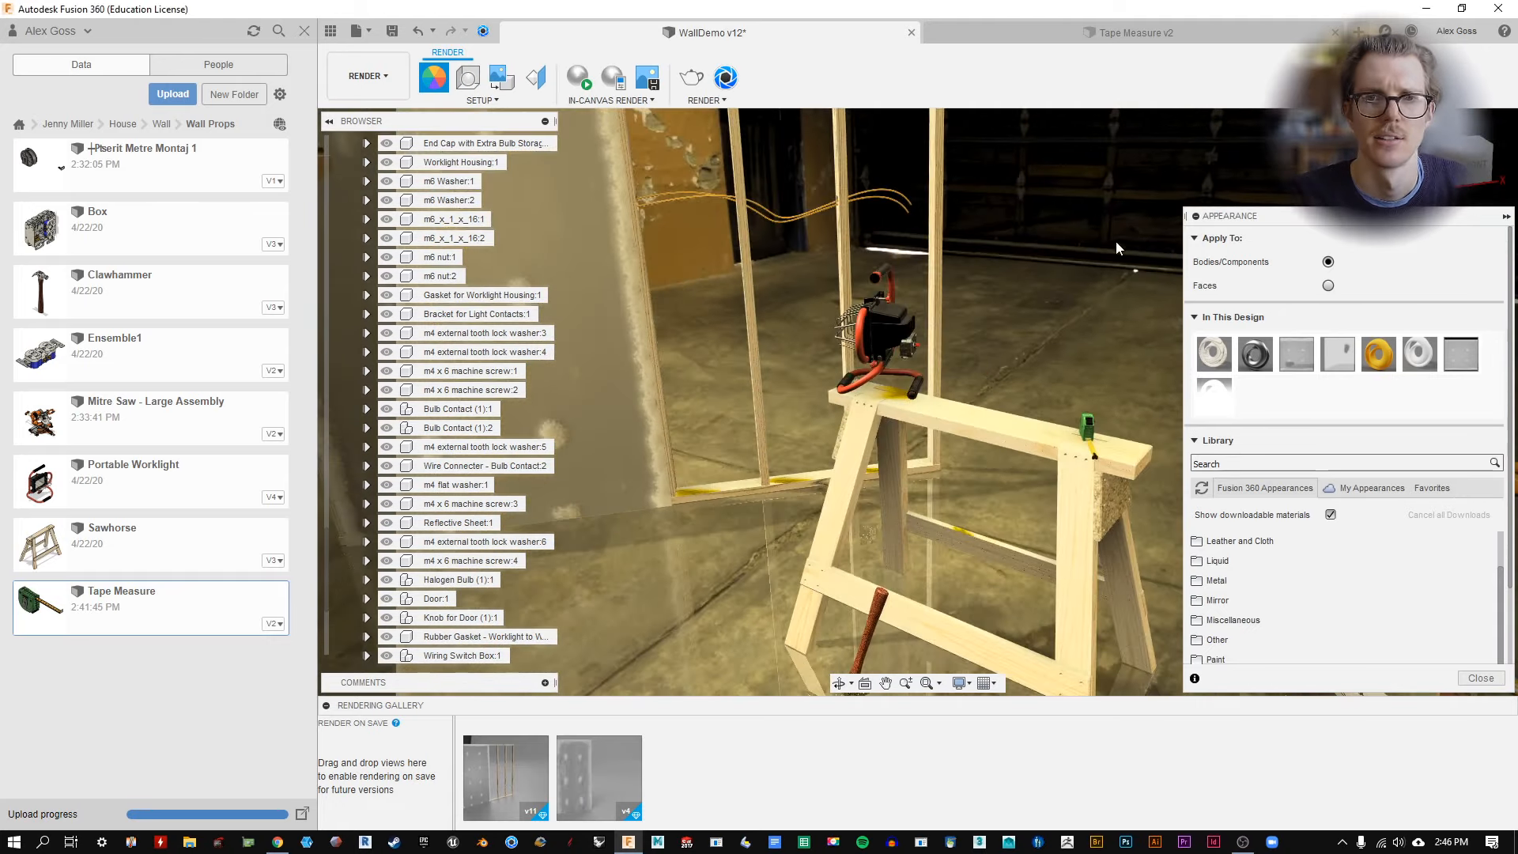
pyautogui.click(304, 30)
pyautogui.scroll(10, 52, 192)
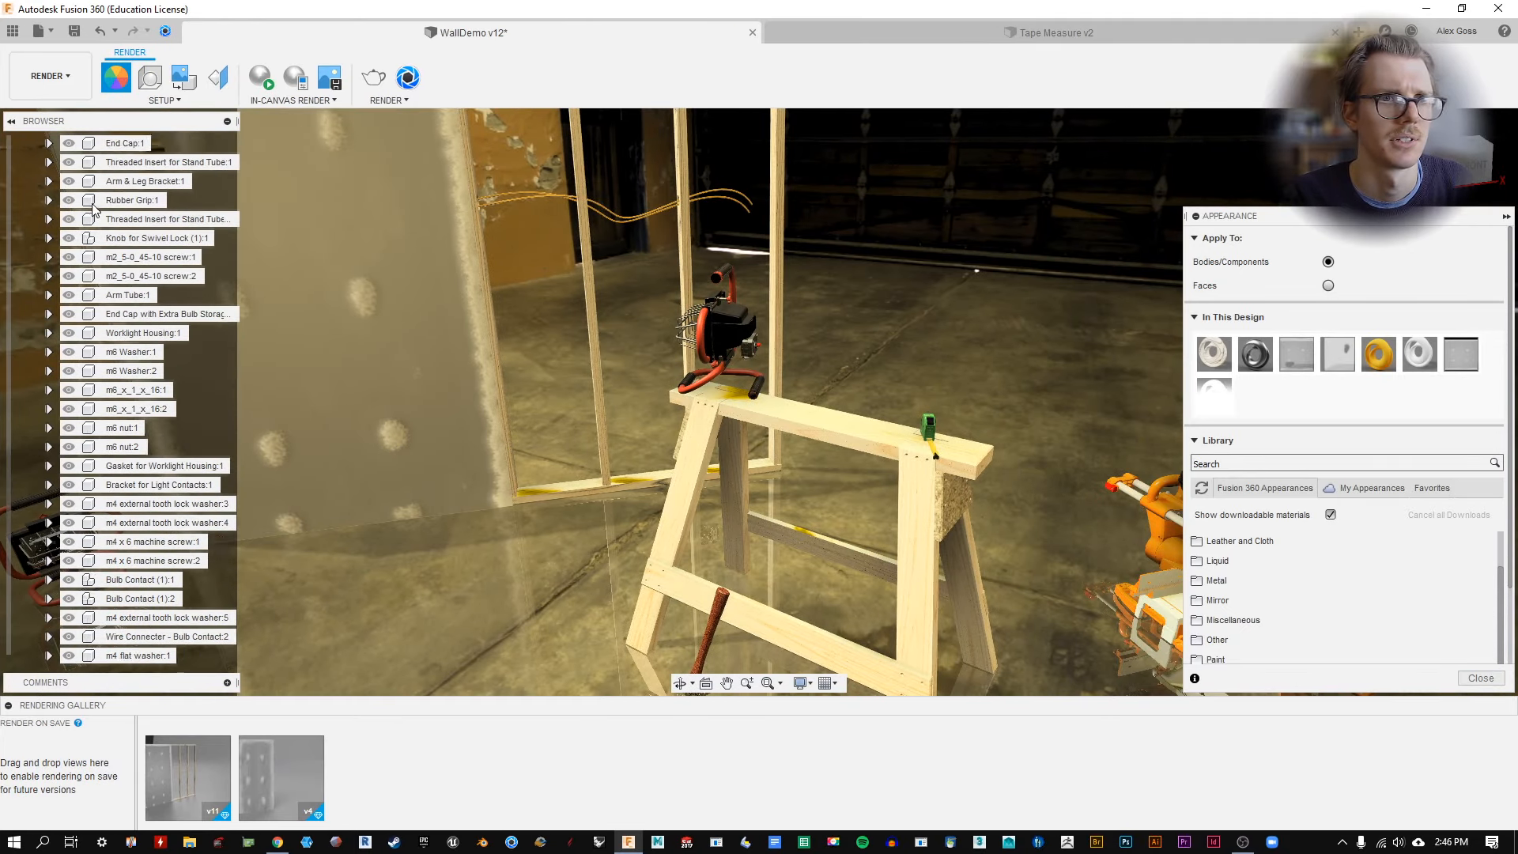
pyautogui.click(35, 182)
pyautogui.scroll(5, 94, 334)
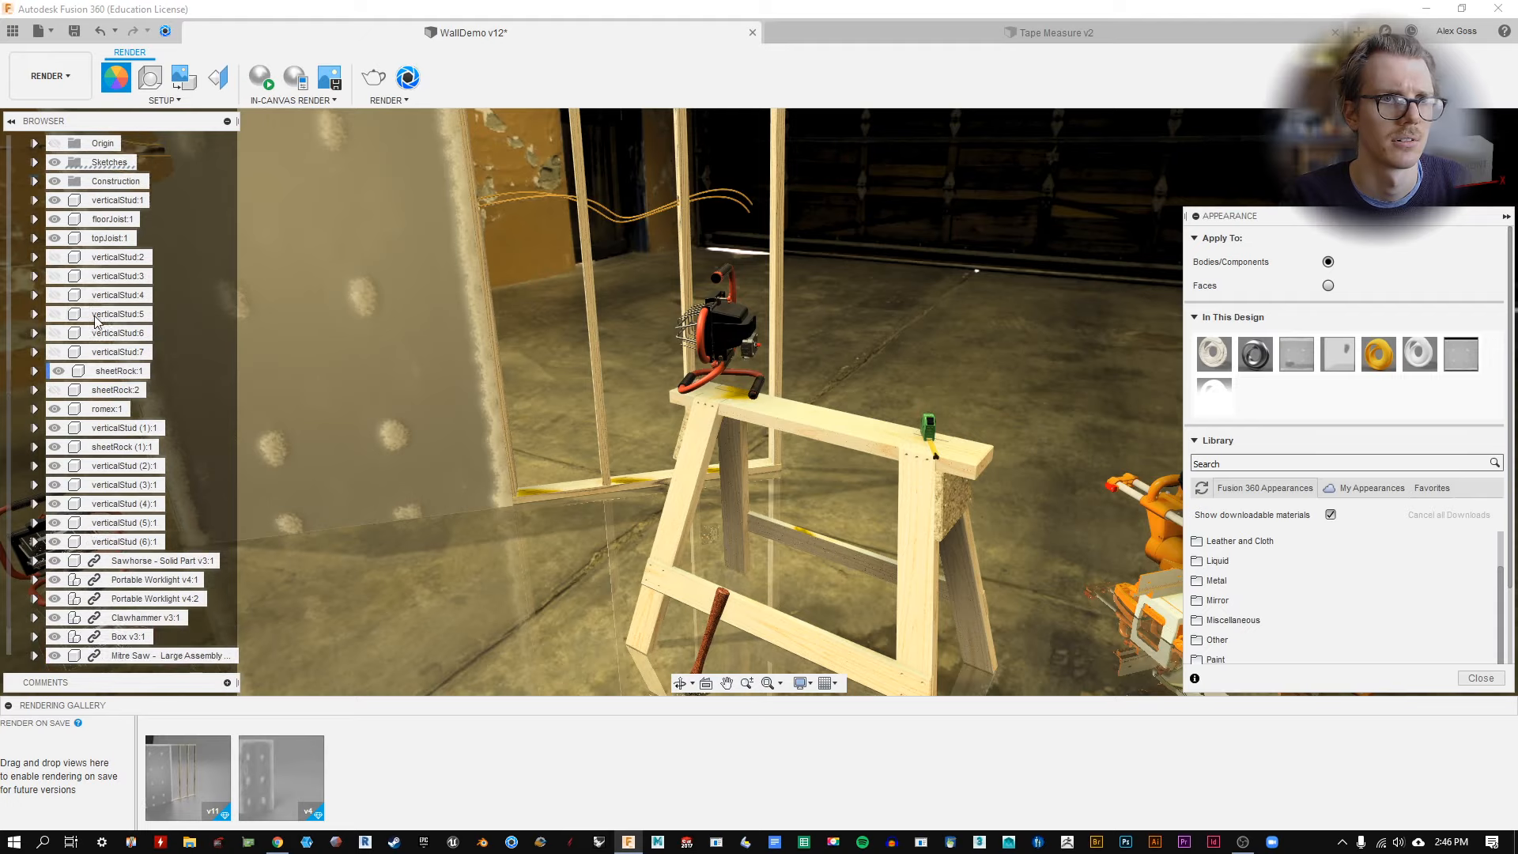
pyautogui.doubleClick(93, 282)
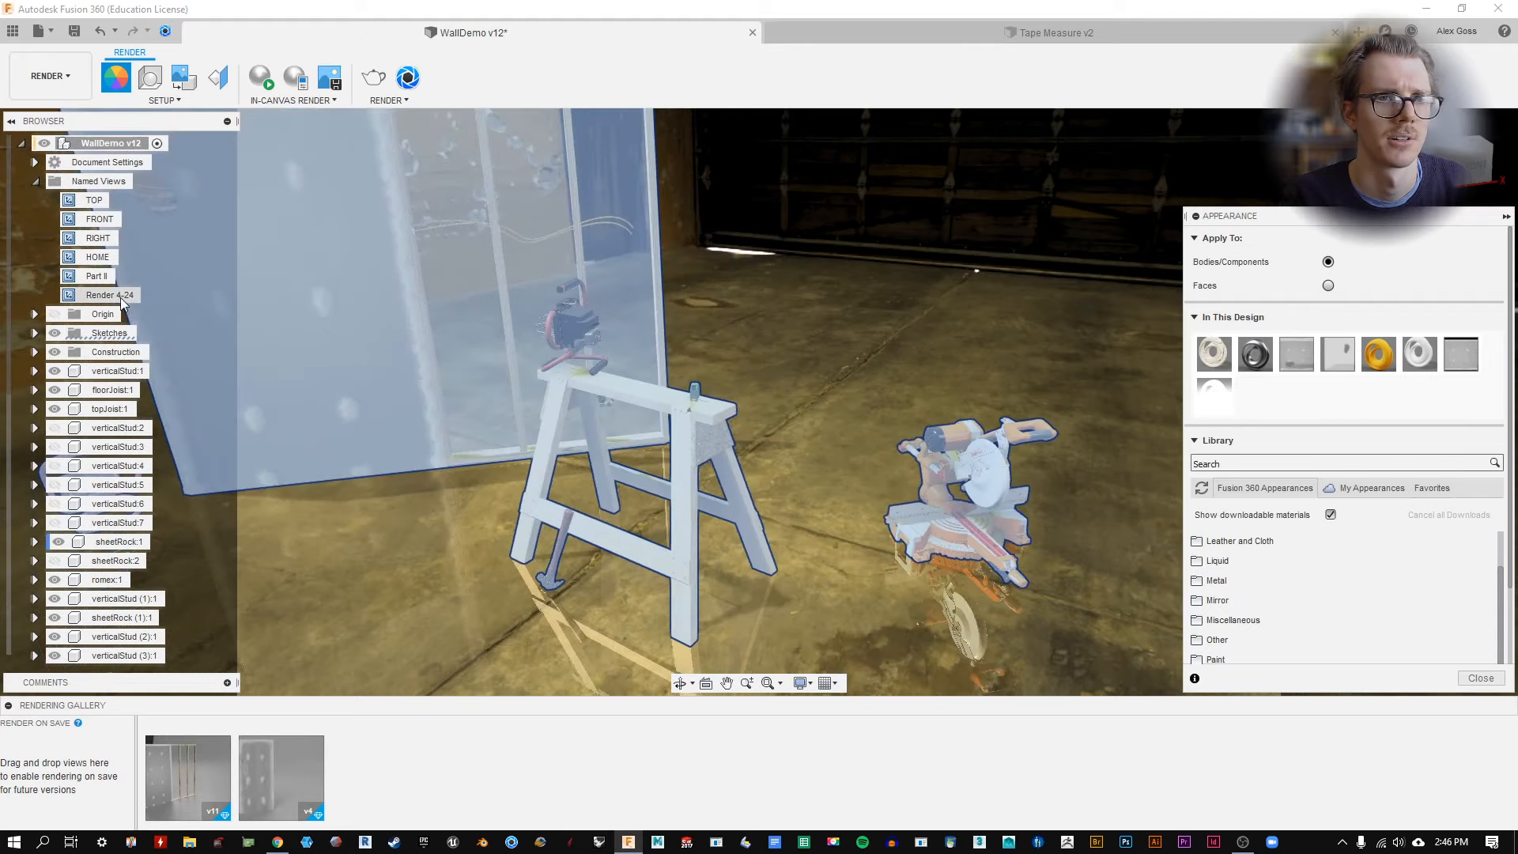
pyautogui.doubleClick(103, 295)
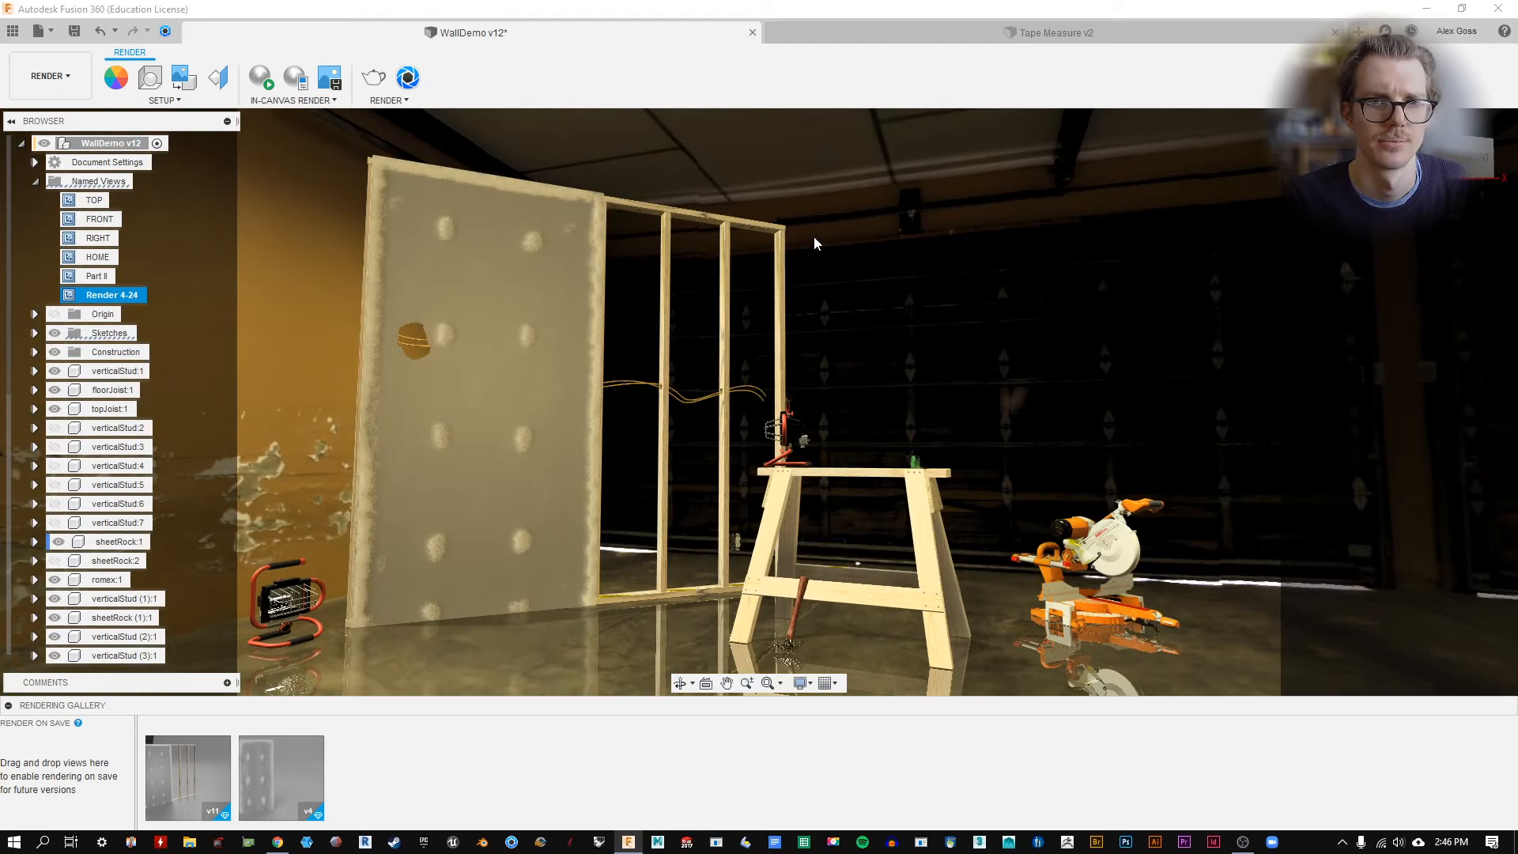
# Shift the scene slightly, update the Render 4-24 named view to this framing and start an in-canvas render.
pyautogui.moveTo(823, 239); pyautogui.dragTo(851, 240, button='middle')
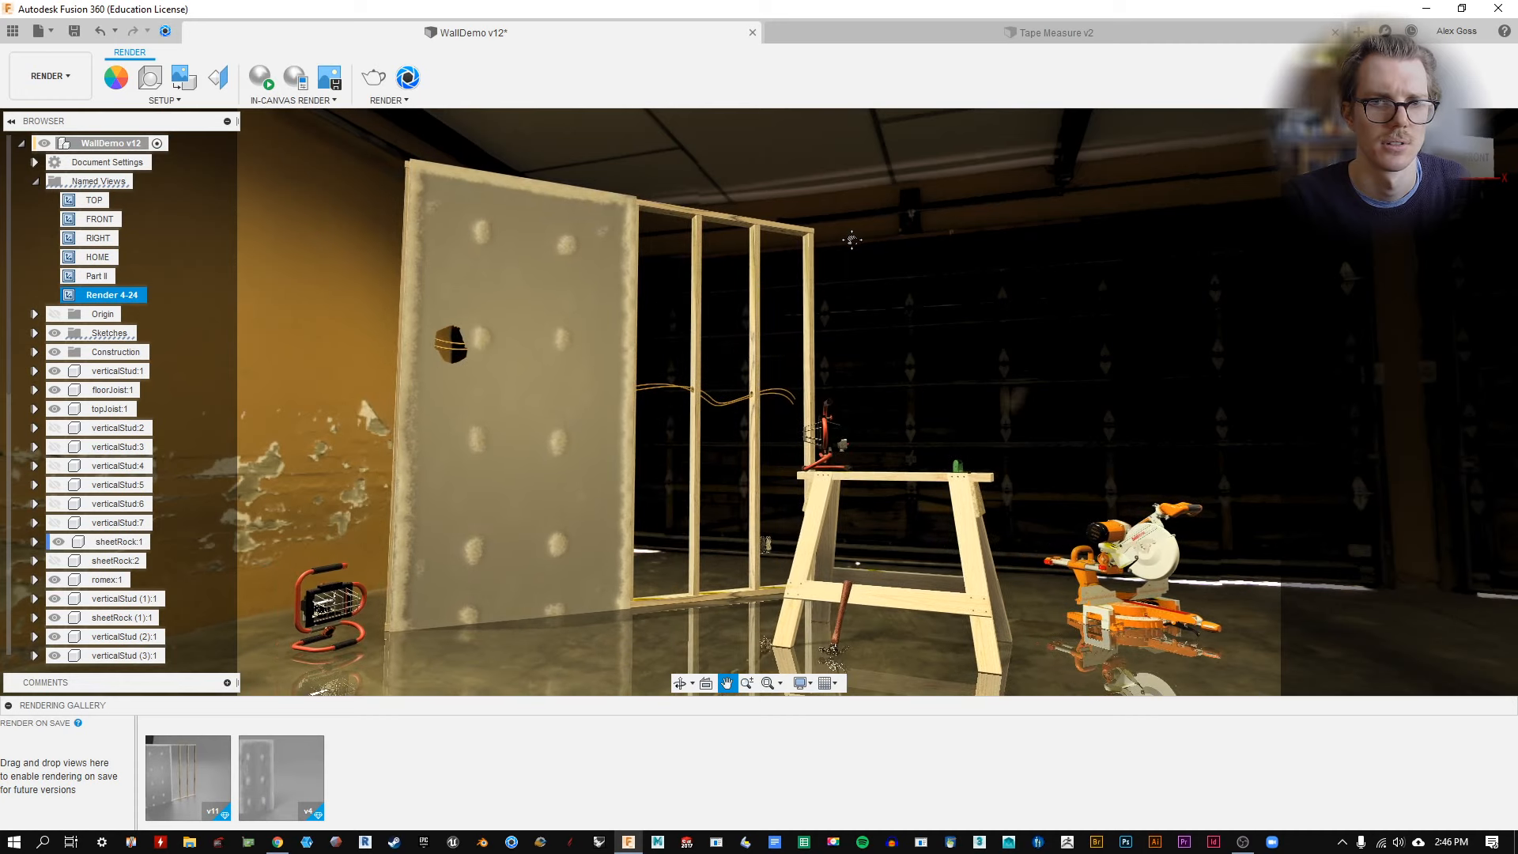
pyautogui.rightClick(133, 292)
pyautogui.click(164, 321)
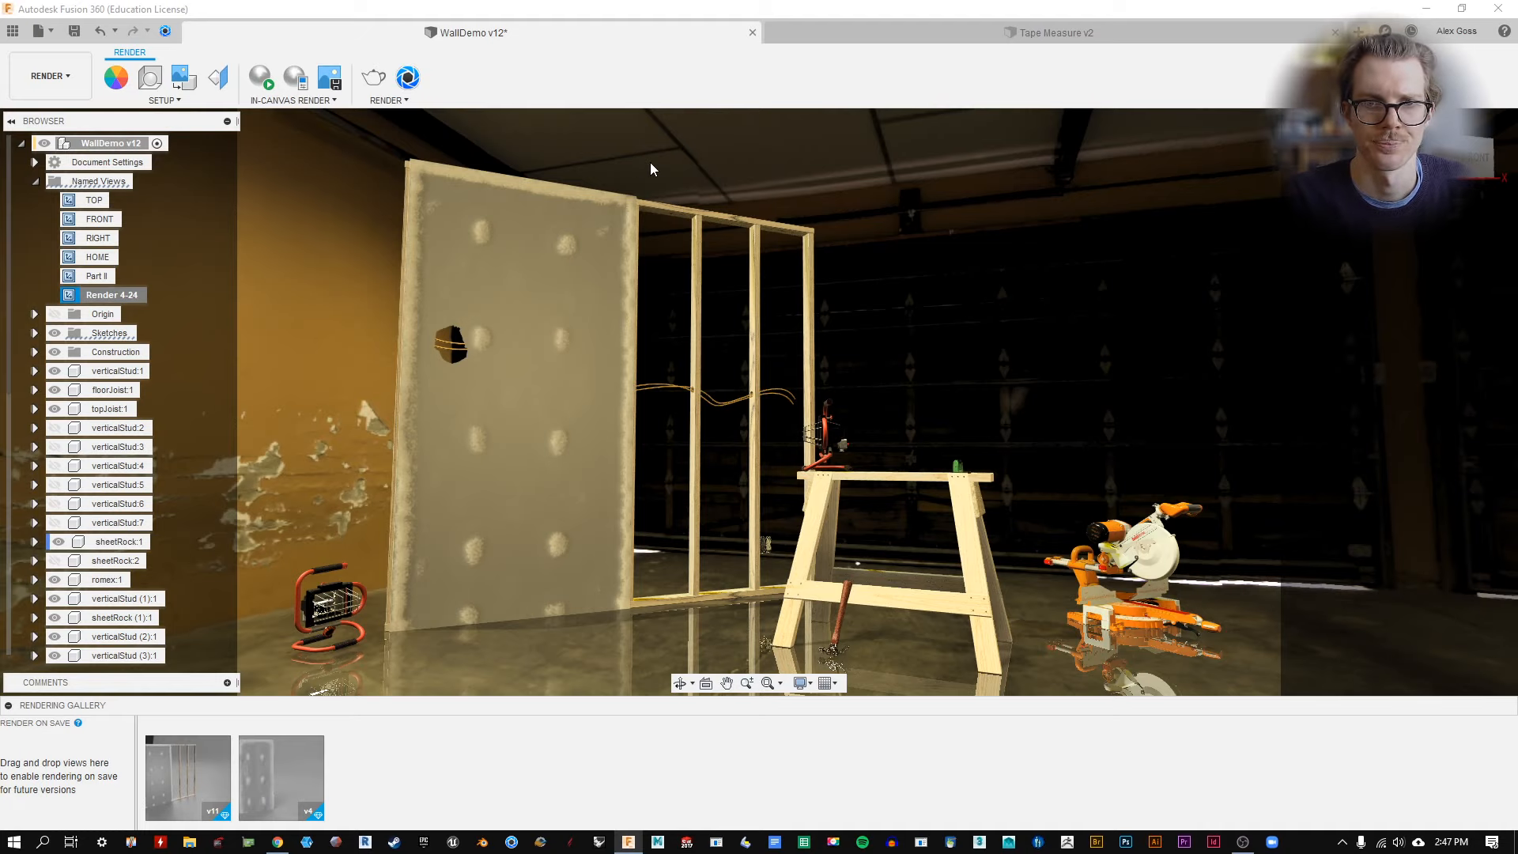
pyautogui.click(261, 78)
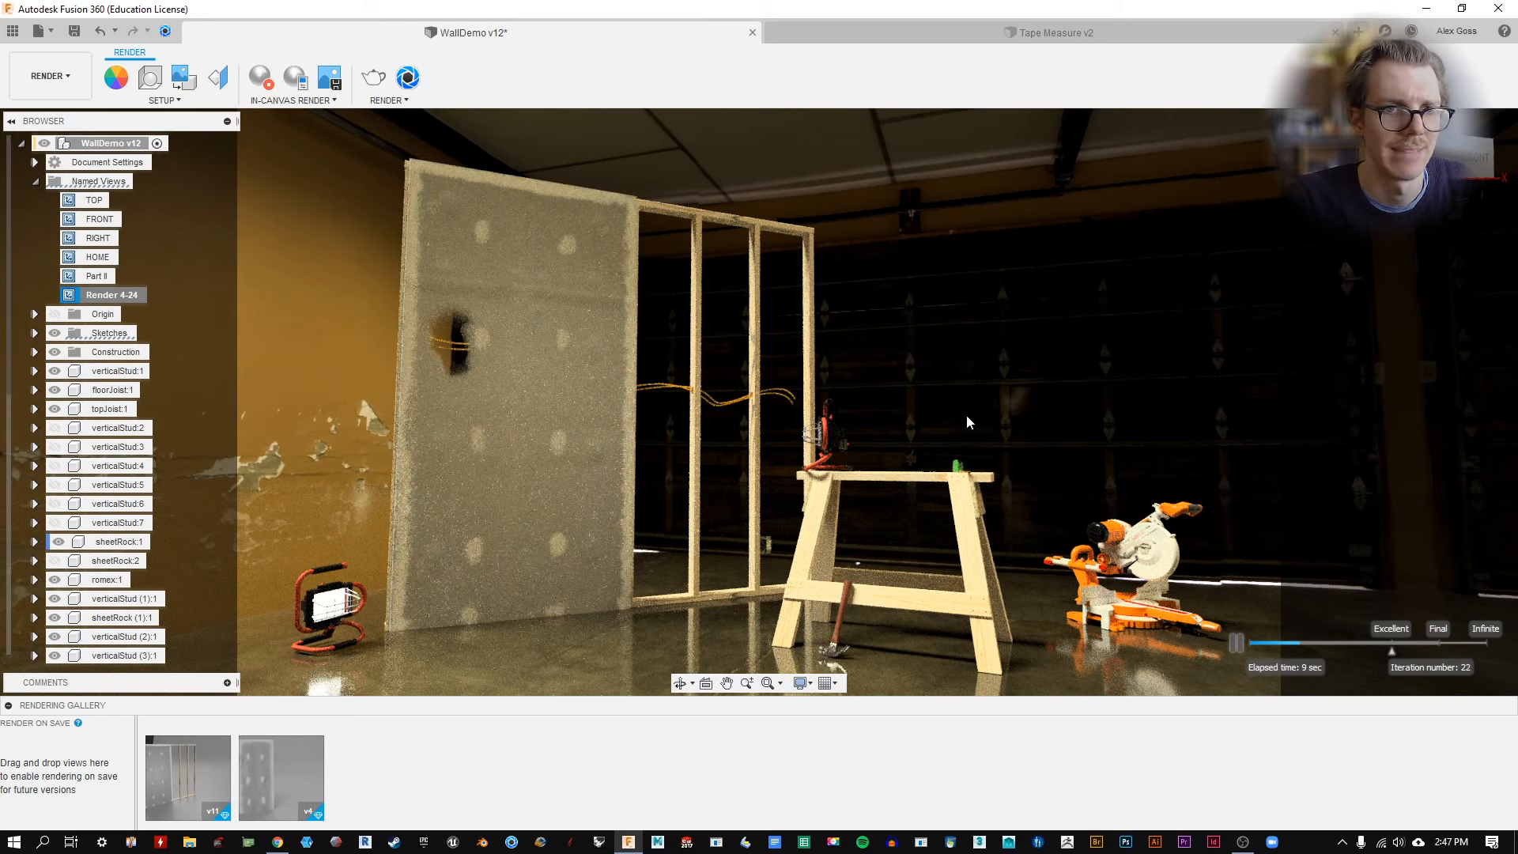
# Set the luminance of the LED - SMD 5050 - 20lm (White) appearance to 1000000 cd/m2 and finish editing appearances.
pyautogui.click(125, 82)
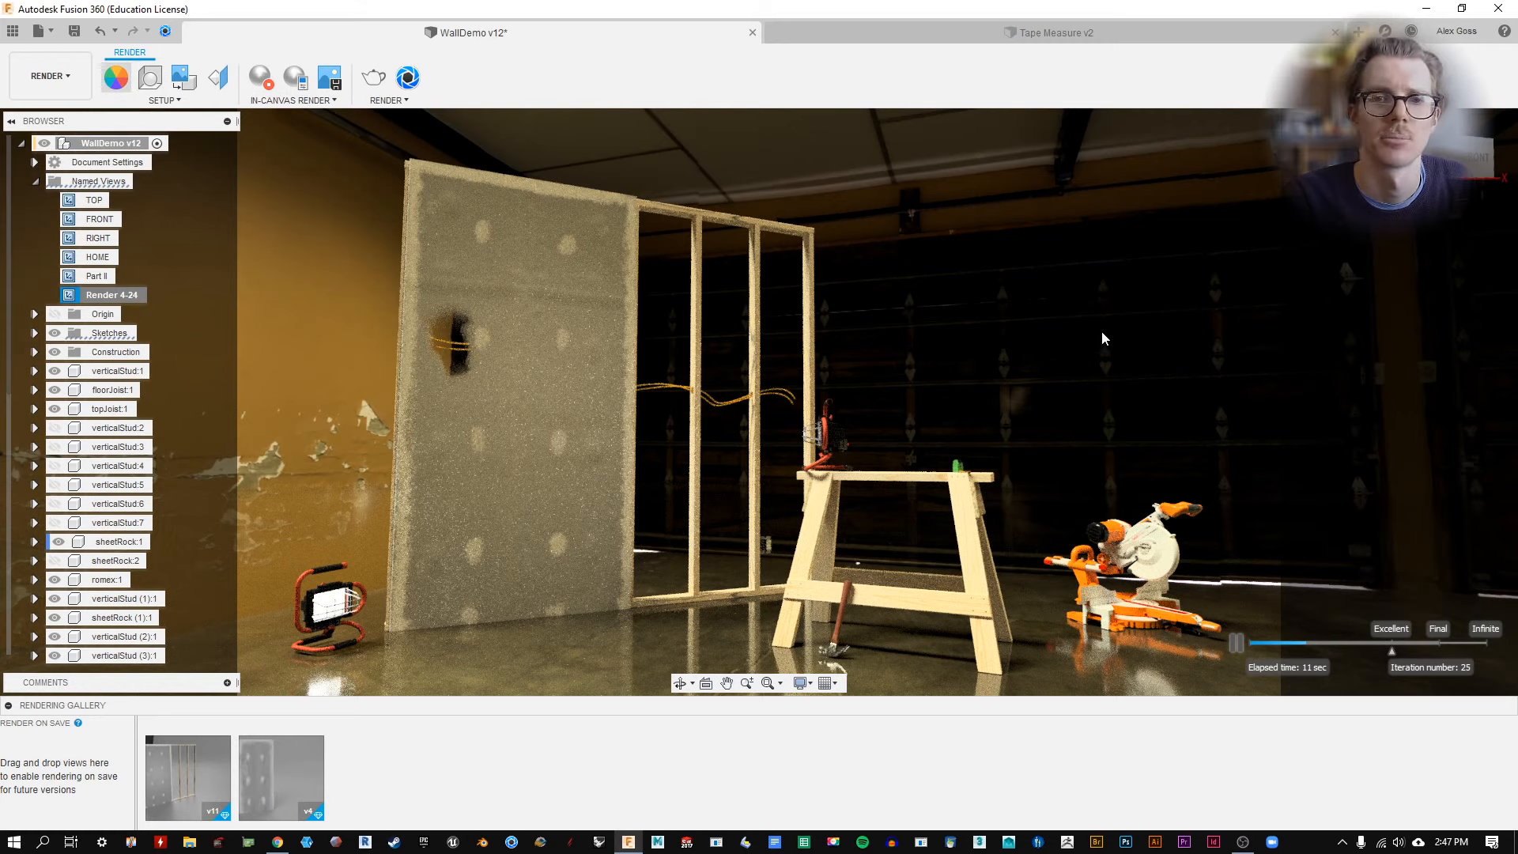
pyautogui.rightClick(1222, 386)
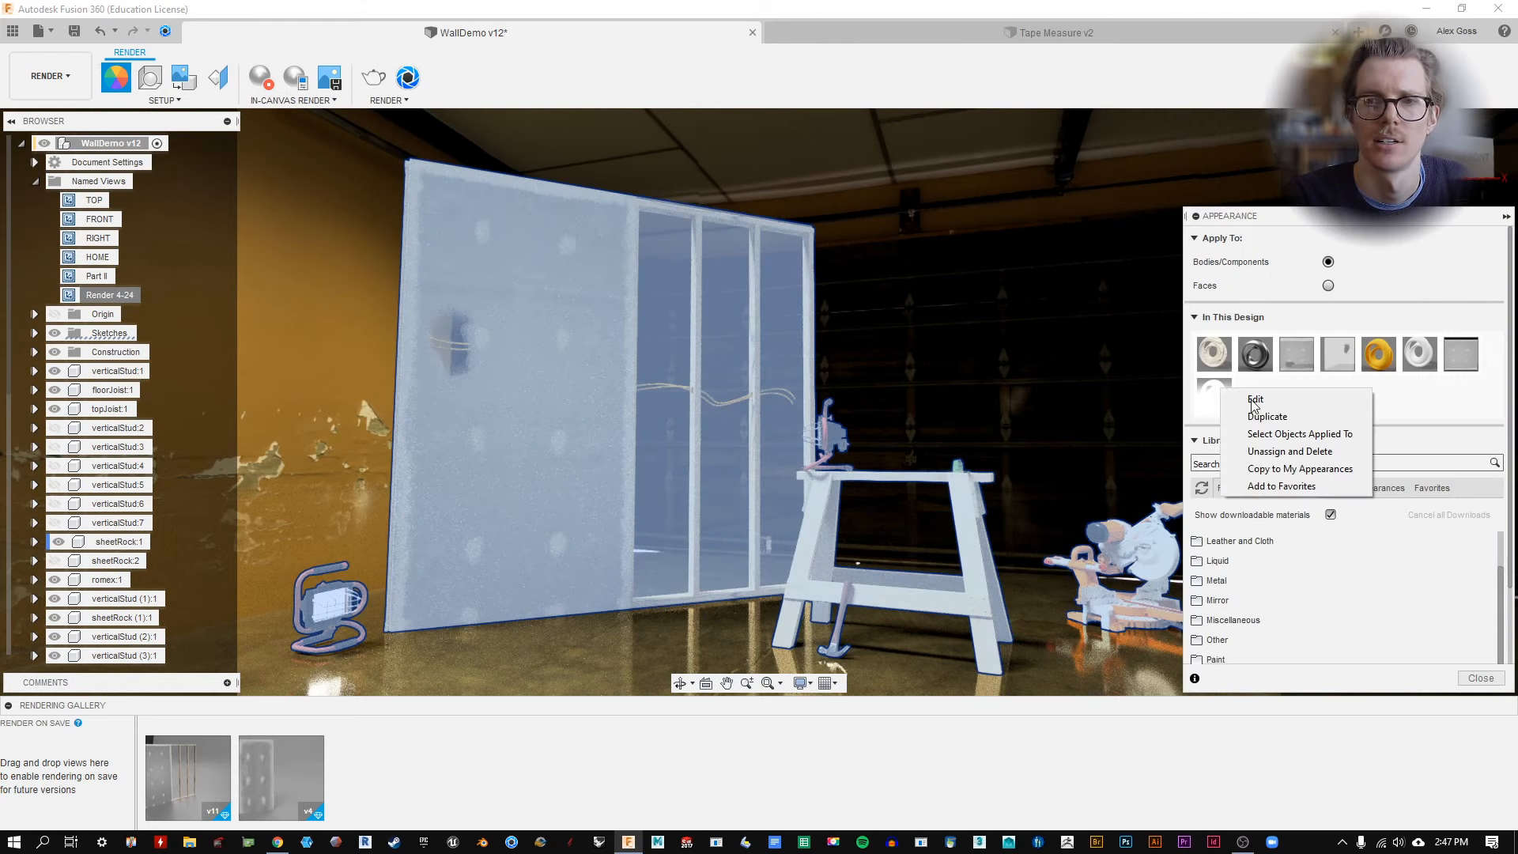
pyautogui.click(1257, 396)
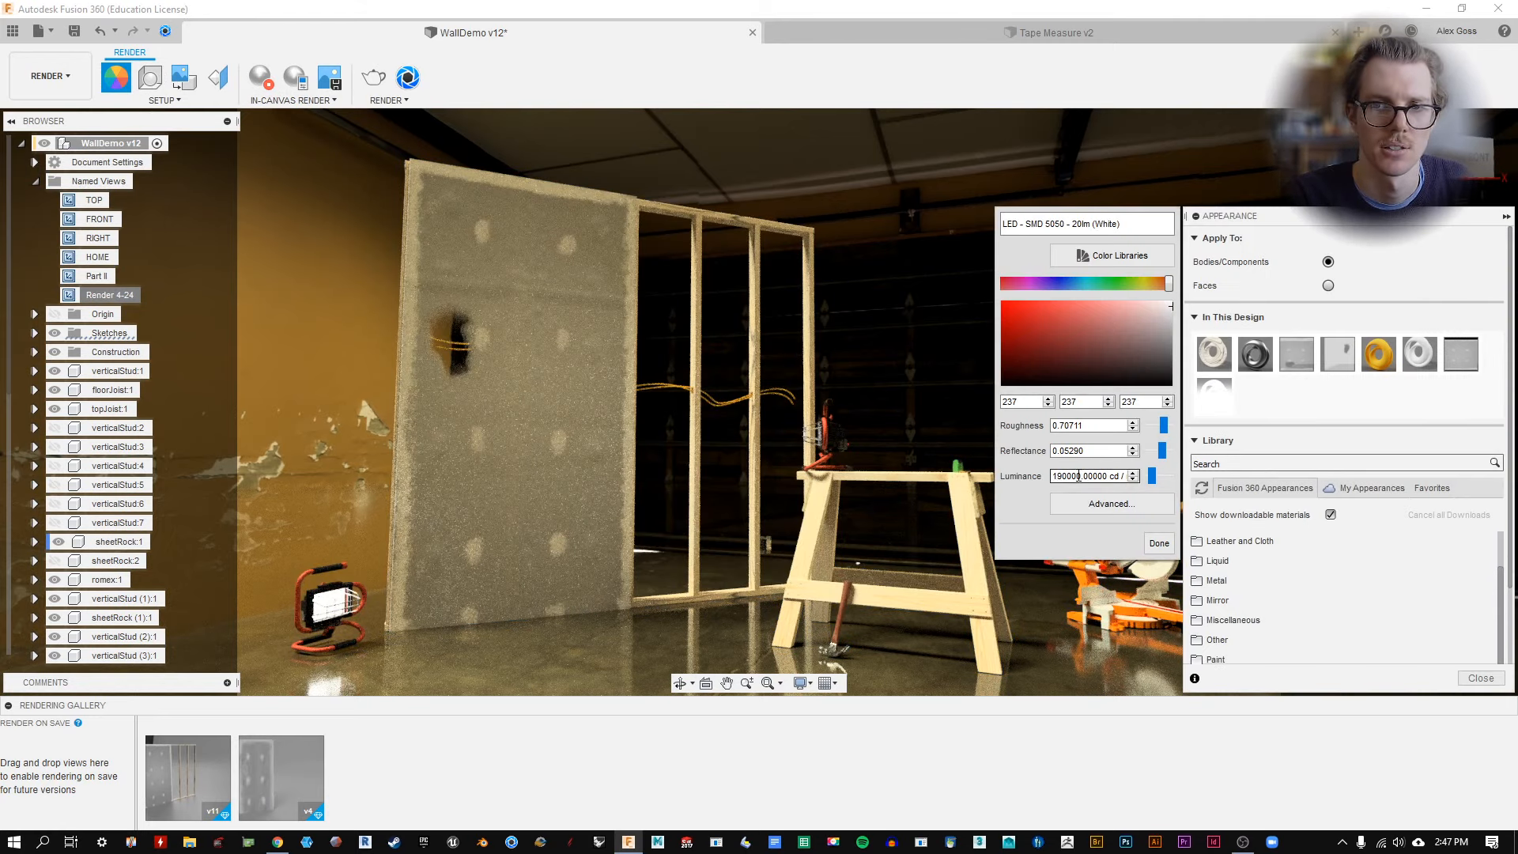
pyautogui.click(1137, 475)
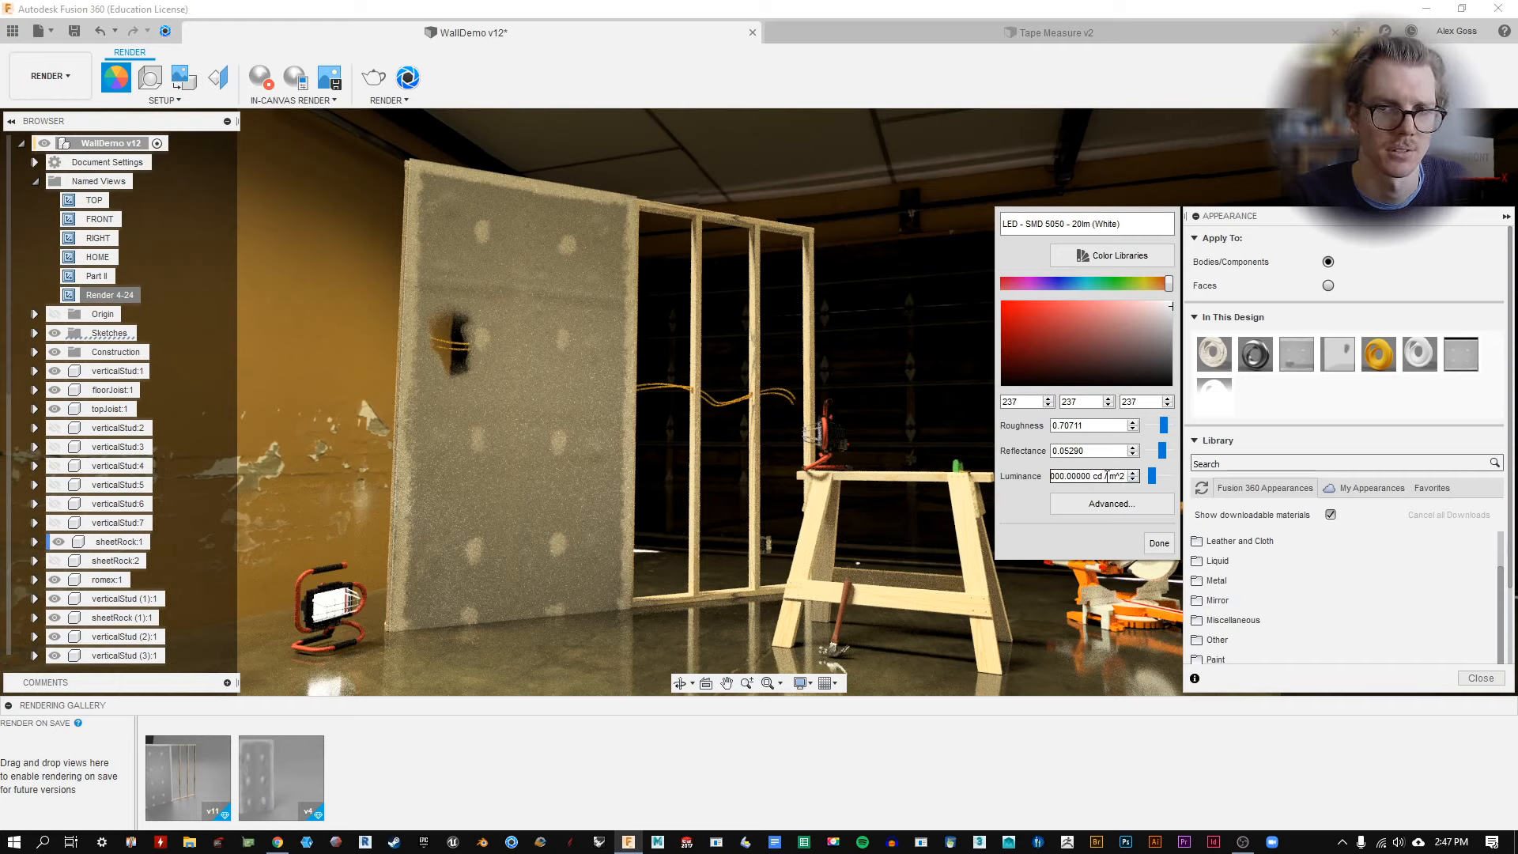
pyautogui.press('Home')
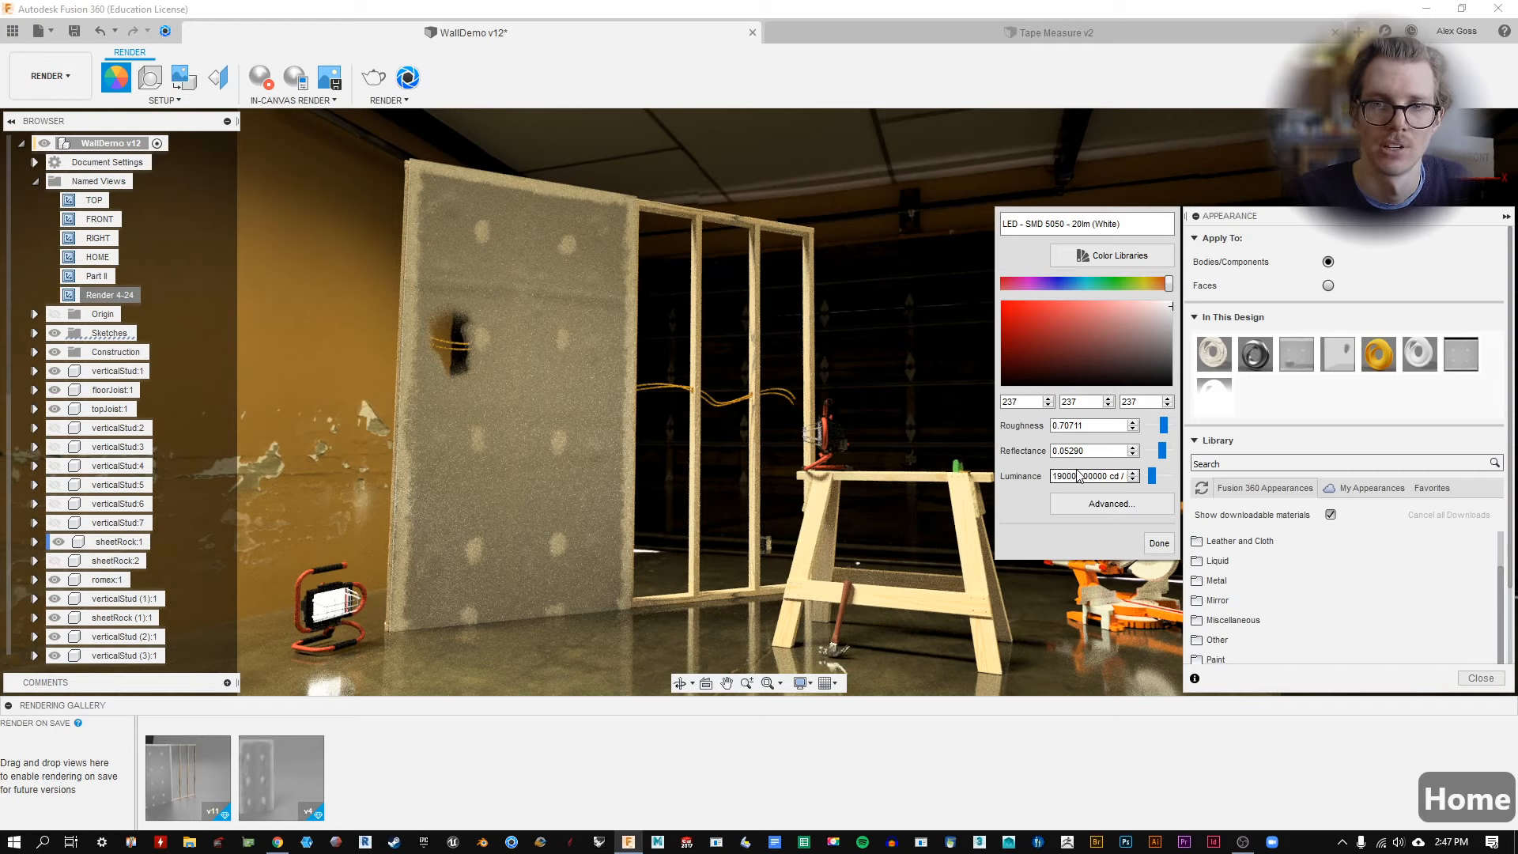
pyautogui.moveTo(1062, 472); pyautogui.dragTo(1017, 477)
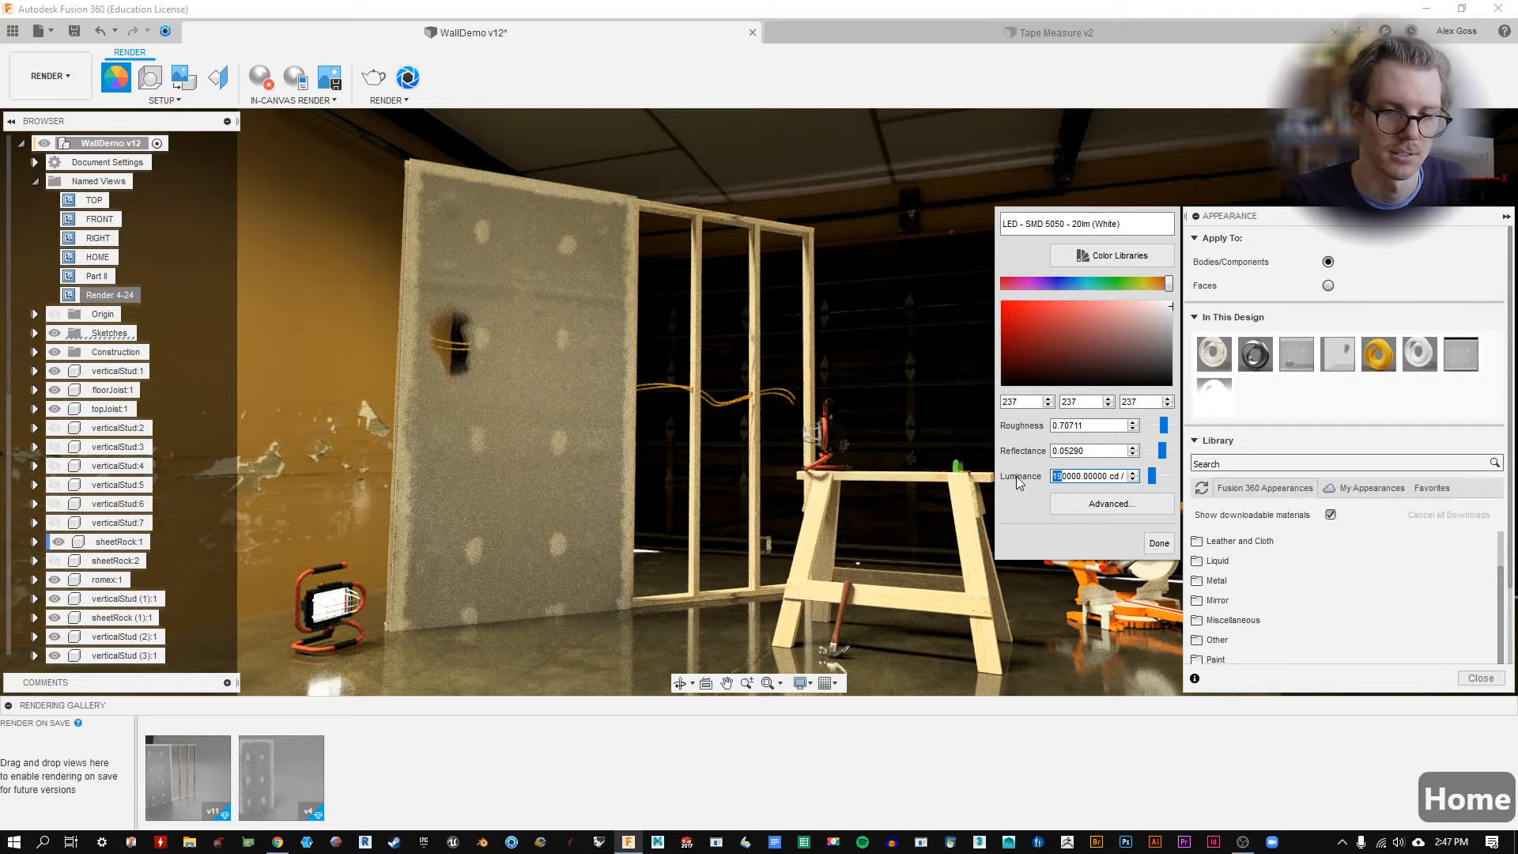
pyautogui.write('100')
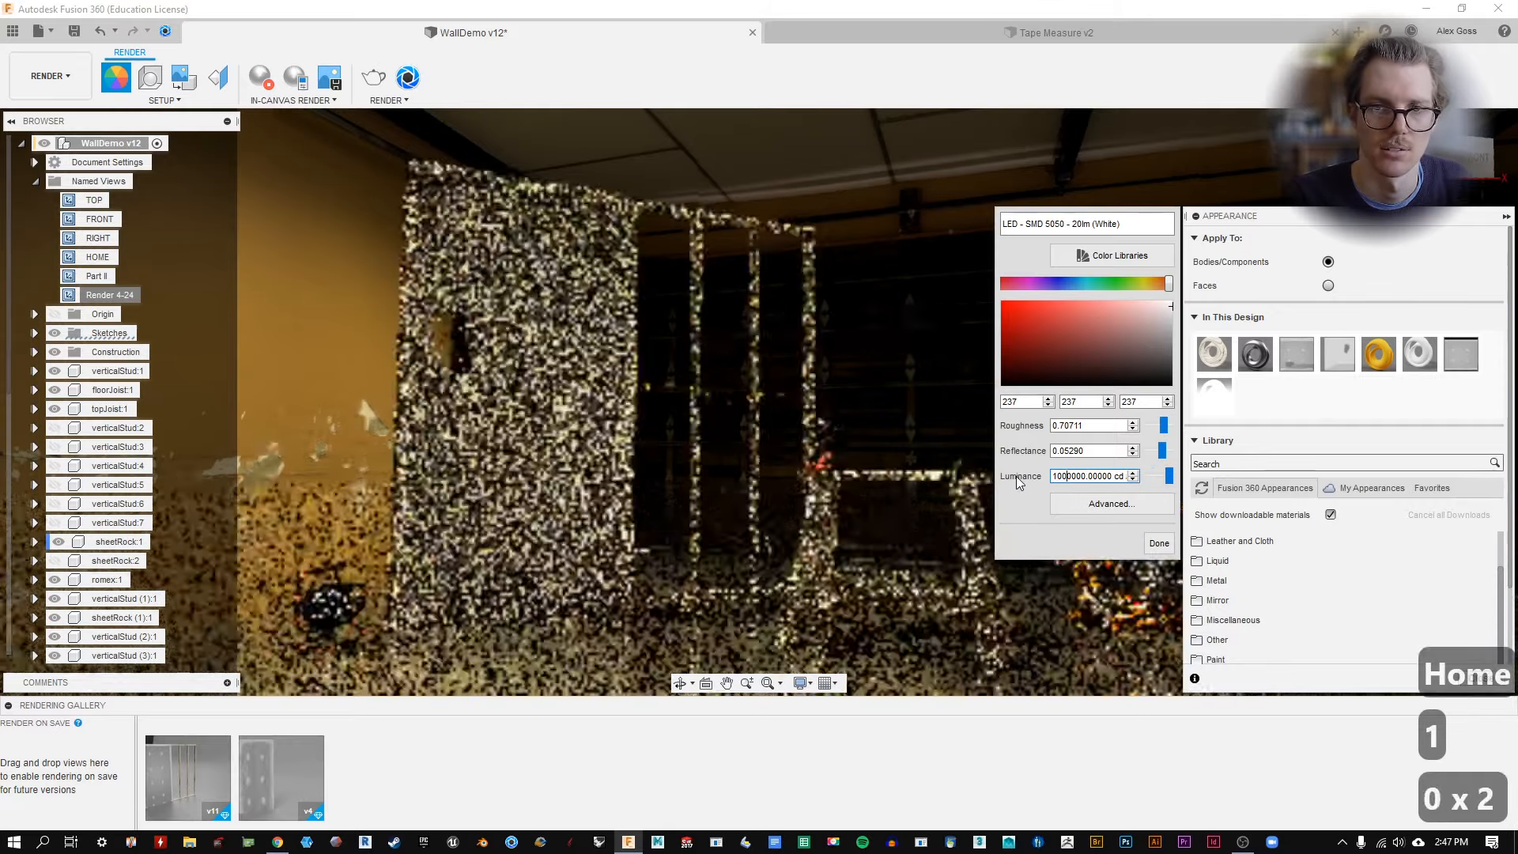
pyautogui.write('00000000')
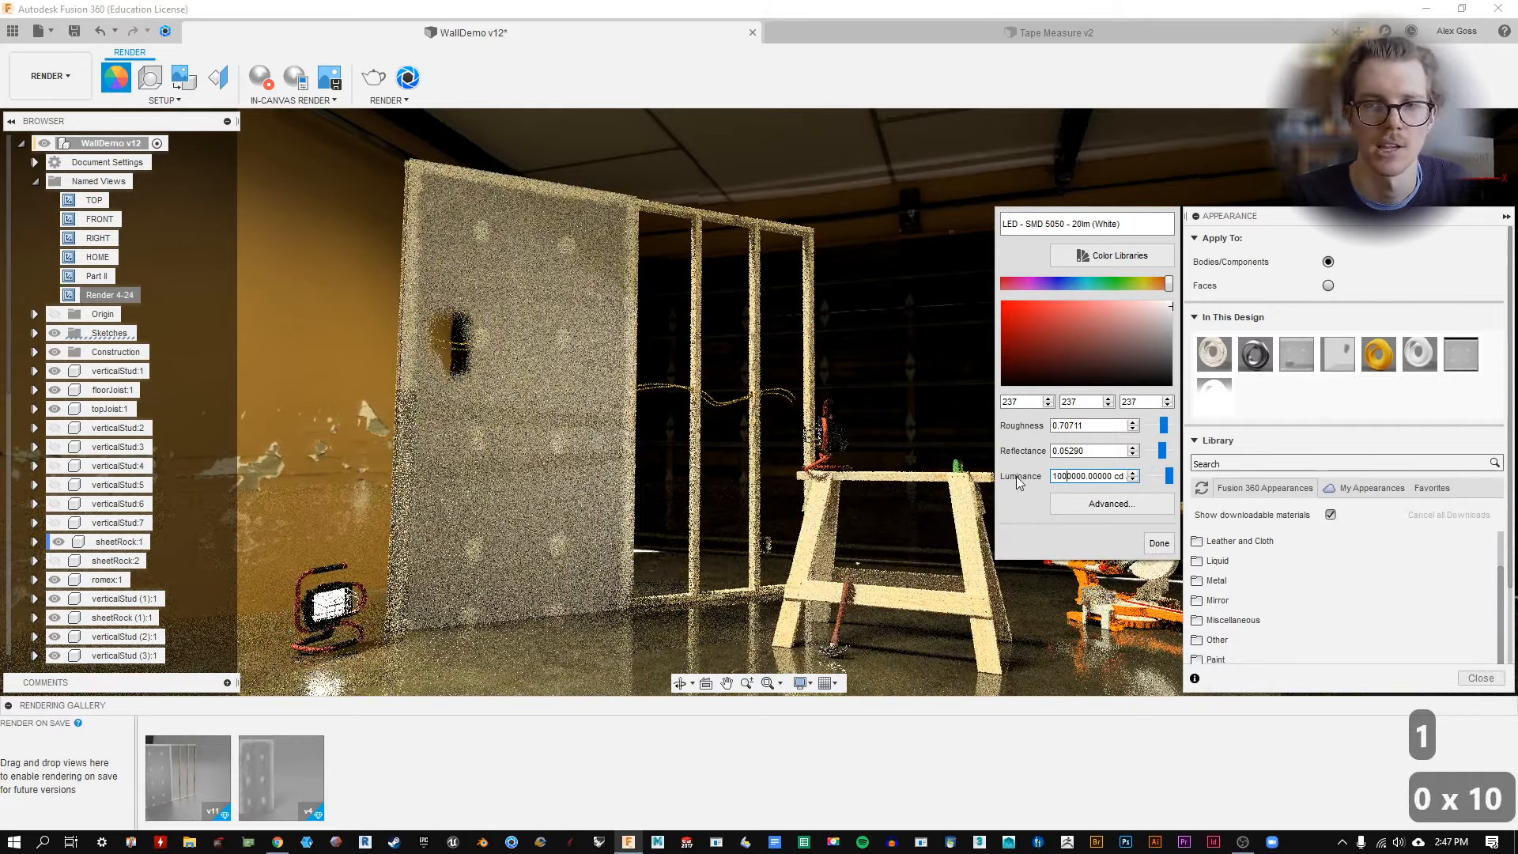
pyautogui.write('000000')
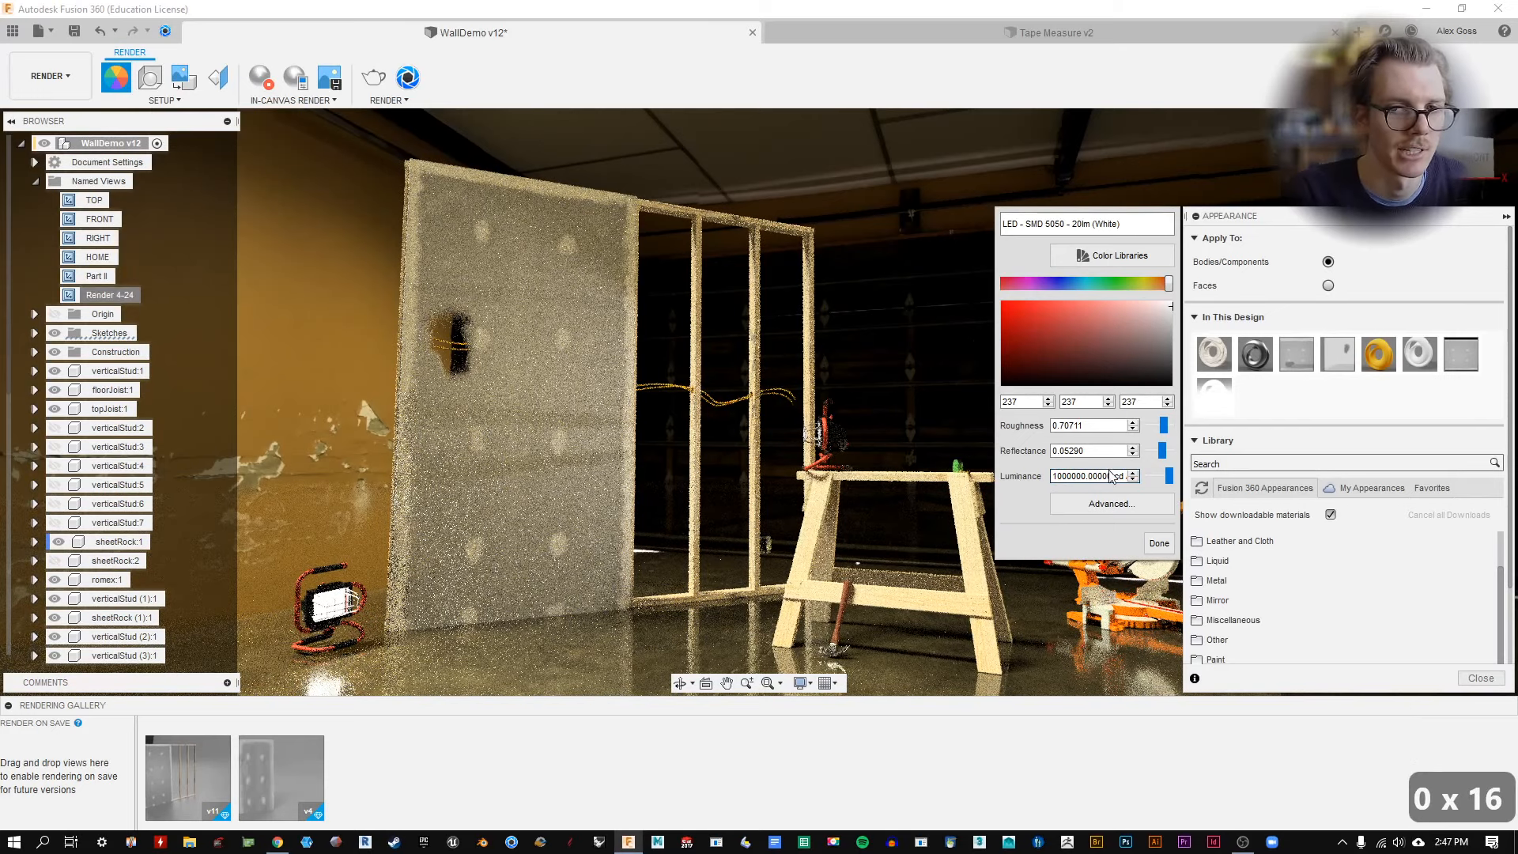
pyautogui.click(1159, 546)
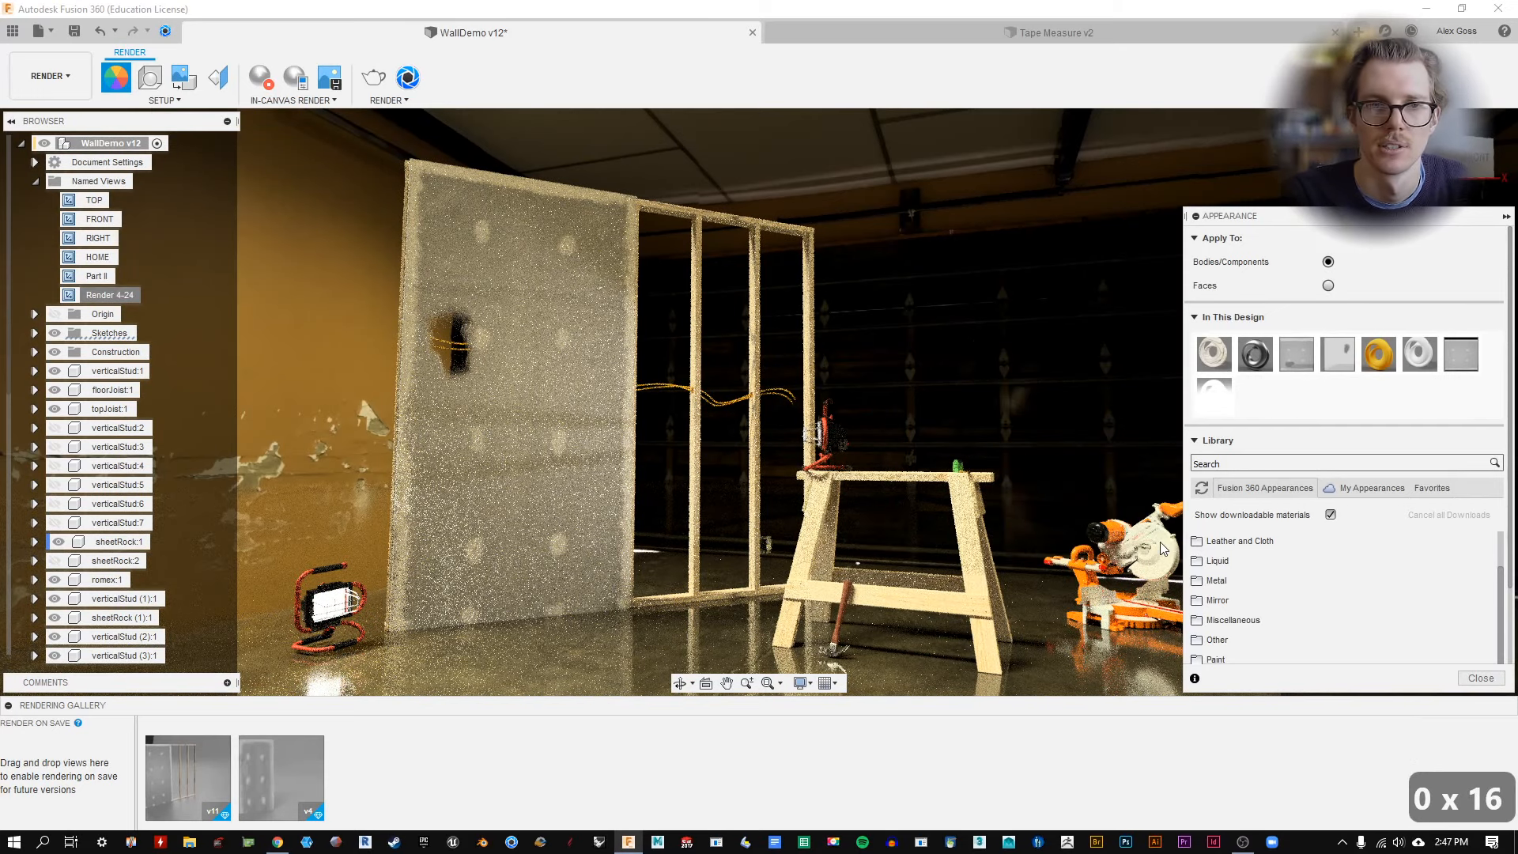
pyautogui.click(1479, 680)
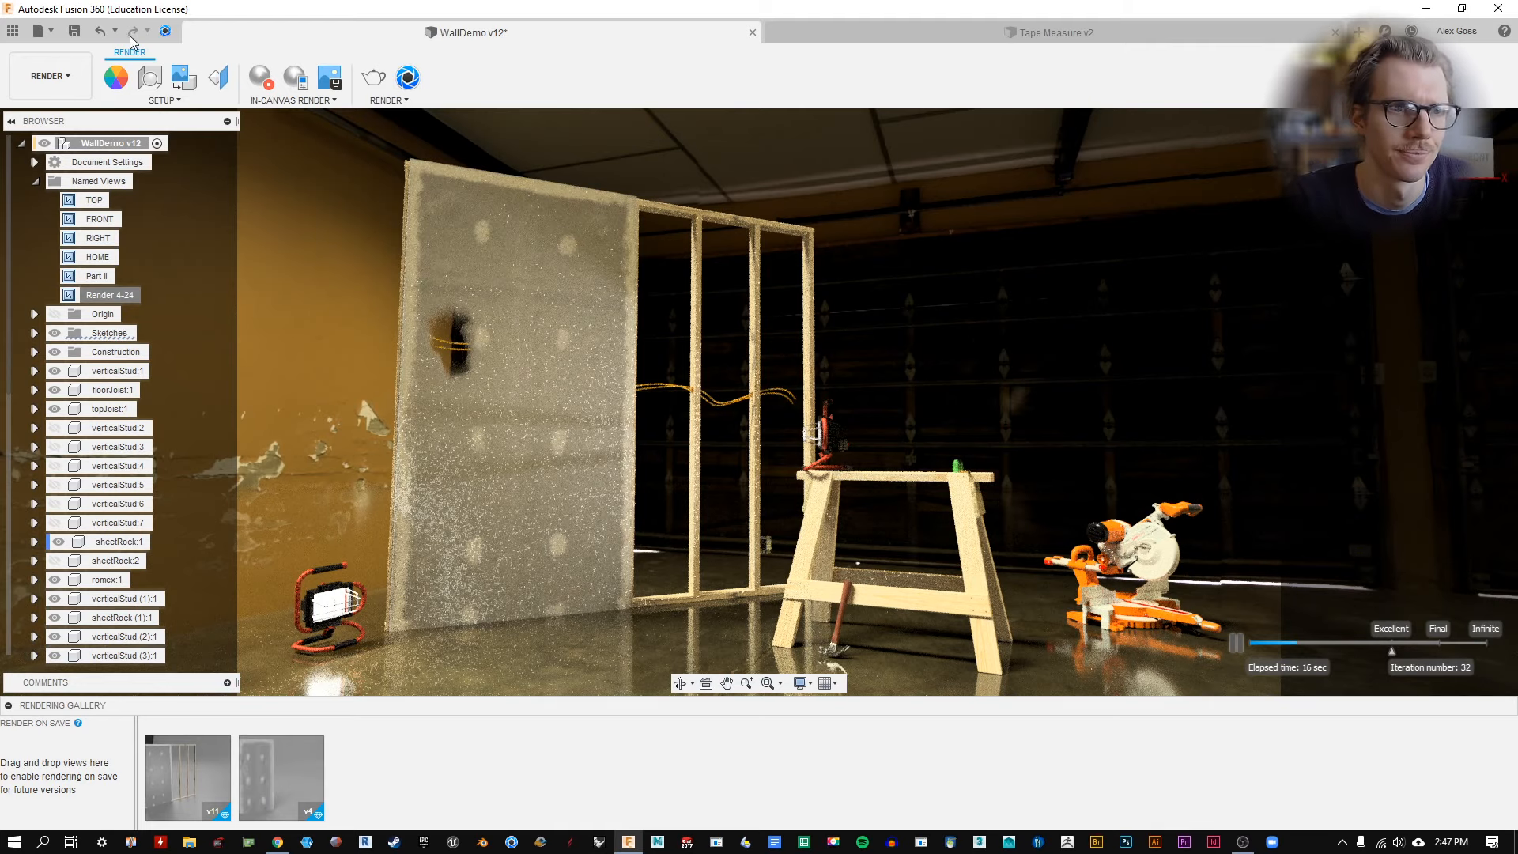
# Open the scene settings and lower the environment brightness, trying 0, 100 and 200 lx.
pyautogui.click(160, 87)
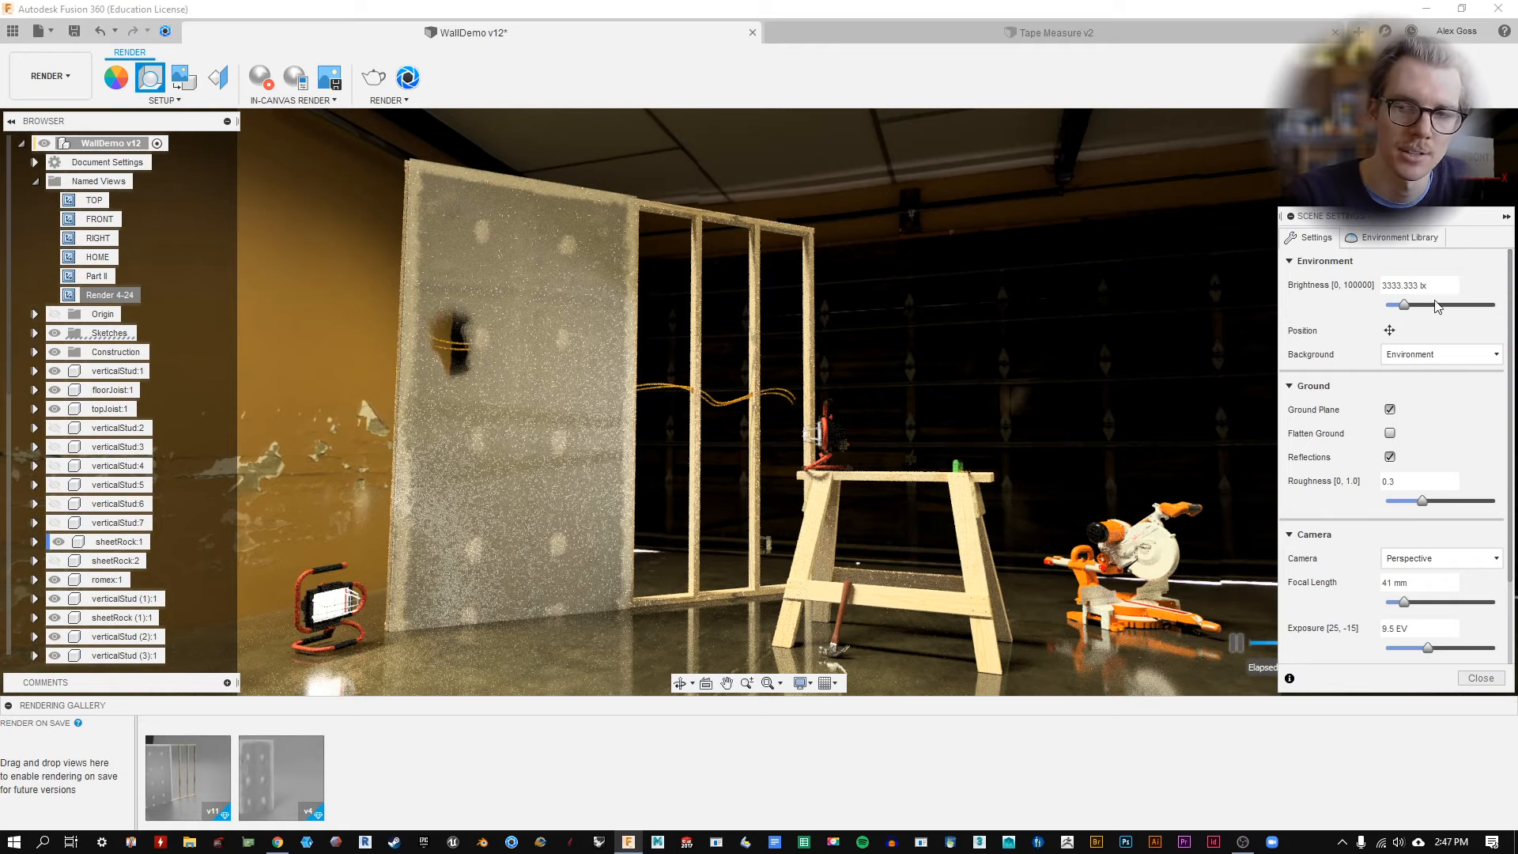
pyautogui.moveTo(1405, 305); pyautogui.dragTo(1381, 312)
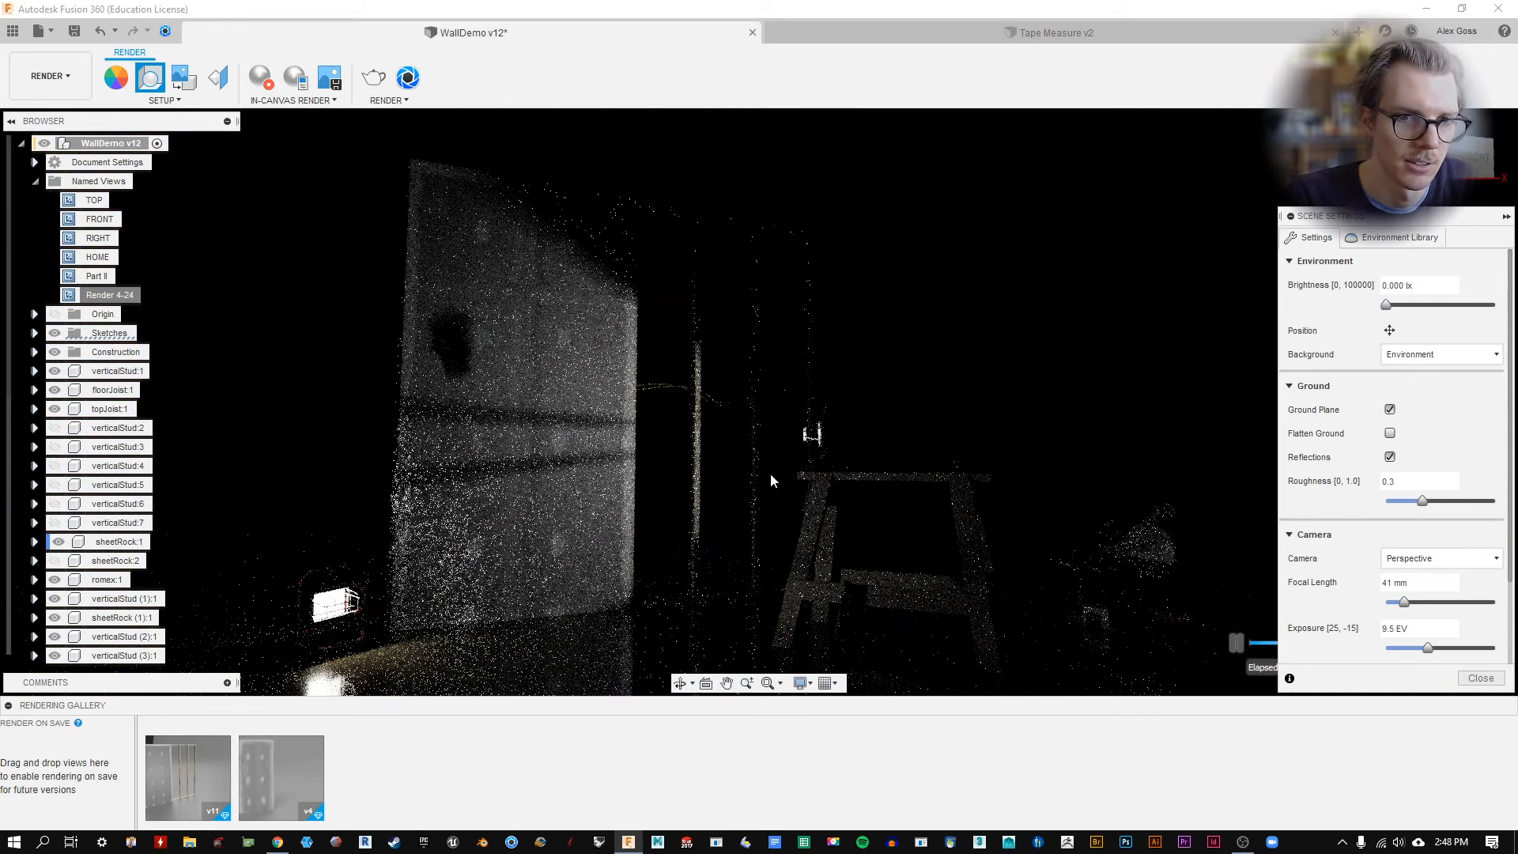
pyautogui.click(1411, 286)
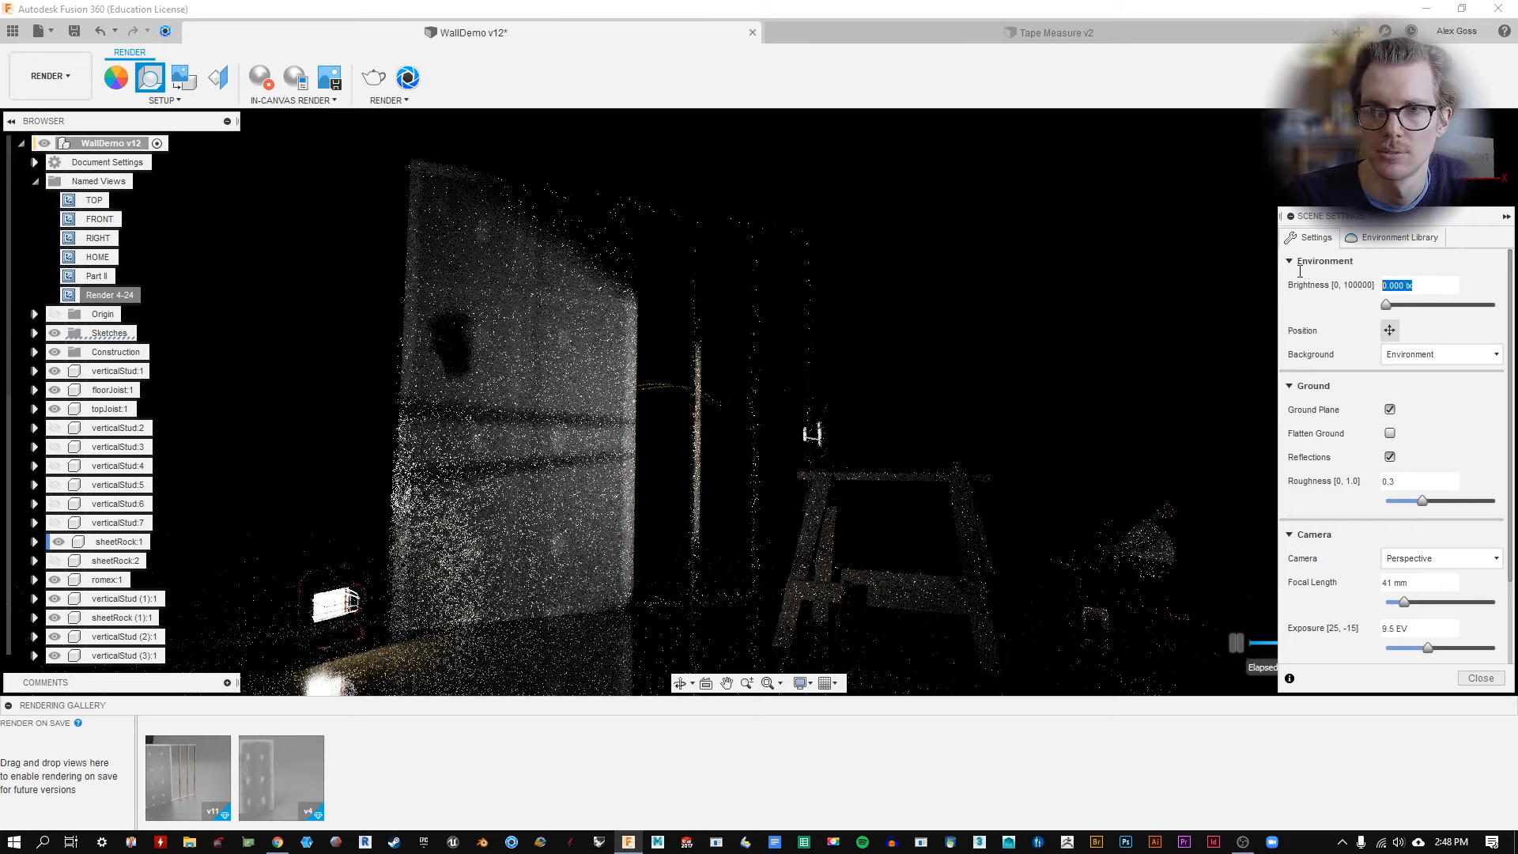
pyautogui.write('100')
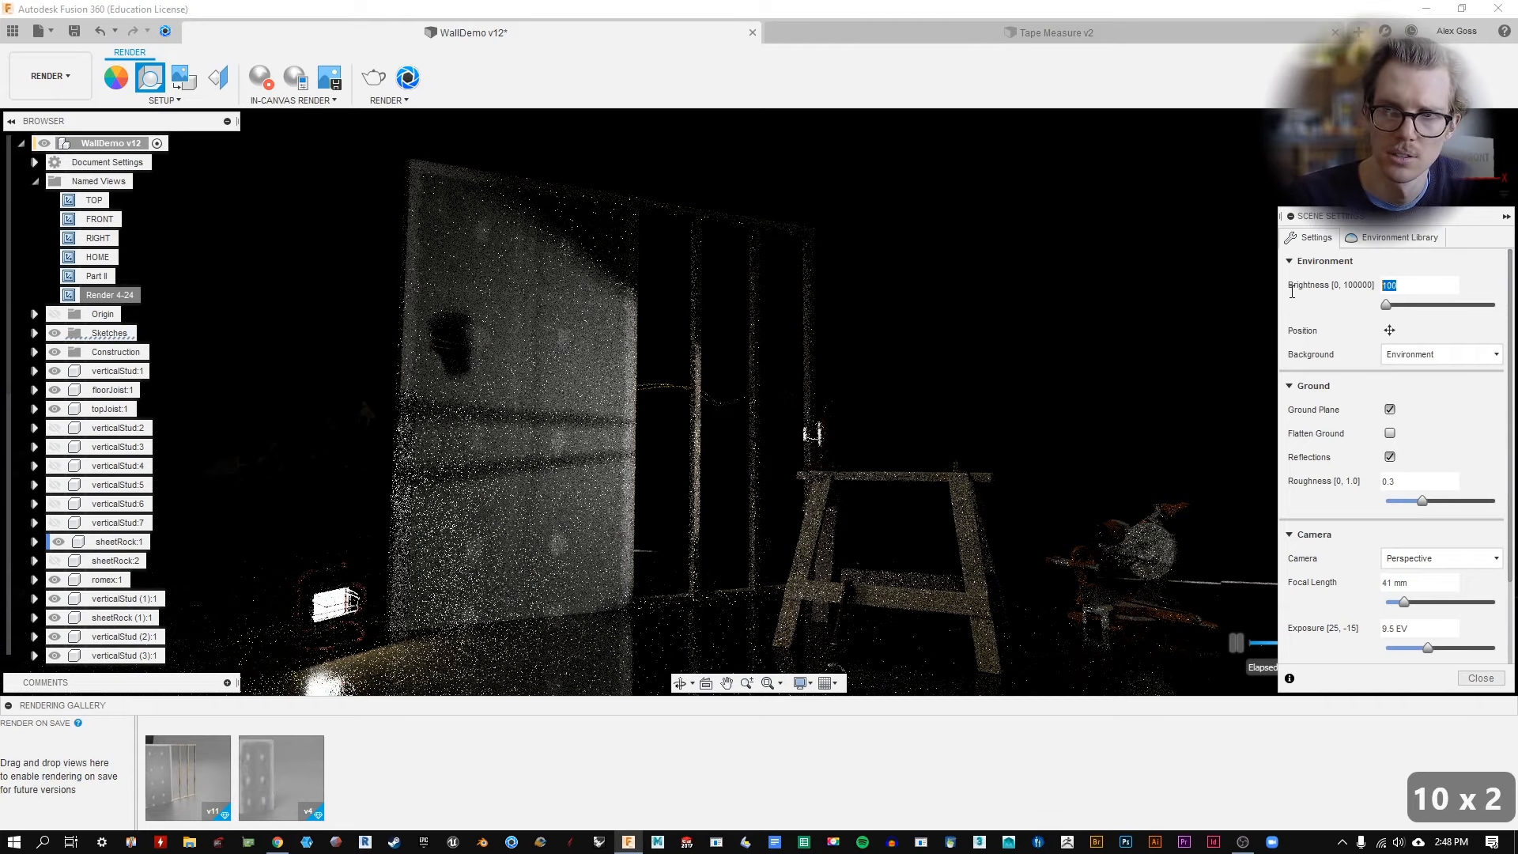
pyautogui.write('200')
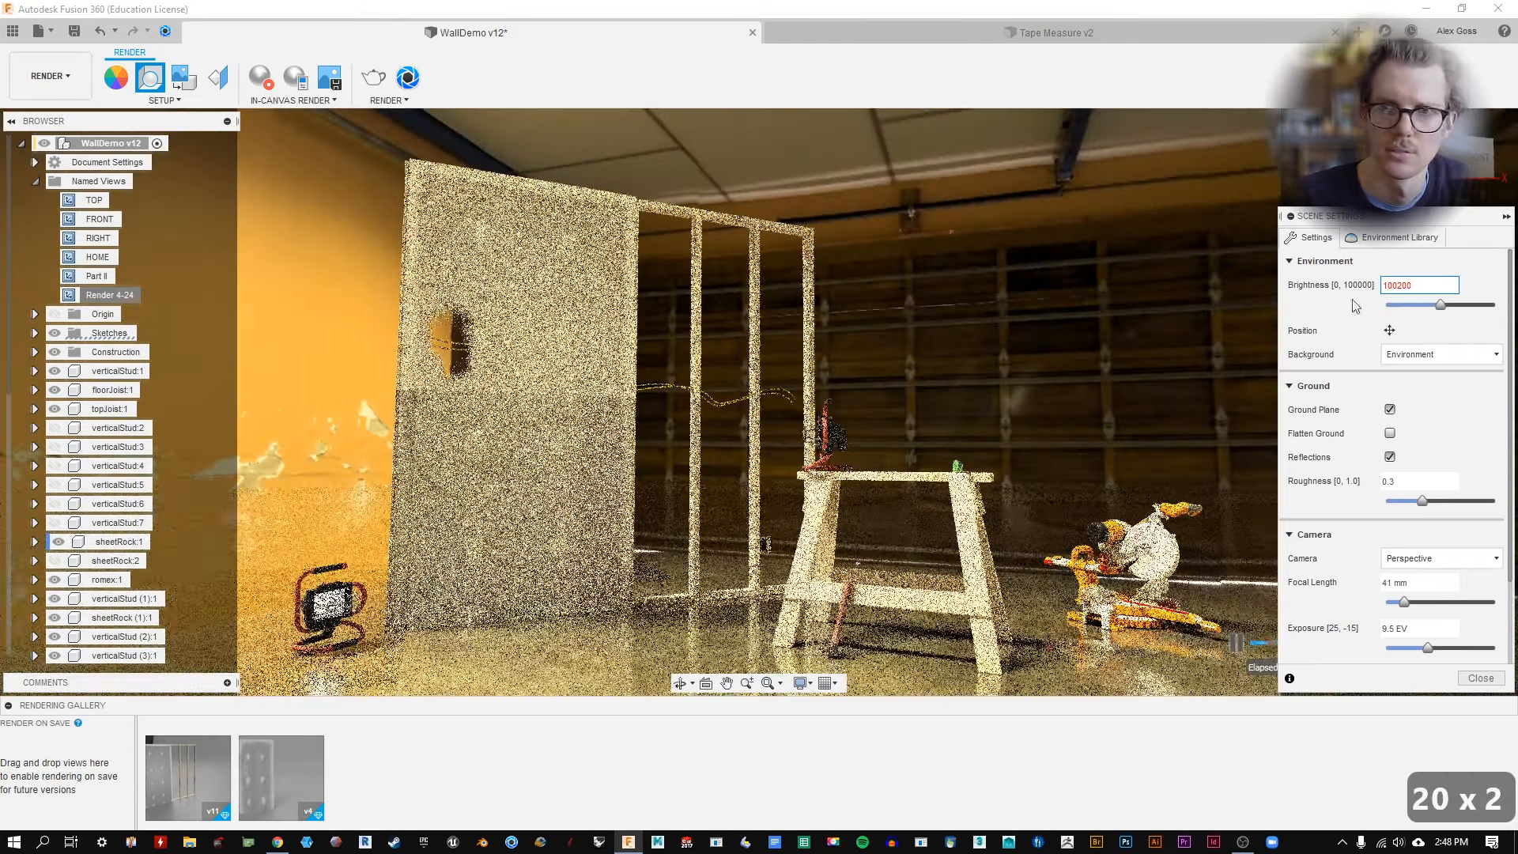
pyautogui.moveTo(1423, 285); pyautogui.dragTo(1311, 286)
pyautogui.write('200')
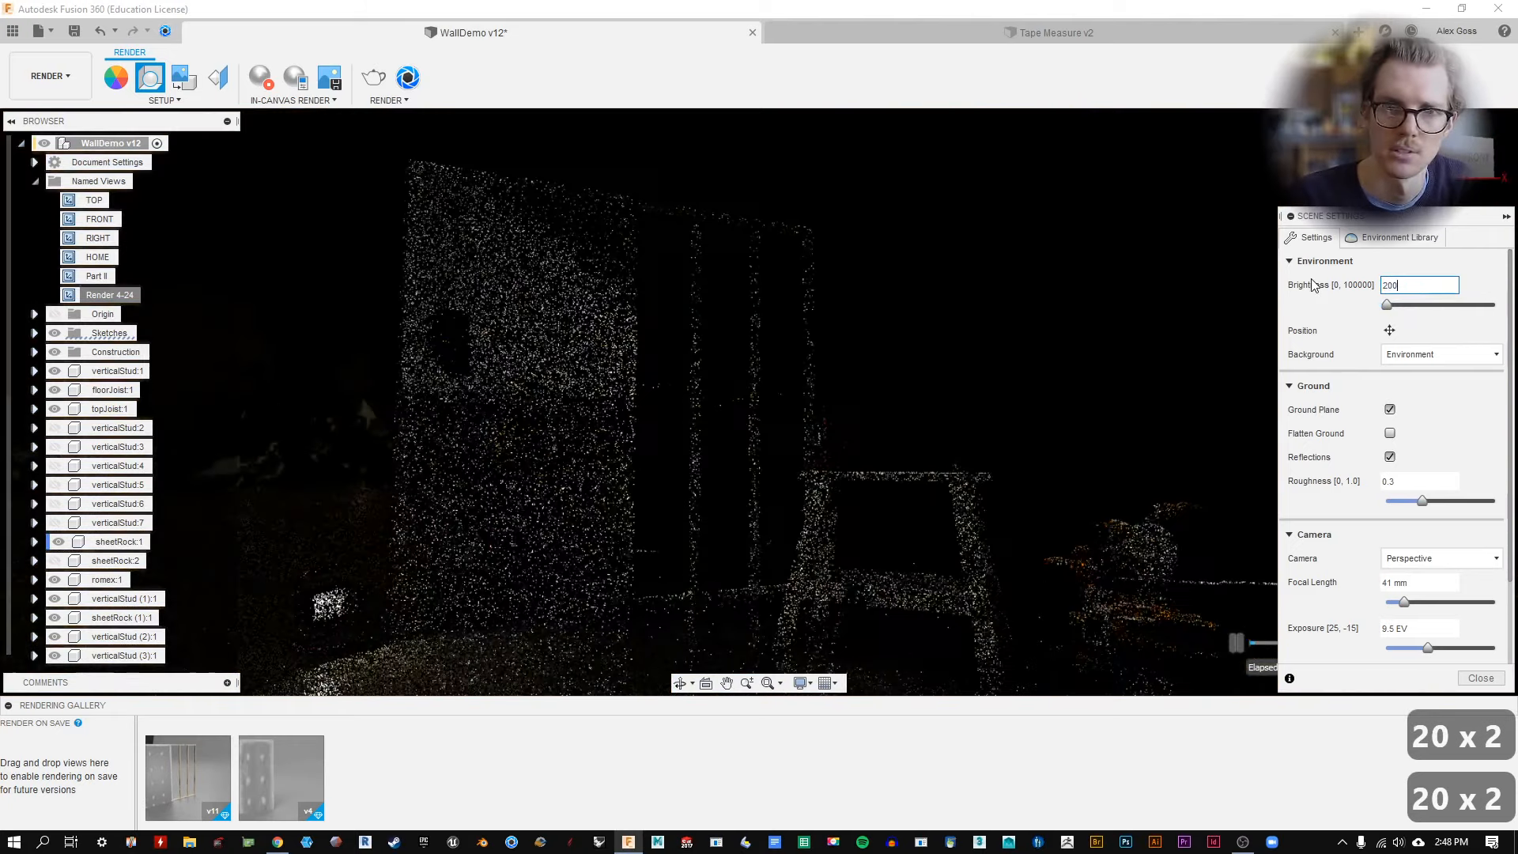
# Raise the environment brightness through 500 and 750 to 900 lx and close the scene settings.
pyautogui.moveTo(1421, 287); pyautogui.dragTo(1310, 286)
pyautogui.write('500')
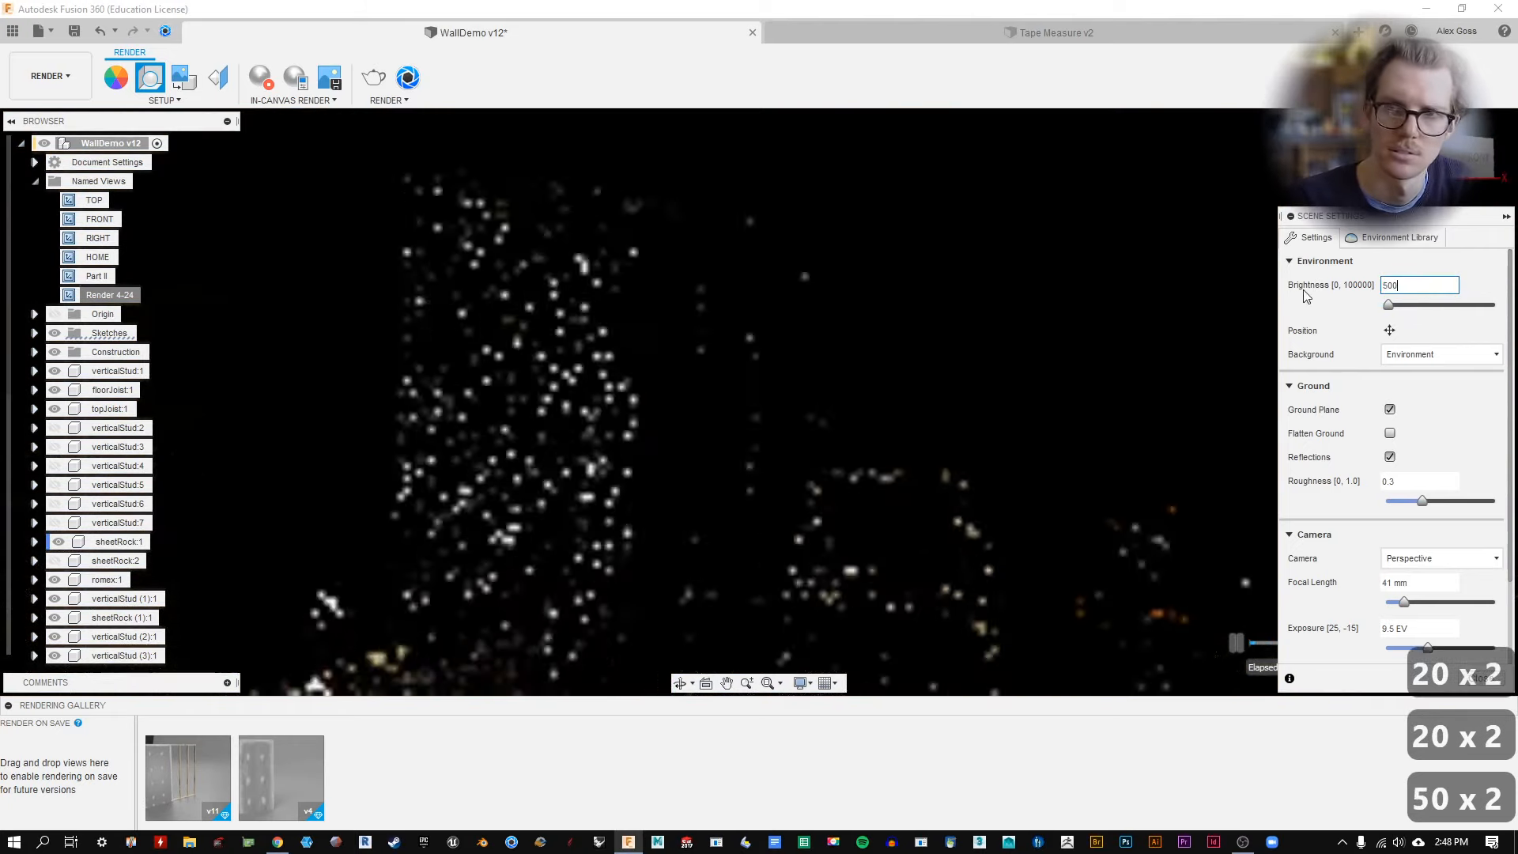
pyautogui.moveTo(1421, 287); pyautogui.dragTo(1313, 287)
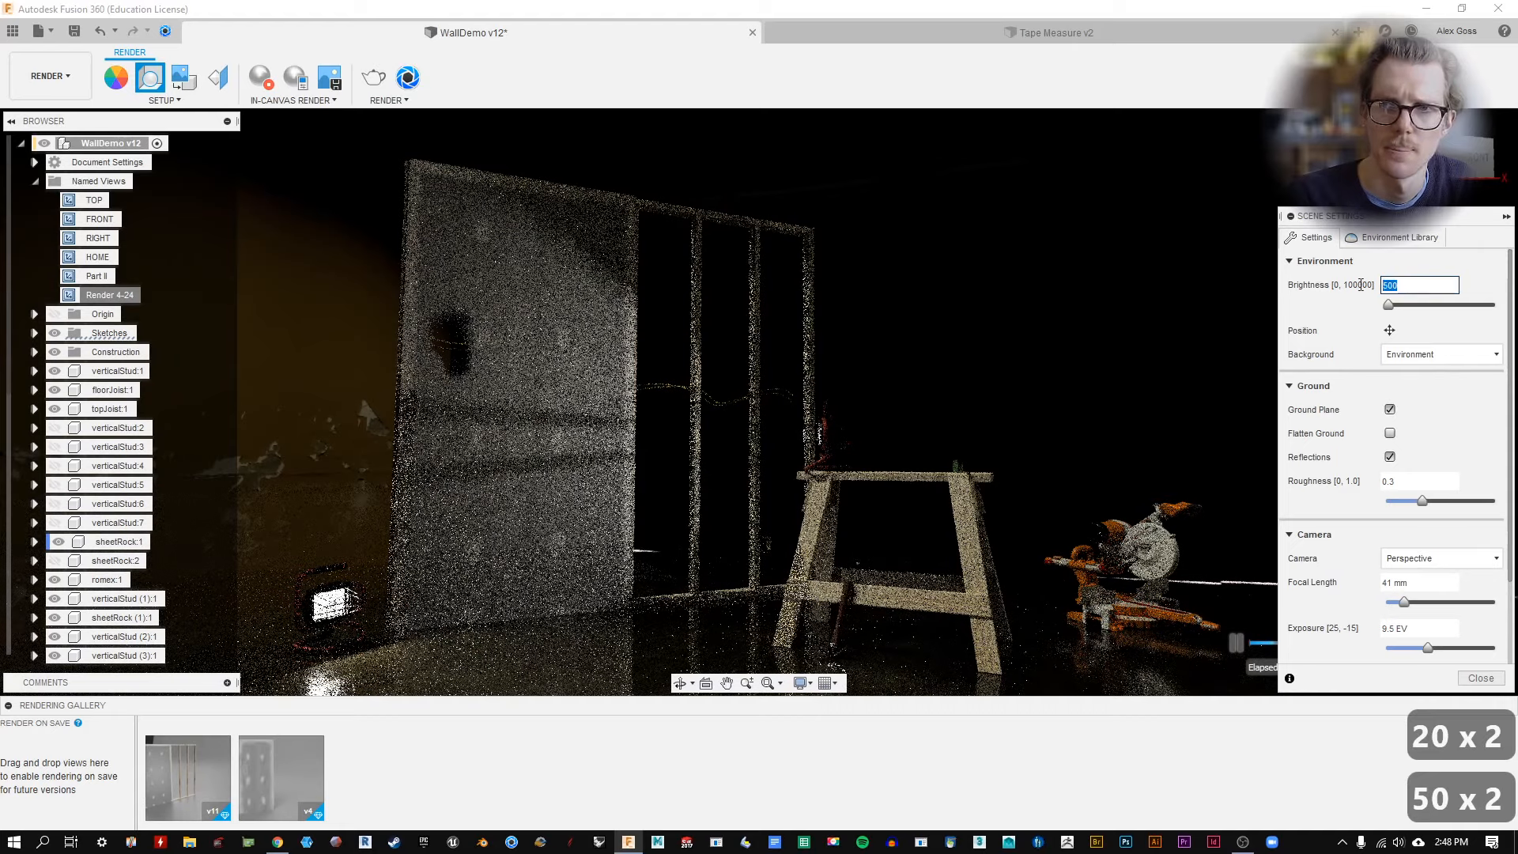
pyautogui.write('750')
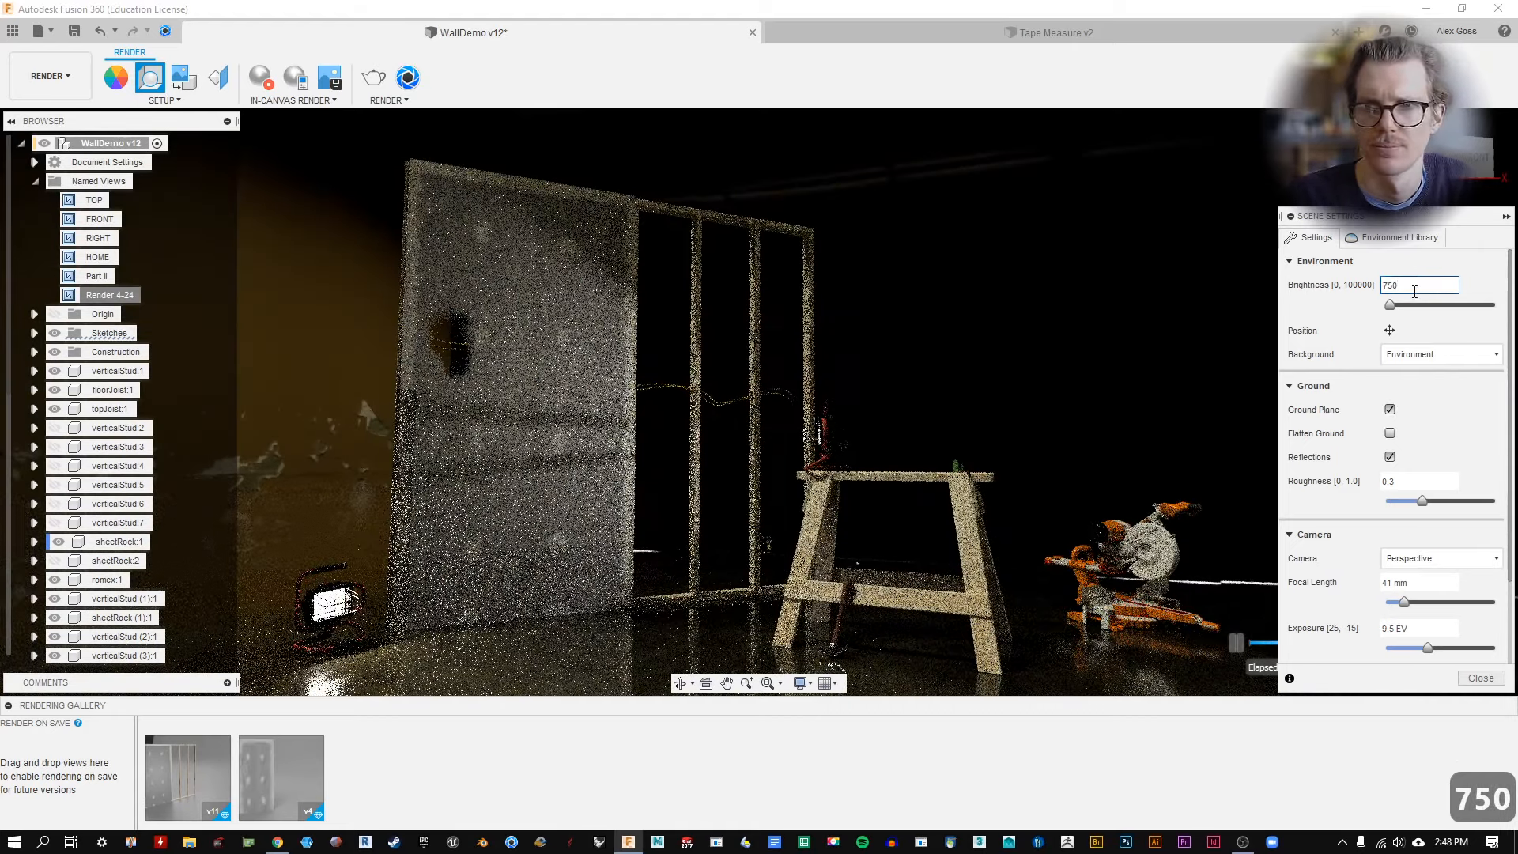
pyautogui.moveTo(1421, 286); pyautogui.dragTo(1355, 291)
pyautogui.write('900')
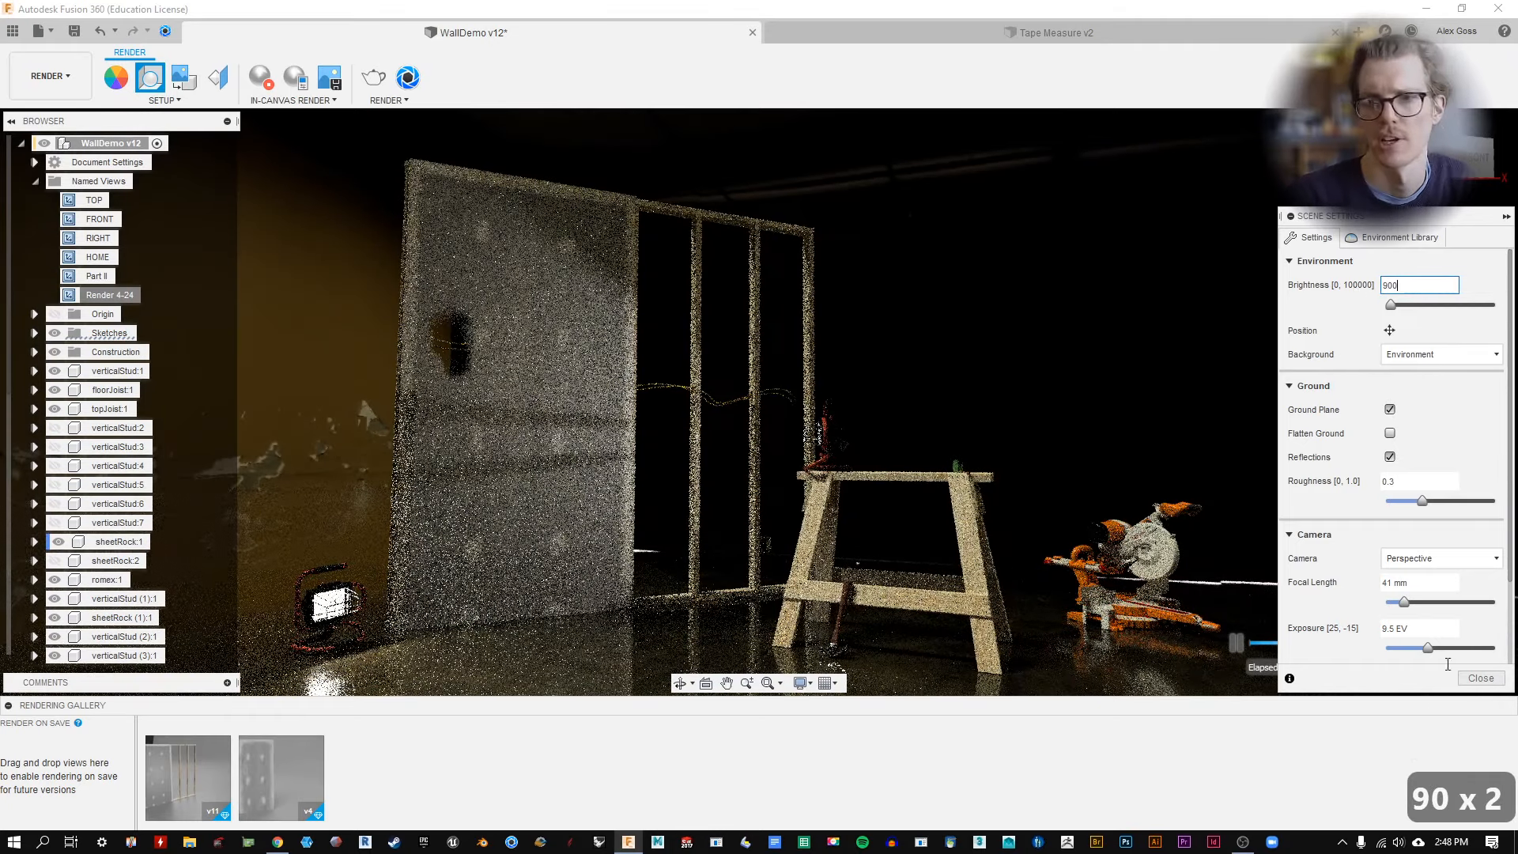
pyautogui.click(1481, 678)
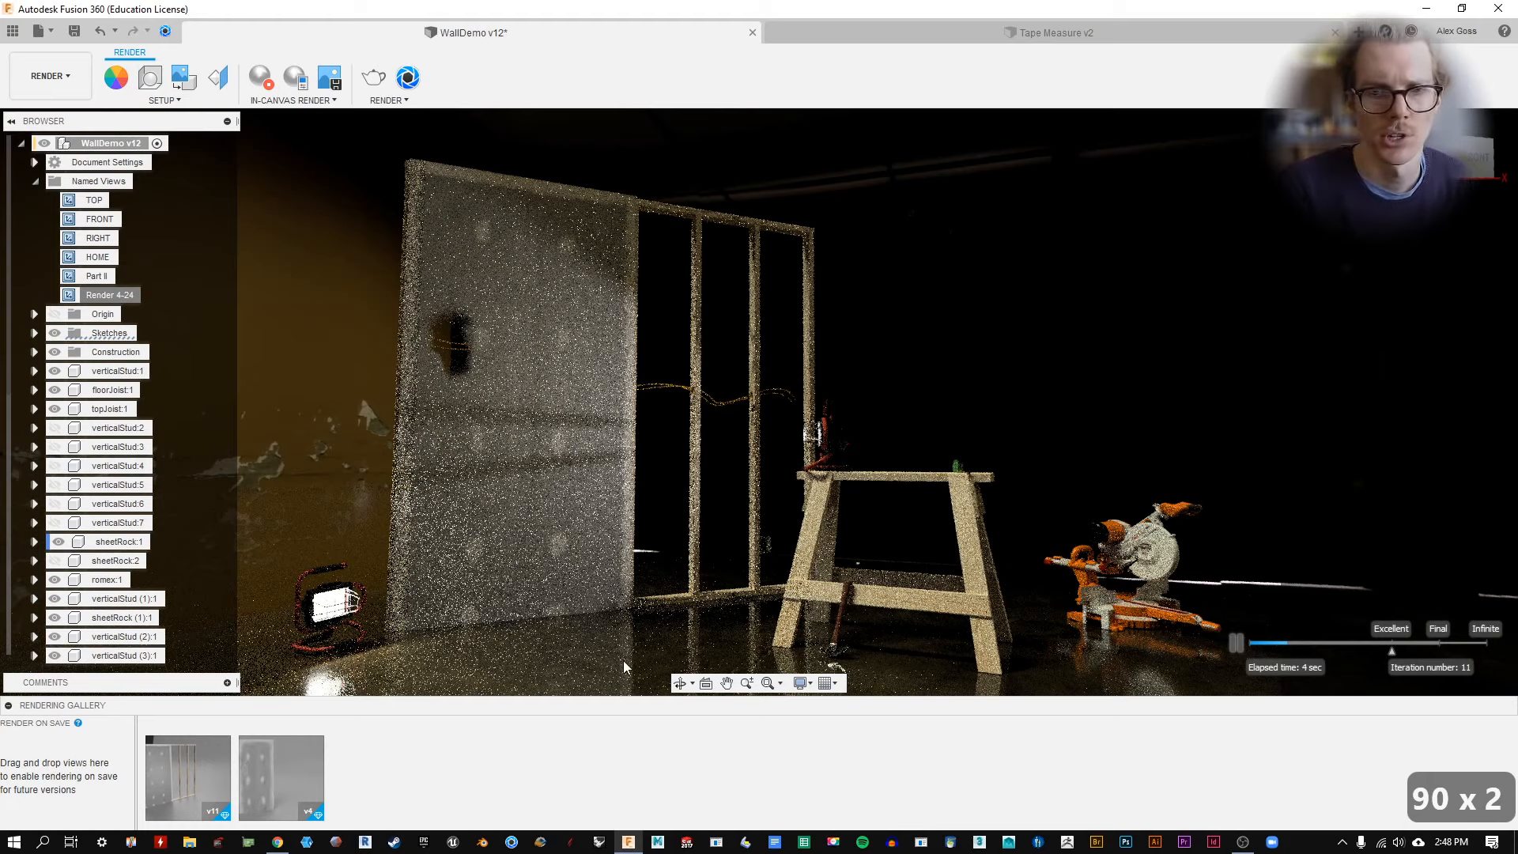
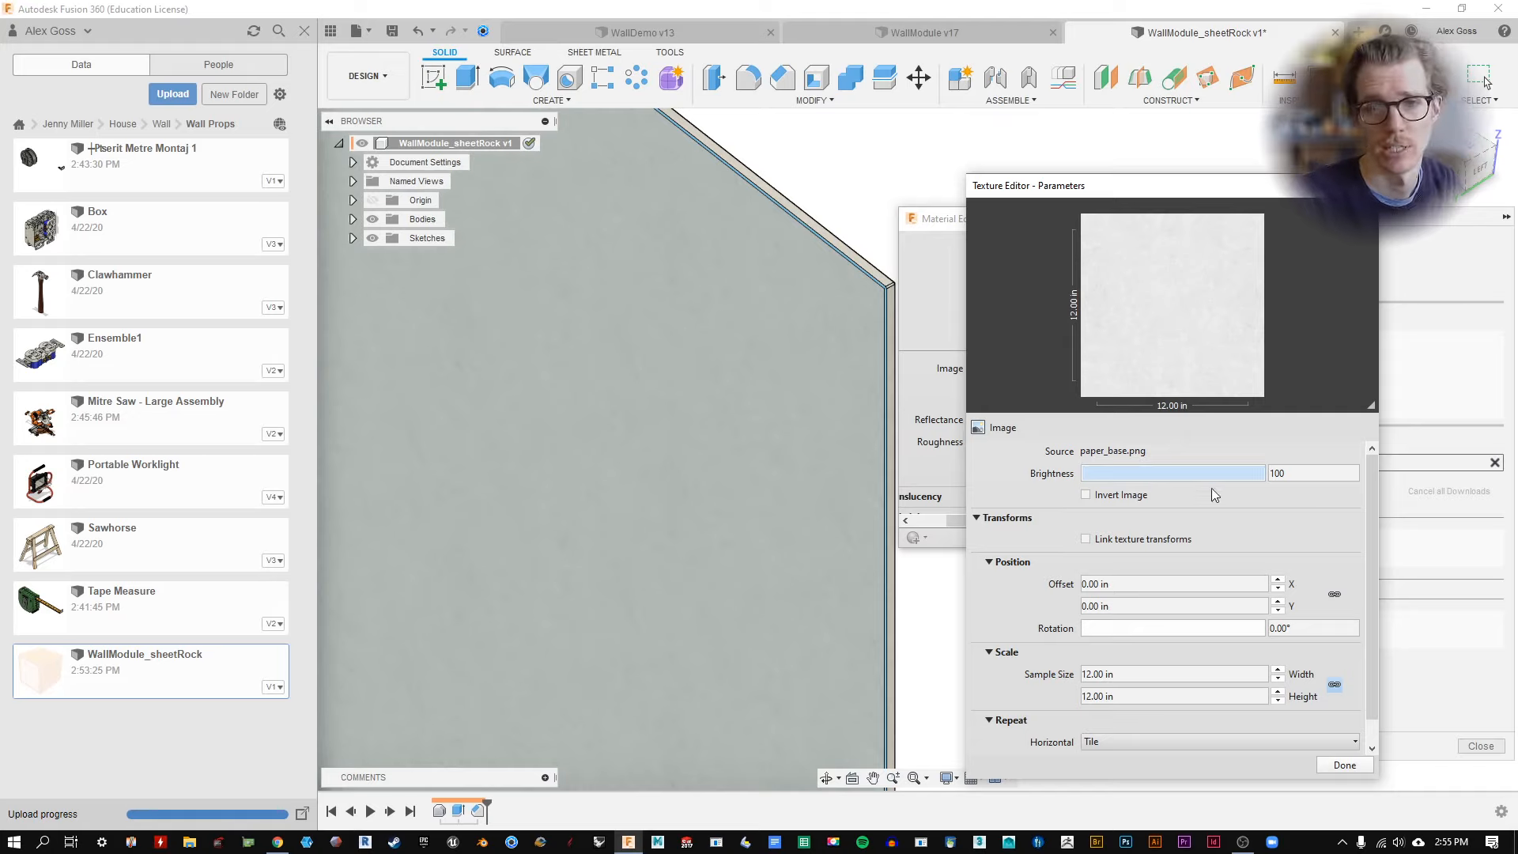
# Set the brightness of the paper_base.png texture image to 68, accept the material changes and finish editing appearances.
pyautogui.moveTo(1214, 473)
pyautogui.mouseDown()
pyautogui.moveTo(1157, 480)
pyautogui.moveTo(1212, 482)
pyautogui.mouseUp()
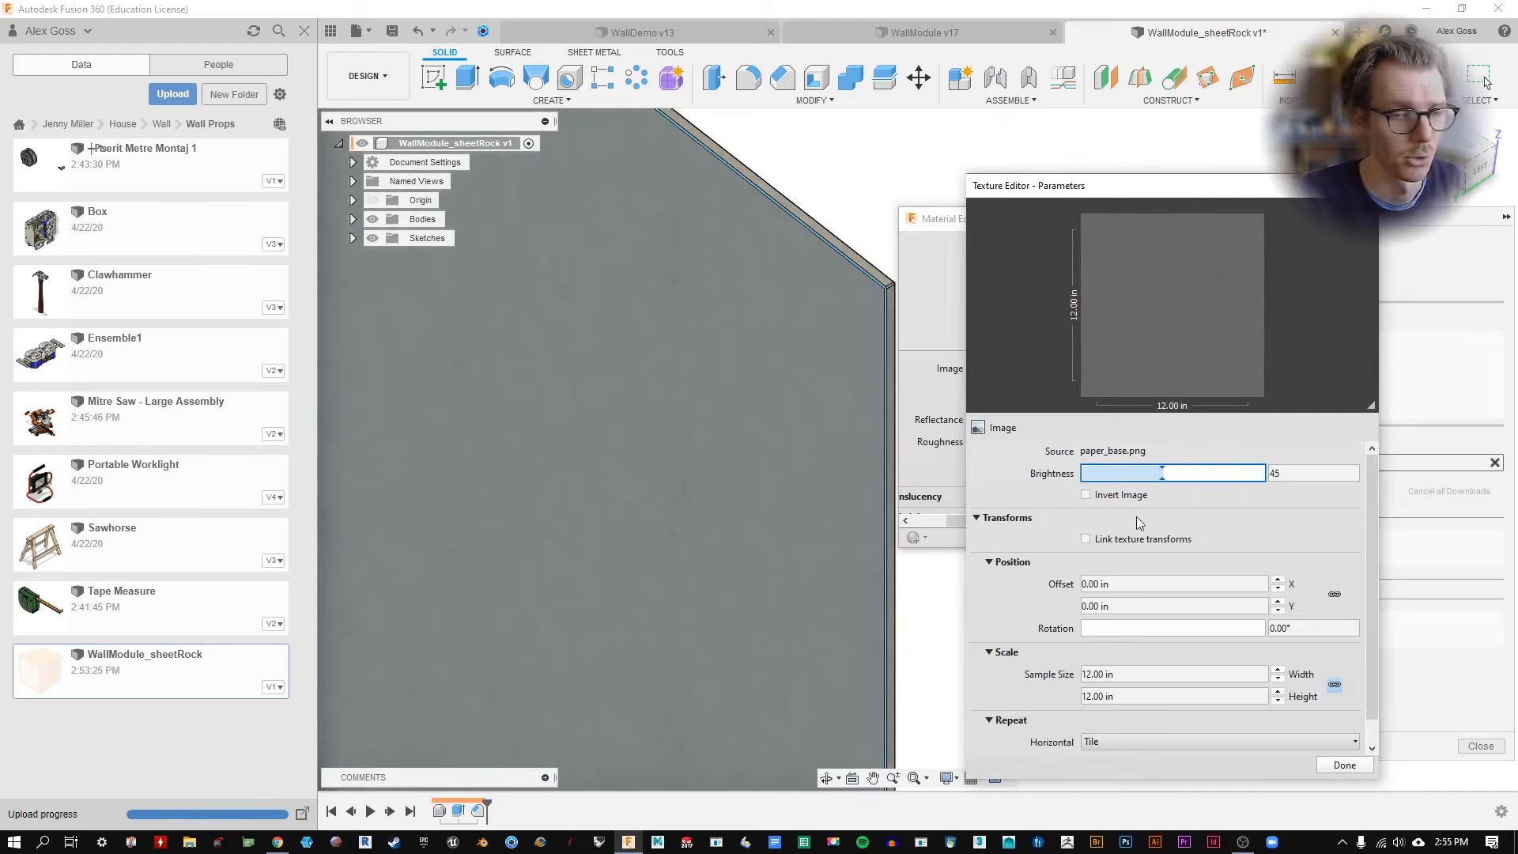
pyautogui.moveTo(1161, 473); pyautogui.dragTo(1227, 472)
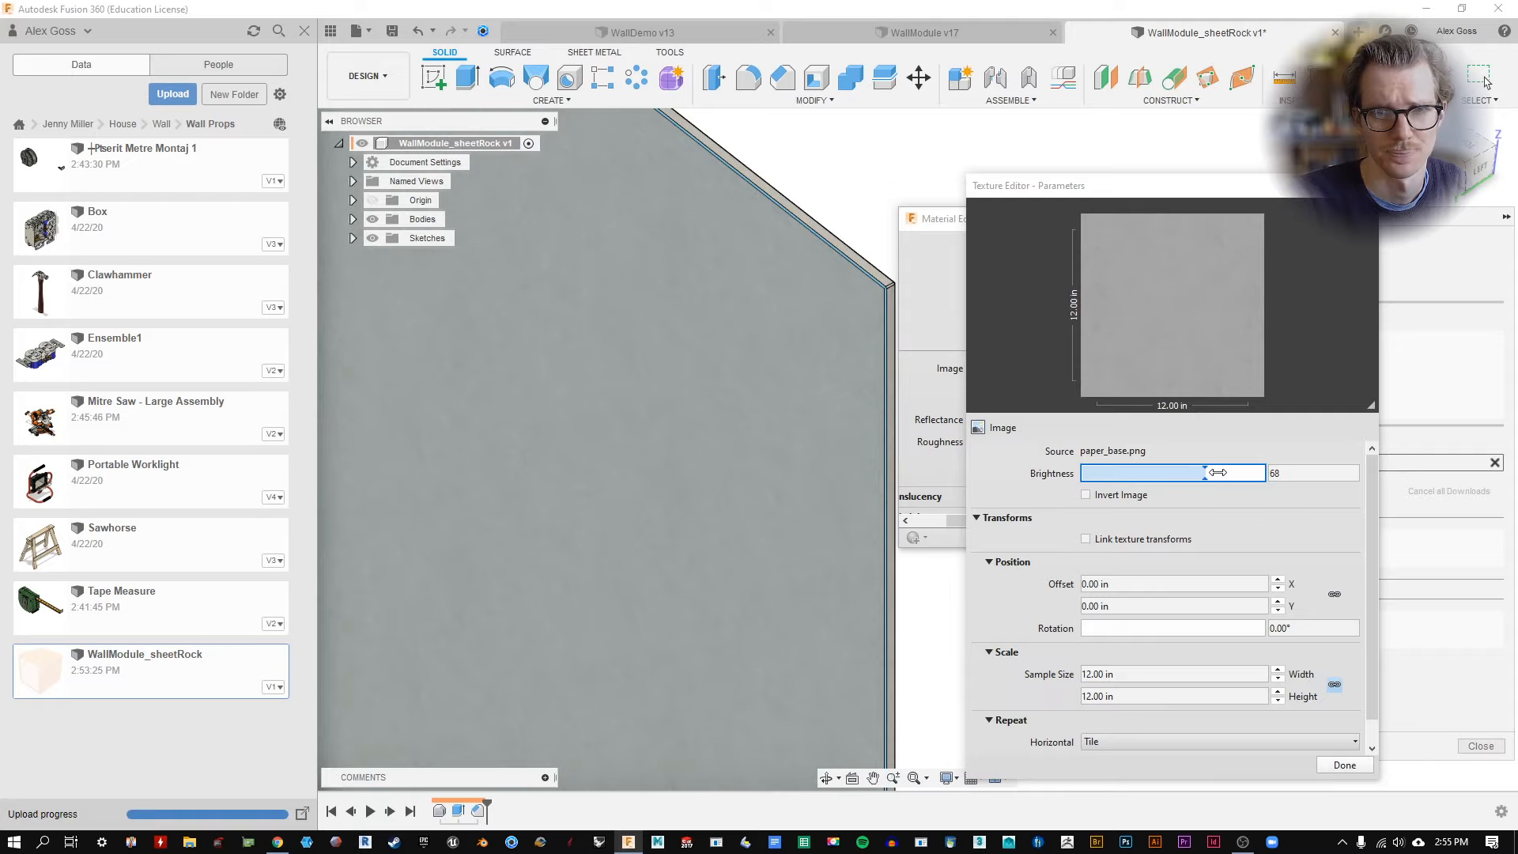
pyautogui.click(1134, 495)
pyautogui.click(1137, 496)
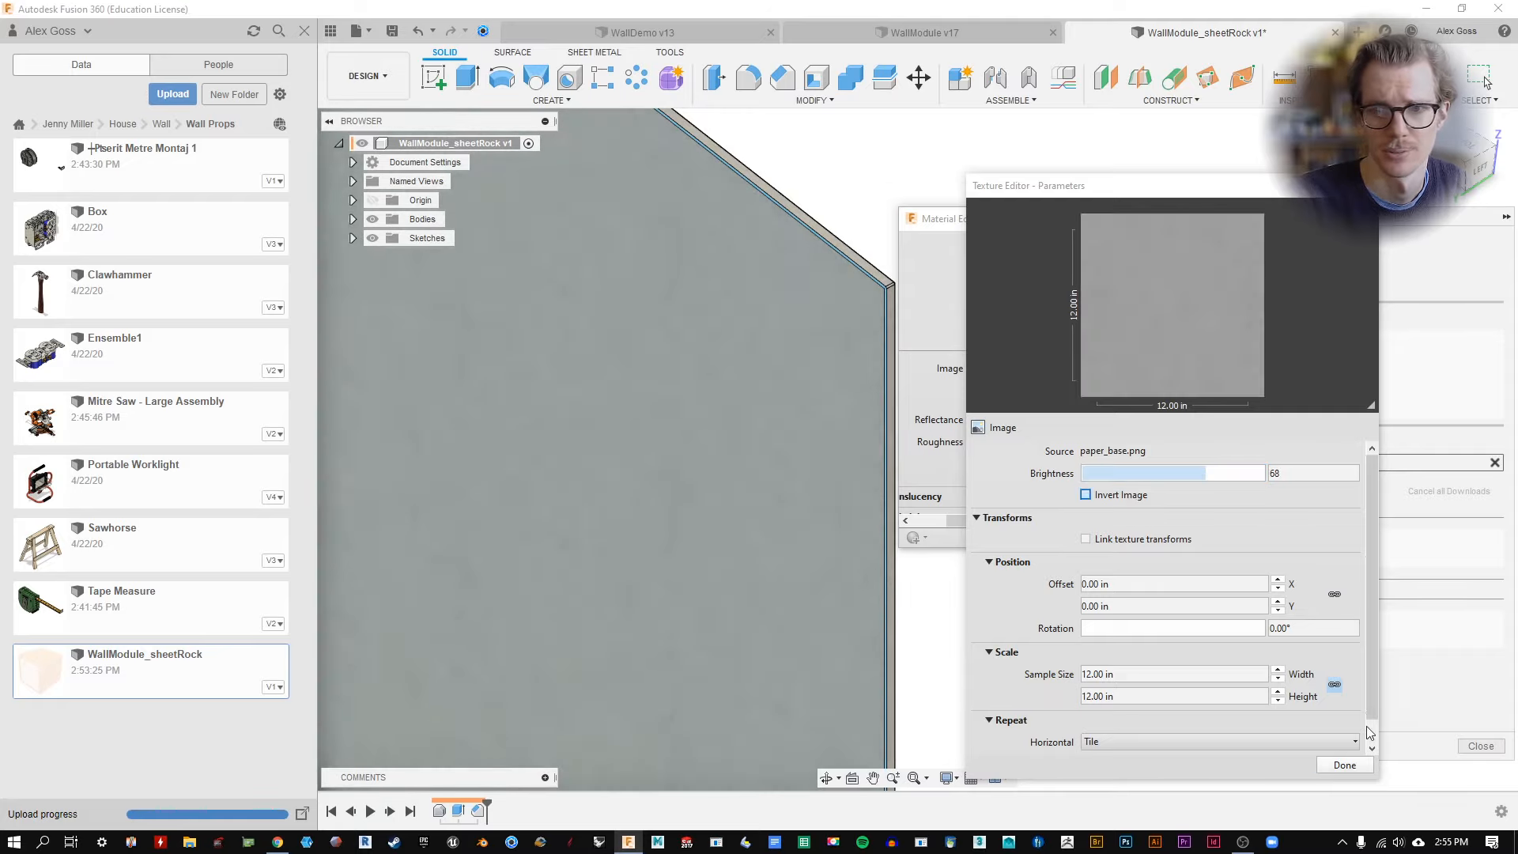
pyautogui.click(1345, 765)
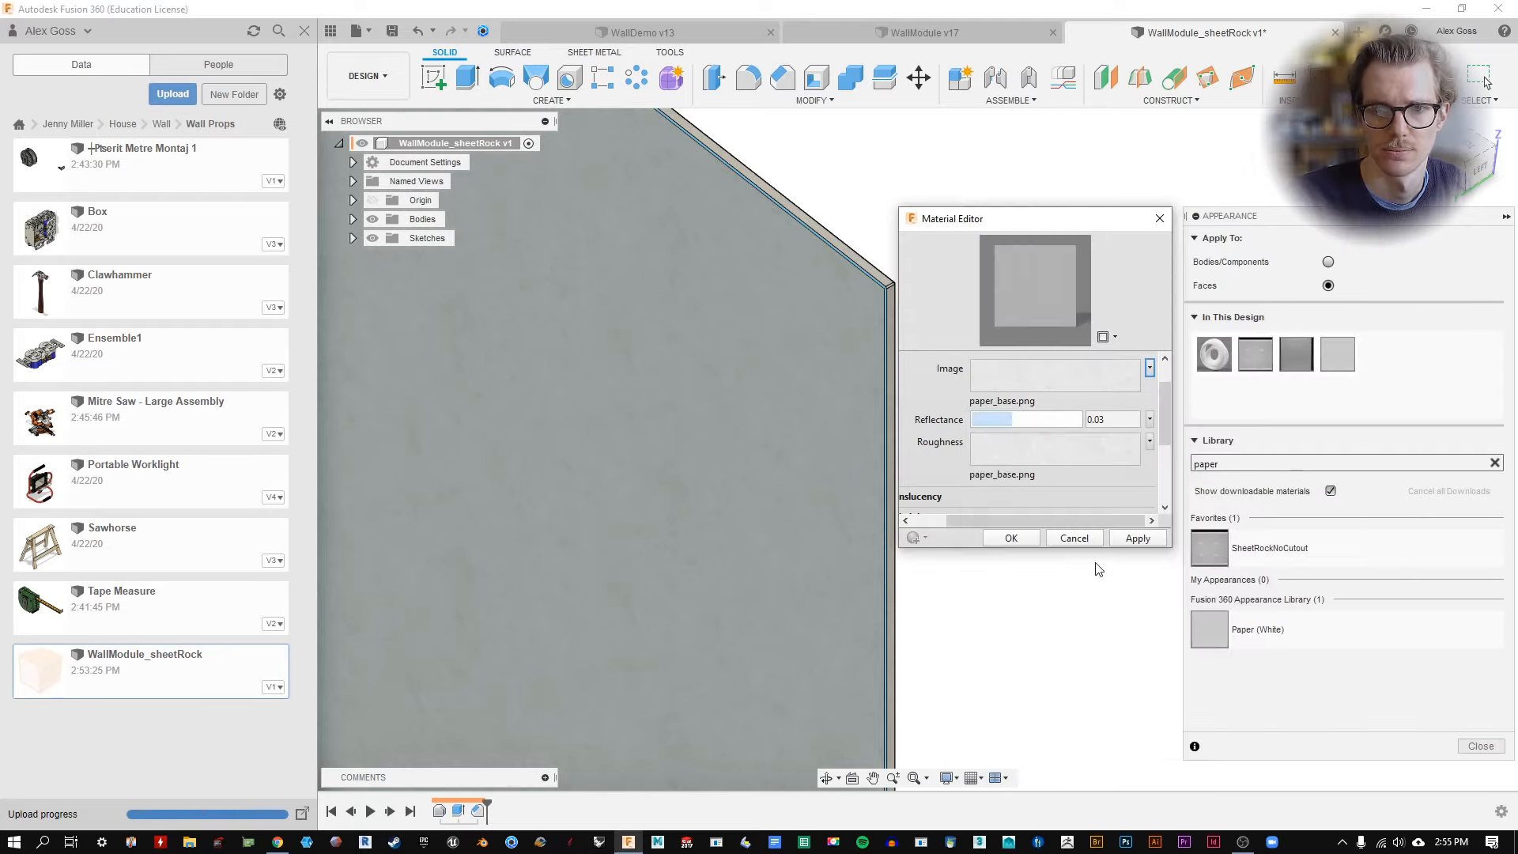
pyautogui.click(1011, 538)
pyautogui.keyDown('shift'); pyautogui.moveTo(1004, 562); pyautogui.dragTo(861, 353, button='middle'); pyautogui.keyUp('shift')
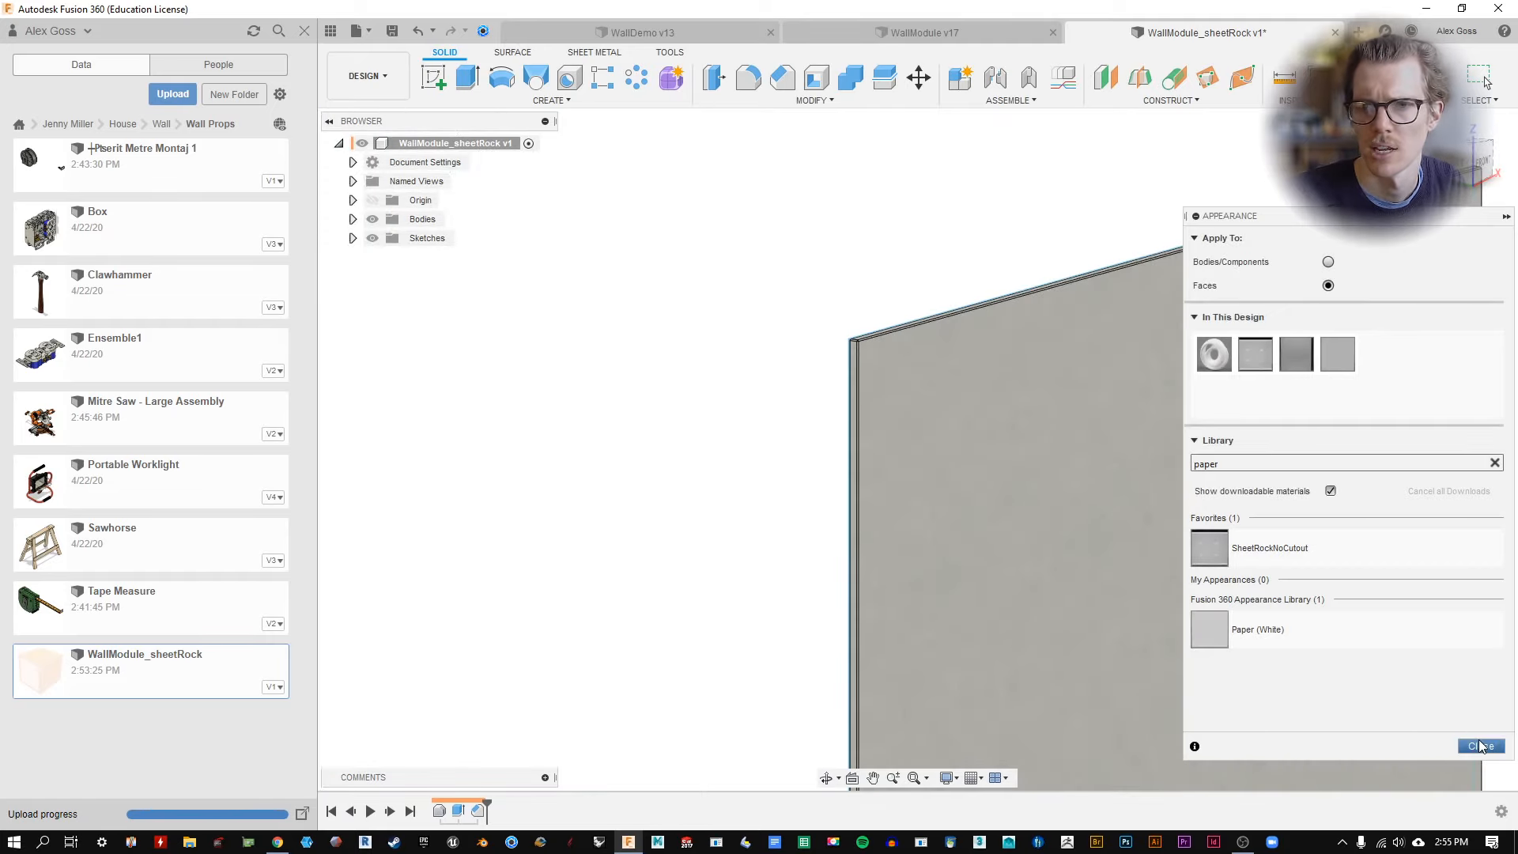
pyautogui.click(1481, 747)
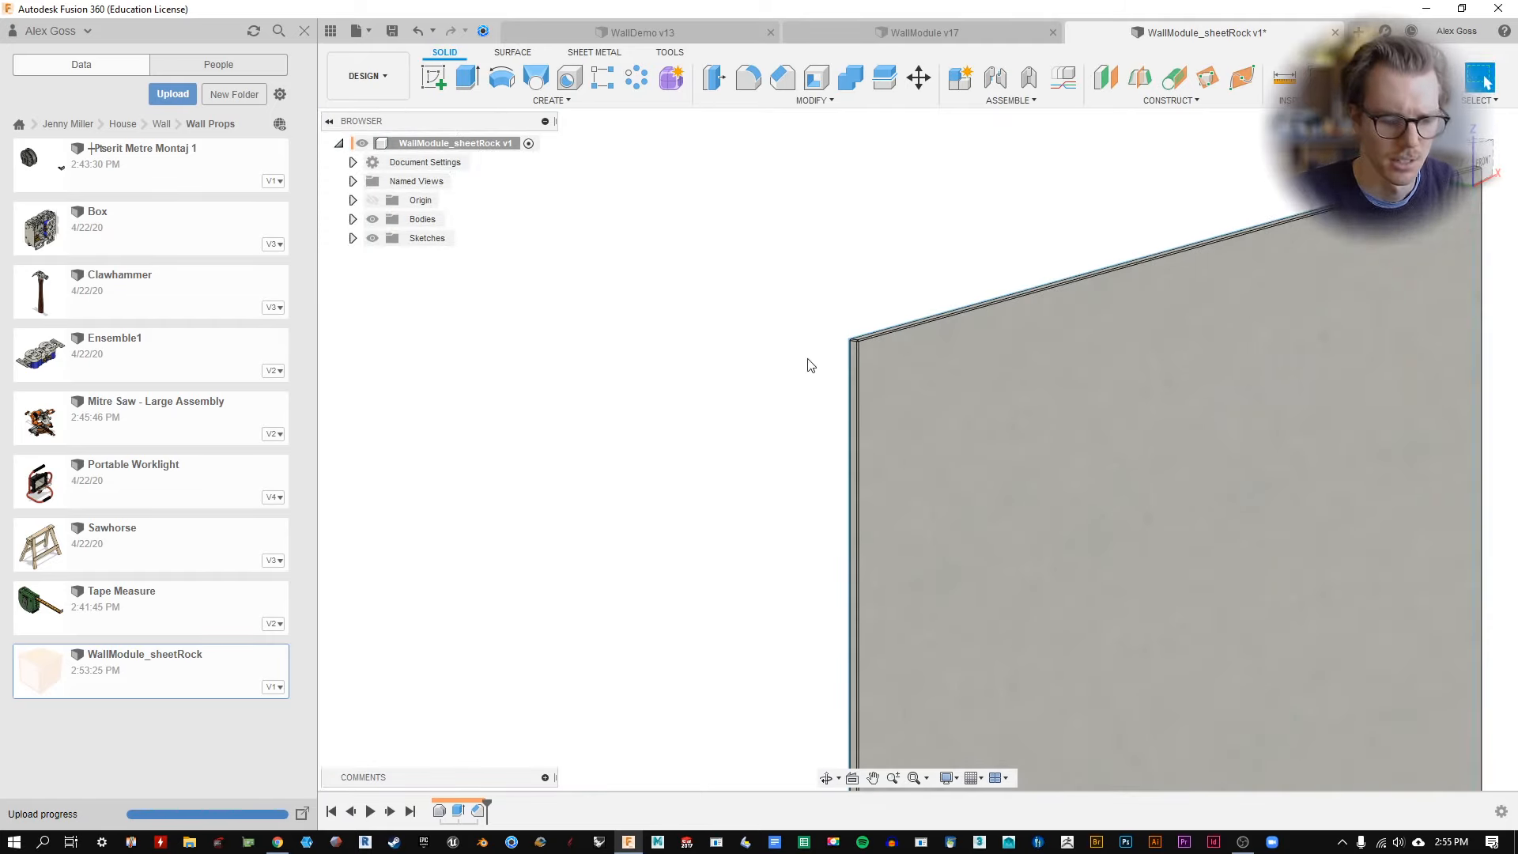
# Save WallModule_sheetRock with the default version description and close the WallModule v17 document.
pyautogui.click(391, 32)
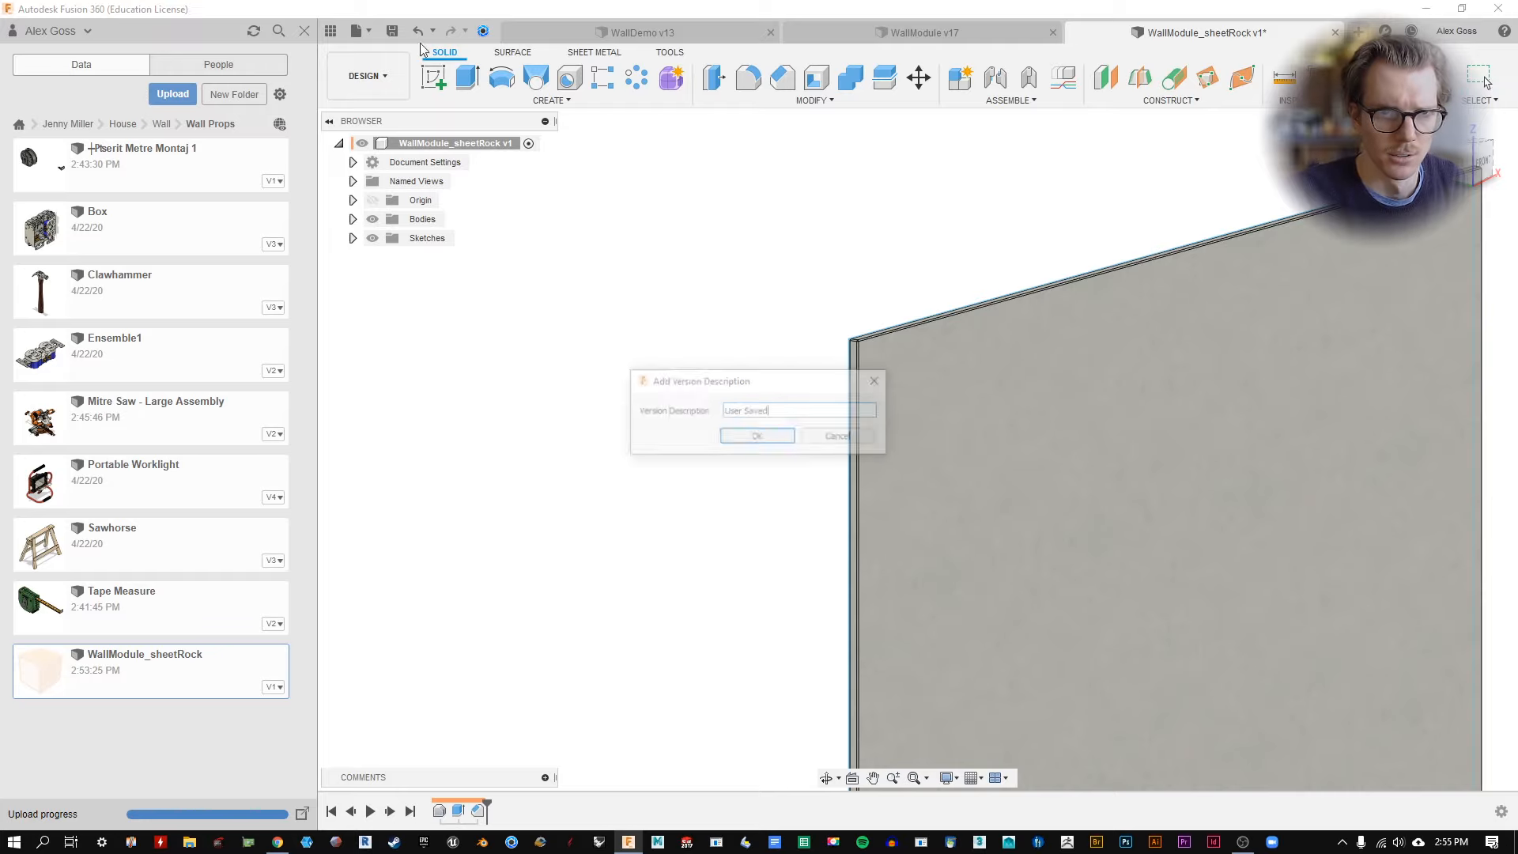
pyautogui.click(741, 434)
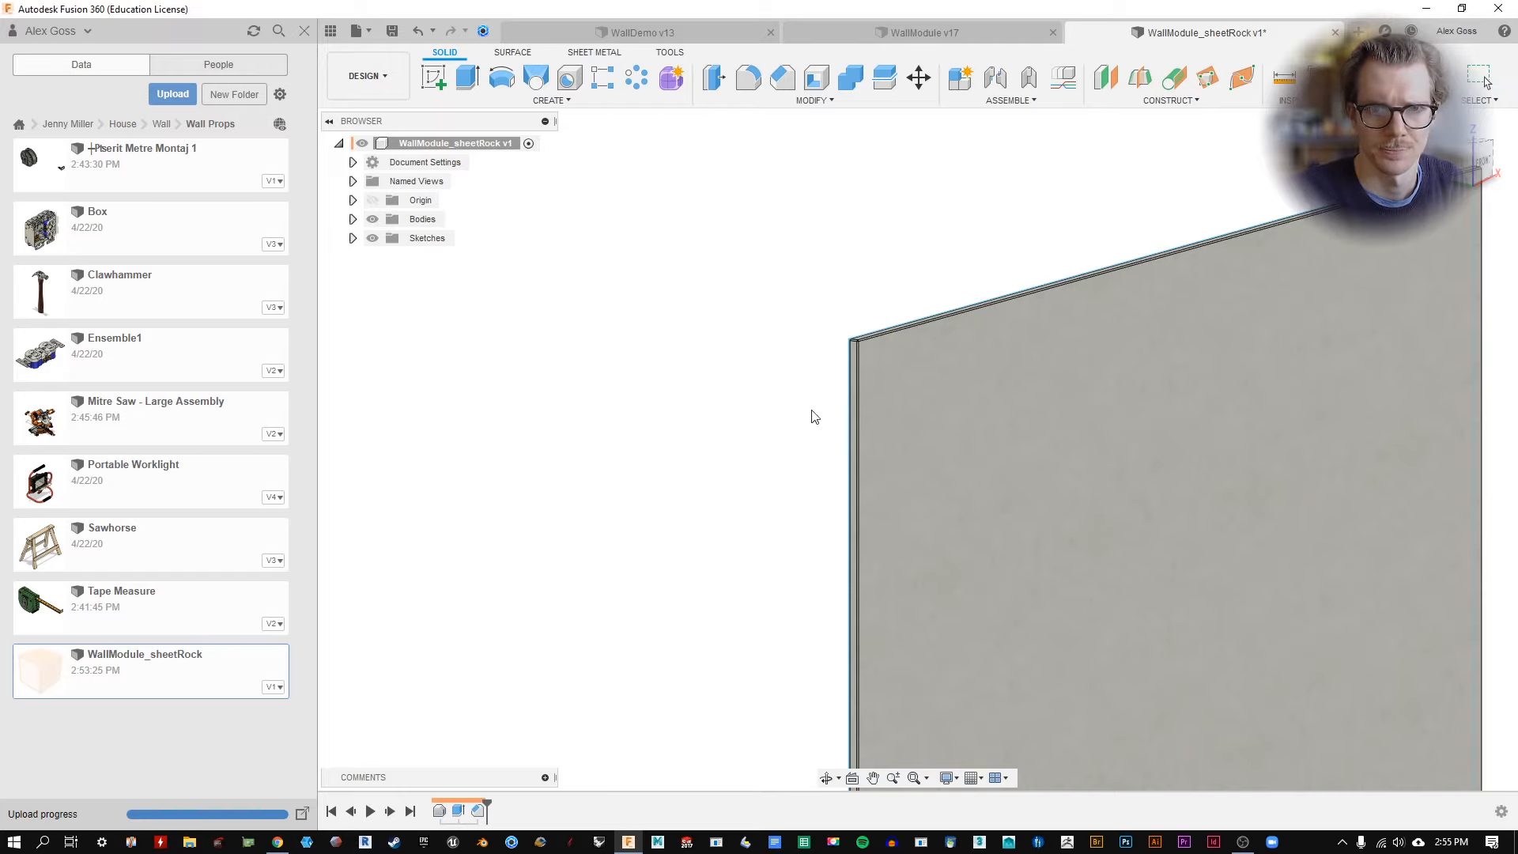
pyautogui.click(923, 33)
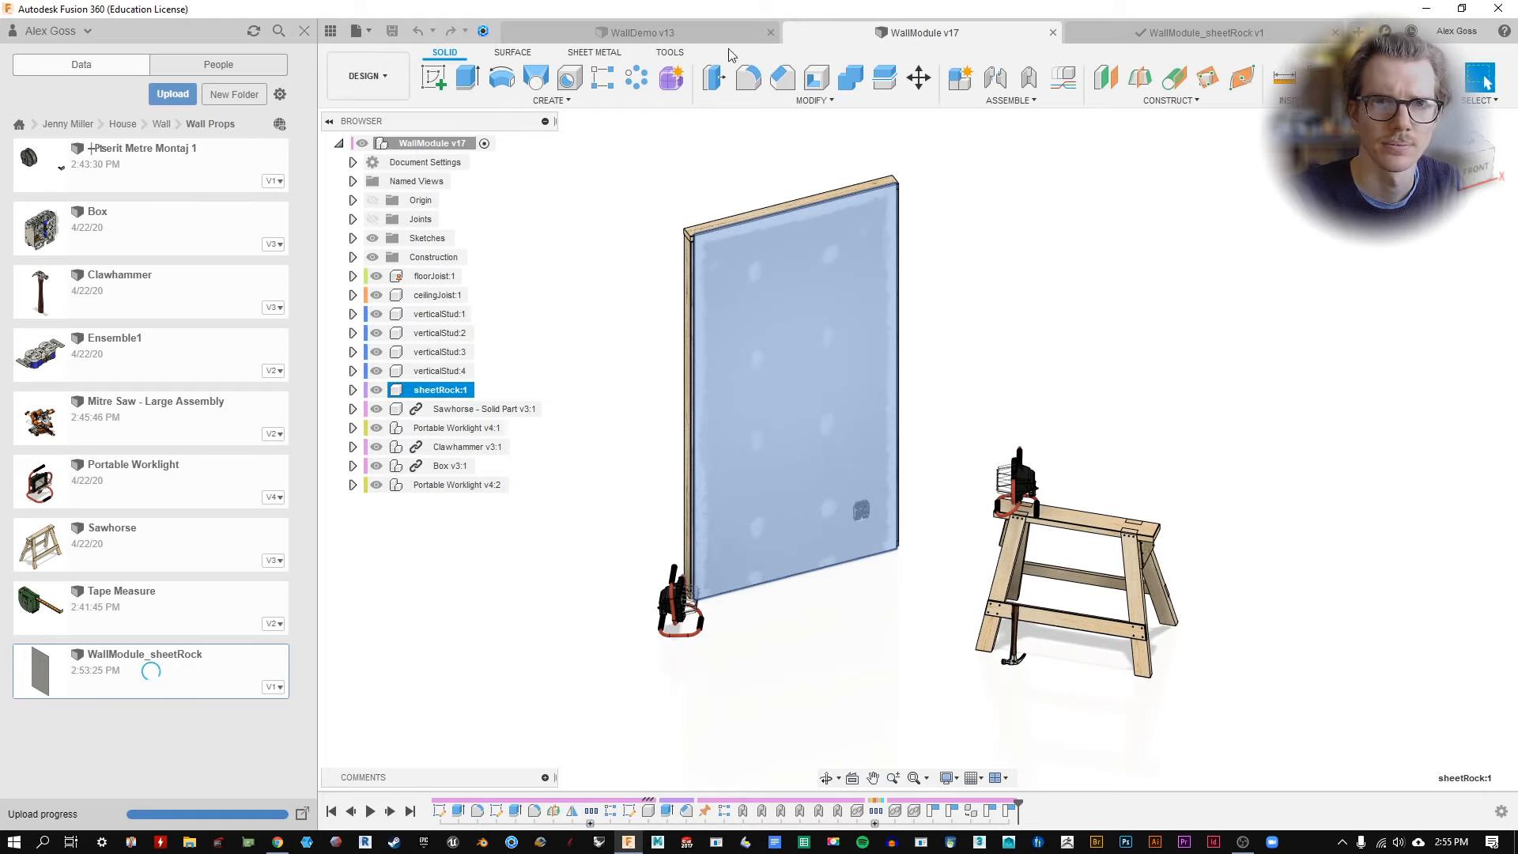
pyautogui.click(1052, 33)
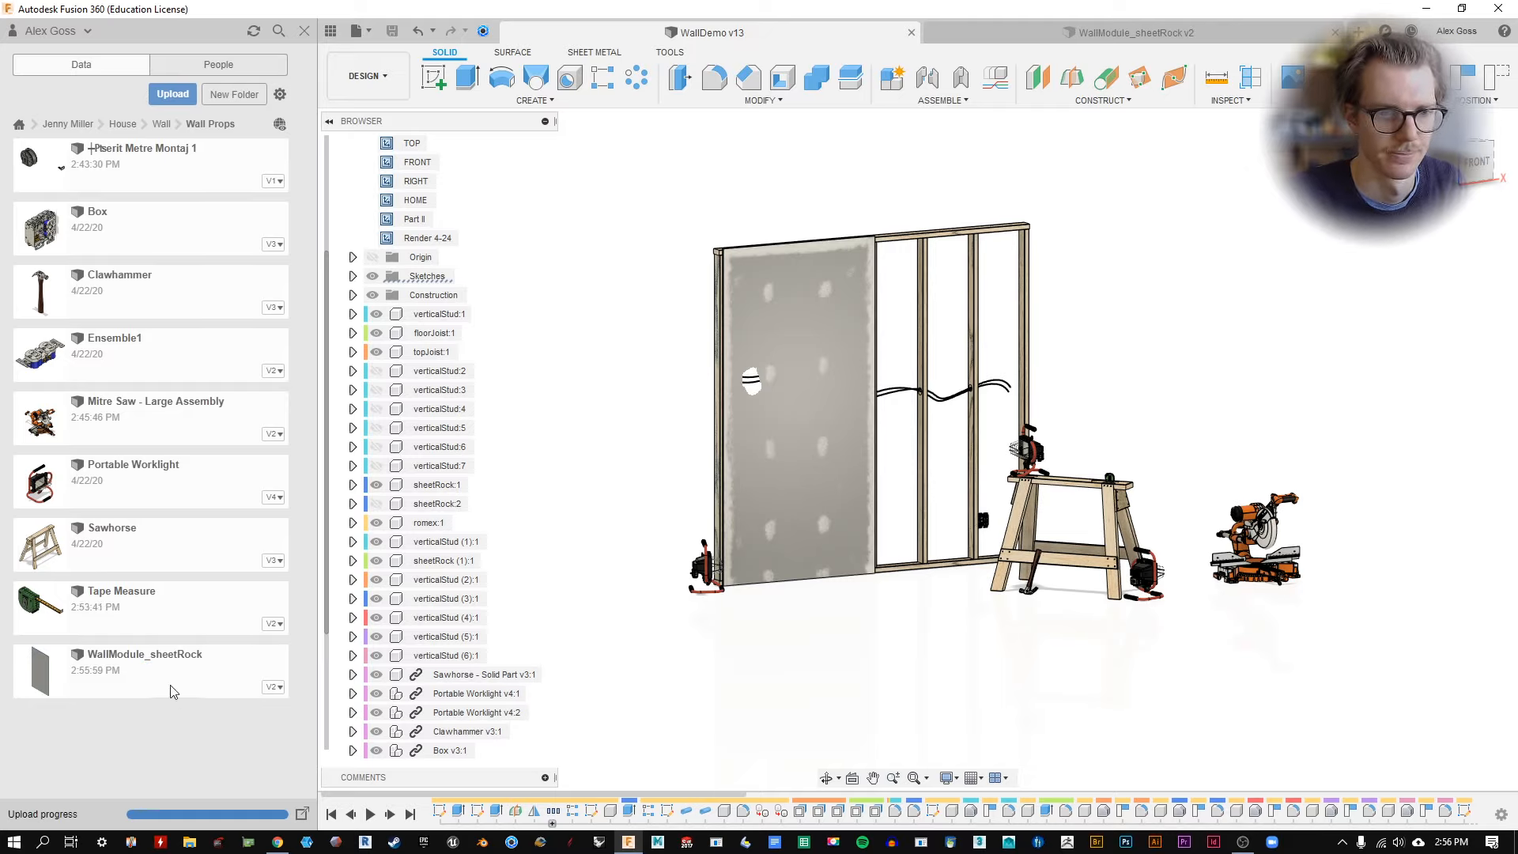
# Insert WallModule_sheetRock into WallDemo and move it clear of the wall, about 97.8 in along X and 3.7 in along Z.
pyautogui.rightClick(172, 657)
pyautogui.click(200, 687)
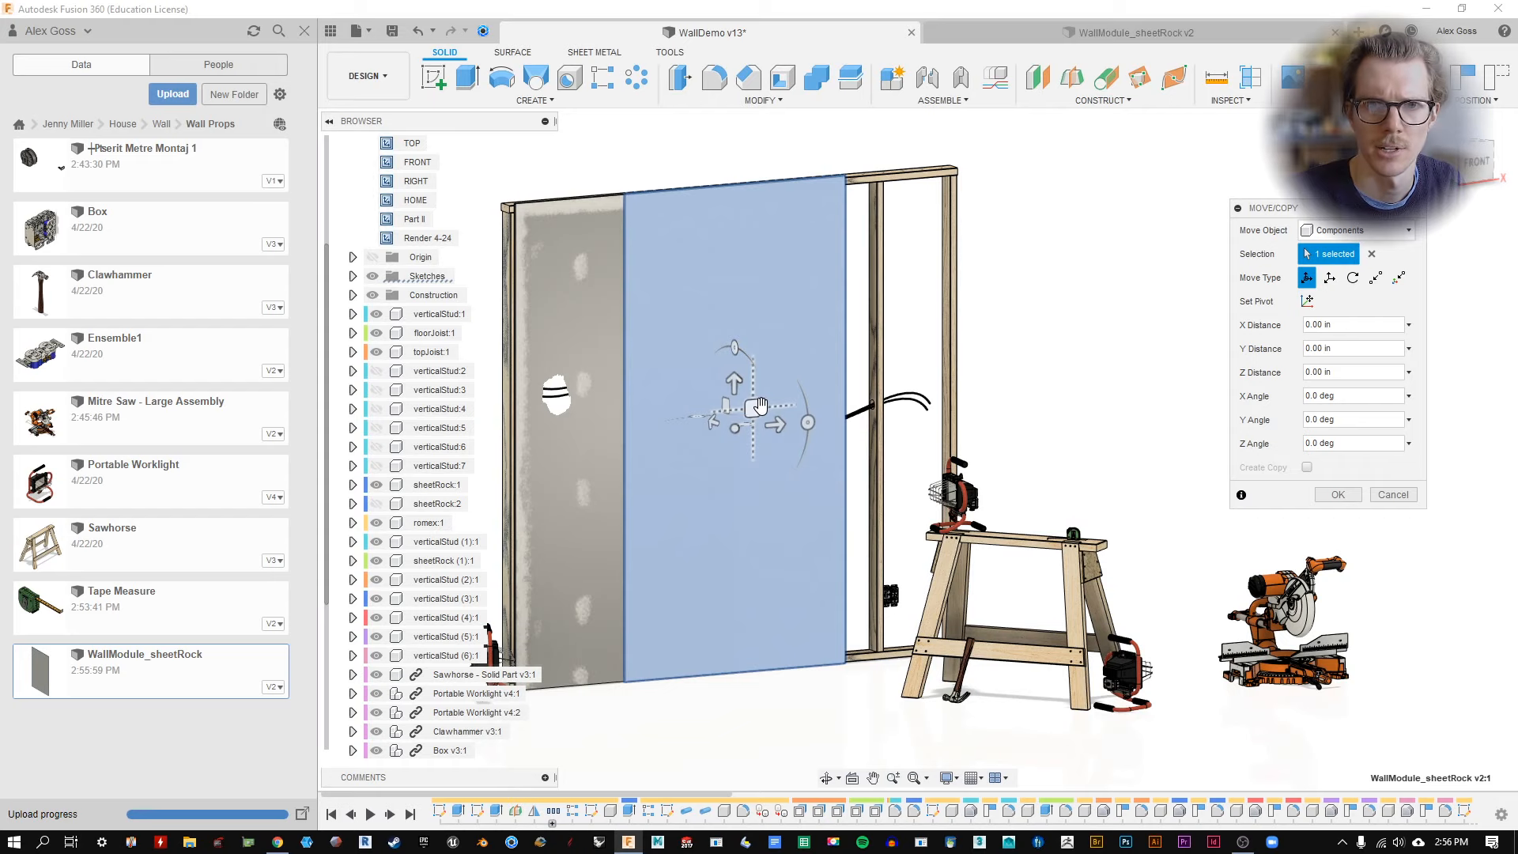
pyautogui.moveTo(757, 405); pyautogui.dragTo(1201, 351)
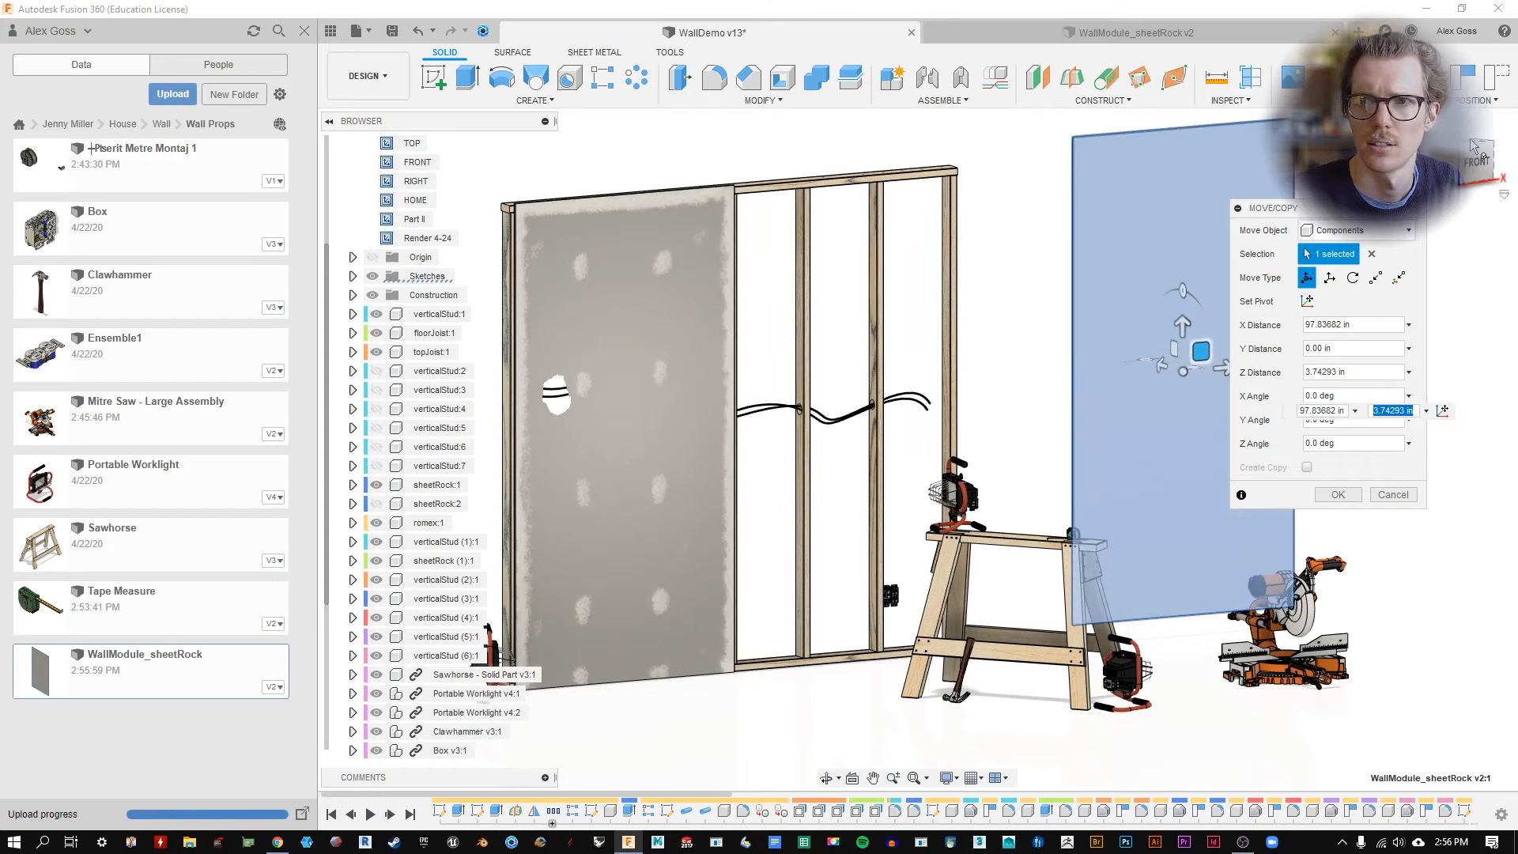
# Rotate the inserted sheetrock panel -90 degrees about the X axis so it lies horizontally, and accept the placement.
pyautogui.click(1487, 152)
pyautogui.keyDown('shift'); pyautogui.moveTo(1516, 215); pyautogui.dragTo(832, 469, button='middle'); pyautogui.keyUp('shift')
pyautogui.moveTo(842, 508); pyautogui.dragTo(916, 590)
pyautogui.click(1470, 168)
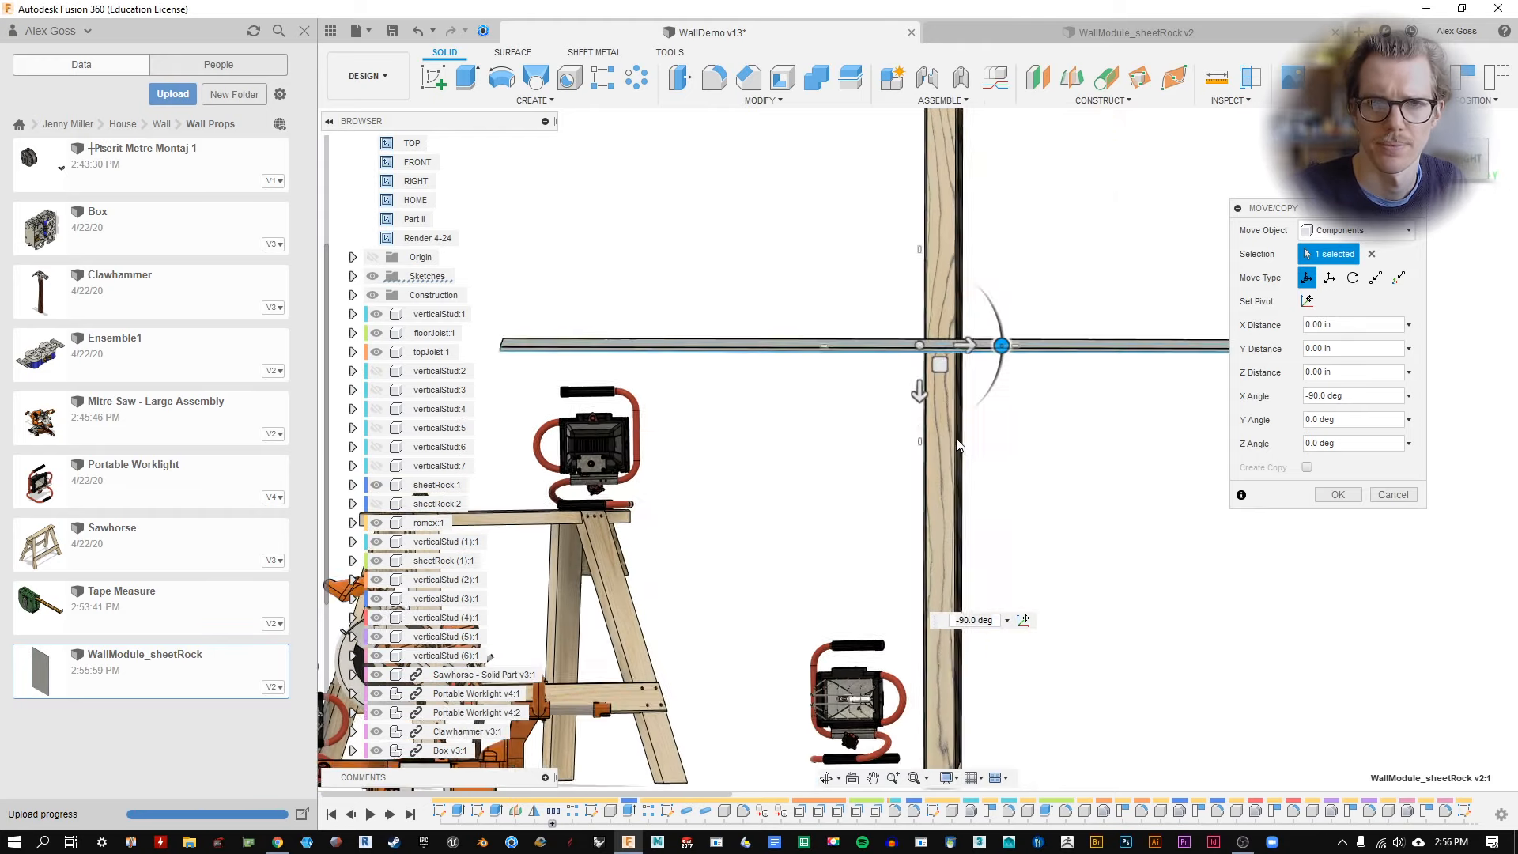
pyautogui.scroll(-3, 950, 462)
pyautogui.scroll(-1, 922, 513)
pyautogui.moveTo(922, 512); pyautogui.dragTo(891, 431, button='middle')
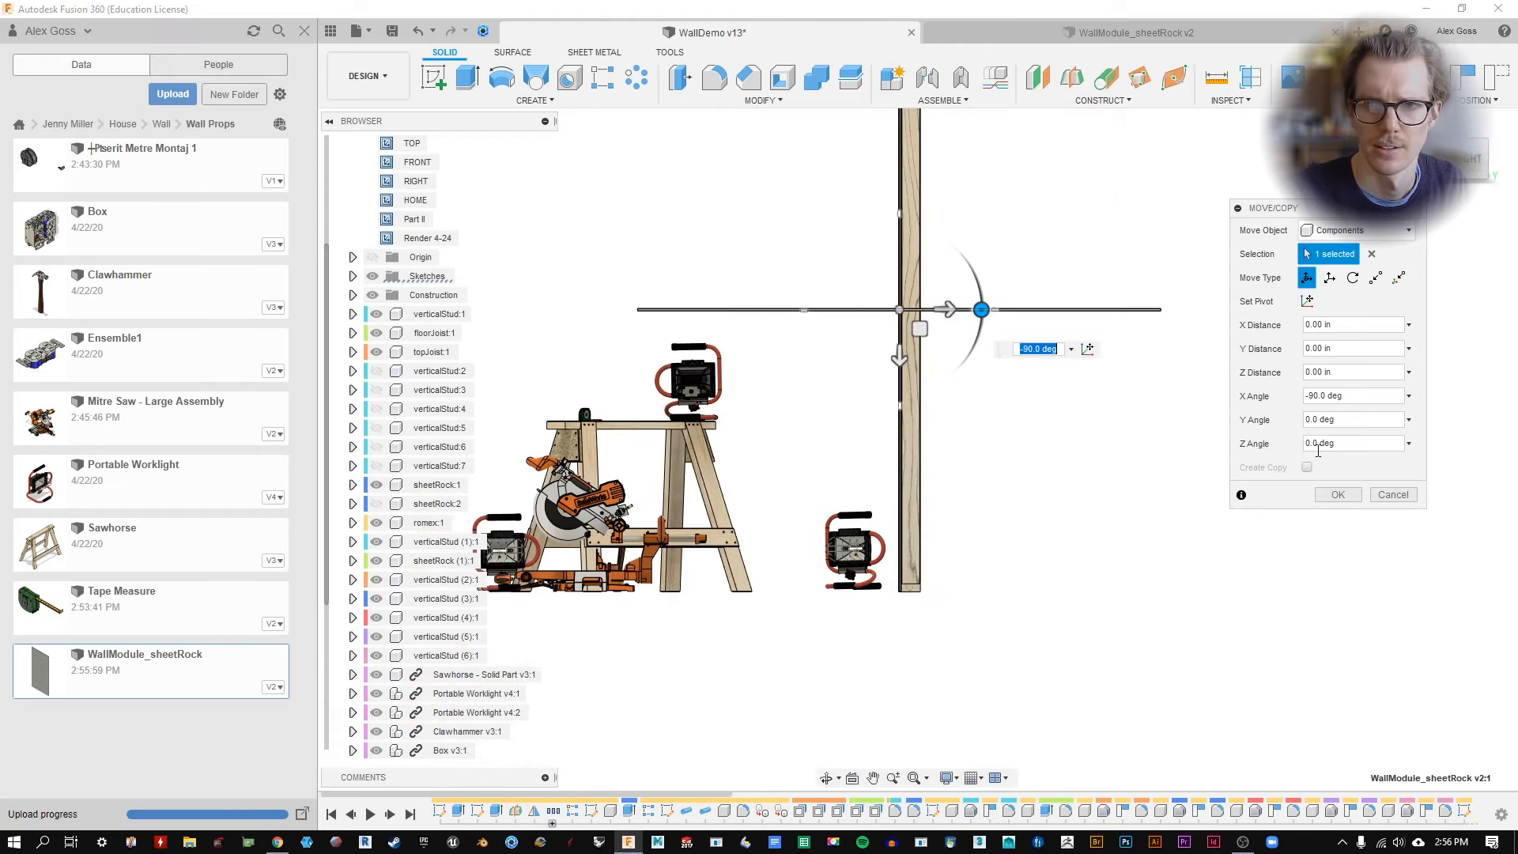
pyautogui.click(1324, 496)
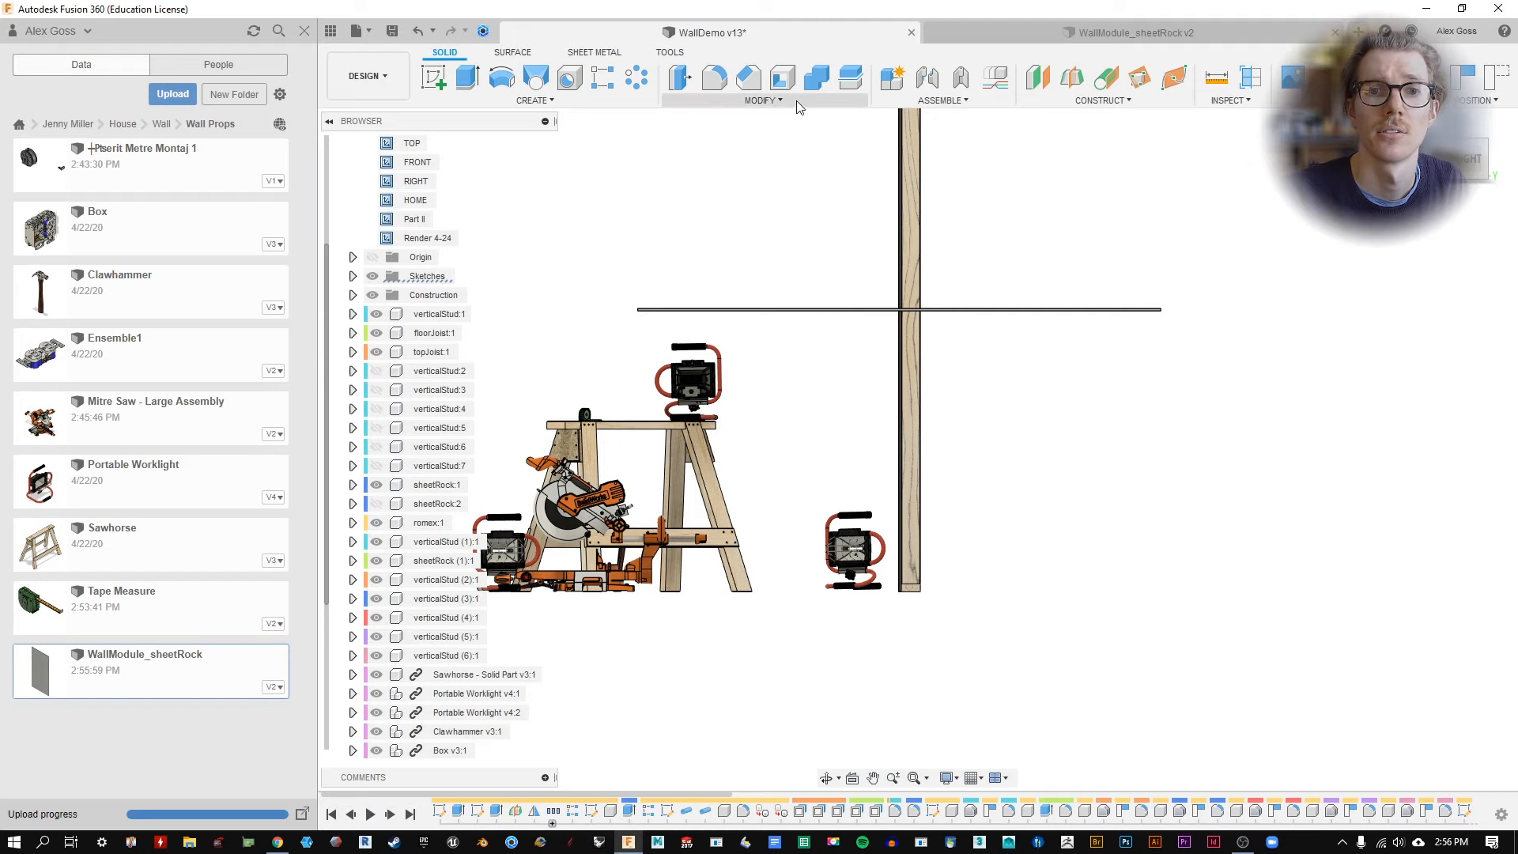
# Align the large face of the inserted sheetrock panel with the underside of floorJoist:1.
pyautogui.click(765, 100)
pyautogui.click(728, 367)
pyautogui.keyDown('shift'); pyautogui.moveTo(1077, 441); pyautogui.dragTo(752, 323, button='middle'); pyautogui.keyUp('shift')
pyautogui.click(799, 282)
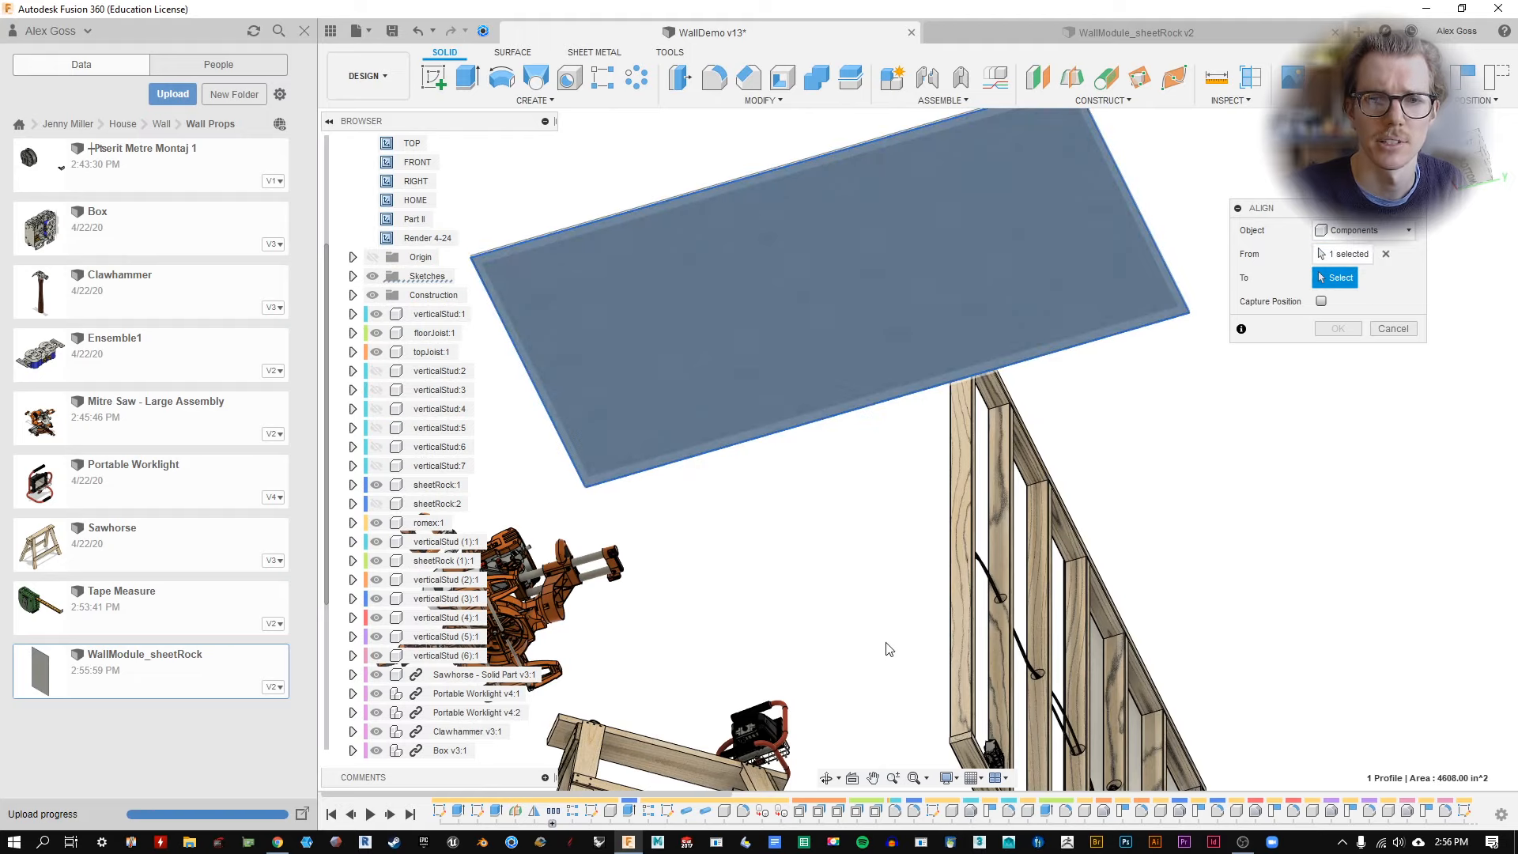
pyautogui.keyDown('shift'); pyautogui.moveTo(888, 643); pyautogui.dragTo(830, 411, button='middle'); pyautogui.keyUp('shift')
pyautogui.click(847, 455)
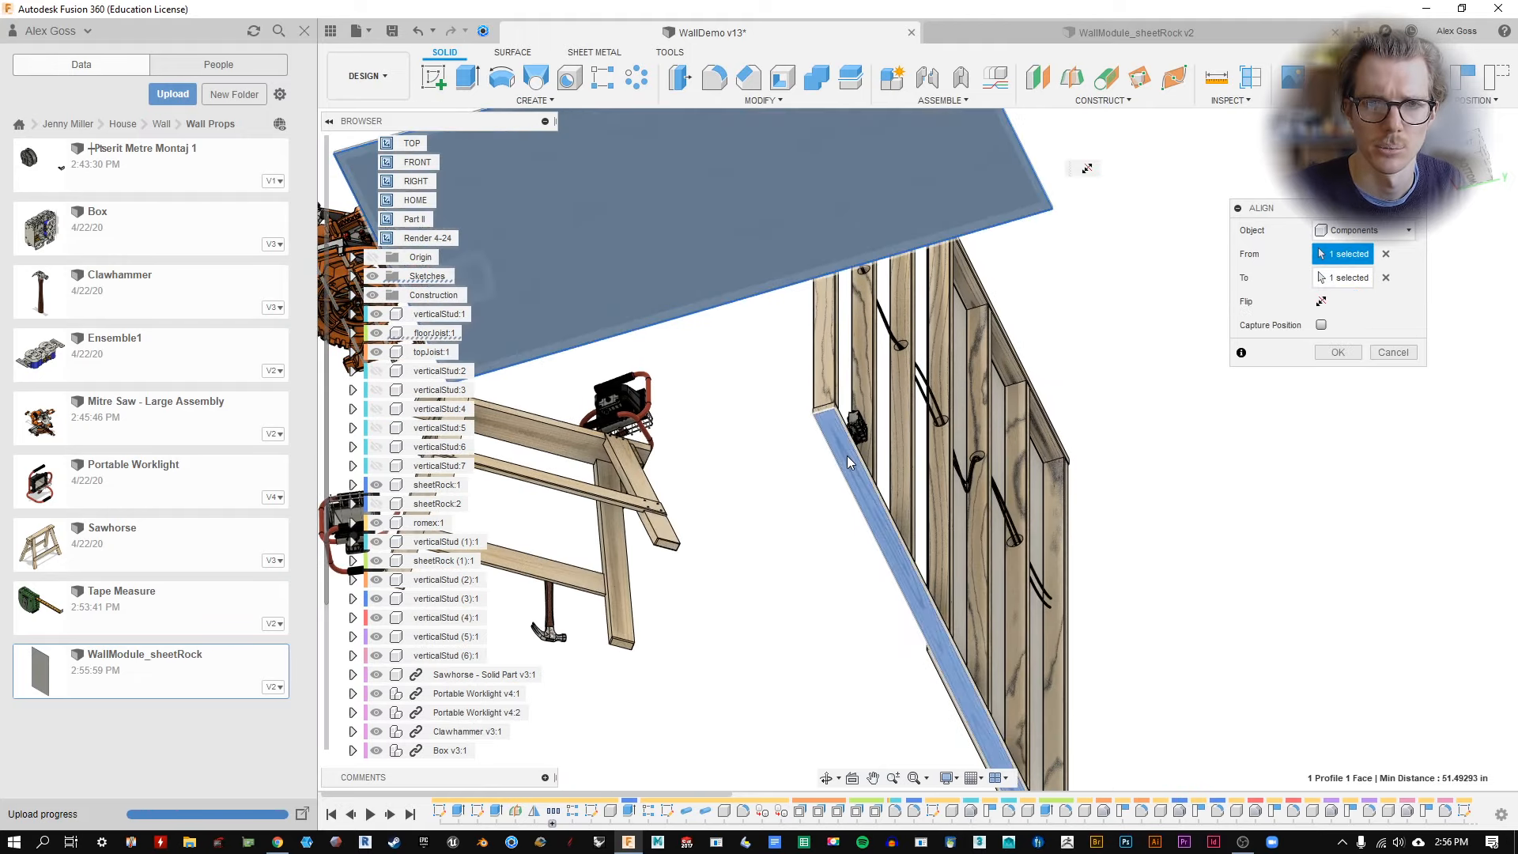
pyautogui.scroll(-5, 850, 453)
pyautogui.keyDown('shift'); pyautogui.moveTo(940, 316); pyautogui.dragTo(1051, 409, button='middle'); pyautogui.keyUp('shift')
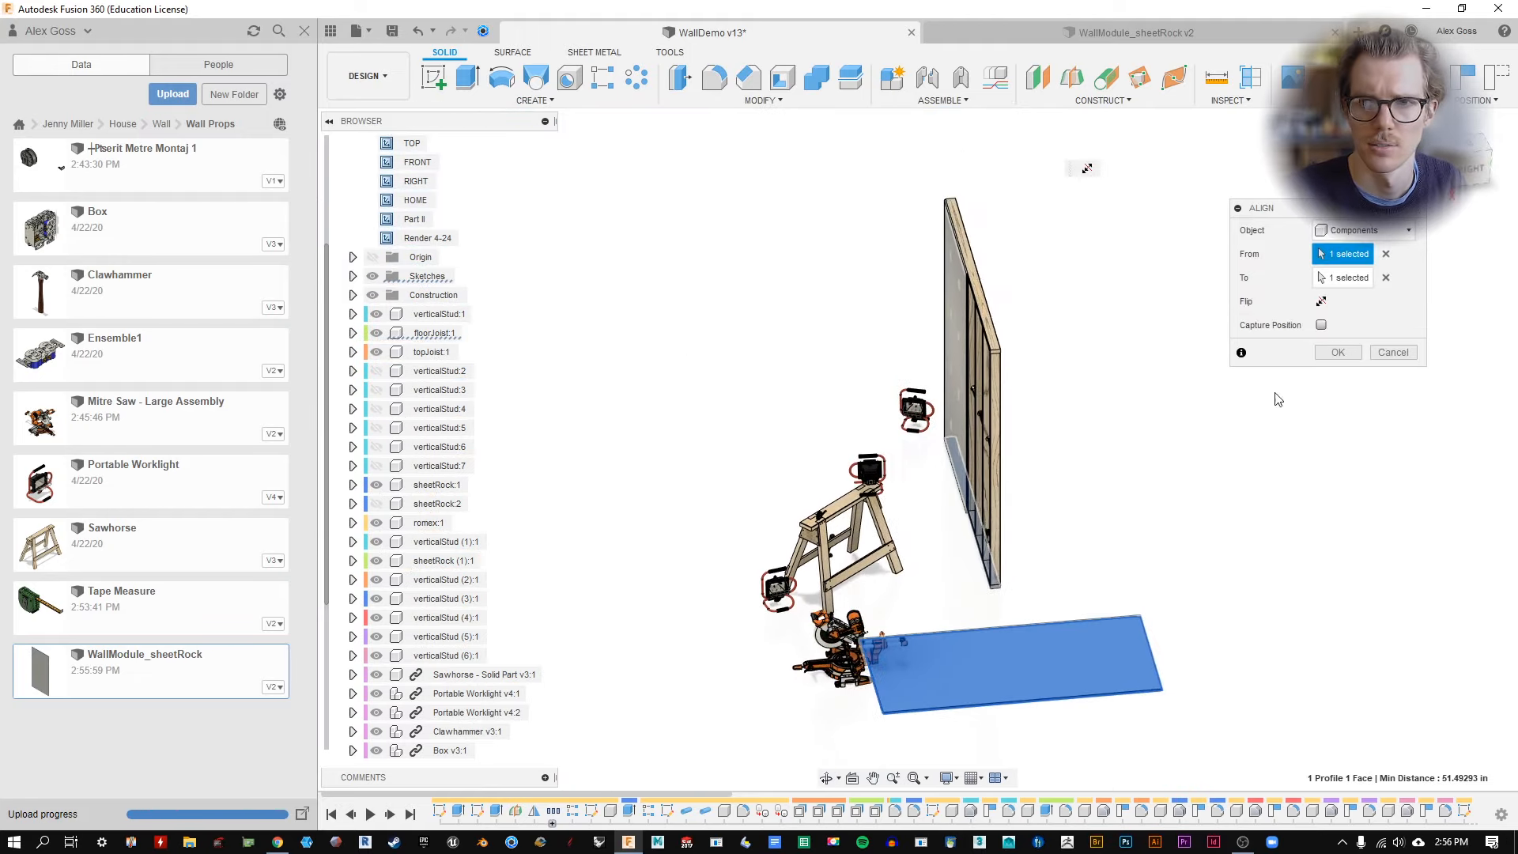
pyautogui.click(1338, 353)
# Move the WallModule_sheetRock v2:1 component slightly to adjust its position at floor level.
pyautogui.moveTo(1186, 495); pyautogui.dragTo(961, 385, button='middle')
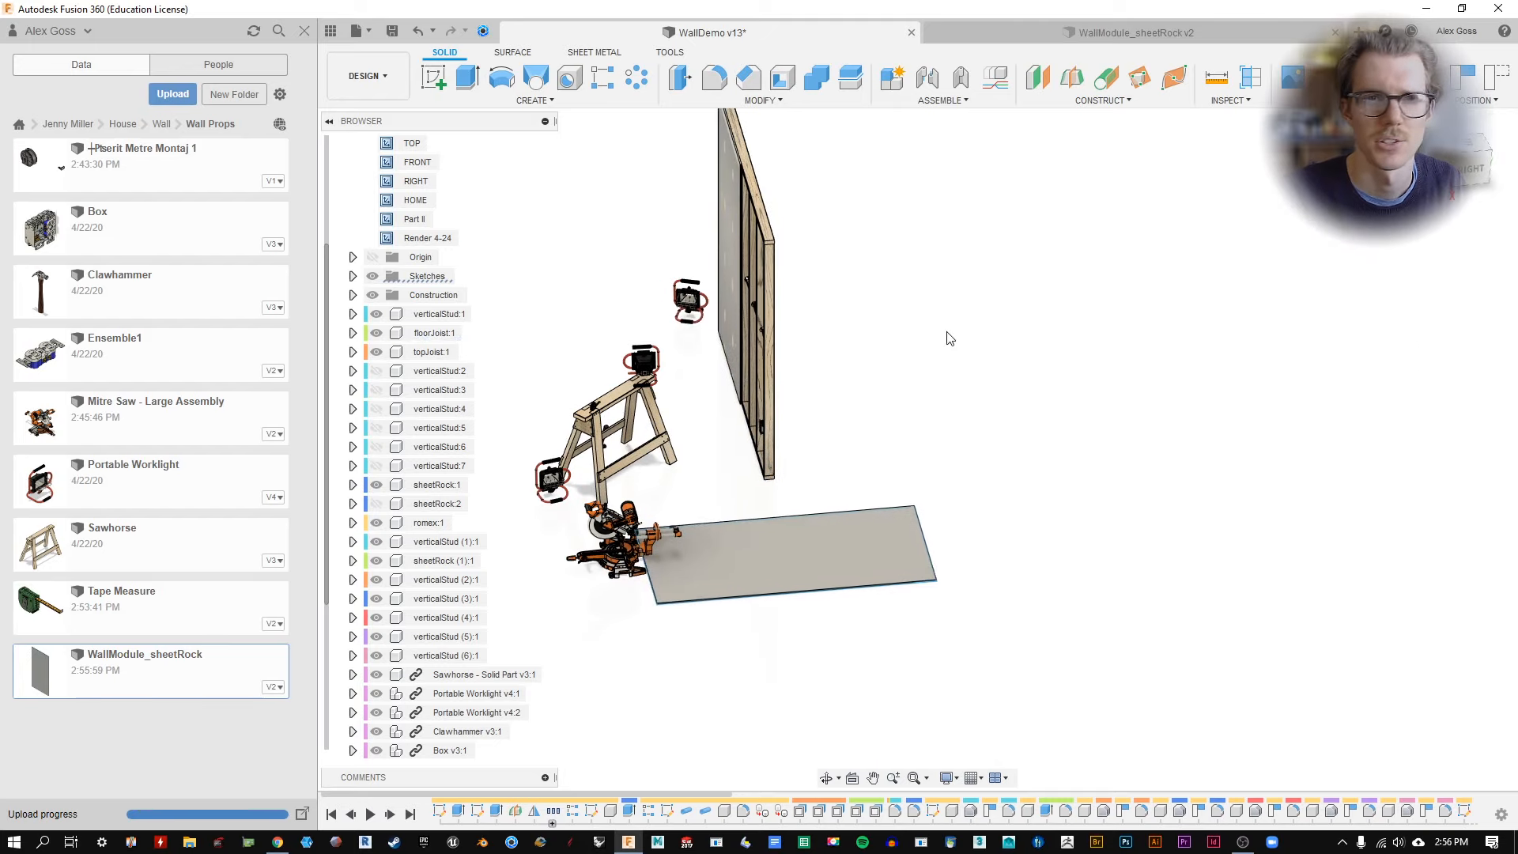
pyautogui.scroll(2, 949, 308)
pyautogui.moveTo(950, 281); pyautogui.dragTo(1036, 273, button='middle')
pyautogui.scroll(-2, 376, 698)
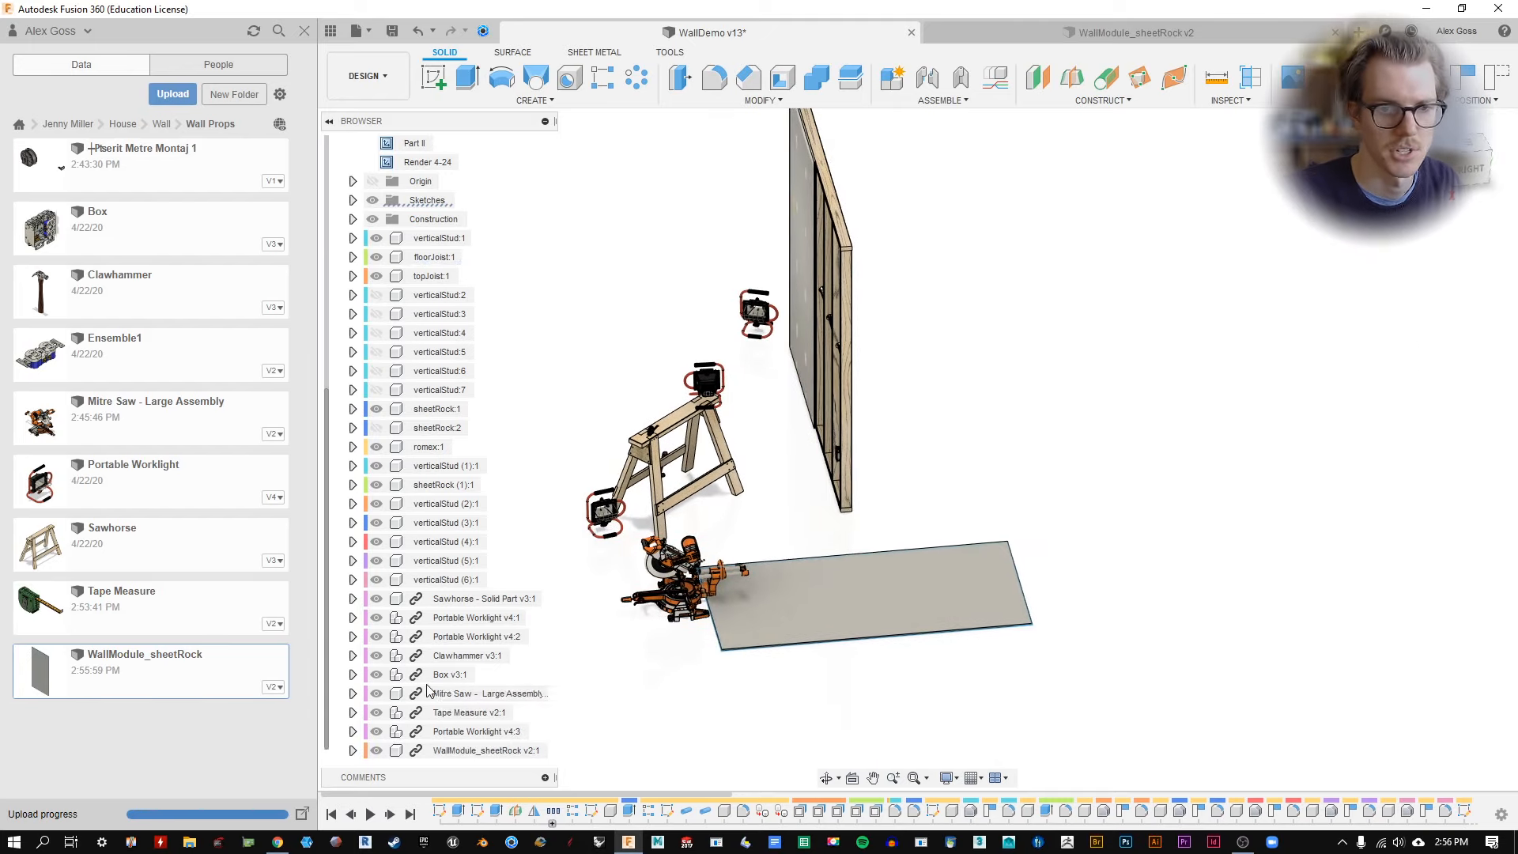
pyautogui.click(474, 750)
pyautogui.press('m')
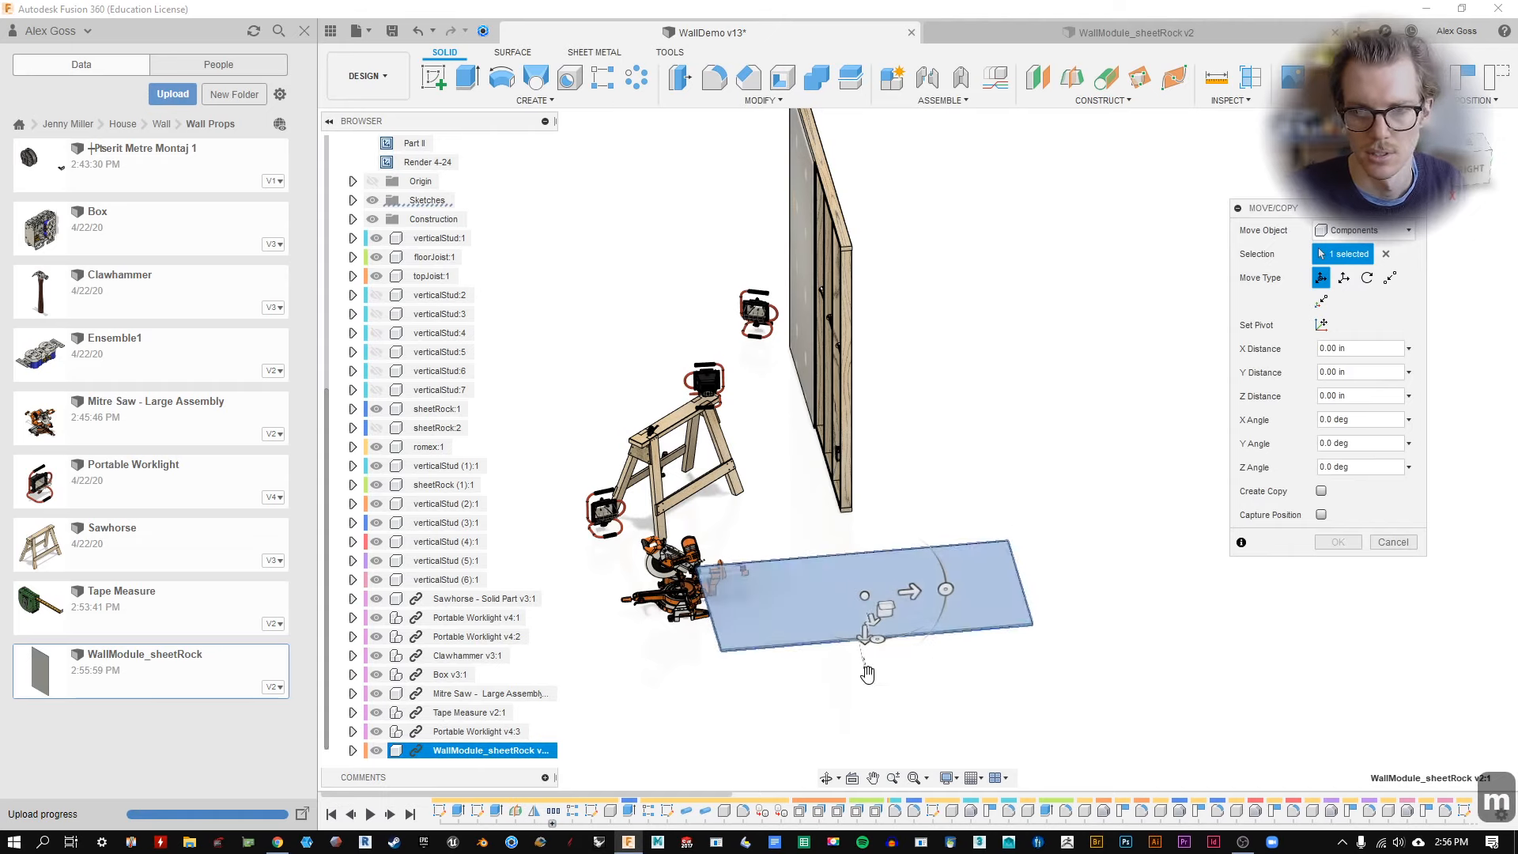
pyautogui.keyDown('shift'); pyautogui.moveTo(867, 590); pyautogui.dragTo(862, 672, button='middle'); pyautogui.keyUp('shift')
pyautogui.moveTo(851, 678); pyautogui.dragTo(844, 645)
pyautogui.scroll(1, 918, 635)
pyautogui.click(1342, 546)
# Examine the long edge of the sheetrock panel lying at floor level up close.
pyautogui.keyDown('shift'); pyautogui.moveTo(1076, 652); pyautogui.dragTo(1009, 581, button='middle'); pyautogui.keyUp('shift')
pyautogui.moveTo(897, 681); pyautogui.dragTo(940, 446, button='middle')
pyautogui.scroll(5, 732, 498)
pyautogui.keyDown('shift'); pyautogui.moveTo(781, 569); pyautogui.dragTo(809, 552, button='middle'); pyautogui.keyUp('shift')
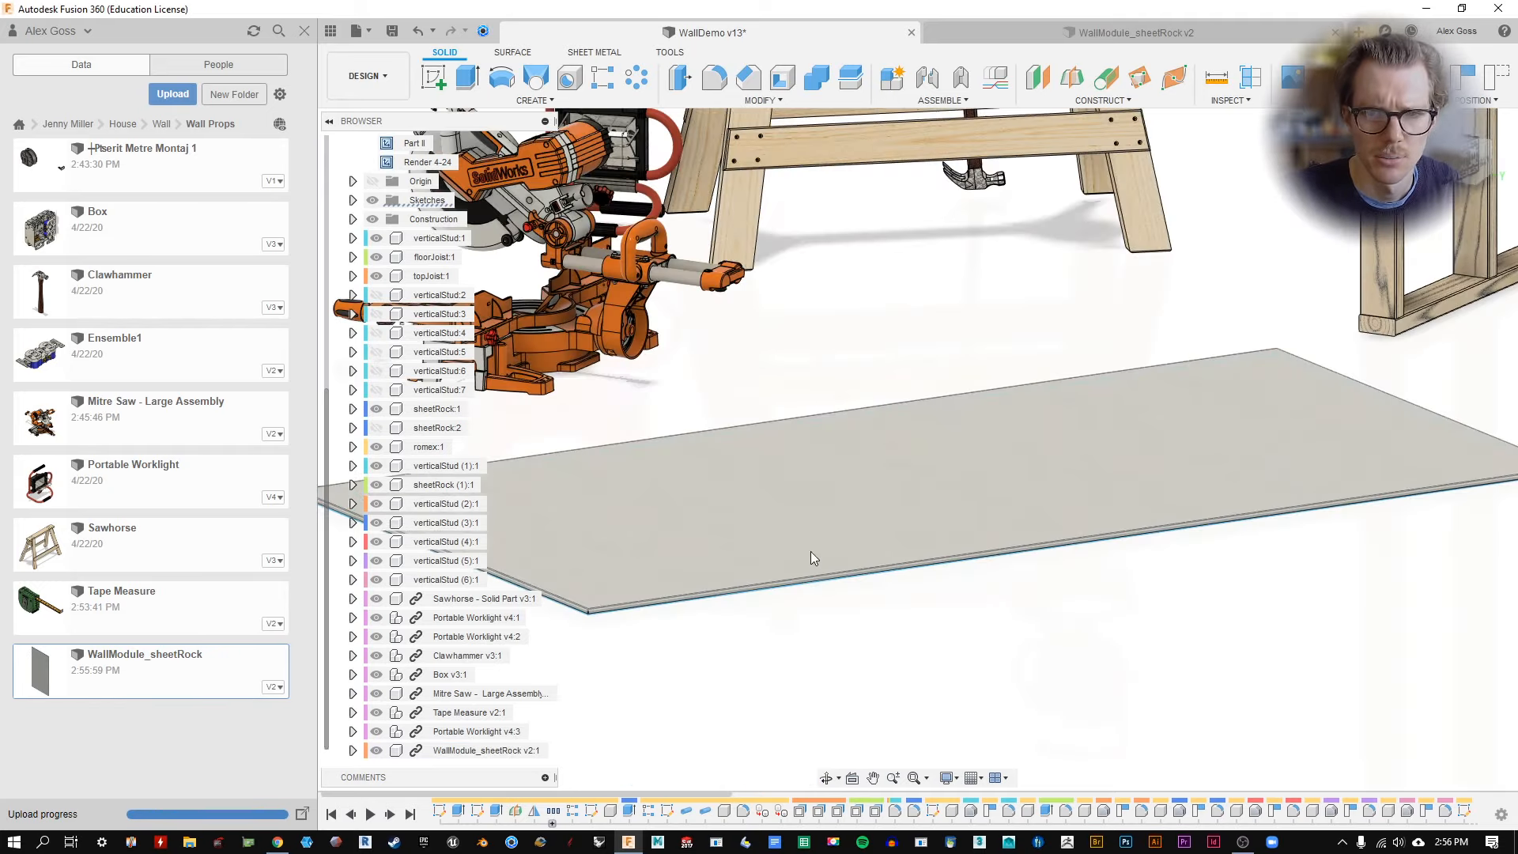
pyautogui.scroll(8, 822, 570)
pyautogui.scroll(3, 832, 597)
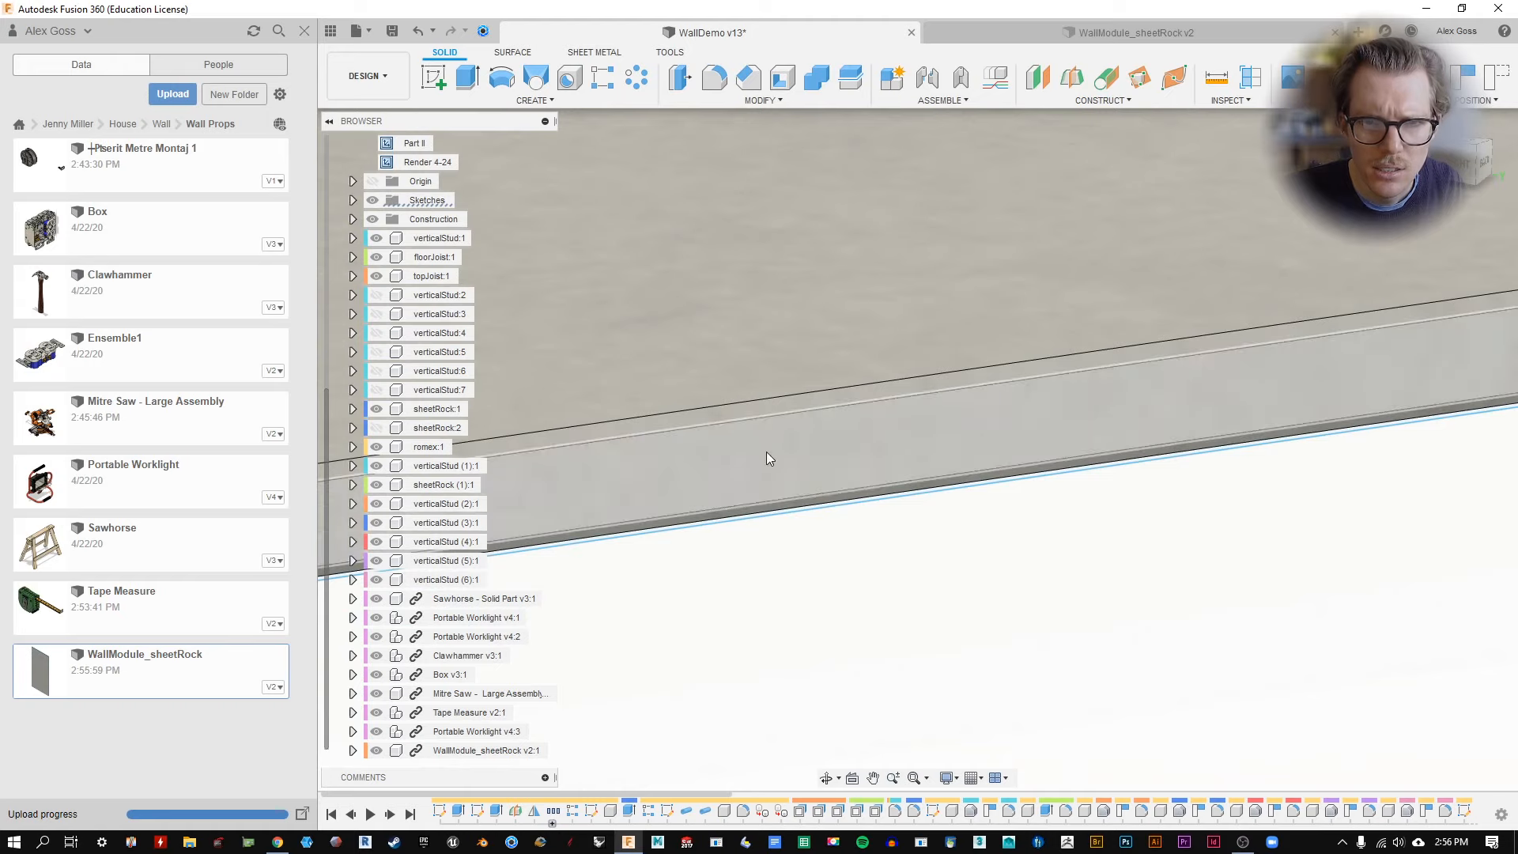
# Start a rectangular pattern of type Components with the flat WallModule_sheetRock v2:1 panel as its object.
pyautogui.scroll(-8, 896, 529)
pyautogui.scroll(-3, 898, 545)
pyautogui.moveTo(928, 393); pyautogui.dragTo(1007, 384, button='middle')
pyautogui.scroll(-5, 1008, 406)
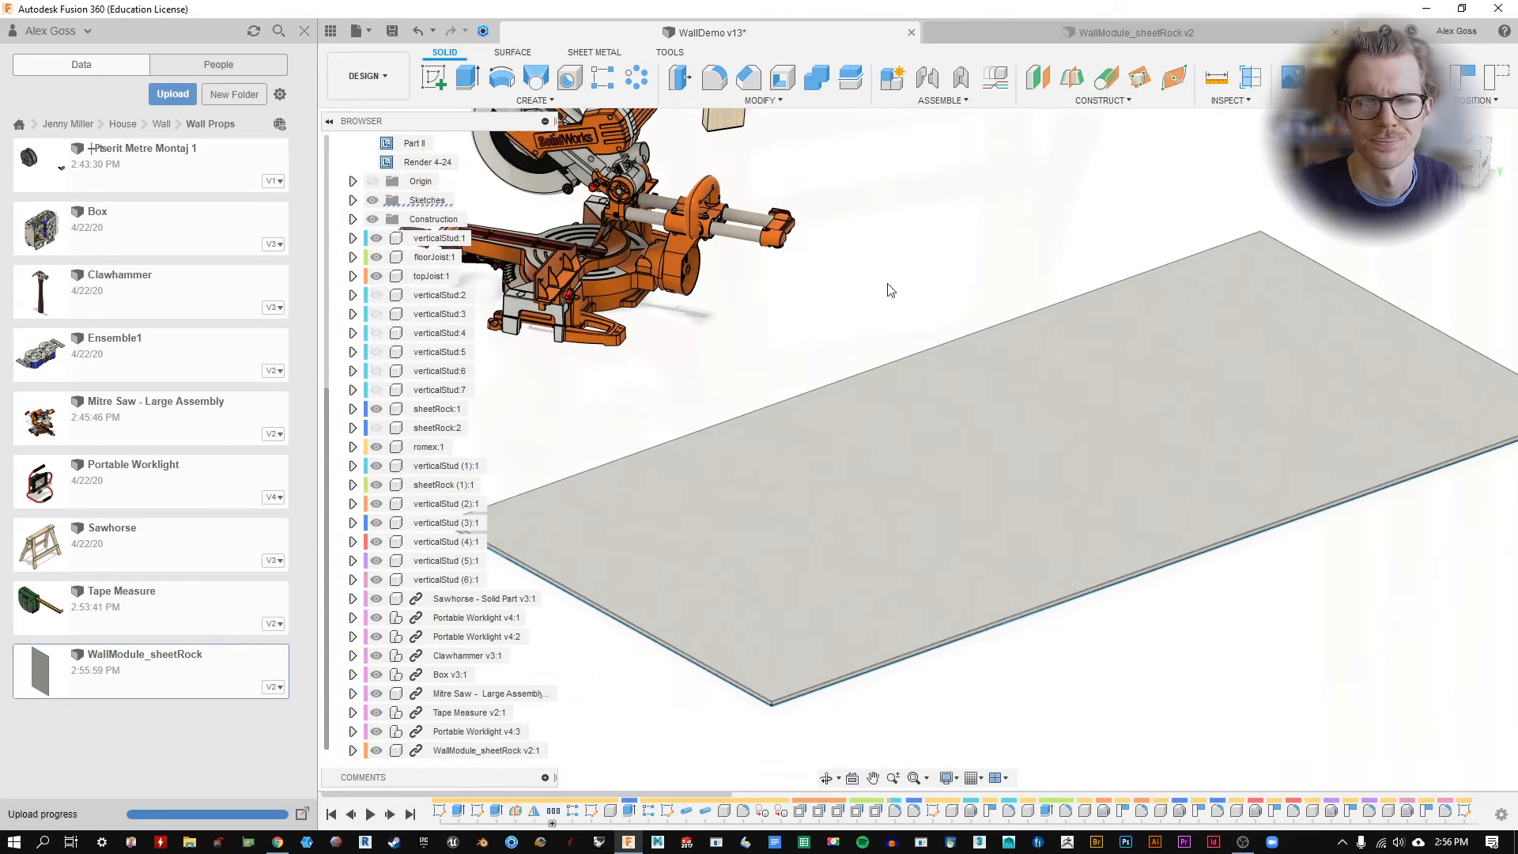
pyautogui.scroll(2, 1004, 404)
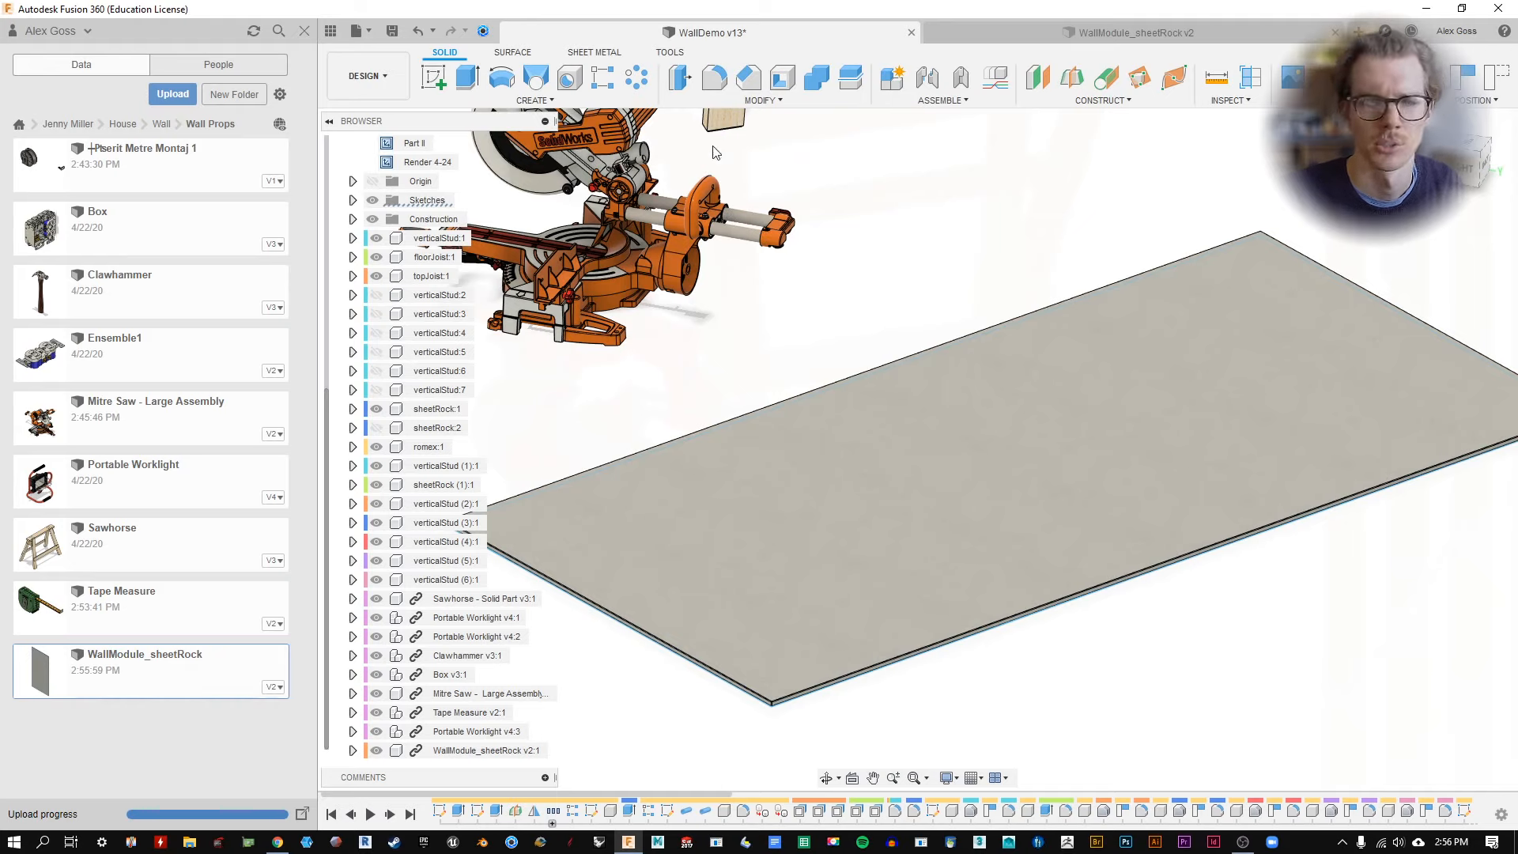
pyautogui.click(603, 76)
pyautogui.click(851, 453)
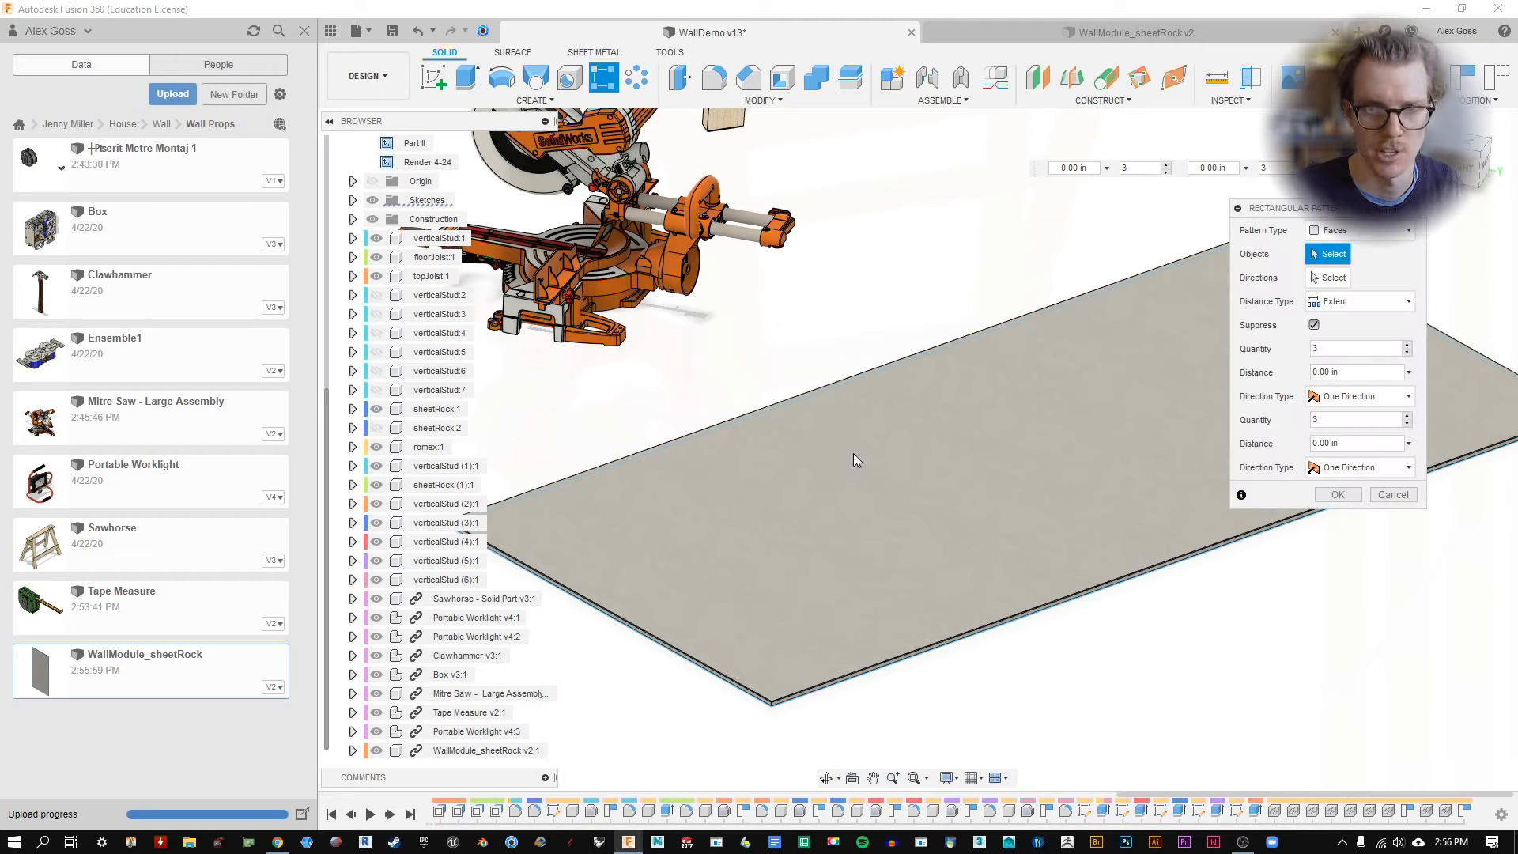
pyautogui.click(1368, 230)
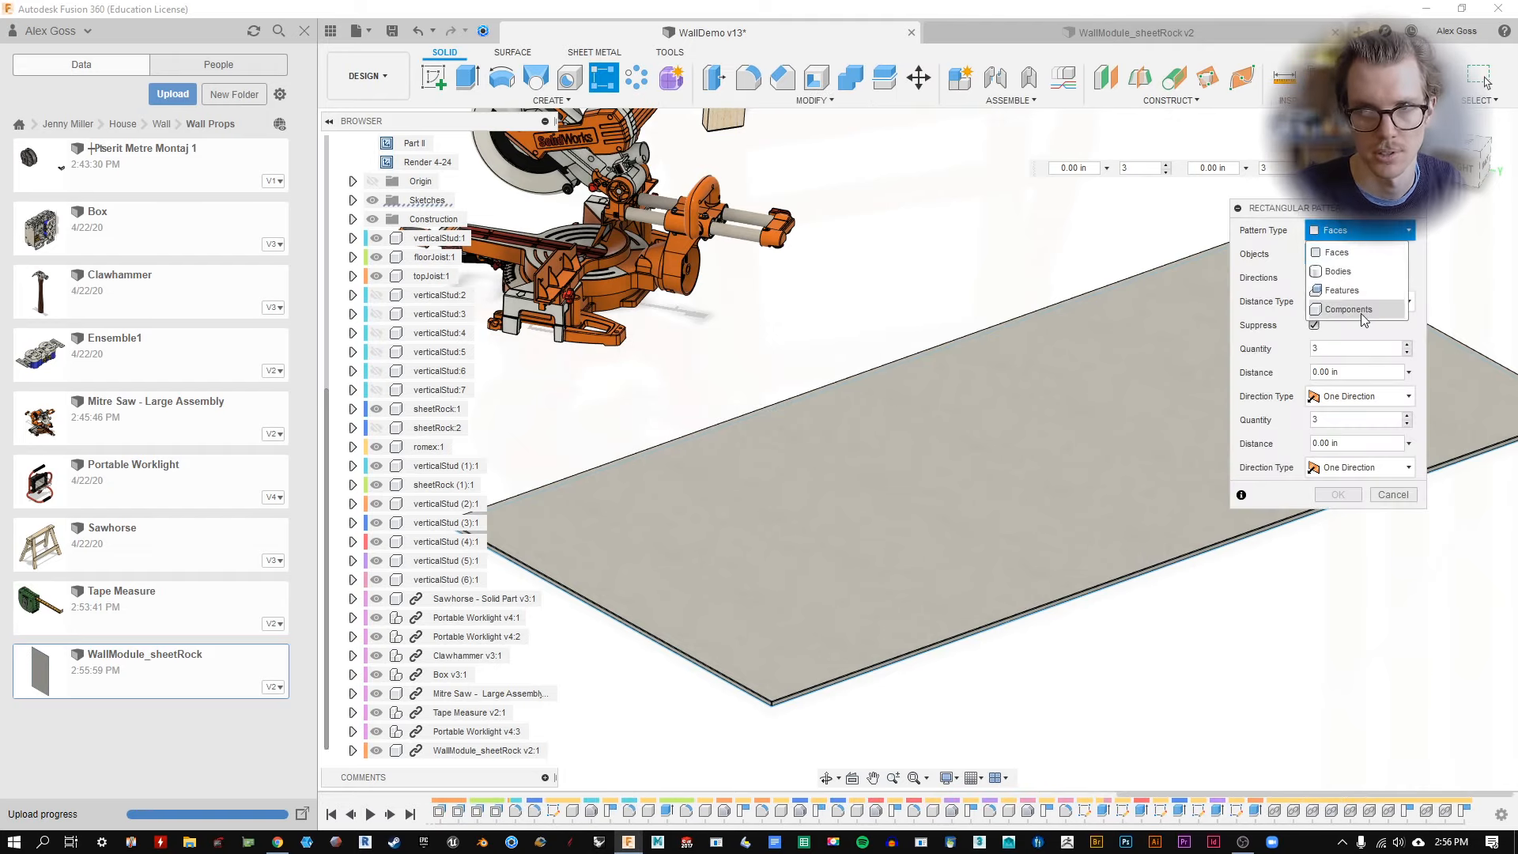
pyautogui.click(1360, 314)
pyautogui.click(1133, 439)
pyautogui.click(963, 471)
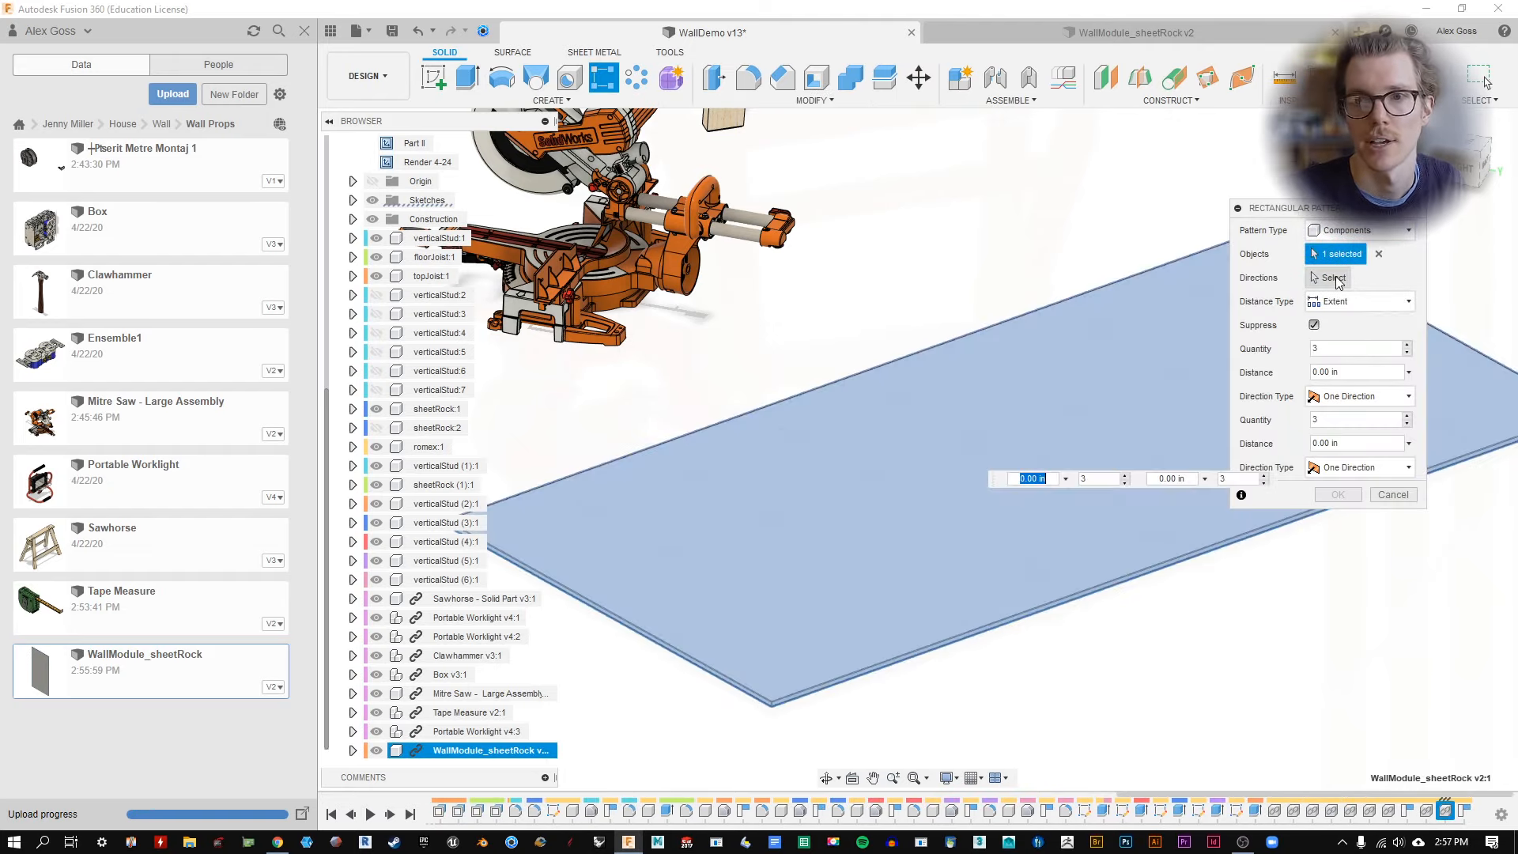
# Set the pattern direction along the vertical Z axis and reduce the second direction's quantity to 1.
pyautogui.scroll(-3, 868, 419)
pyautogui.scroll(-4, 870, 424)
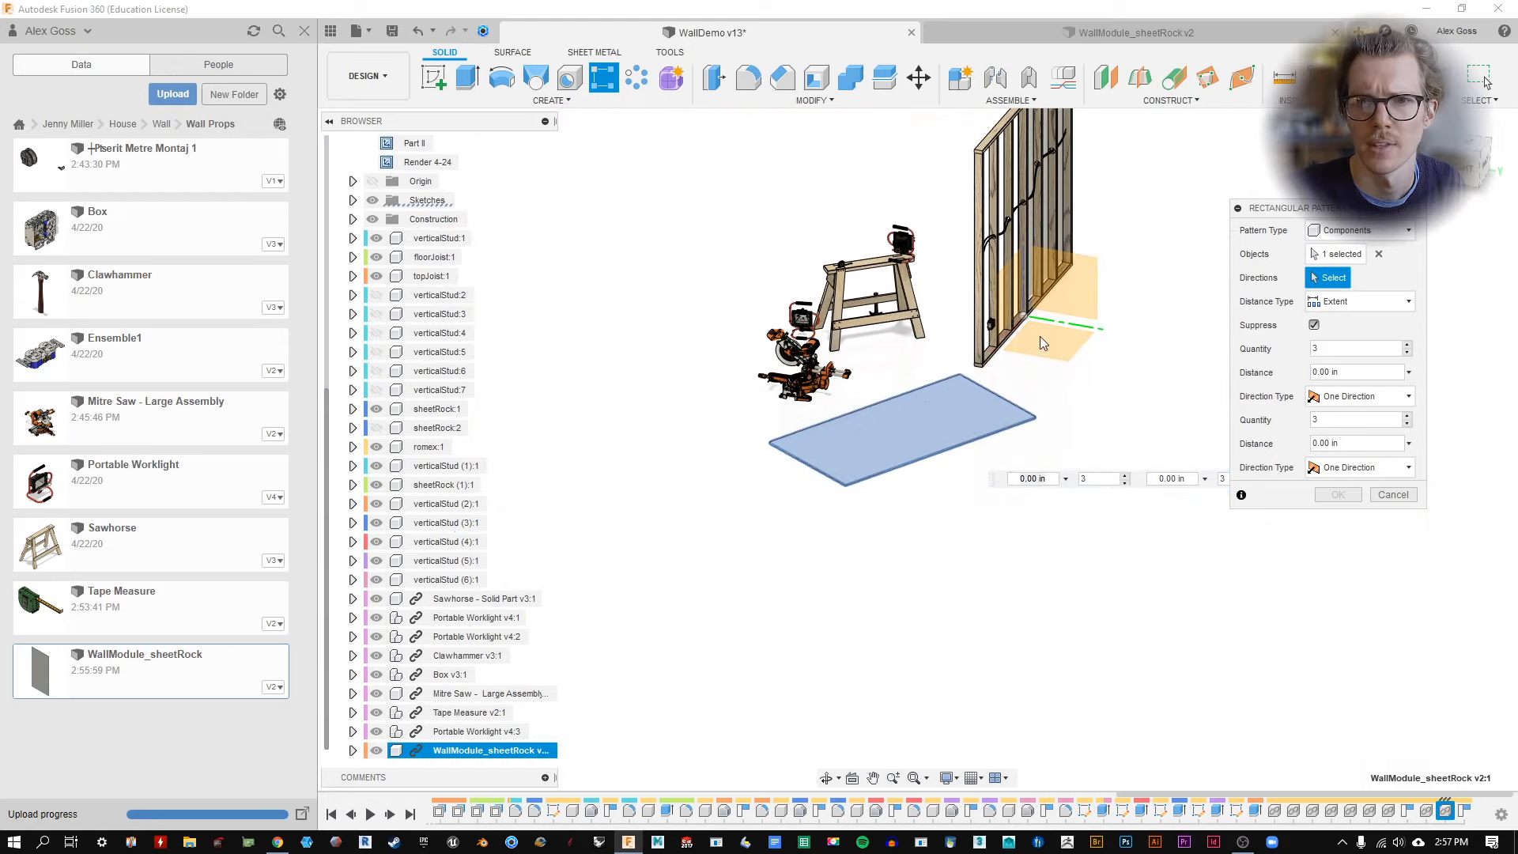
pyautogui.keyDown('shift'); pyautogui.moveTo(1040, 335); pyautogui.dragTo(1020, 264, button='middle'); pyautogui.keyUp('shift')
pyautogui.scroll(2, 1020, 264)
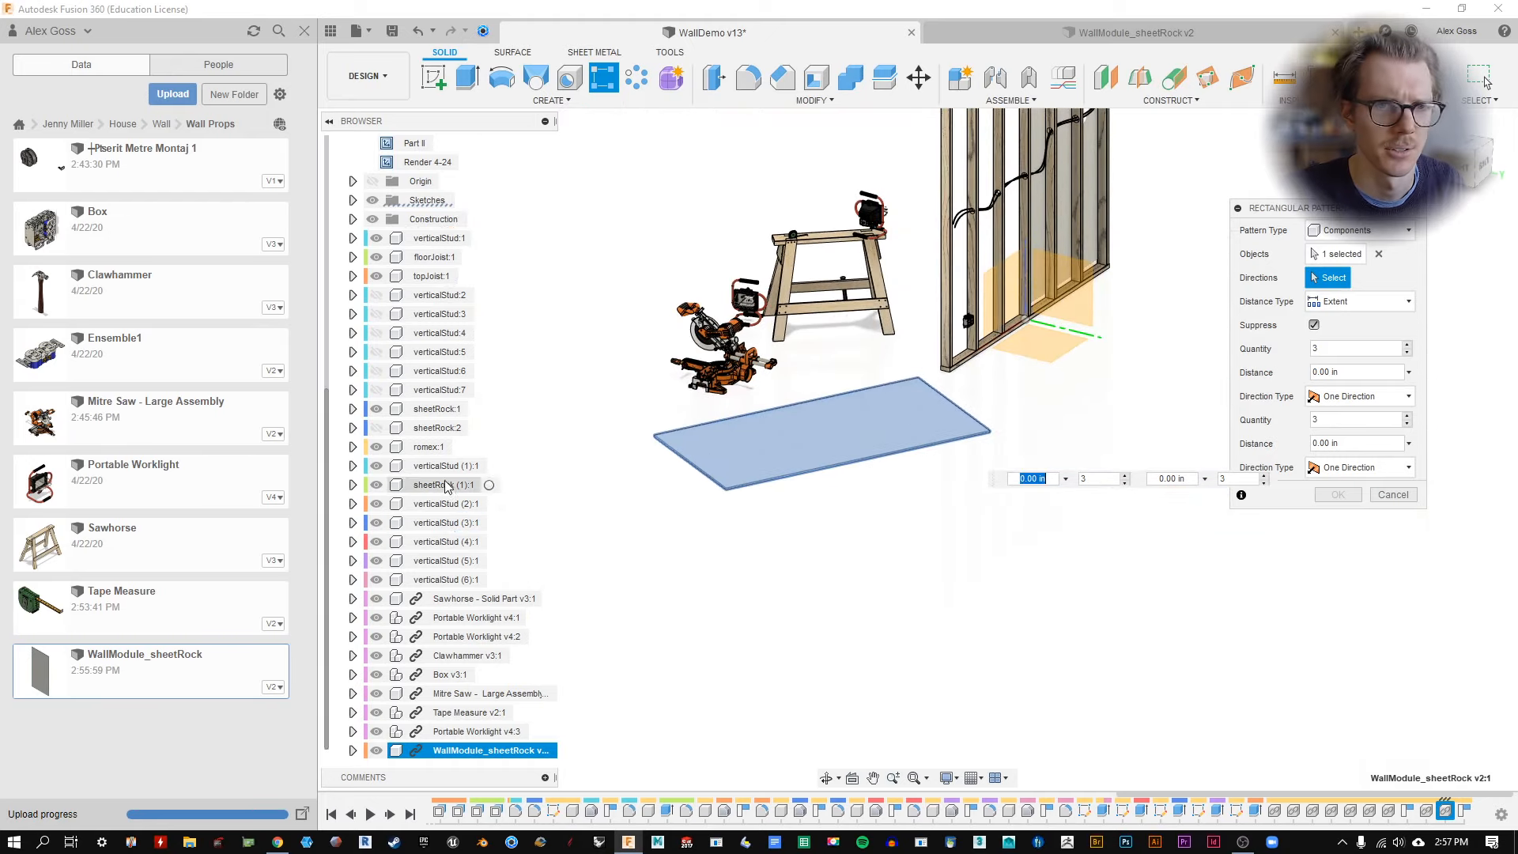
pyautogui.scroll(5, 1030, 308)
pyautogui.scroll(-3, 1018, 400)
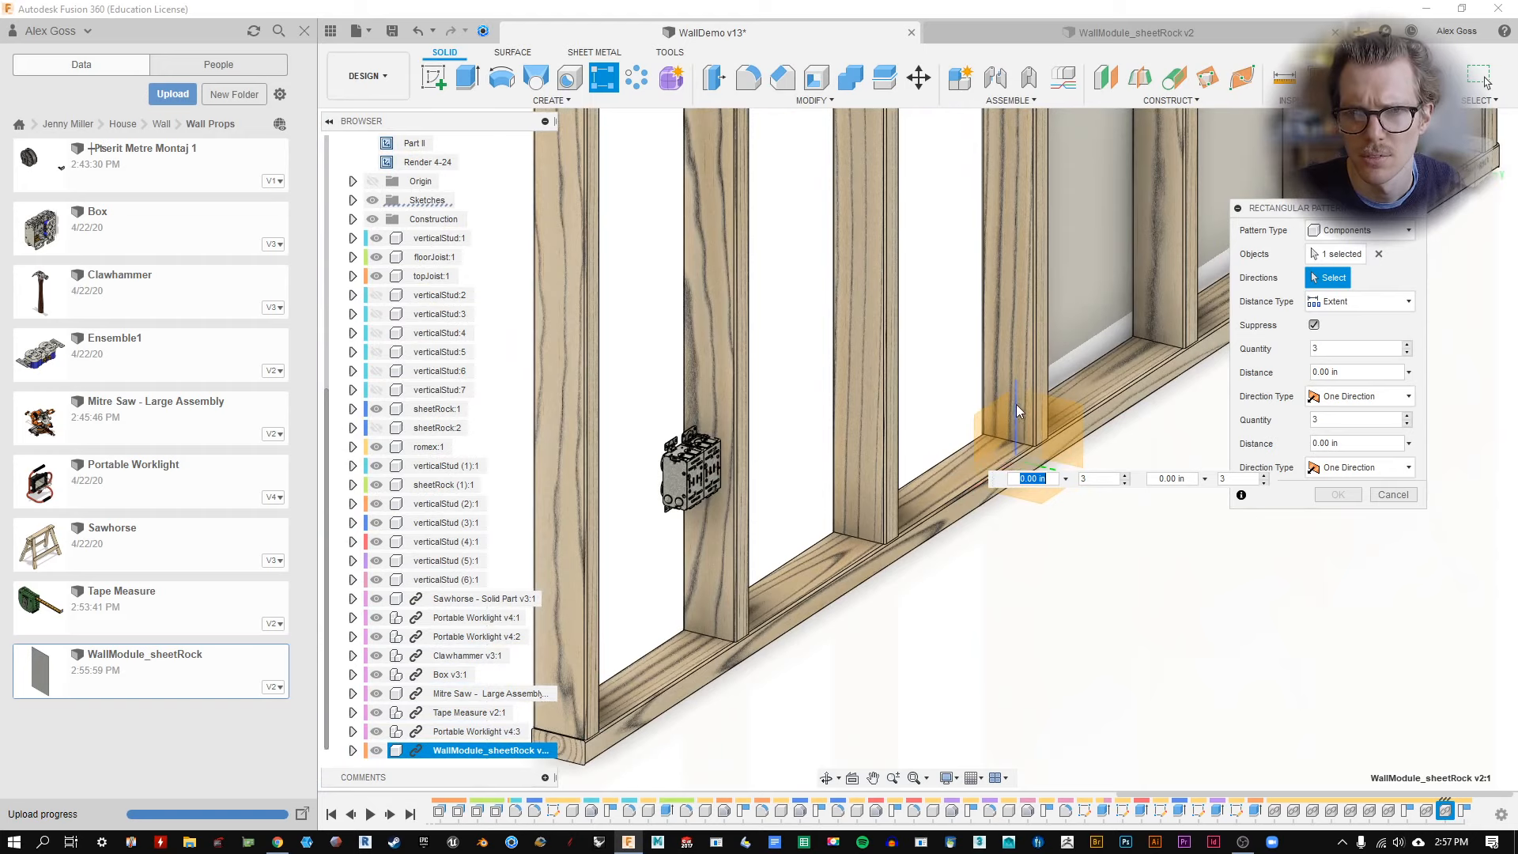
pyautogui.click(1016, 405)
pyautogui.scroll(-3, 726, 524)
pyautogui.moveTo(726, 523); pyautogui.dragTo(975, 469, button='middle')
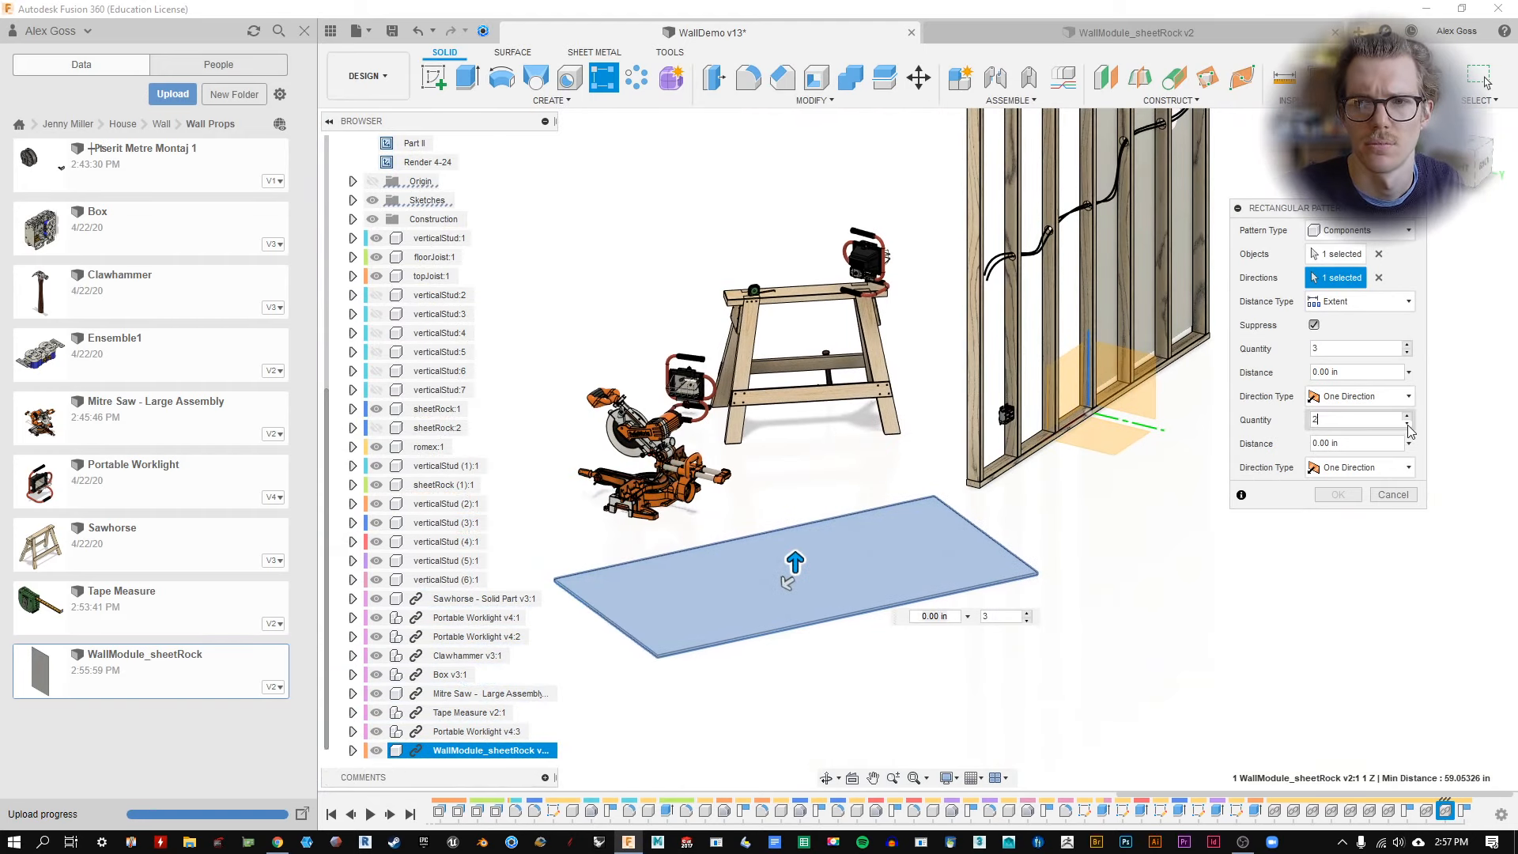
# Pull the pattern upward to a 20 in extent and raise its quantity to 12 panels.
pyautogui.moveTo(795, 562); pyautogui.dragTo(791, 482)
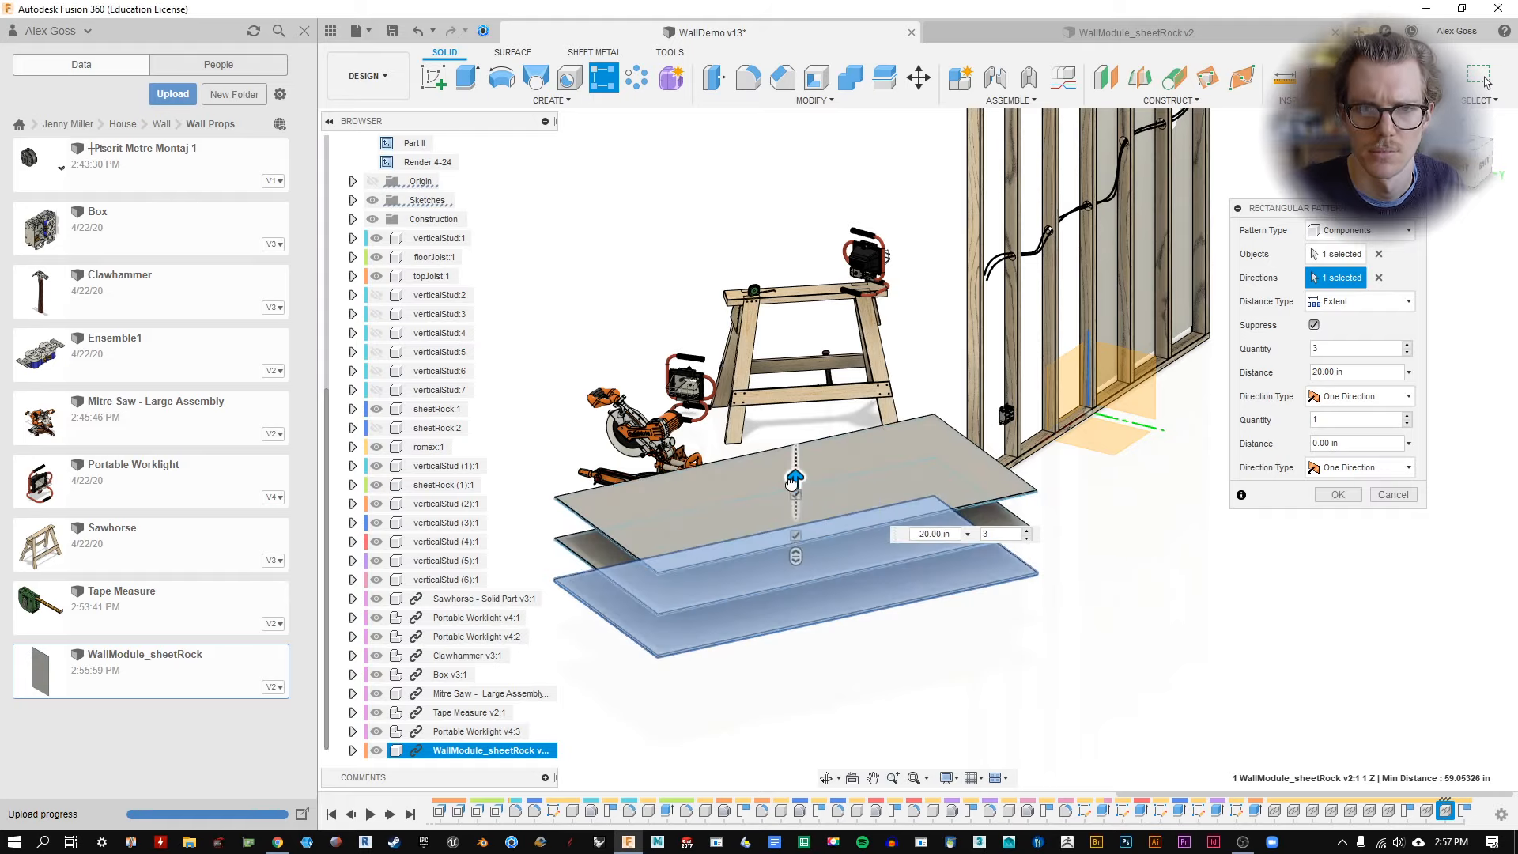
pyautogui.click(1408, 345)
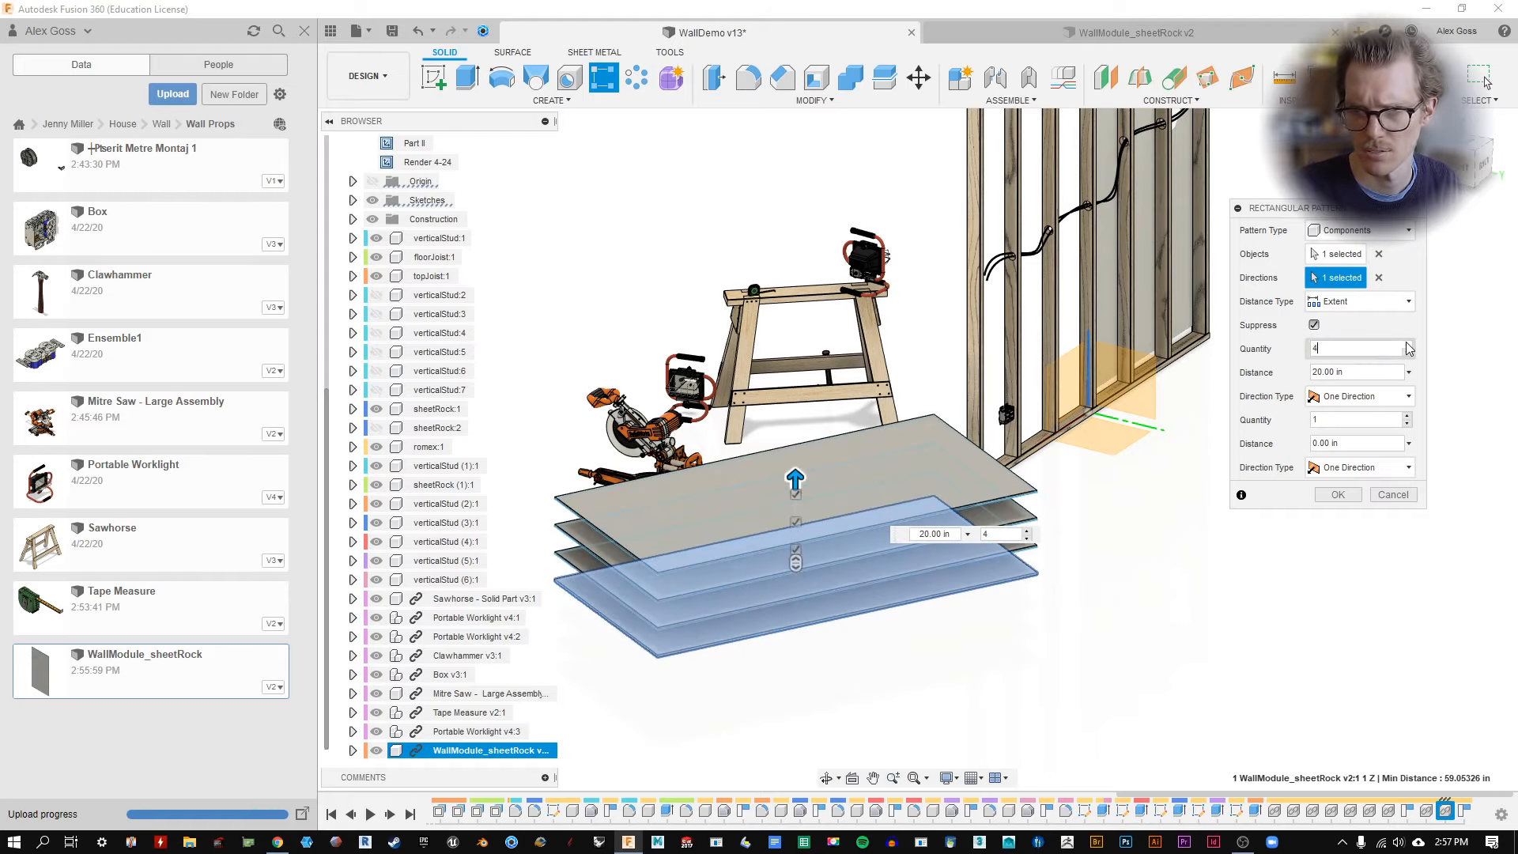
pyautogui.click(1408, 346)
pyautogui.click(1409, 346)
pyautogui.click(1408, 346)
pyautogui.click(1408, 346)
pyautogui.click(1409, 346)
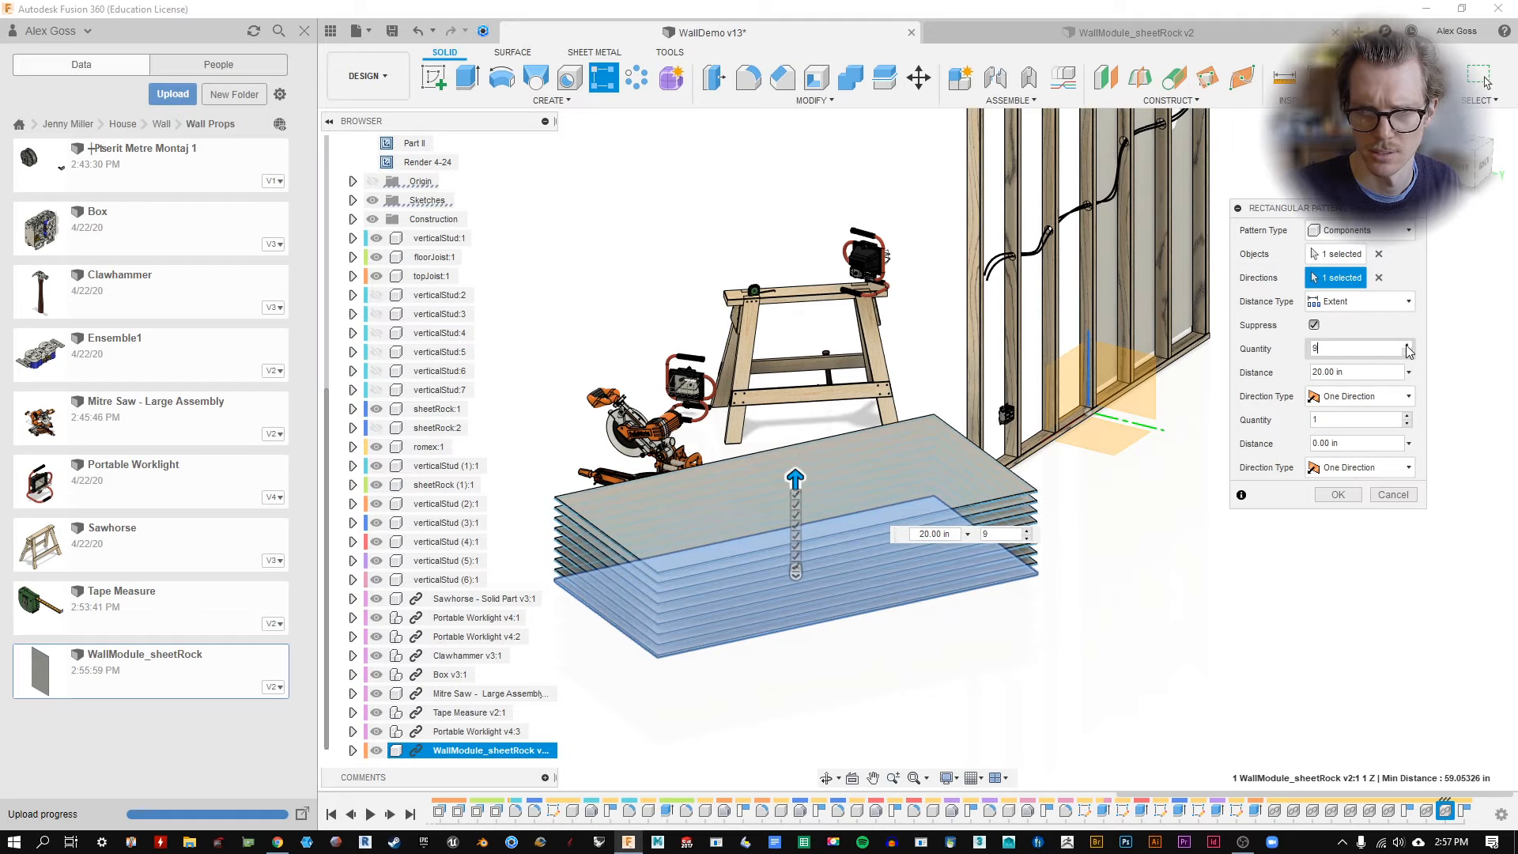
pyautogui.click(1476, 164)
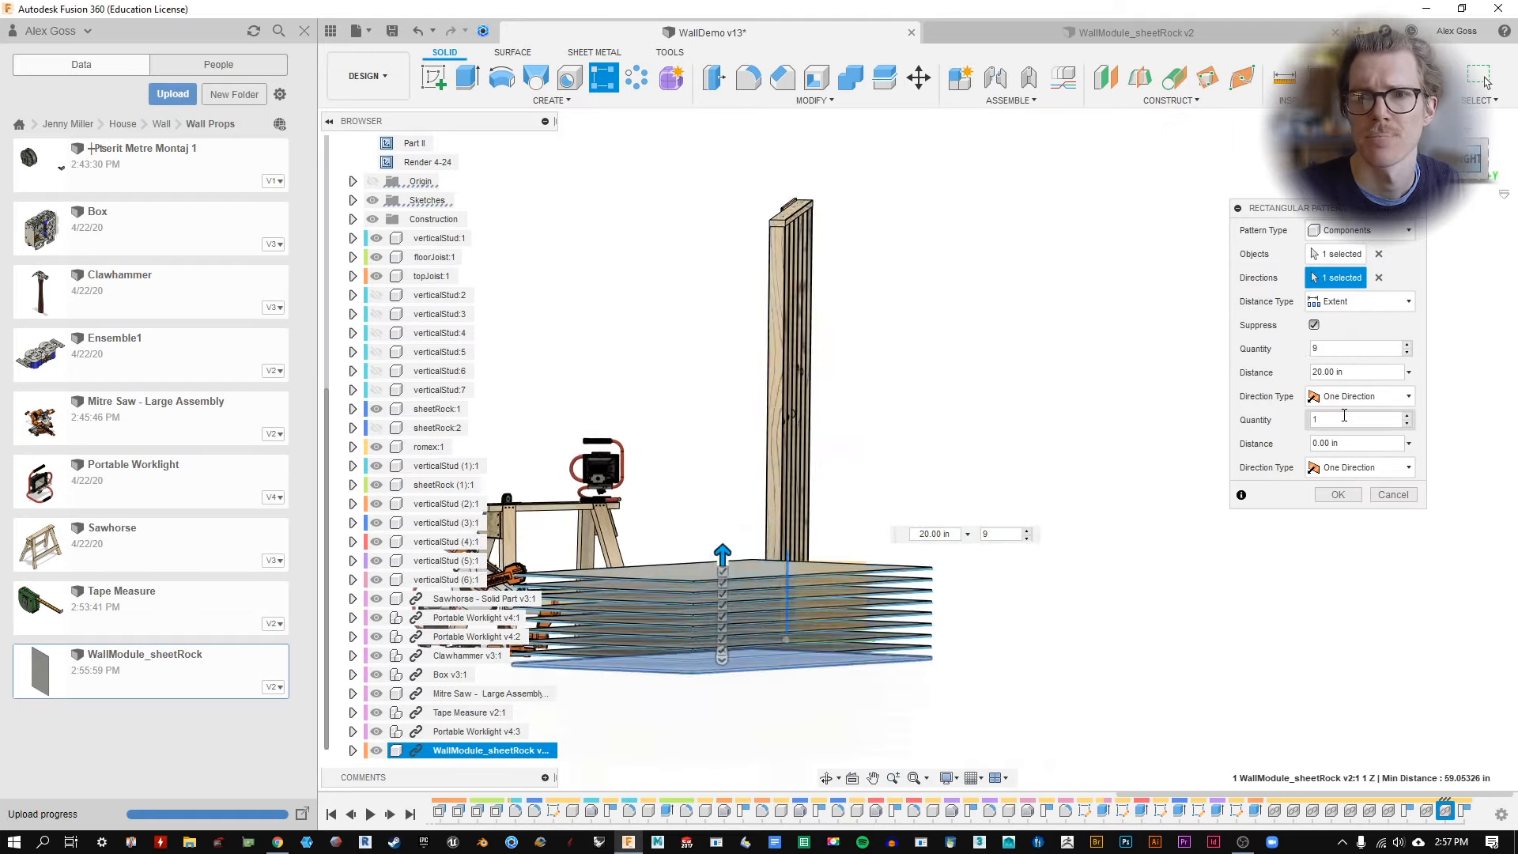
pyautogui.scroll(2, 966, 621)
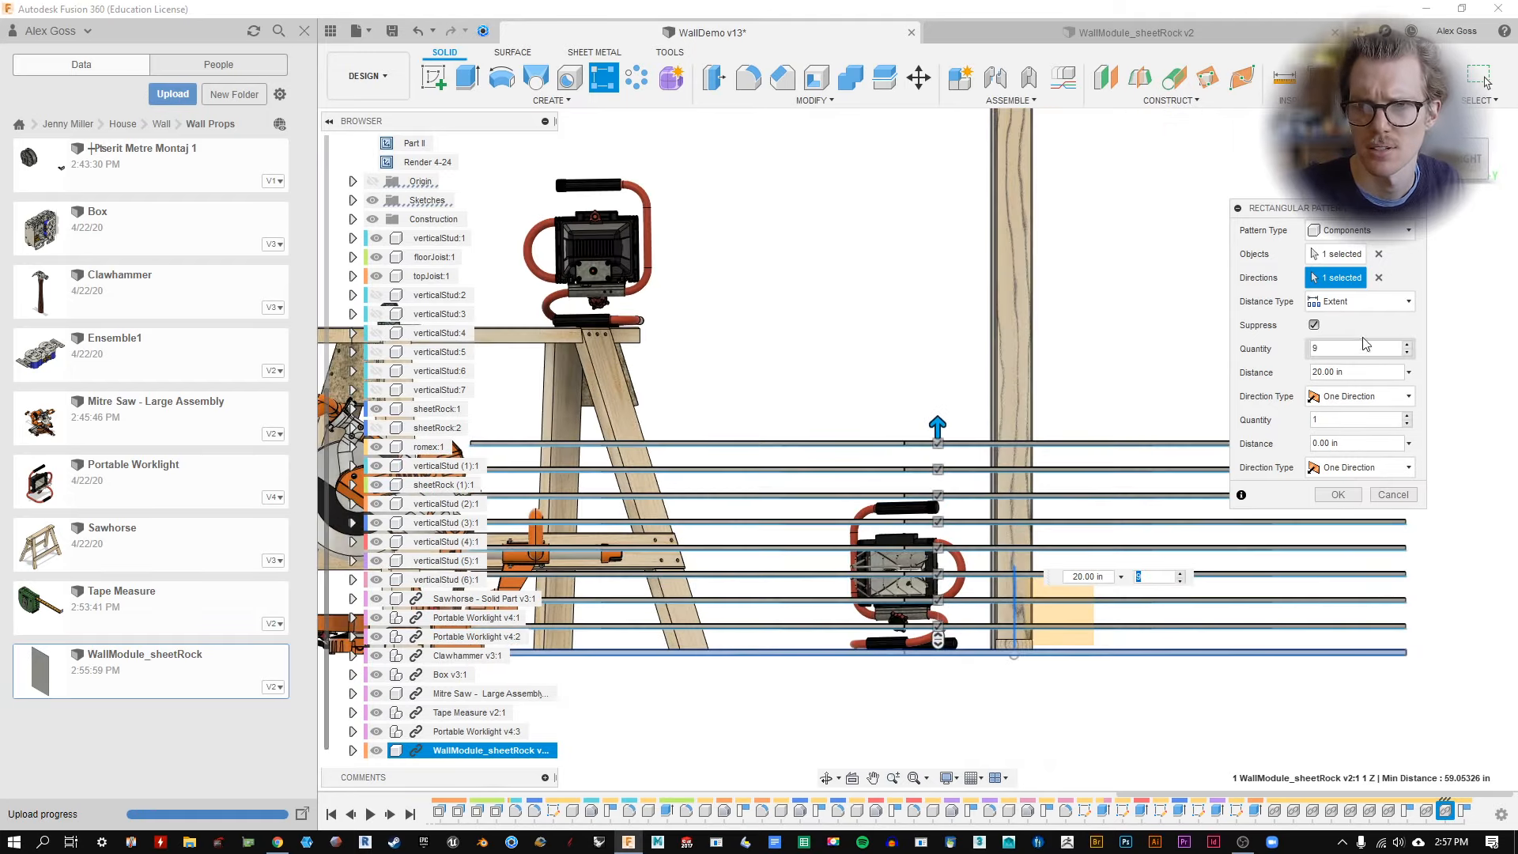
pyautogui.click(1408, 346)
pyautogui.click(1408, 346)
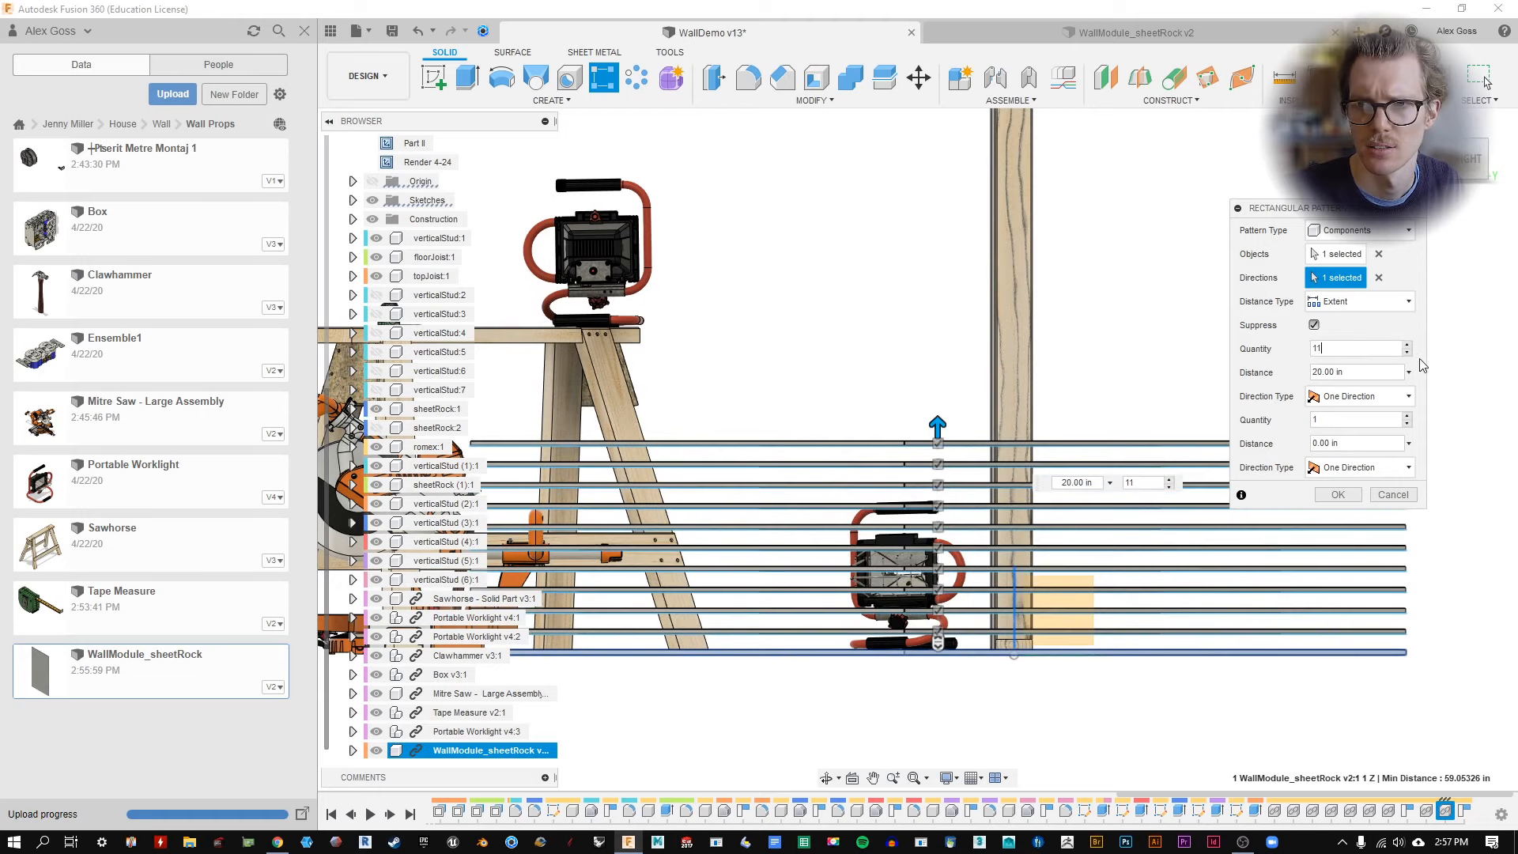
pyautogui.click(1408, 345)
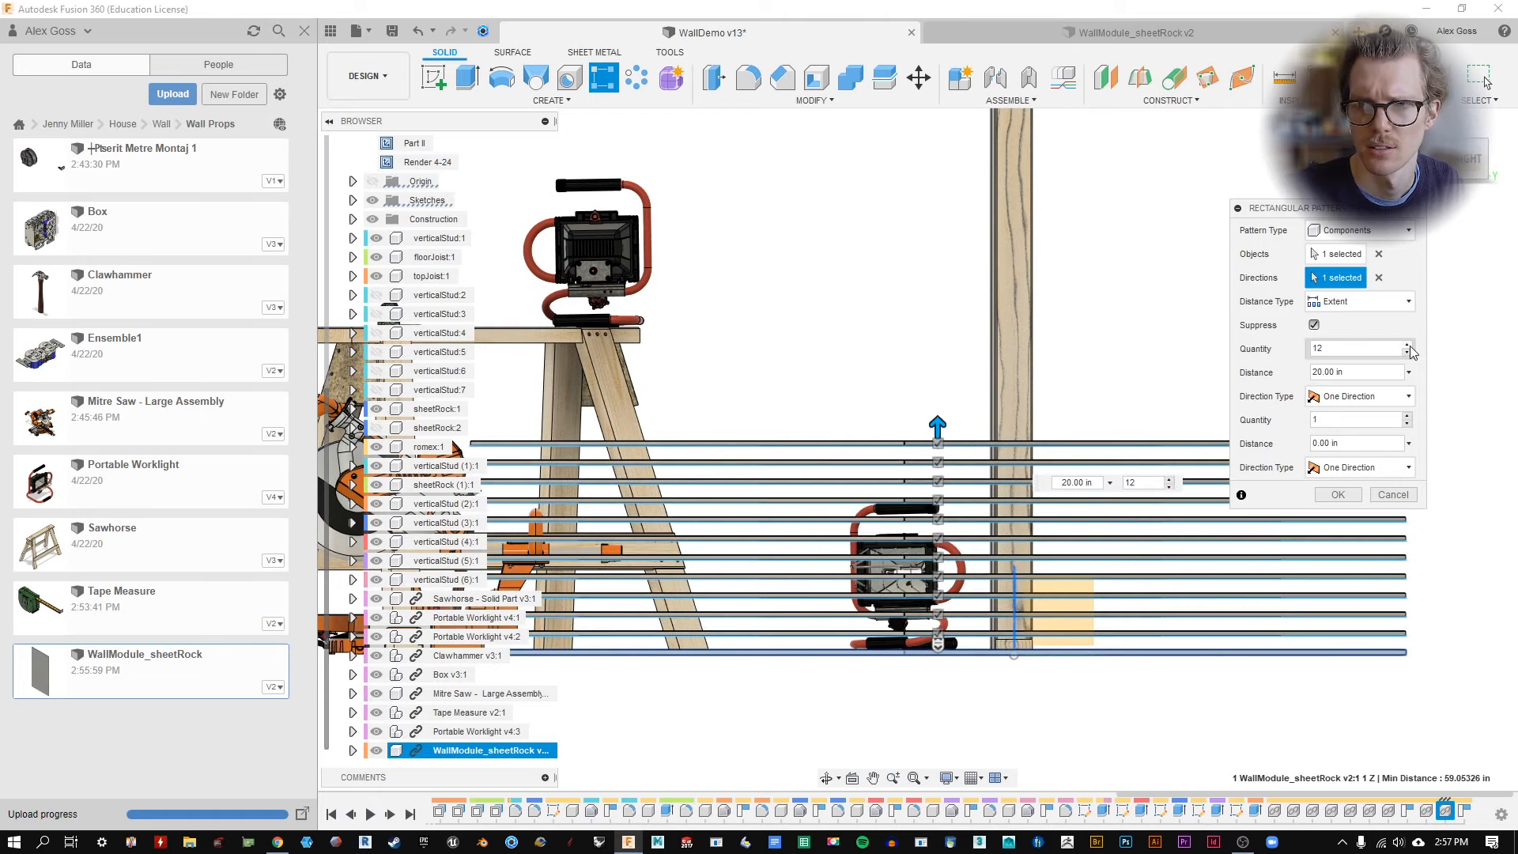
# Change the pattern's distance type to Spacing, set the distance to 0.55 in and accept the pattern.
pyautogui.click(1362, 309)
pyautogui.click(1337, 336)
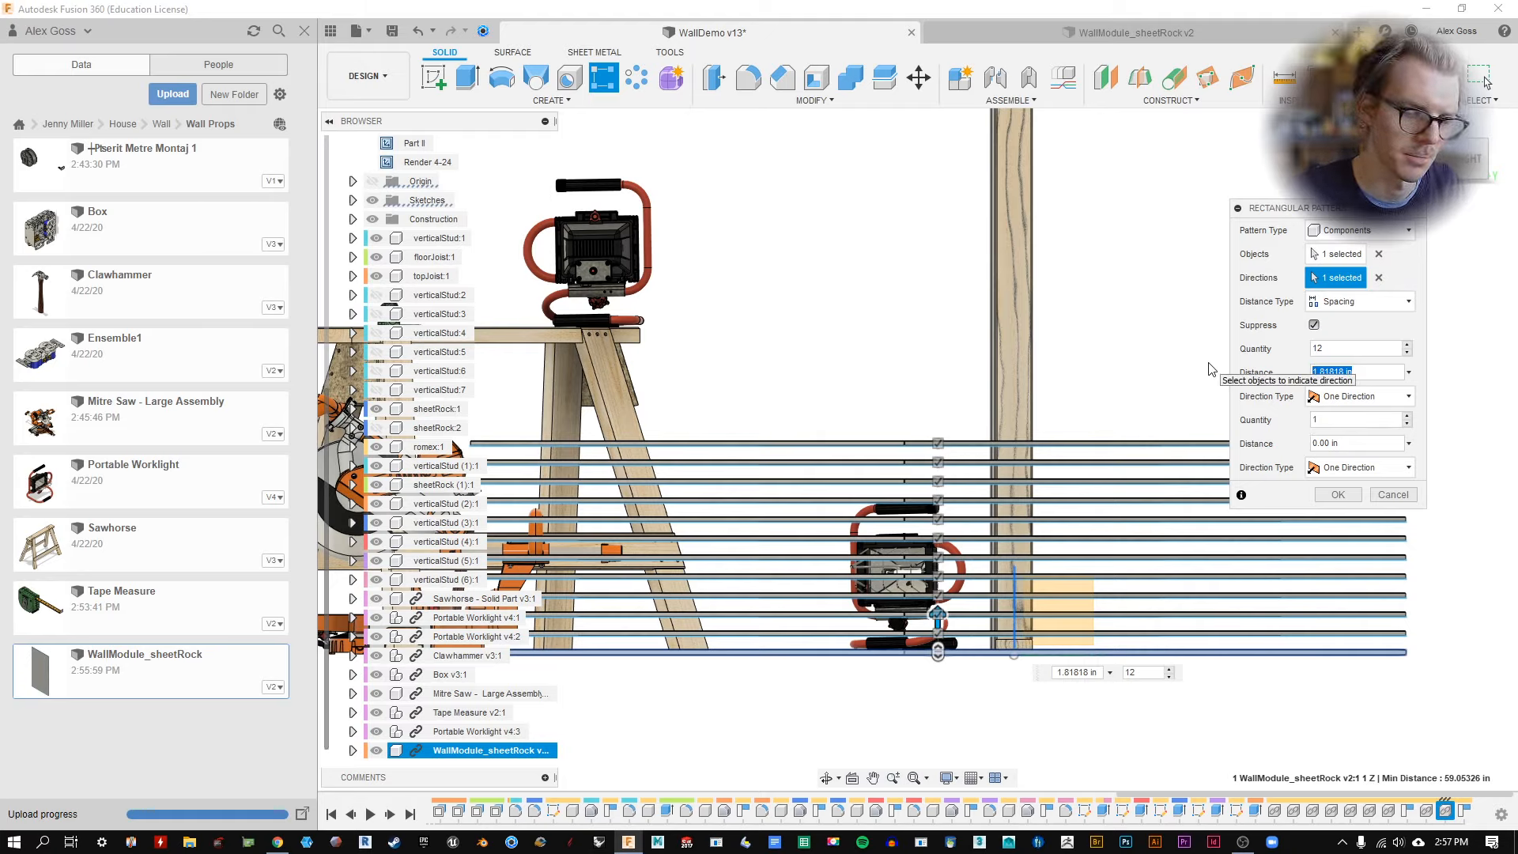
pyautogui.write('.55')
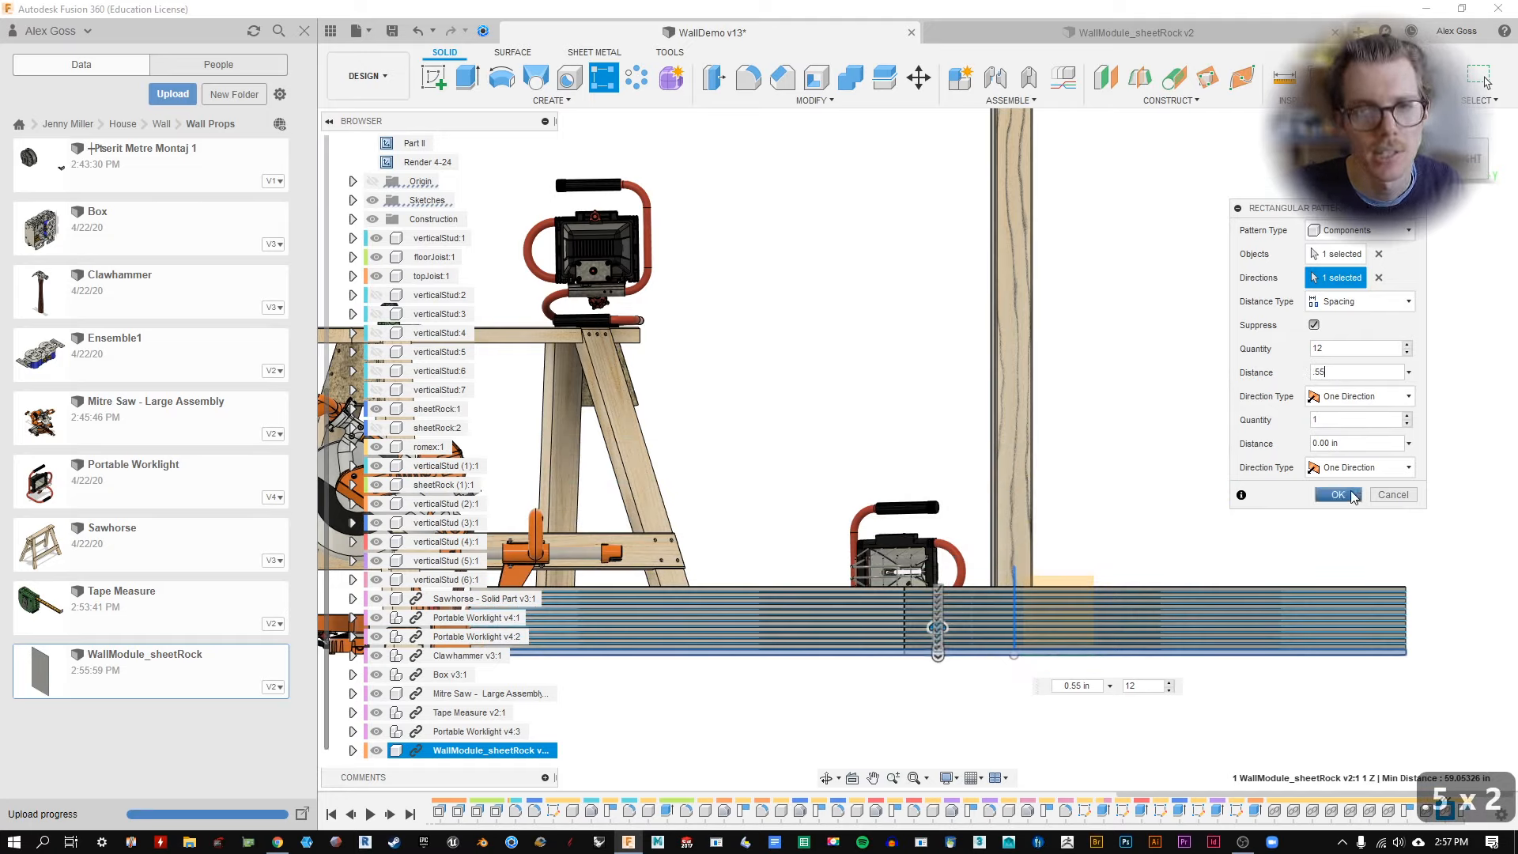
pyautogui.click(1337, 494)
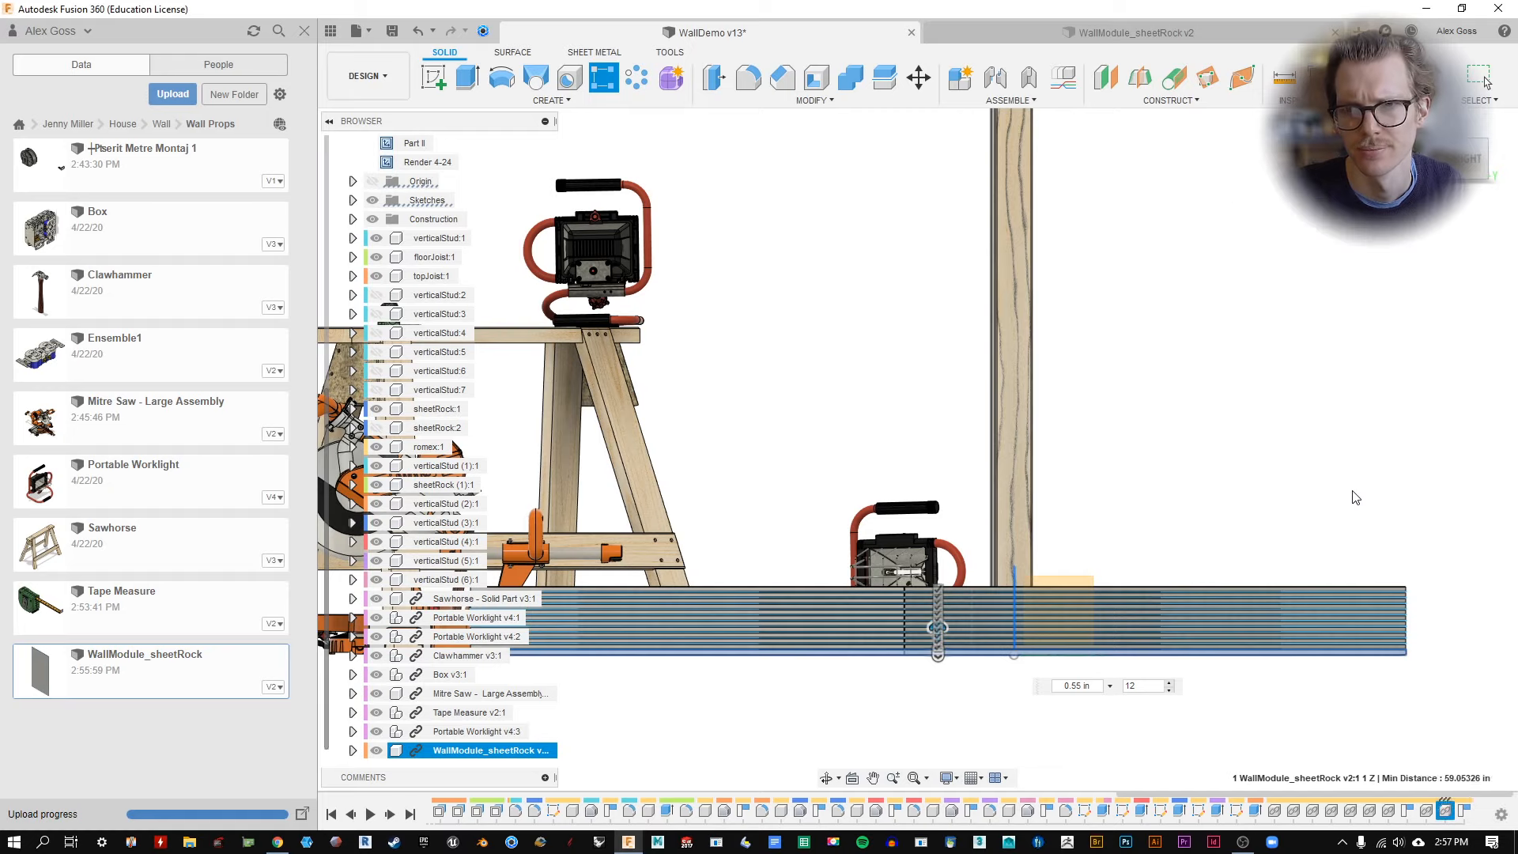
# Examine the new sheetrock stack in the scene and the panel edges at its corner up close.
pyautogui.keyDown('shift'); pyautogui.moveTo(1254, 434); pyautogui.dragTo(1317, 465, button='middle'); pyautogui.keyUp('shift')
pyautogui.scroll(-3, 1314, 483)
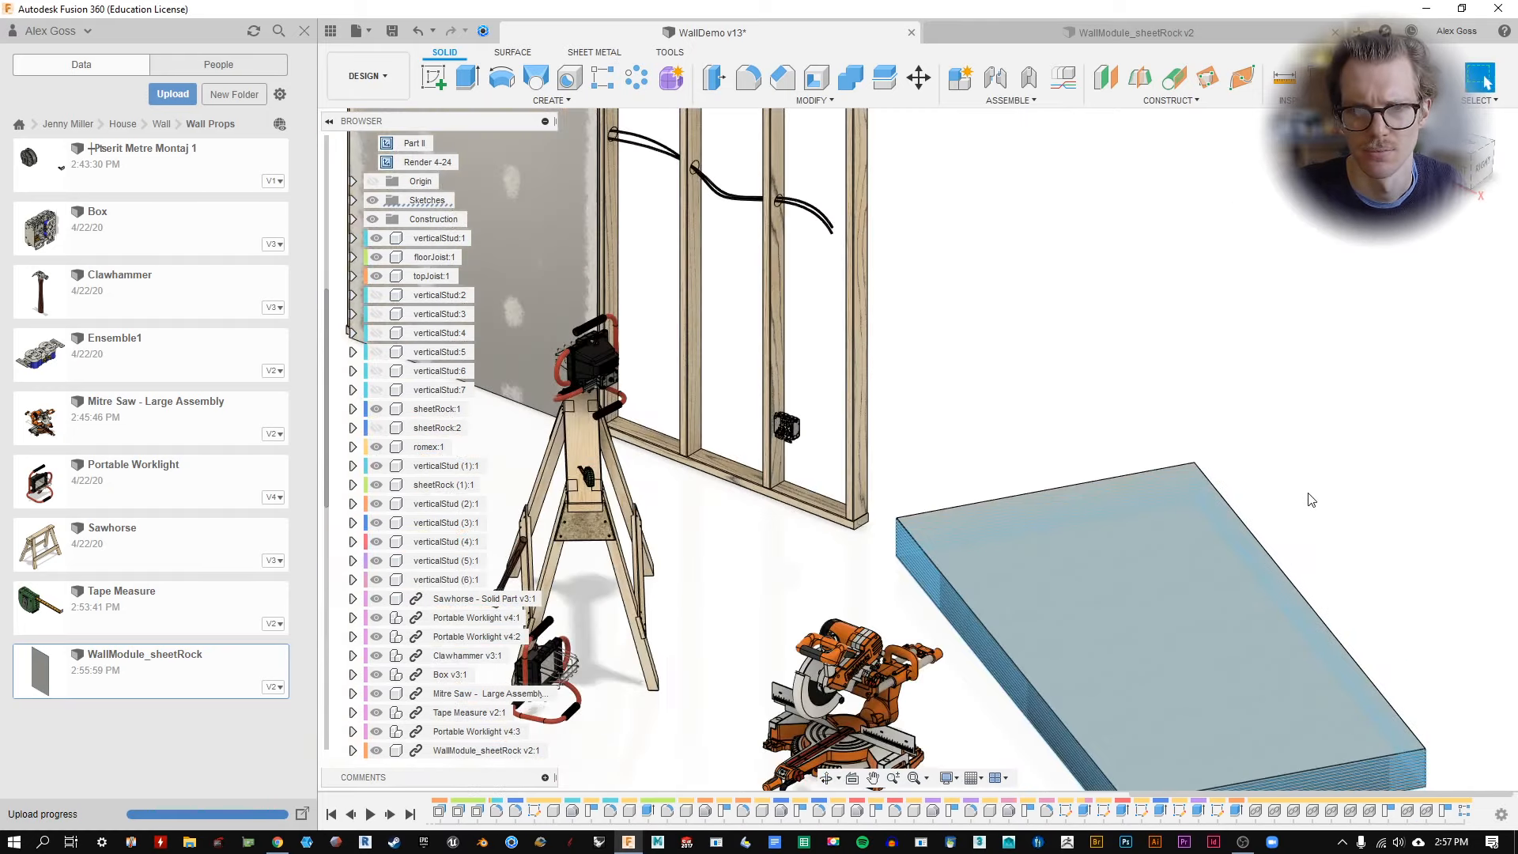
pyautogui.keyDown('shift'); pyautogui.moveTo(1045, 411); pyautogui.dragTo(1111, 425, button='middle'); pyautogui.keyUp('shift')
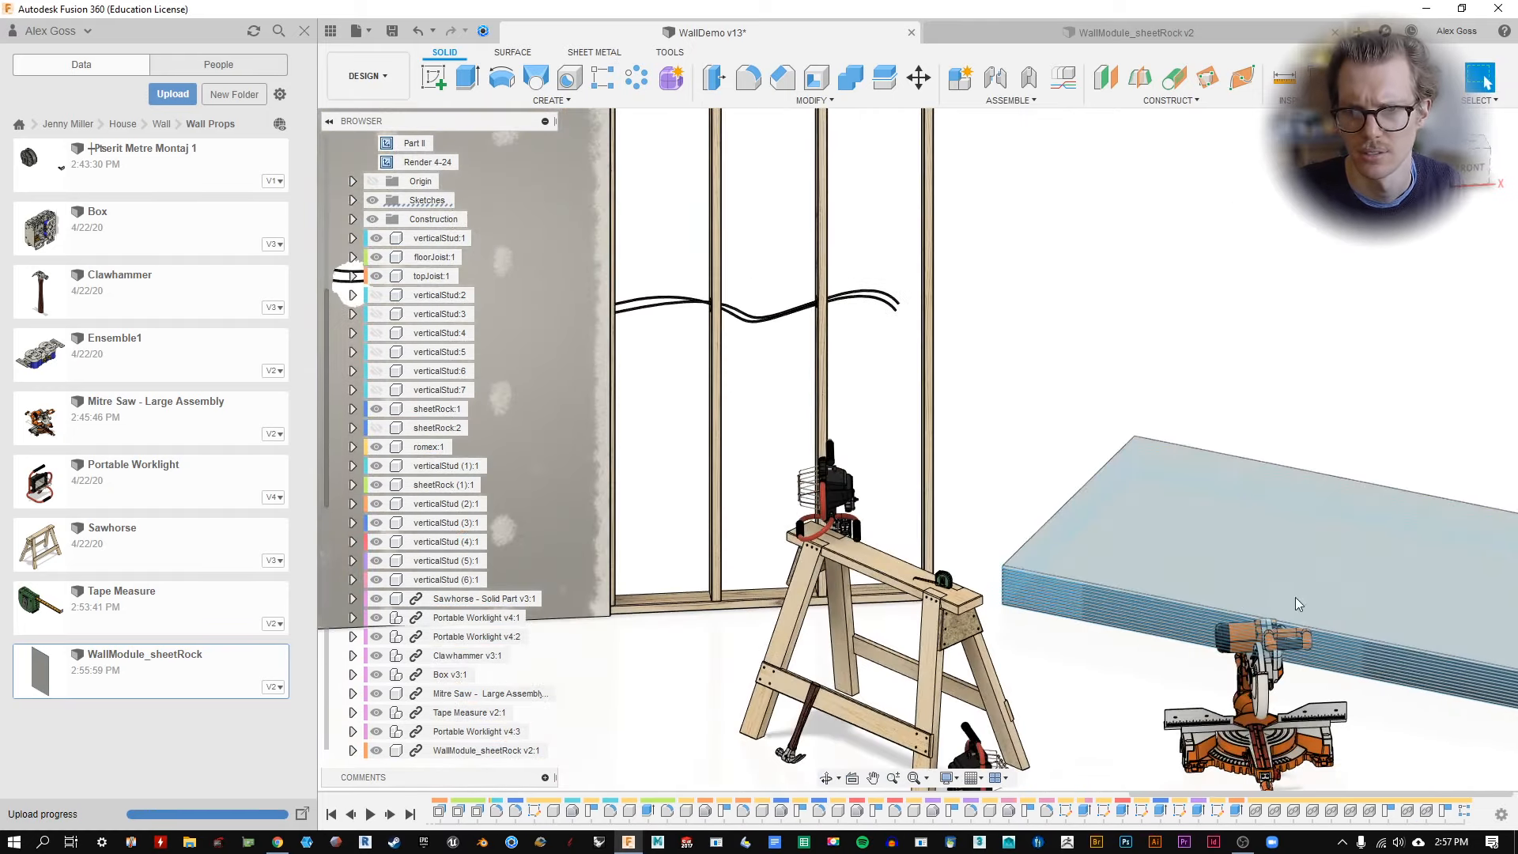
pyautogui.moveTo(1295, 597); pyautogui.dragTo(1020, 463, button='middle')
pyautogui.scroll(4, 1330, 563)
pyautogui.scroll(3, 1330, 563)
pyautogui.scroll(3, 1131, 529)
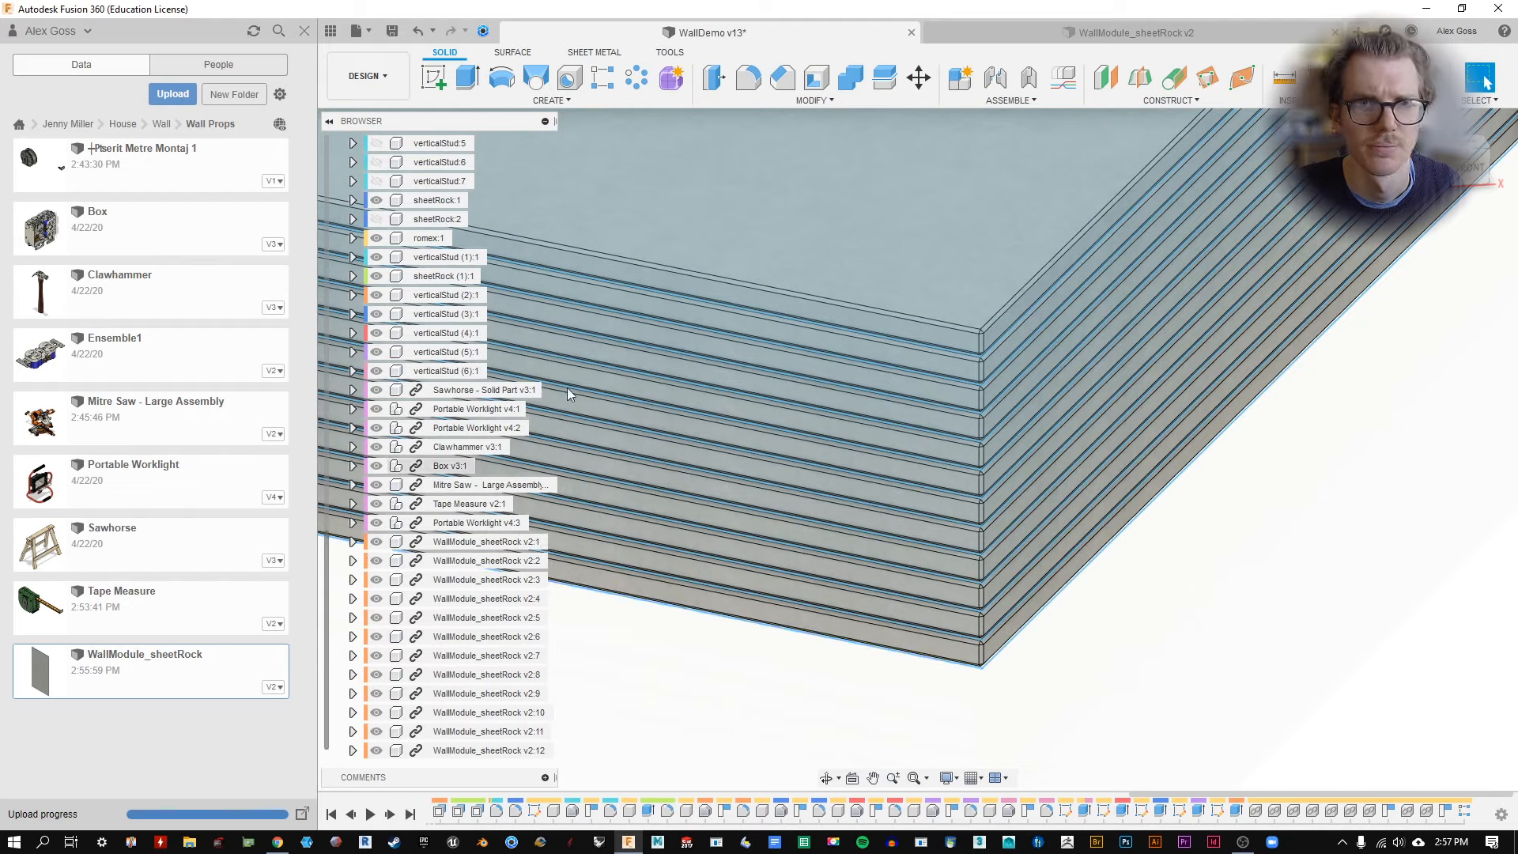
# Switch to the WallModule_sheetRock document, hide its sketches and compare the panel's upper corner with the stack in WallDemo.
pyautogui.click(1131, 34)
pyautogui.keyDown('shift'); pyautogui.moveTo(730, 446); pyautogui.dragTo(604, 343, button='middle'); pyautogui.keyUp('shift')
pyautogui.click(372, 238)
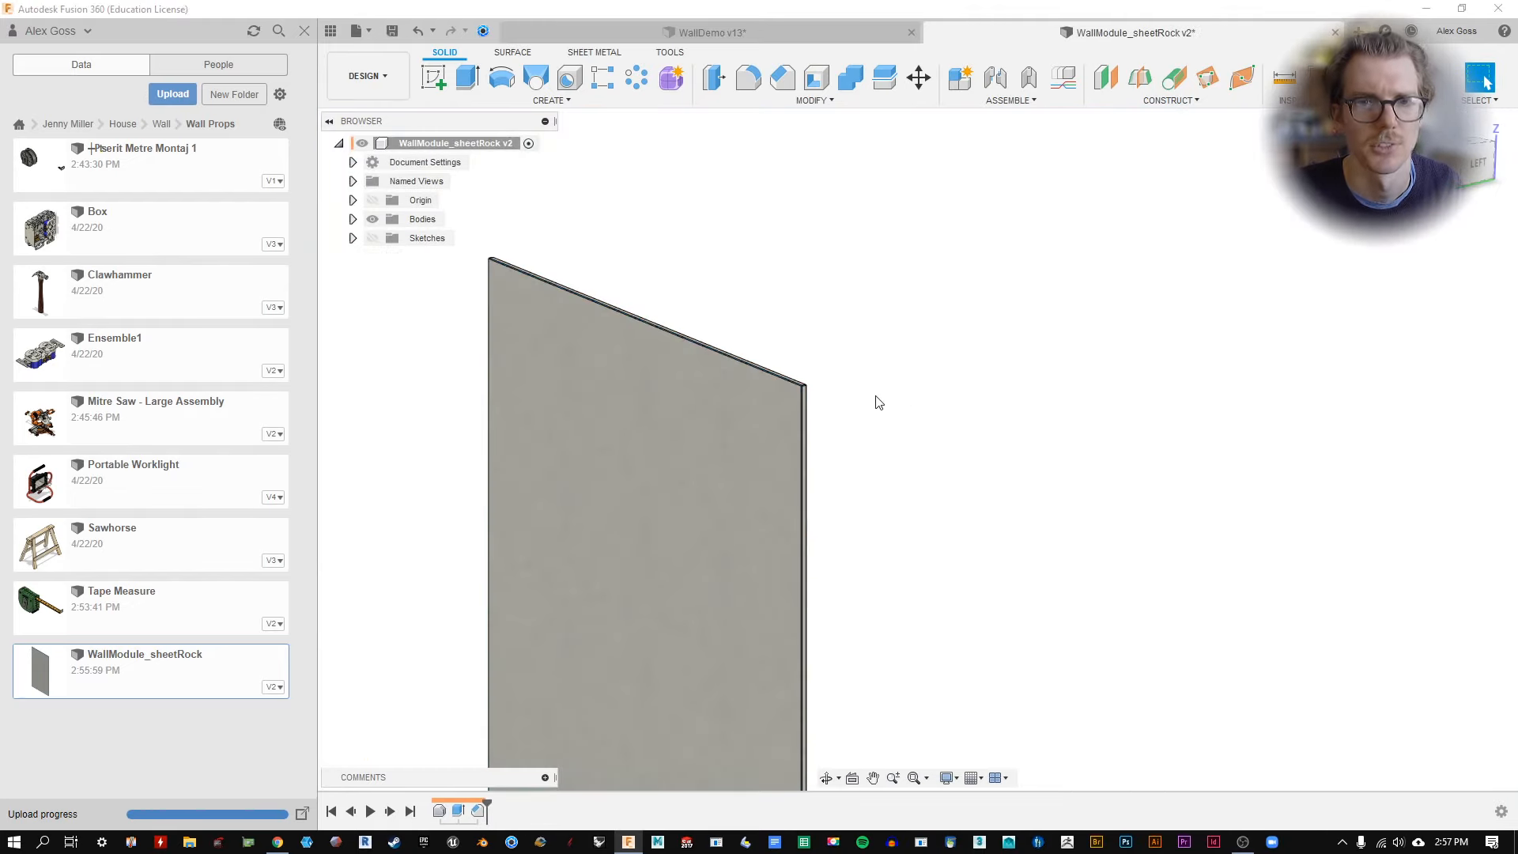
pyautogui.keyDown('shift'); pyautogui.moveTo(913, 419); pyautogui.dragTo(915, 427, button='middle'); pyautogui.keyUp('shift')
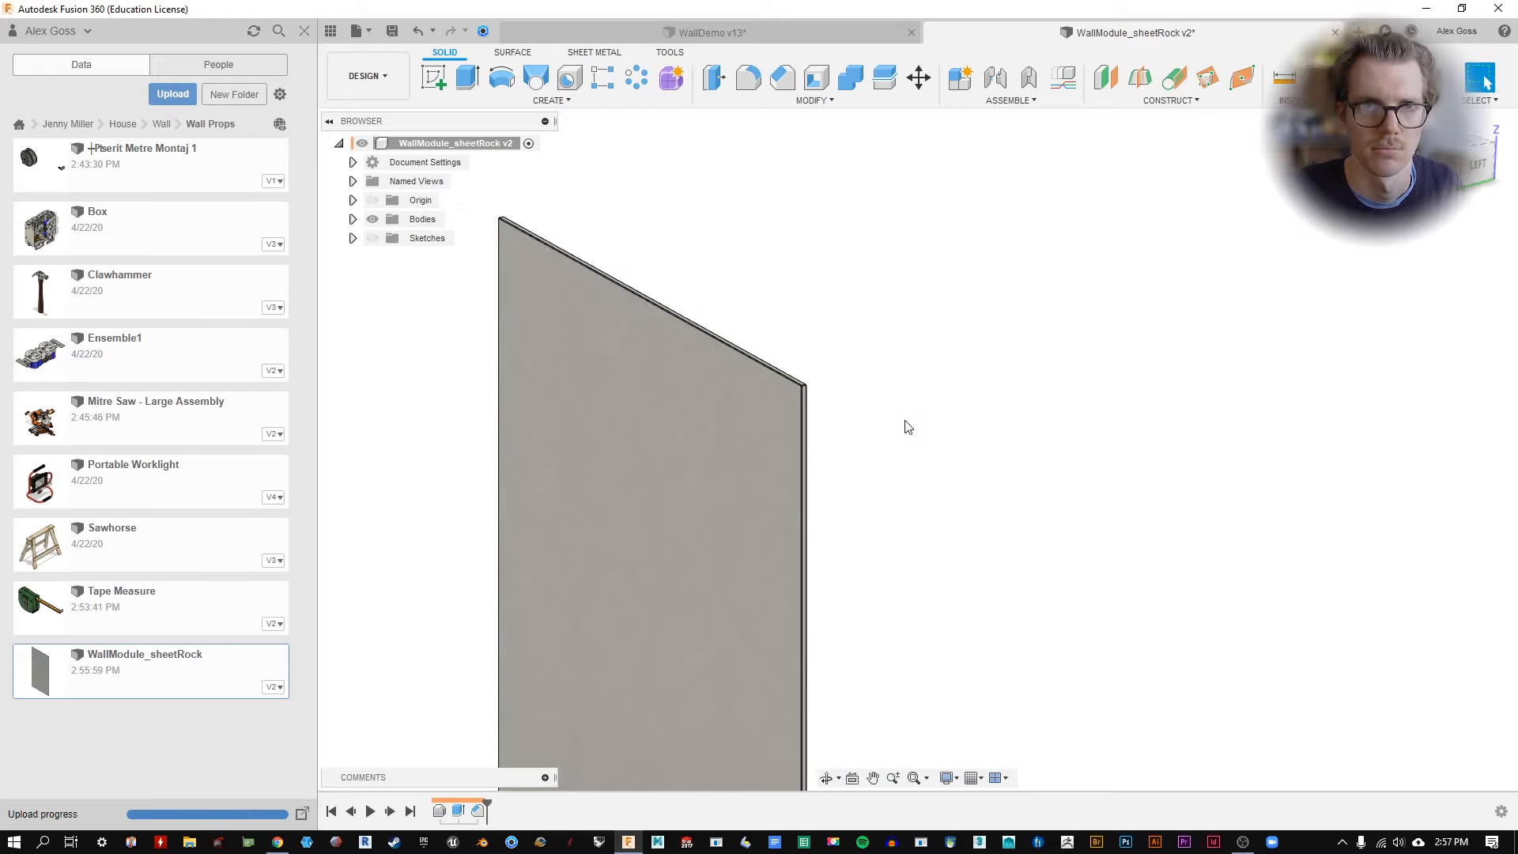
pyautogui.scroll(5, 810, 419)
pyautogui.moveTo(855, 280); pyautogui.dragTo(948, 462, button='middle')
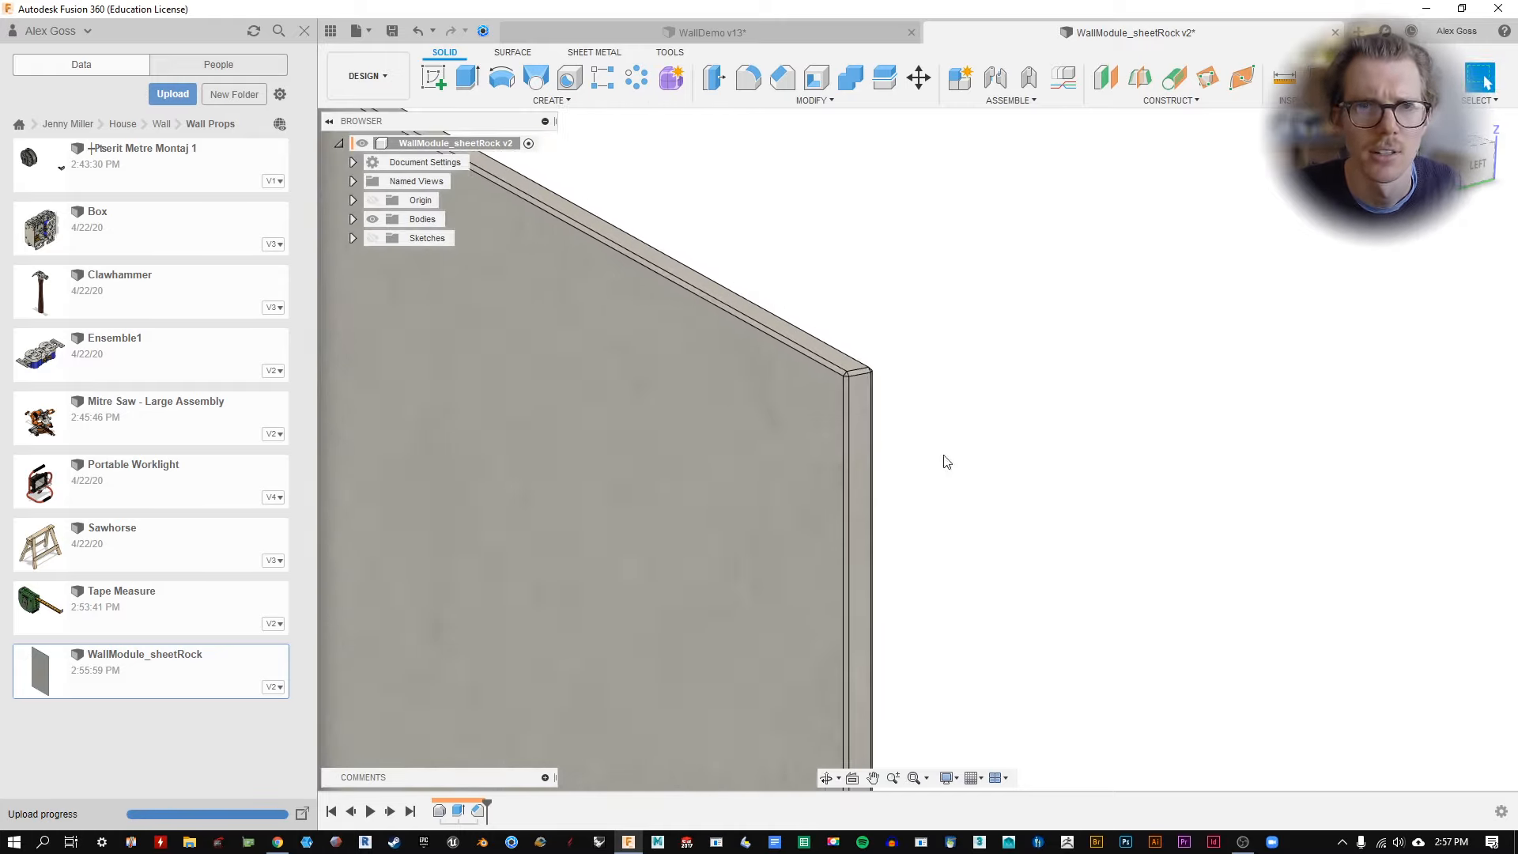
pyautogui.click(752, 32)
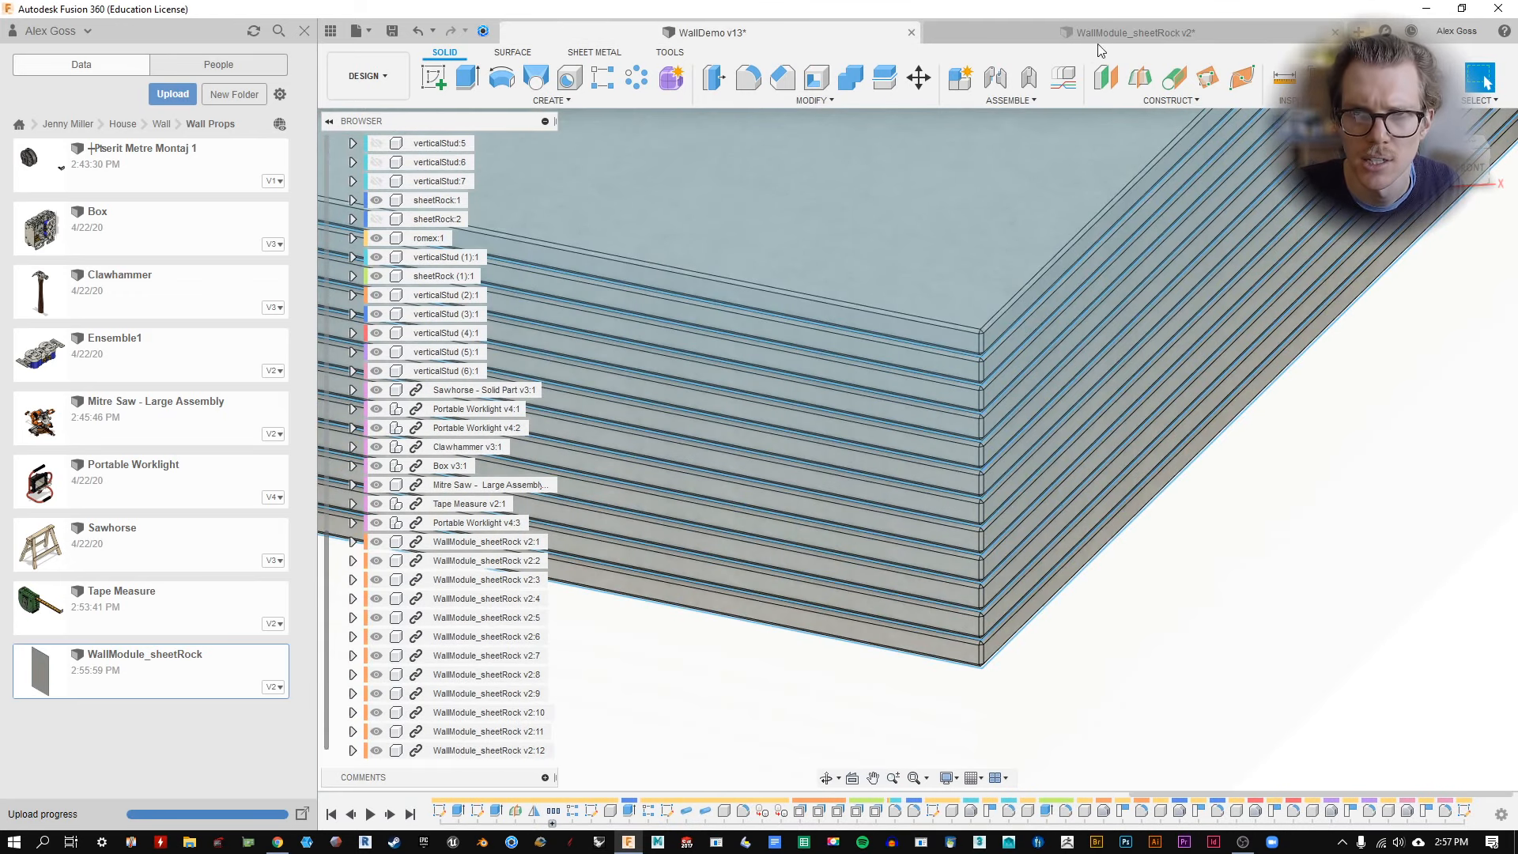
pyautogui.click(1099, 40)
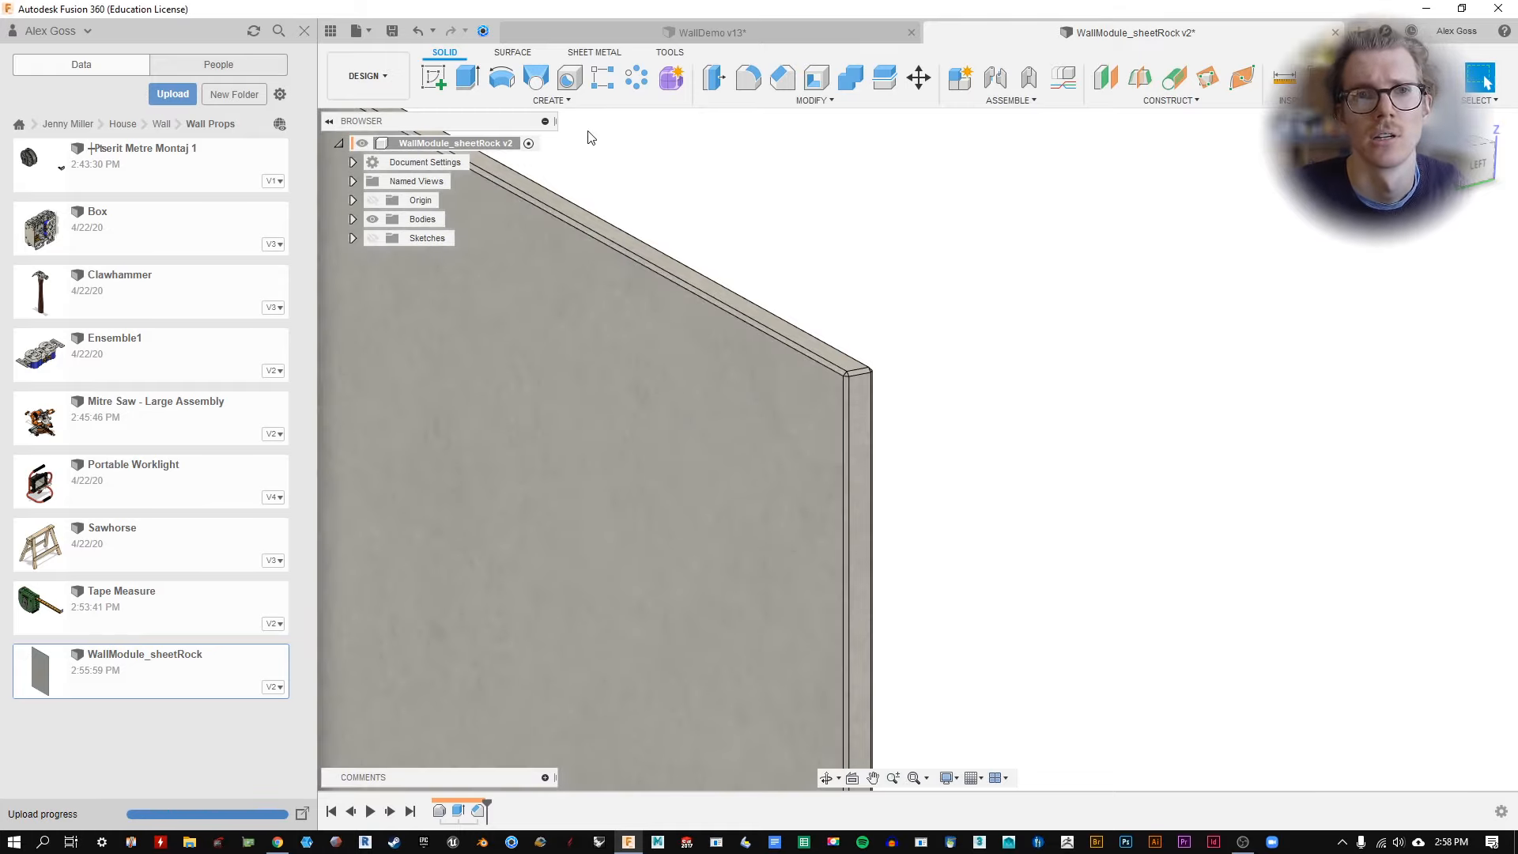
# Apply the light speckled appearance already in this design to the sheetrock panel.
pyautogui.click(830, 111)
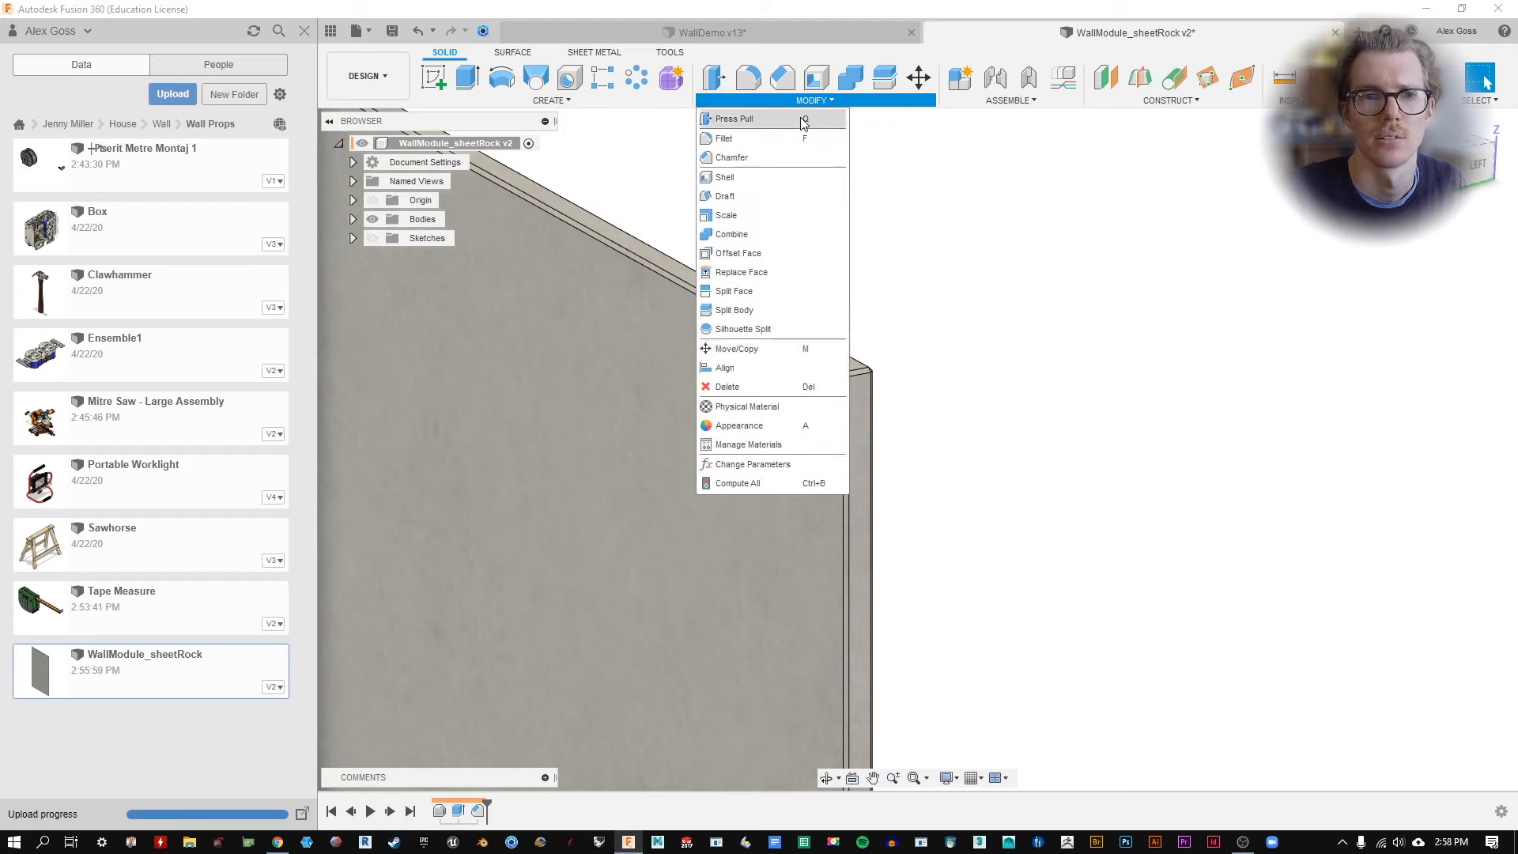
pyautogui.click(804, 425)
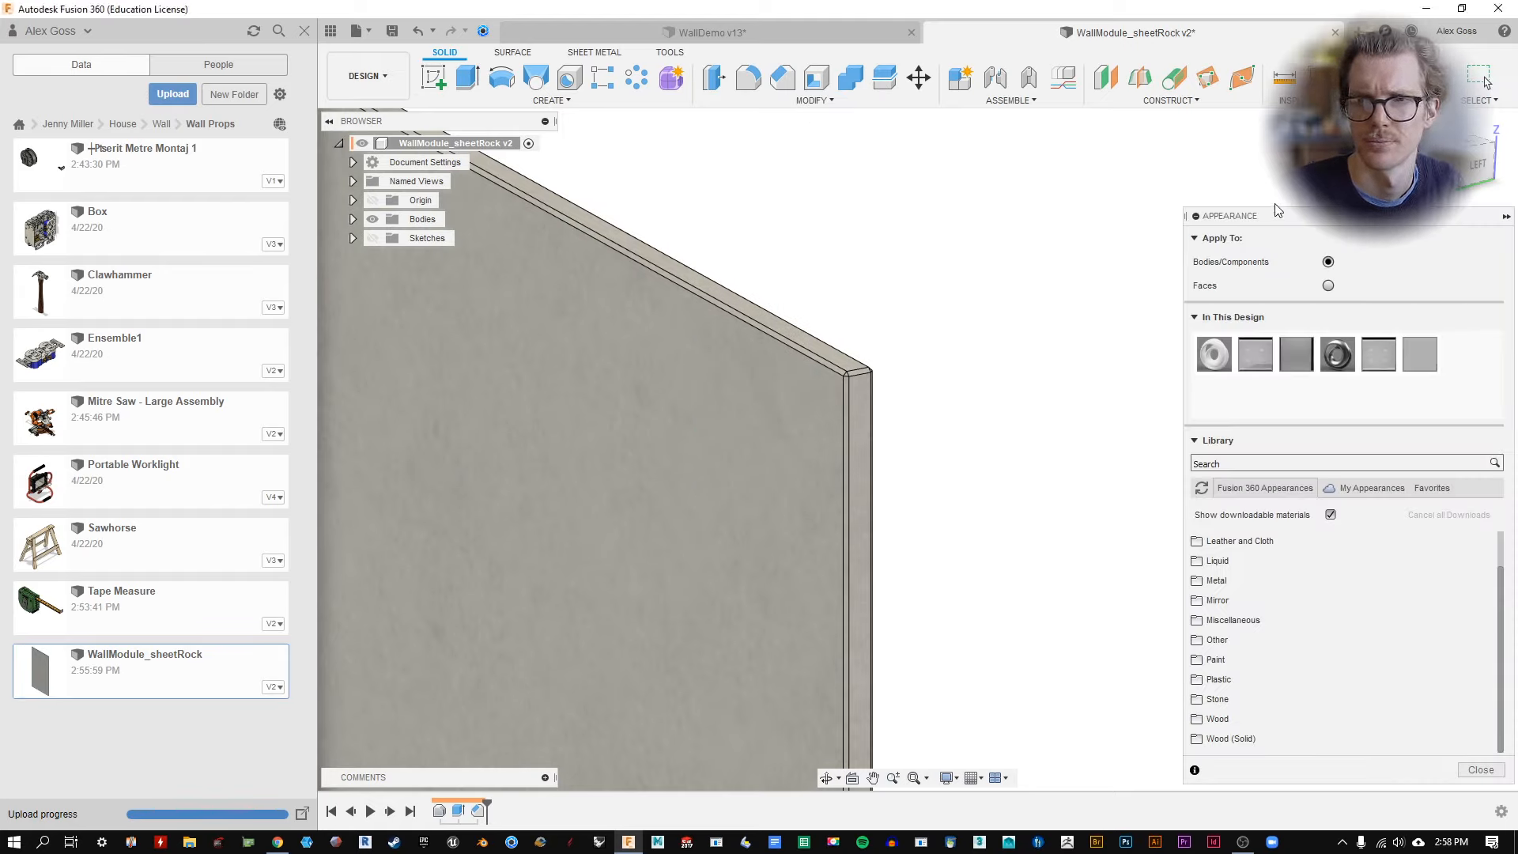
pyautogui.moveTo(1280, 215); pyautogui.dragTo(1206, 195)
pyautogui.moveTo(1141, 335); pyautogui.dragTo(813, 455)
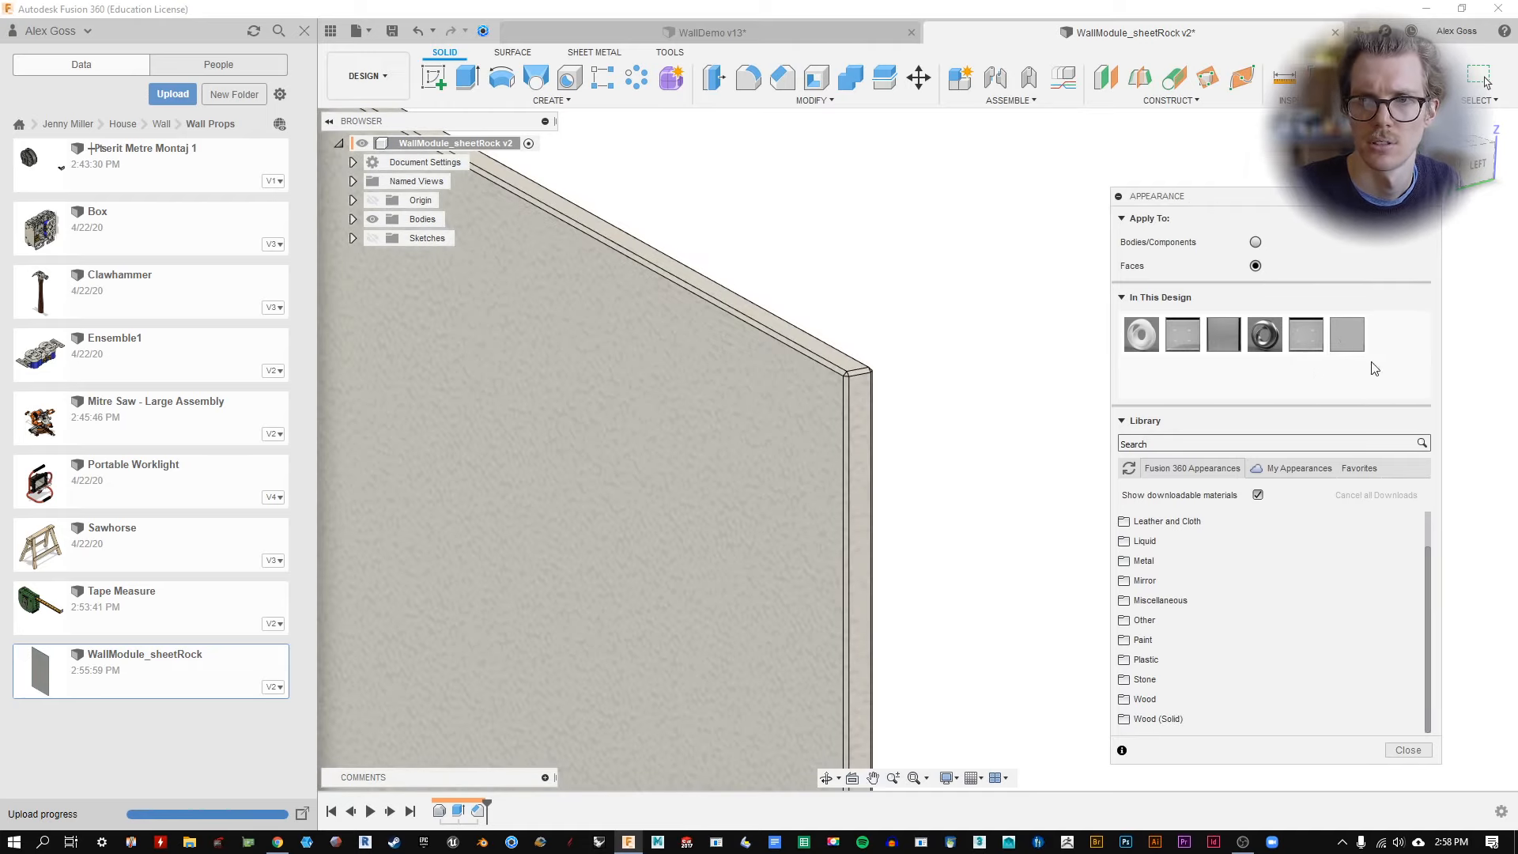
# Apply the plain grey appearance in this design to the panel's two large faces only, and finish editing appearances.
pyautogui.moveTo(1348, 335); pyautogui.dragTo(693, 461)
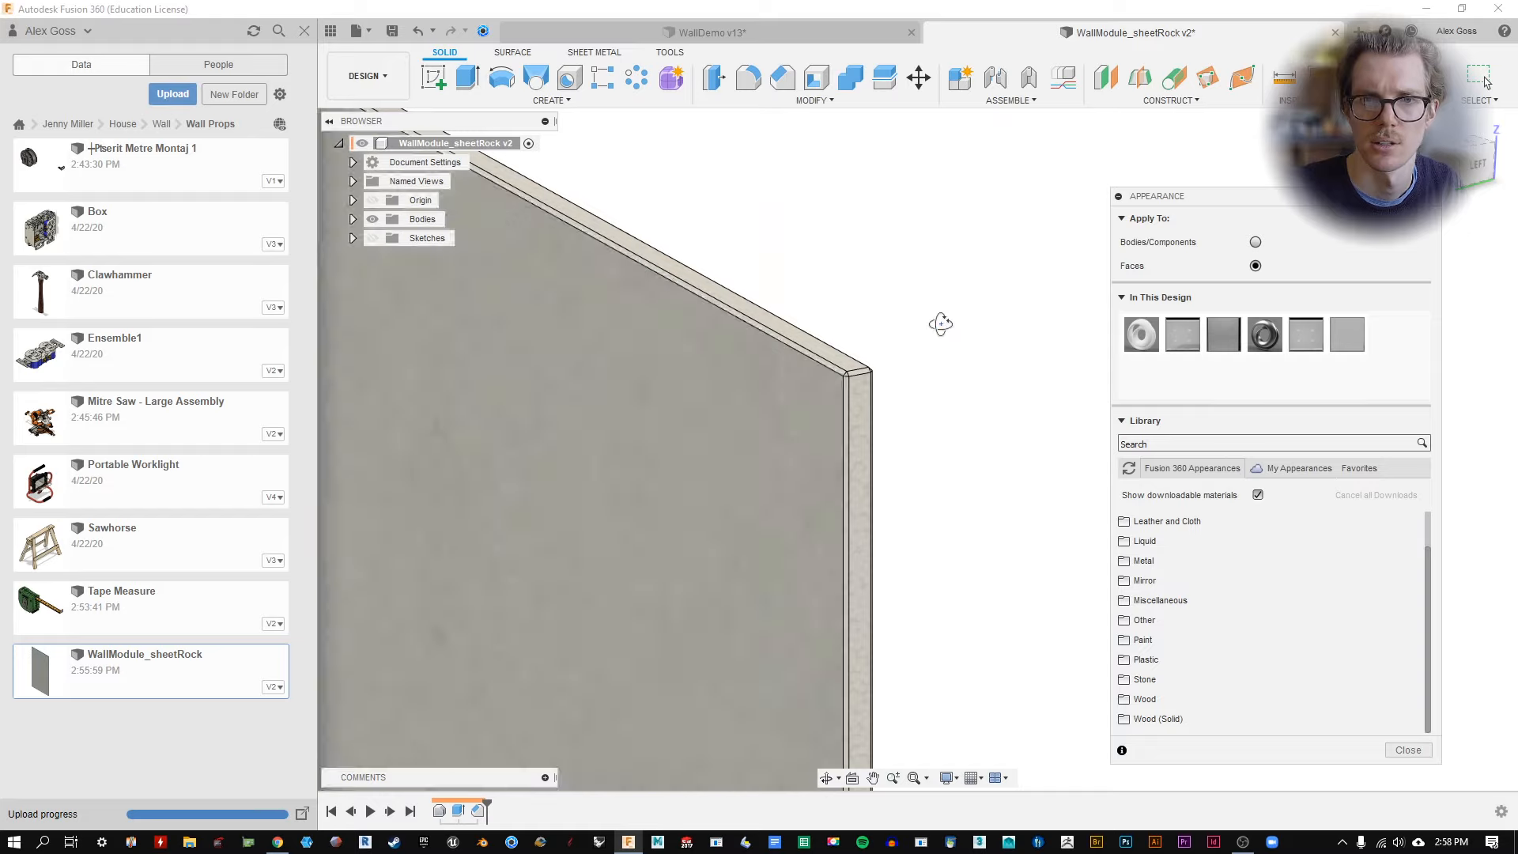
pyautogui.keyDown('shift'); pyautogui.moveTo(942, 325); pyautogui.dragTo(854, 316, button='middle'); pyautogui.keyUp('shift')
pyautogui.moveTo(1333, 332); pyautogui.dragTo(1018, 440)
pyautogui.press('Escape')
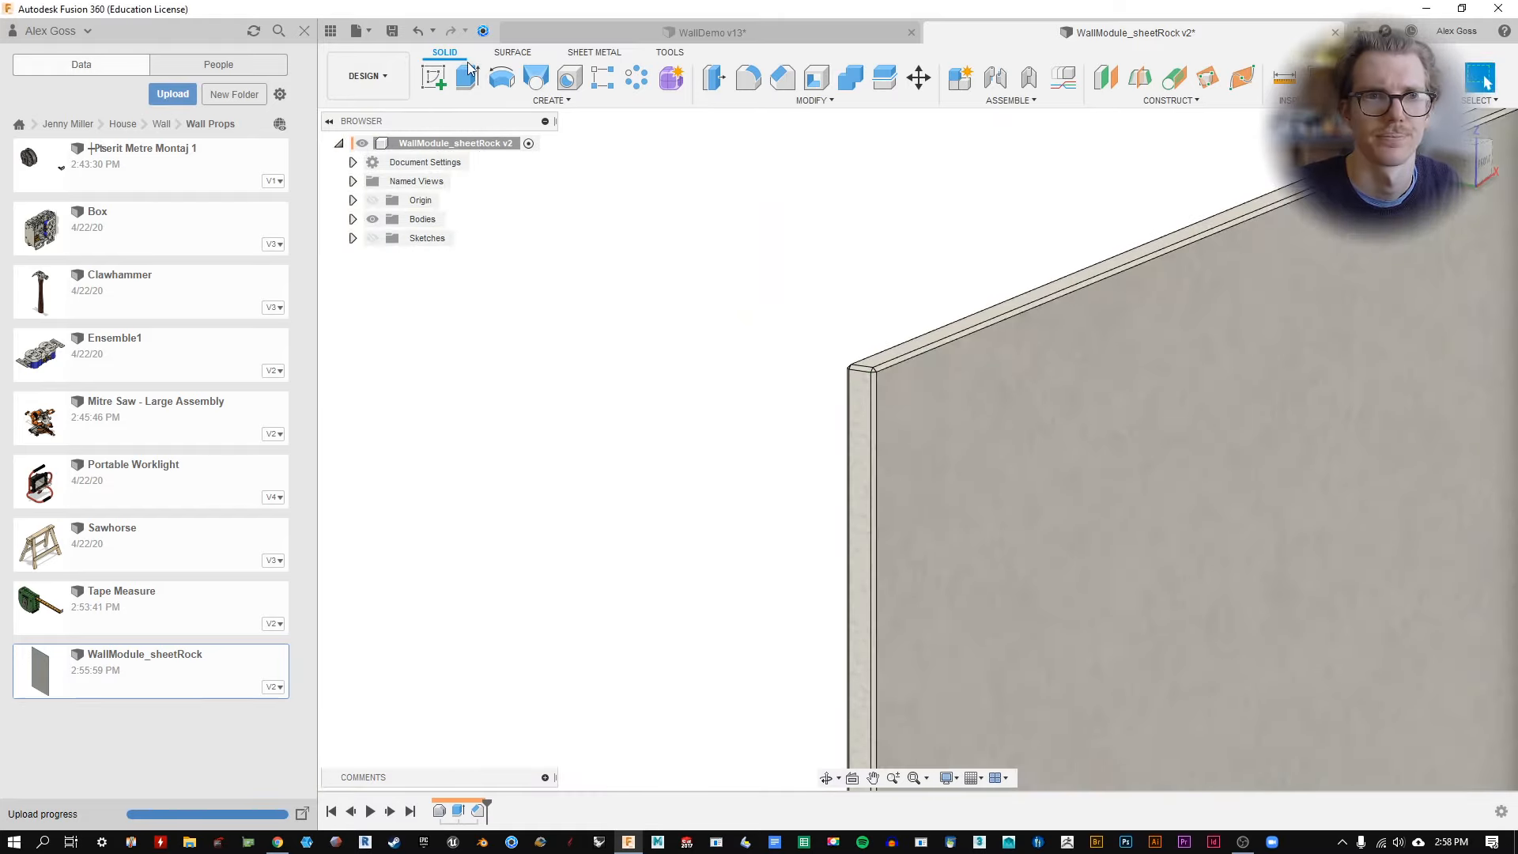
# Save the WallModule_sheetRock document, return to WallDemo and update the stacked sheetrock panels to v3.
pyautogui.click(393, 30)
pyautogui.click(762, 433)
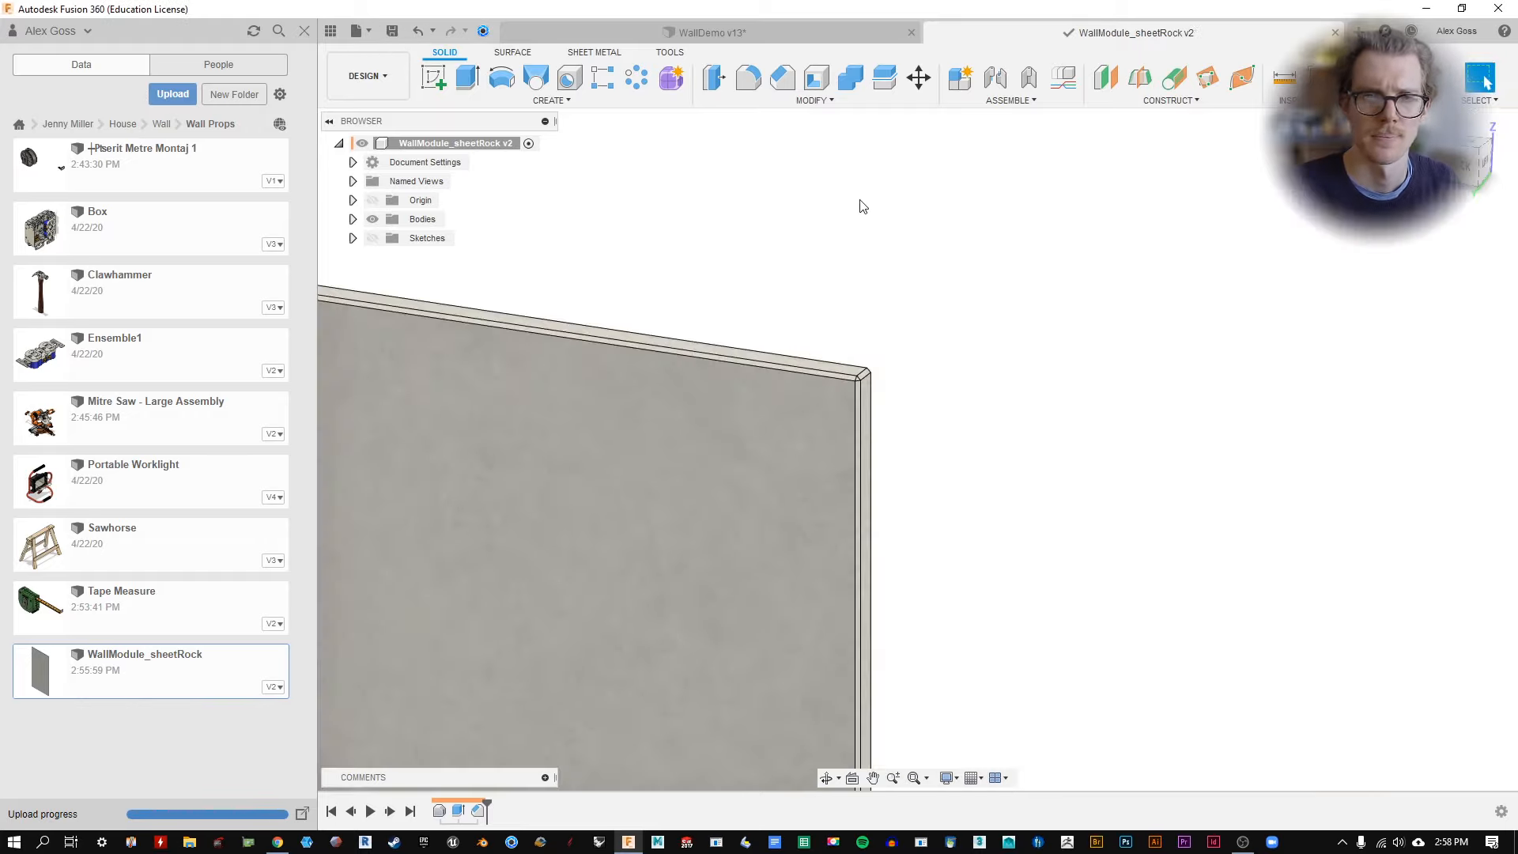
pyautogui.click(791, 30)
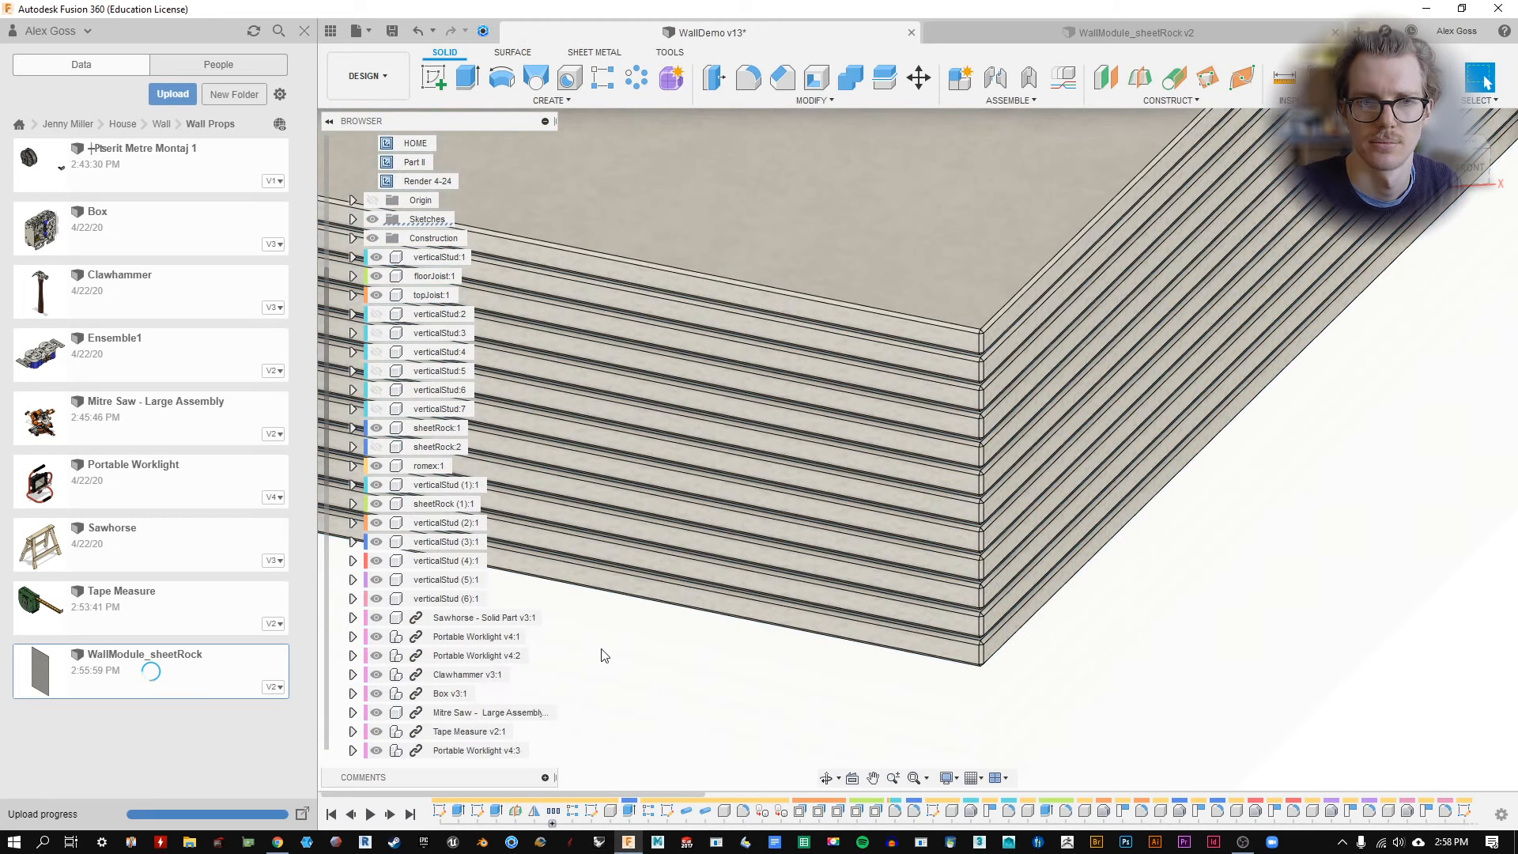
pyautogui.scroll(-5, 443, 632)
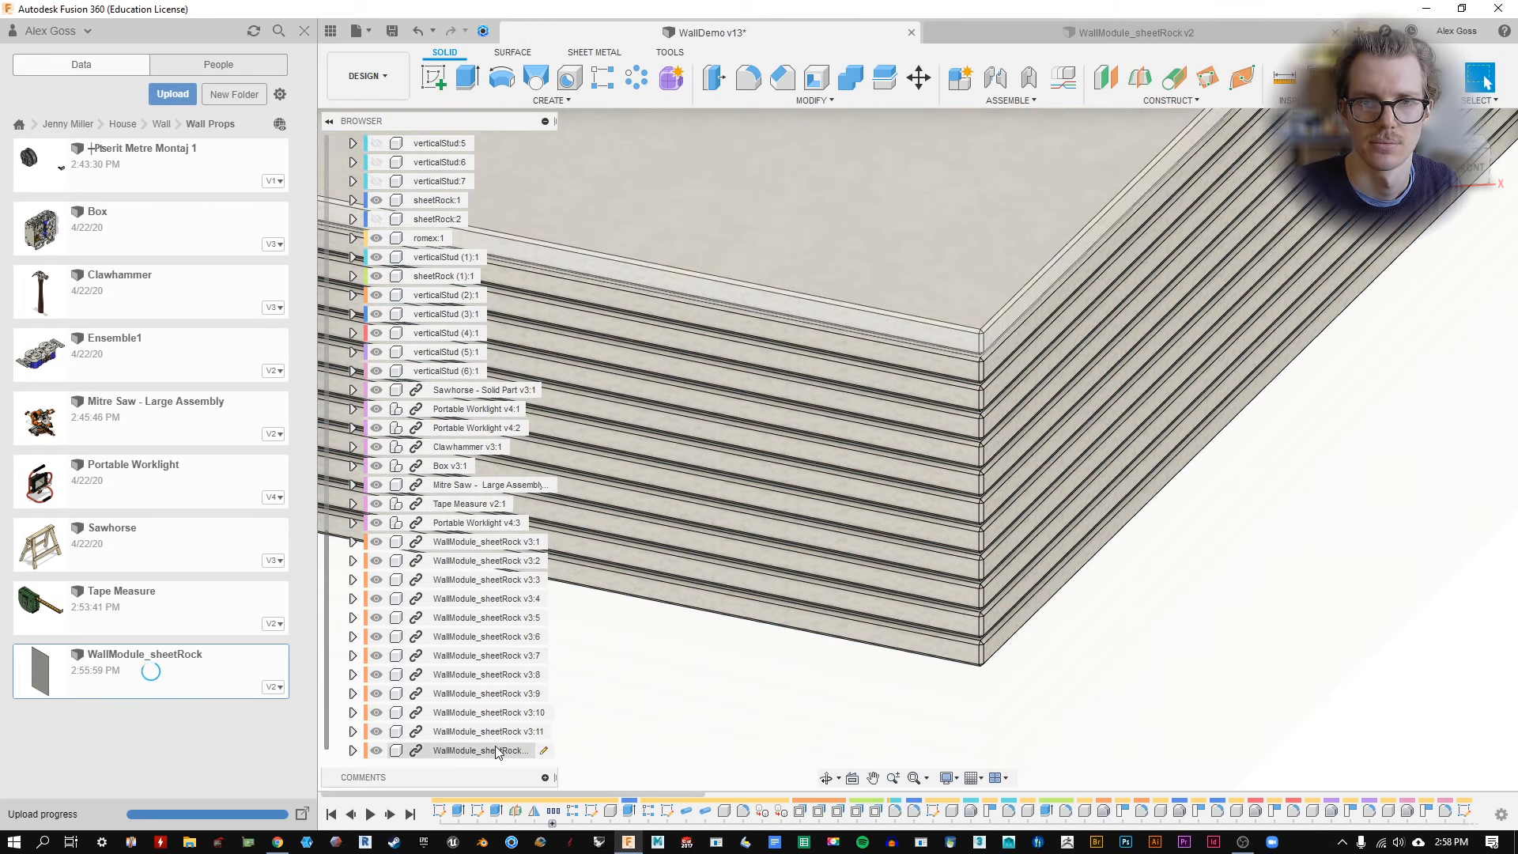
# Rotate the topmost sheetrock panel, WallModule_sheetRock v3:12, by 1 degree about the Y axis.
pyautogui.click(496, 751)
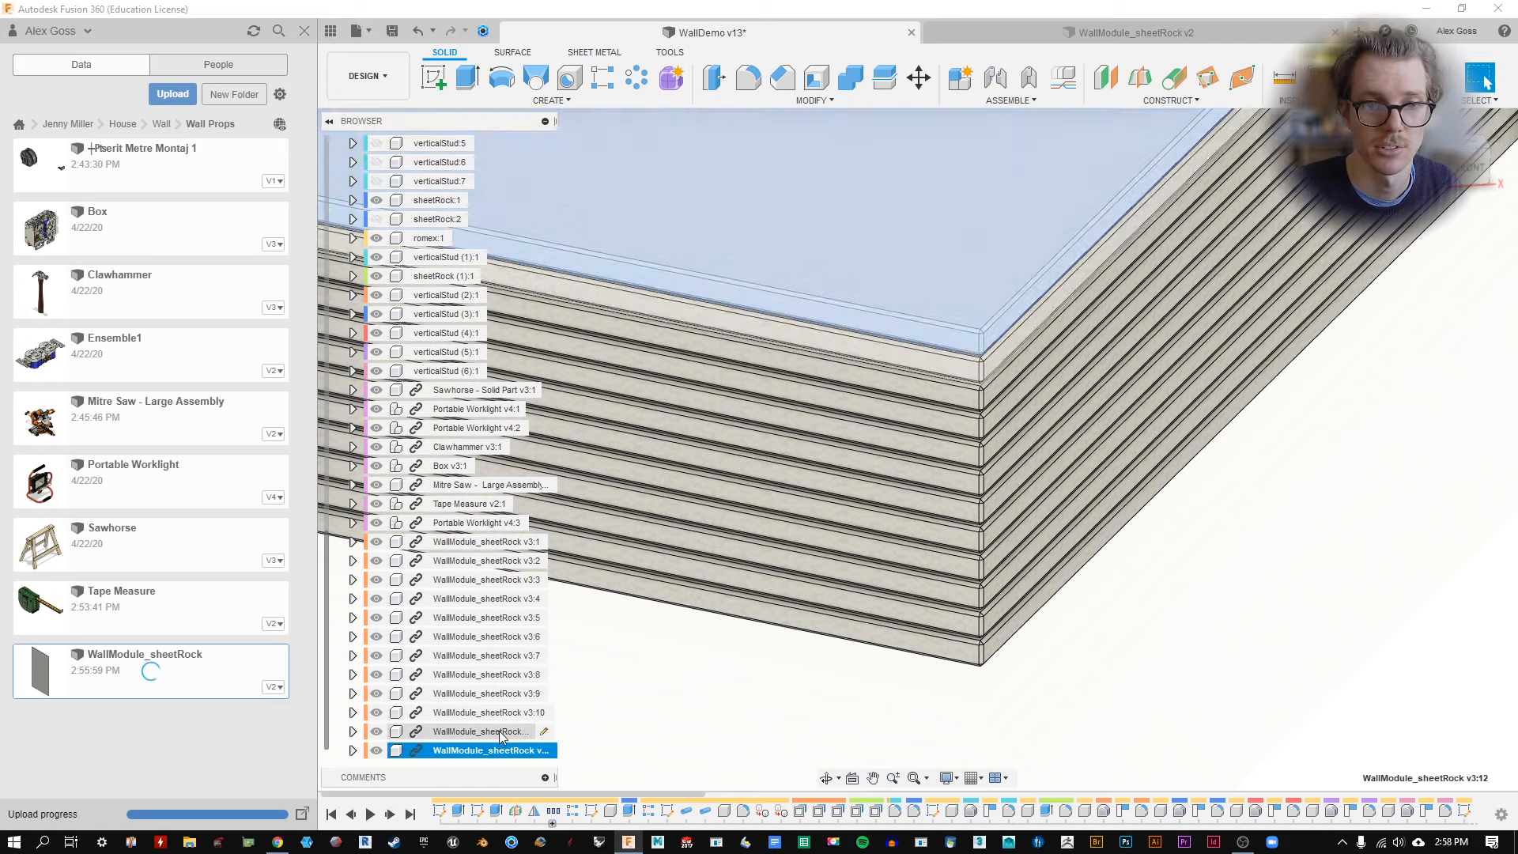
pyautogui.press('m')
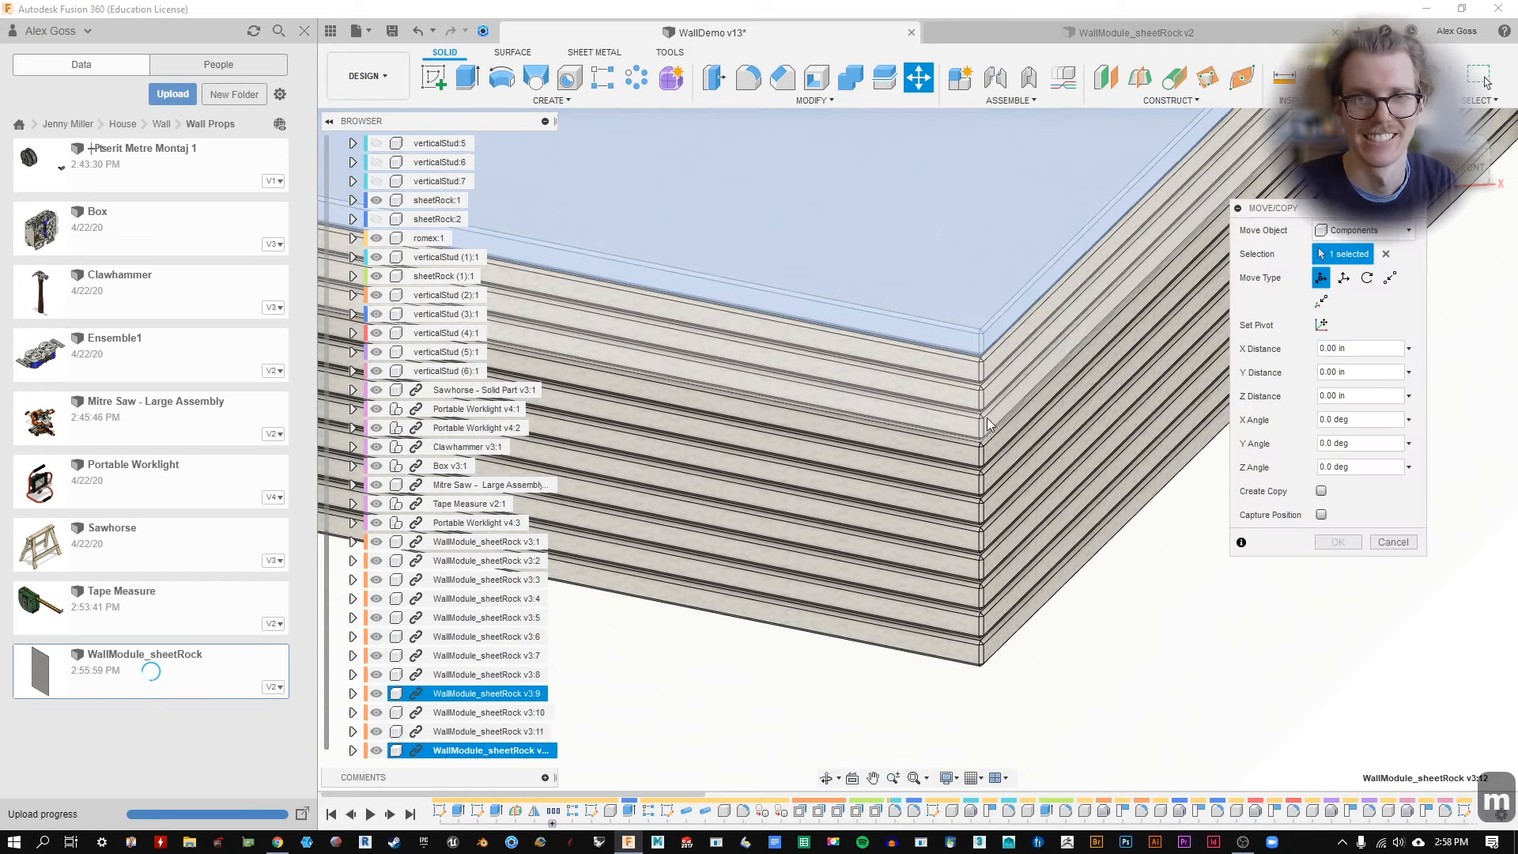
pyautogui.scroll(-5, 925, 466)
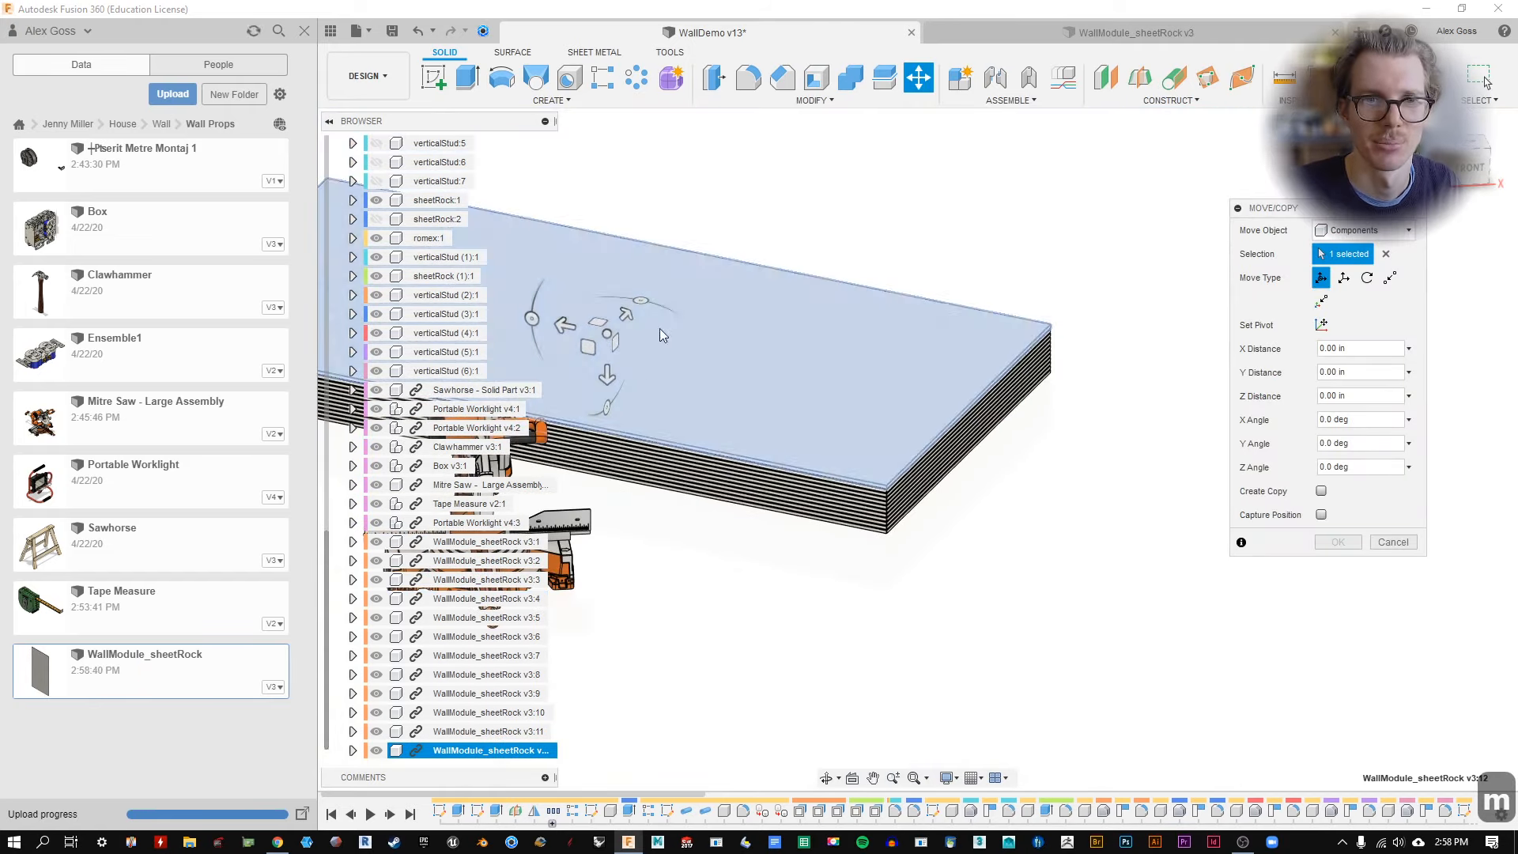
pyautogui.click(644, 301)
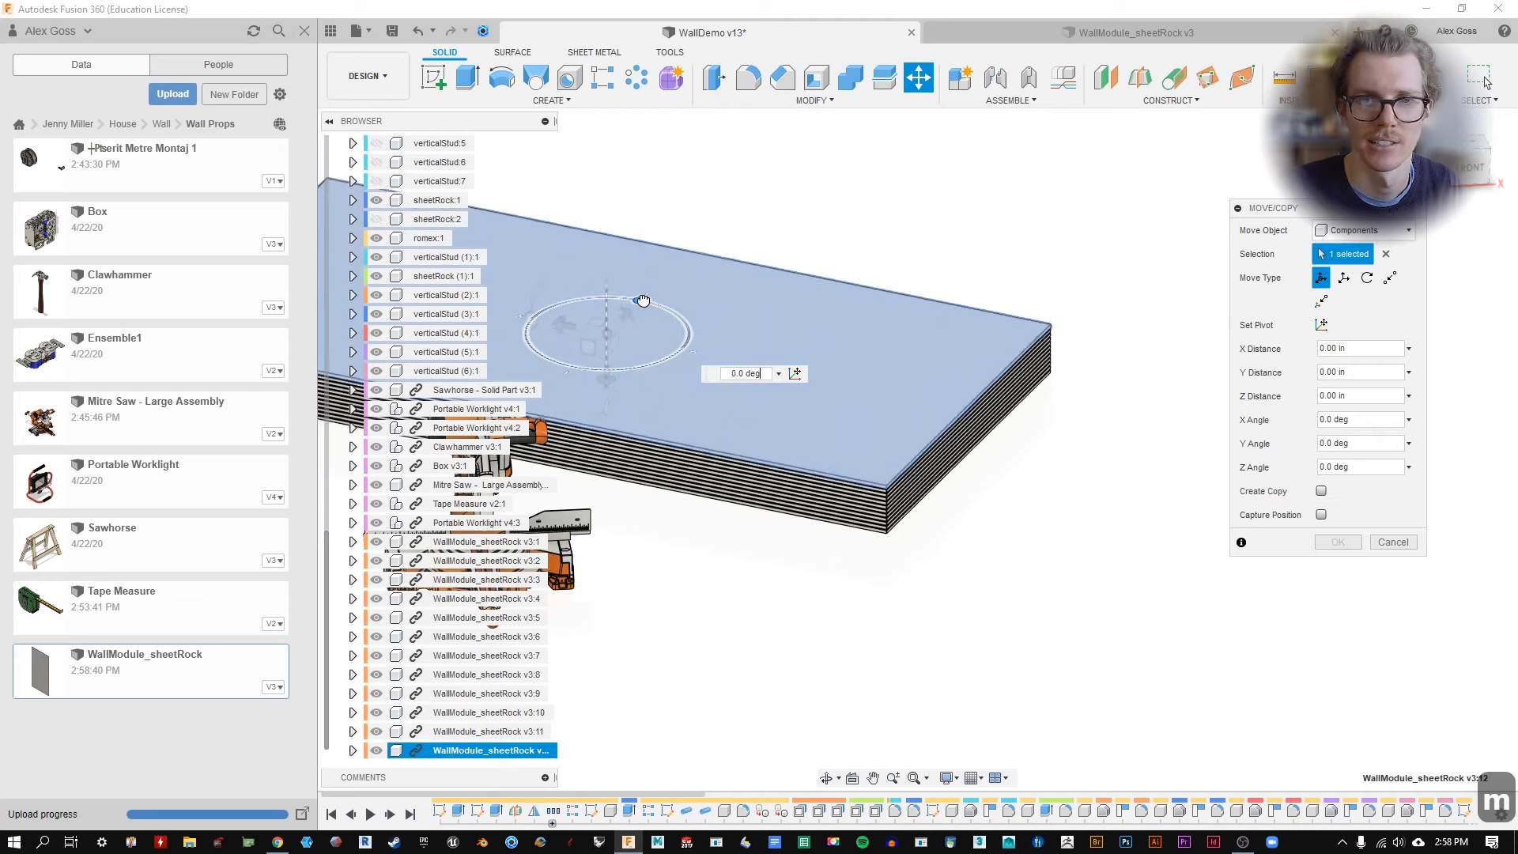
pyautogui.moveTo(644, 301); pyautogui.dragTo(657, 316)
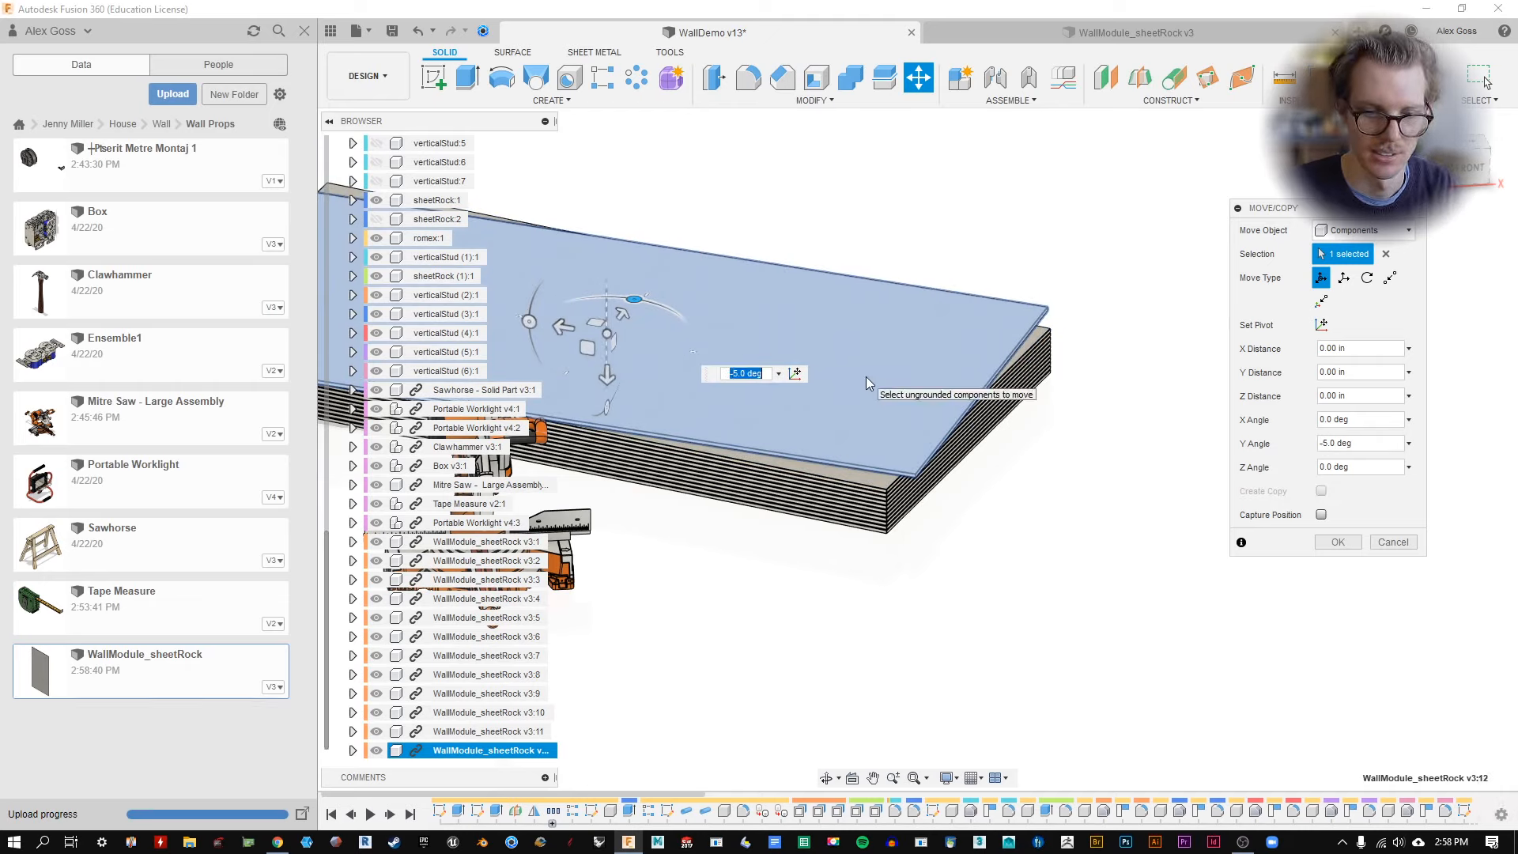
pyautogui.press('Return')
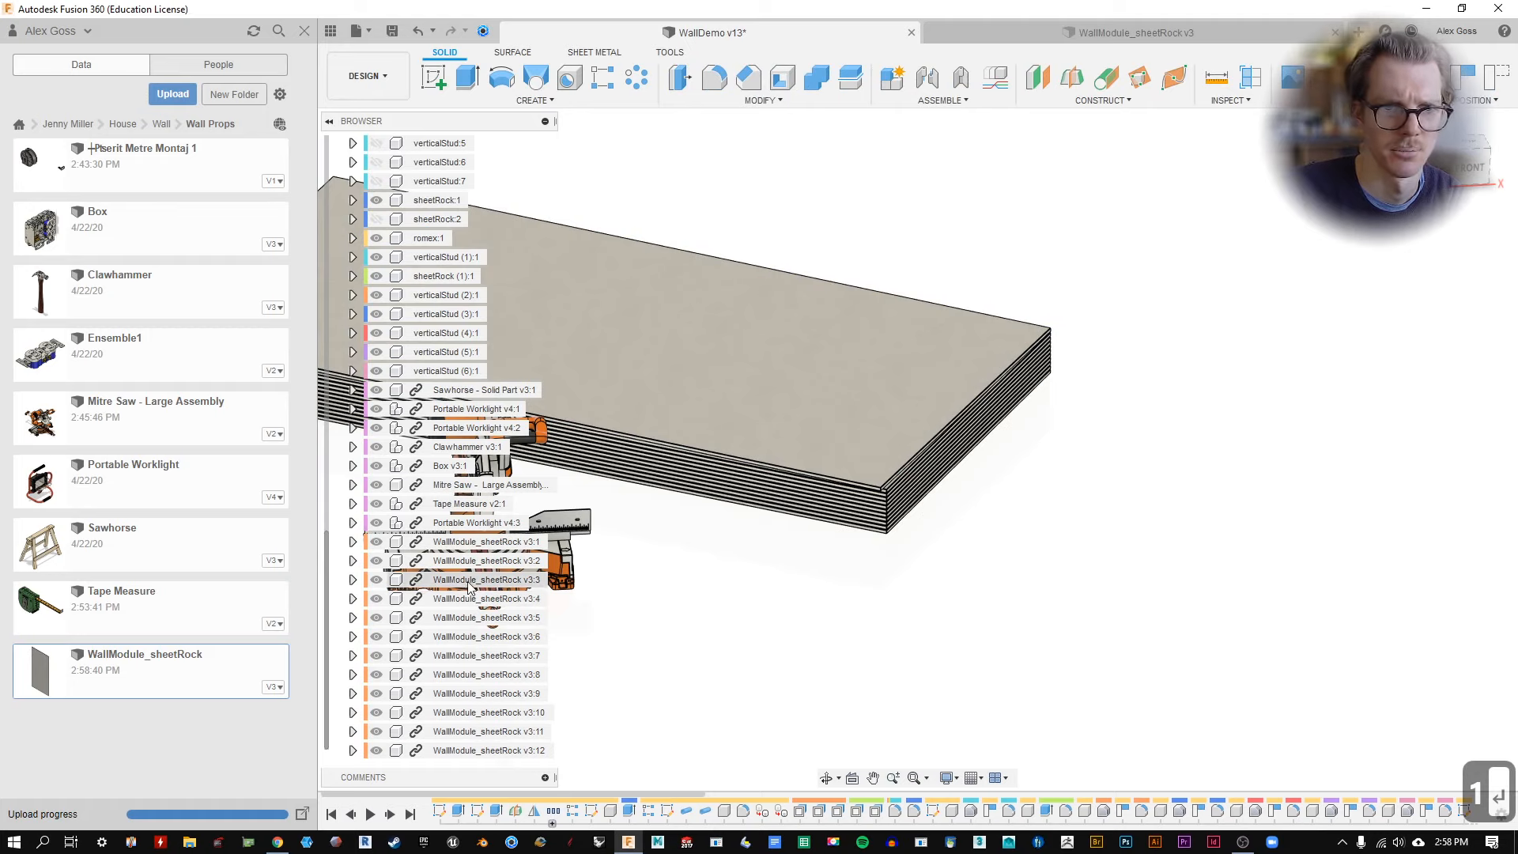
# Rotate the stacked panel WallModule_sheetRock v3:11 by -1 degree about the Y axis.
pyautogui.click(483, 561)
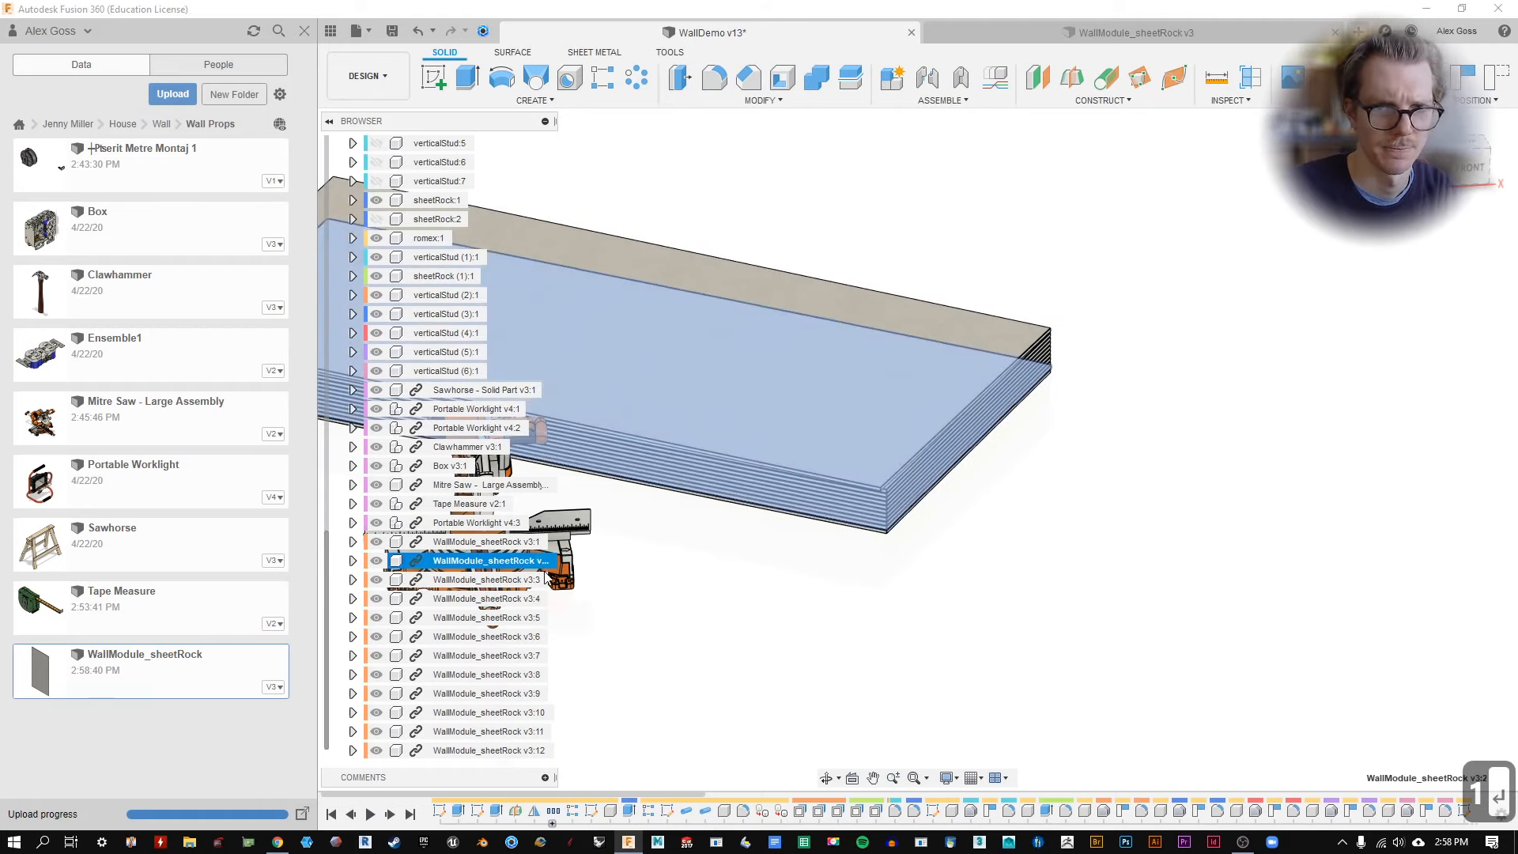
pyautogui.click(505, 735)
pyautogui.press('m')
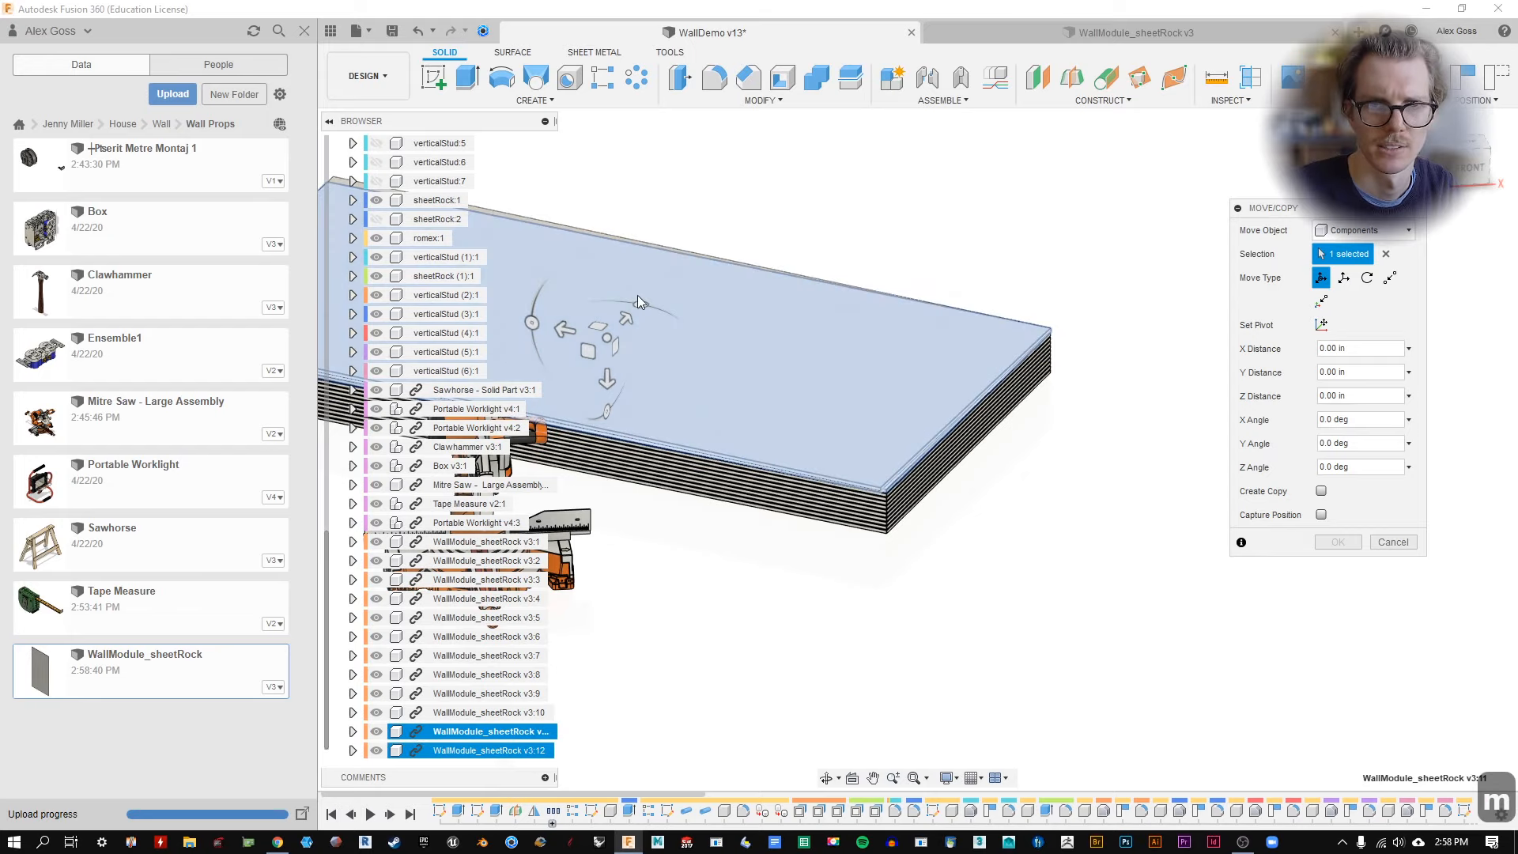
pyautogui.moveTo(637, 295); pyautogui.dragTo(781, 397)
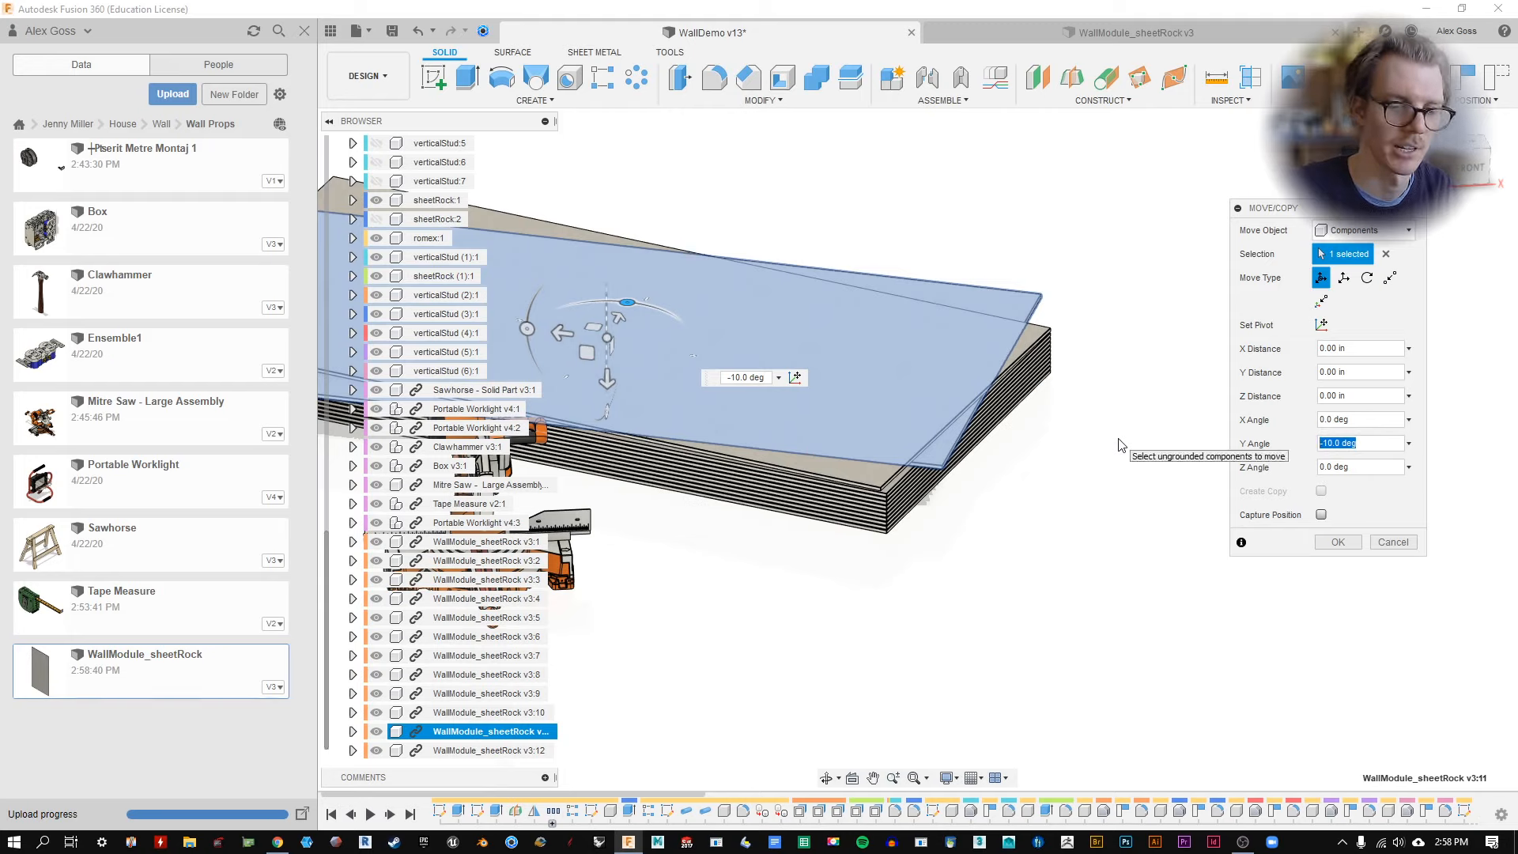
pyautogui.write('-1')
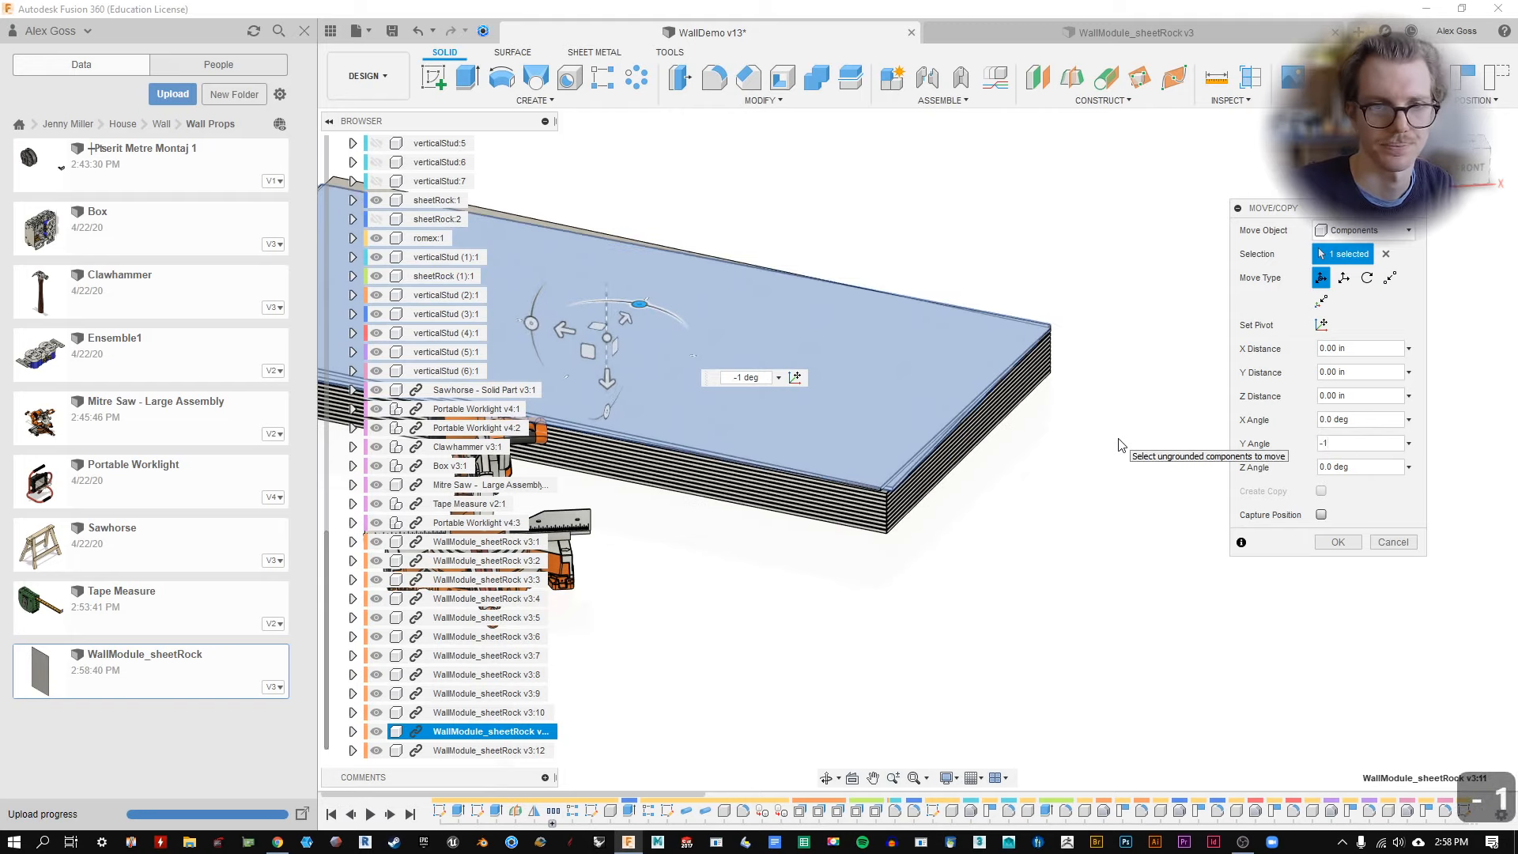
pyautogui.press('Return')
# Rotate the stacked panel WallModule_sheetRock v3:10 by 2 degrees about the Y axis.
pyautogui.click(522, 716)
pyautogui.press('m')
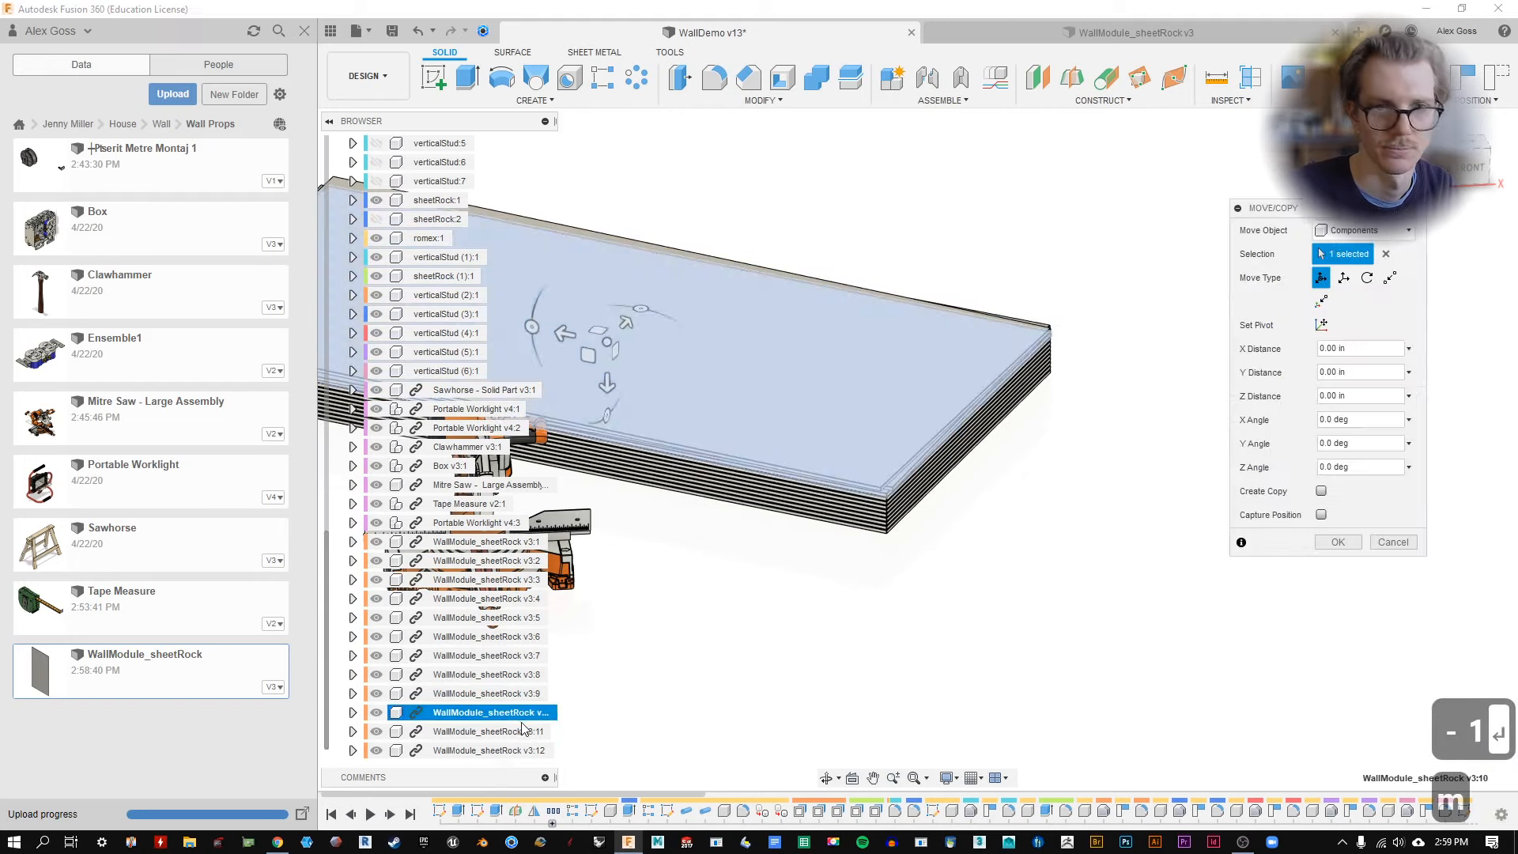
pyautogui.click(1358, 443)
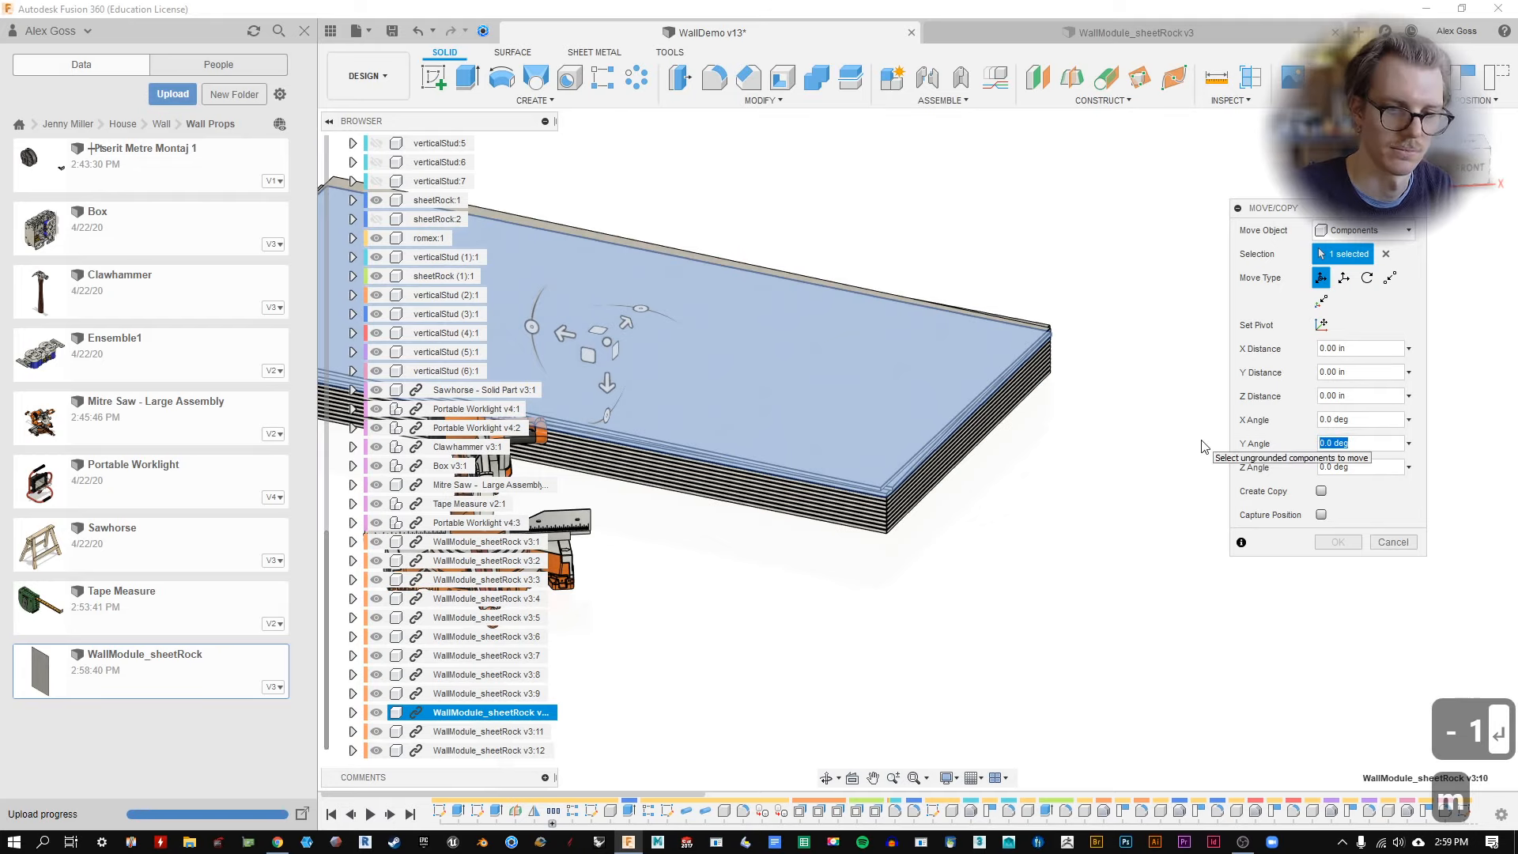
pyautogui.write('2m')
pyautogui.press('BackSpace')
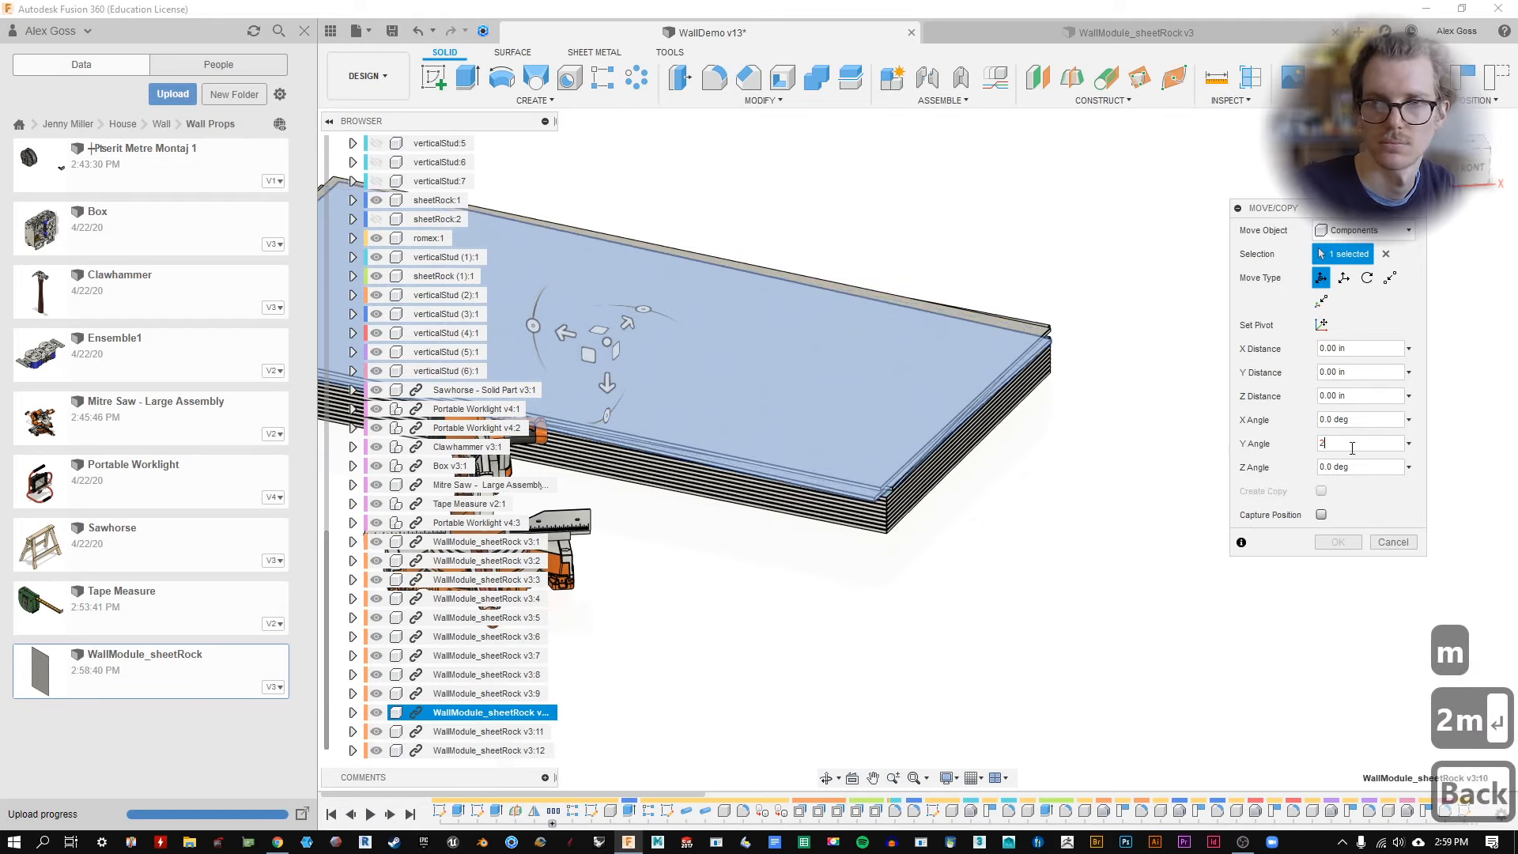
pyautogui.click(1344, 543)
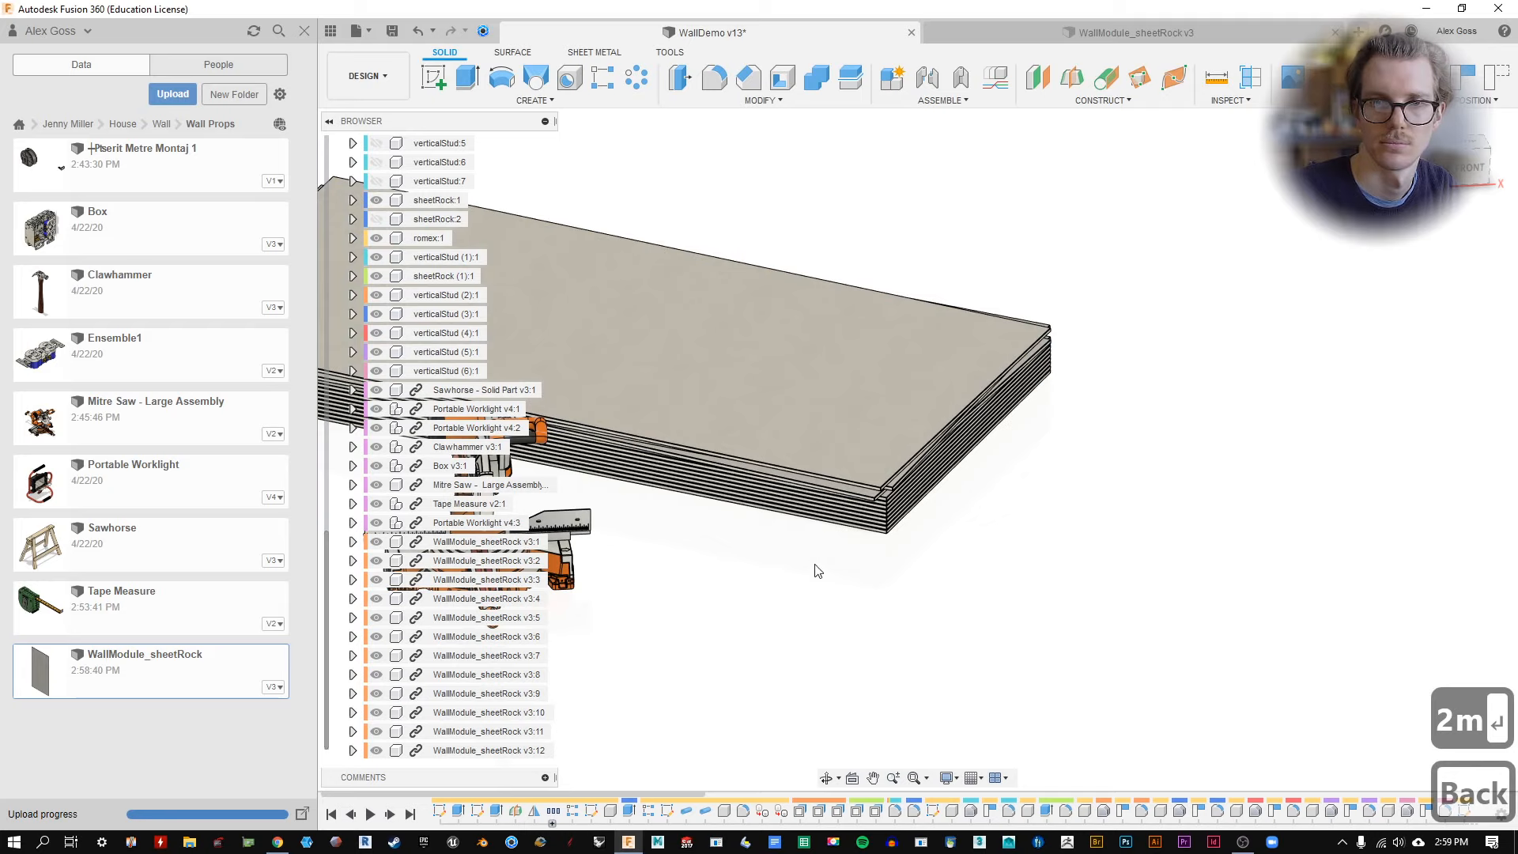
pyautogui.click(474, 713)
pyautogui.rightClick(475, 713)
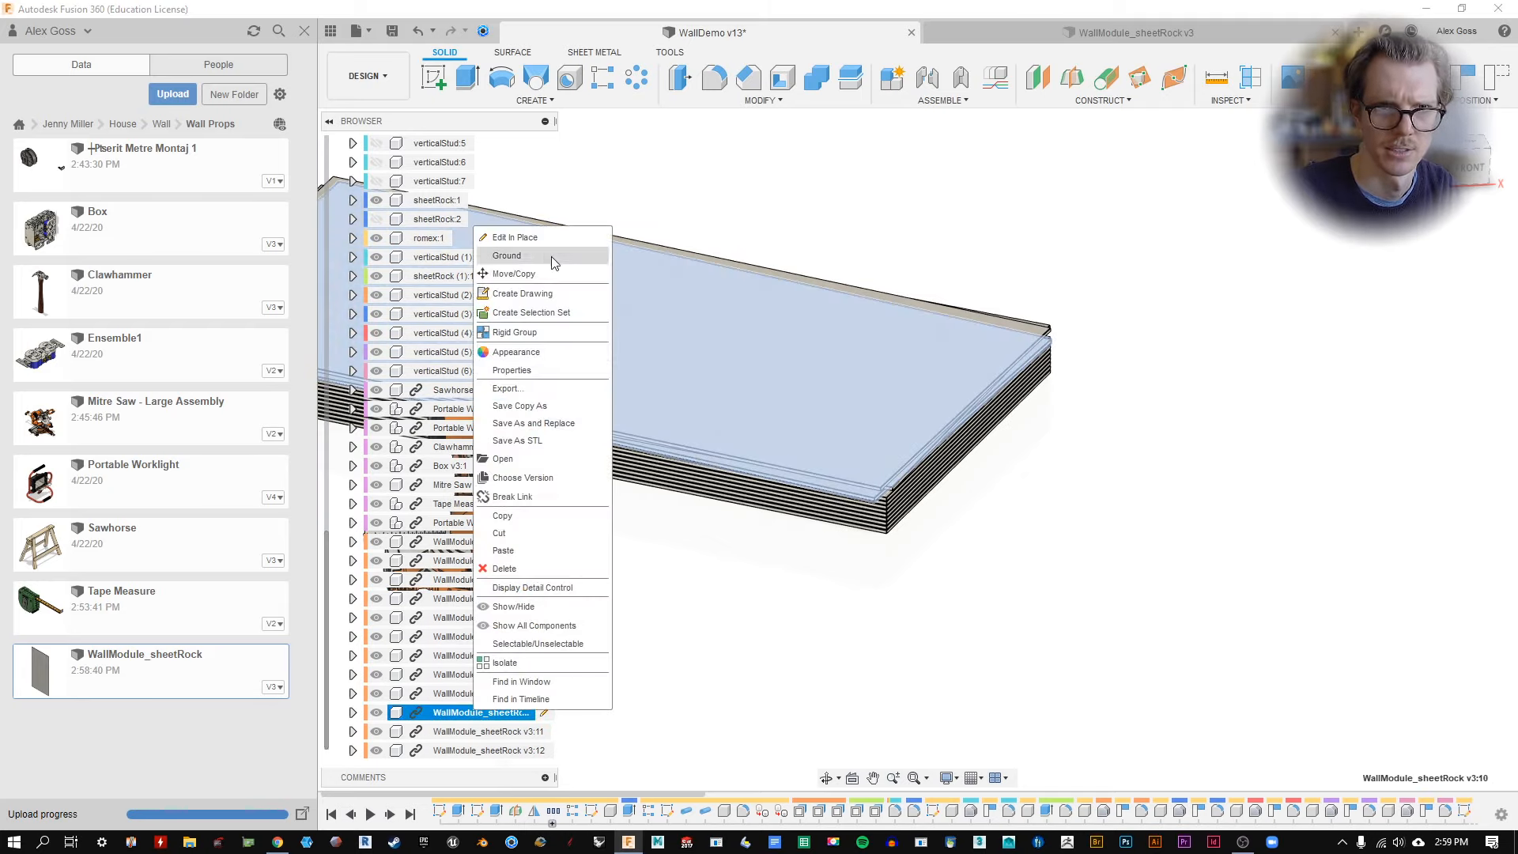
pyautogui.click(803, 576)
pyautogui.press('m')
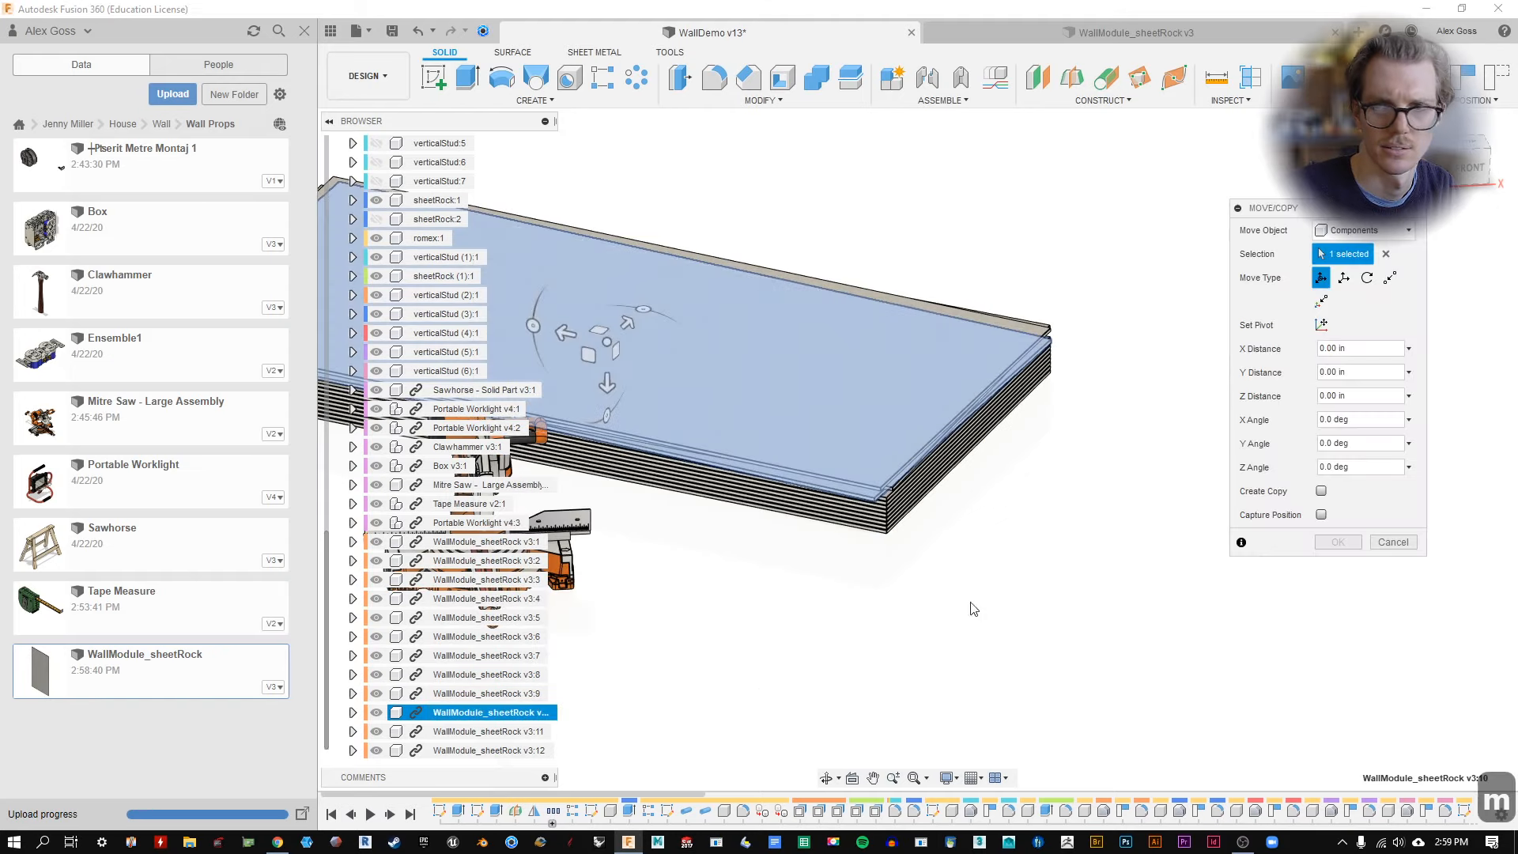
pyautogui.click(1394, 542)
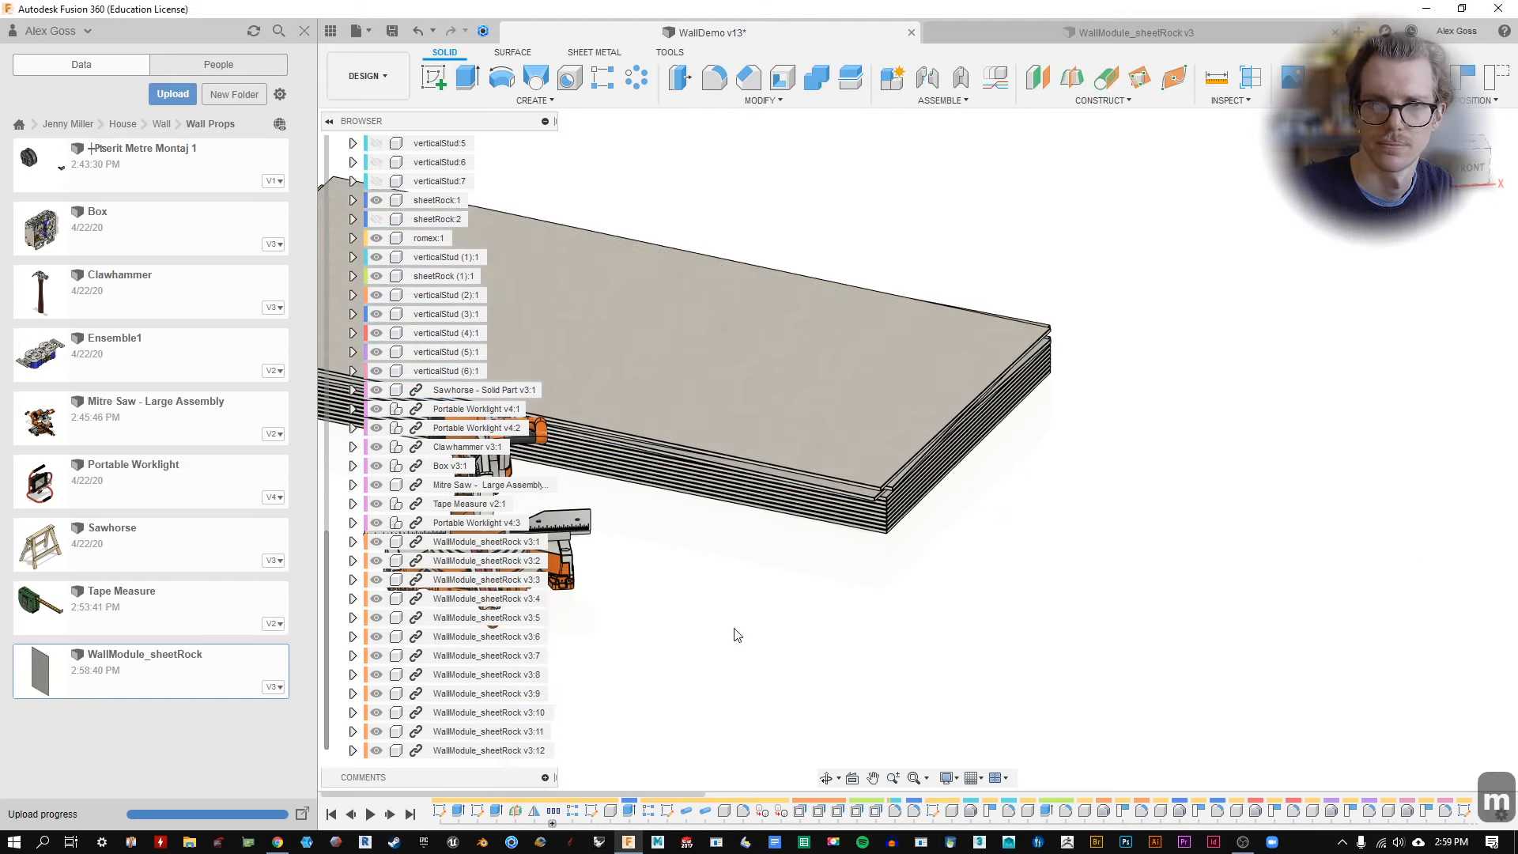
# Rotate the lowest panel of the stack, WallModule_sheetRock v3:1, by 1 degree about the Y axis.
pyautogui.click(474, 677)
pyautogui.click(483, 541)
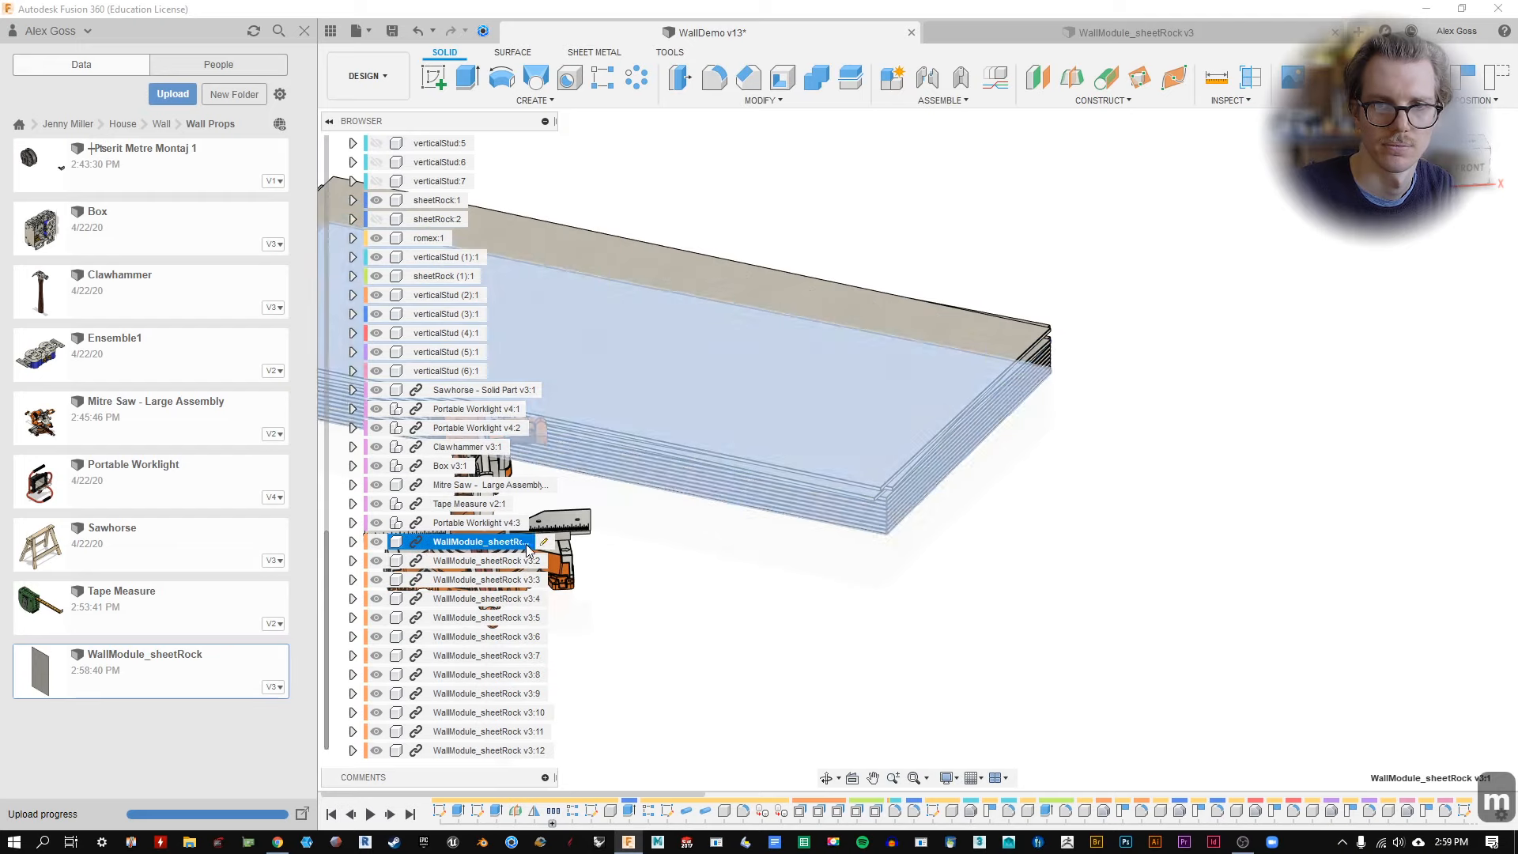
pyautogui.press('m')
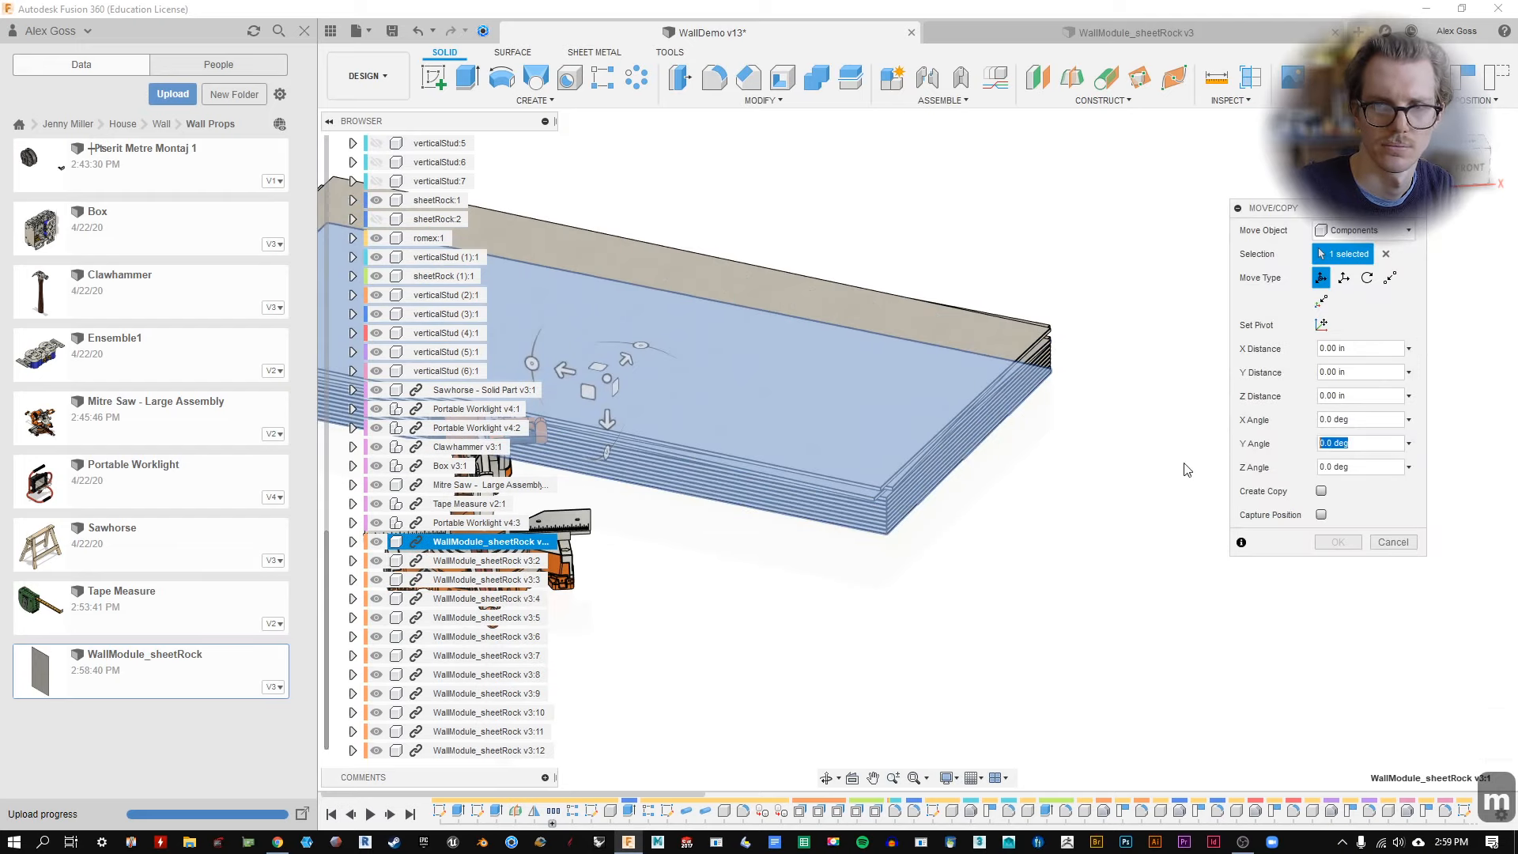
pyautogui.write('1')
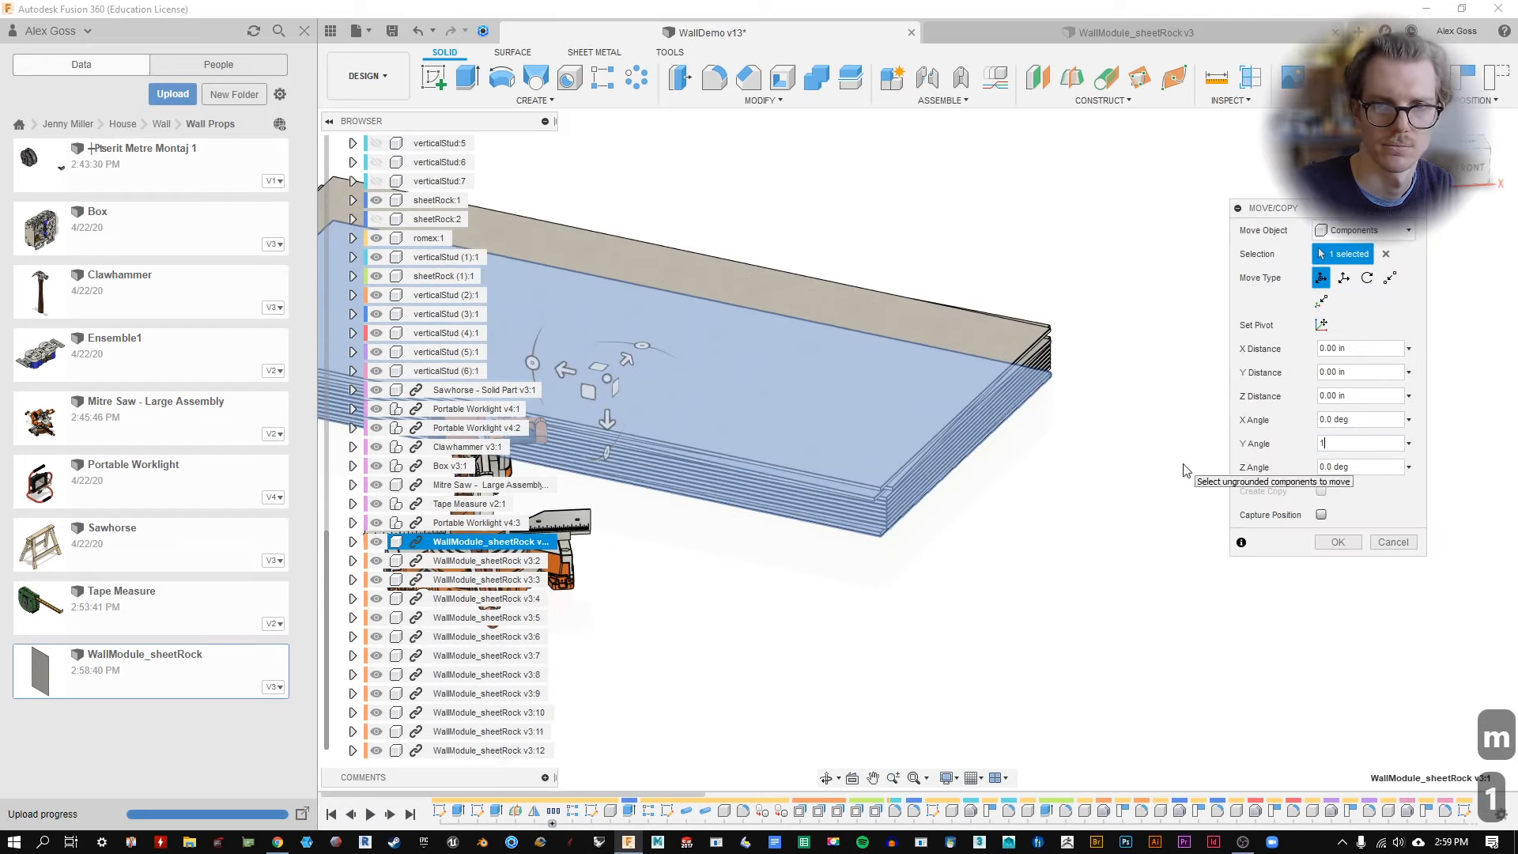
pyautogui.click(1335, 543)
# Rotate the second panel from the floor, WallModule_sheetRock v3:2, by 0.5 degree about the Y axis.
pyautogui.click(483, 561)
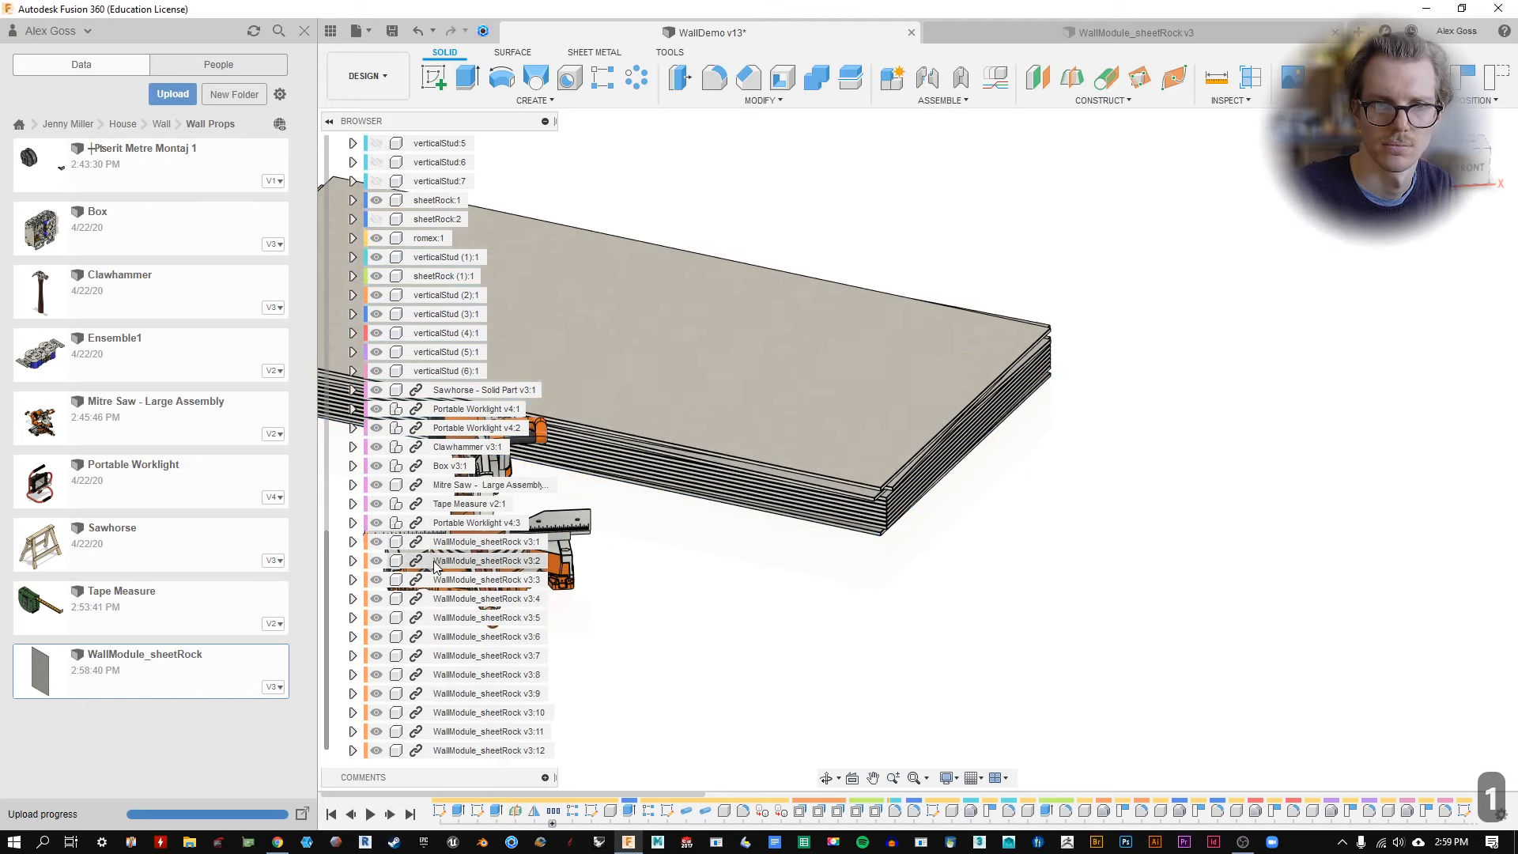
pyautogui.press('m')
pyautogui.moveTo(1392, 444); pyautogui.dragTo(1310, 442)
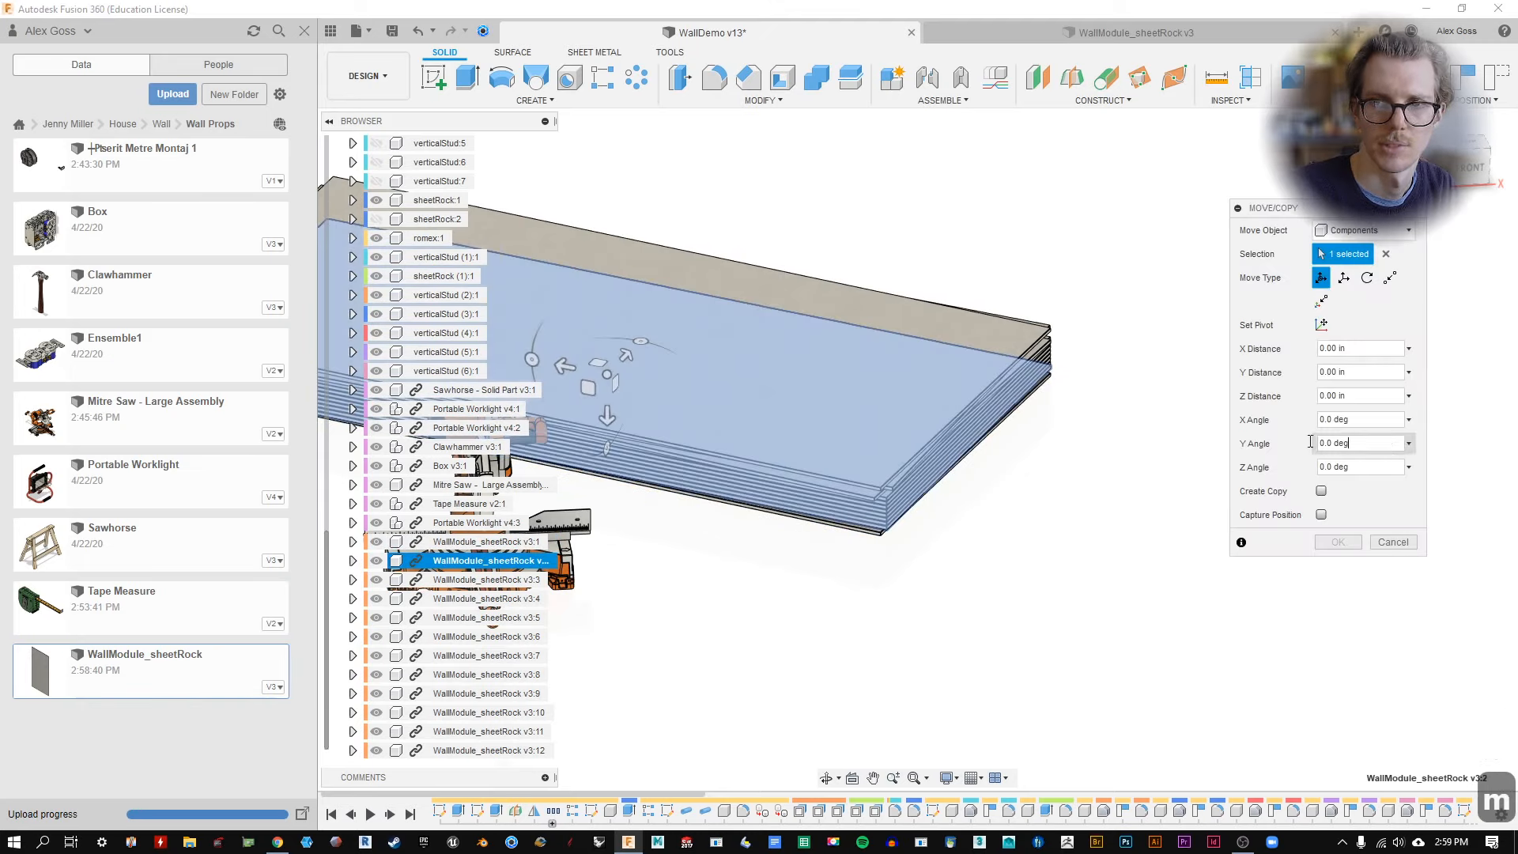
pyautogui.write('.5')
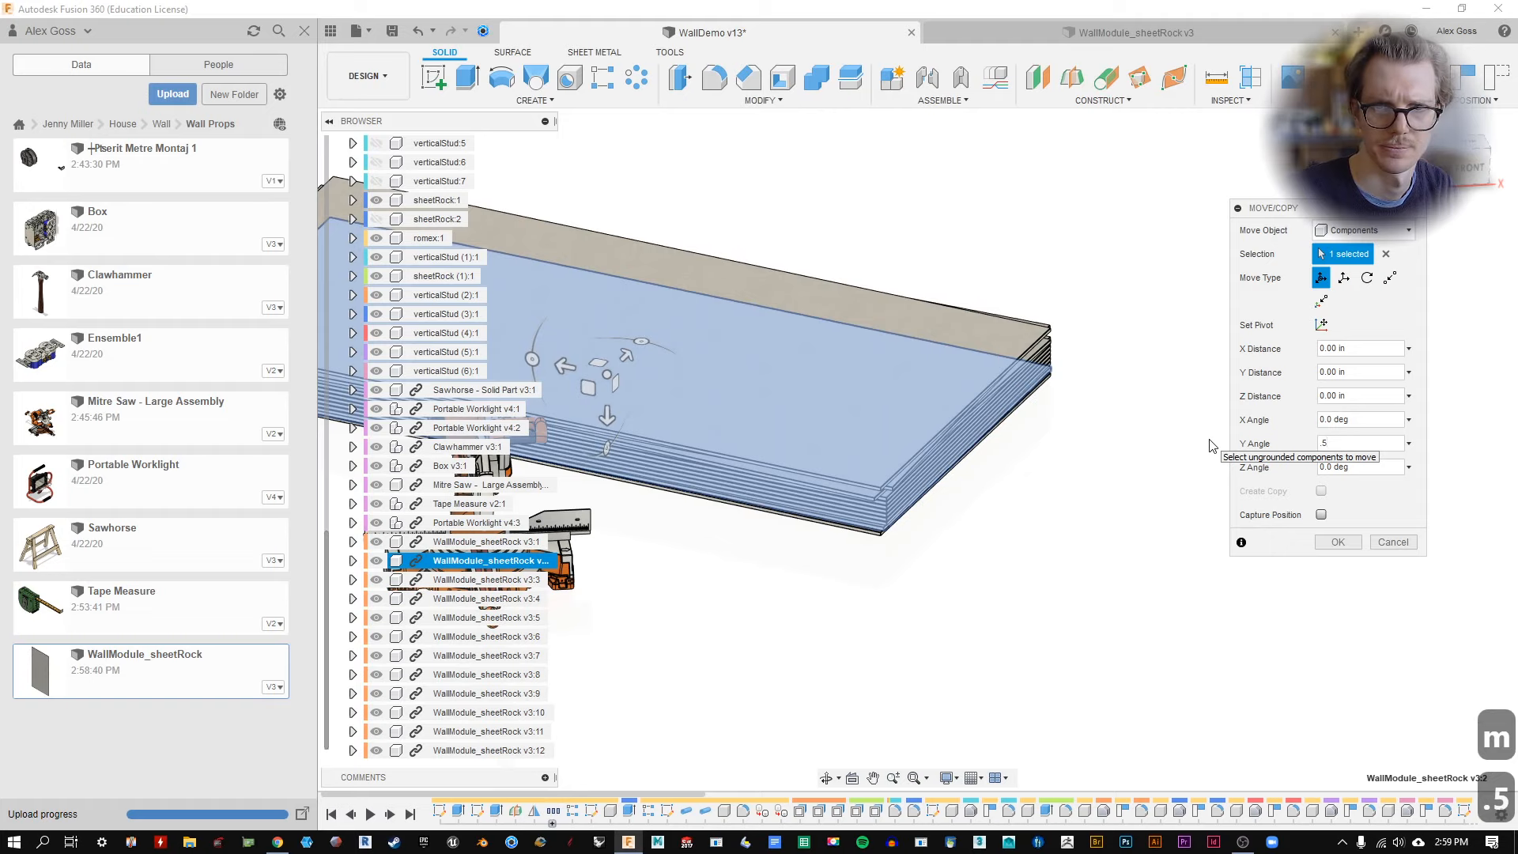
pyautogui.press('Return')
# Rotate the third panel from the floor, WallModule_sheetRock v3:3, by -1 degree about the Y axis.
pyautogui.rightClick(523, 580)
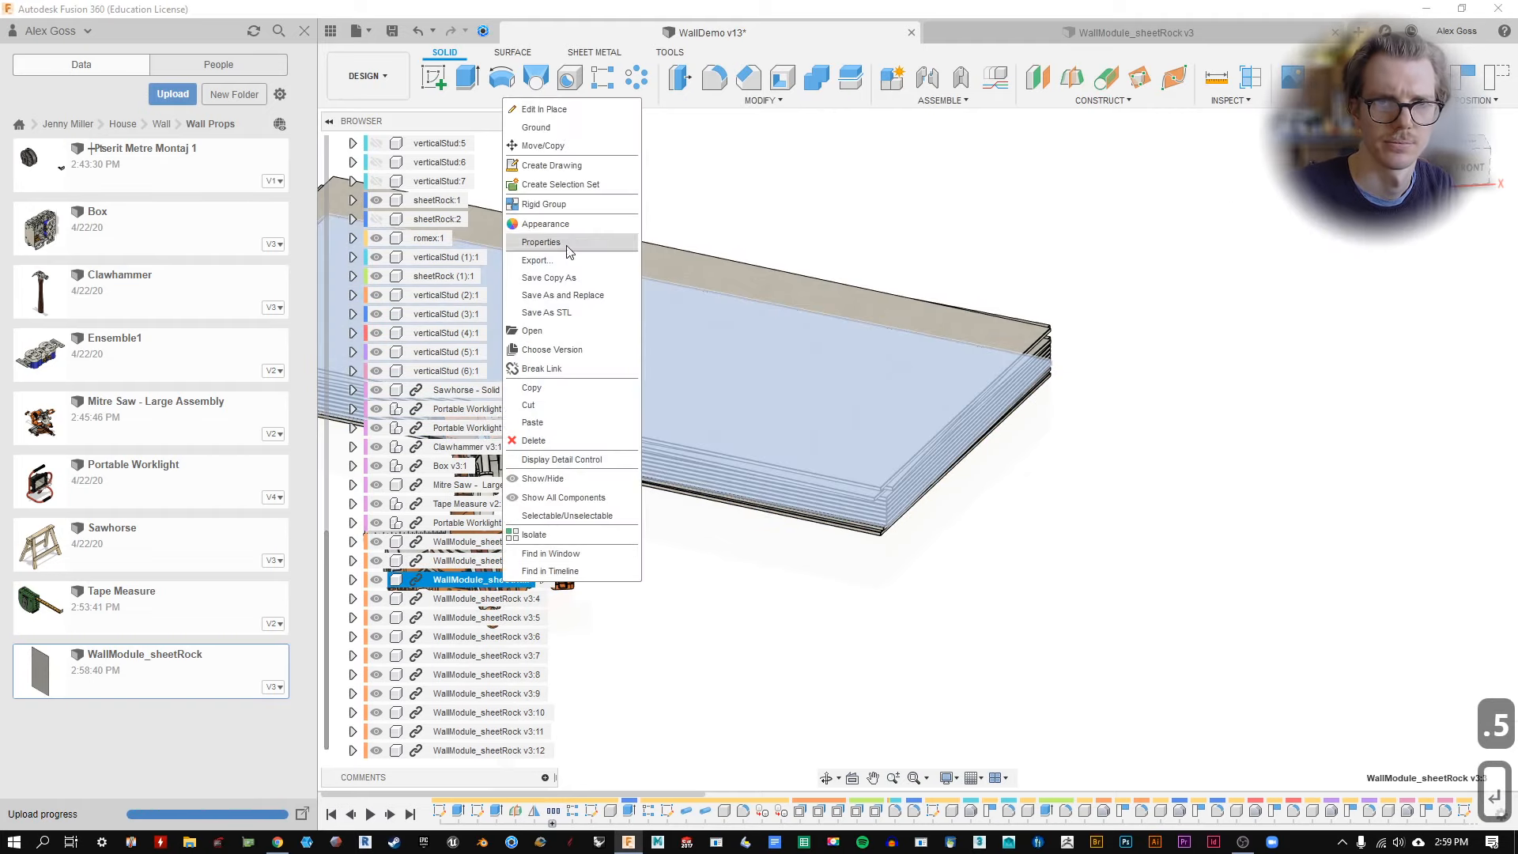
pyautogui.click(670, 578)
pyautogui.click(530, 580)
pyautogui.press('m')
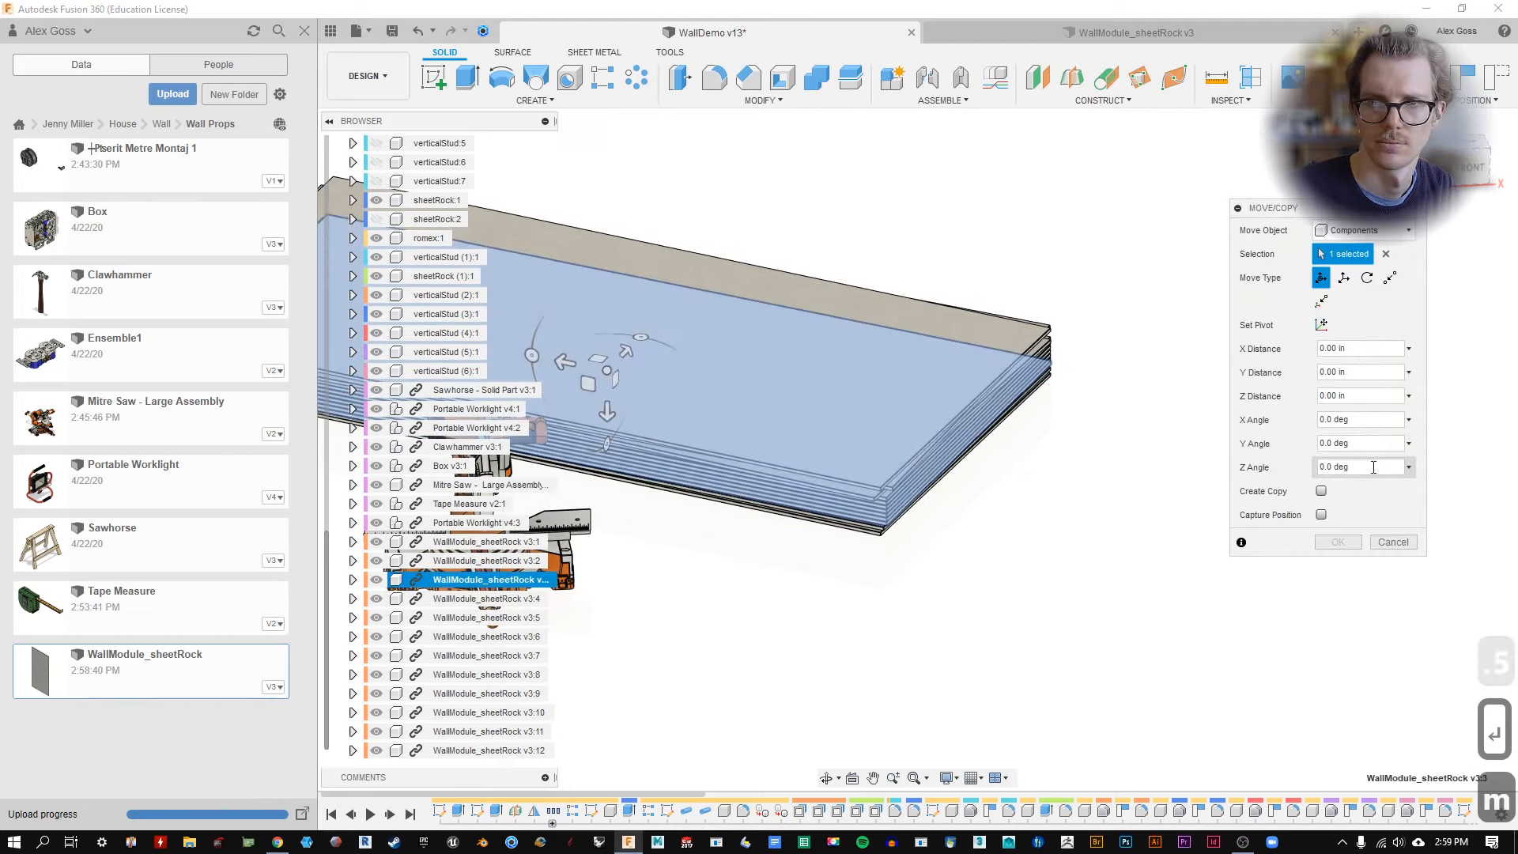
pyautogui.click(1359, 442)
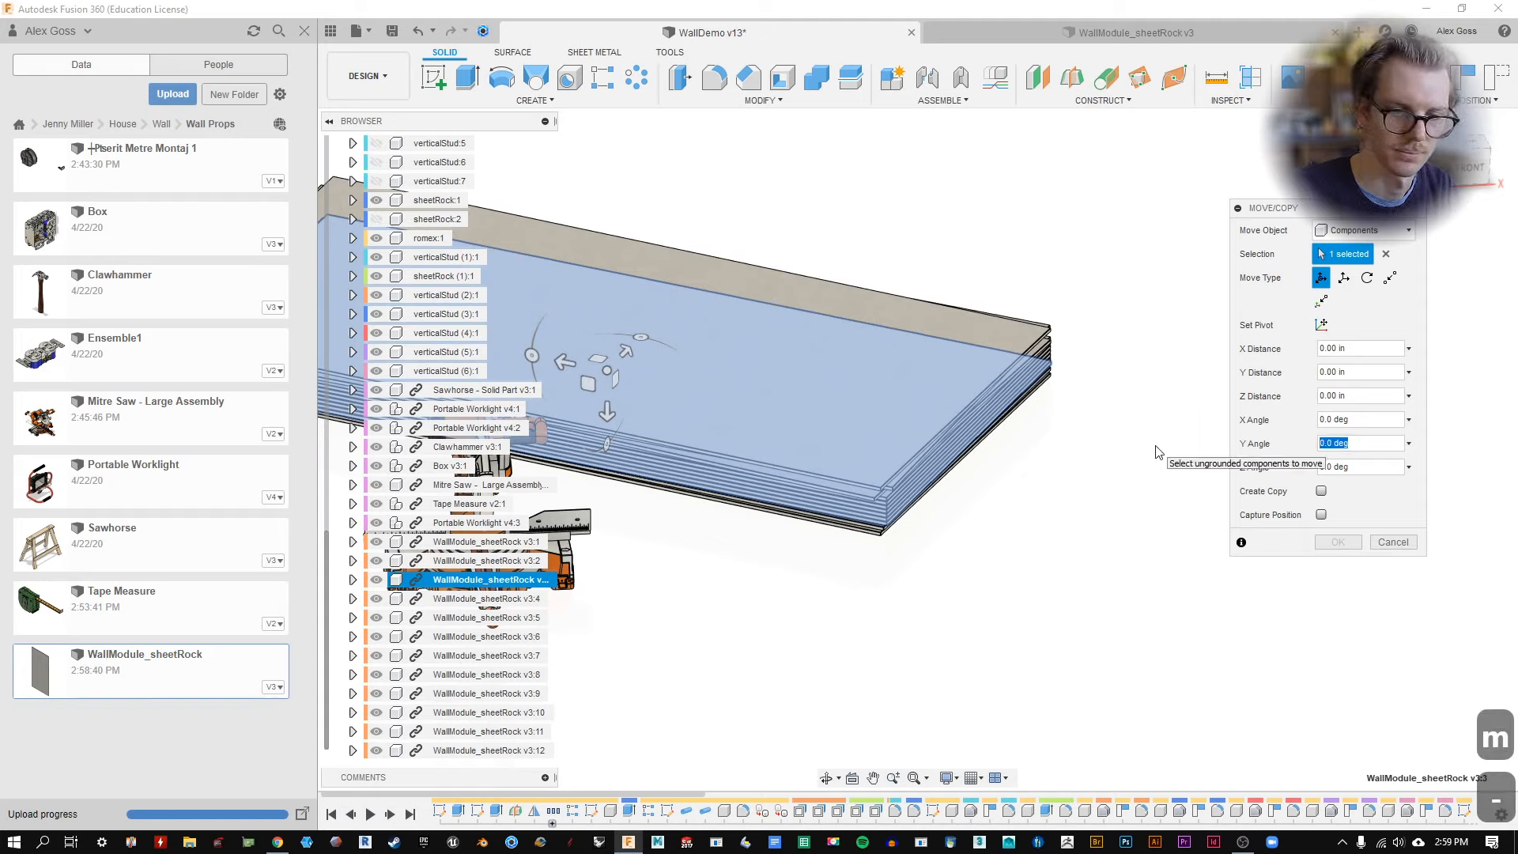
pyautogui.write('-1')
pyautogui.press('Return')
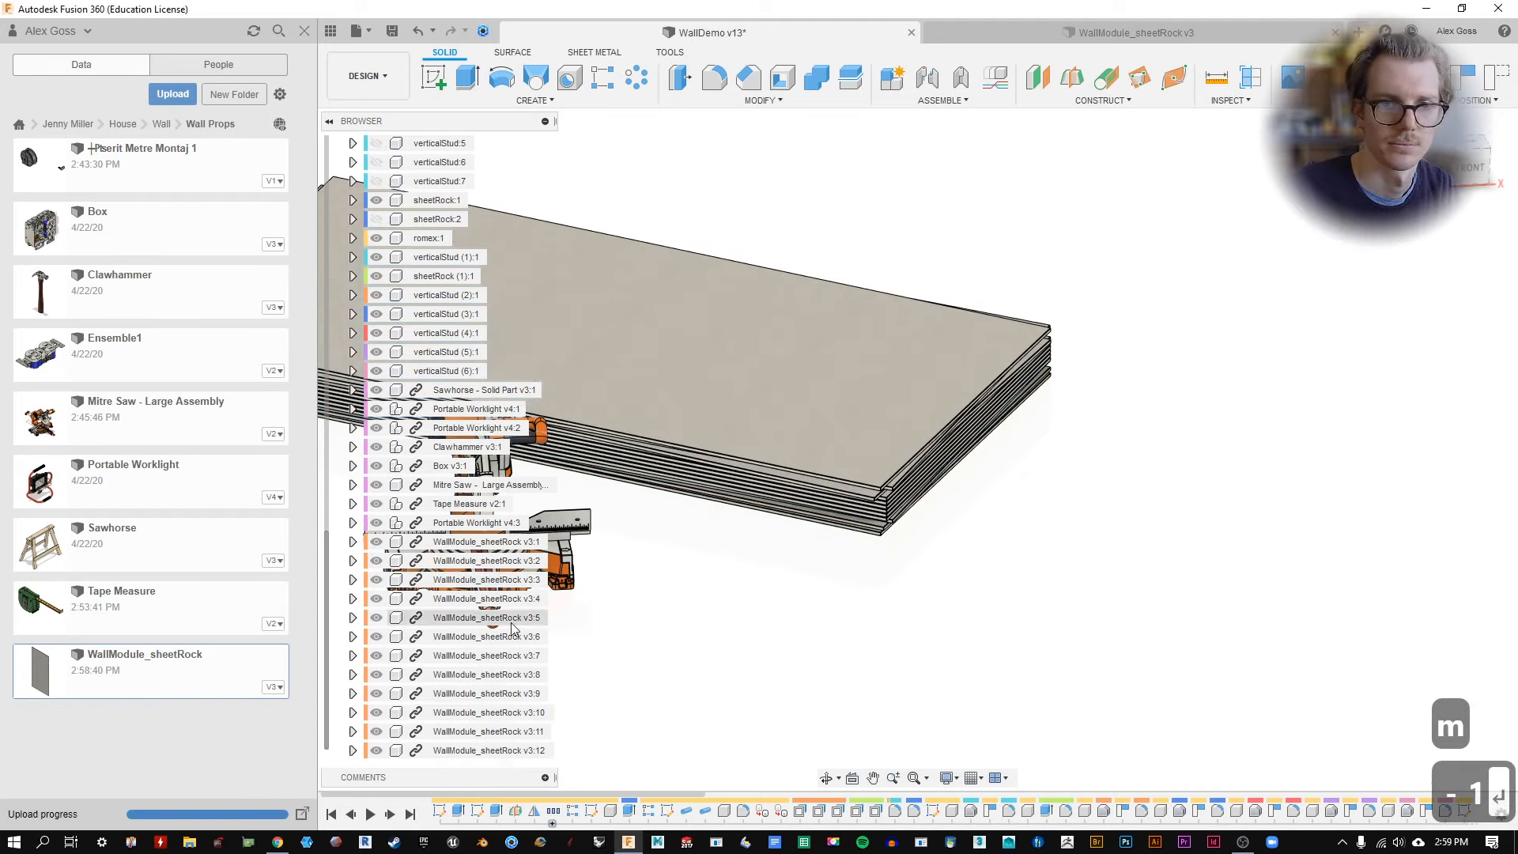
pyautogui.click(521, 600)
pyautogui.press('m')
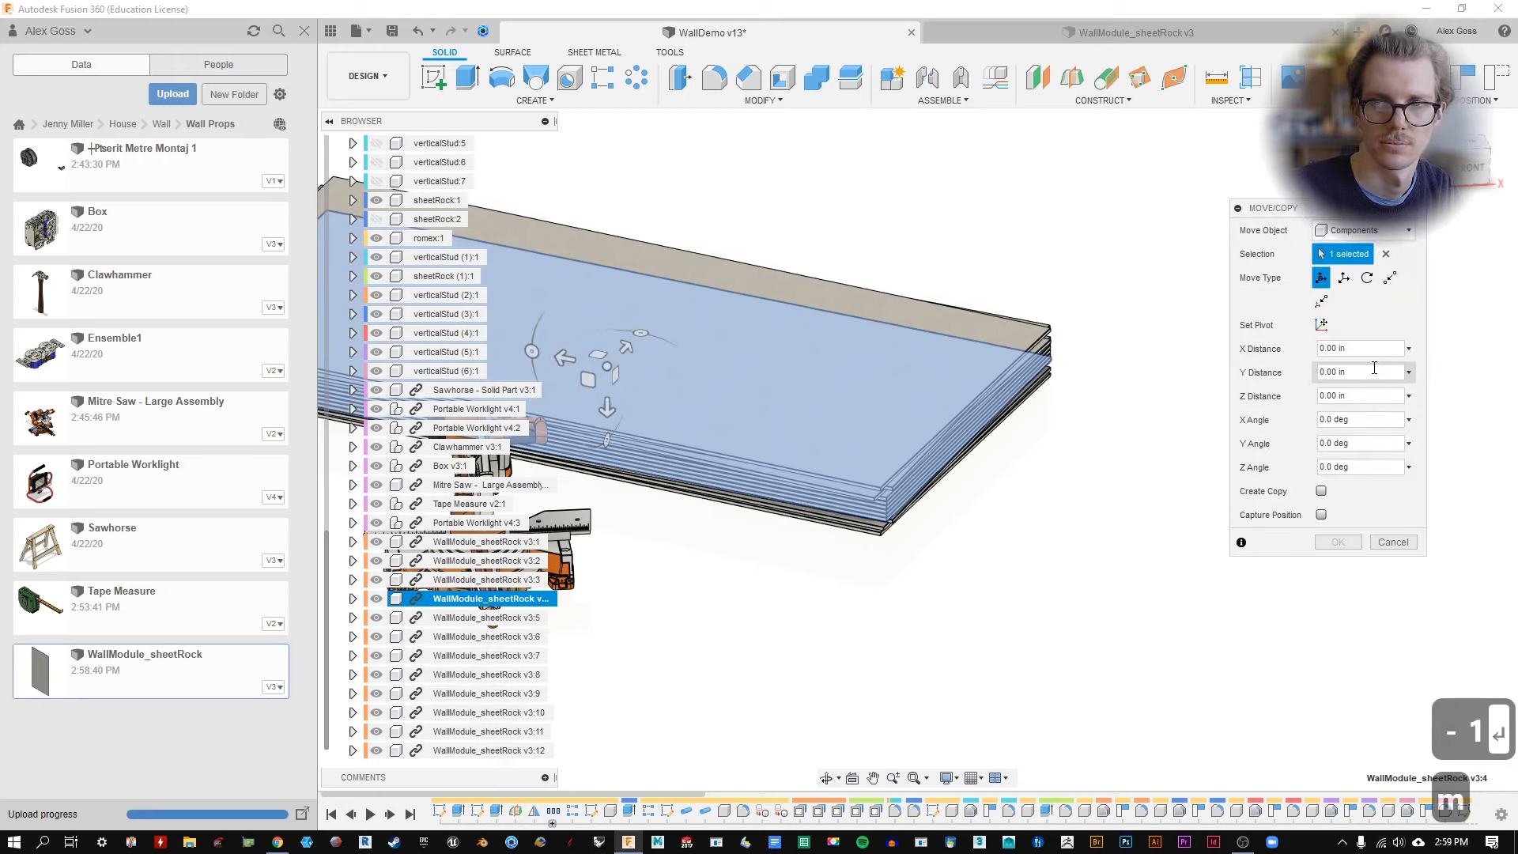
pyautogui.click(1395, 545)
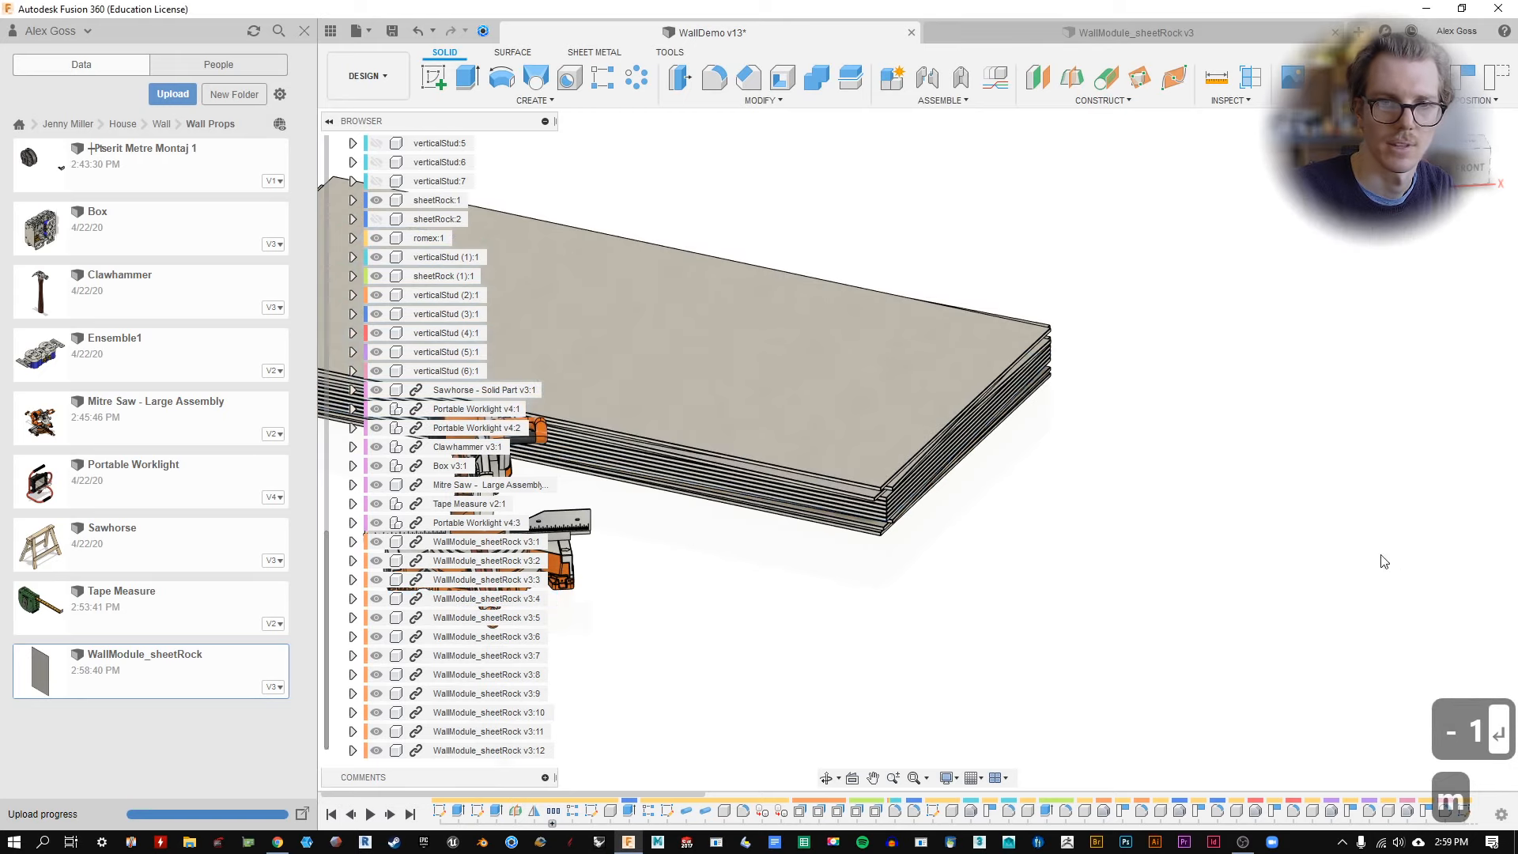
# Rotate the fifth panel from the floor, WallModule_sheetRock v3:5, by -0.5 degree about the Y axis.
pyautogui.click(523, 620)
pyautogui.press('m')
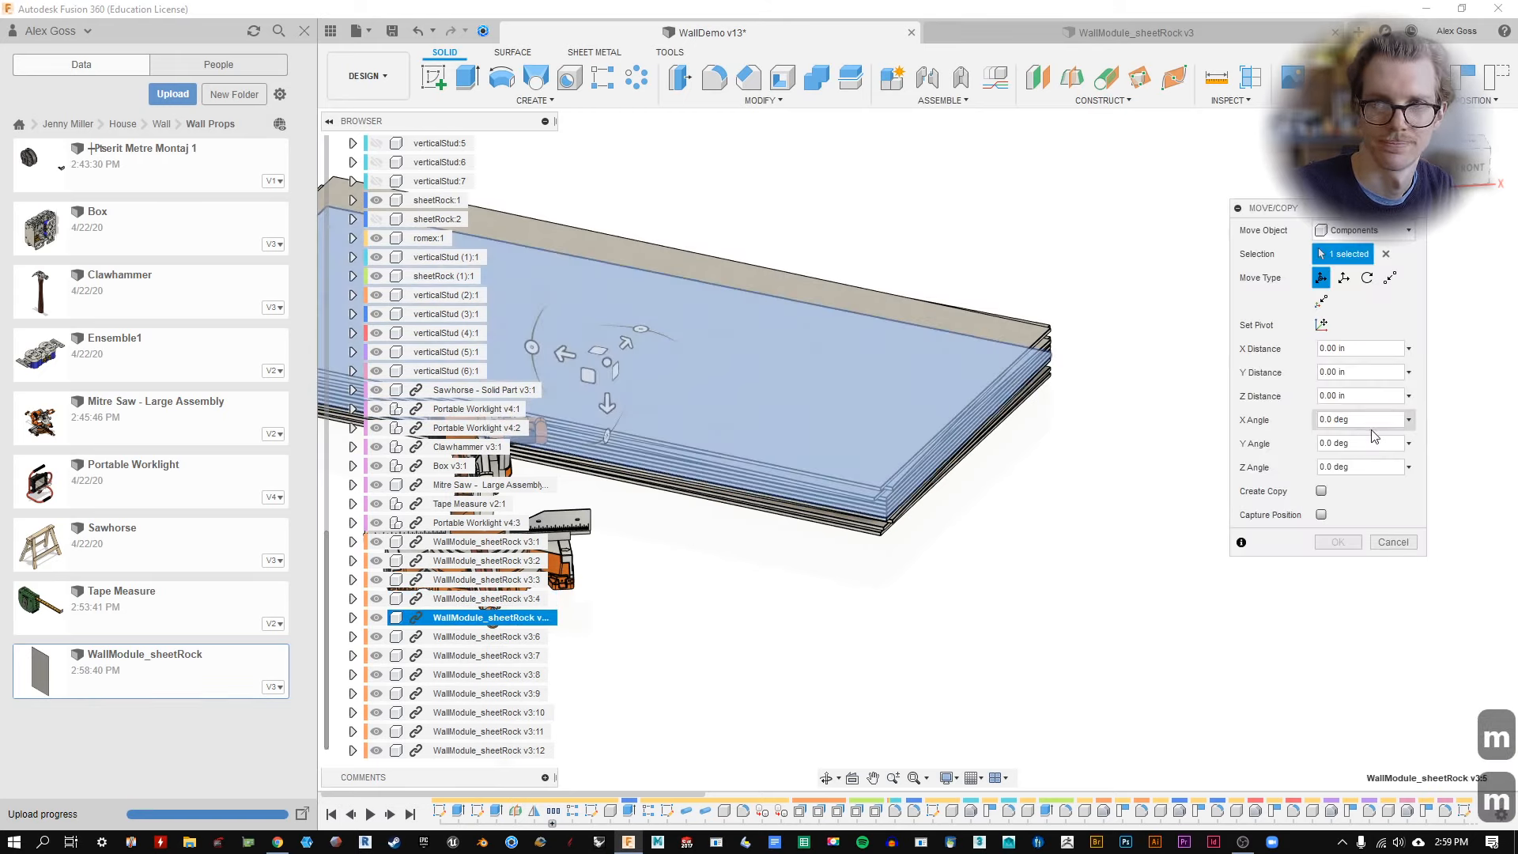
pyautogui.click(1373, 441)
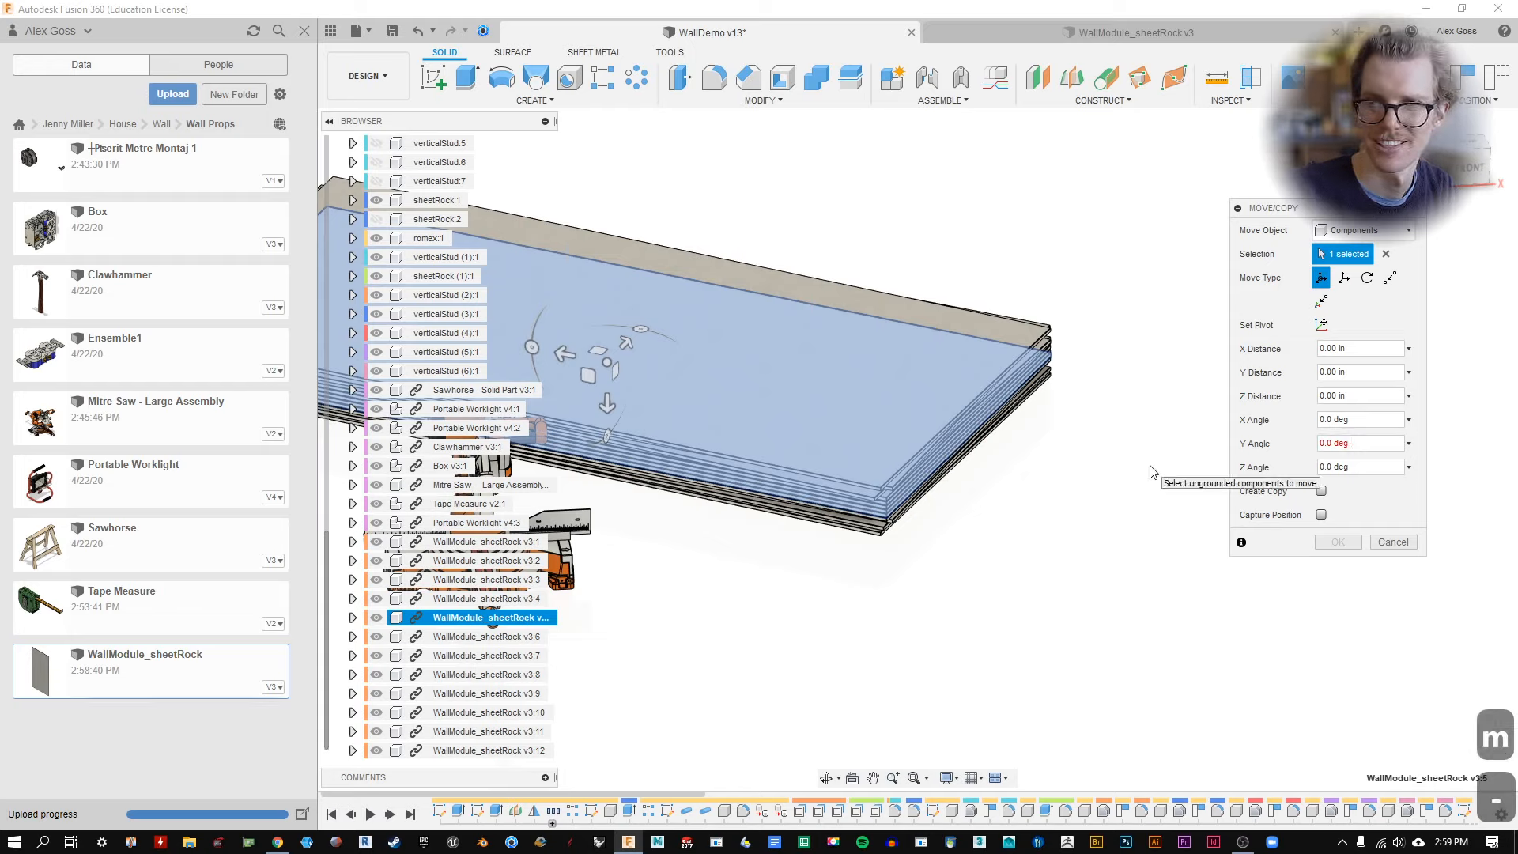
pyautogui.press('BackSpace')
pyautogui.press('BackSpace')
pyautogui.press('BackSpace')
pyautogui.press('BackSpace')
pyautogui.press('BackSpace')
pyautogui.press('BackSpace')
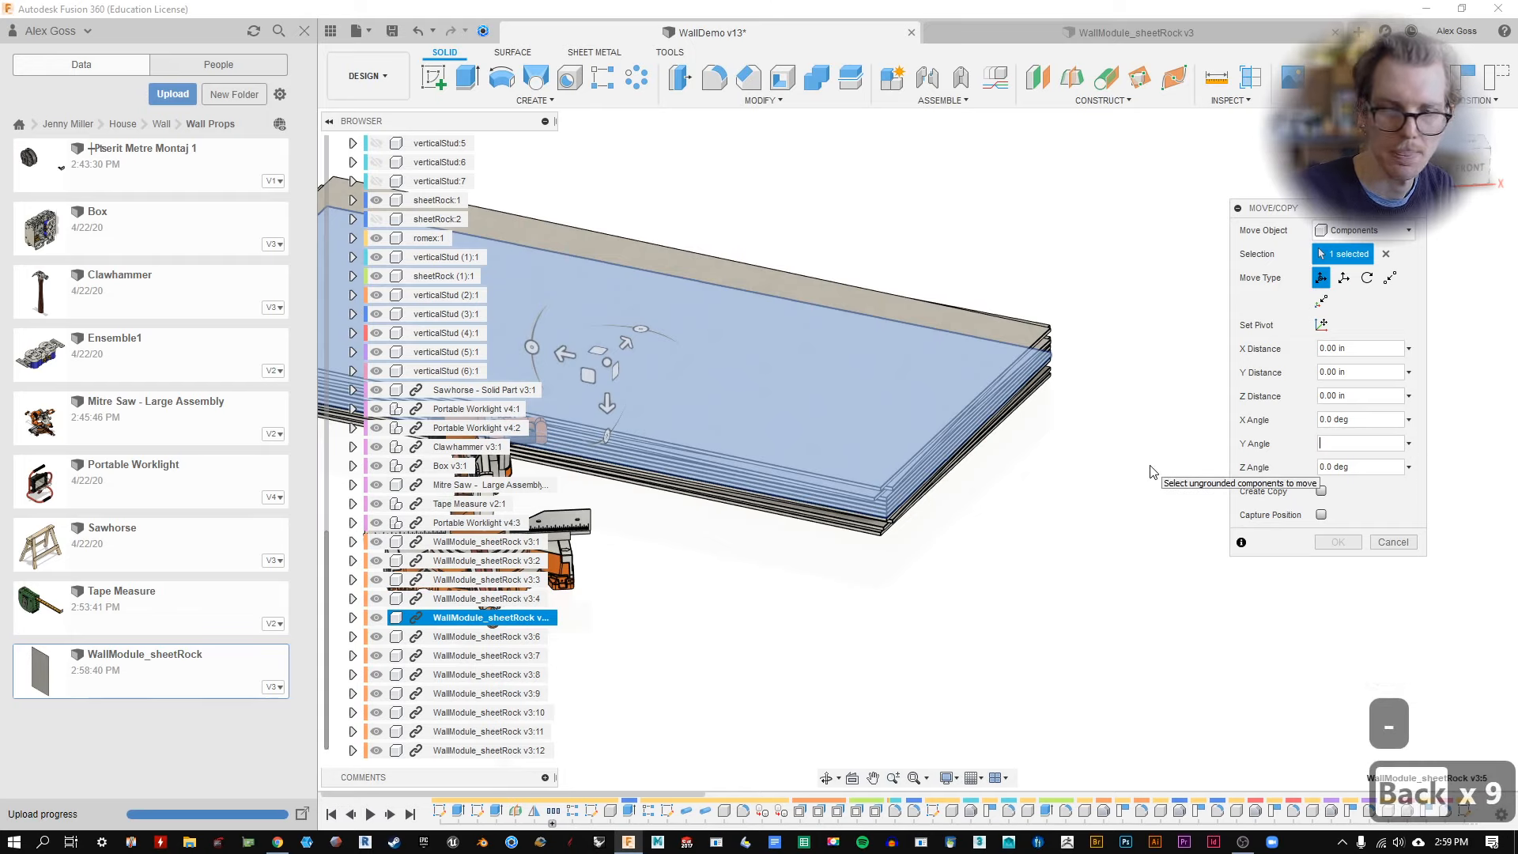
pyautogui.write('-.5')
pyautogui.press('Return')
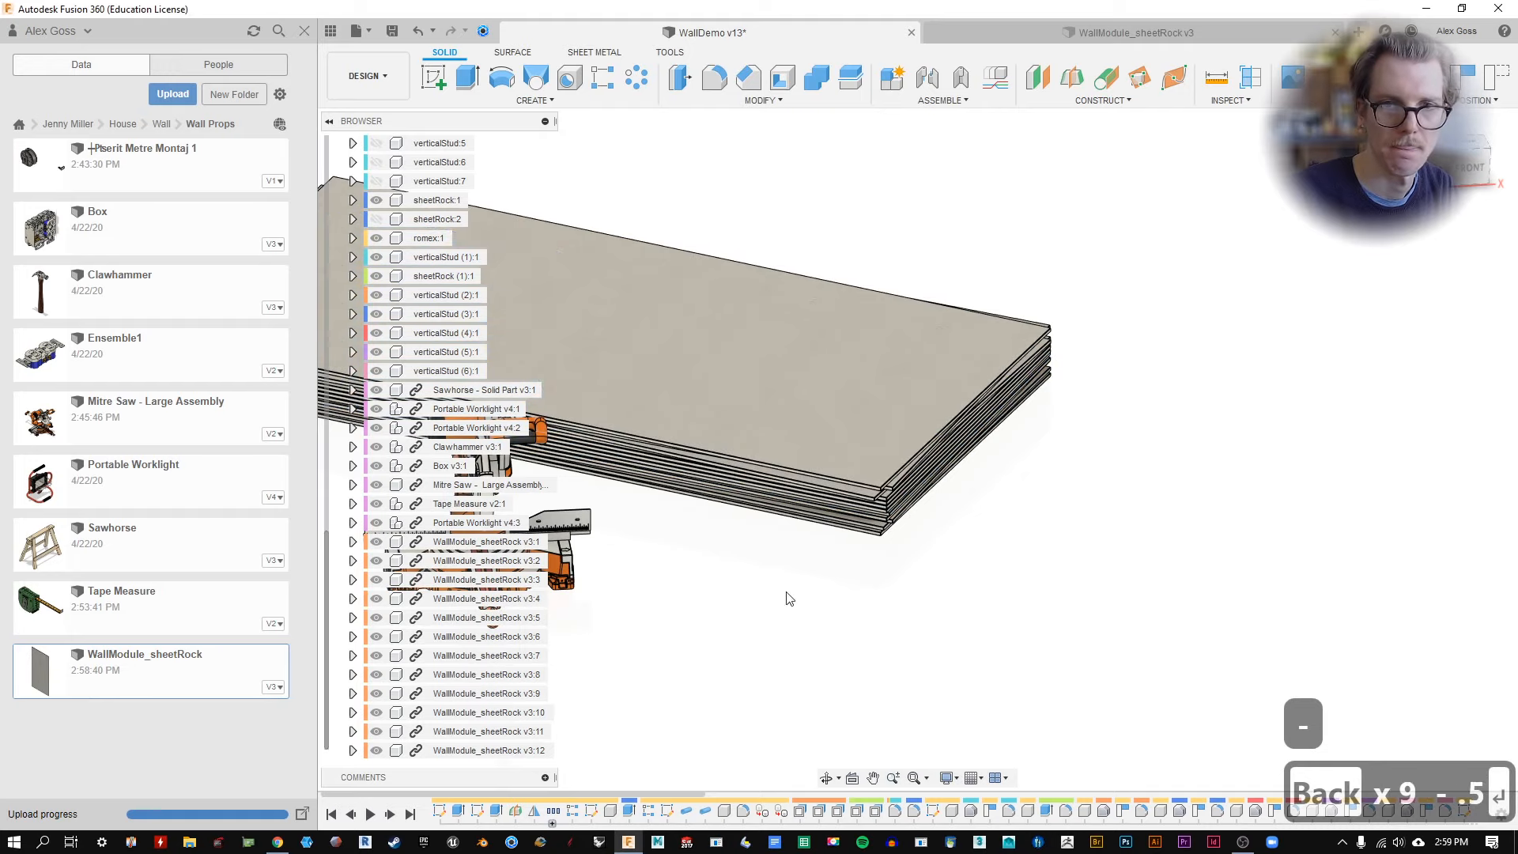
# Rotate the seventh panel from the floor, WallModule_sheetRock v3:7, by -1 degree about the Y axis.
pyautogui.click(510, 656)
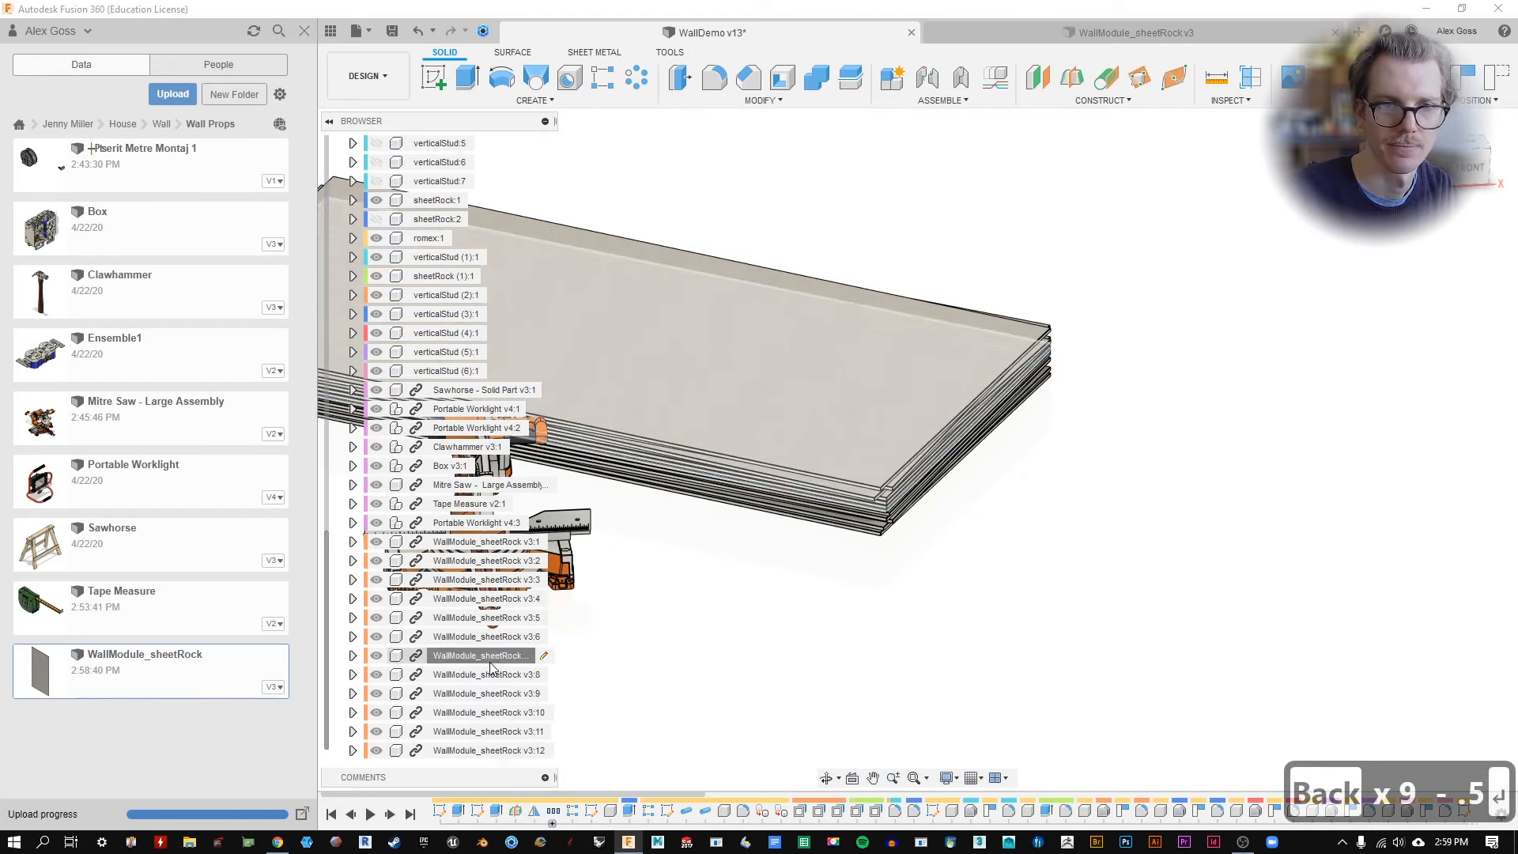
pyautogui.press('m')
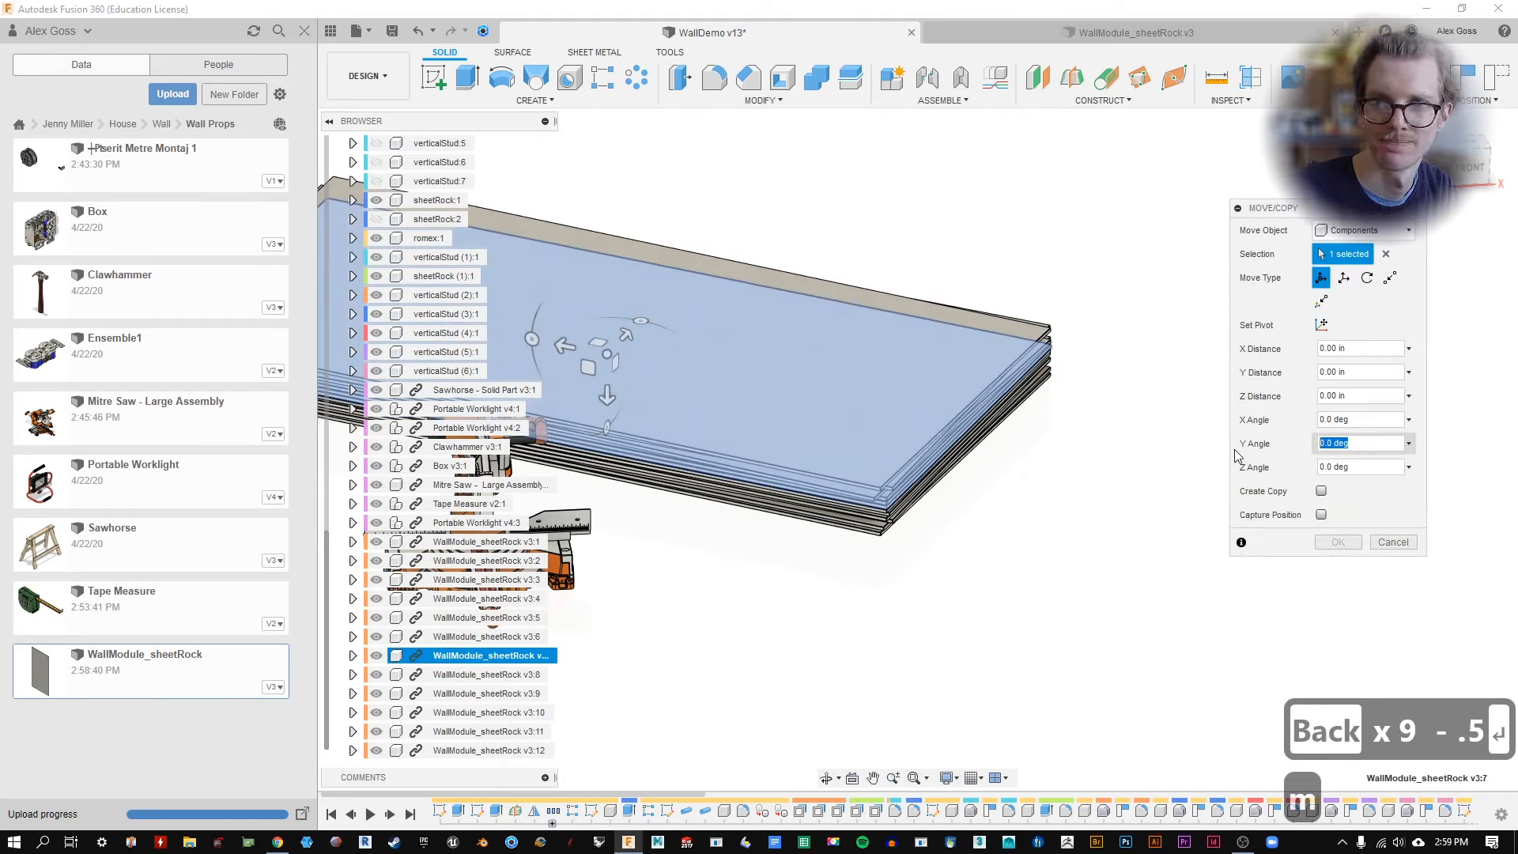
pyautogui.write('-1')
pyautogui.press('Return')
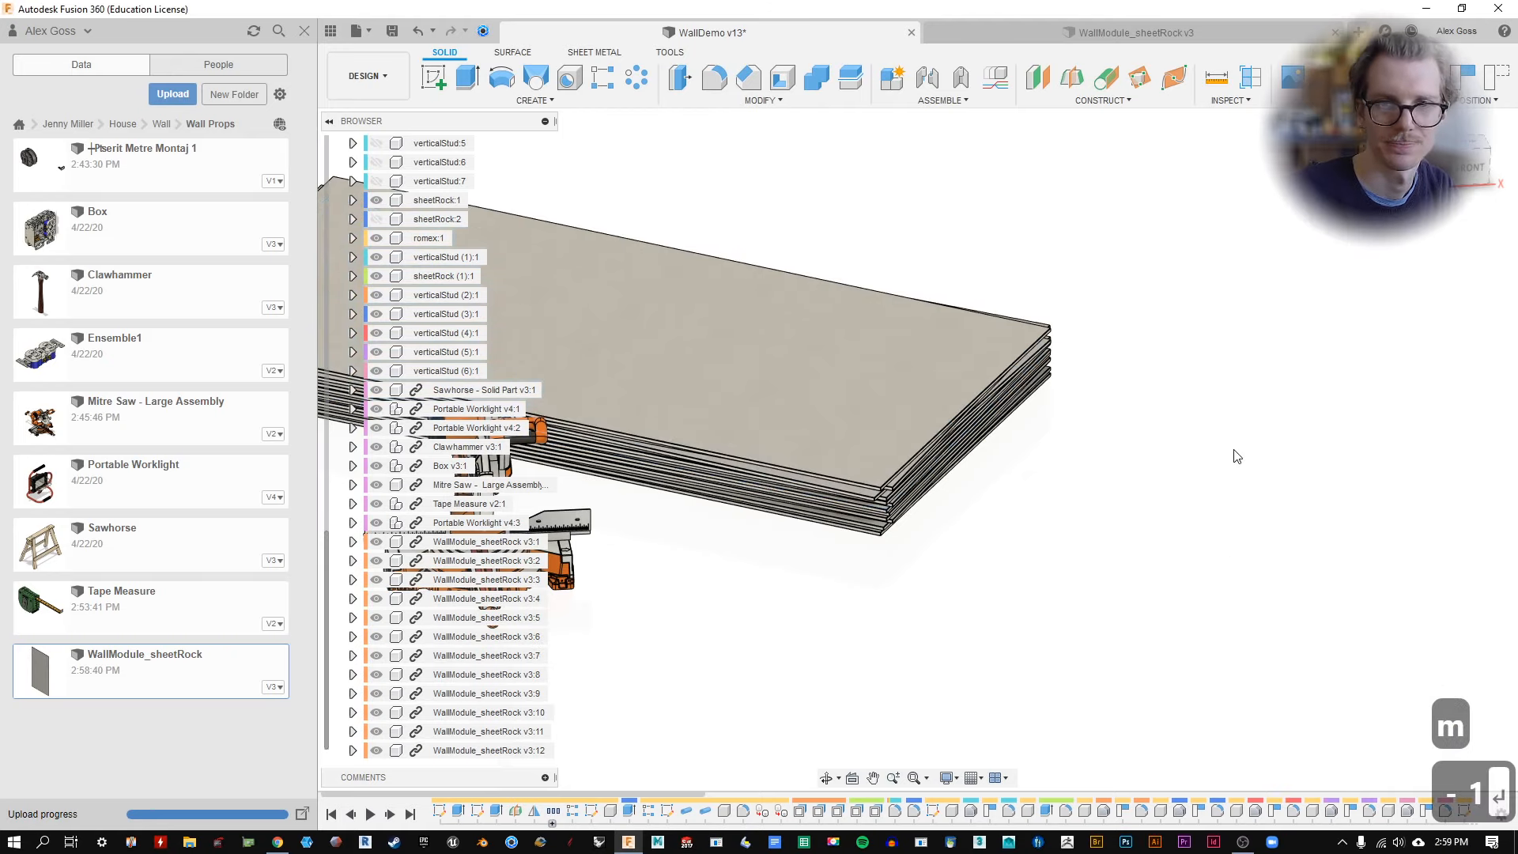
pyautogui.keyDown('shift'); pyautogui.moveTo(978, 502); pyautogui.dragTo(938, 507, button='middle'); pyautogui.keyUp('shift')
pyautogui.scroll(5, 901, 510)
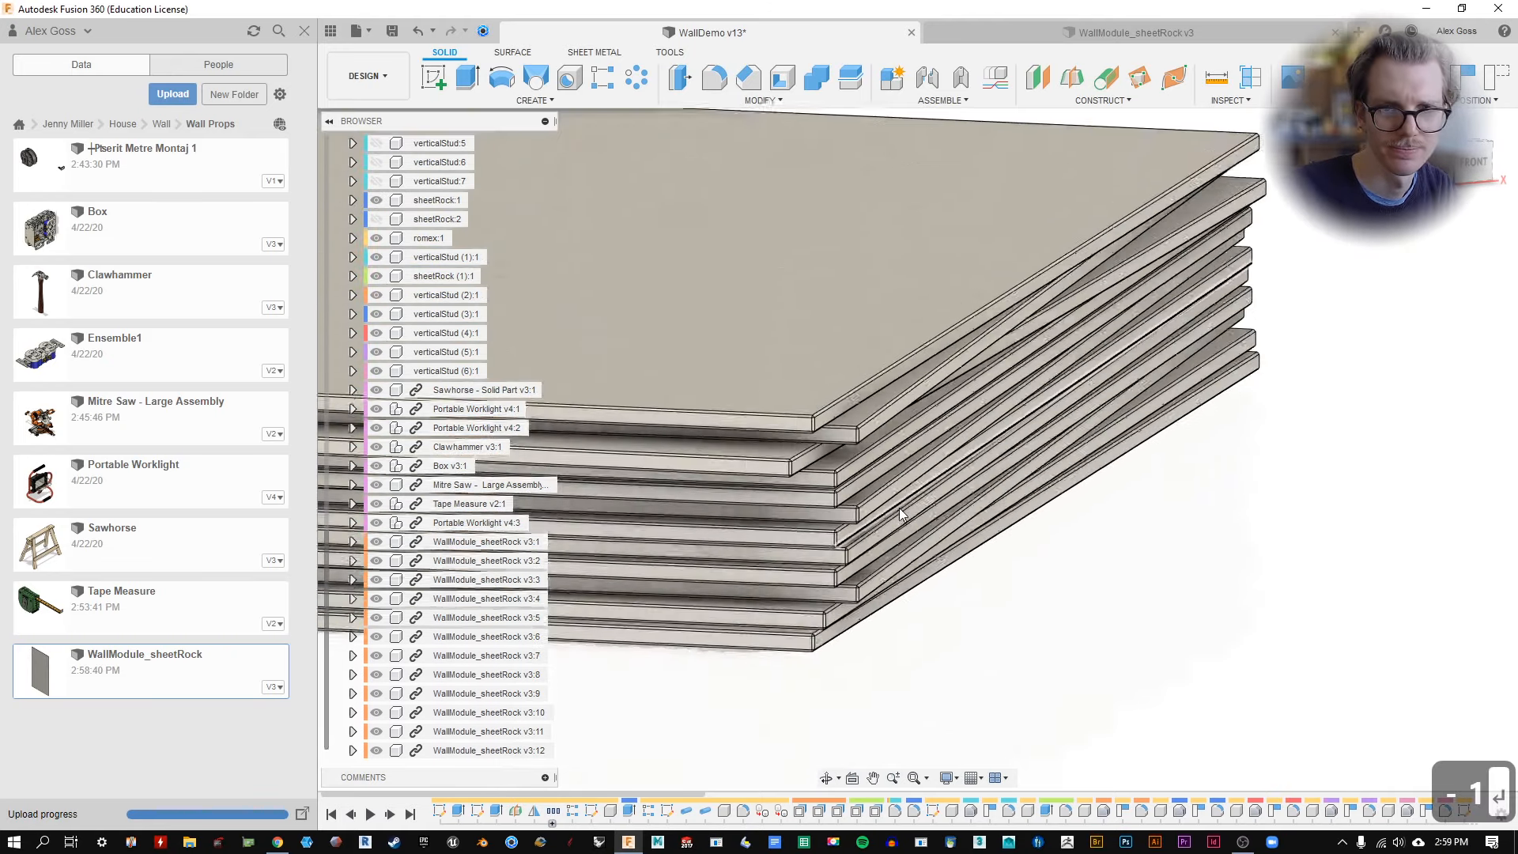
pyautogui.scroll(-10, 901, 514)
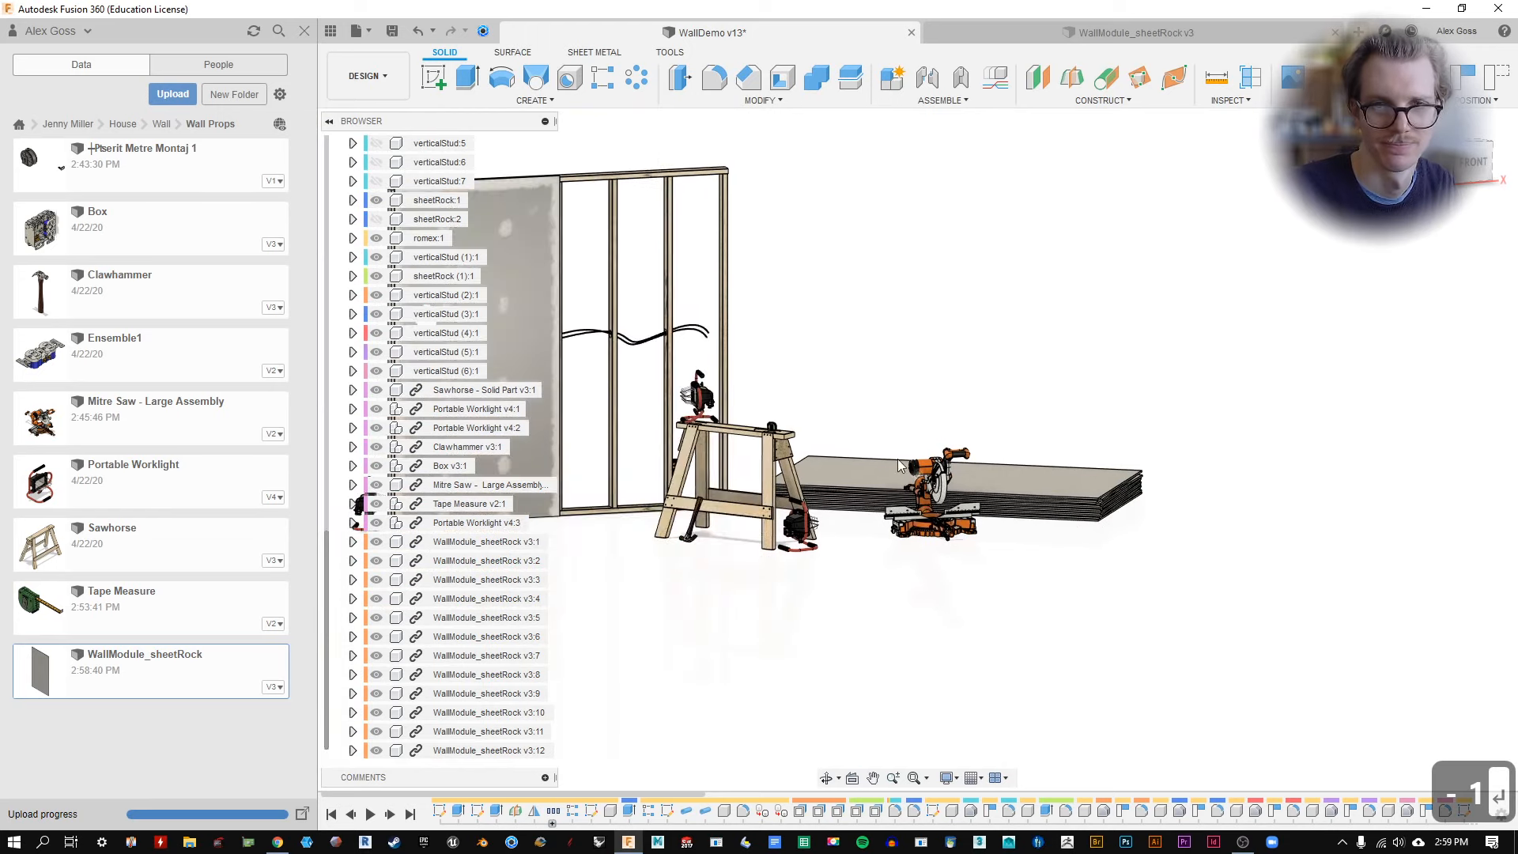
# Switch the wall scene to the Render workspace and close the separate WallModule_sheetRock document.
pyautogui.keyDown('shift'); pyautogui.moveTo(901, 466); pyautogui.dragTo(759, 357, button='middle'); pyautogui.keyUp('shift')
pyautogui.scroll(3, 759, 364)
pyautogui.click(386, 80)
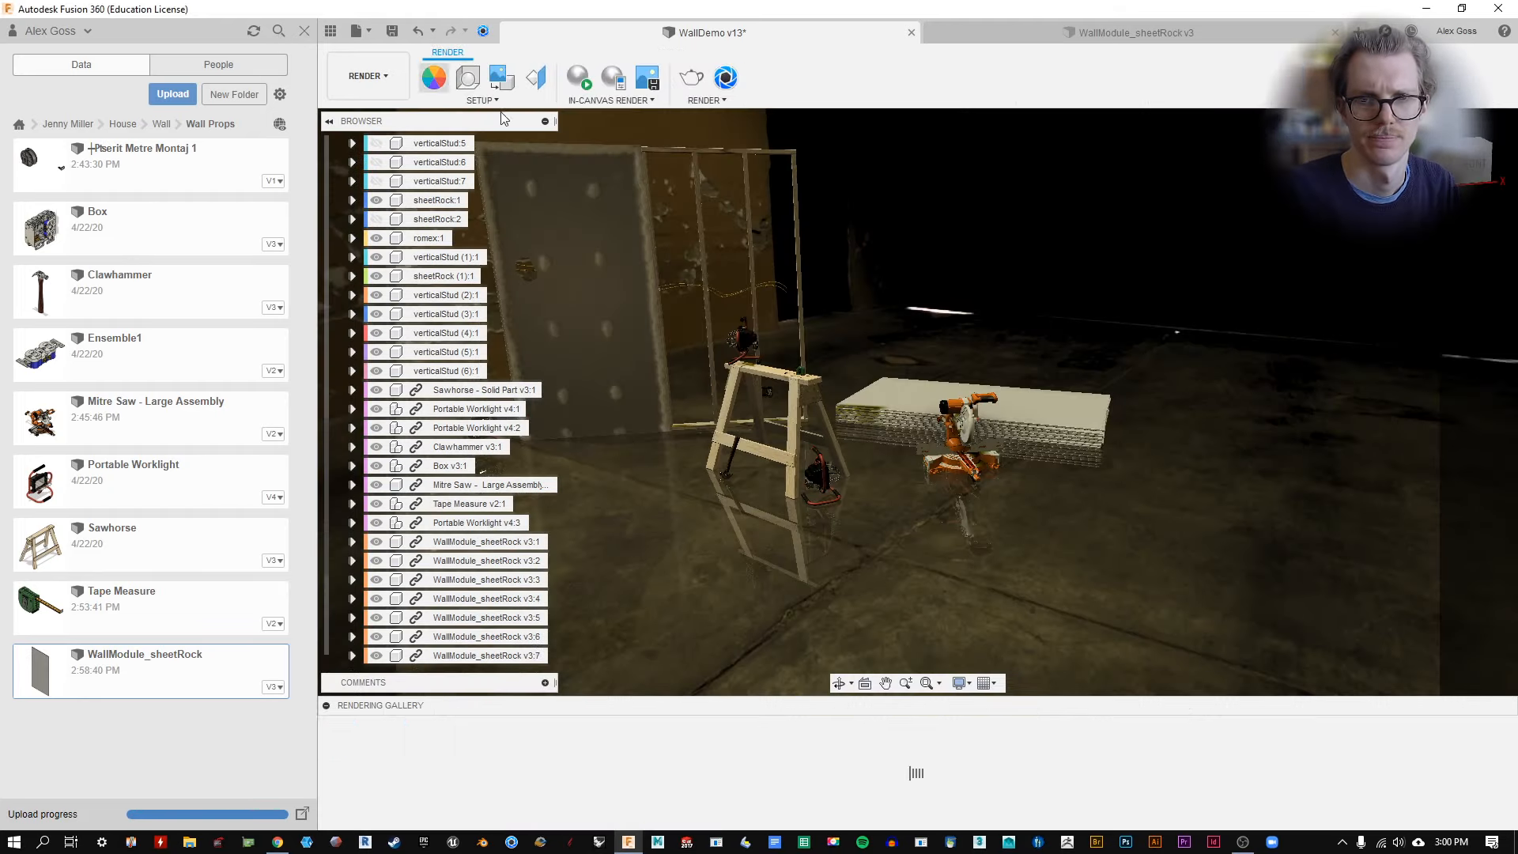
pyautogui.moveTo(830, 292); pyautogui.dragTo(834, 299, button='middle')
pyautogui.click(1062, 40)
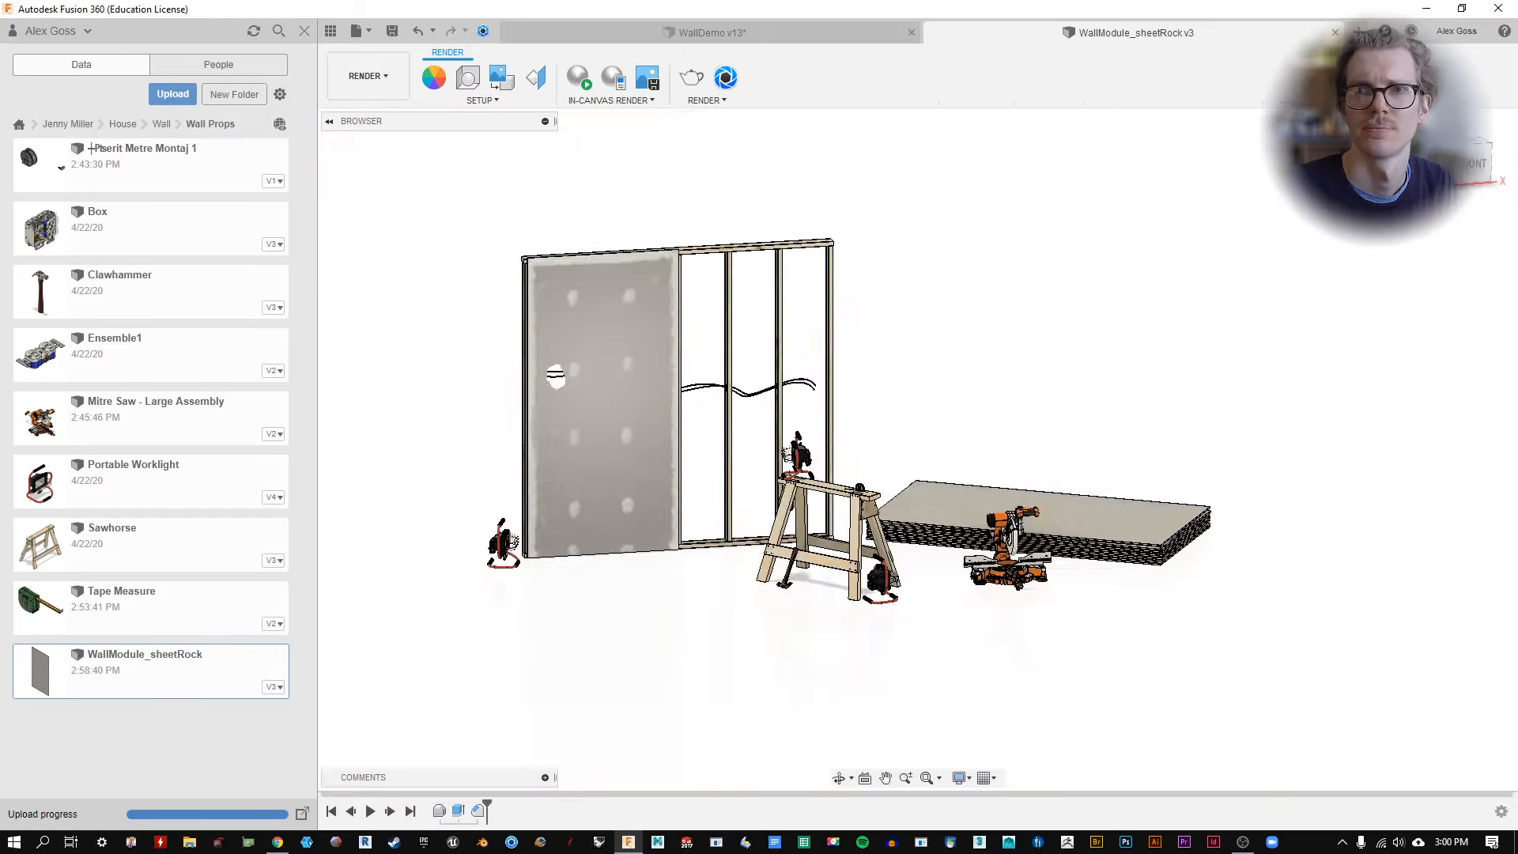
pyautogui.click(1336, 32)
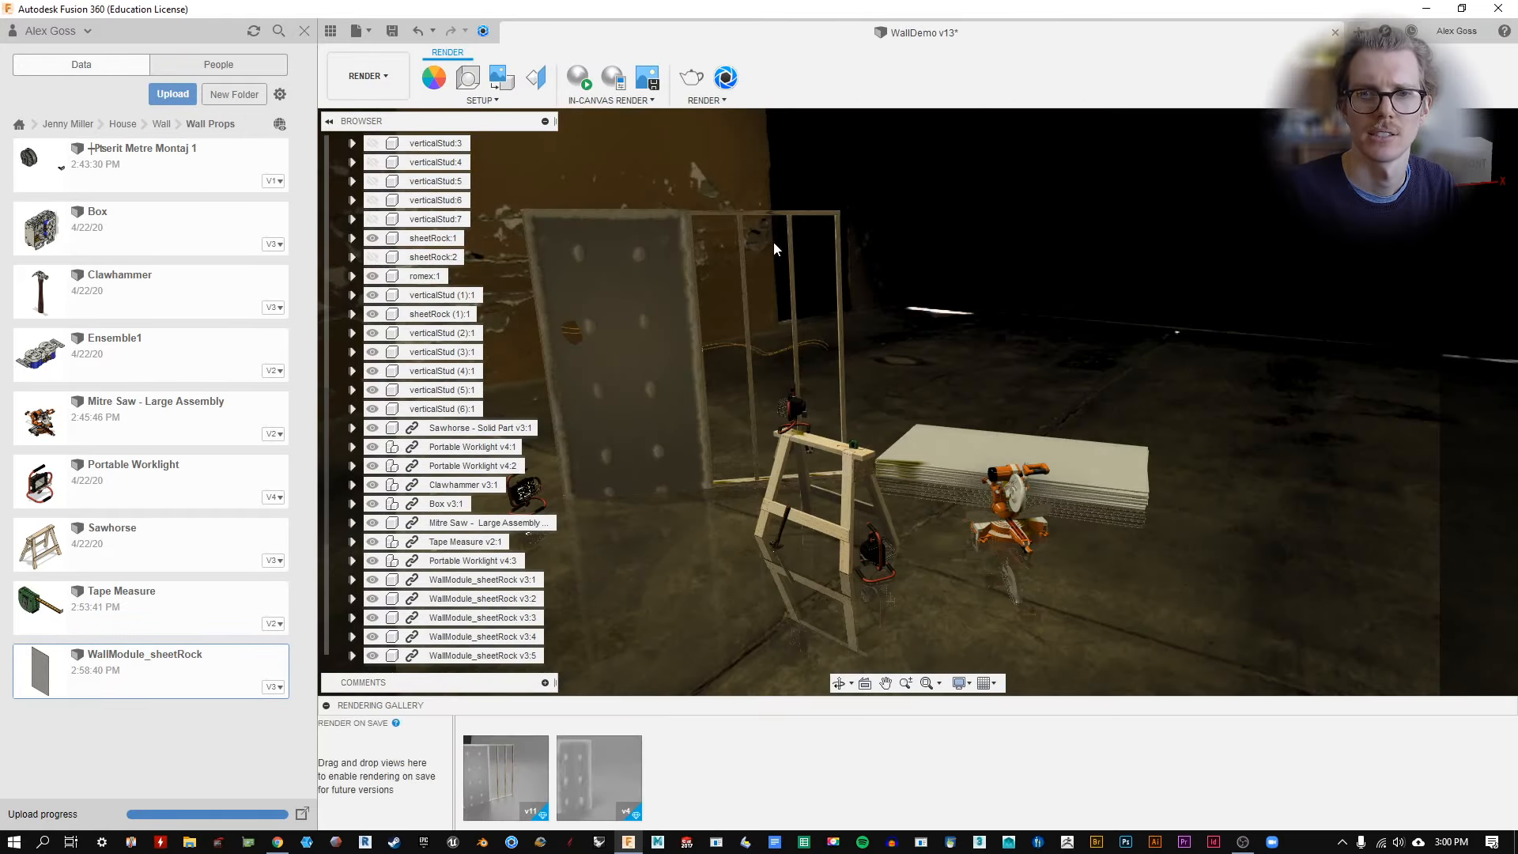
# Hide the data panel to enlarge the canvas and save the WallDemo design as a new version.
pyautogui.keyDown('shift'); pyautogui.moveTo(962, 377); pyautogui.dragTo(993, 378, button='middle'); pyautogui.keyUp('shift')
pyautogui.moveTo(761, 497); pyautogui.dragTo(896, 372, button='middle')
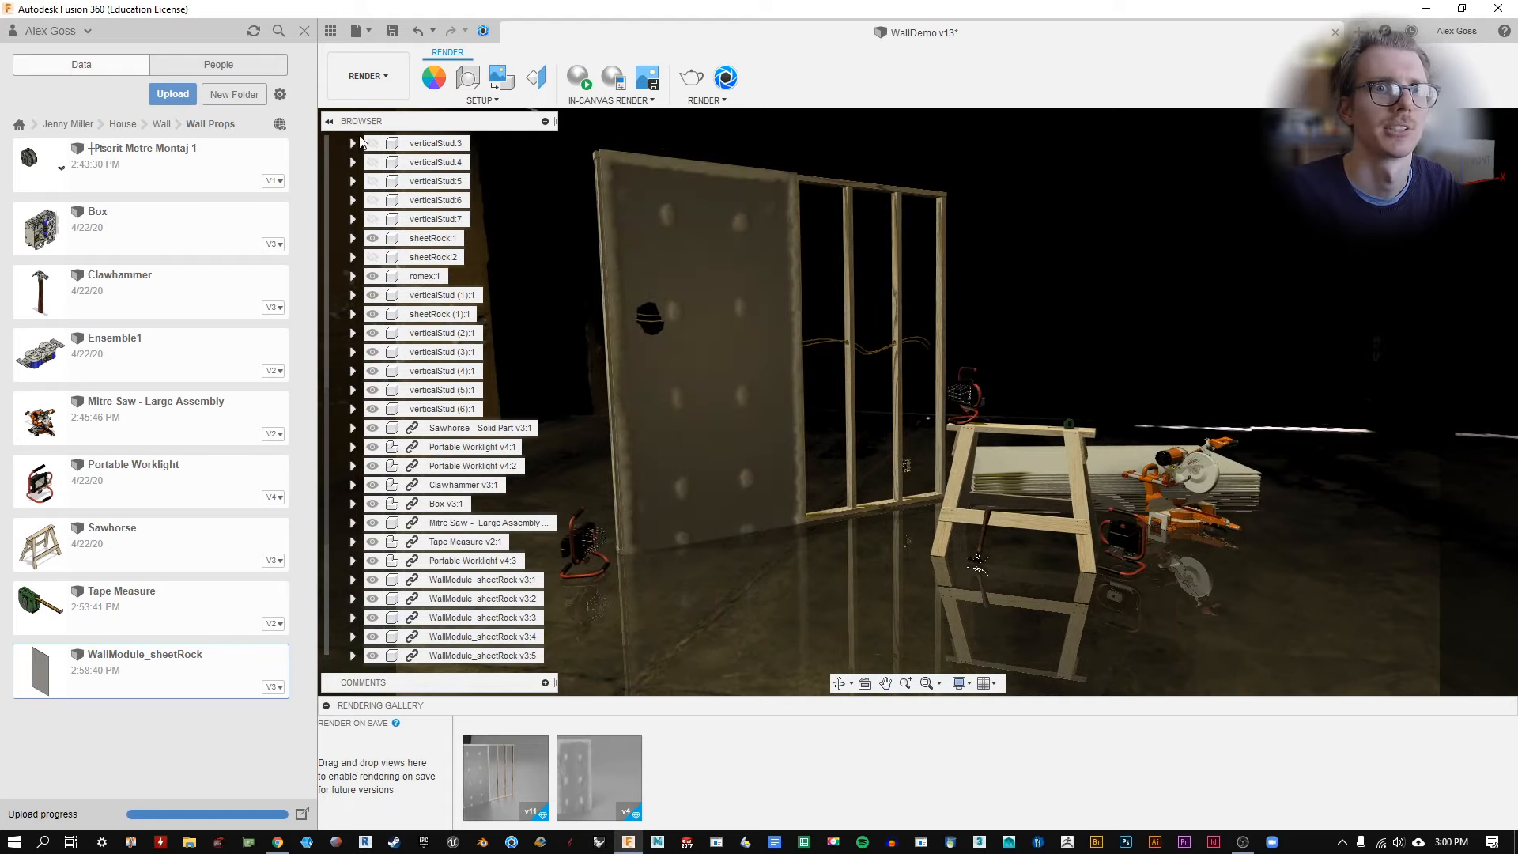
pyautogui.click(302, 31)
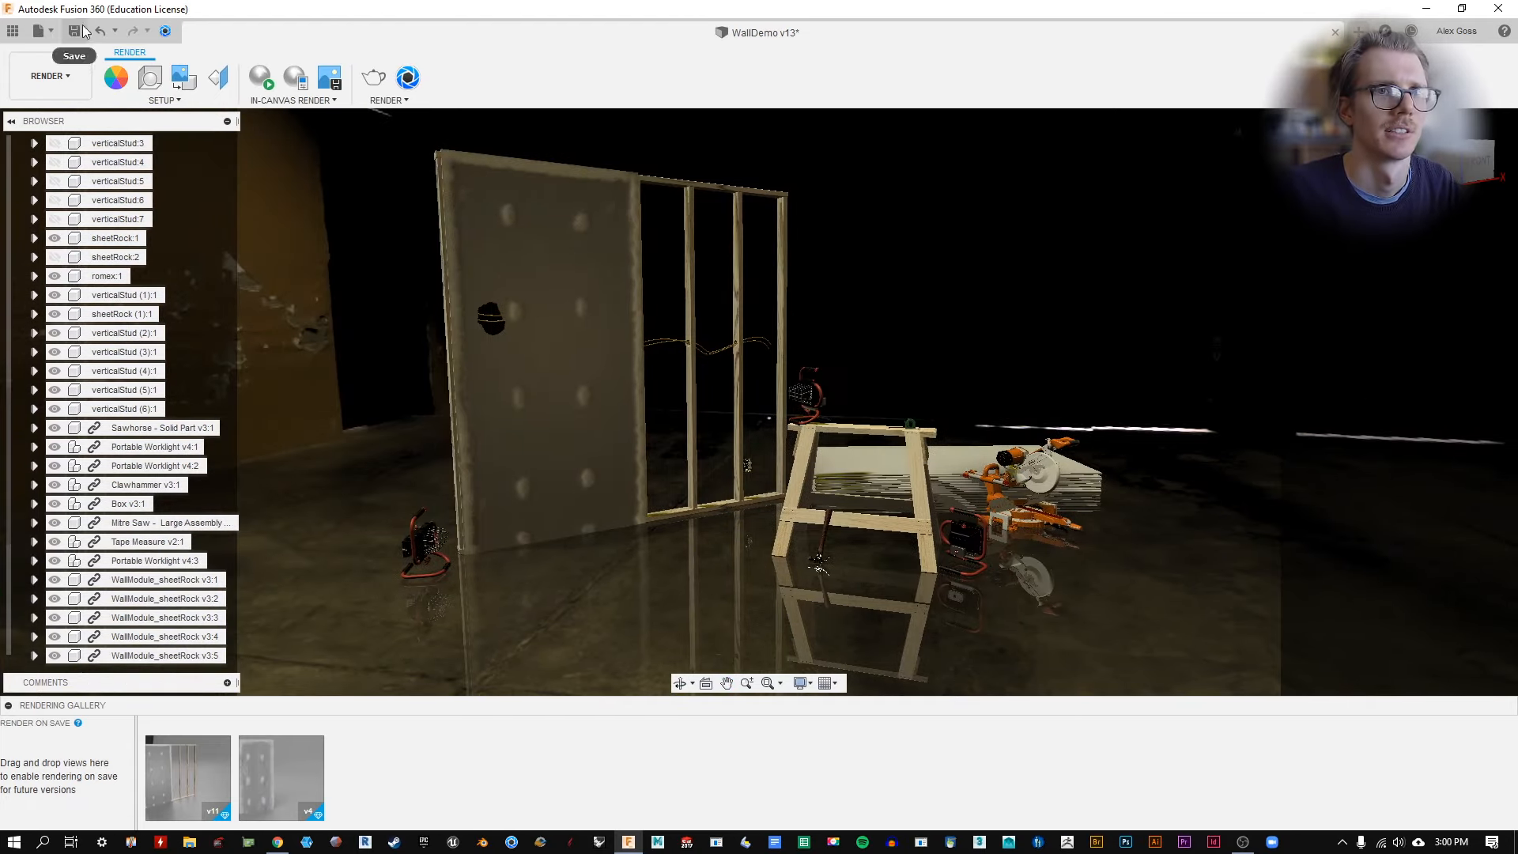
pyautogui.click(74, 30)
pyautogui.click(746, 437)
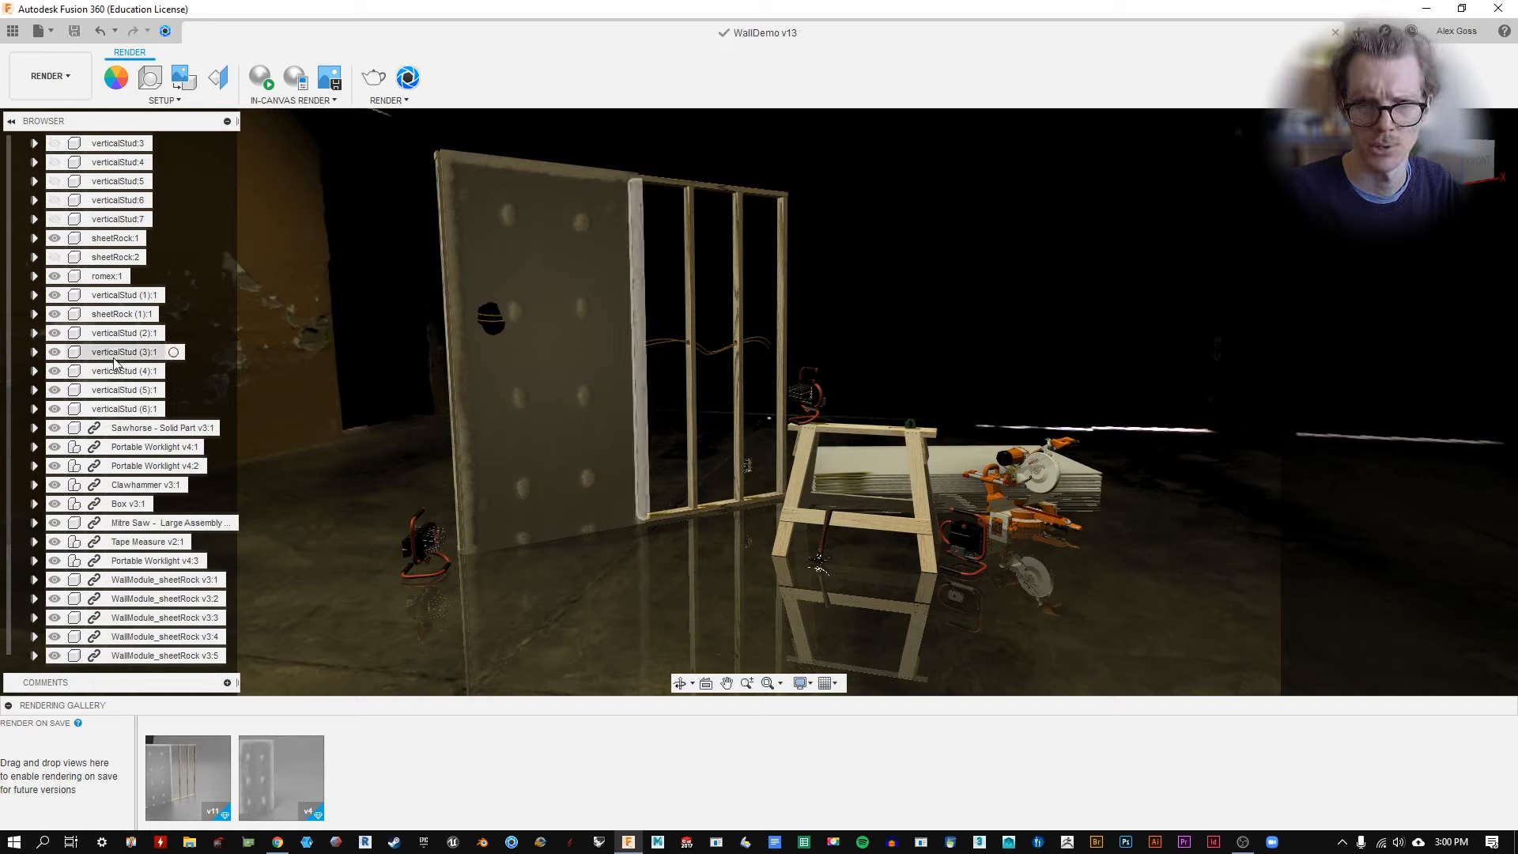
# Preview the worklight illumination with an in-canvas render from the named view Render 4-24, tilted slightly, and stop it.
pyautogui.scroll(5, 93, 386)
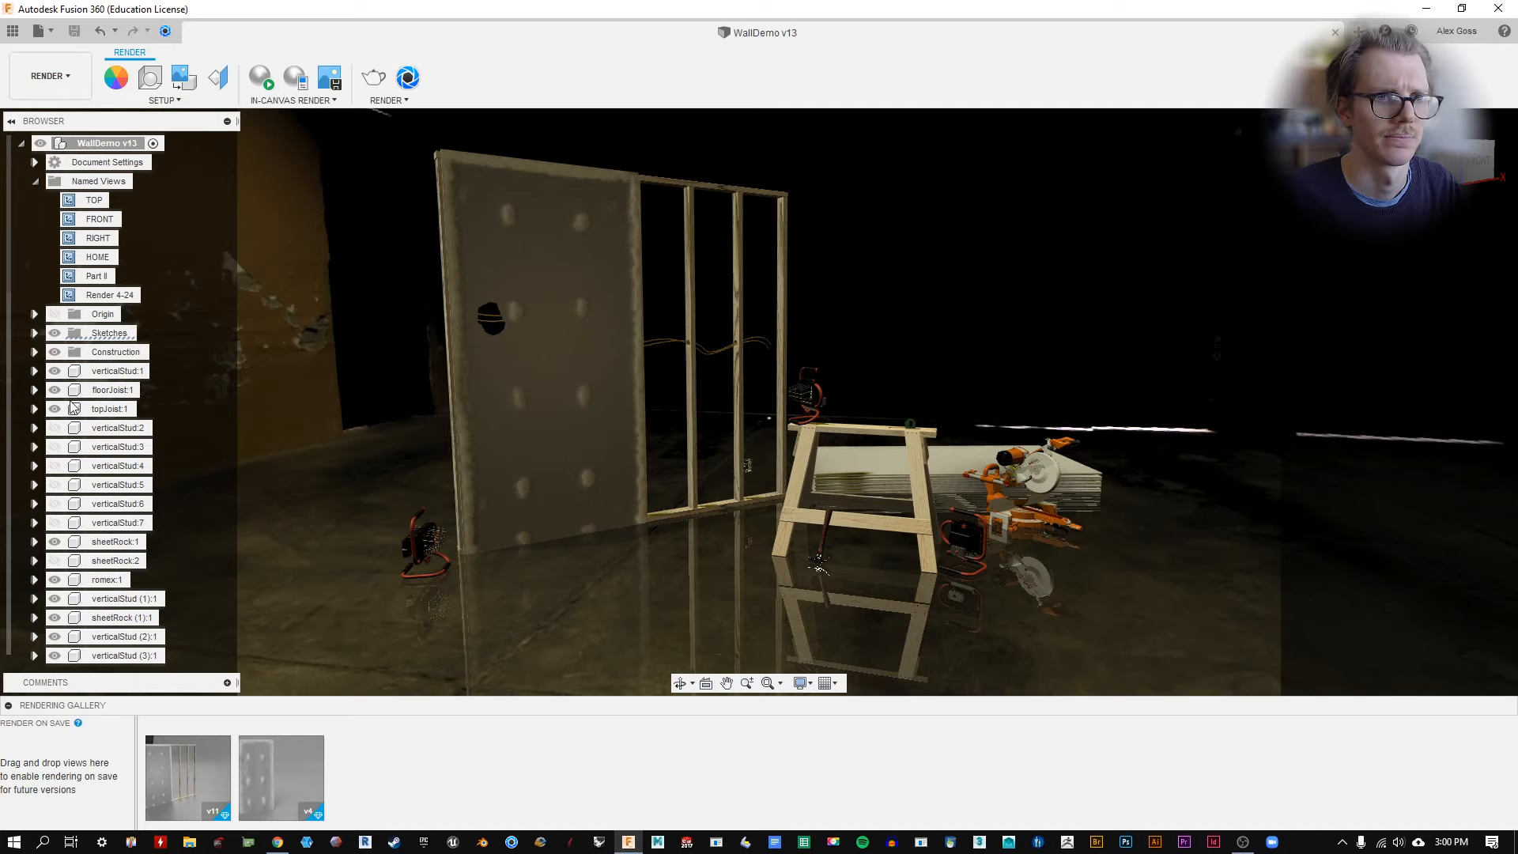
pyautogui.doubleClick(98, 300)
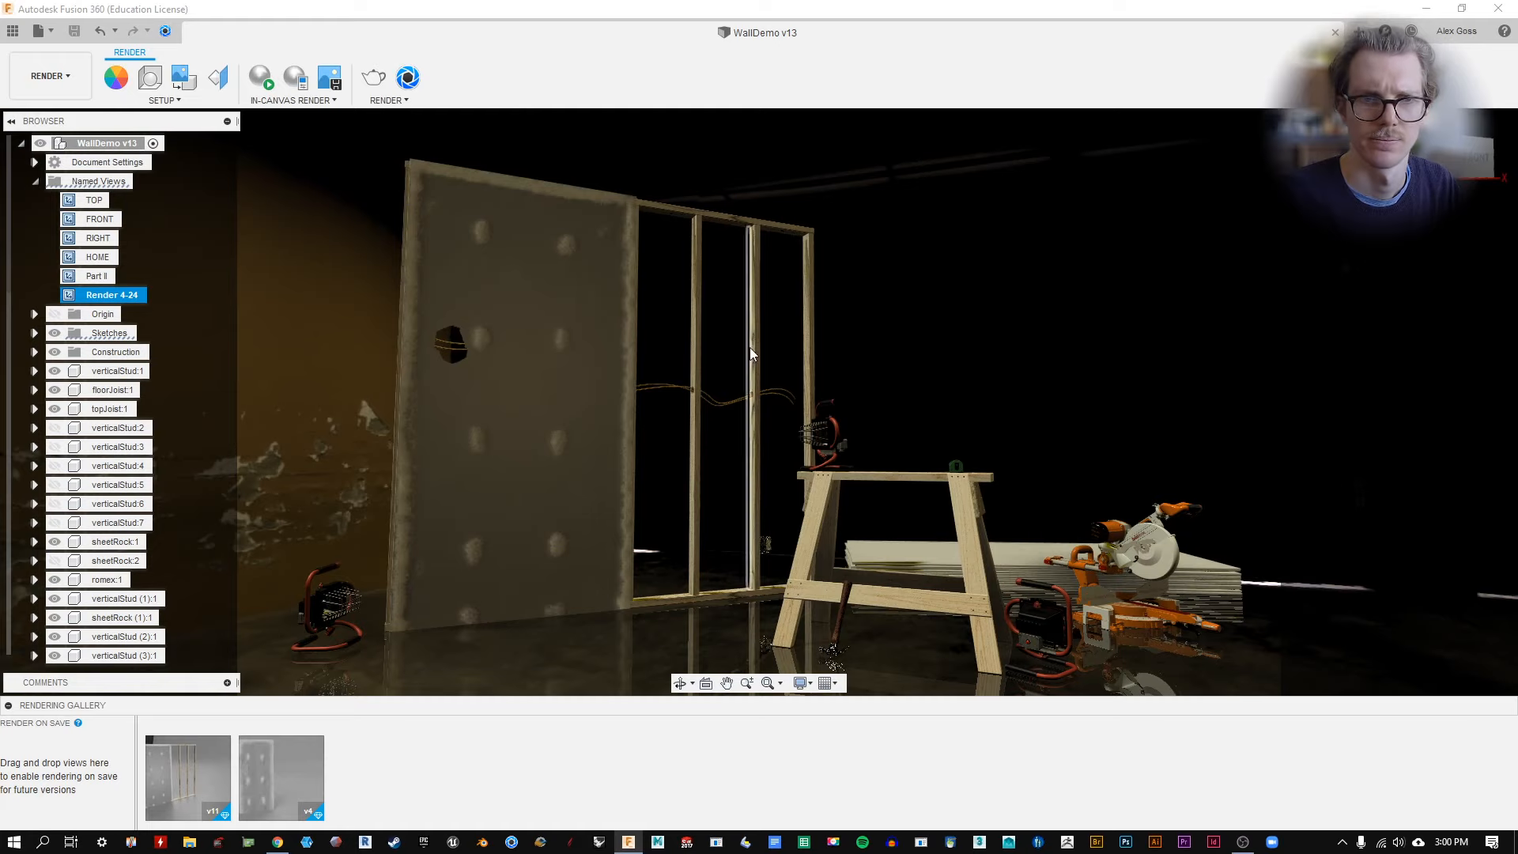
pyautogui.keyDown('shift'); pyautogui.moveTo(739, 348); pyautogui.dragTo(750, 399, button='middle'); pyautogui.keyUp('shift')
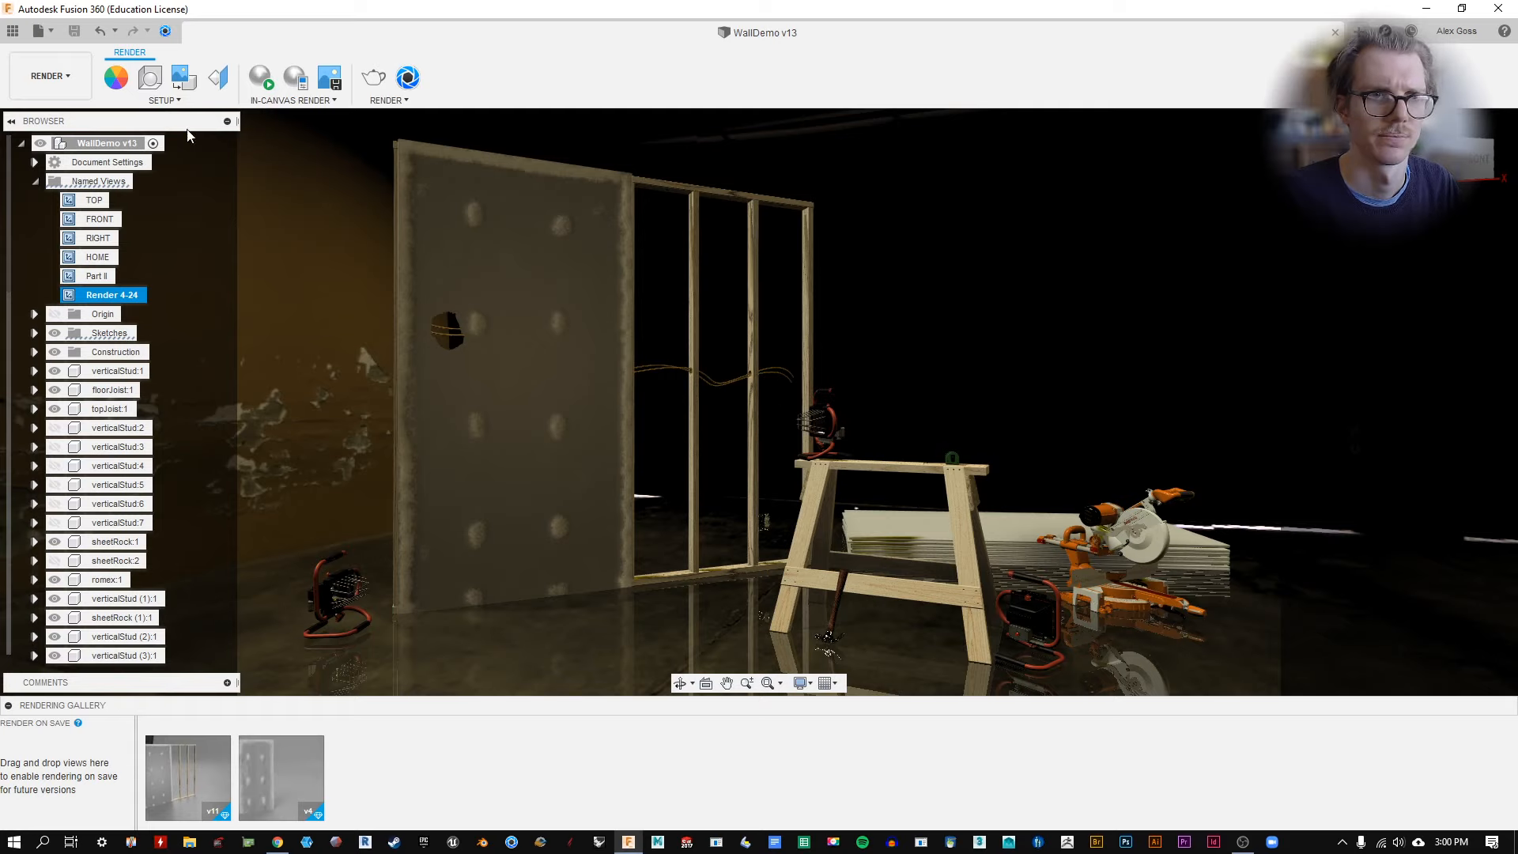
pyautogui.click(261, 77)
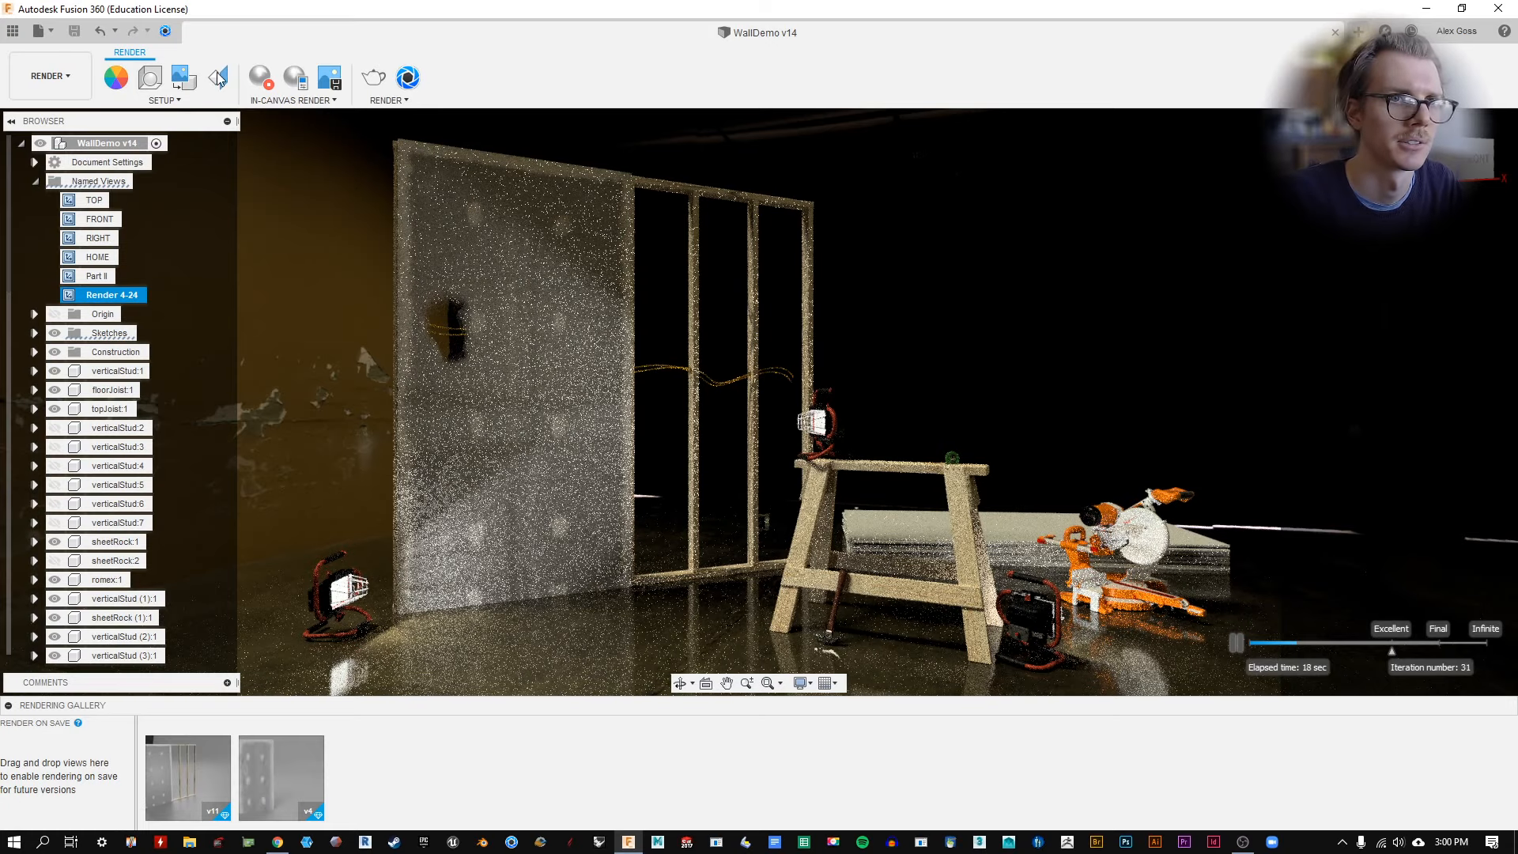
pyautogui.click(261, 77)
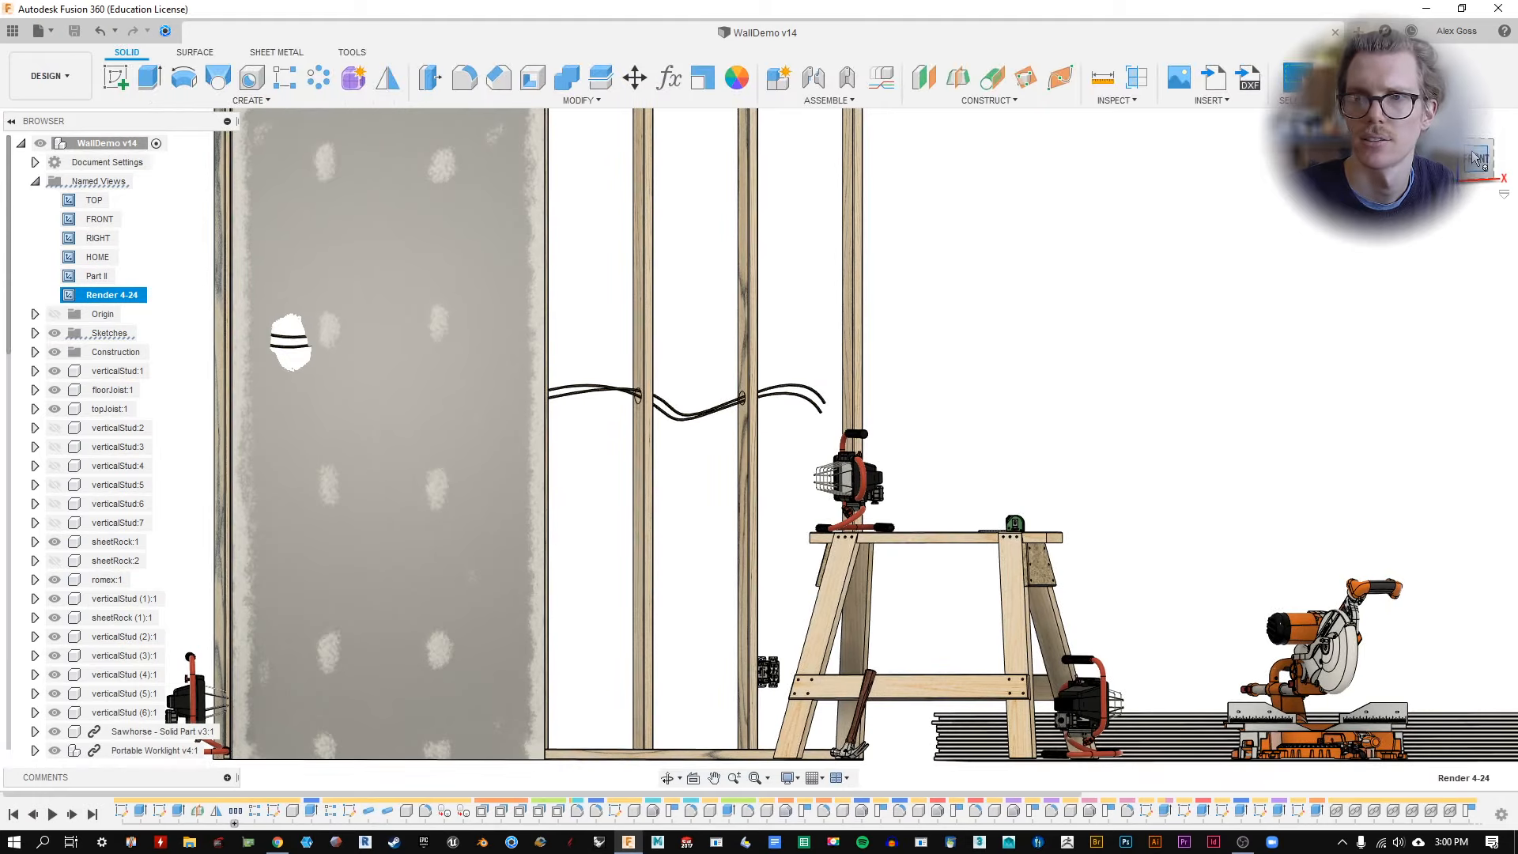
# In the Design workspace's top view, move Portable Worklight v4:3 from beside the sawhorse to the far side of the mitre saw.
pyautogui.click(1475, 153)
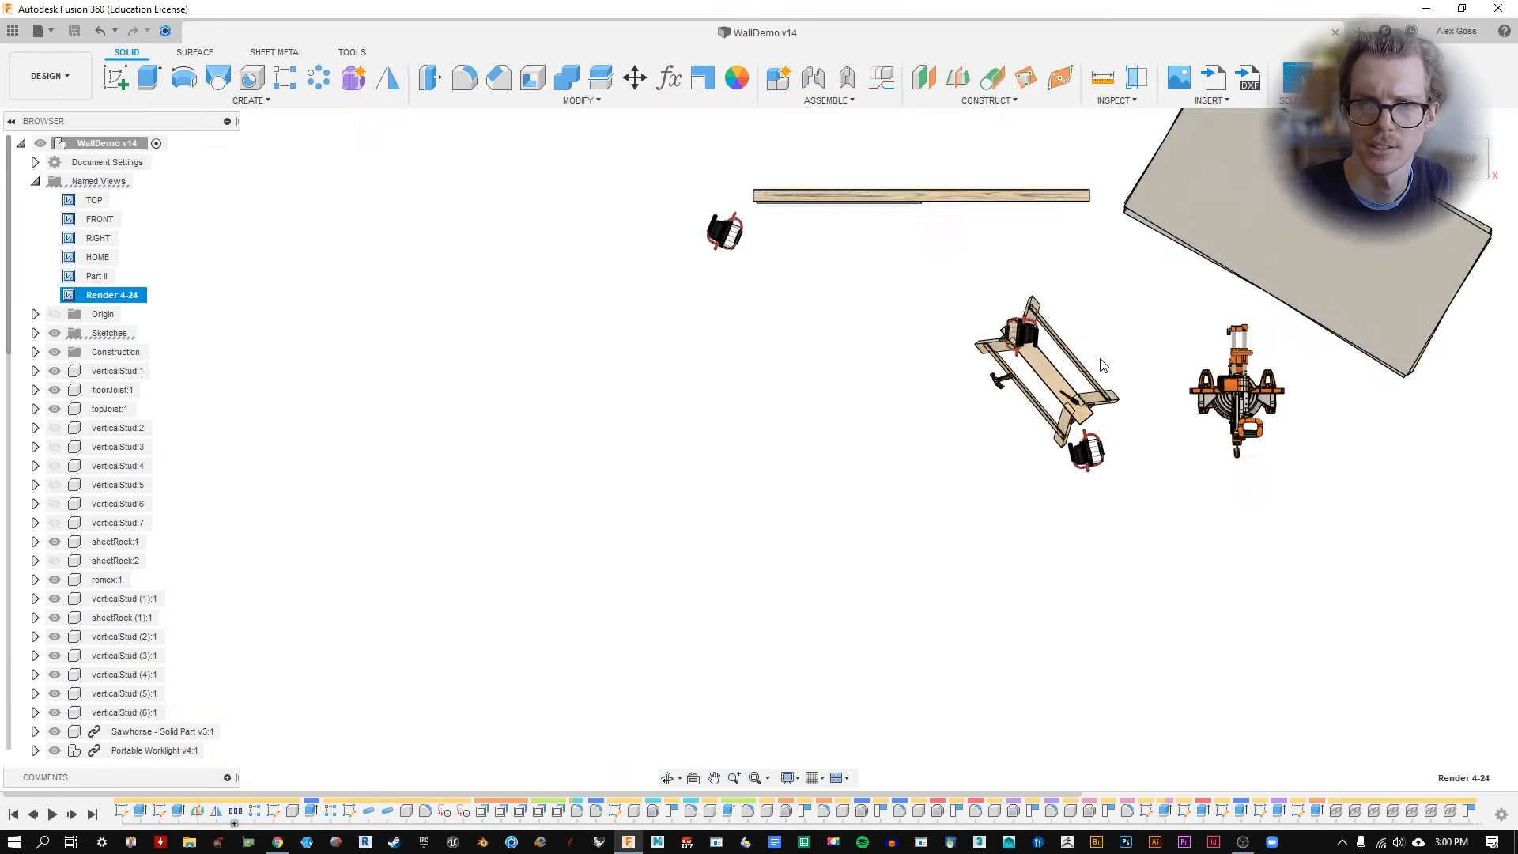
pyautogui.scroll(5, 893, 465)
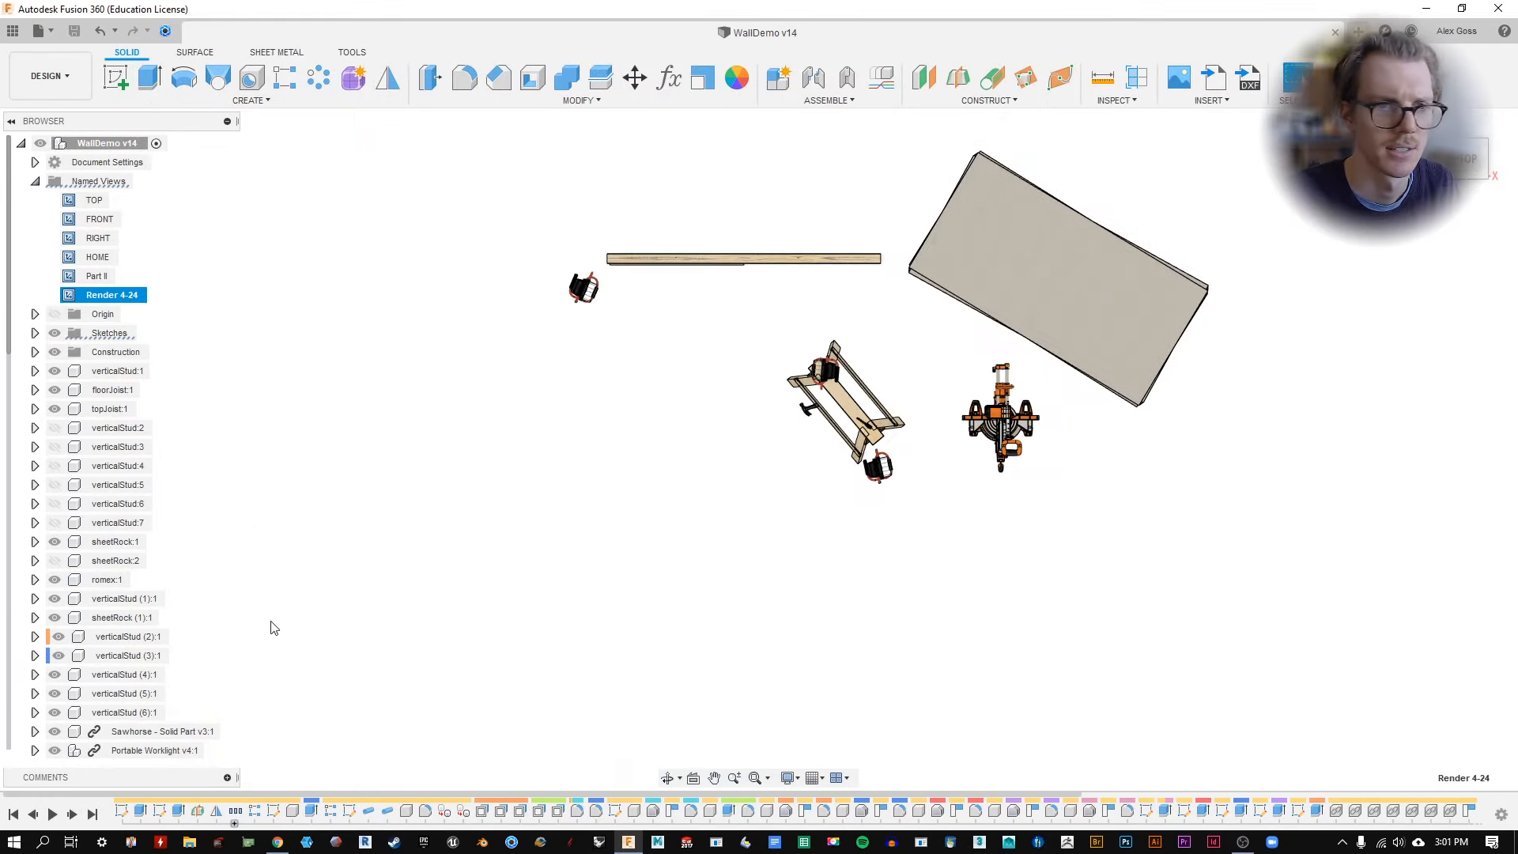
pyautogui.scroll(-6, 93, 656)
pyautogui.click(152, 525)
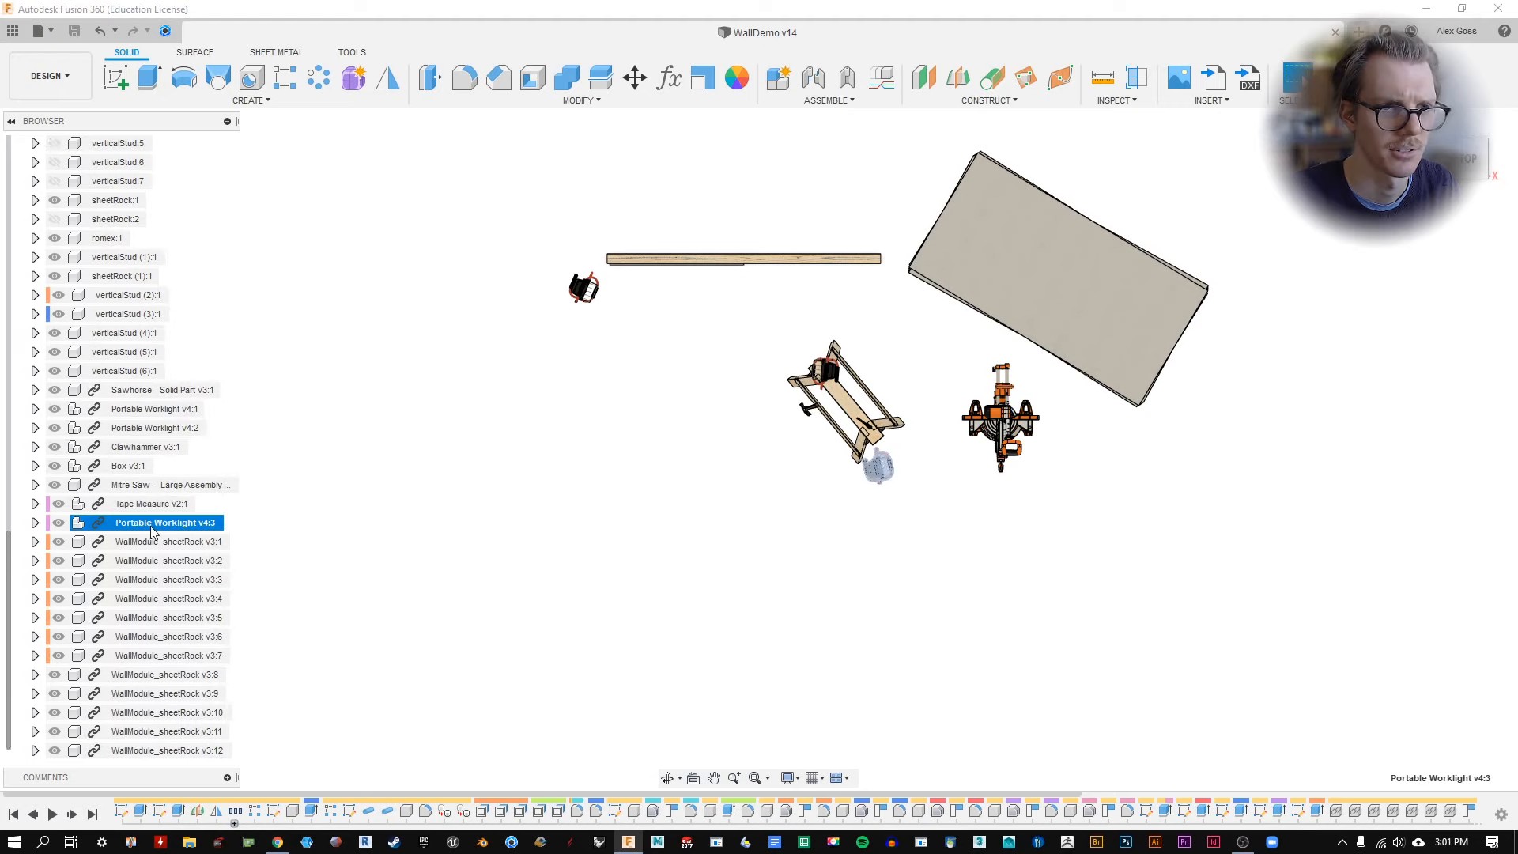
pyautogui.press('m')
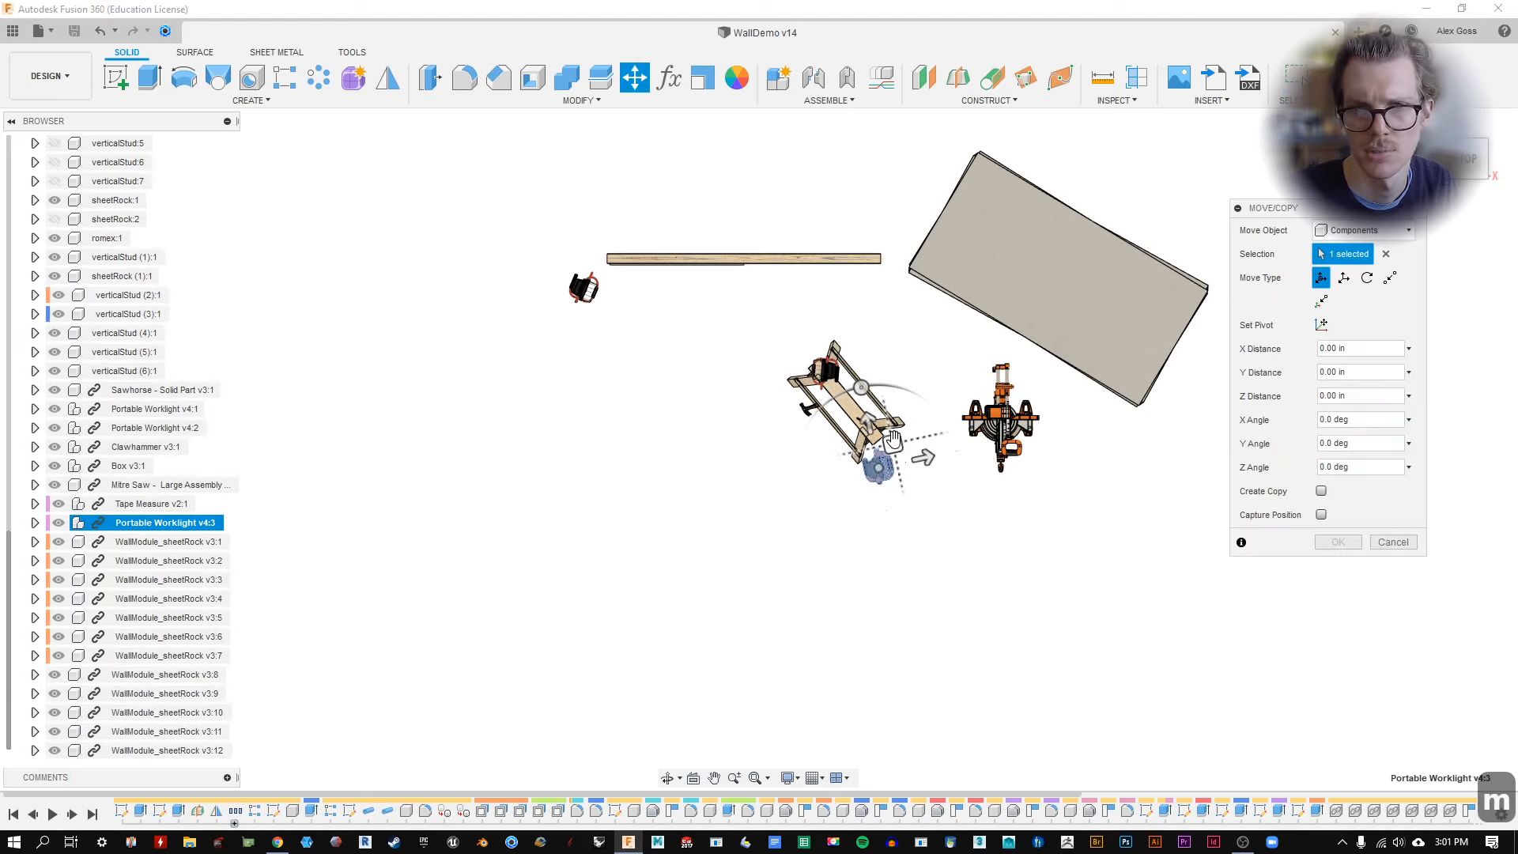
pyautogui.moveTo(879, 465); pyautogui.dragTo(1117, 614)
pyautogui.moveTo(1099, 498); pyautogui.dragTo(1098, 464)
pyautogui.click(1338, 542)
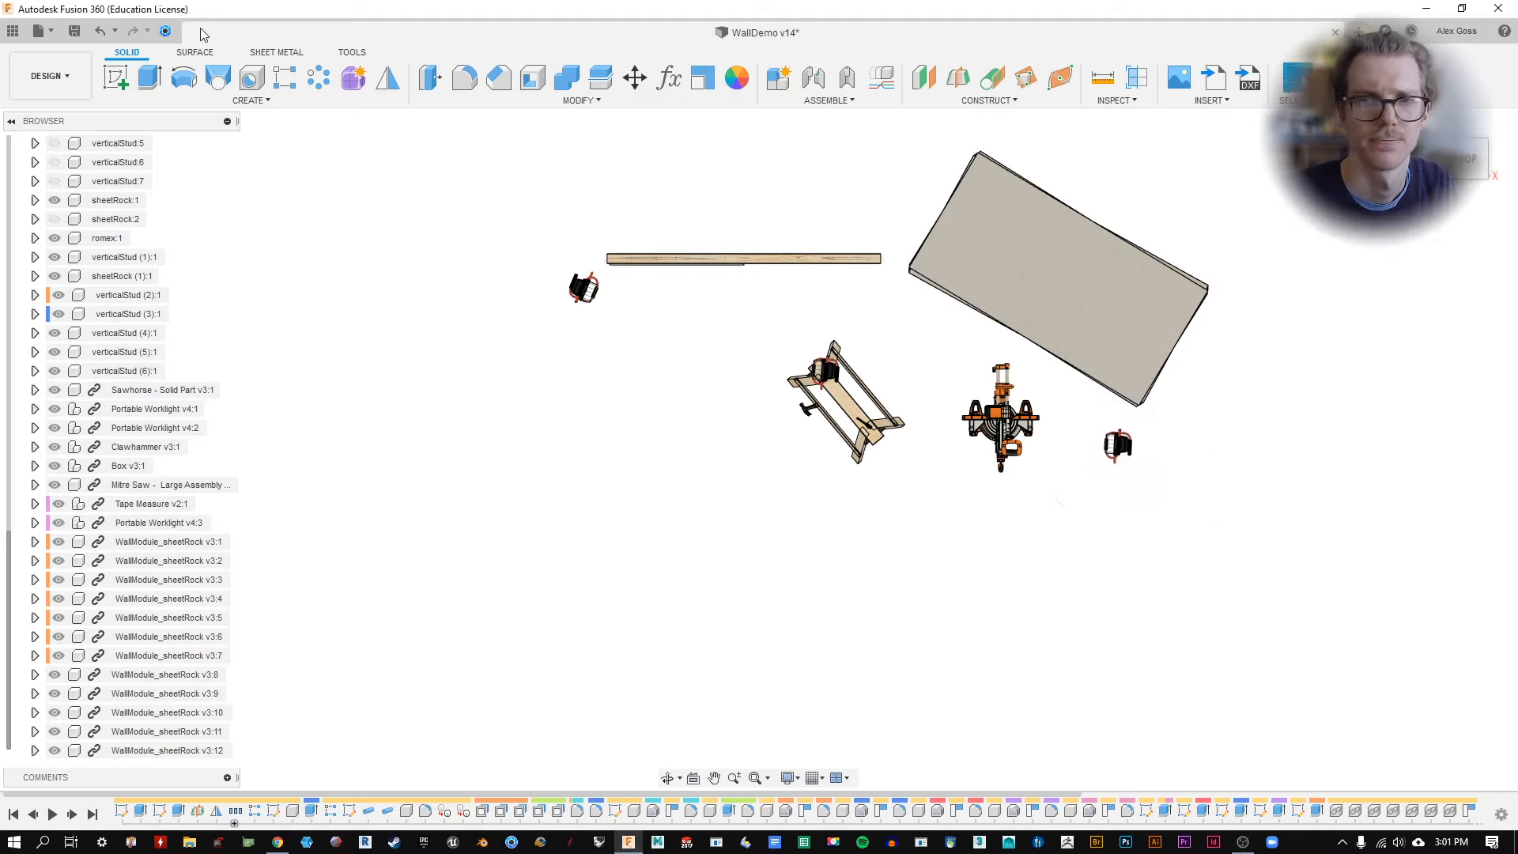
# Check the worklight's new position in the Render workspace from the named view Render 4-24.
pyautogui.click(49, 76)
pyautogui.click(24, 169)
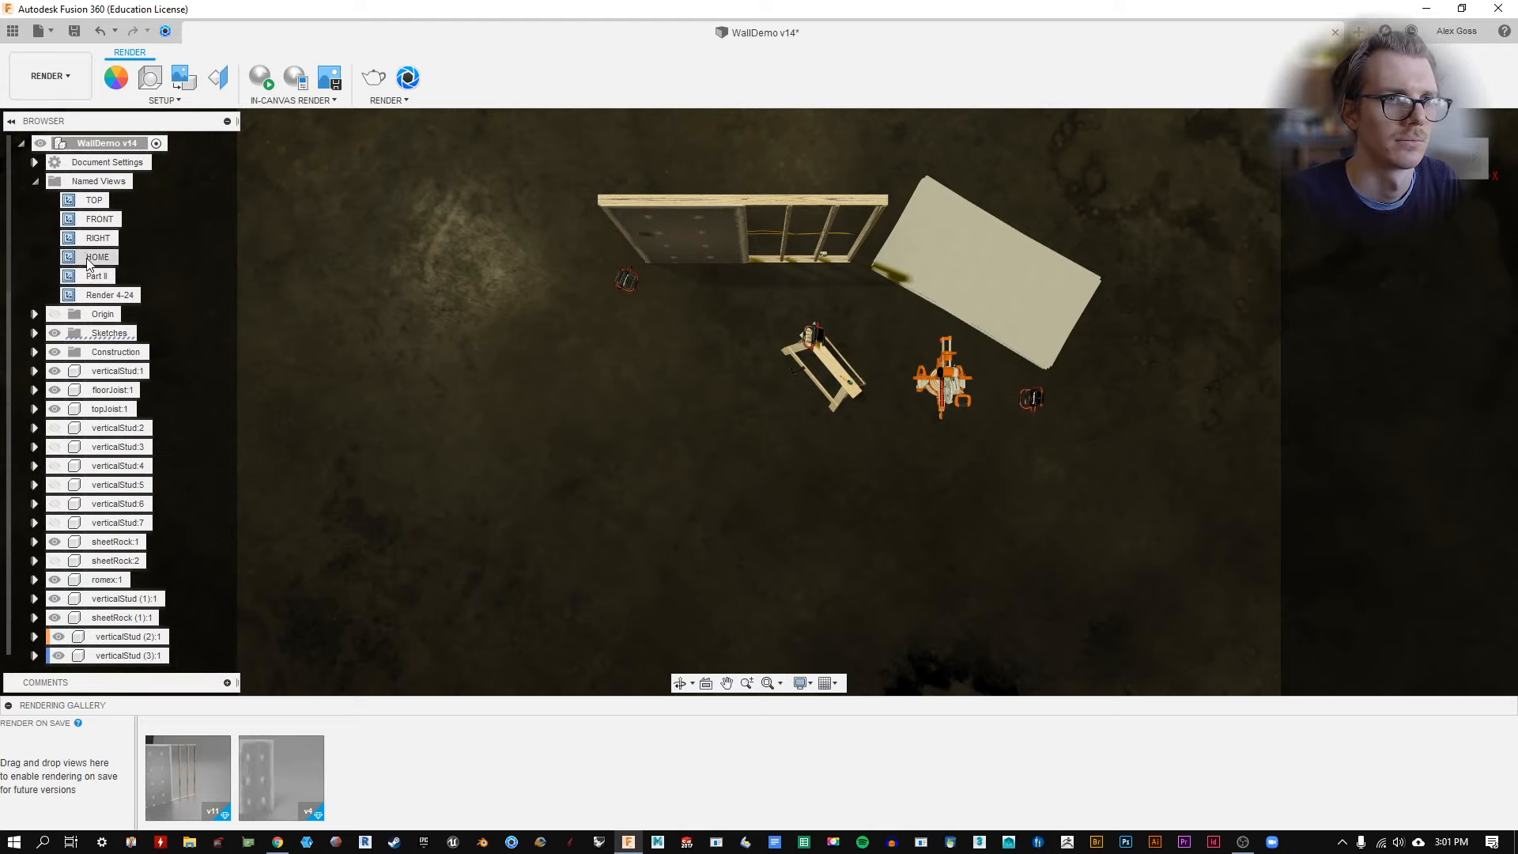
pyautogui.doubleClick(103, 295)
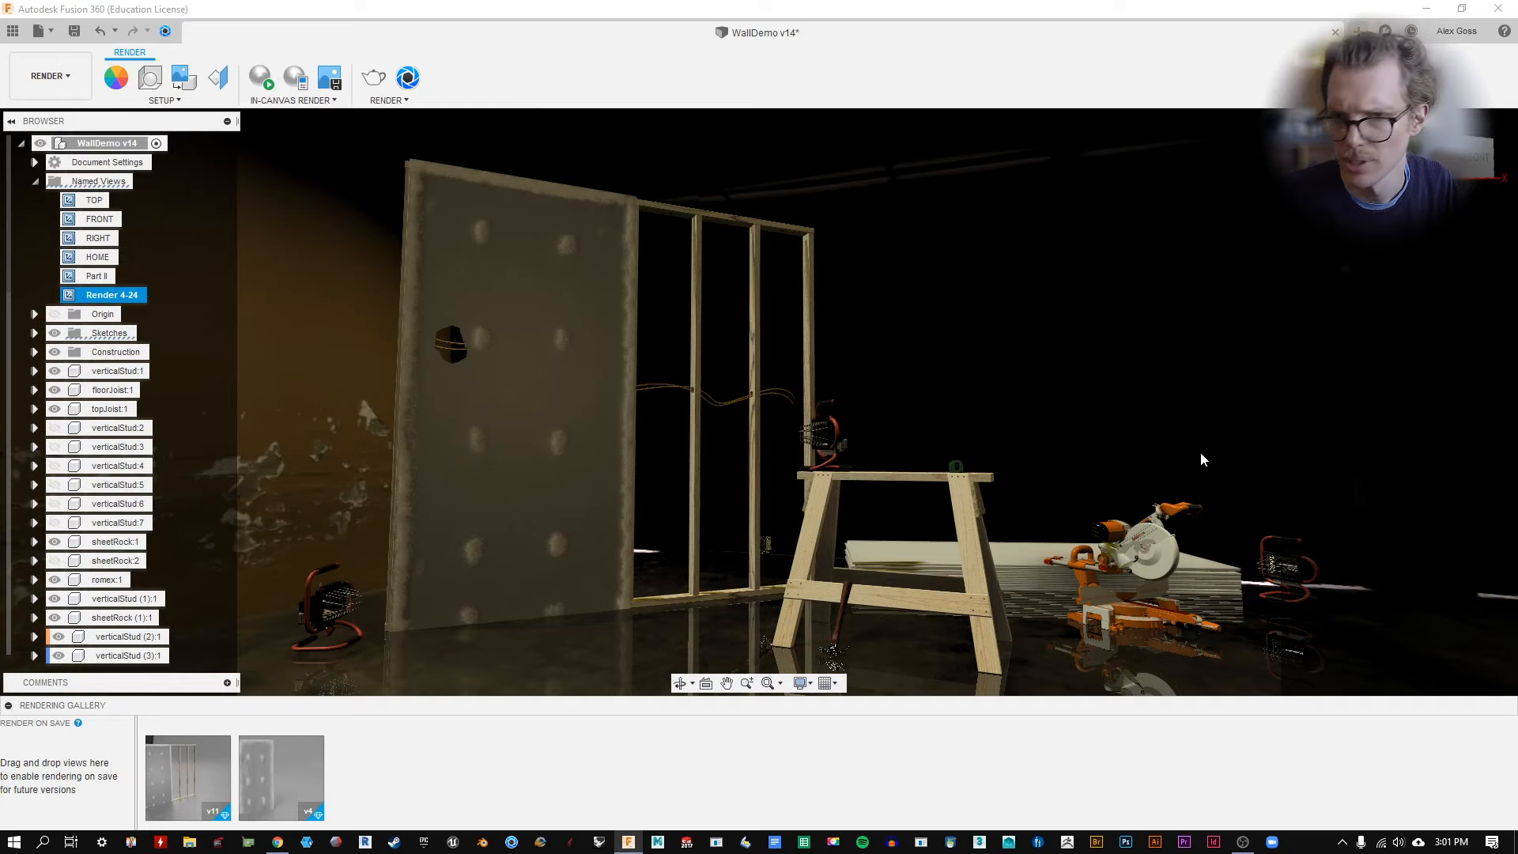
# From the front in the Design workspace, lower Portable Worklight v4:3 about 1.91 in to the floor and shift it about 8.22 in toward the mitre saw.
pyautogui.click(71, 79)
pyautogui.click(74, 115)
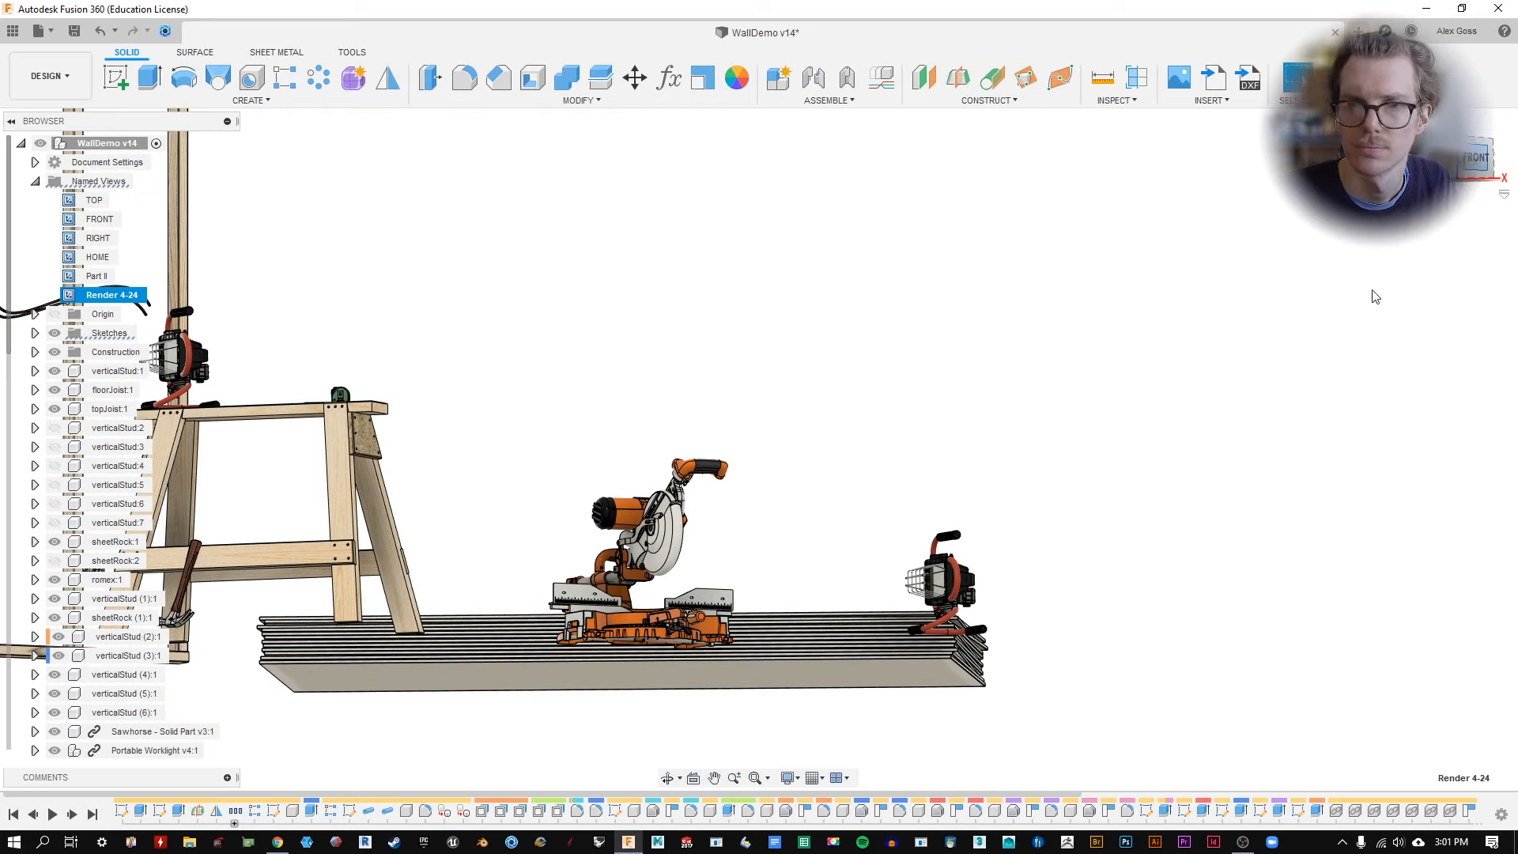
pyautogui.scroll(3, 1188, 577)
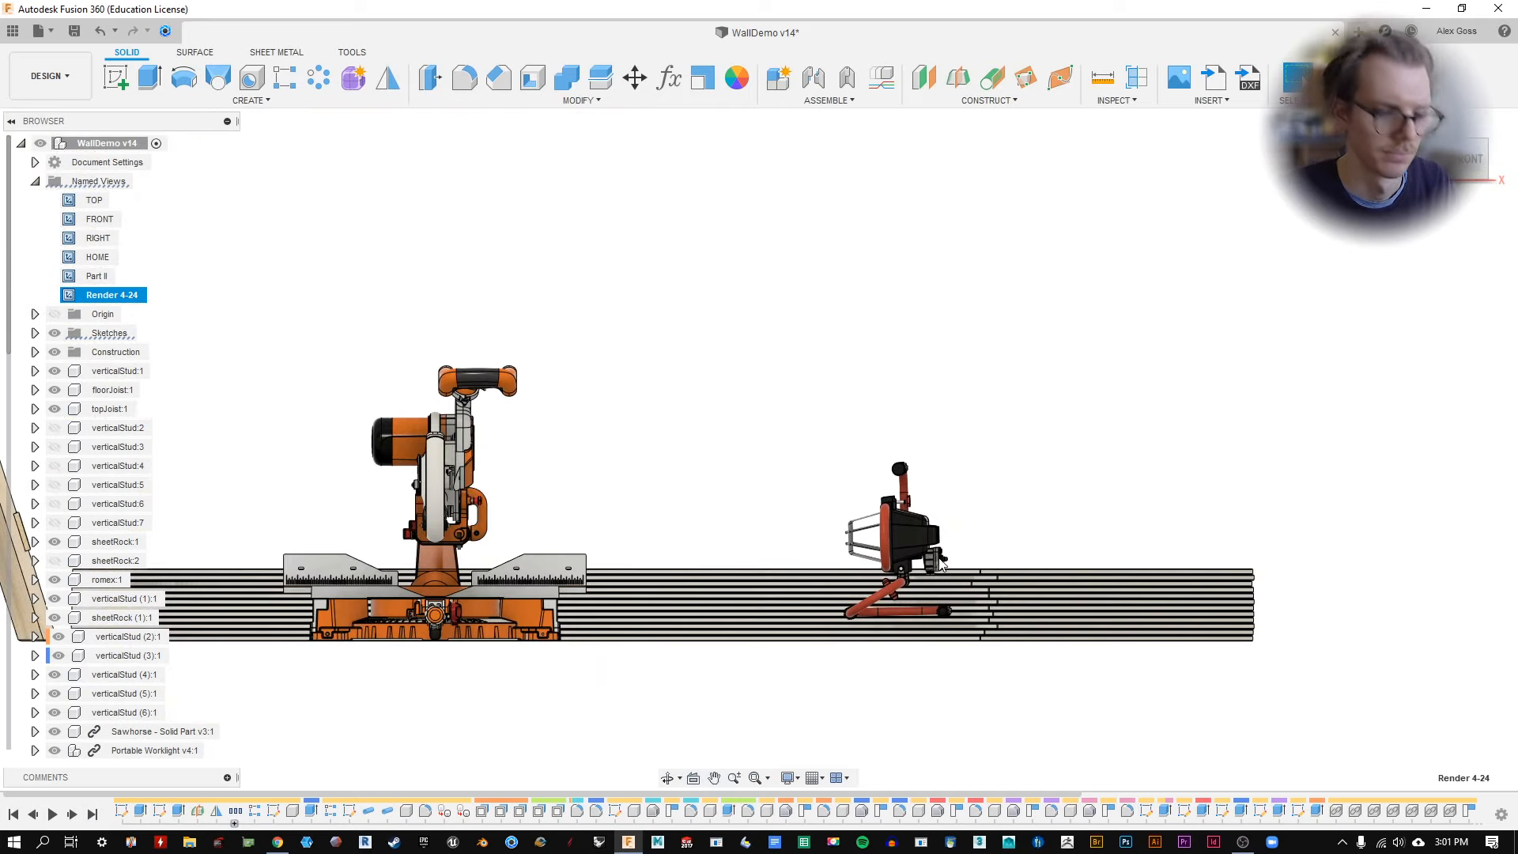
pyautogui.press('m')
pyautogui.scroll(-3, 118, 674)
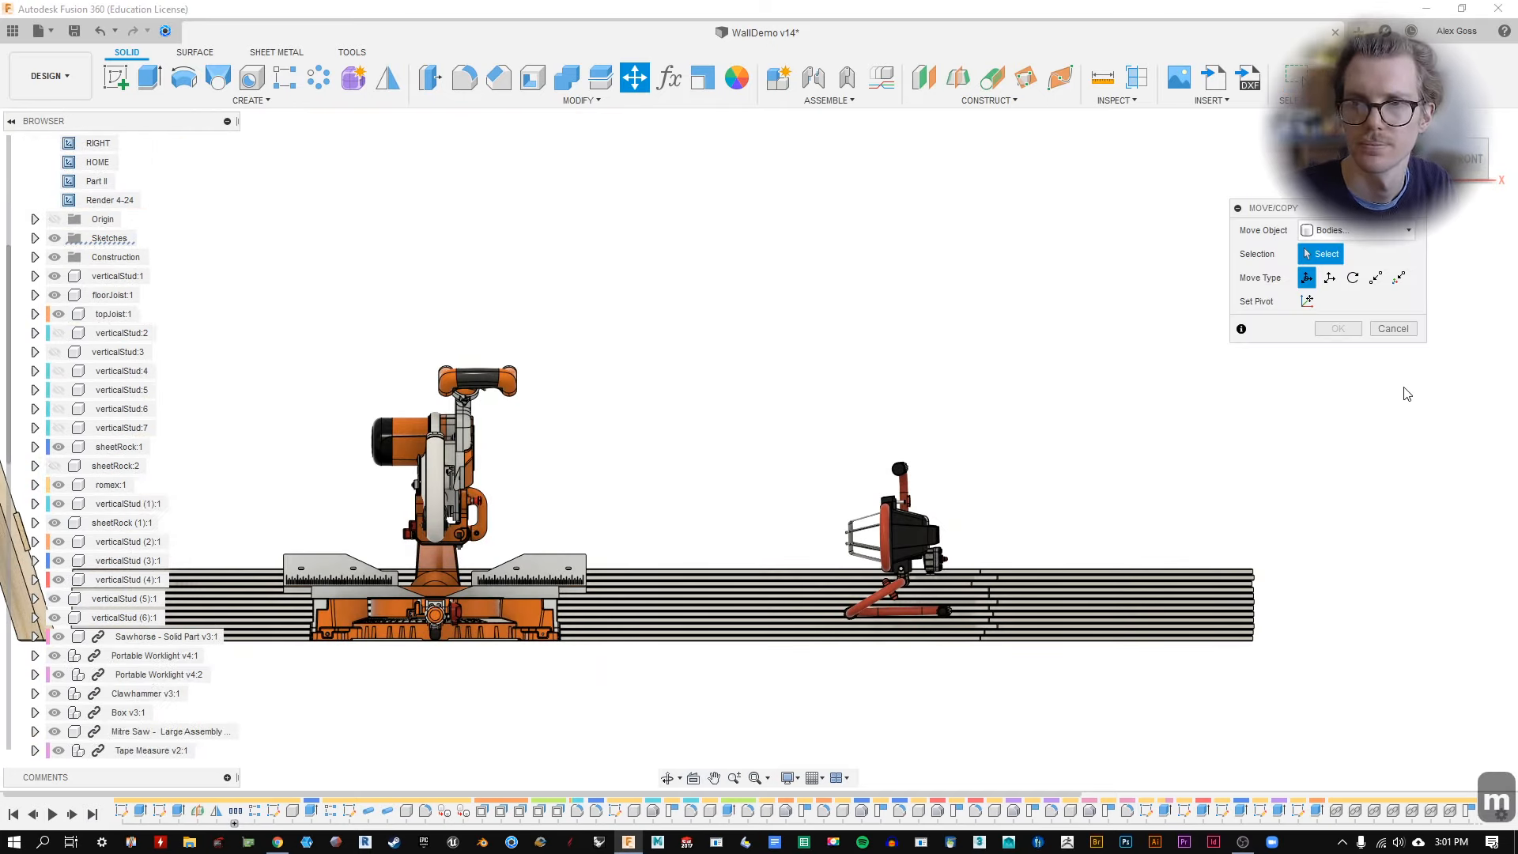
pyautogui.click(1393, 329)
pyautogui.scroll(-5, 194, 743)
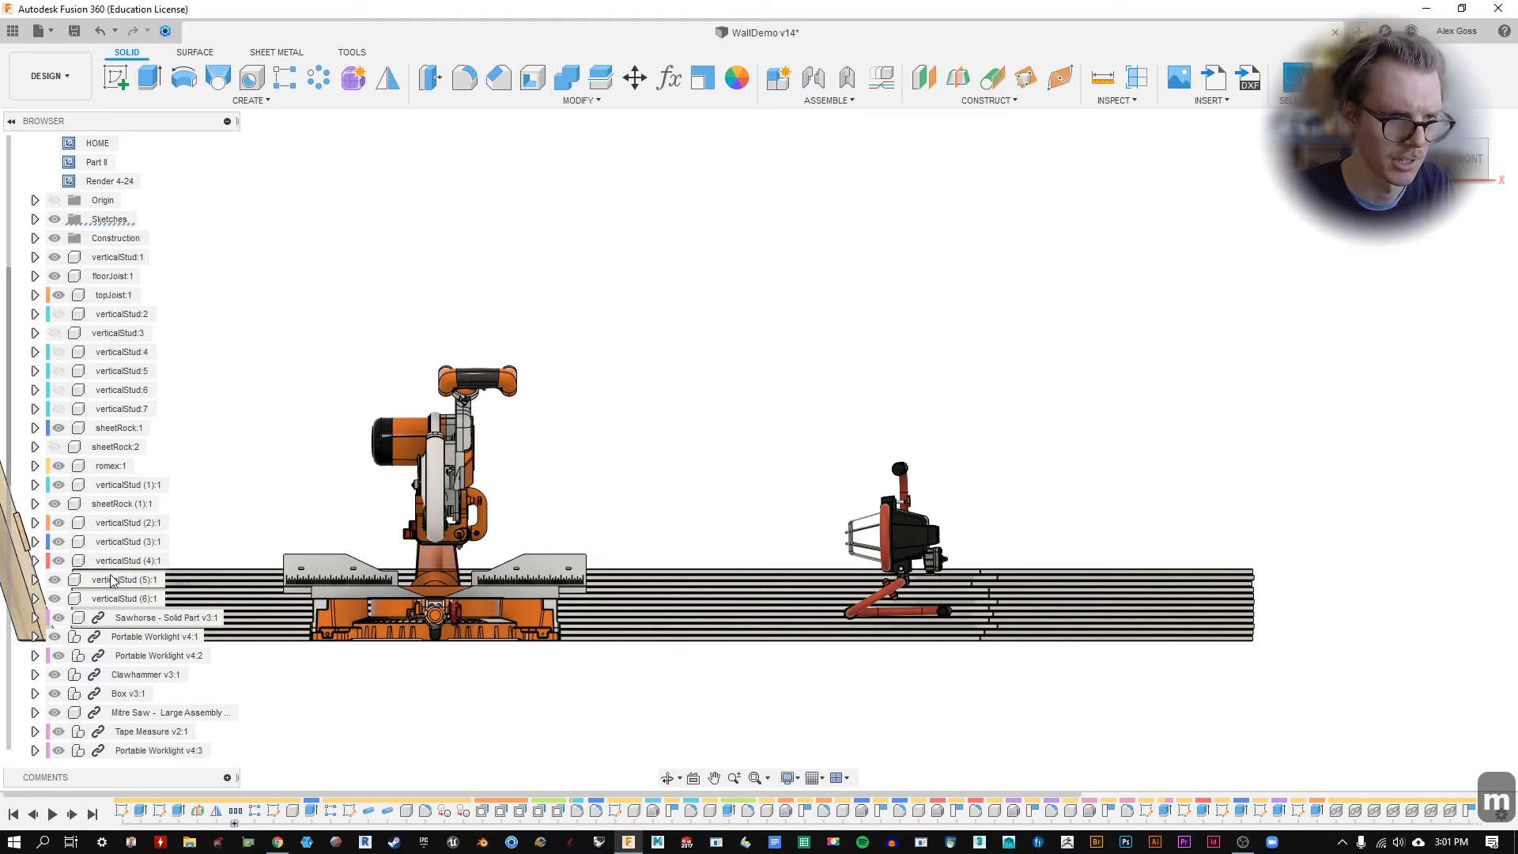
pyautogui.scroll(1, 194, 743)
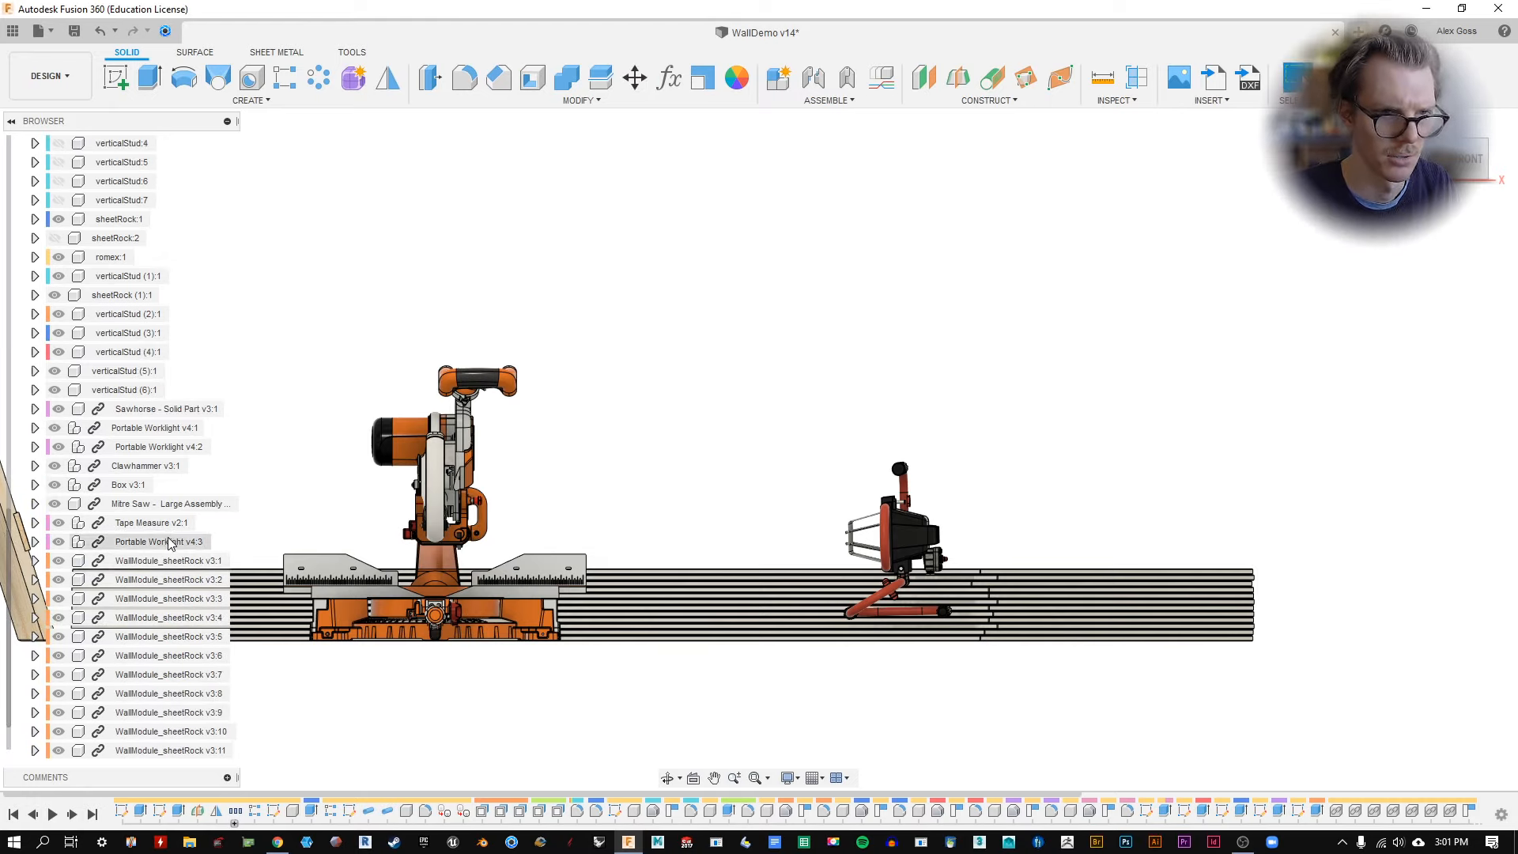
pyautogui.click(904, 585)
pyautogui.press('m')
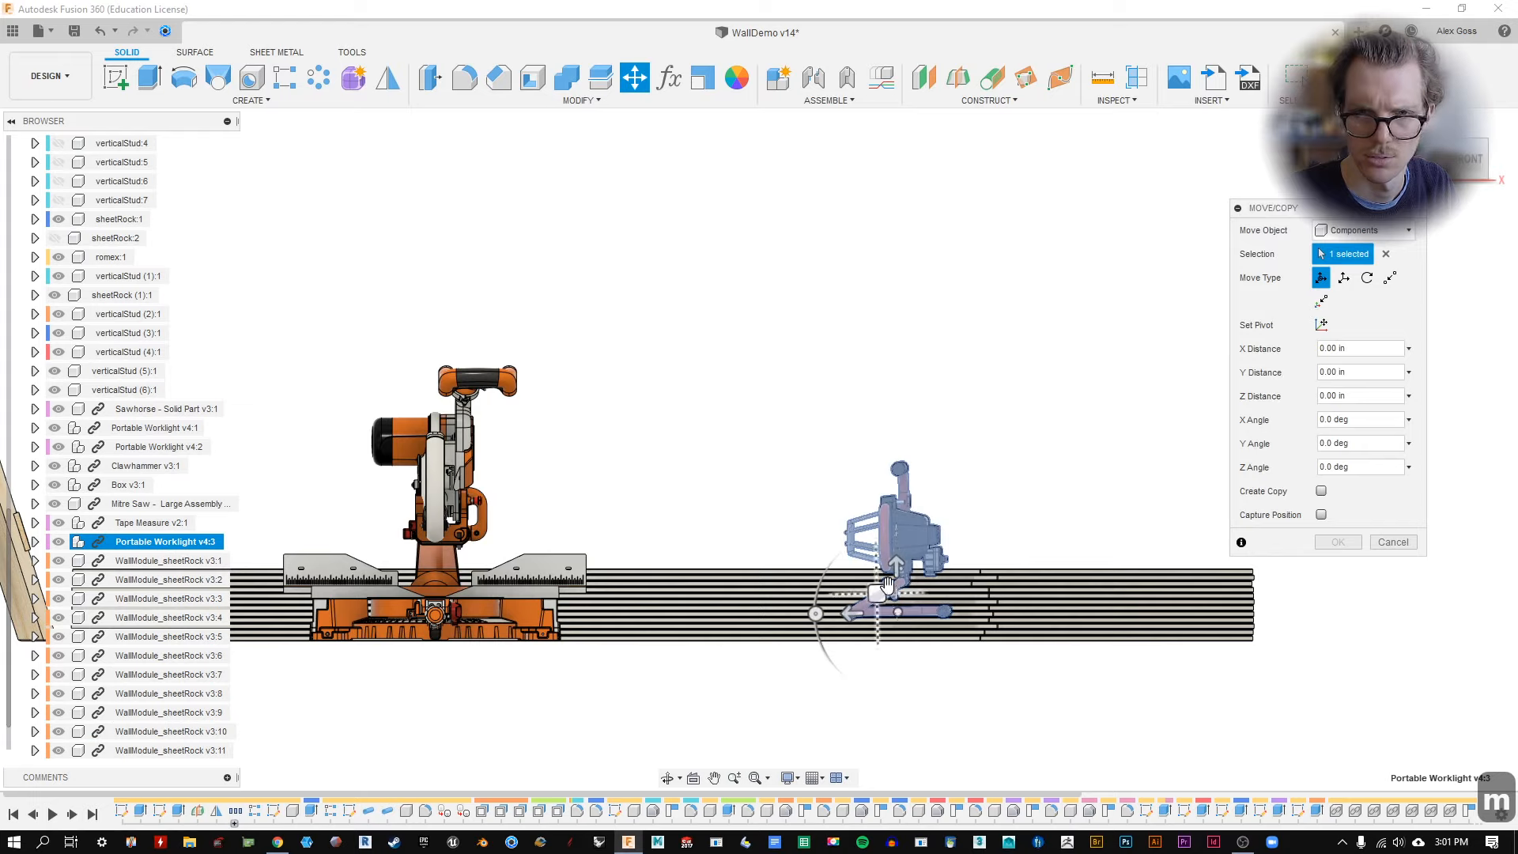
pyautogui.moveTo(888, 585); pyautogui.dragTo(787, 616)
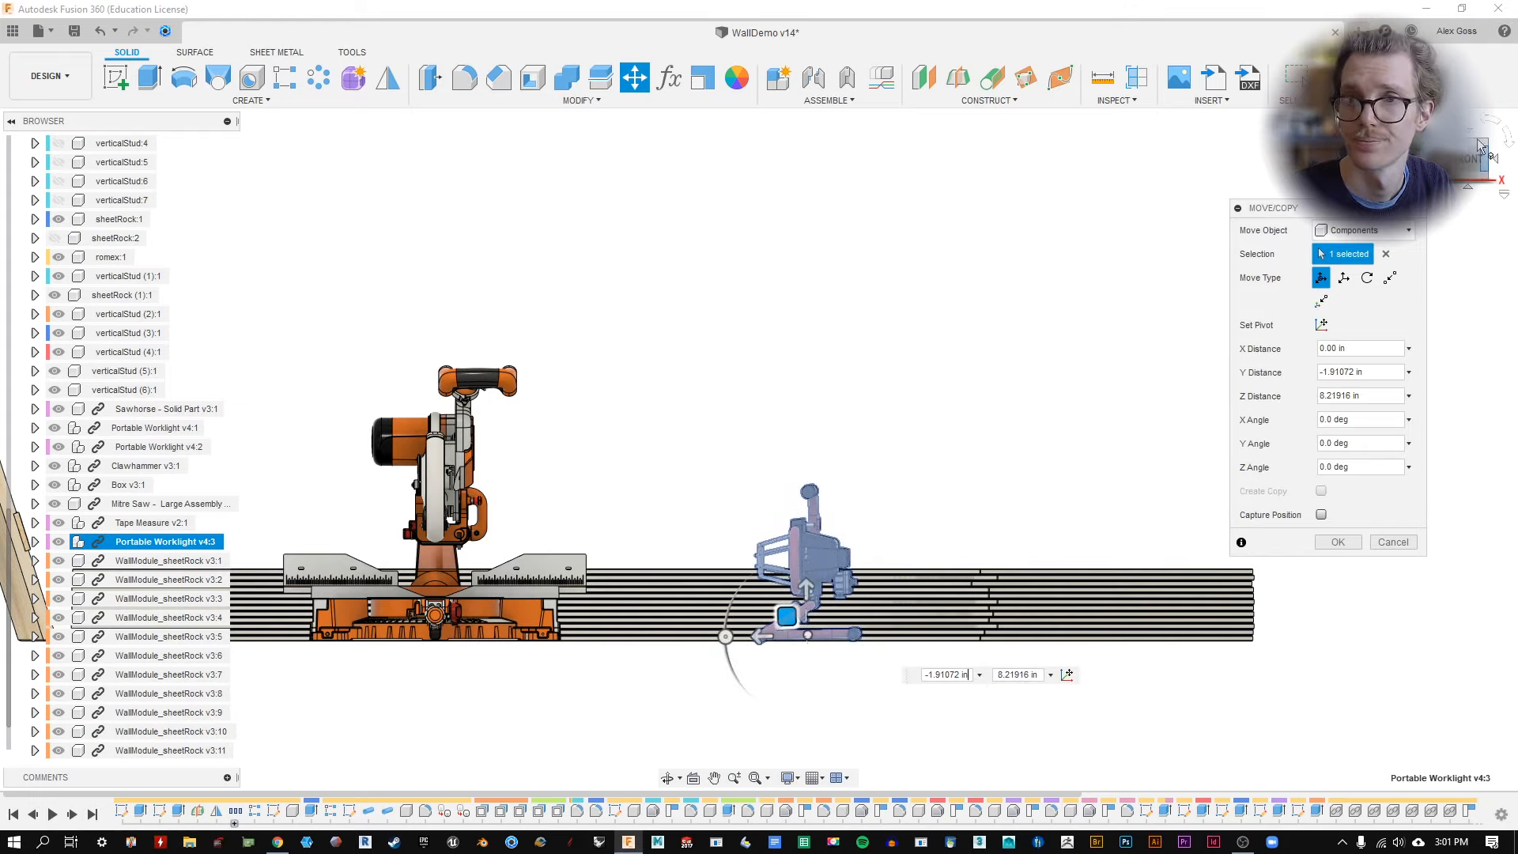
# From above, turn Portable Worklight v4:3 slightly and nudge it about -1.75 in along X and 0.66 in along Z.
pyautogui.click(1467, 129)
pyautogui.scroll(-3, 954, 326)
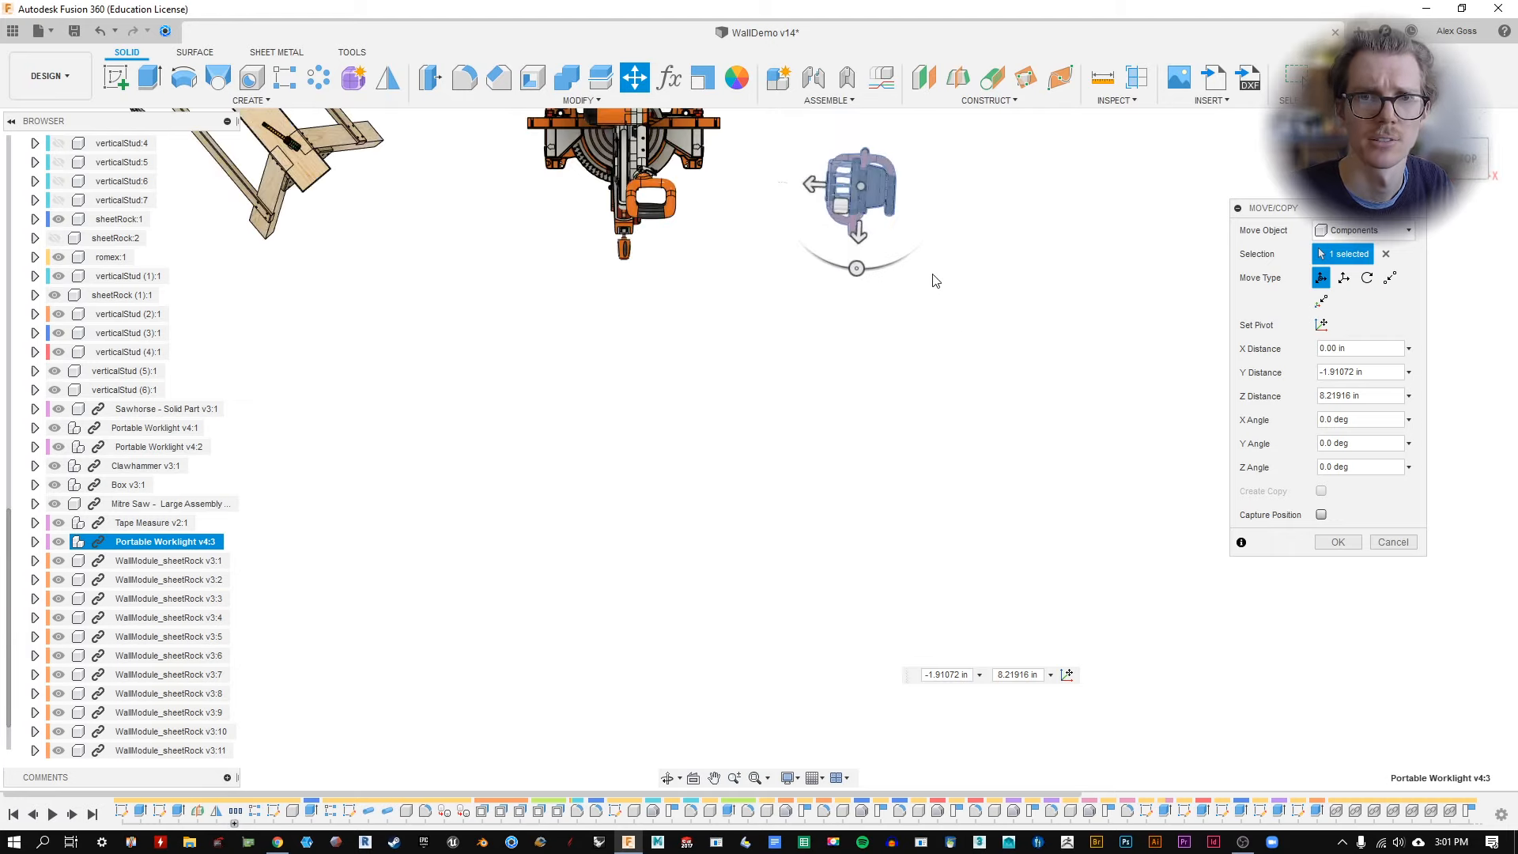
pyautogui.moveTo(940, 249); pyautogui.dragTo(895, 424, button='middle')
pyautogui.moveTo(803, 450); pyautogui.dragTo(826, 453)
pyautogui.moveTo(783, 385); pyautogui.dragTo(786, 383)
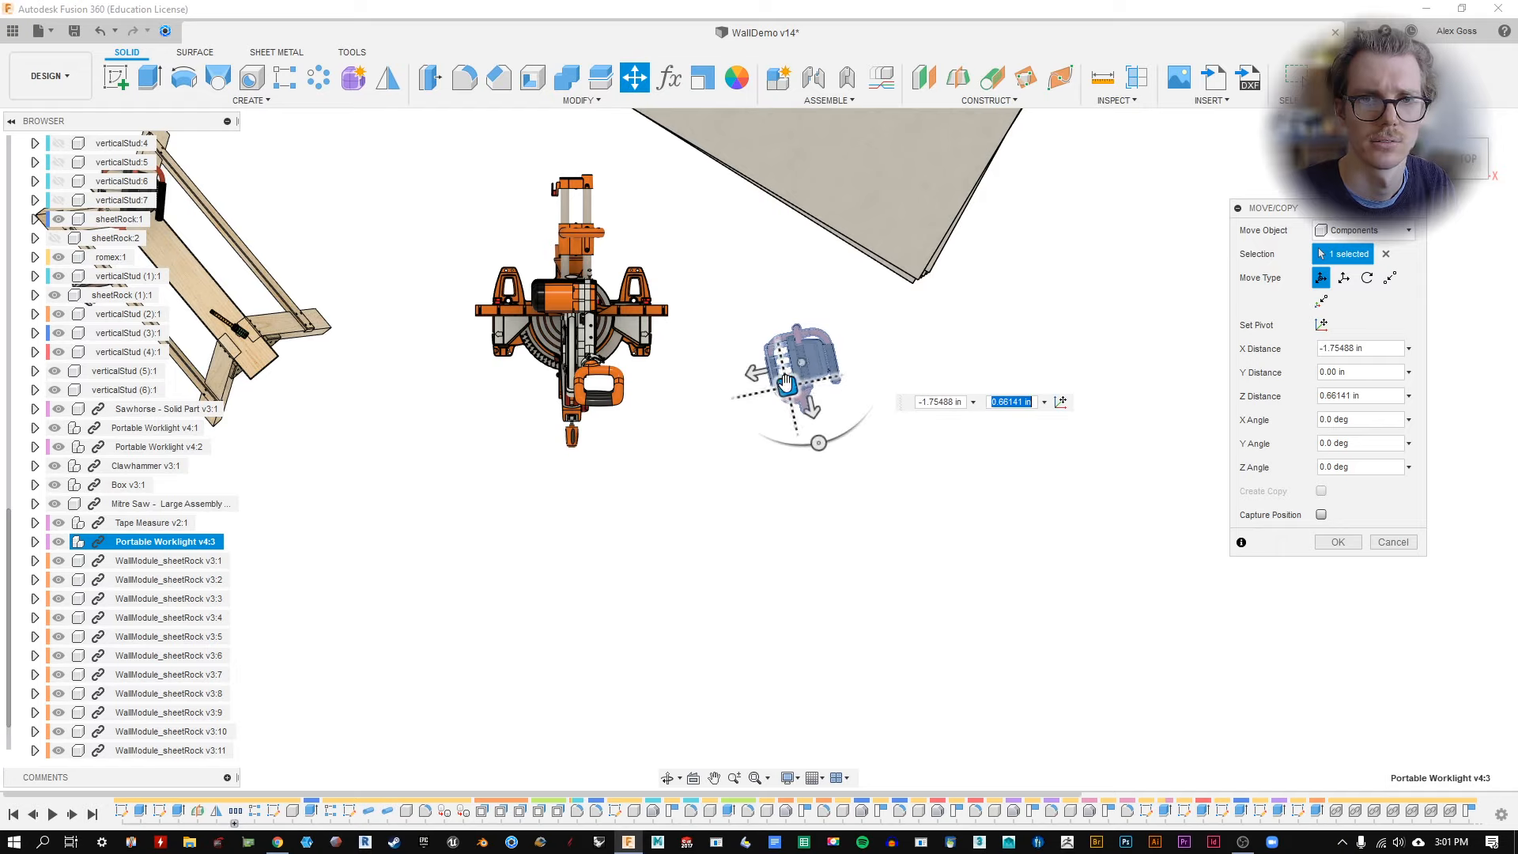
pyautogui.click(1337, 542)
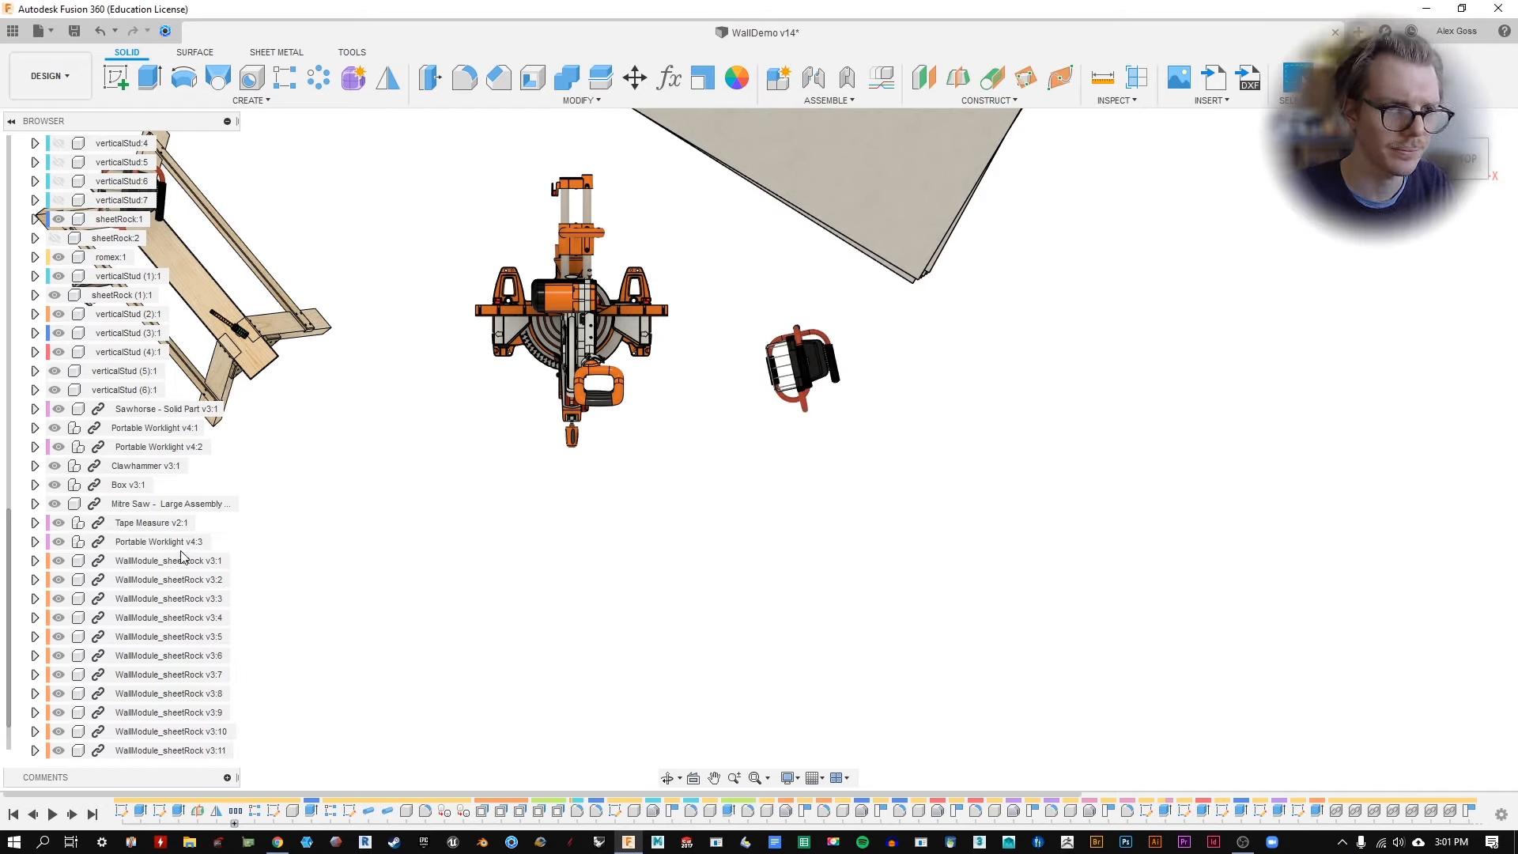
# Switch to the Render workspace and restore the named view Render 4-24.
pyautogui.click(58, 80)
pyautogui.click(72, 151)
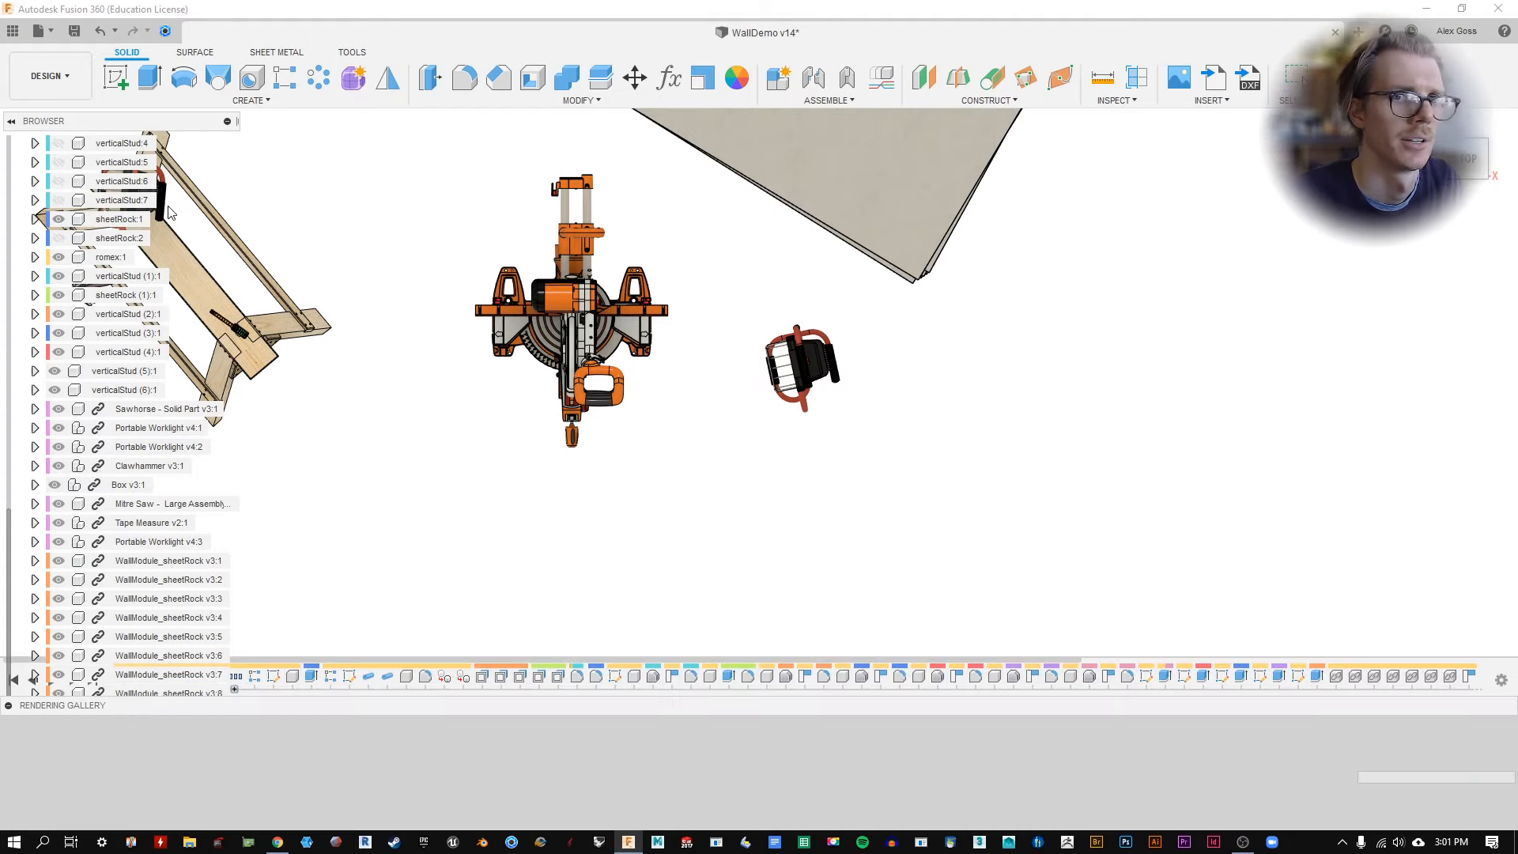
pyautogui.scroll(5, 83, 257)
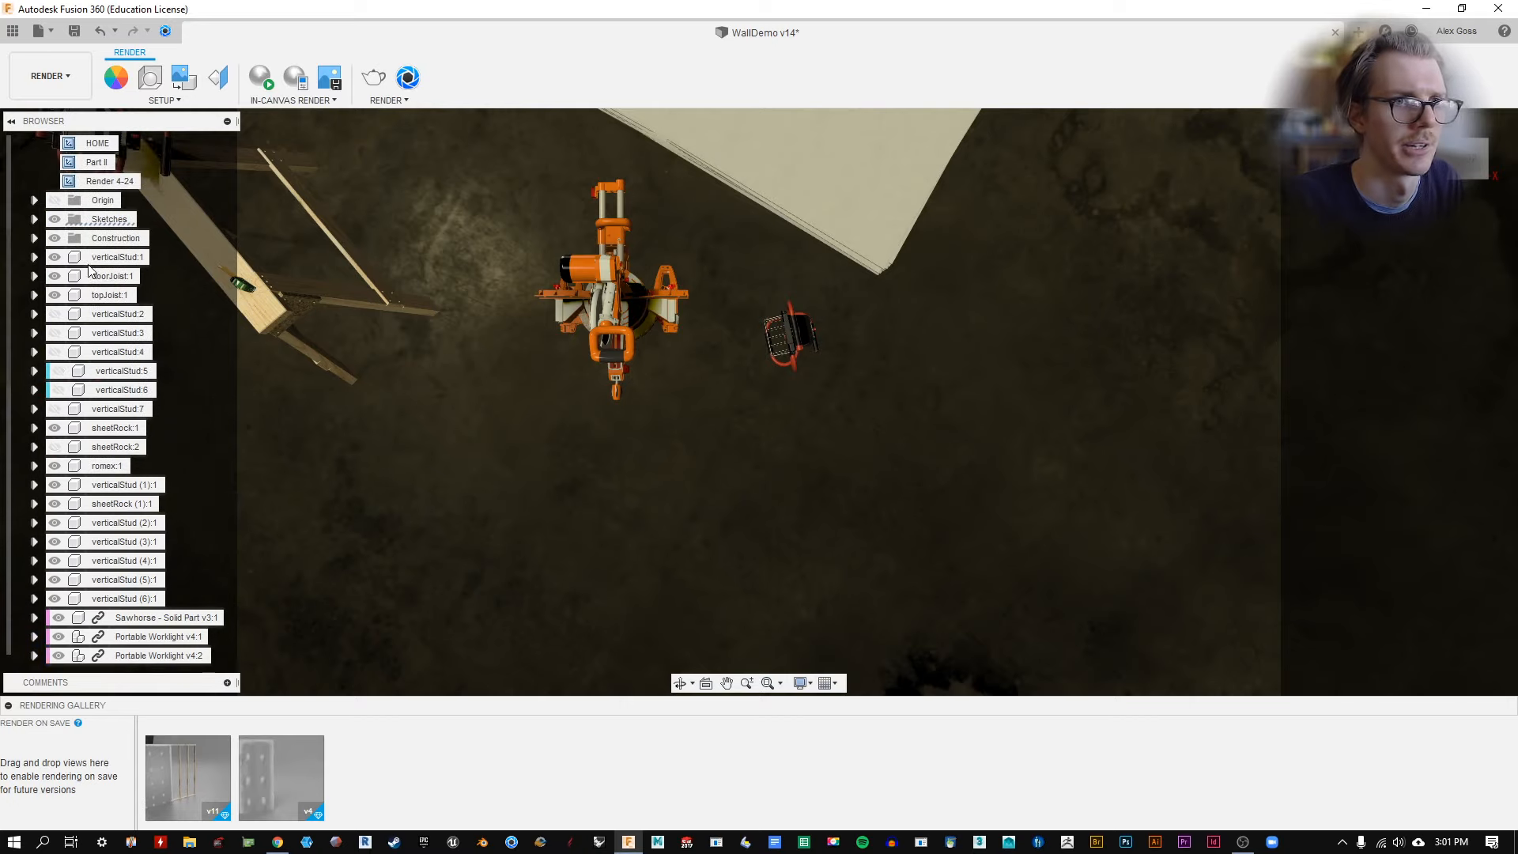
pyautogui.doubleClick(110, 181)
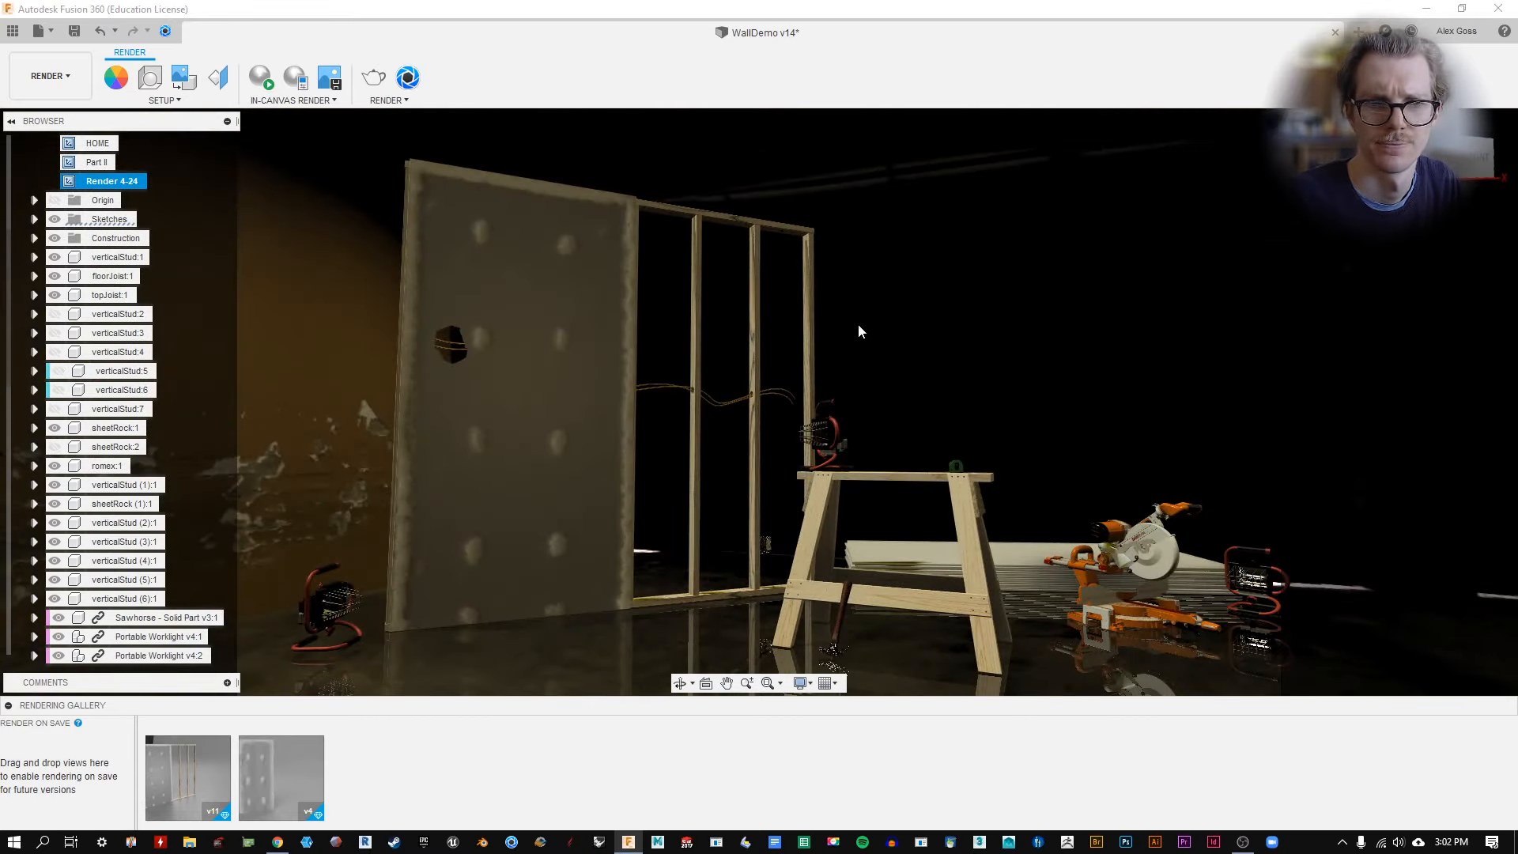
# Shift and tilt the camera slightly to reframe the wall, sawhorse and saw, and update the named view Render 4-24 with this framing.
pyautogui.moveTo(951, 324); pyautogui.dragTo(922, 323, button='middle')
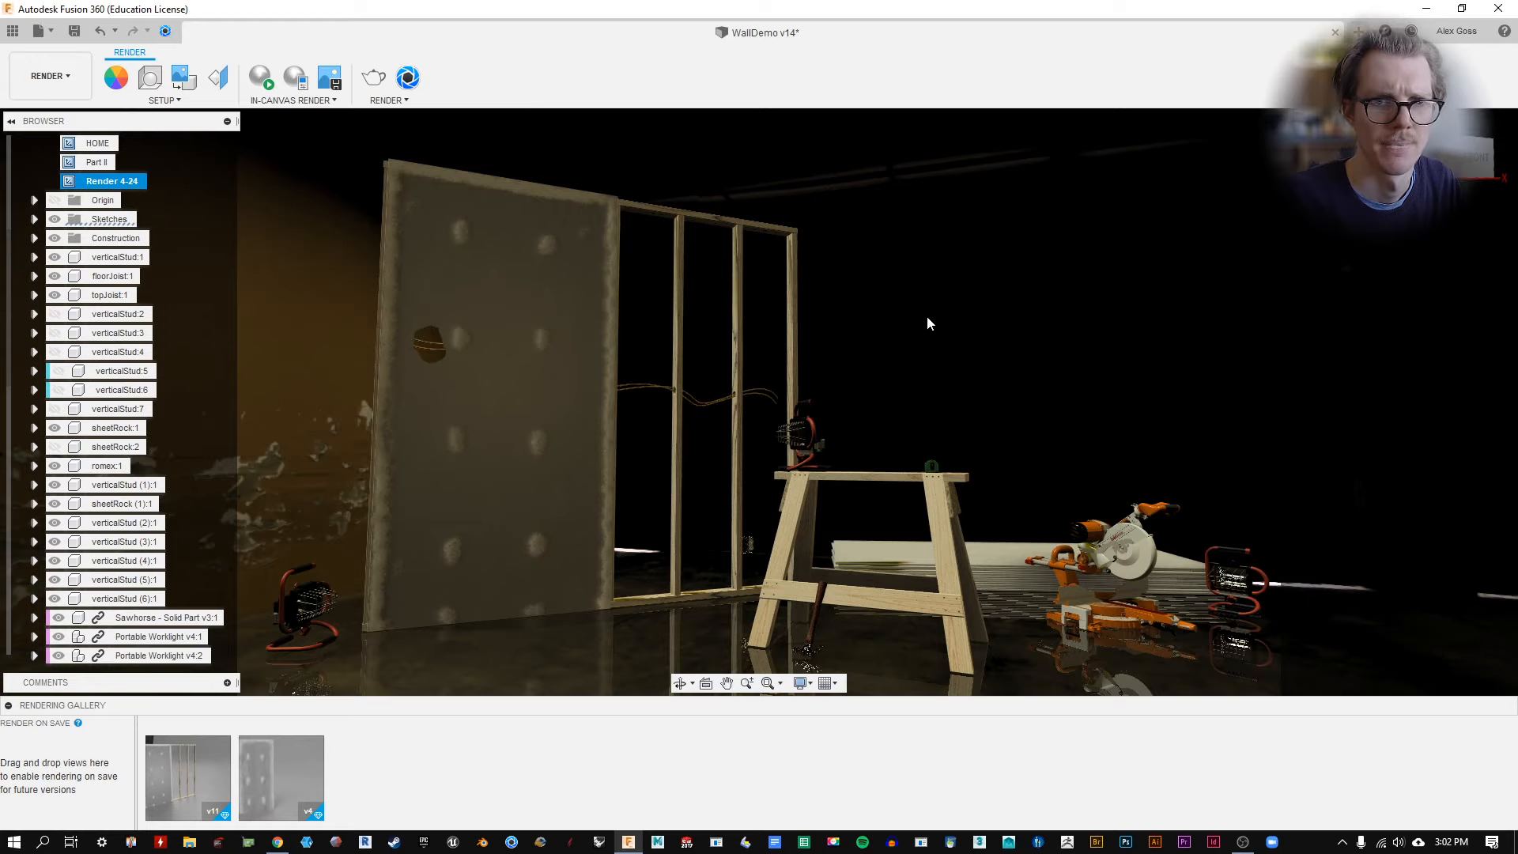
pyautogui.moveTo(926, 317)
pyautogui.keyDown('shift'); pyautogui.mouseDown(button='middle')
pyautogui.moveTo(939, 359)
pyautogui.moveTo(943, 337)
pyautogui.mouseUp(button='middle'); pyautogui.keyUp('shift')
pyautogui.rightClick(133, 180)
pyautogui.click(168, 210)
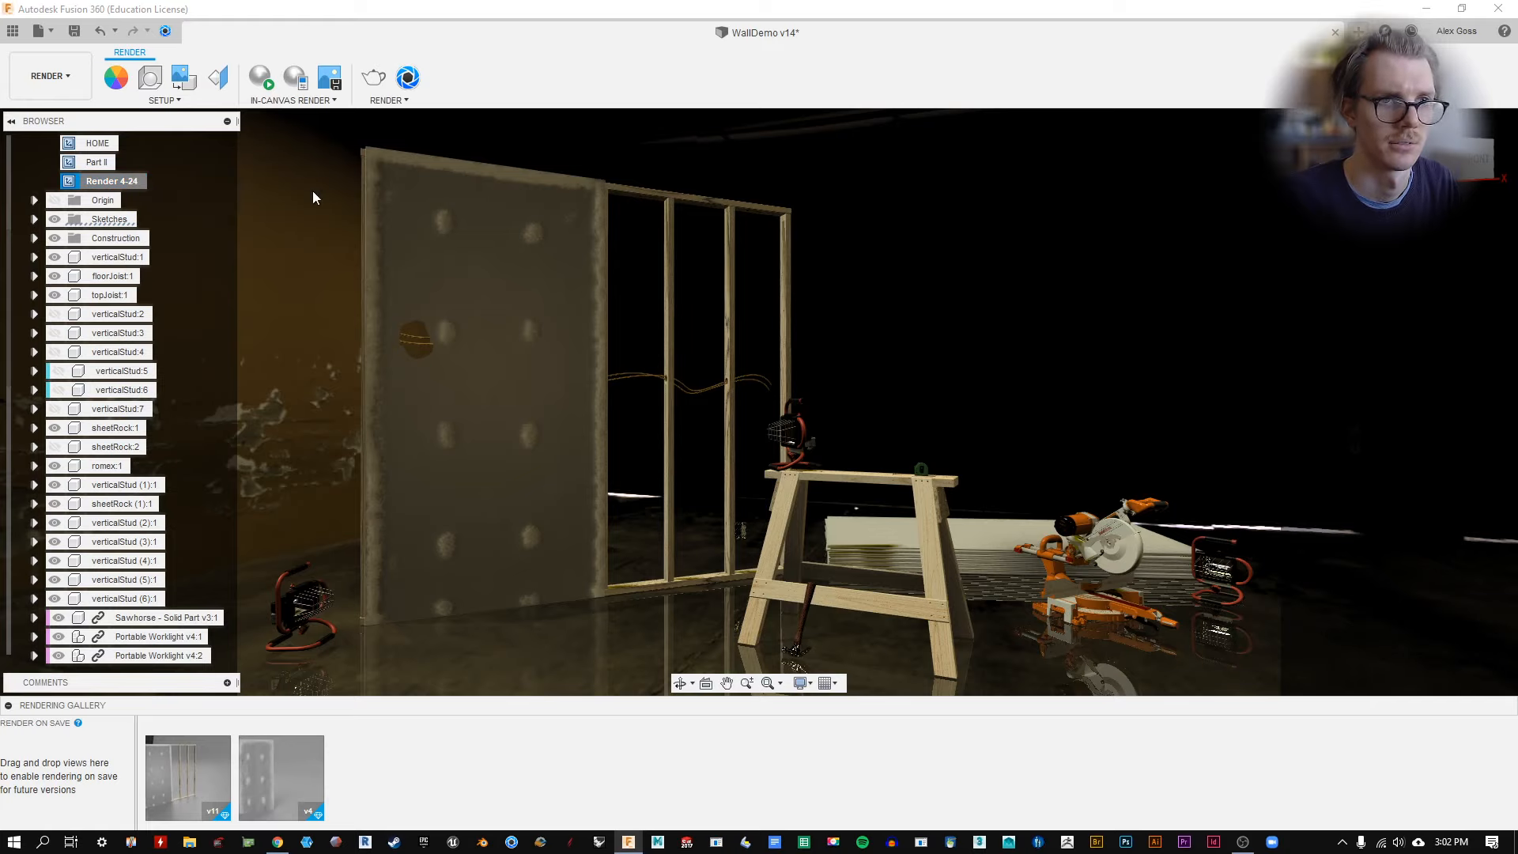
# Start an in-canvas render and fine-tune the camera angle and framing of the wall, sawhorse and mitre saw.
pyautogui.click(261, 77)
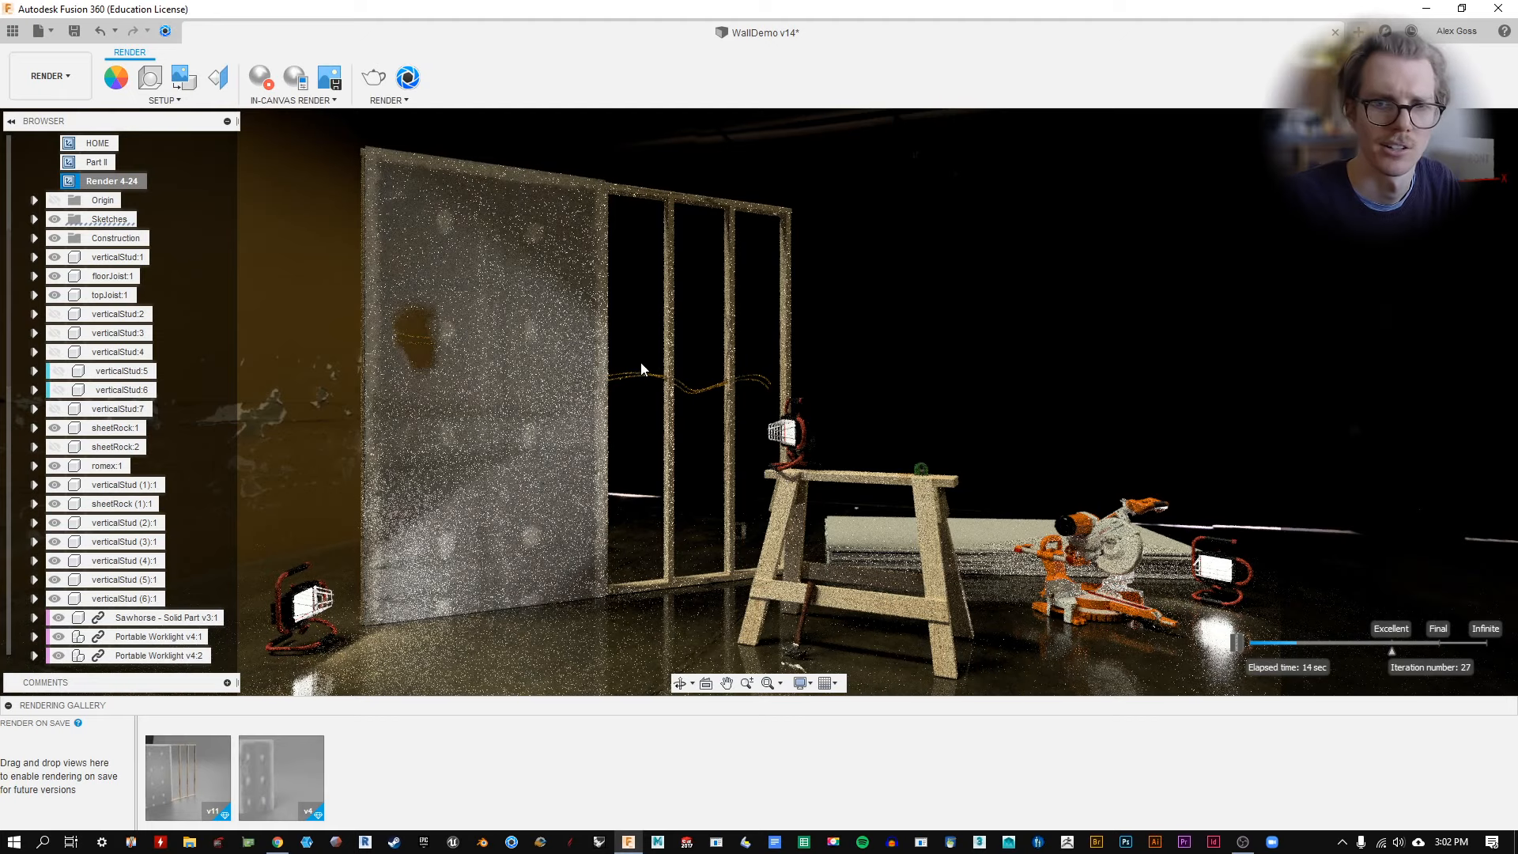
pyautogui.keyDown('shift'); pyautogui.moveTo(699, 332); pyautogui.dragTo(699, 335, button='middle'); pyautogui.keyUp('shift')
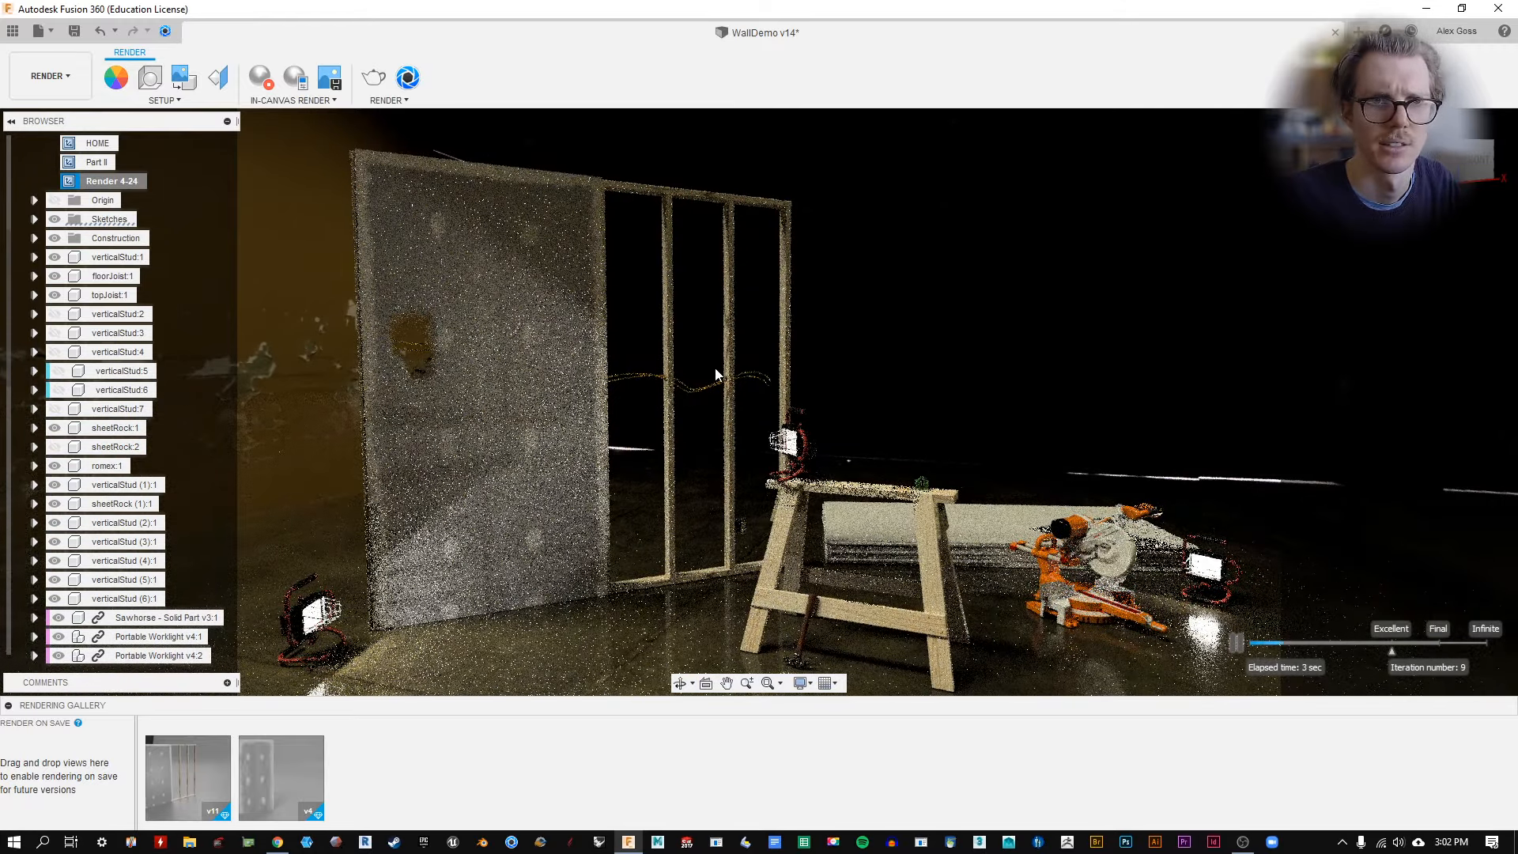
pyautogui.moveTo(715, 379); pyautogui.dragTo(714, 363, button='middle')
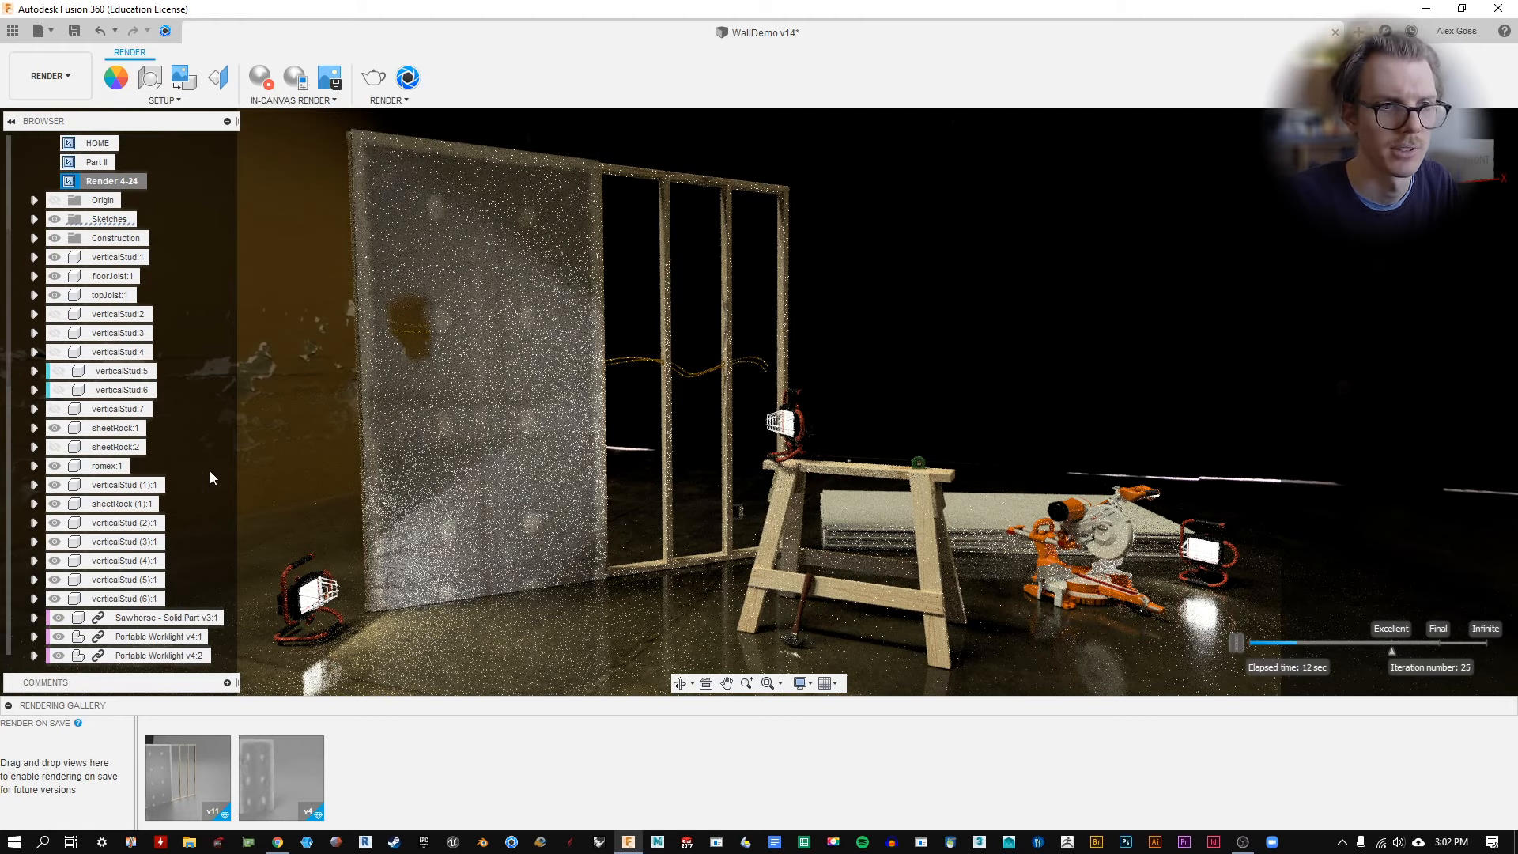
# Hide Portable Worklight v4:1, v4:2 and v4:3 to compare the in-canvas render without their light.
pyautogui.scroll(-3, 118, 585)
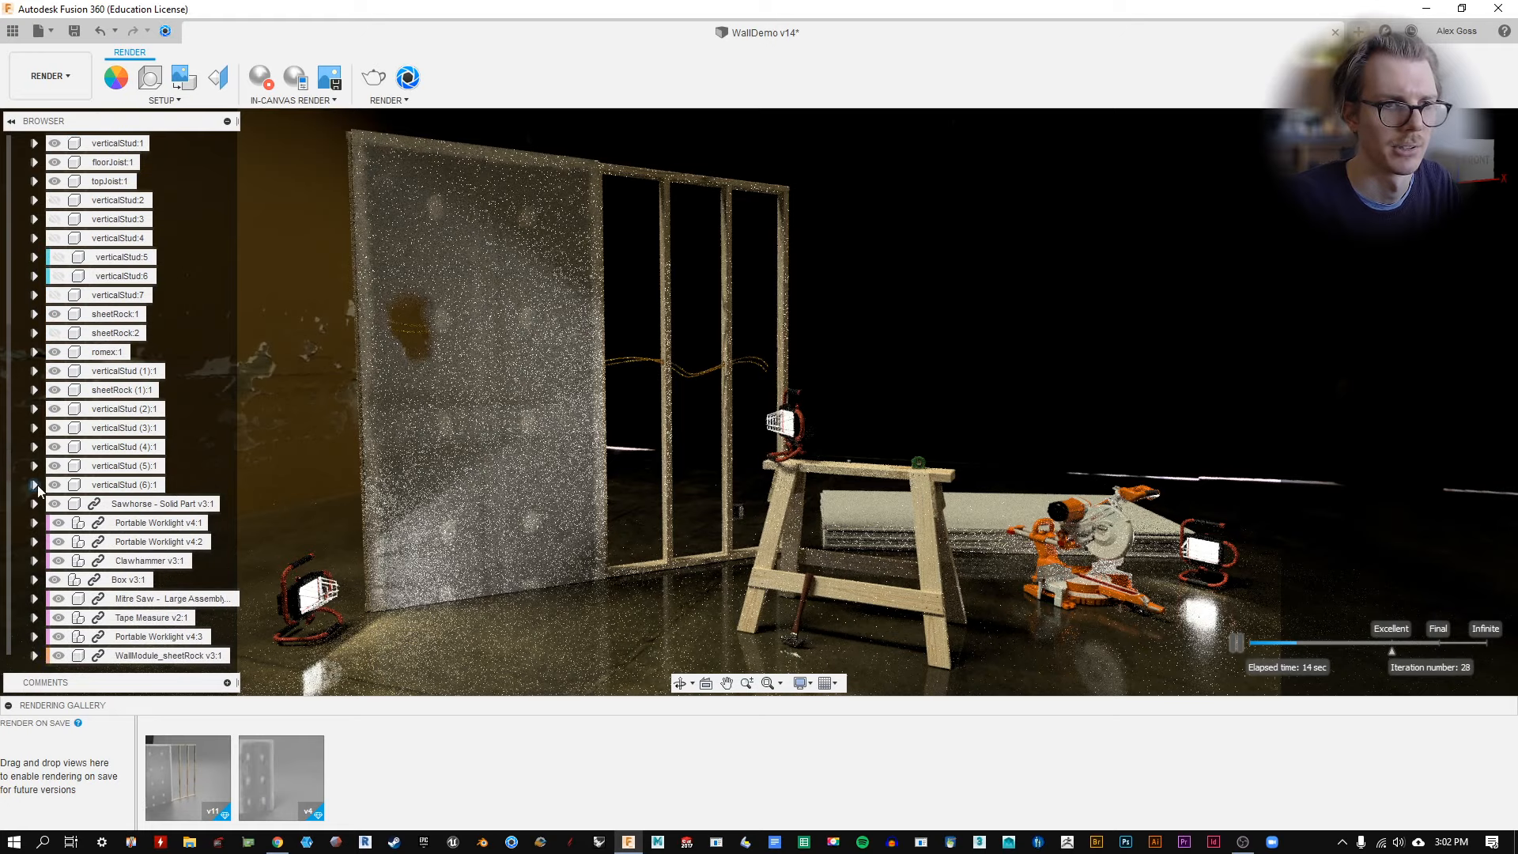
pyautogui.click(55, 523)
pyautogui.click(57, 541)
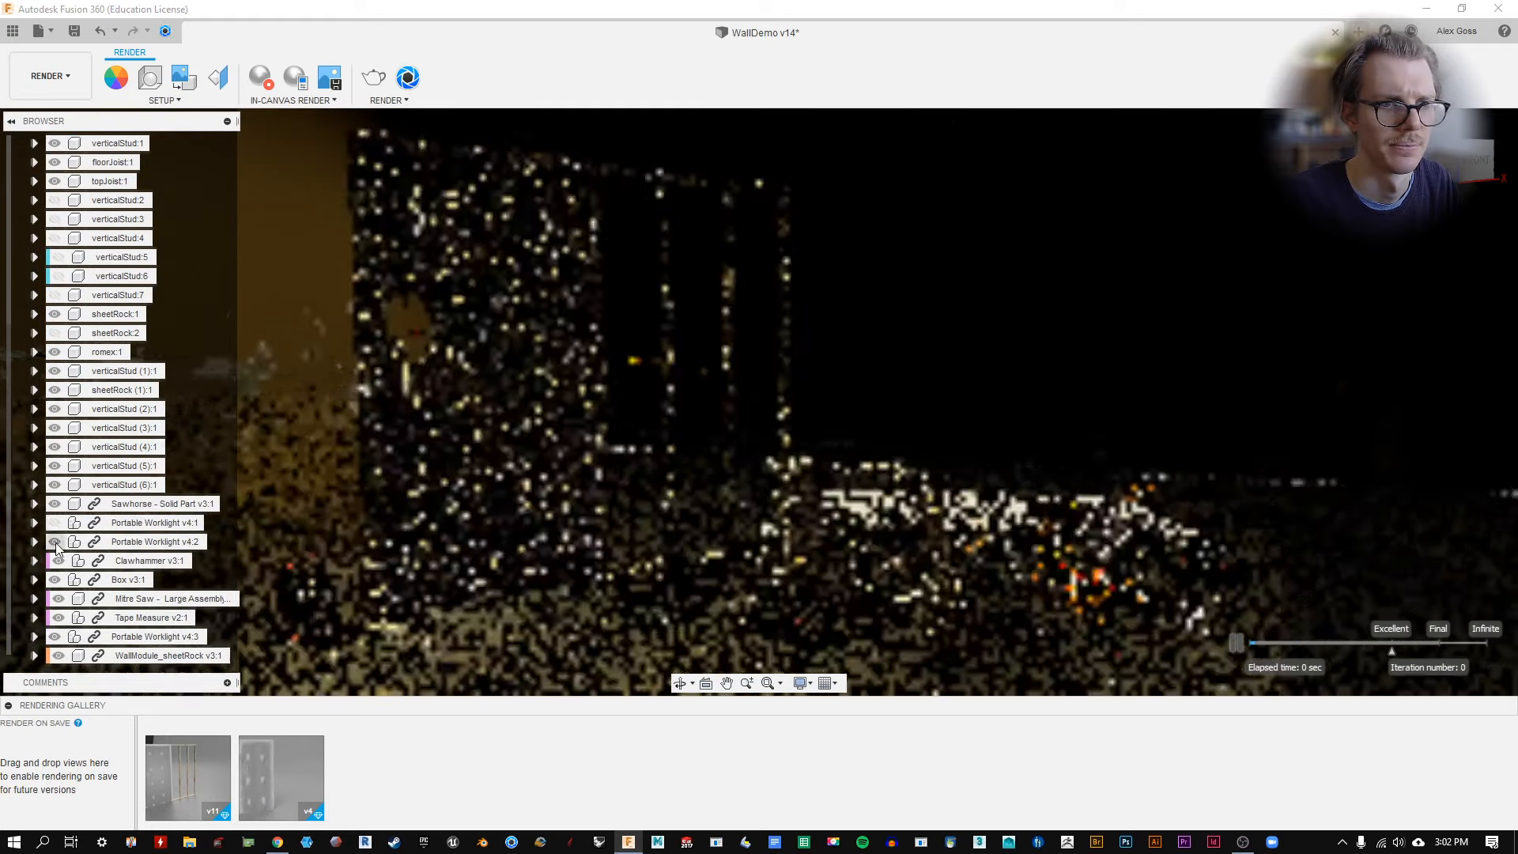
pyautogui.click(55, 637)
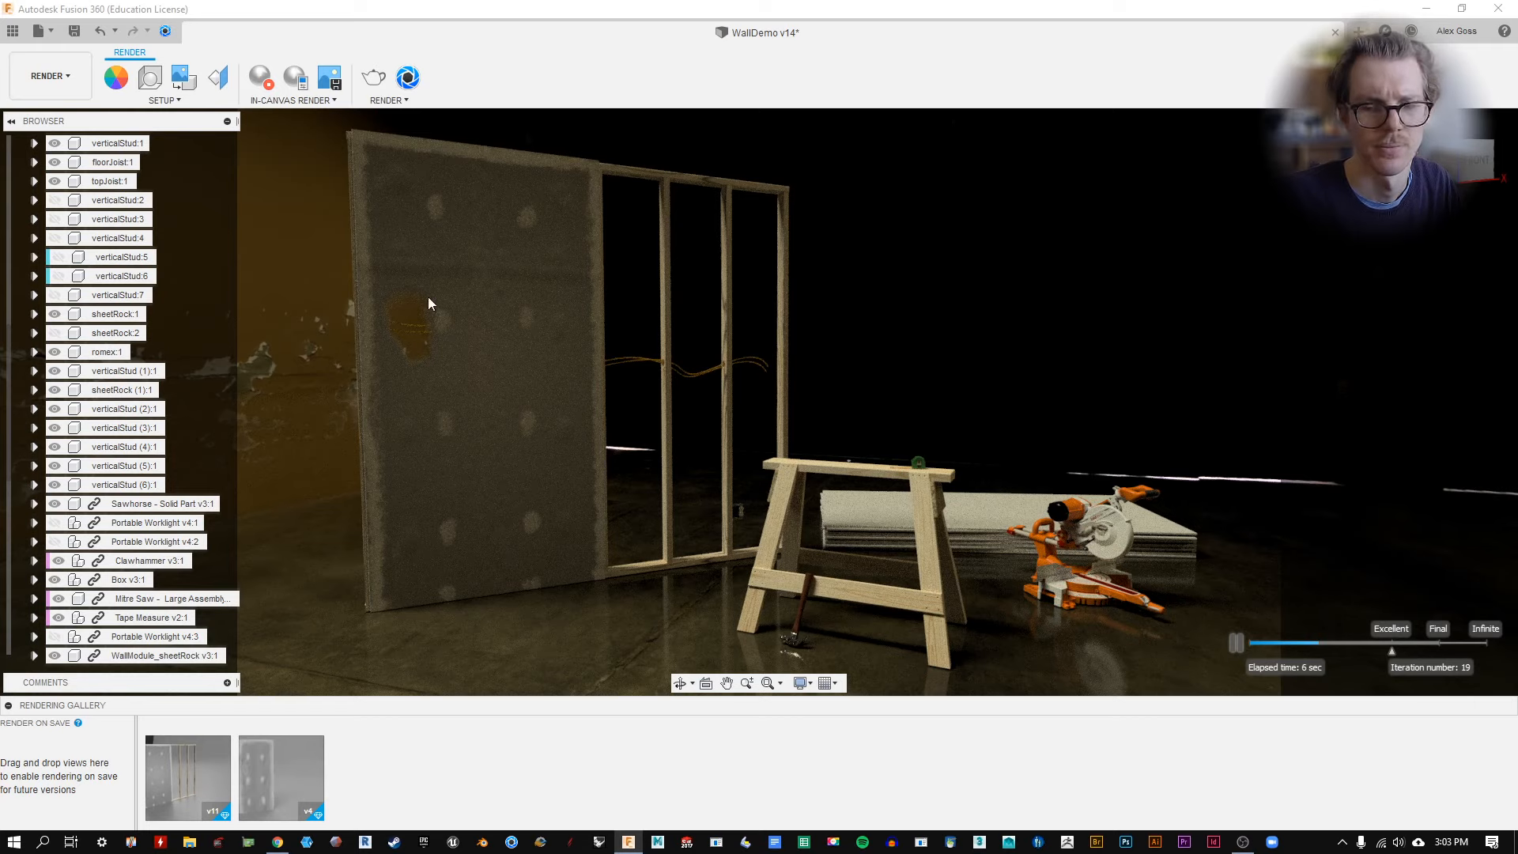
# Show the worklights one at a time in the in-canvas render, in the order v4:3, v4:2 and v4:1.
pyautogui.click(55, 642)
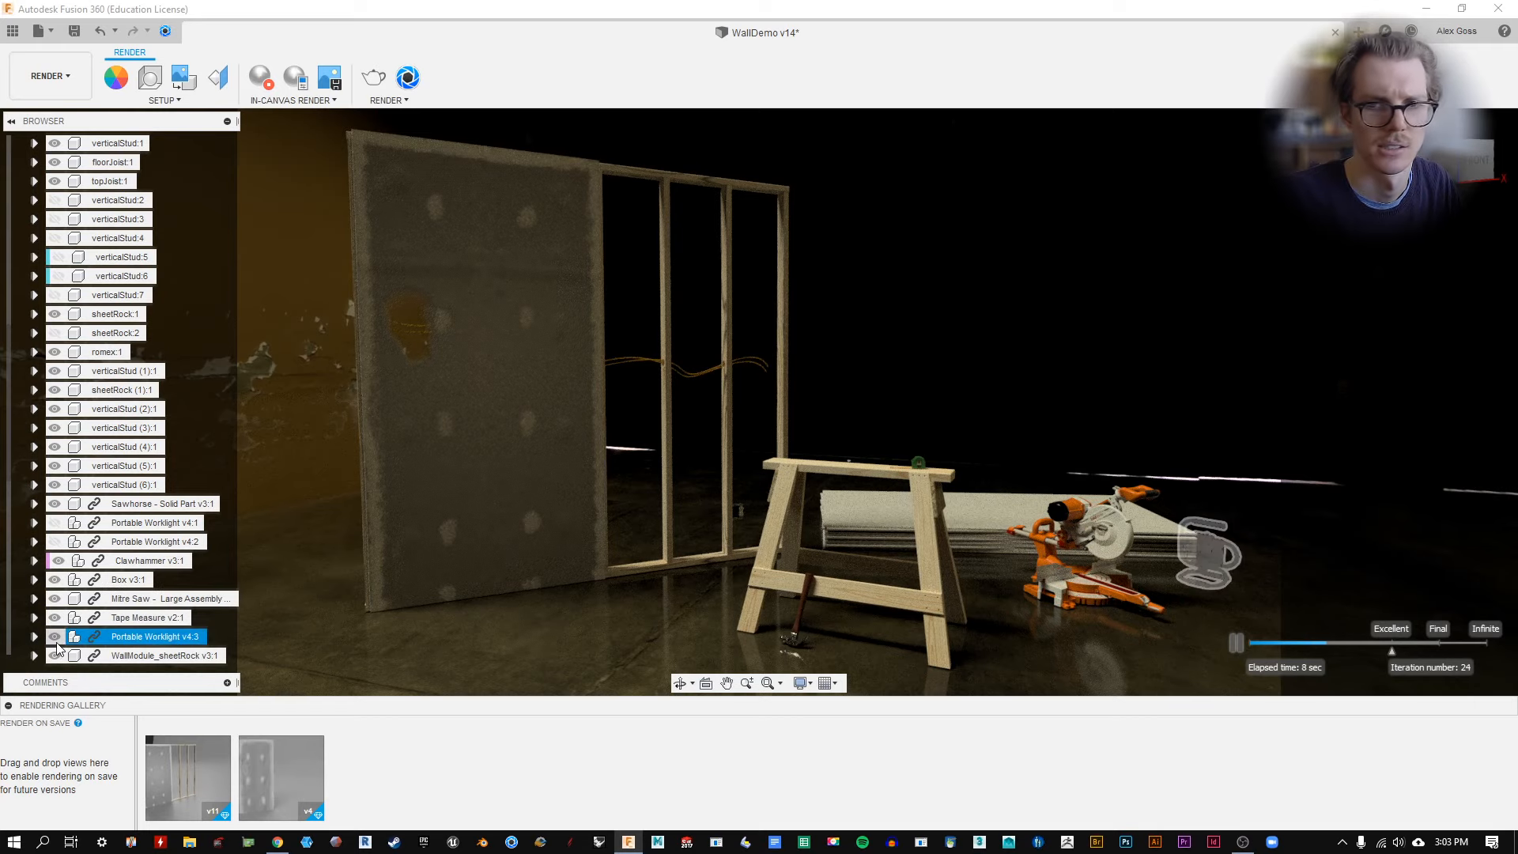
pyautogui.click(55, 638)
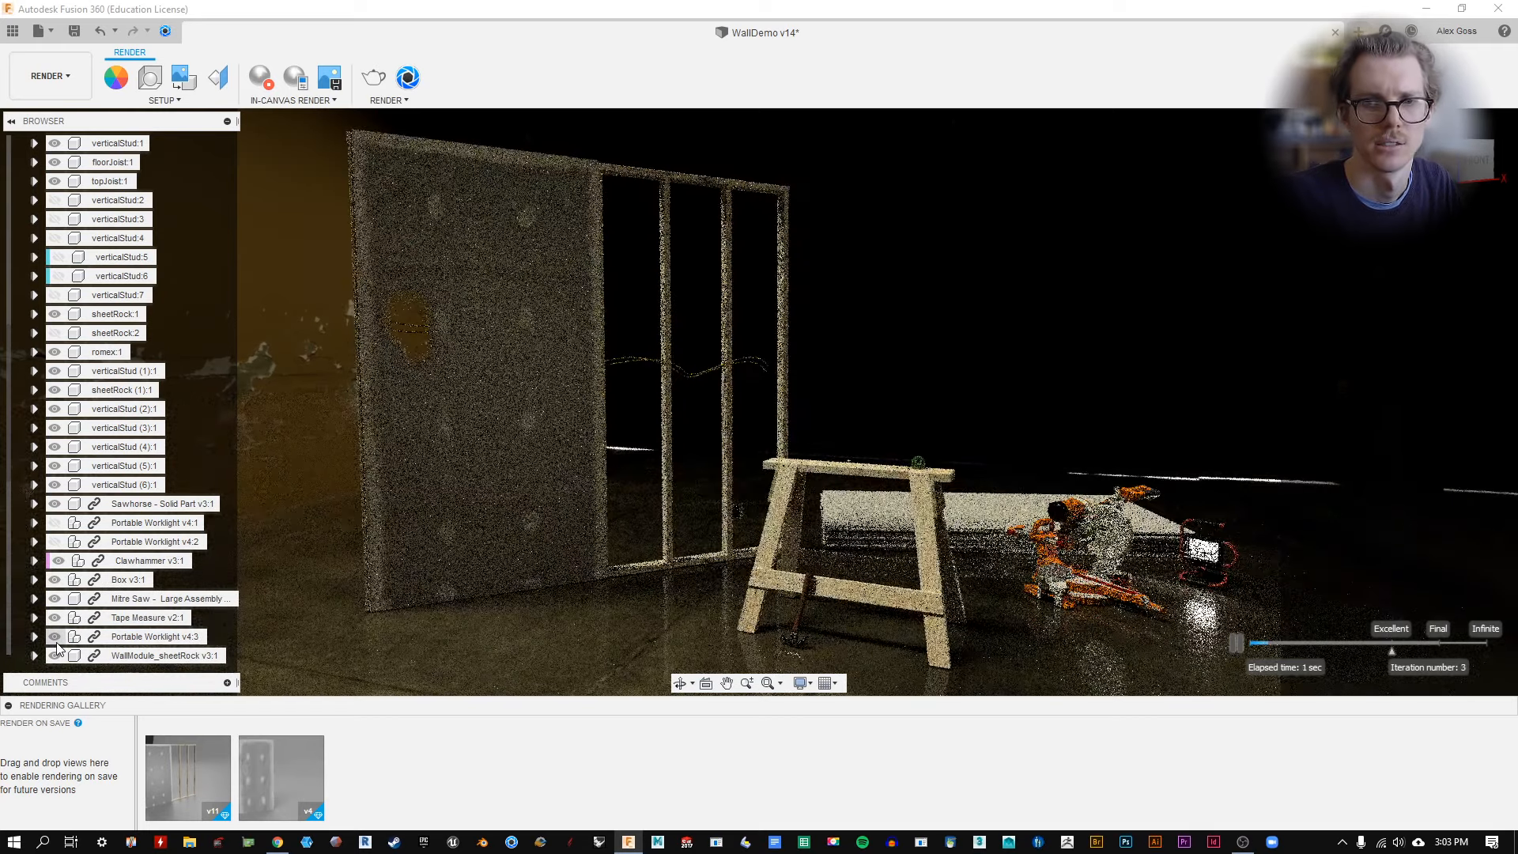
pyautogui.click(57, 542)
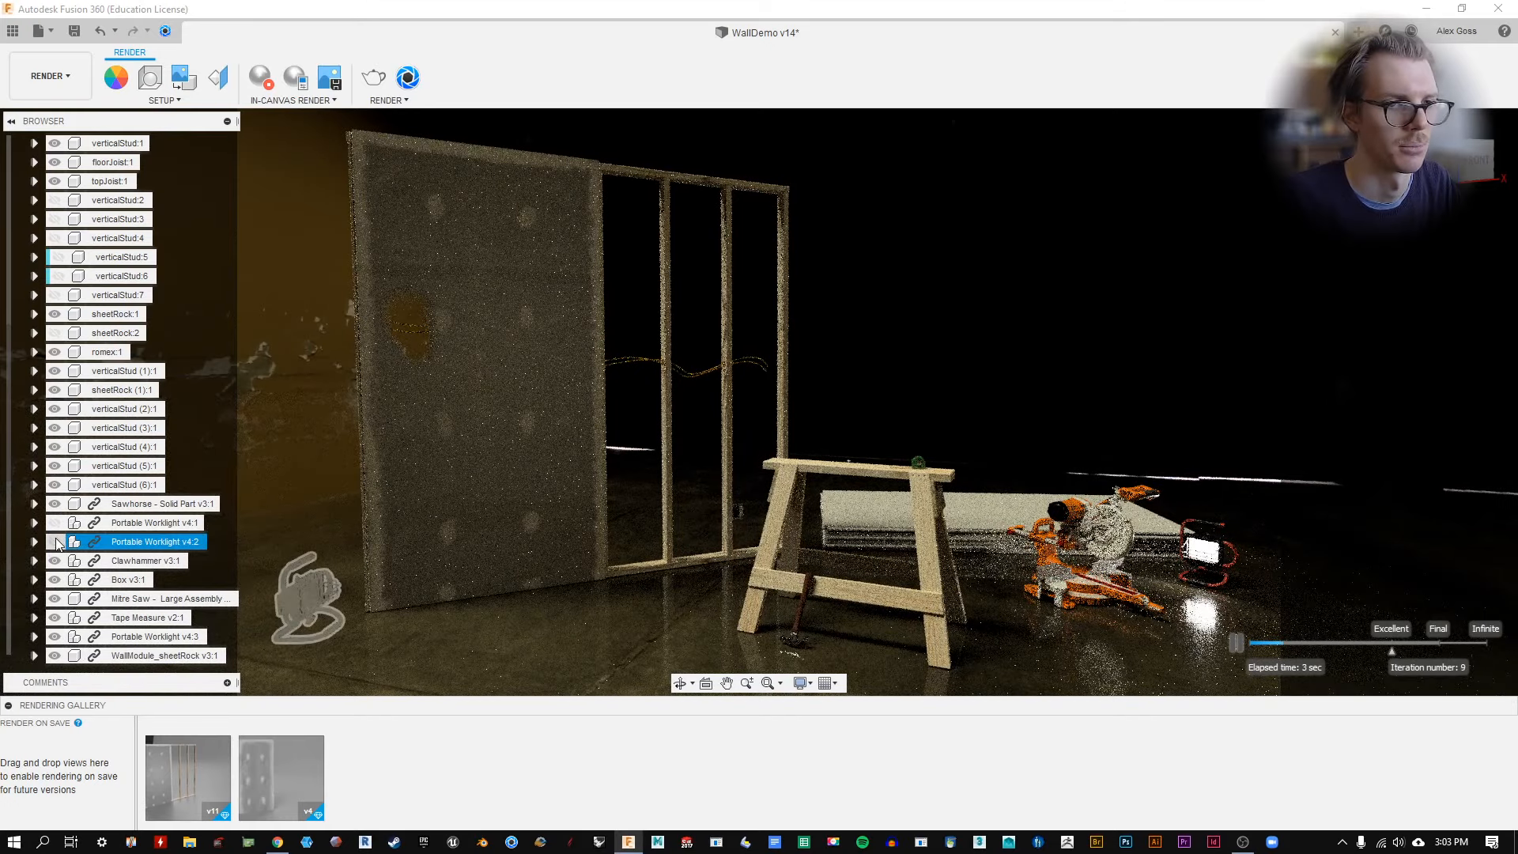
pyautogui.click(56, 539)
pyautogui.click(56, 526)
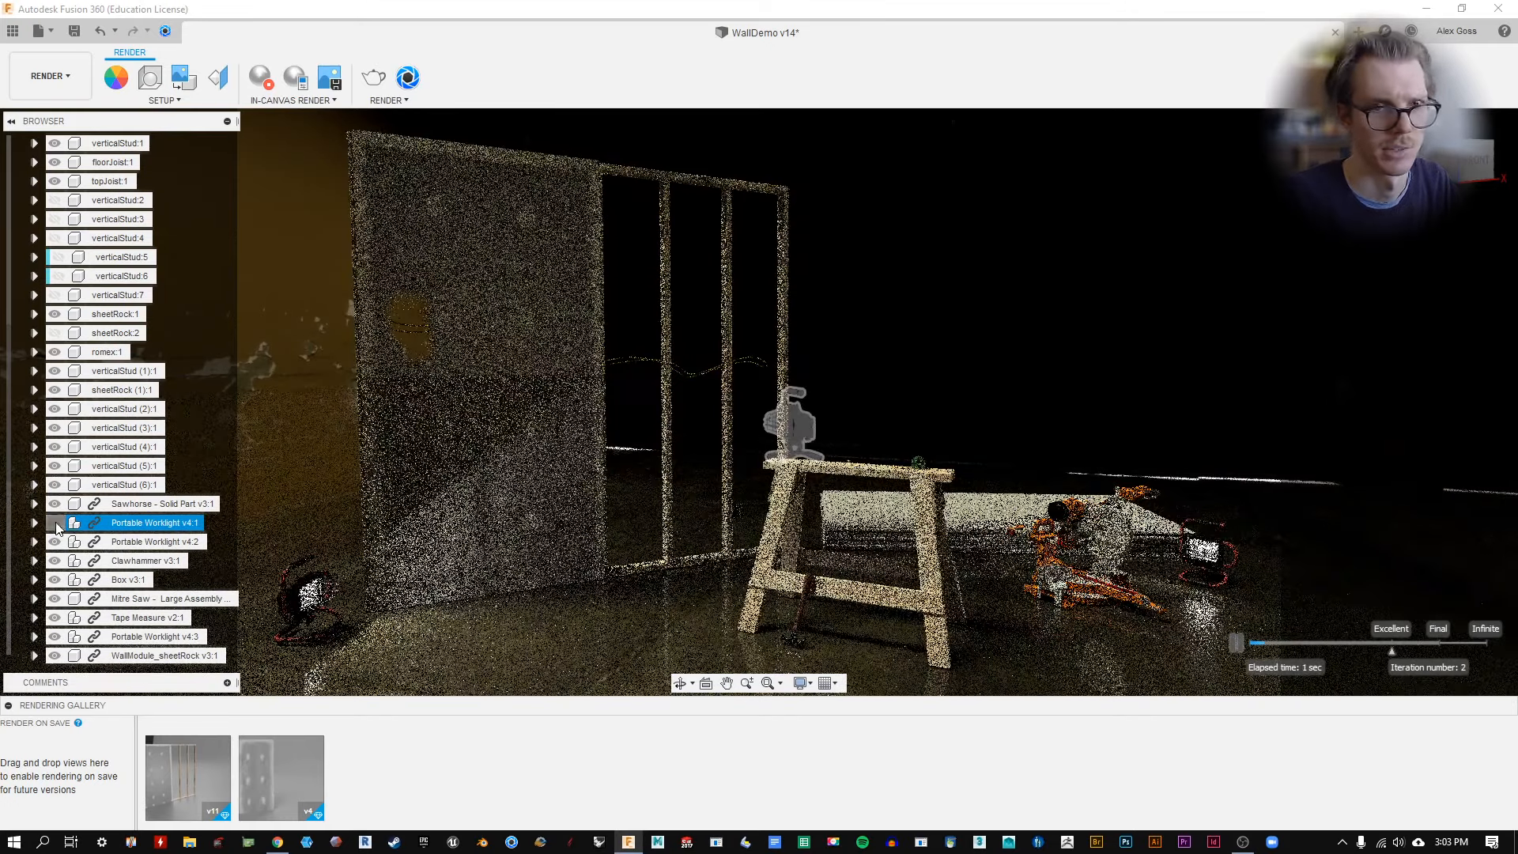
pyautogui.click(56, 525)
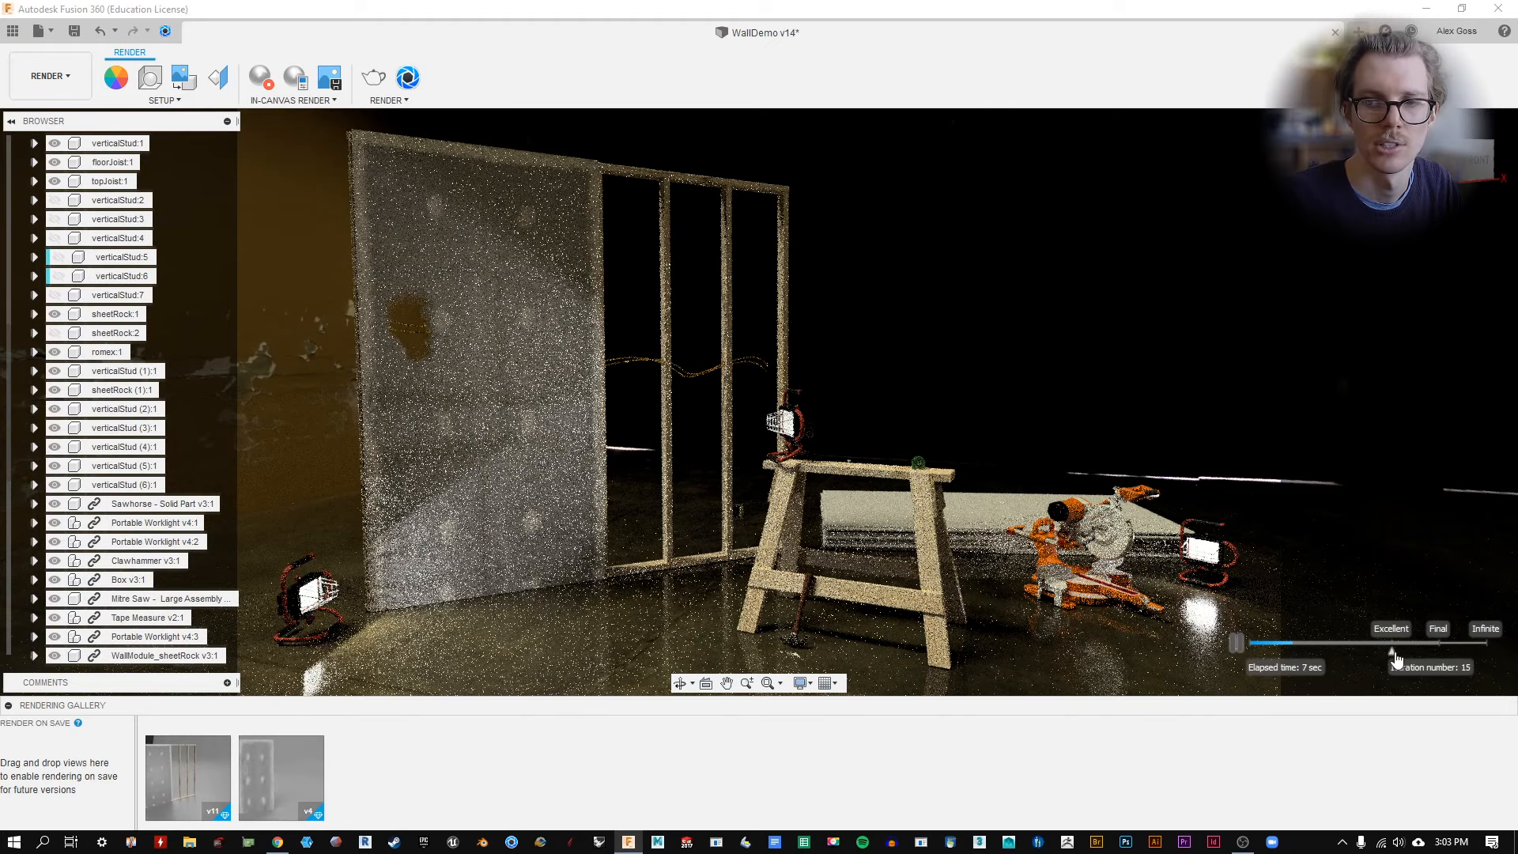
# Stop the in-canvas render, keeping its quality target at Excellent, and save the design as a new version.
pyautogui.moveTo(1391, 650); pyautogui.dragTo(1285, 650)
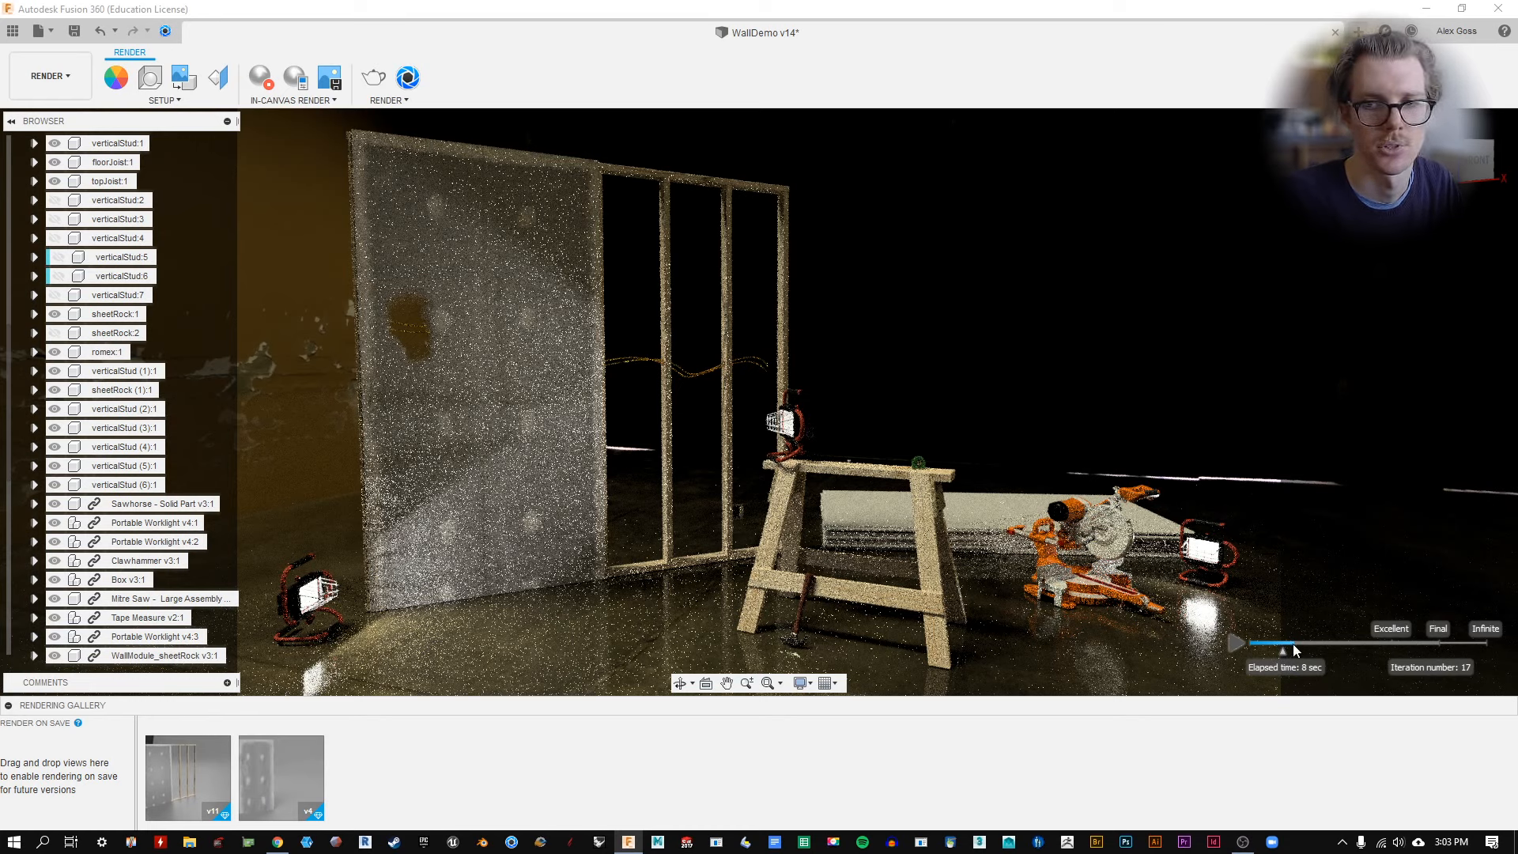
pyautogui.moveTo(1377, 657); pyautogui.dragTo(1392, 652)
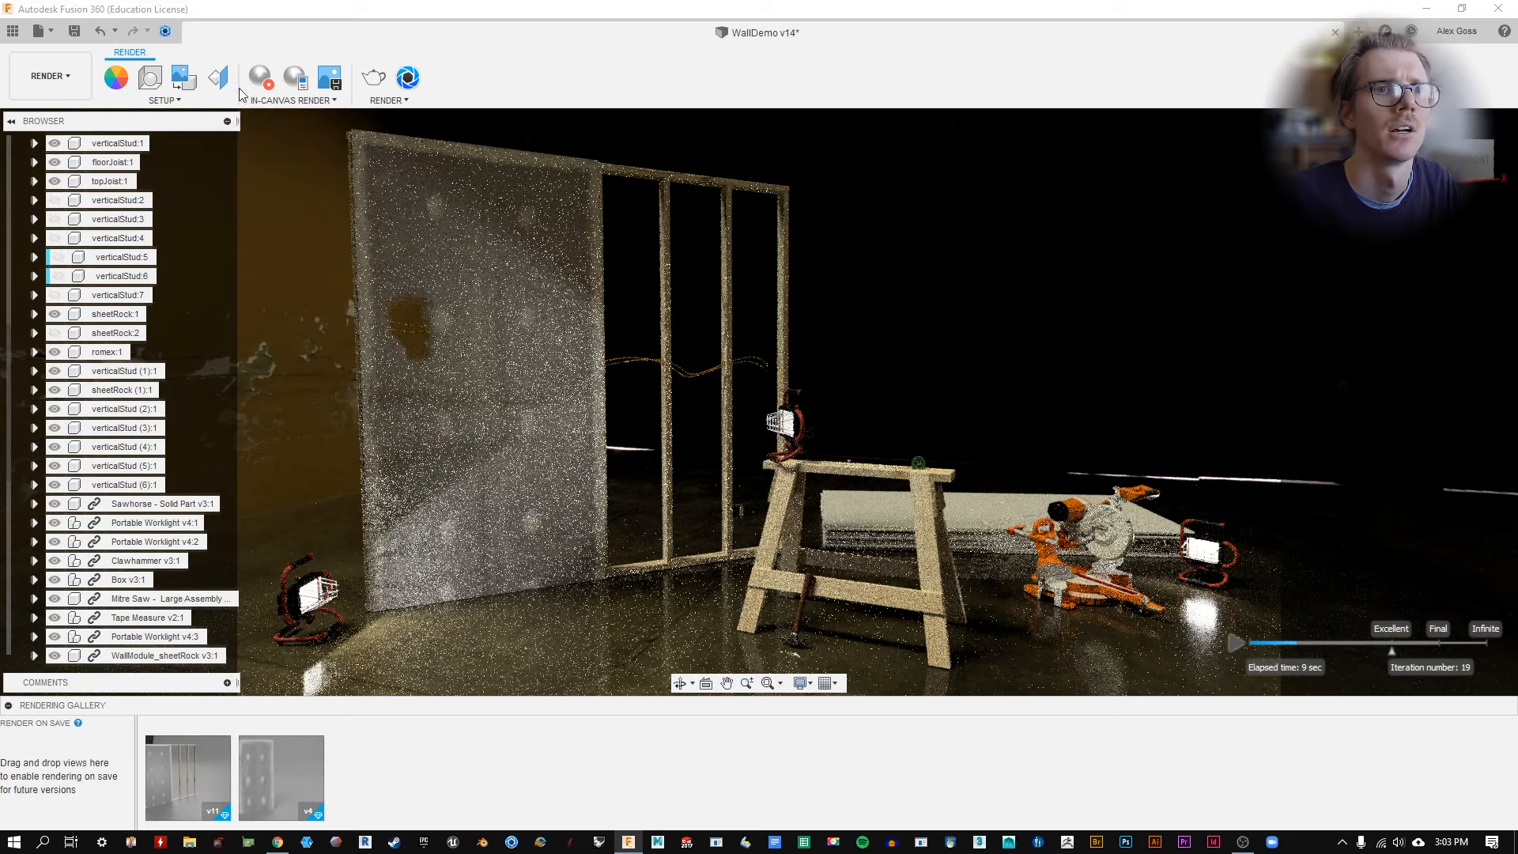
pyautogui.click(262, 79)
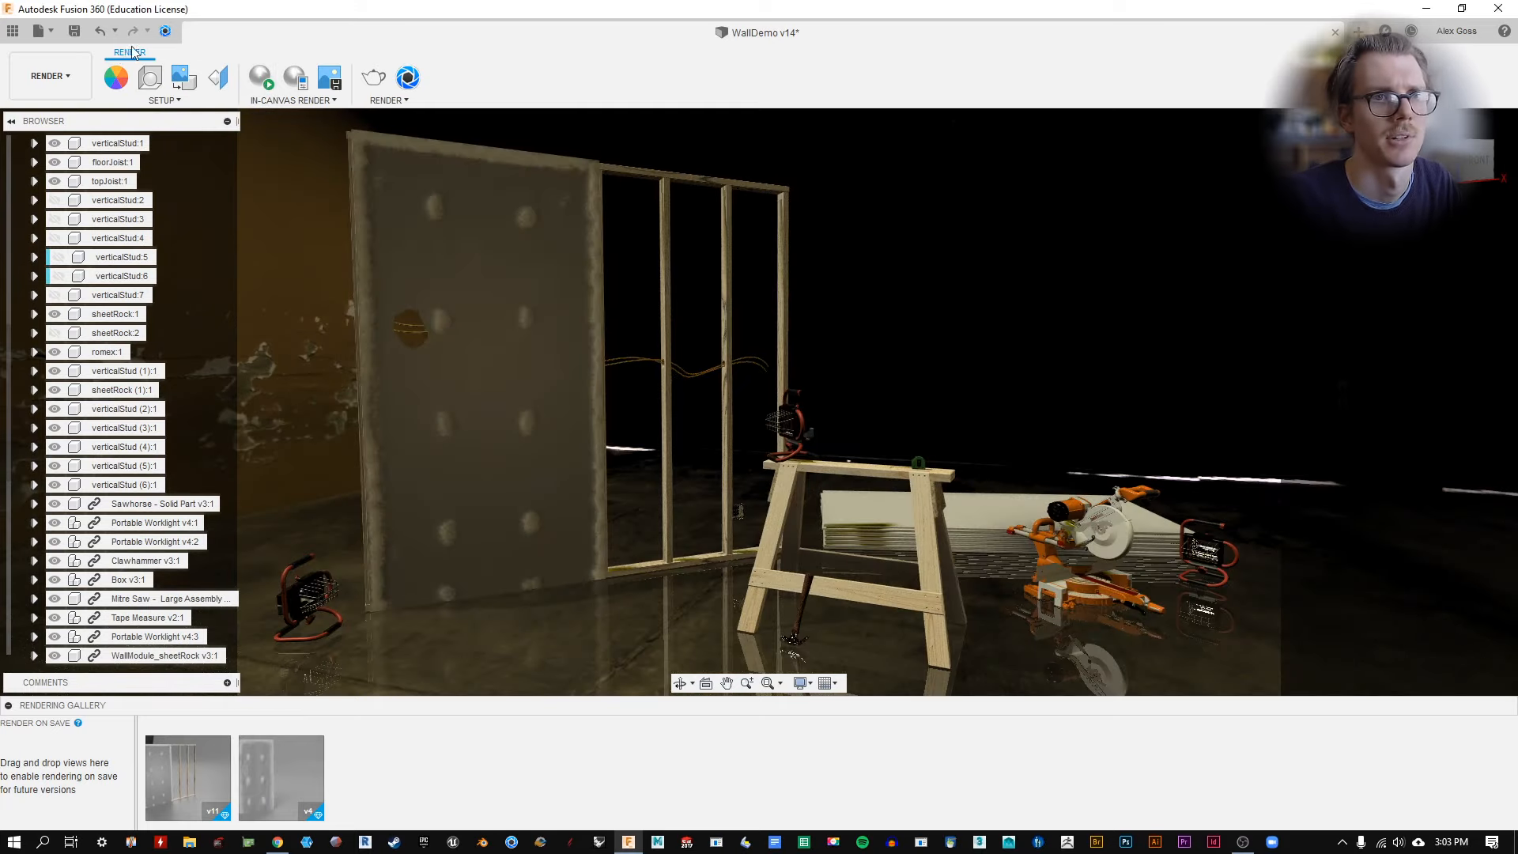
pyautogui.hotkey('ctrl', 's')
pyautogui.click(752, 438)
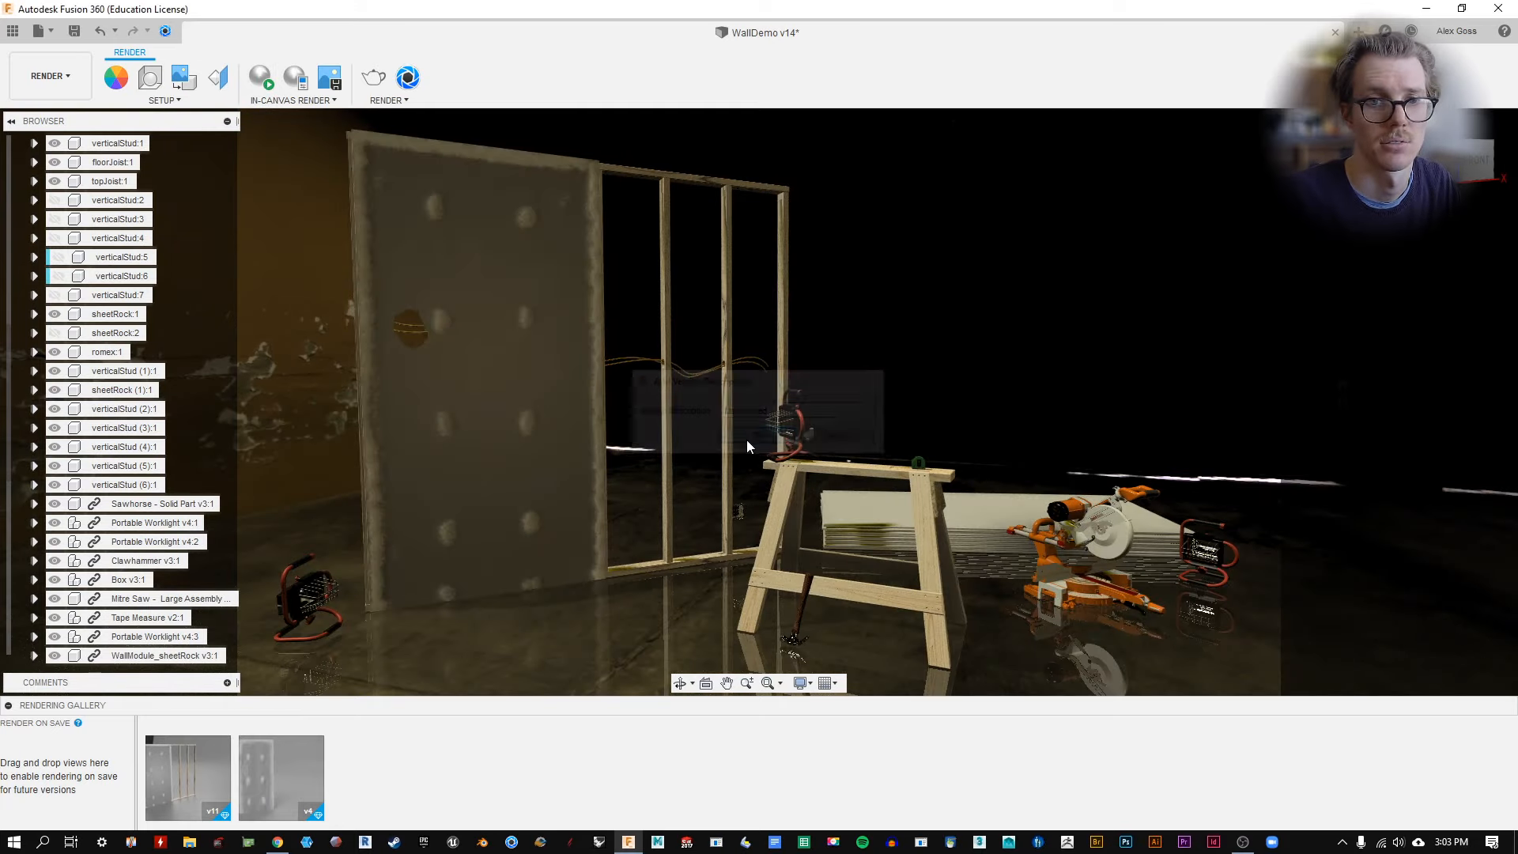
# Open the settings for the final render and set the image width to 1920 px at 16:9 Widescreen.
pyautogui.click(372, 81)
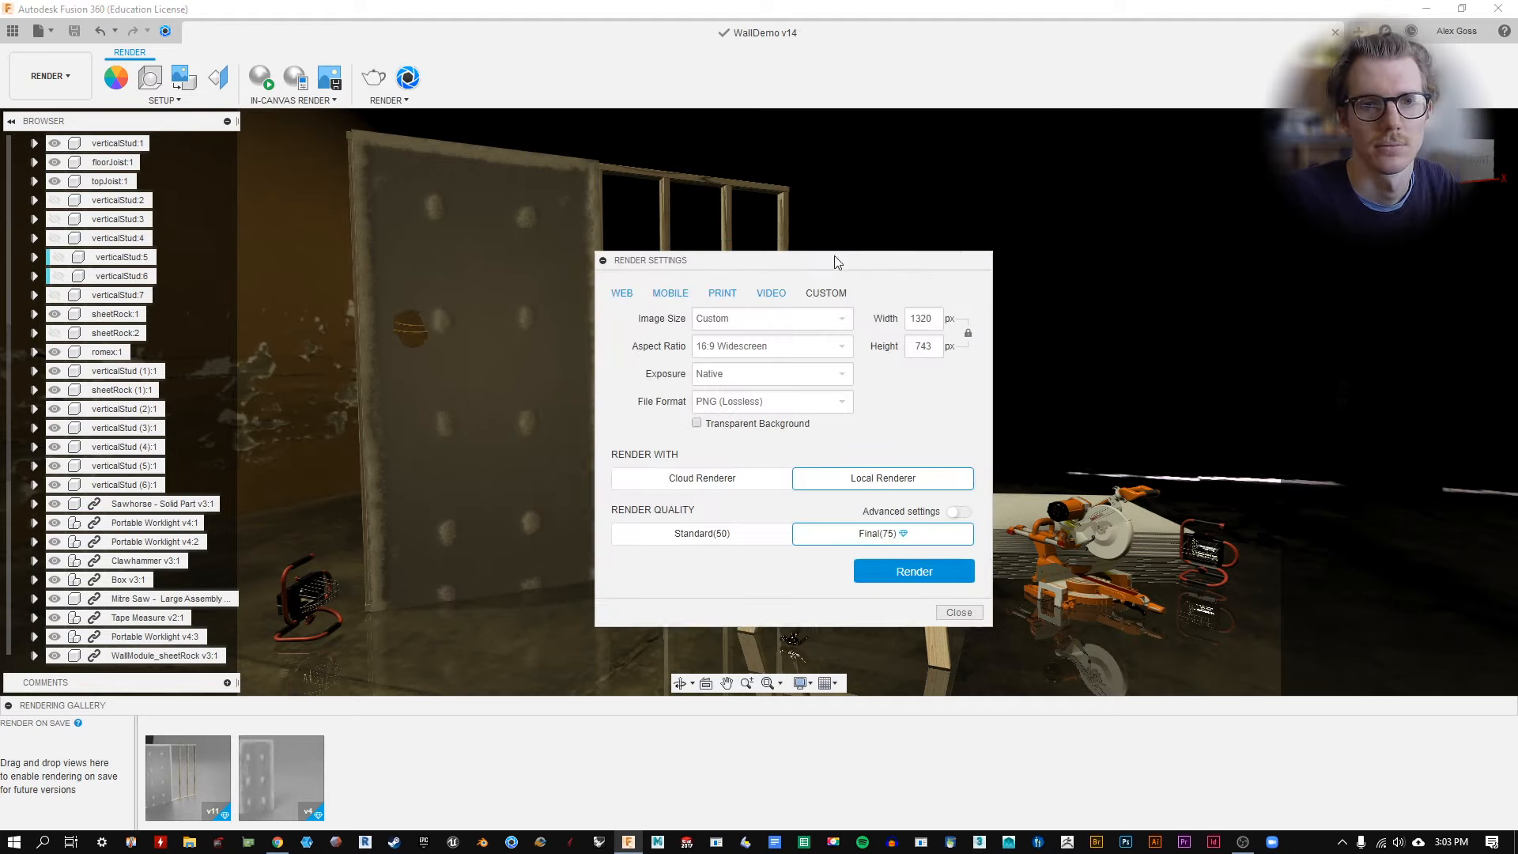
pyautogui.moveTo(837, 261); pyautogui.dragTo(971, 168)
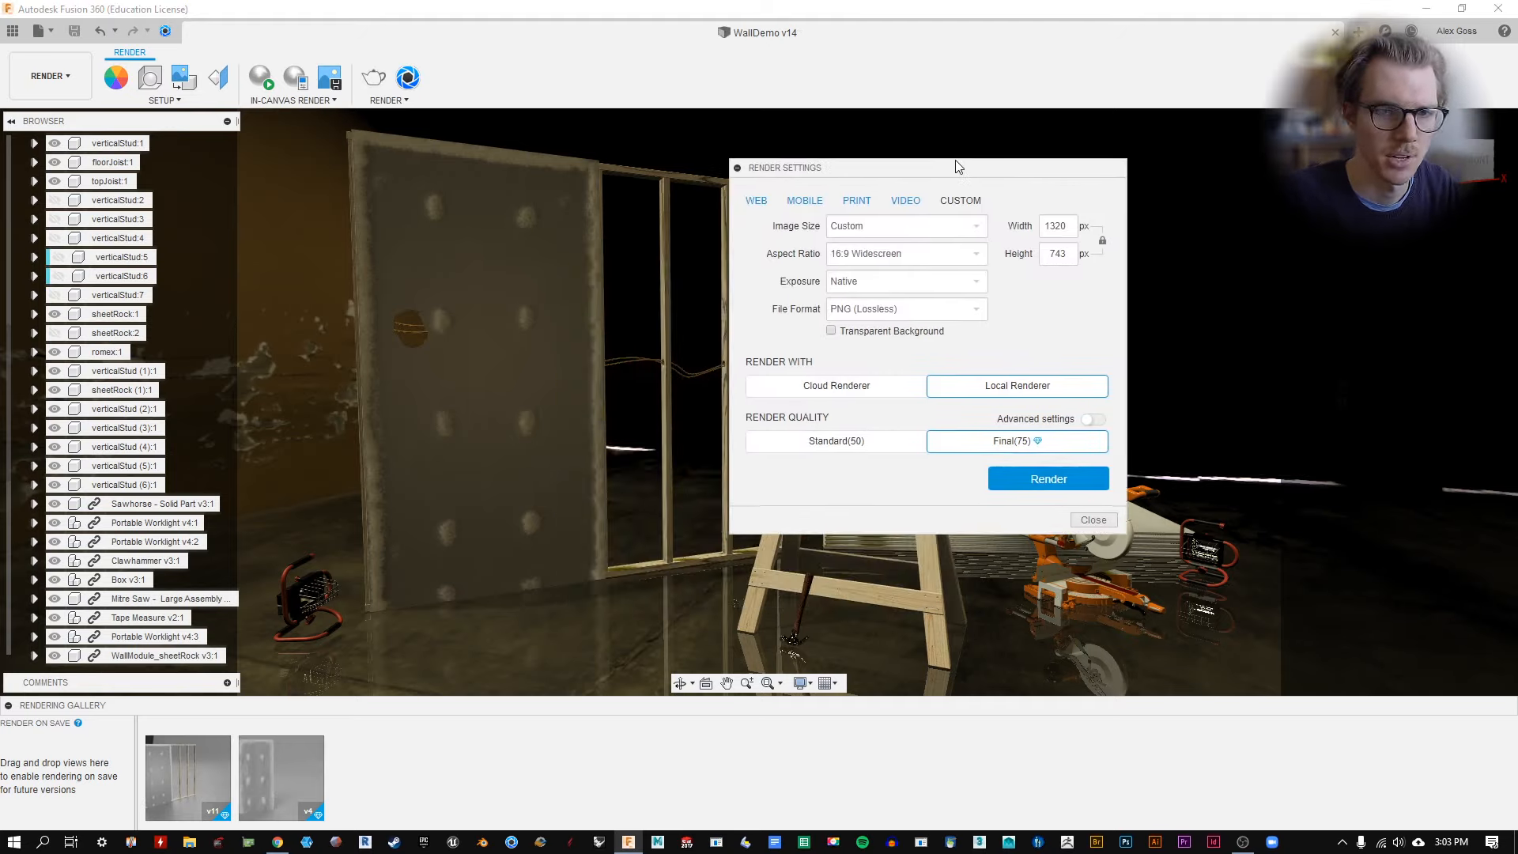
pyautogui.click(903, 384)
pyautogui.click(1003, 348)
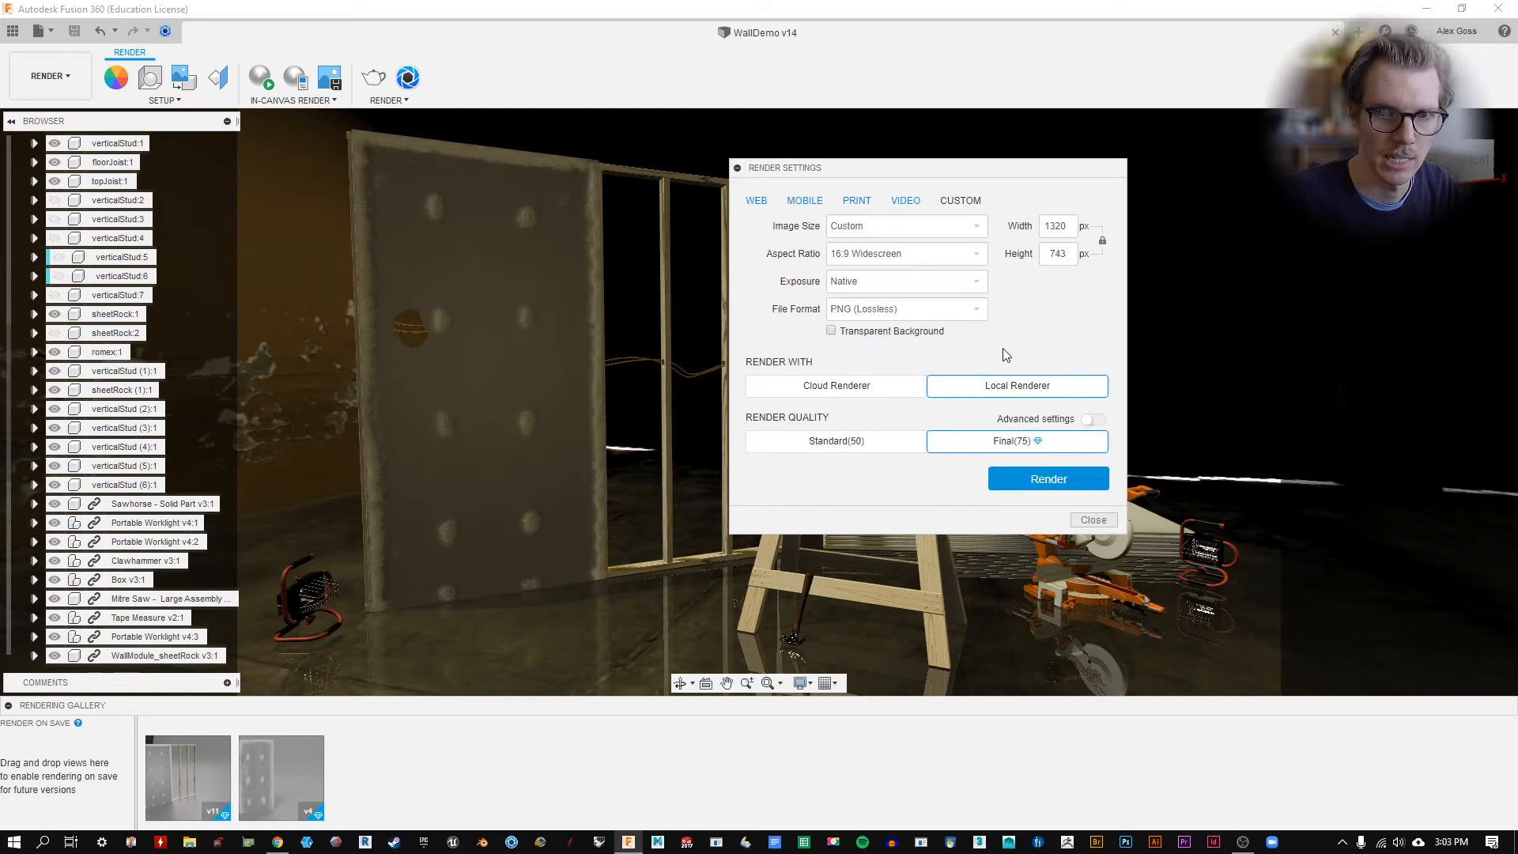
pyautogui.click(1045, 229)
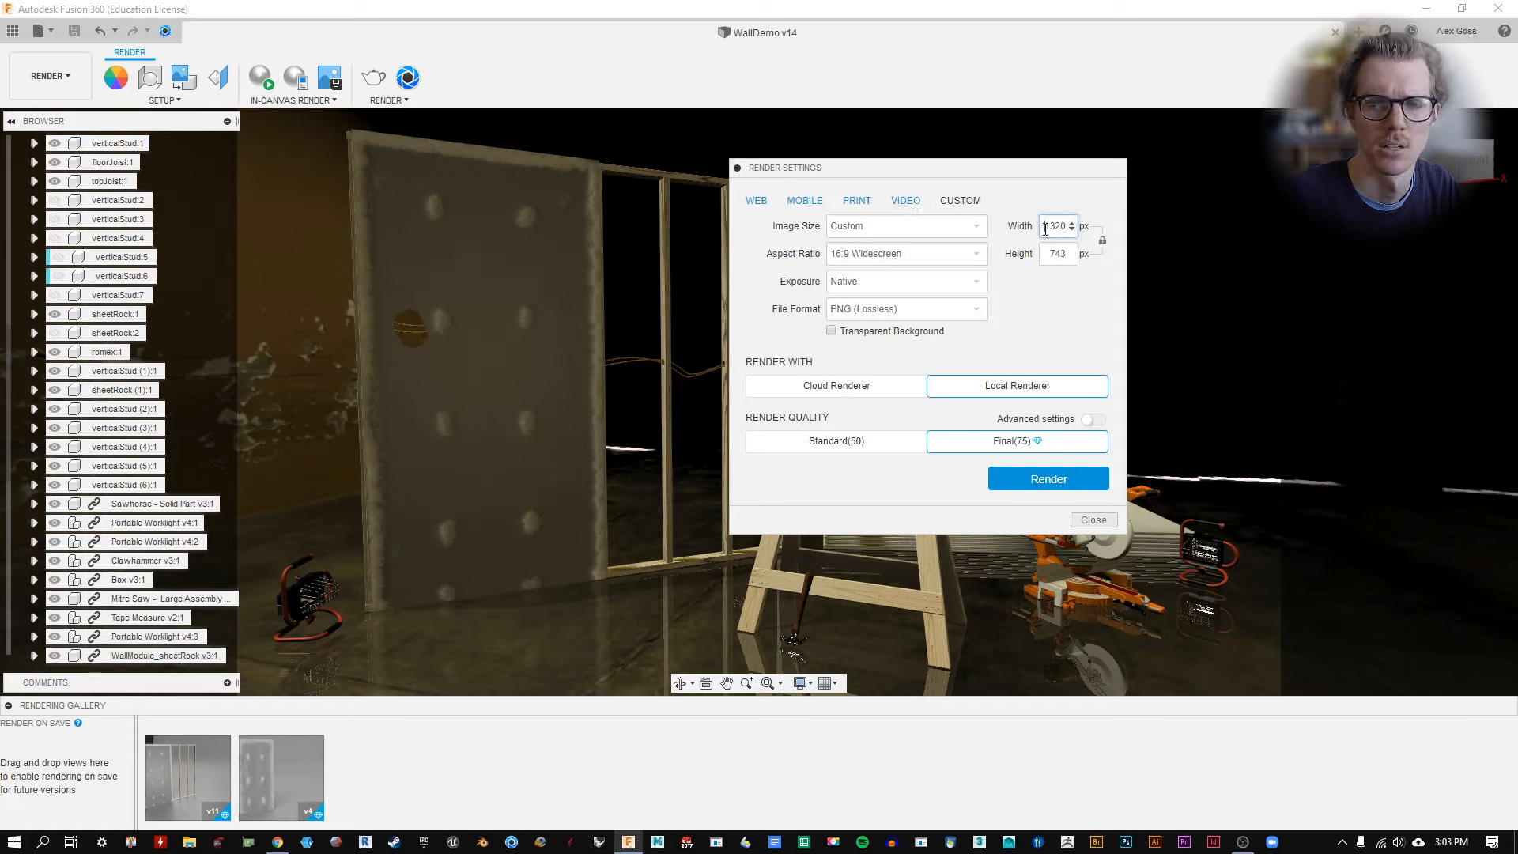
pyautogui.click(1058, 251)
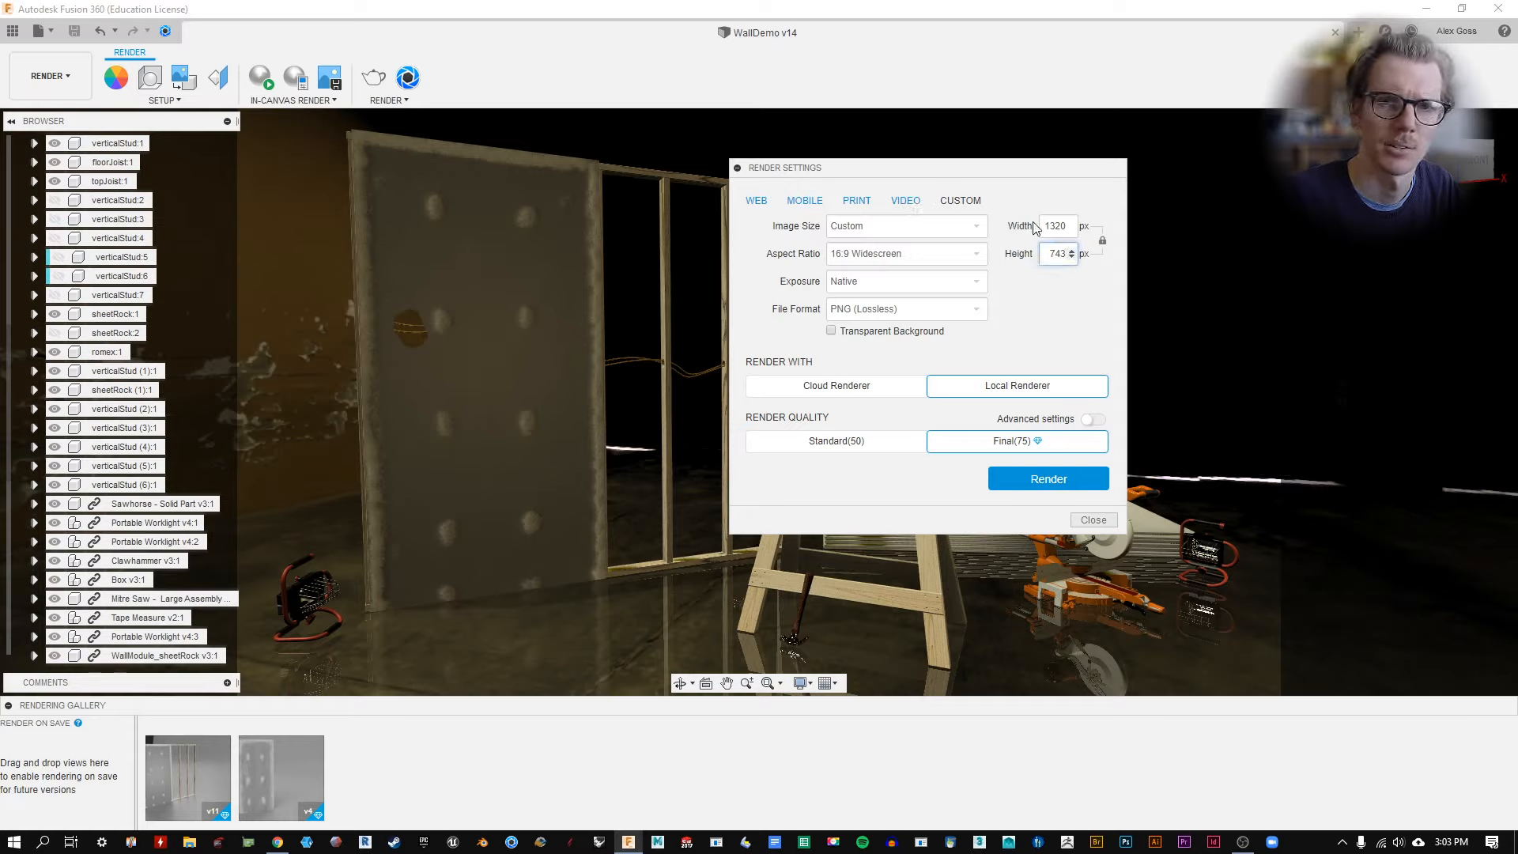
pyautogui.doubleClick(1048, 227)
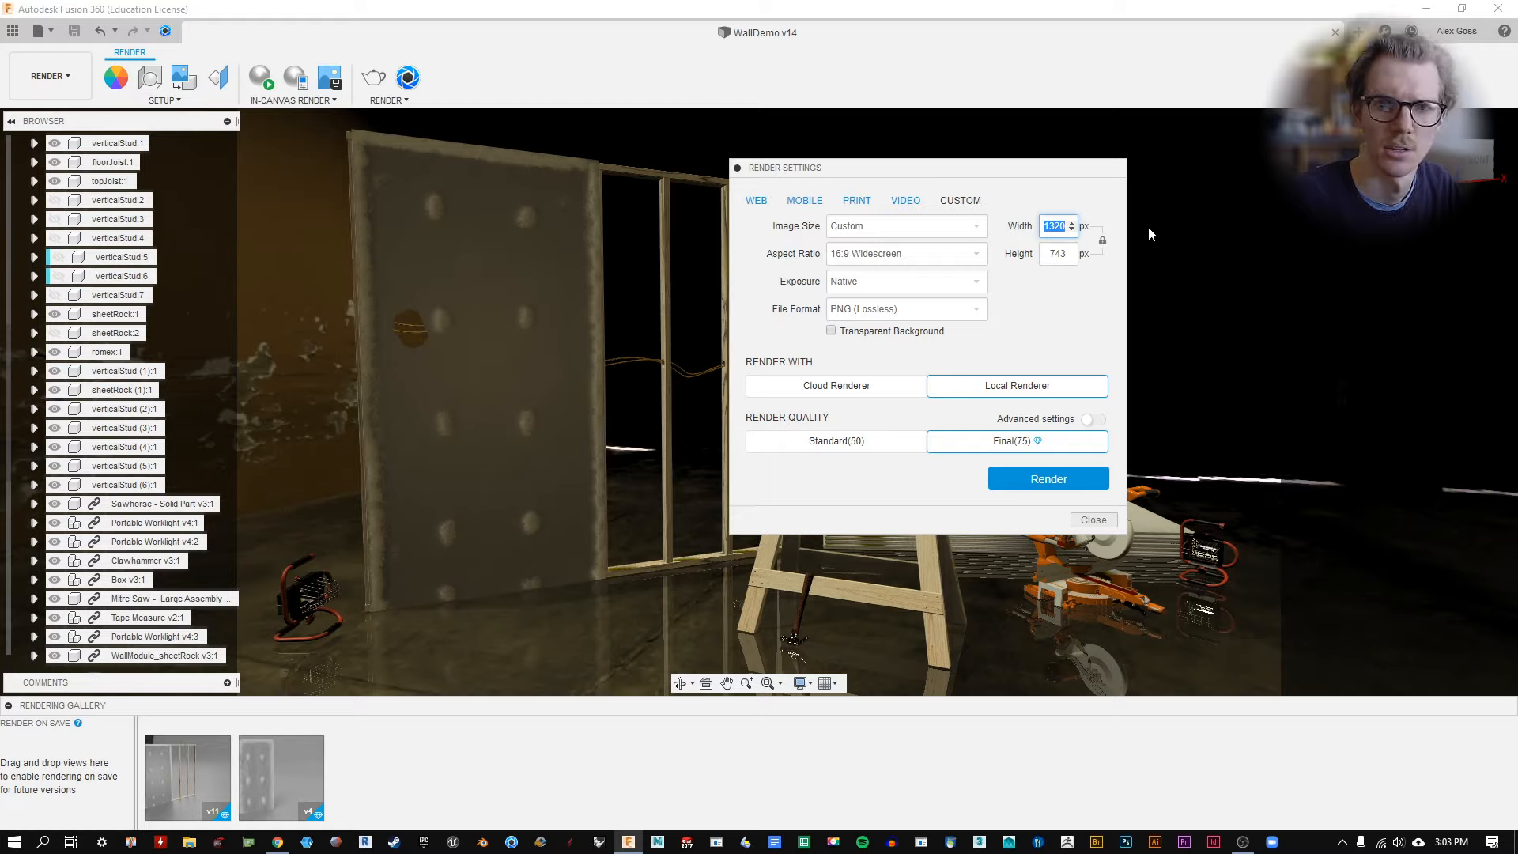
pyautogui.write('1920')
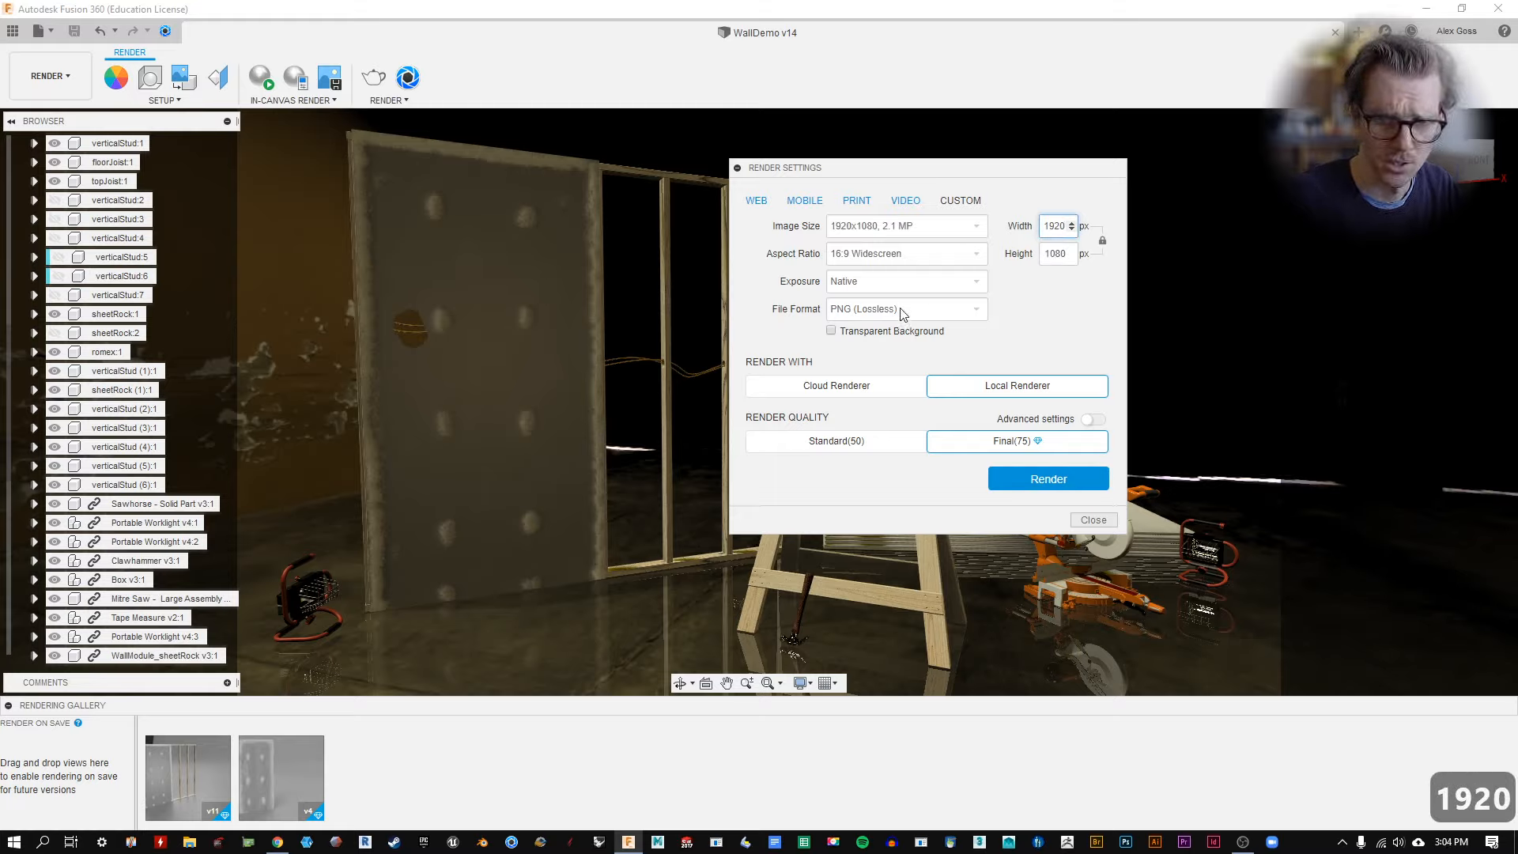
# Review the file format choices and the advanced render quality scale, keeping PNG (Lossless) and Final(75).
pyautogui.click(904, 308)
pyautogui.click(945, 328)
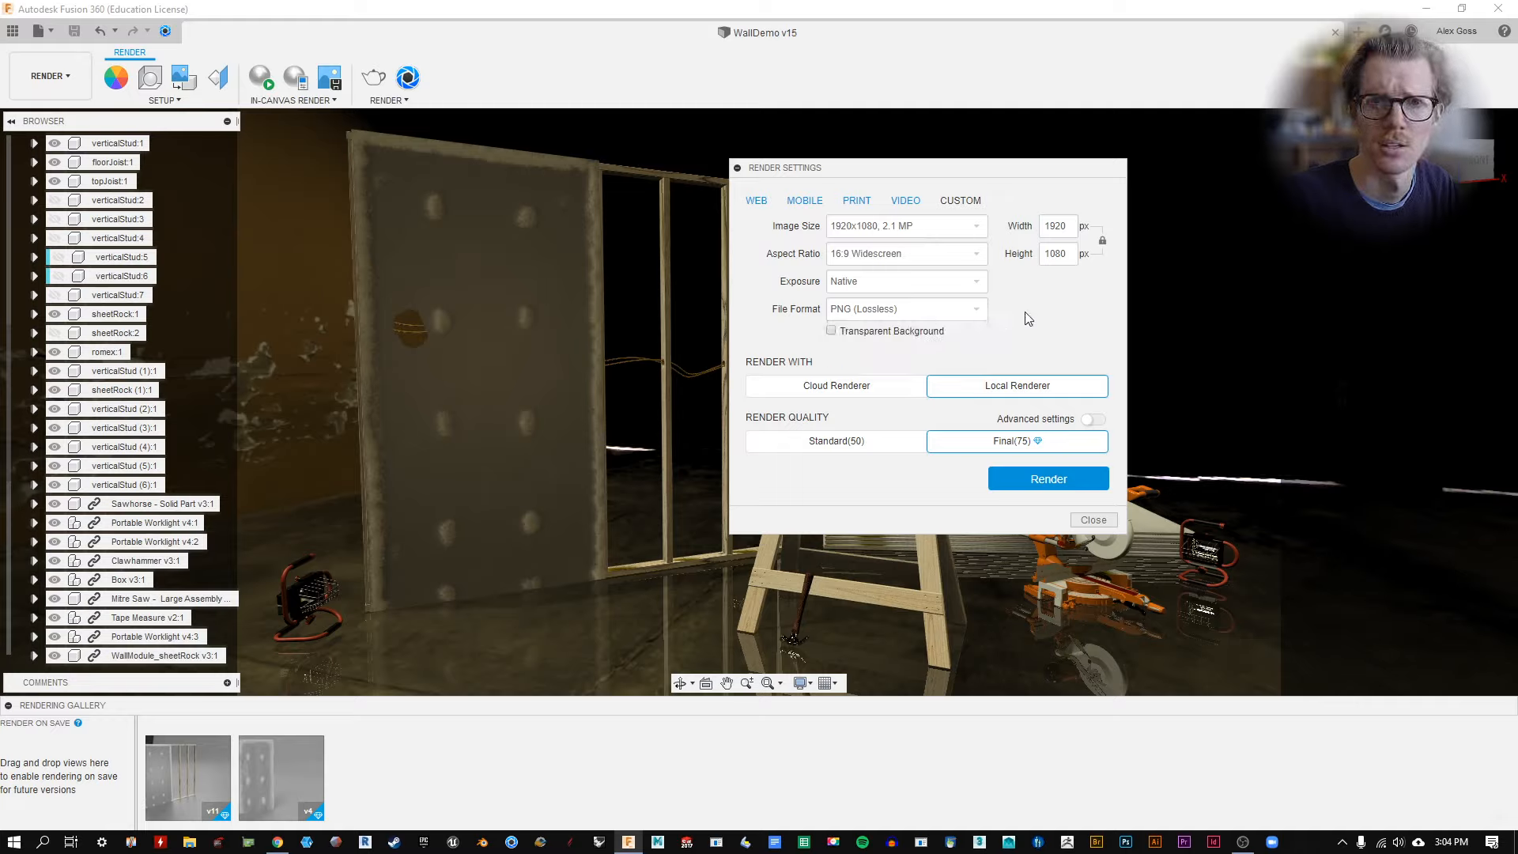
pyautogui.click(1093, 419)
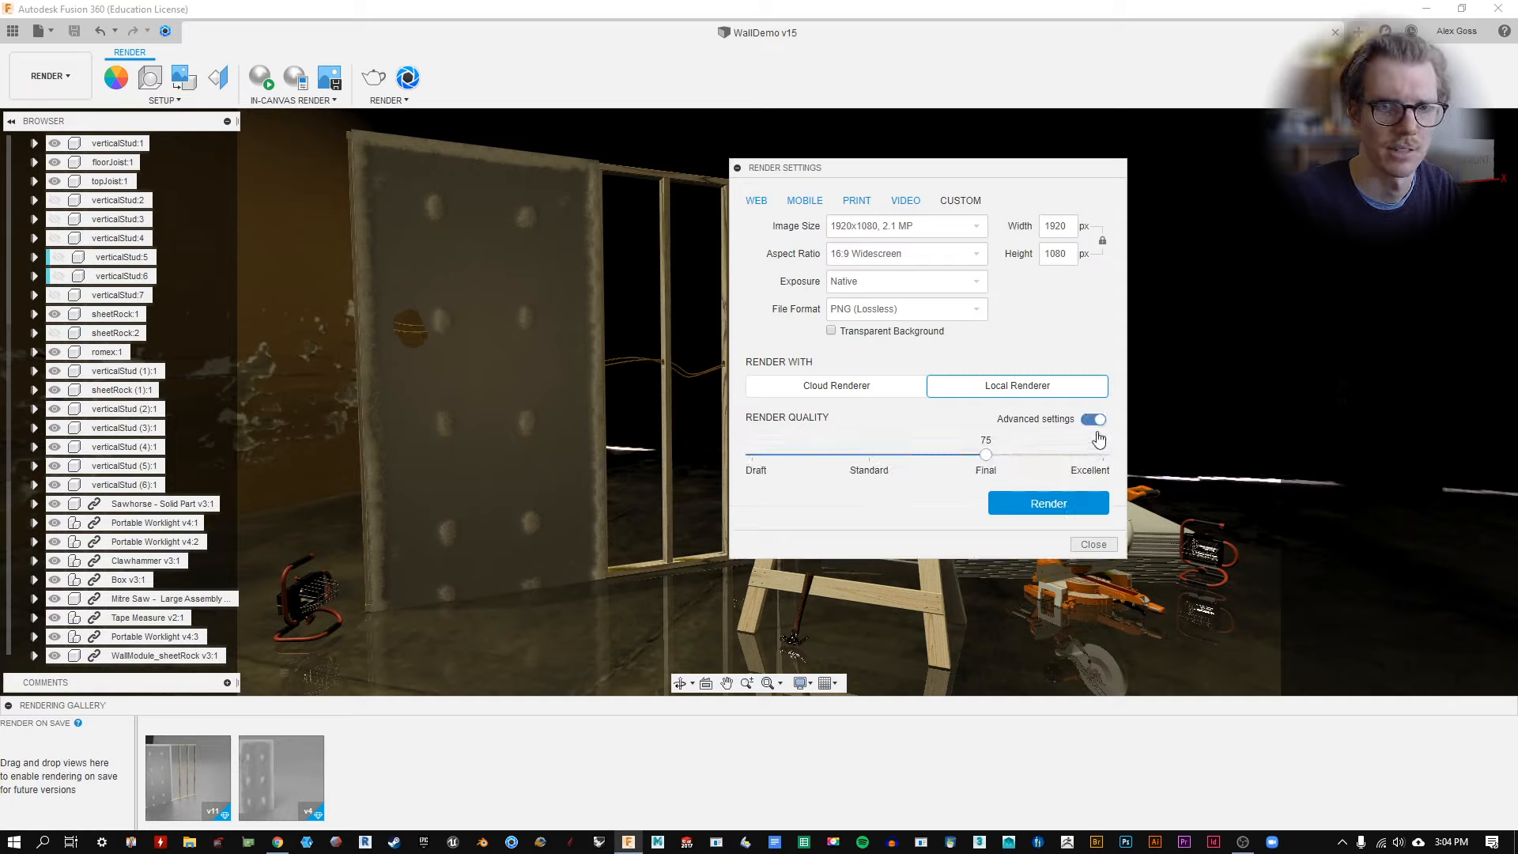
pyautogui.click(1094, 420)
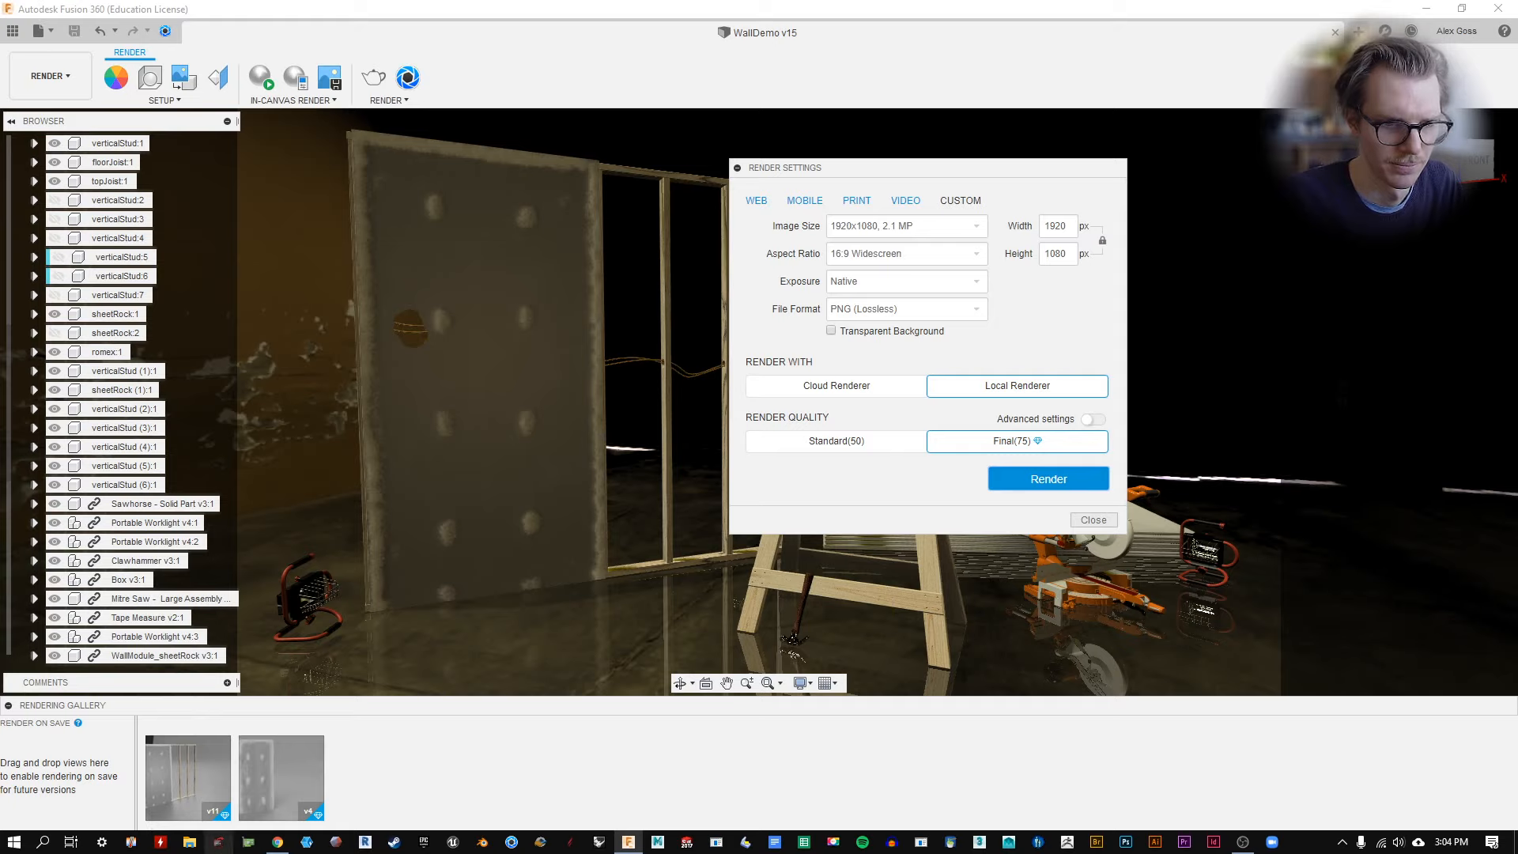
# Start the local render and check the processor's load and temperature in Core Temp.
pyautogui.click(131, 843)
pyautogui.moveTo(387, 377); pyautogui.dragTo(466, 199)
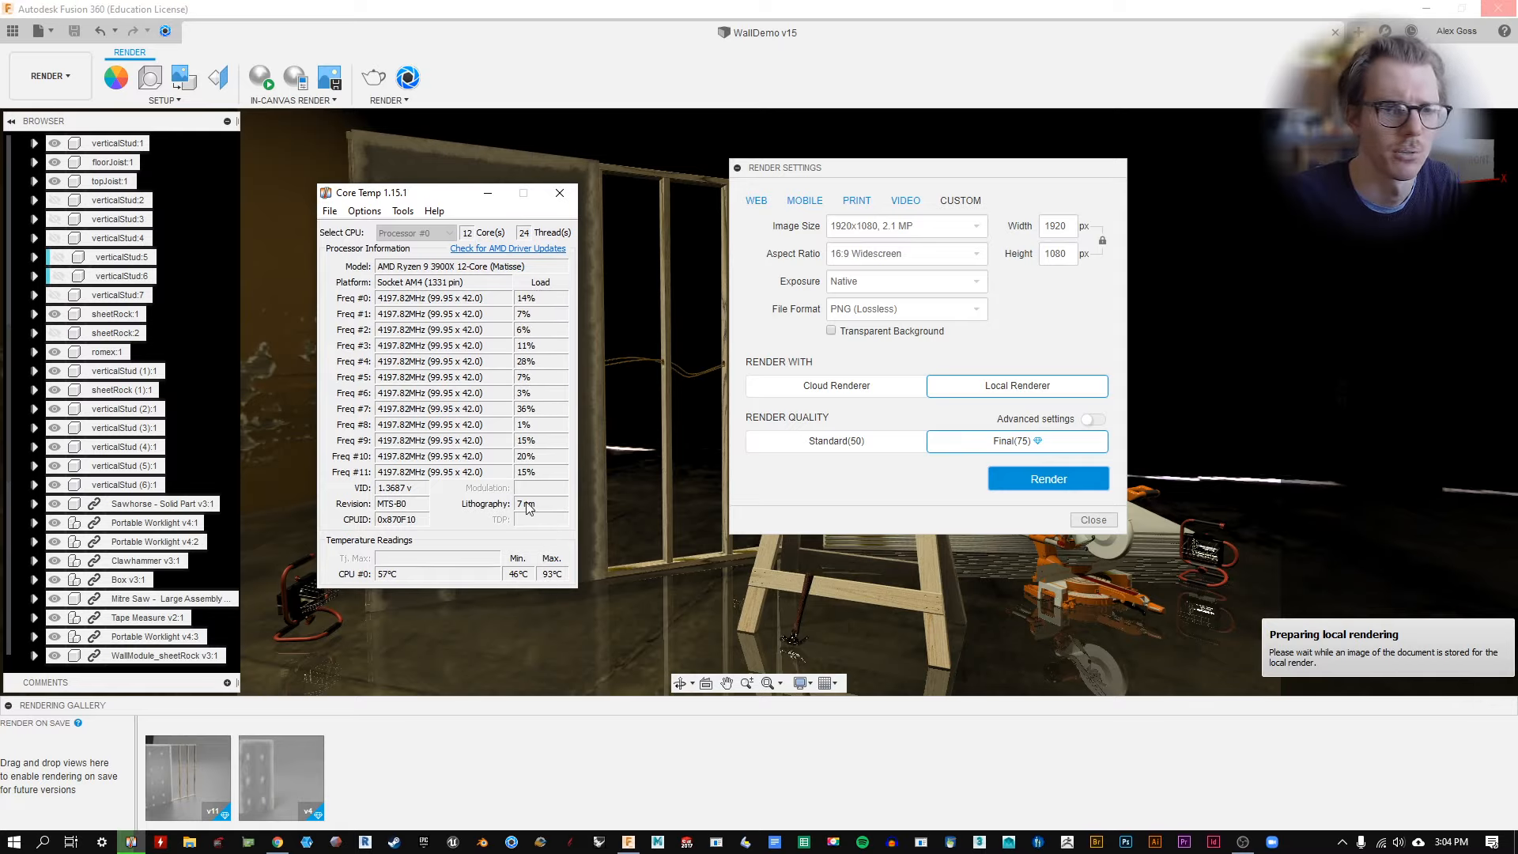
pyautogui.click(559, 194)
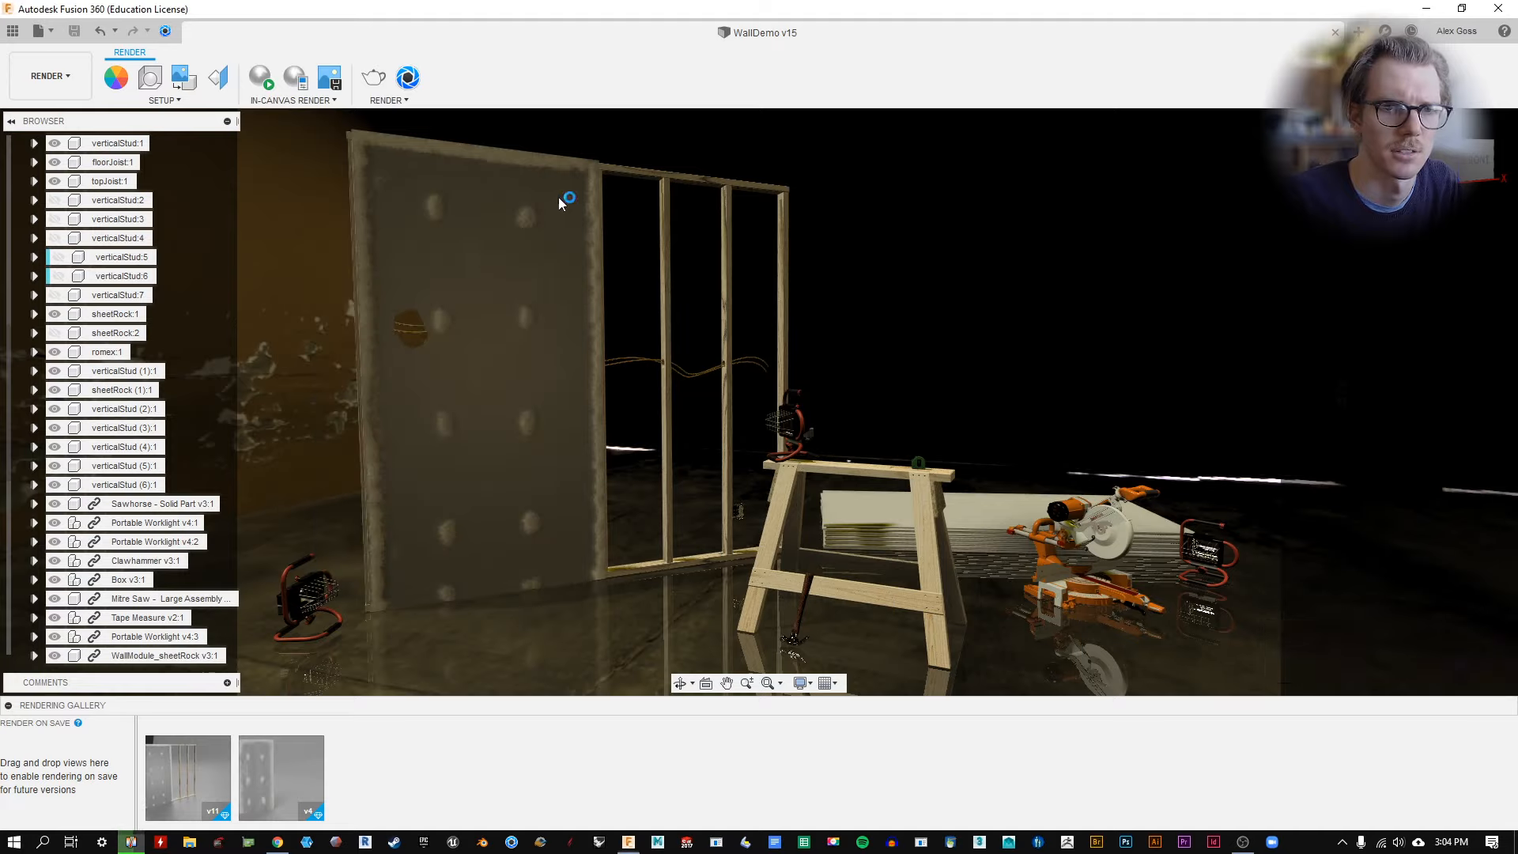
# Open the in-progress v15 render from the rendering gallery.
pyautogui.moveTo(153, 755)
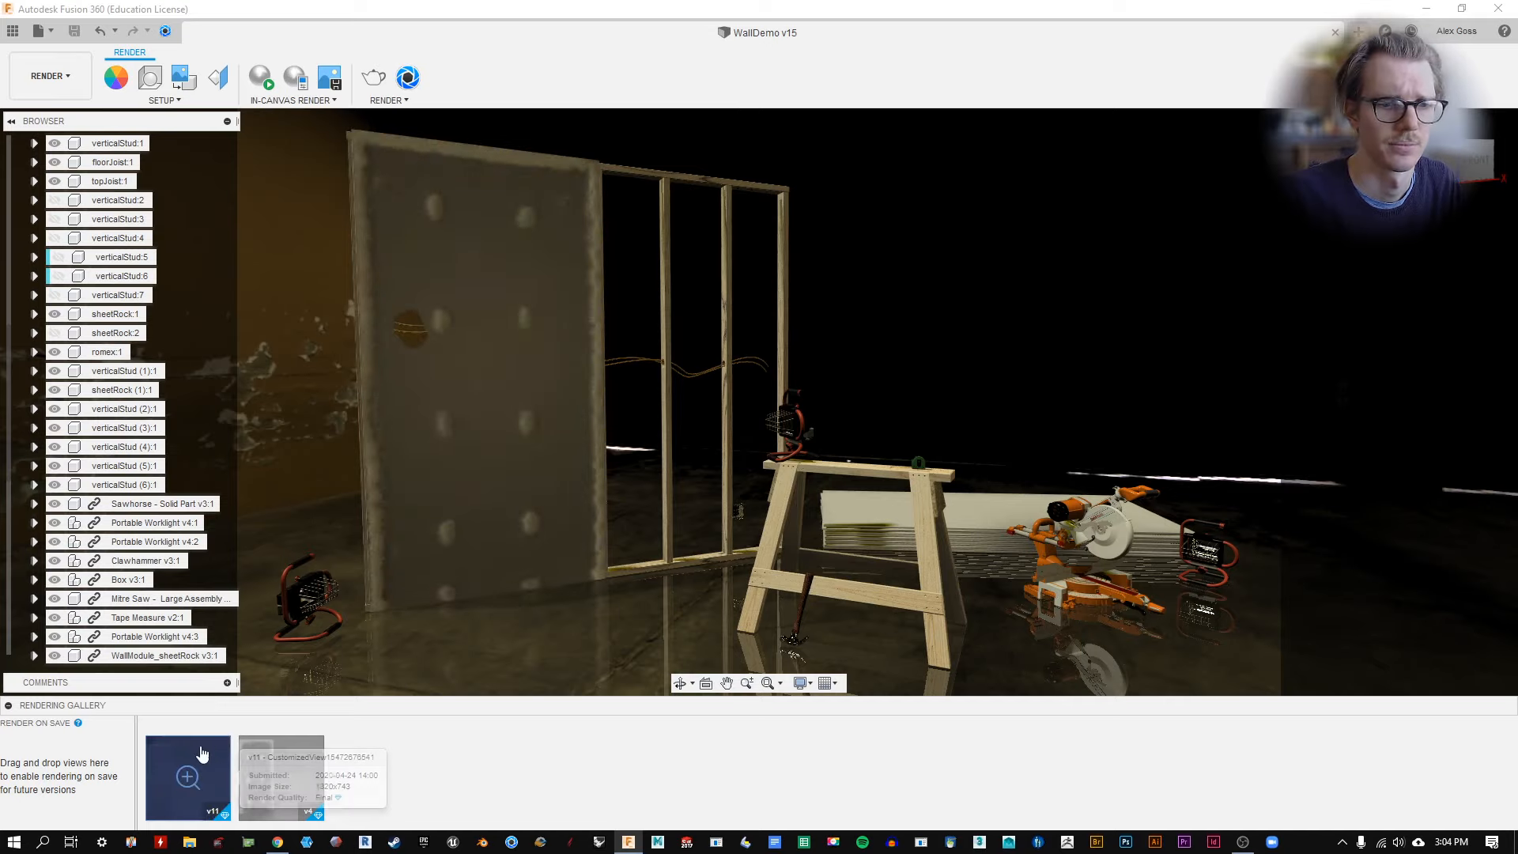
pyautogui.moveTo(197, 775)
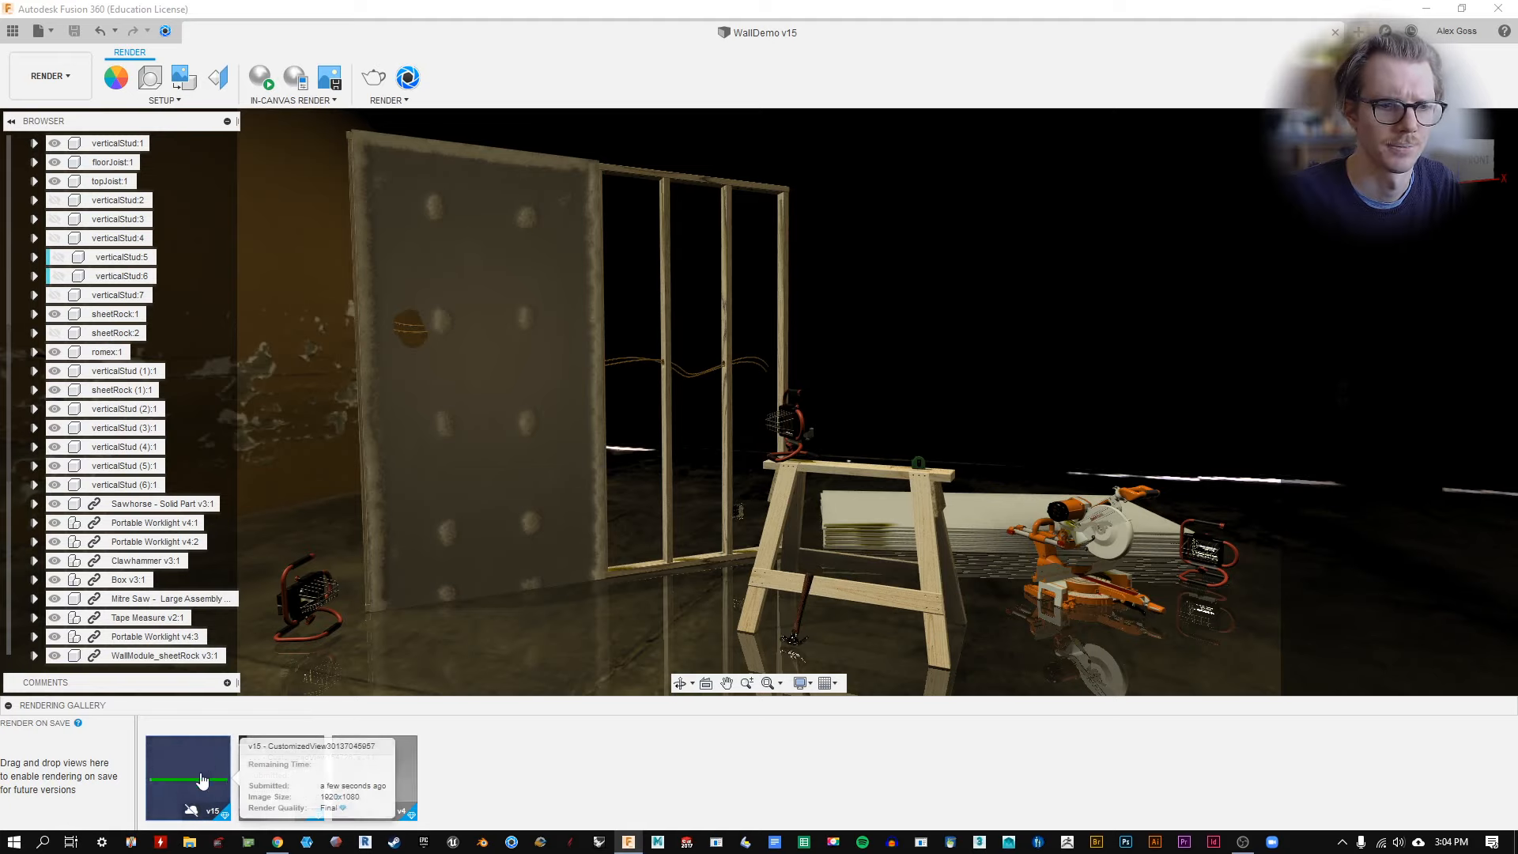
pyautogui.click(204, 811)
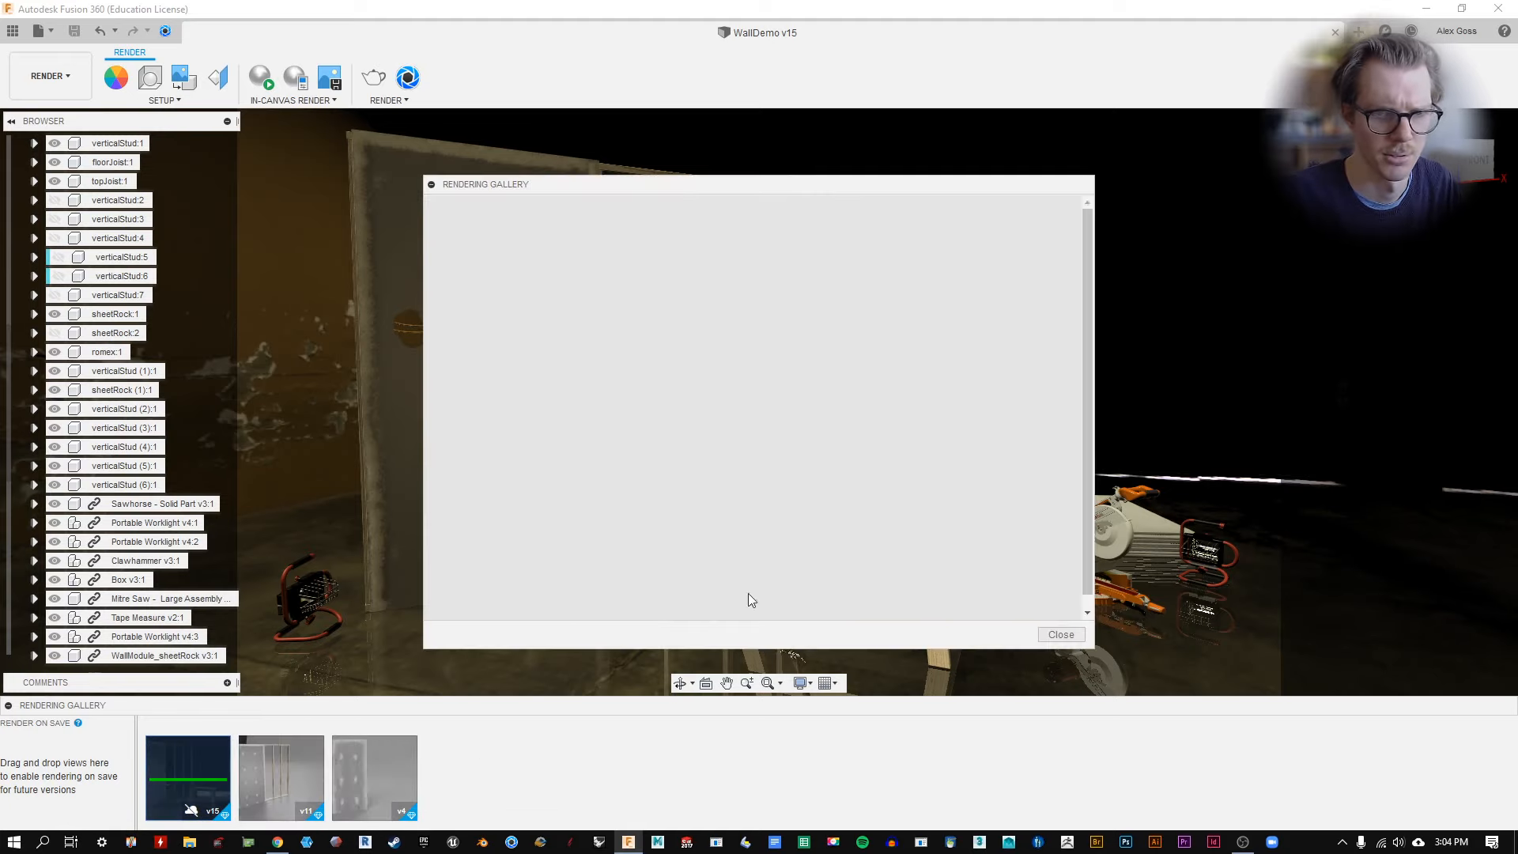
# Check the progress of the v15 render in the rendering gallery, stop that render and close its preview.
pyautogui.moveTo(683, 187); pyautogui.dragTo(636, 166)
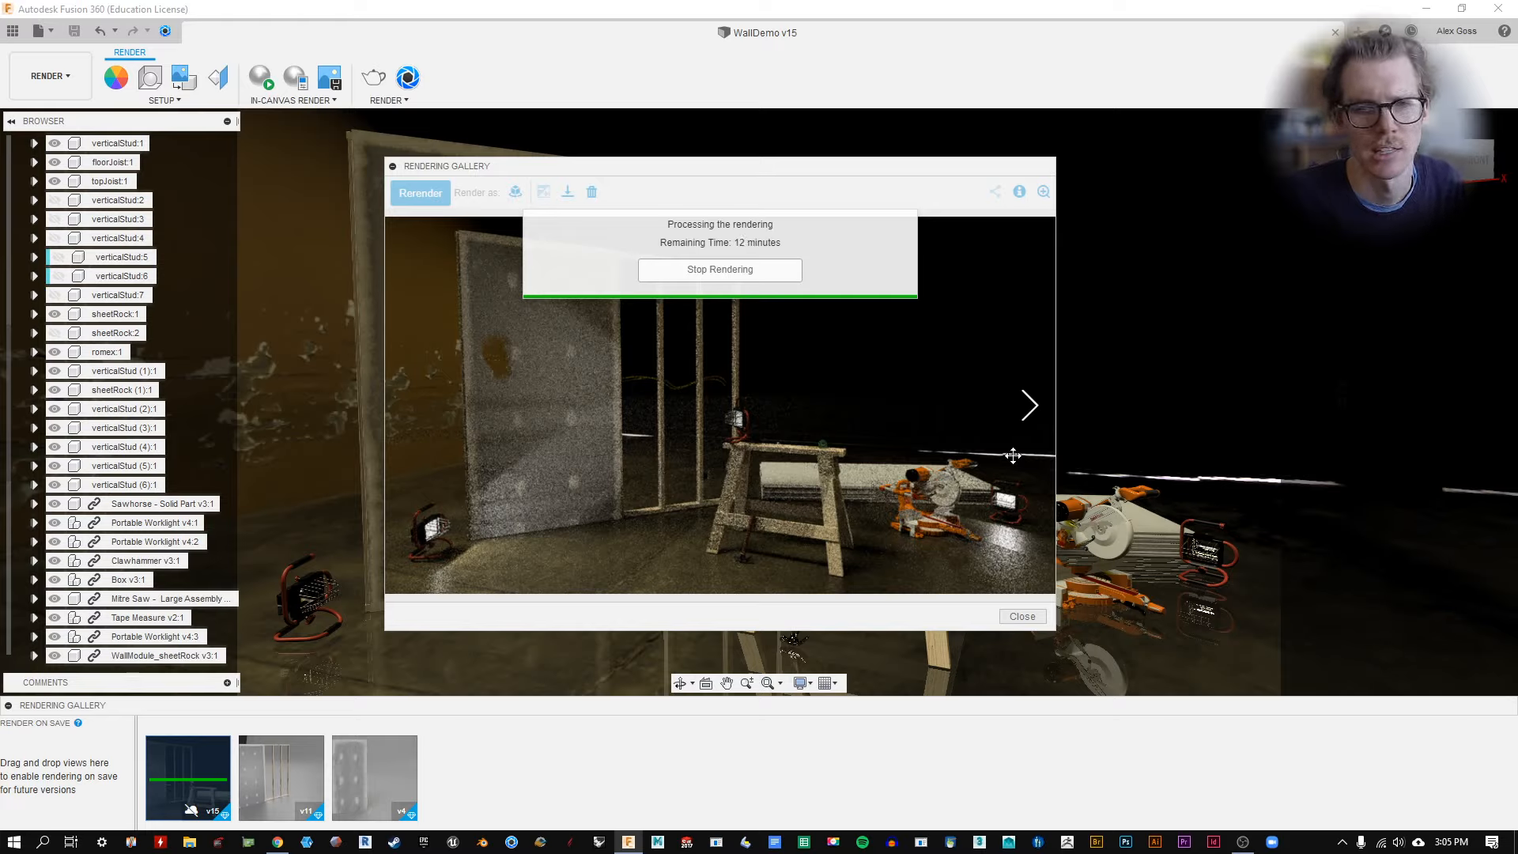
pyautogui.click(1039, 616)
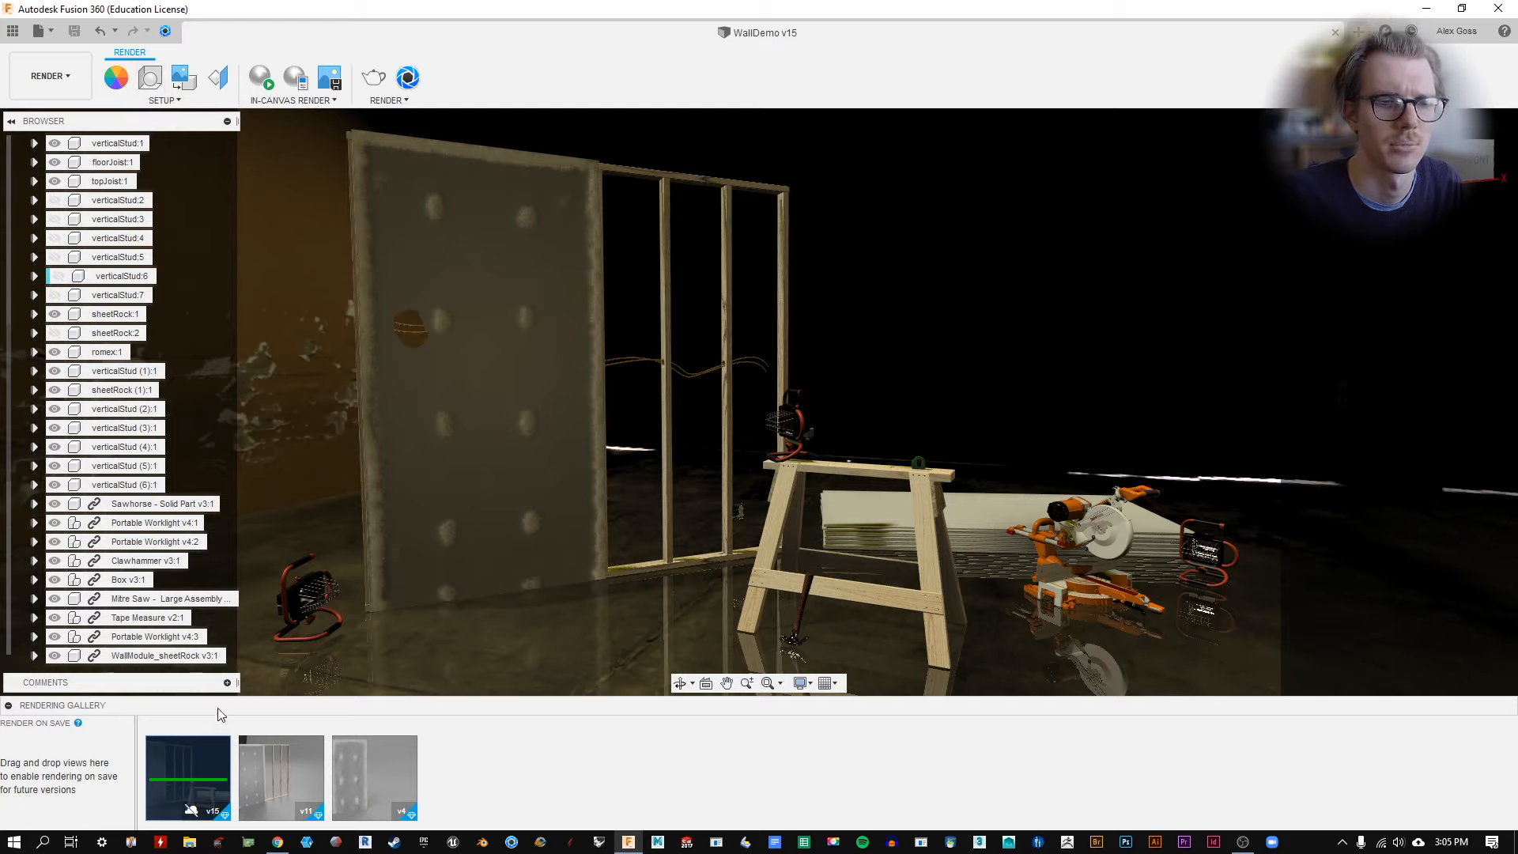
pyautogui.click(188, 771)
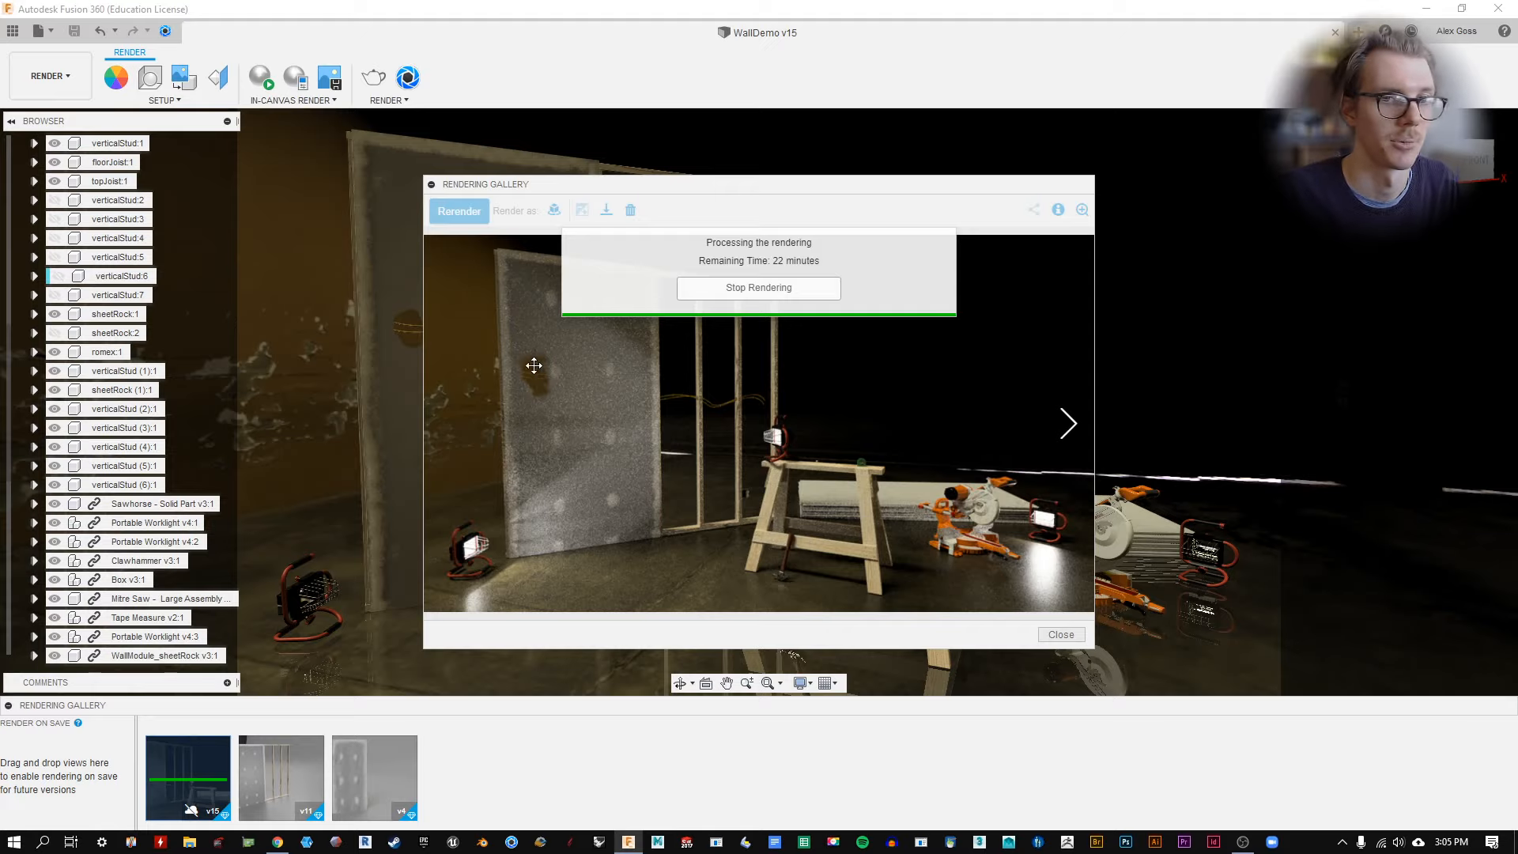
pyautogui.click(747, 291)
pyautogui.click(750, 290)
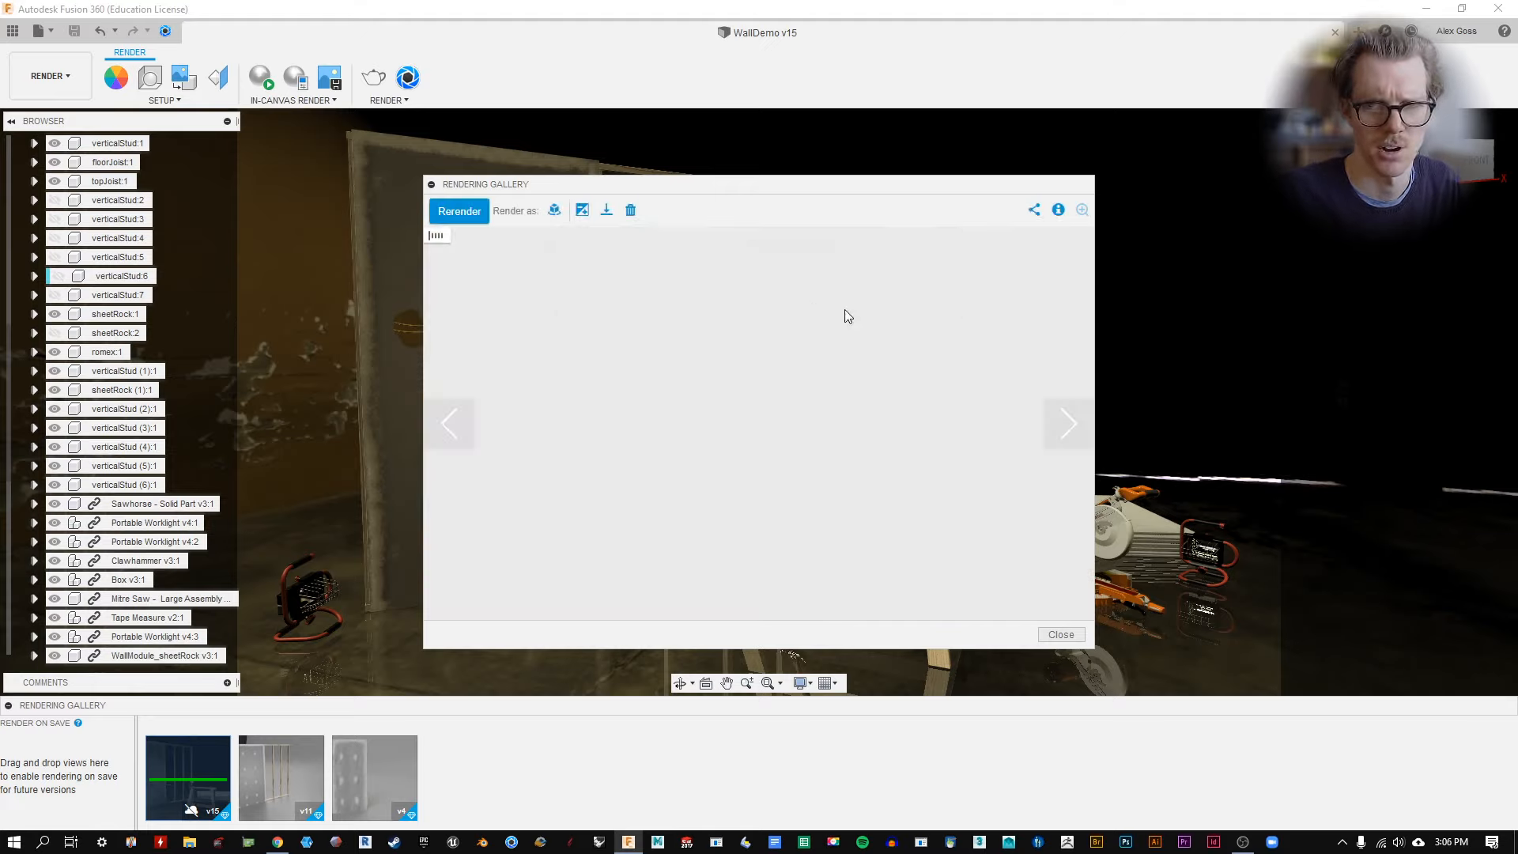
pyautogui.click(1058, 633)
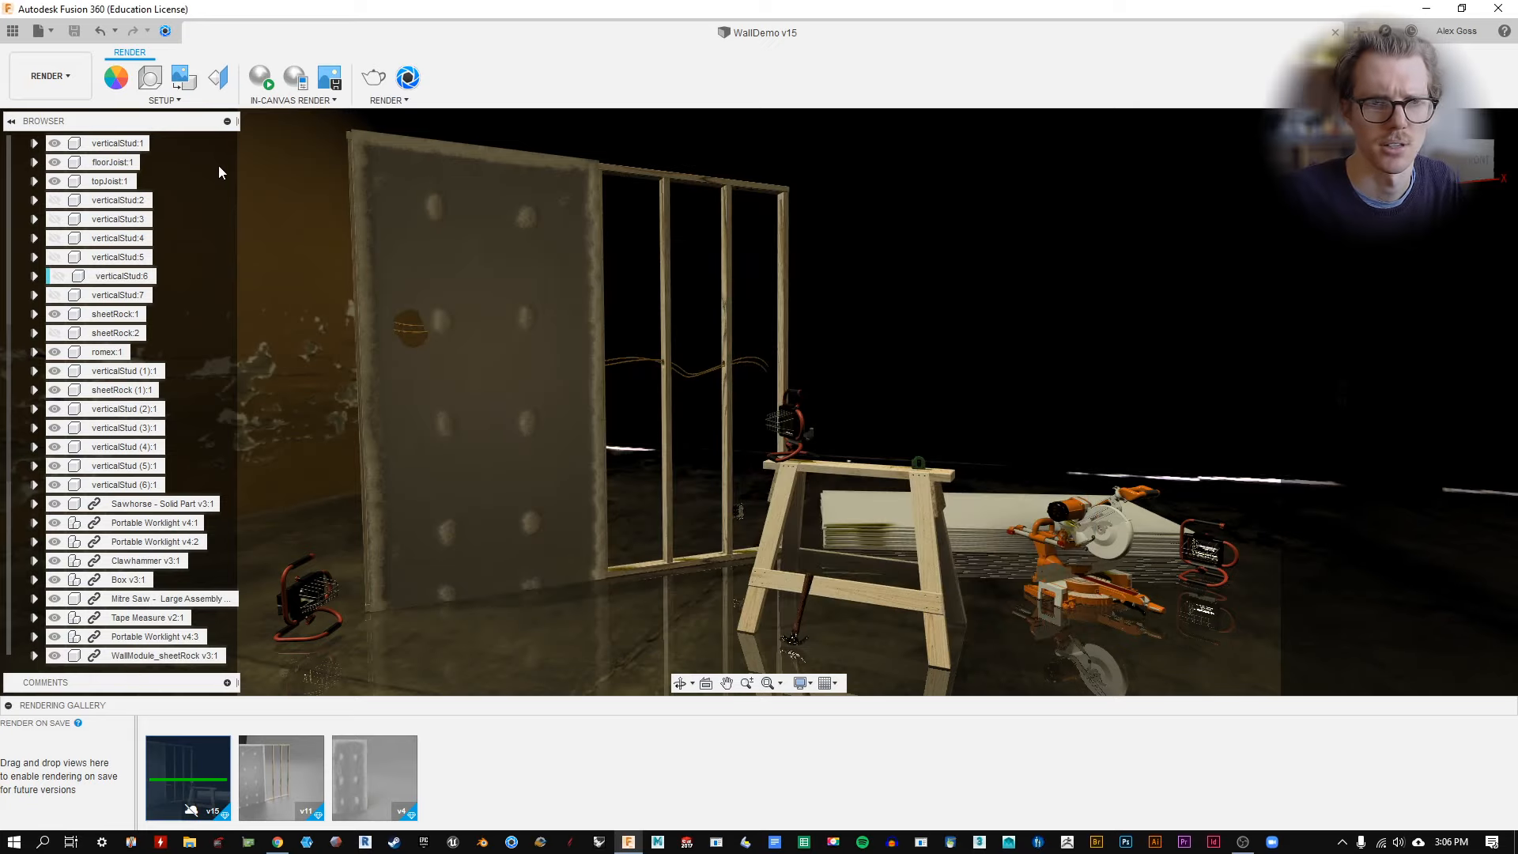
# Test the scene environment rotated to about -112 deg and settle on a rotation of -3.1 deg.
pyautogui.click(151, 77)
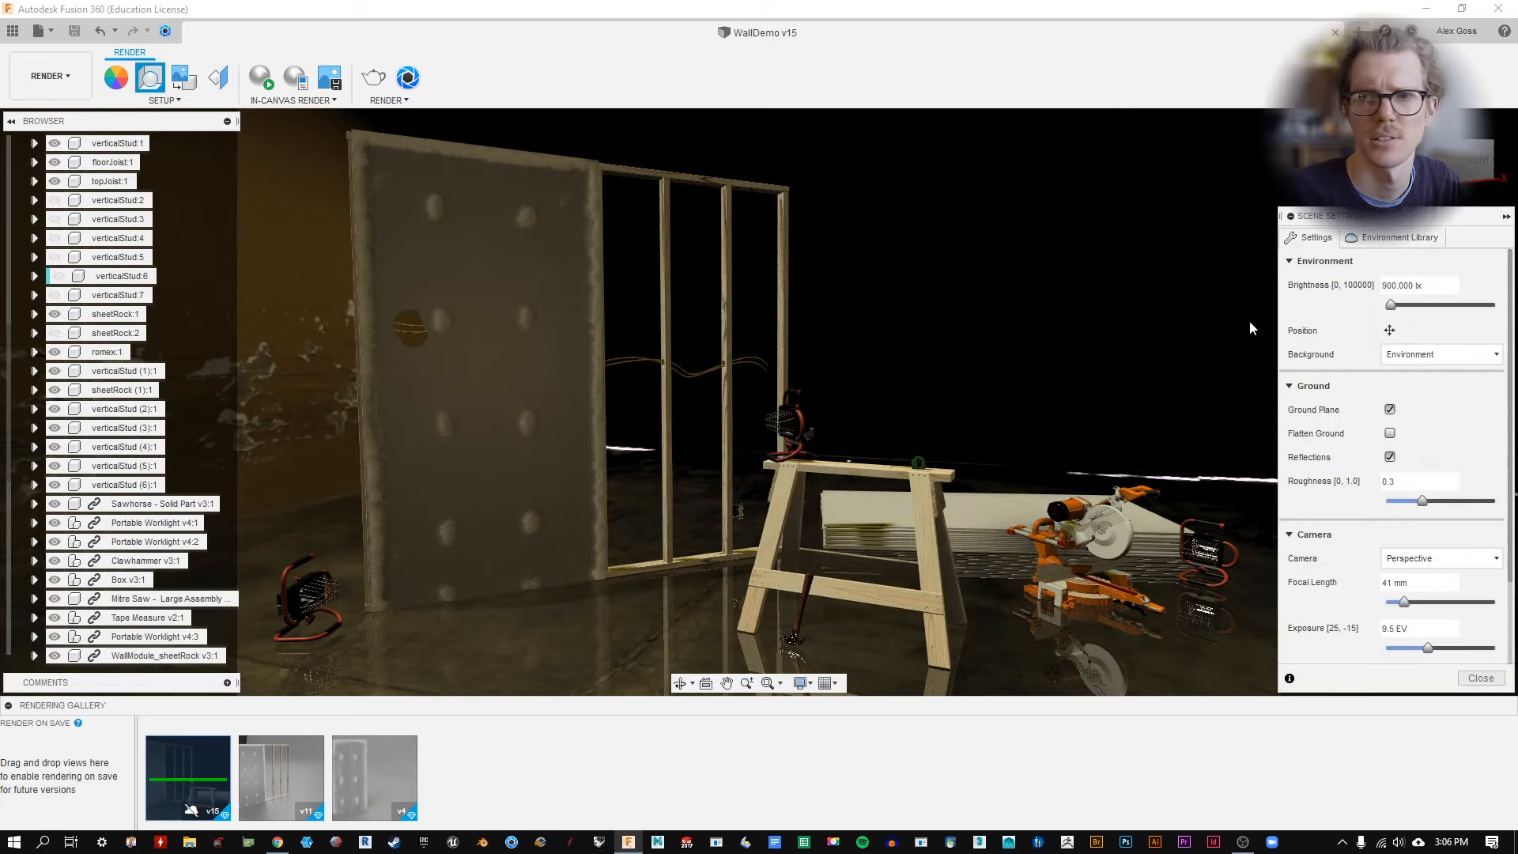
pyautogui.click(1389, 330)
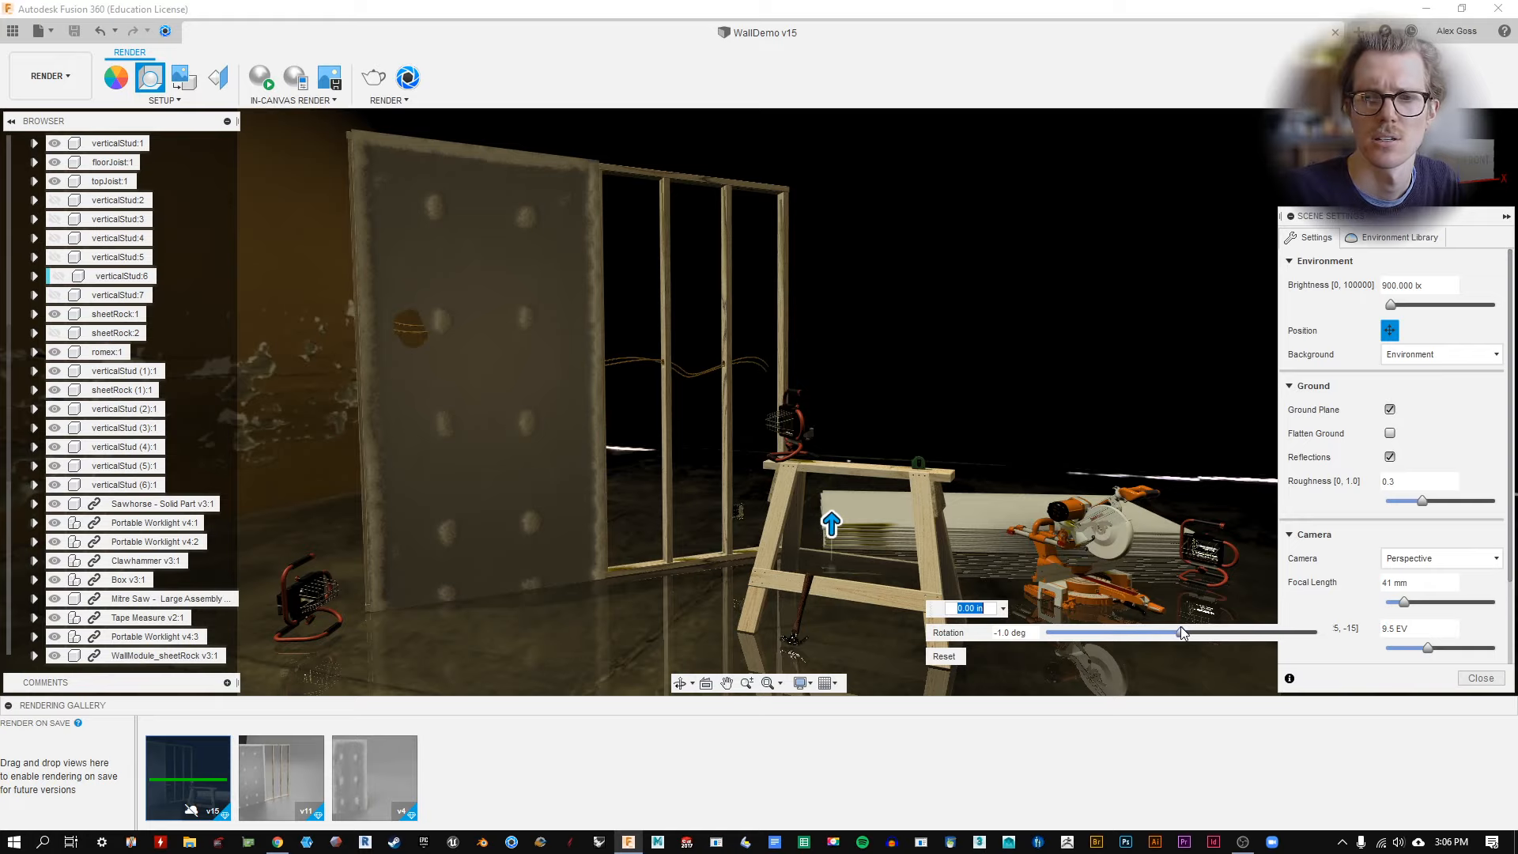
pyautogui.moveTo(1180, 627); pyautogui.dragTo(1096, 631)
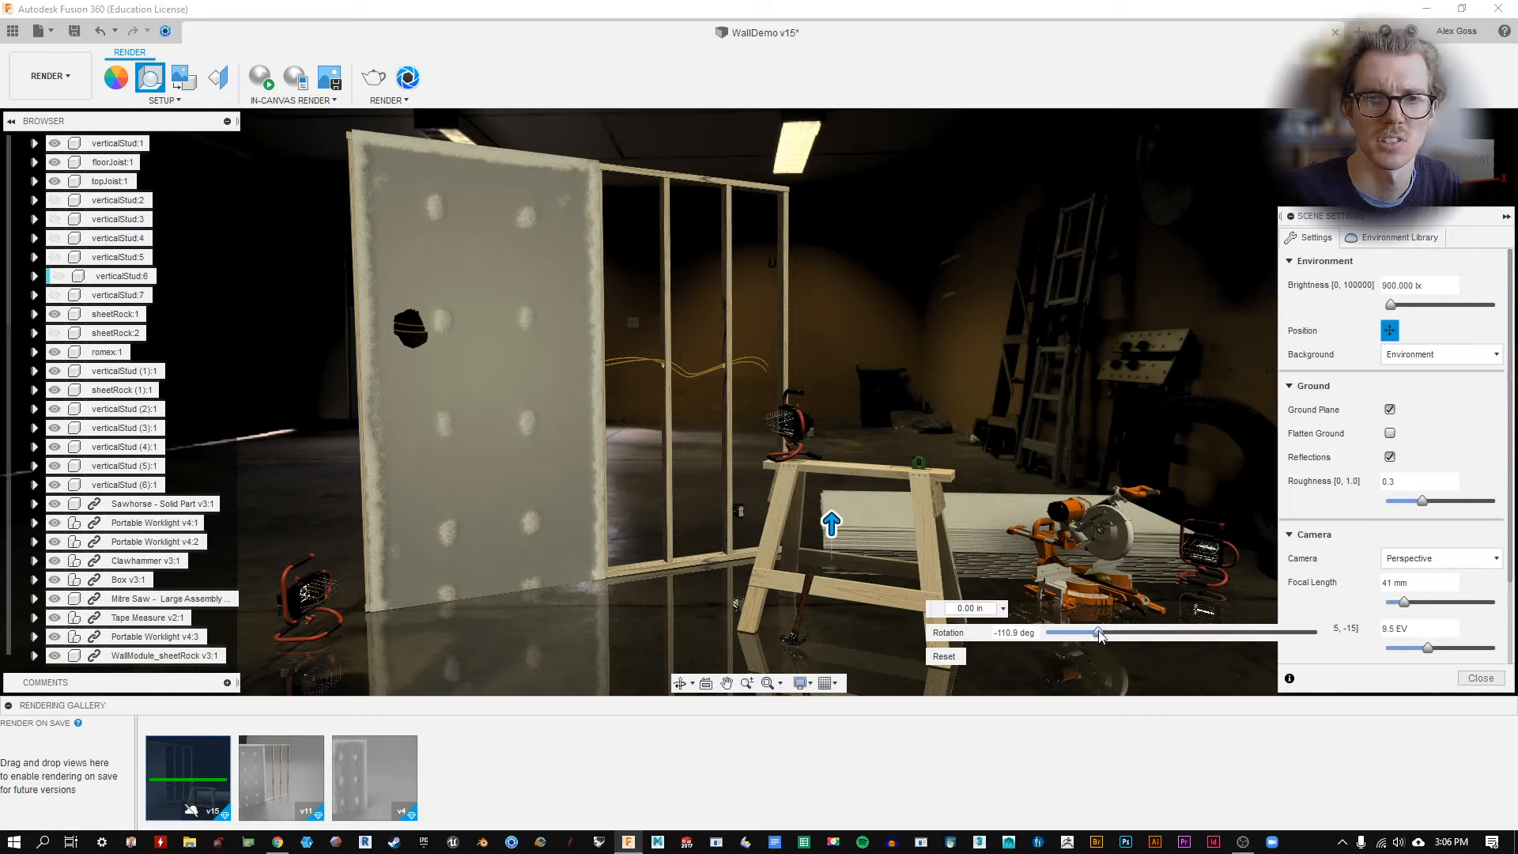
pyautogui.moveTo(1096, 631); pyautogui.dragTo(1098, 631)
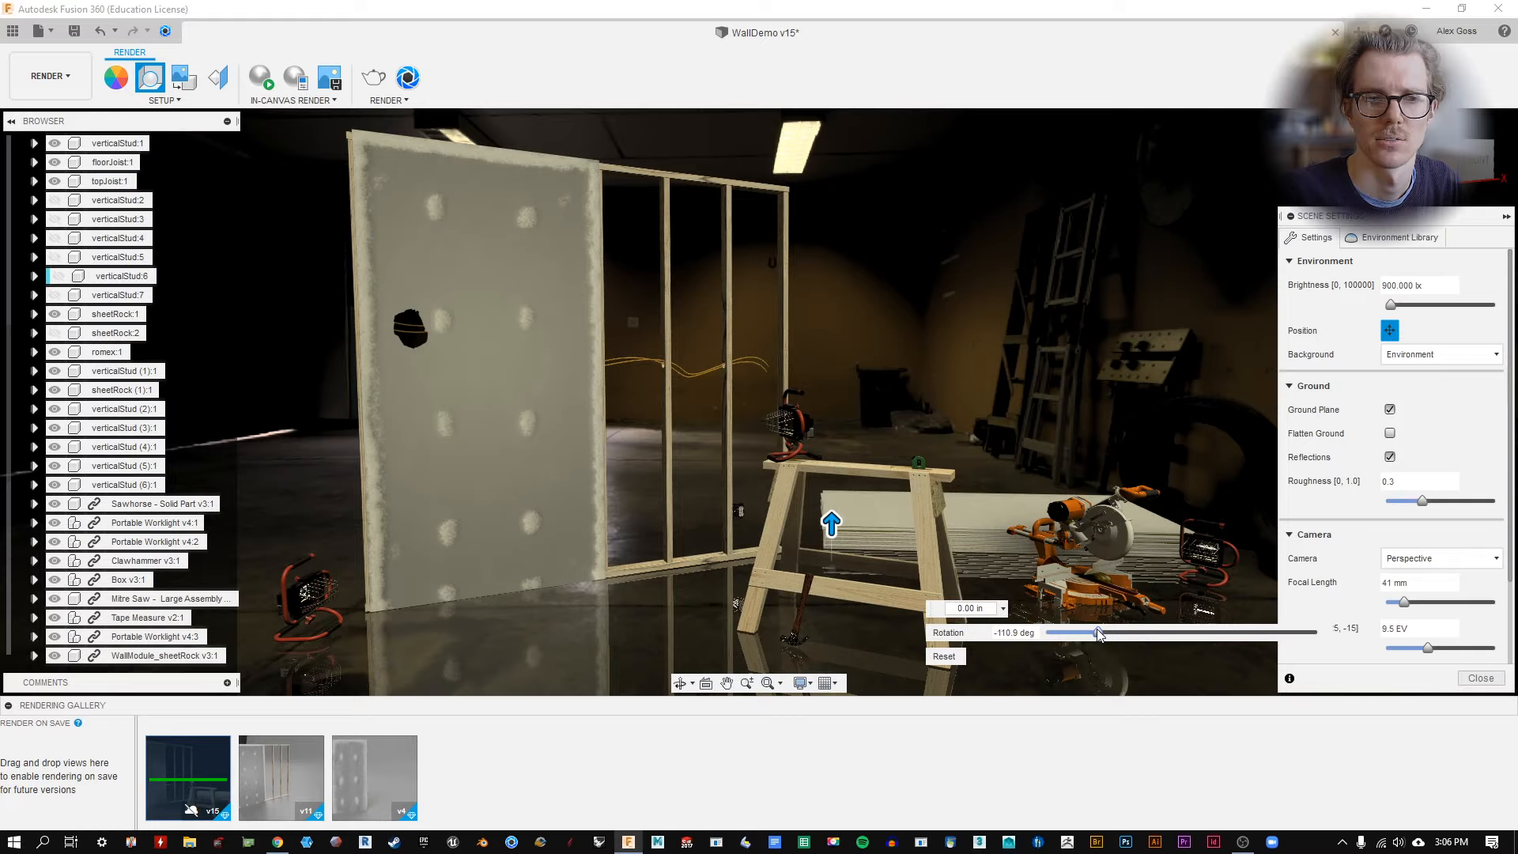
pyautogui.moveTo(1099, 633)
pyautogui.mouseDown()
pyautogui.moveTo(986, 633)
pyautogui.moveTo(1247, 630)
pyautogui.moveTo(1150, 631)
pyautogui.moveTo(1246, 624)
pyautogui.moveTo(1198, 618)
pyautogui.moveTo(1101, 634)
pyautogui.mouseUp()
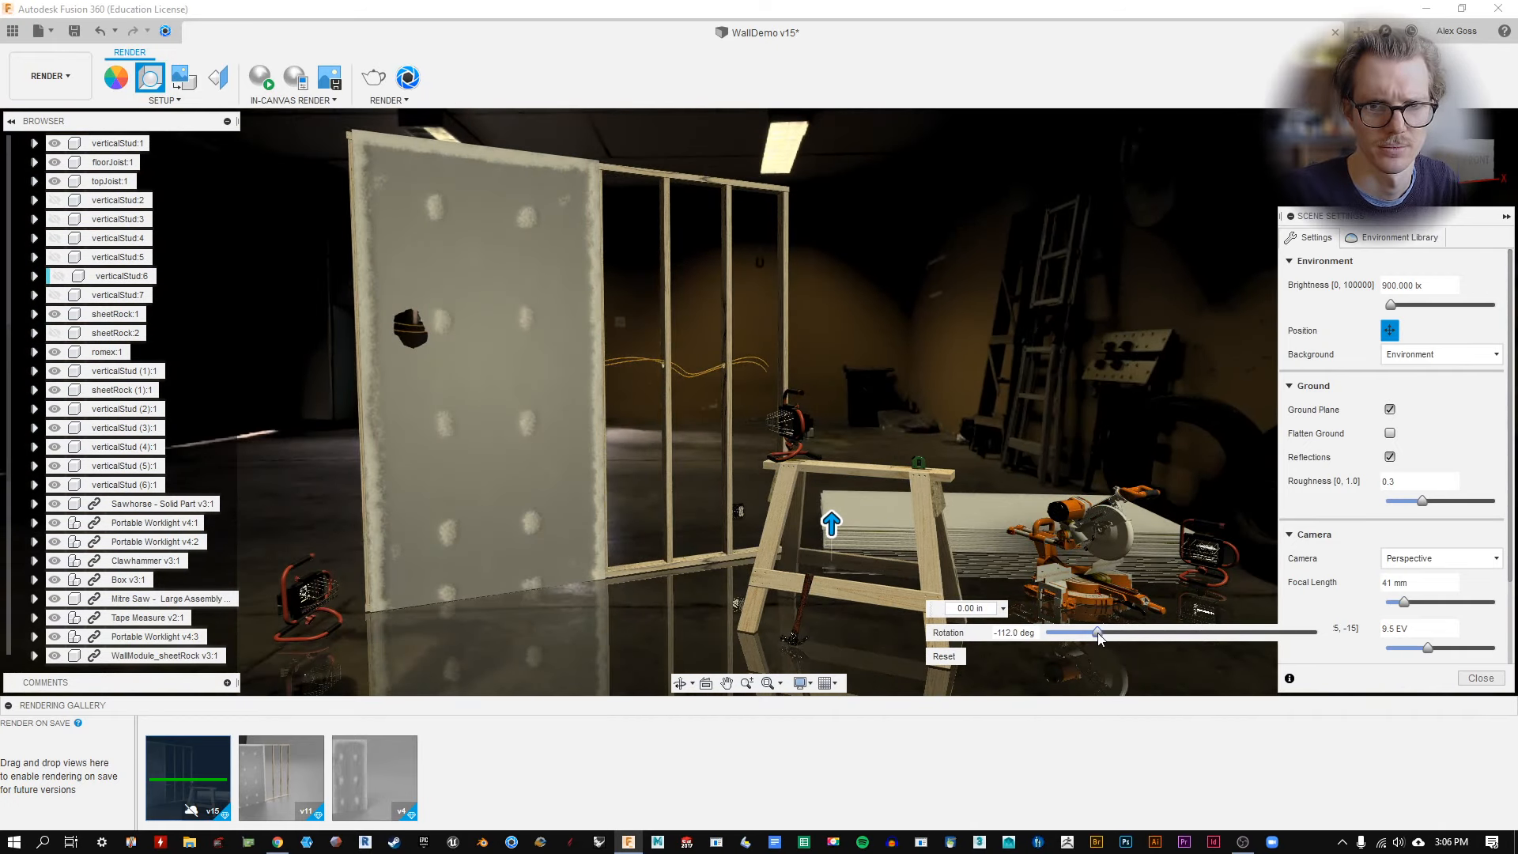
pyautogui.moveTo(1099, 637); pyautogui.dragTo(1182, 629)
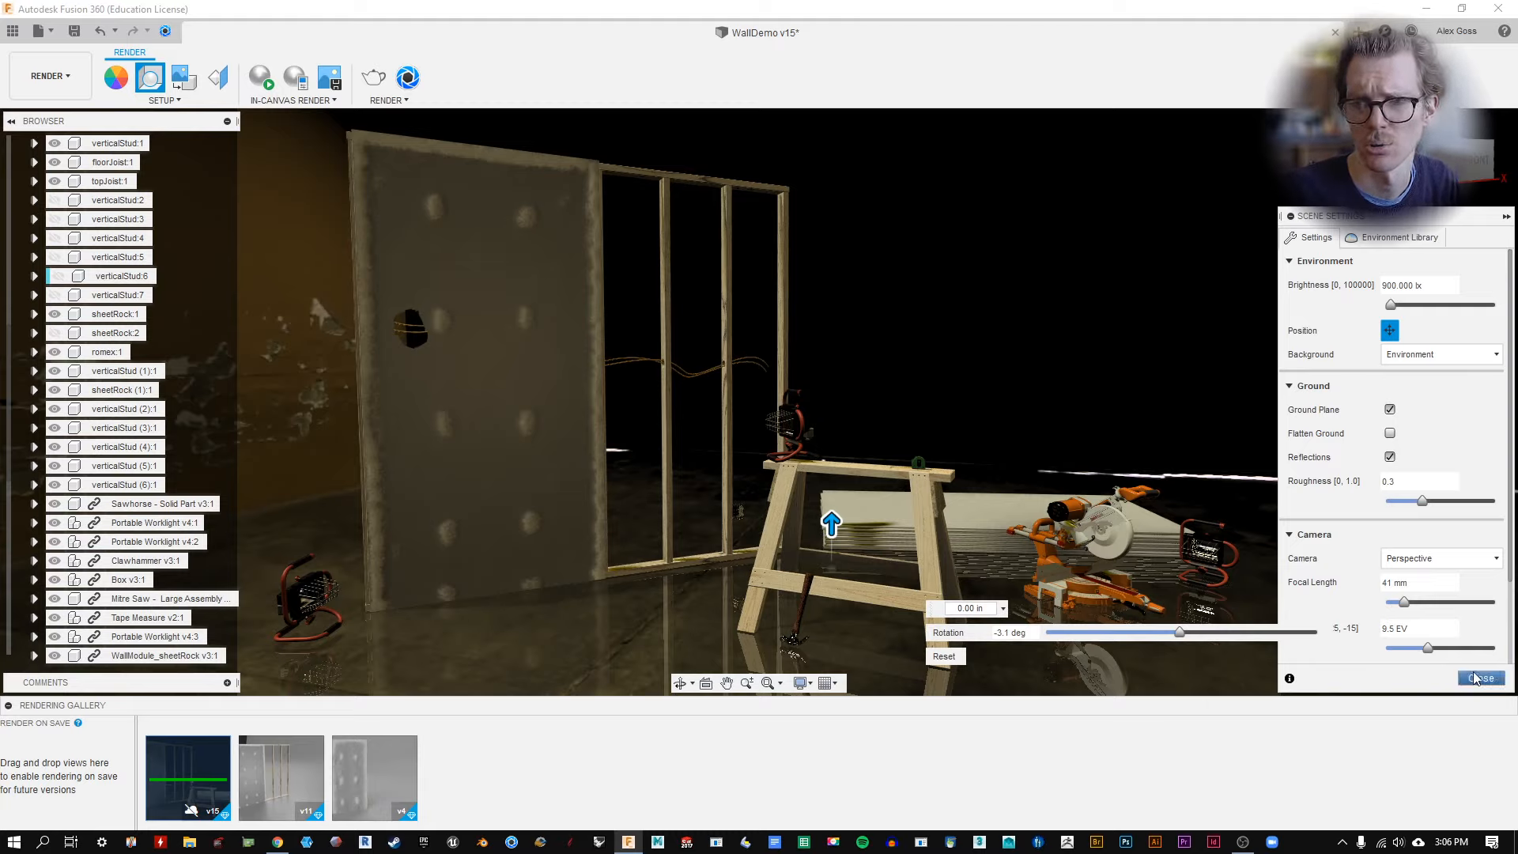
# Enable Depth of Field with its center of focus on the hammer leaning against the sawhorse, and close the scene settings.
pyautogui.scroll(-3, 1474, 447)
pyautogui.click(1388, 571)
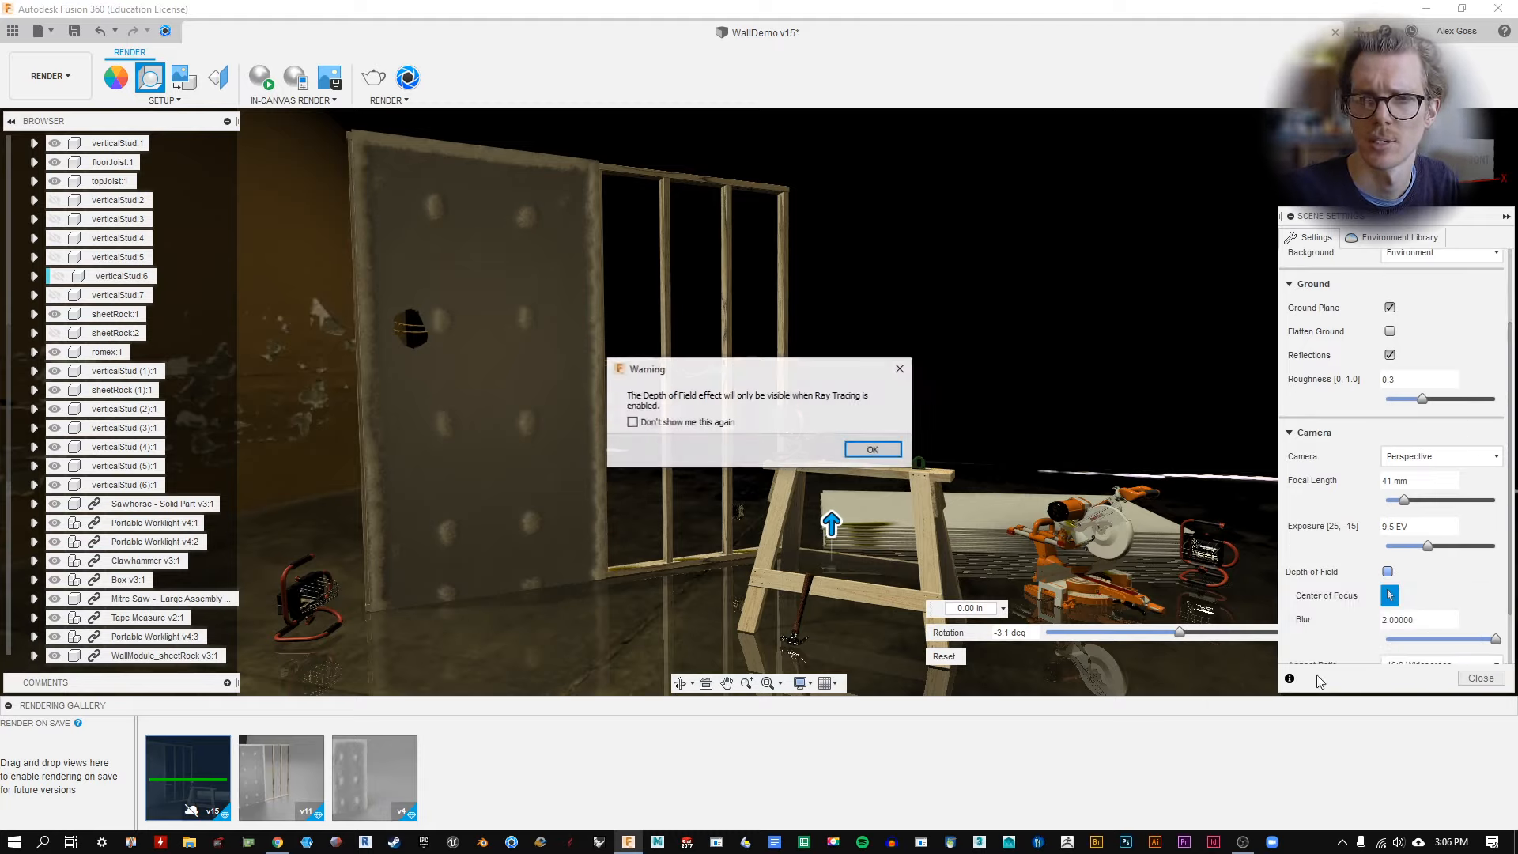
pyautogui.click(880, 448)
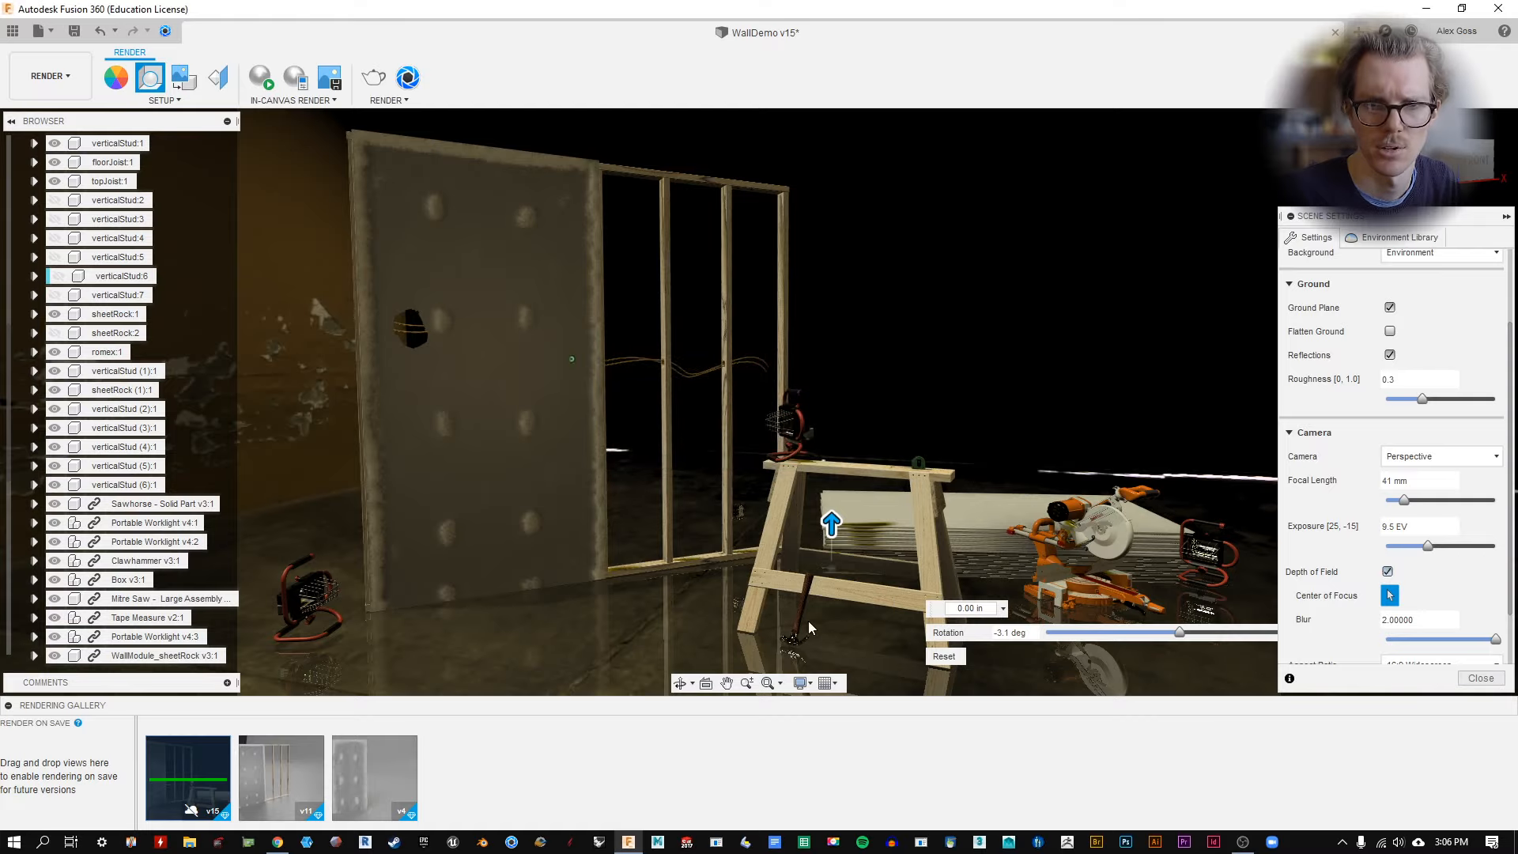
pyautogui.click(801, 600)
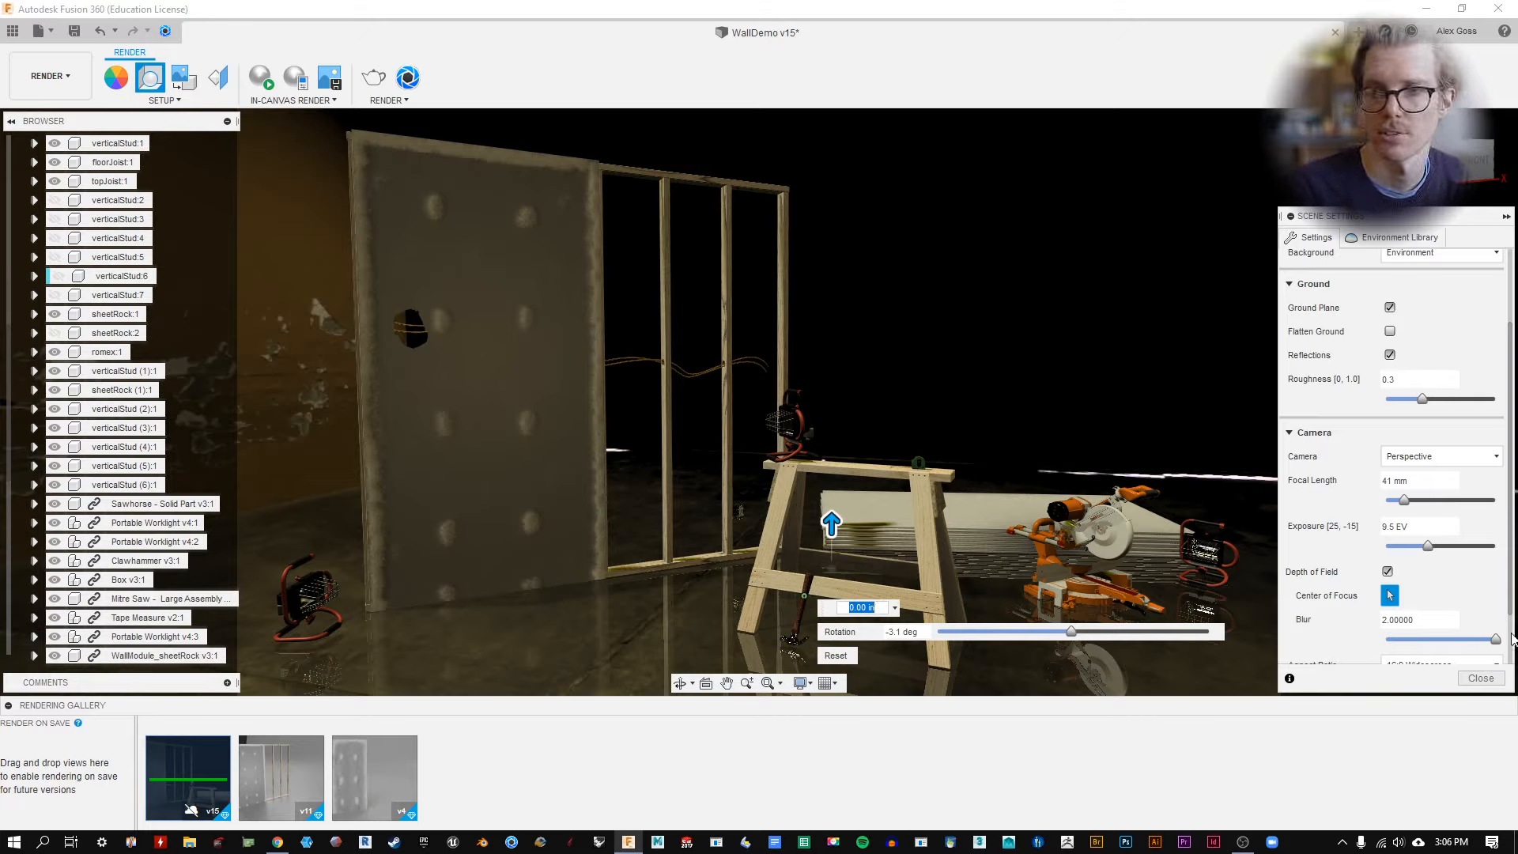
pyautogui.scroll(-2, 1511, 625)
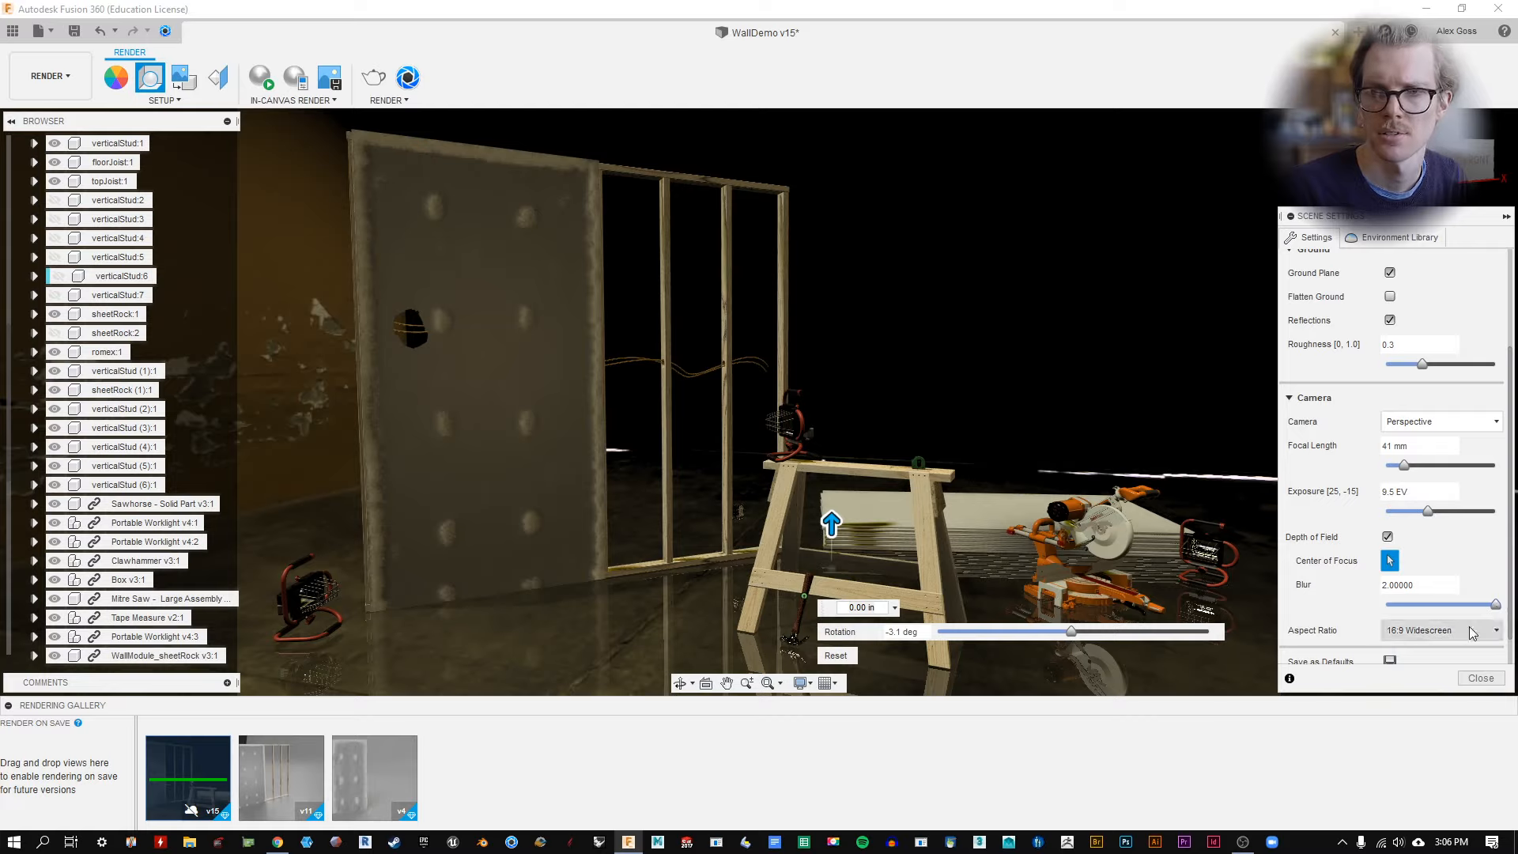
pyautogui.click(1481, 677)
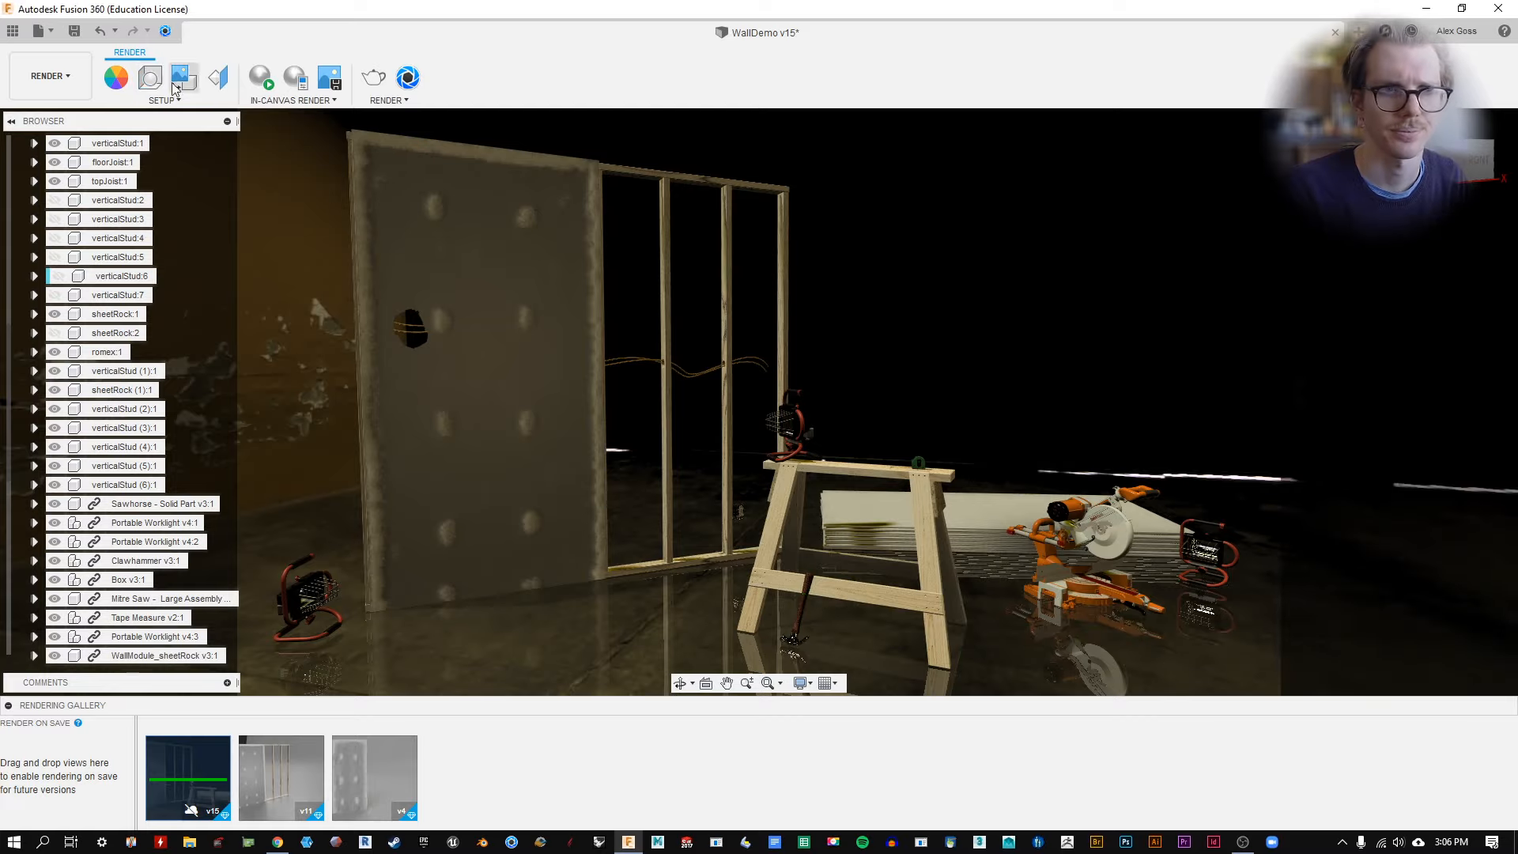
# Save the WallDemo design and check the stopped v15 render in the rendering gallery.
pyautogui.click(75, 30)
pyautogui.click(755, 435)
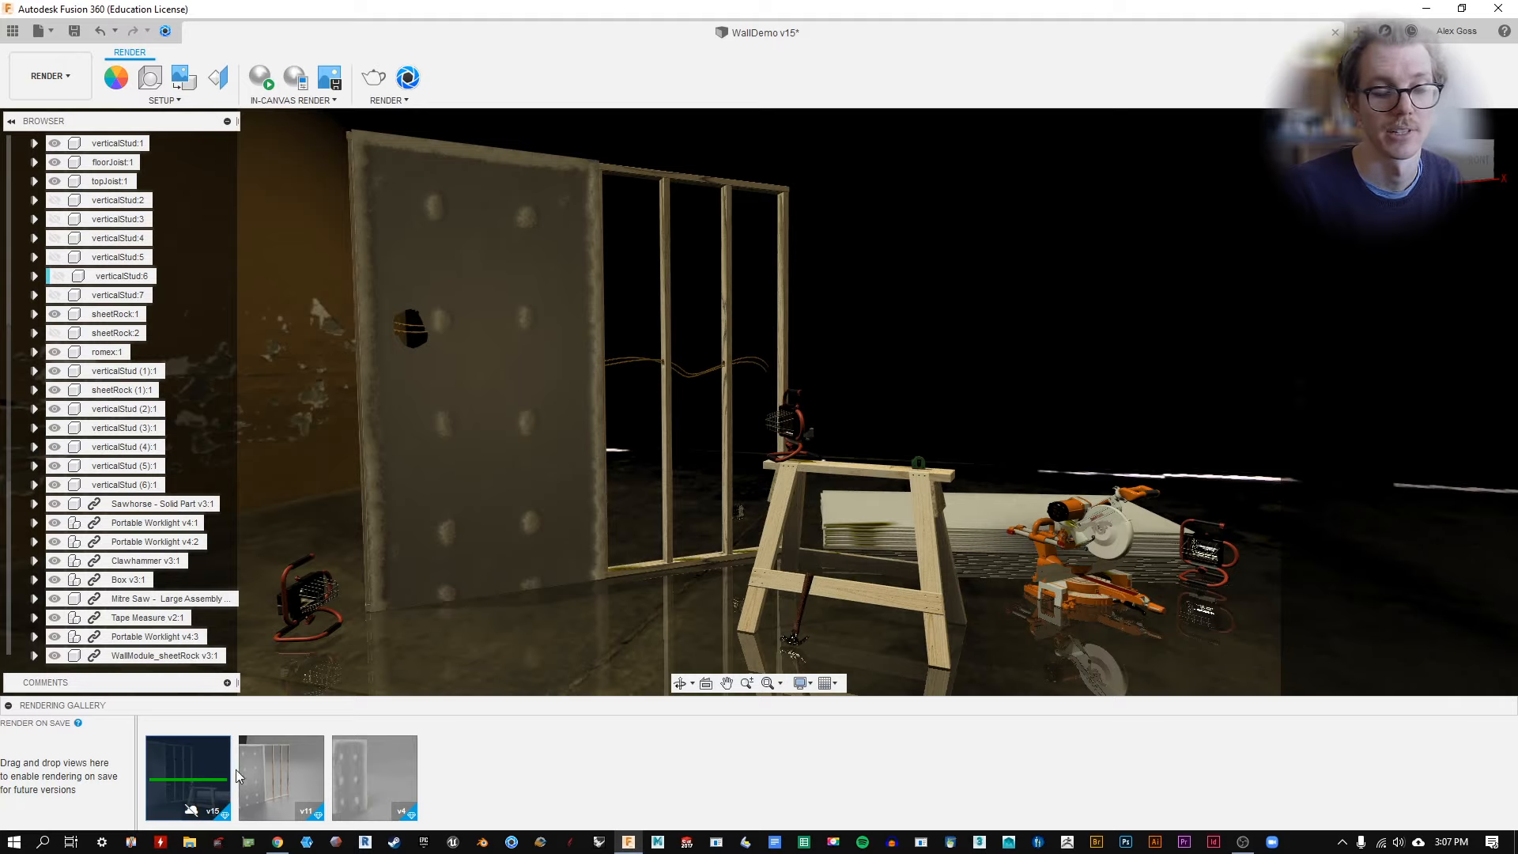
pyautogui.click(202, 771)
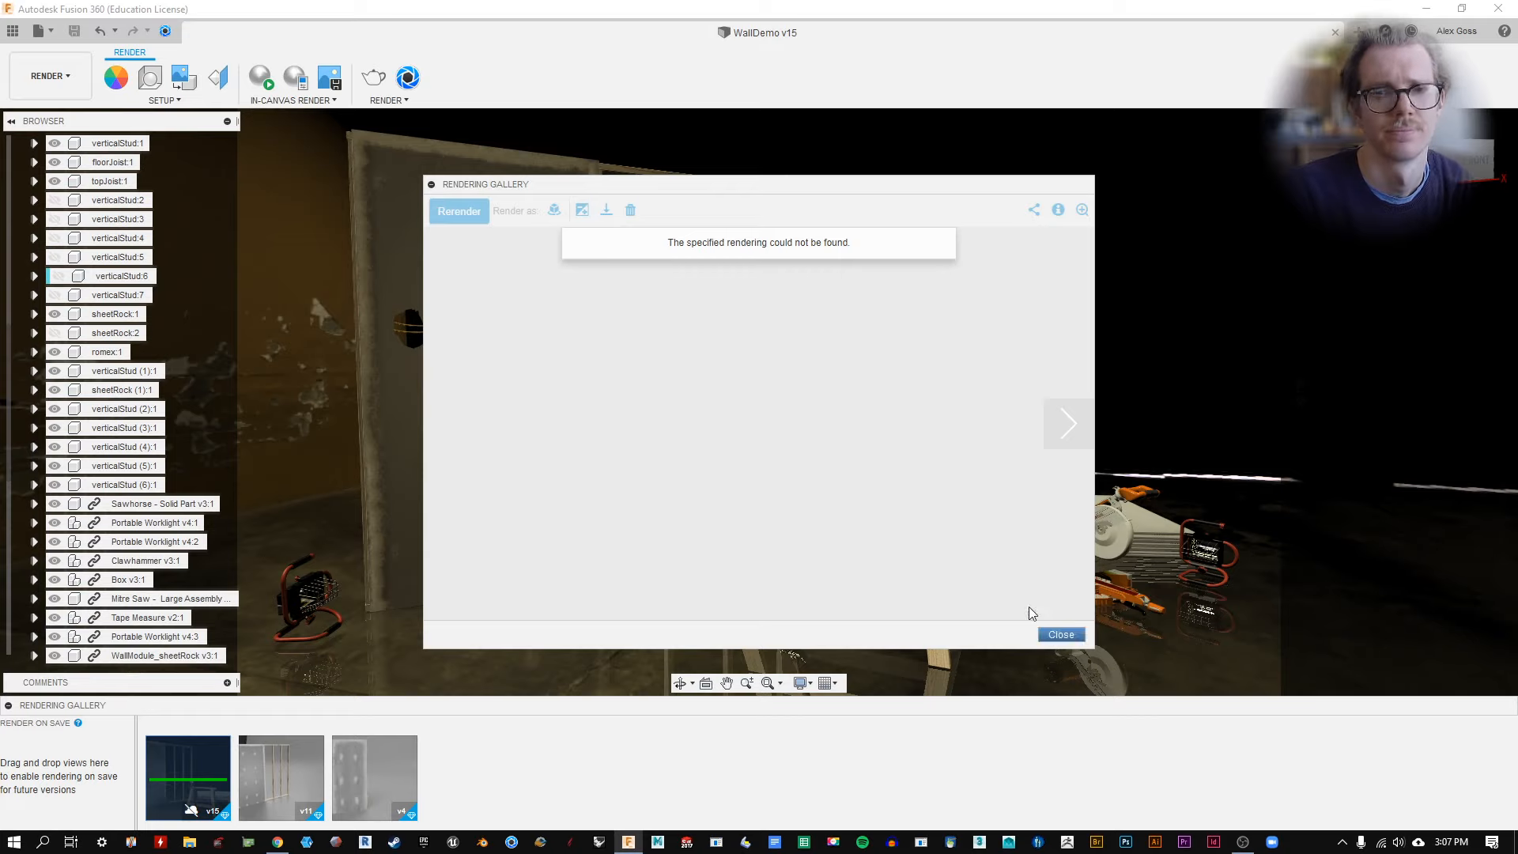
pyautogui.click(1061, 635)
# Open the final render settings, enable advanced quality and raise the render quality to 100 (Excellent).
pyautogui.click(371, 85)
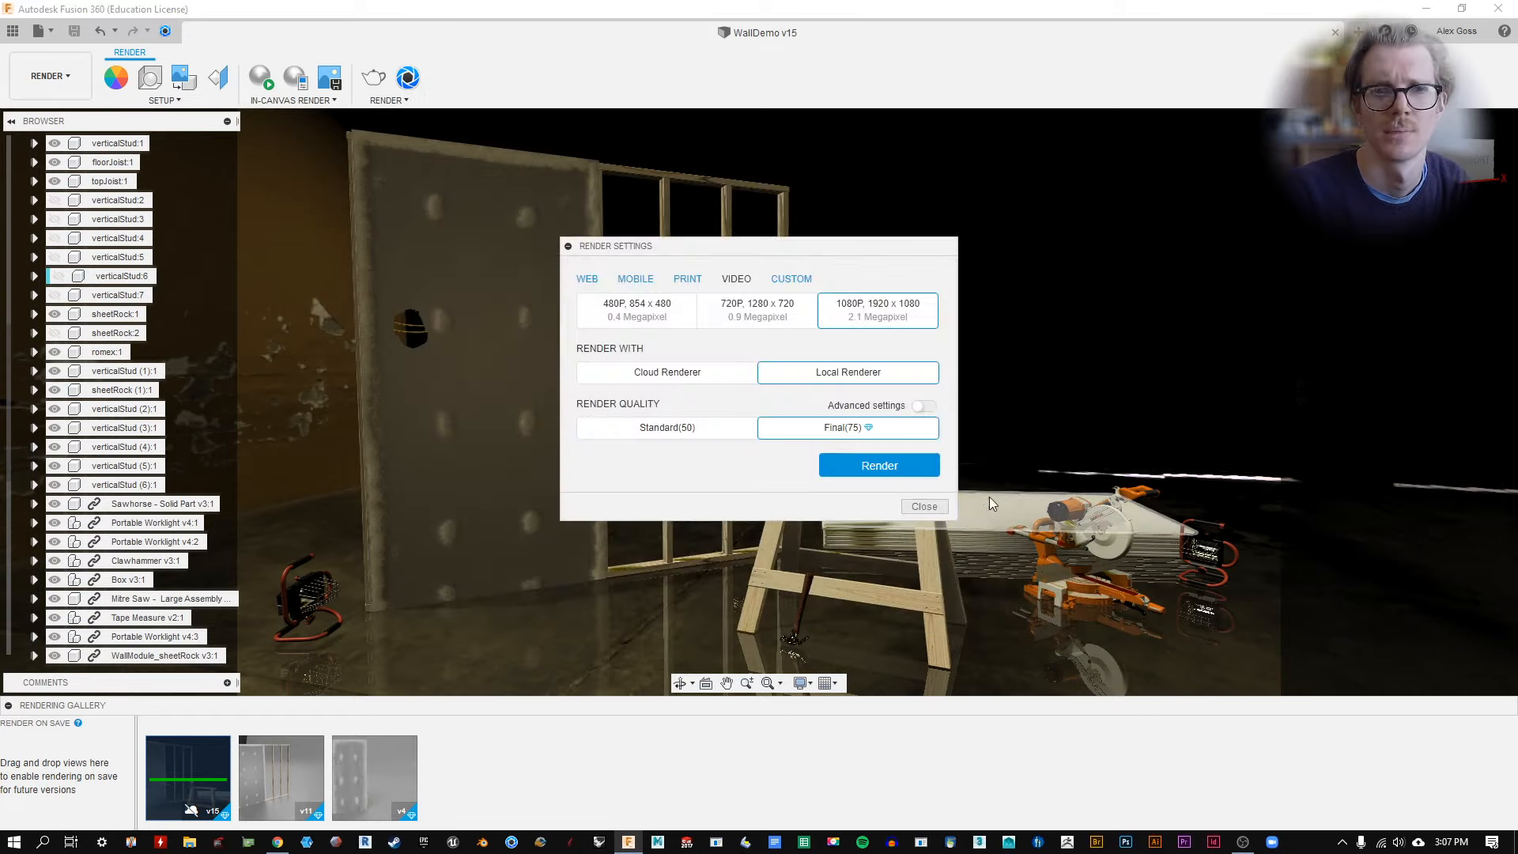
pyautogui.click(932, 409)
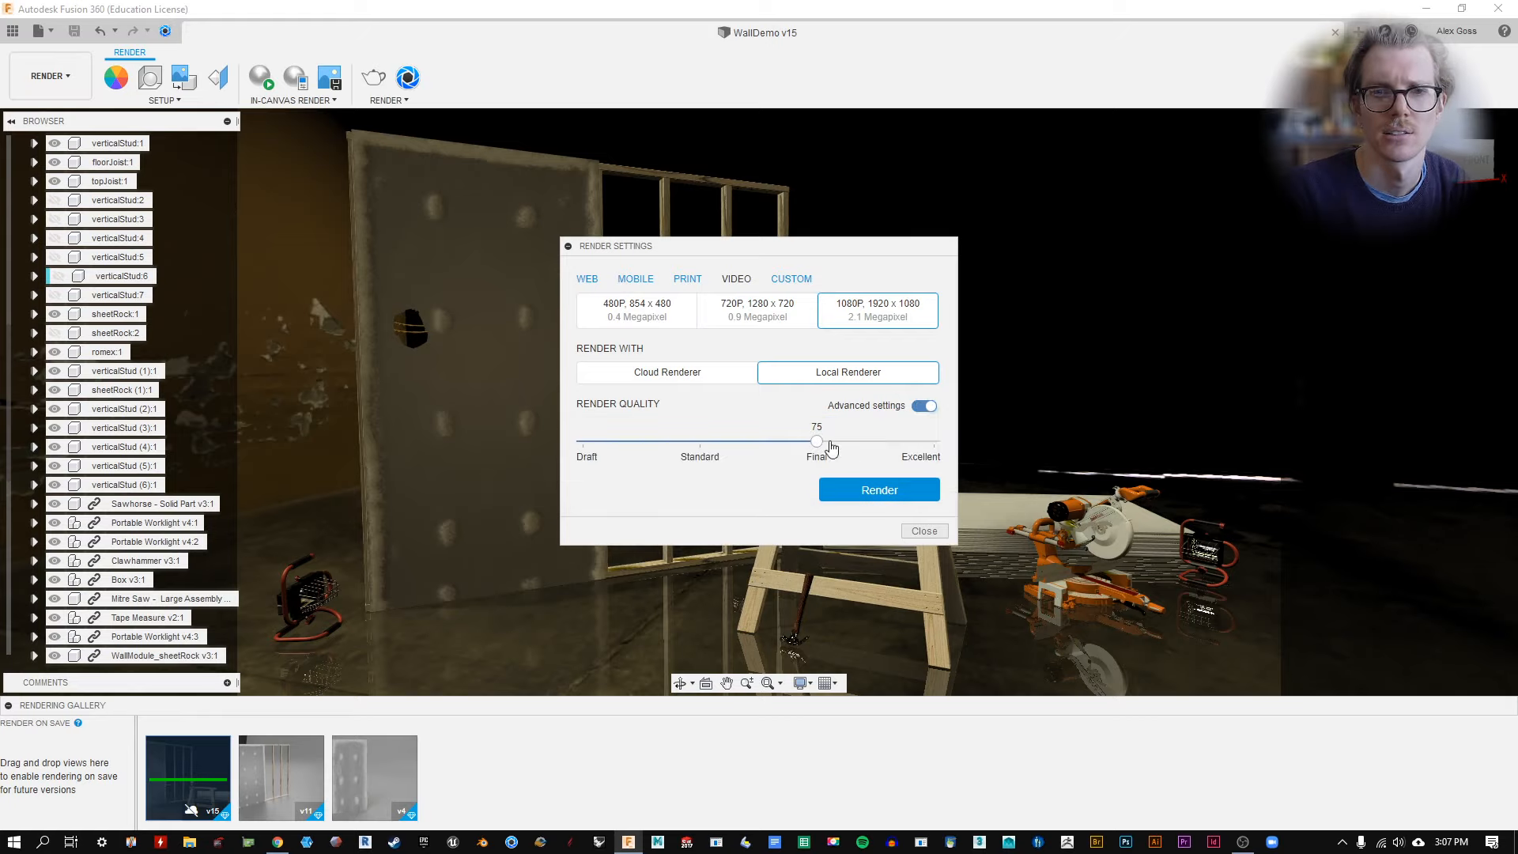
pyautogui.moveTo(817, 442); pyautogui.dragTo(979, 459)
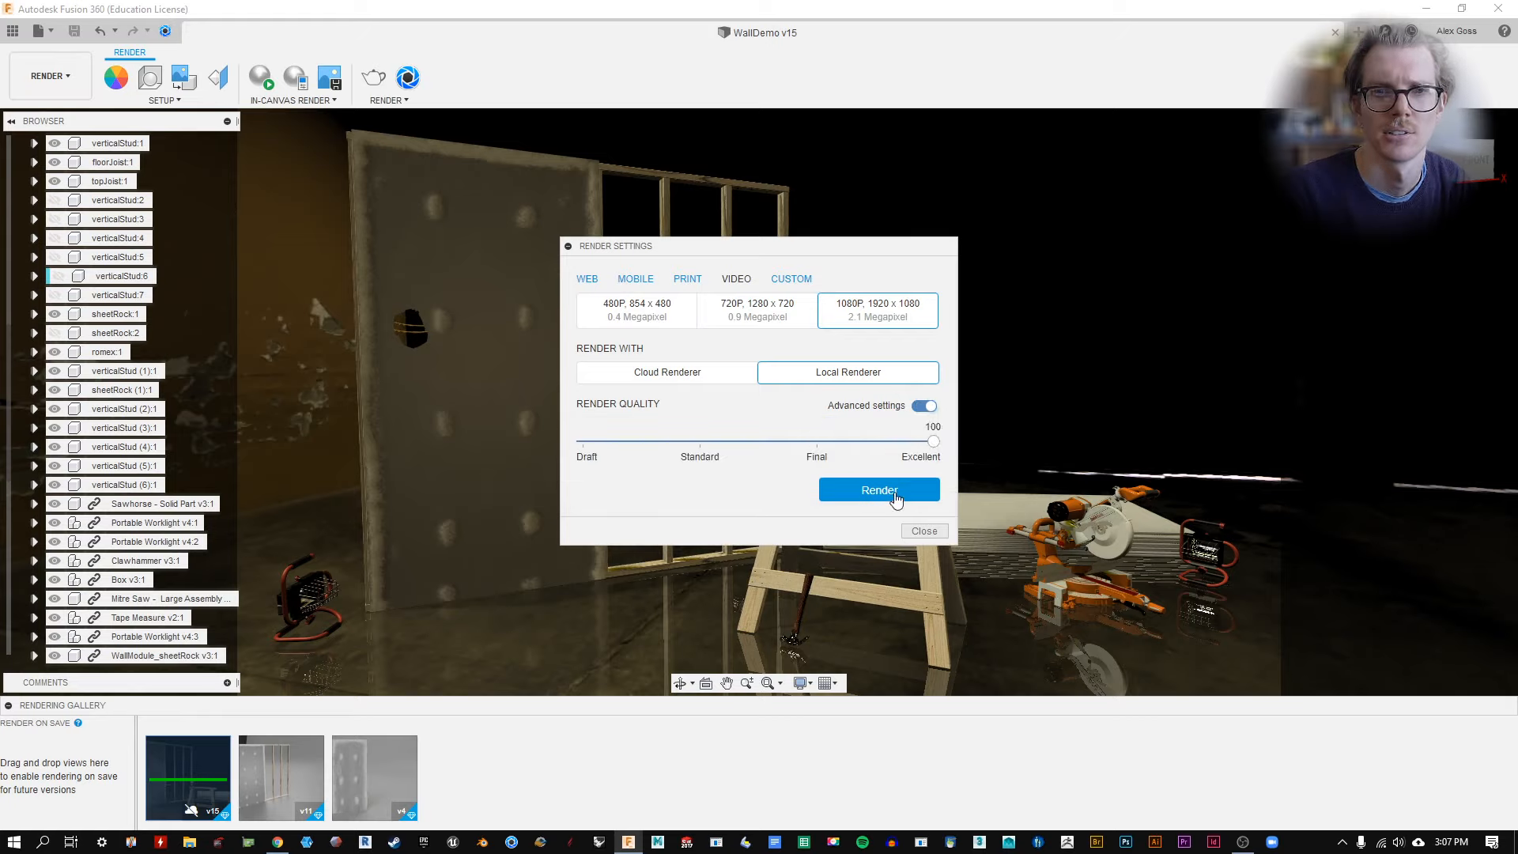